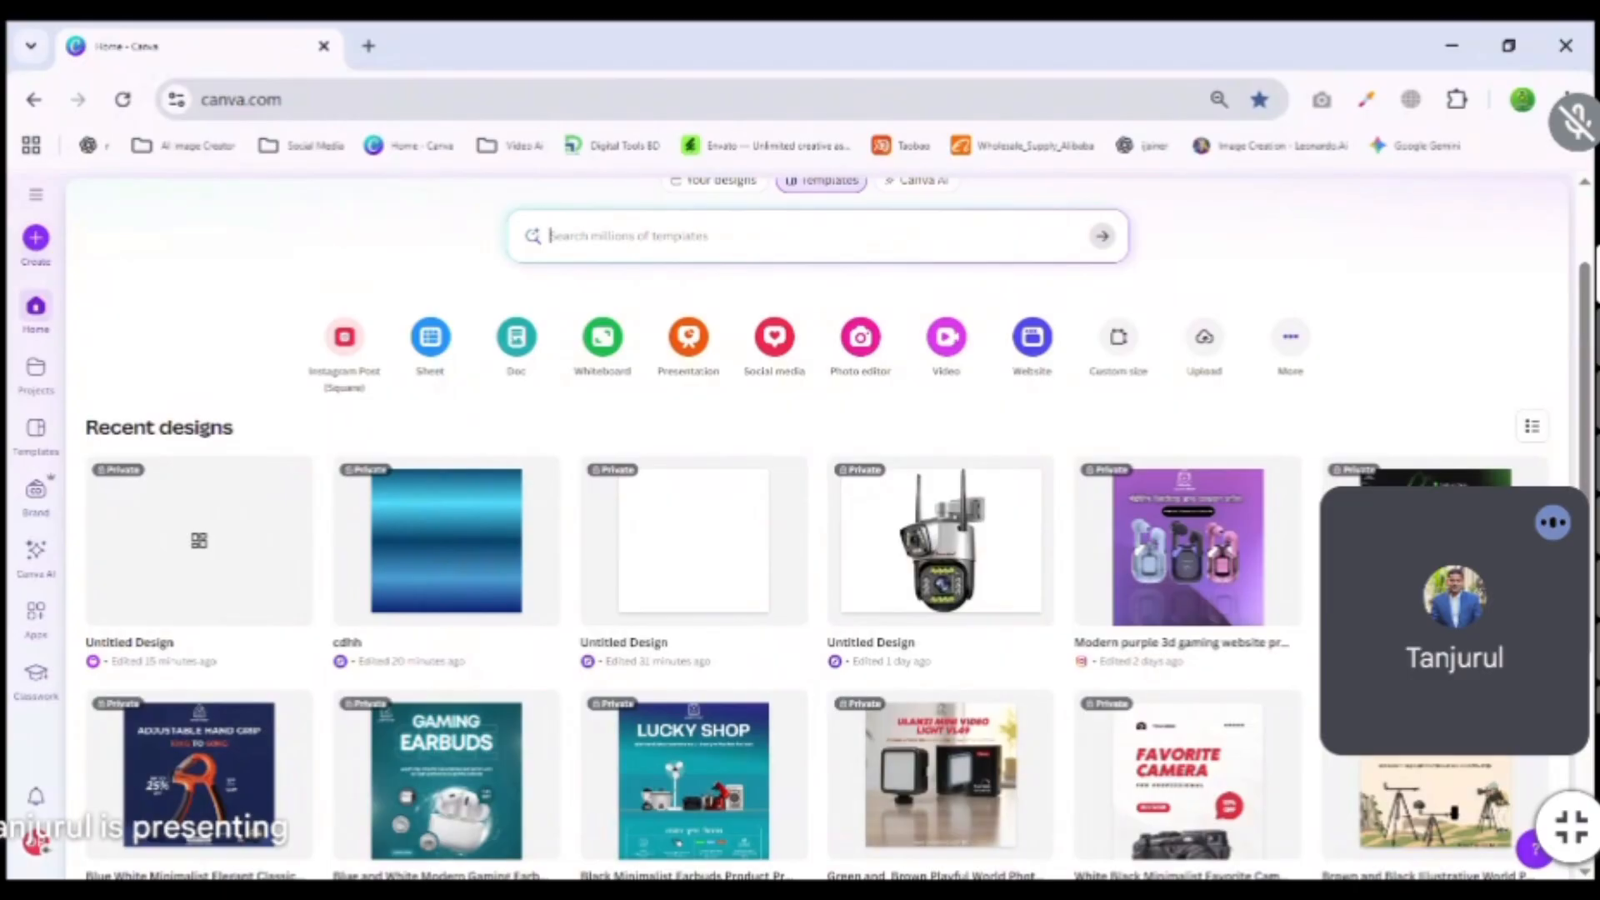
left_click_drag(288, 100, 200, 100)
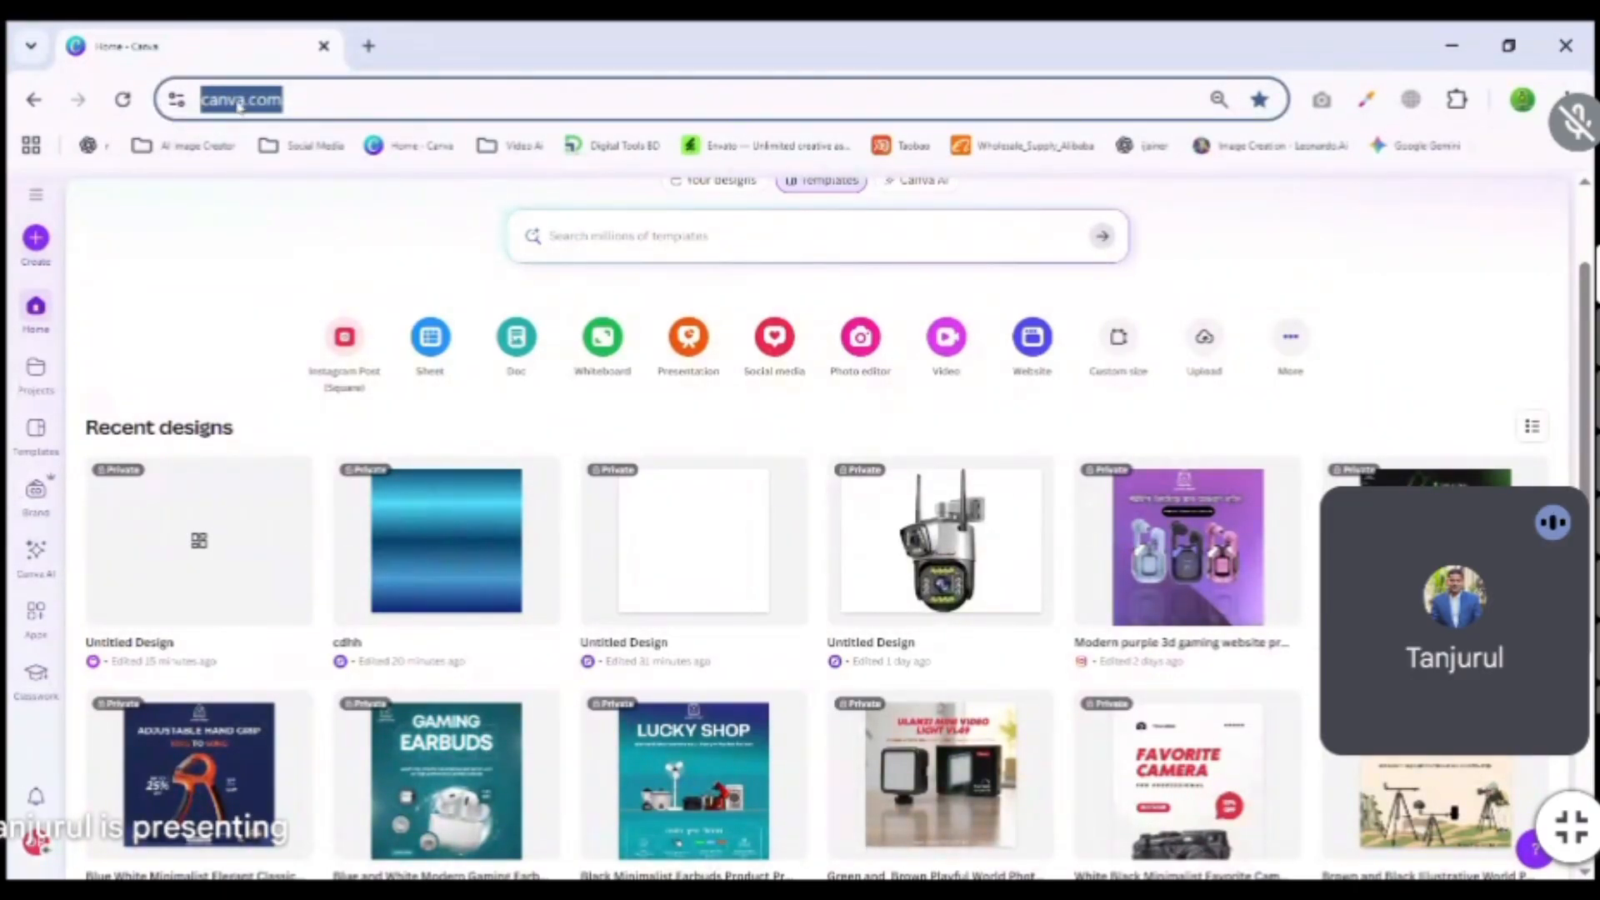
key("alt+Tab")
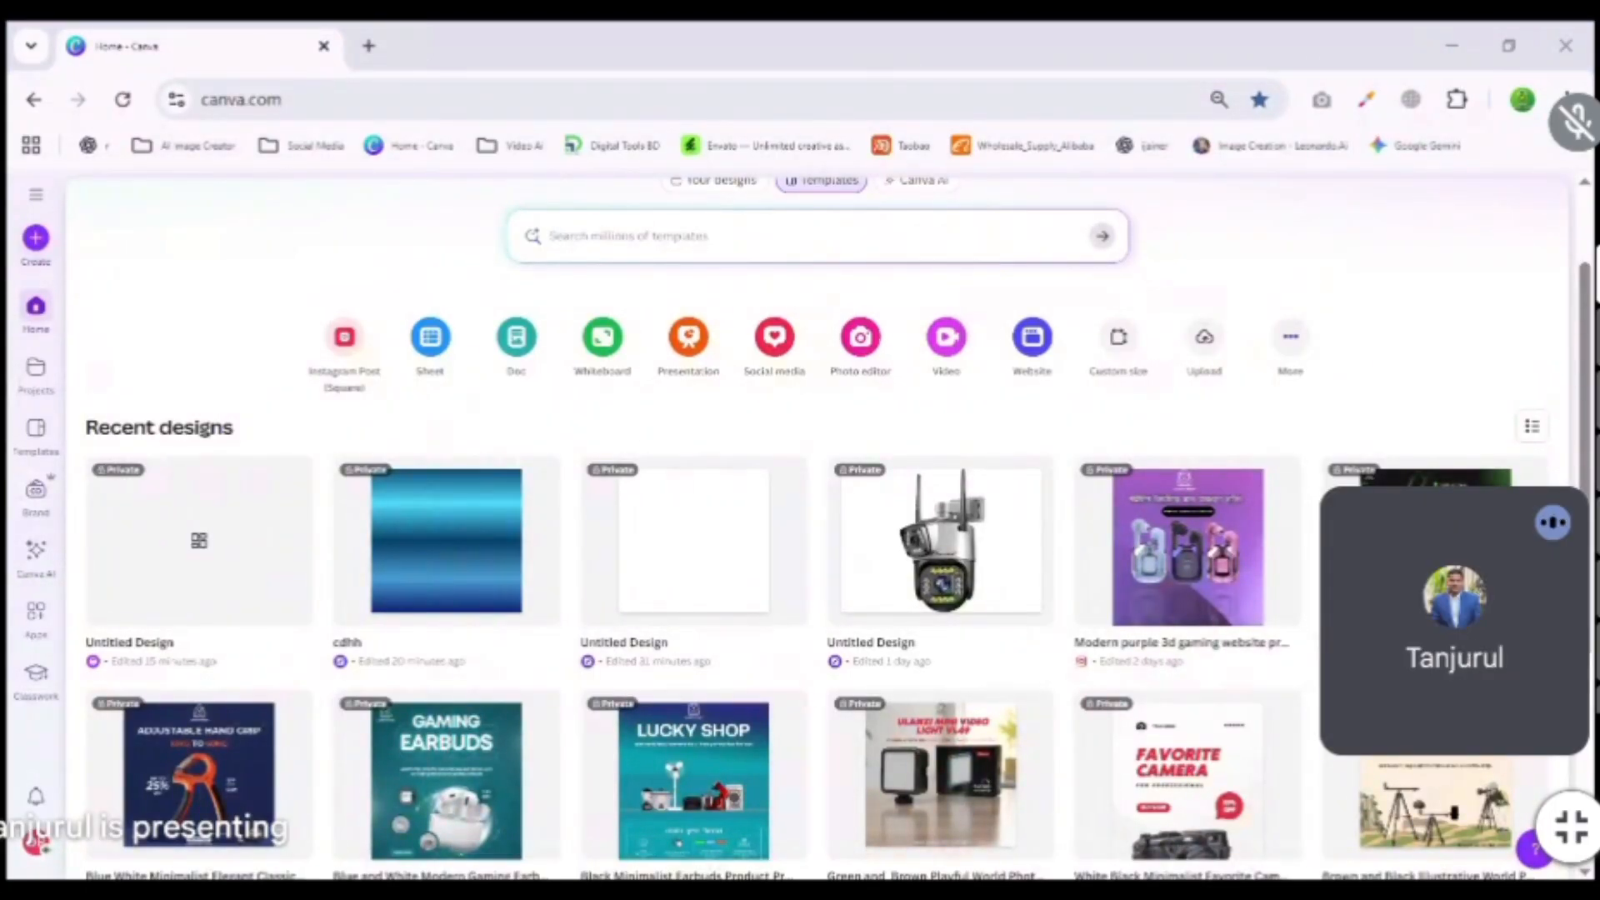
scroll(517, 458, "up", 2)
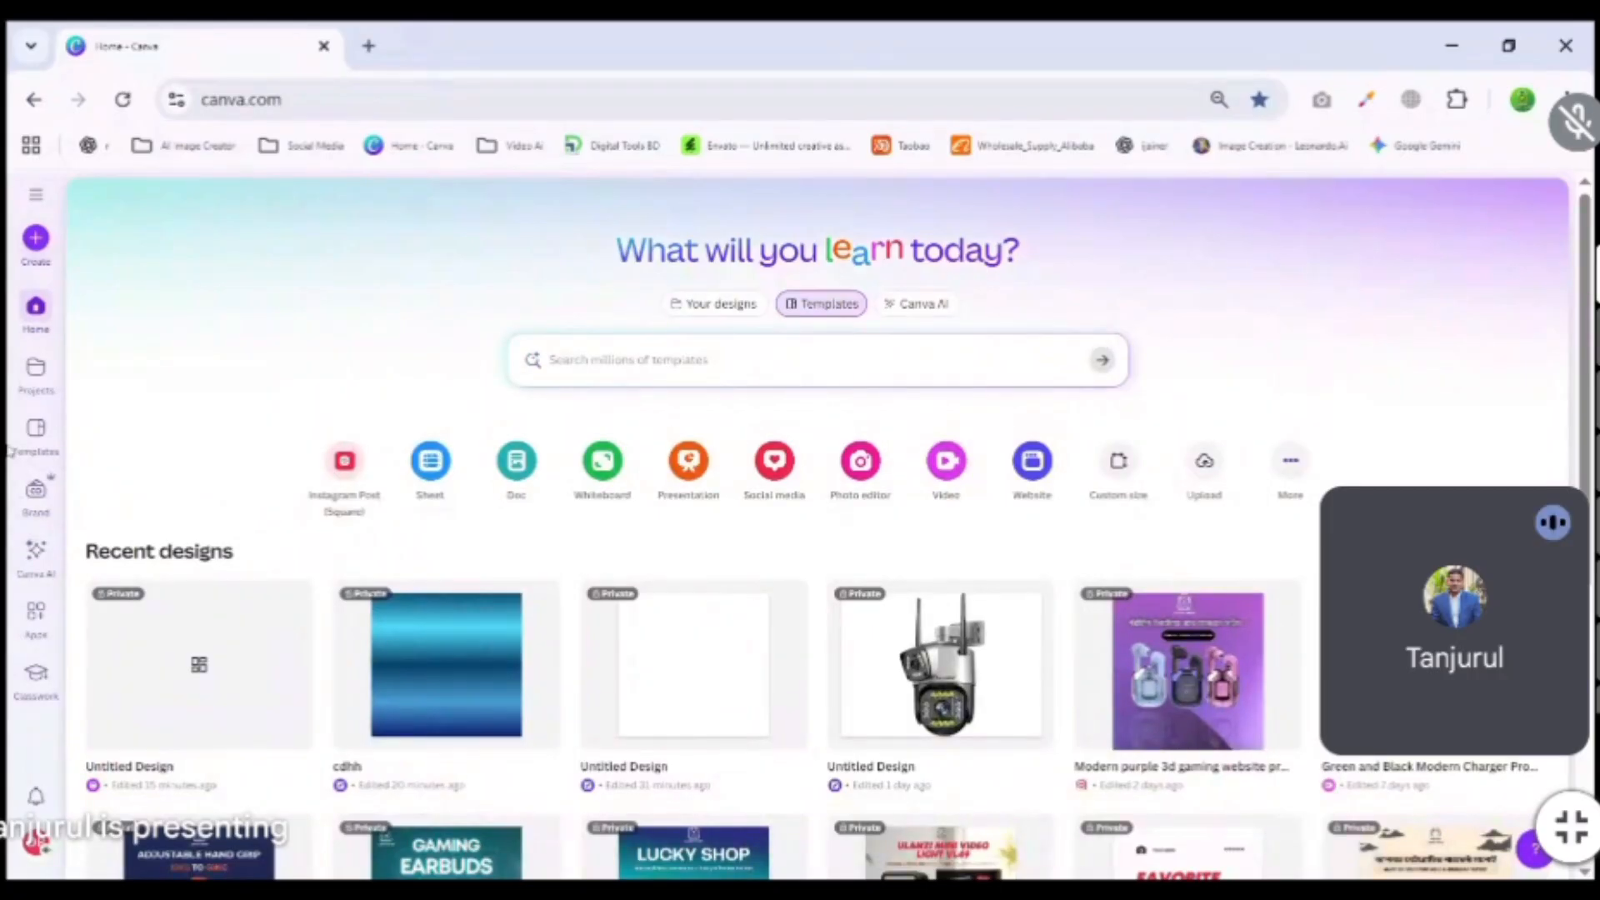
Open the design creation dialog, look through its new-design formats and suggested templates, and close it.
left_click(36, 242)
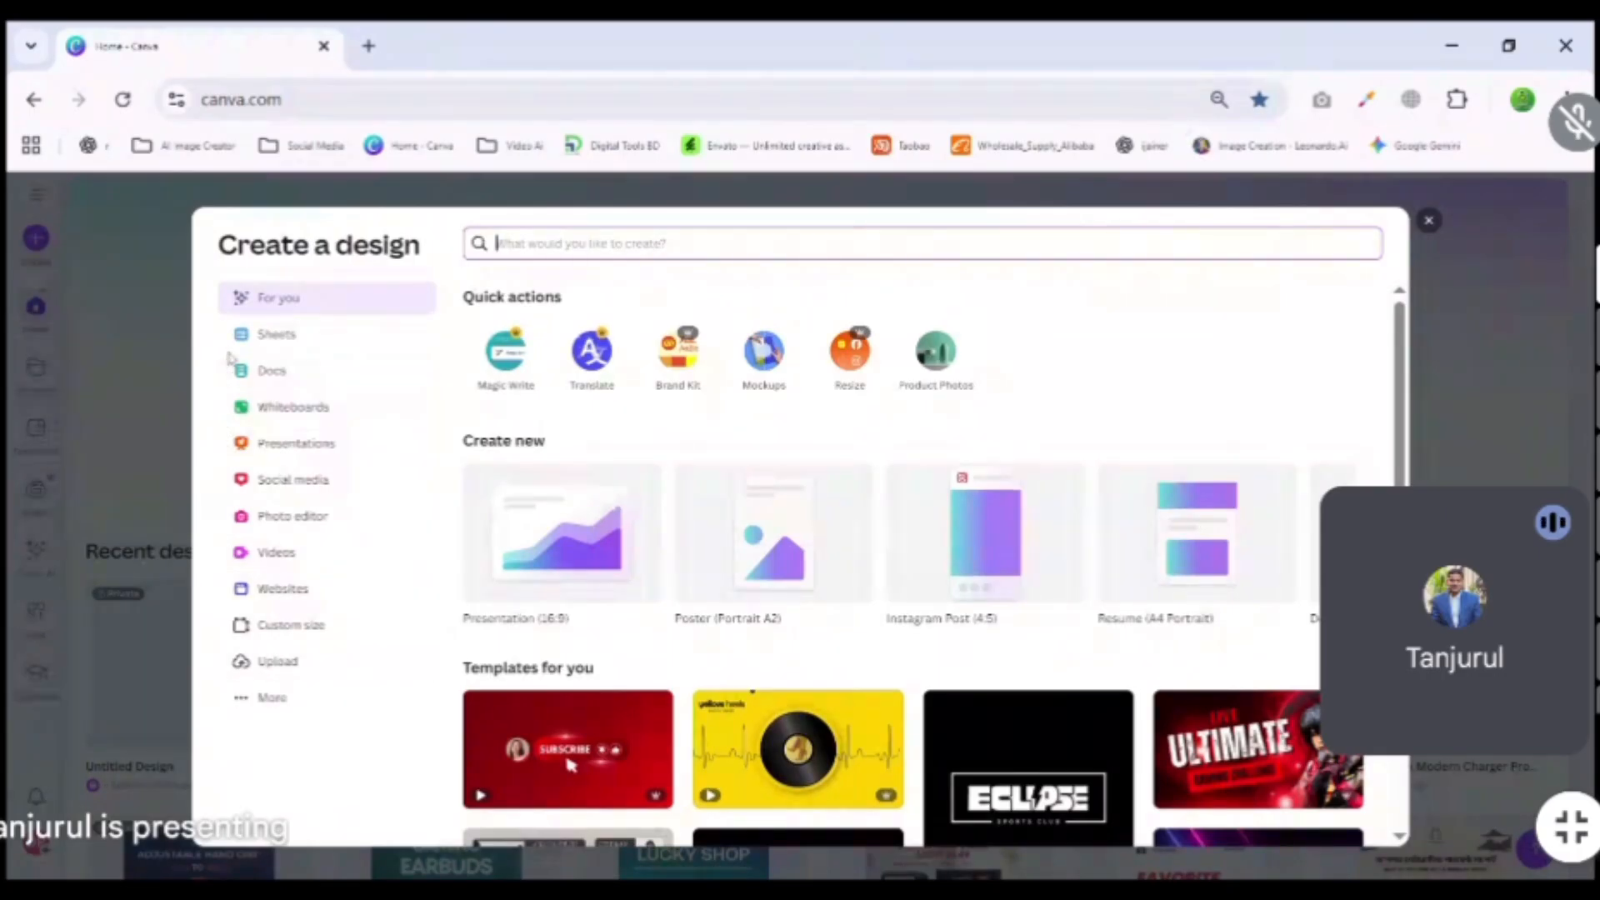
scroll(878, 510, "down", 10)
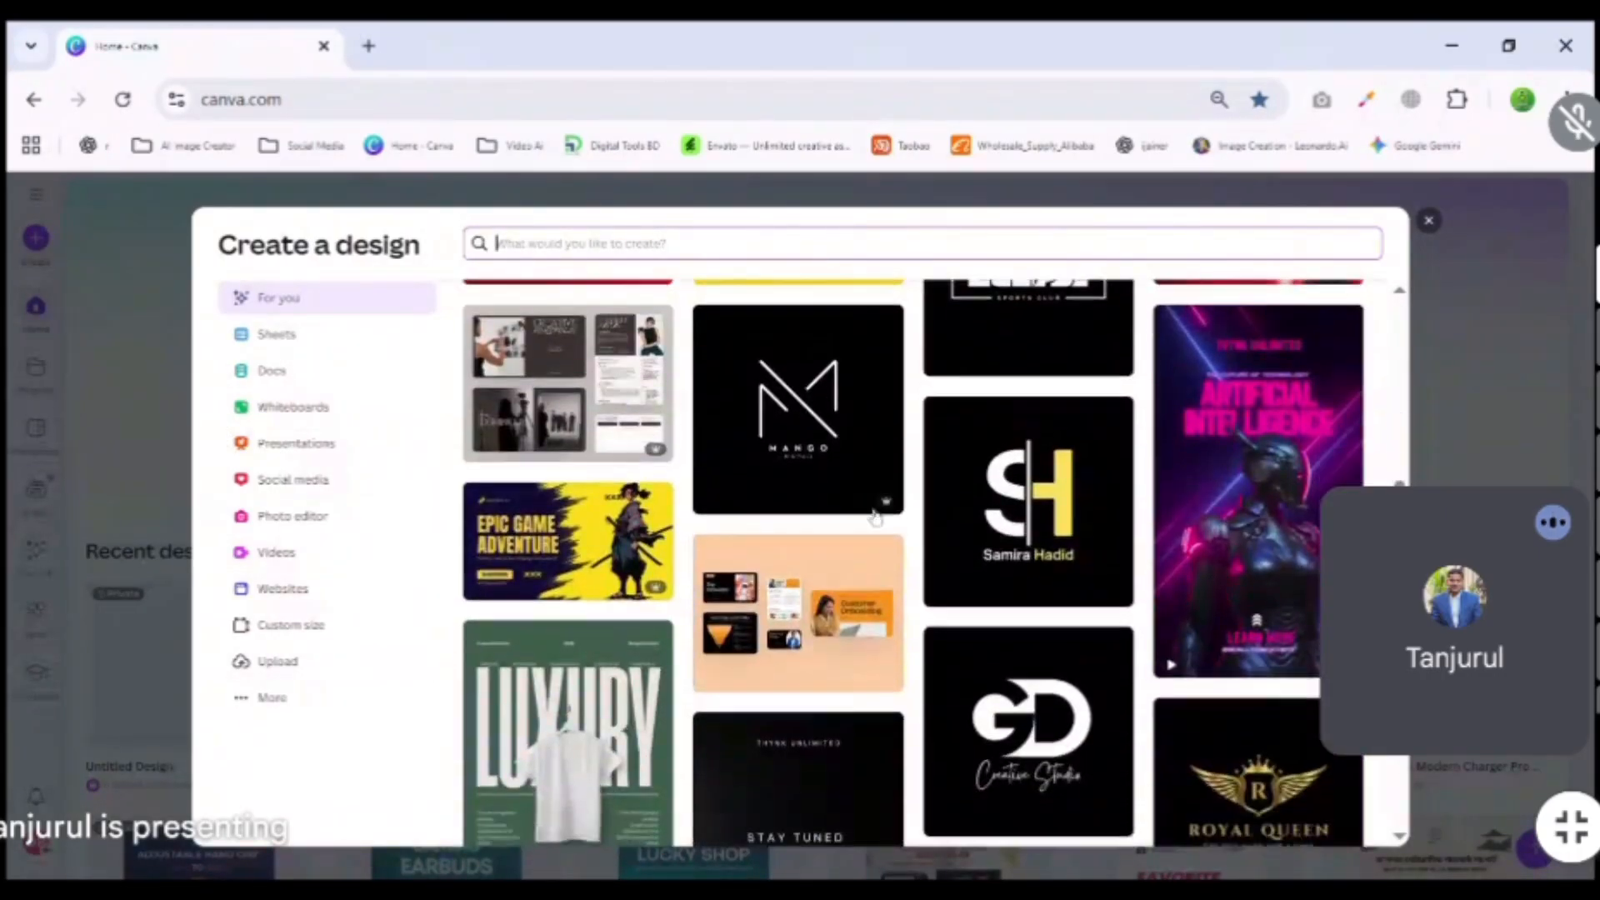
scroll(871, 519, "up", 7)
scroll(871, 519, "up", 2)
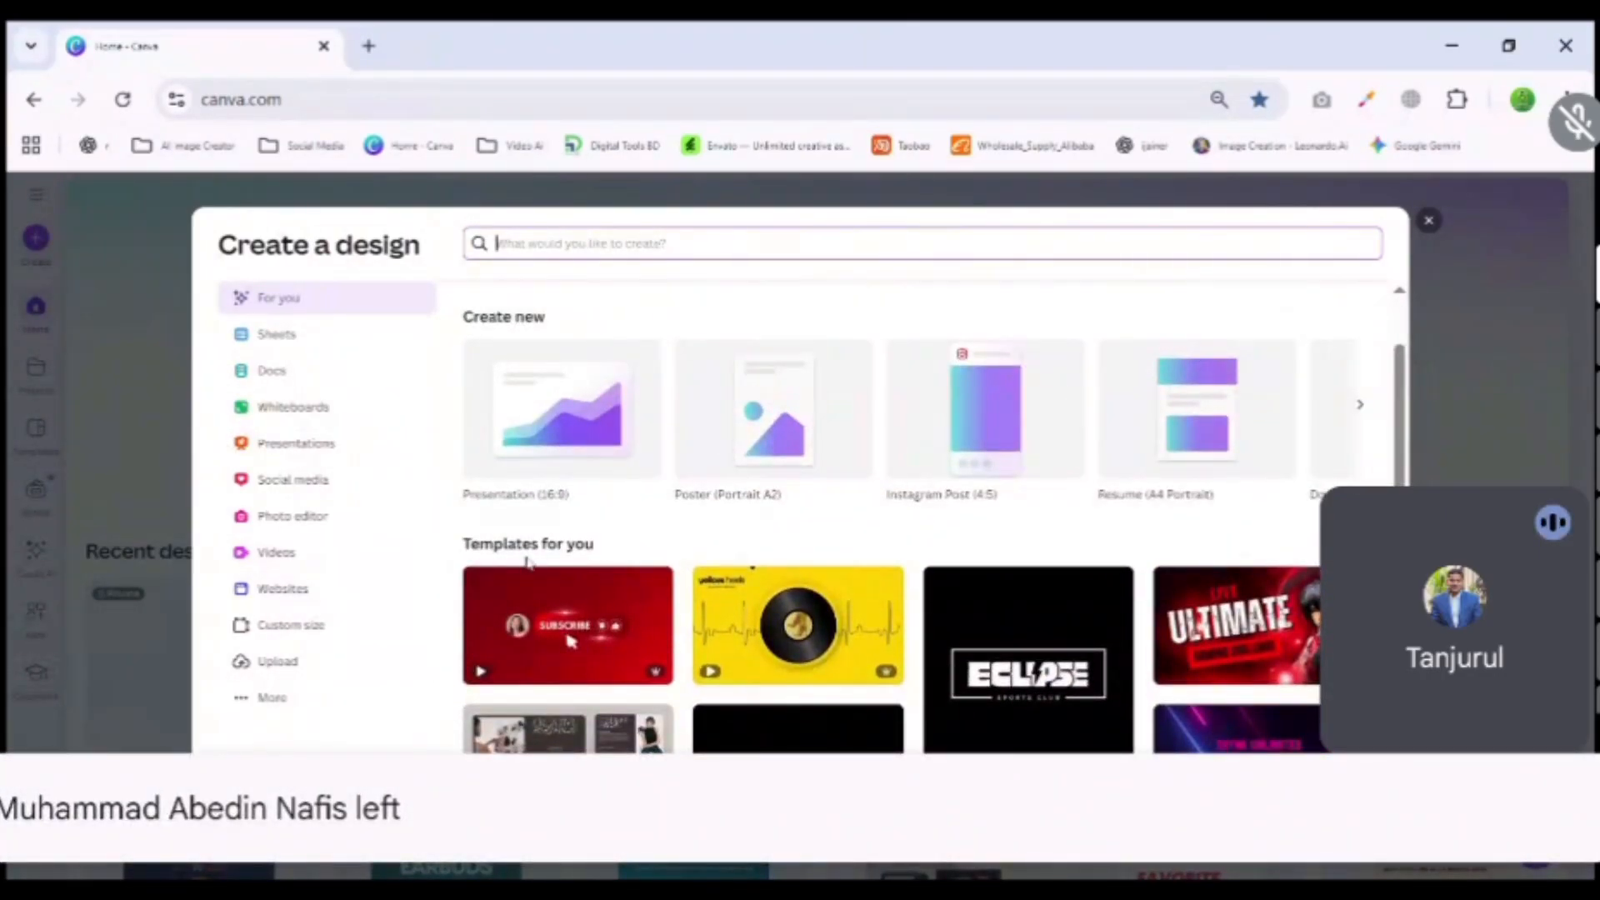
scroll(784, 612, "down", 5)
scroll(791, 583, "down", 4)
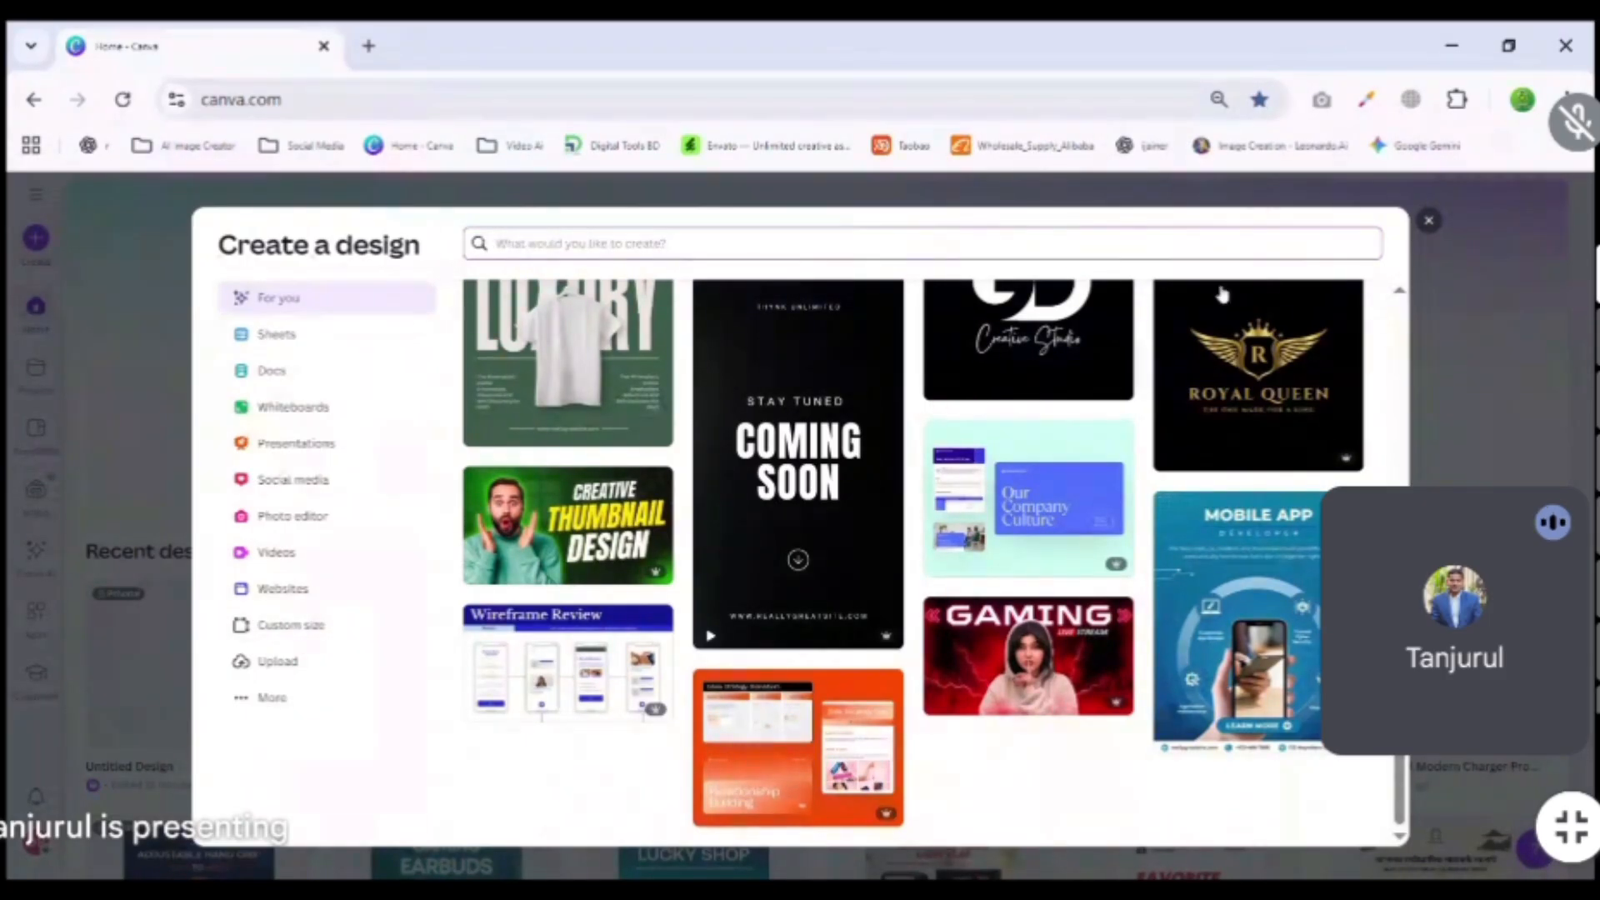
left_click(1428, 221)
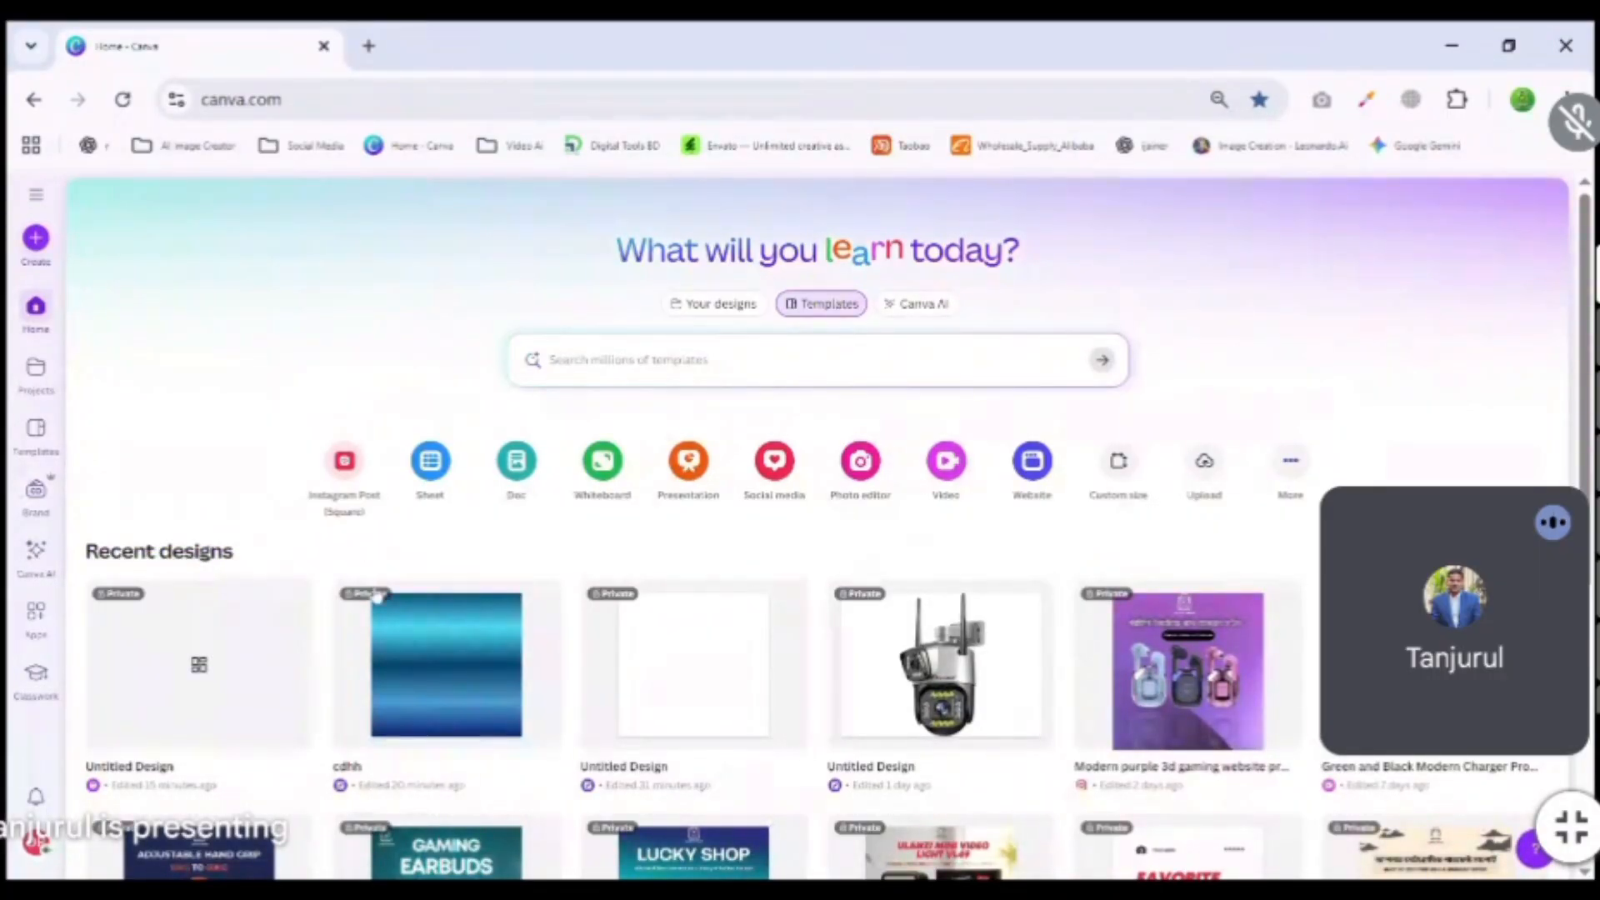
Look through the recent designs on the home page.
scroll(378, 597, "down", 12)
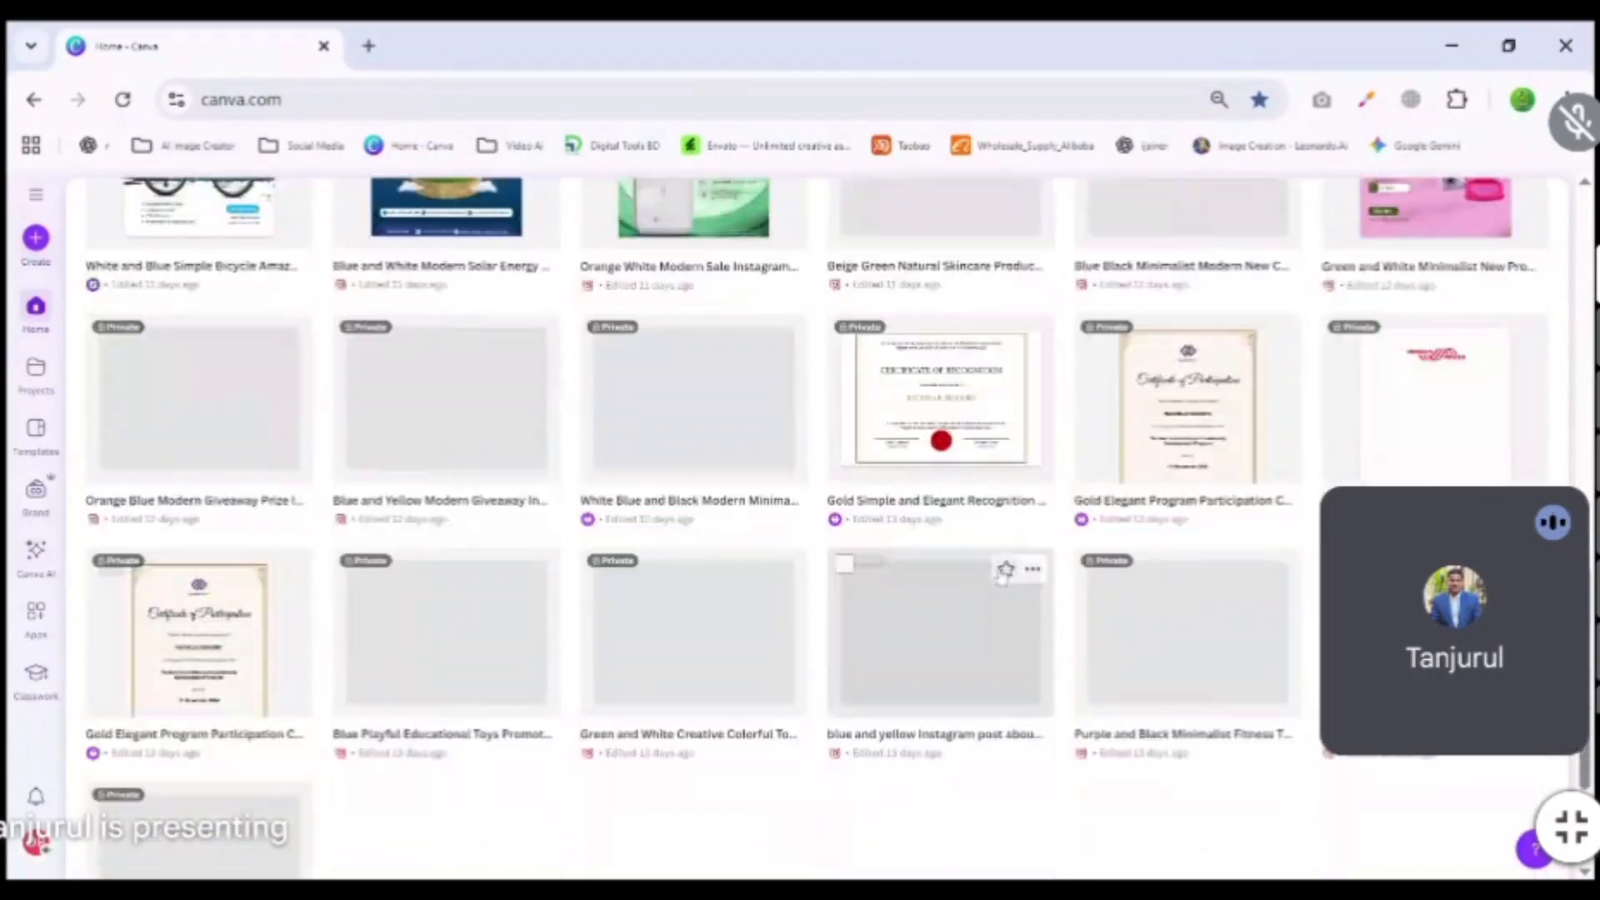
scroll(1004, 574, "up", 10)
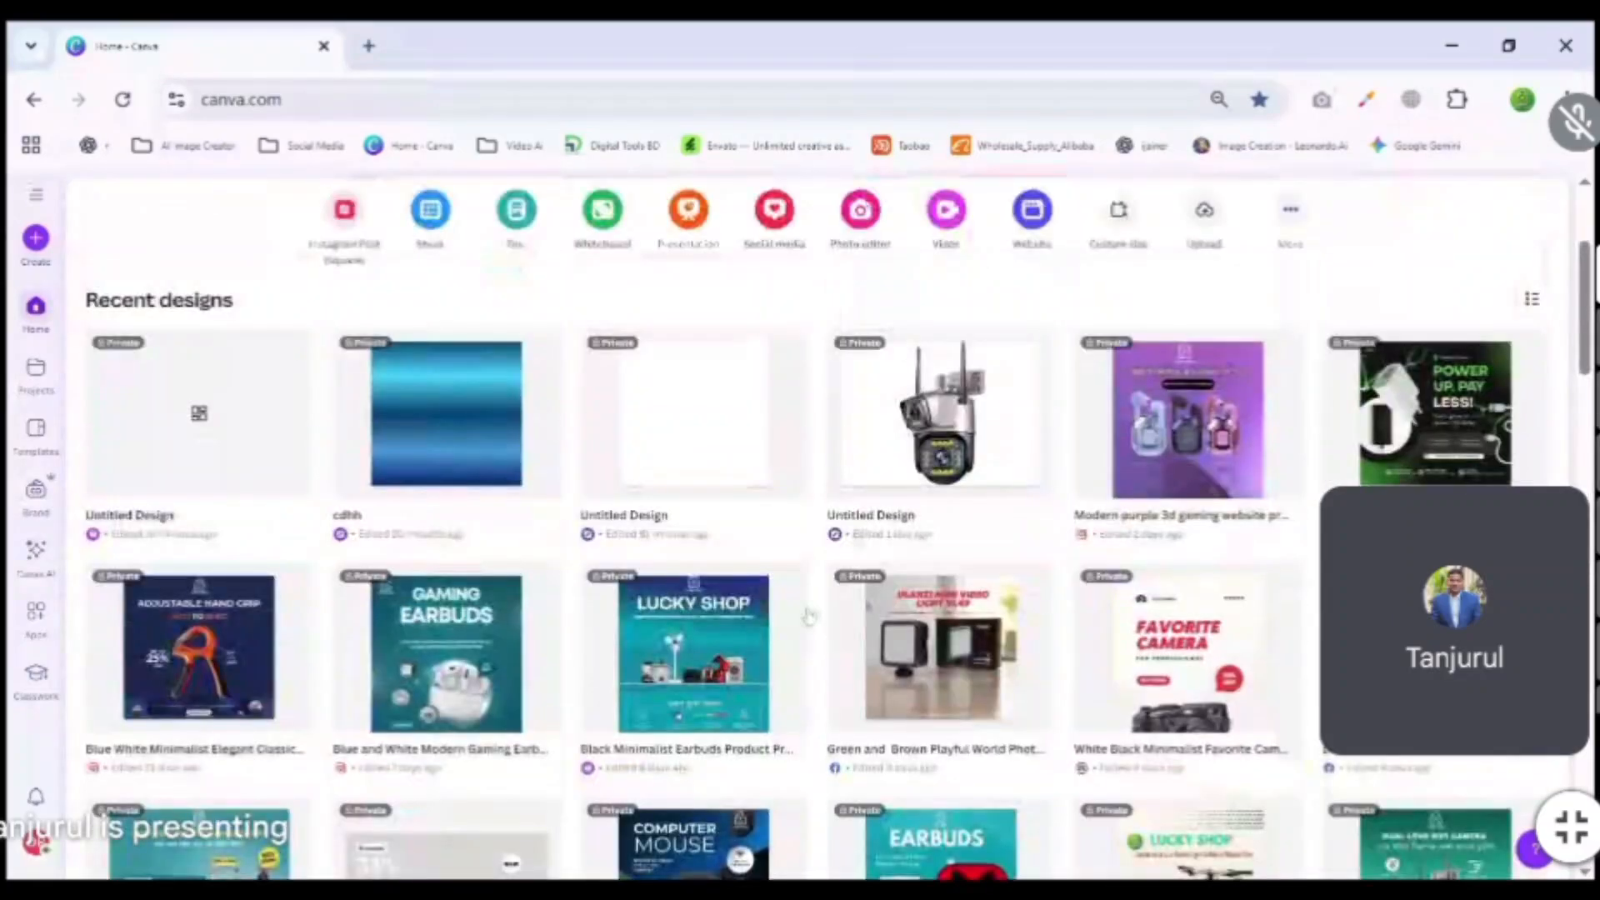
scroll(809, 617, "up", 3)
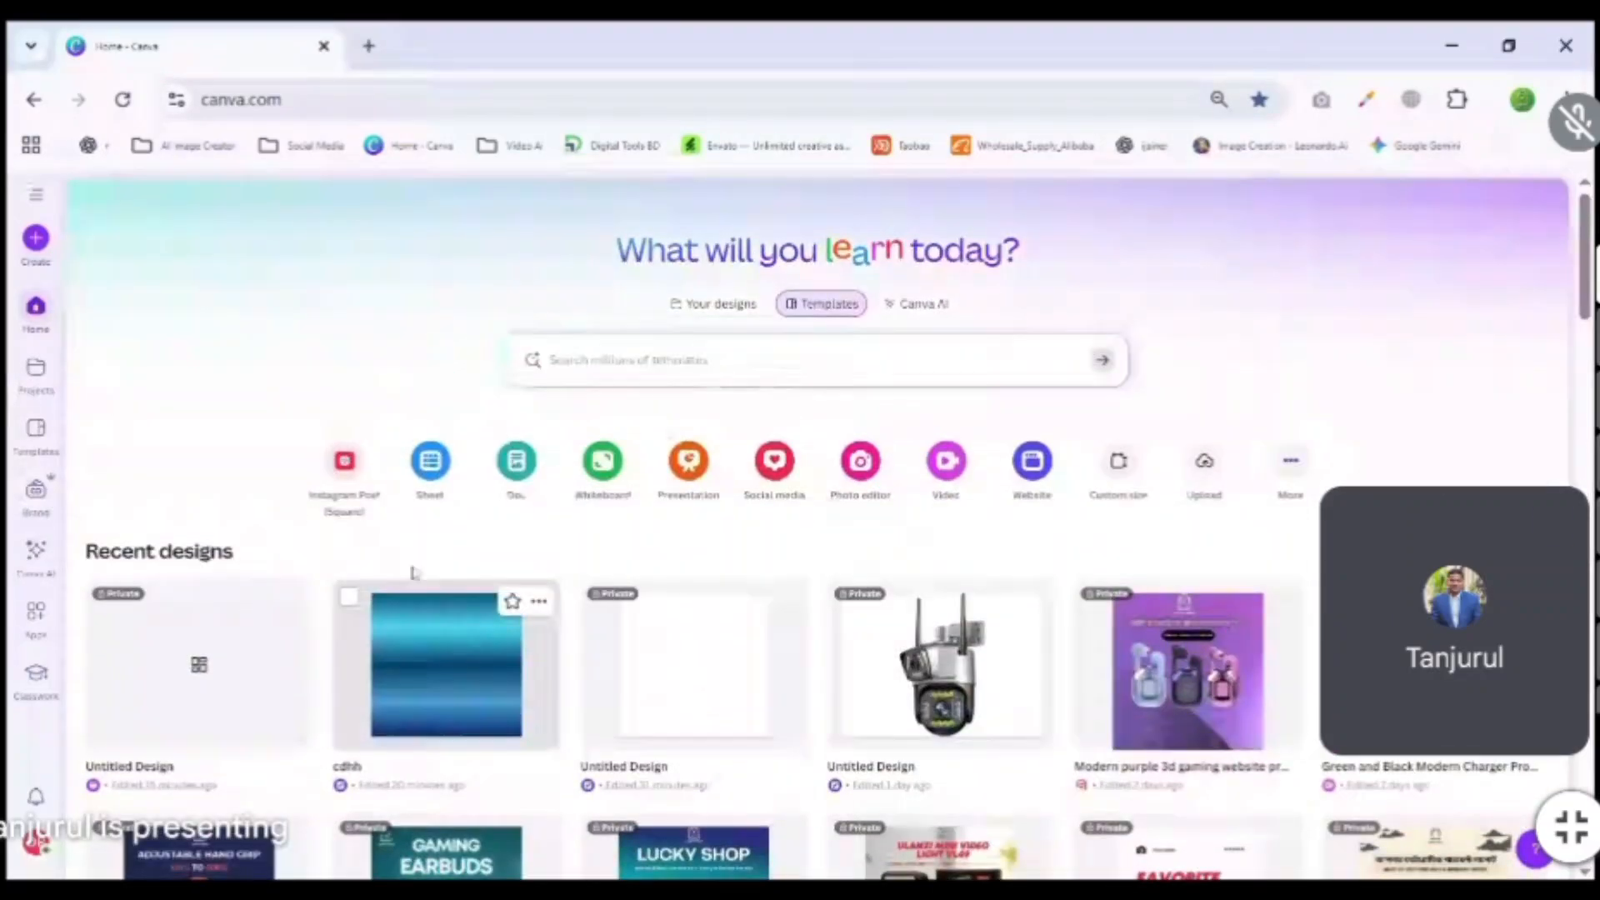
Open the Projects page and look through its folders, designs, images and videos.
left_click(39, 372)
scroll(337, 422, "down", 3)
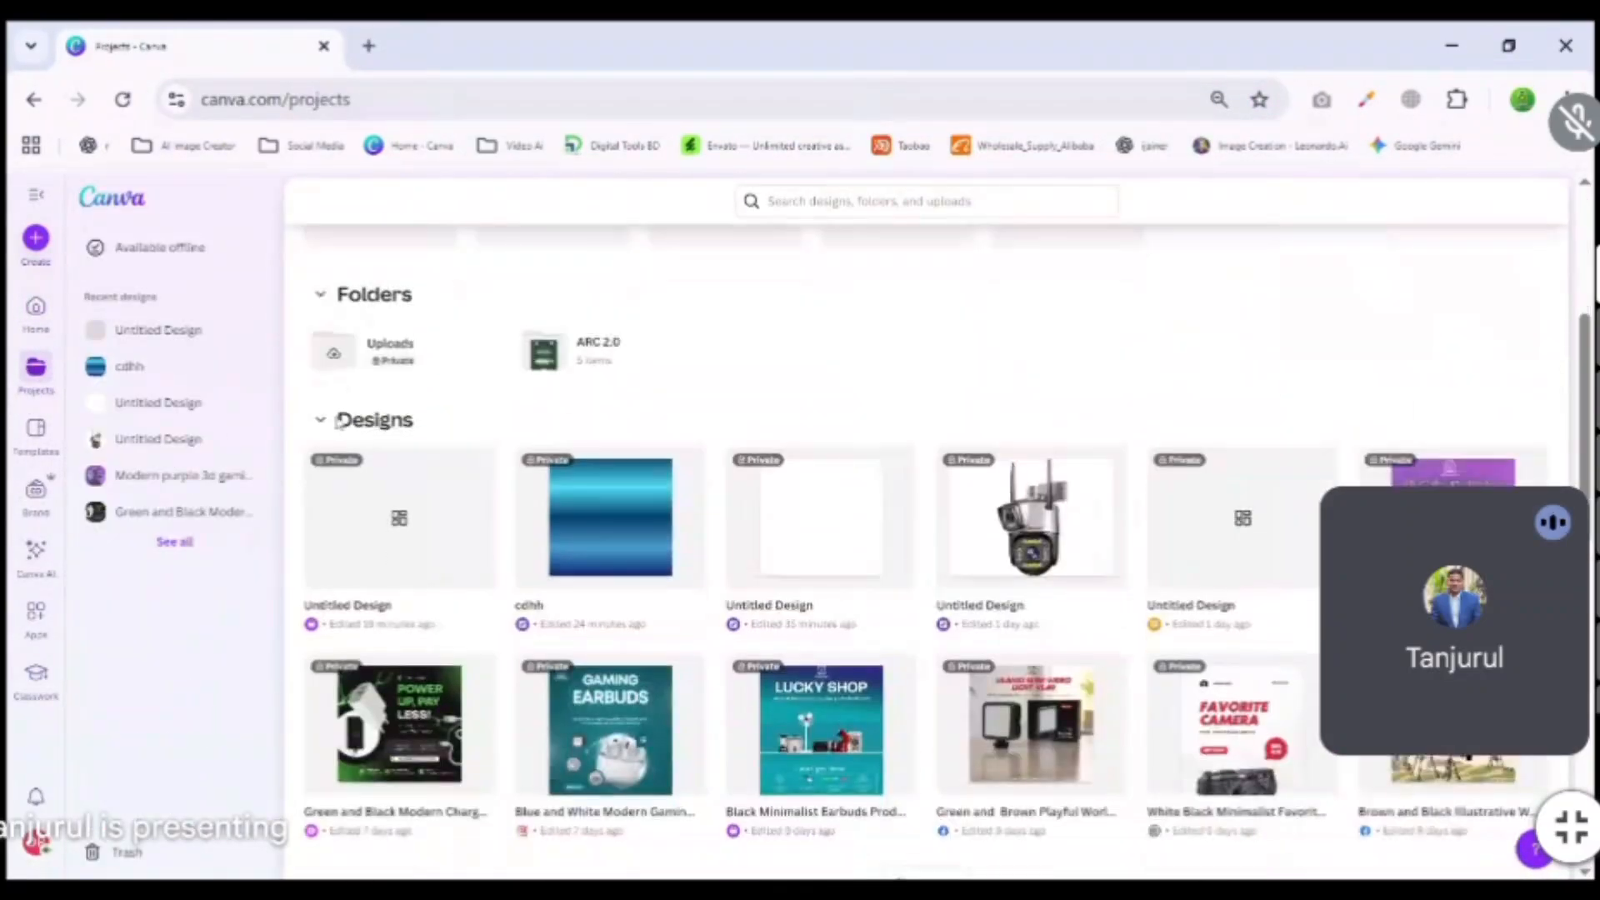
scroll(875, 608, "down", 10)
scroll(883, 610, "up", 3)
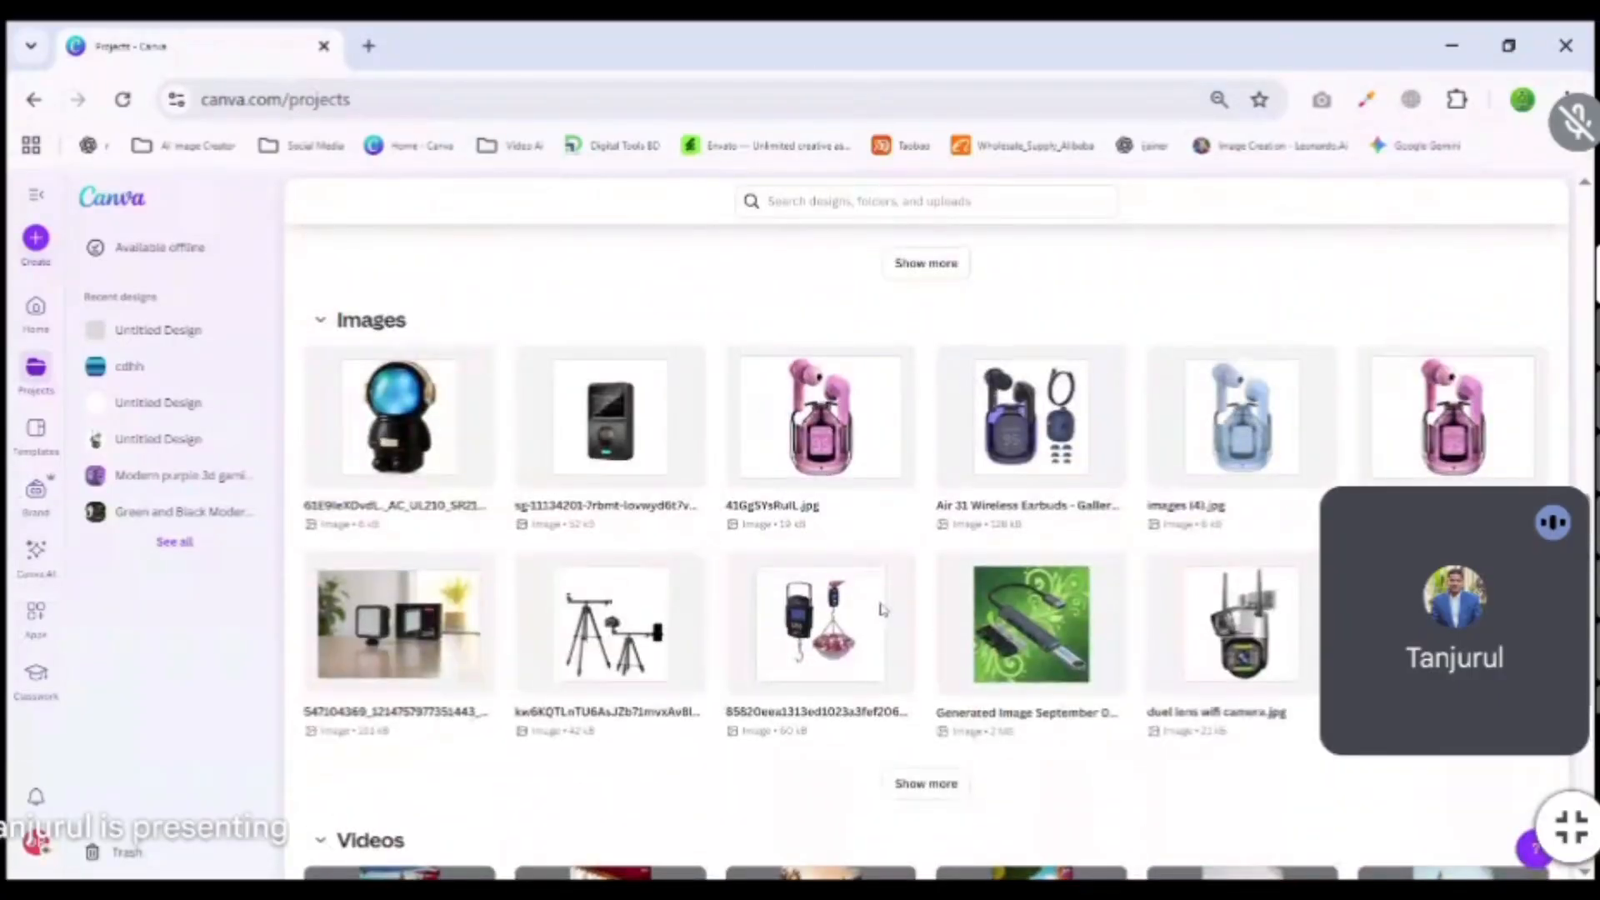
scroll(883, 610, "up", 10)
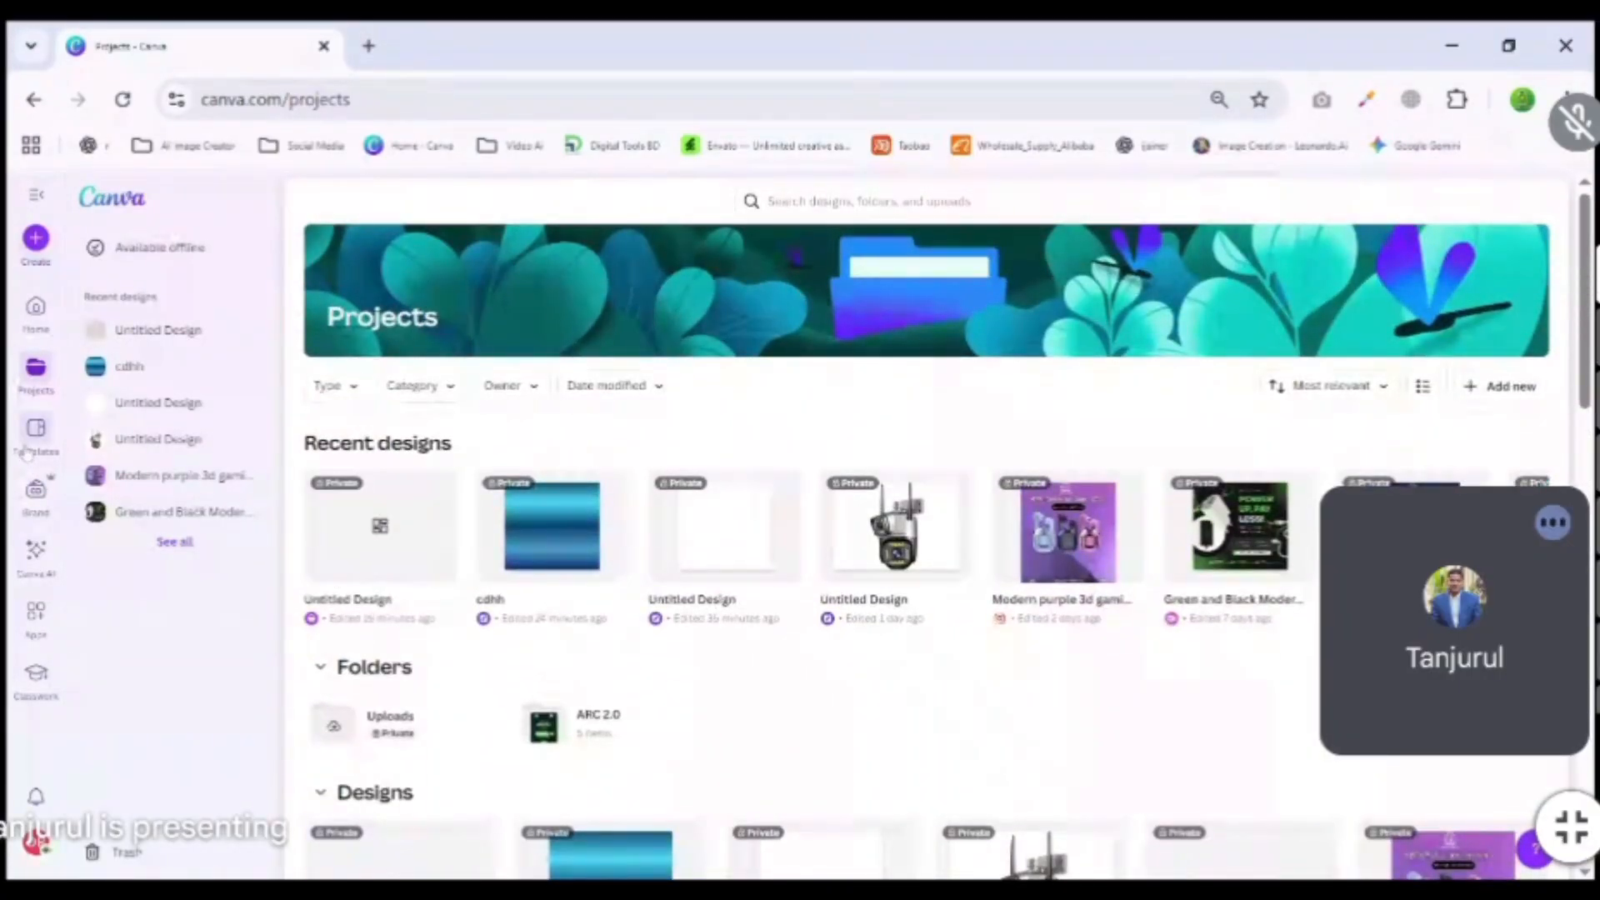
Open the Templates page and browse its categories and the suggested templates under Start exploring.
left_click(30, 442)
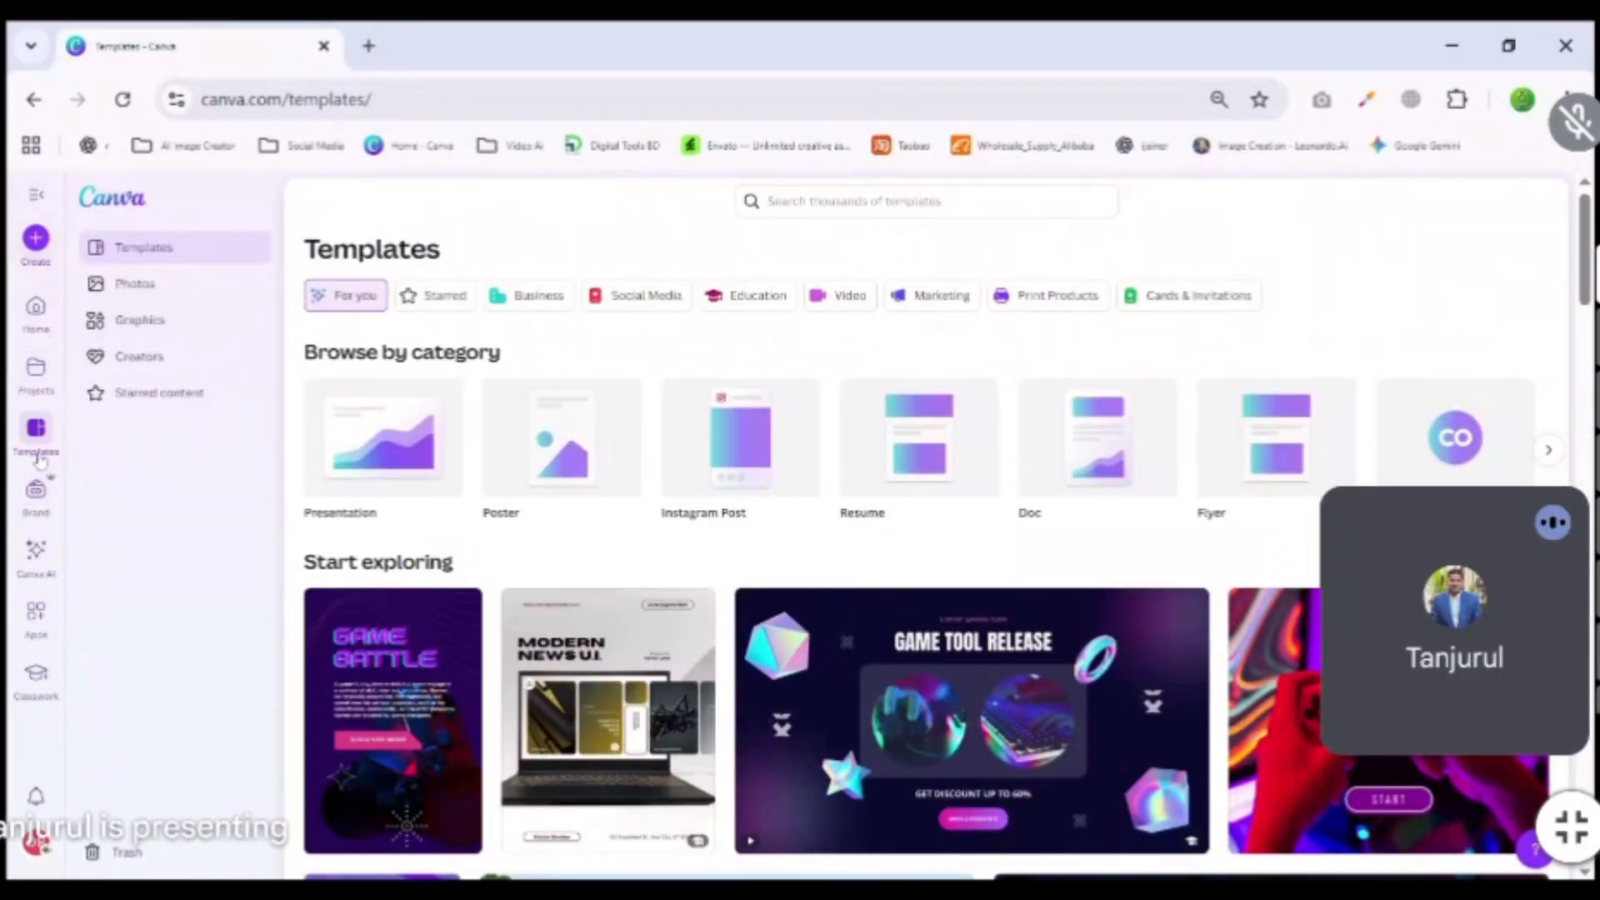
scroll(538, 512, "down", 20)
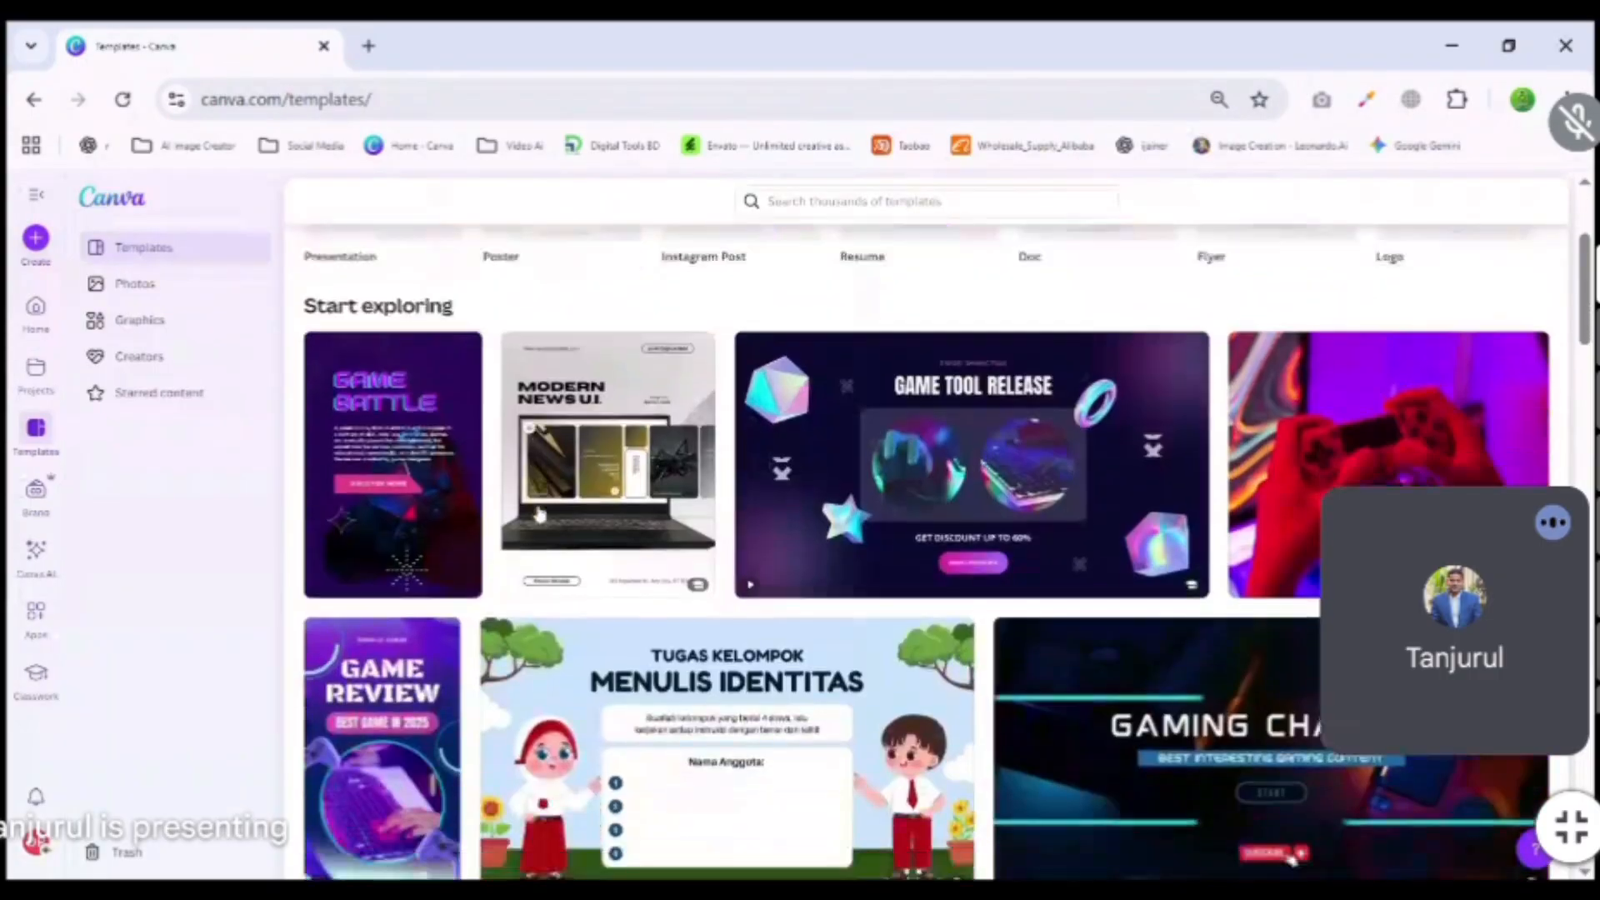
scroll(537, 513, "up", 20)
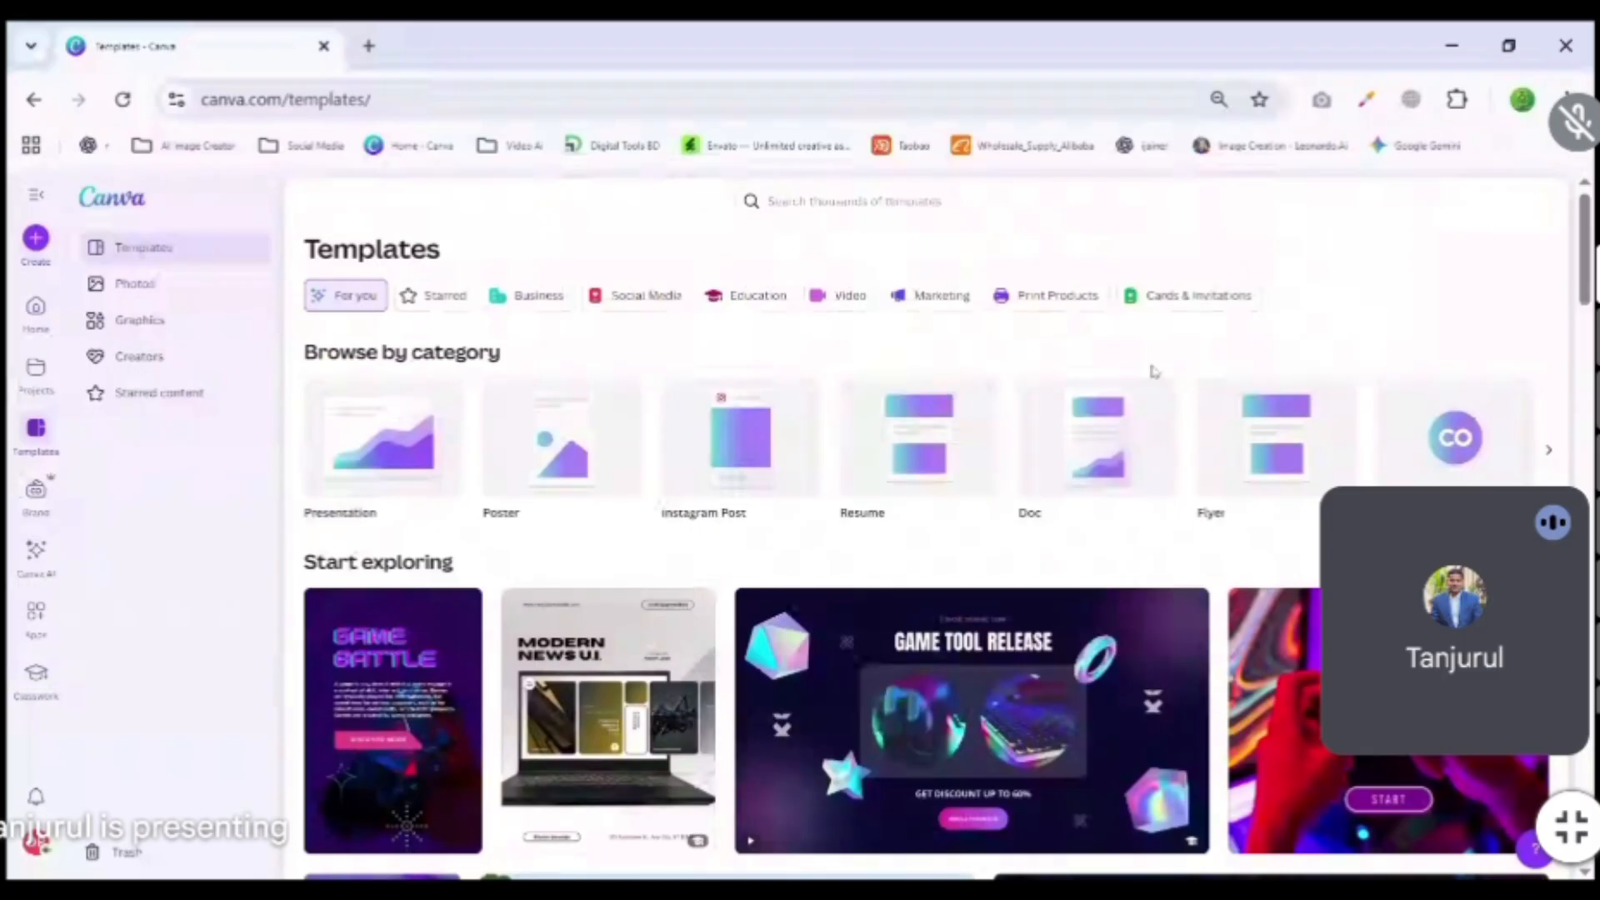
scroll(439, 450, "down", 2)
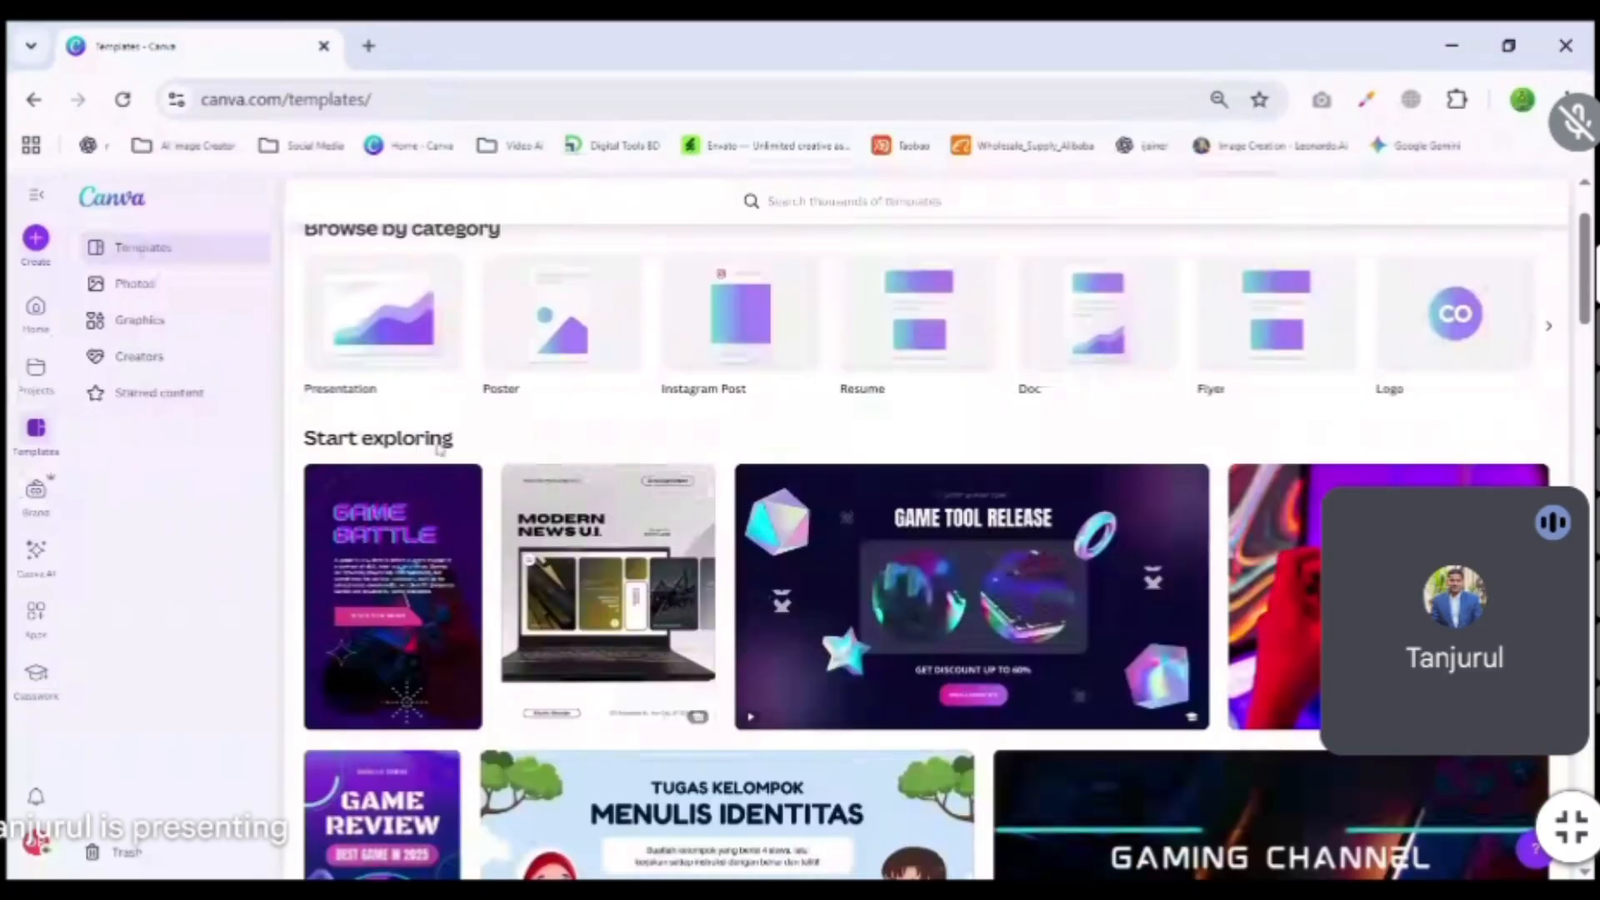
scroll(481, 444, "down", 8)
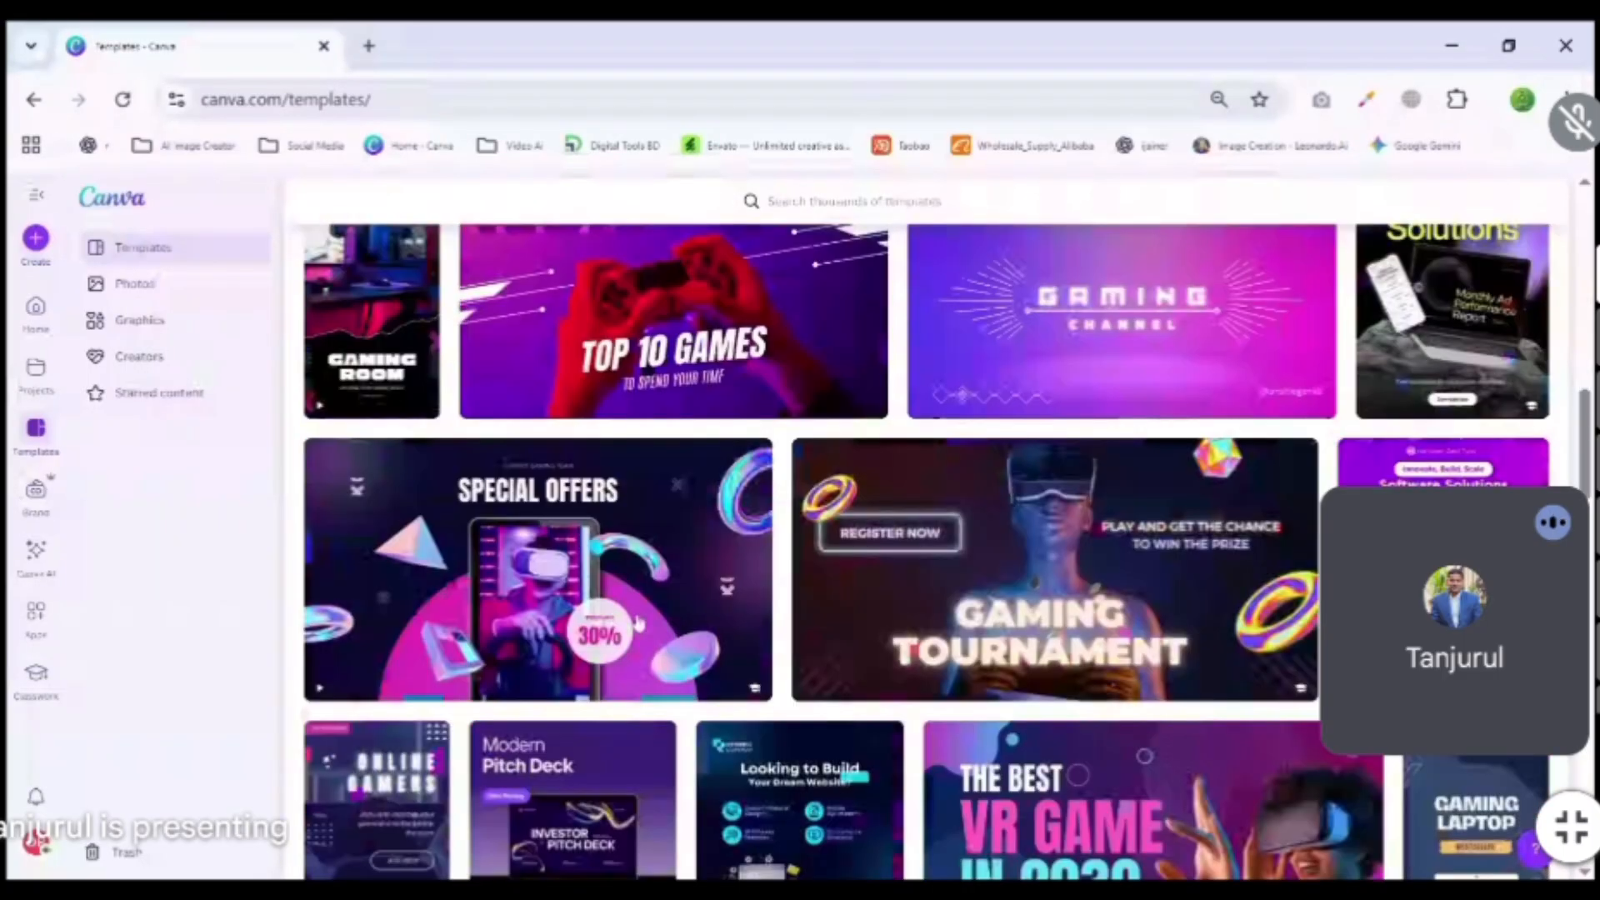
scroll(639, 623, "down", 5)
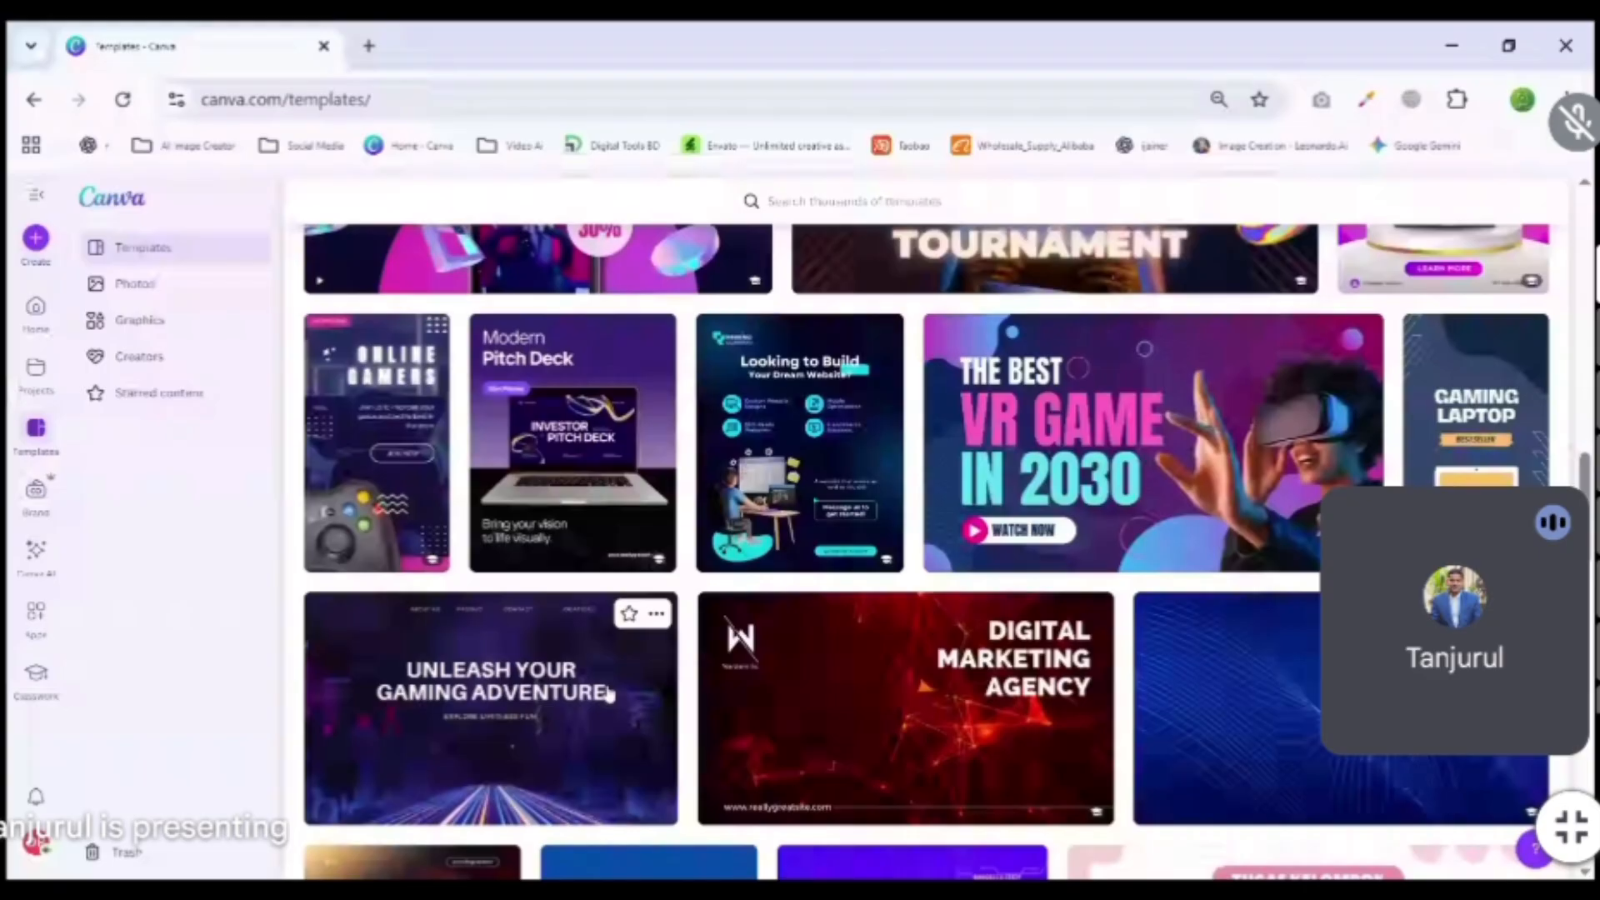
Search the templates for "product" and browse the matching designs.
scroll(609, 694, "up", 15)
left_click(771, 202)
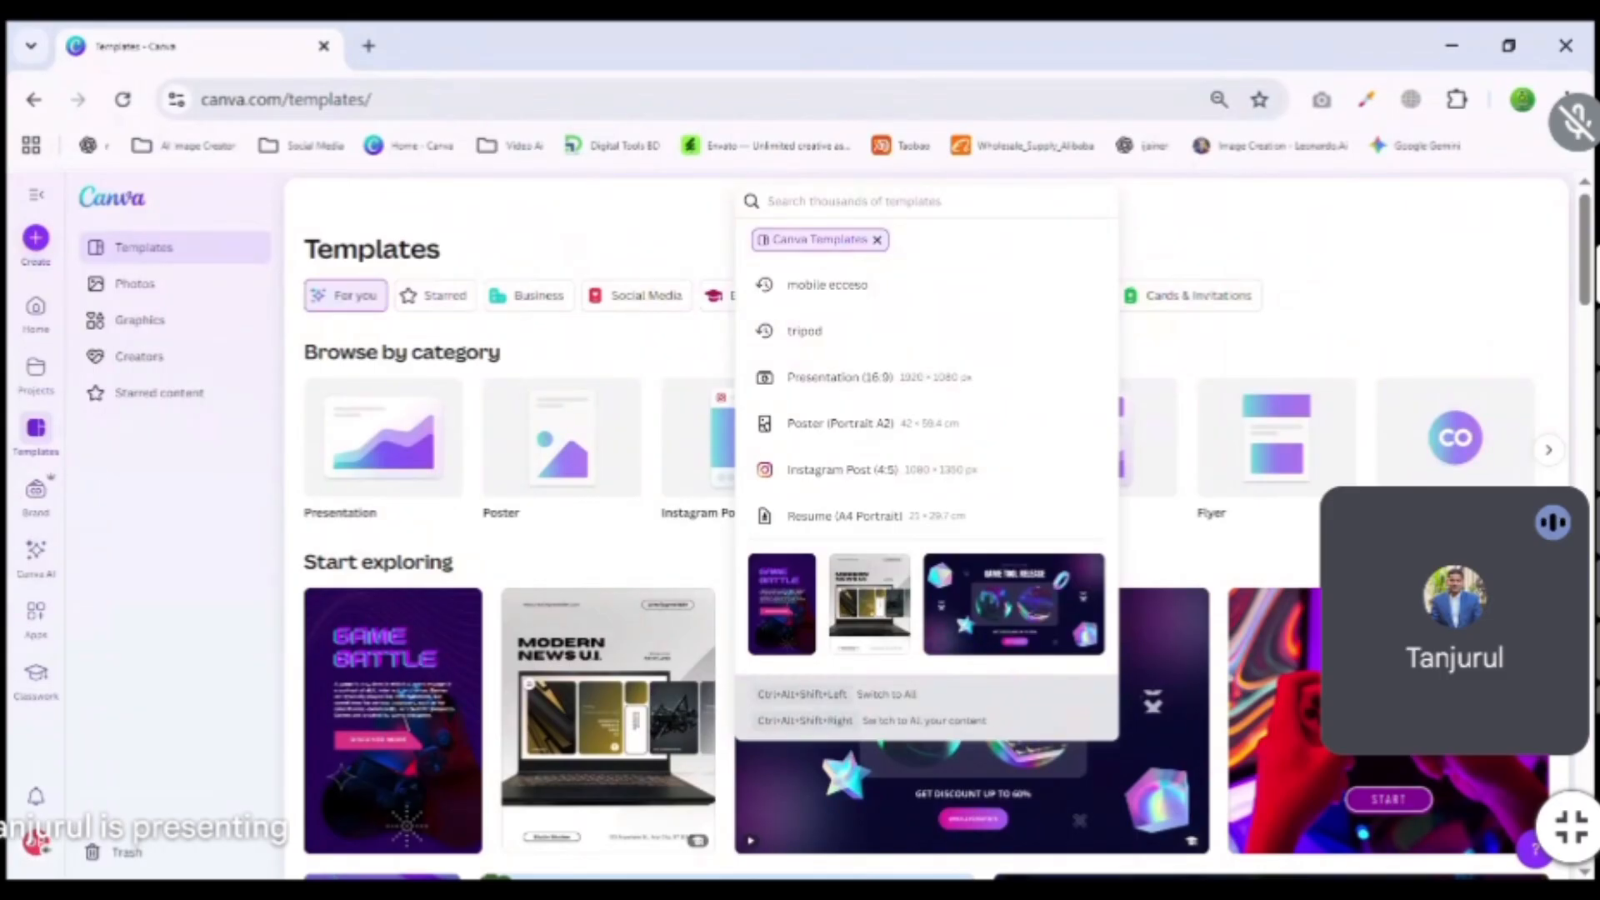
type("prod")
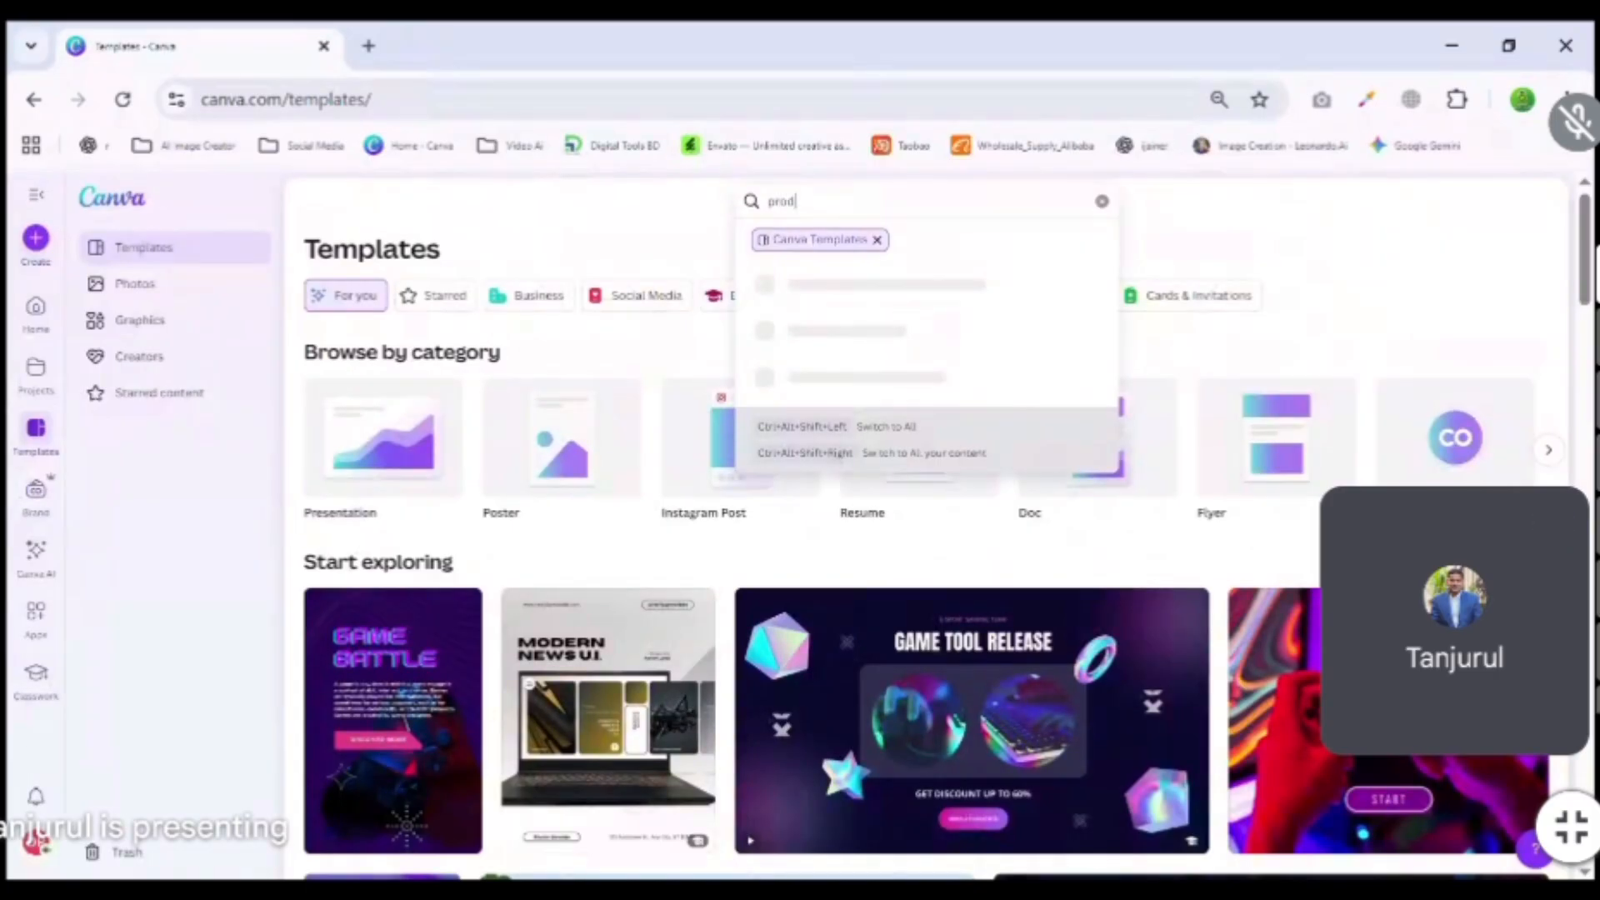
type("uct")
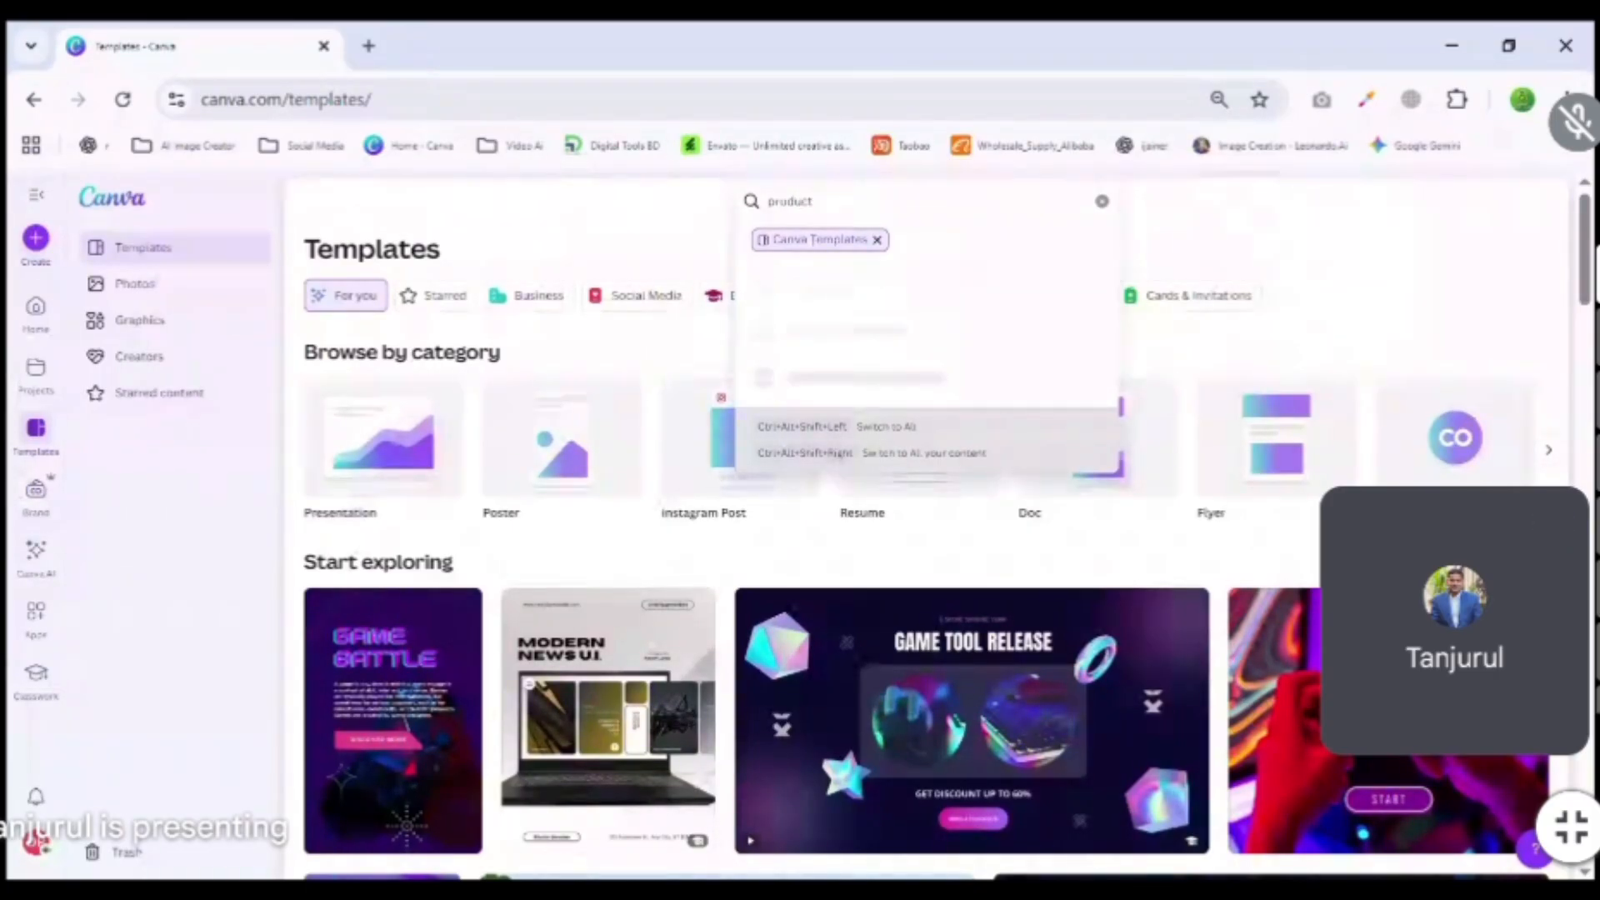
key("Return")
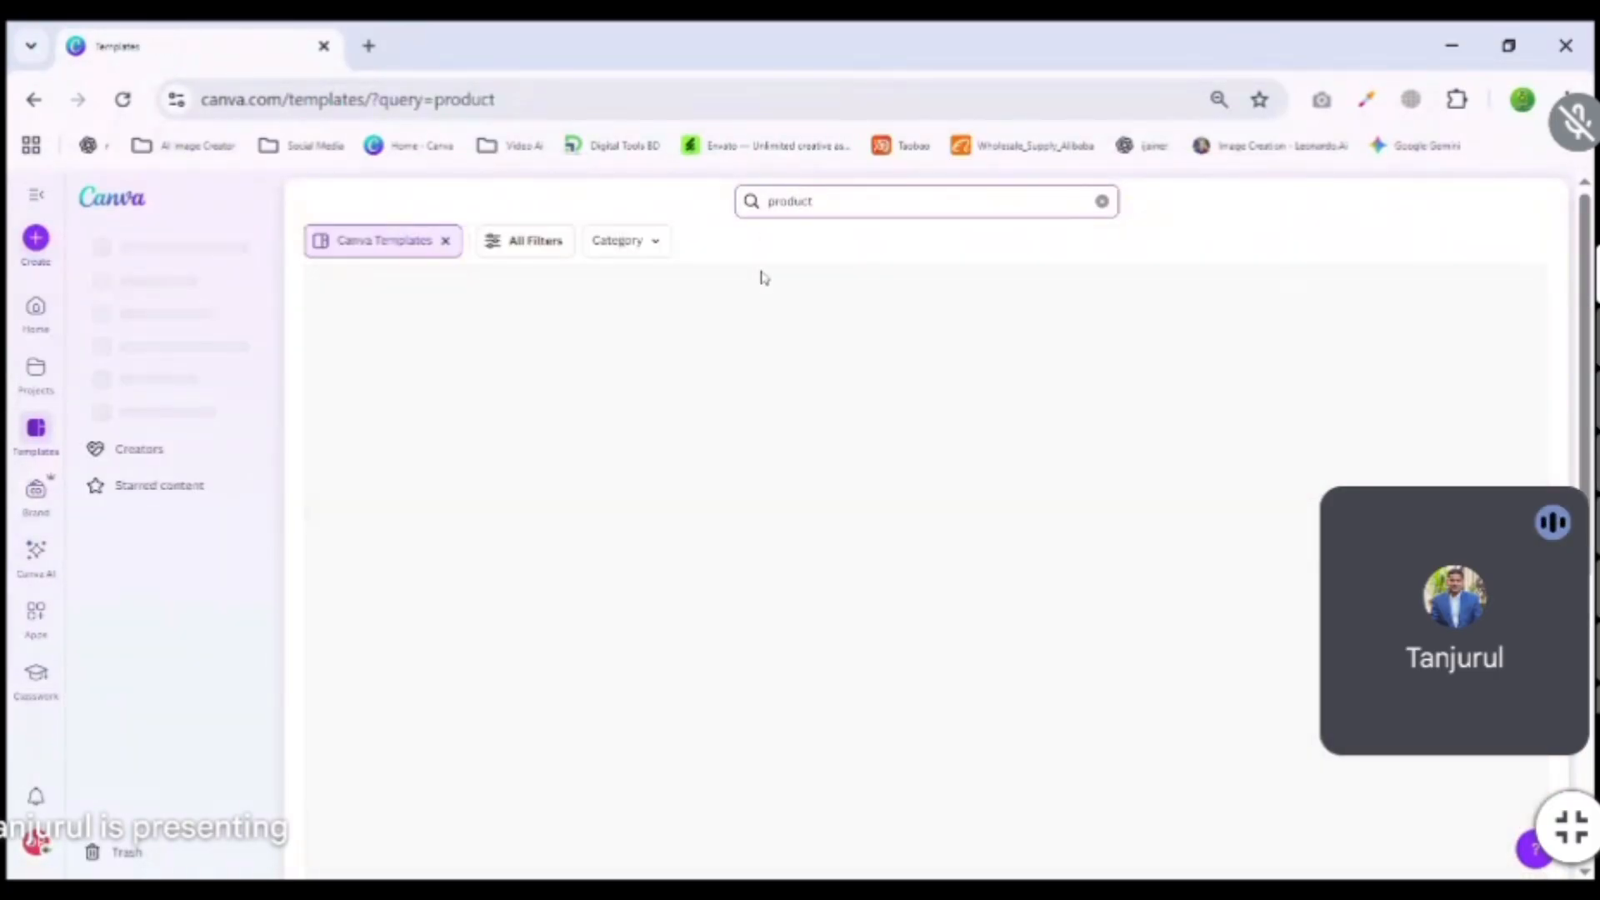
scroll(910, 540, "down", 10)
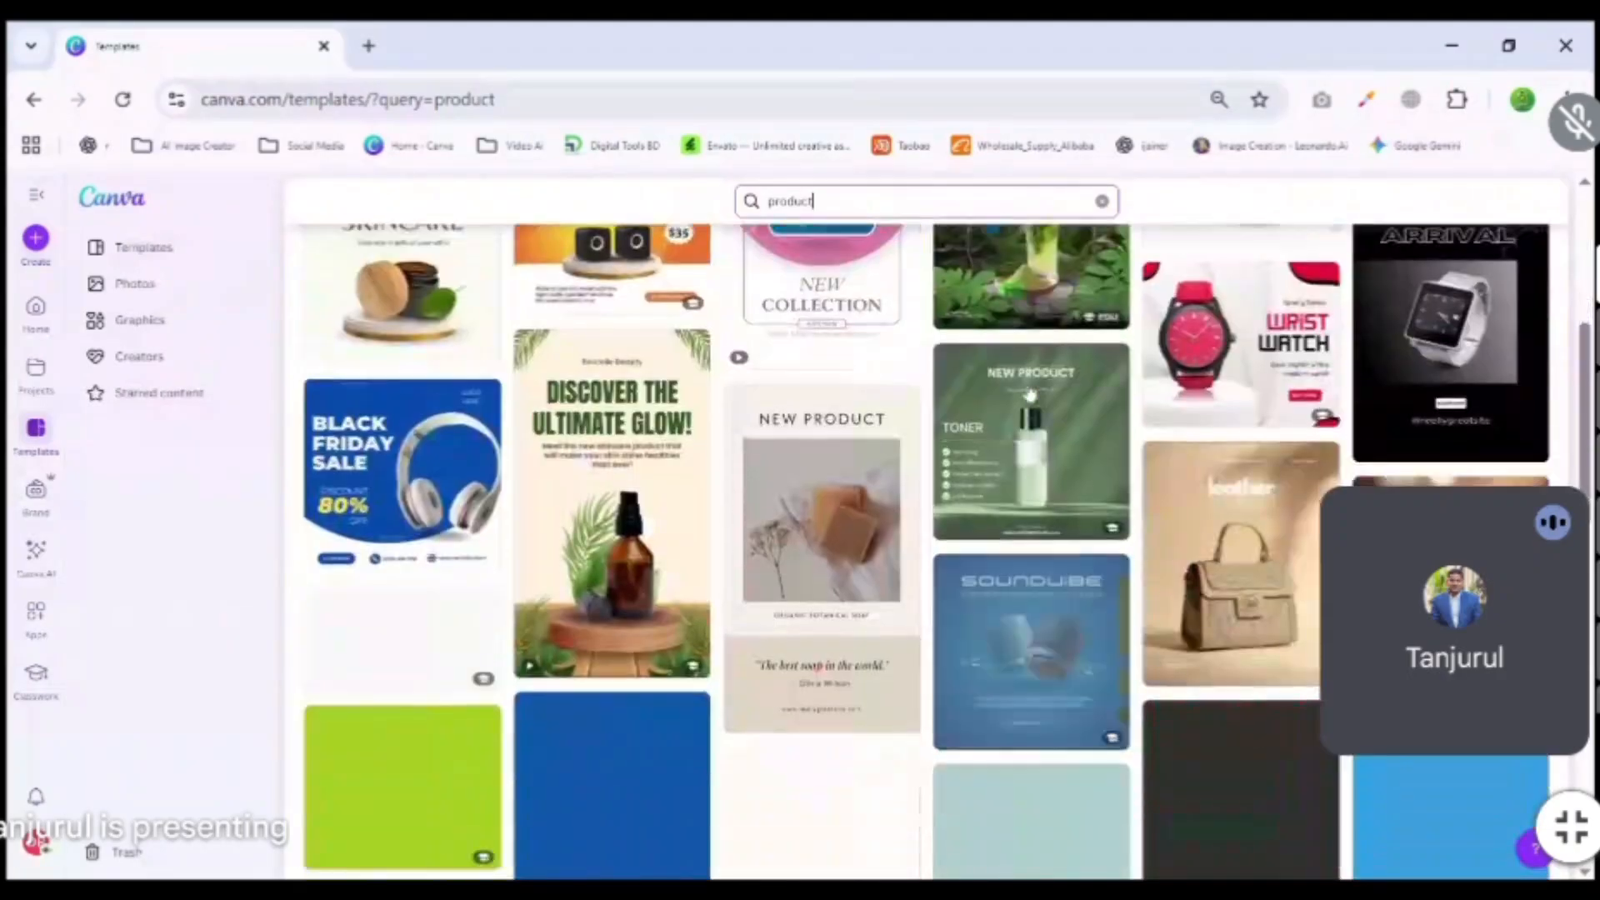
scroll(909, 540, "down", 5)
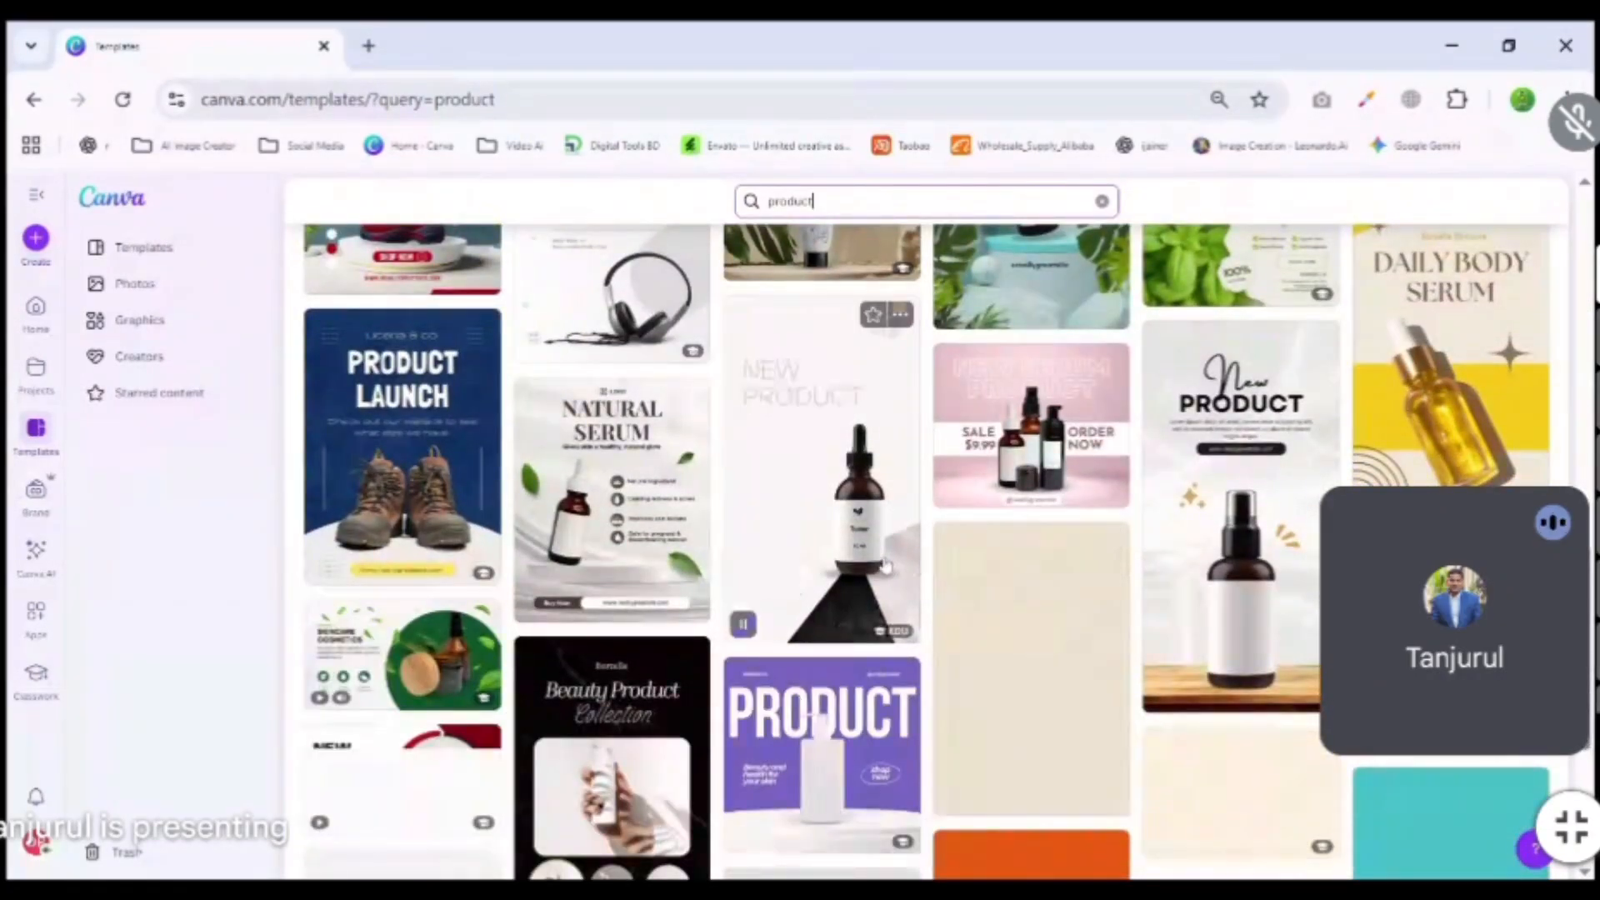
scroll(880, 563, "up", 8)
scroll(880, 564, "up", 6)
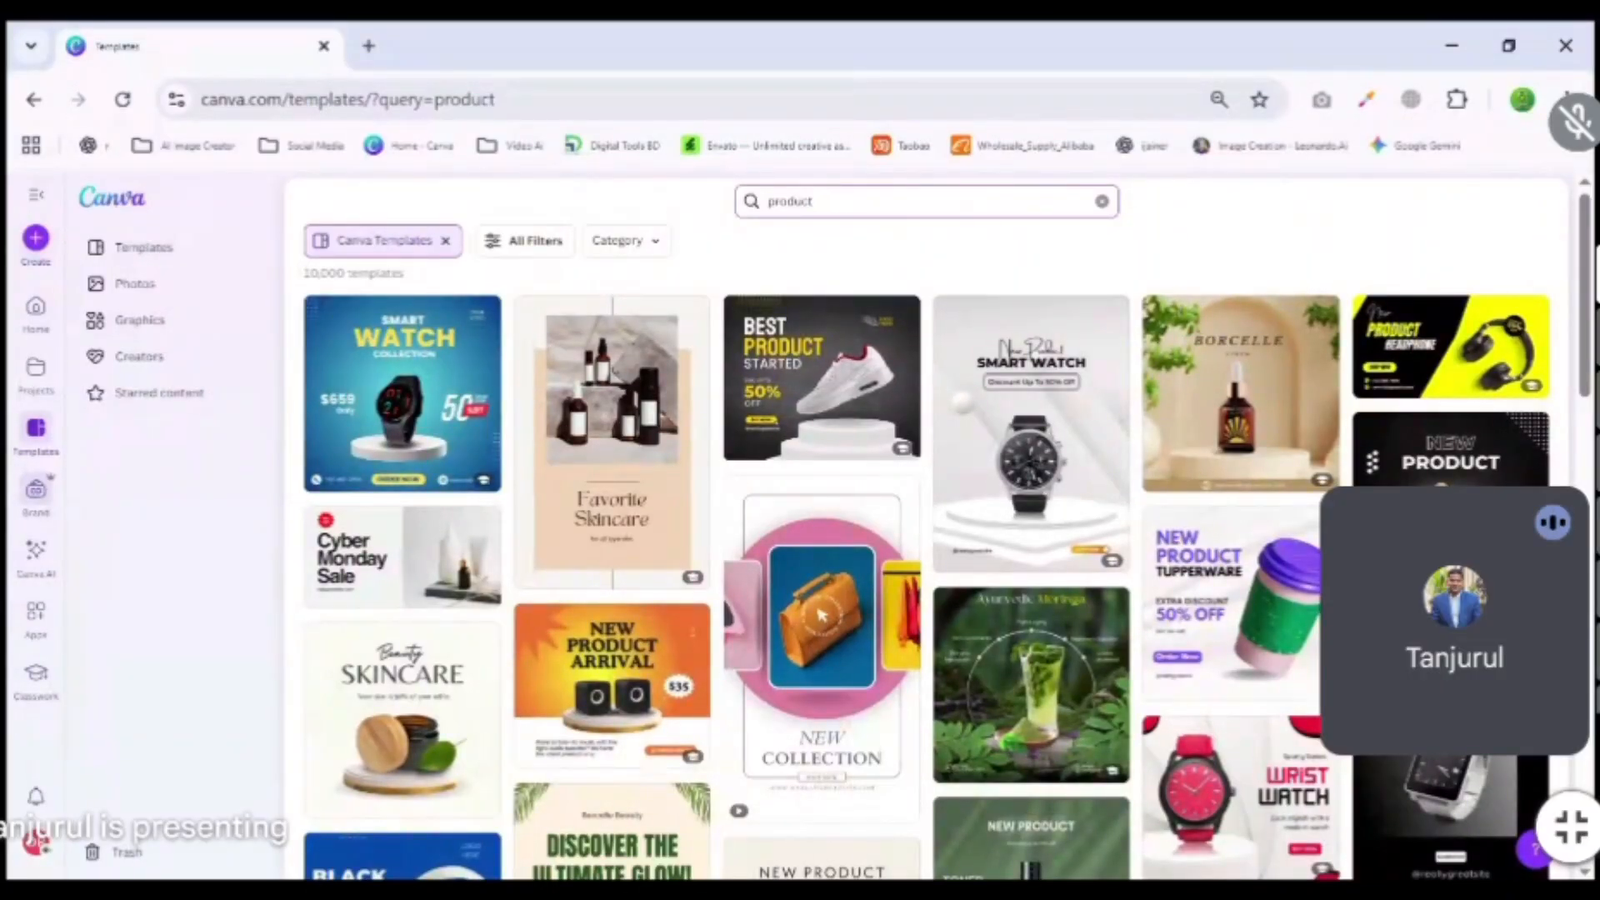
Open the Brand section and review the Brand Kits page with its setup information.
left_click(36, 490)
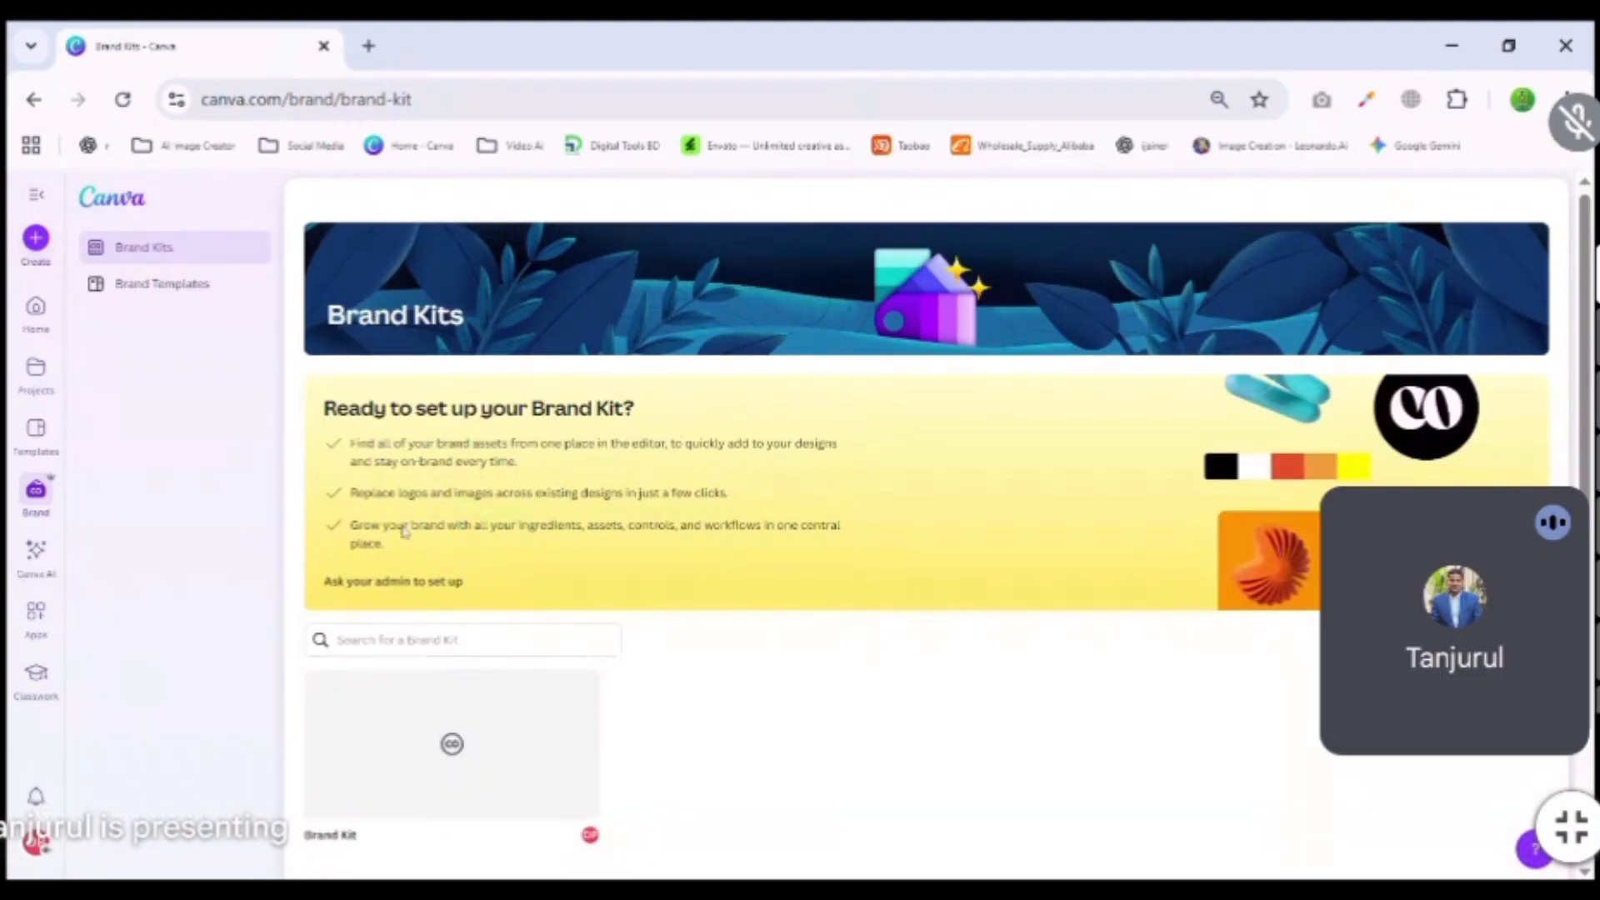
scroll(405, 532, "down", 3)
scroll(276, 400, "up", 3)
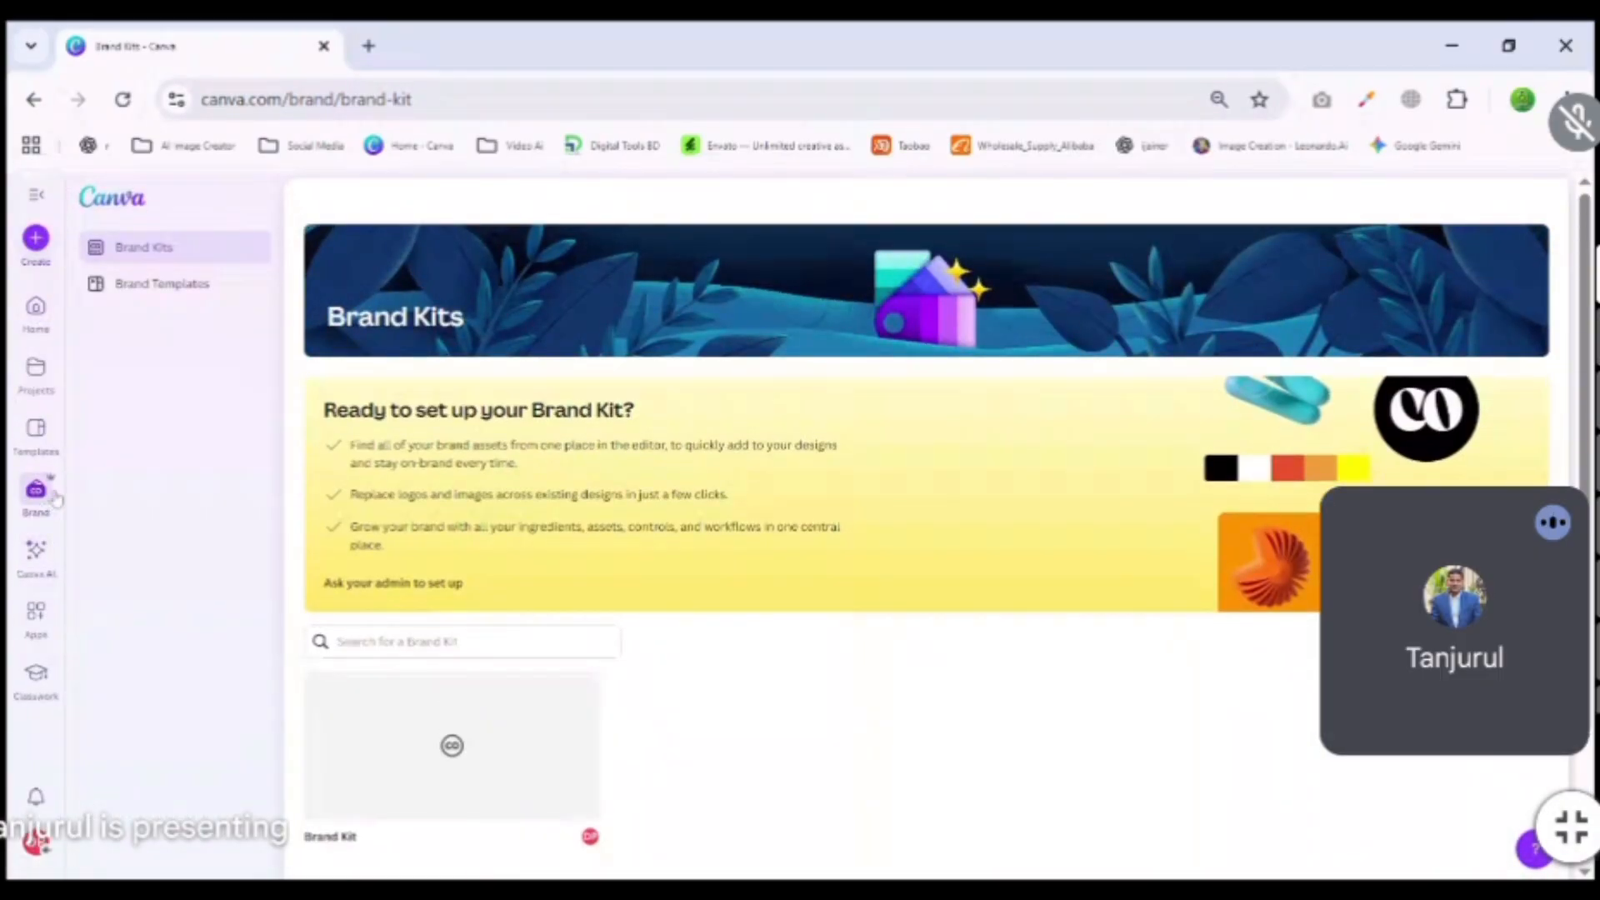
scroll(658, 350, "down", 2)
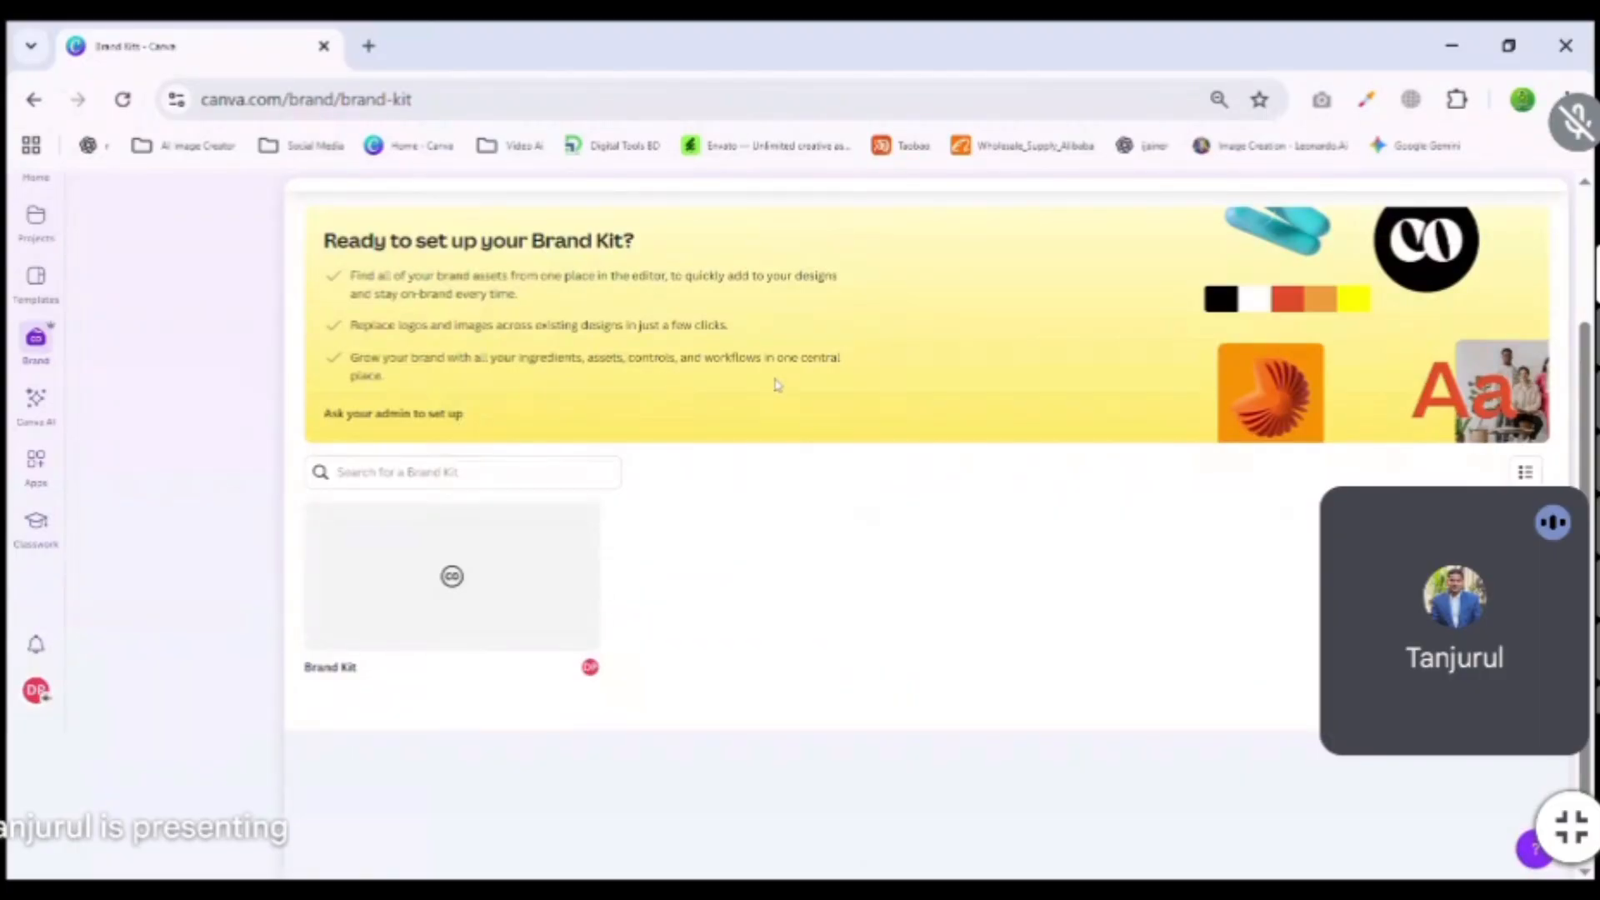
scroll(725, 552, "up", 2)
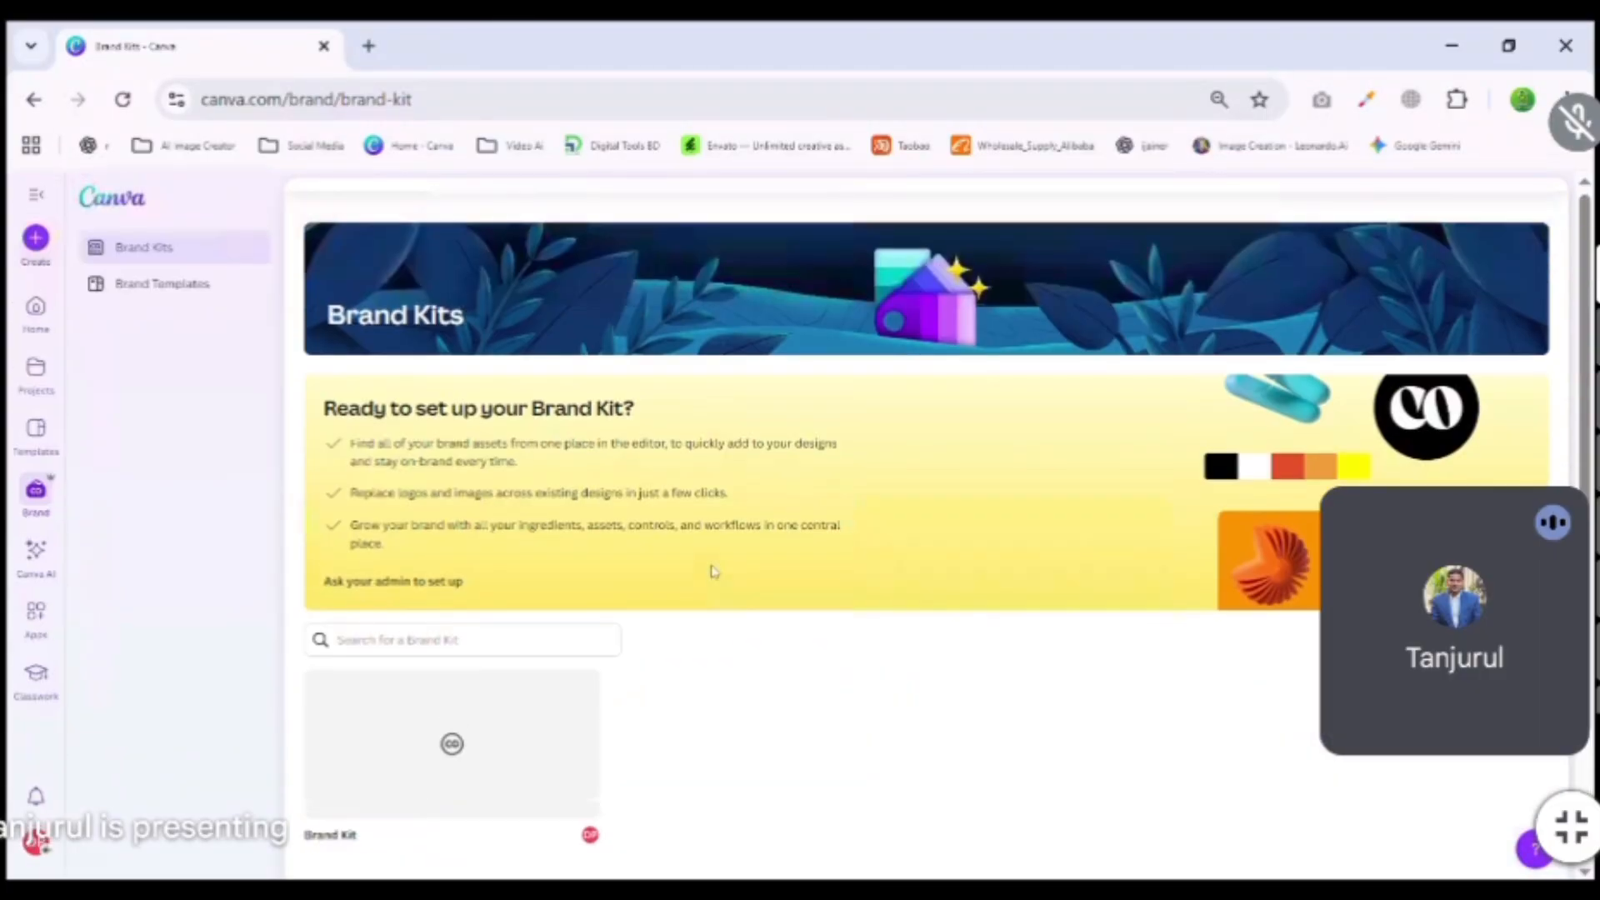
Open Canva AI and look over its prompt area, recent chats and example ideas.
left_click(43, 572)
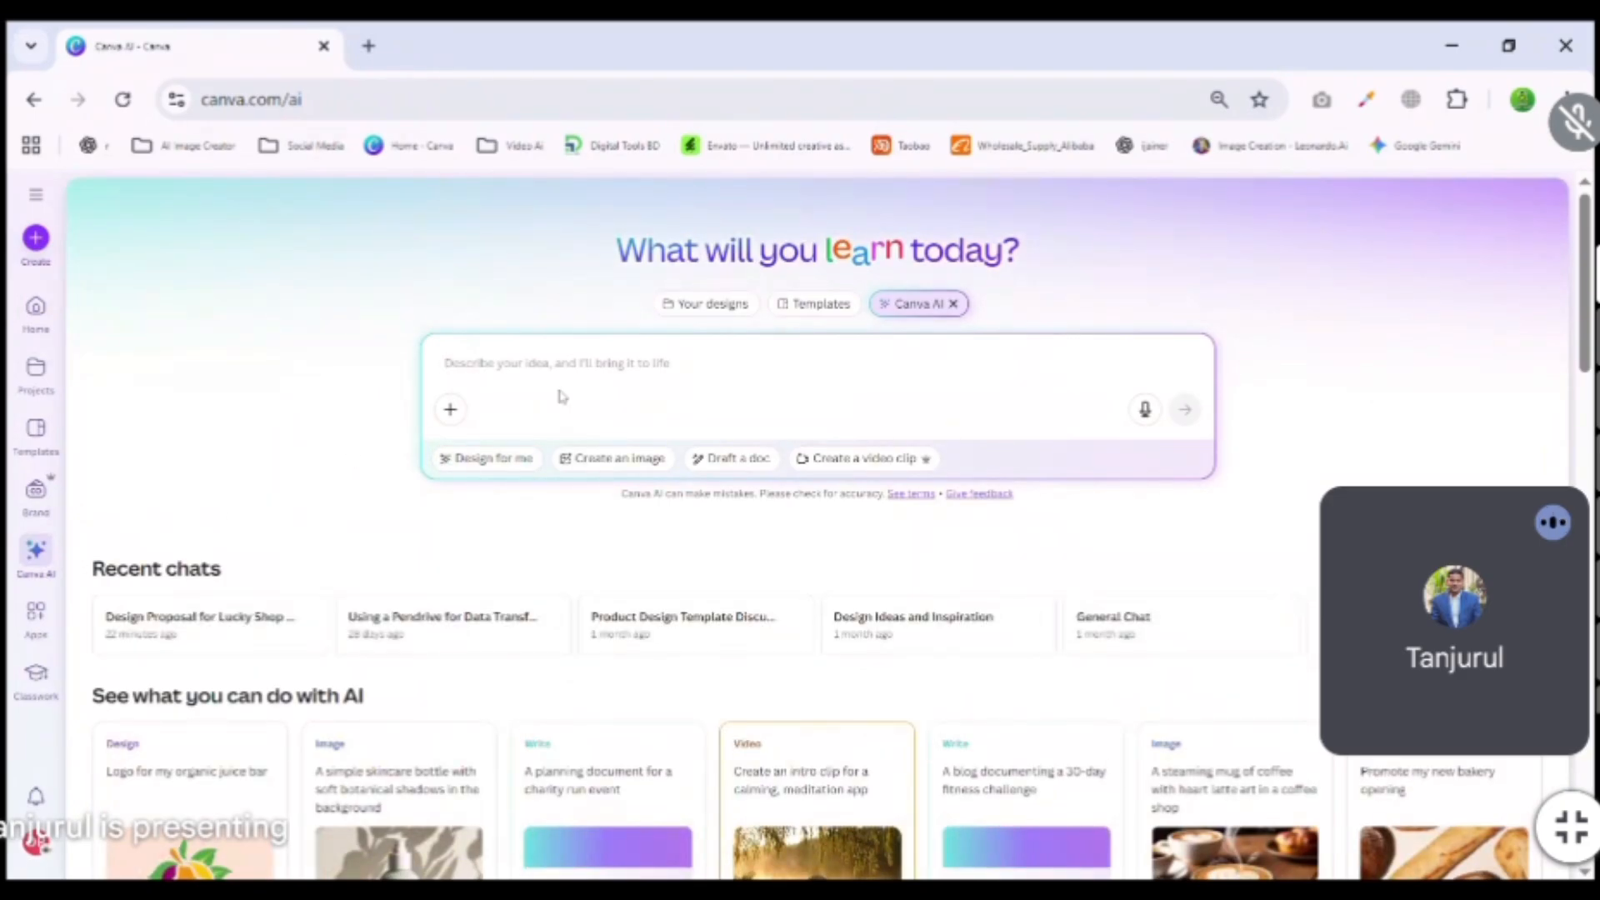
scroll(656, 534, "down", 6)
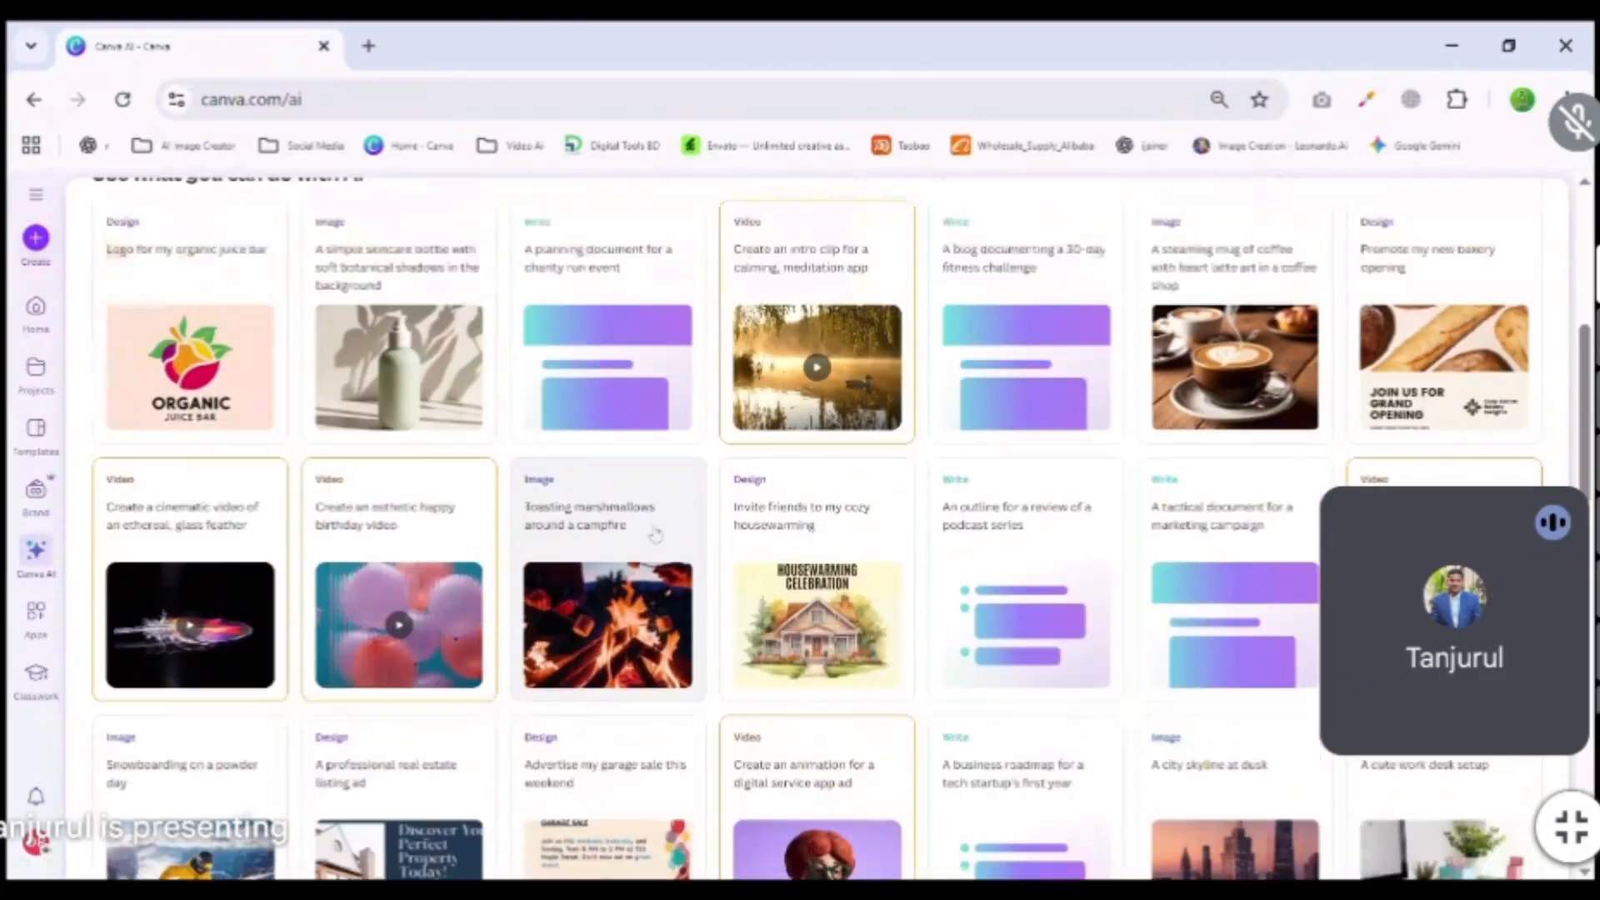
scroll(656, 534, "up", 6)
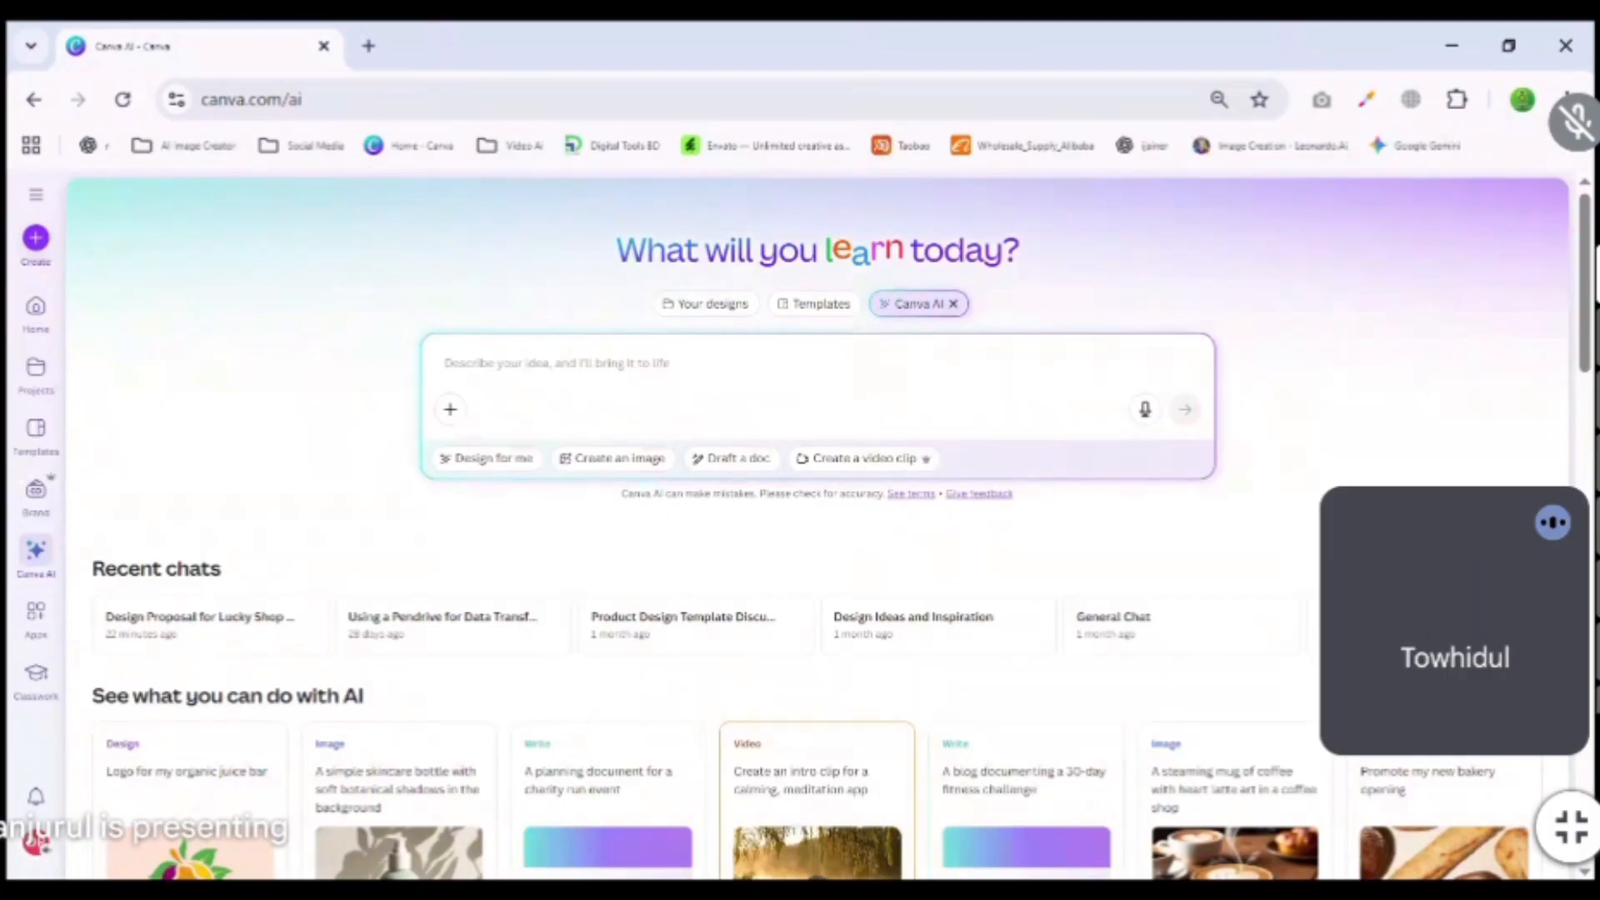
scroll(531, 457, "down", 4)
scroll(531, 457, "up", 4)
scroll(531, 457, "down", 5)
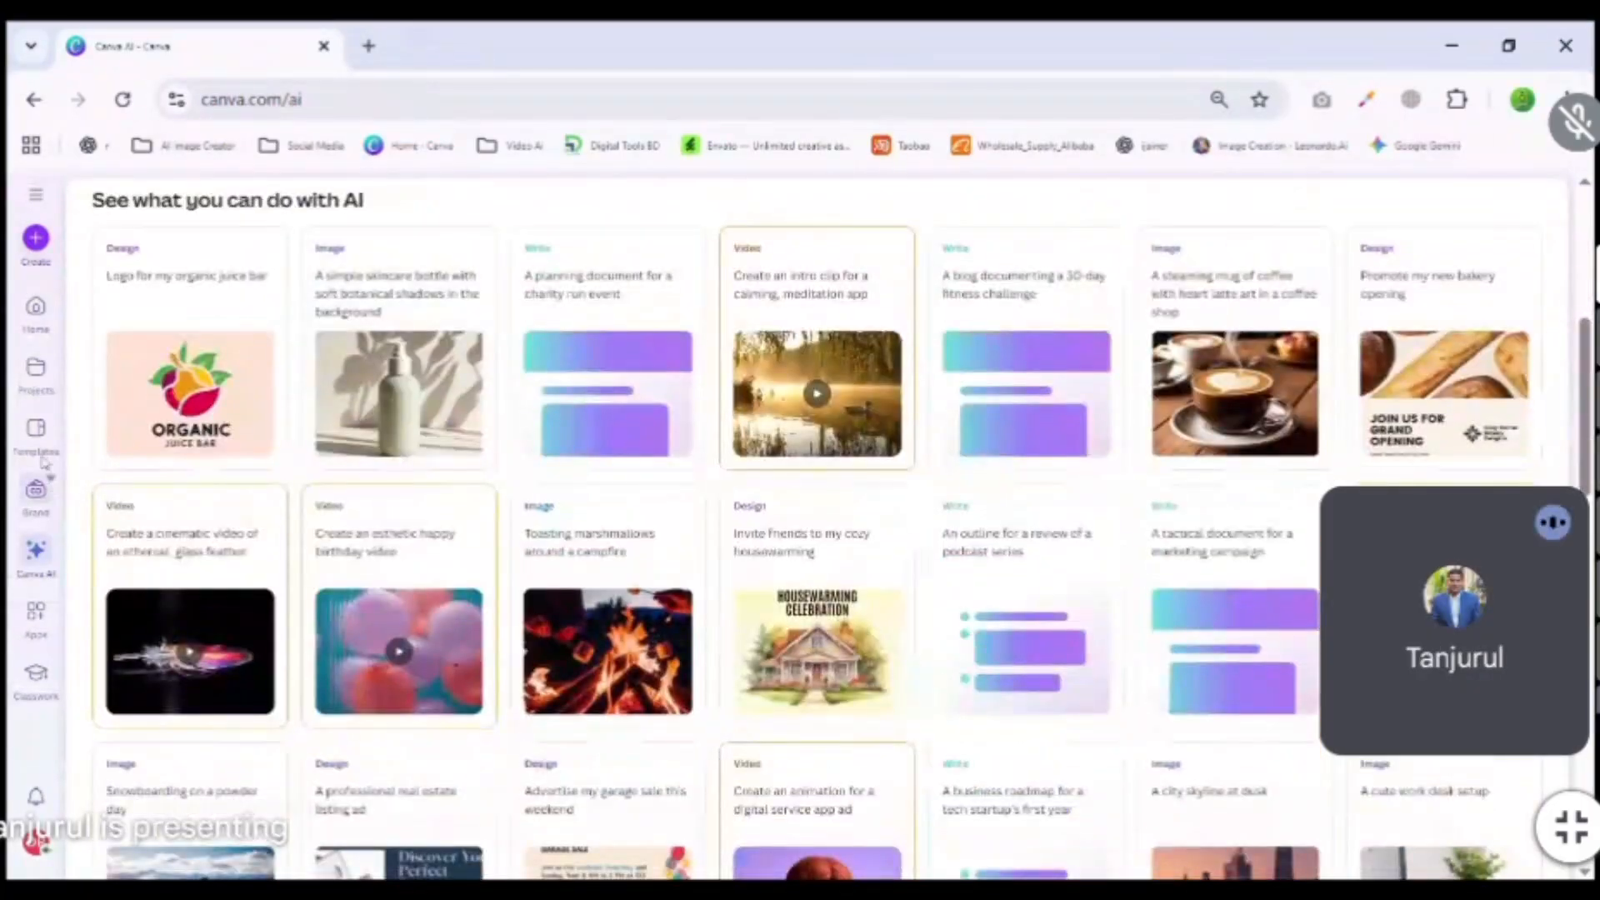
Visit the Apps and Classwork sections, then briefly view the design creation options and return to the Assignments page.
left_click(38, 627)
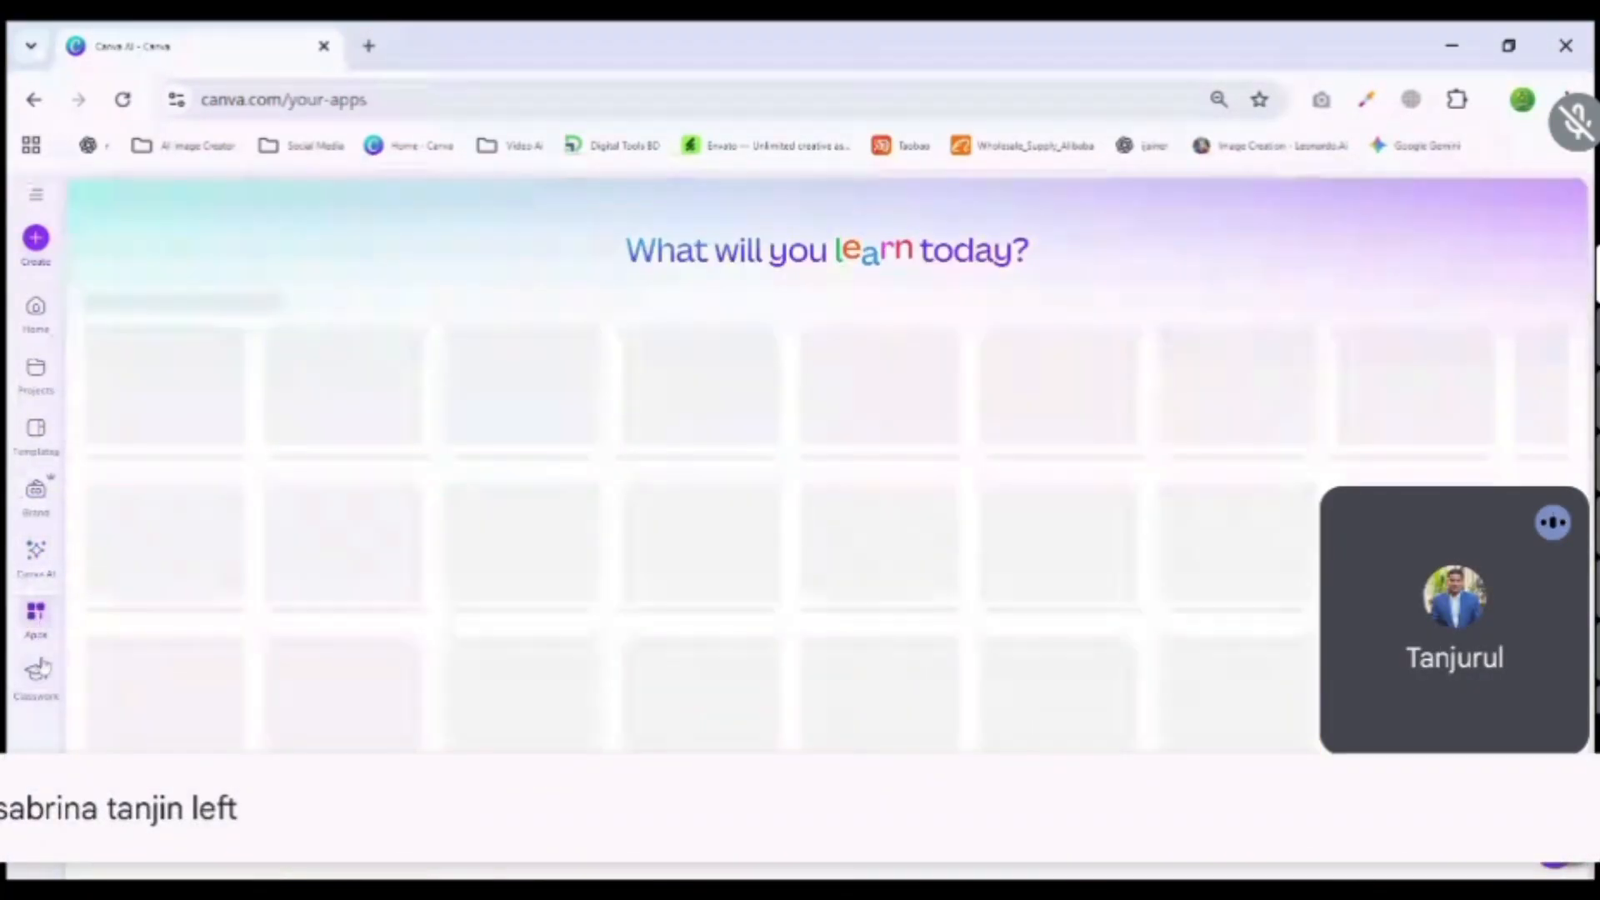
left_click(43, 698)
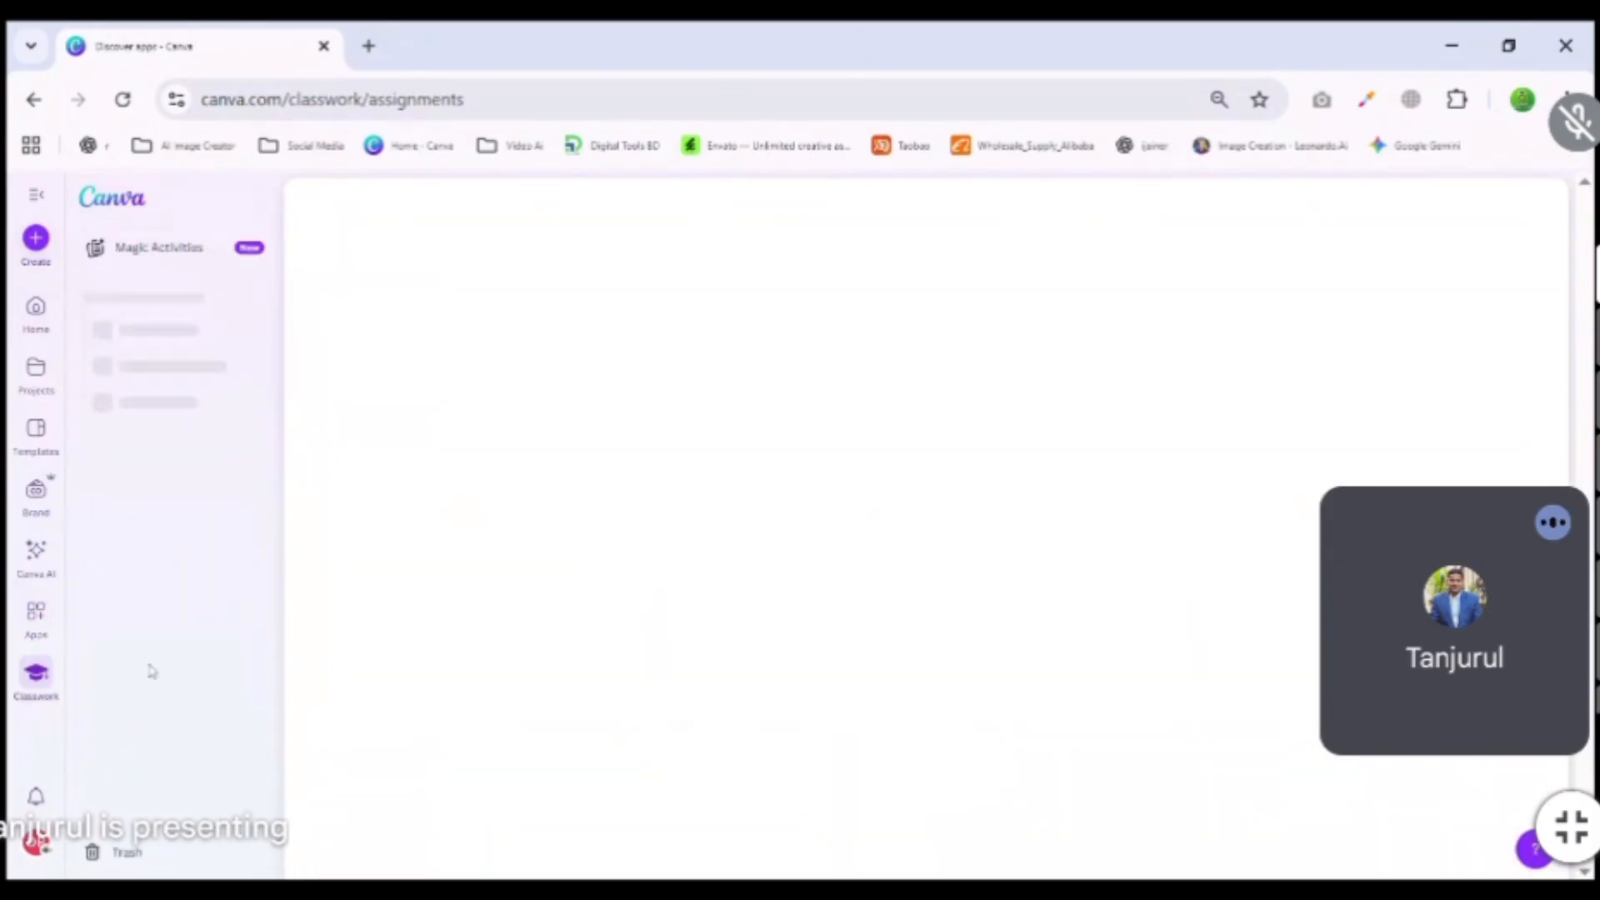
left_click(35, 237)
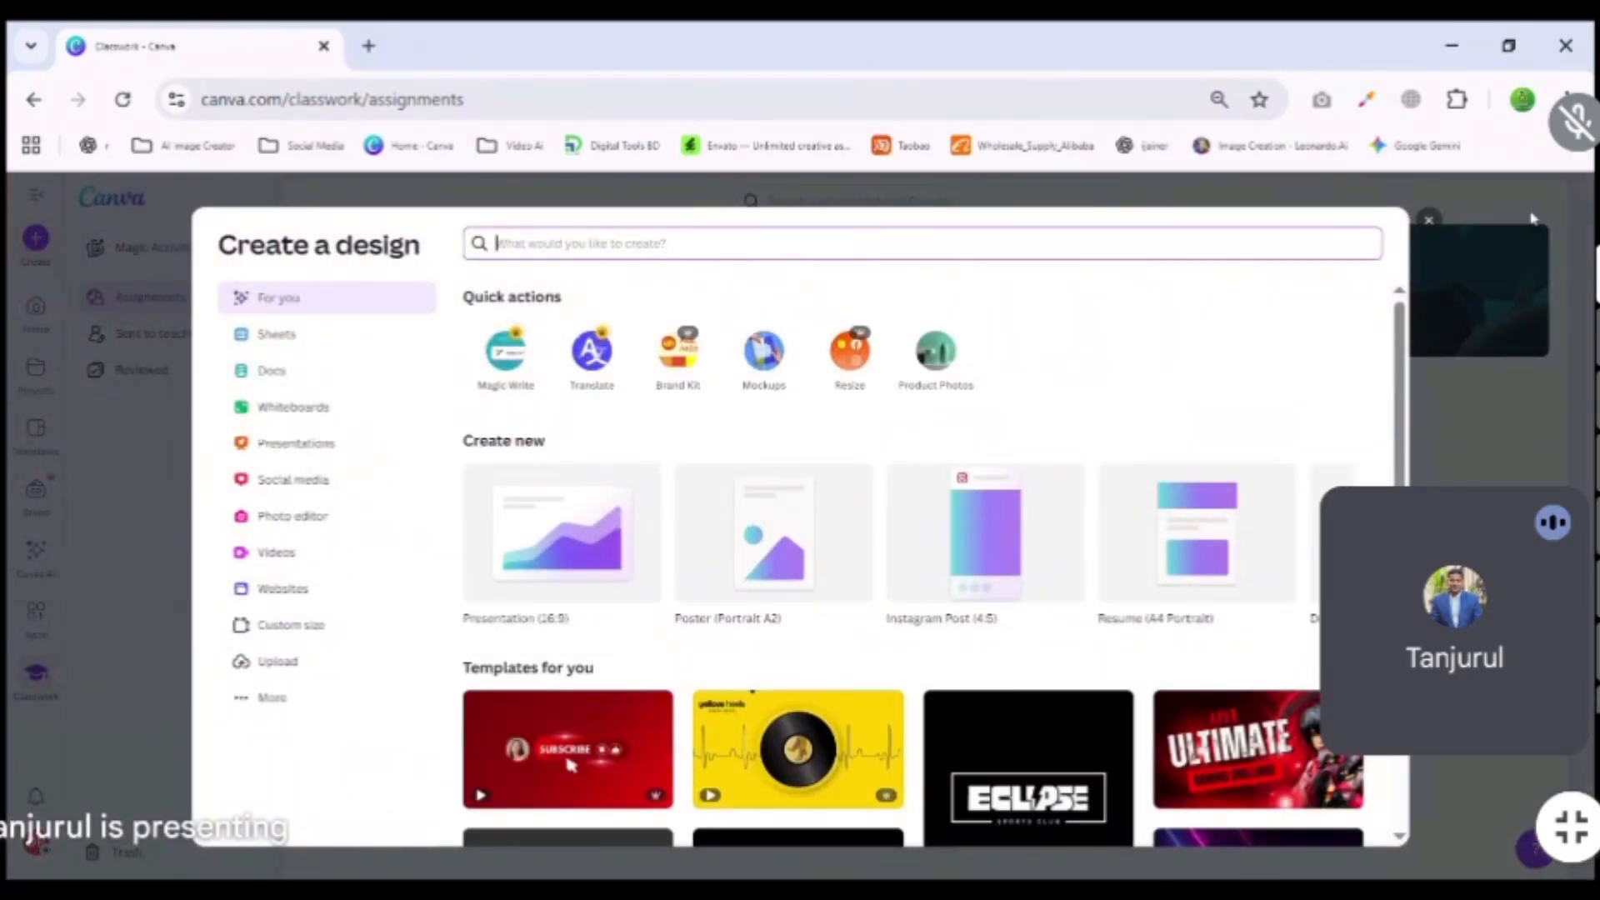
left_click(1428, 219)
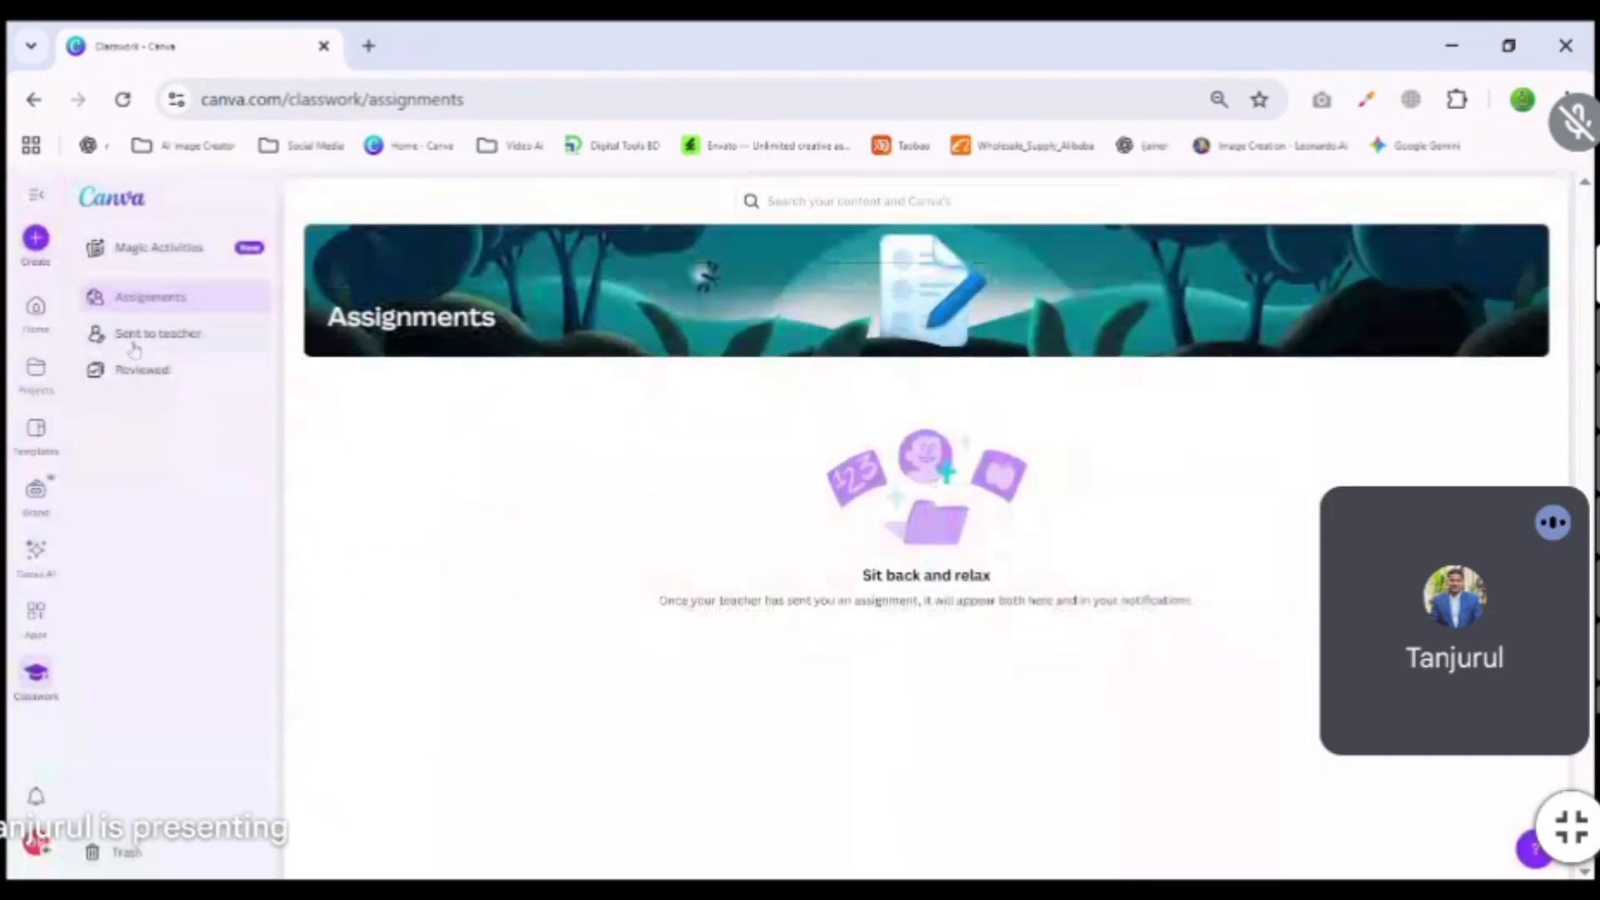
Create a new custom-size design of 1080 × 1080 px.
left_click(35, 242)
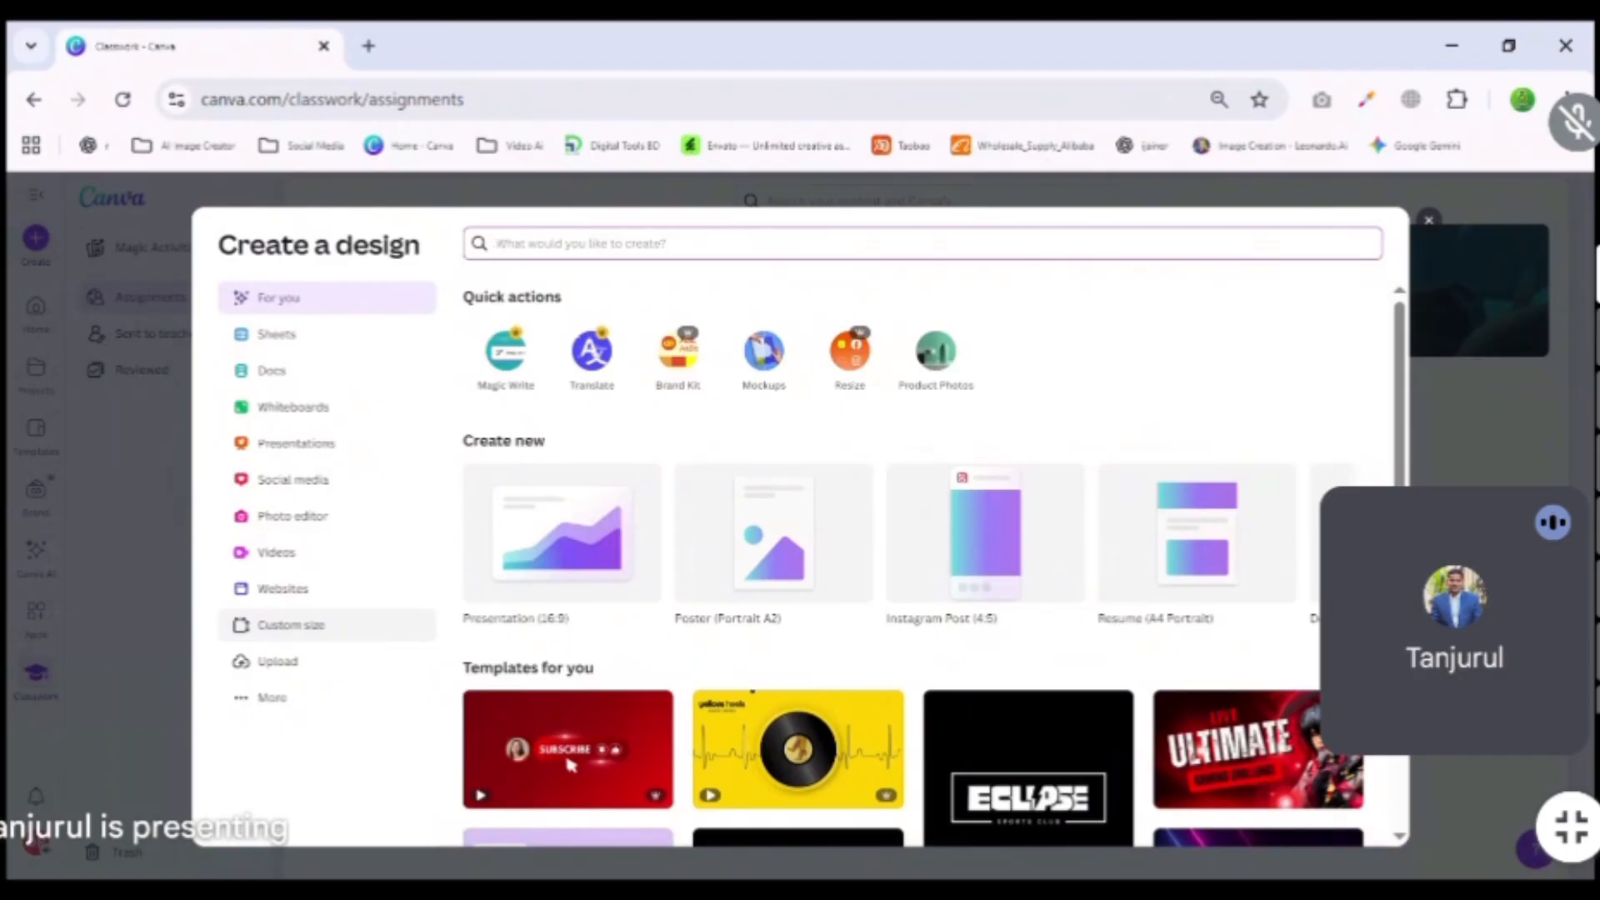
left_click(283, 627)
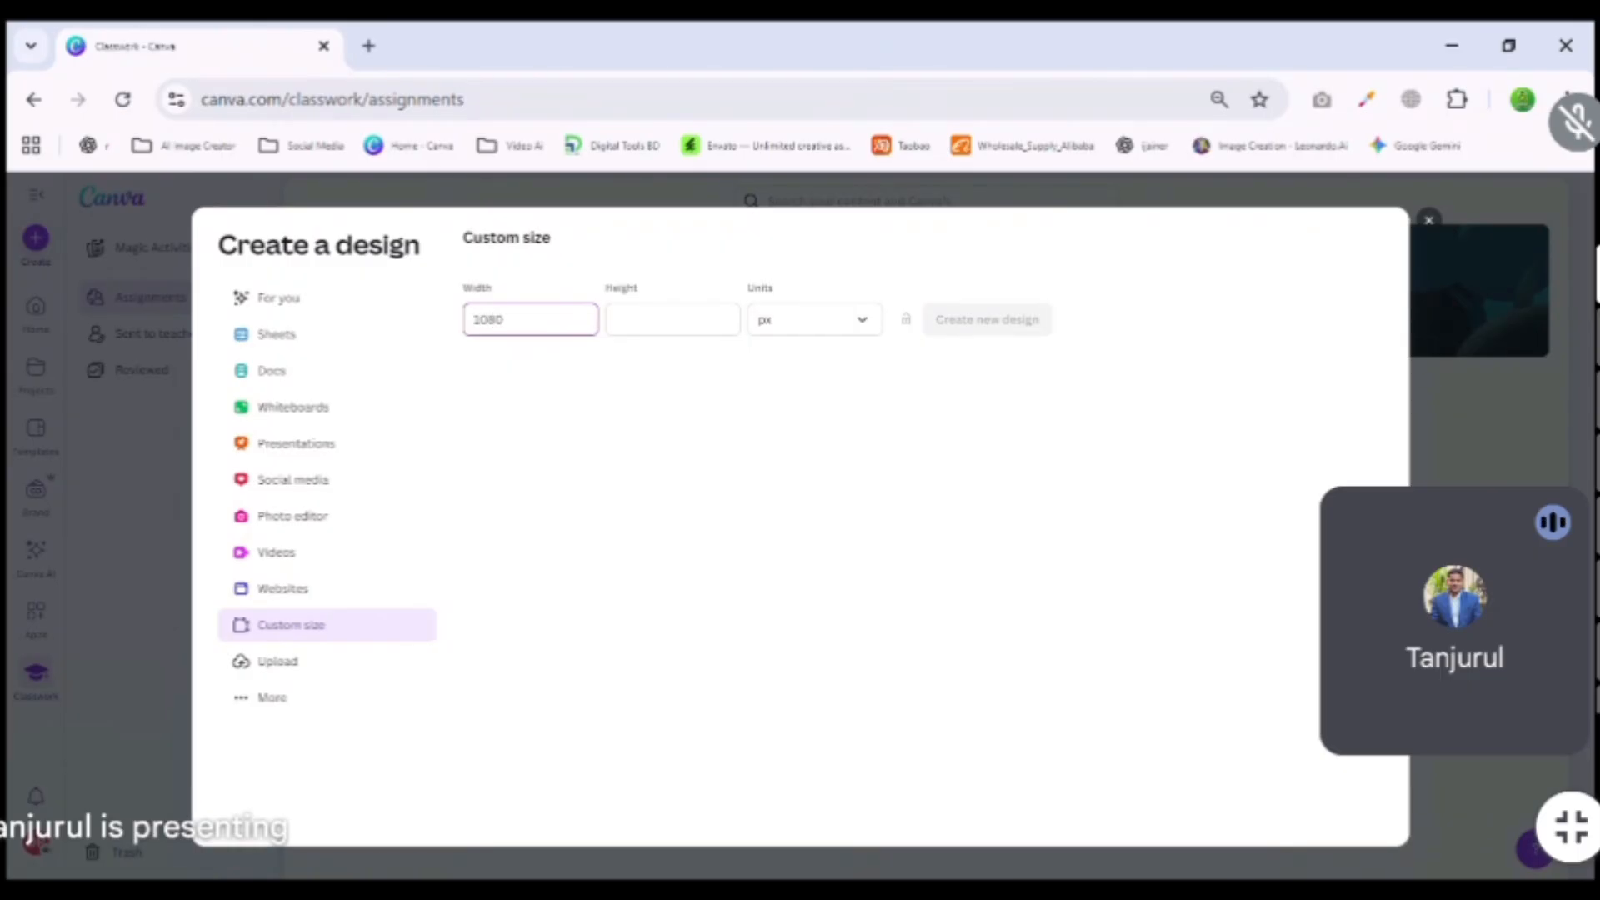
left_click(672, 320)
type("1080")
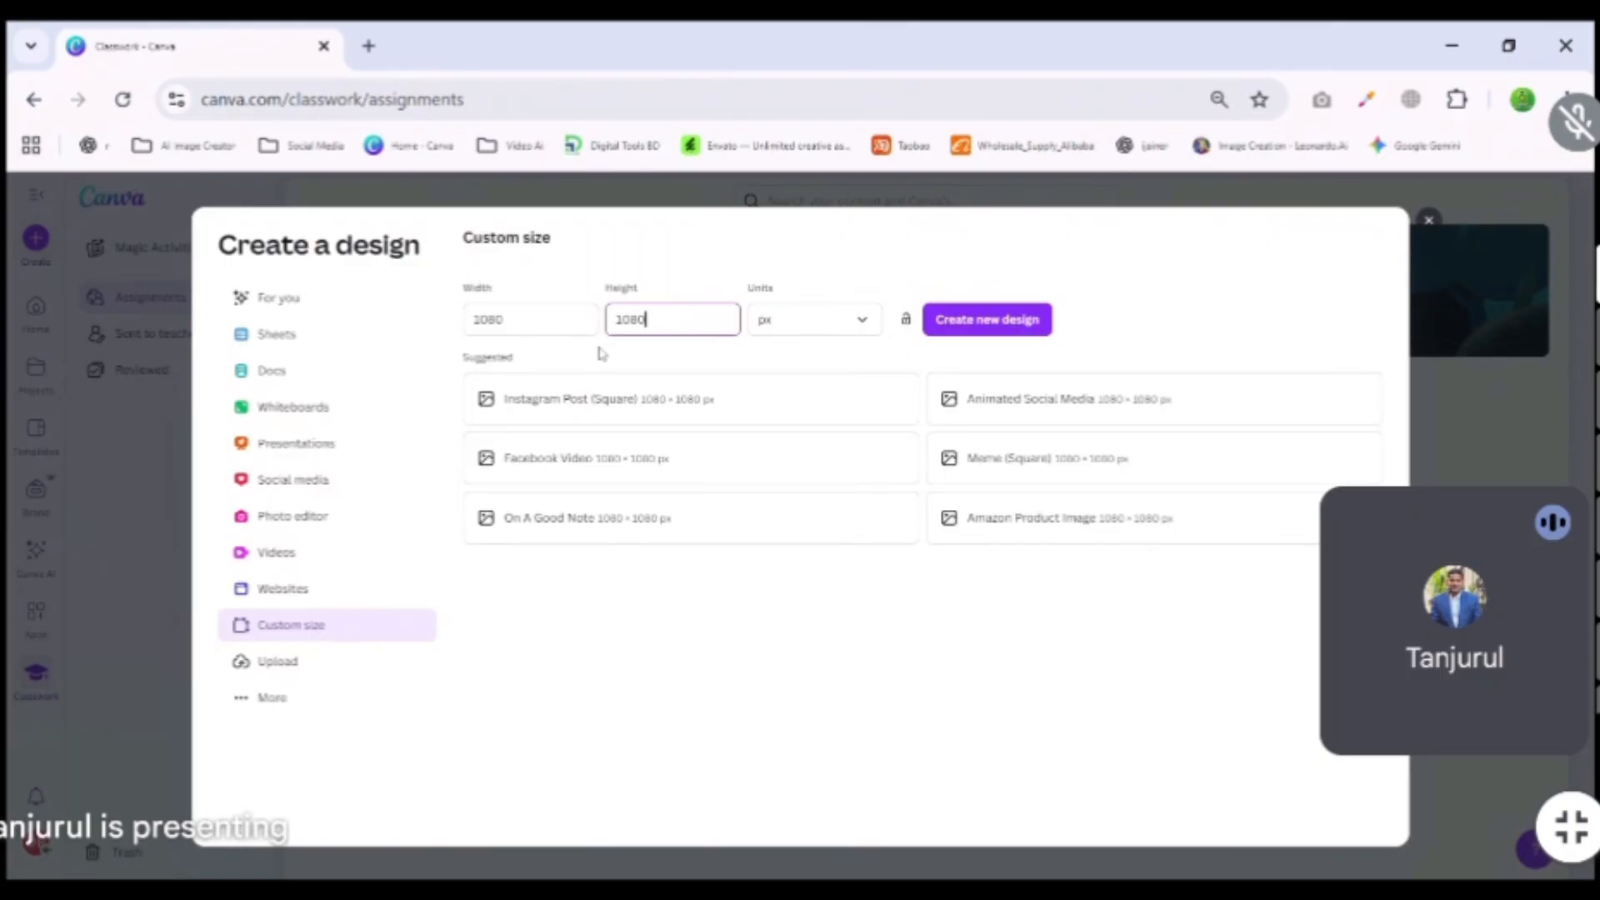
left_click(512, 320)
left_click(666, 319)
left_click(999, 325)
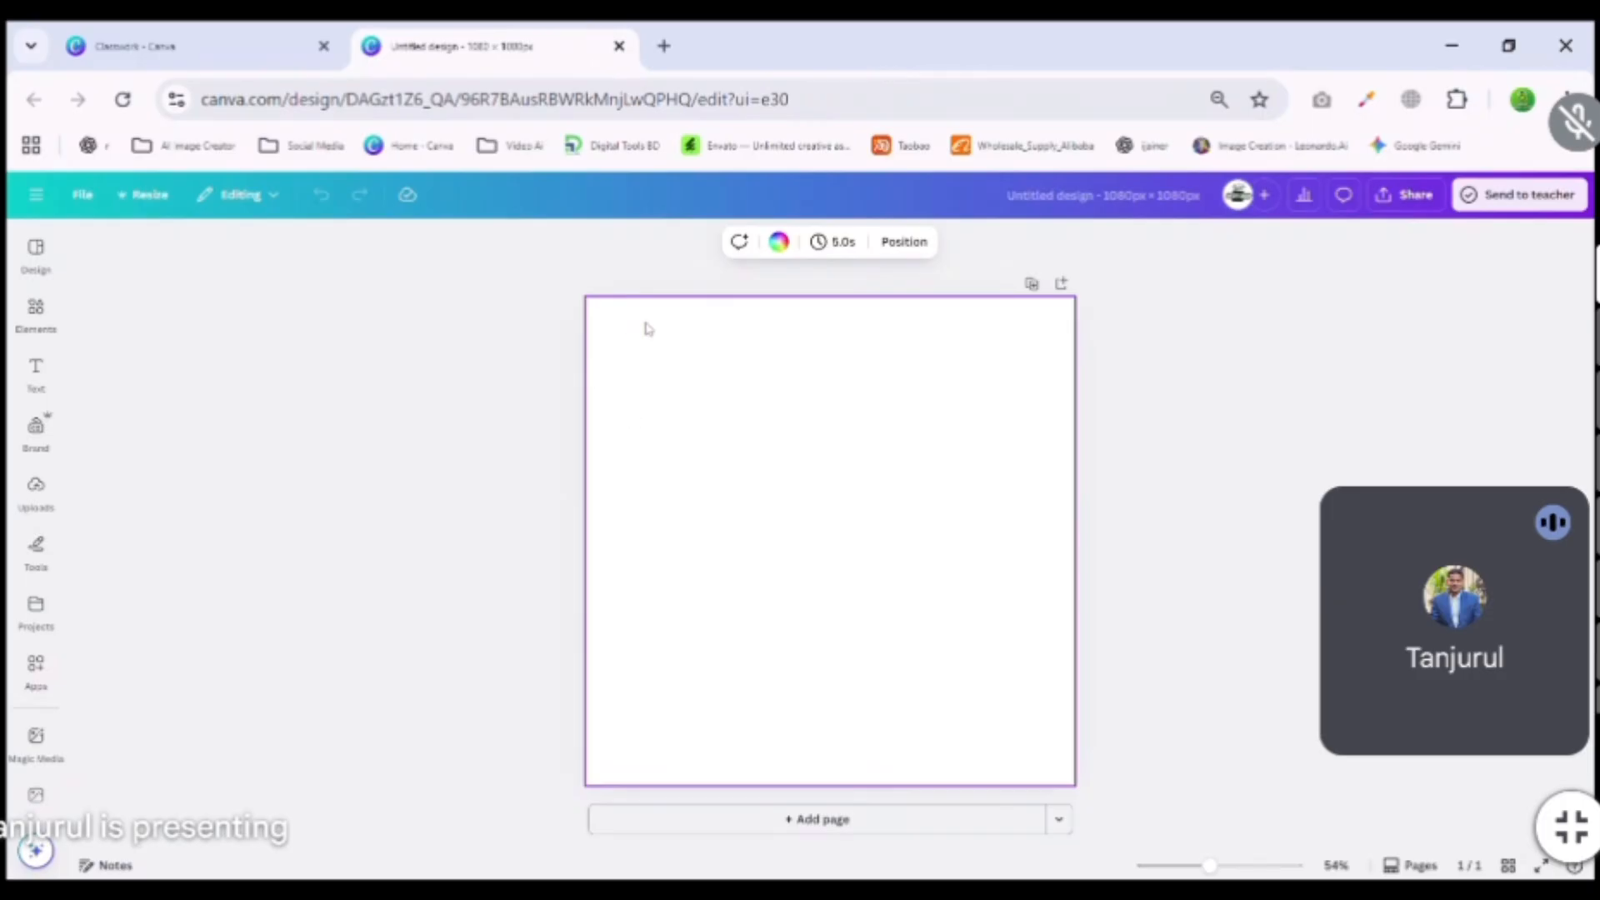
Give the blank page a custom solid purple background using the colour picker's shade and hue controls.
left_click(777, 242)
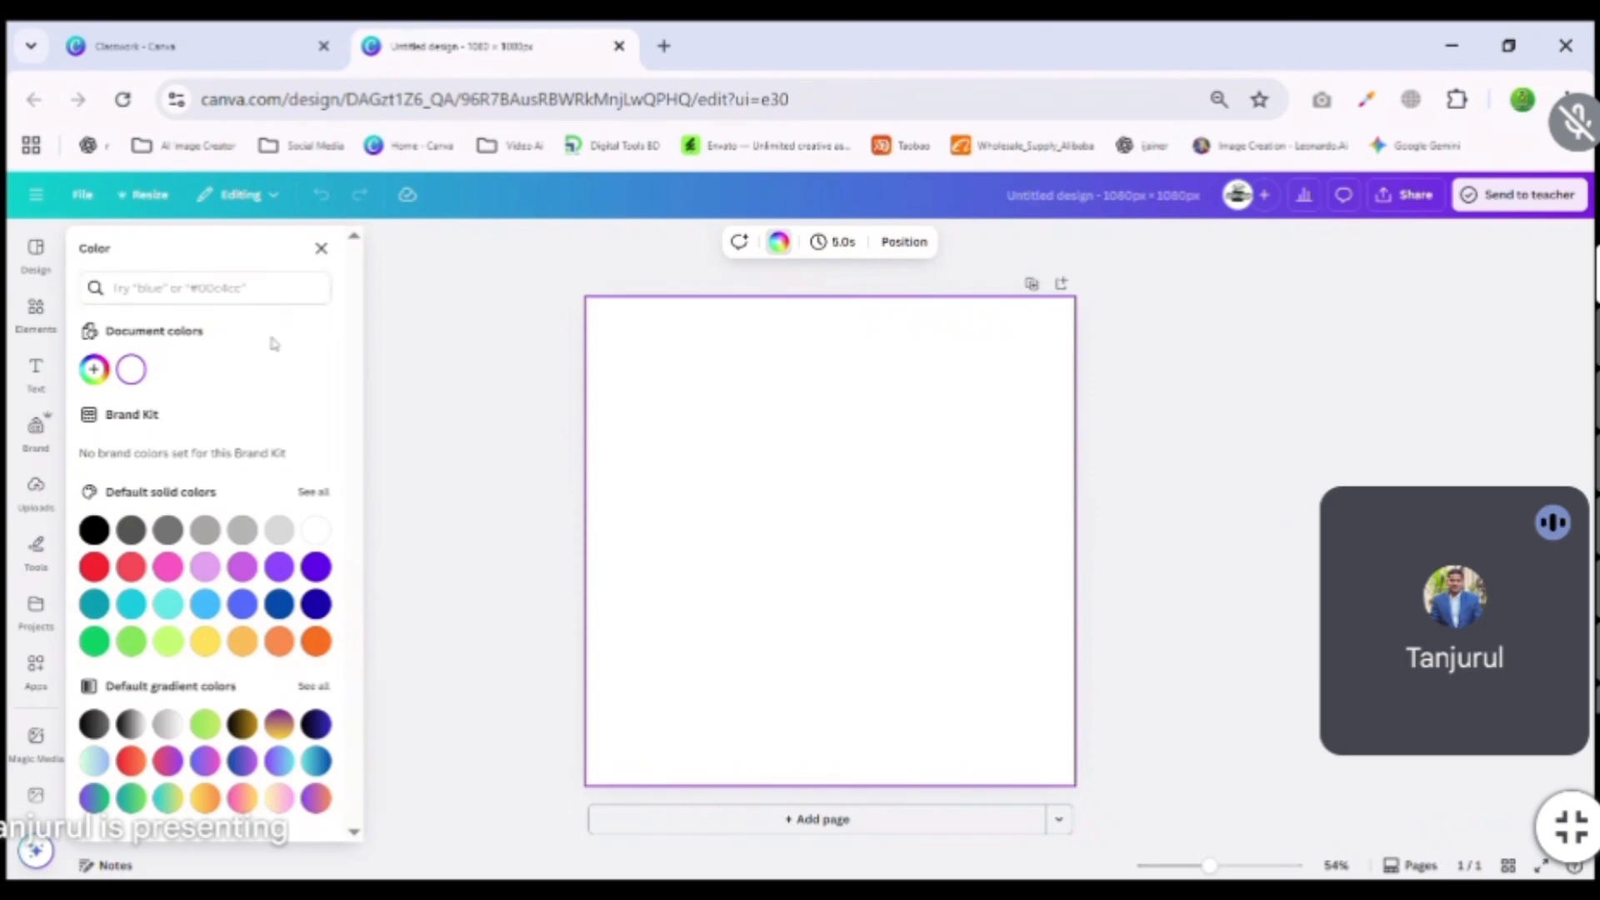
left_click(192, 288)
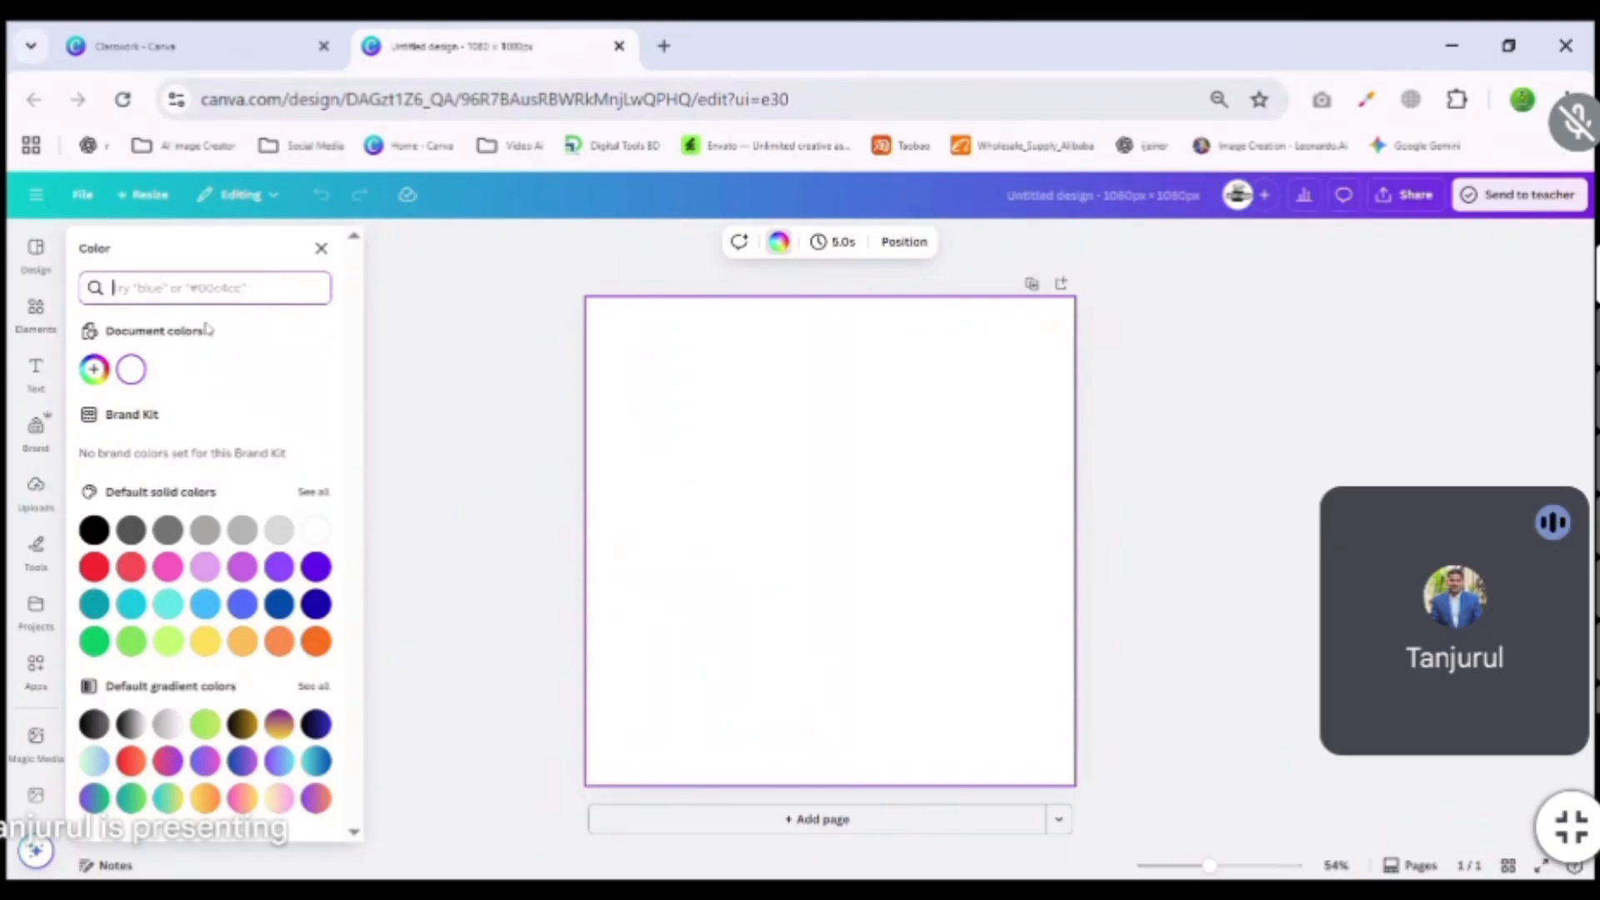
left_click(90, 384)
mouse_move(179, 497)
left_mouse_down()
mouse_move(175, 474)
mouse_move(286, 473)
left_mouse_up()
mouse_move(200, 553)
left_mouse_down()
mouse_move(156, 553)
mouse_move(225, 553)
left_mouse_up()
left_click(281, 551)
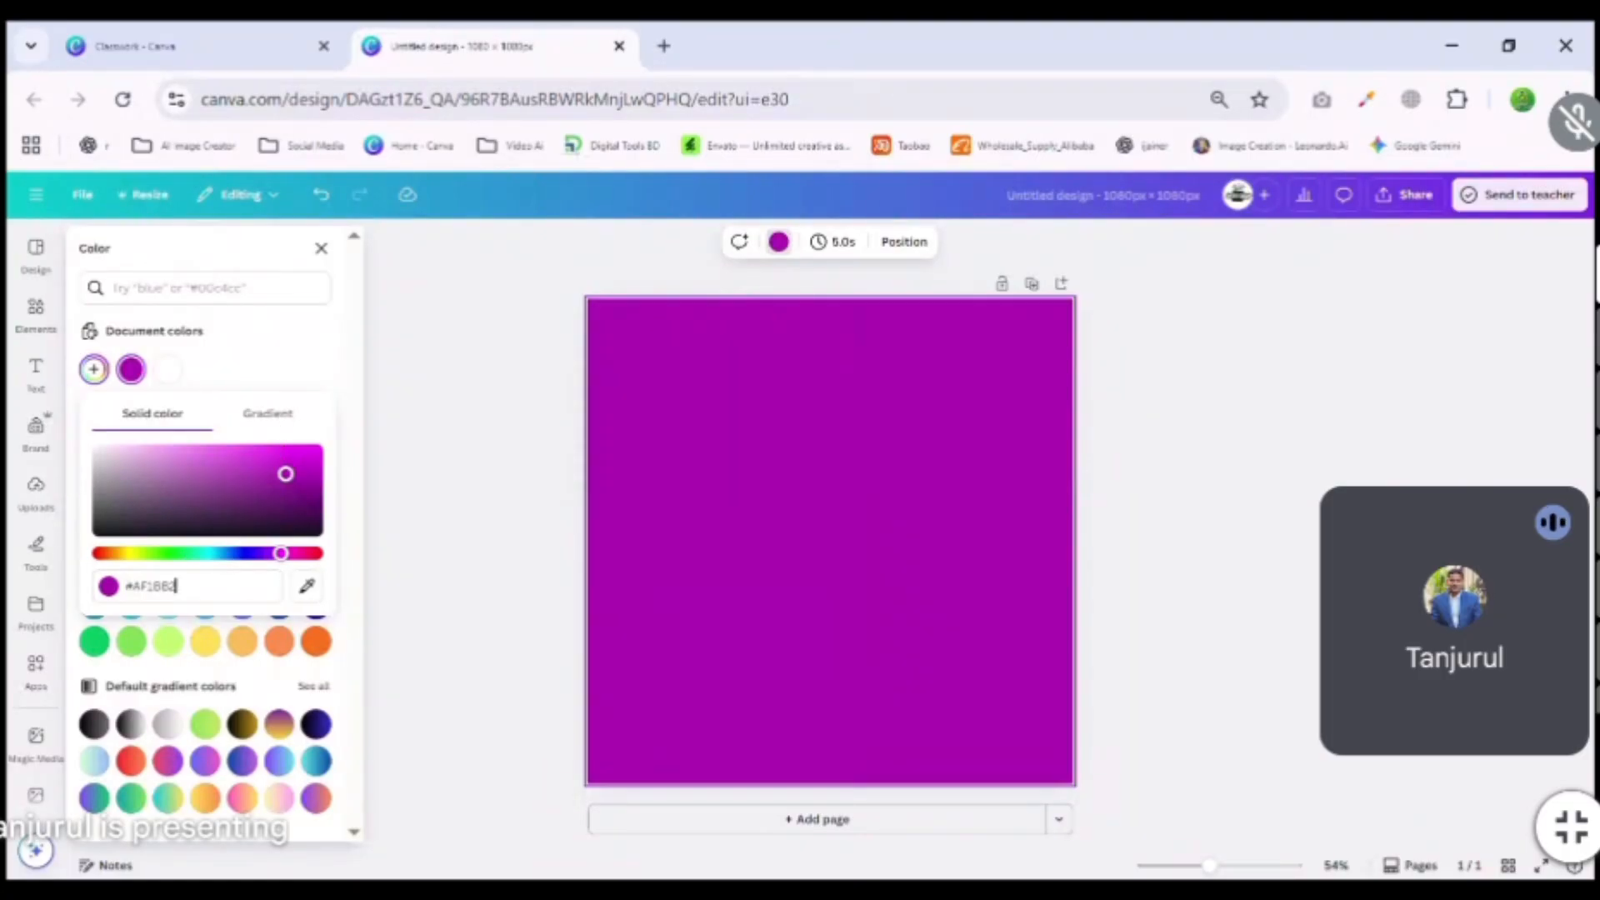
Change the custom page background to light green #49BF5F by adjusting its hue and shade.
left_click(175, 586)
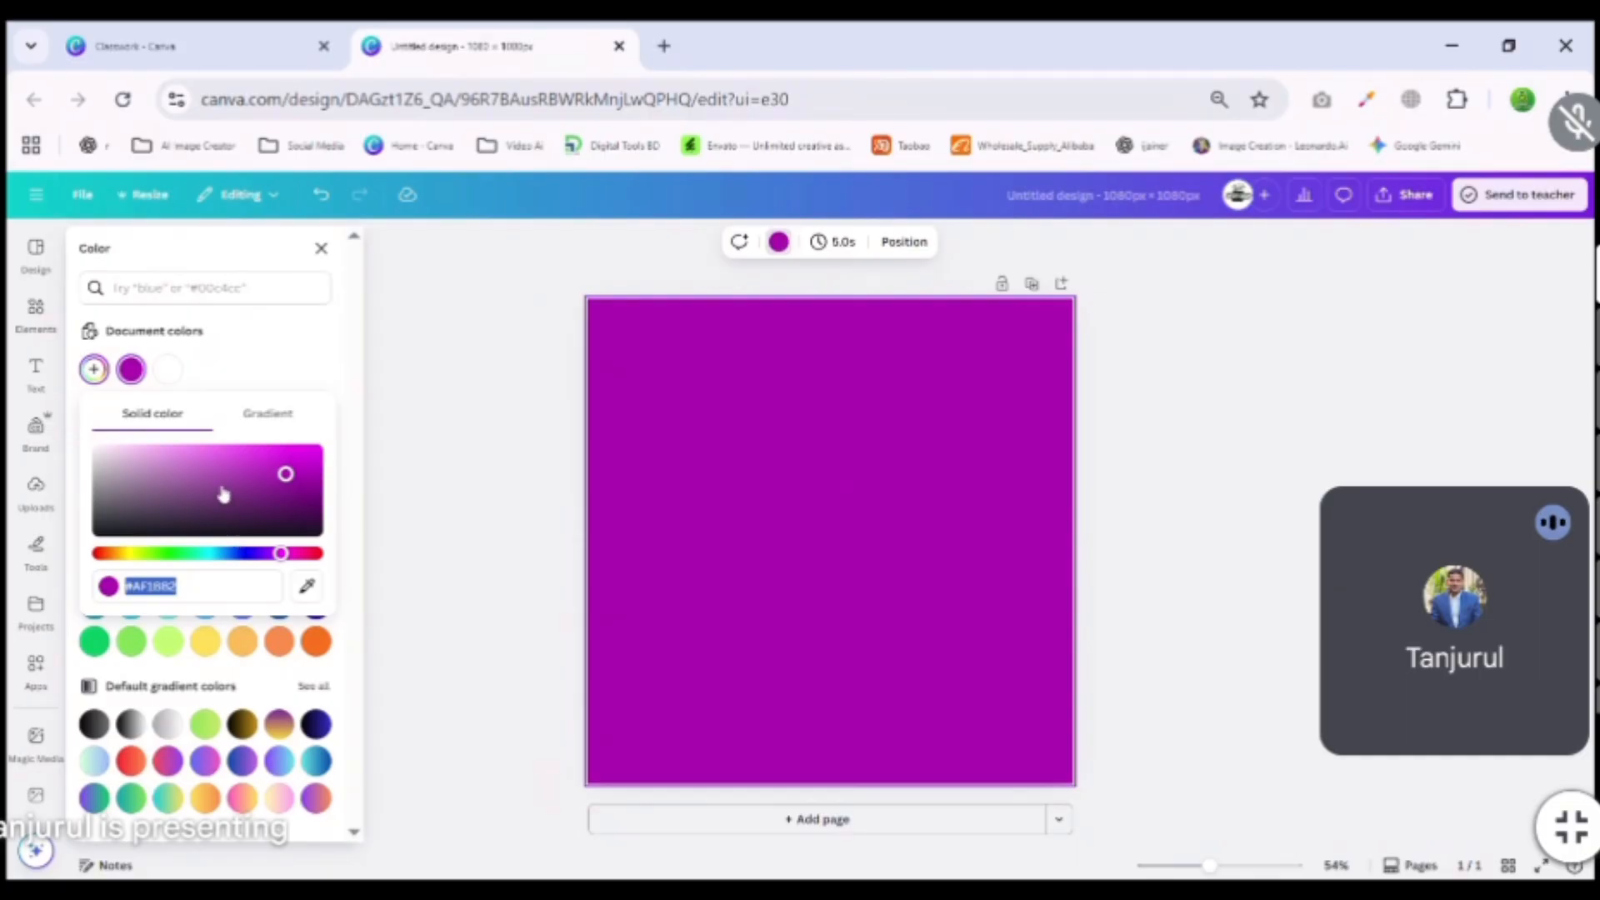
left_click(218, 485)
left_click(177, 552)
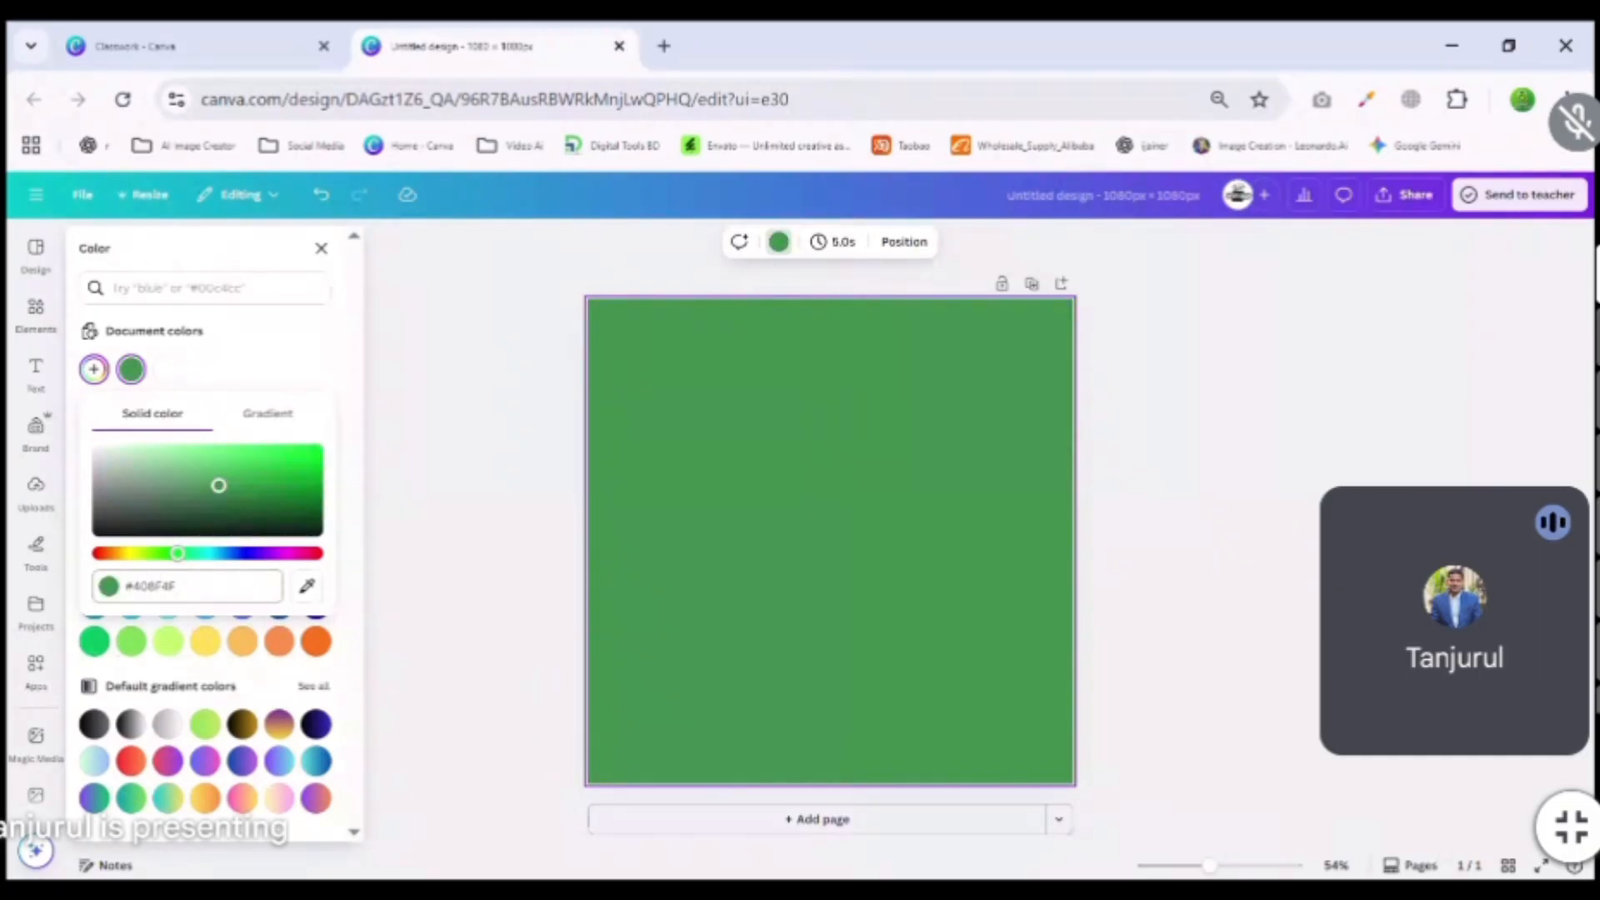
left_click(158, 586)
left_click_drag(158, 507, 234, 470)
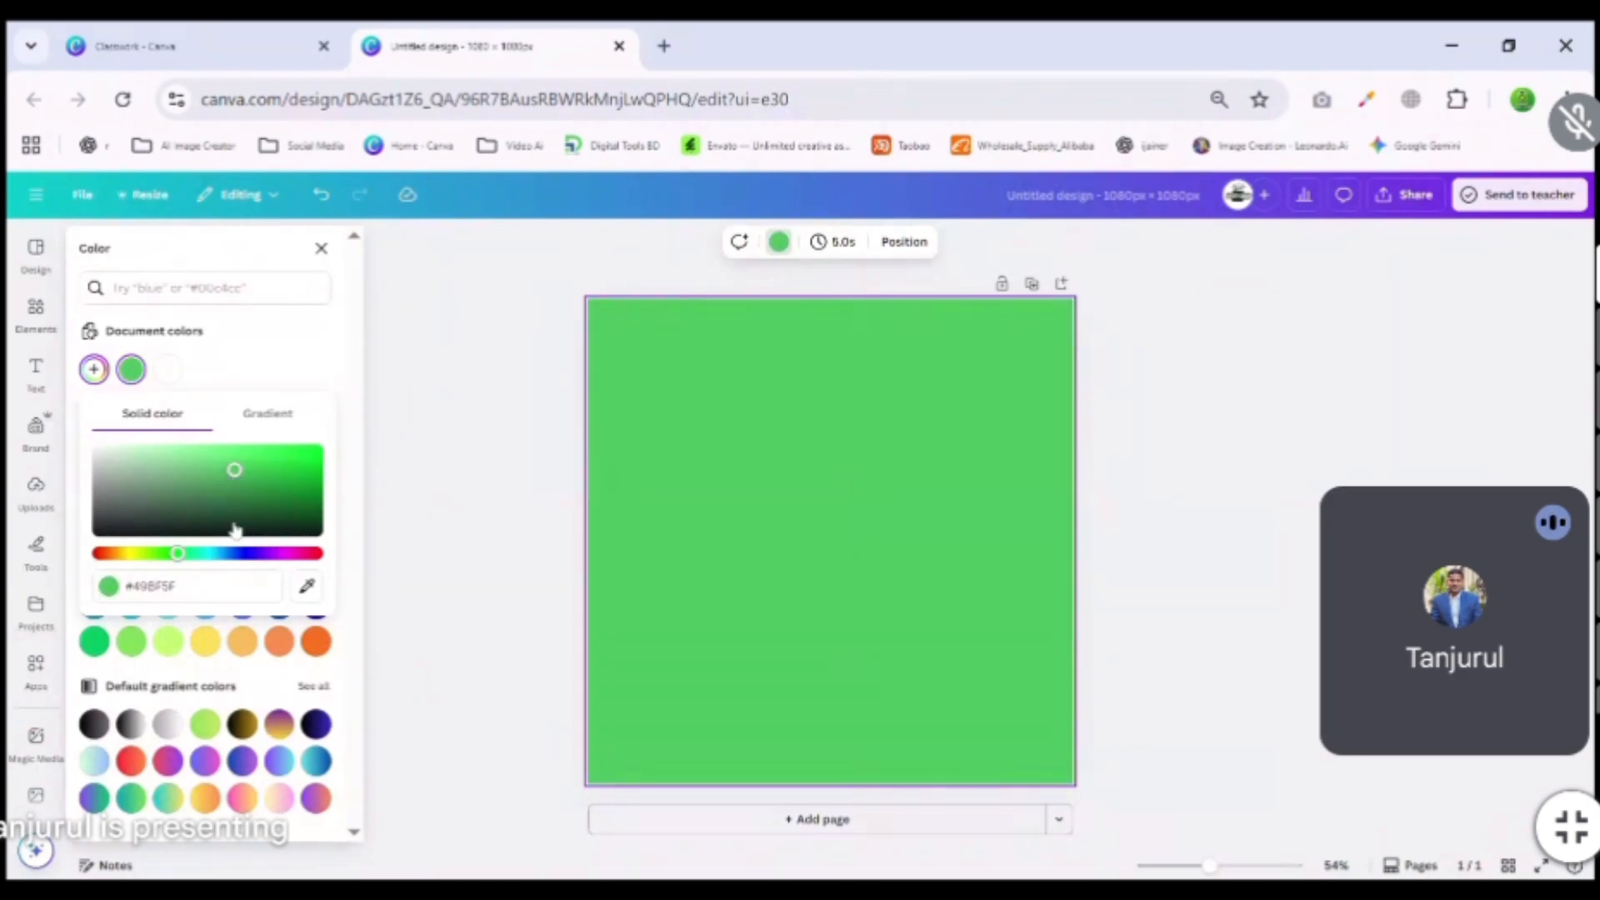
Sample several background colours from the screen with the eyedropper, ending with pale lavender #F2EAFF.
left_click(308, 588)
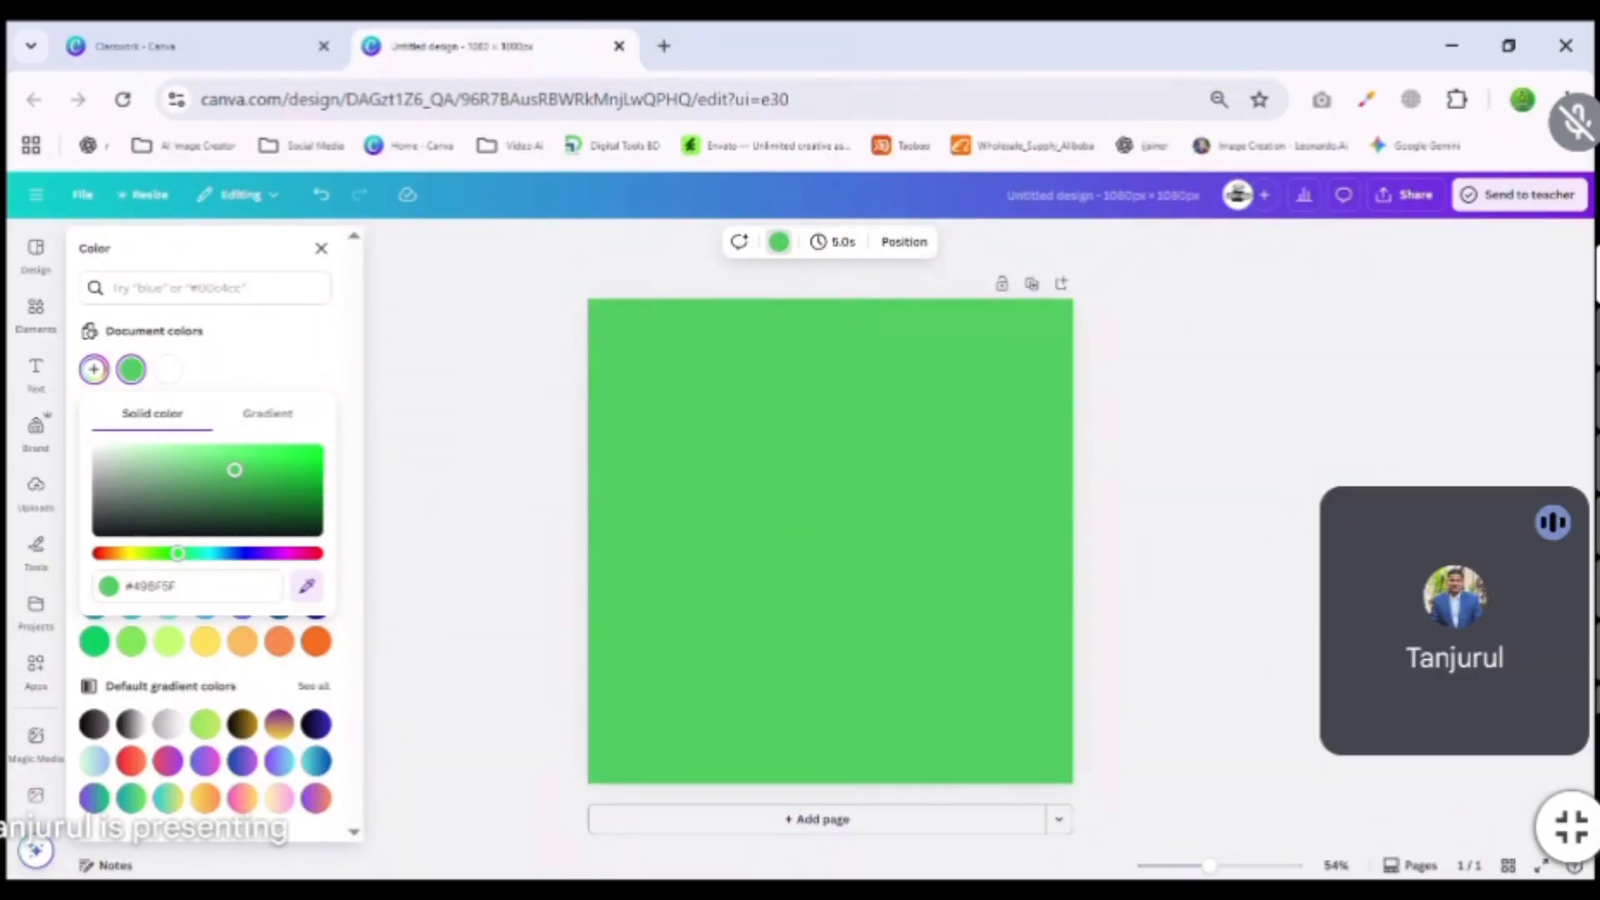
left_click(306, 593)
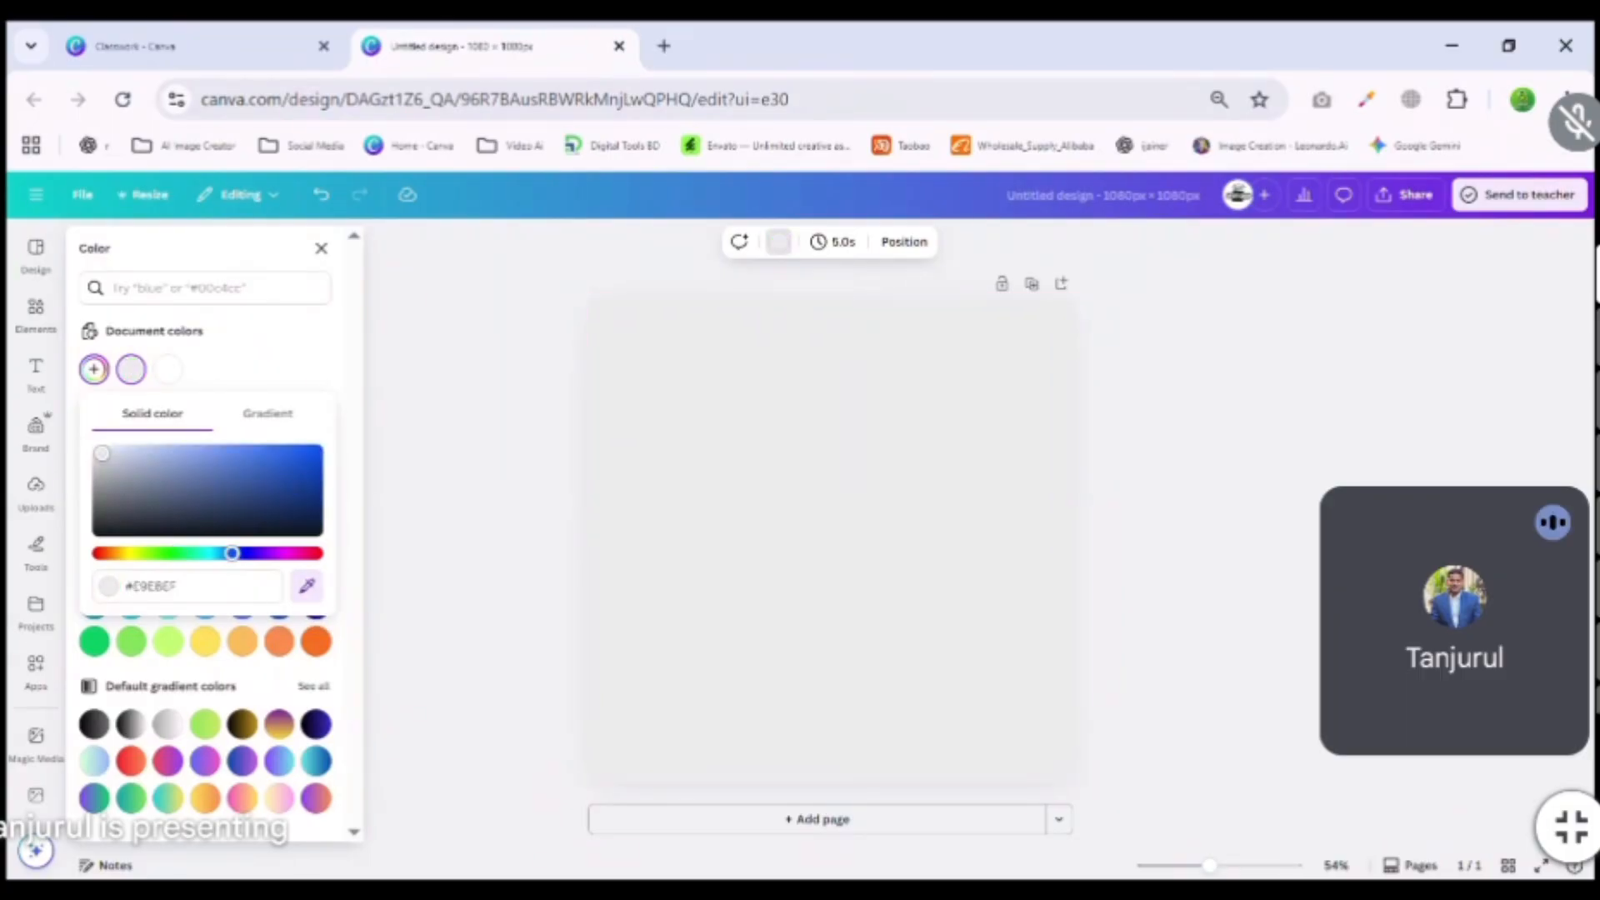
left_click(305, 599)
left_click(305, 596)
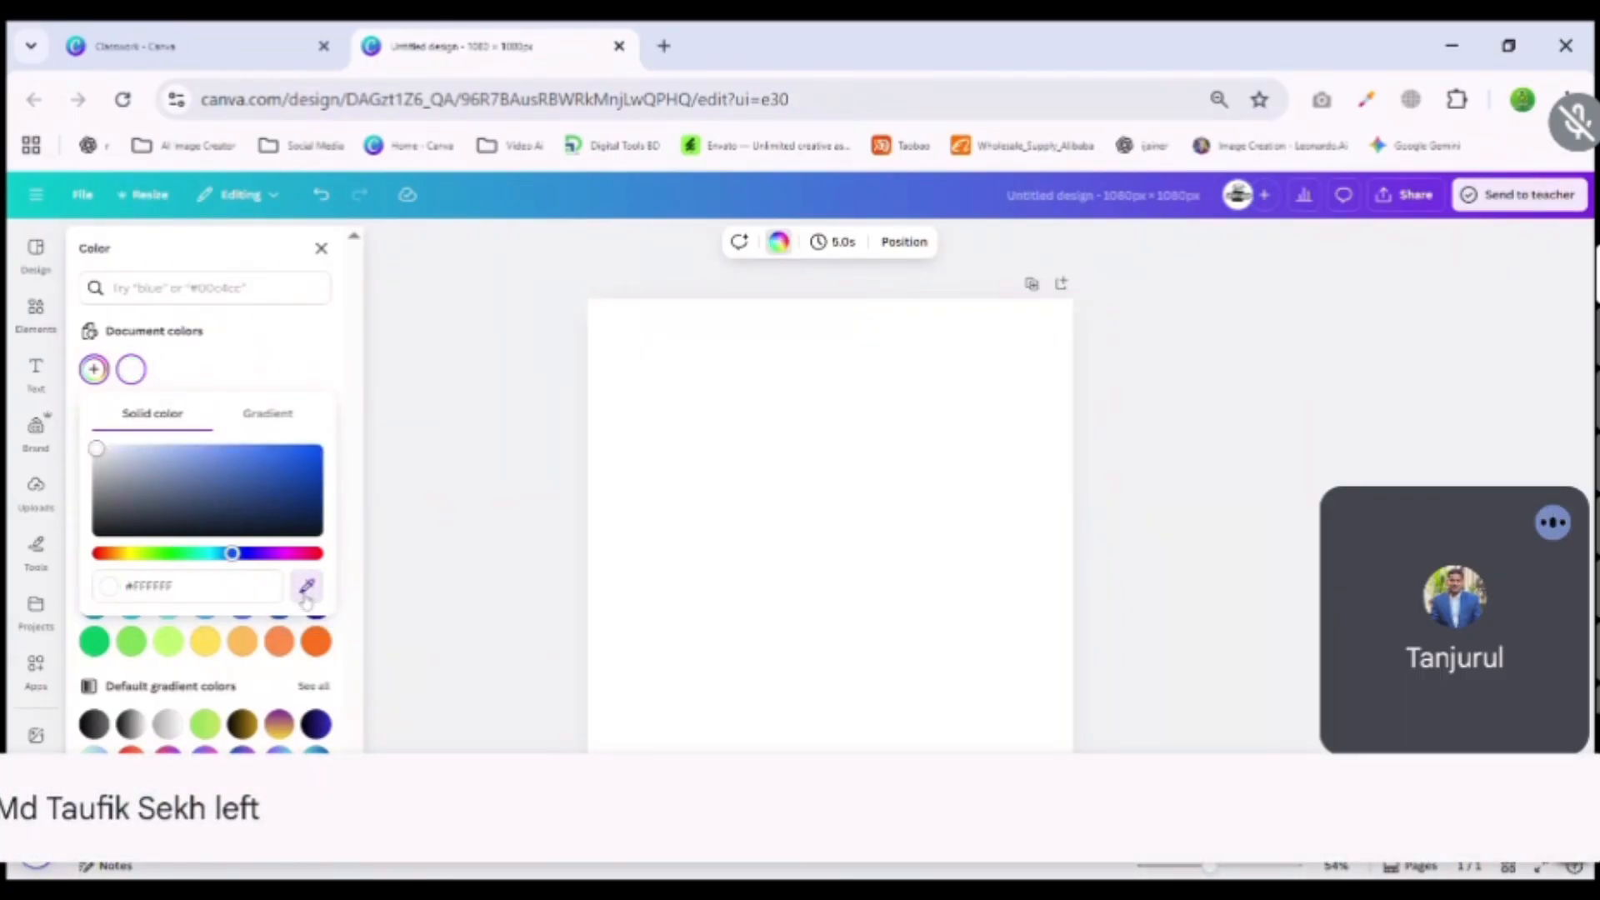
left_click(308, 596)
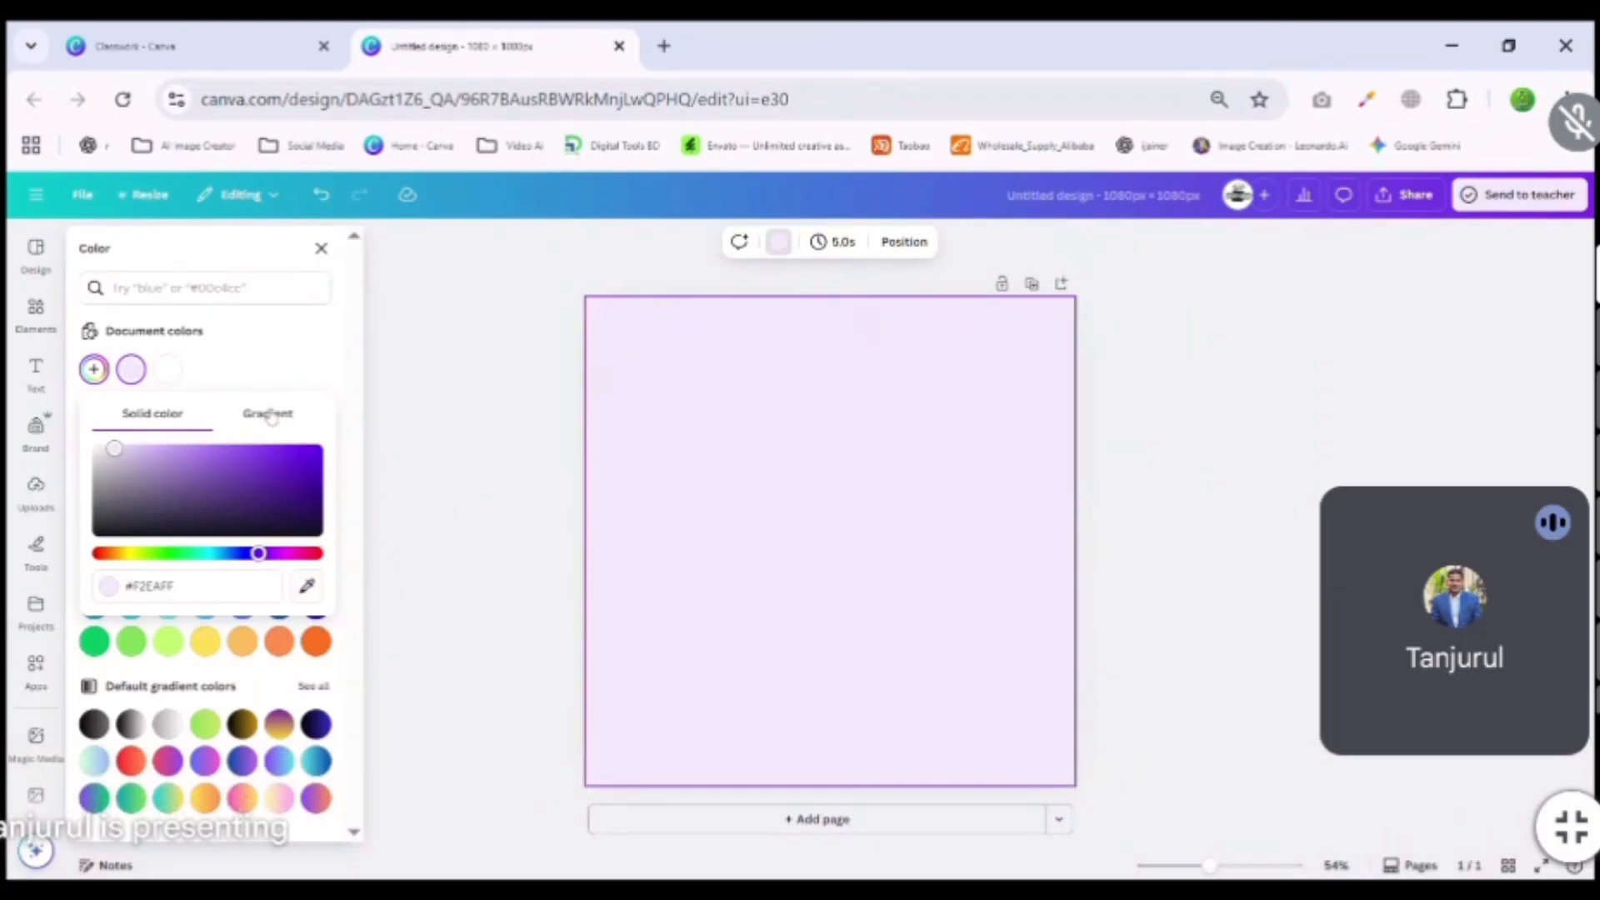
Apply a custom radial gradient background with a pale aqua centre and a muted mauve outer colour.
left_click(268, 416)
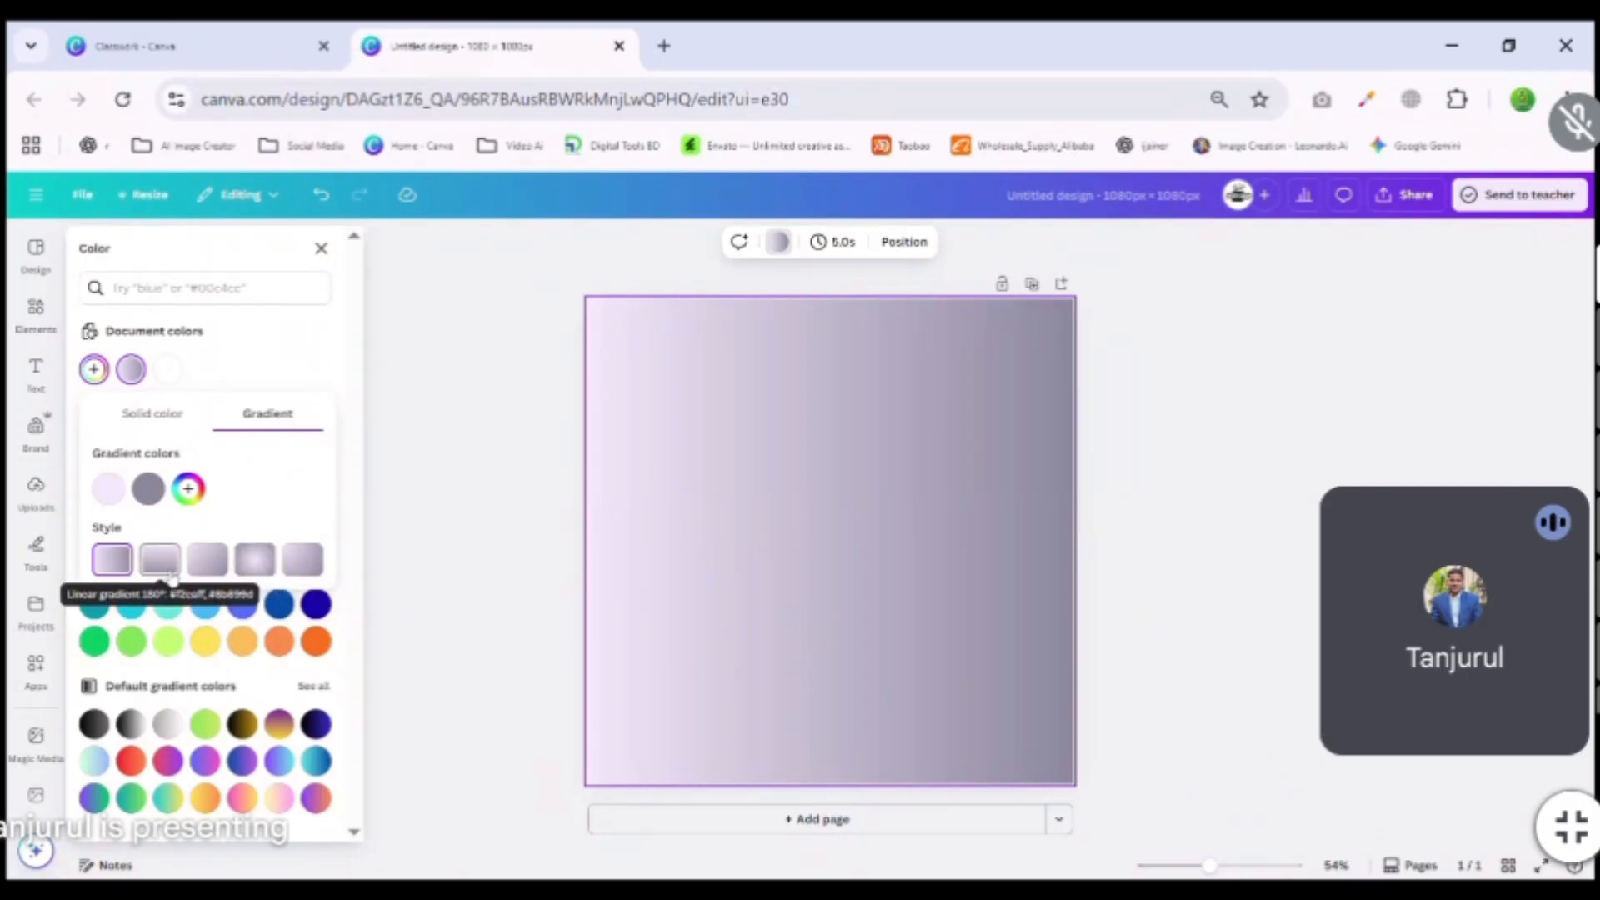
left_click(250, 561)
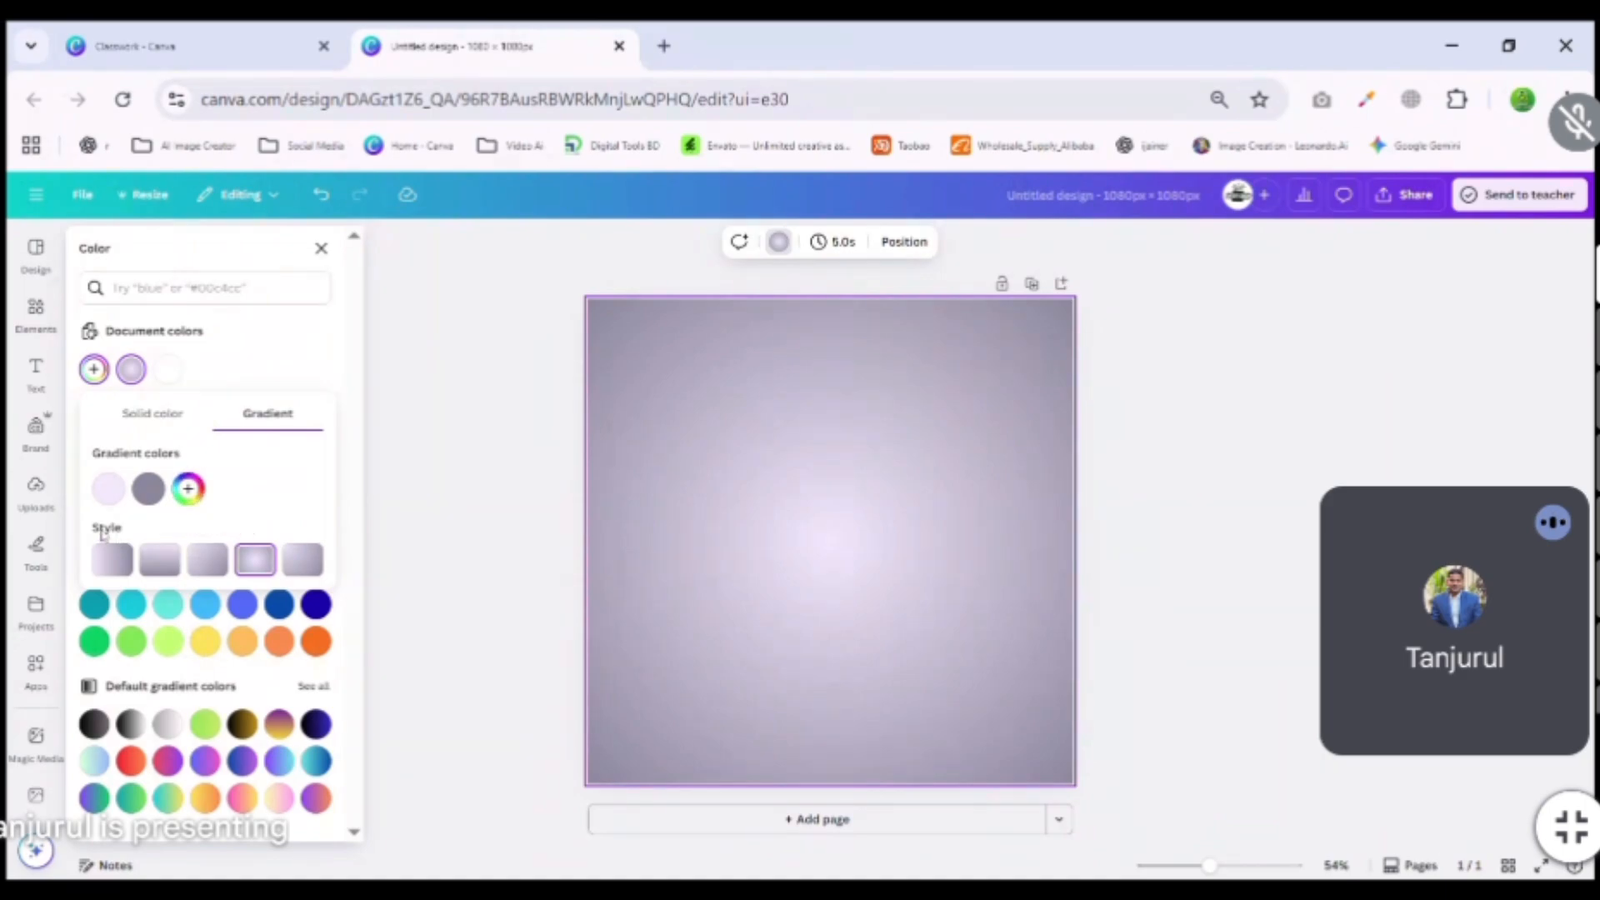
left_click(114, 497)
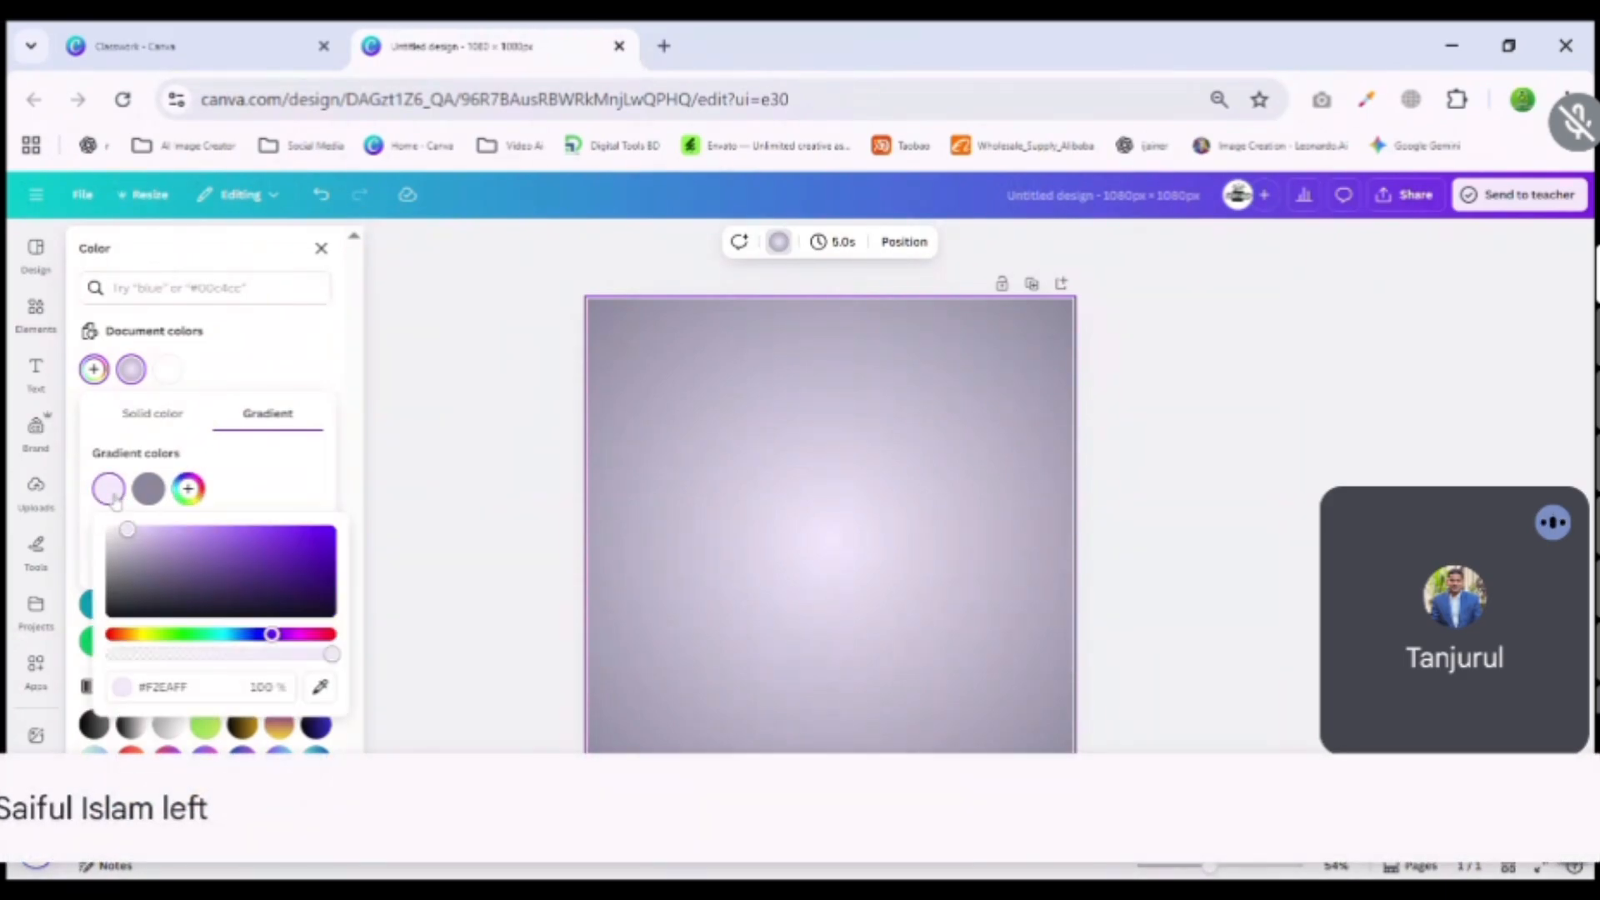
left_click(223, 634)
left_click(149, 490)
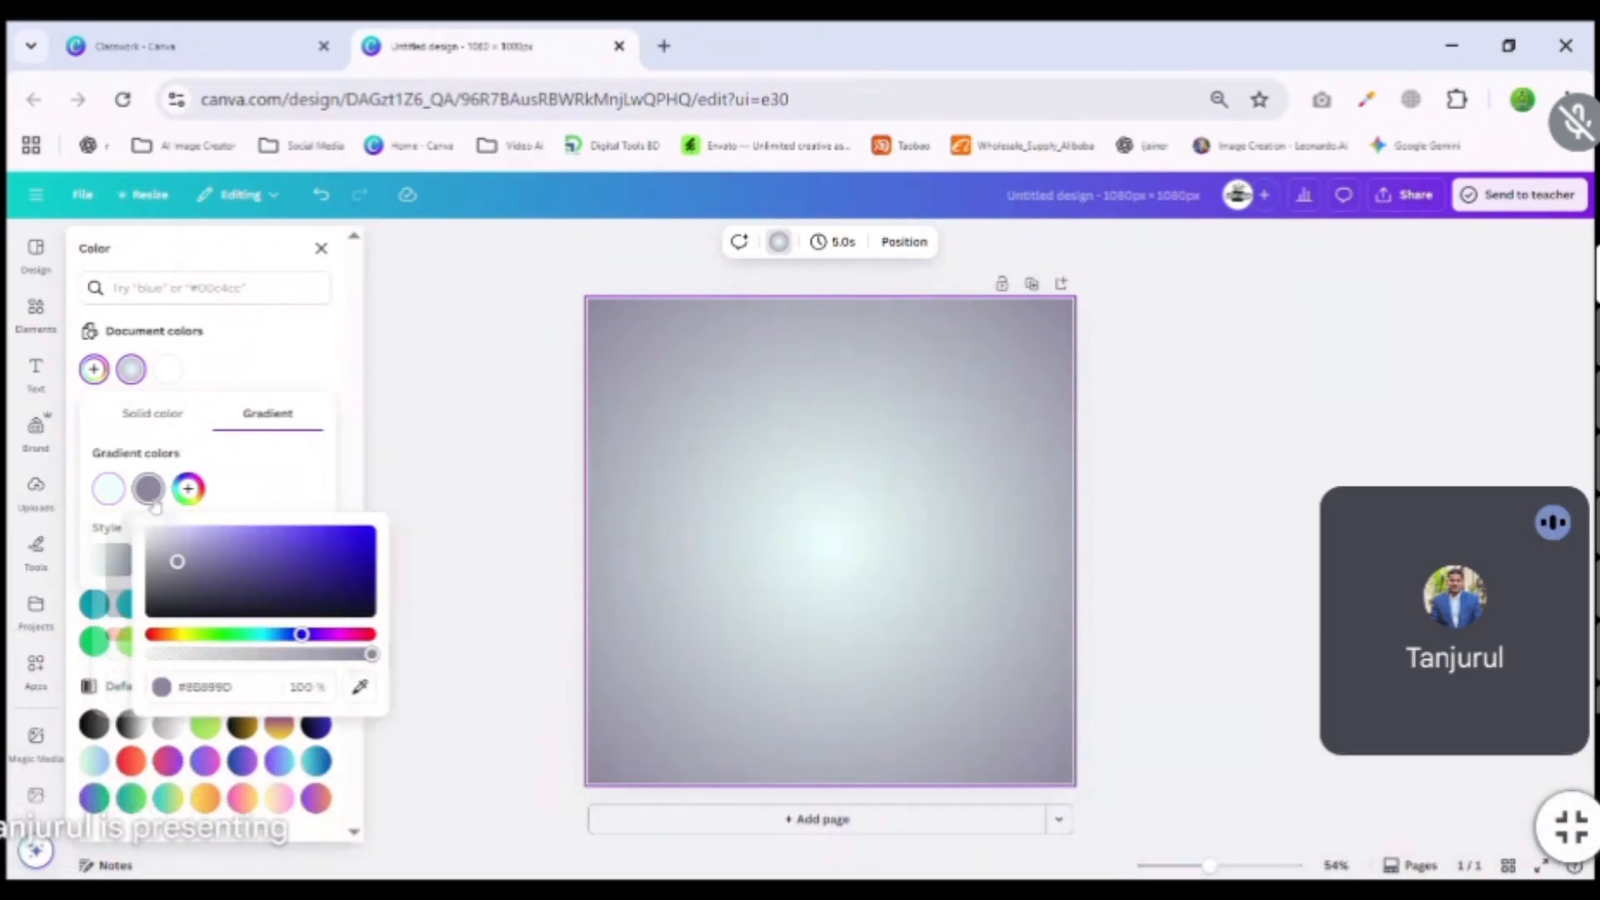
left_click(353, 634)
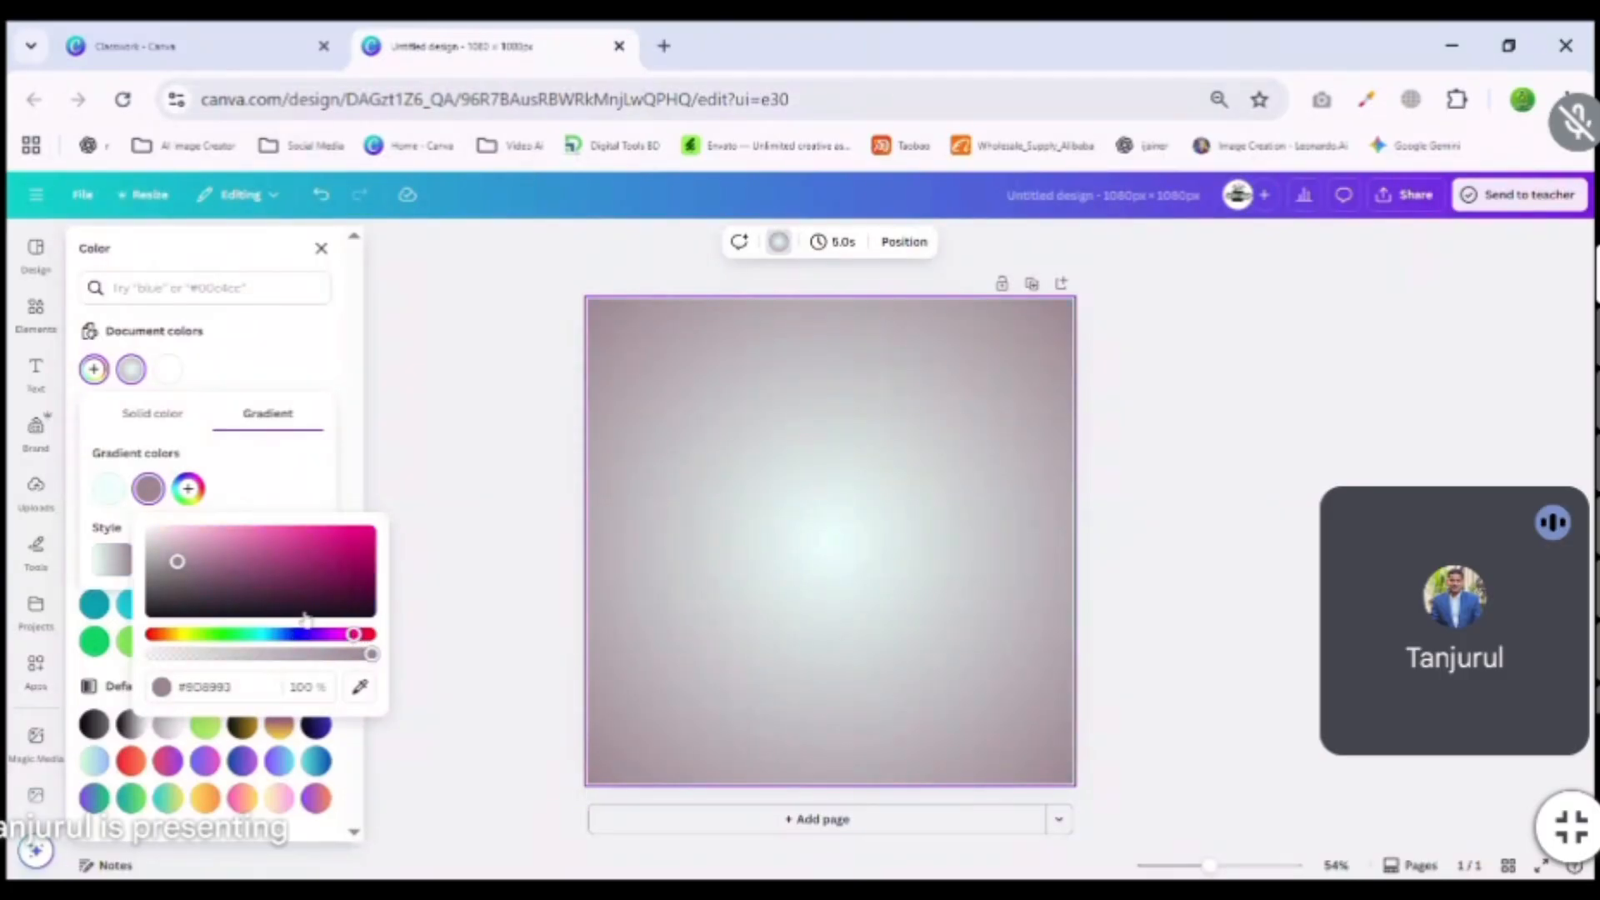
left_click(296, 504)
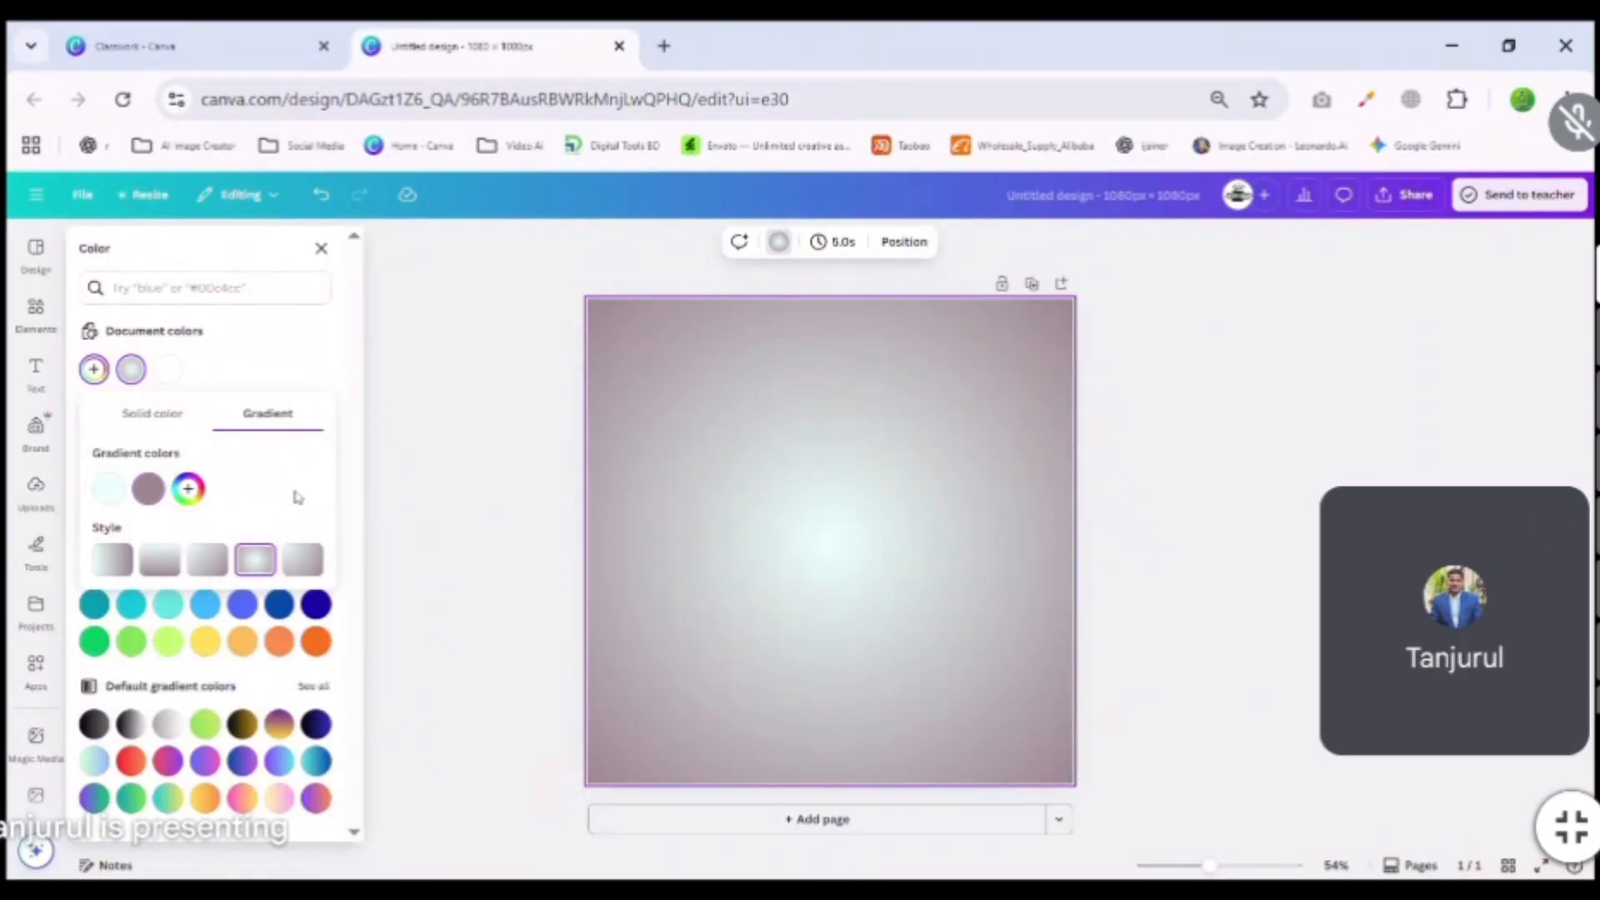
left_click(781, 560)
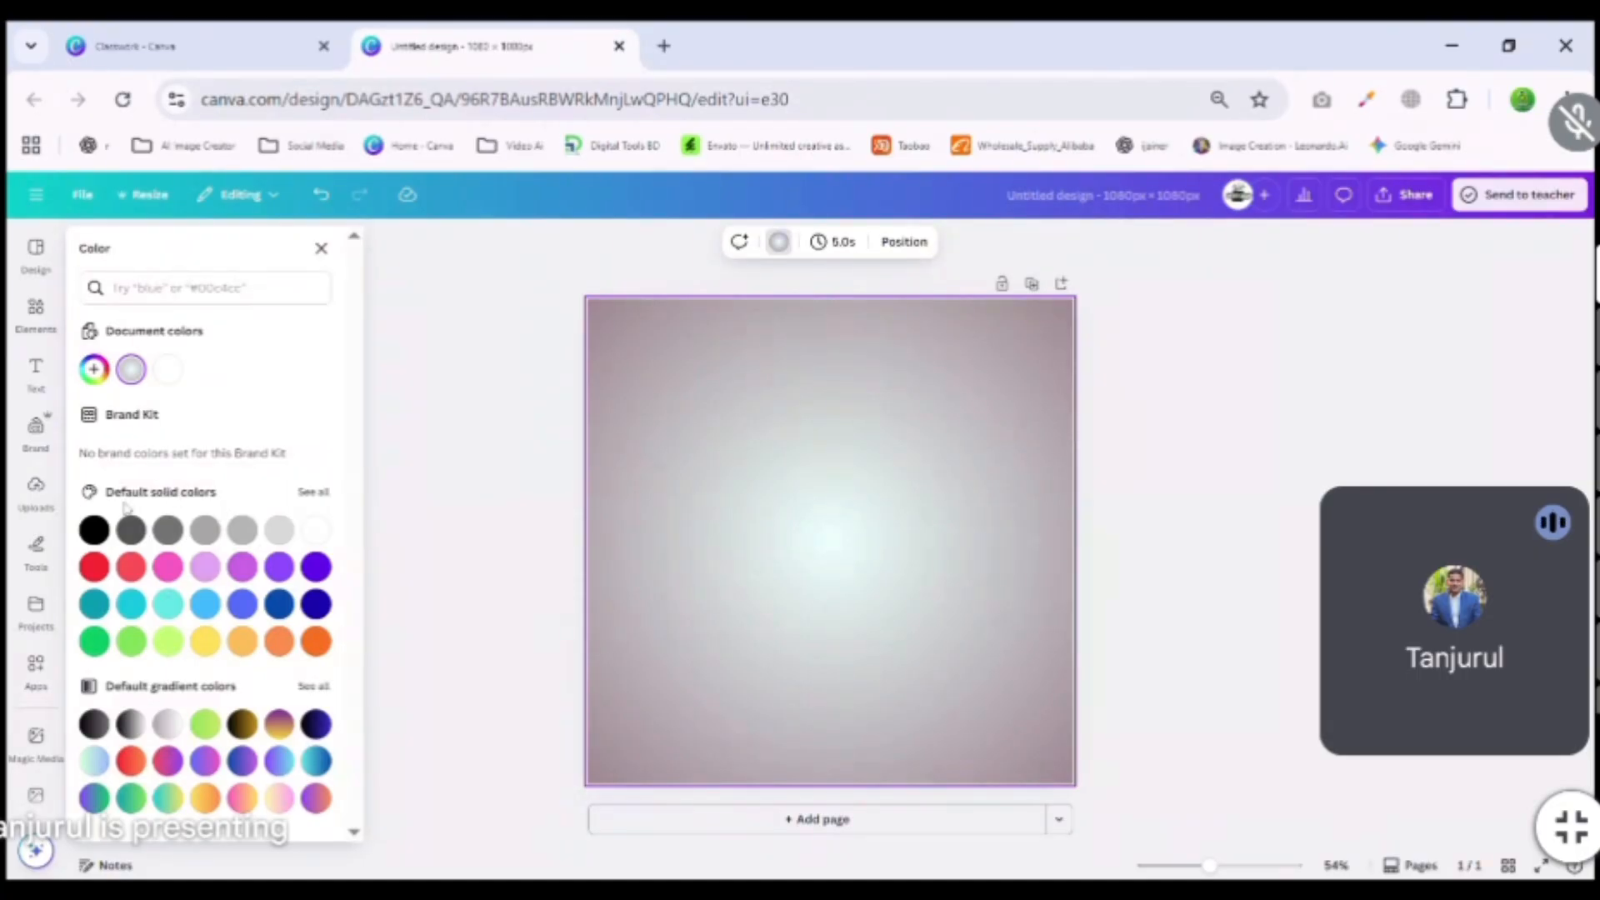
Try several default solid colours on the page background, including red and pink, ending with light purple.
left_click(316, 566)
left_click(94, 566)
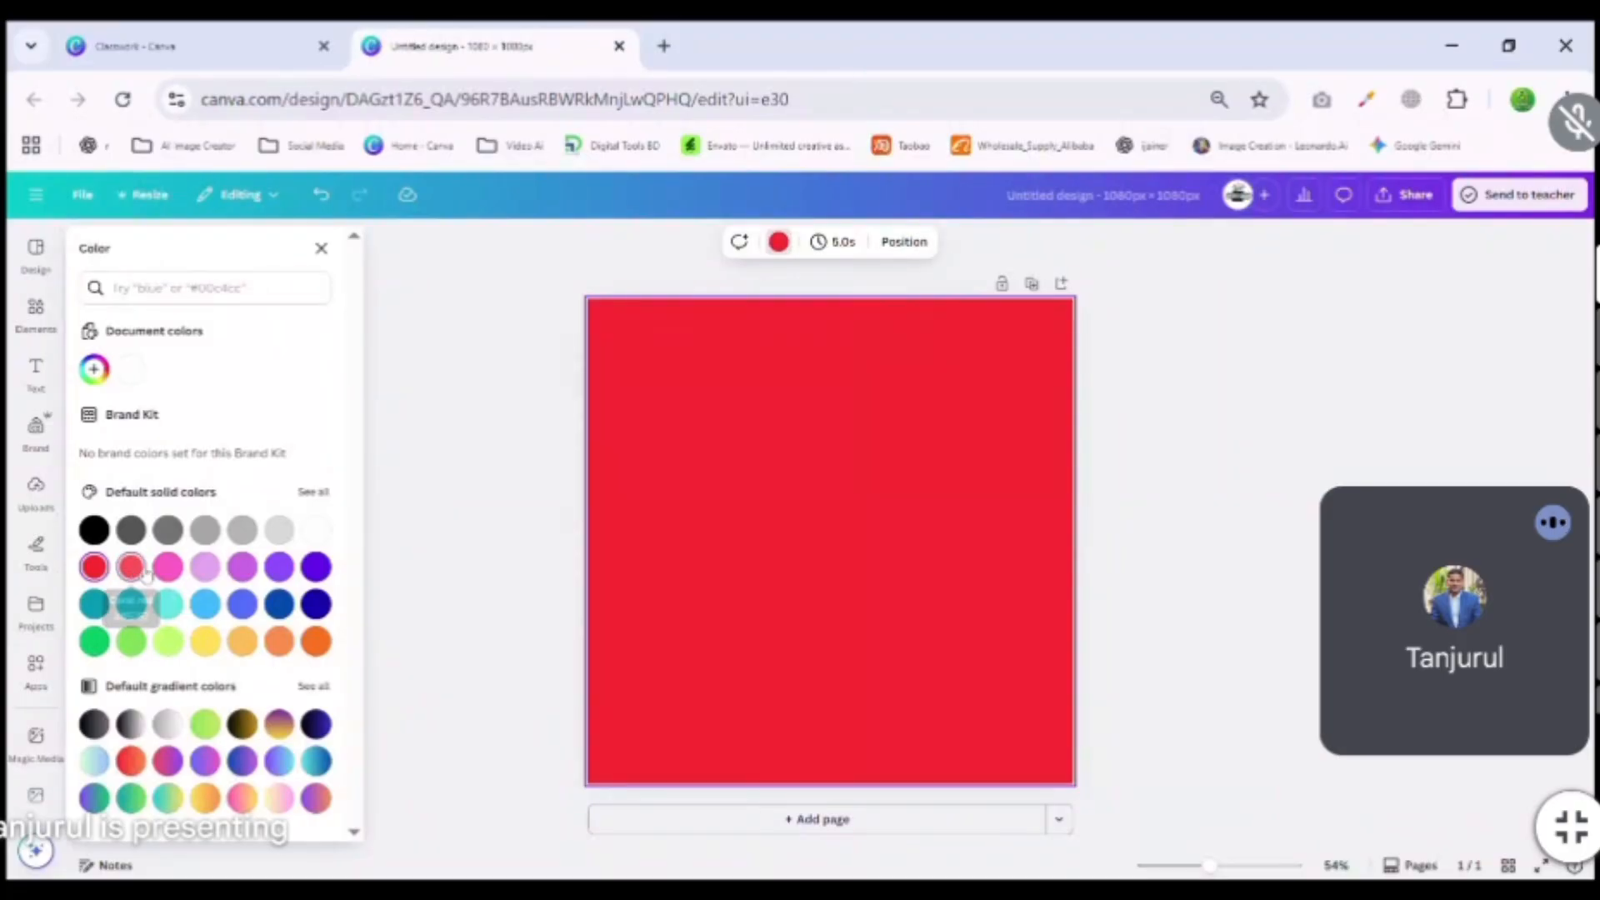
left_click(131, 566)
left_click(168, 567)
left_click(205, 567)
left_click(238, 568)
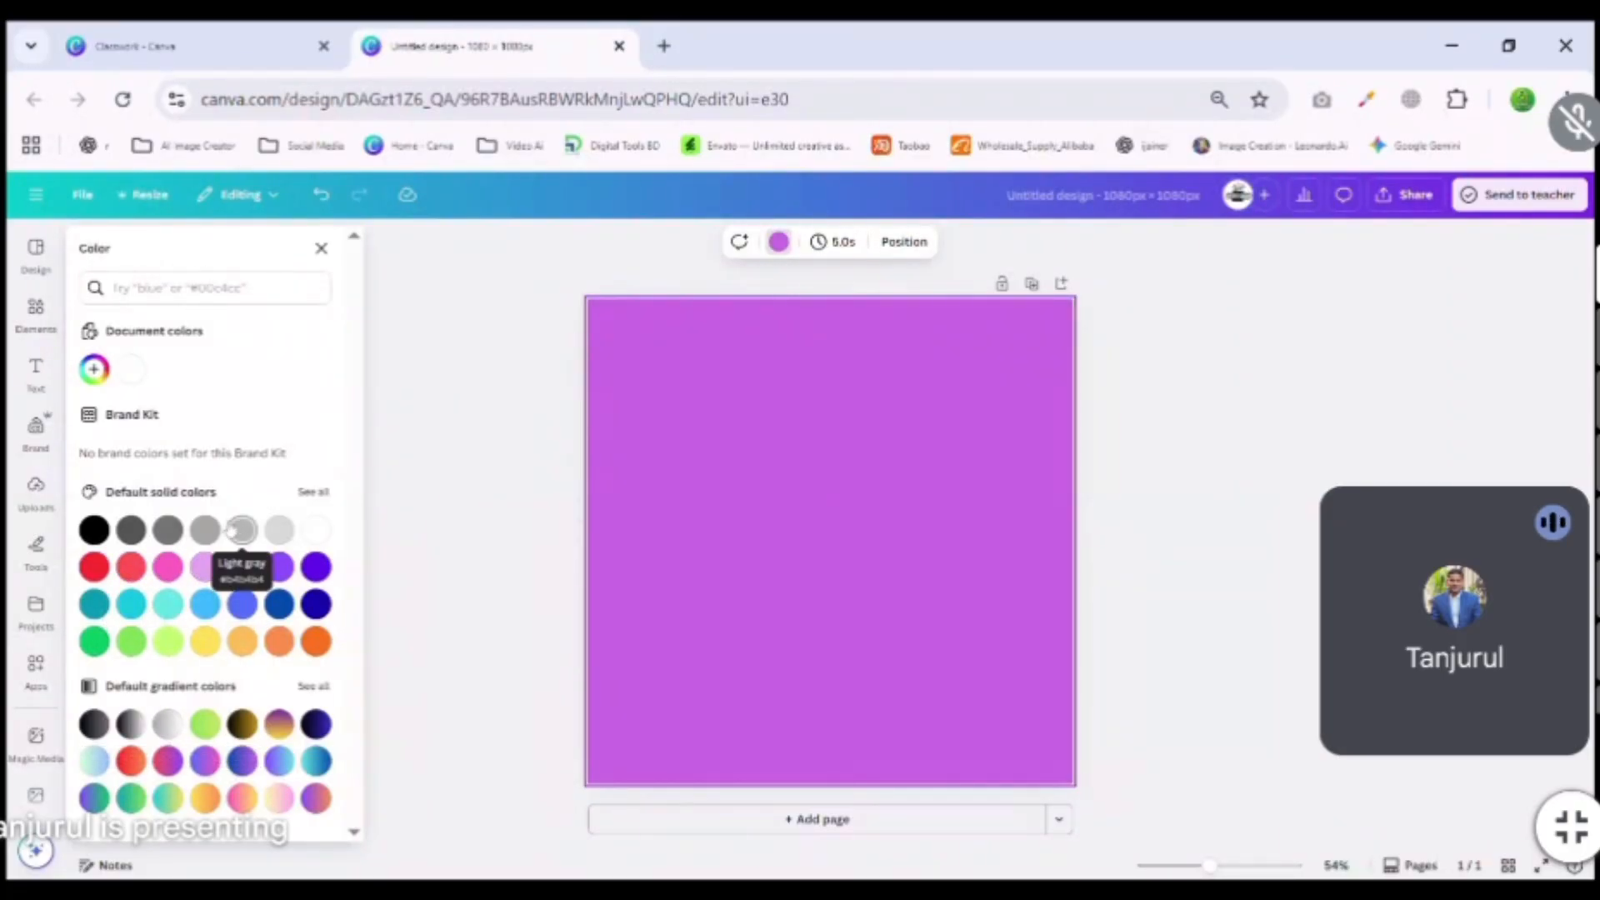
Try presets from the full default gradient collection and apply the banded blue one from All gradients to the page background.
left_click(313, 689)
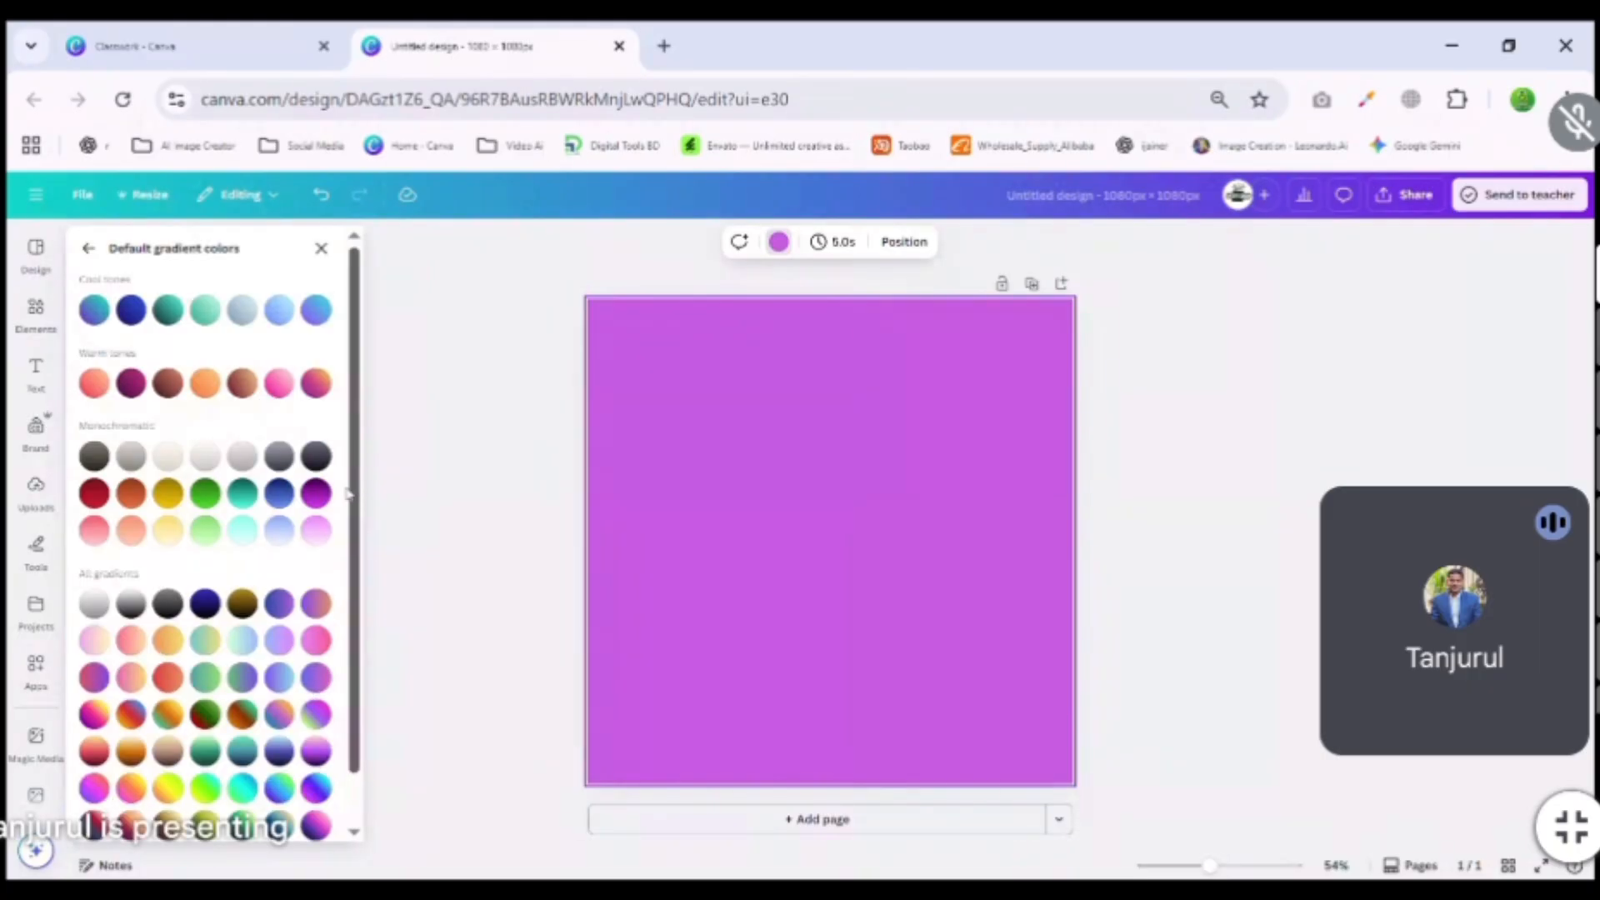
scroll(171, 388, "down", 1)
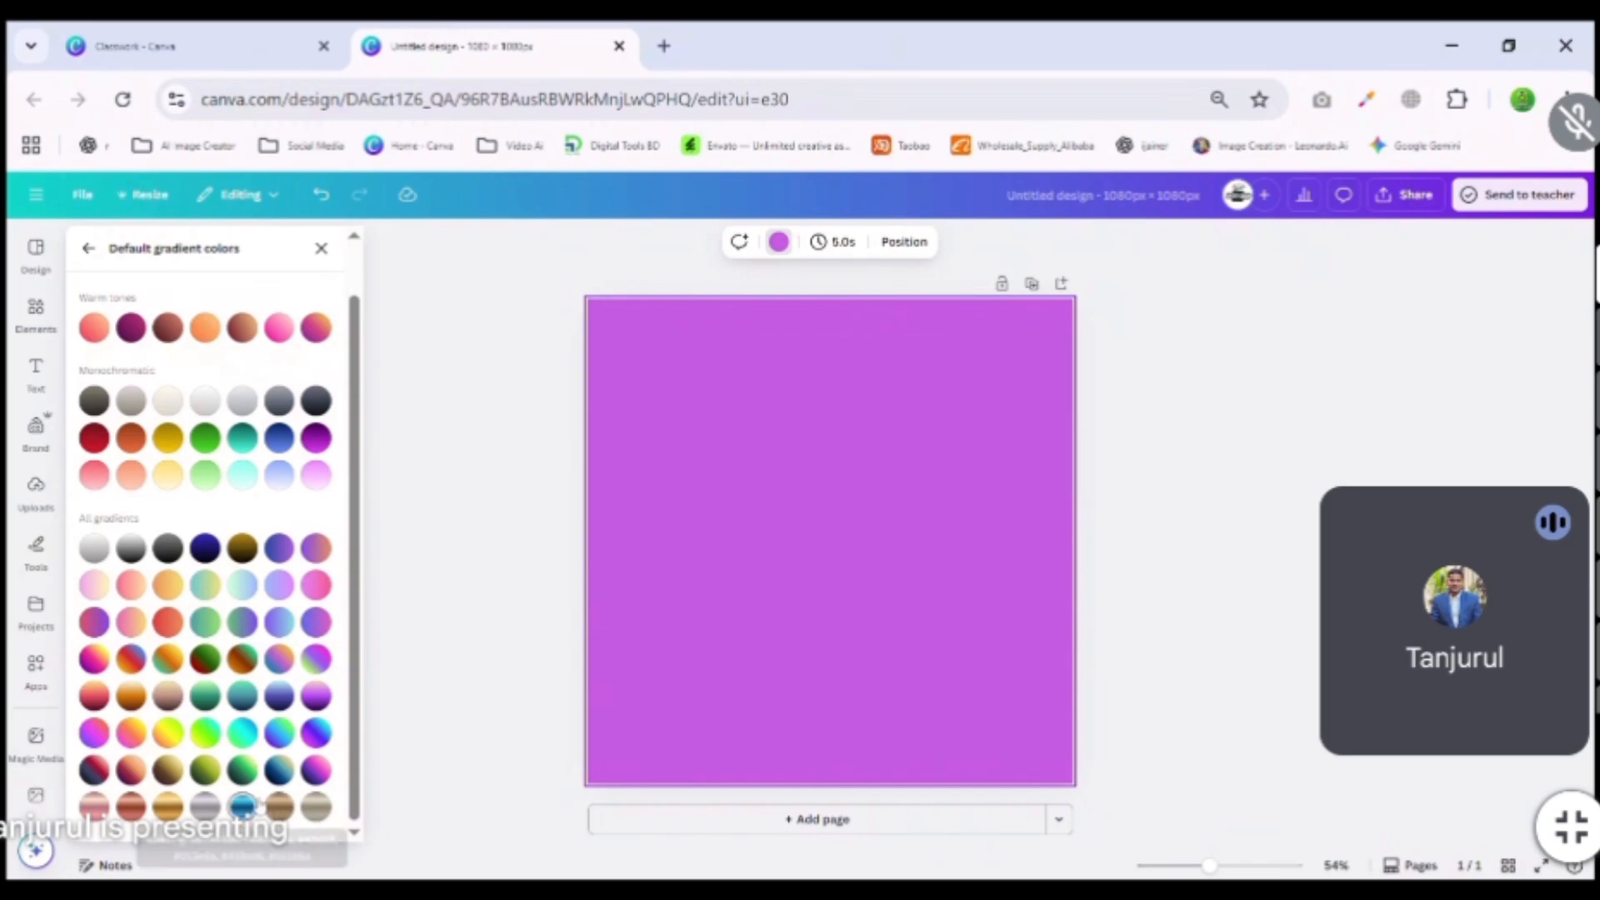
left_click(242, 806)
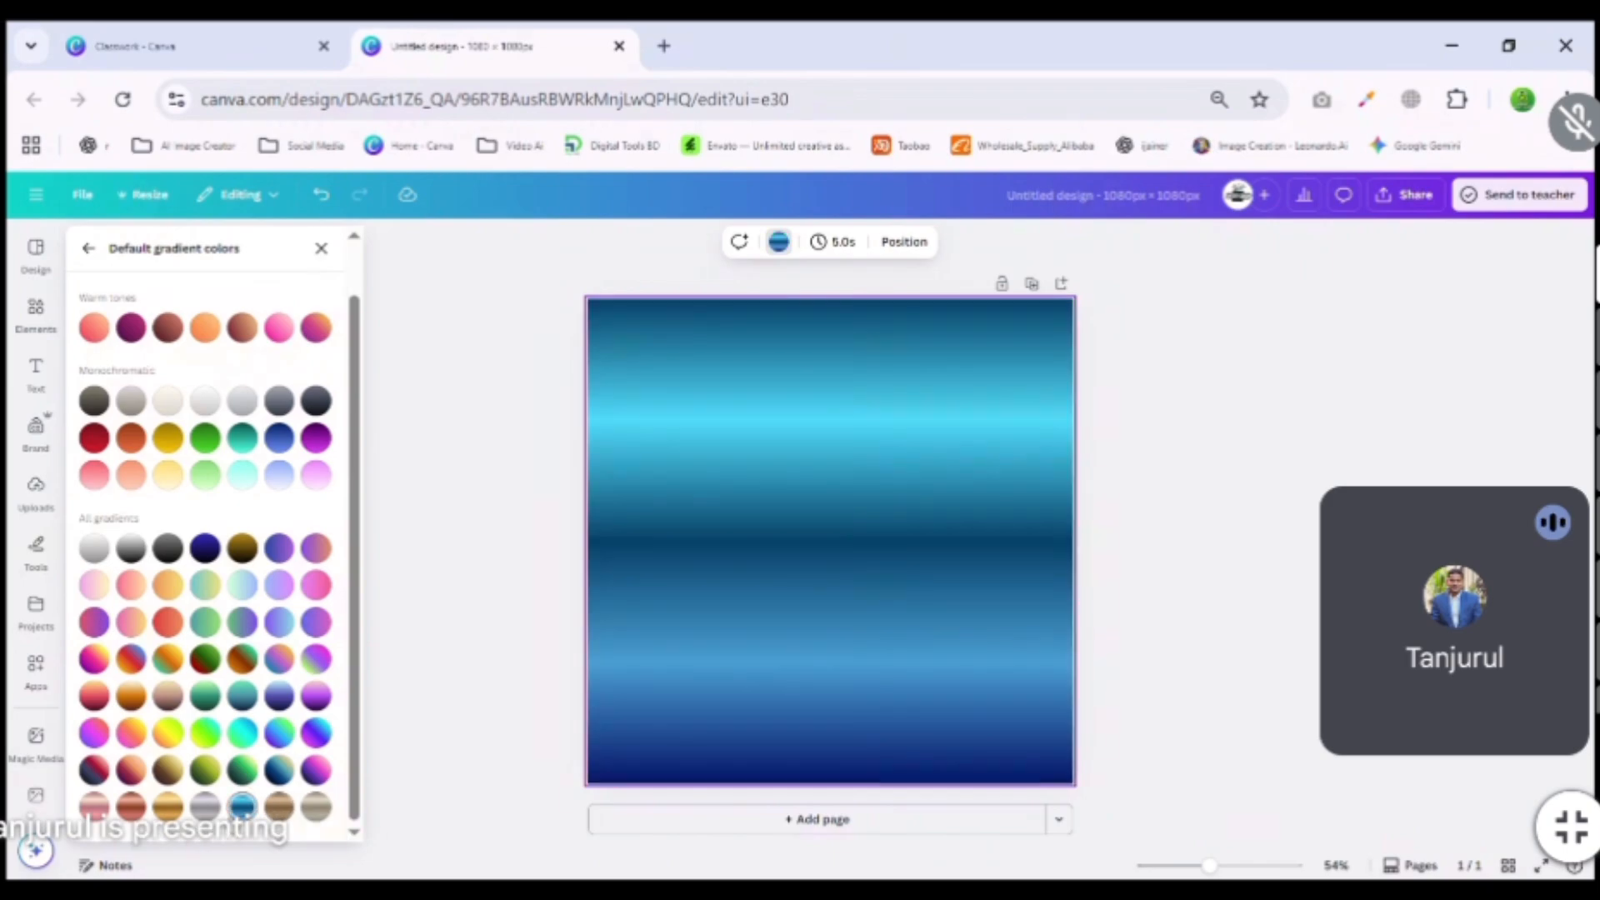
left_click(167, 769)
left_click(205, 738)
left_click(205, 742)
left_click(241, 699)
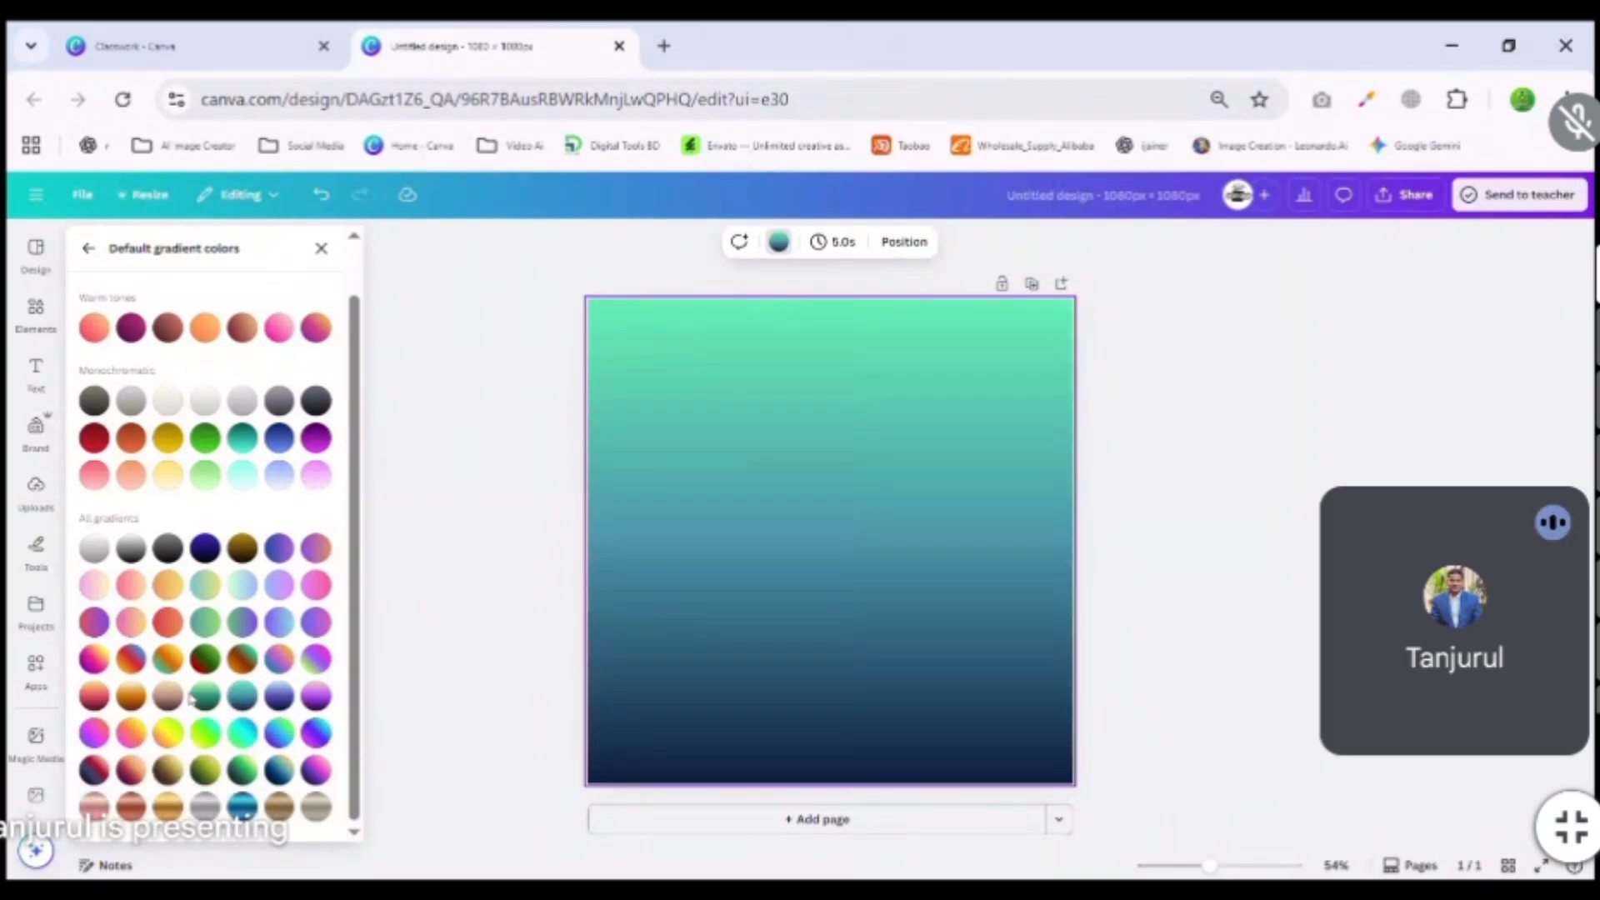
left_click(240, 806)
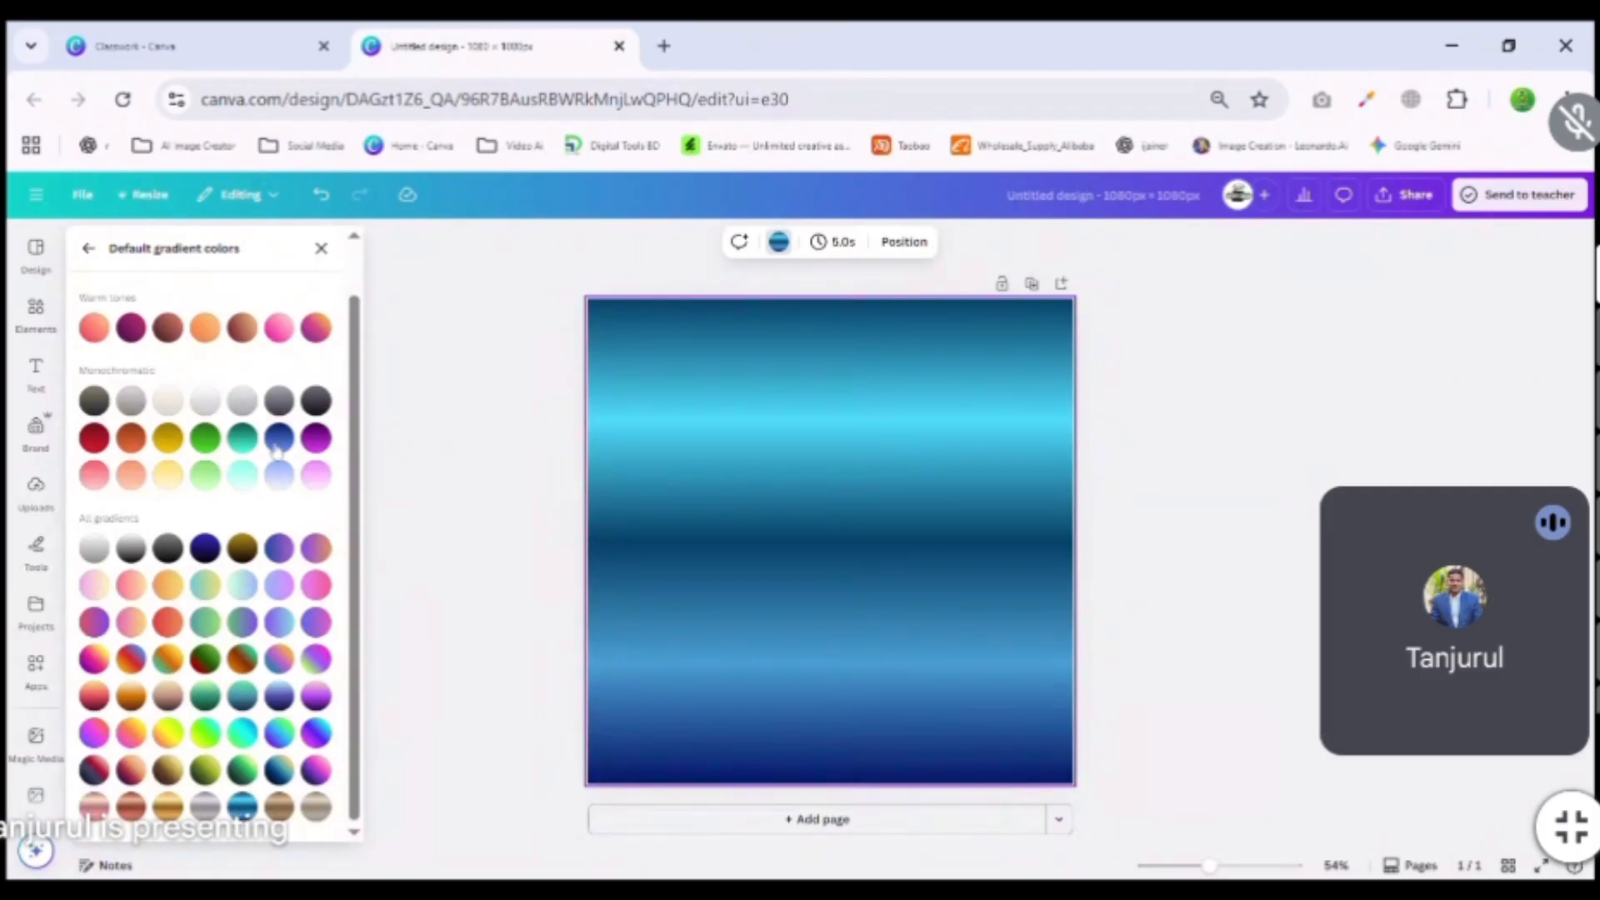
left_click(320, 248)
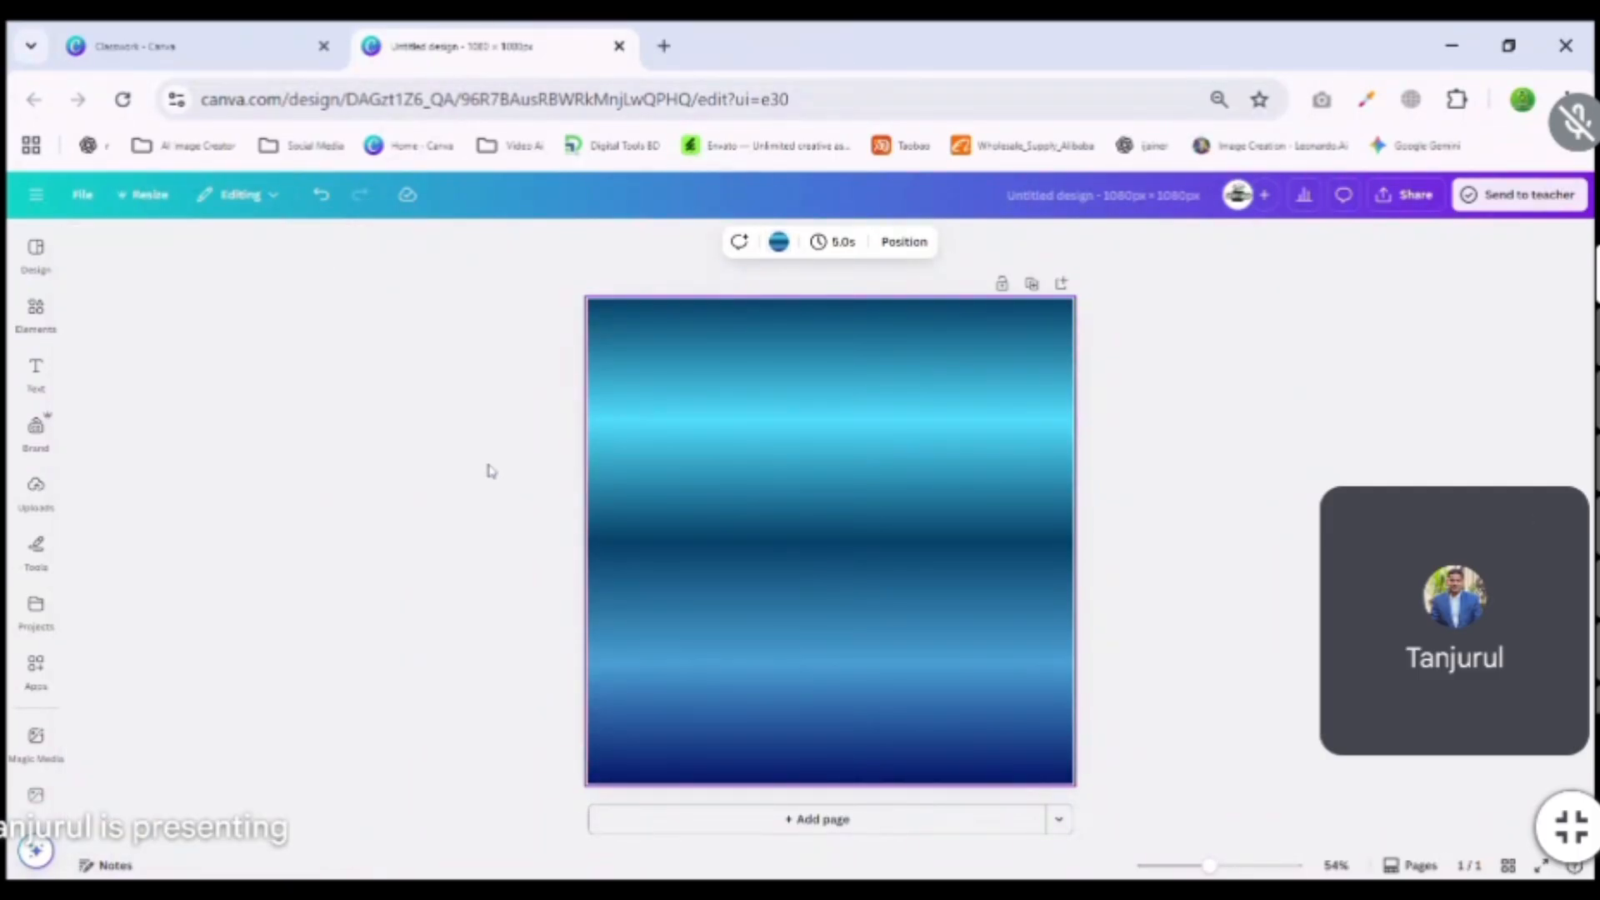
Browse the template collection in the Design section for ready-made square posts and logos.
left_click(36, 313)
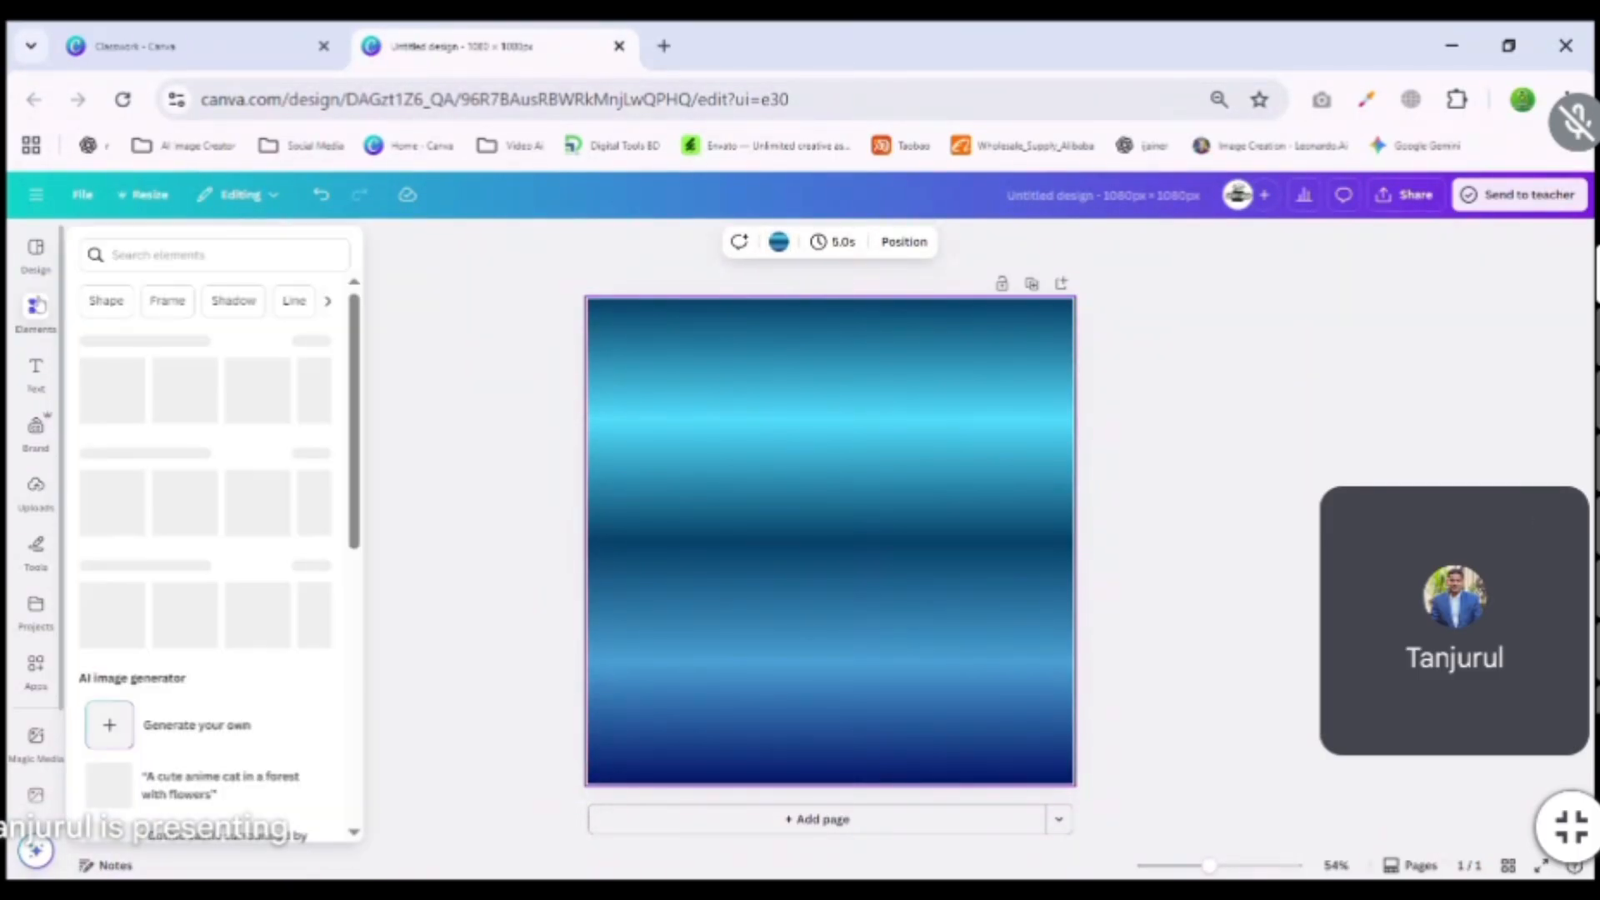
left_click(36, 250)
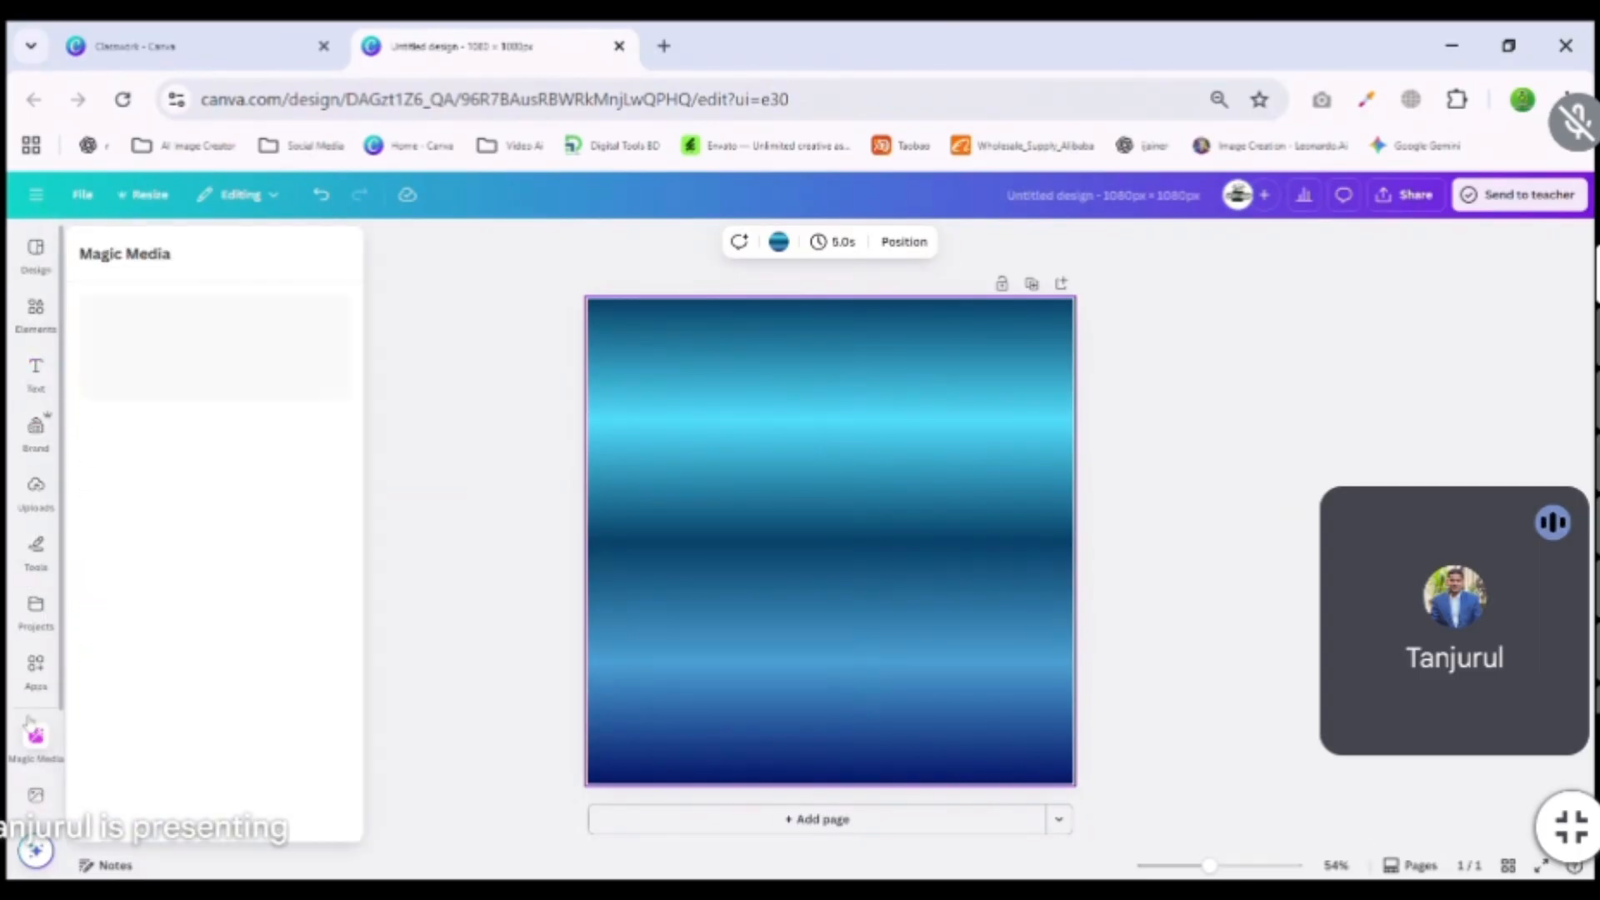
left_click(35, 258)
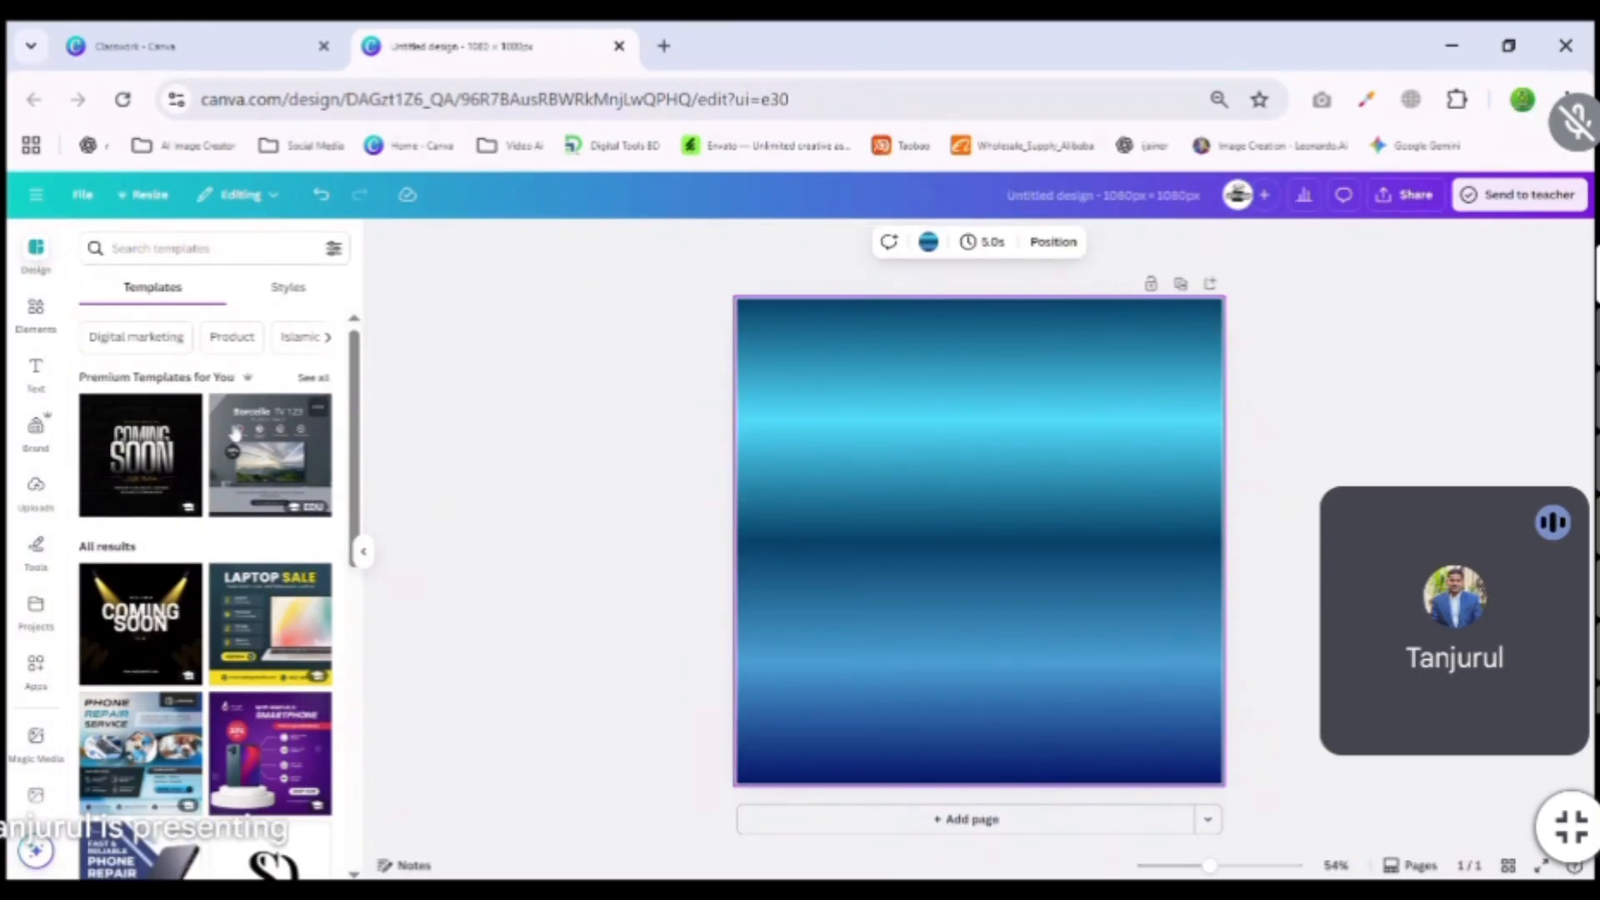
scroll(205, 541, "down", 6)
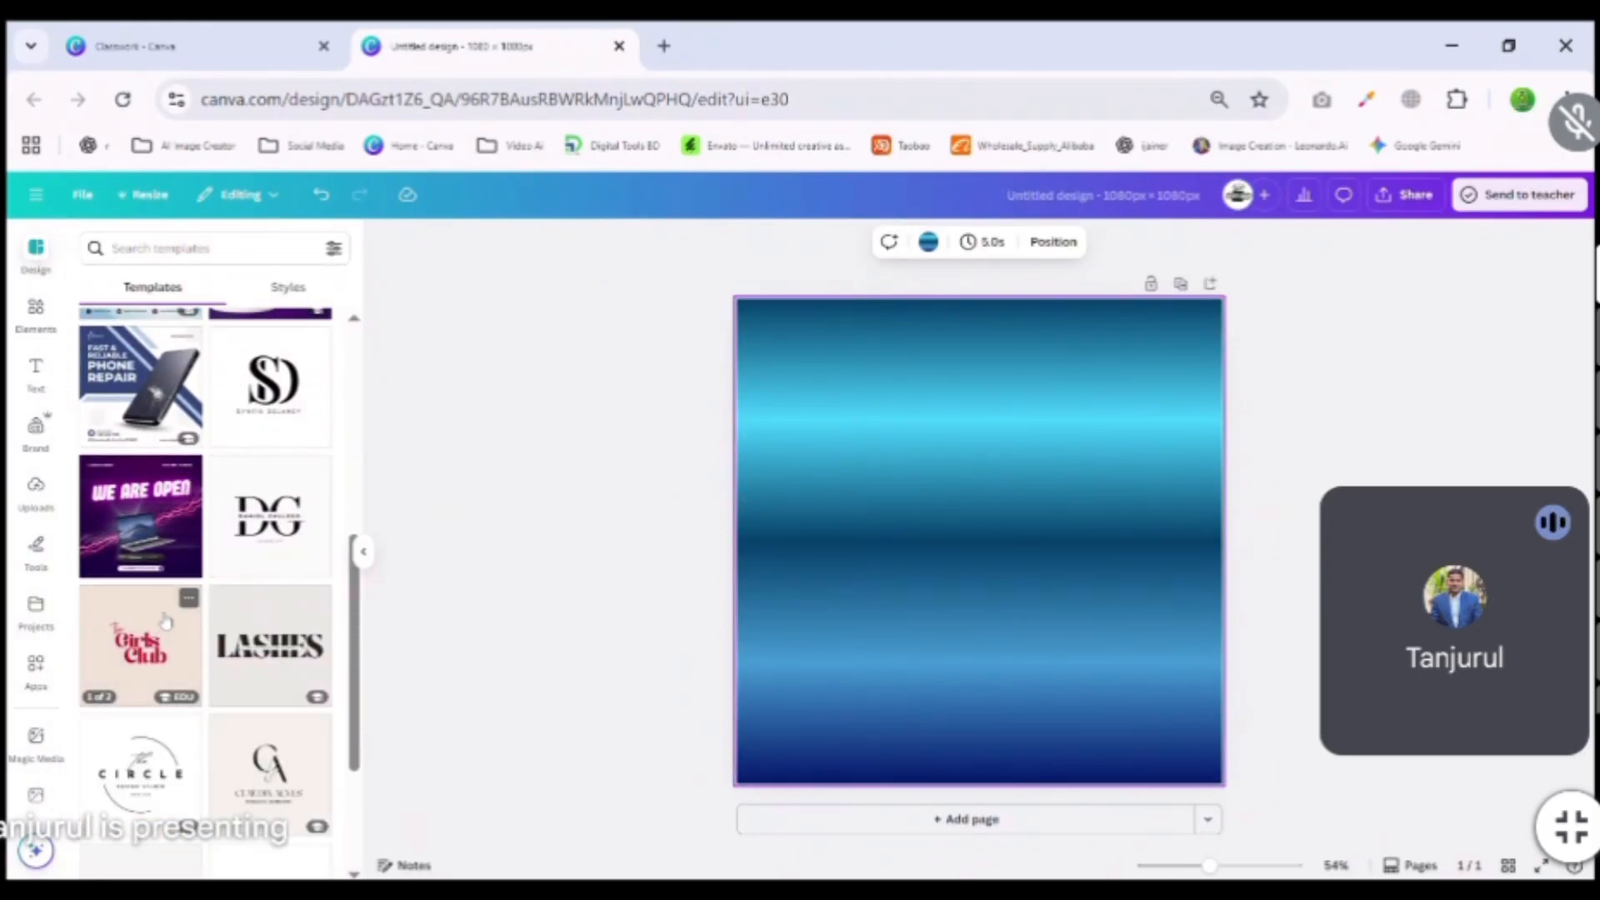
scroll(165, 621, "down", 8)
scroll(166, 621, "up", 6)
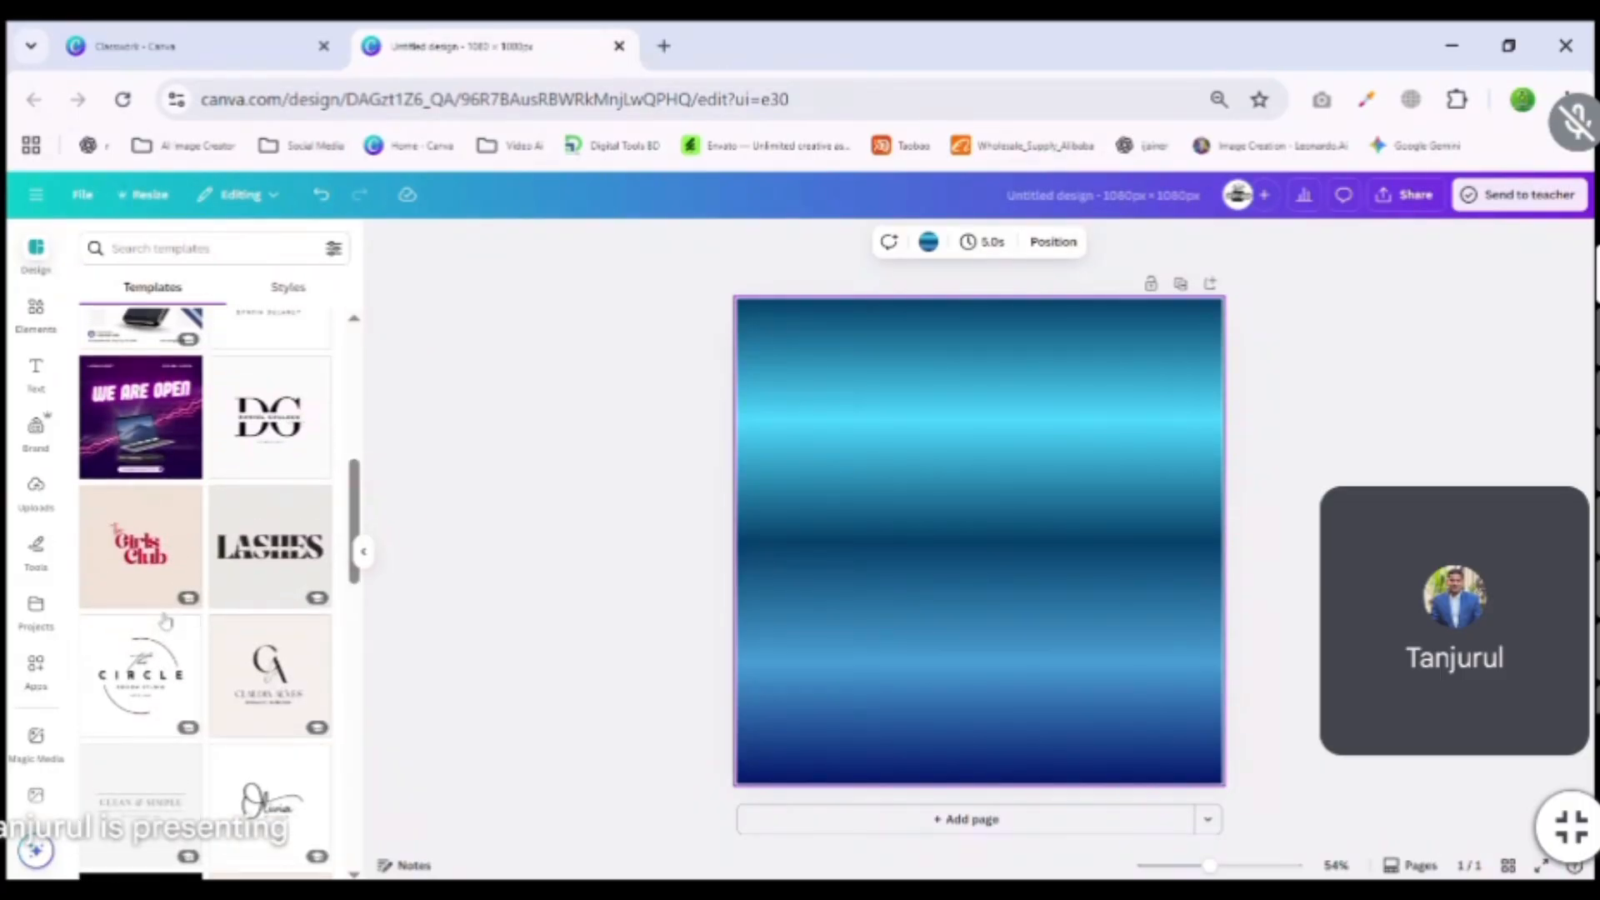
scroll(166, 621, "up", 5)
scroll(166, 621, "down", 5)
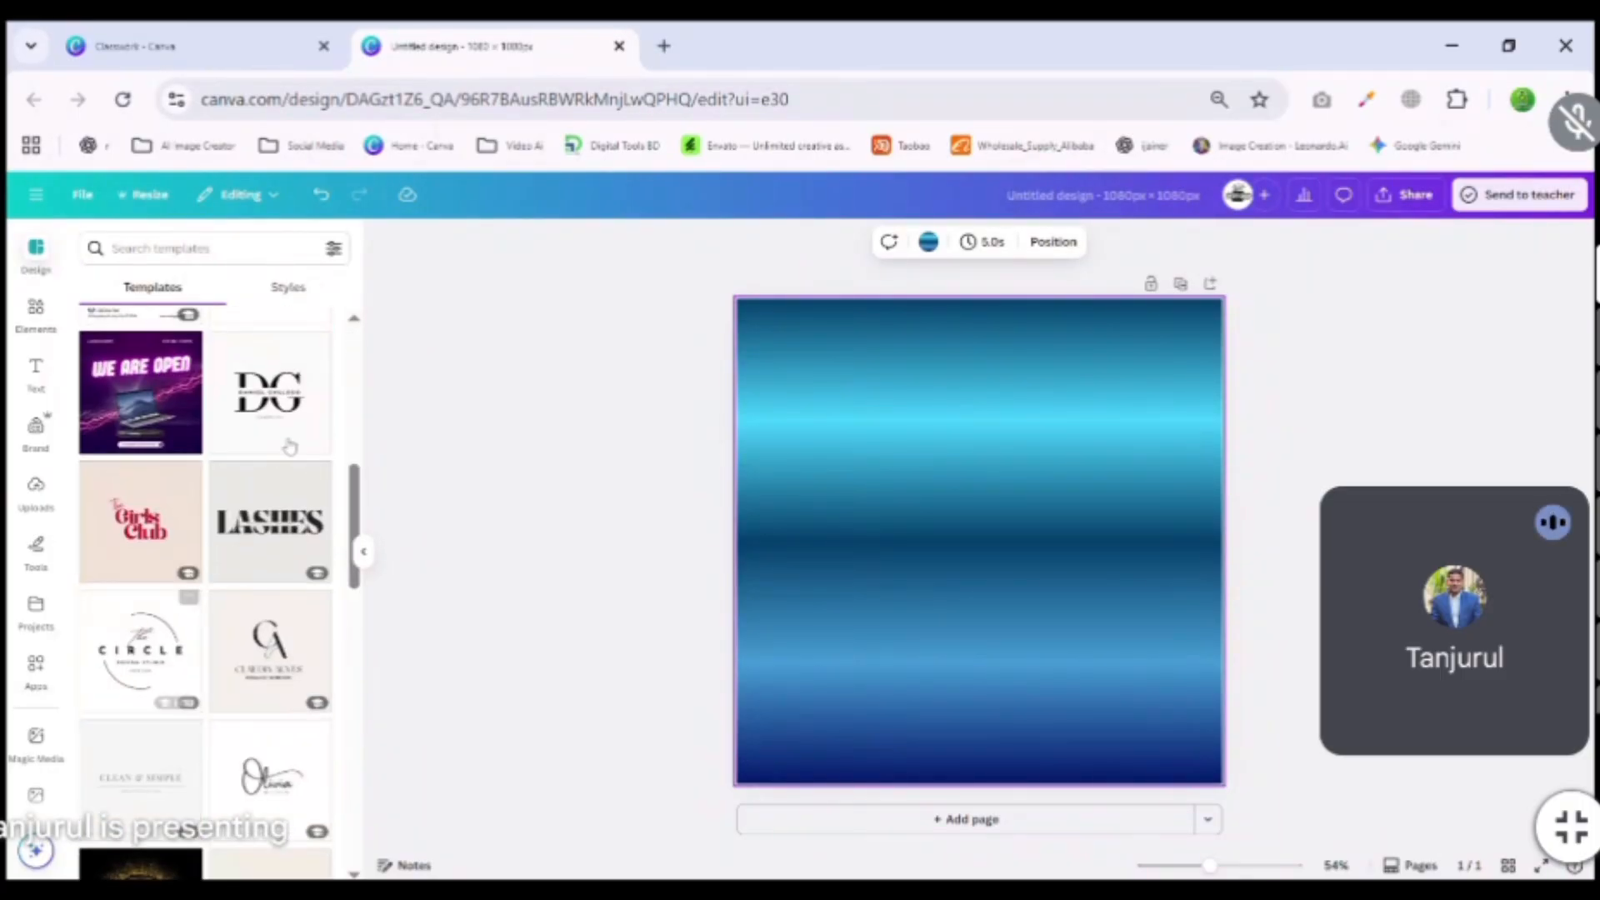
scroll(169, 538, "down", 1)
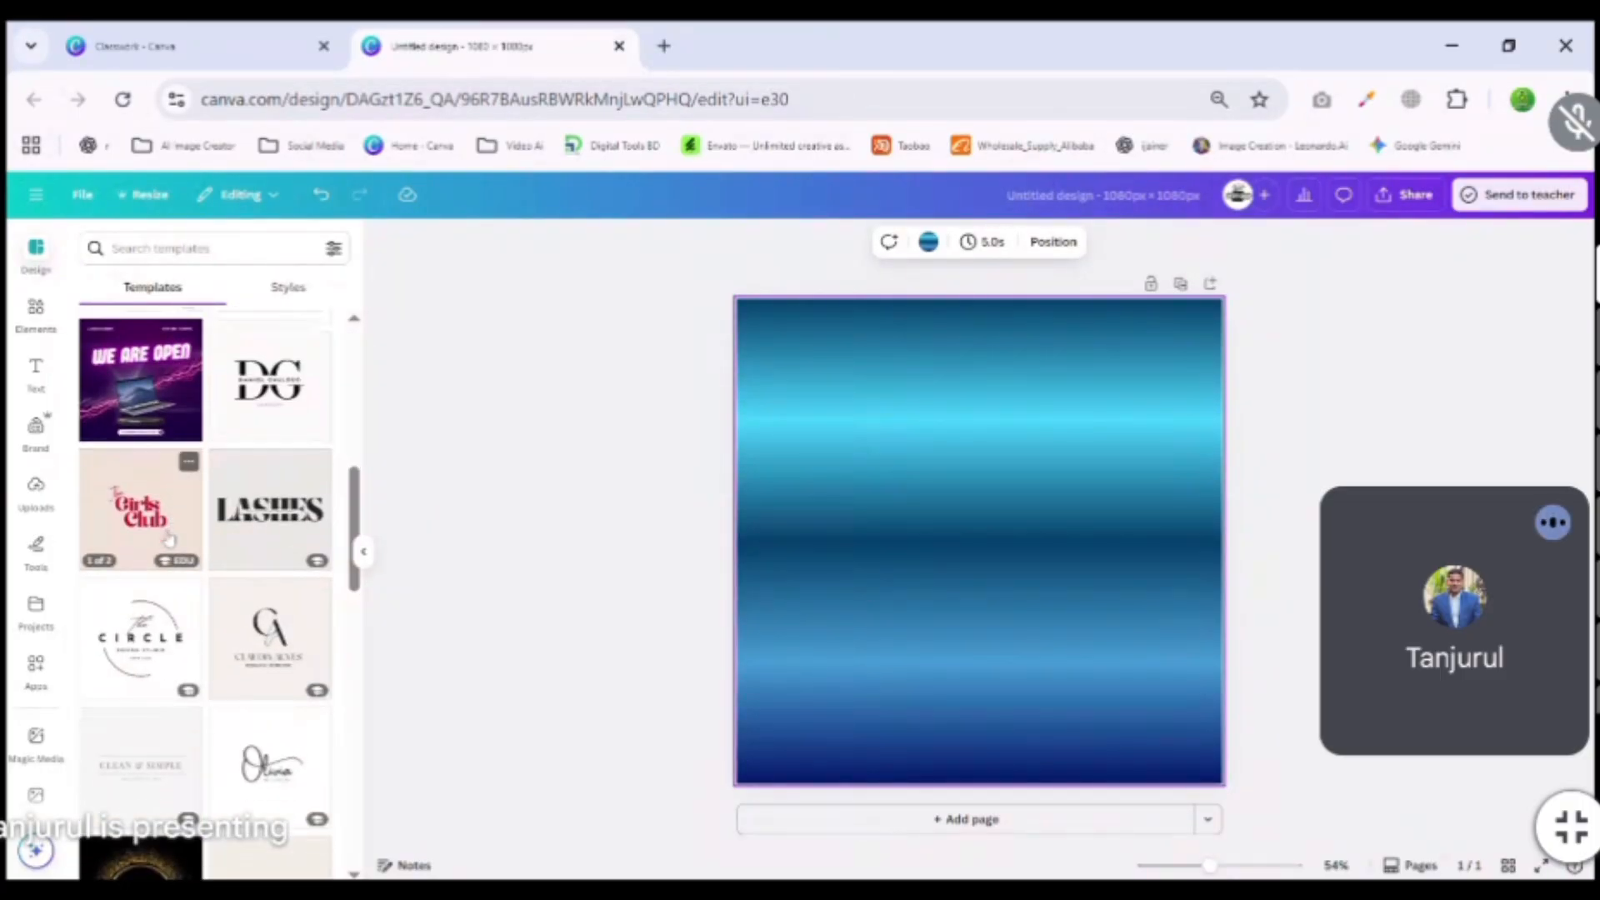
scroll(169, 540, "down", 1)
Open the Red and Beige Vintage Bold Typographic Beauty Salon Logo template and apply only its beige page to the design.
left_click(140, 407)
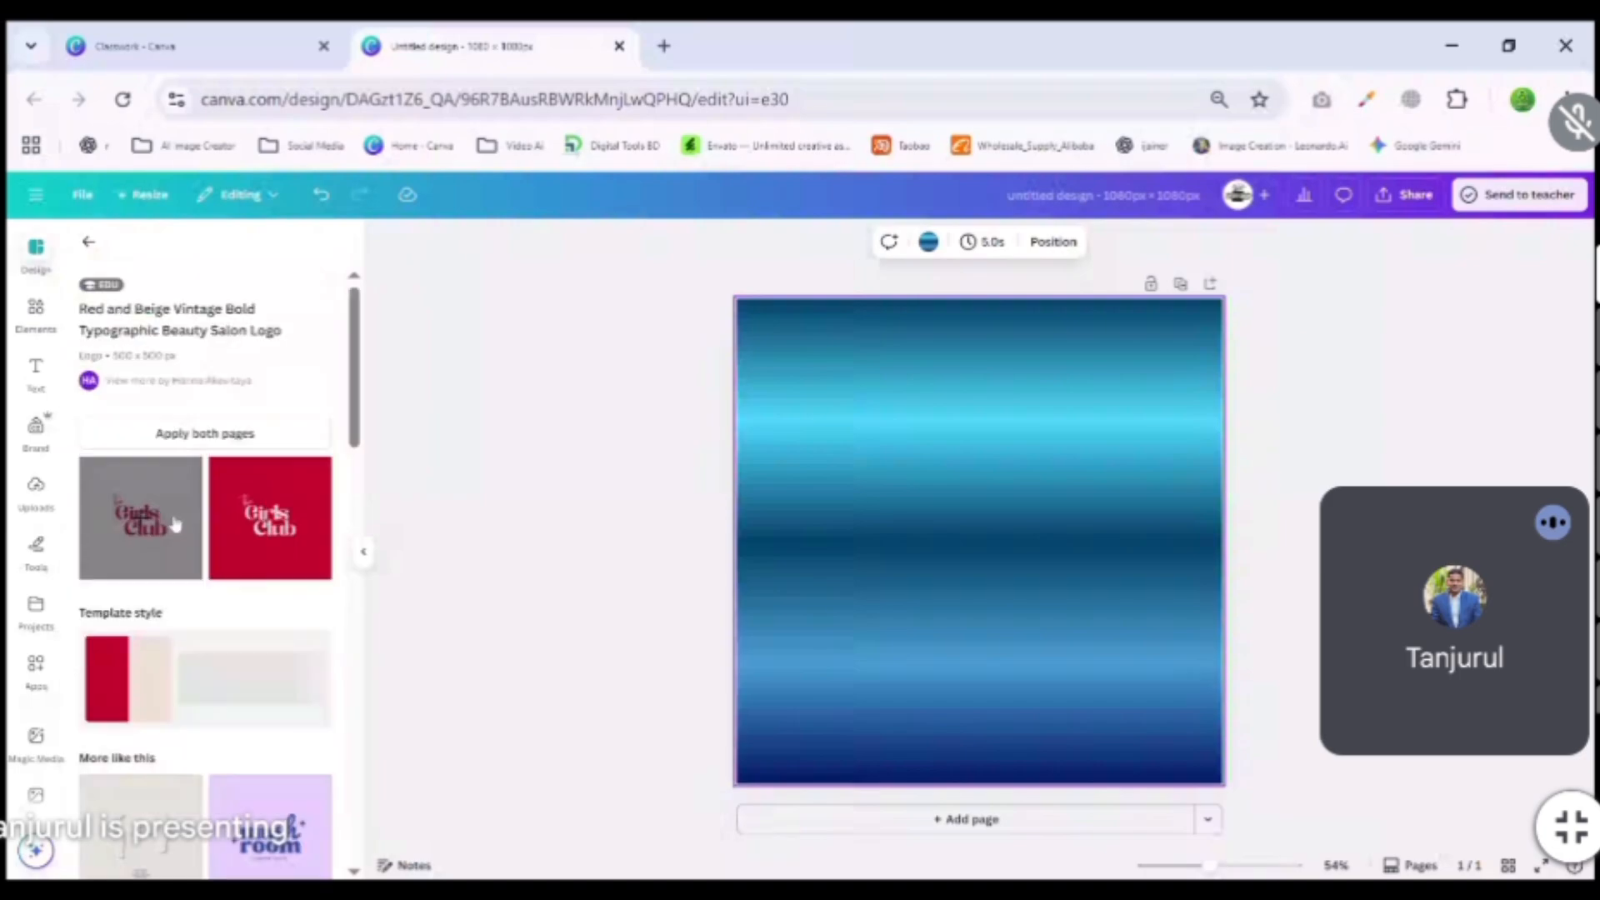
scroll(175, 522, "down", 3)
scroll(158, 334, "up", 3)
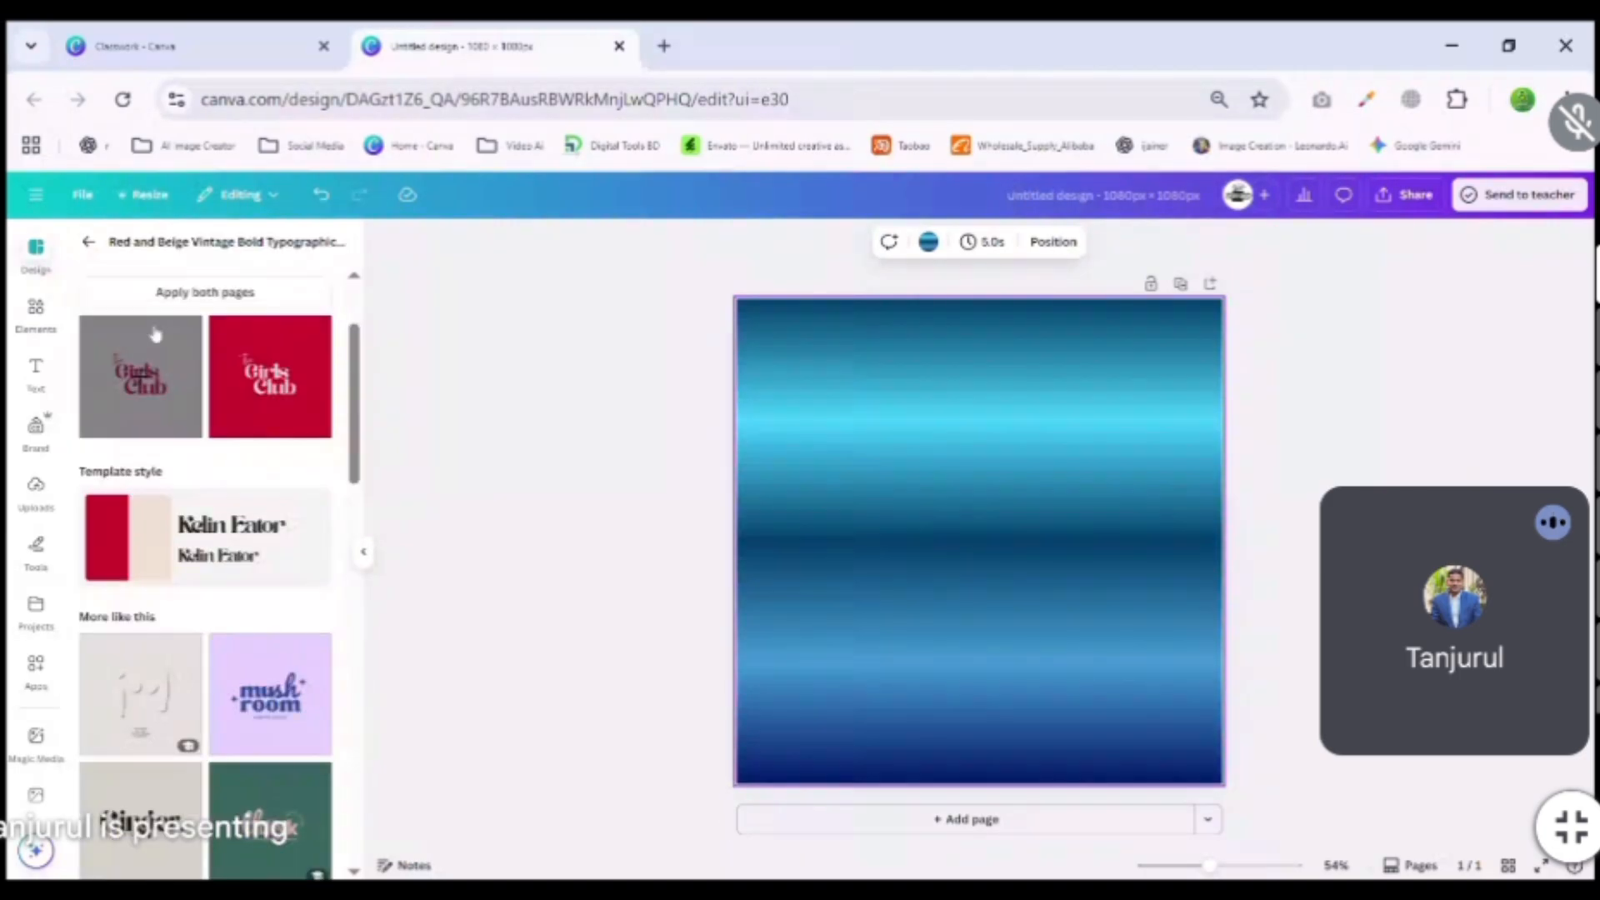
left_click(154, 538)
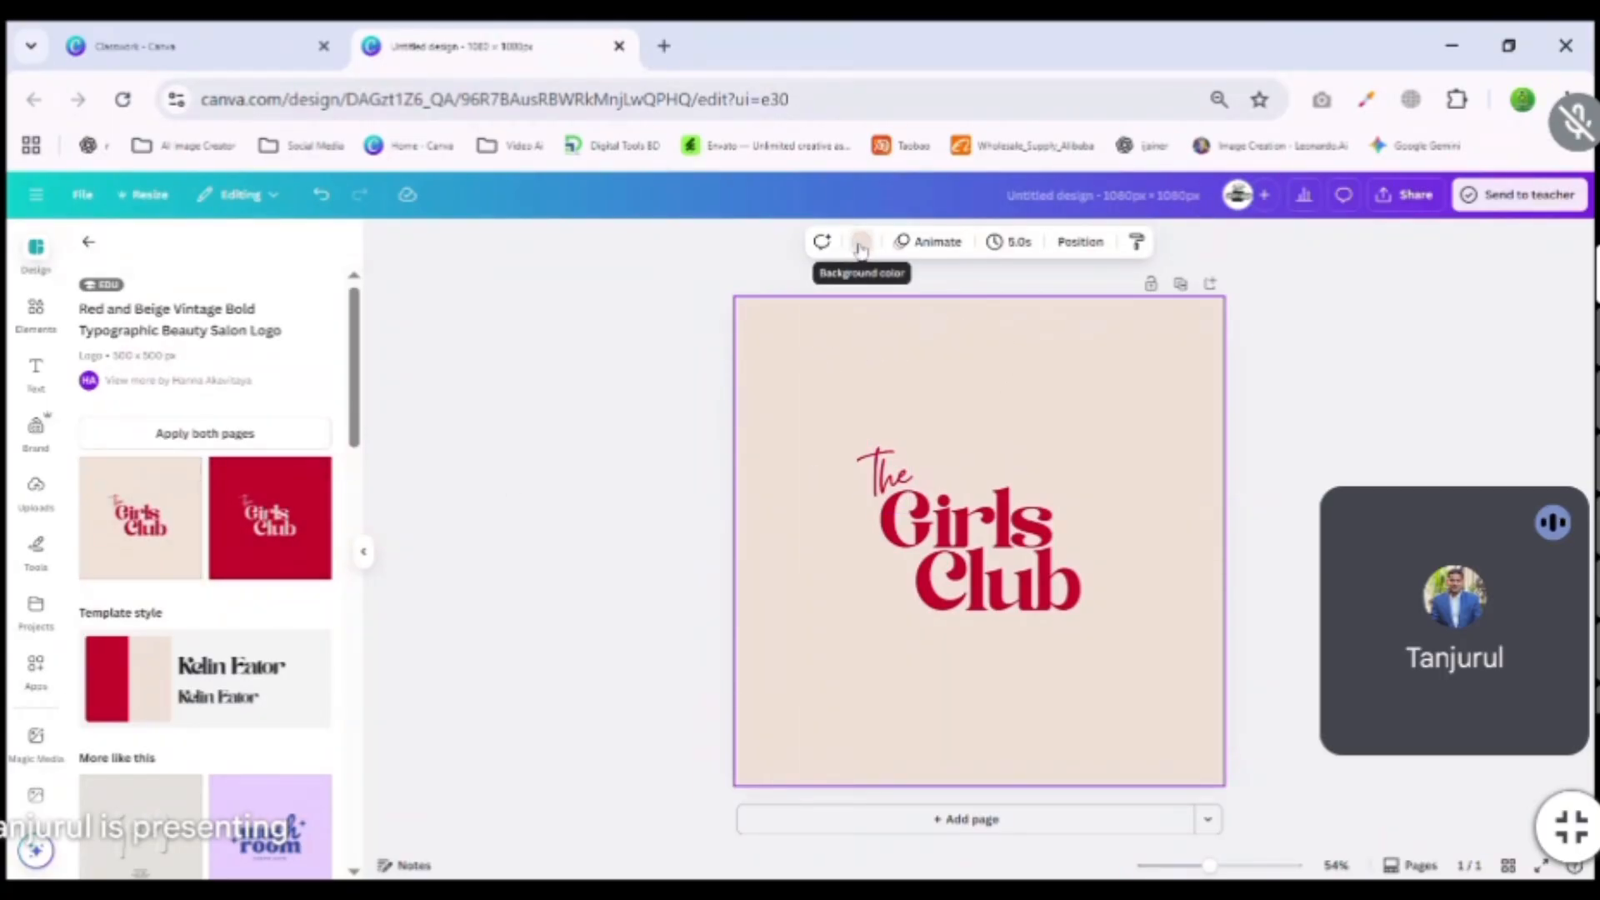
Set the page background to the banded blue linear gradient from the full default gradient collection.
left_click(862, 241)
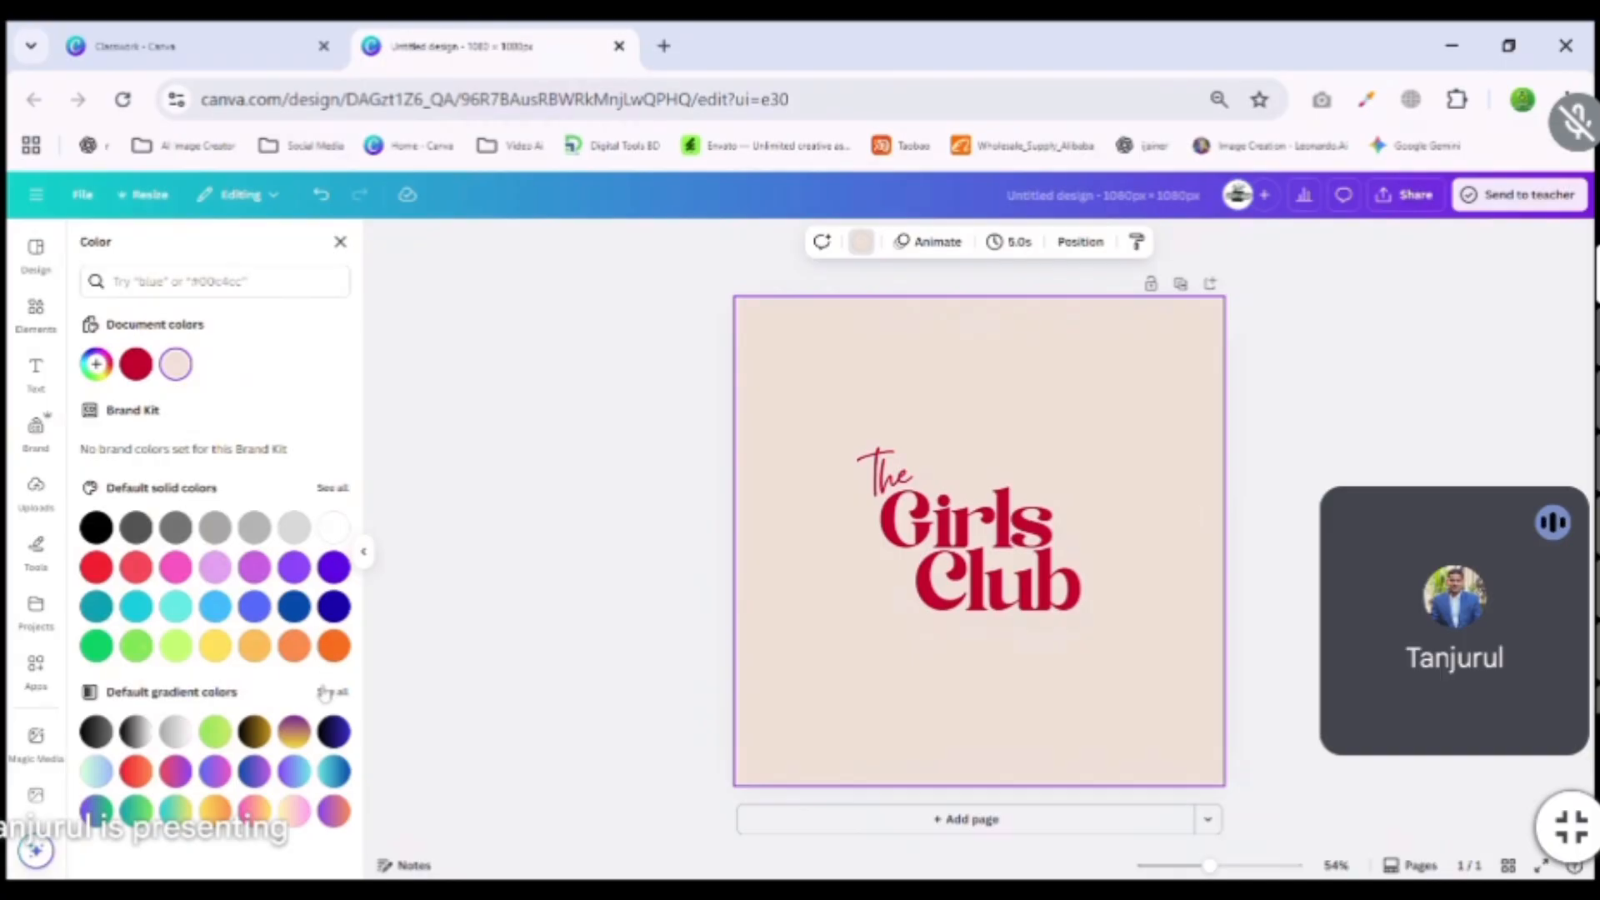
left_click(326, 693)
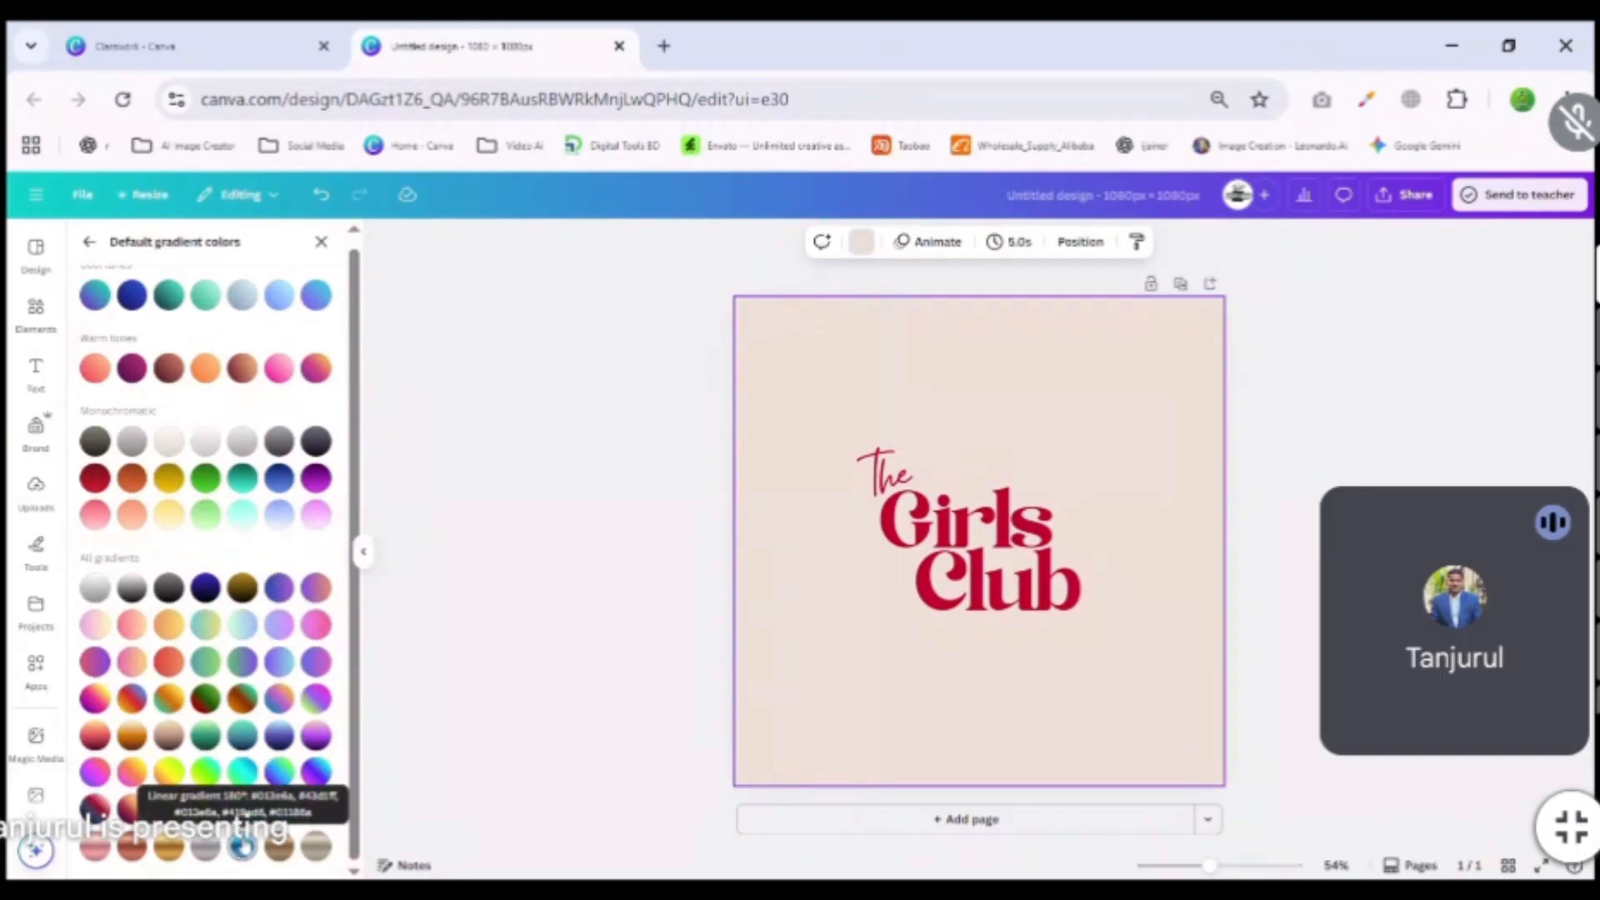
left_click(241, 846)
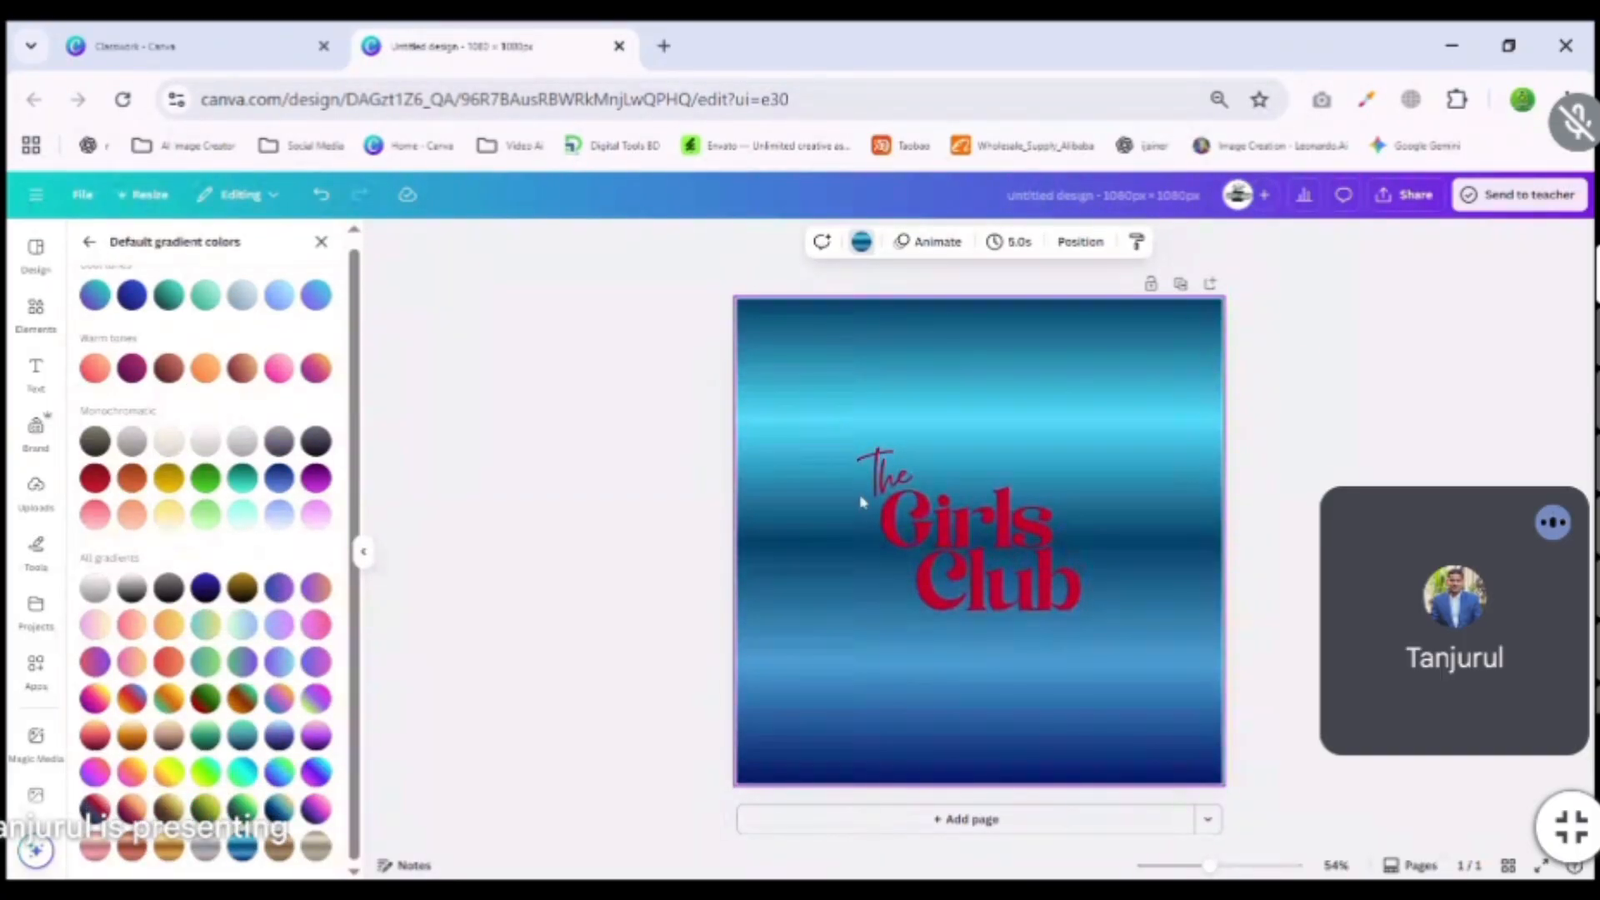
Select all the "The Girls Club" text pieces together and delete them from the page.
left_click(991, 584)
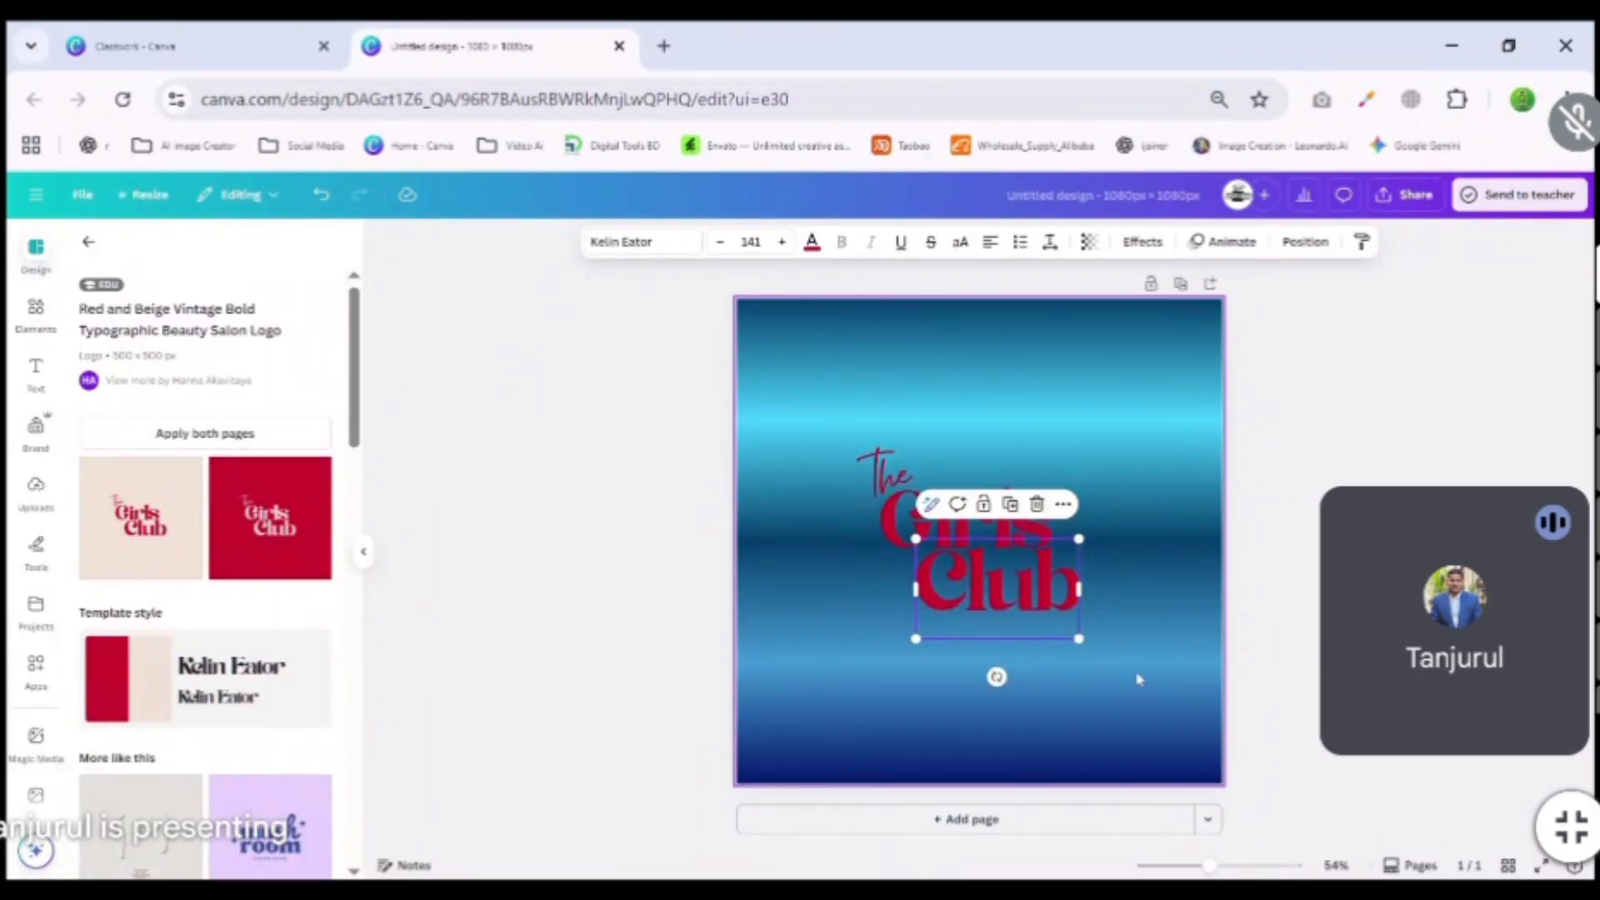
left_click(1094, 612)
left_click_drag(841, 455, 1085, 647)
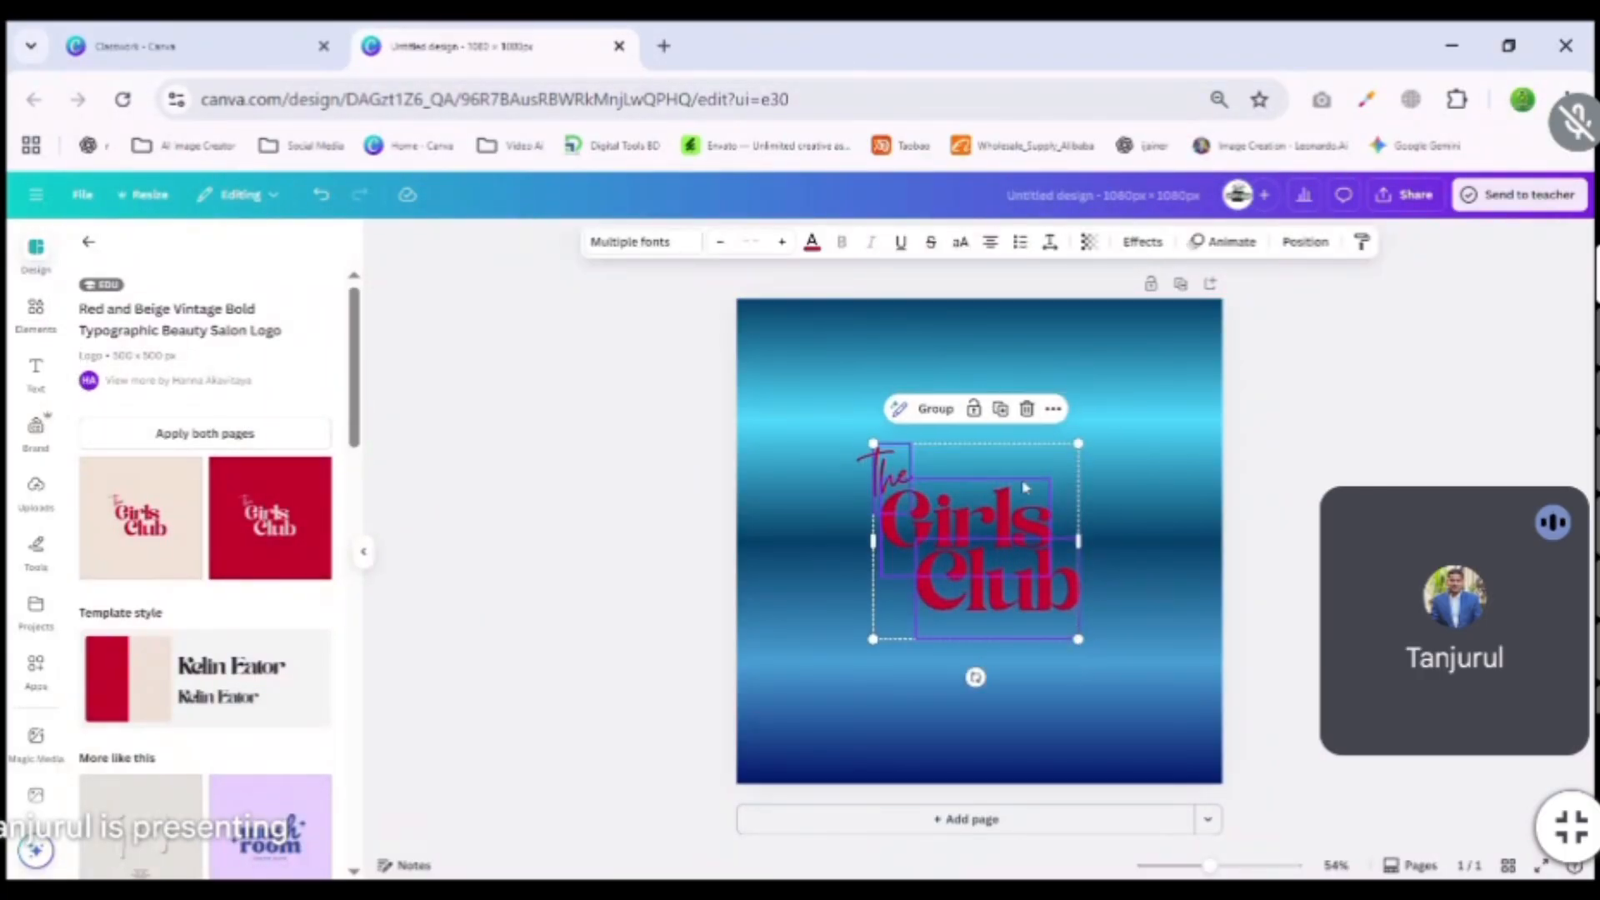
left_click(1025, 417)
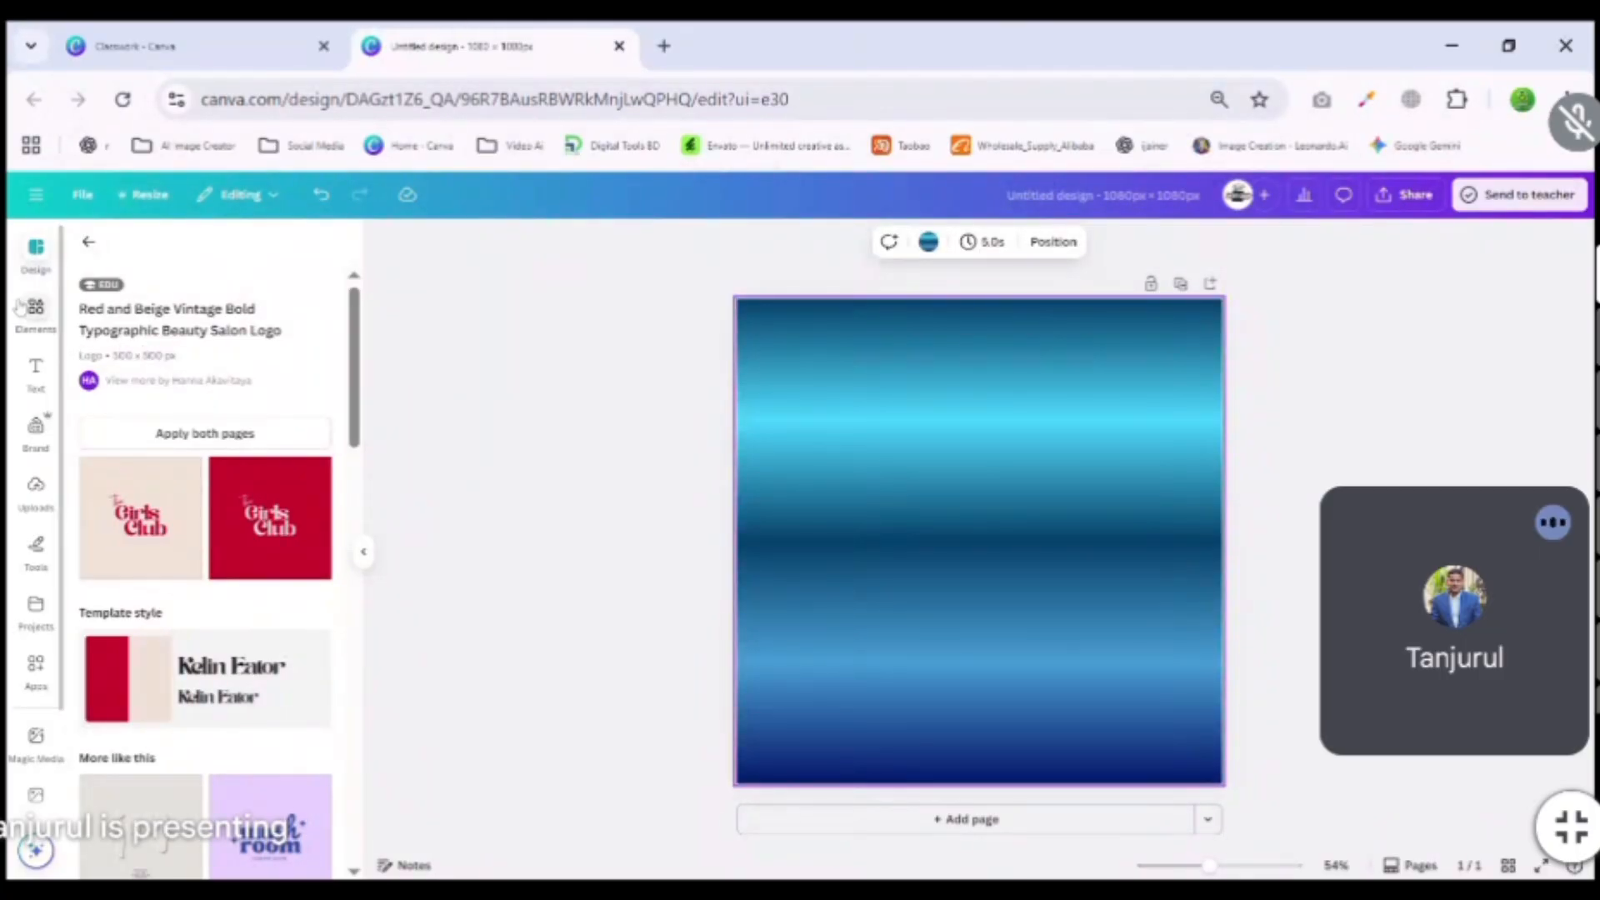
Browse the templates similar to the beauty salon logo.
scroll(225, 517, "down", 10)
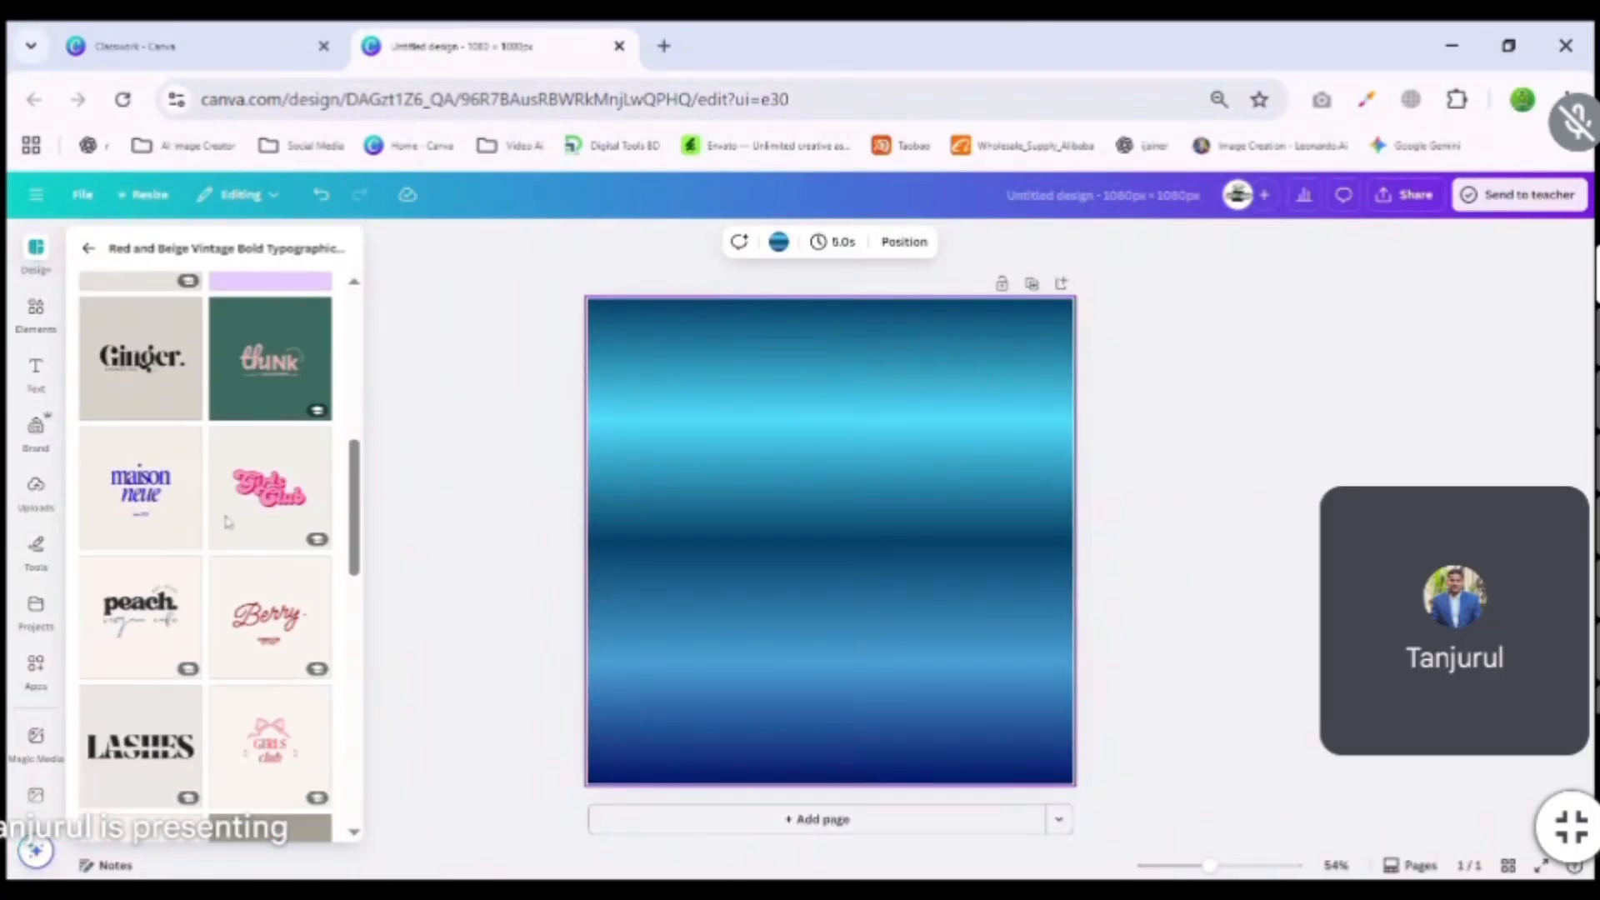
scroll(225, 518, "down", 3)
scroll(225, 518, "up", 12)
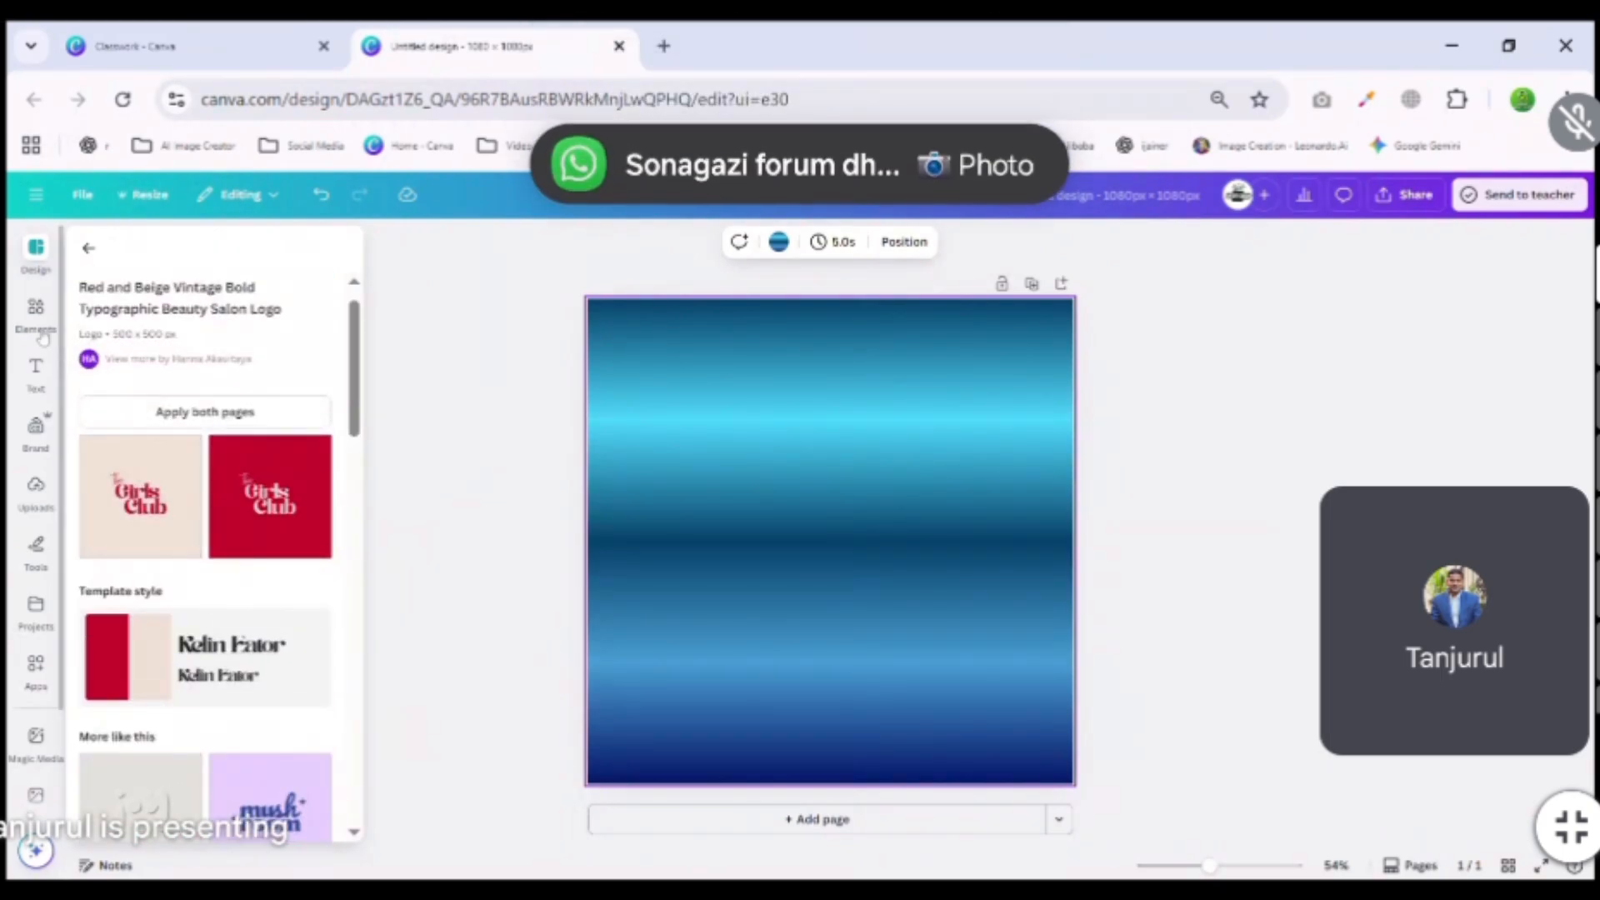
Open the elements library, filter it by the Shape category and look over the result groups.
left_click(33, 312)
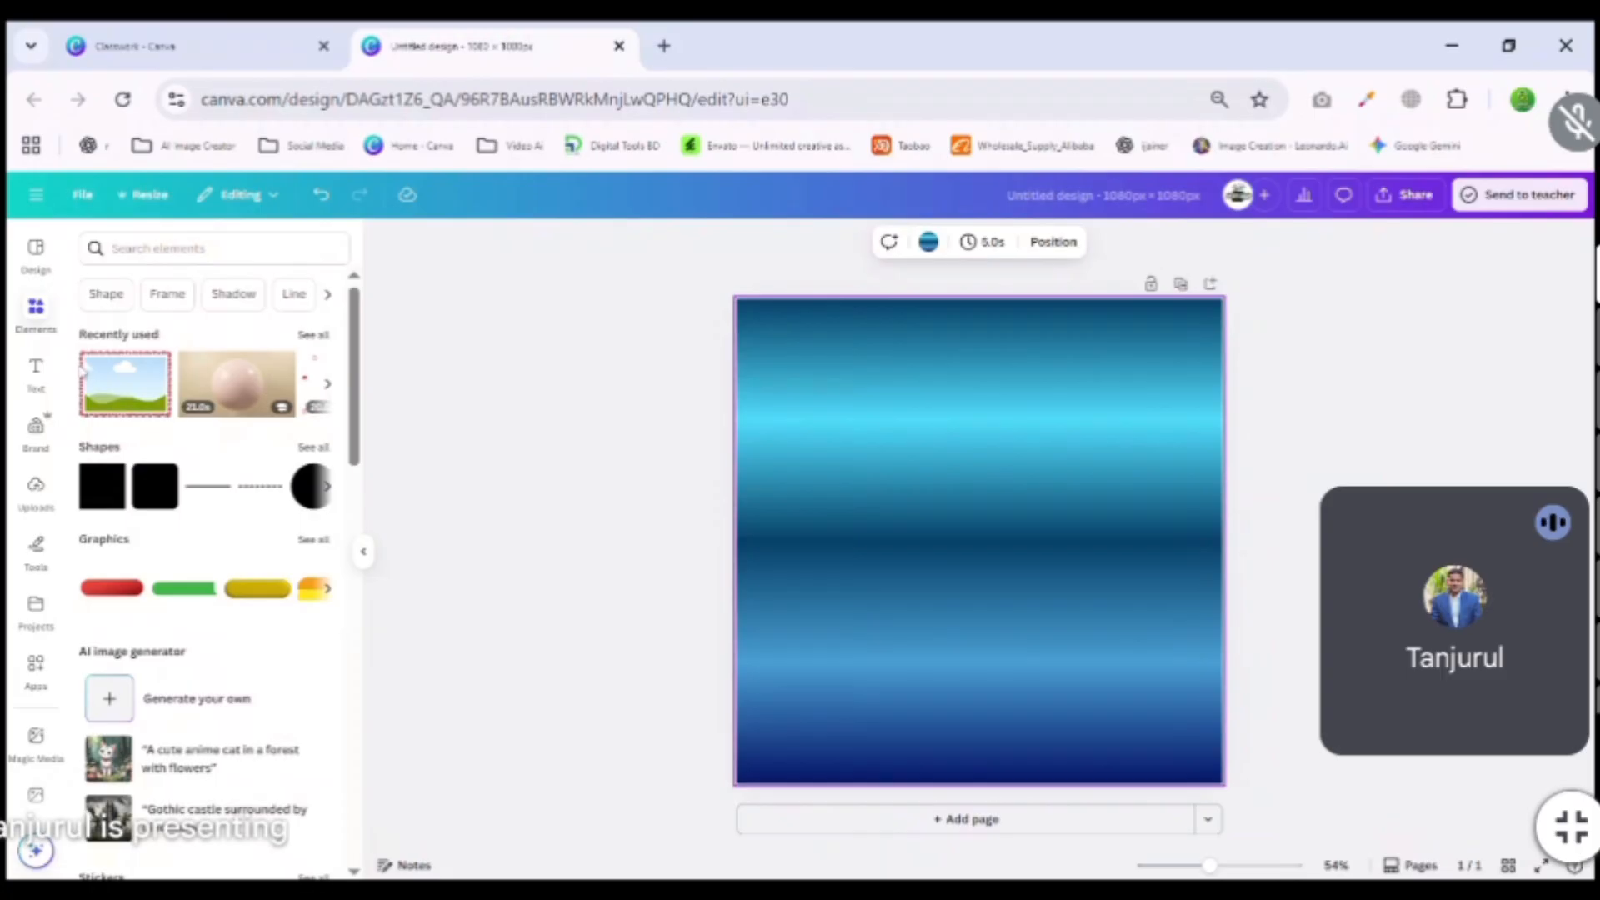
left_click(105, 293)
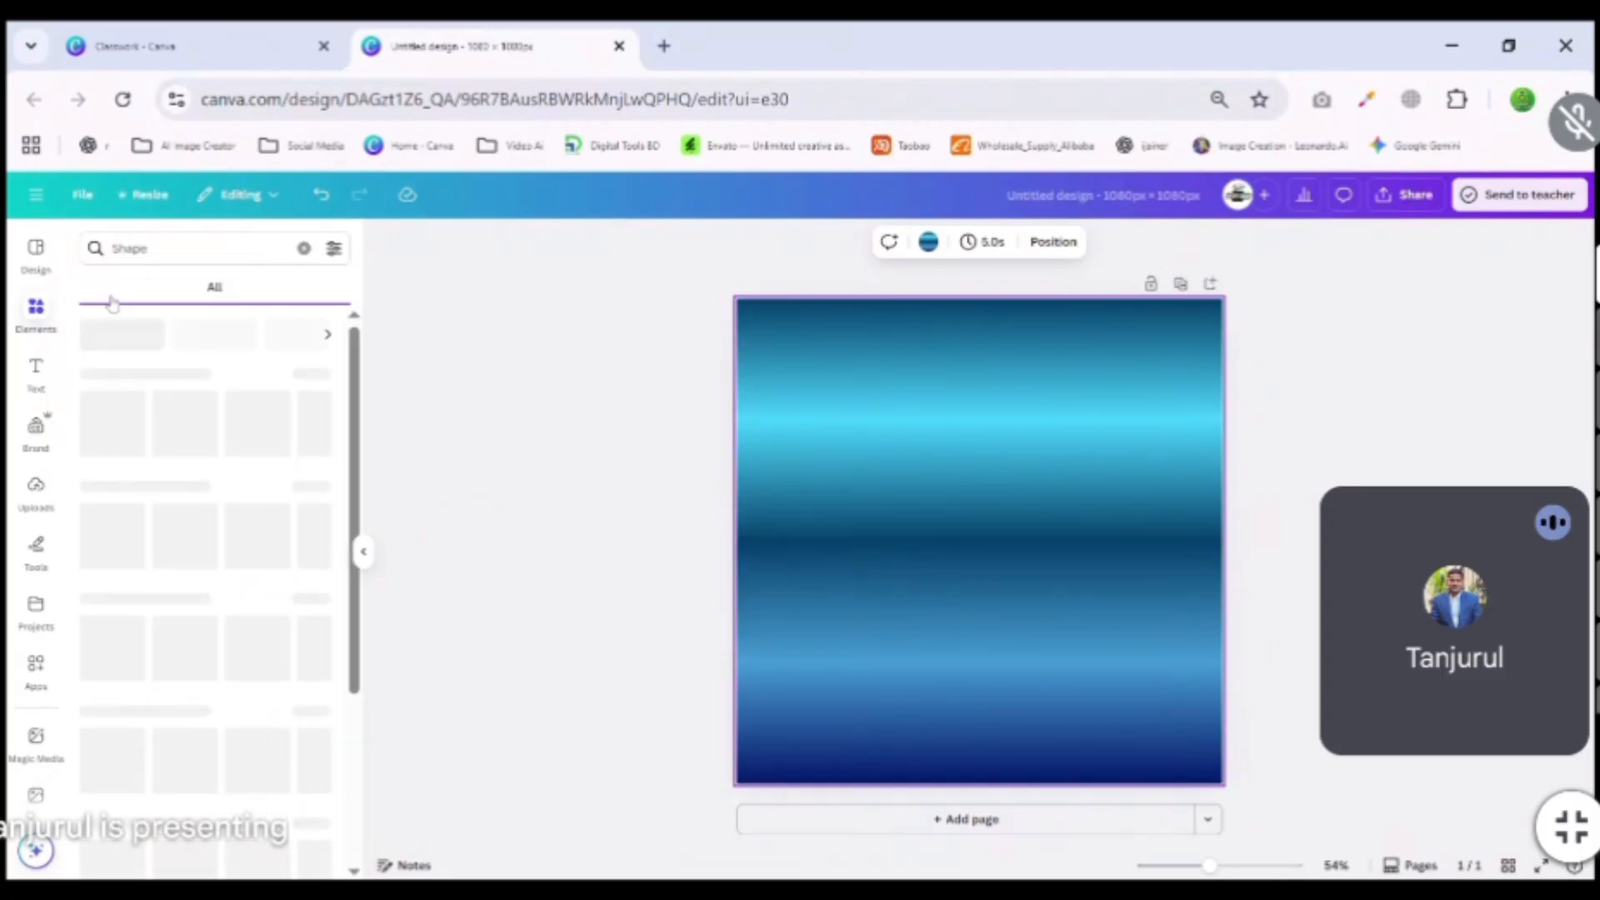
scroll(183, 450, "down", 4)
scroll(184, 450, "up", 4)
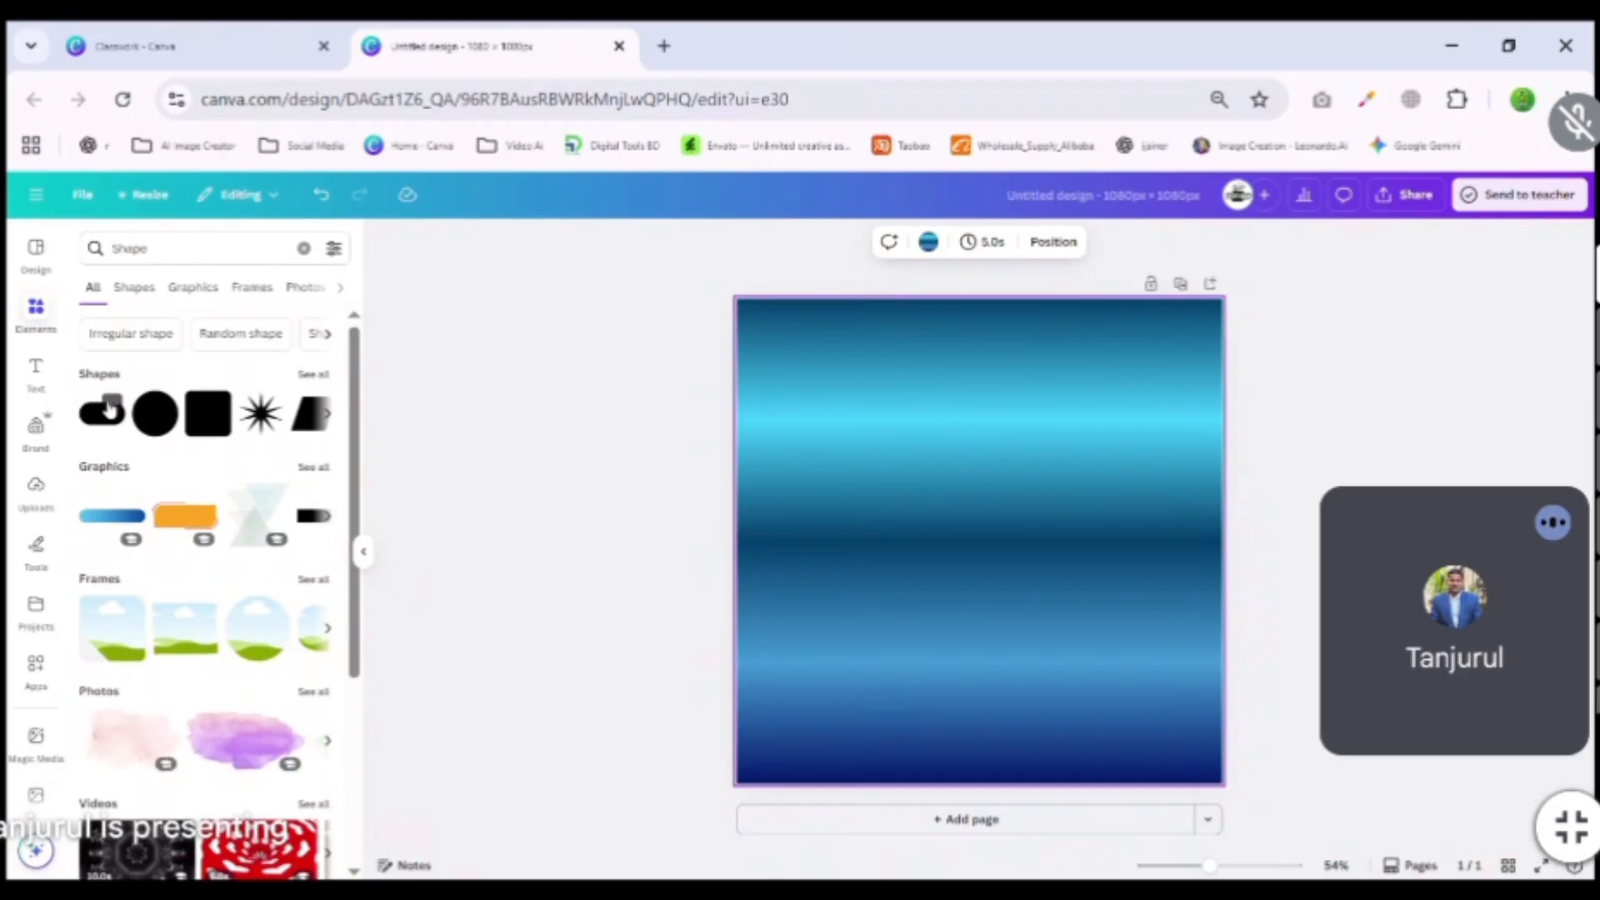
Star the white oblong shape in the element results.
left_click(111, 405)
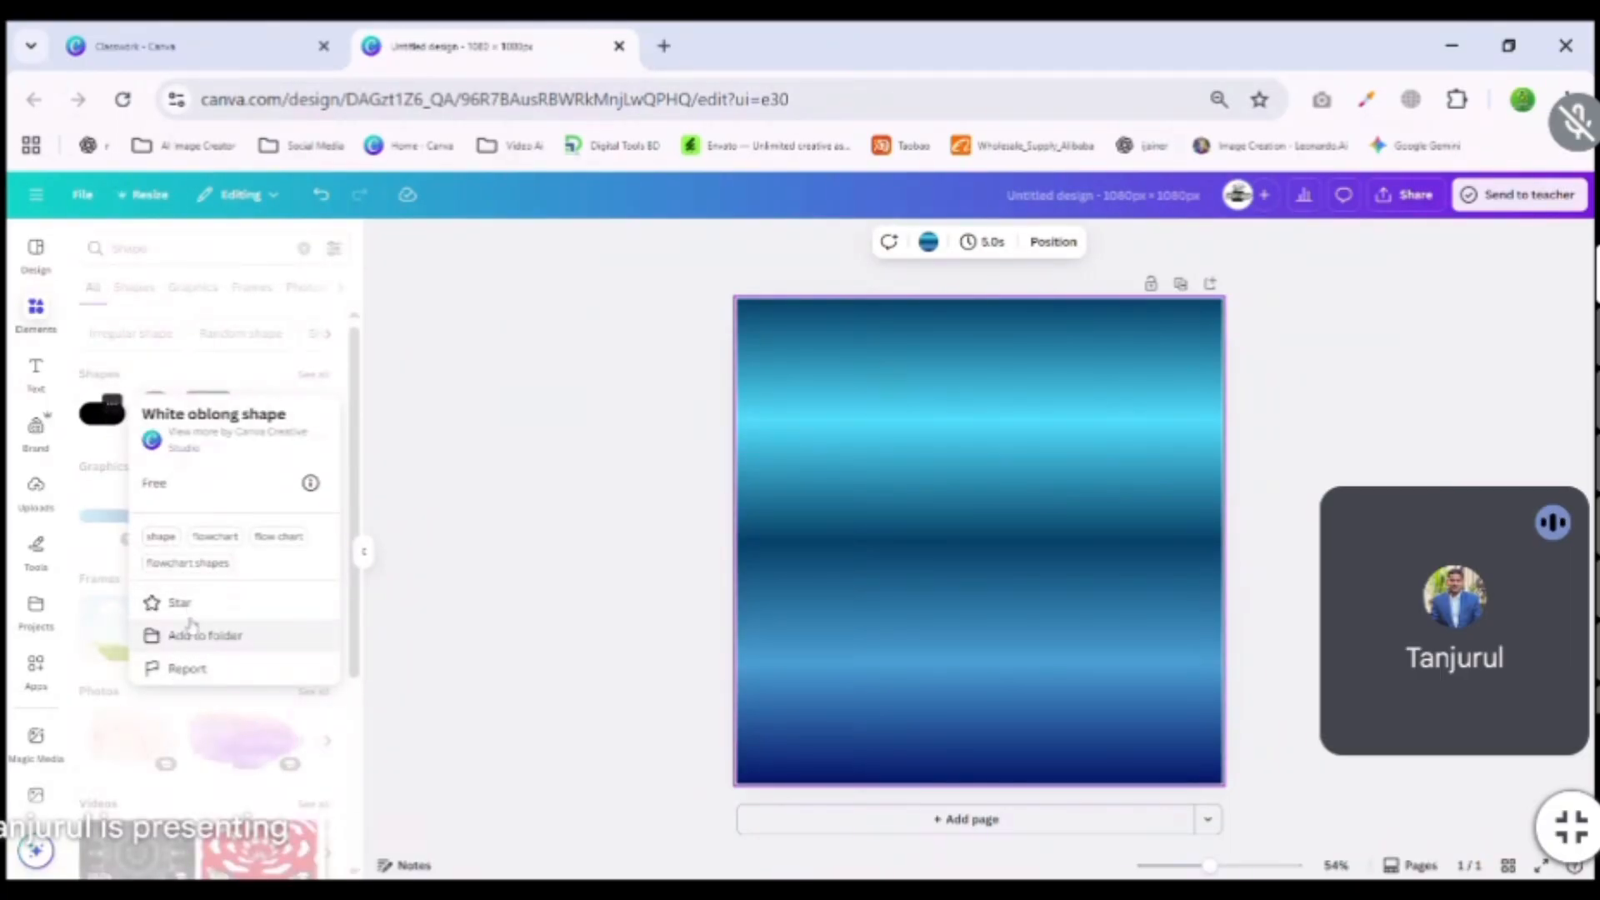
left_click(191, 609)
left_click(279, 356)
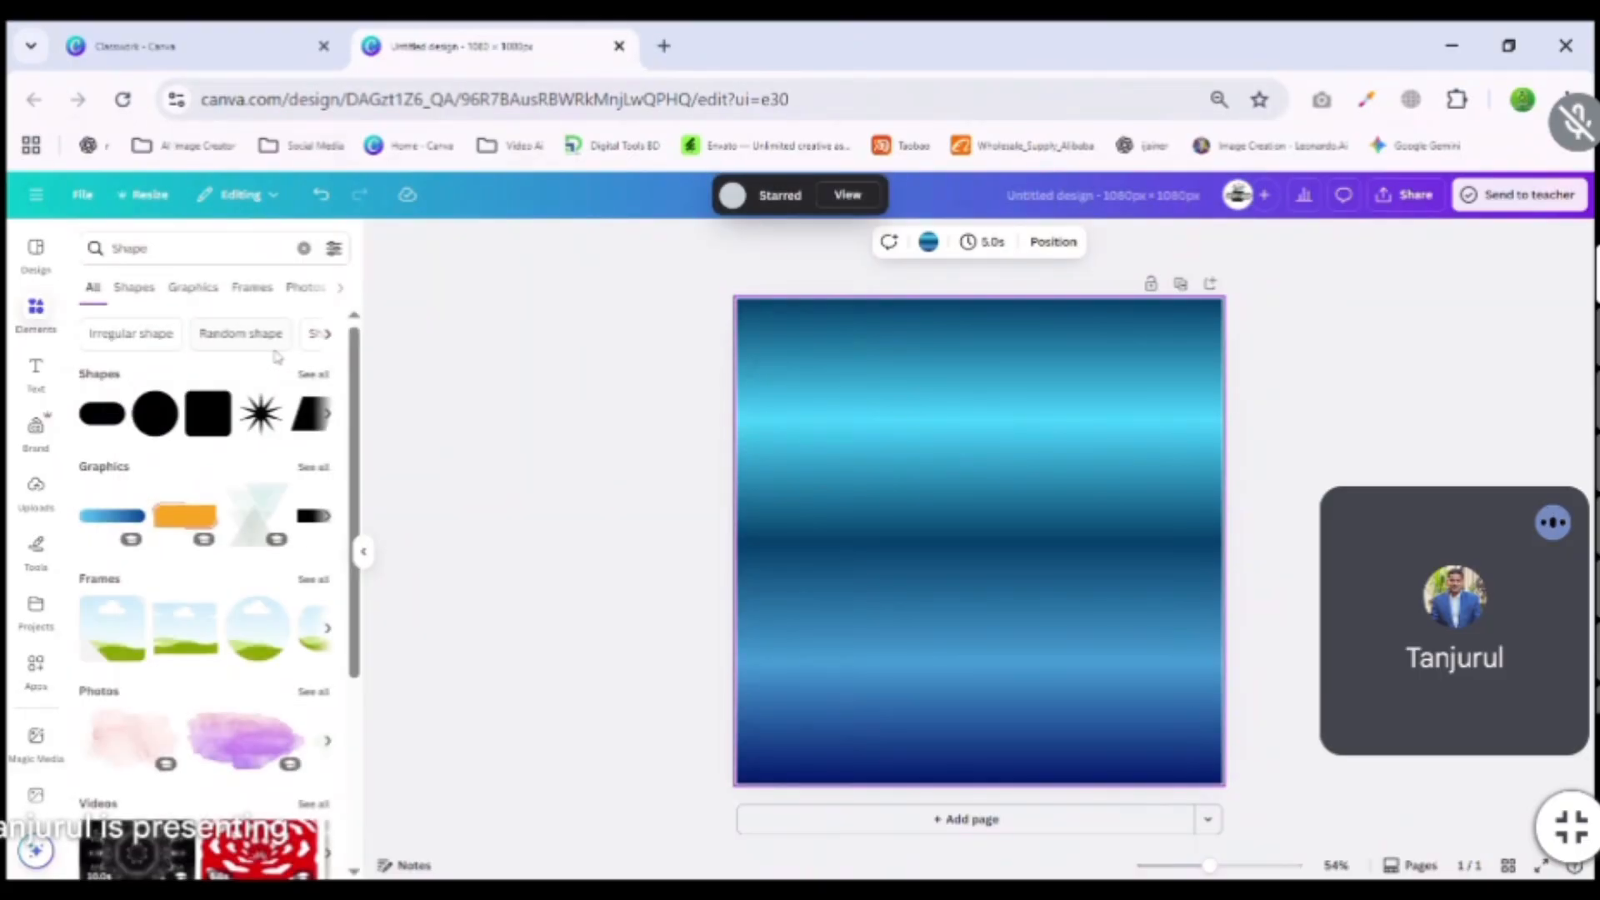
Add a circle shape, move it toward the page's upper left, and delete it.
left_click(155, 413)
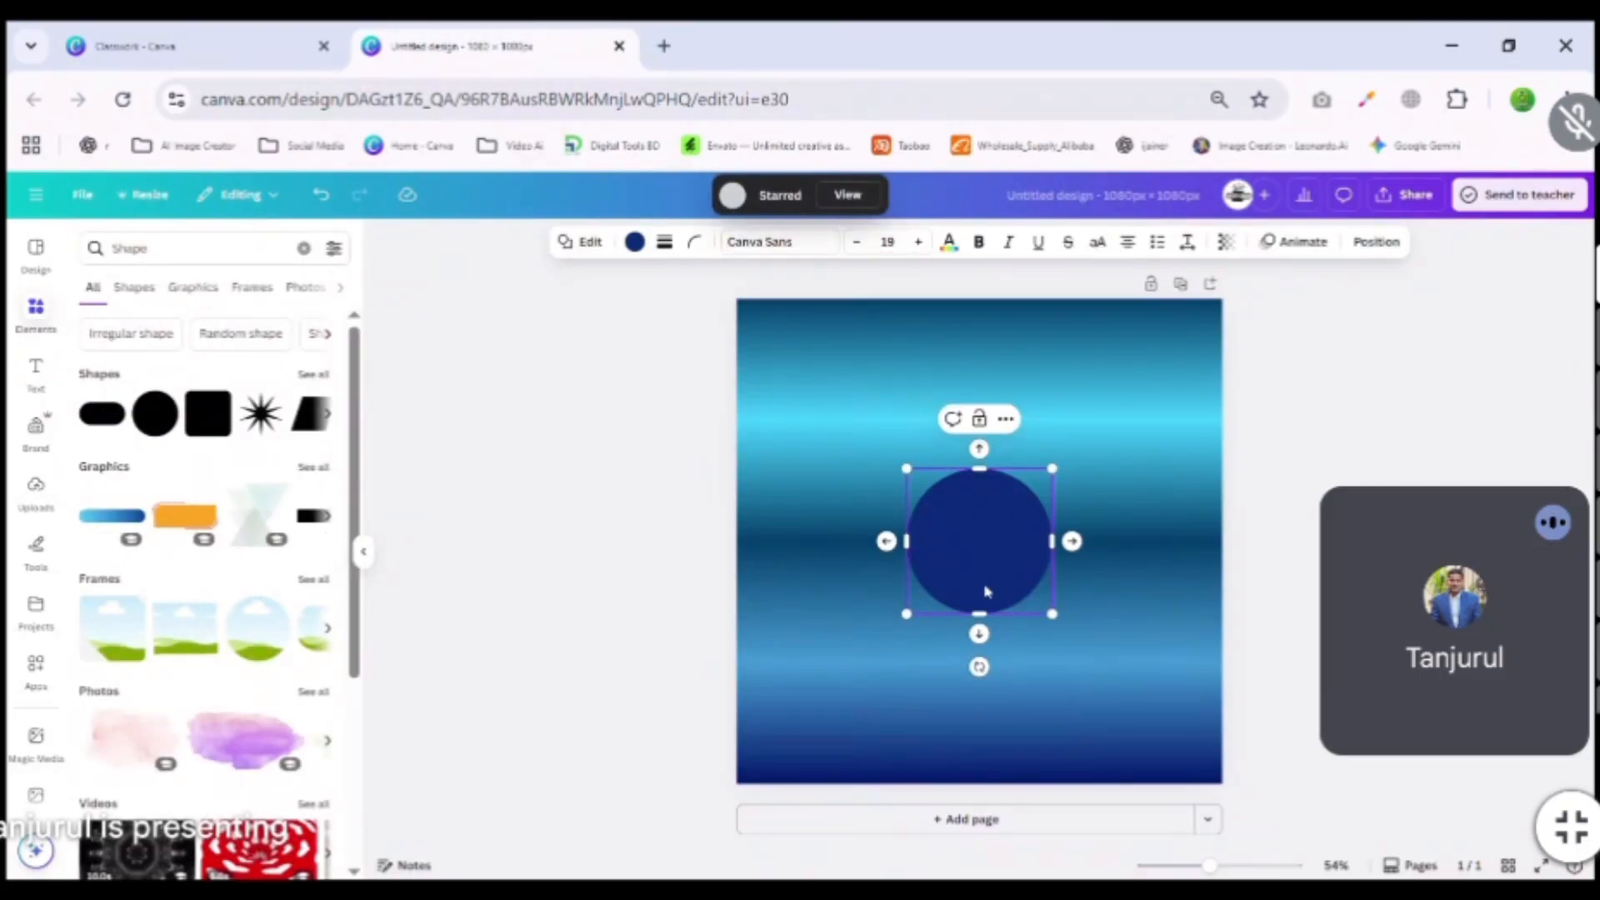
left_click_drag(988, 565, 929, 512)
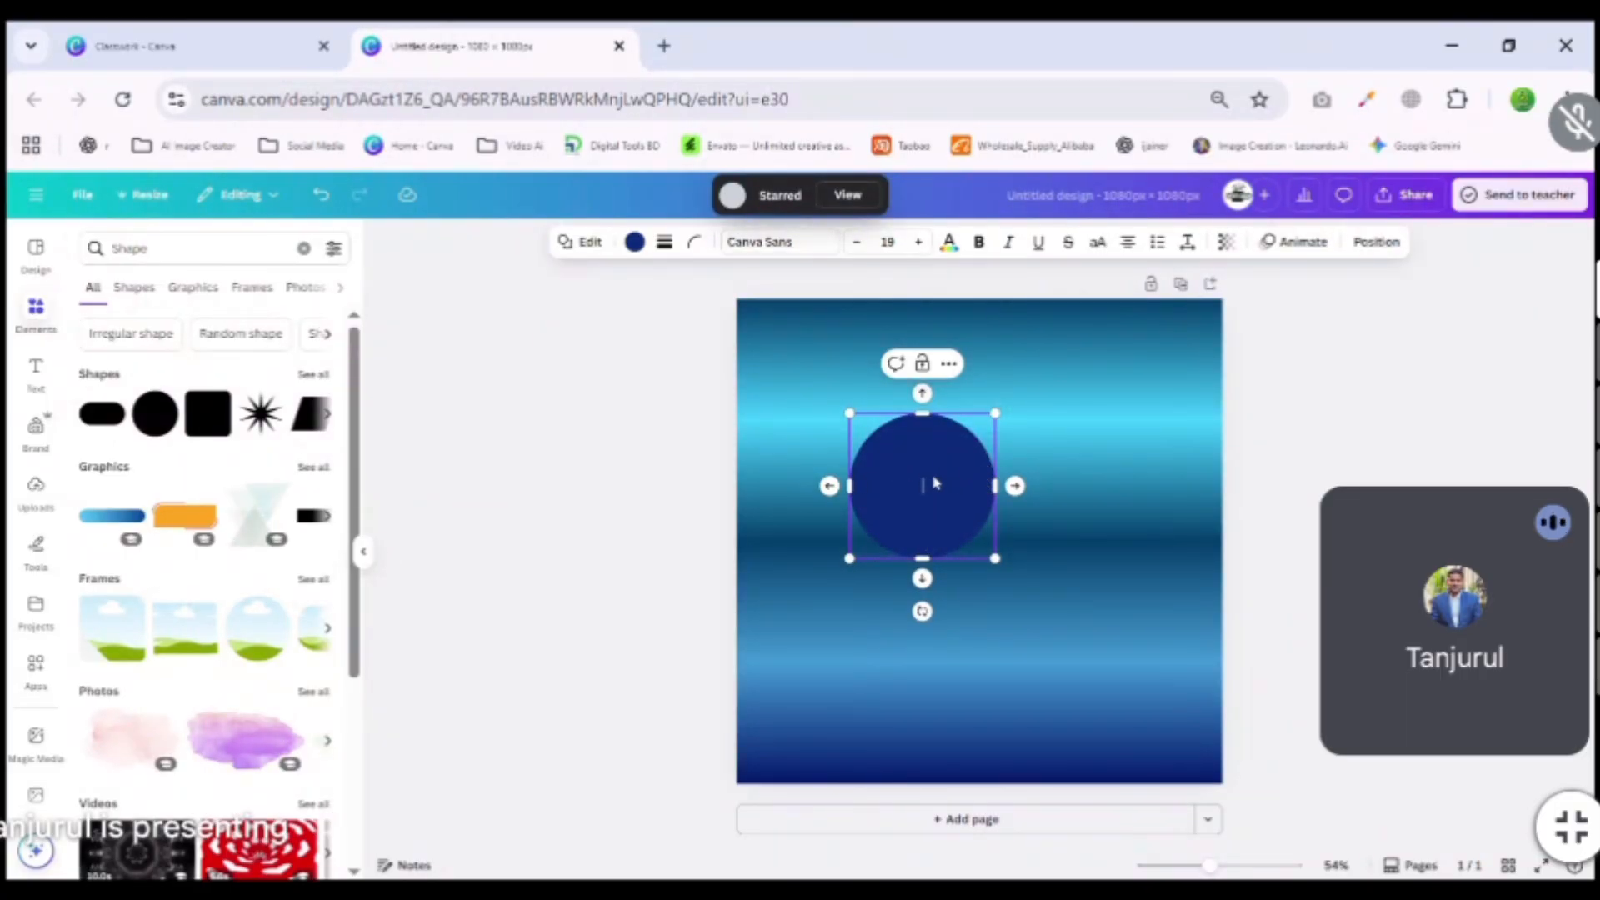
left_click(1068, 503)
left_click(889, 522)
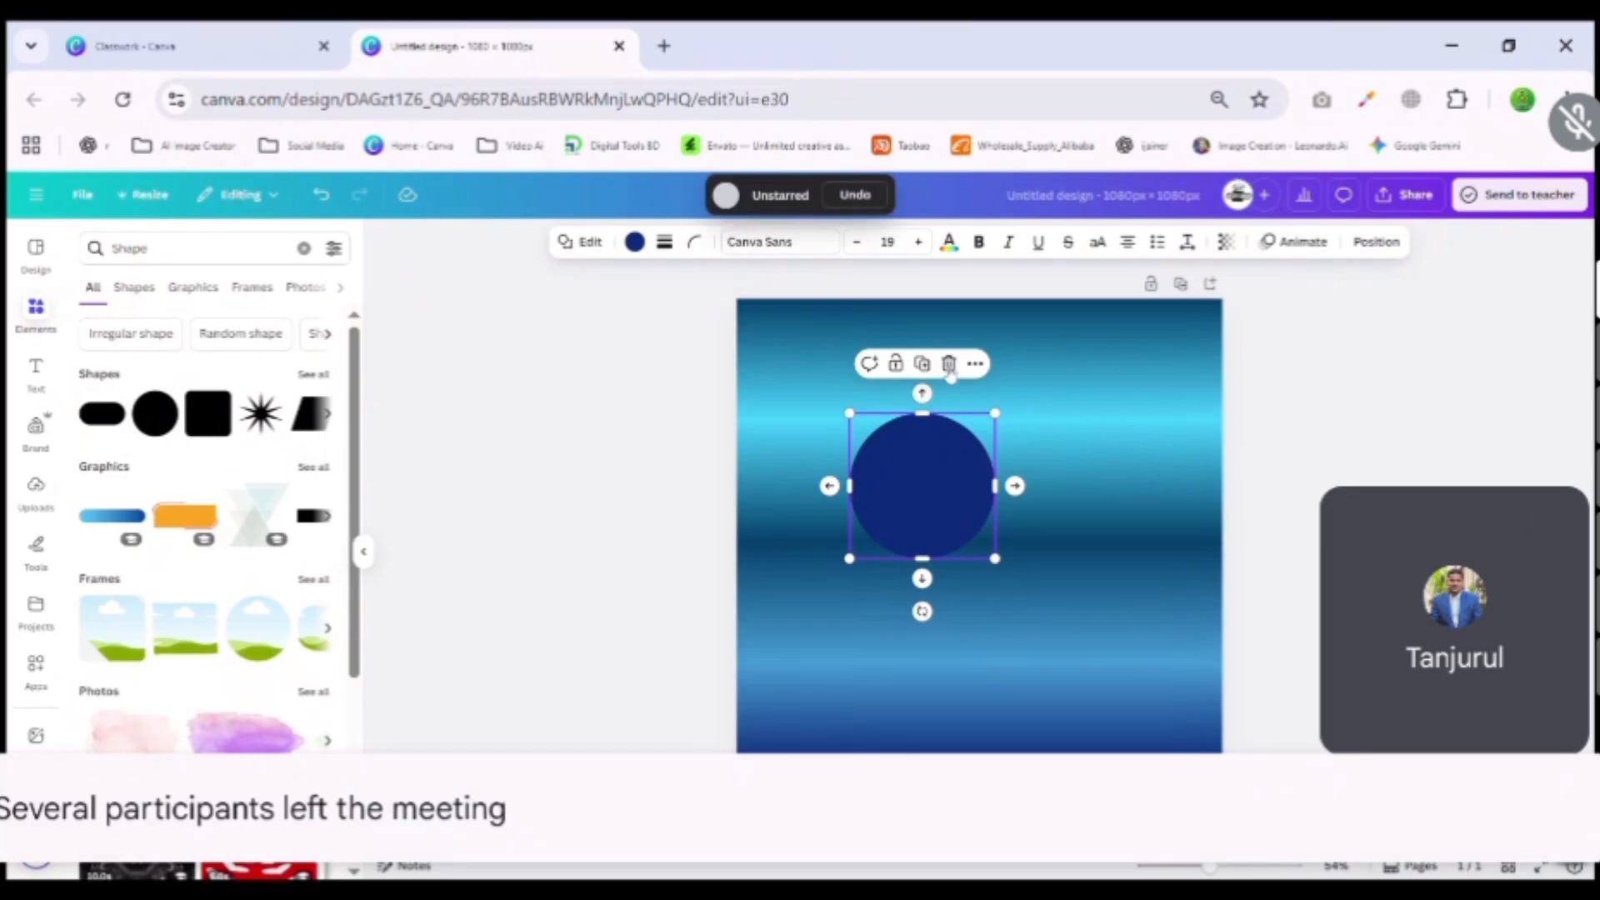
left_click(949, 365)
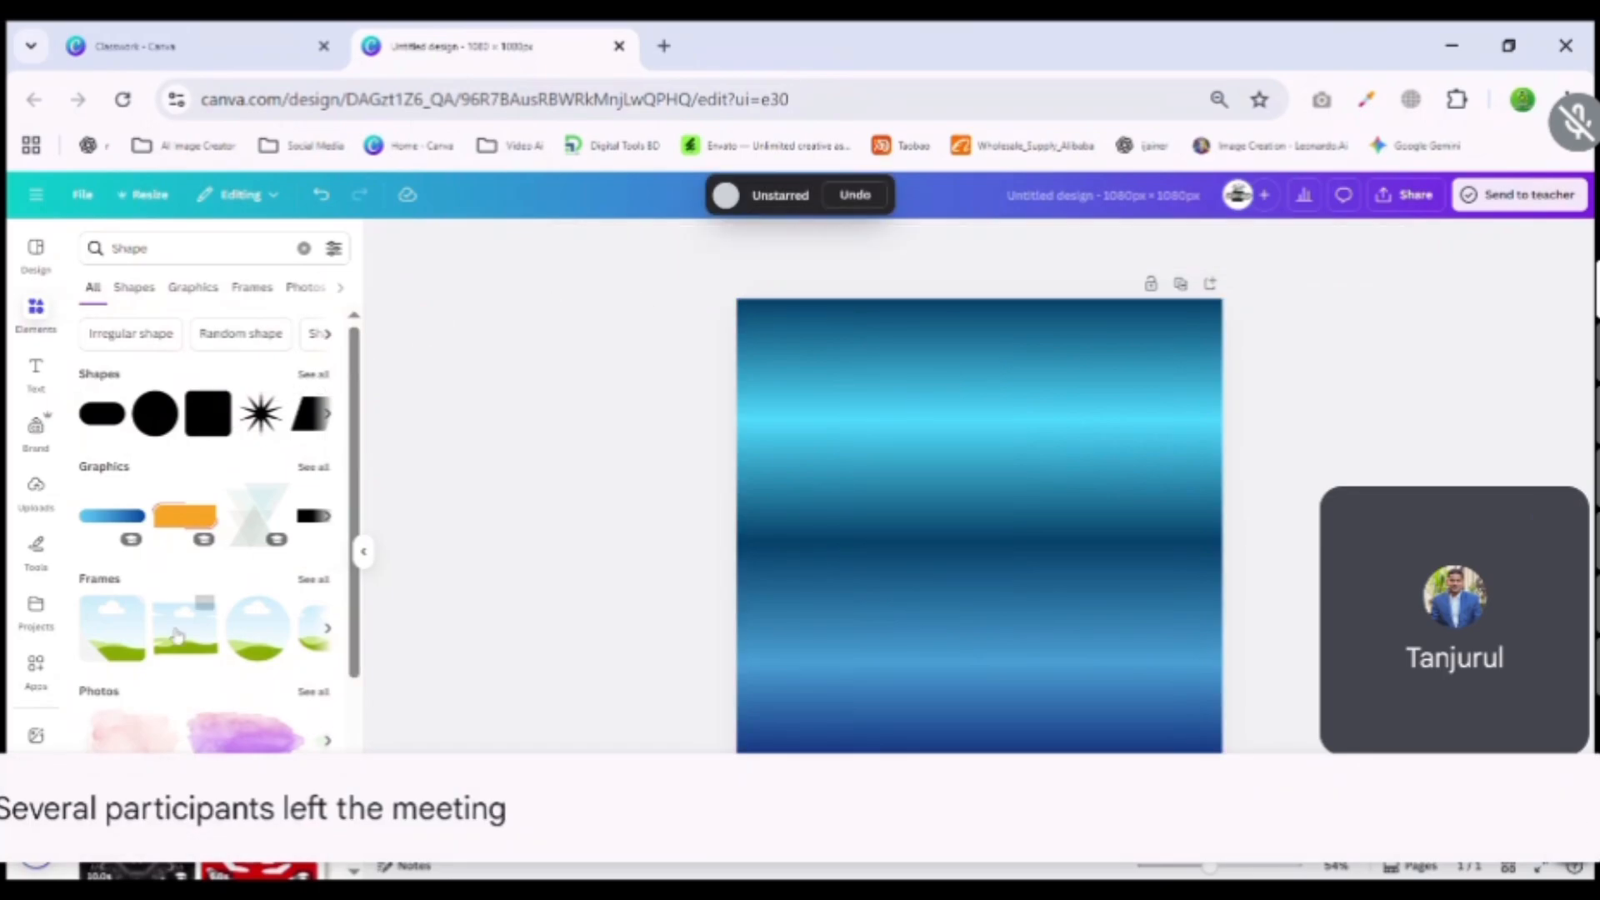
Show all frames for the Shape search and add the square frame with notched edges to the page.
scroll(176, 635, "down", 3)
scroll(172, 633, "up", 2)
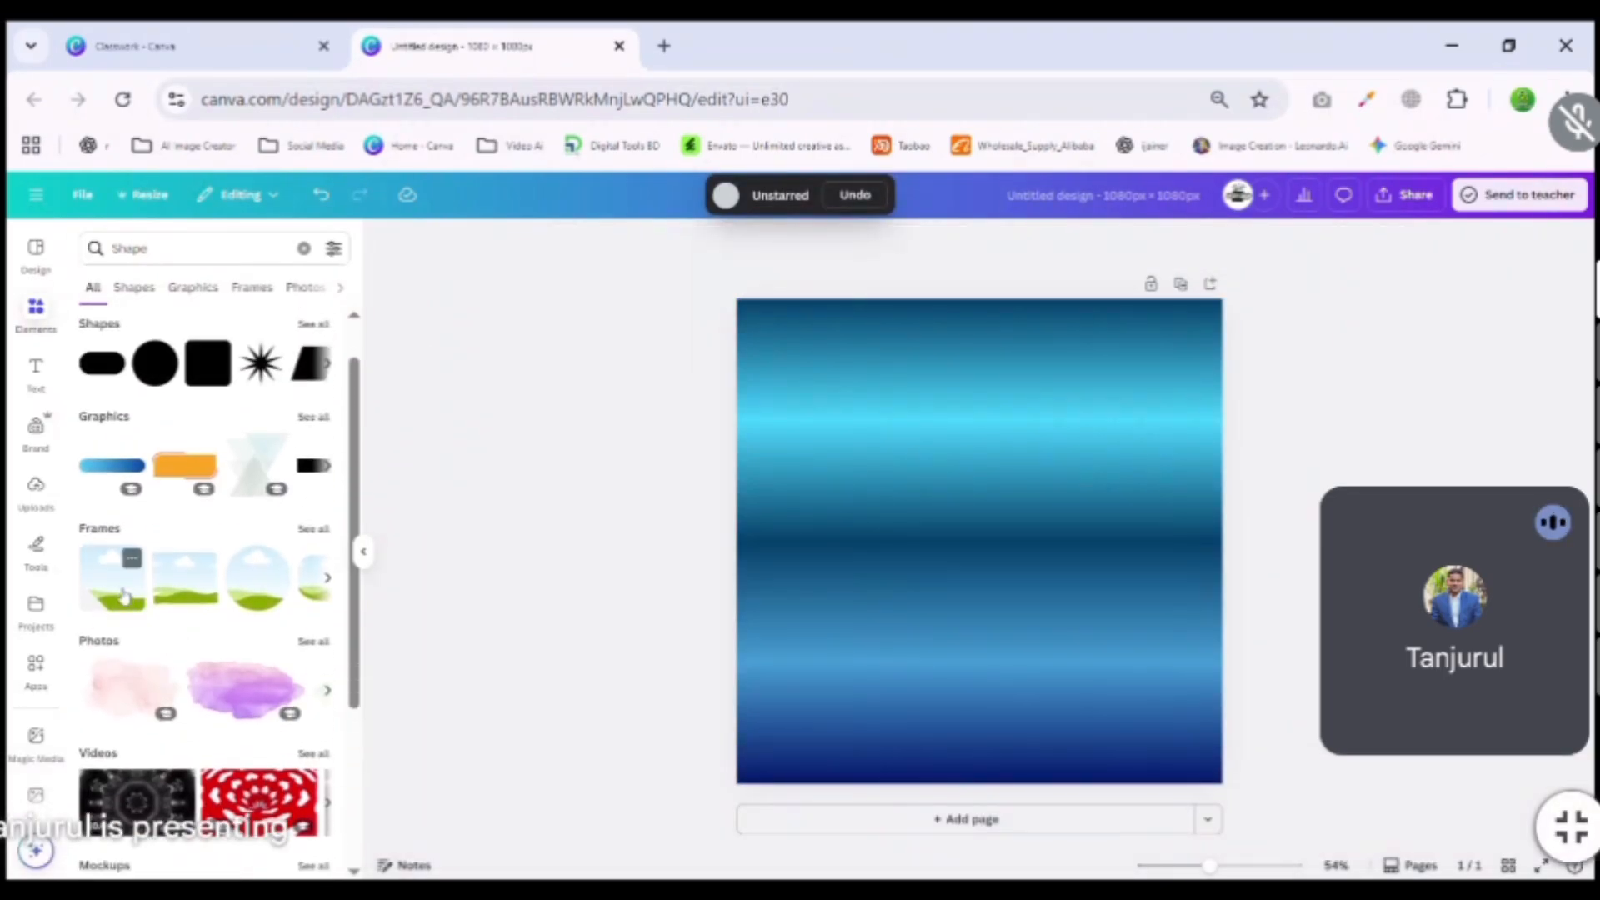
scroll(241, 616, "down", 3)
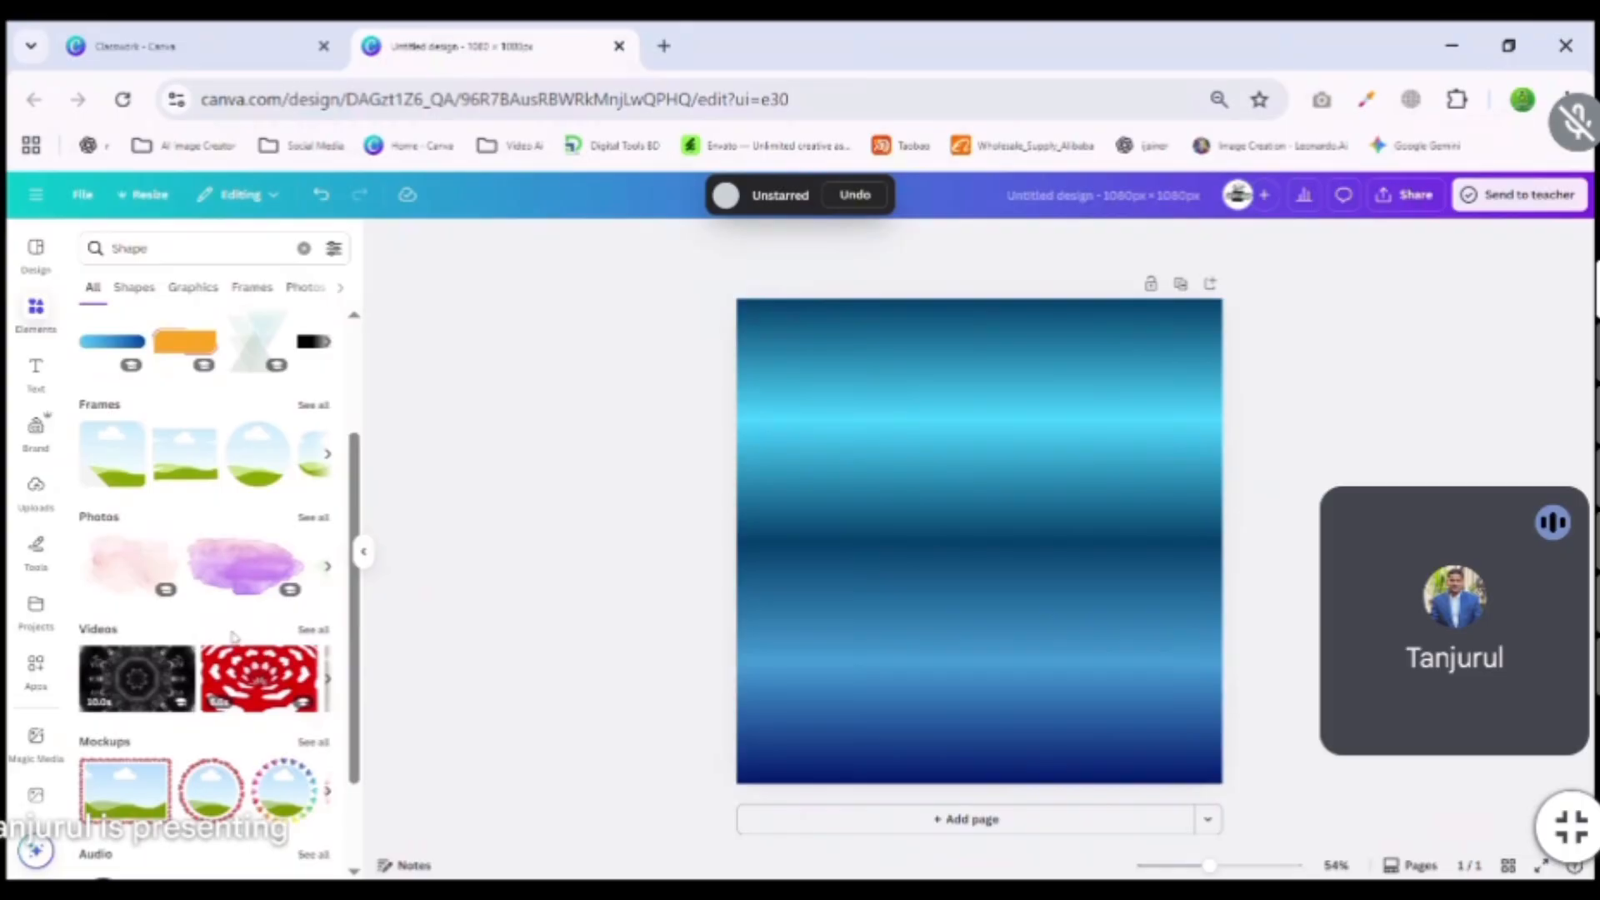
left_click(328, 458)
left_click(328, 408)
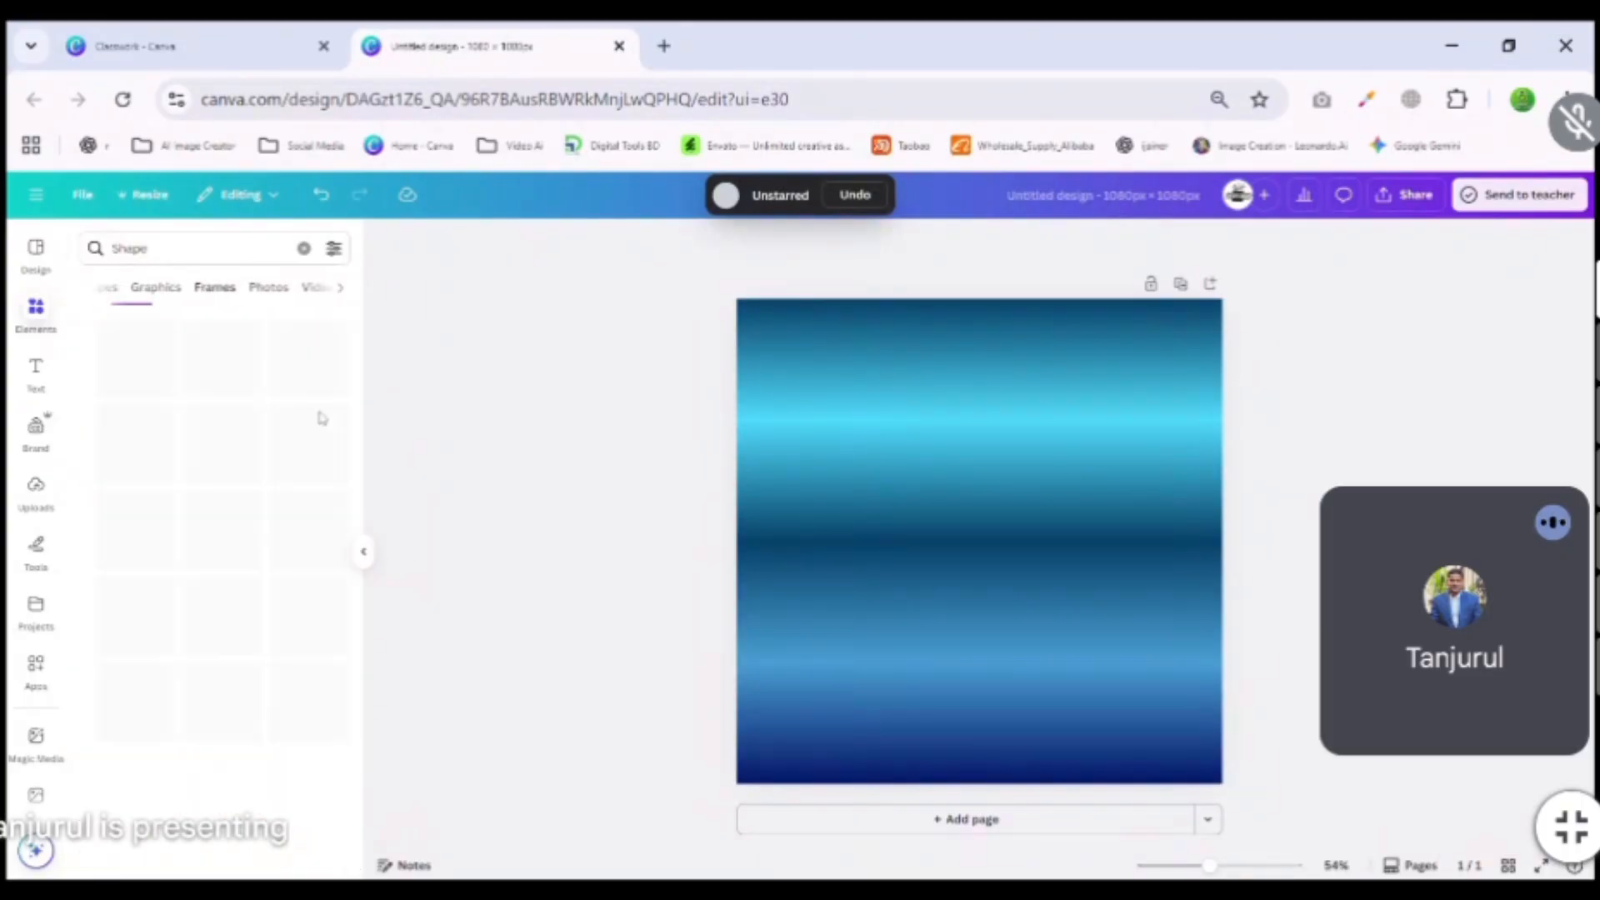
scroll(228, 467, "down", 4)
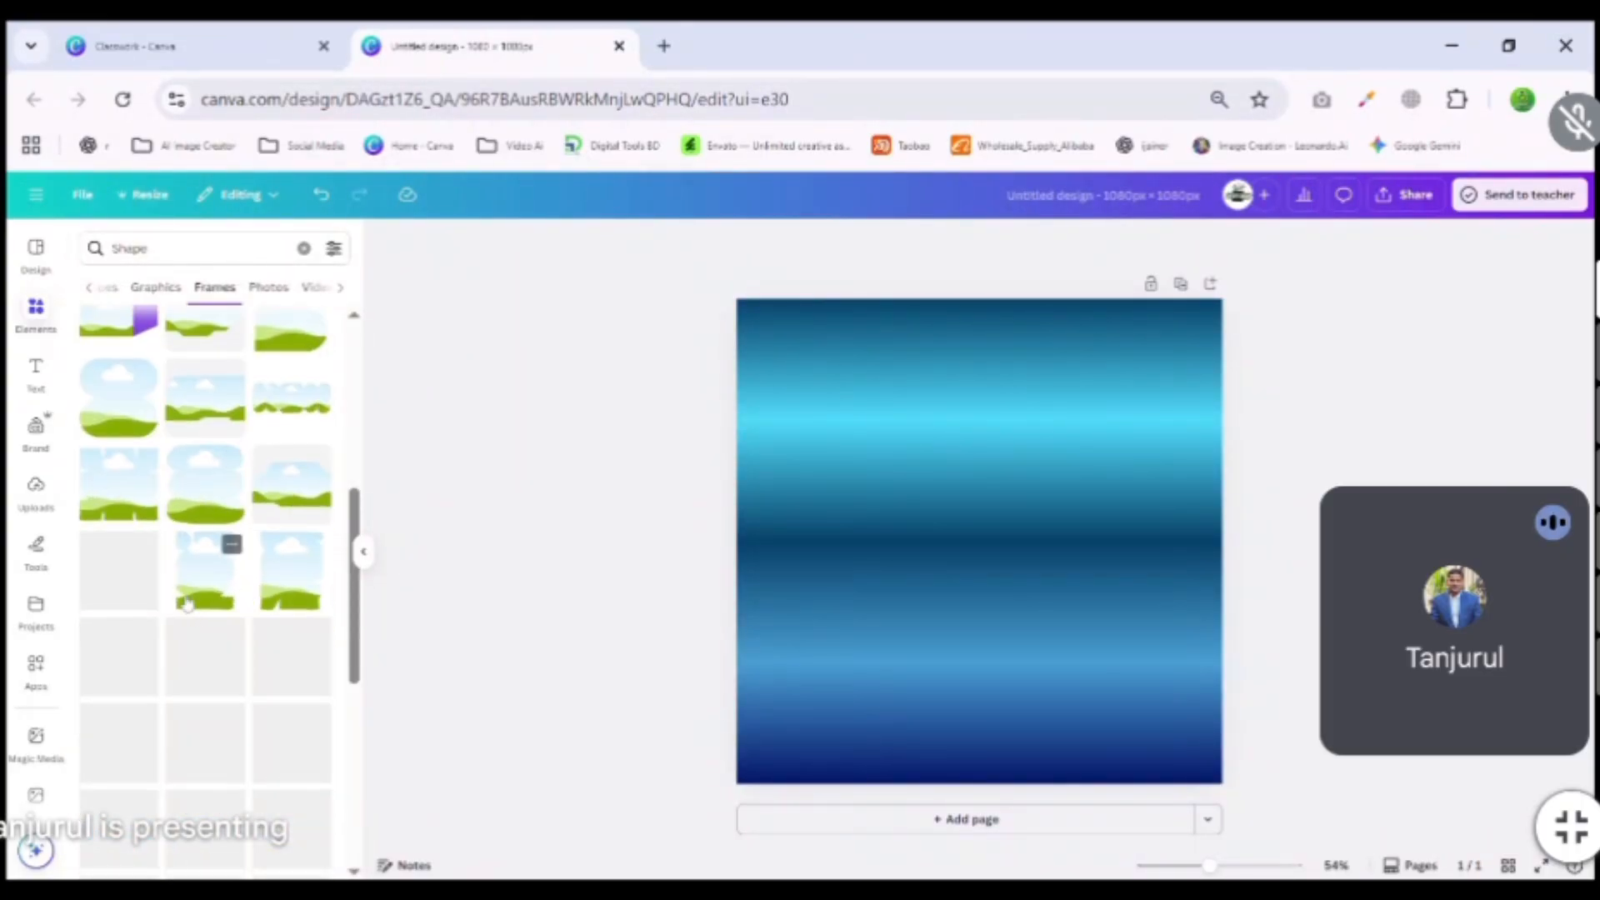
left_click(133, 493)
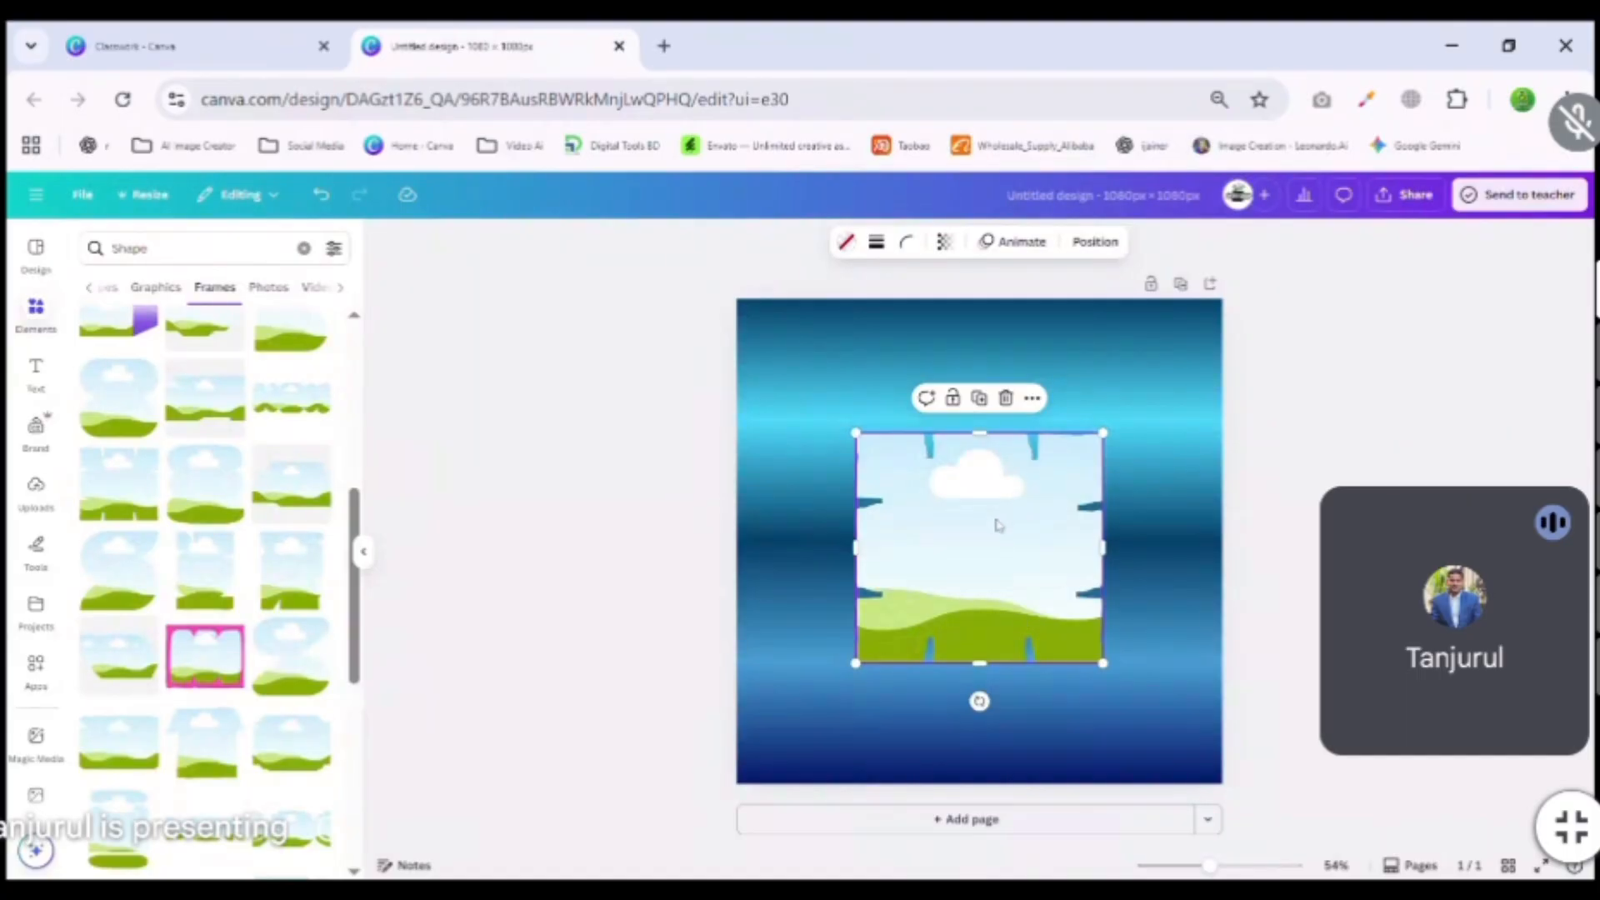
Try different fill colours on the notched frame: solid violet, solid orange, and two default gradients.
left_click(847, 246)
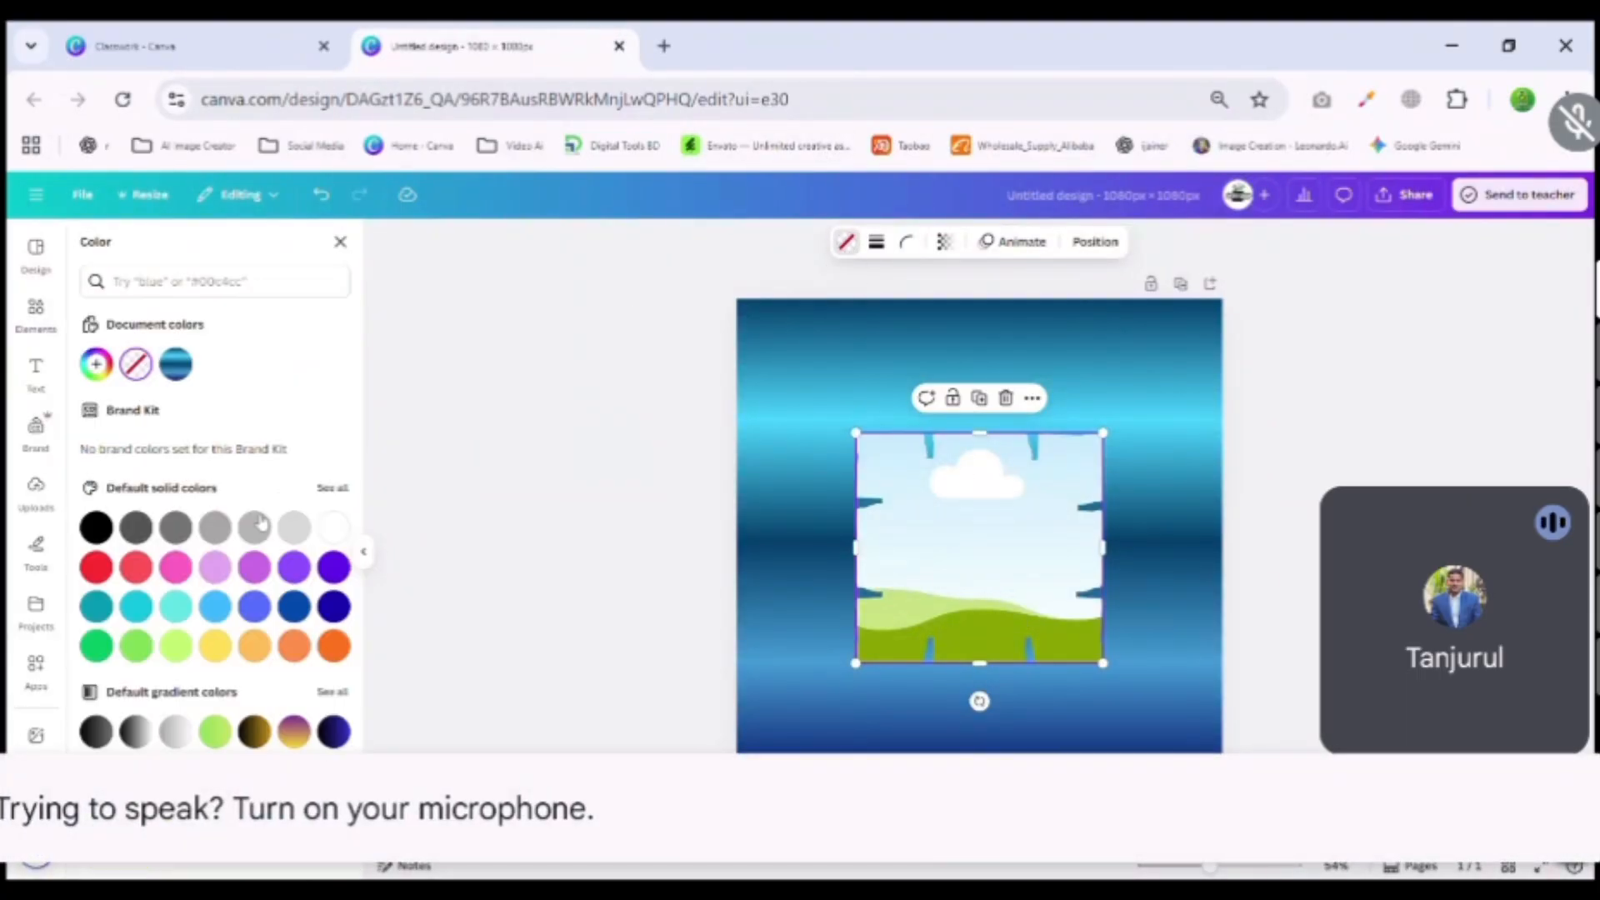
left_click(333, 570)
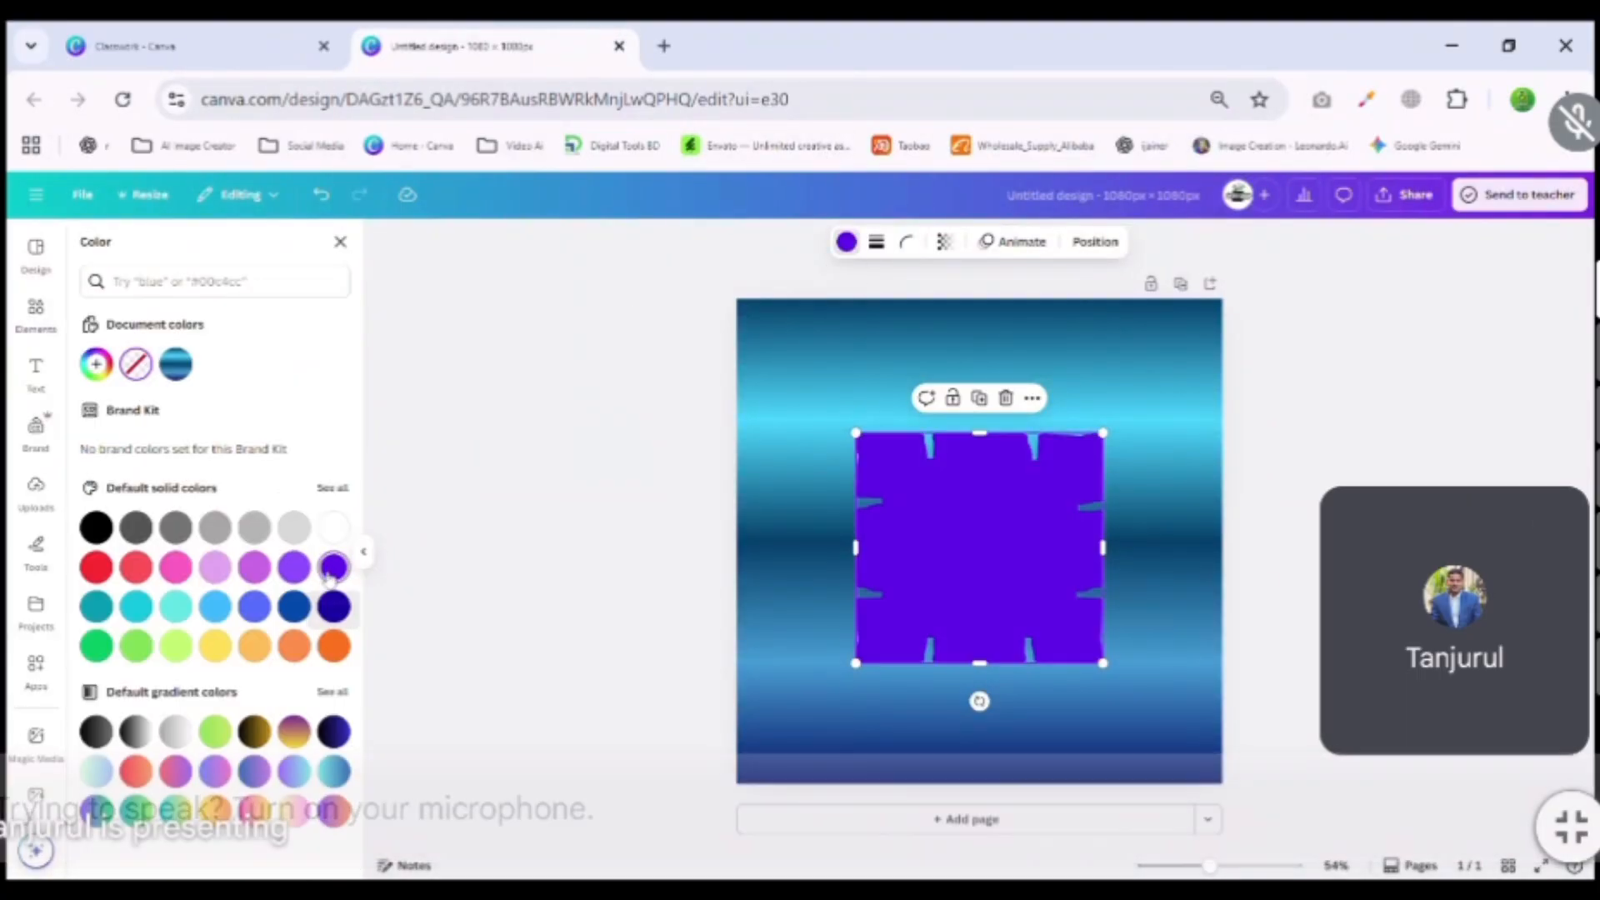
left_click(333, 646)
left_click(333, 770)
left_click(294, 772)
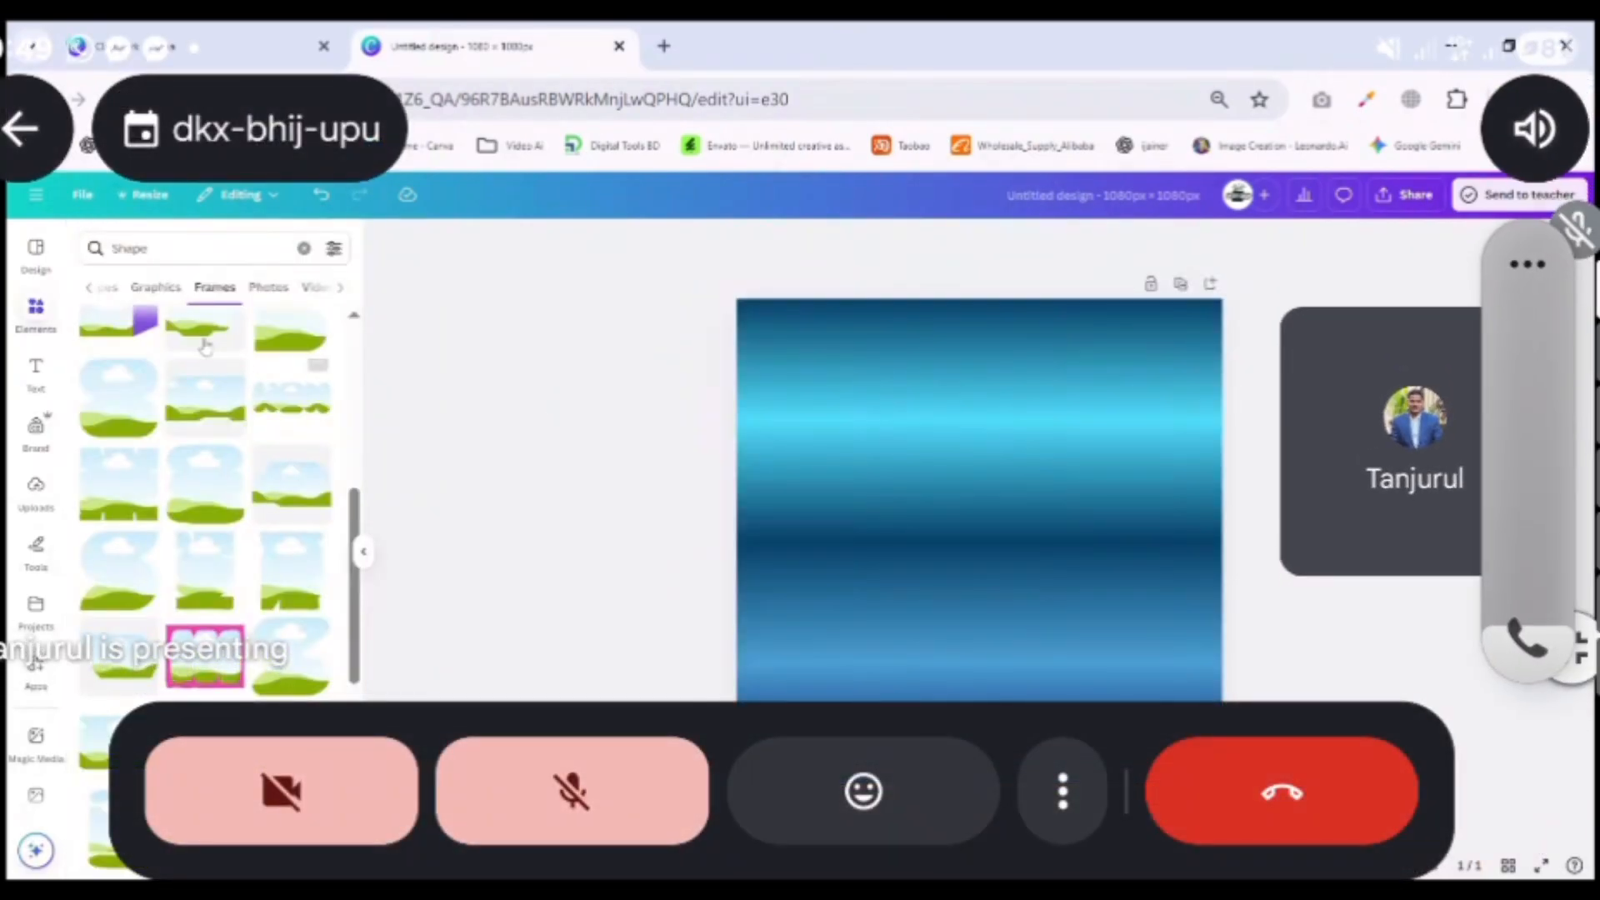
Show the graphics results for the Shape search, try the blue gradient pill lower on the page, and delete it.
left_click(110, 290)
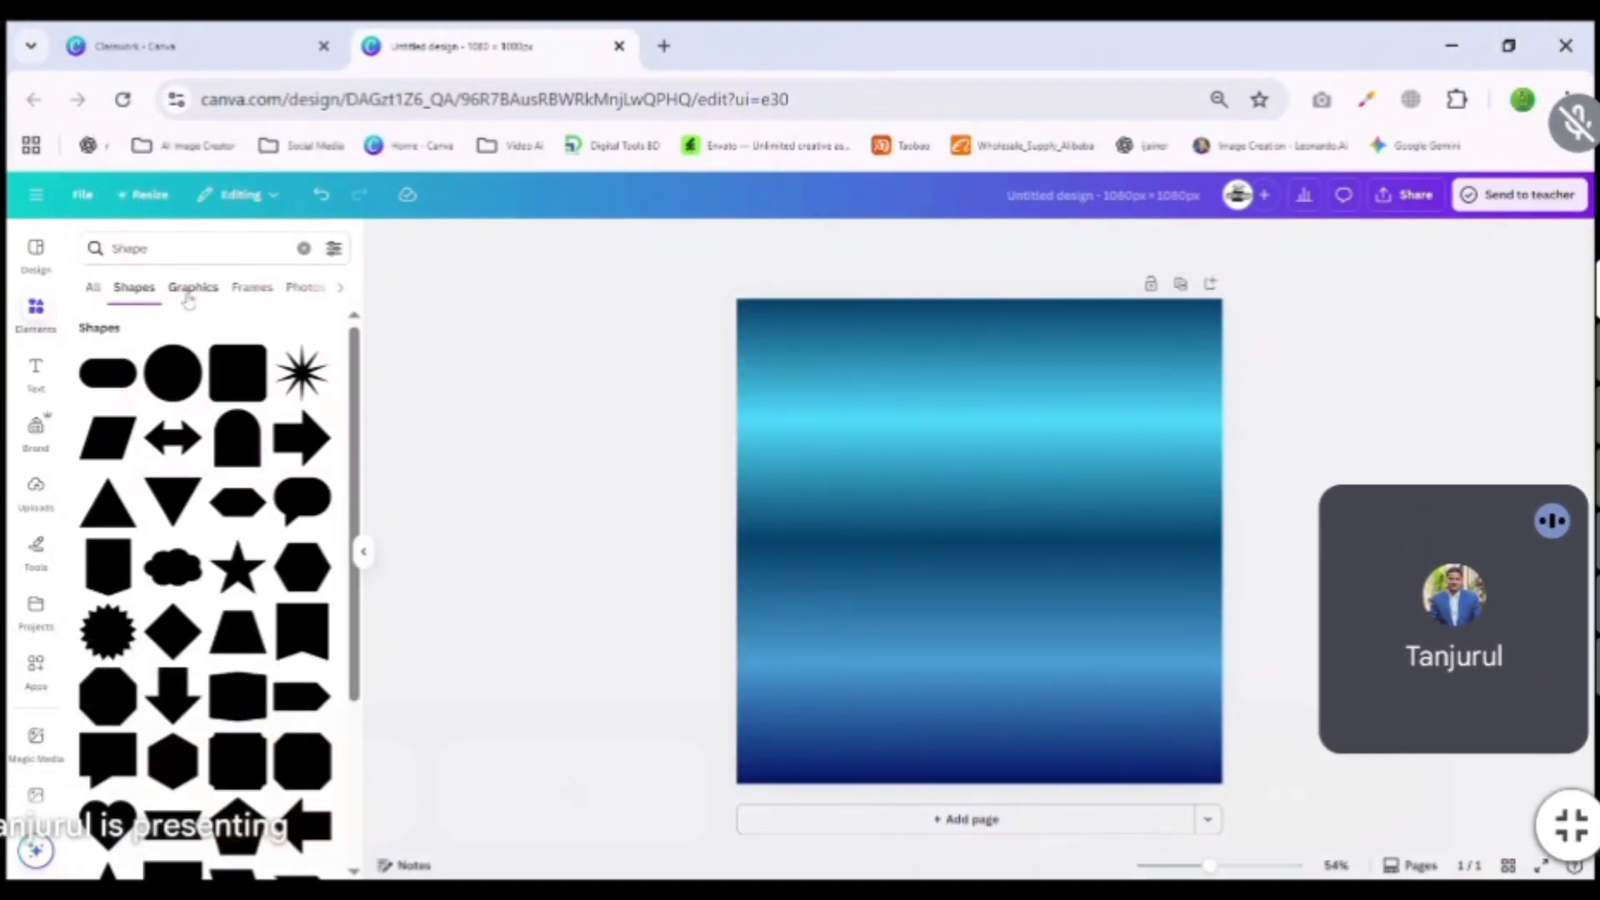
left_click(190, 290)
scroll(250, 516, "down", 3)
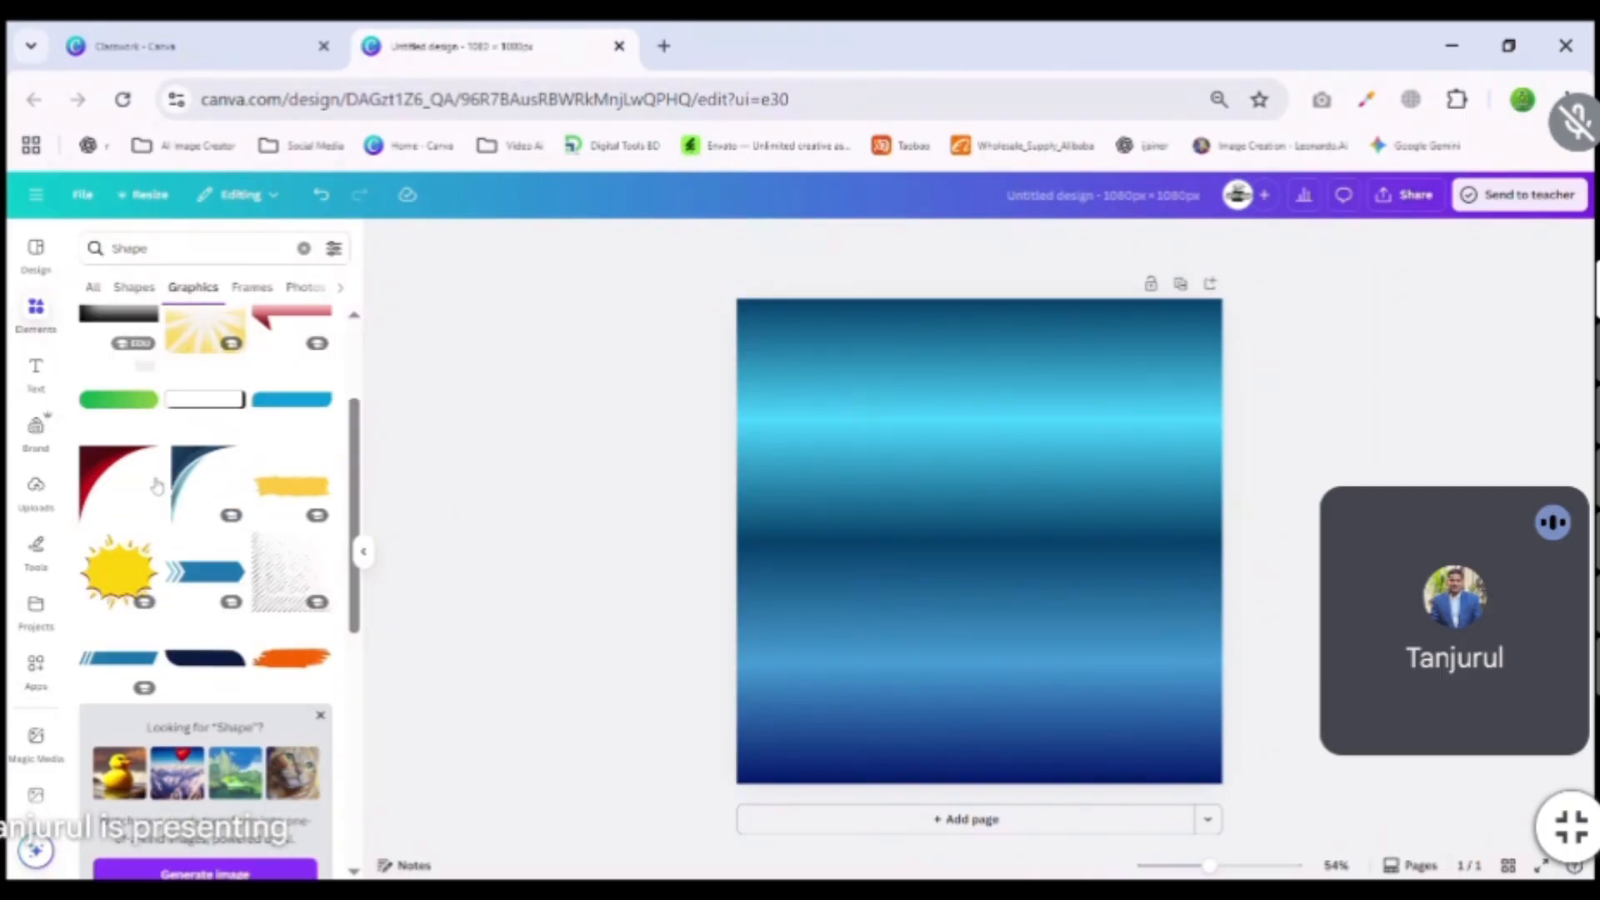
scroll(289, 534, "up", 3)
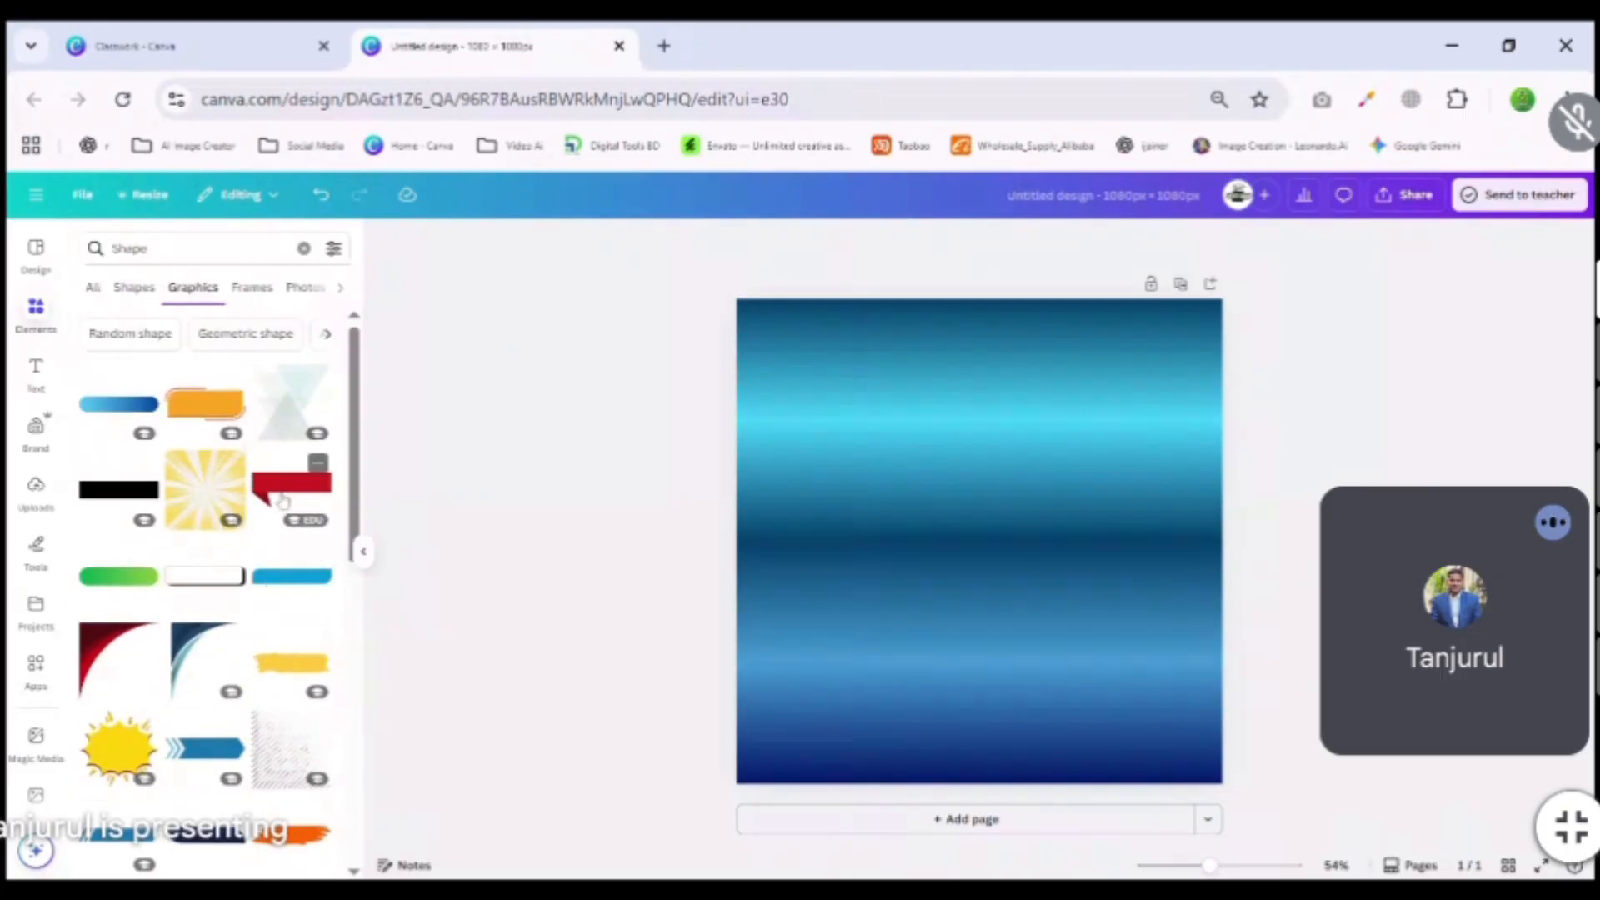
left_click(119, 405)
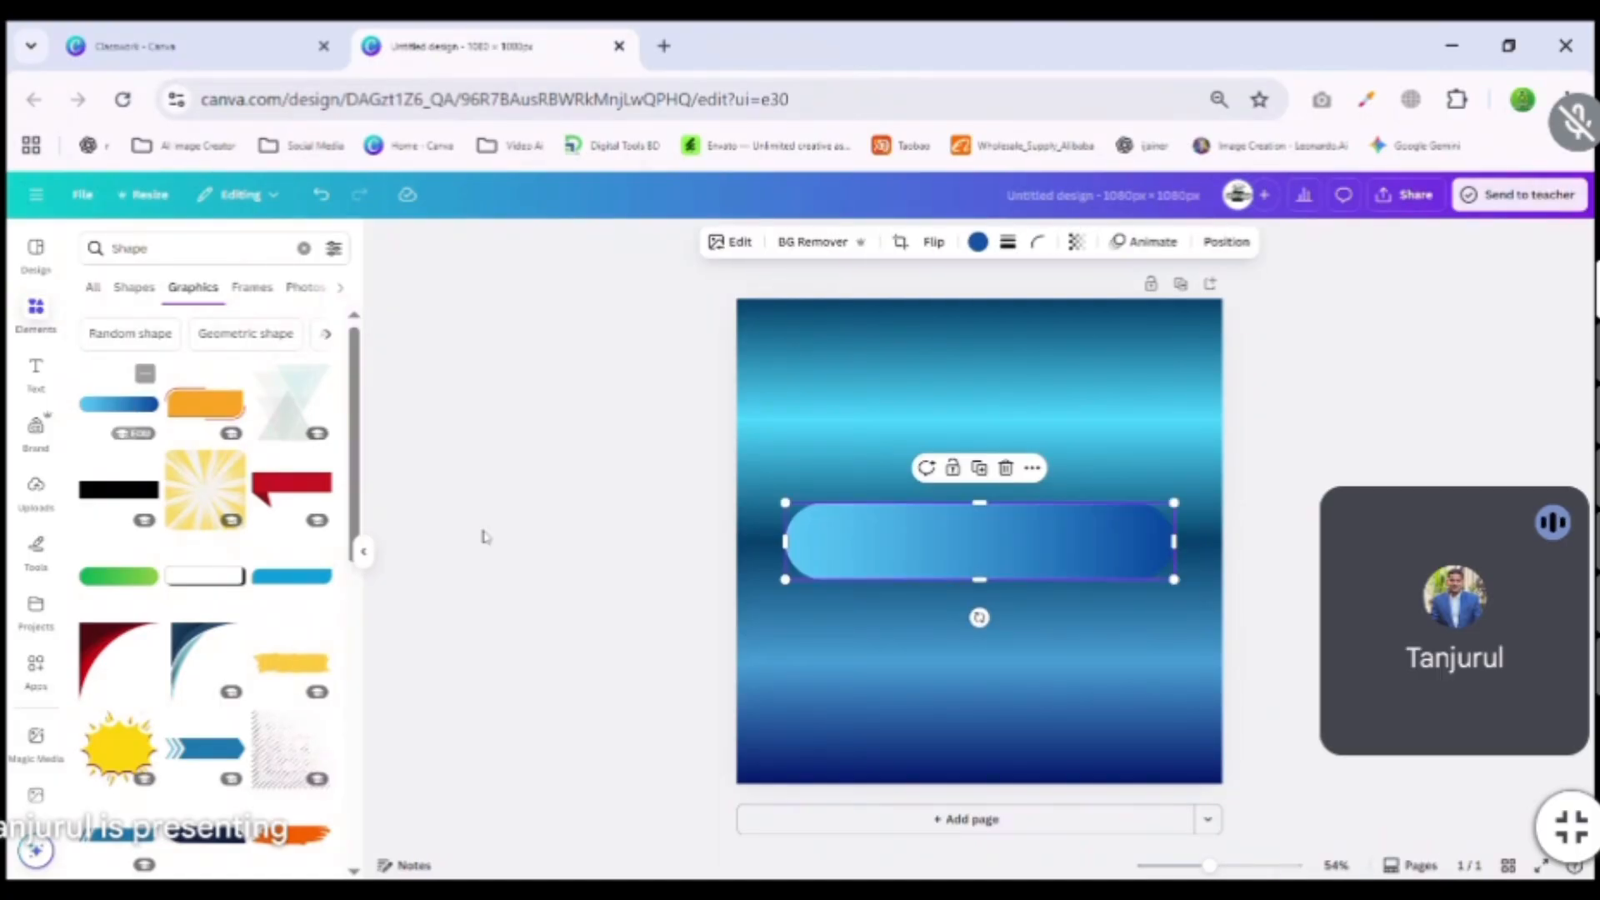
left_click_drag(912, 550, 872, 596)
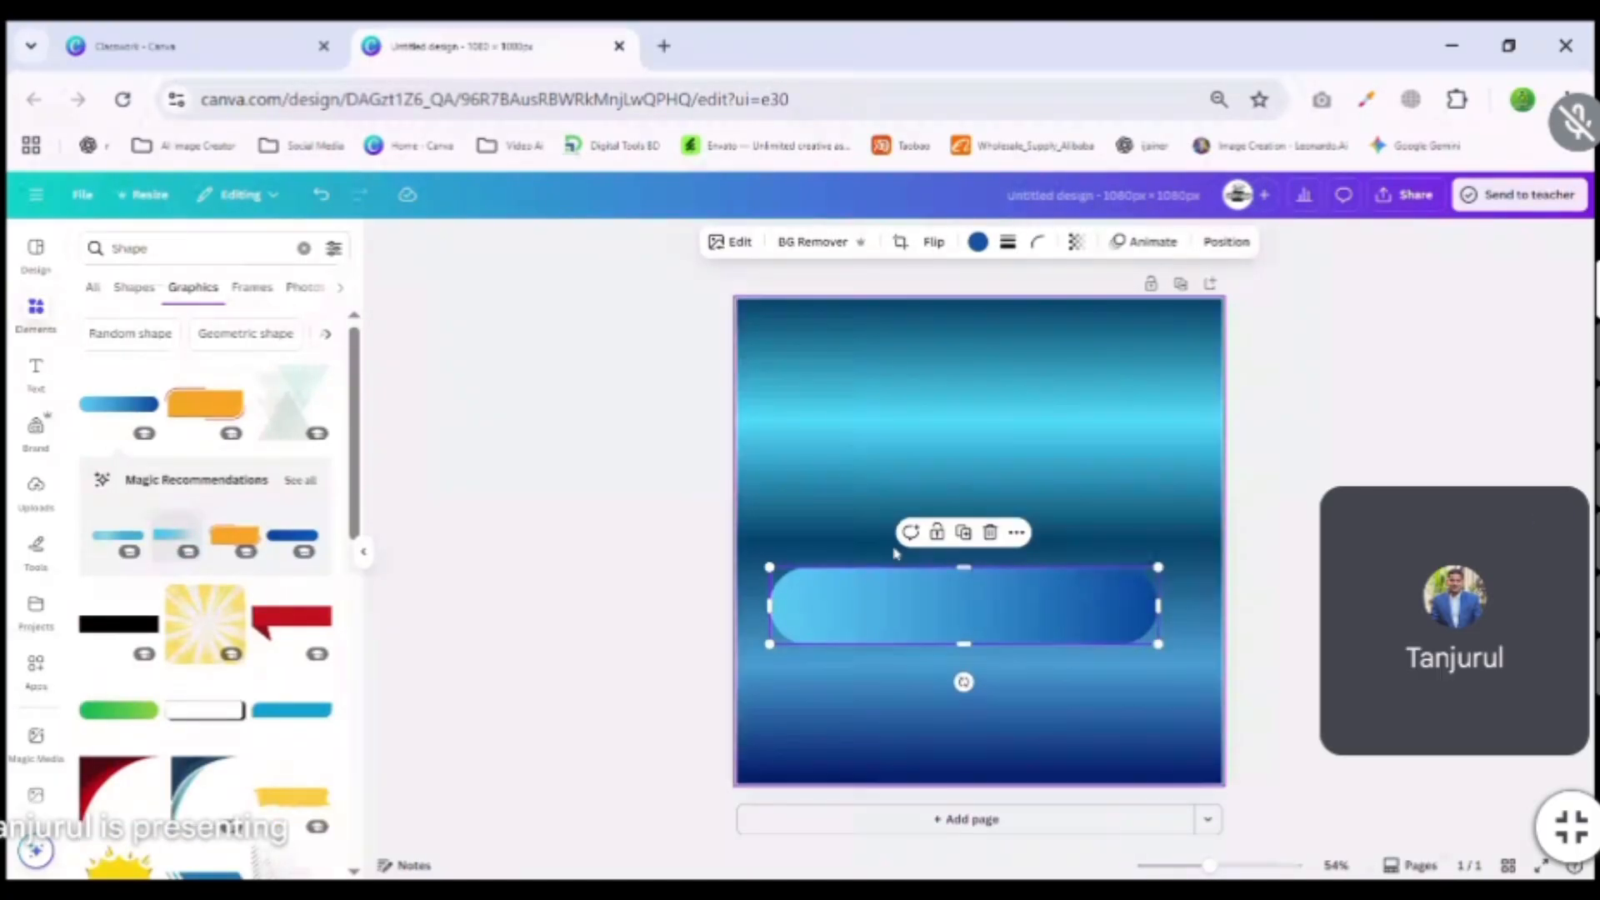
left_click(990, 534)
Add the green gradient pill graphic to the page, shift it slightly down, and delete it.
scroll(192, 549, "down", 10)
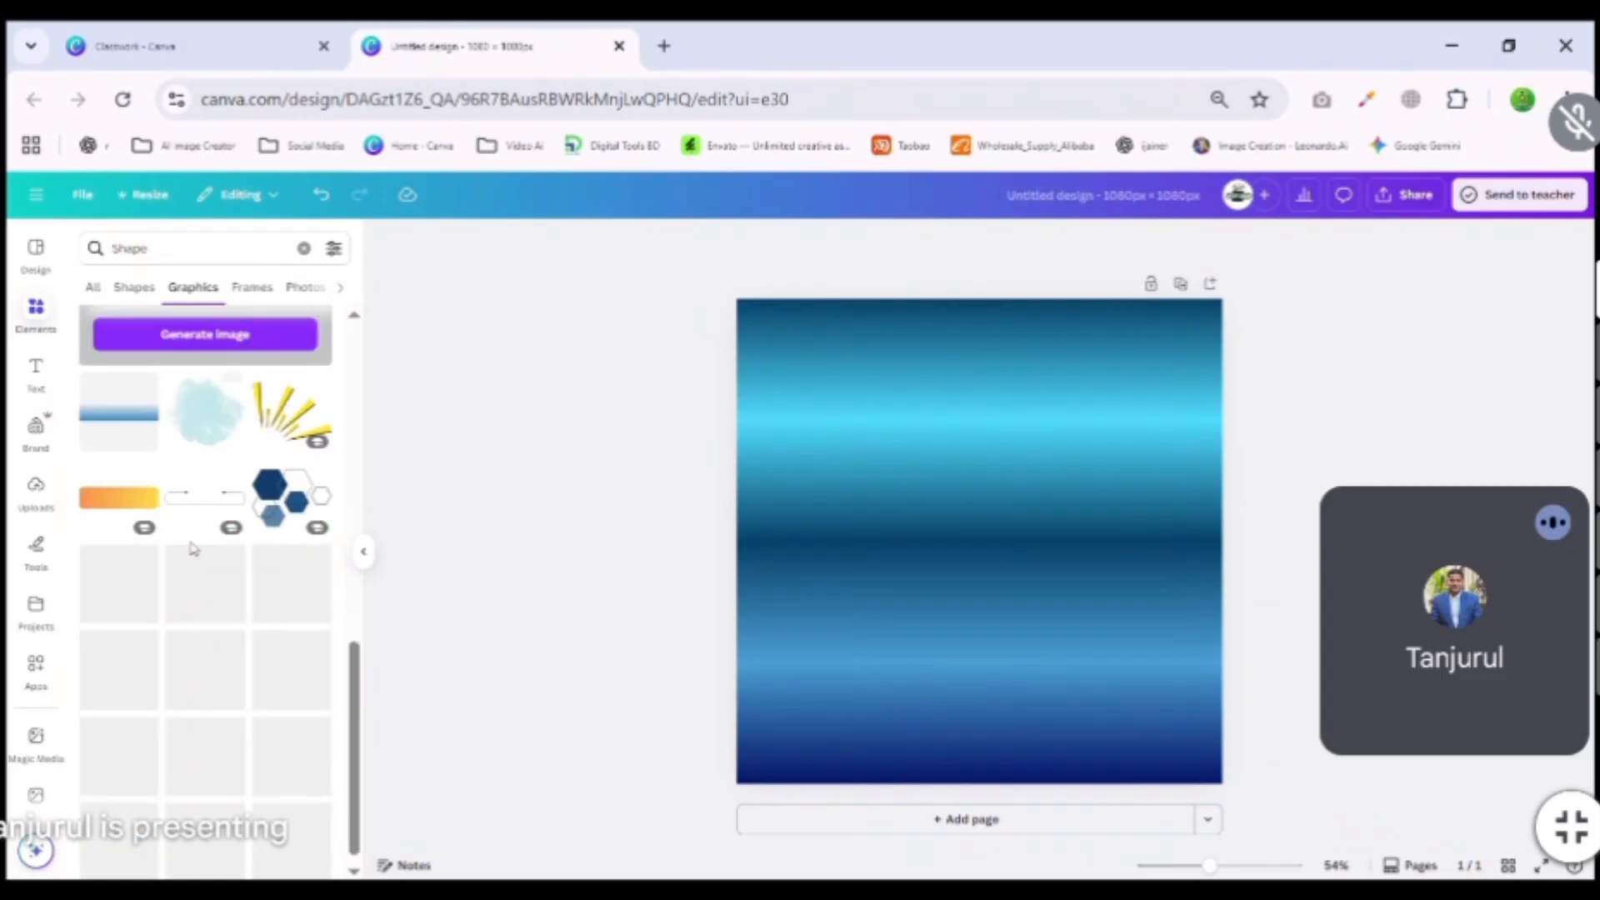
scroll(192, 548, "up", 3)
scroll(171, 479, "down", 12)
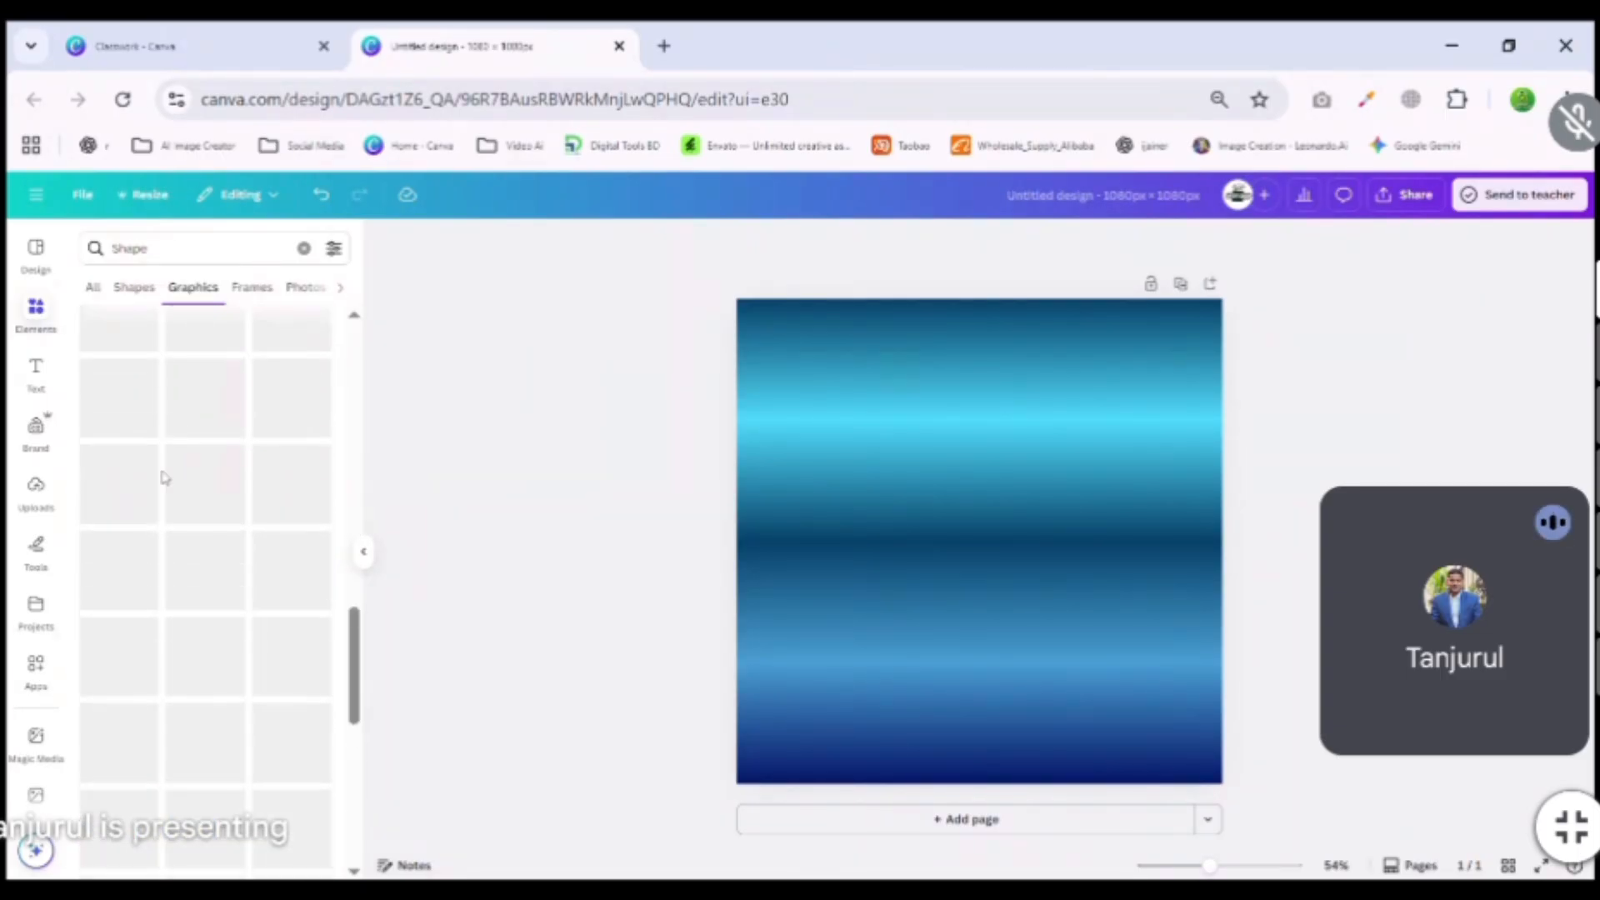
scroll(164, 477, "up", 10)
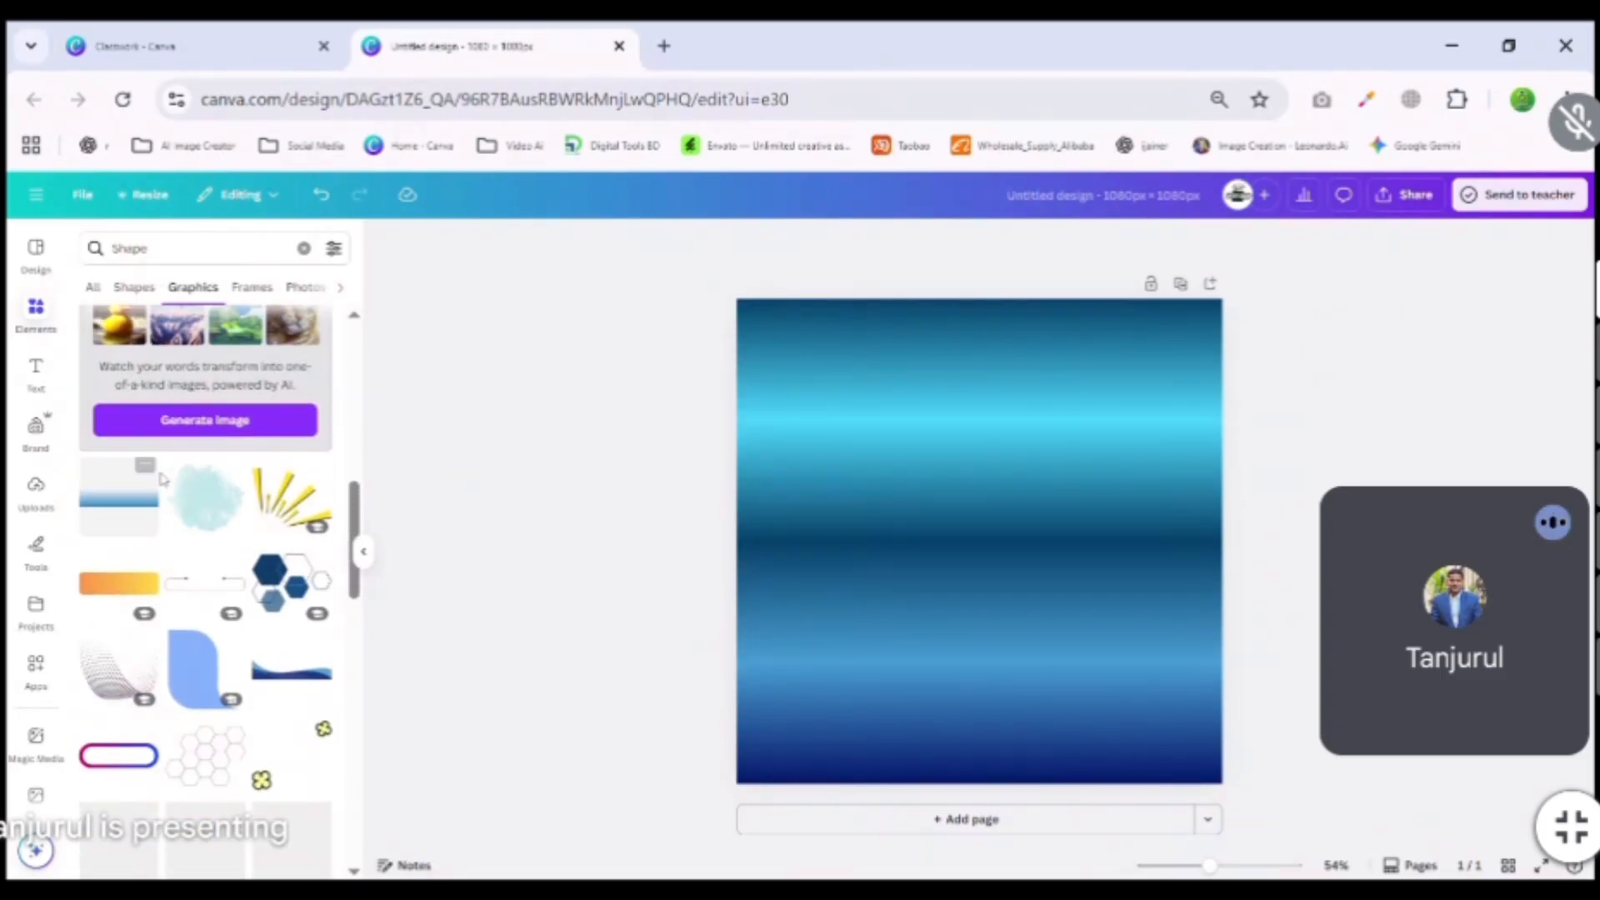
scroll(163, 479, "up", 2)
left_click(118, 446)
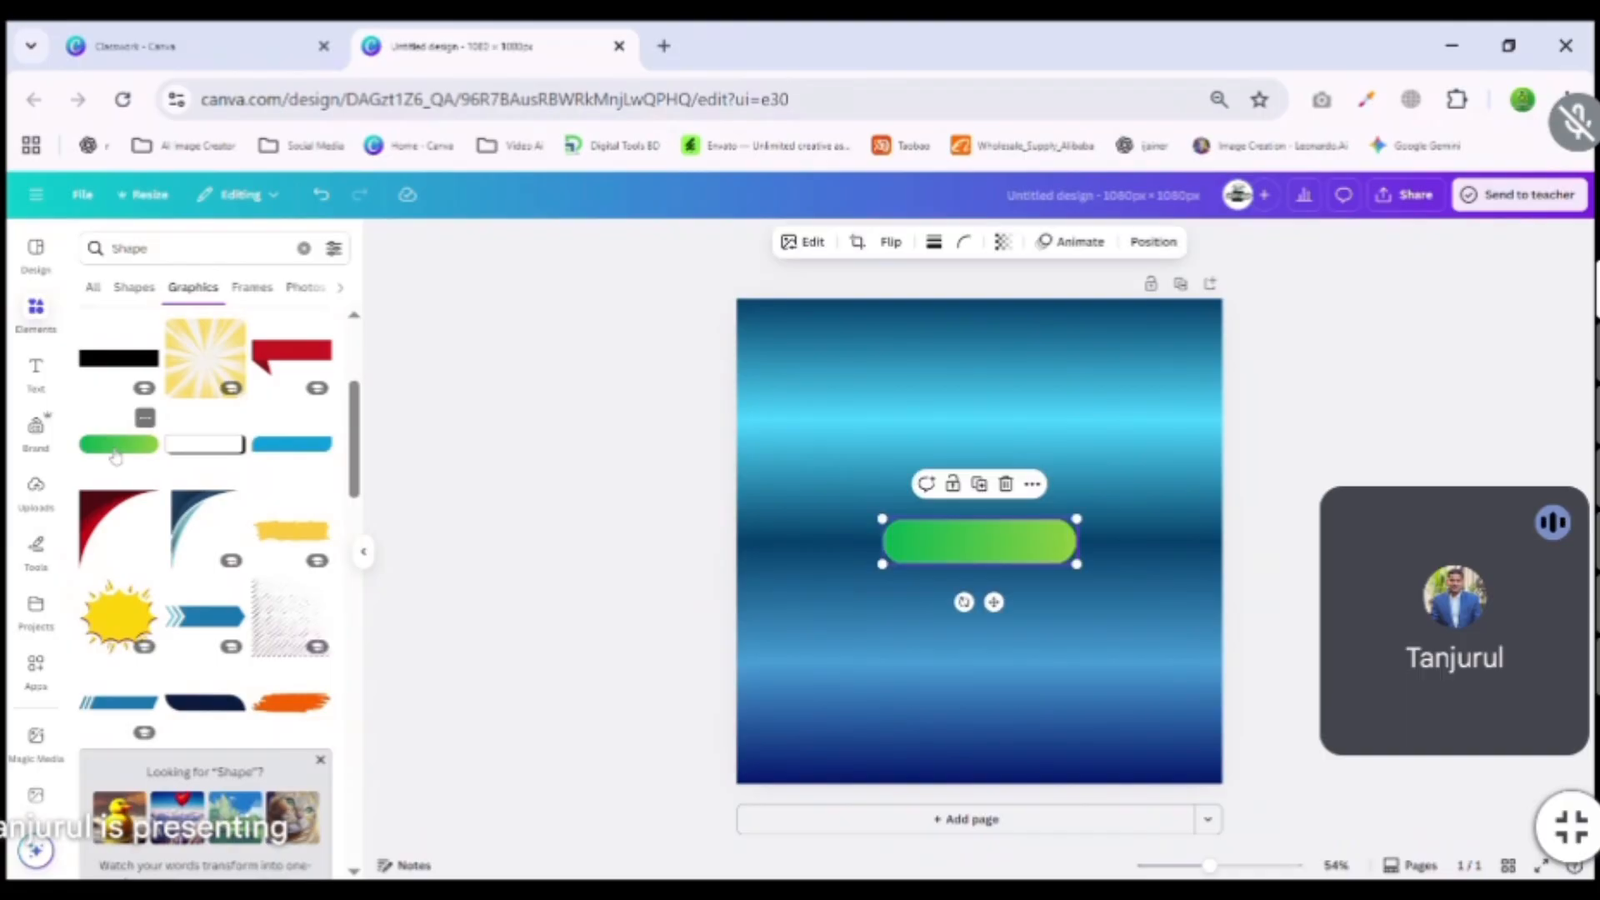
left_click_drag(963, 542, 963, 554)
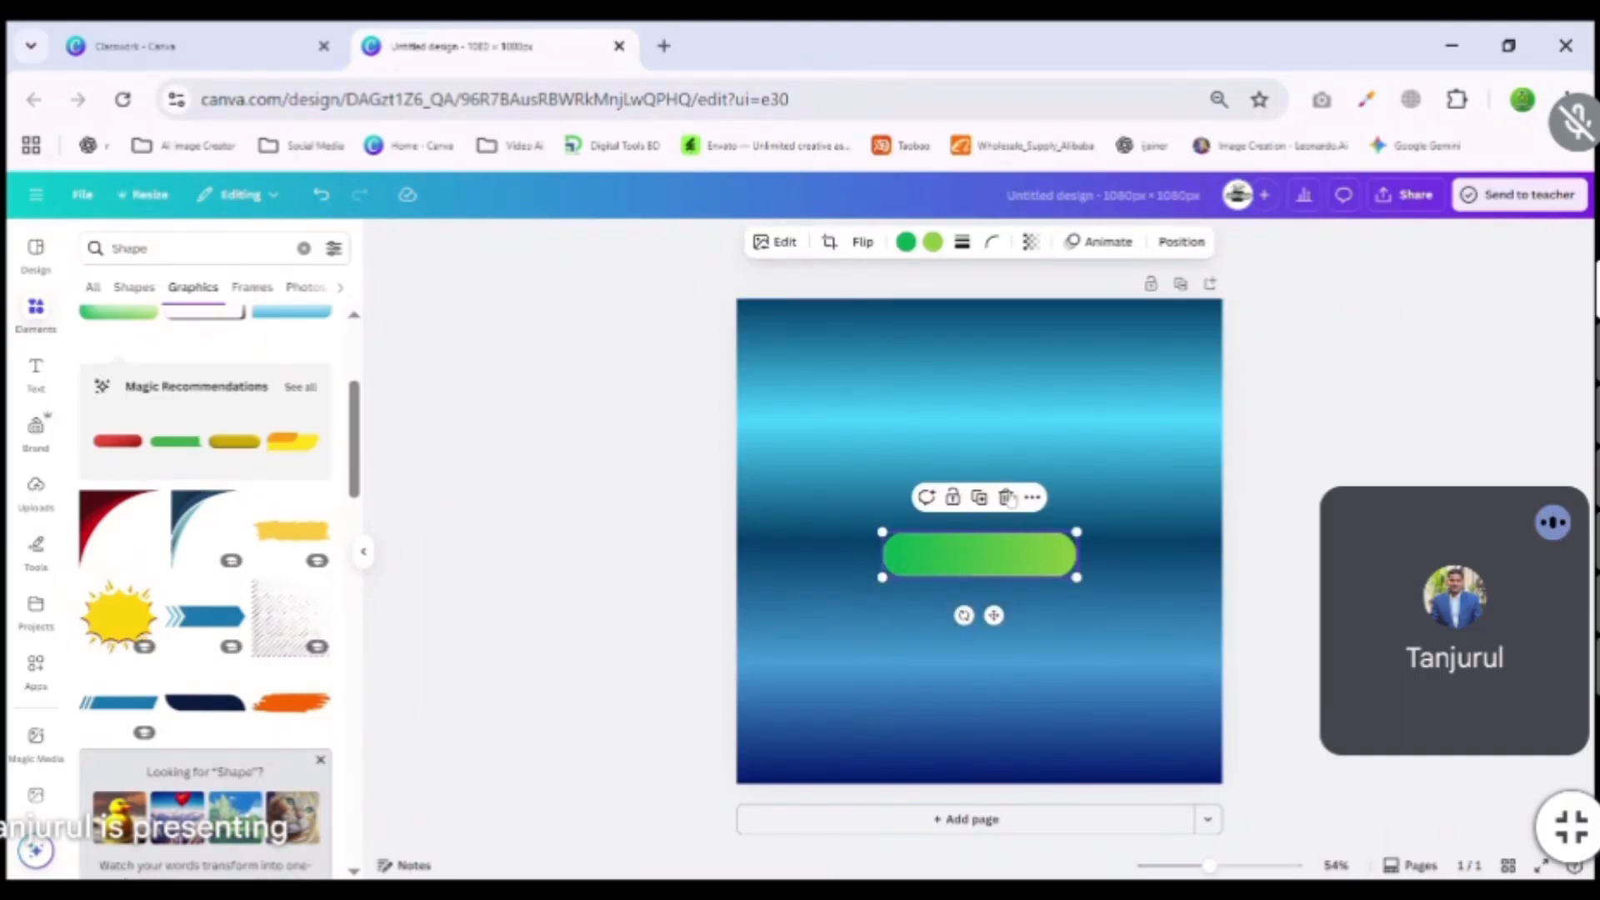
left_click(1006, 497)
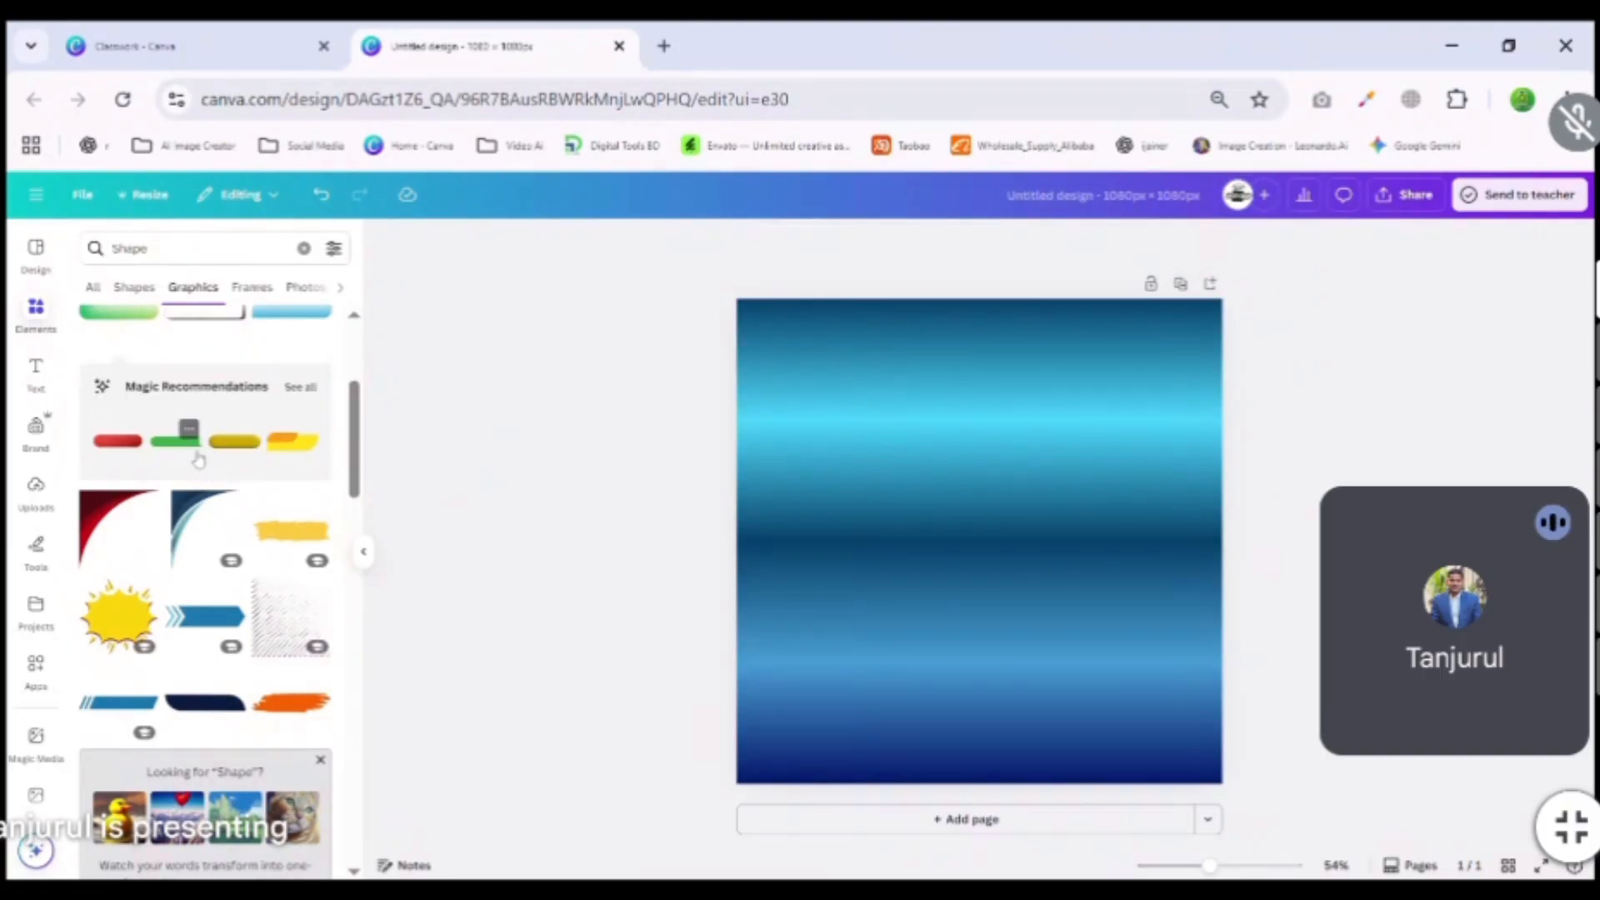
Show the frame results for the Shape search and look through them.
left_click(252, 293)
scroll(209, 583, "down", 5)
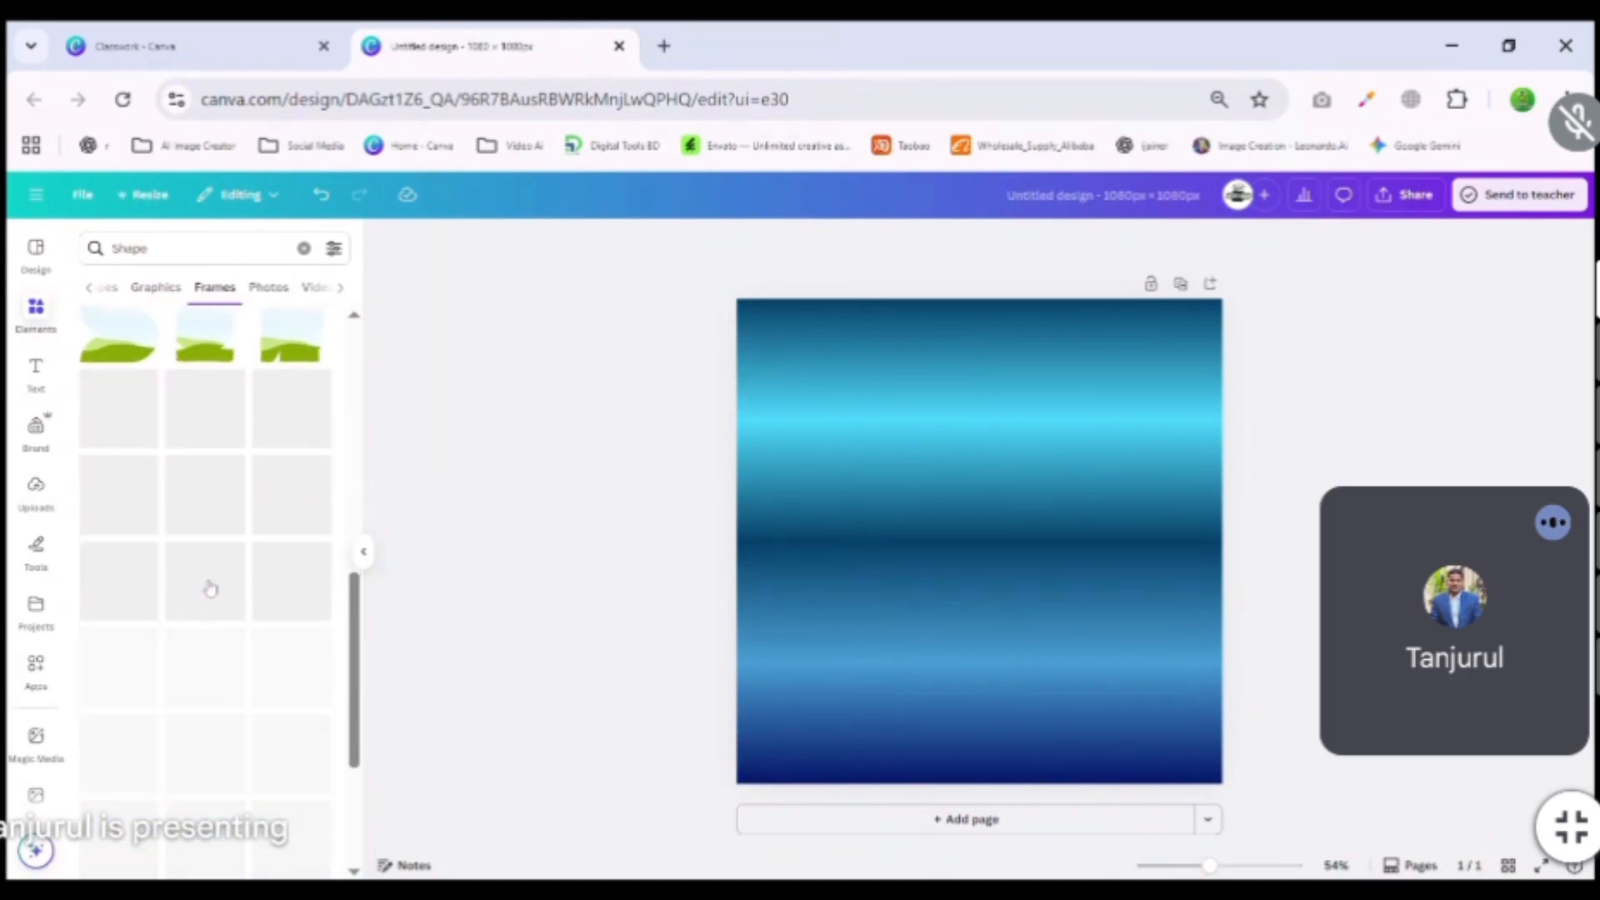
scroll(210, 589, "up", 3)
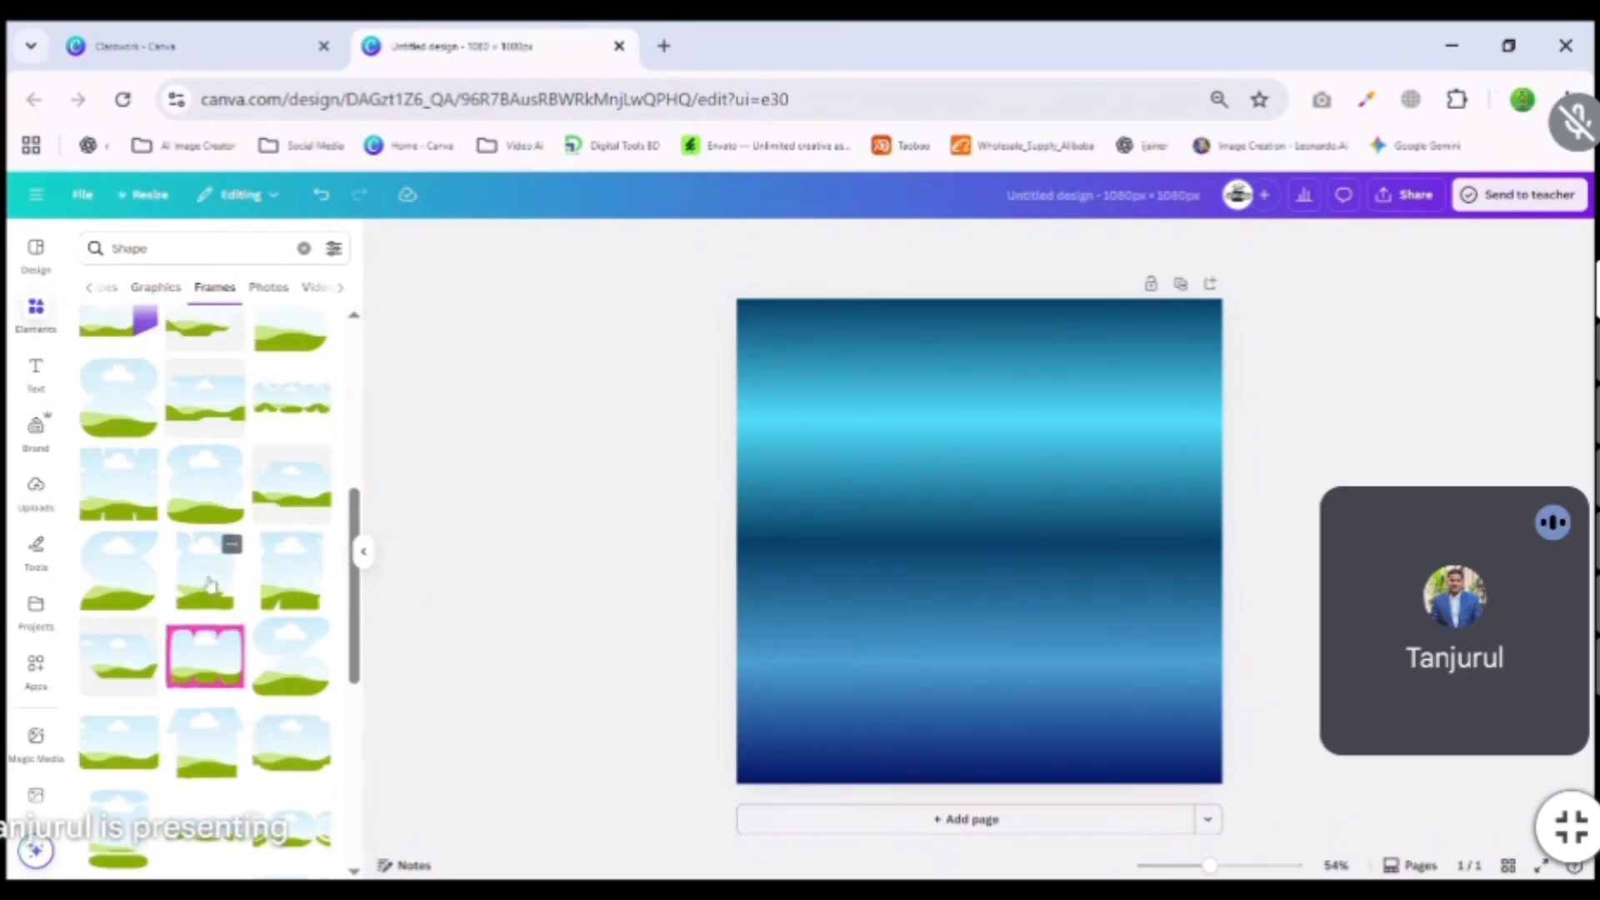
Show the photo results for the Shape search, try the green diagonal-stripes image on the page, and delete it.
left_click(268, 294)
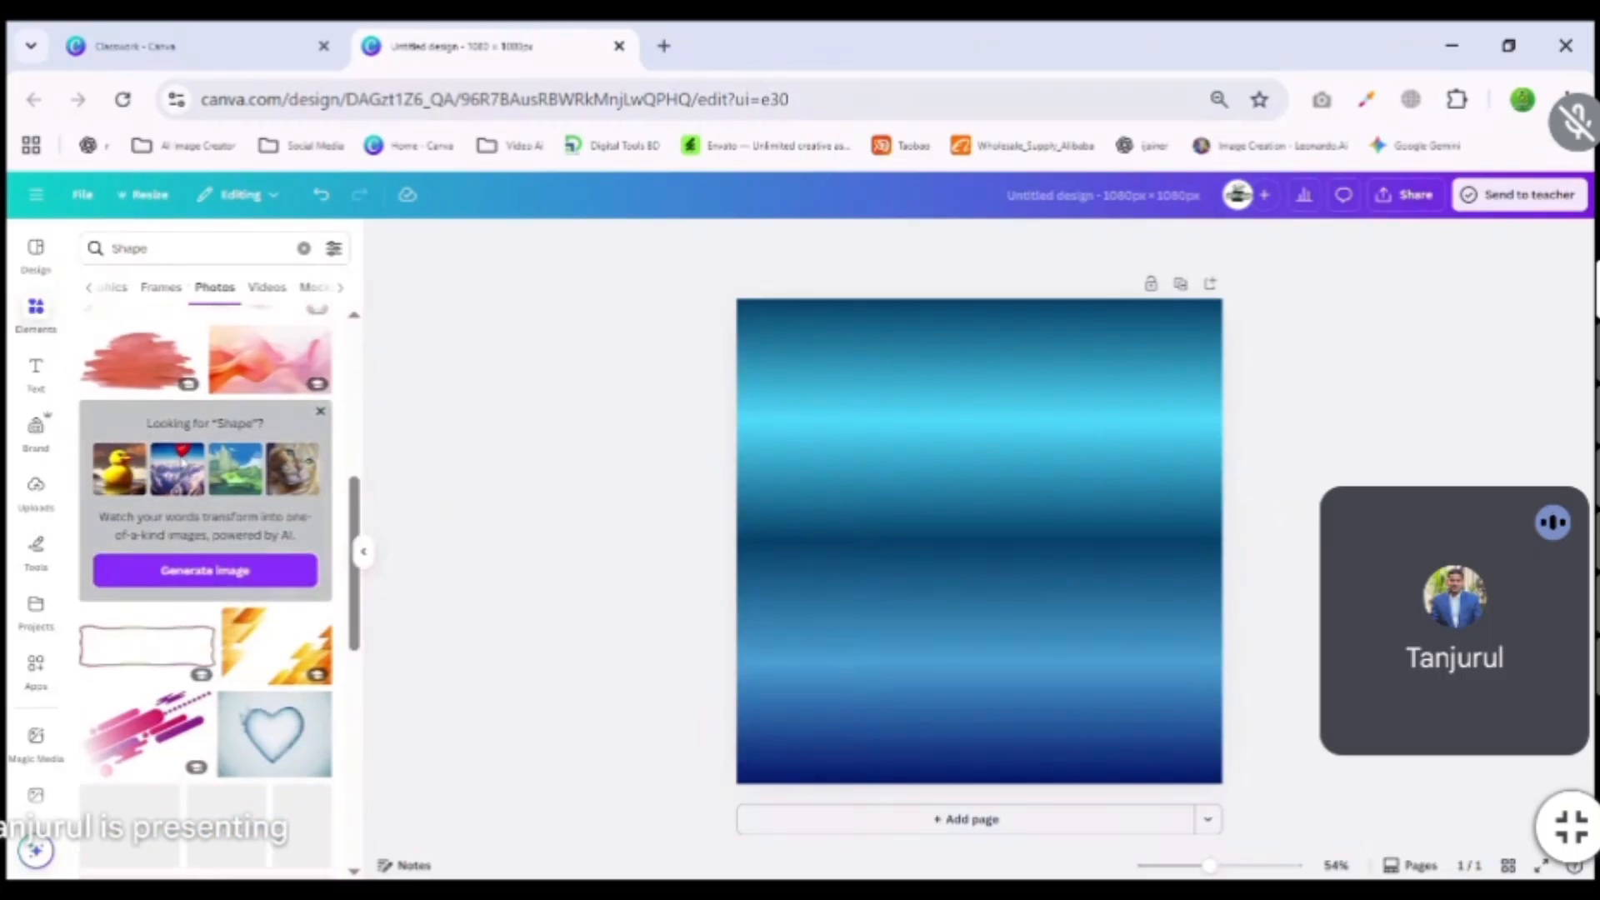
scroll(208, 584, "down", 5)
scroll(37, 667, "down", 2)
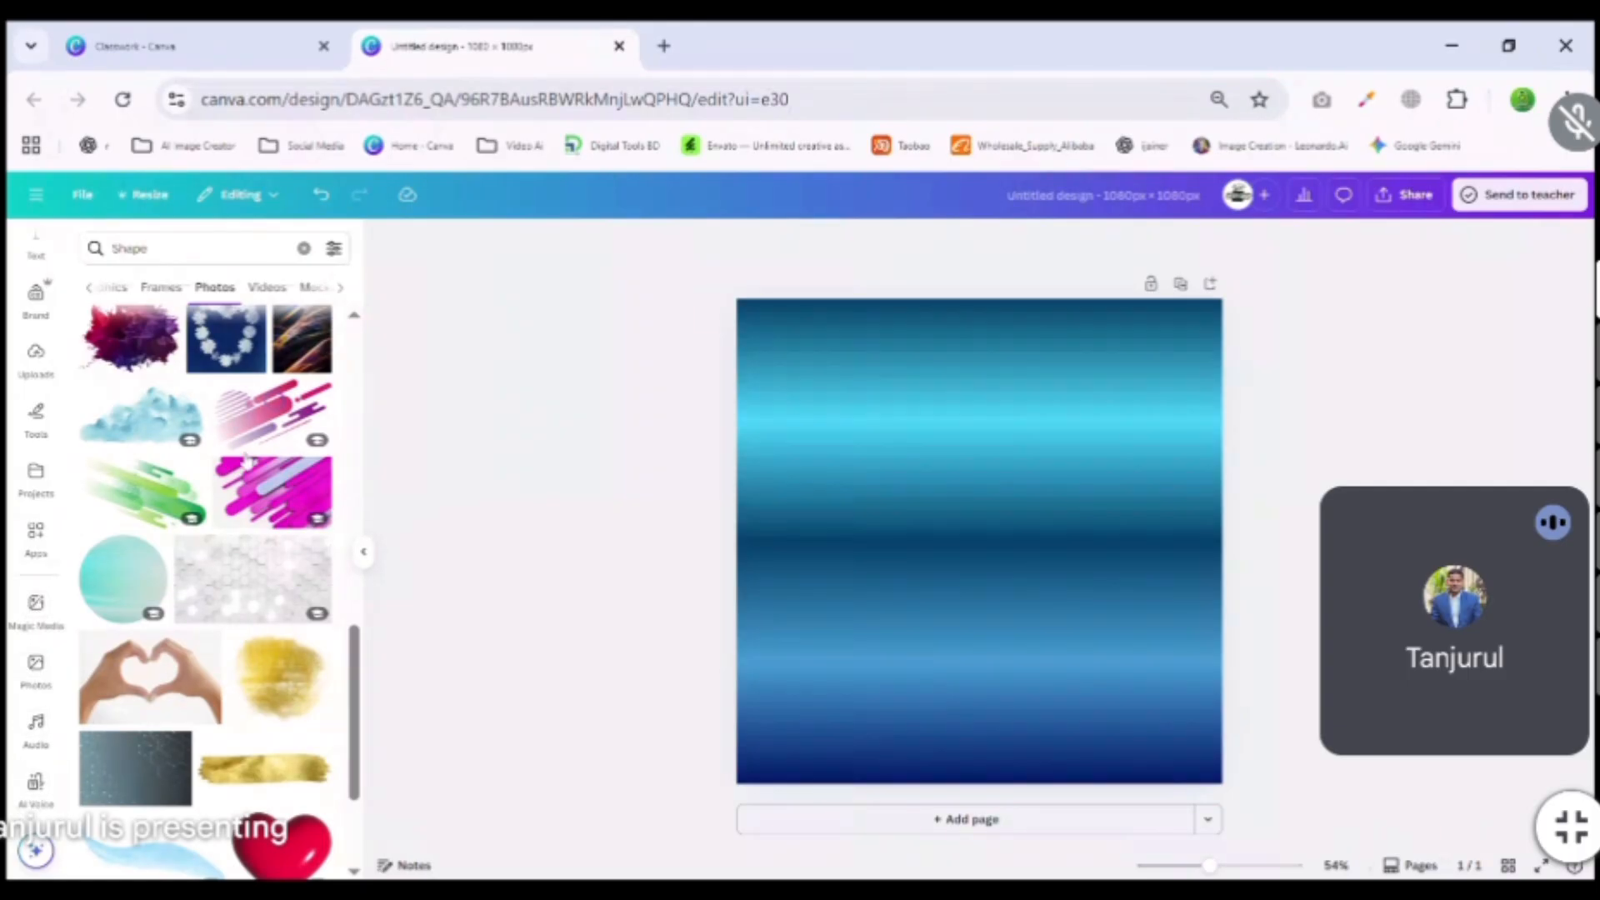
scroll(221, 358, "up", 10)
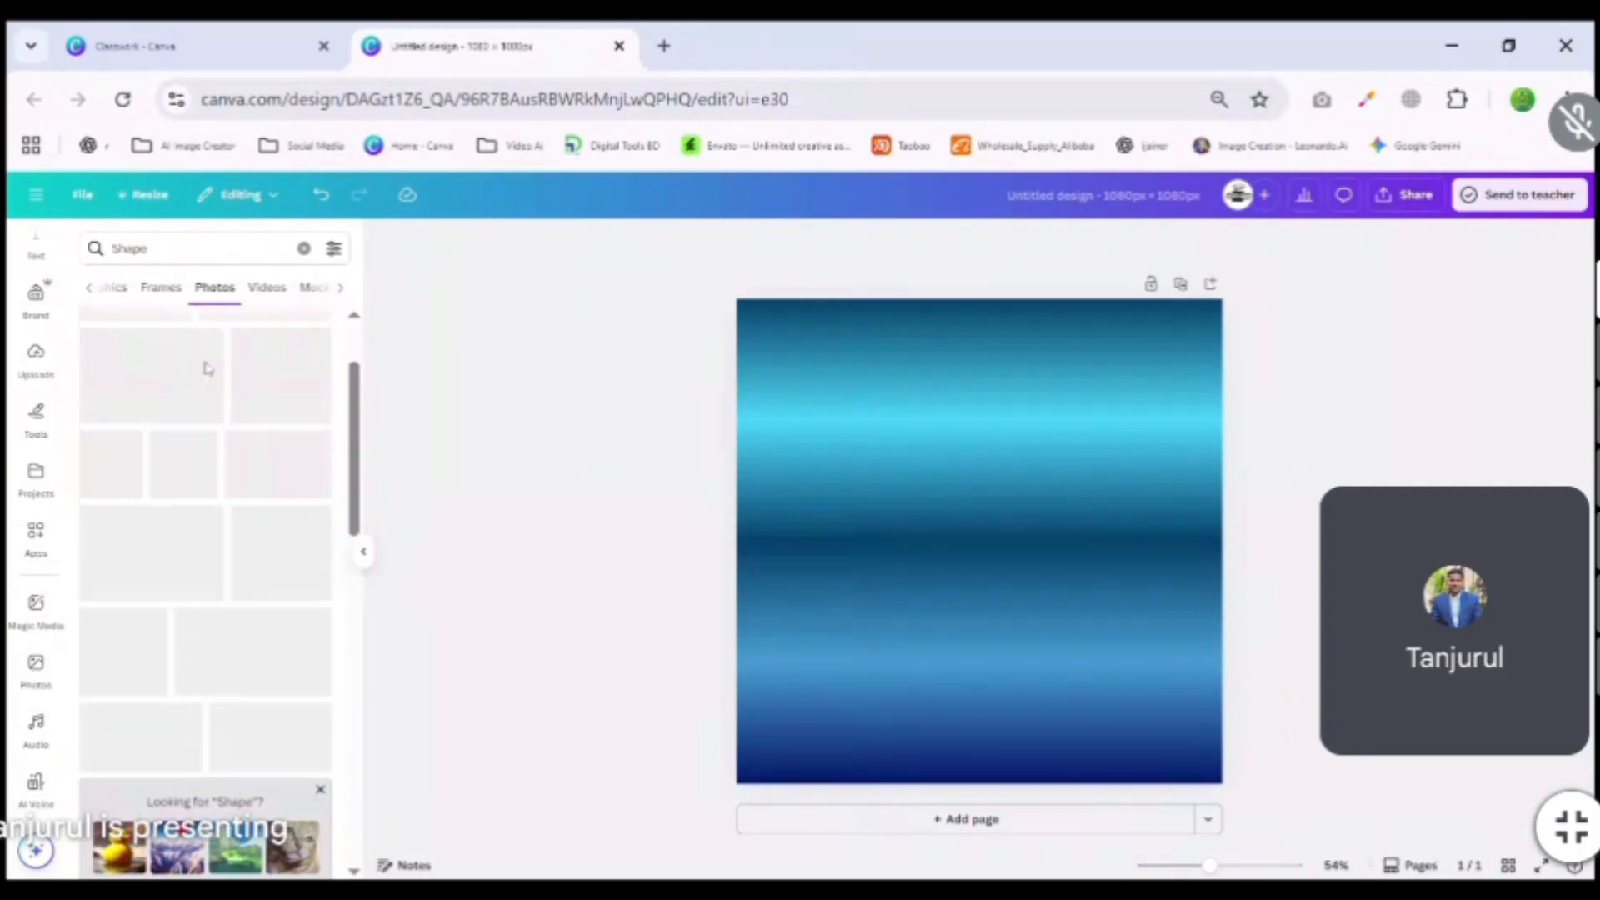
scroll(214, 400, "down", 6)
scroll(213, 402, "up", 6)
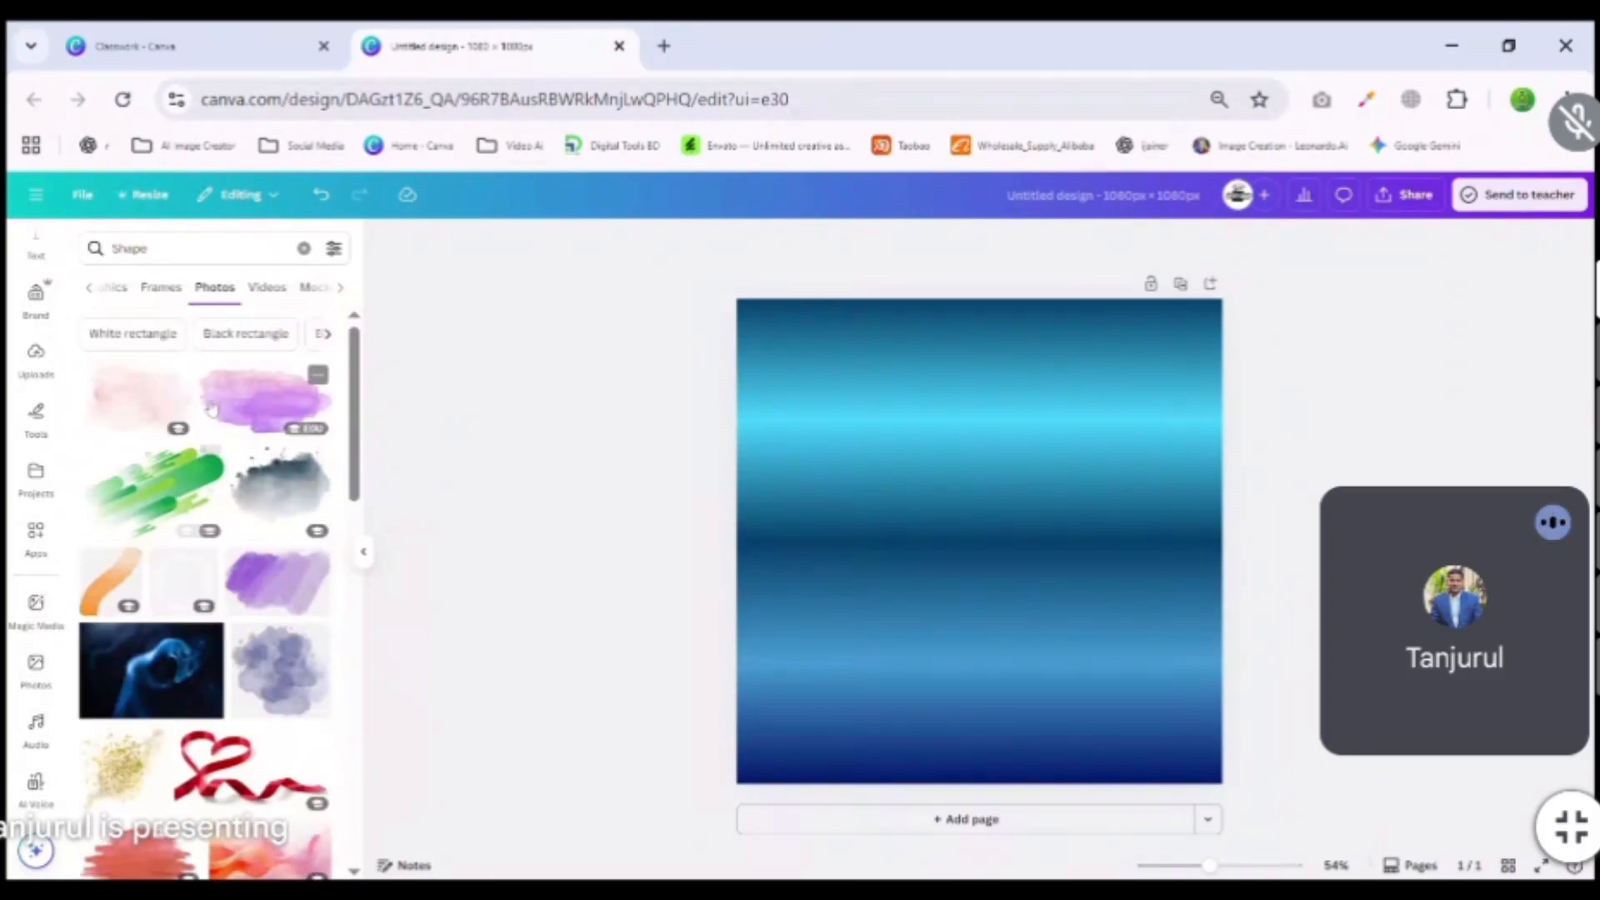
left_click(163, 496)
left_click_drag(1004, 544, 1004, 567)
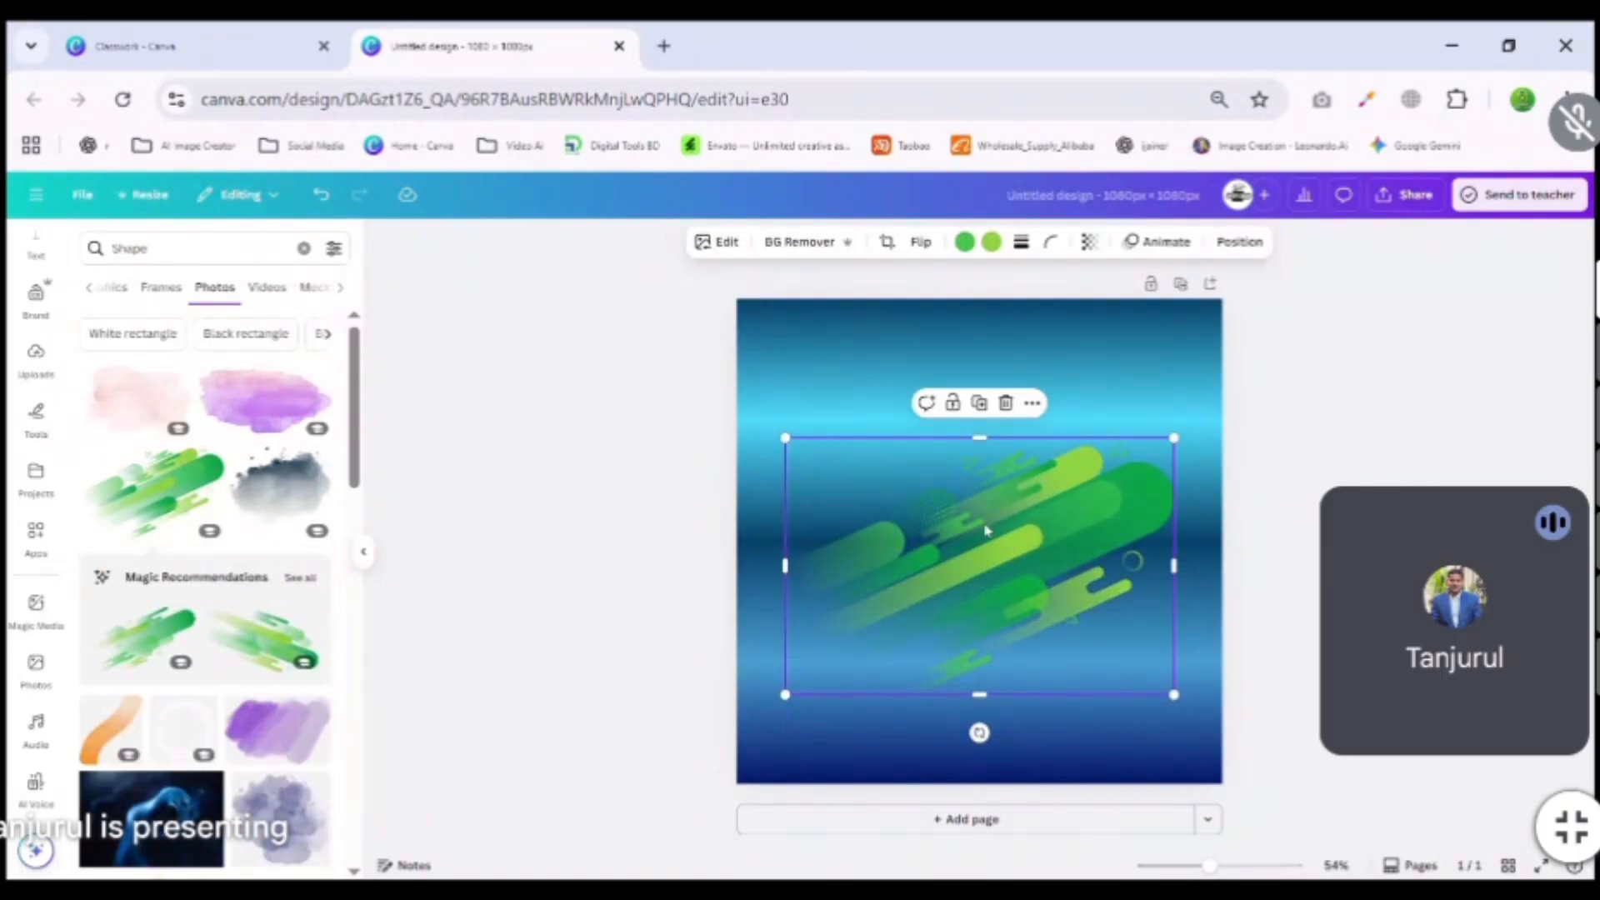
left_click(1006, 400)
scroll(279, 482, "down", 9)
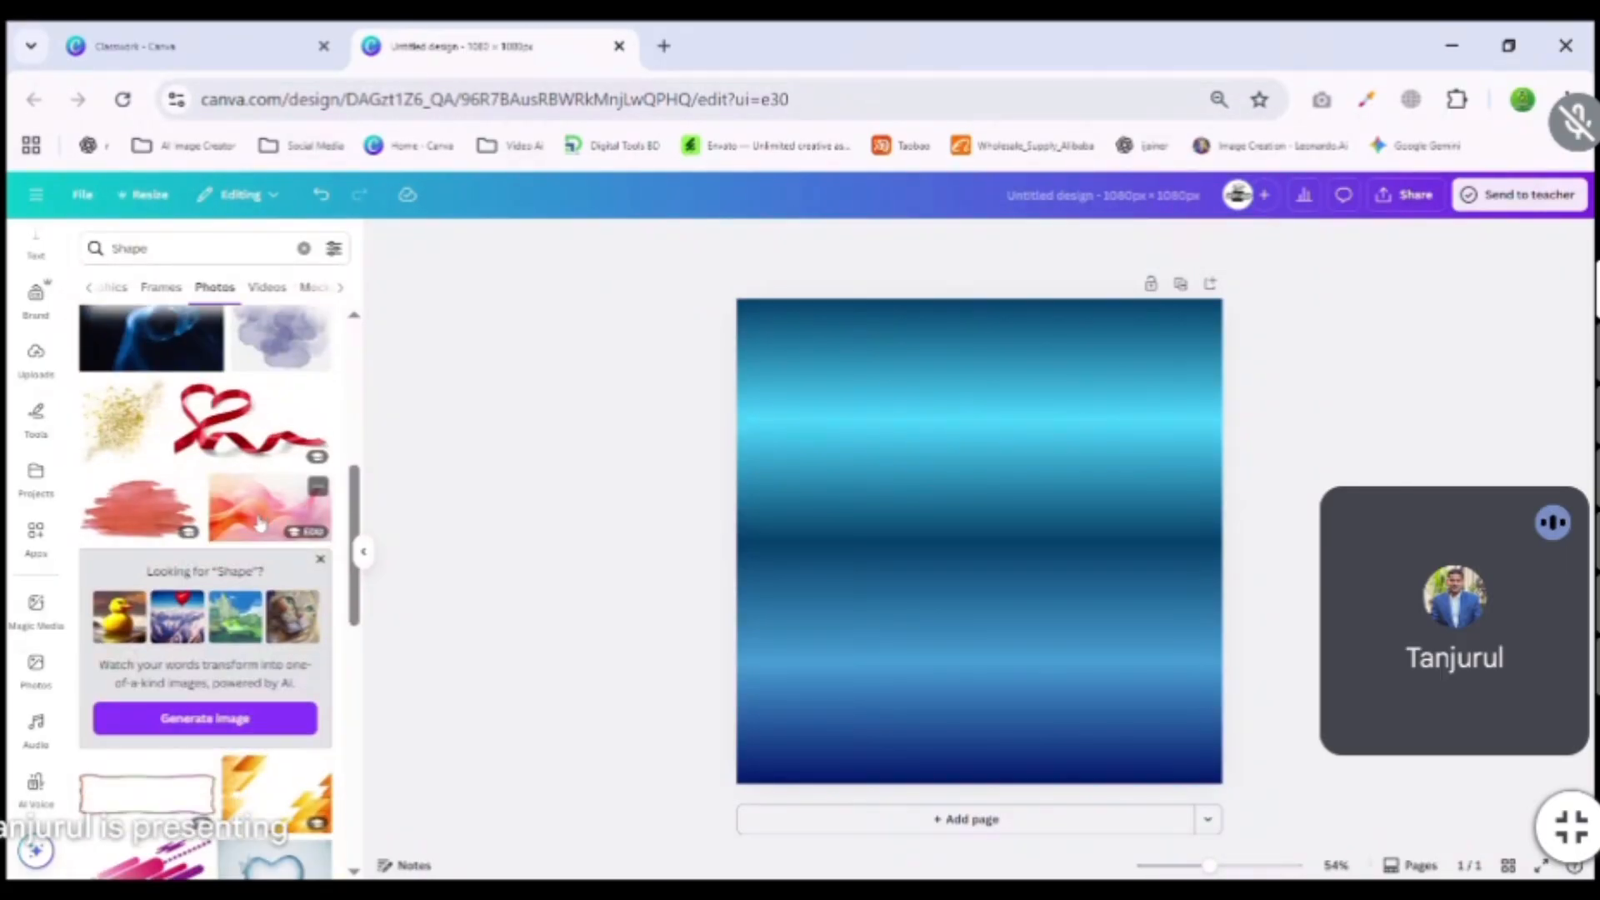
scroll(260, 558, "up", 6)
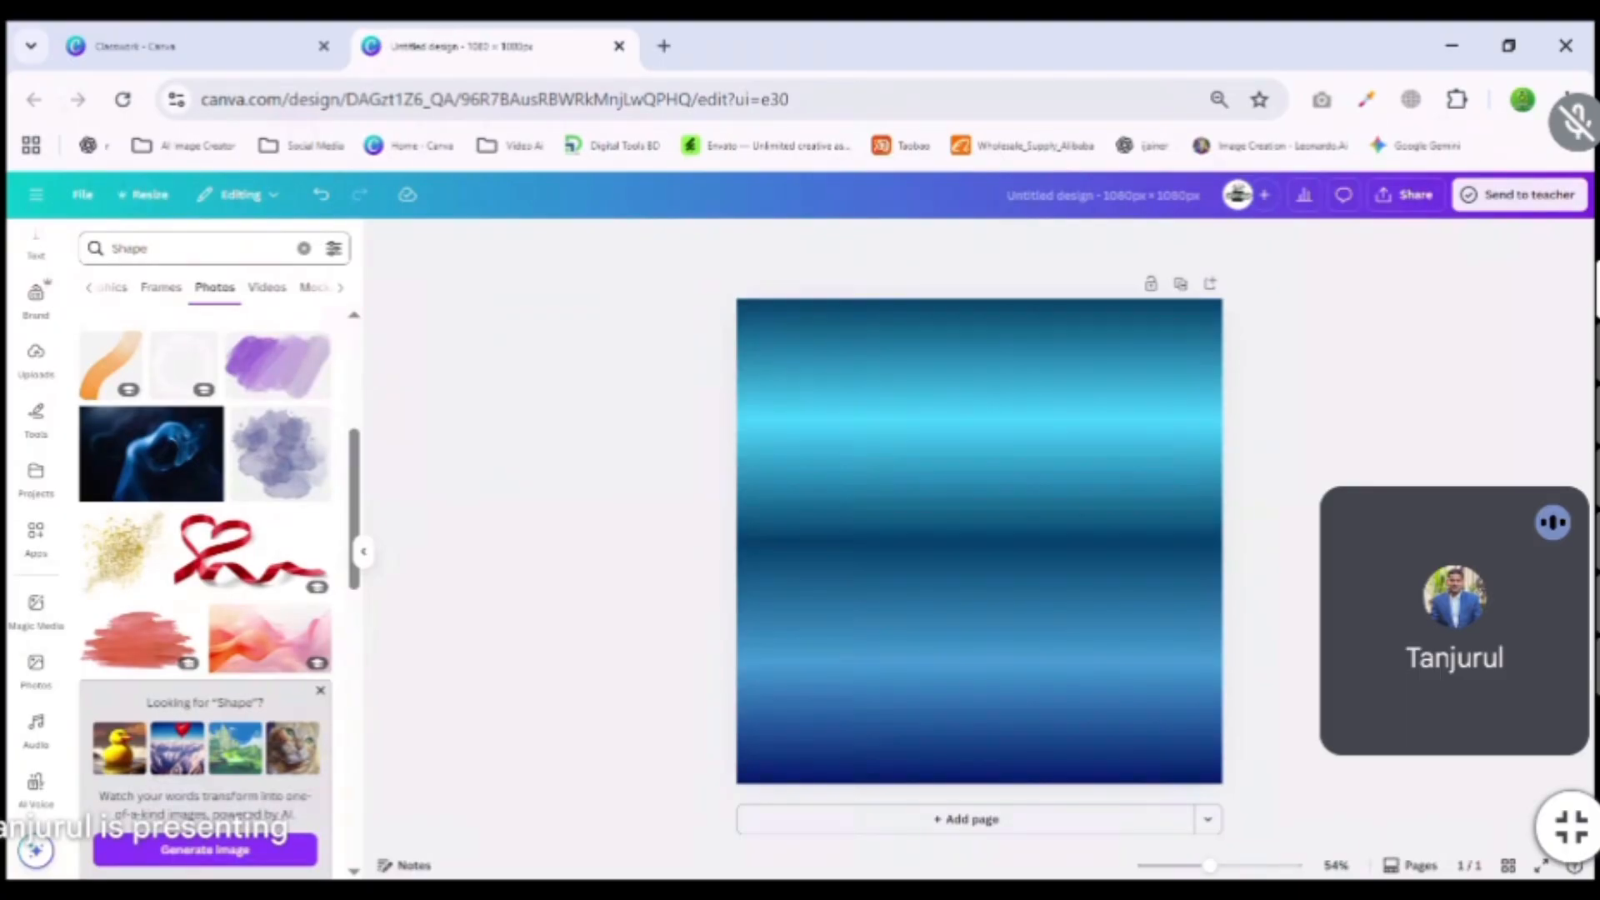
left_click(200, 248)
left_click(408, 437)
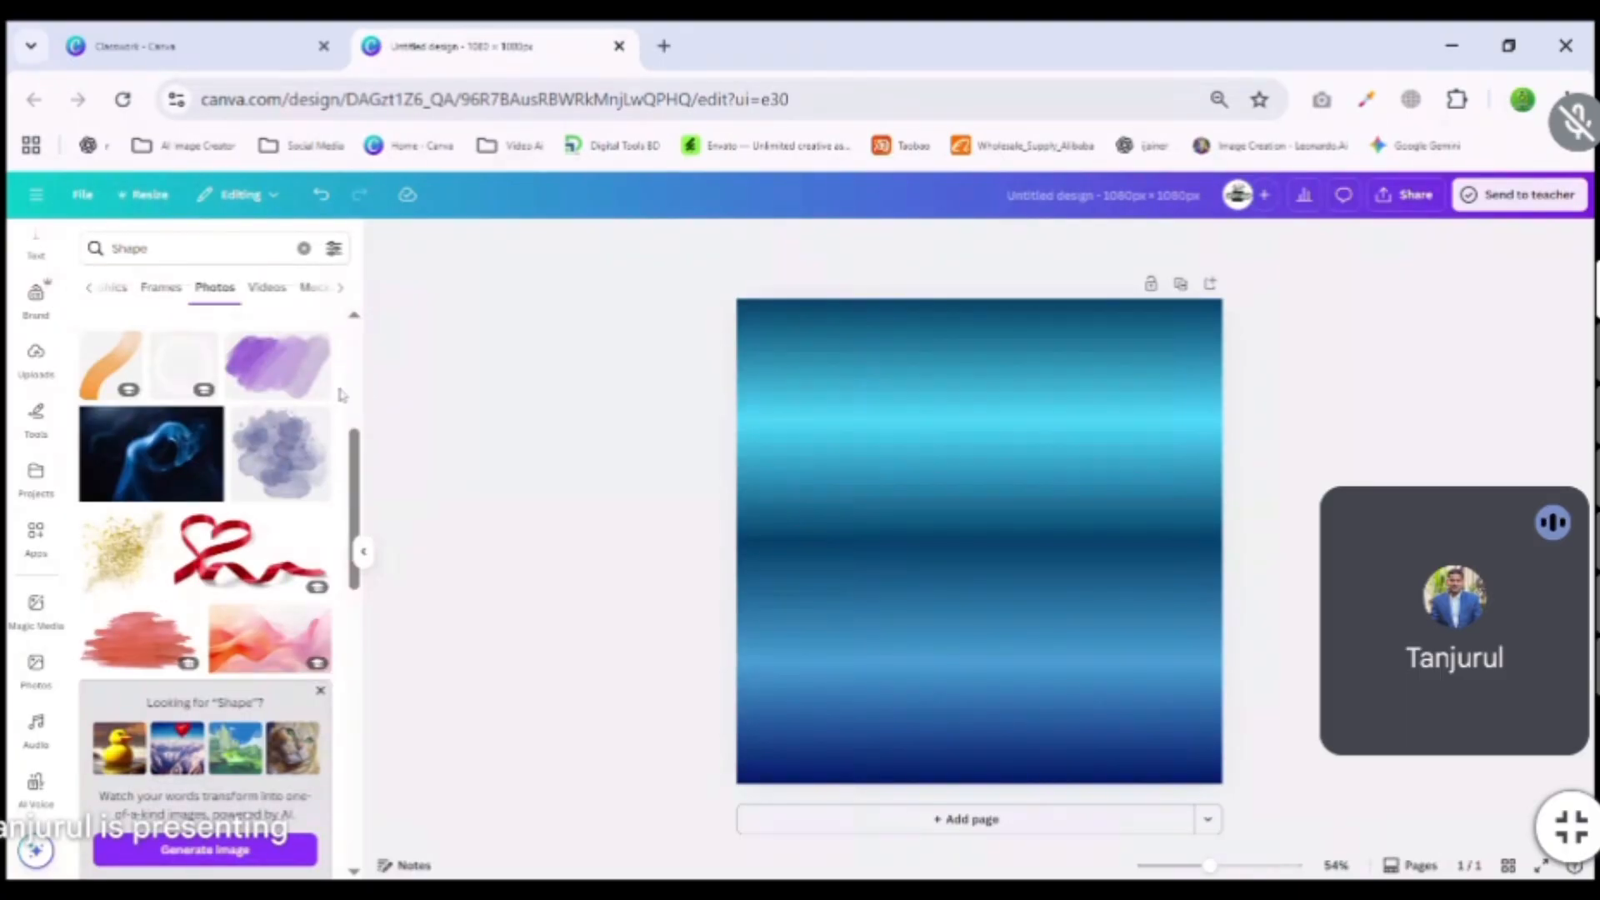
Show the video results for the Shape search, try the red glowing hearts video on the page, and delete it.
left_click(267, 288)
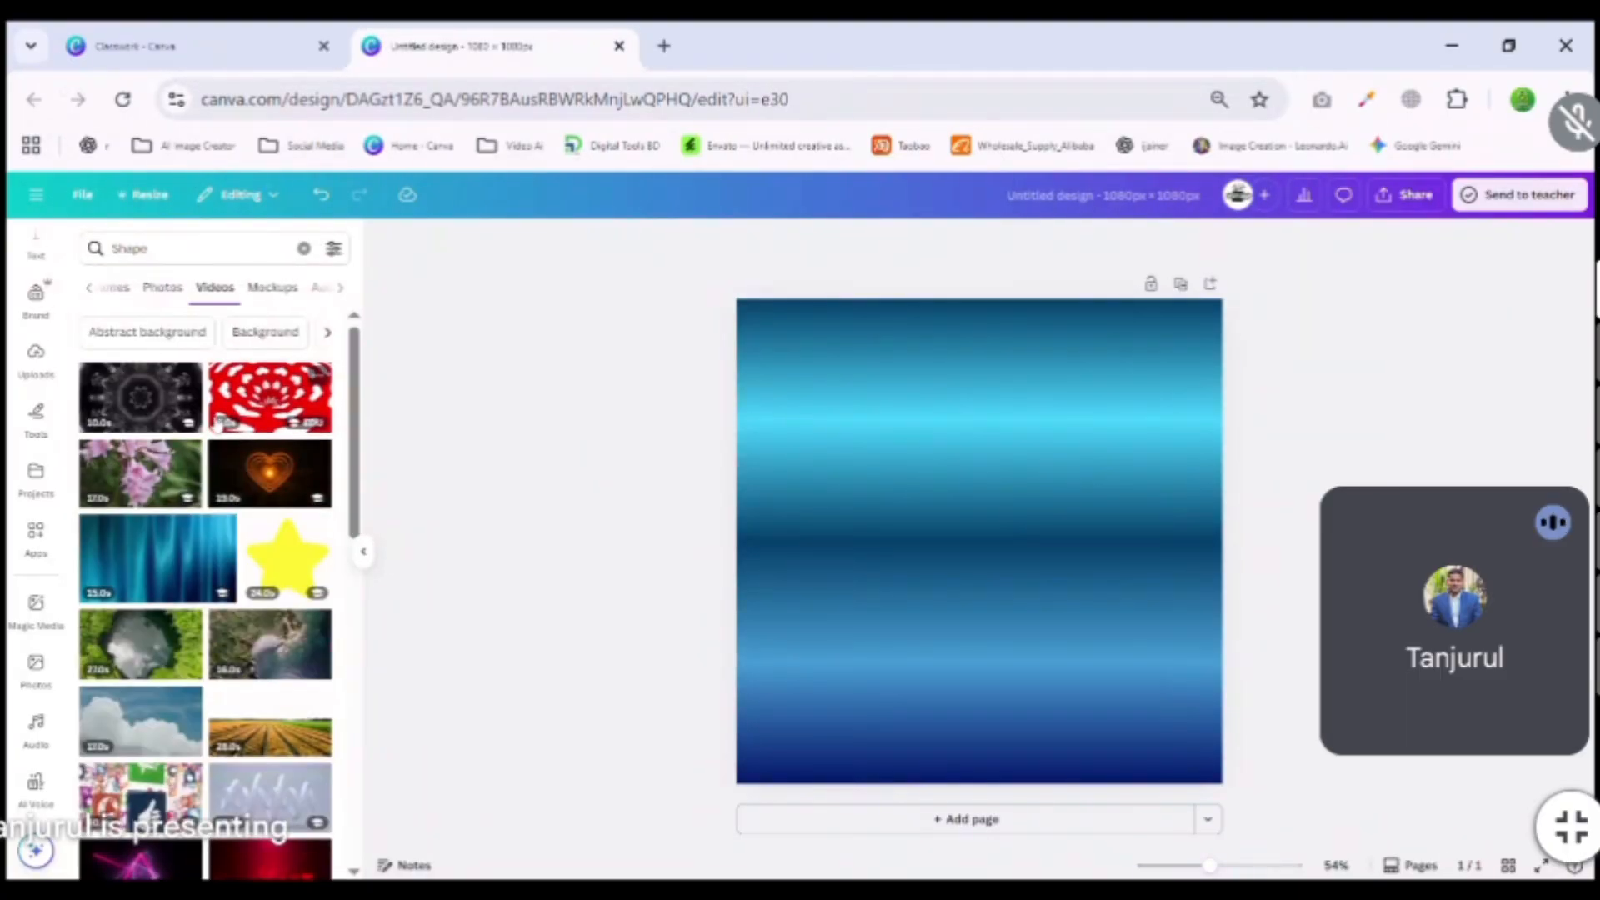
scroll(216, 438, "down", 3)
scroll(245, 520, "down", 2)
scroll(250, 527, "up", 2)
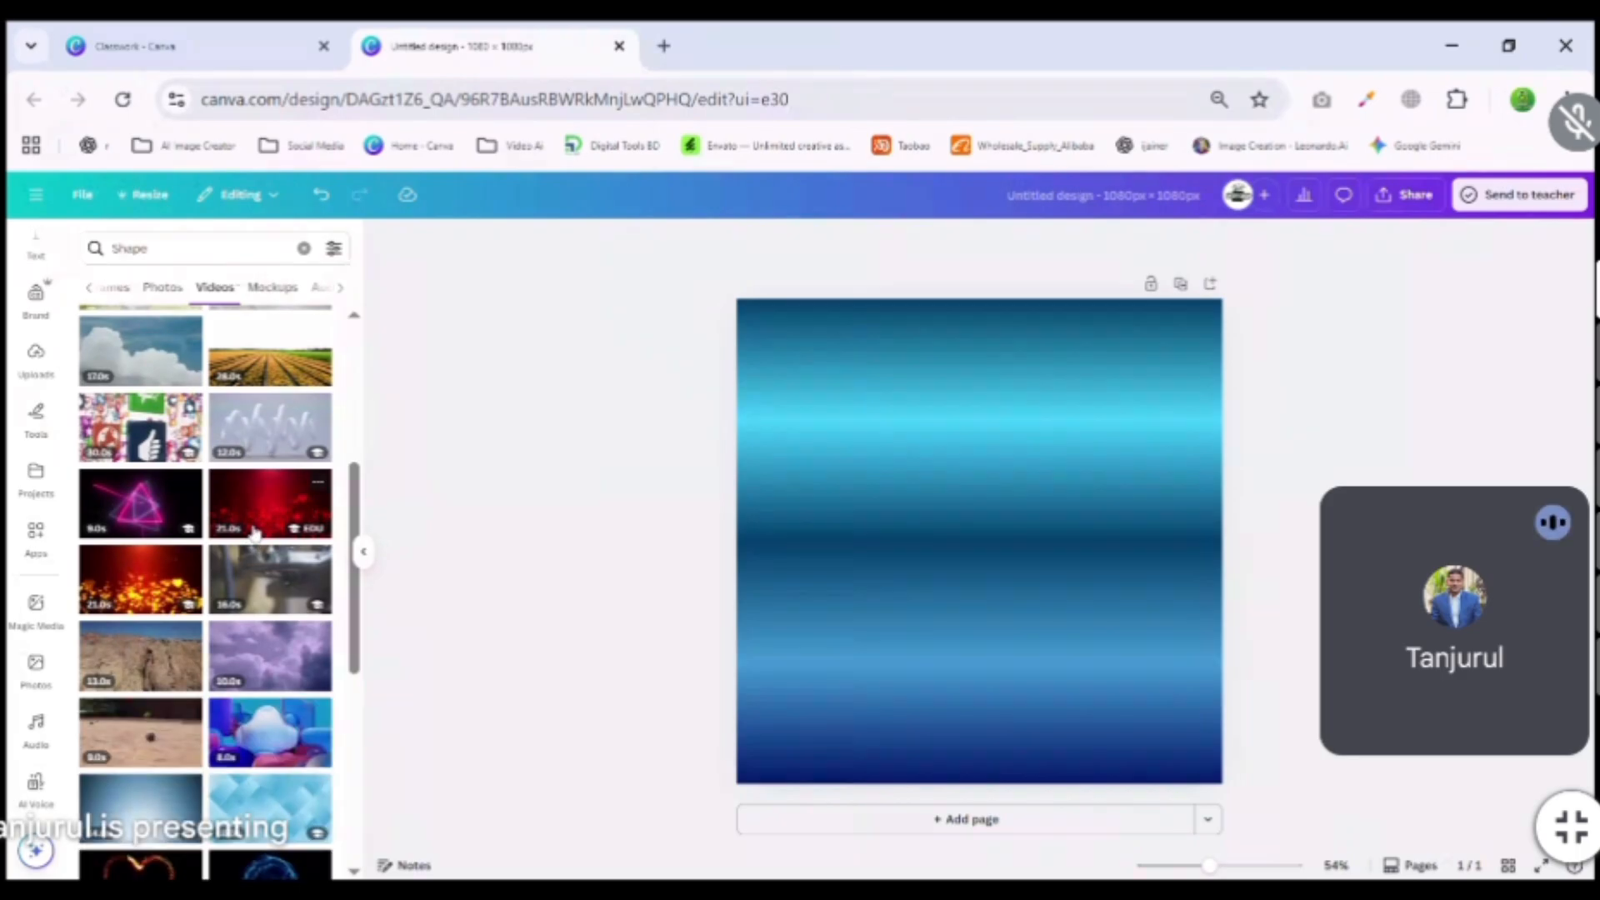
left_click(254, 533)
left_click_drag(904, 546, 882, 539)
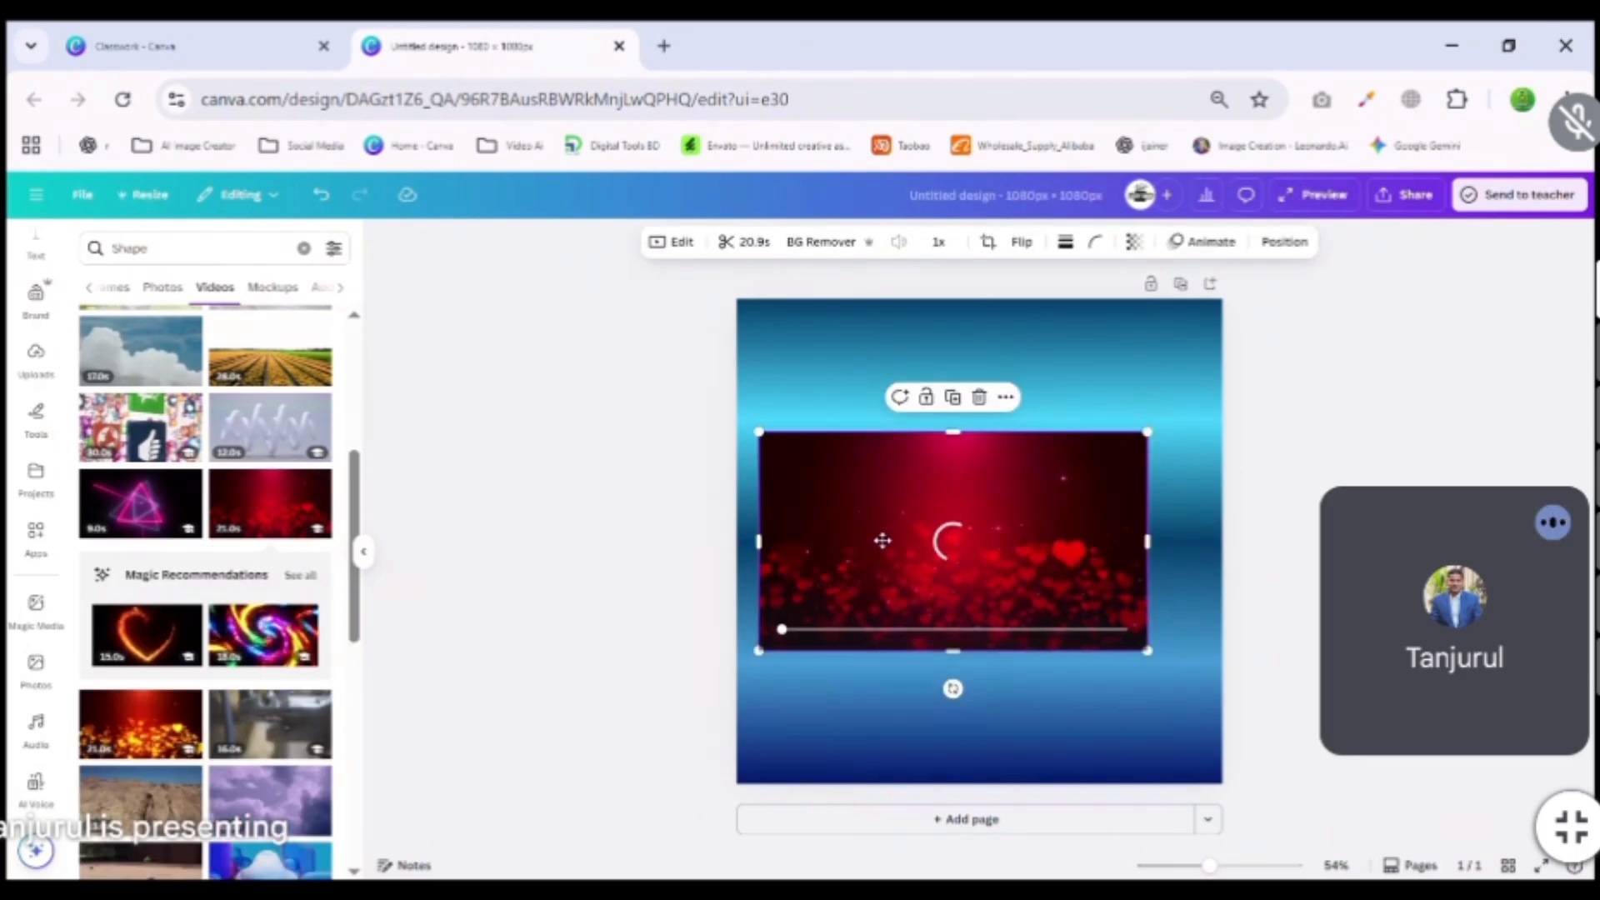
left_click(979, 397)
Add the video of the woman exercising on the floor, move it slightly up and left, and delete it.
scroll(233, 446, "down", 5)
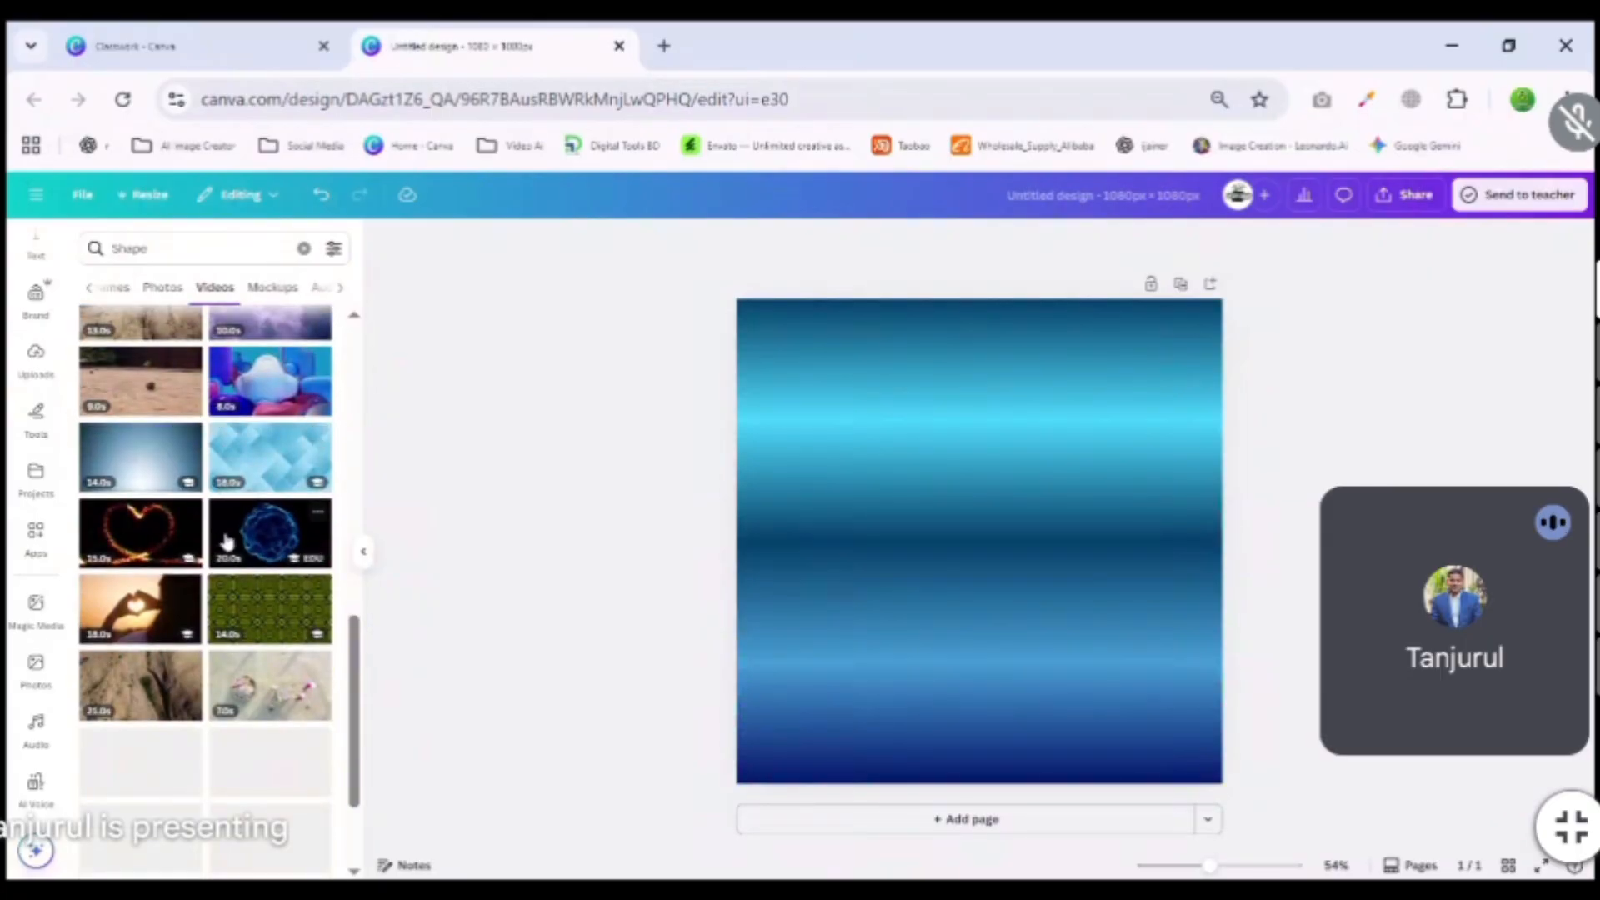
scroll(221, 534, "down", 10)
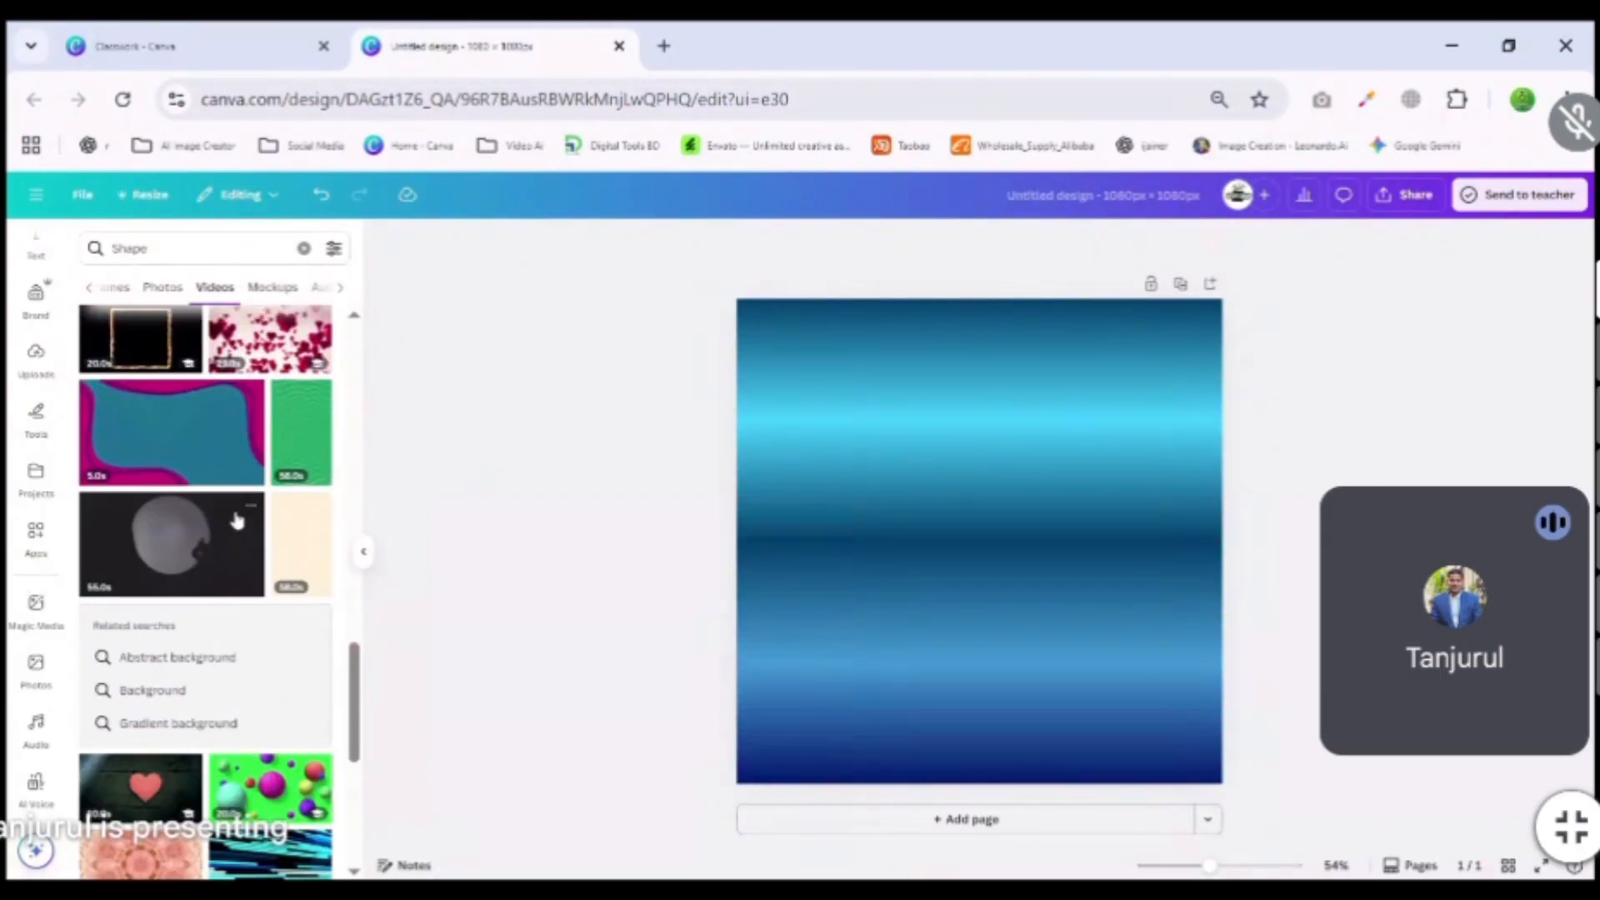
scroll(240, 519, "down", 4)
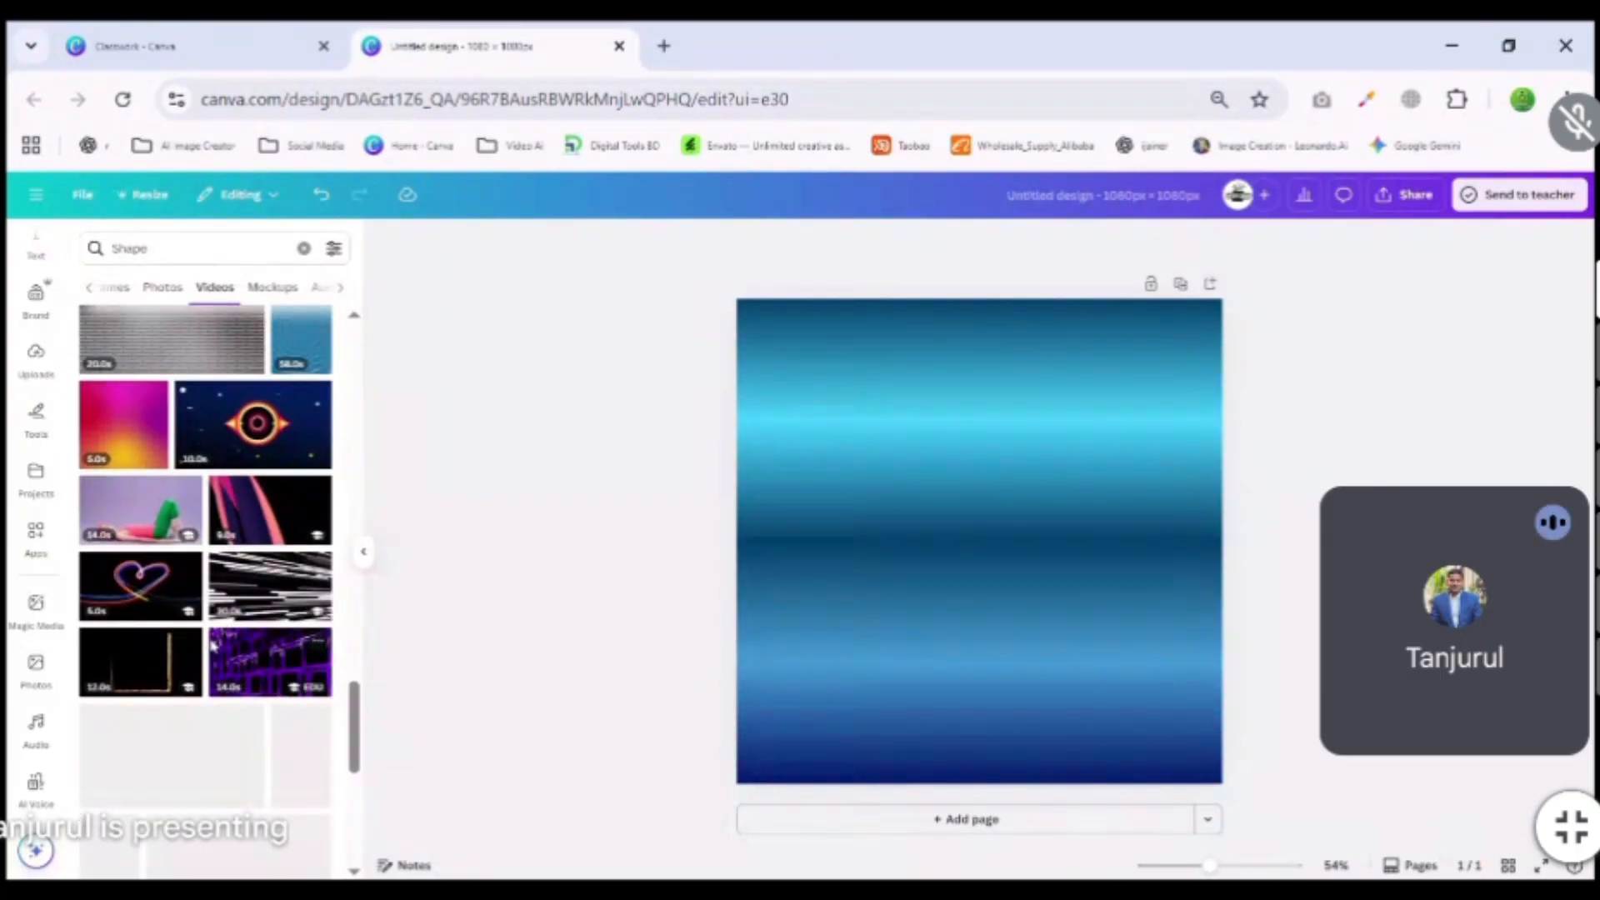
left_click(154, 535)
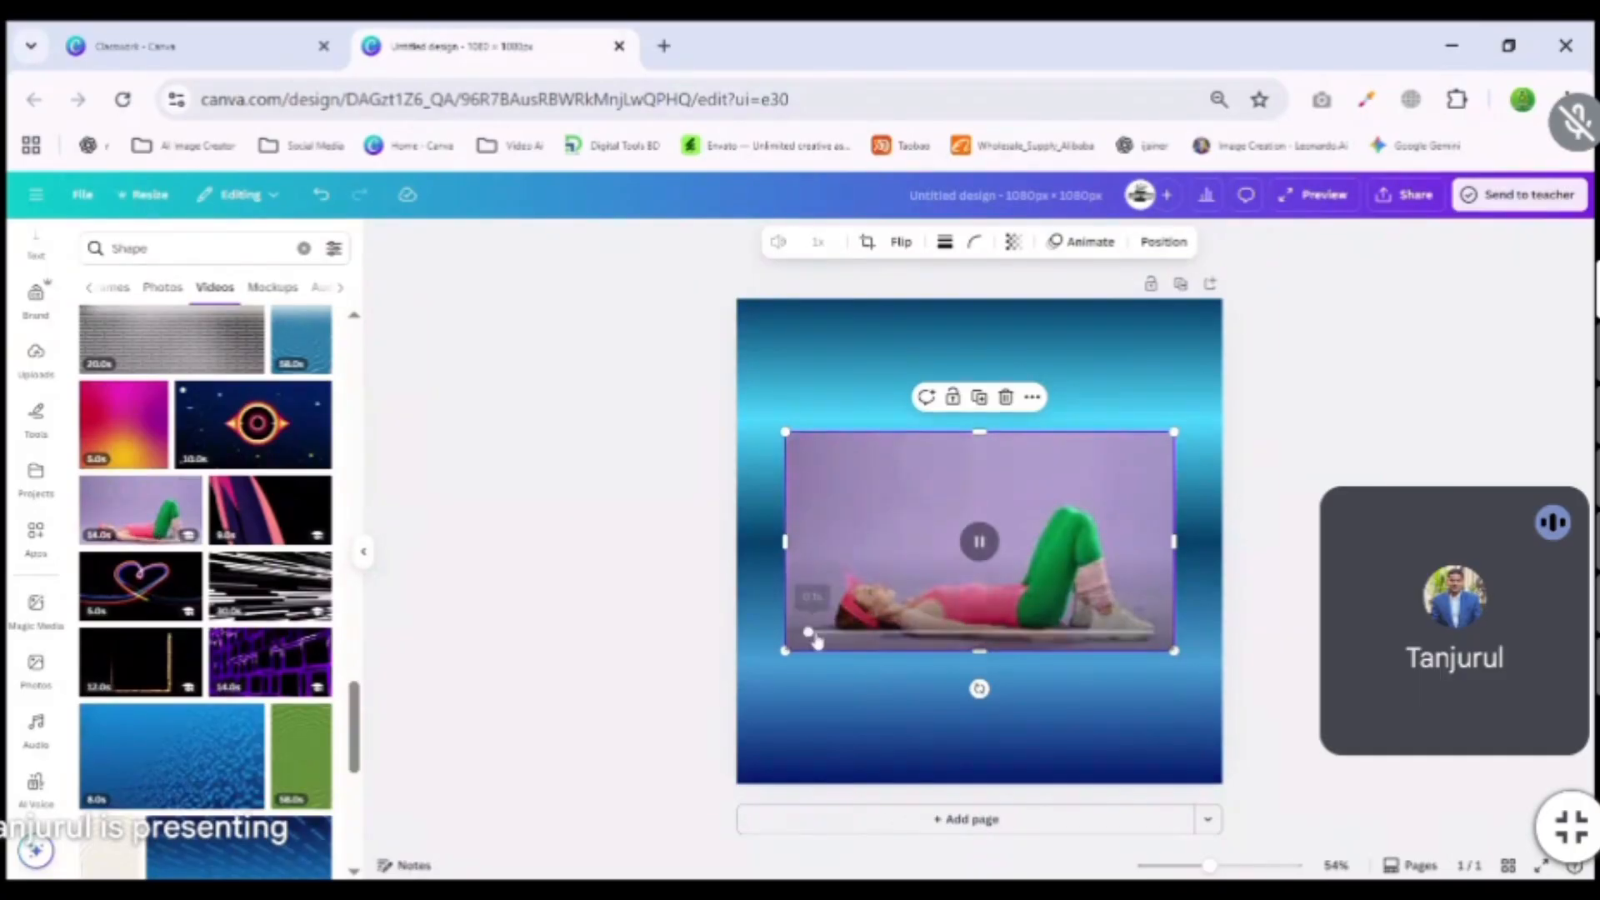
left_click_drag(927, 557, 909, 551)
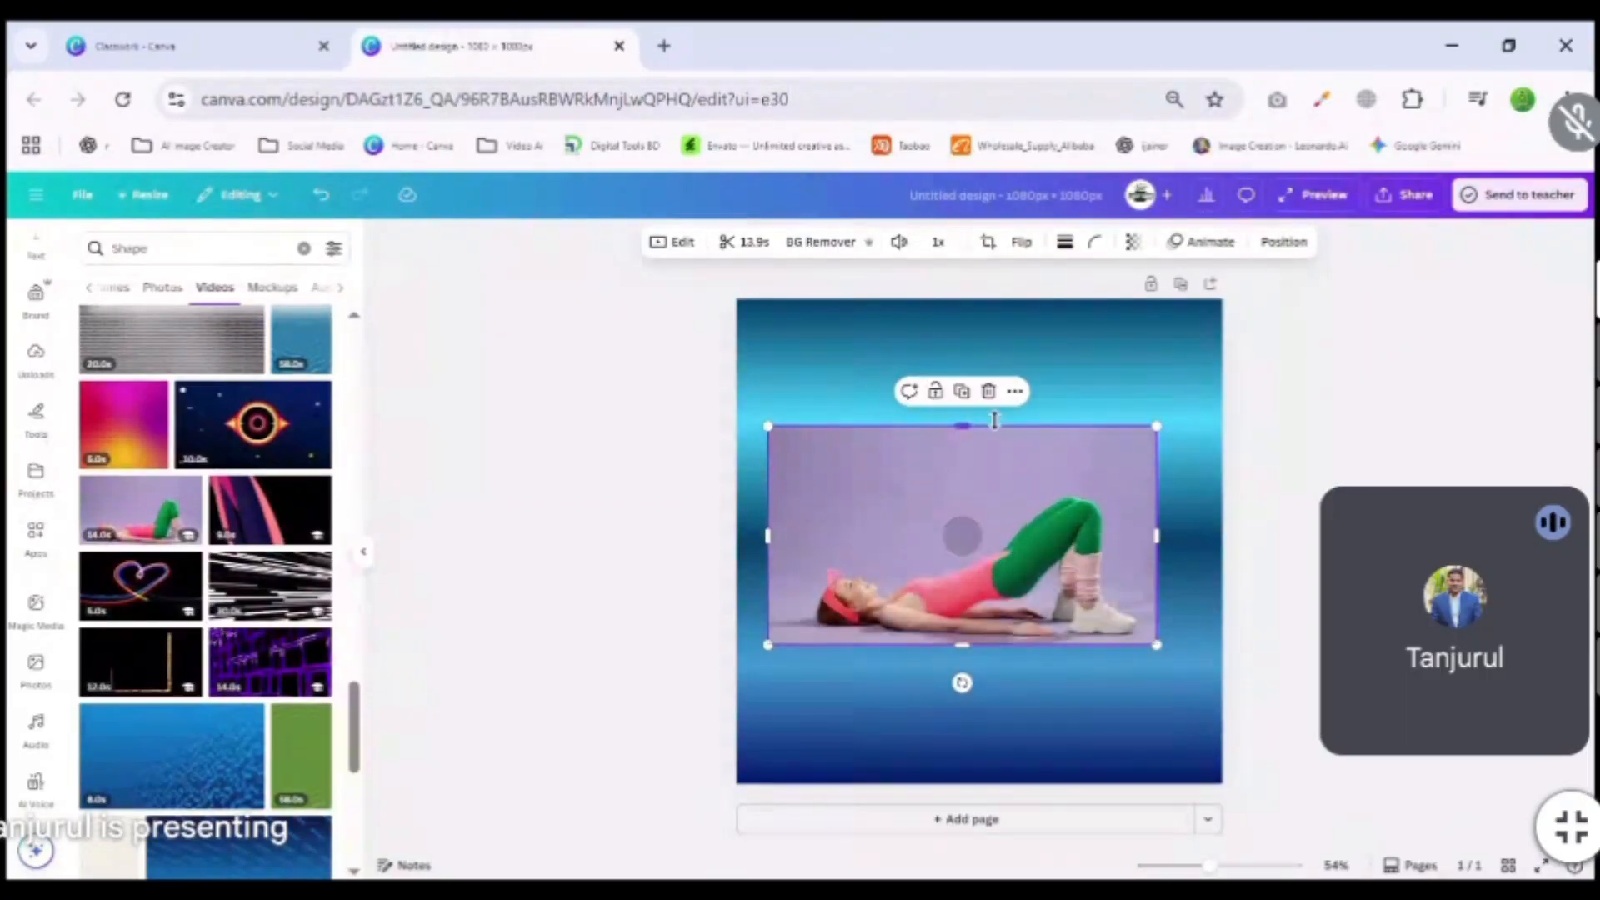
left_click(988, 391)
Find the 10-second video of a pink and blue sphere on black and add it to the page.
scroll(250, 537, "down", 15)
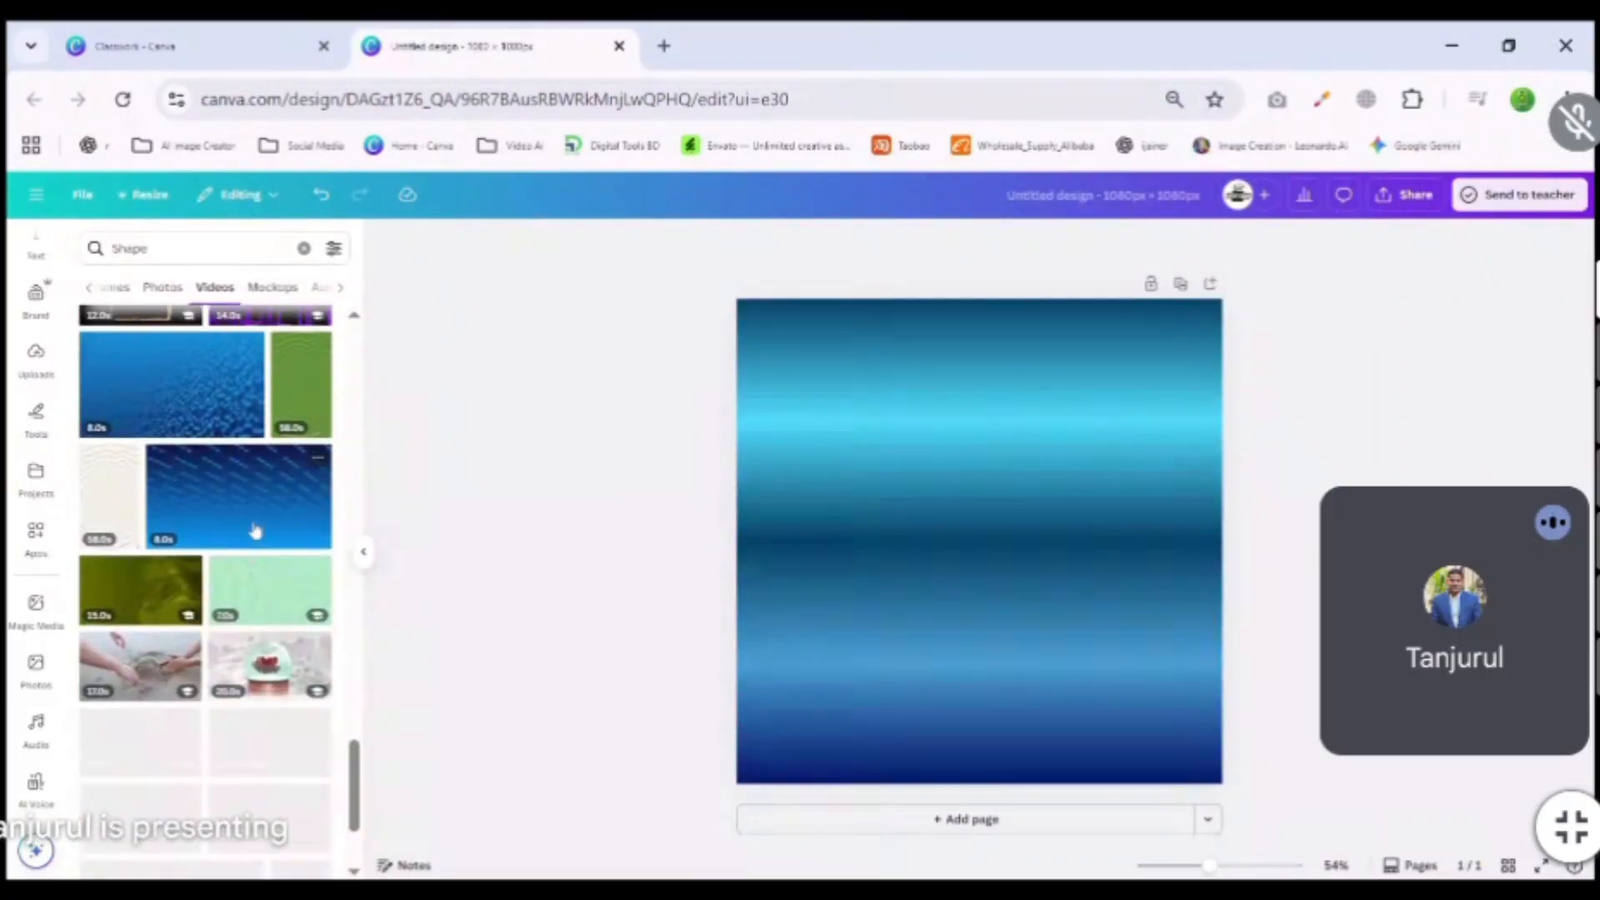
scroll(248, 534, "down", 1)
scroll(249, 533, "up", 4)
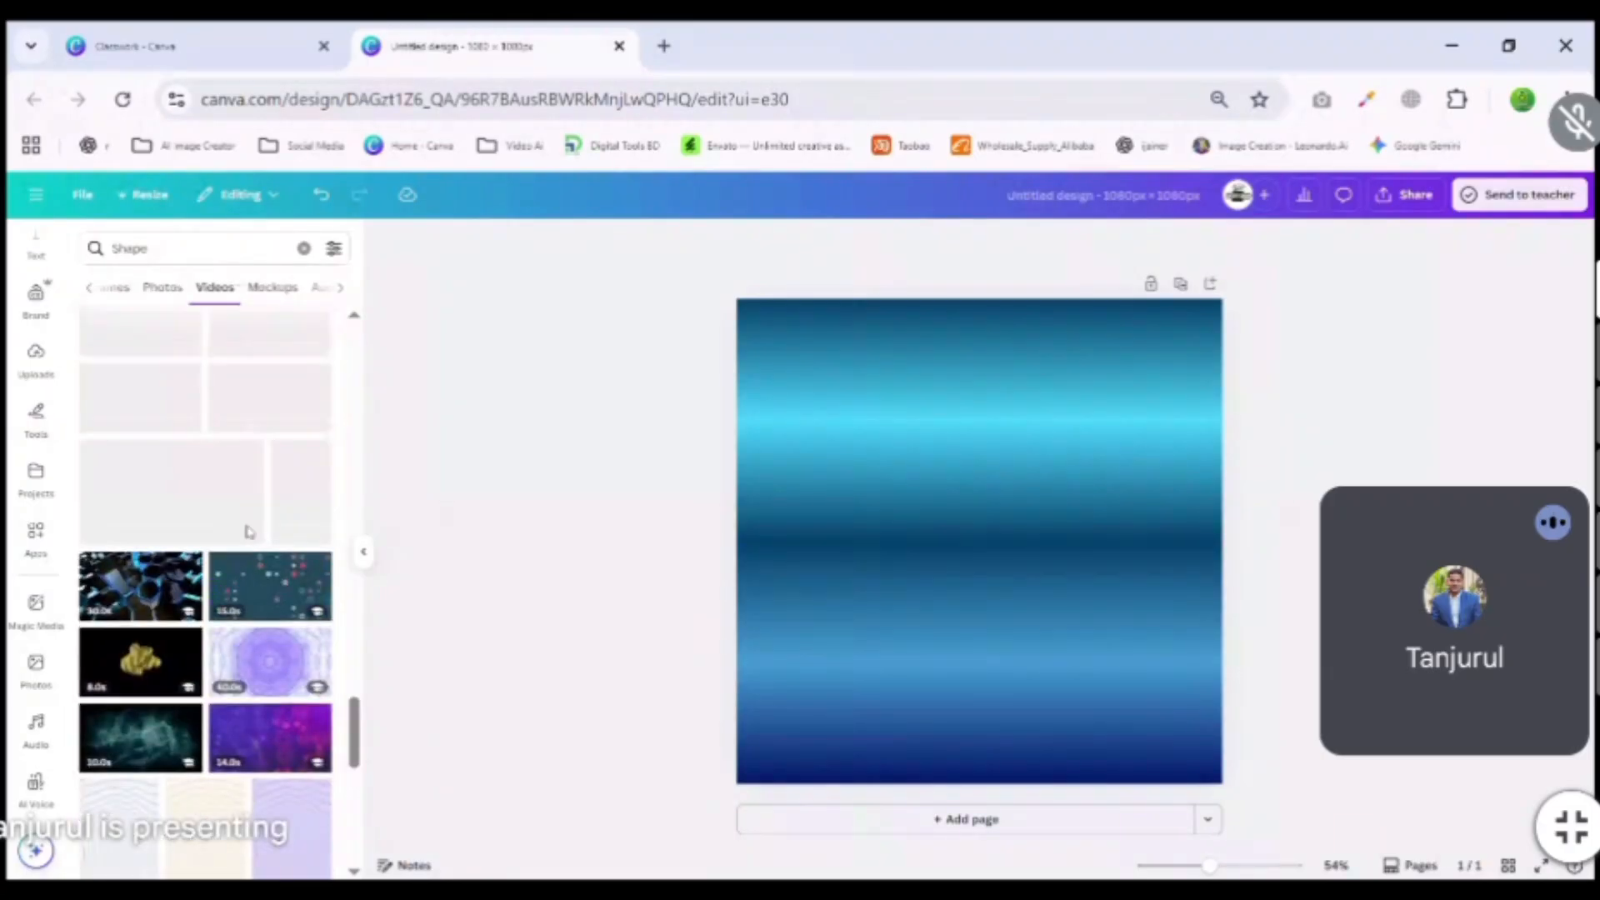
scroll(249, 537, "down", 4)
scroll(252, 543, "down", 4)
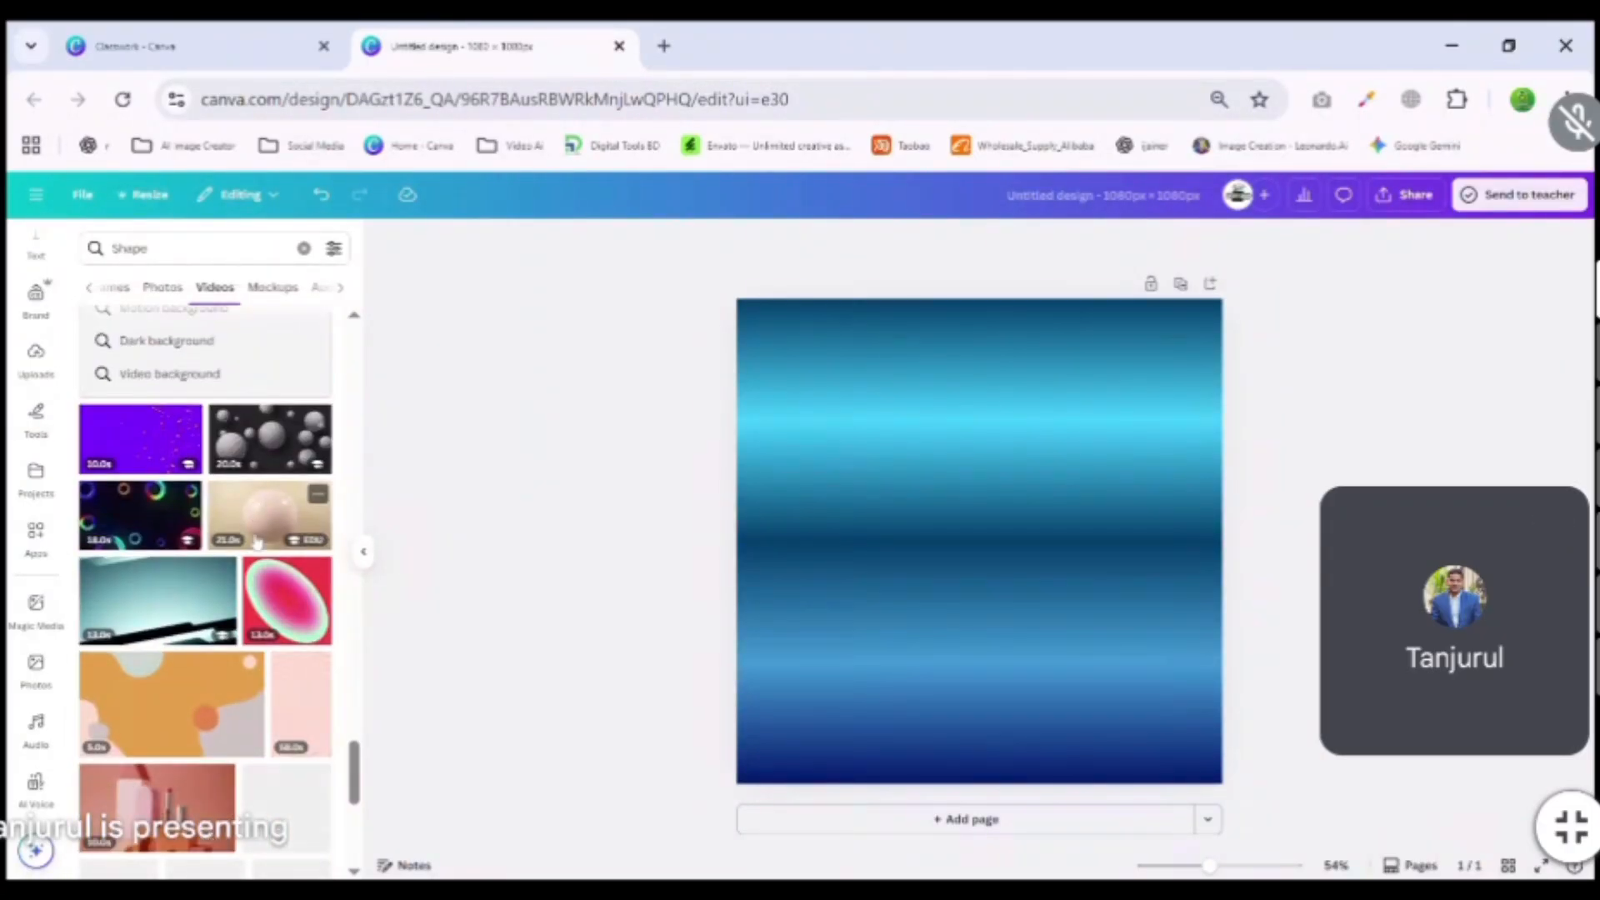
scroll(259, 538, "down", 8)
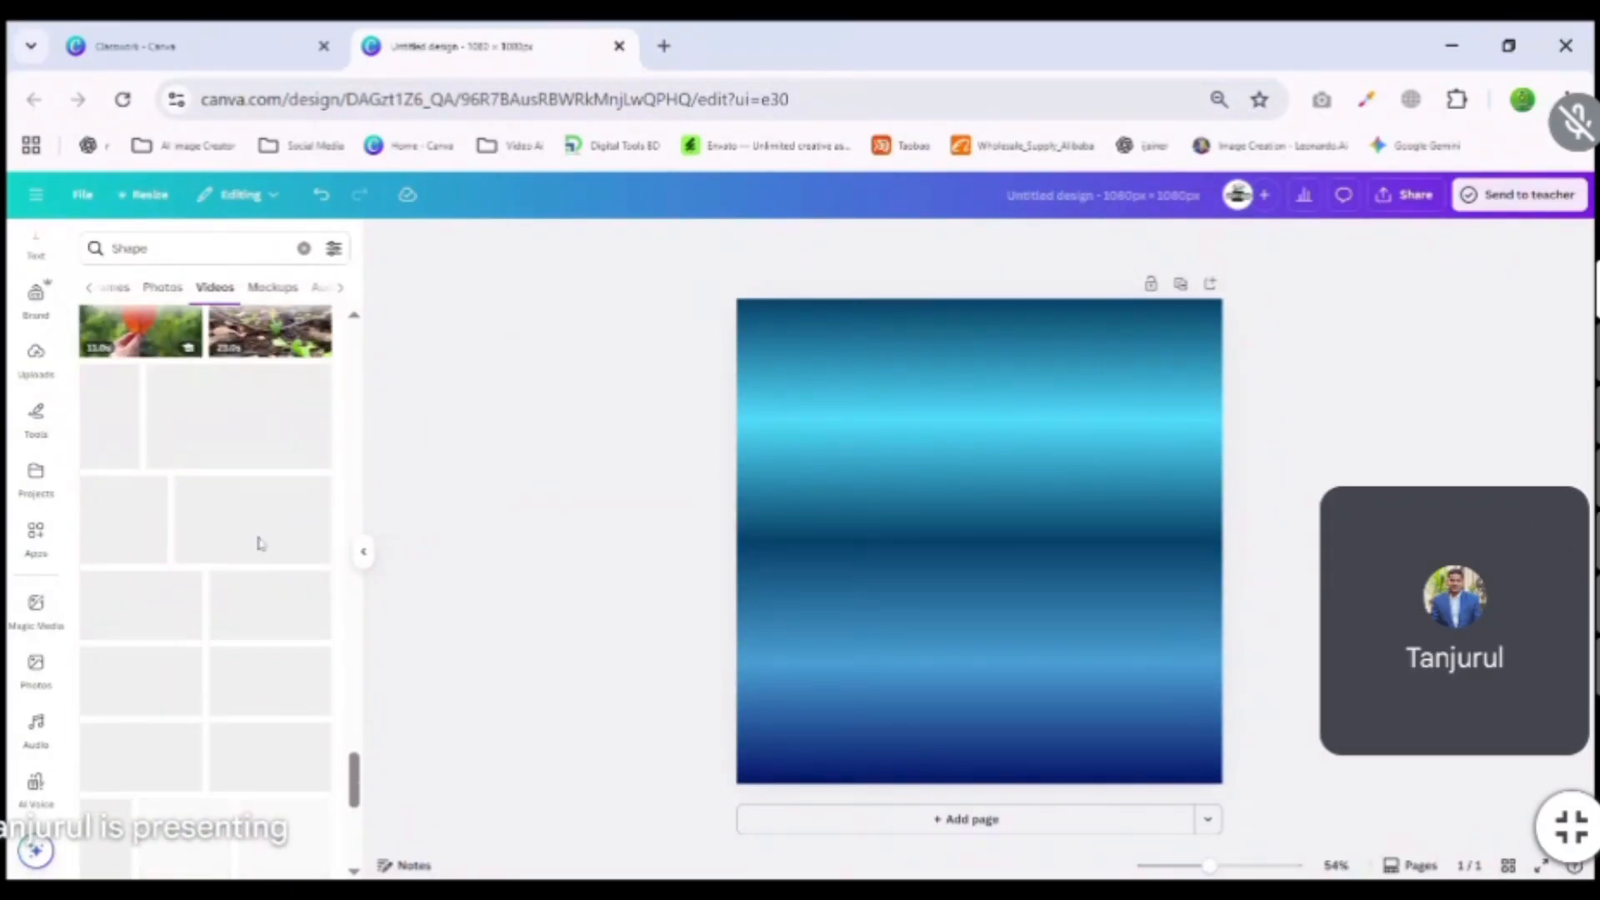
scroll(271, 525, "down", 4)
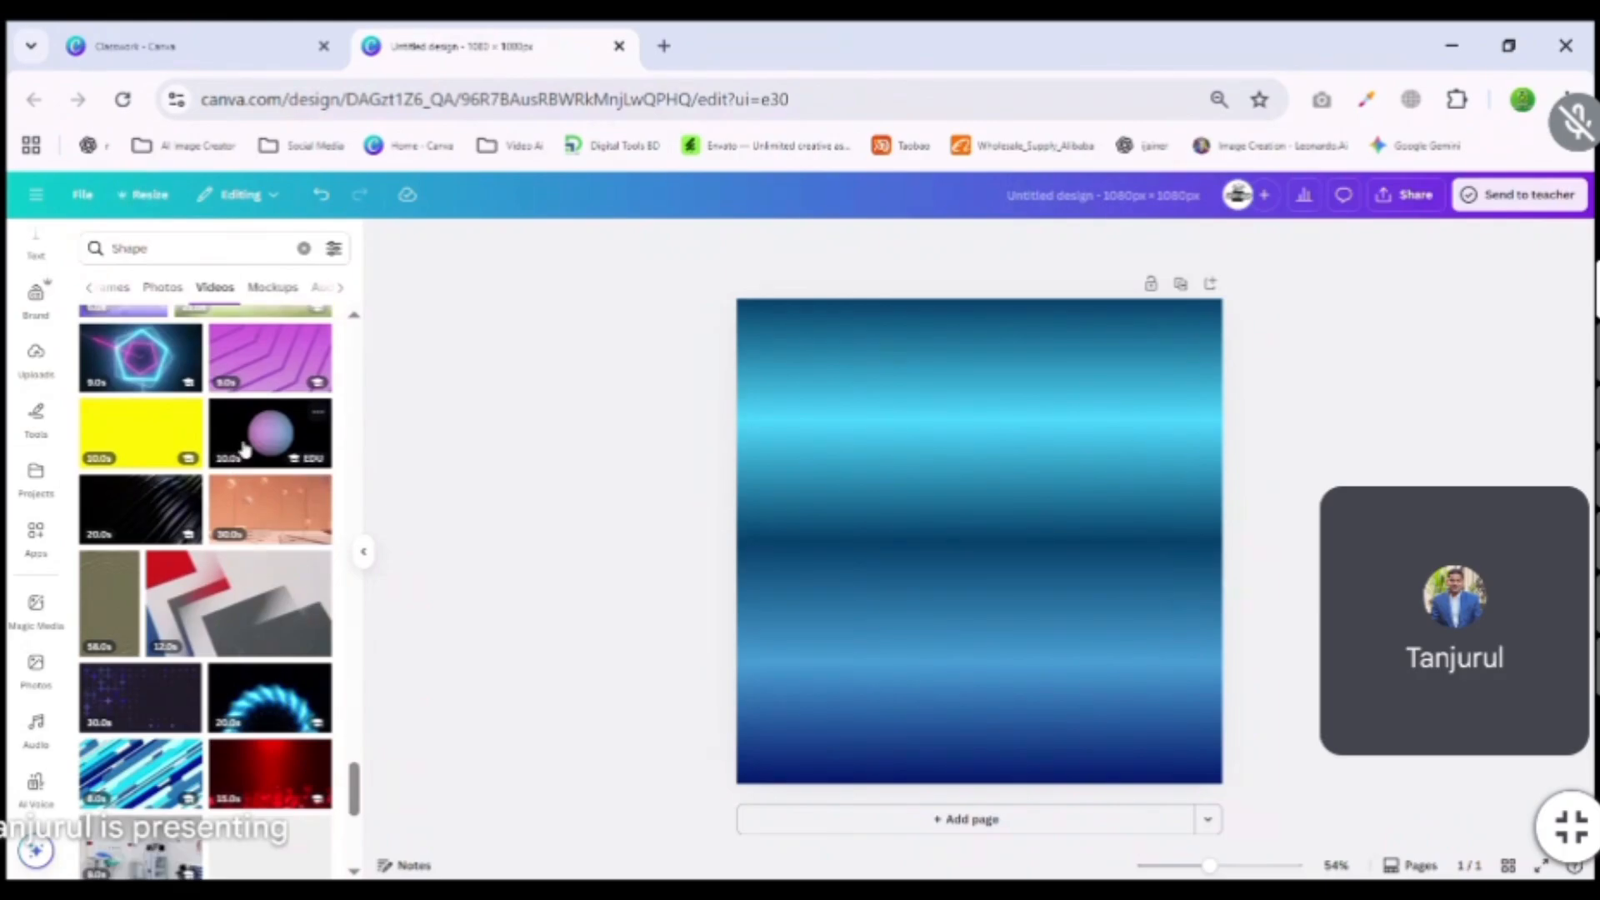
left_click(245, 451)
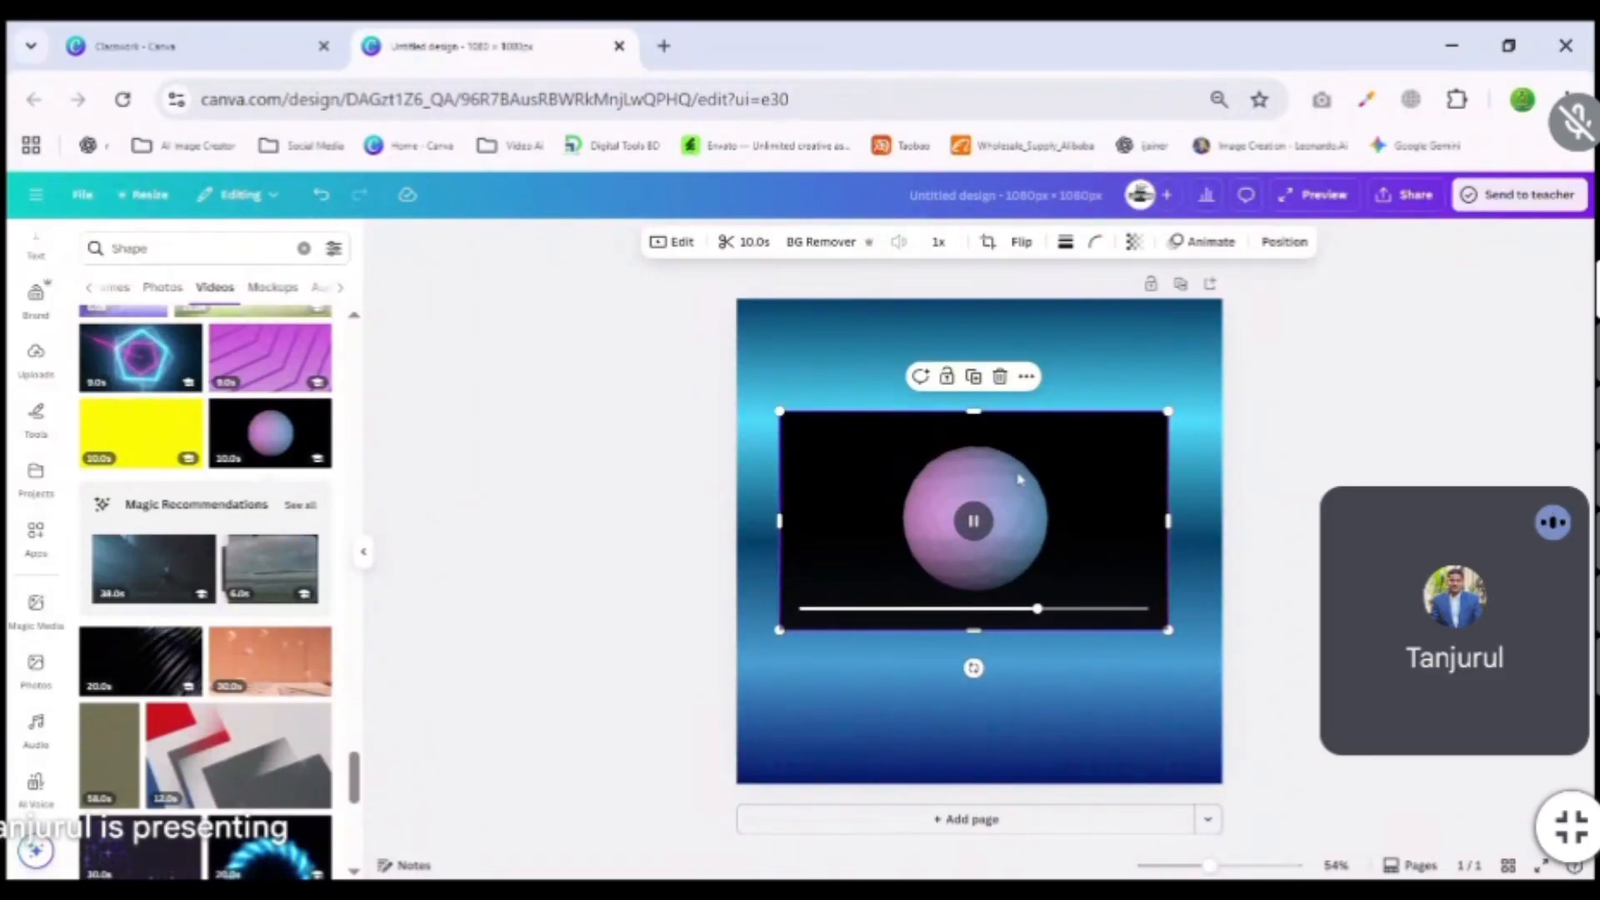
Reposition the pink and blue sphere video slightly on the page and remove its black background.
left_click_drag(1083, 479, 1083, 479)
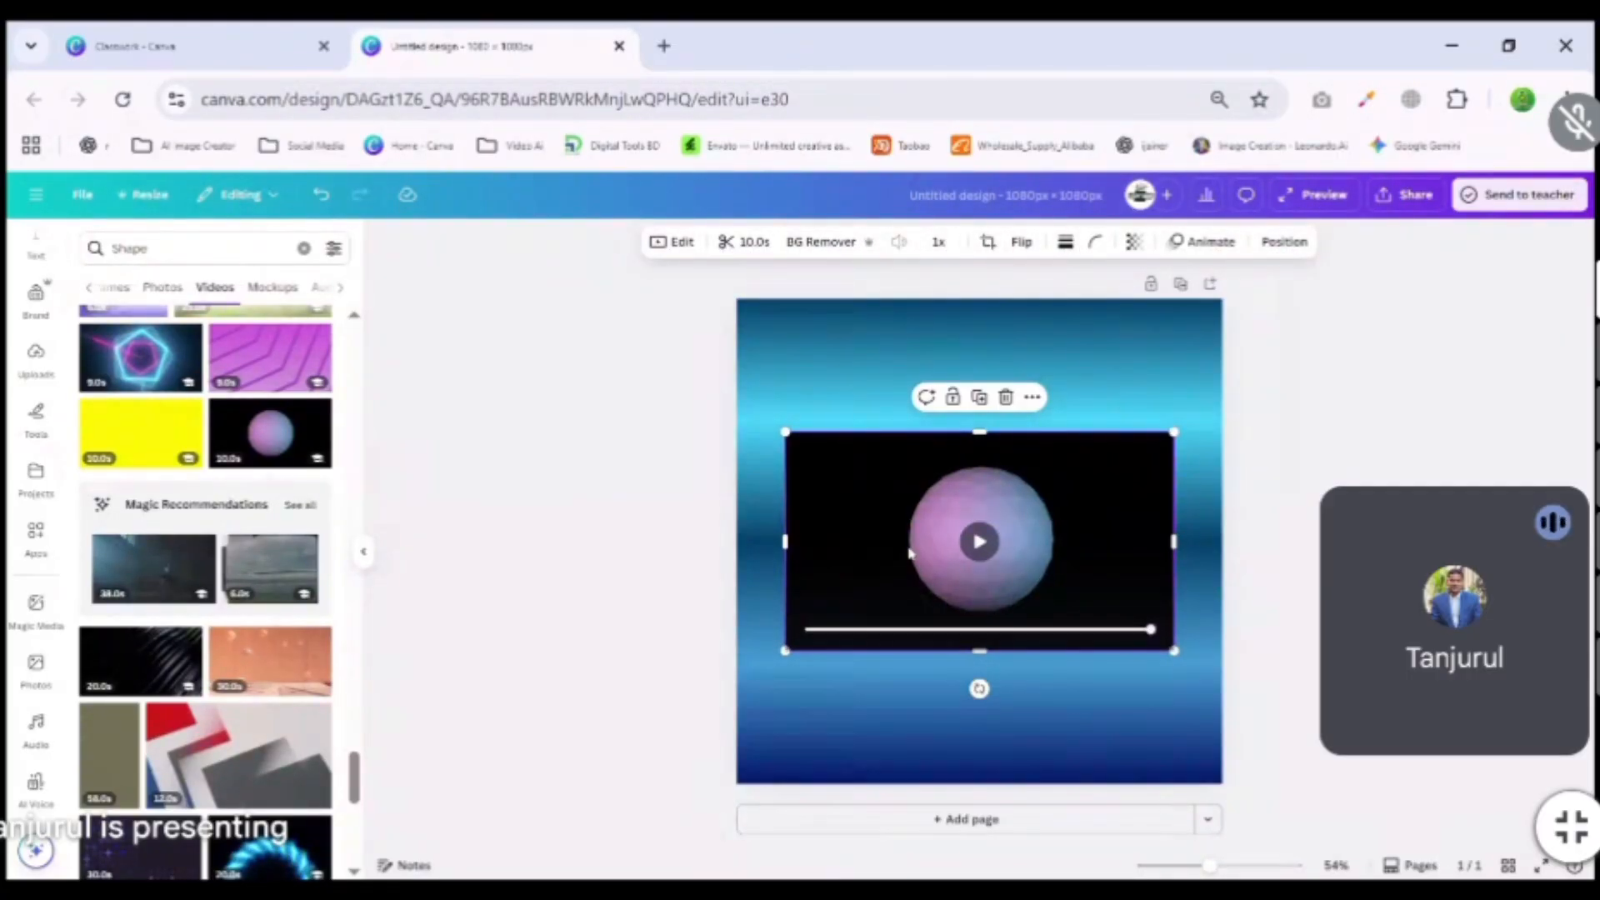
left_click(819, 247)
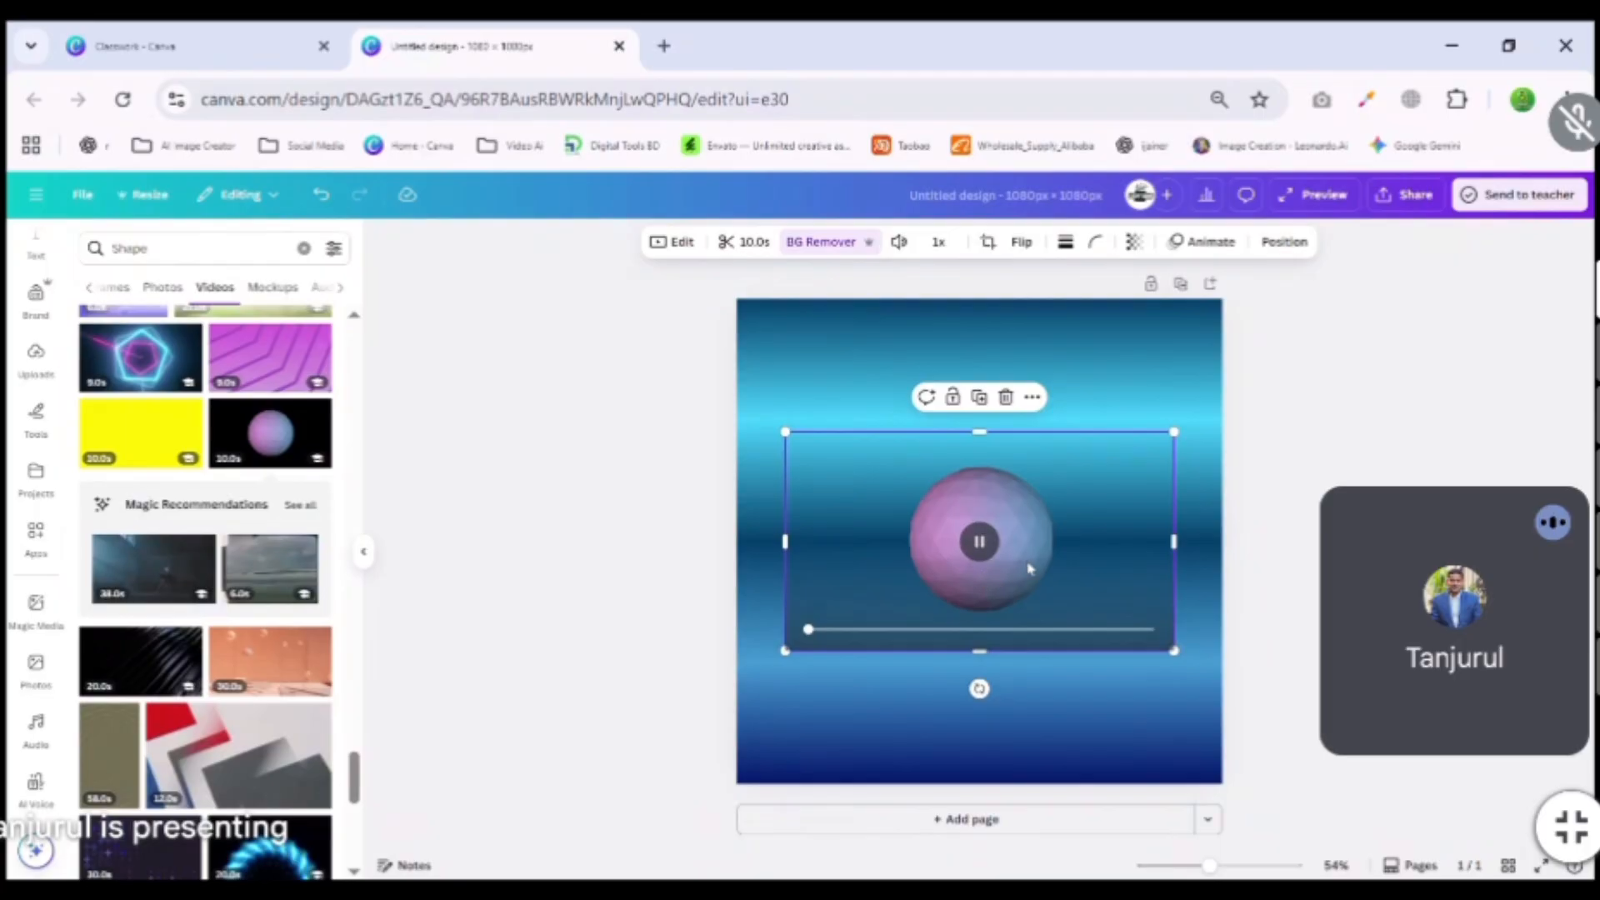
left_click_drag(1026, 550, 1001, 541)
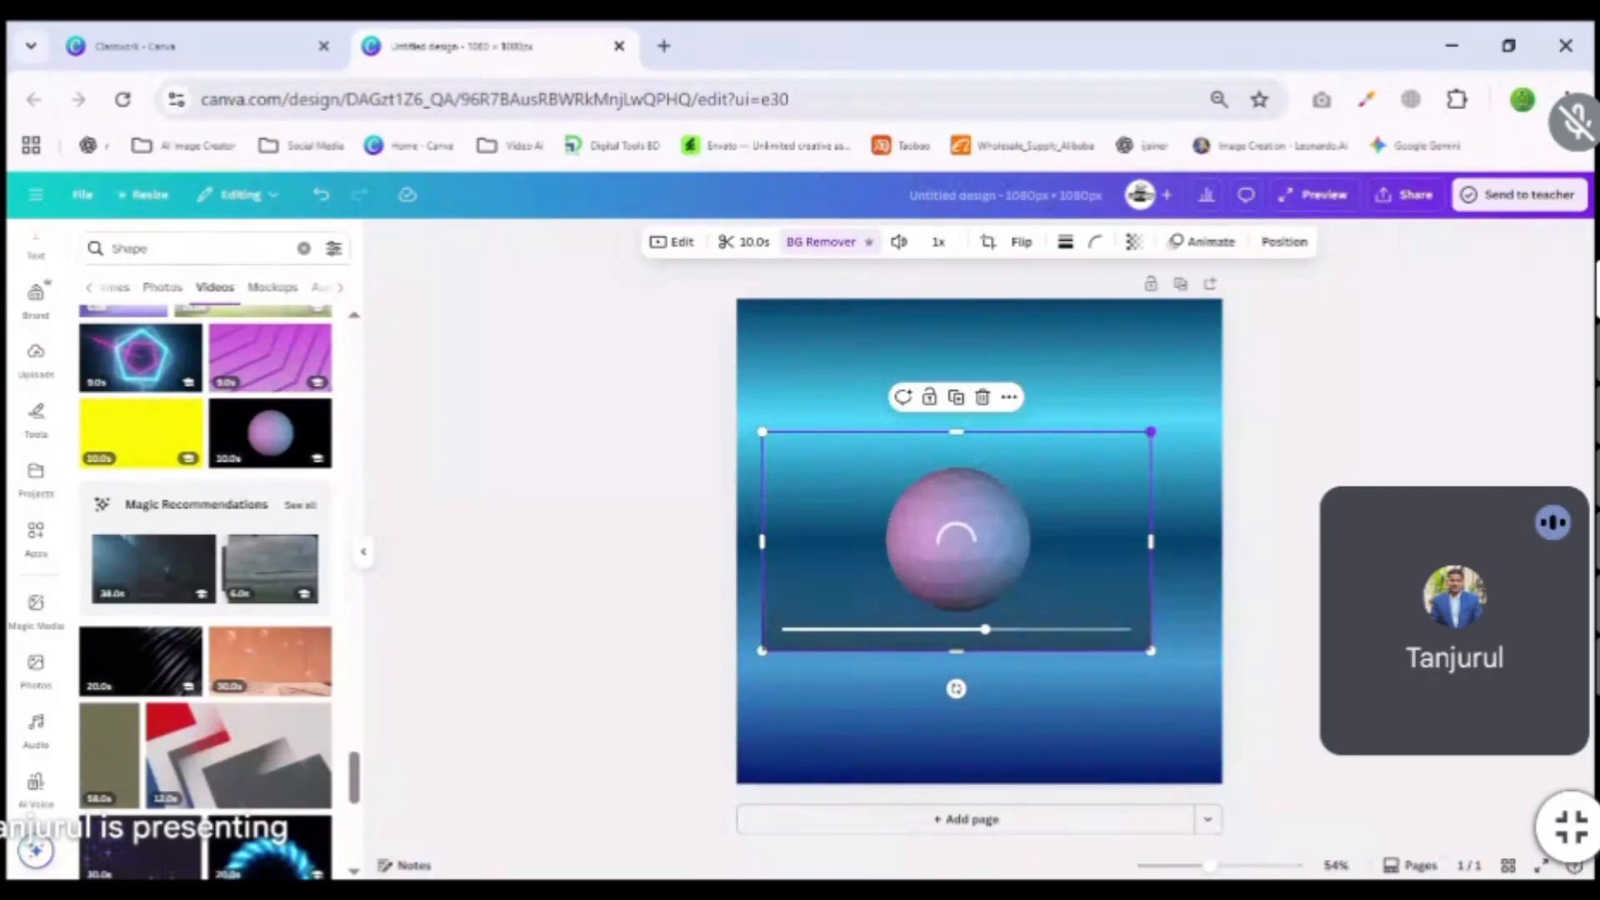
Move the cut-out sphere video down and back up the page, and delete it.
mouse_move(1147, 433)
left_mouse_down()
mouse_move(1068, 470)
mouse_move(1047, 500)
mouse_move(1116, 443)
mouse_move(1046, 503)
mouse_move(1136, 447)
mouse_move(1017, 531)
mouse_move(1175, 418)
mouse_move(1042, 504)
mouse_move(1148, 433)
left_mouse_up()
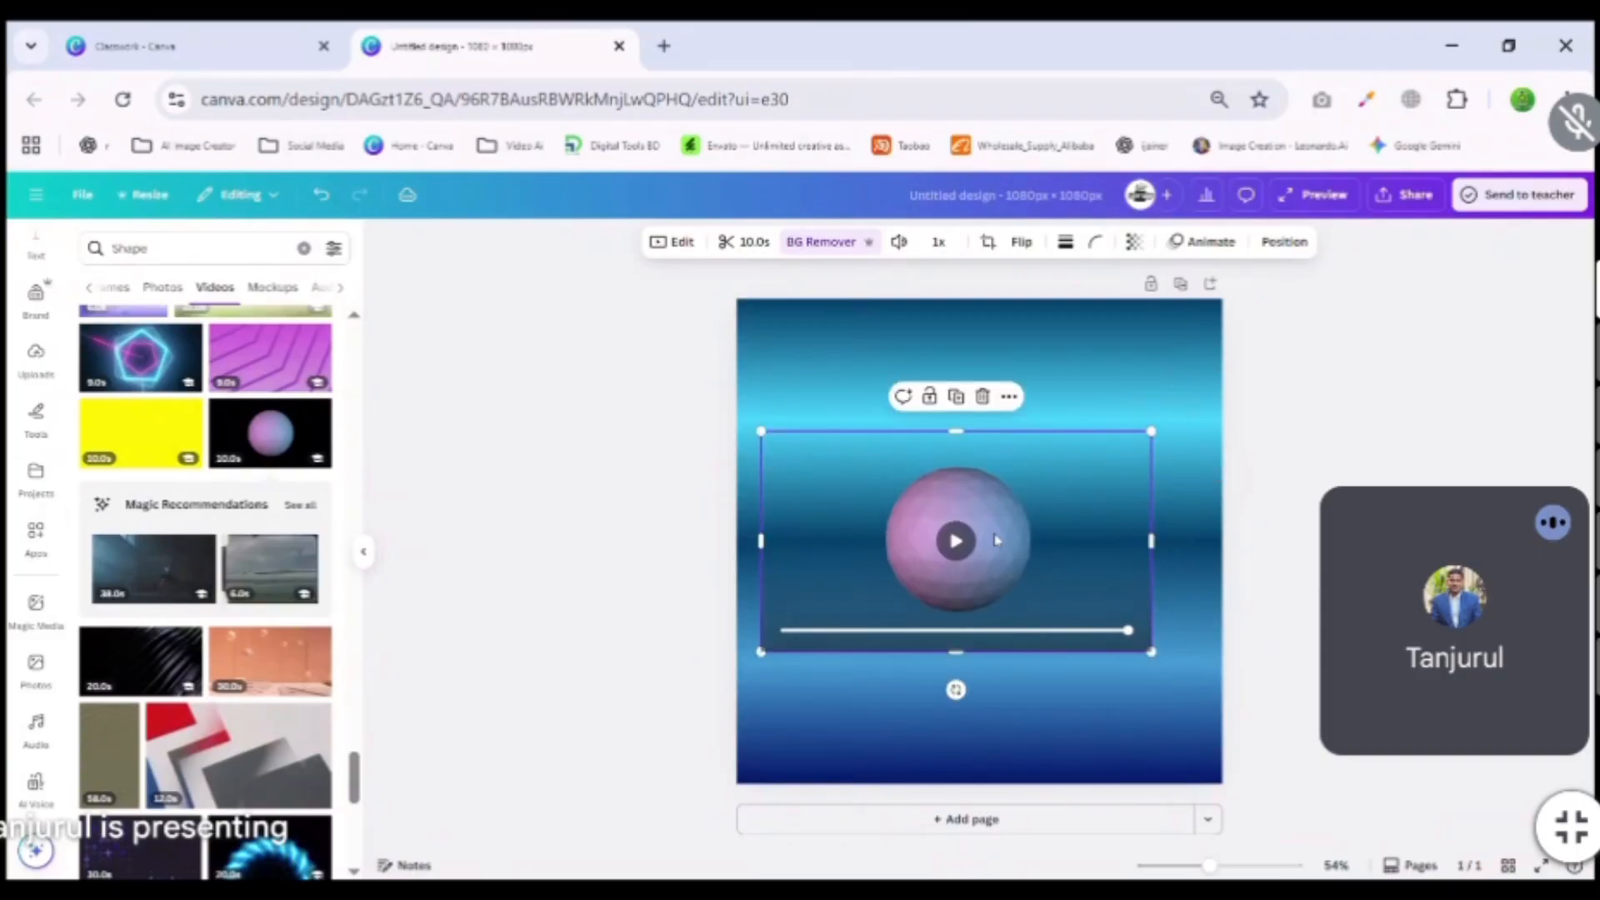
left_click_drag(1007, 543, 1039, 608)
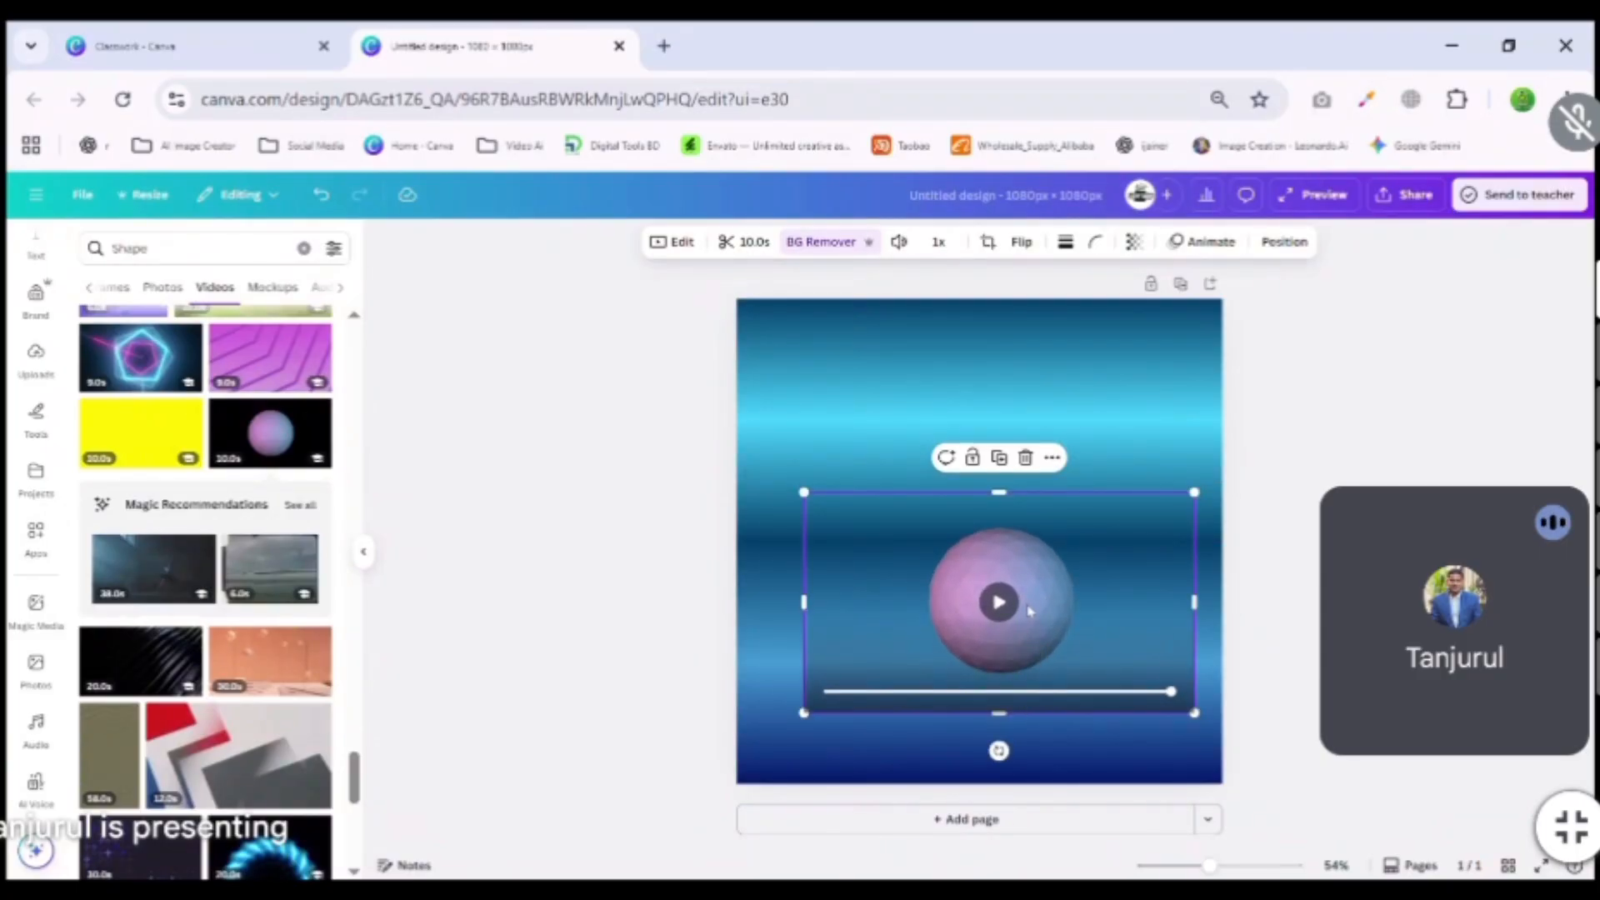
left_click_drag(1036, 601, 1007, 494)
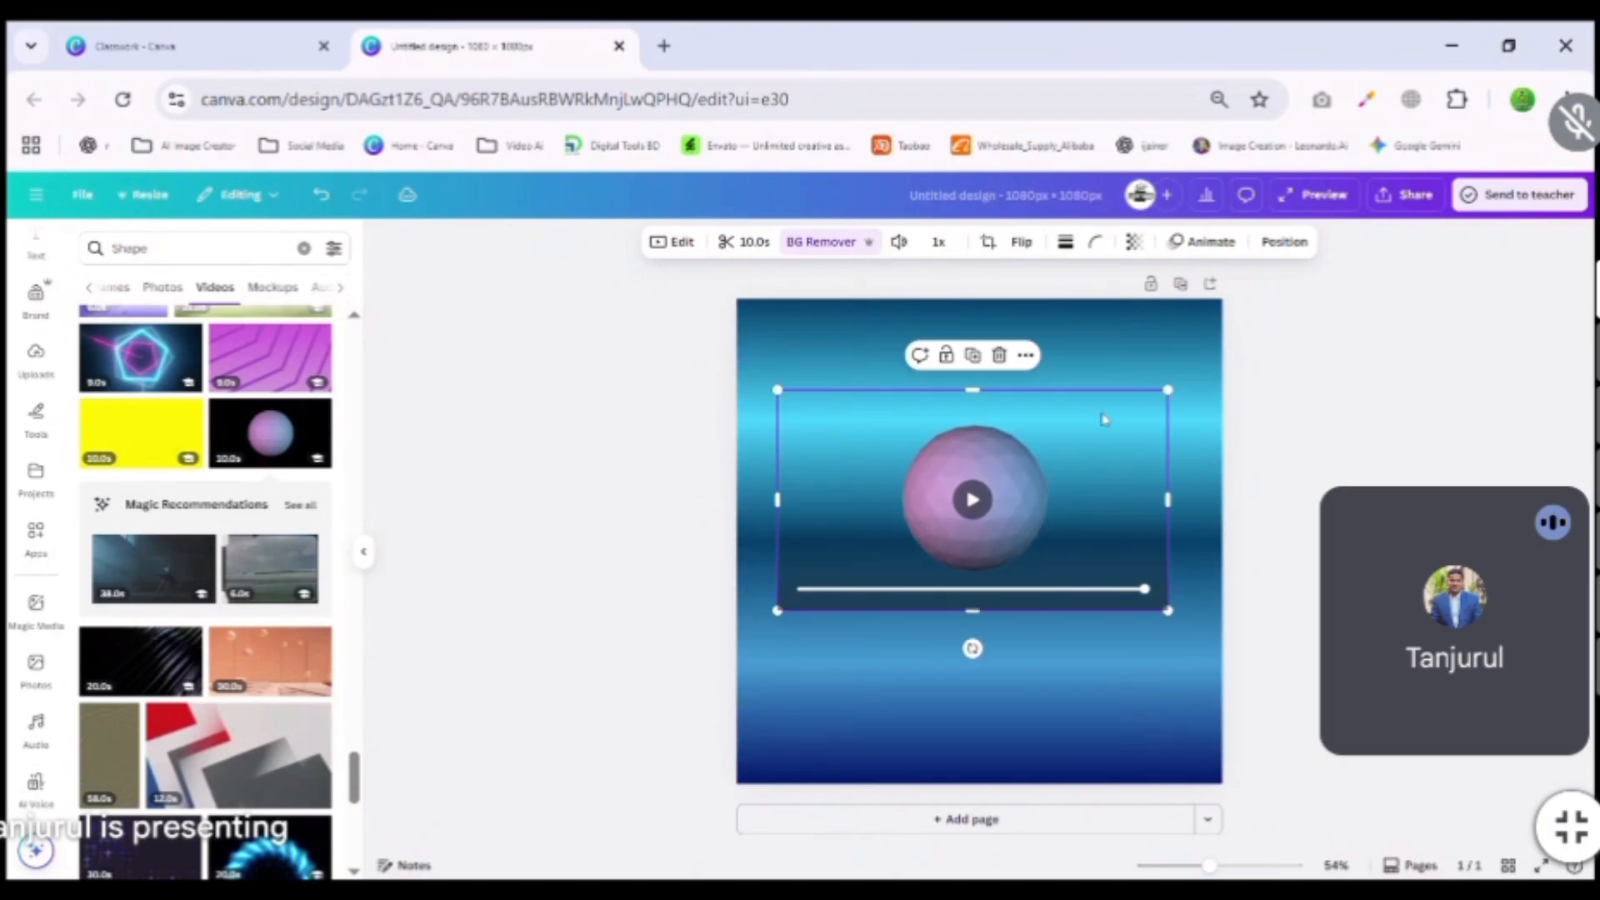
left_click(1000, 356)
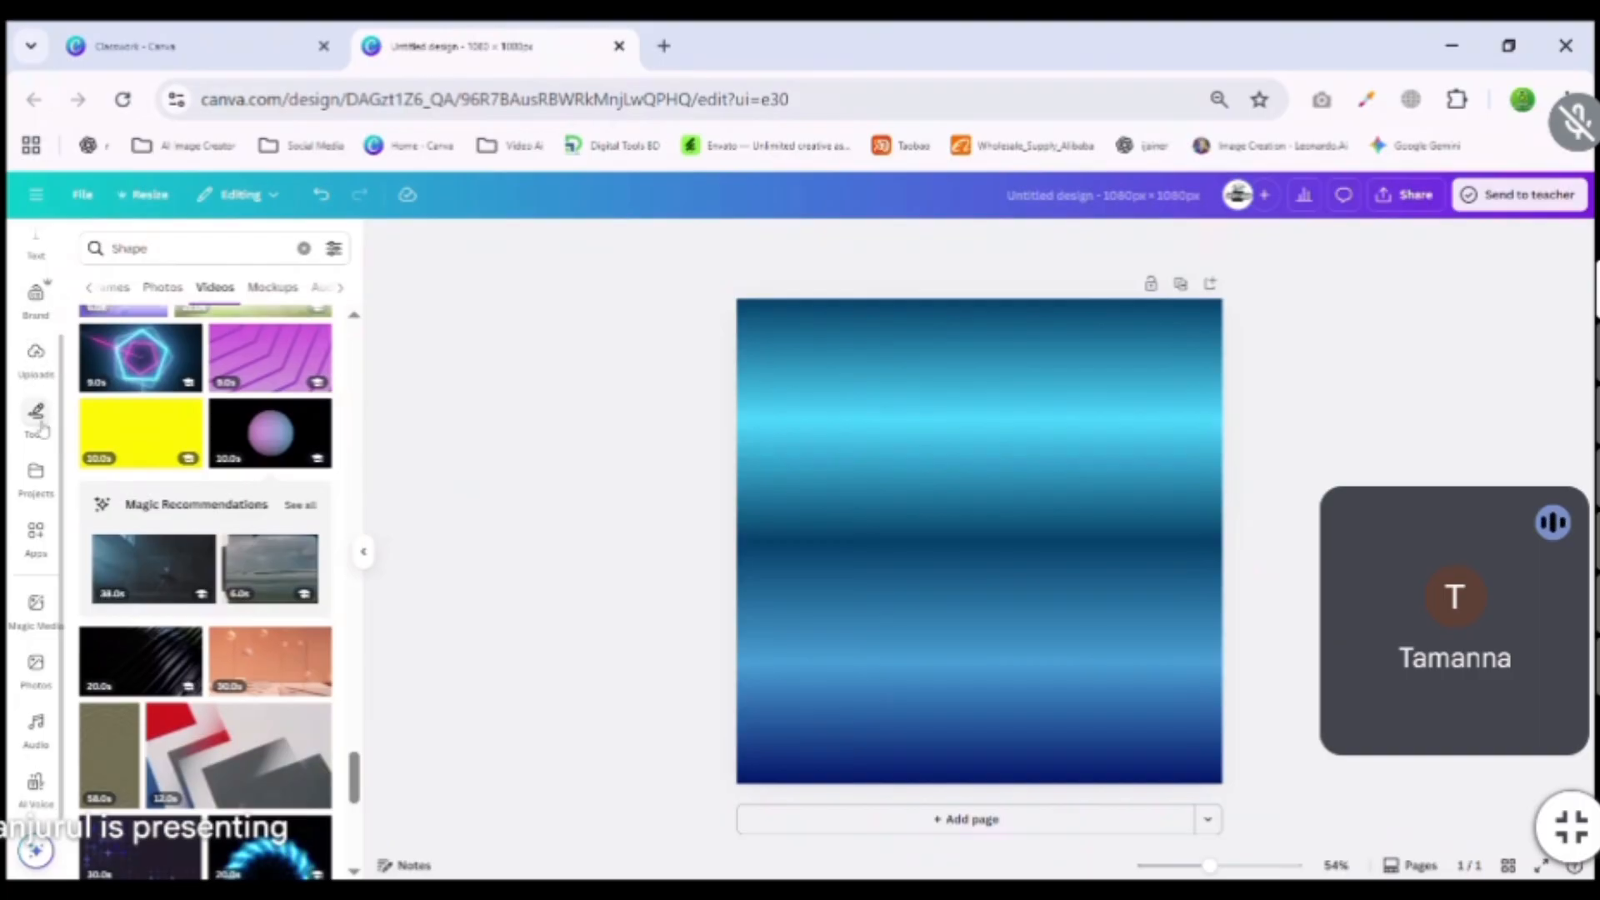
Browse the video results for the Shape search and examine the available clips.
scroll(46, 428, "up", 2)
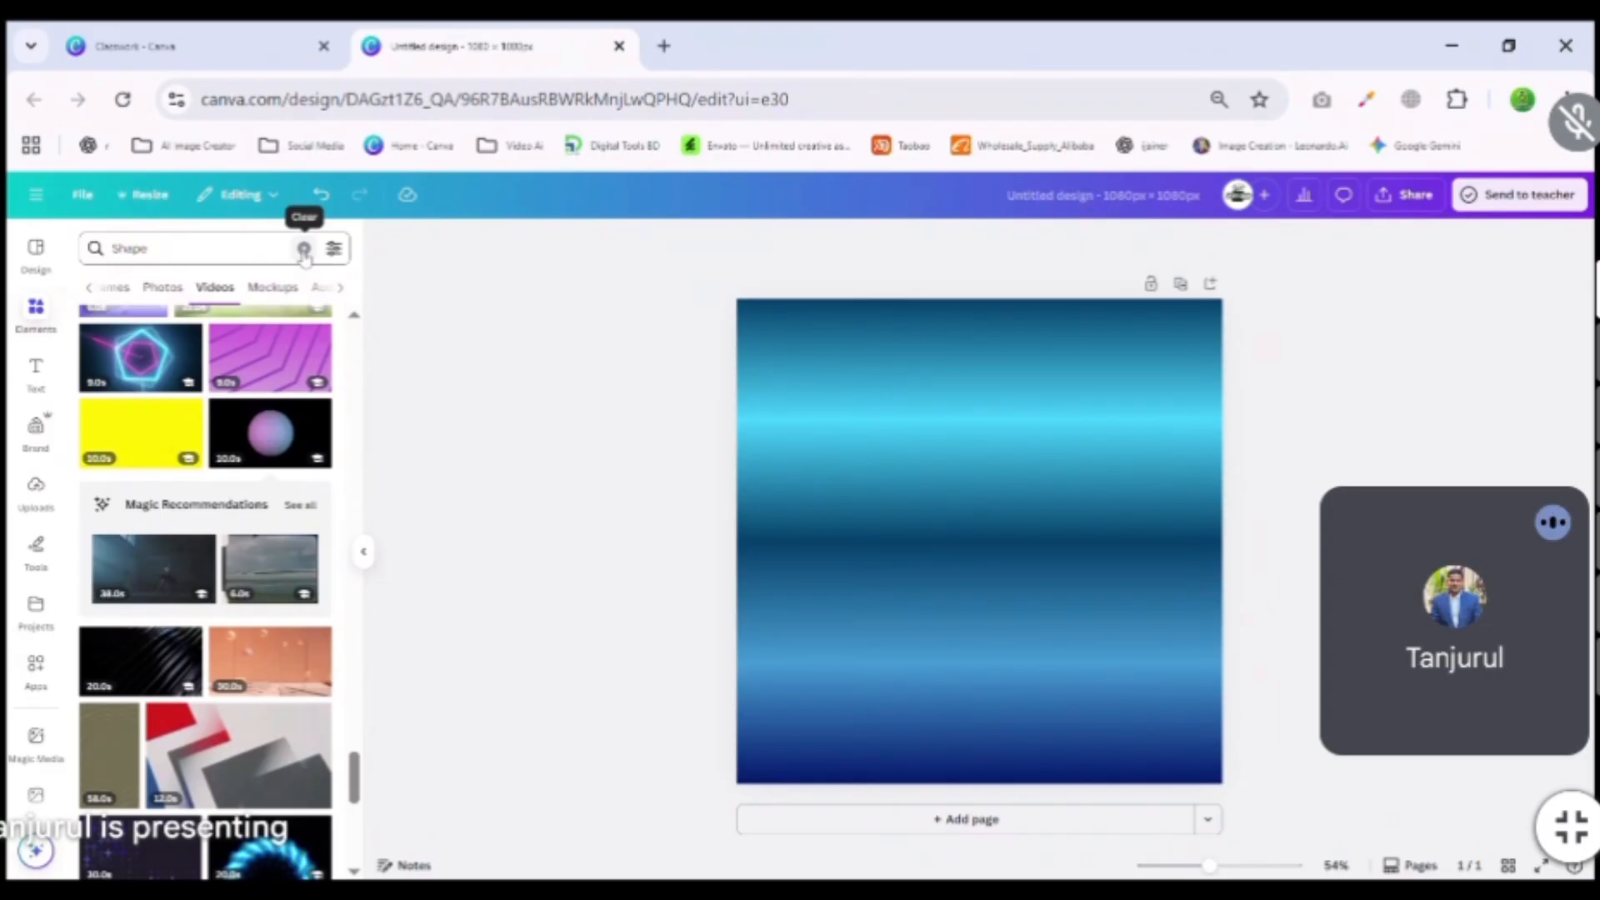
scroll(247, 603, "down", 6)
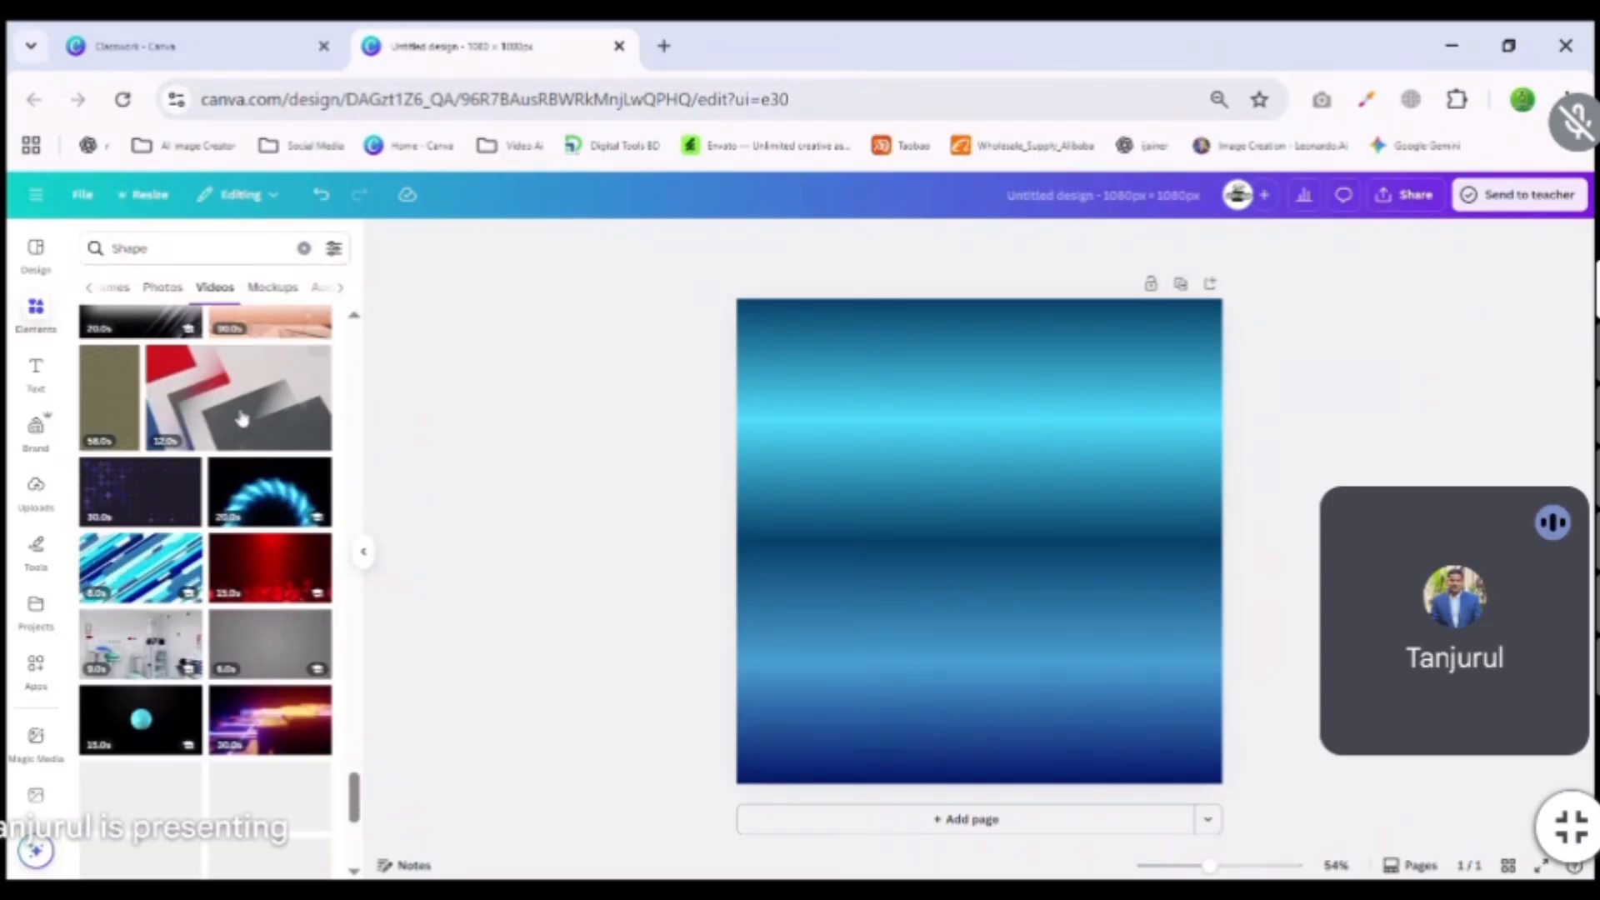
scroll(248, 603, "down", 3)
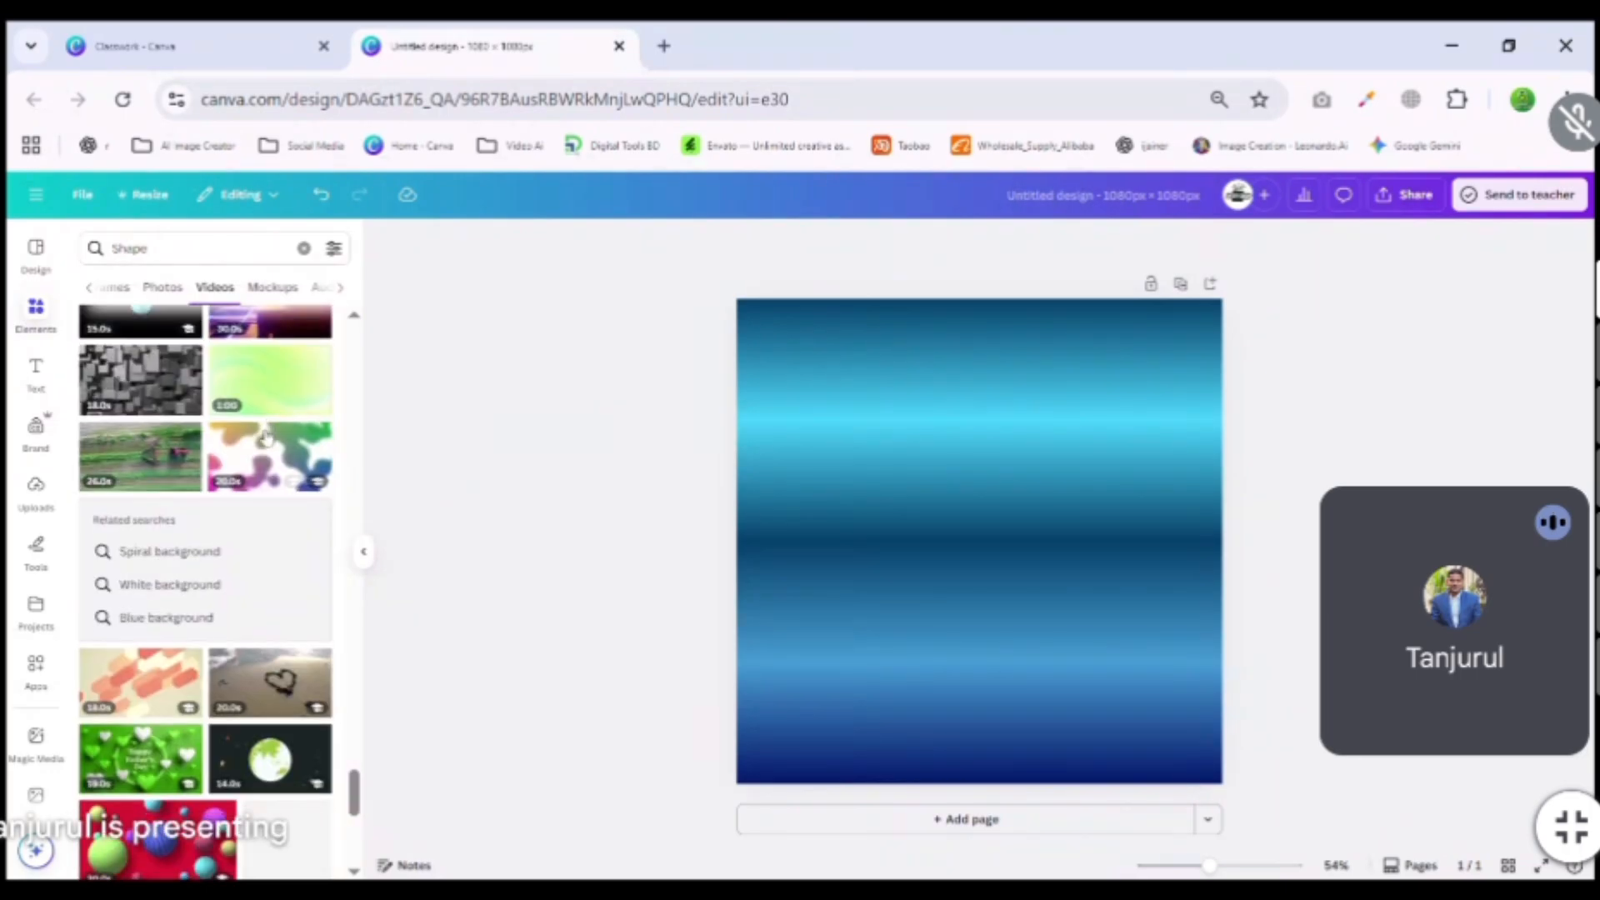
scroll(239, 672, "up", 1)
scroll(236, 669, "up", 1)
scroll(236, 666, "down", 2)
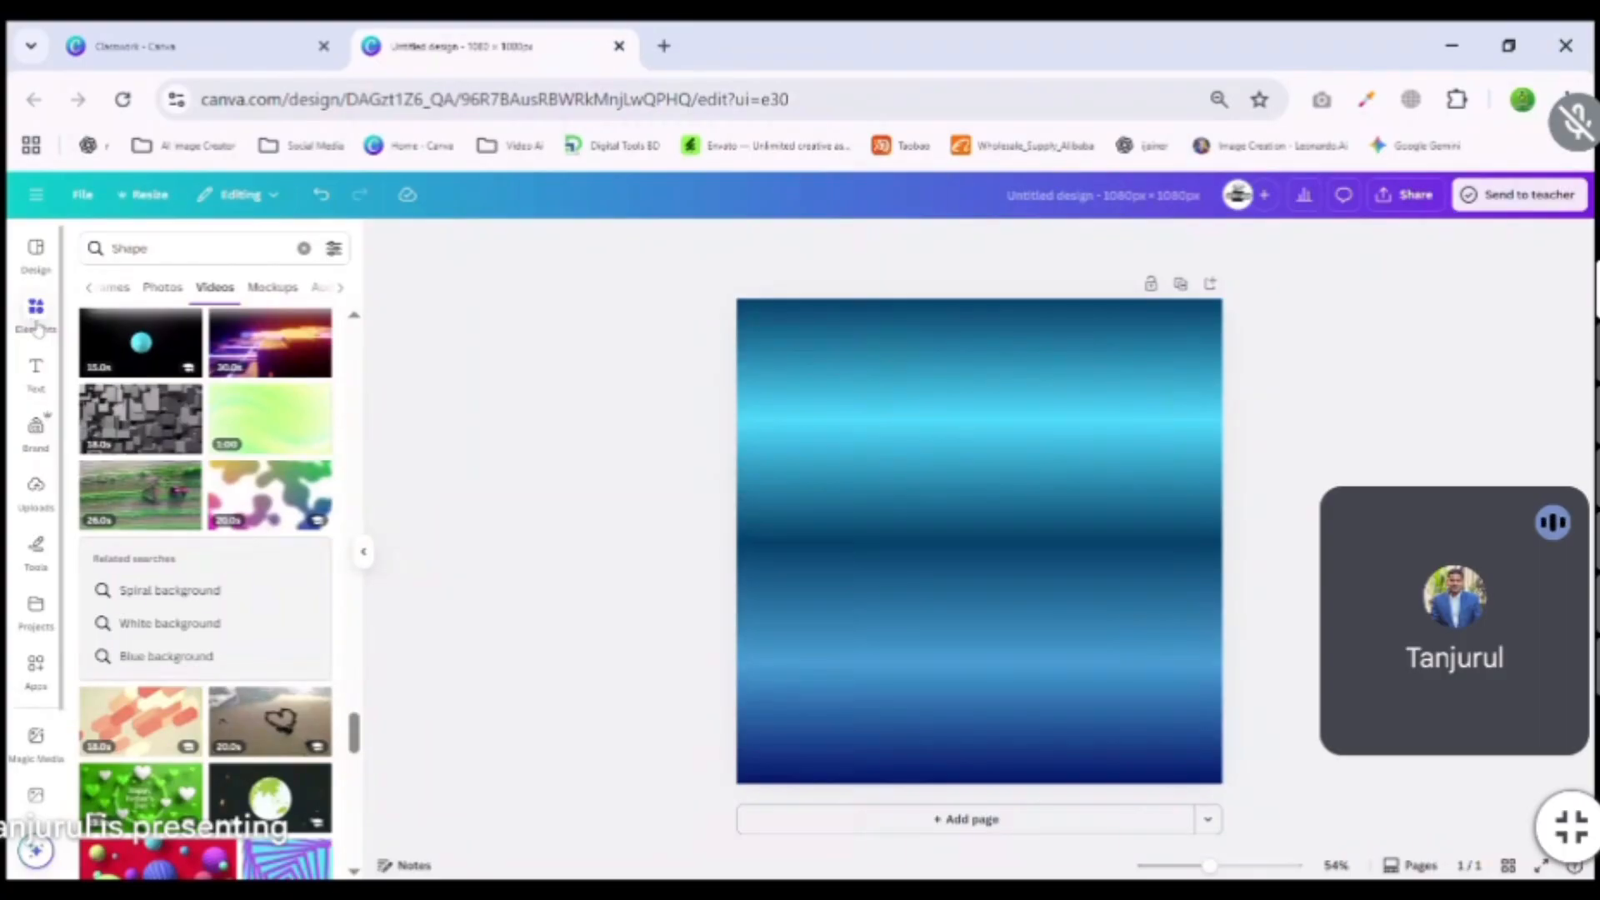
left_click(214, 289)
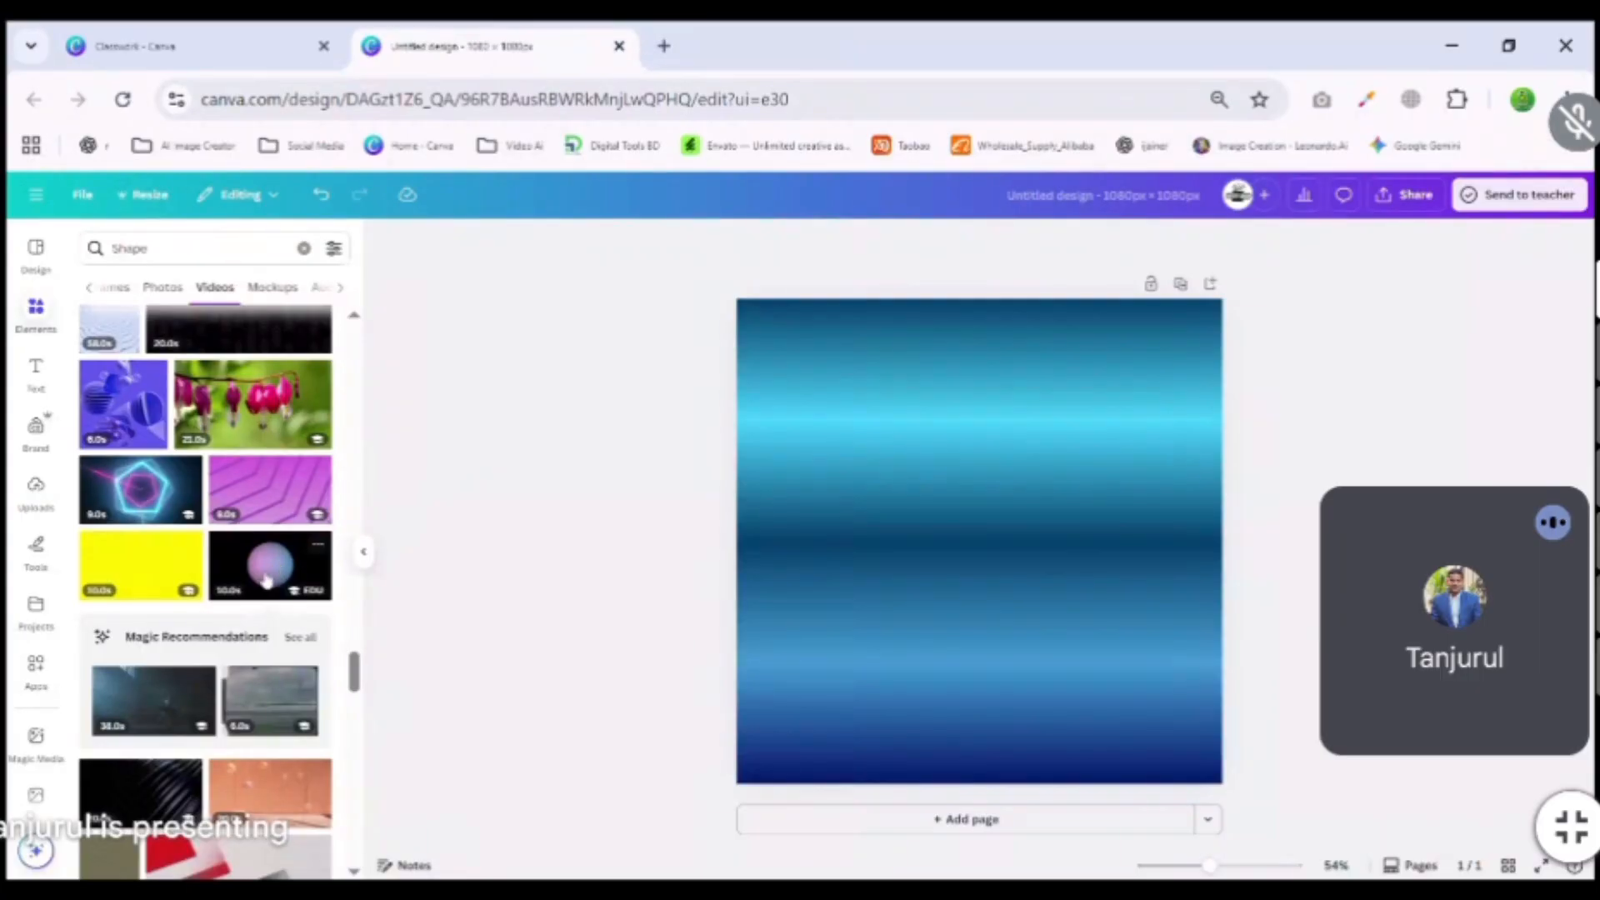
scroll(266, 580, "down", 2)
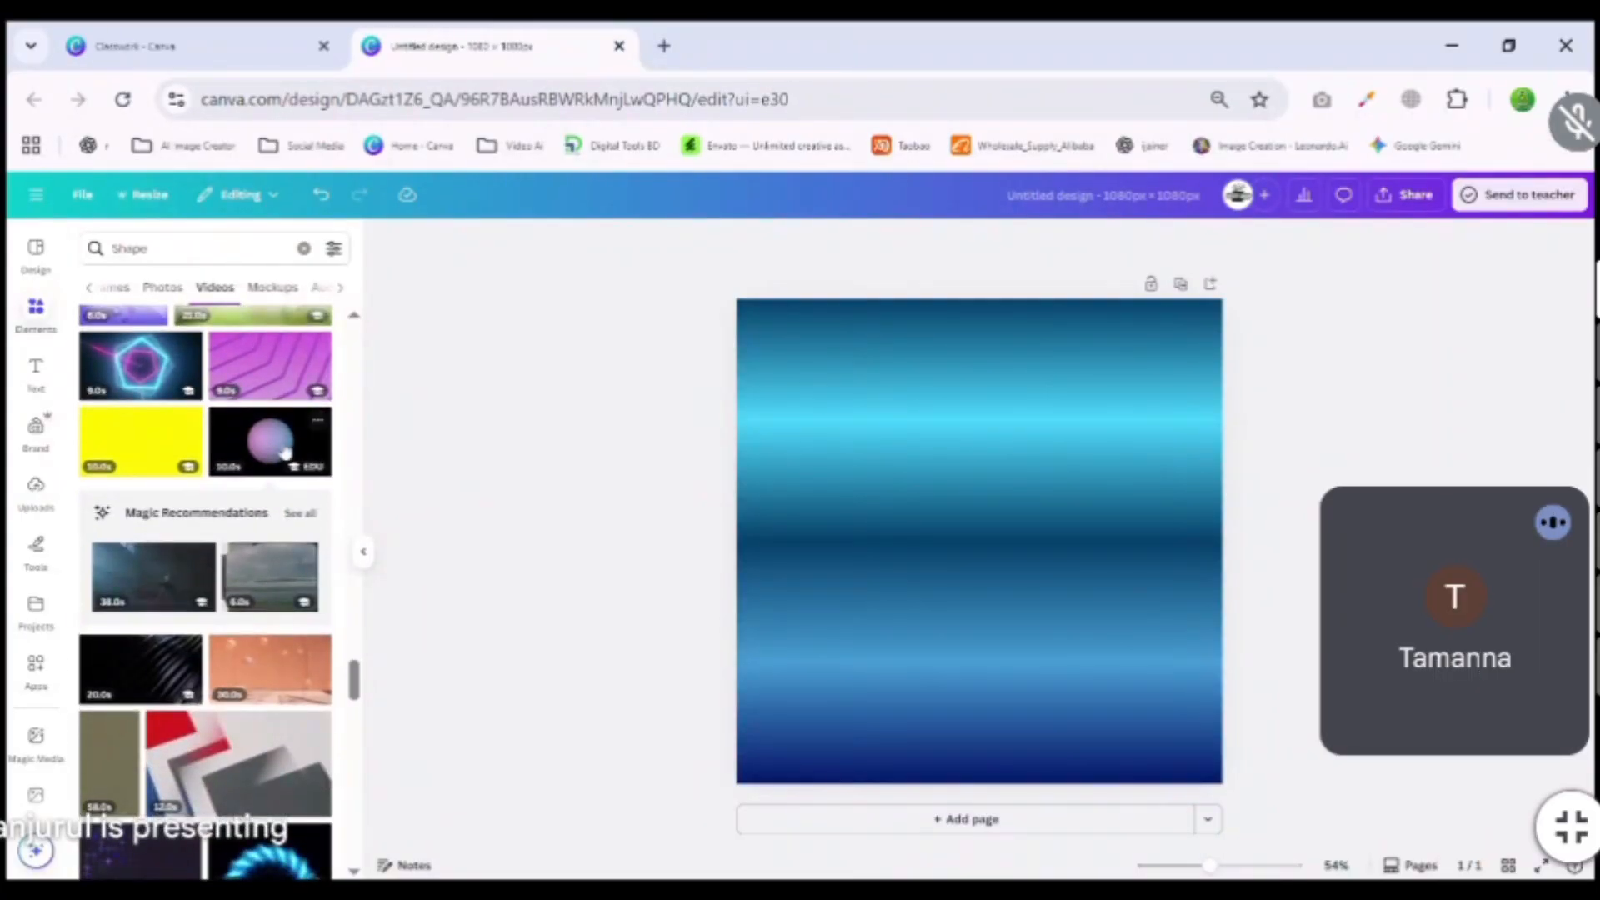
scroll(280, 458, "up", 5)
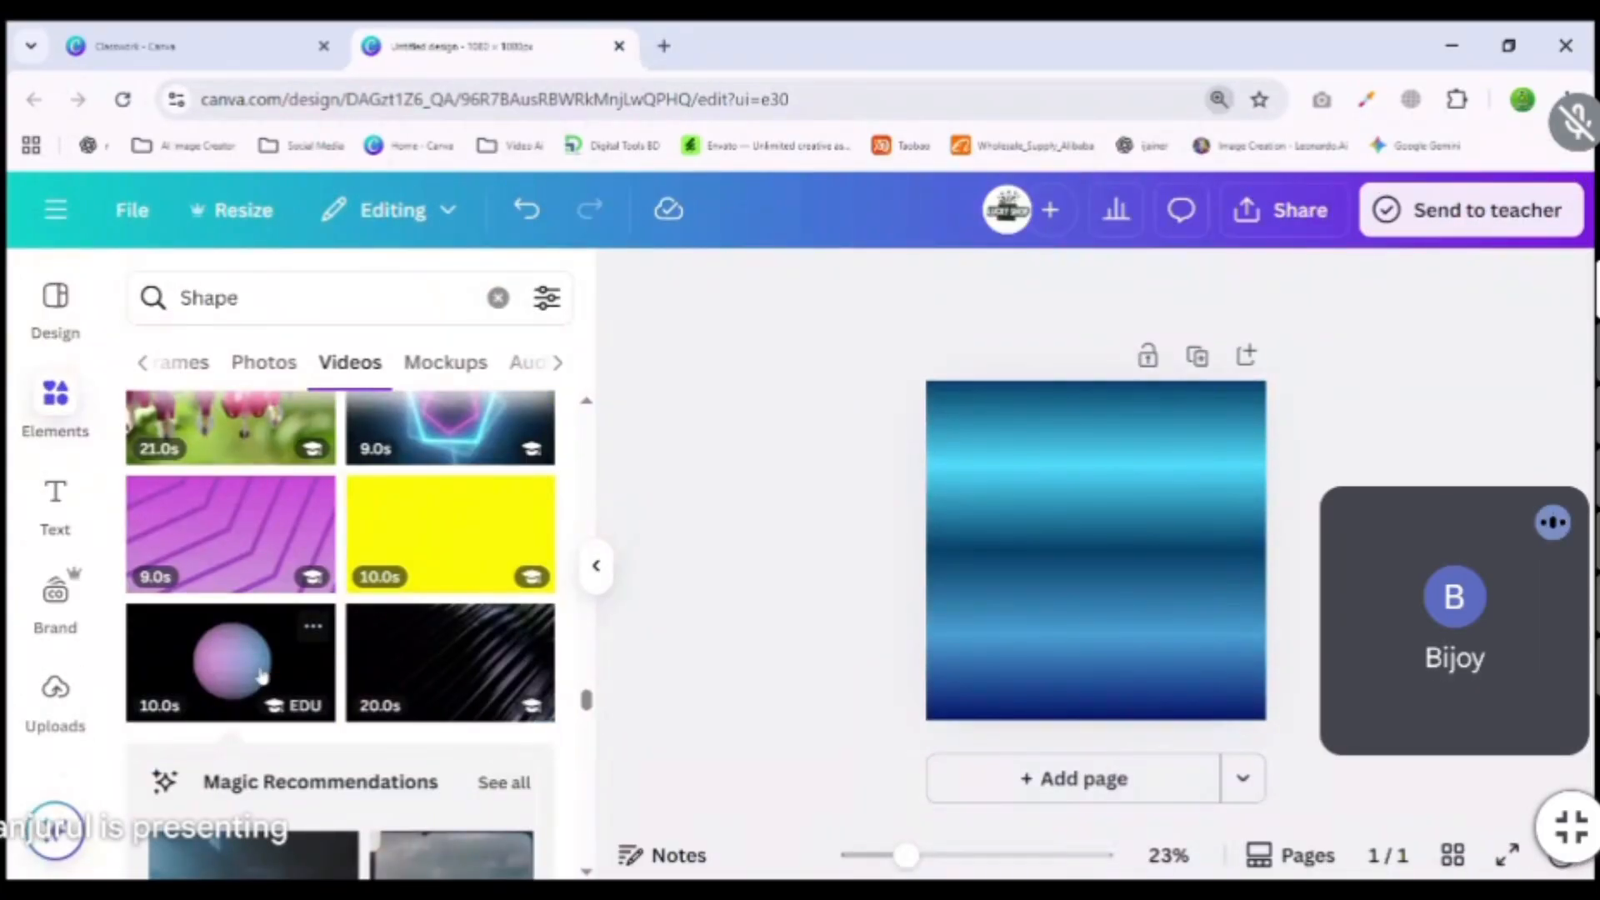
scroll(260, 674, "down", 4)
scroll(260, 667, "down", 3)
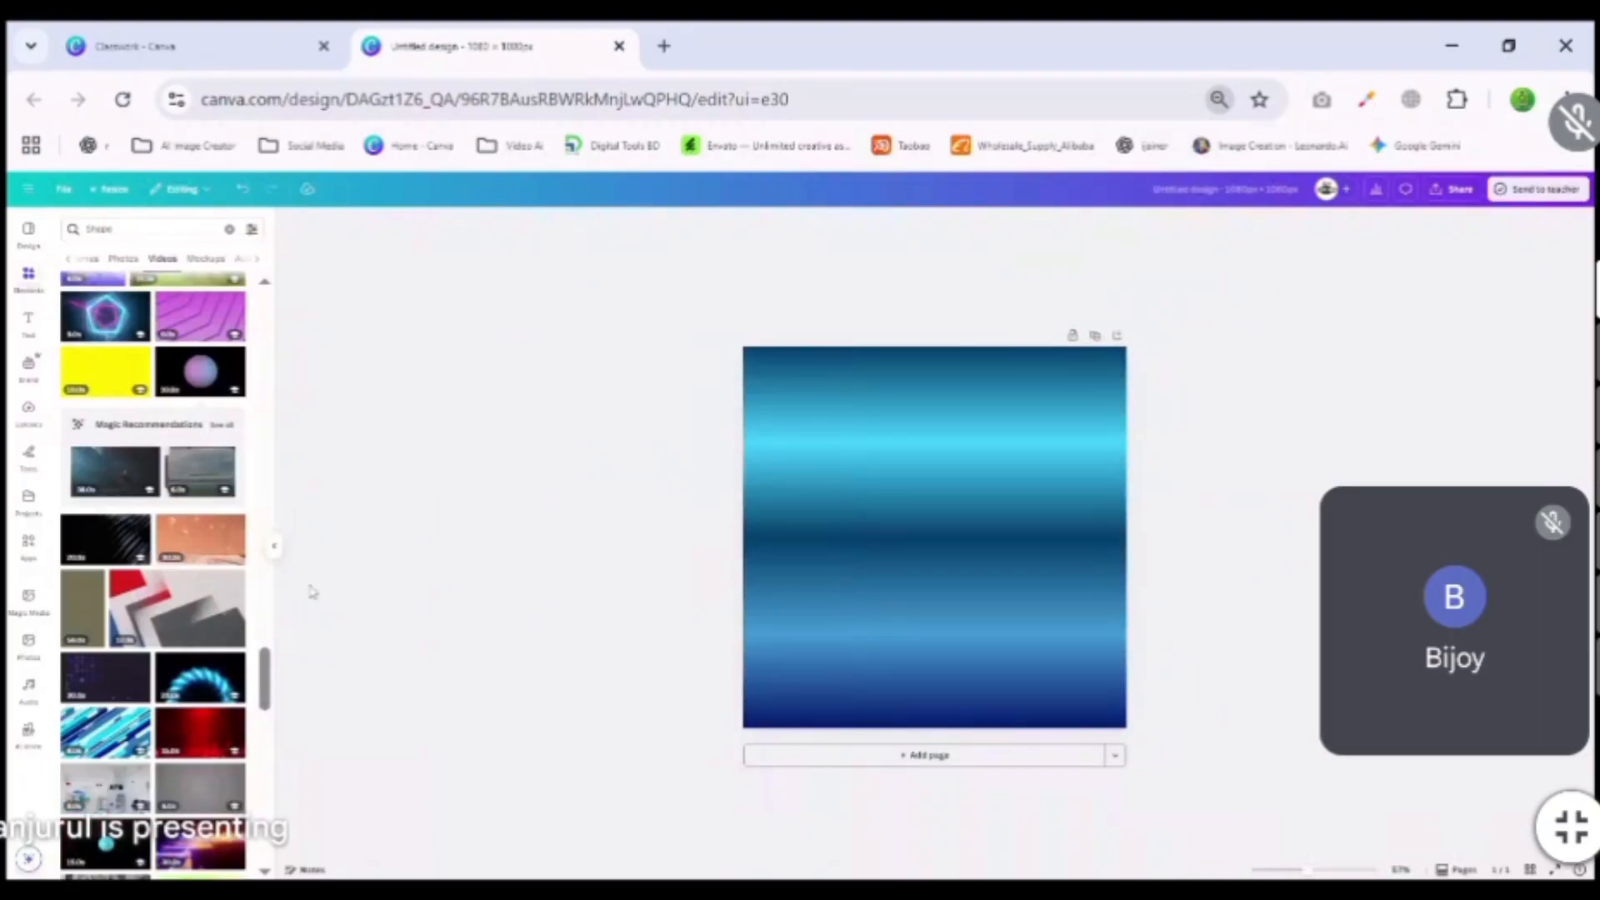
scroll(869, 541, "up", 3)
scroll(754, 539, "down", 1)
scroll(849, 574, "up", 1)
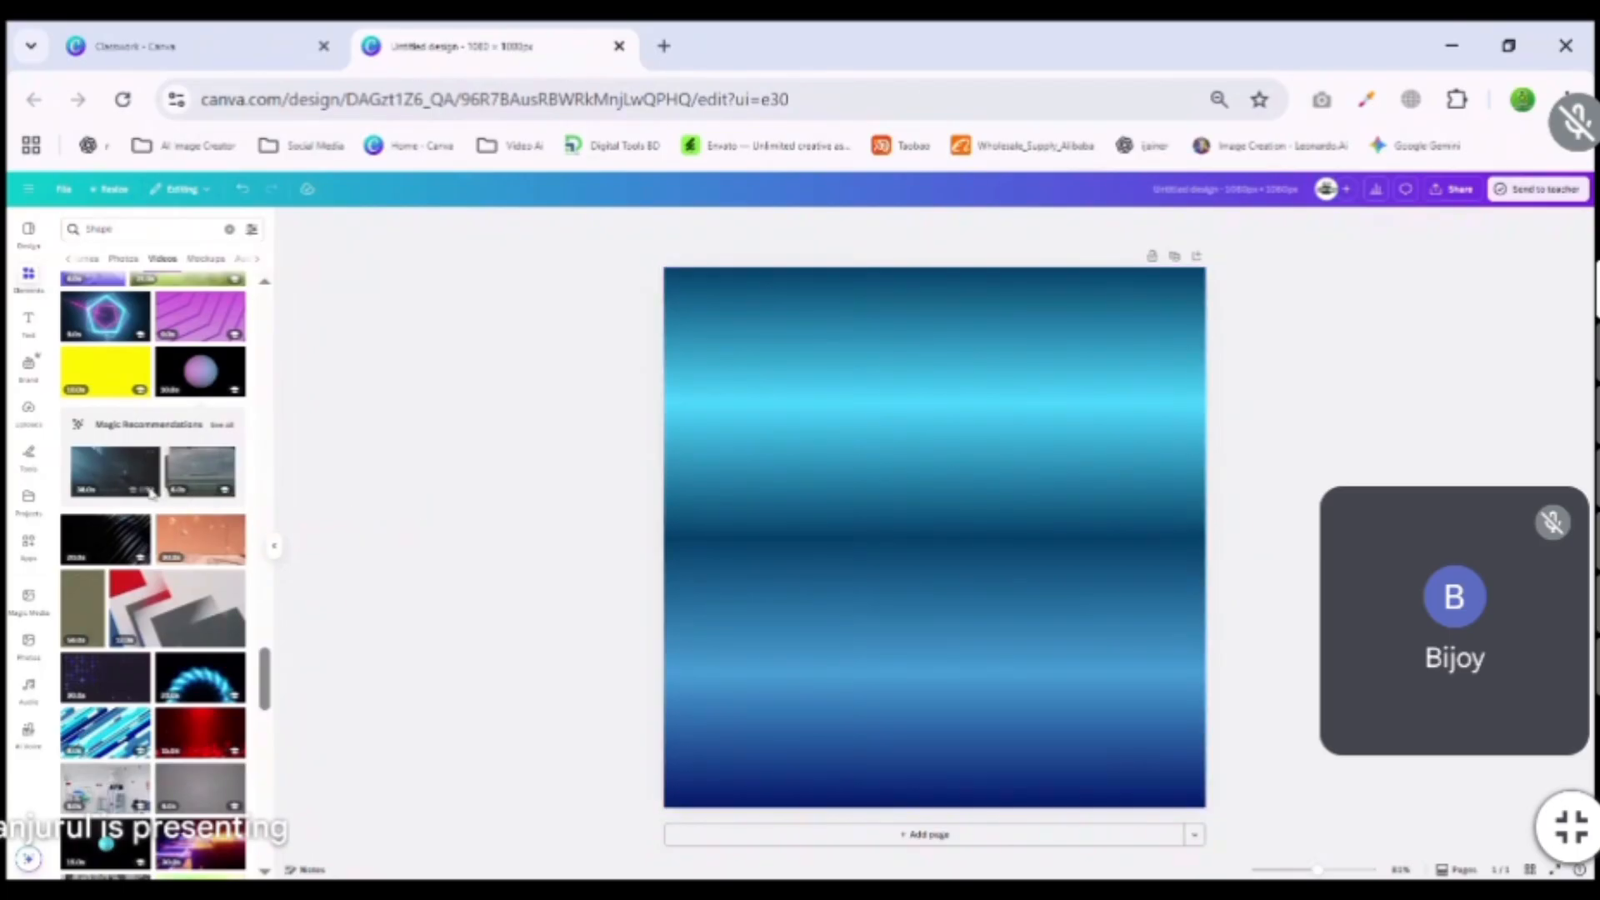
scroll(149, 493, "up", 5)
scroll(149, 493, "up", 5)
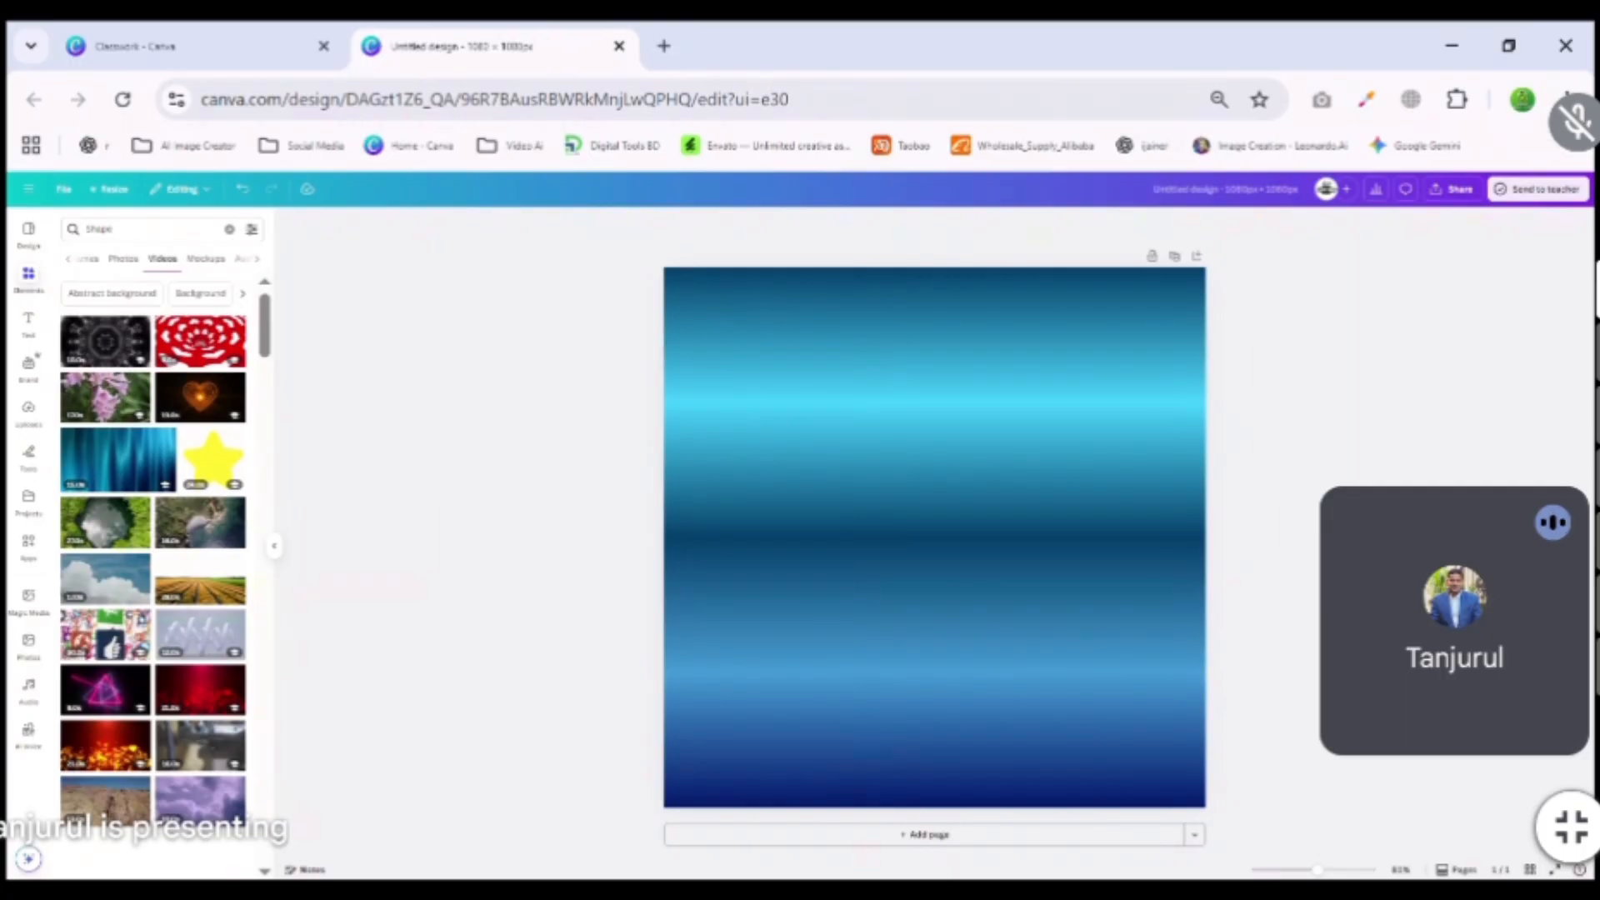
Find the 21-second video of pink heart-shaped flowers on a branch in the Shape results and add it to the page.
scroll(177, 355, "down", 2)
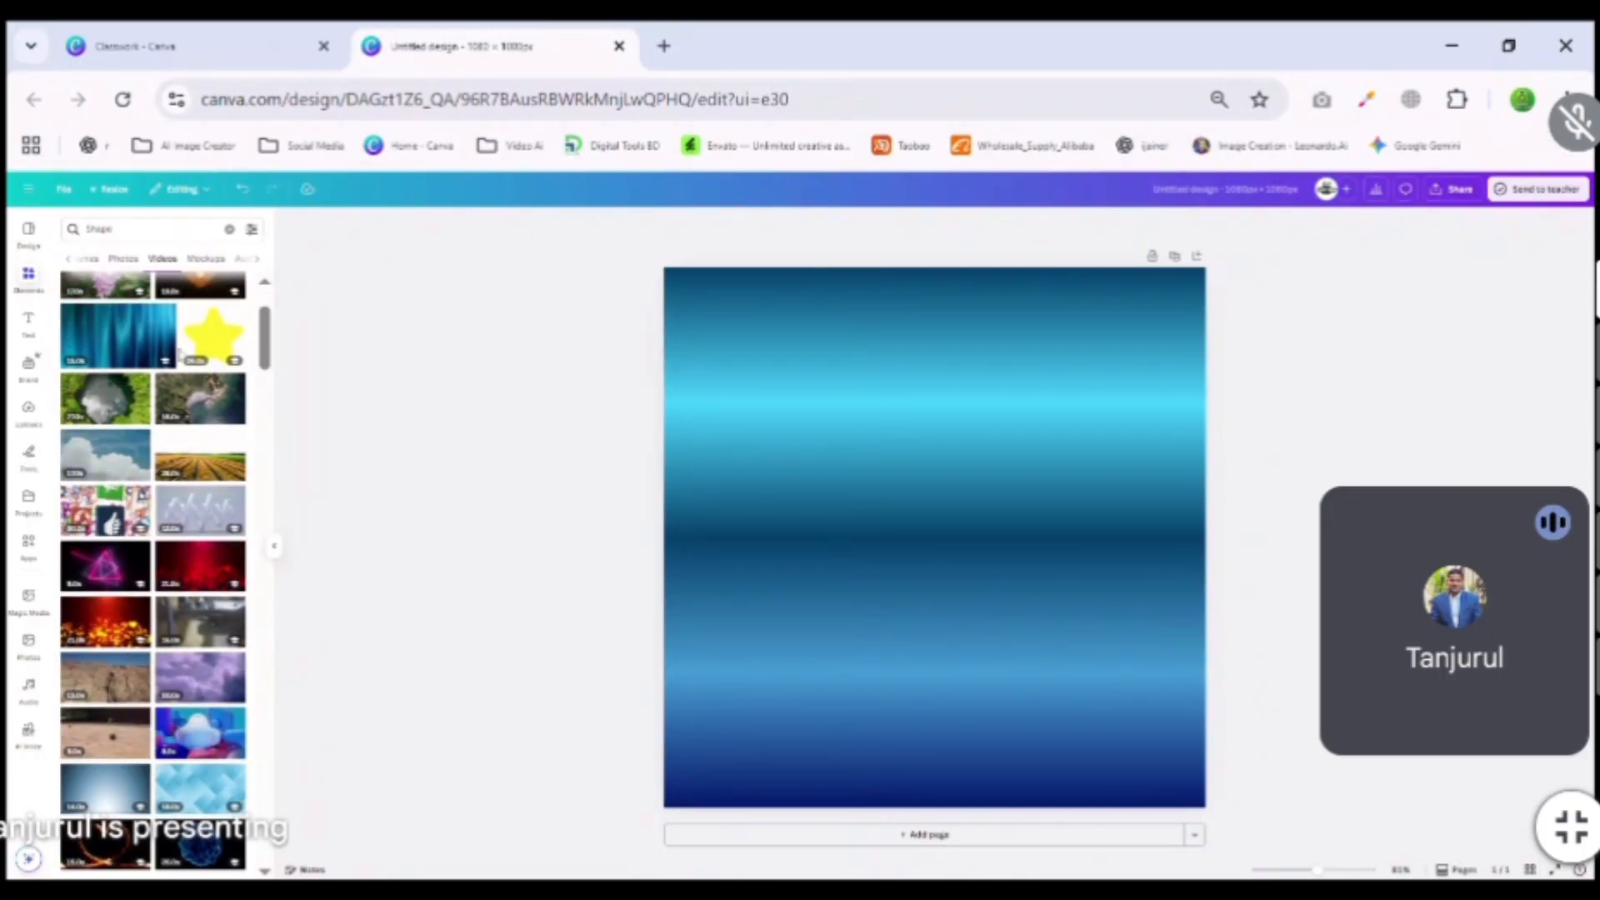
scroll(179, 583, "down", 3)
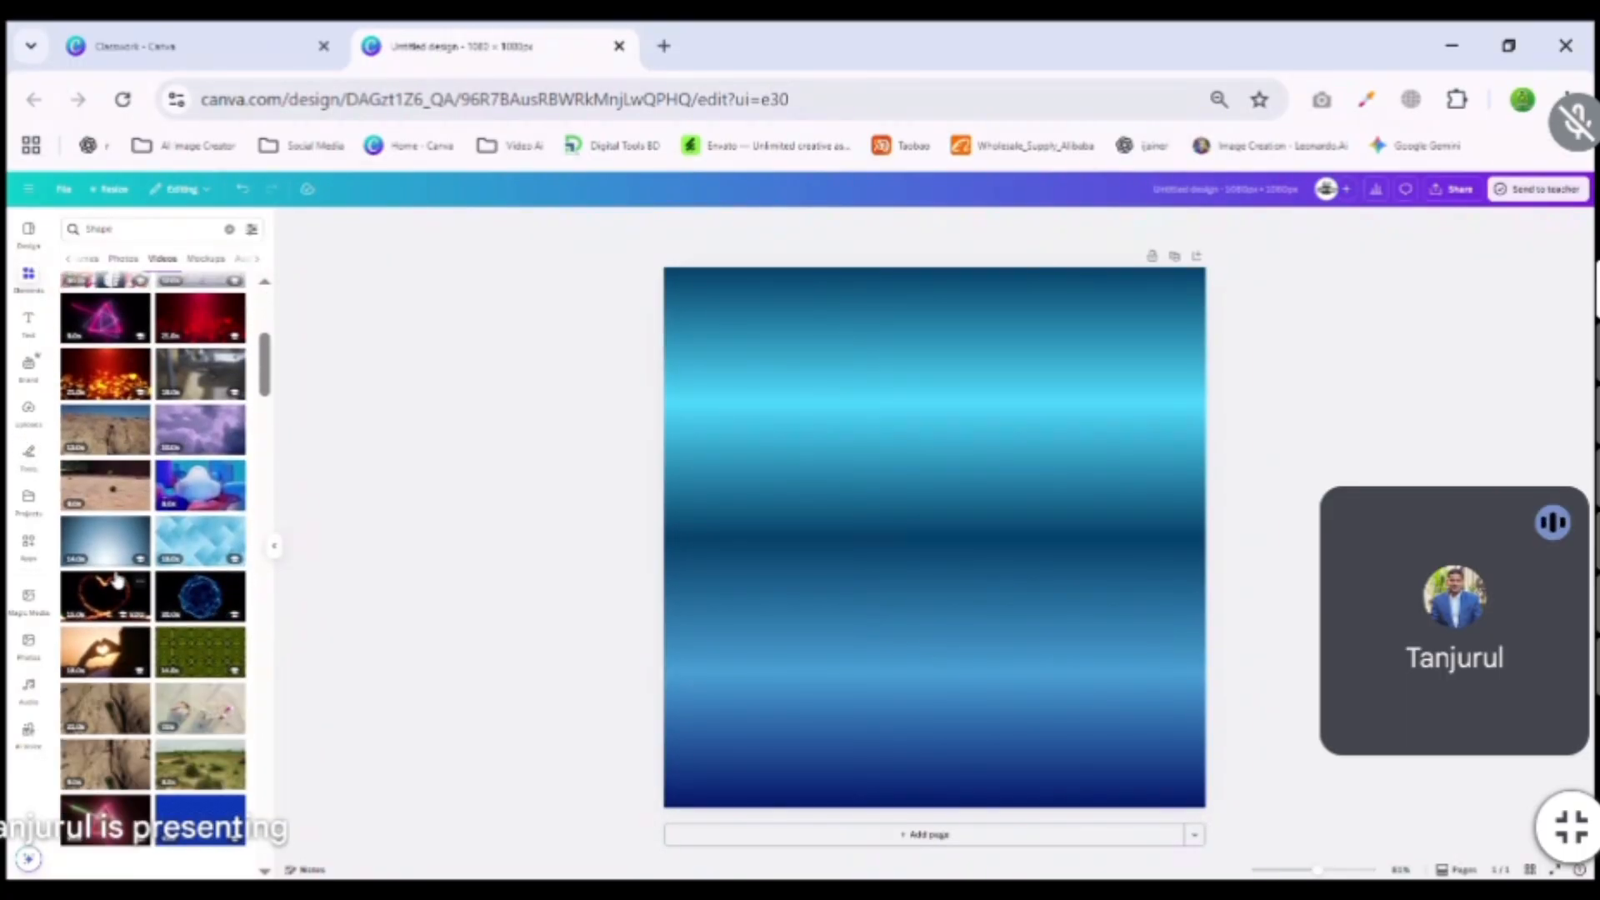
scroll(107, 603, "down", 3)
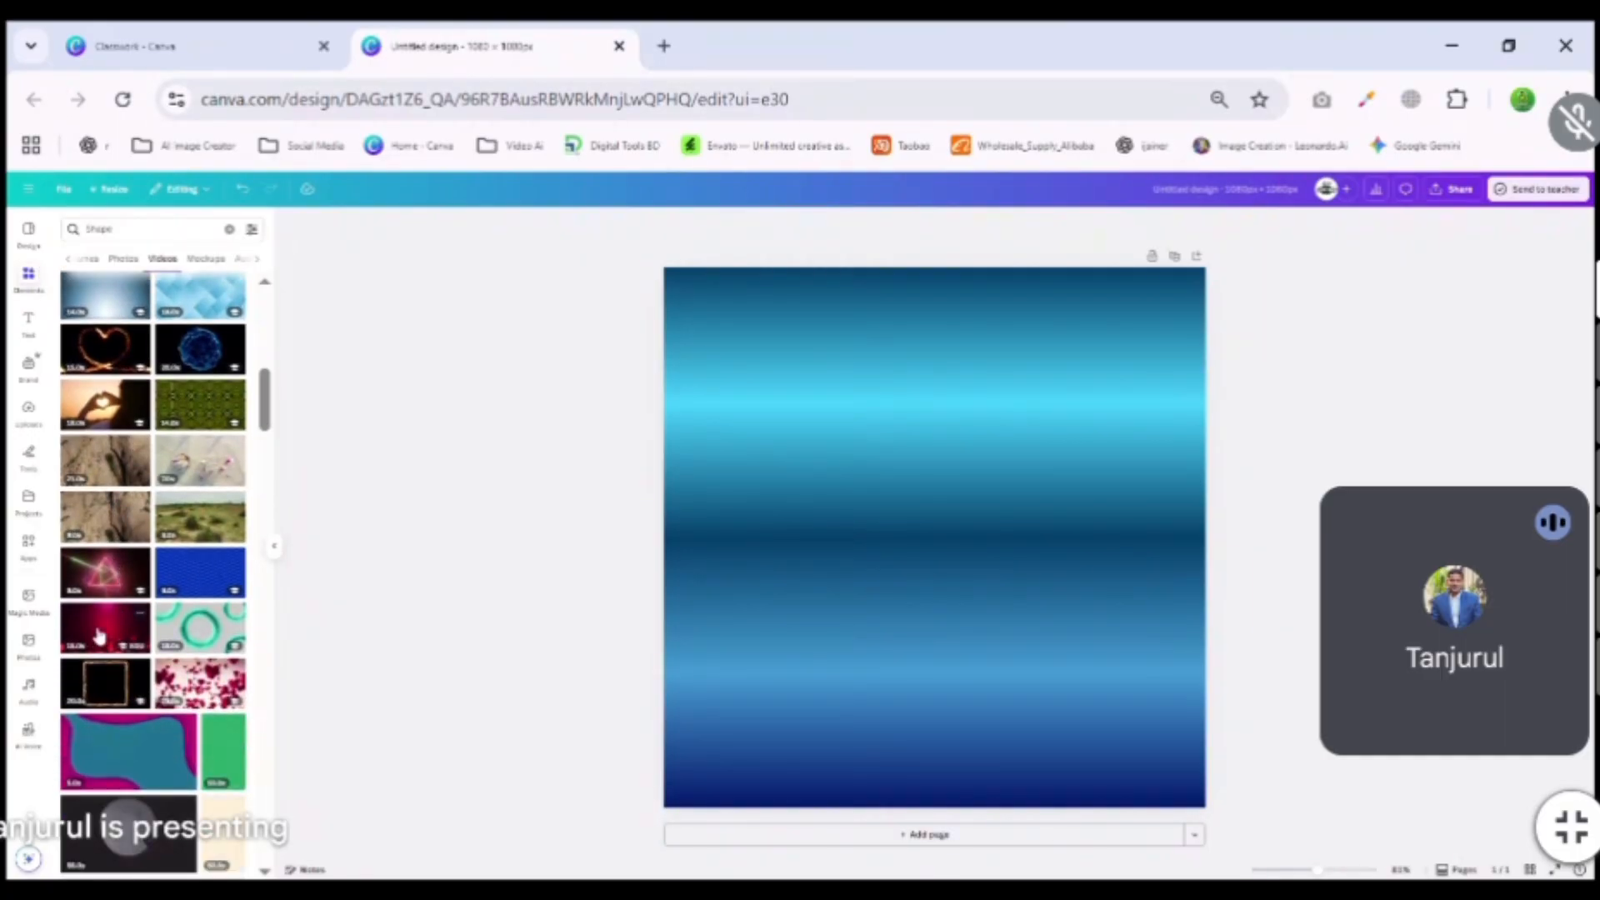
scroll(100, 635, "up", 3)
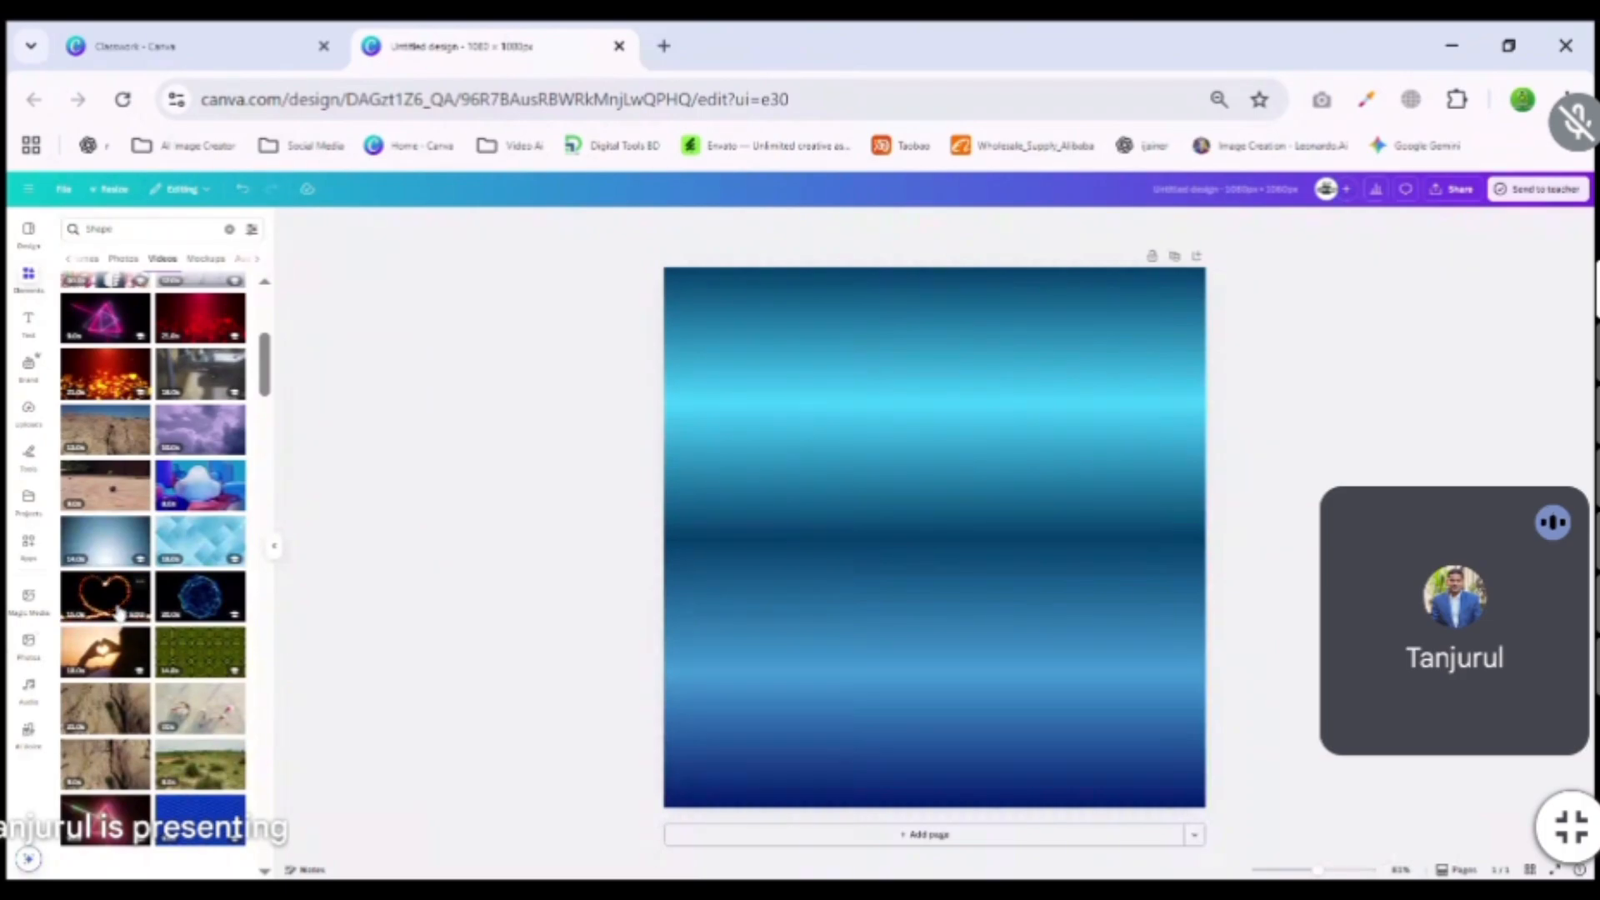
scroll(121, 610, "down", 1)
scroll(121, 612, "up", 5)
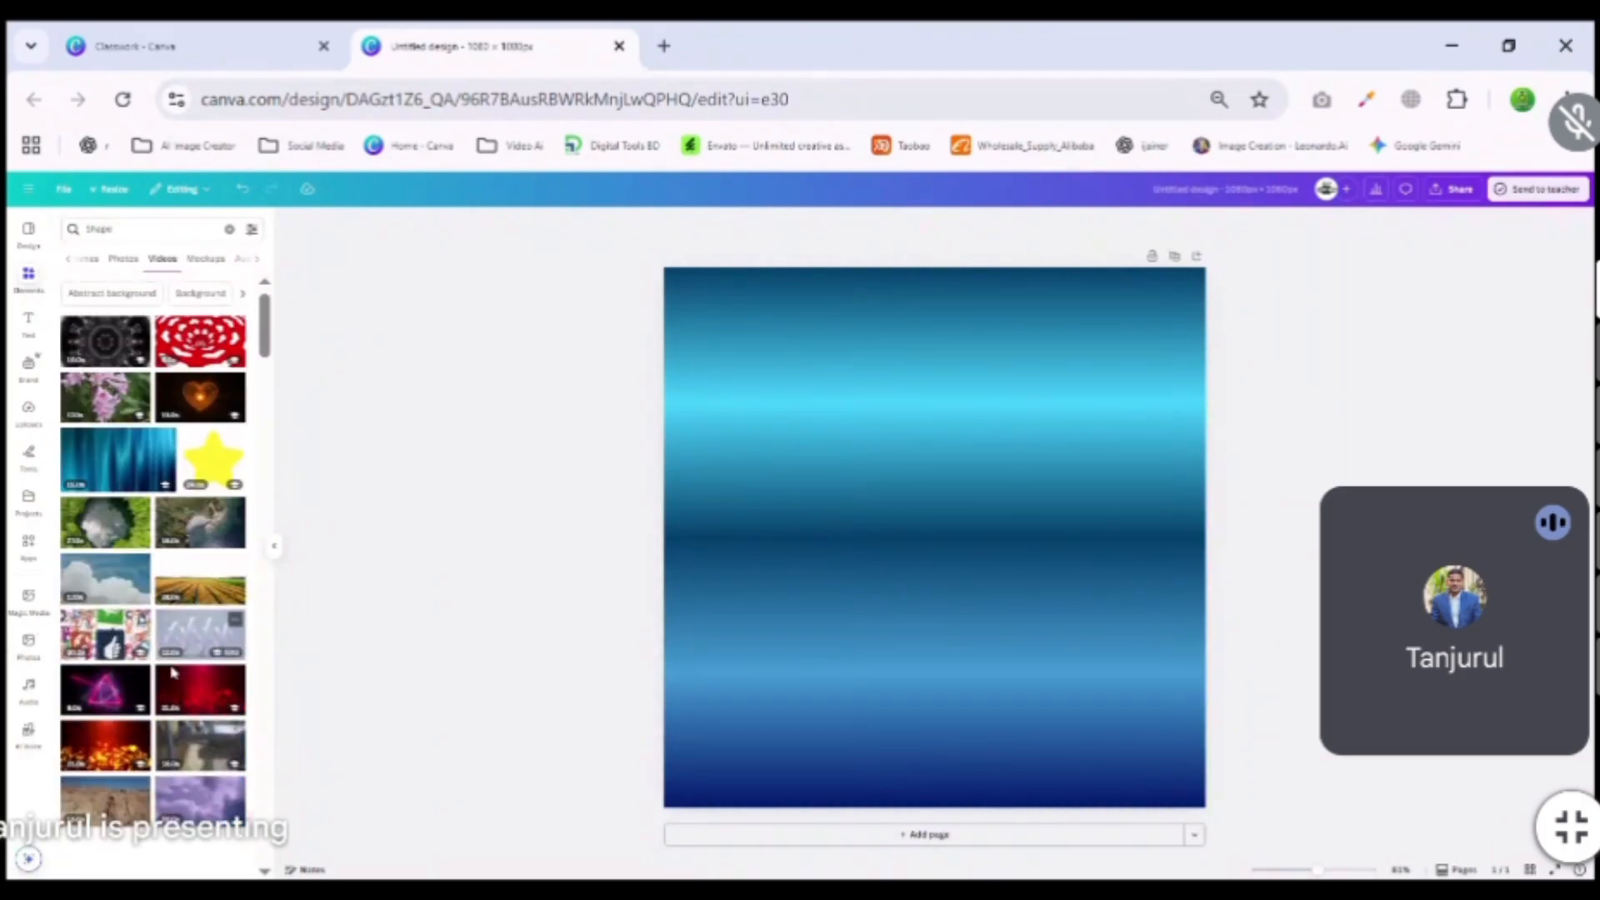
scroll(155, 593, "down", 5)
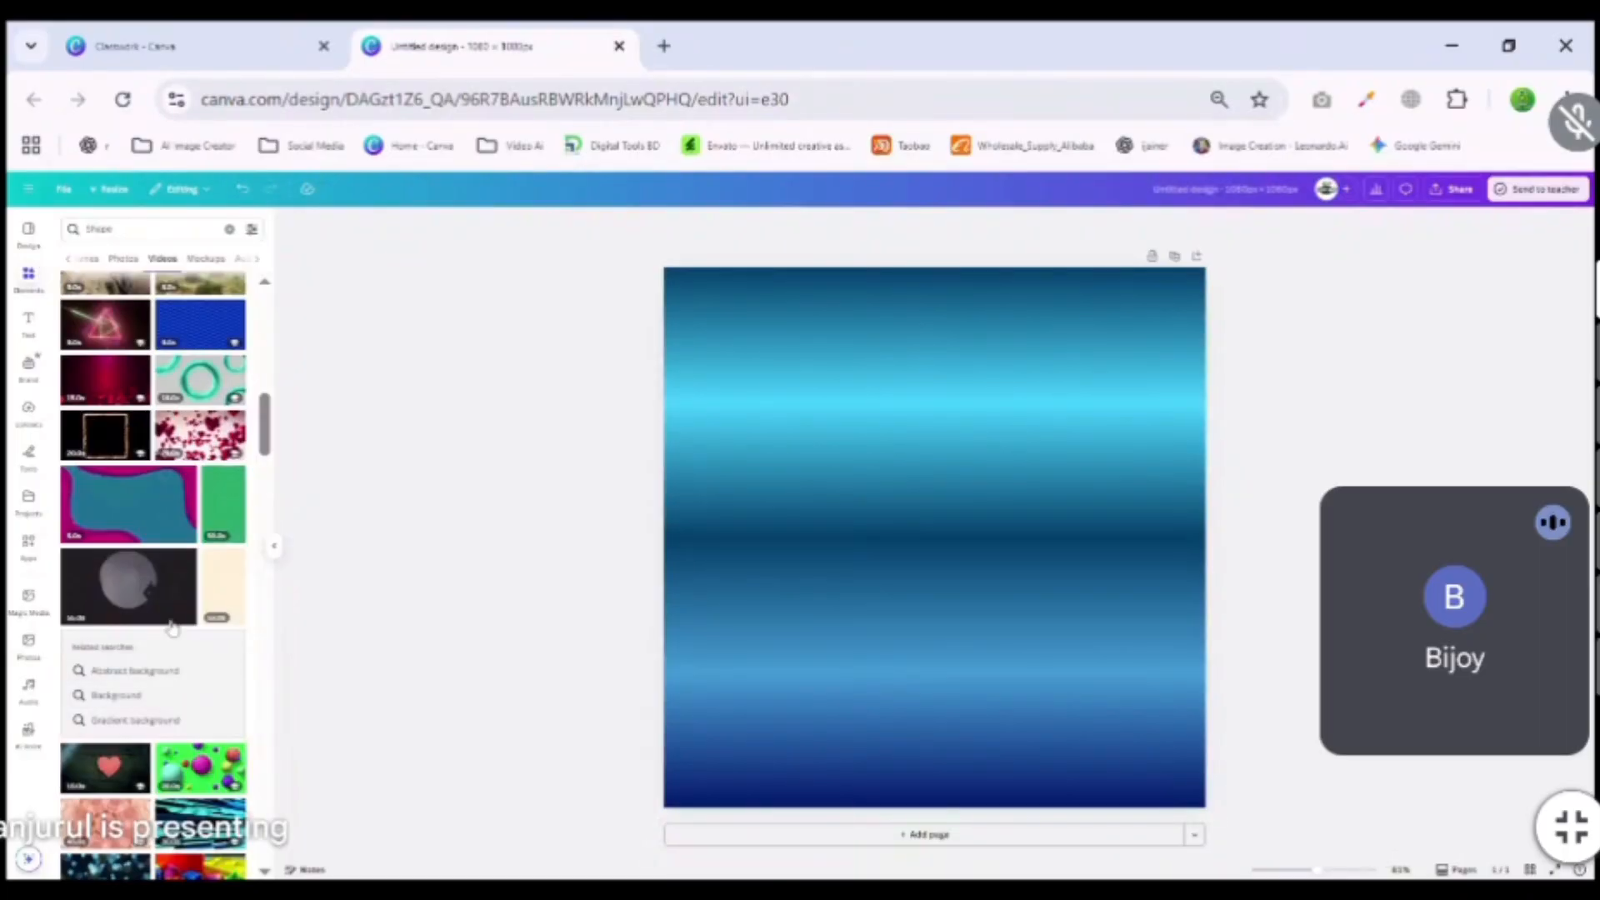
scroll(175, 593, "down", 4)
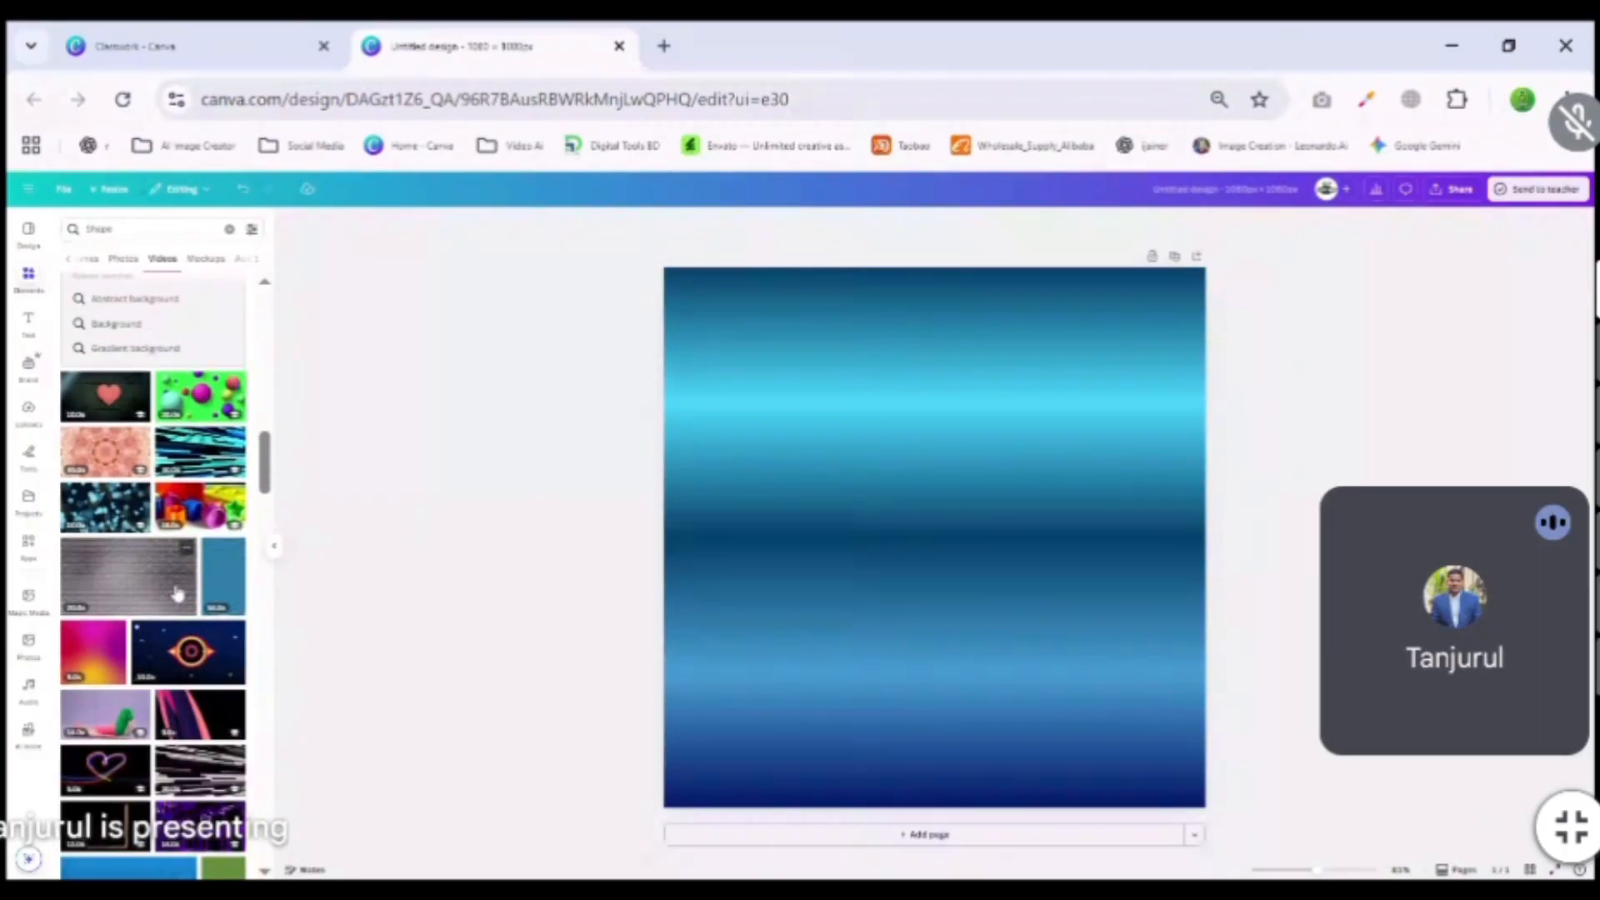
scroll(177, 593, "down", 8)
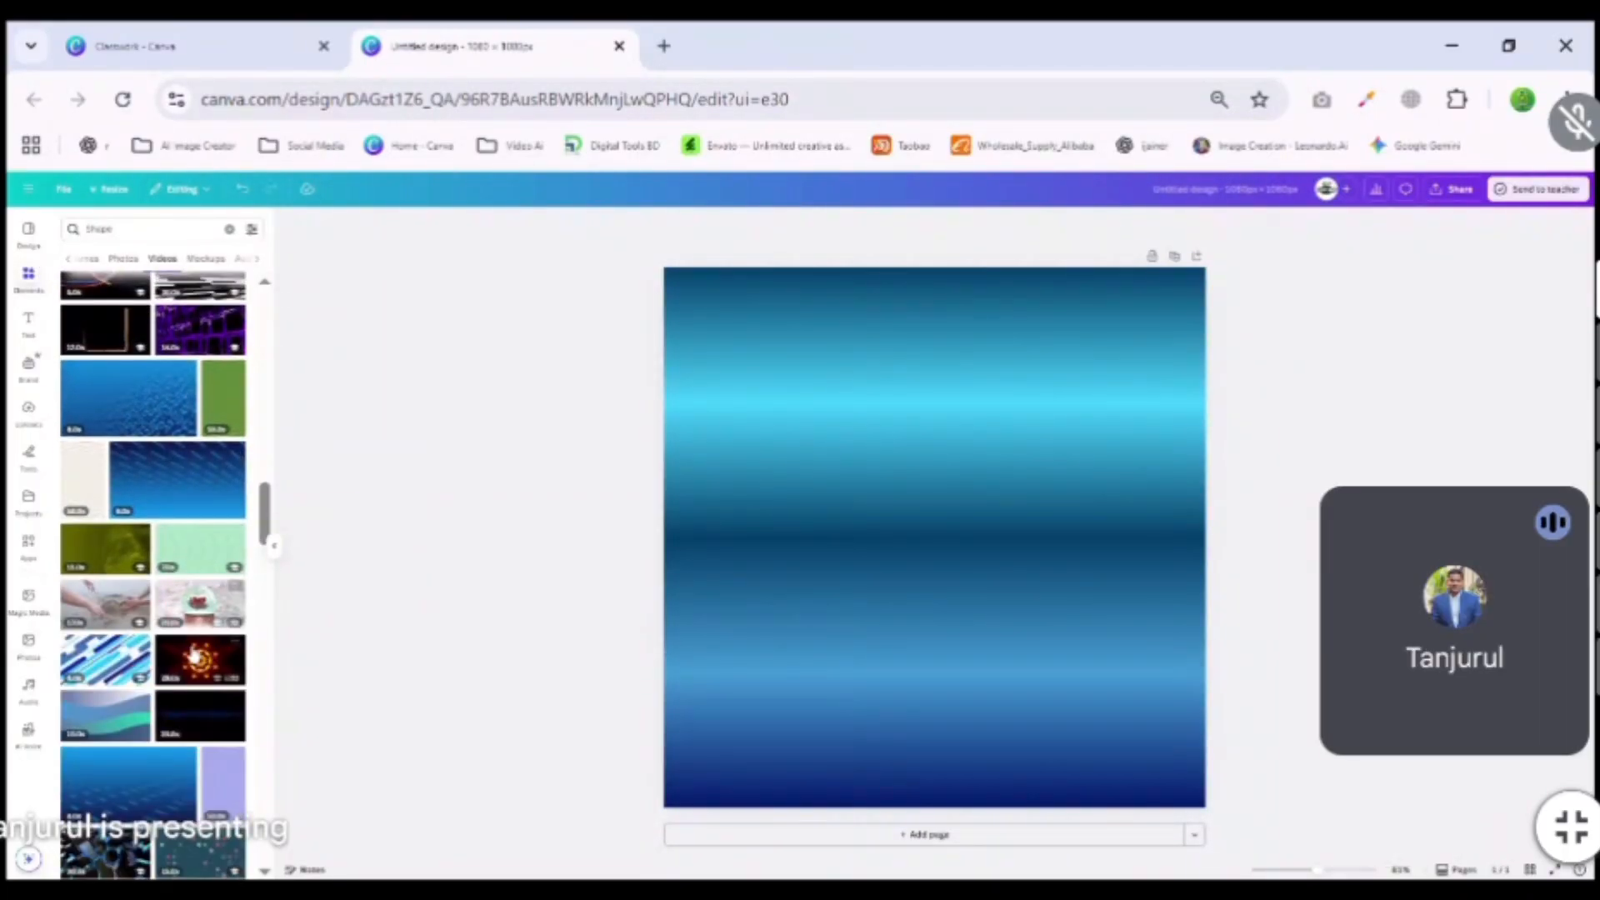
scroll(187, 625, "down", 3)
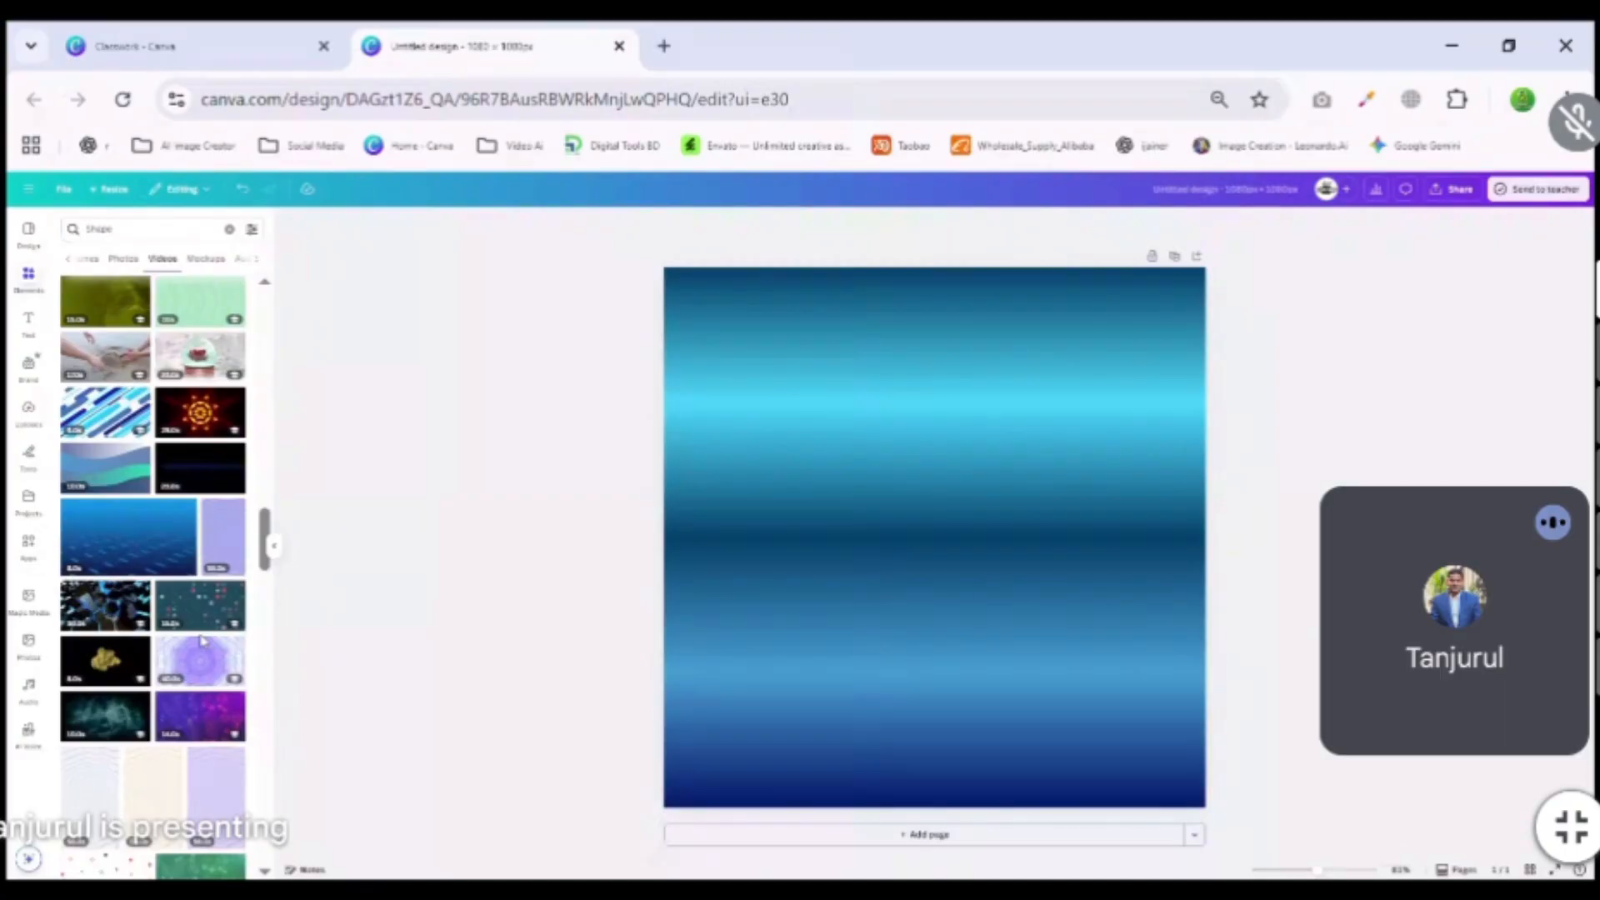
scroll(201, 640, "down", 5)
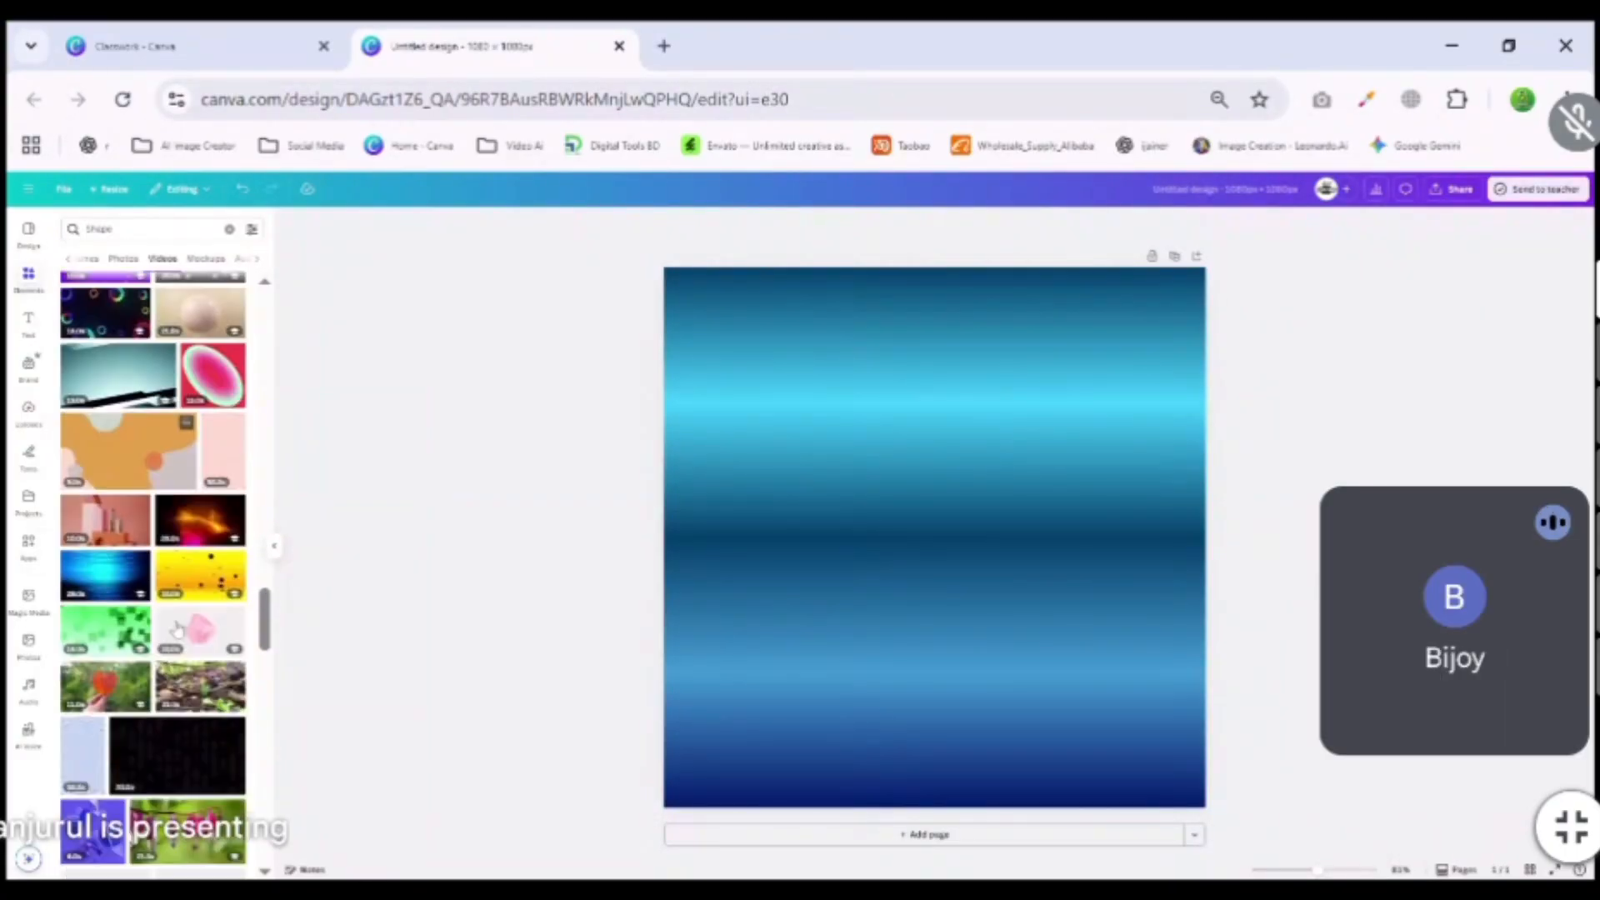
scroll(177, 631, "down", 3)
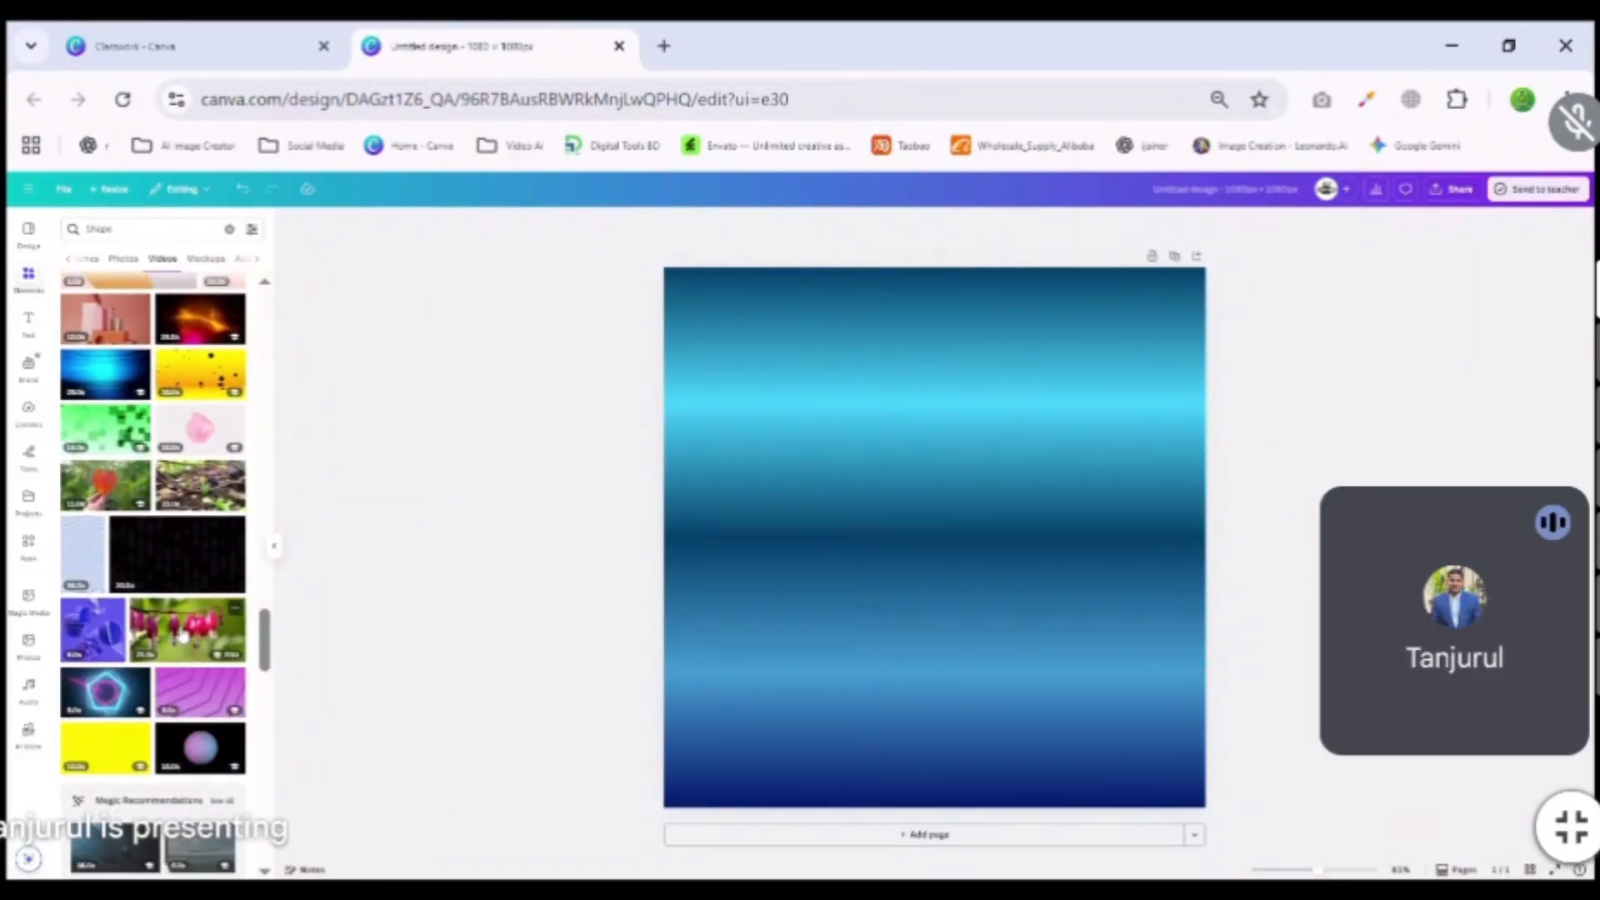
left_click(182, 633)
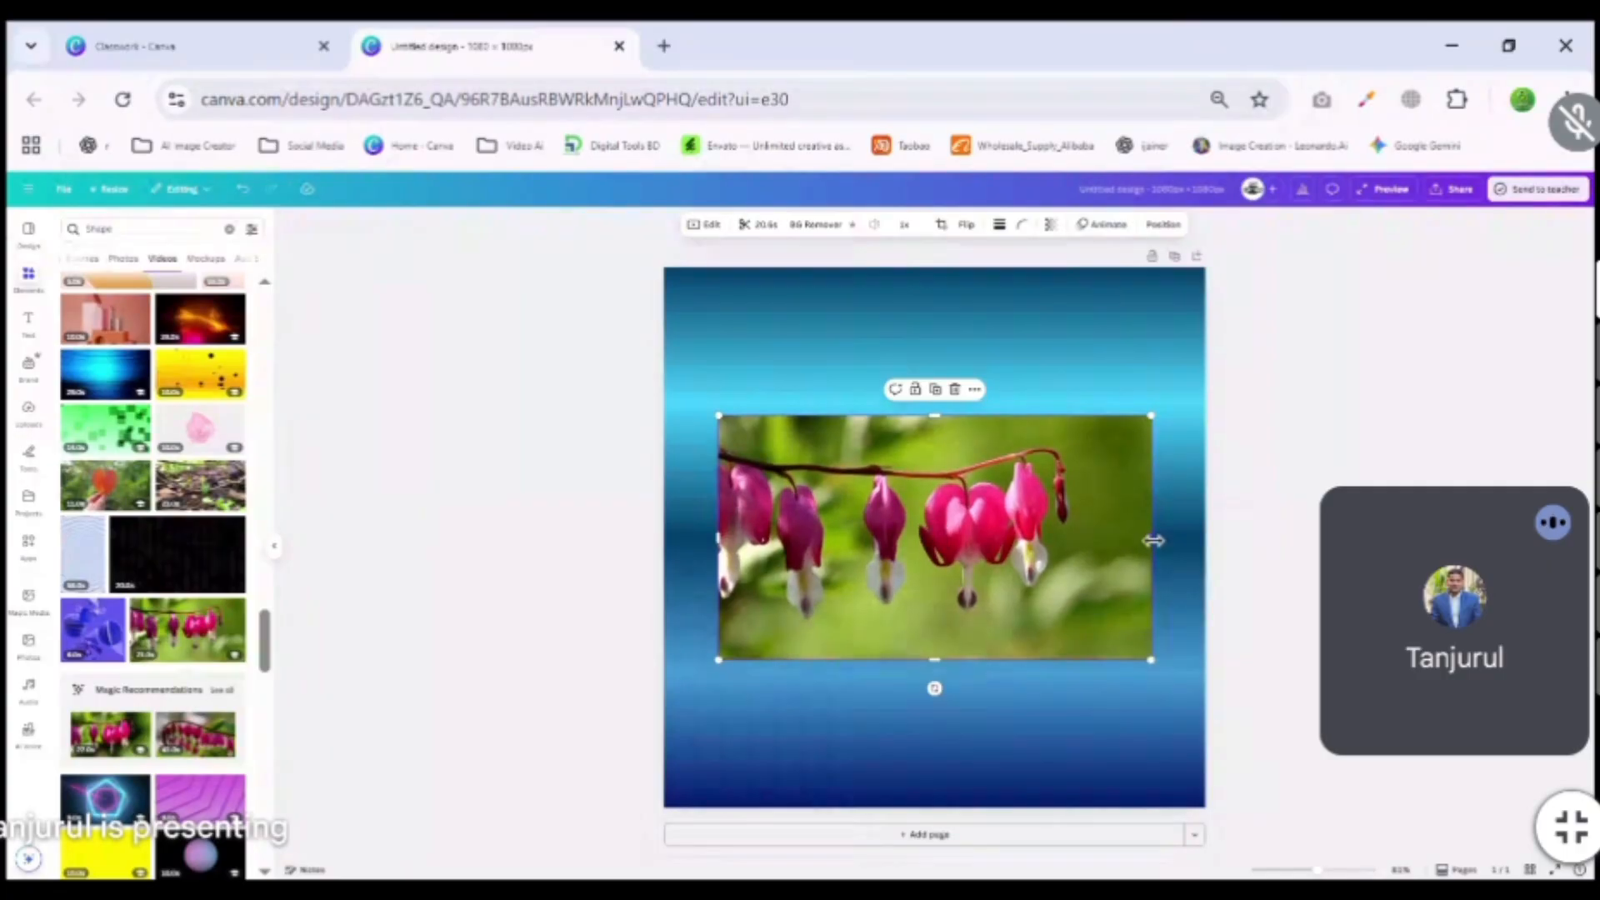
Crop the flower video on all four sides to a narrow upright strip around a single pink blossom.
mouse_move(1151, 538)
left_mouse_down()
mouse_move(917, 541)
mouse_move(1184, 557)
mouse_move(1115, 546)
mouse_move(1146, 550)
left_mouse_up()
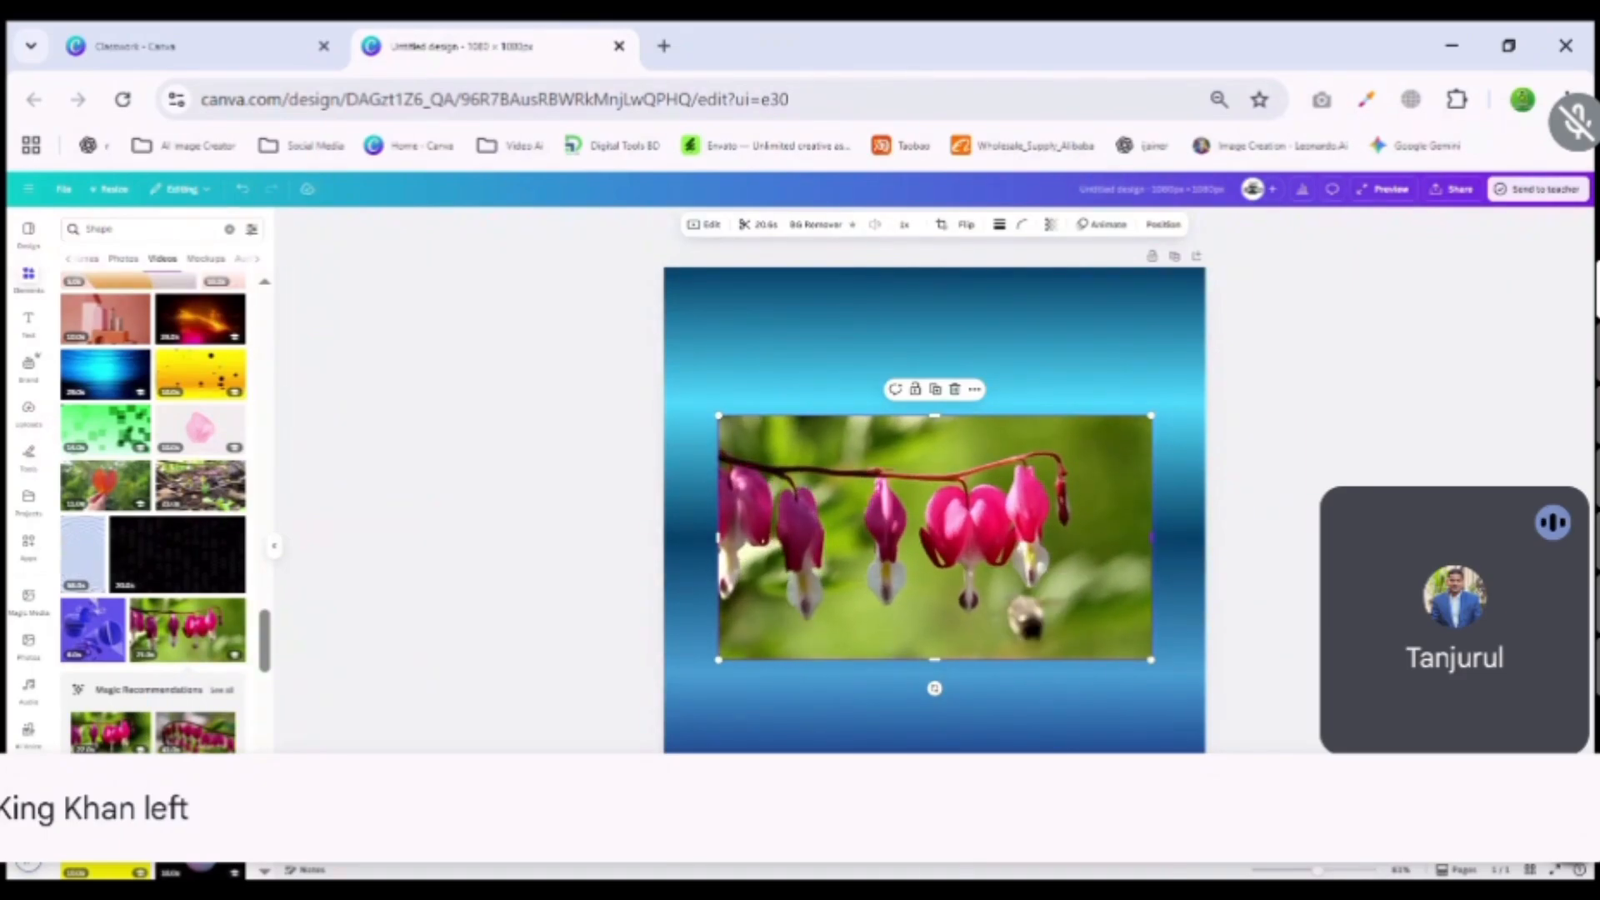
left_click_drag(1151, 548, 922, 557)
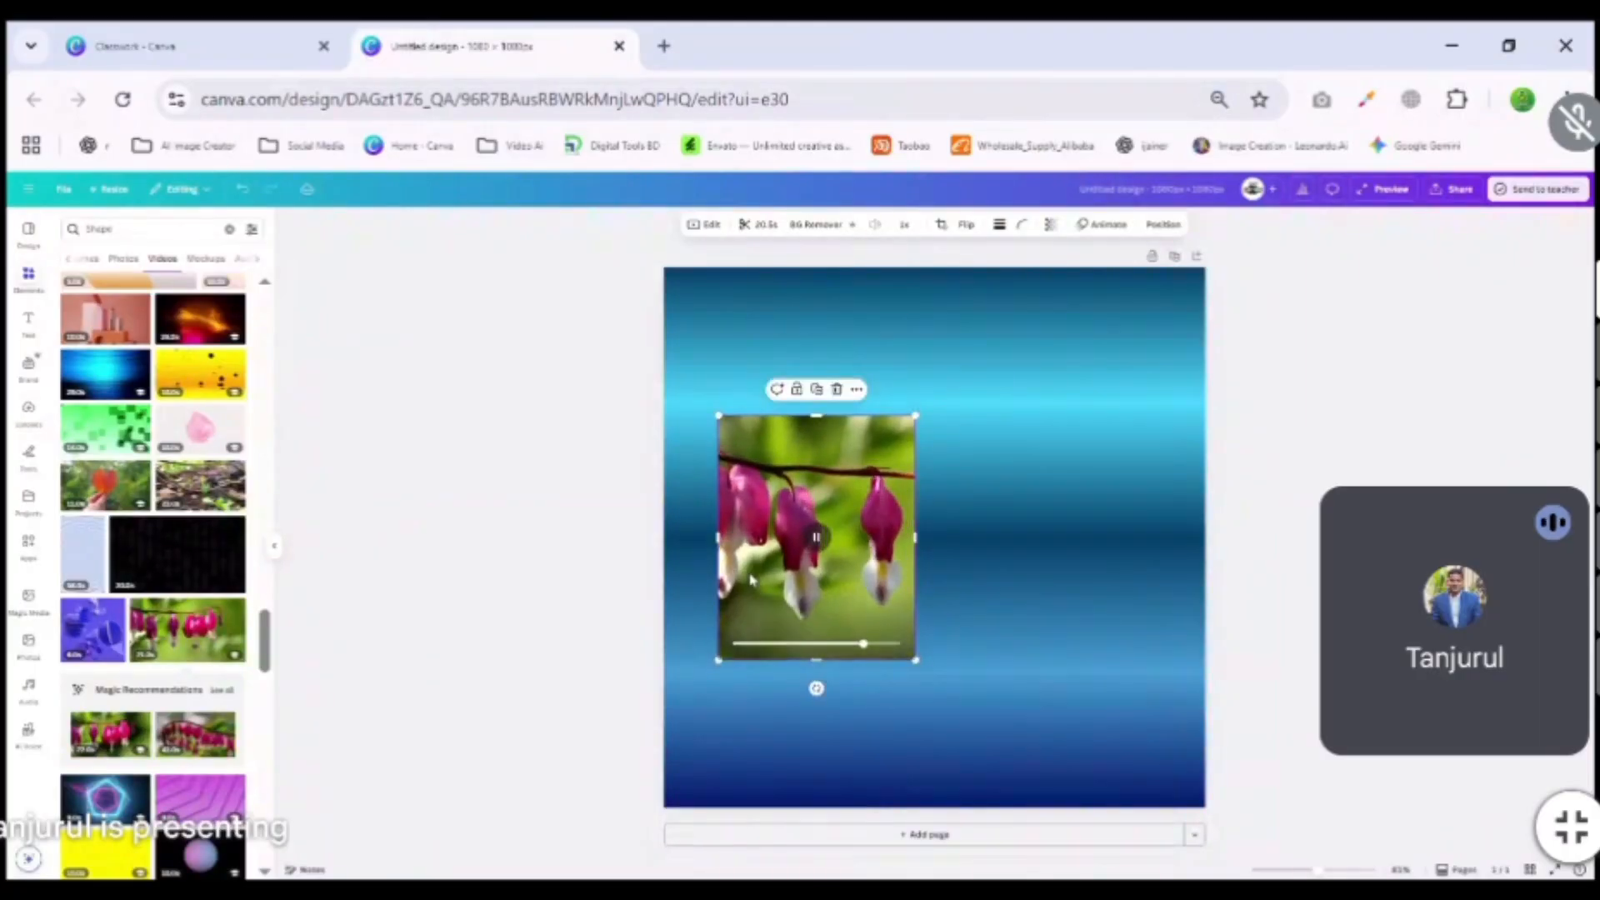
left_click_drag(719, 550, 854, 559)
left_click_drag(884, 416, 888, 453)
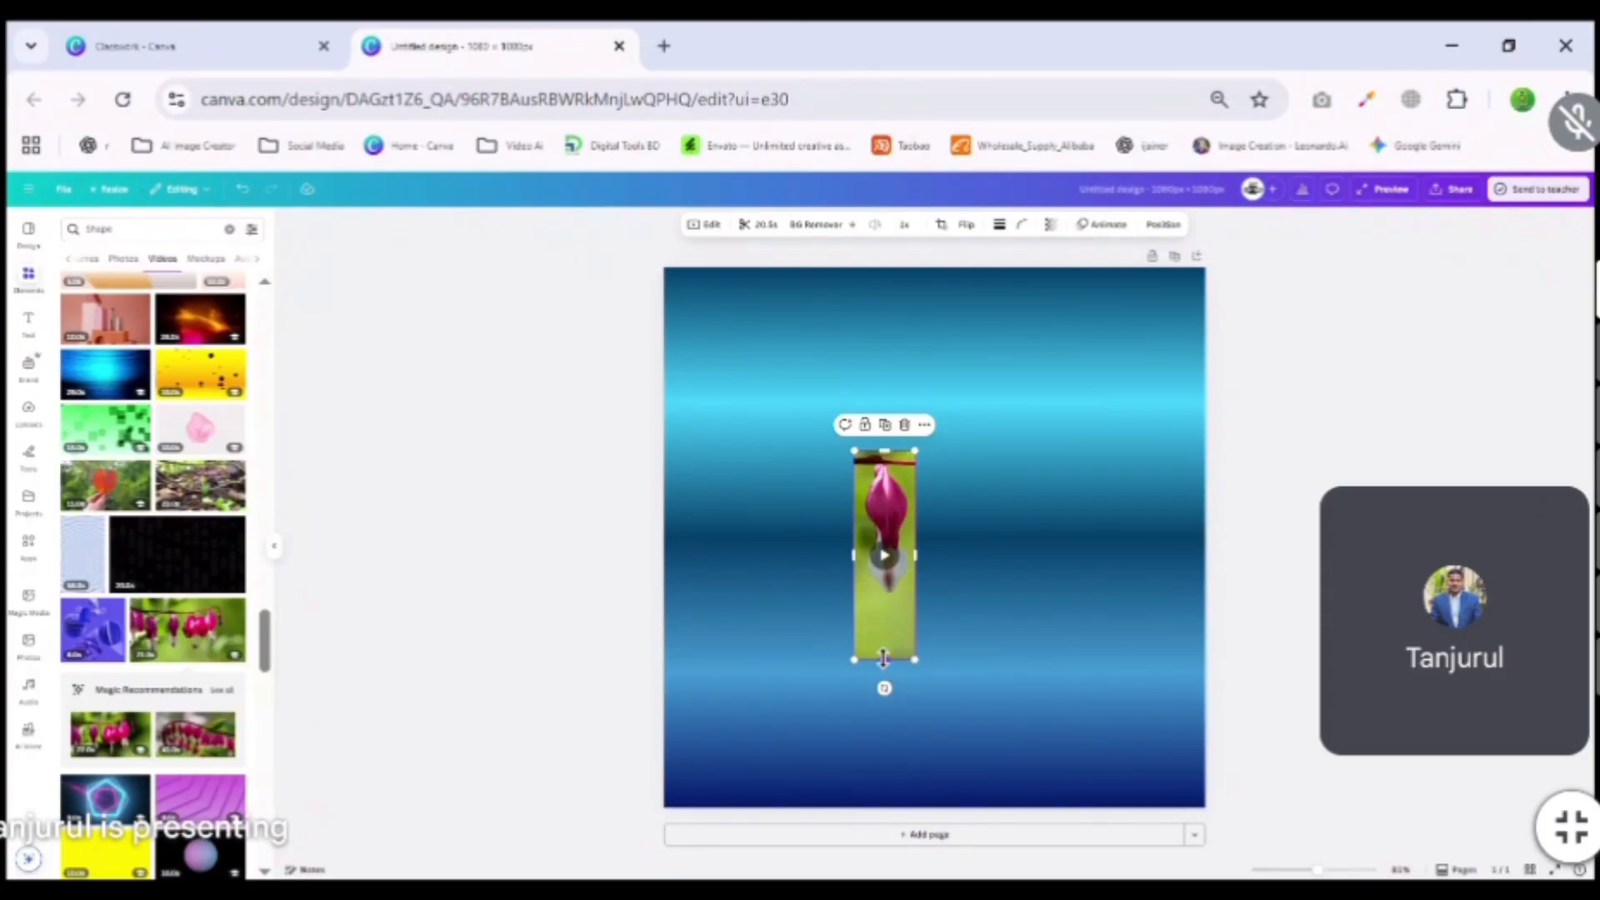
left_click_drag(890, 660, 890, 615)
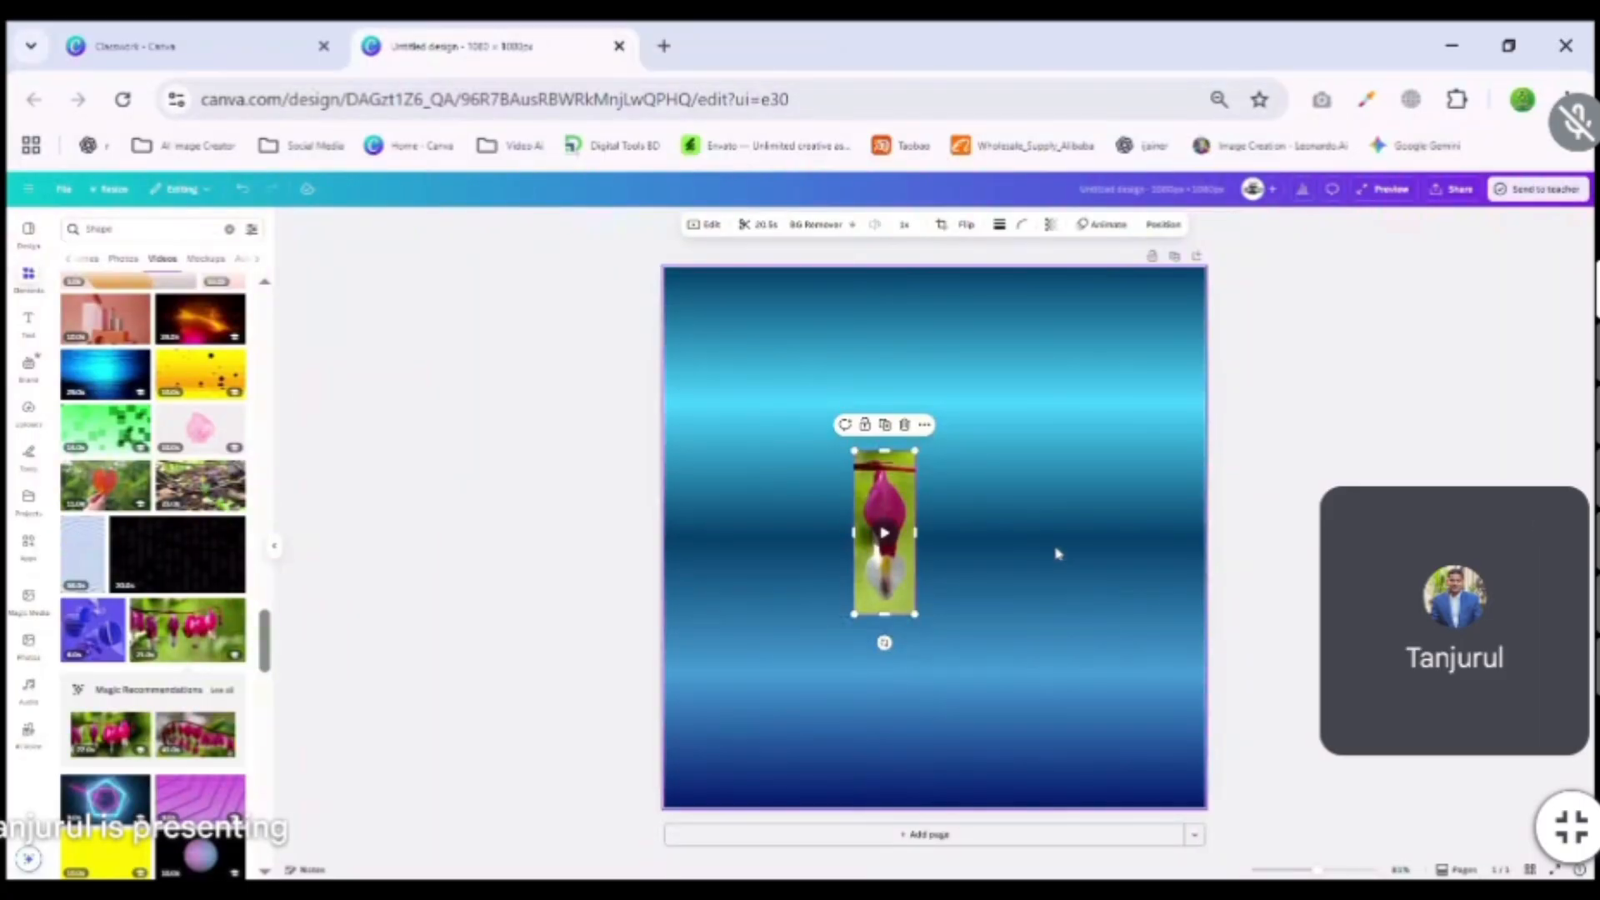
Remove the green background from the cropped single-blossom video.
left_click(1058, 555)
left_click(895, 531)
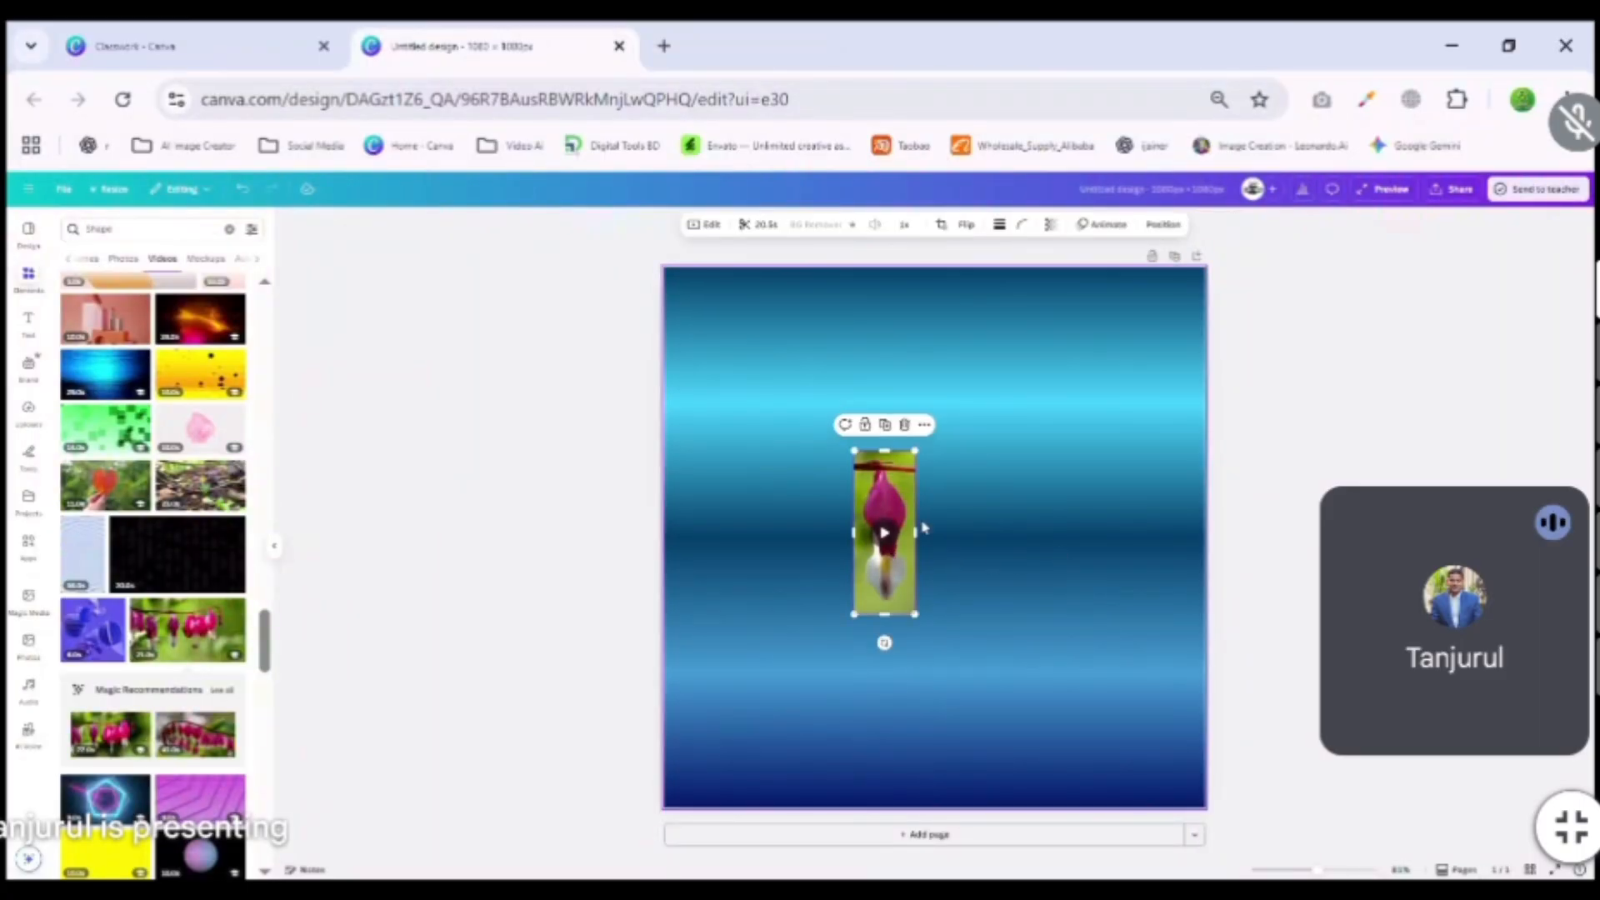
left_click(818, 227)
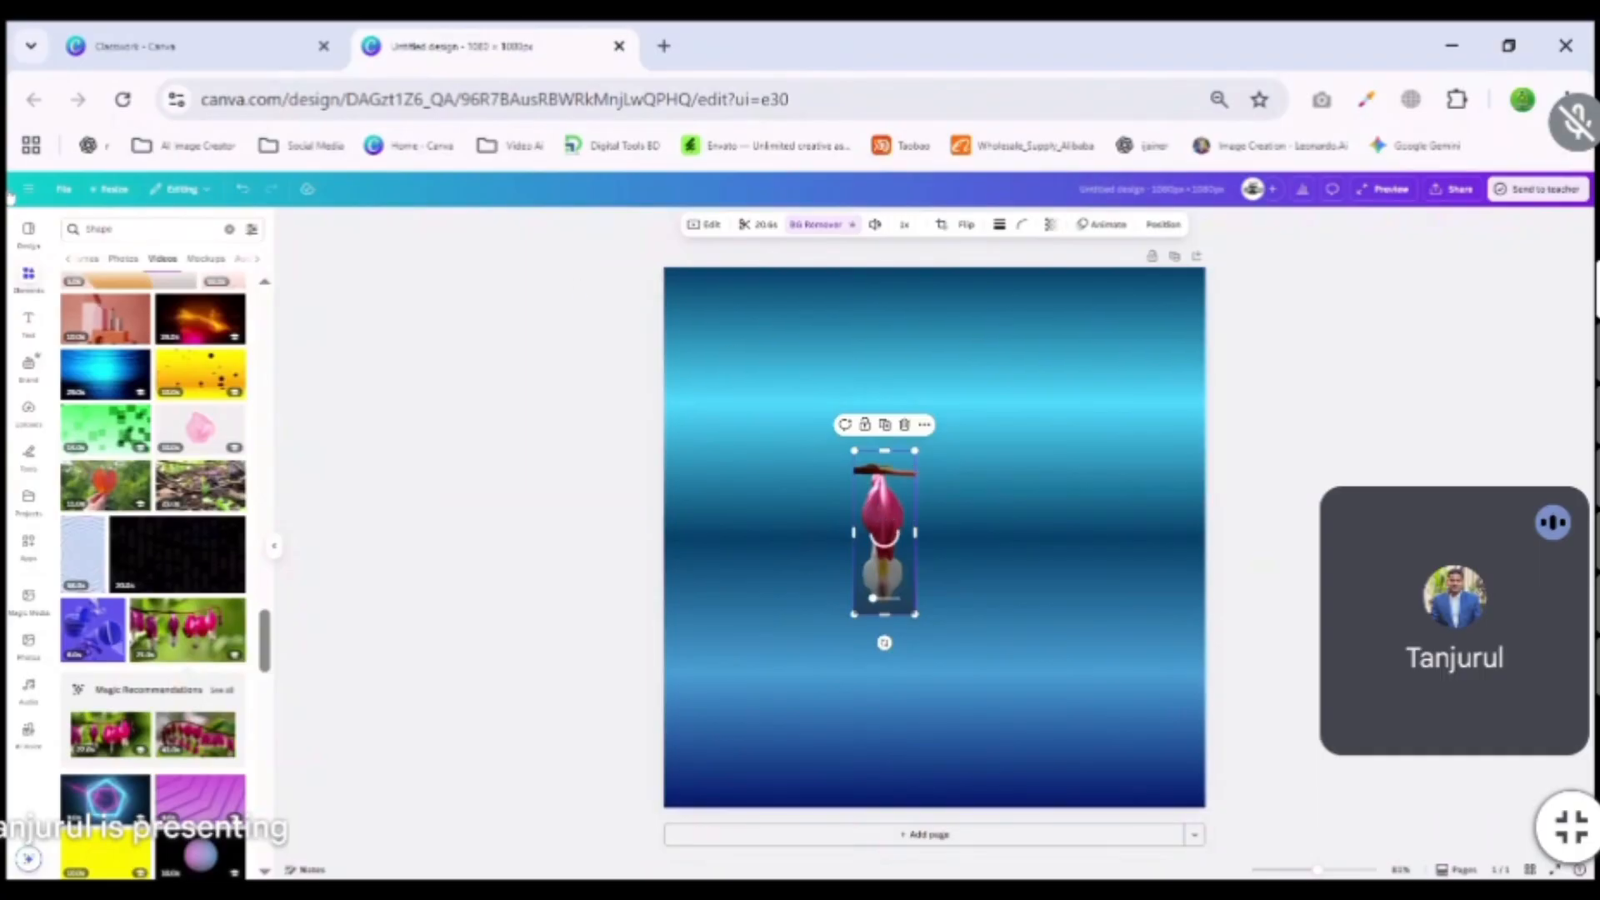
Delete the cropped single-blossom video from the page, leaving only the blue gradient background.
left_click(62, 192)
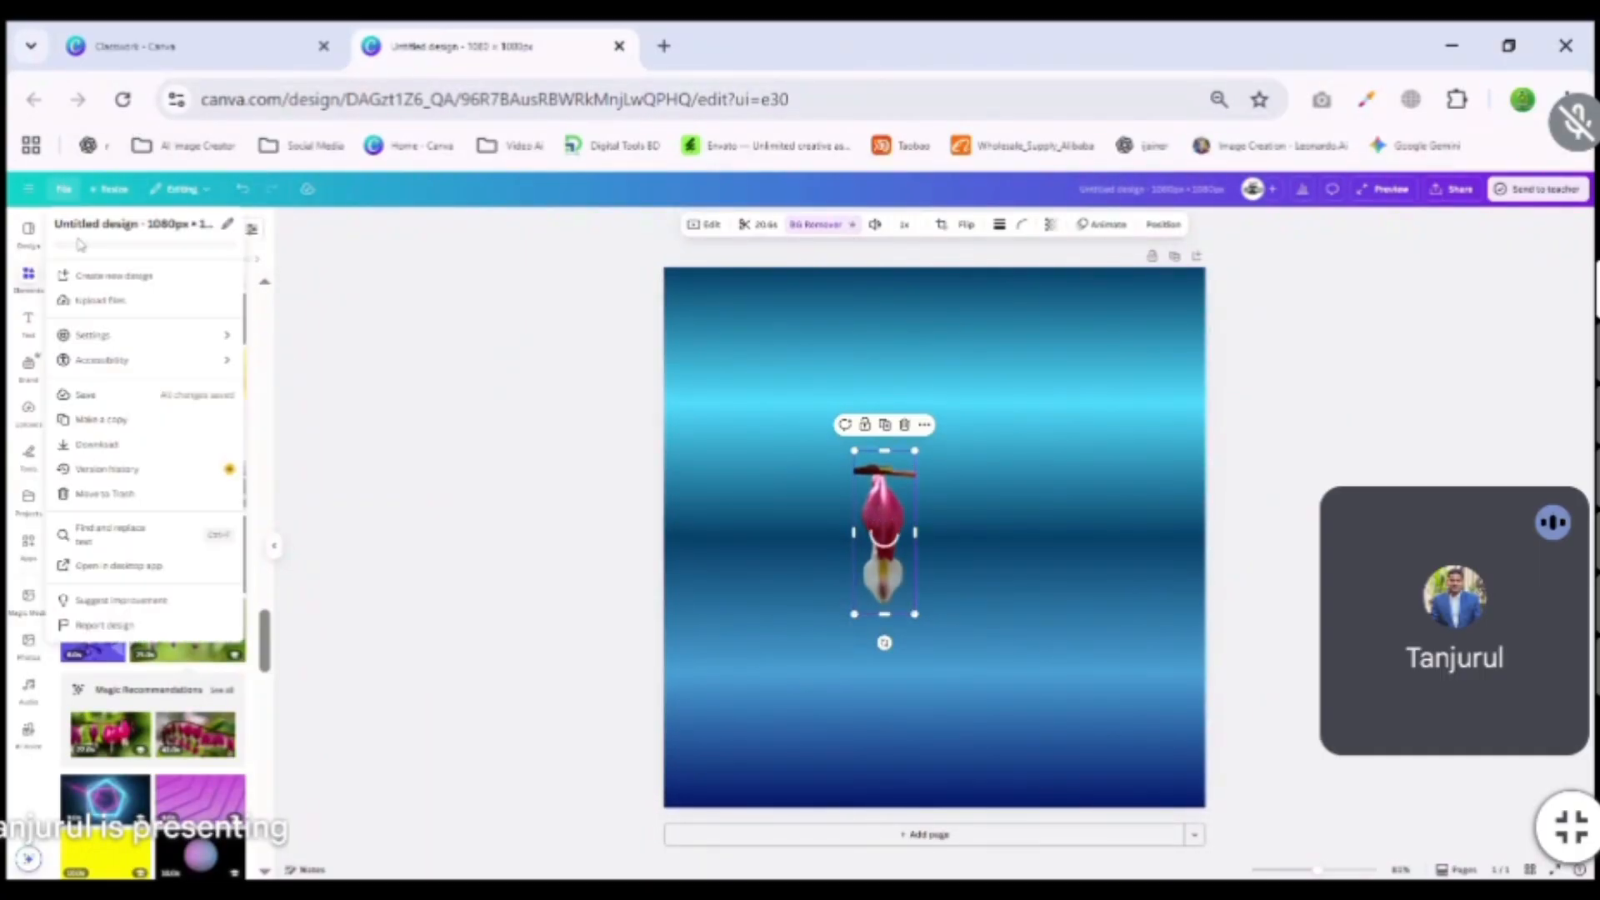
left_click(88, 411)
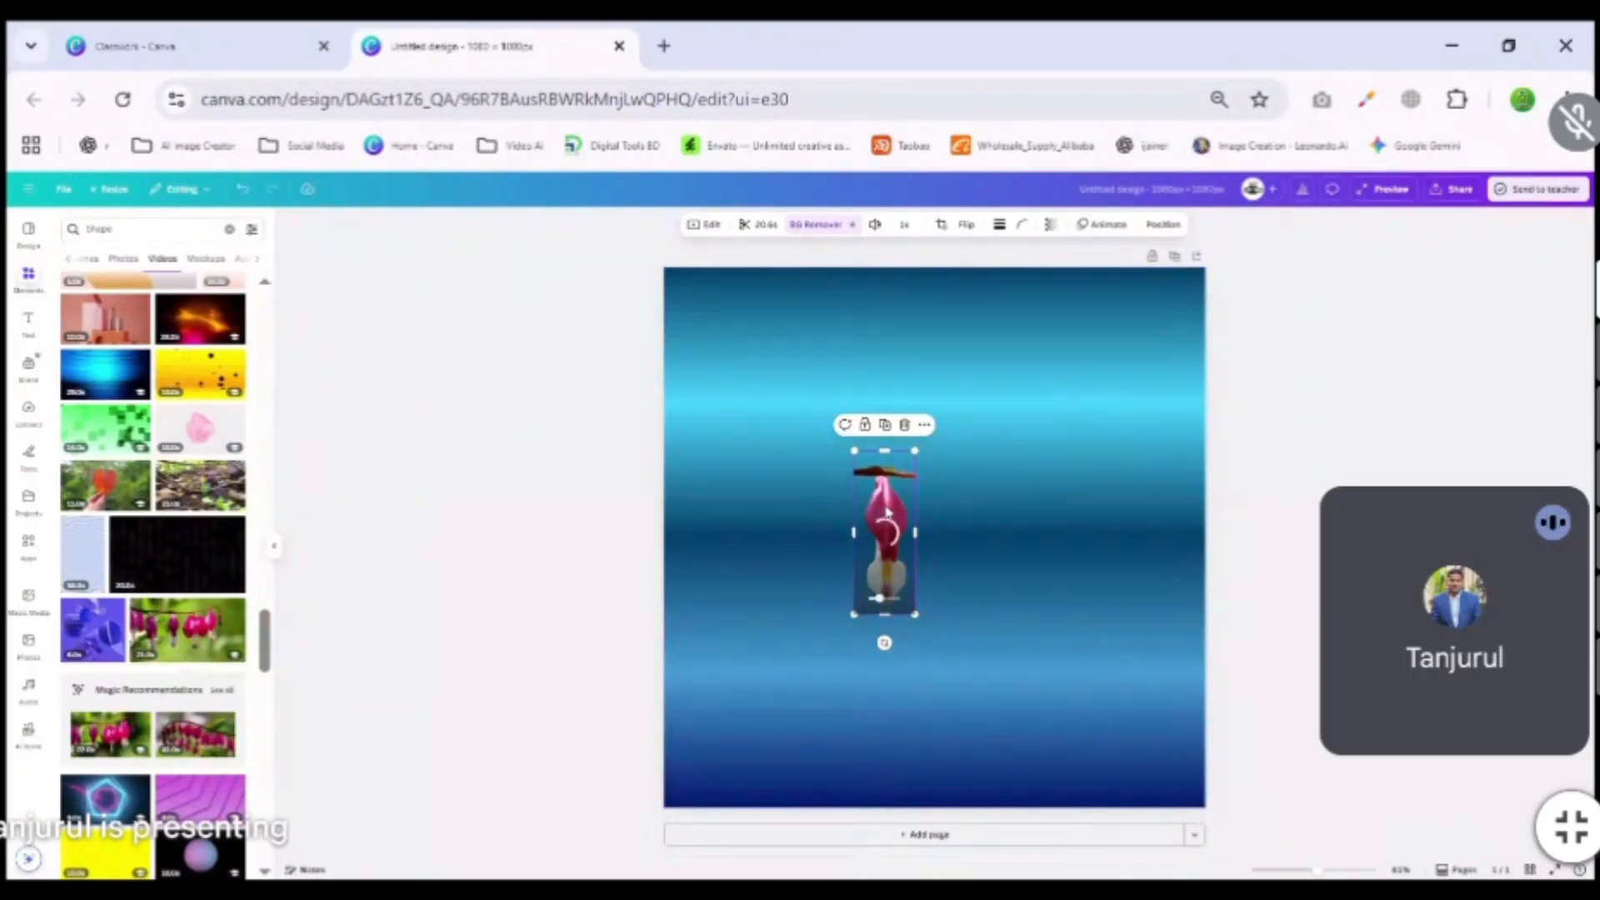
left_click(891, 545)
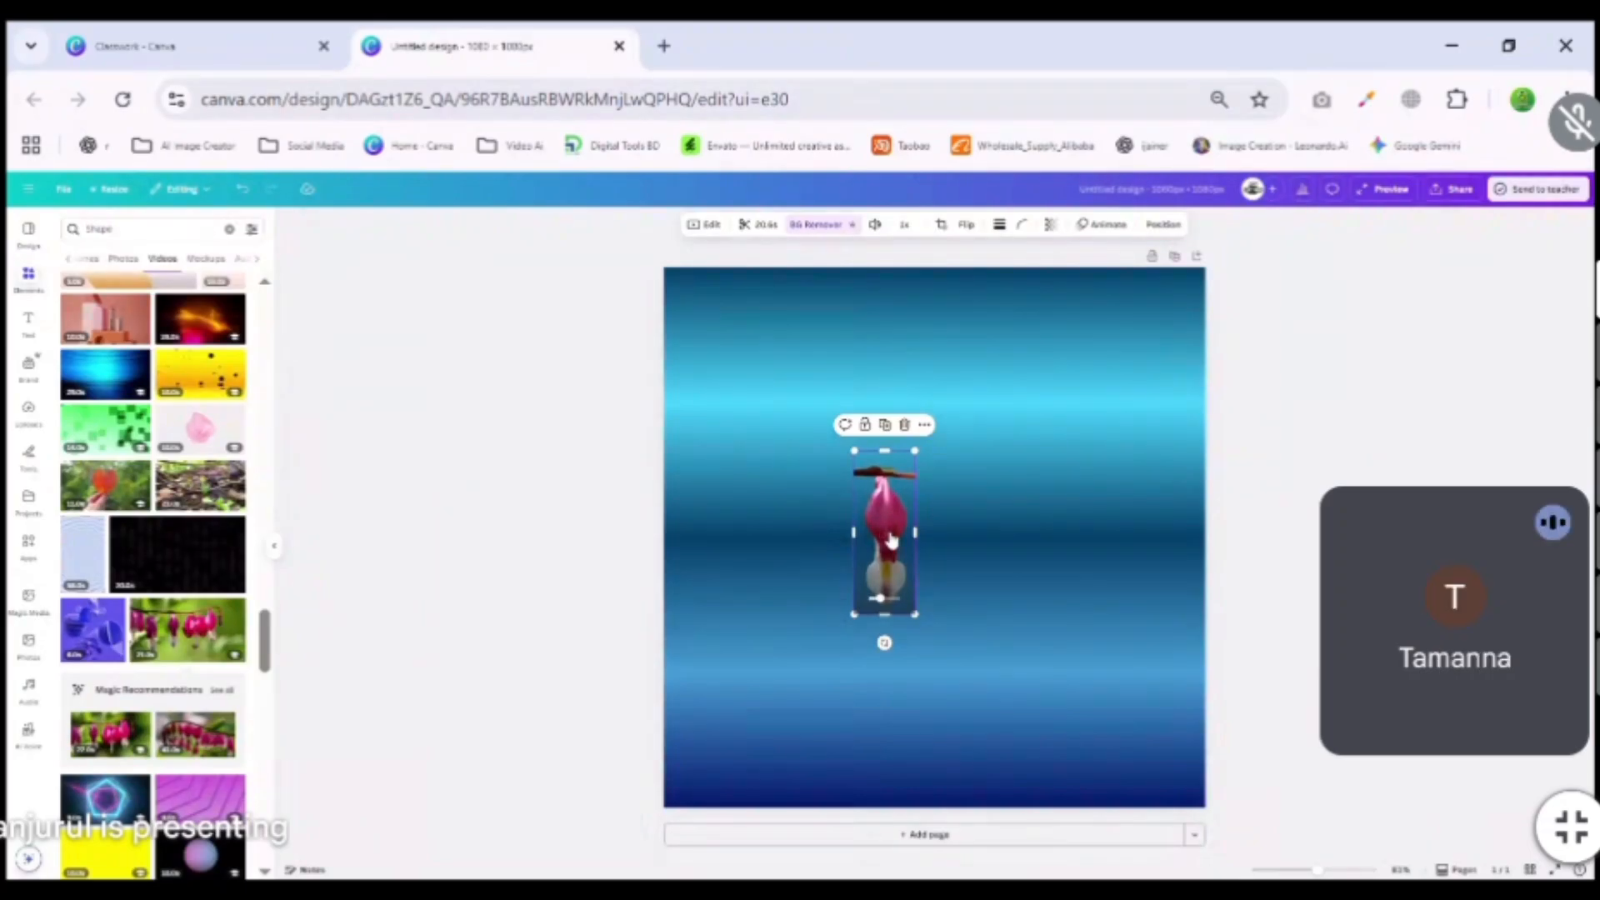
left_click(904, 425)
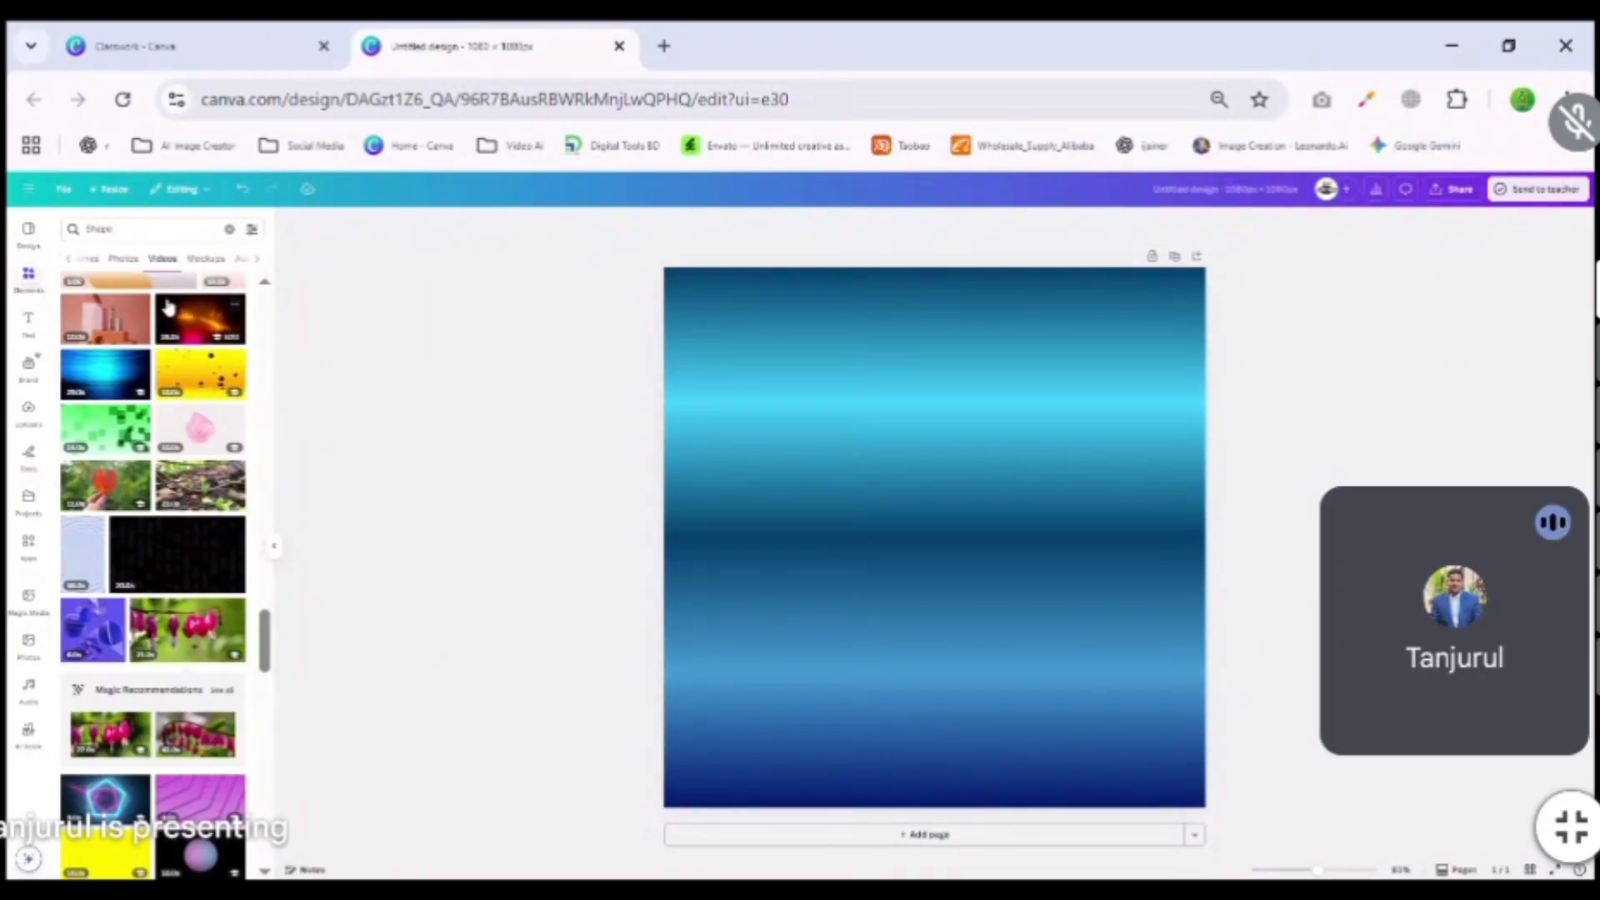
Browse the mockup results for the Shape search and examine the list of audio tracks.
left_click(205, 259)
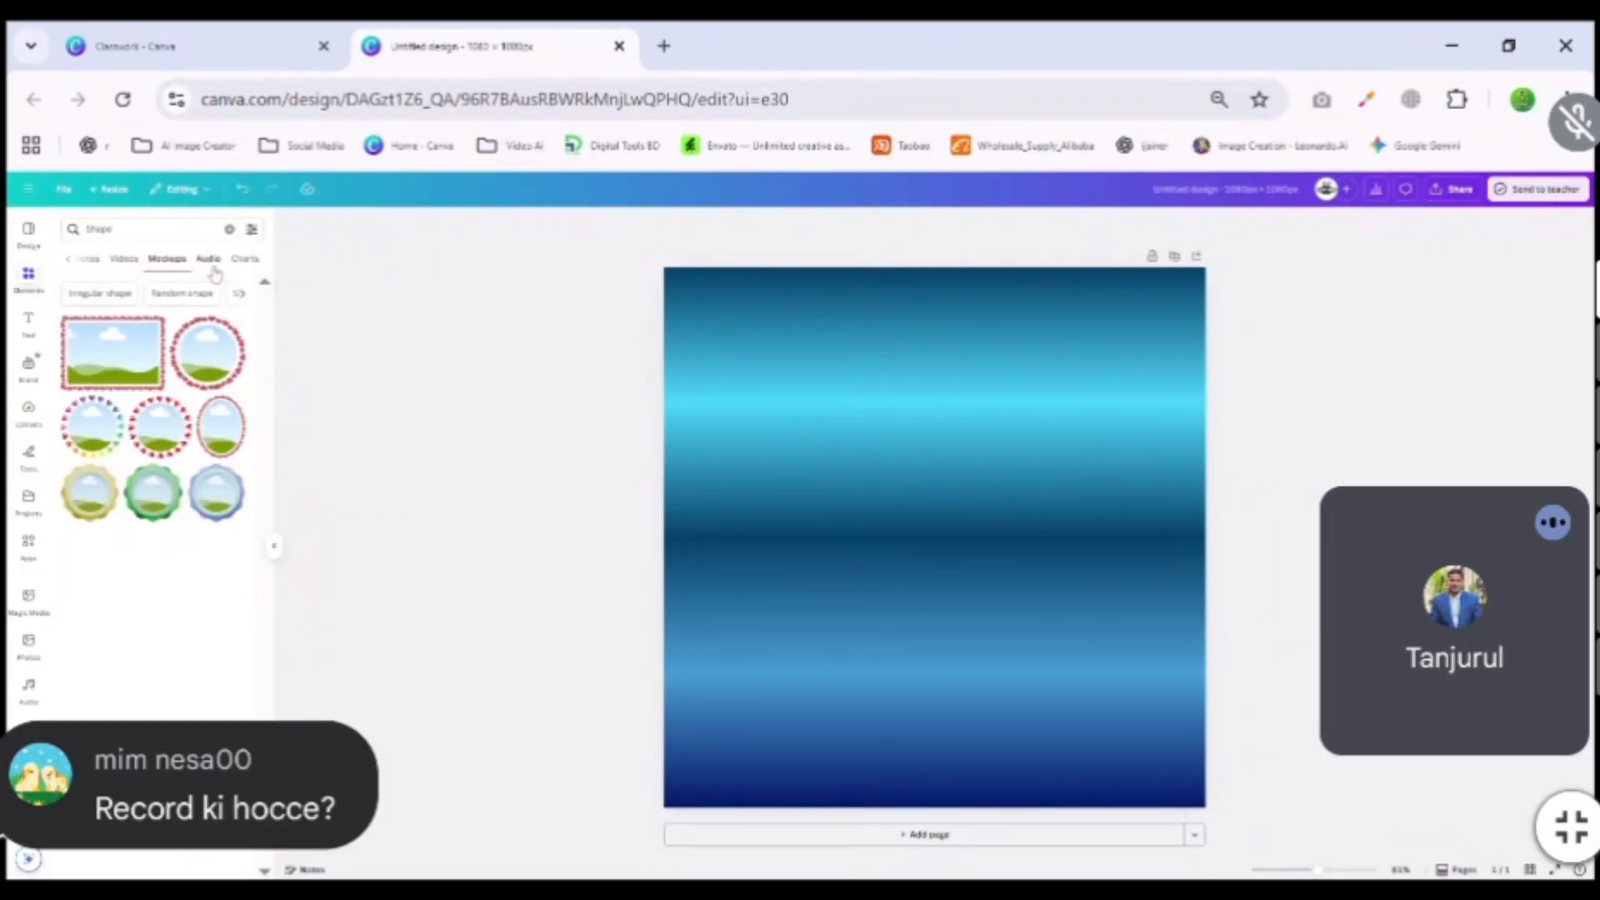
left_click(209, 260)
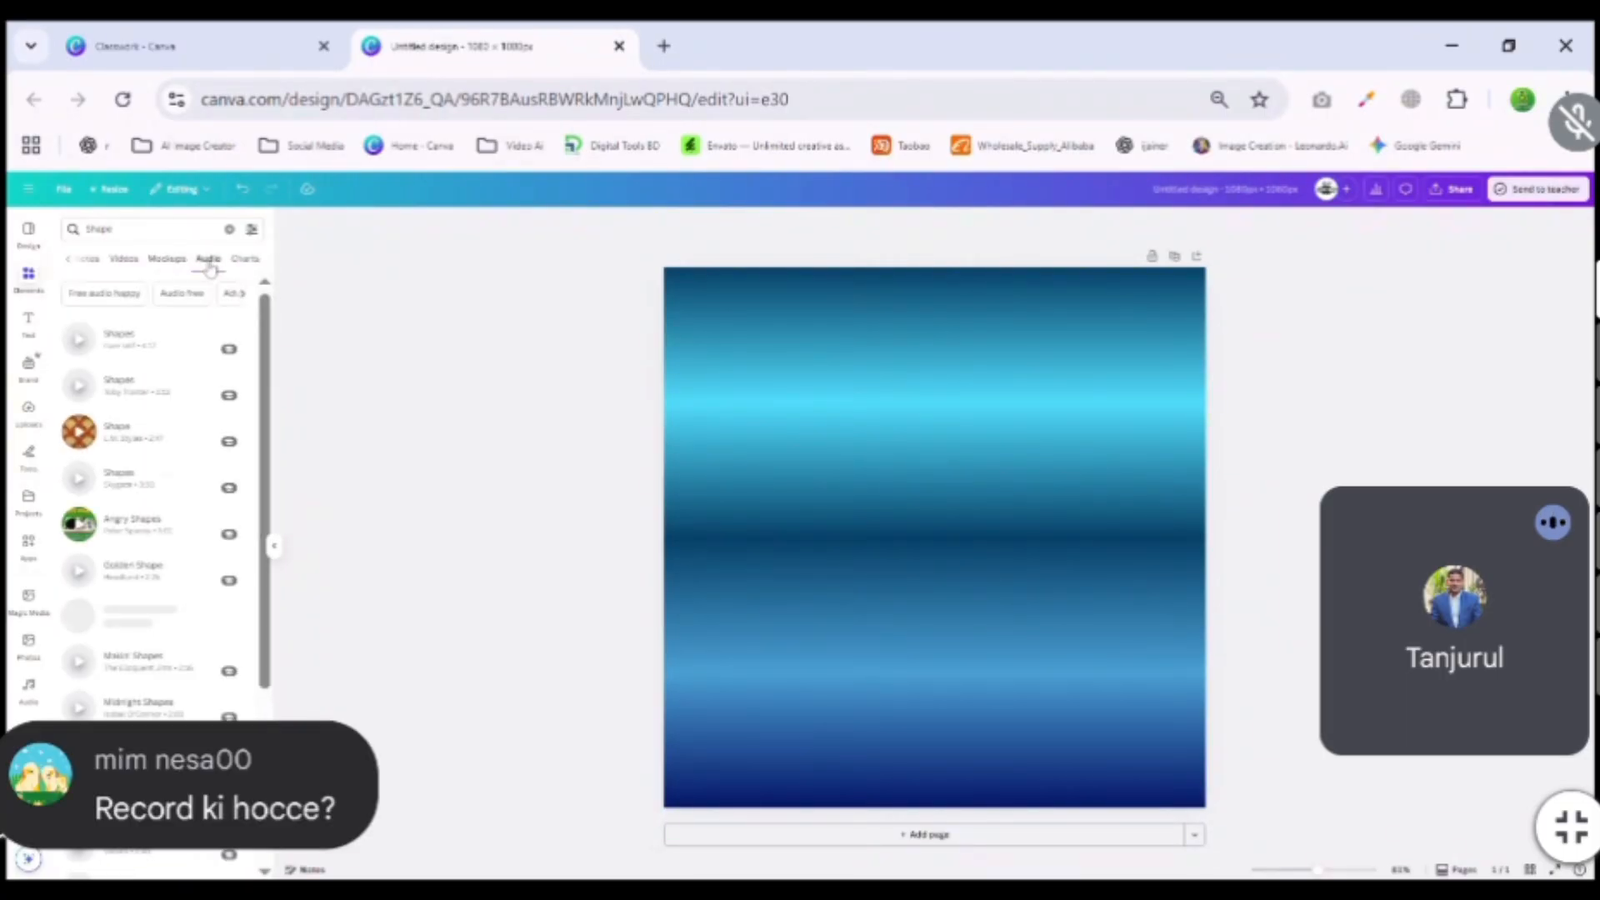
left_click(732, 476)
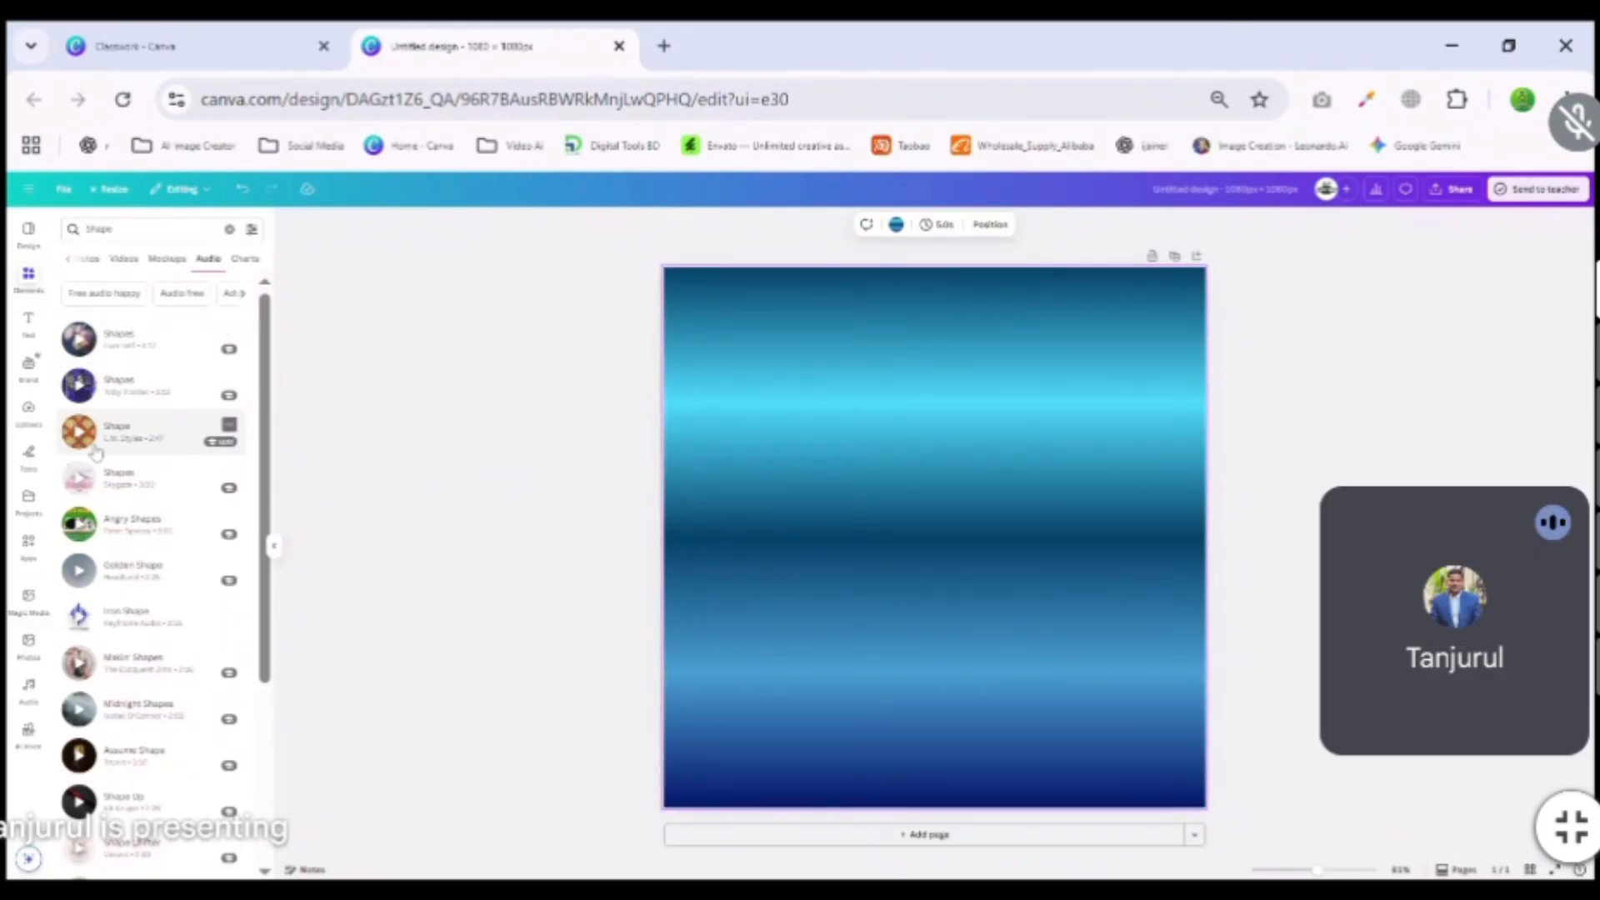
scroll(92, 467, "down", 10)
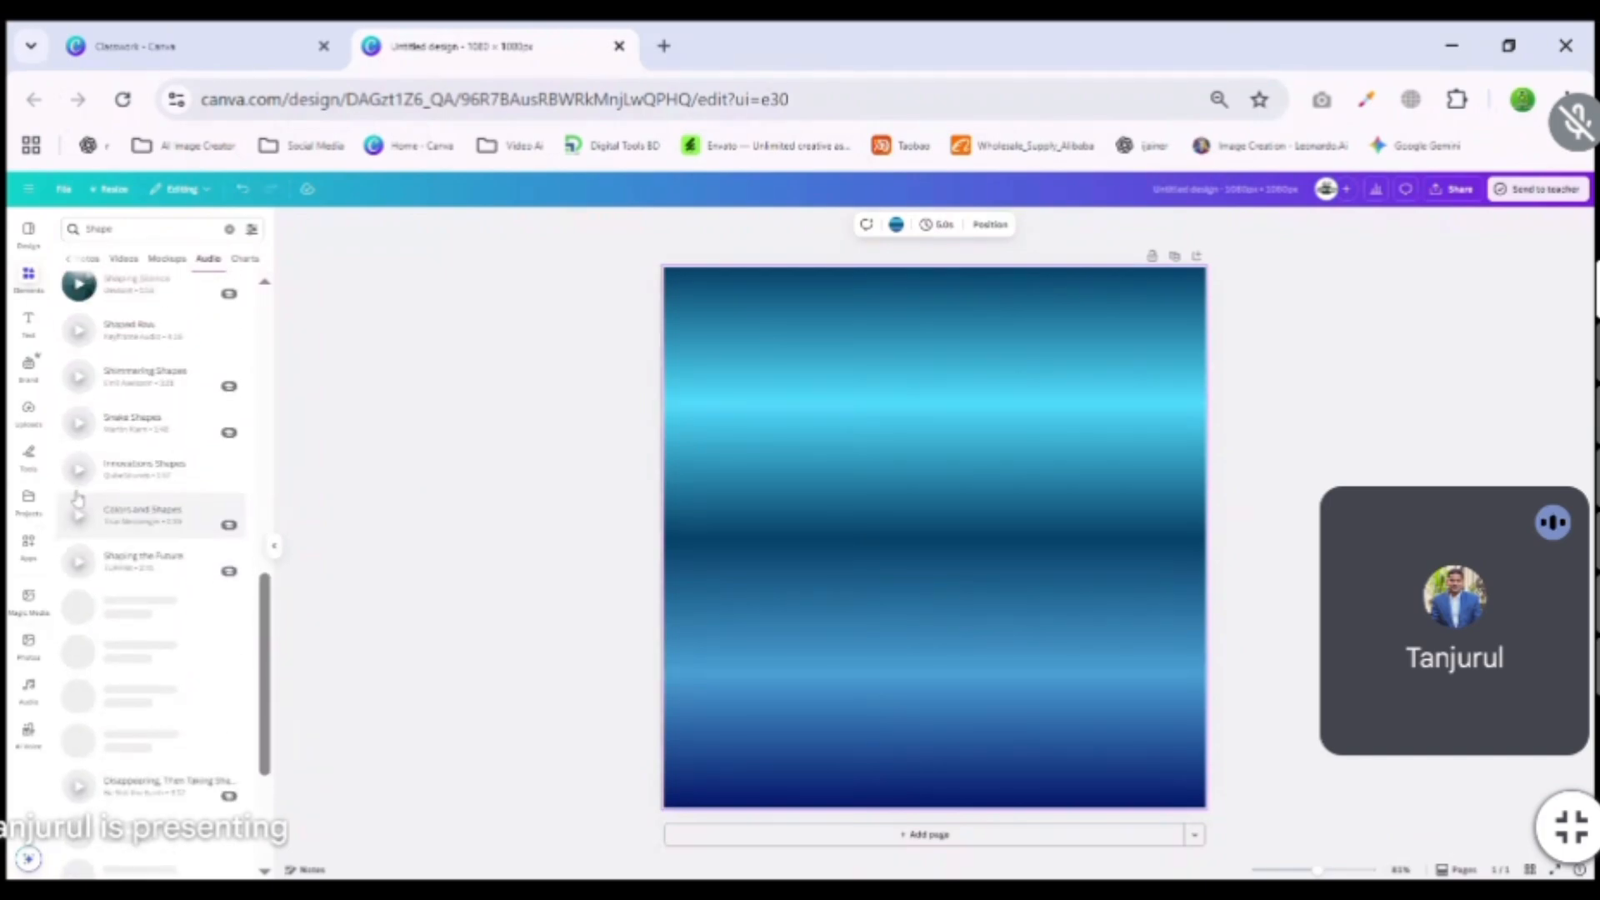
scroll(78, 498, "up", 5)
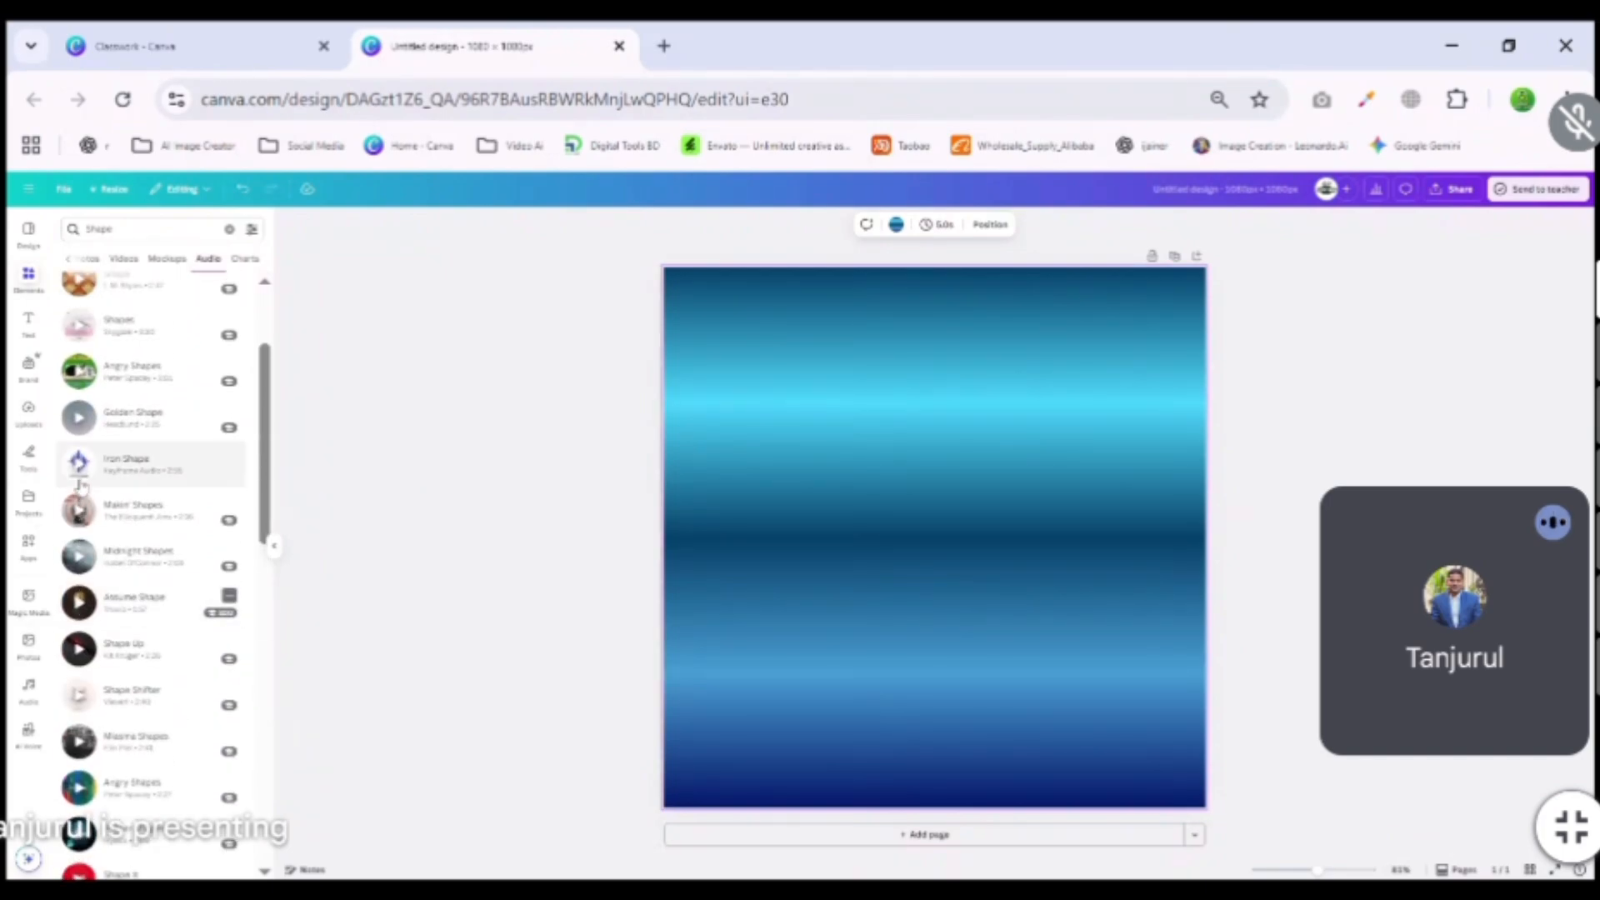
Preview the Golden Shape audio track, add it to the page, and undo the addition.
left_click(81, 424)
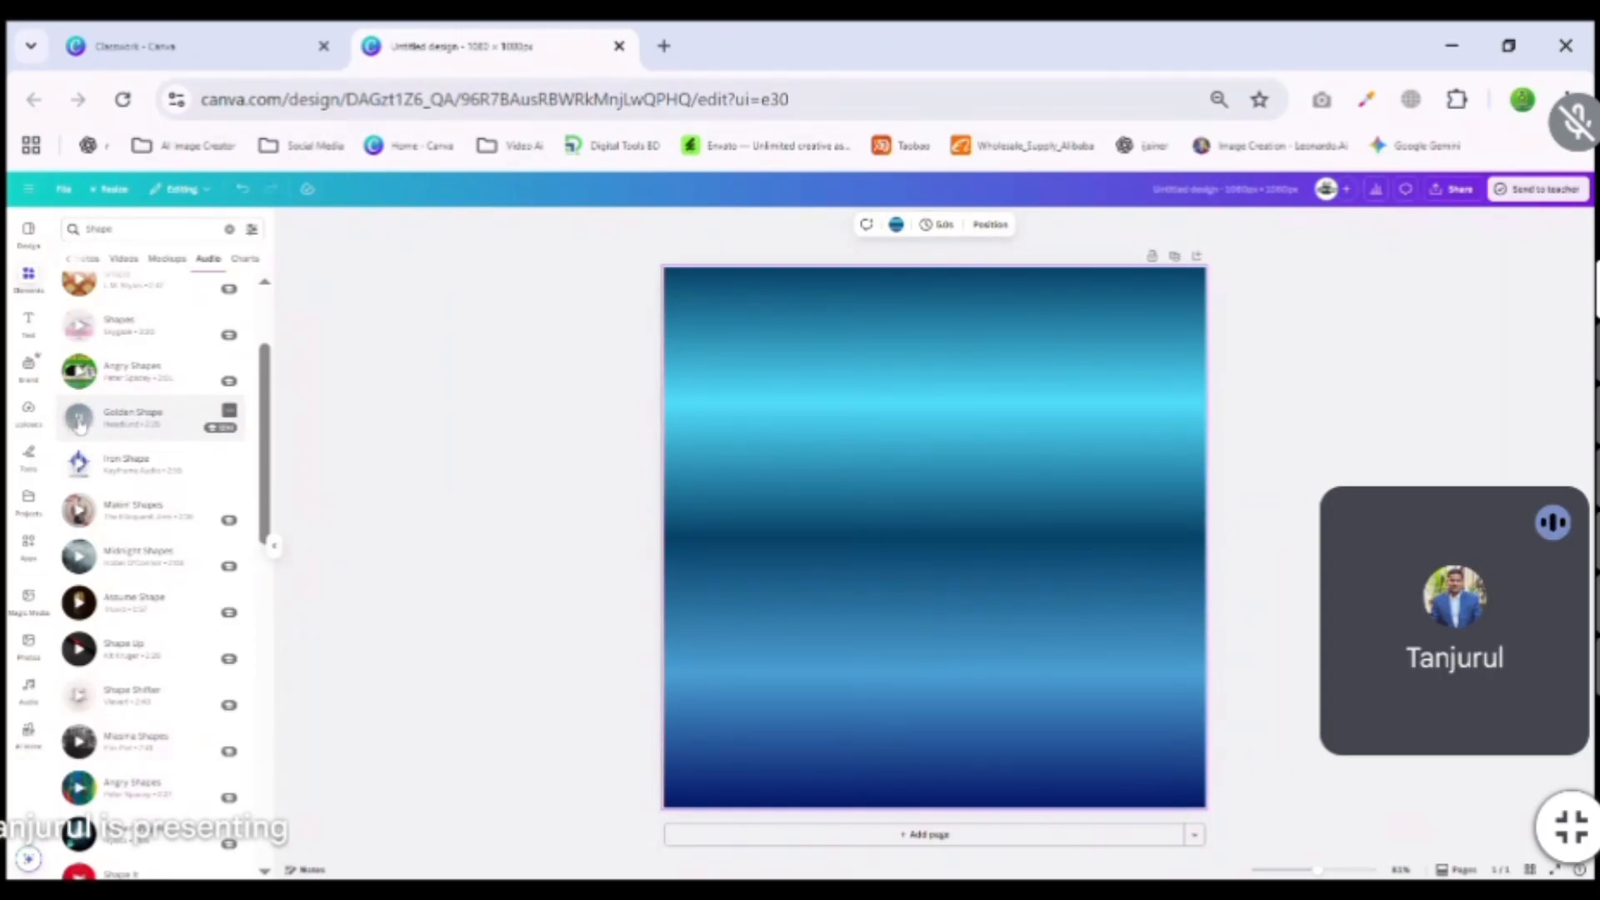
left_click(80, 424)
left_click(134, 417)
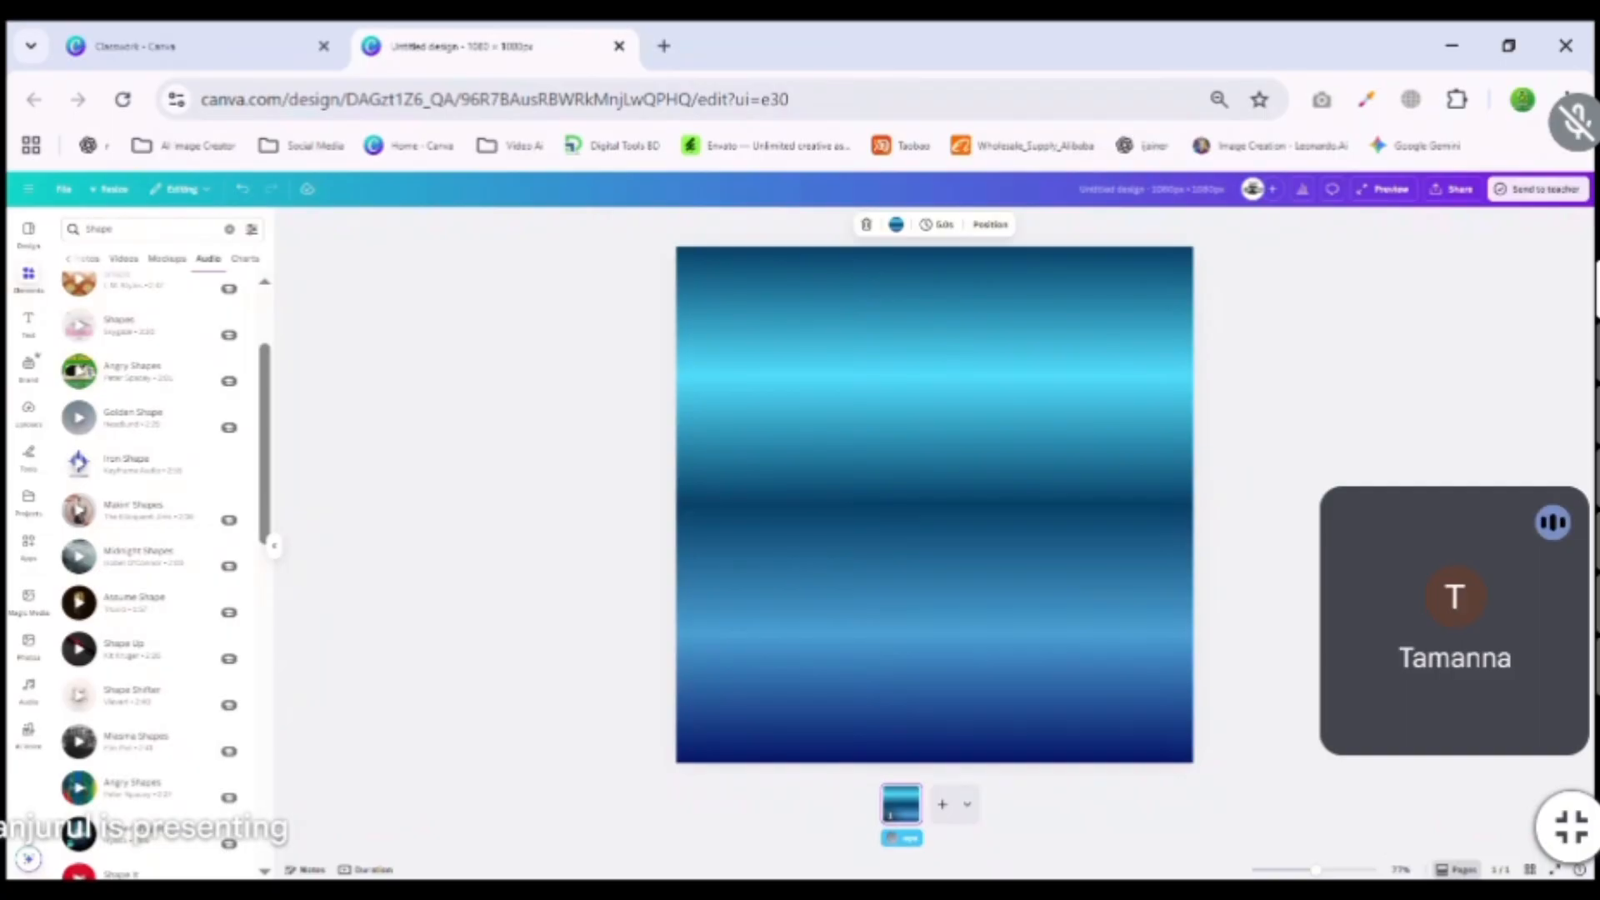
key("ctrl+z")
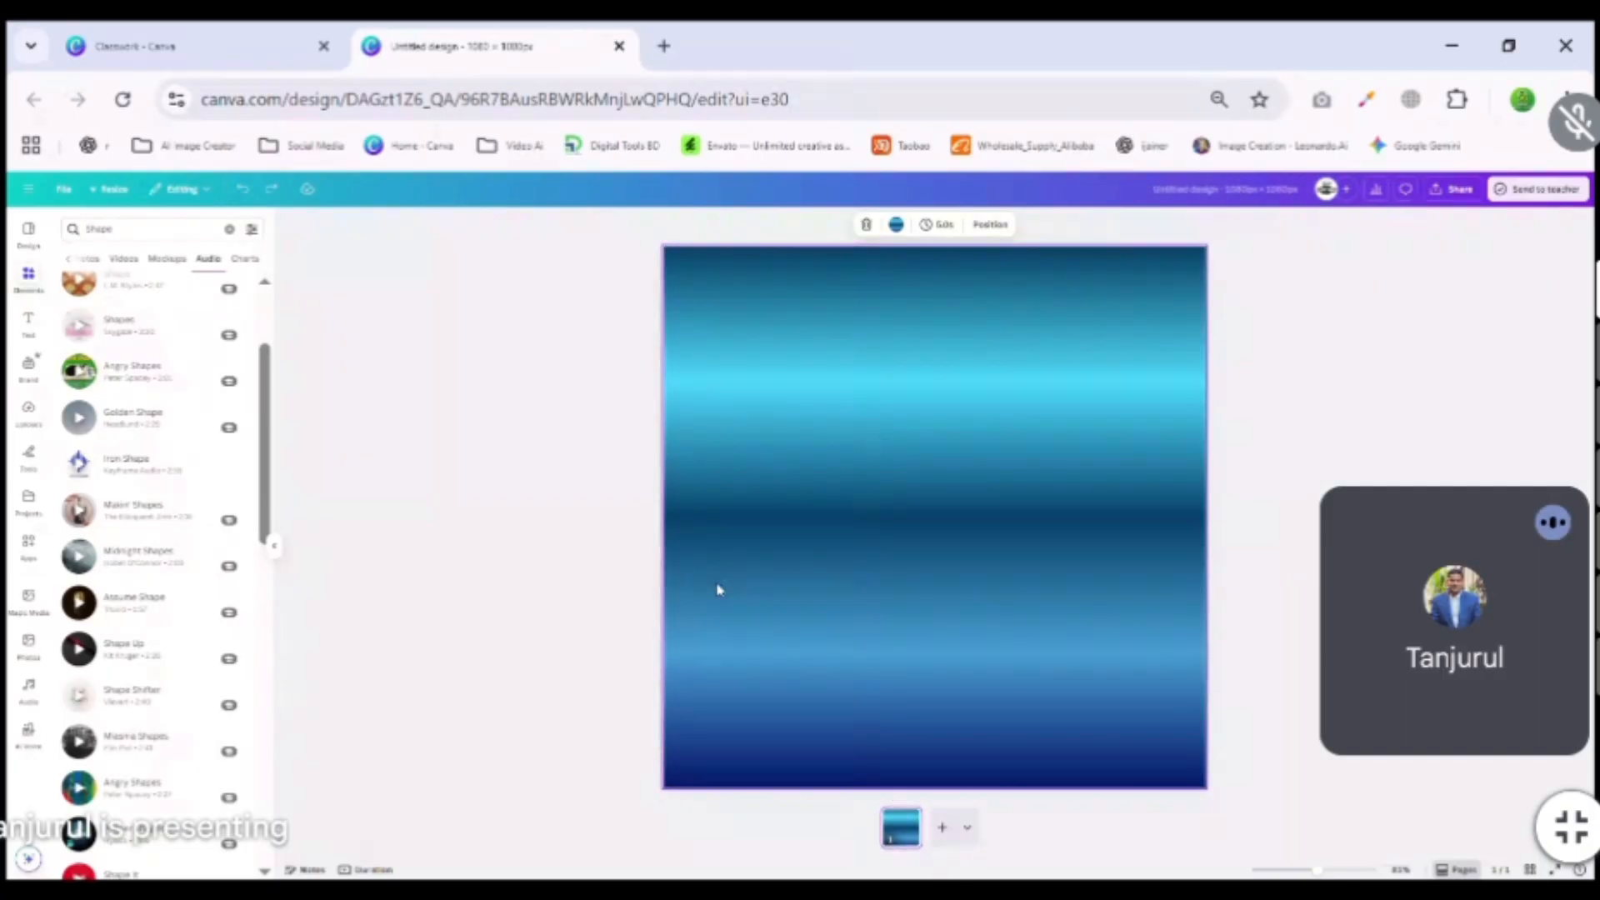
Check the chart results for the Shape search and glance at the design templates before returning to the elements.
left_click(246, 260)
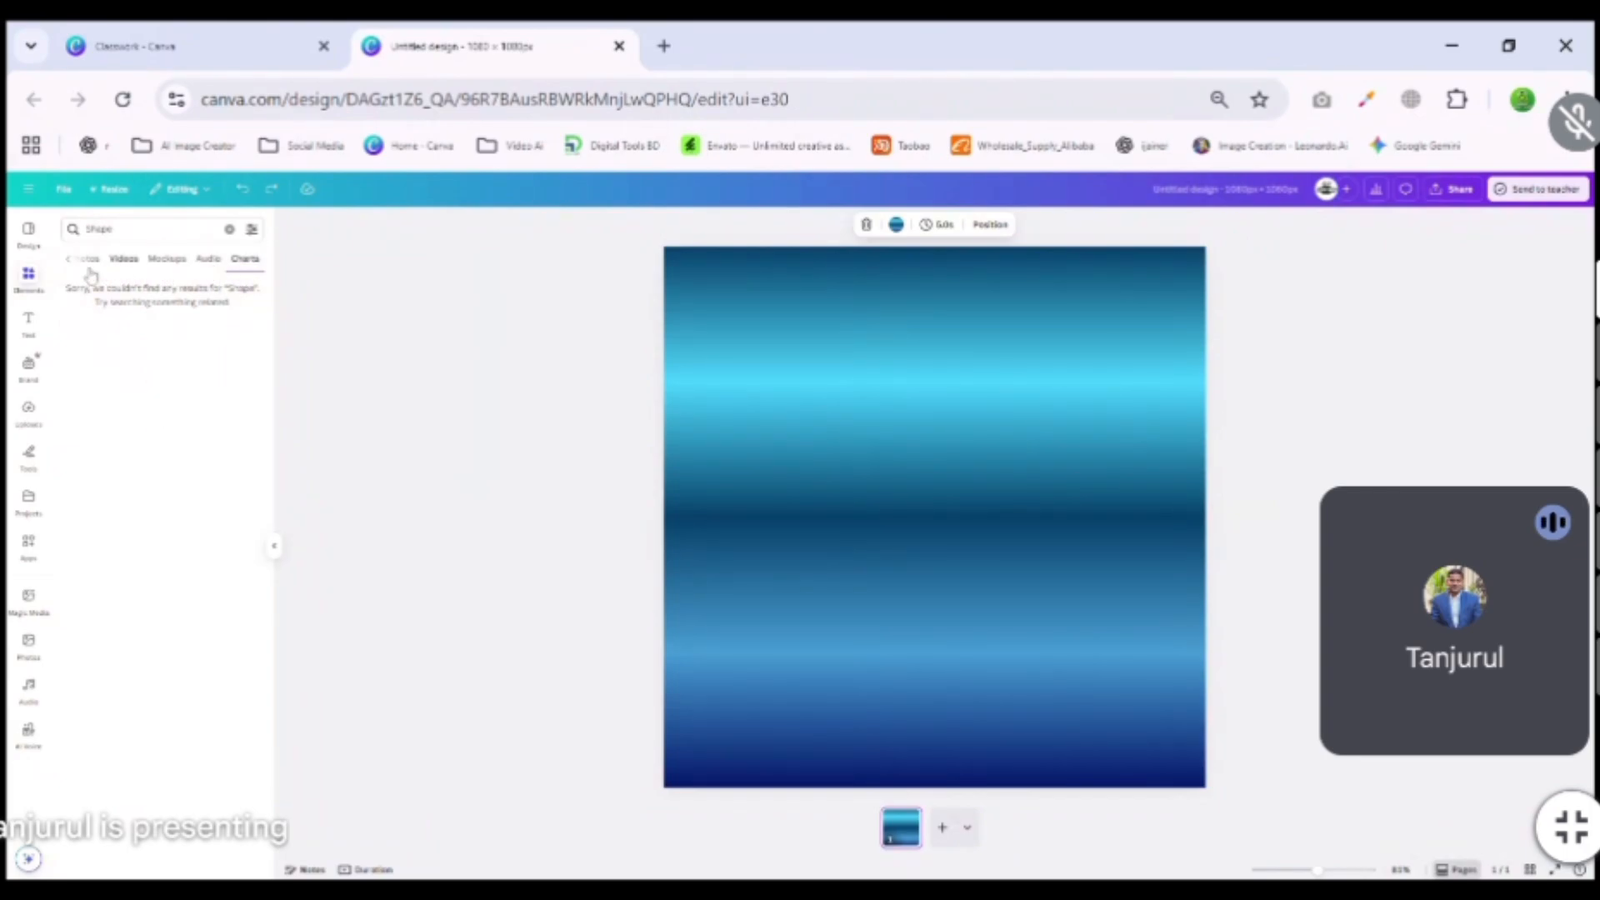
left_click(29, 238)
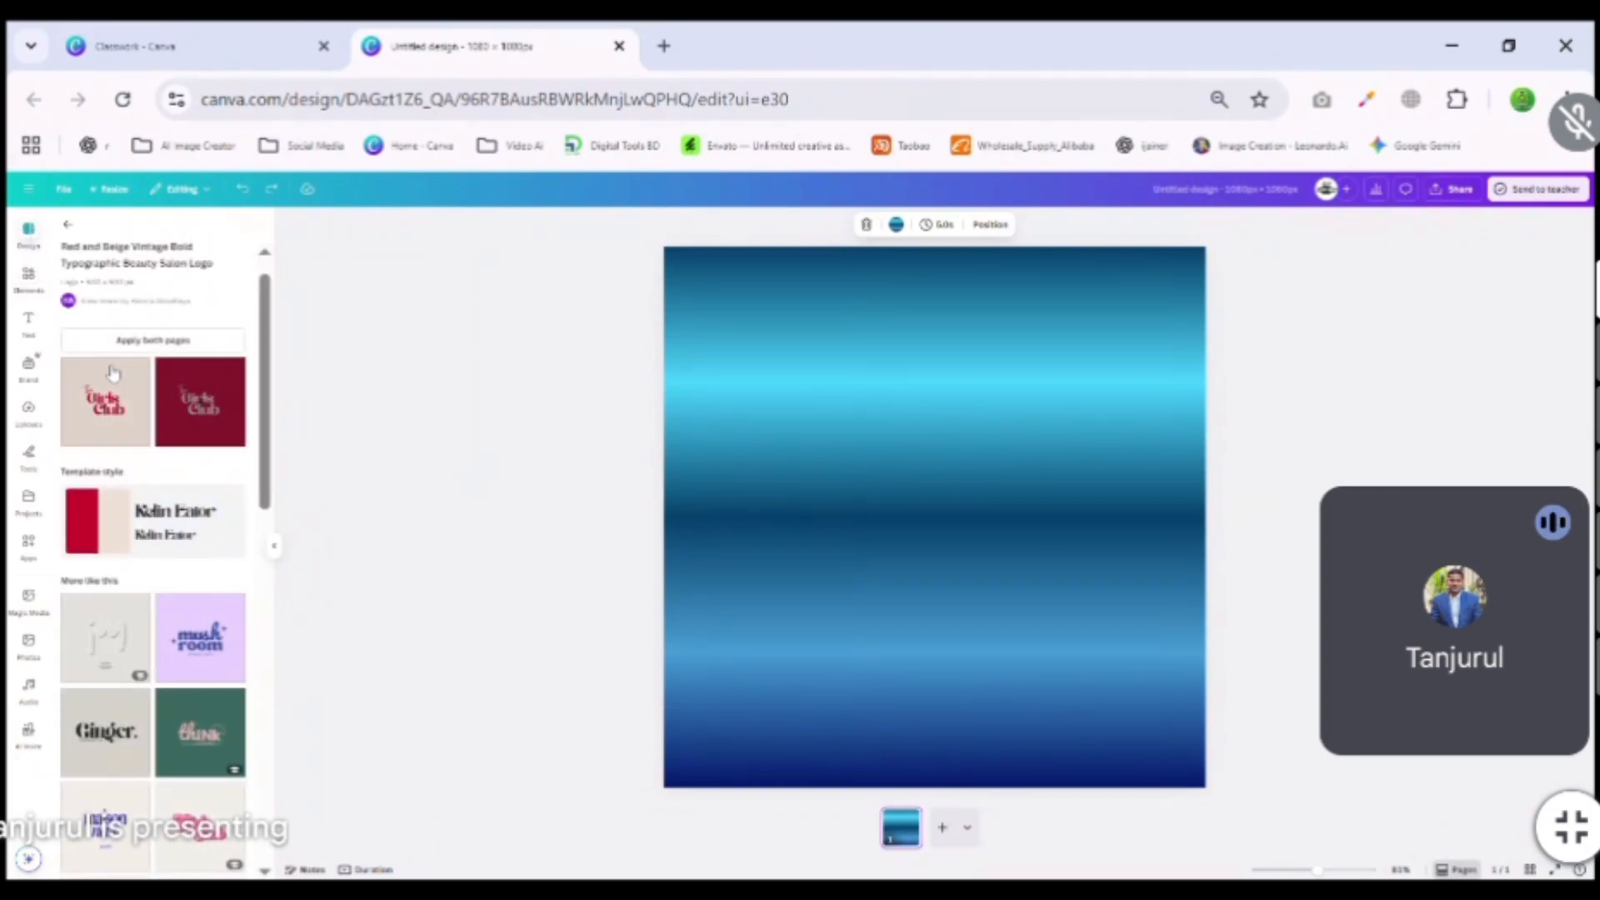
left_click(30, 292)
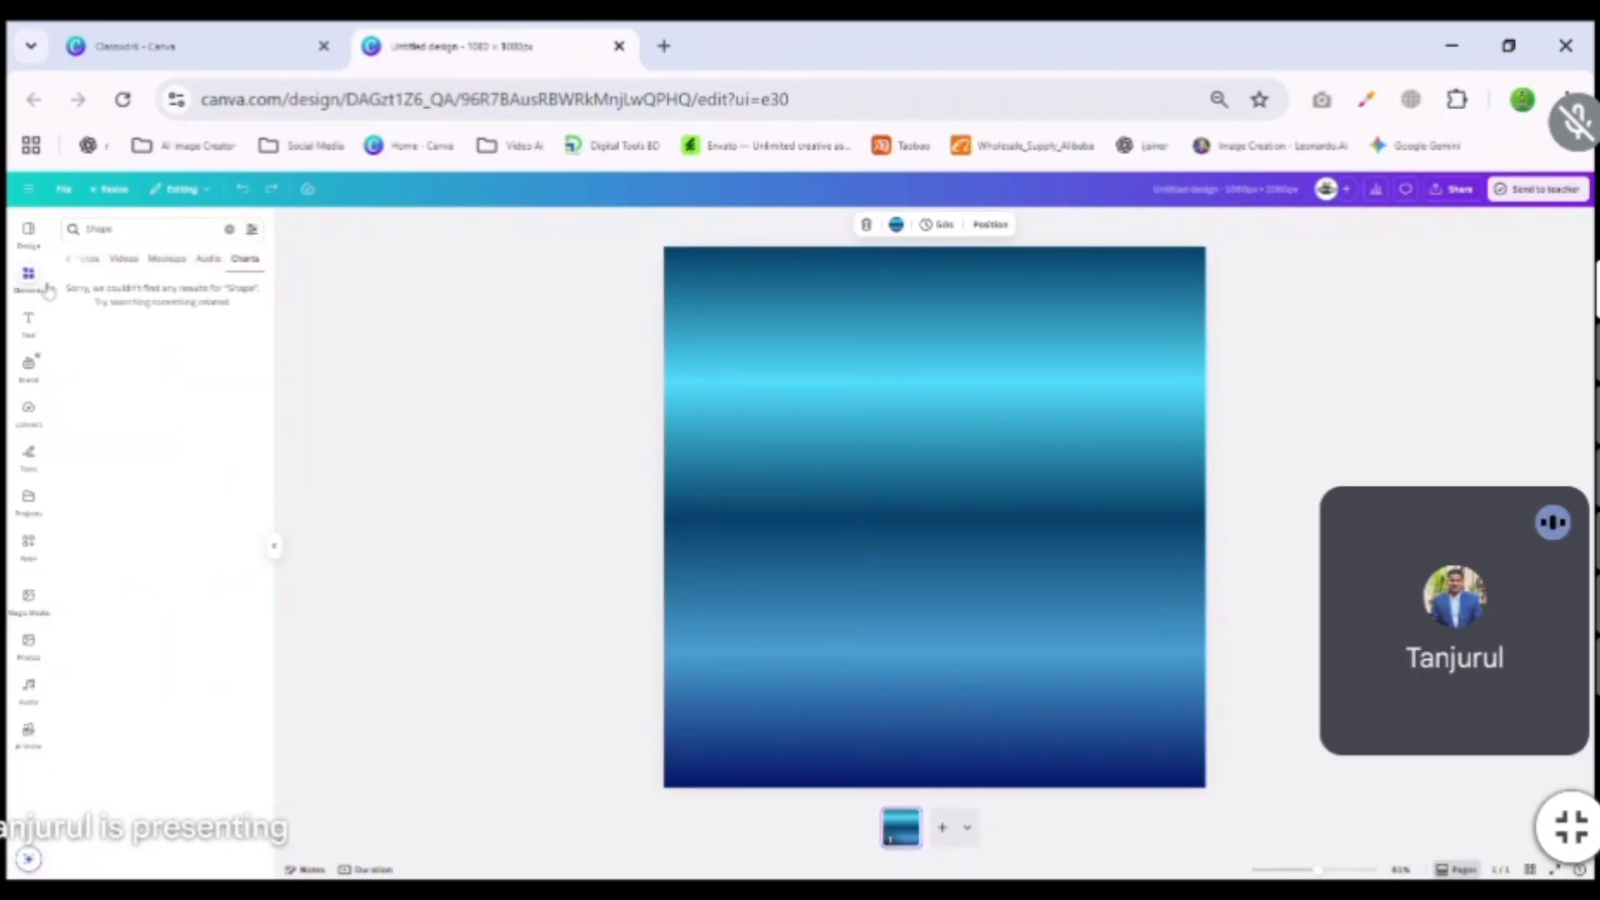
Replace the Shape search with "facebook icon" and look through the element results.
left_click(230, 229)
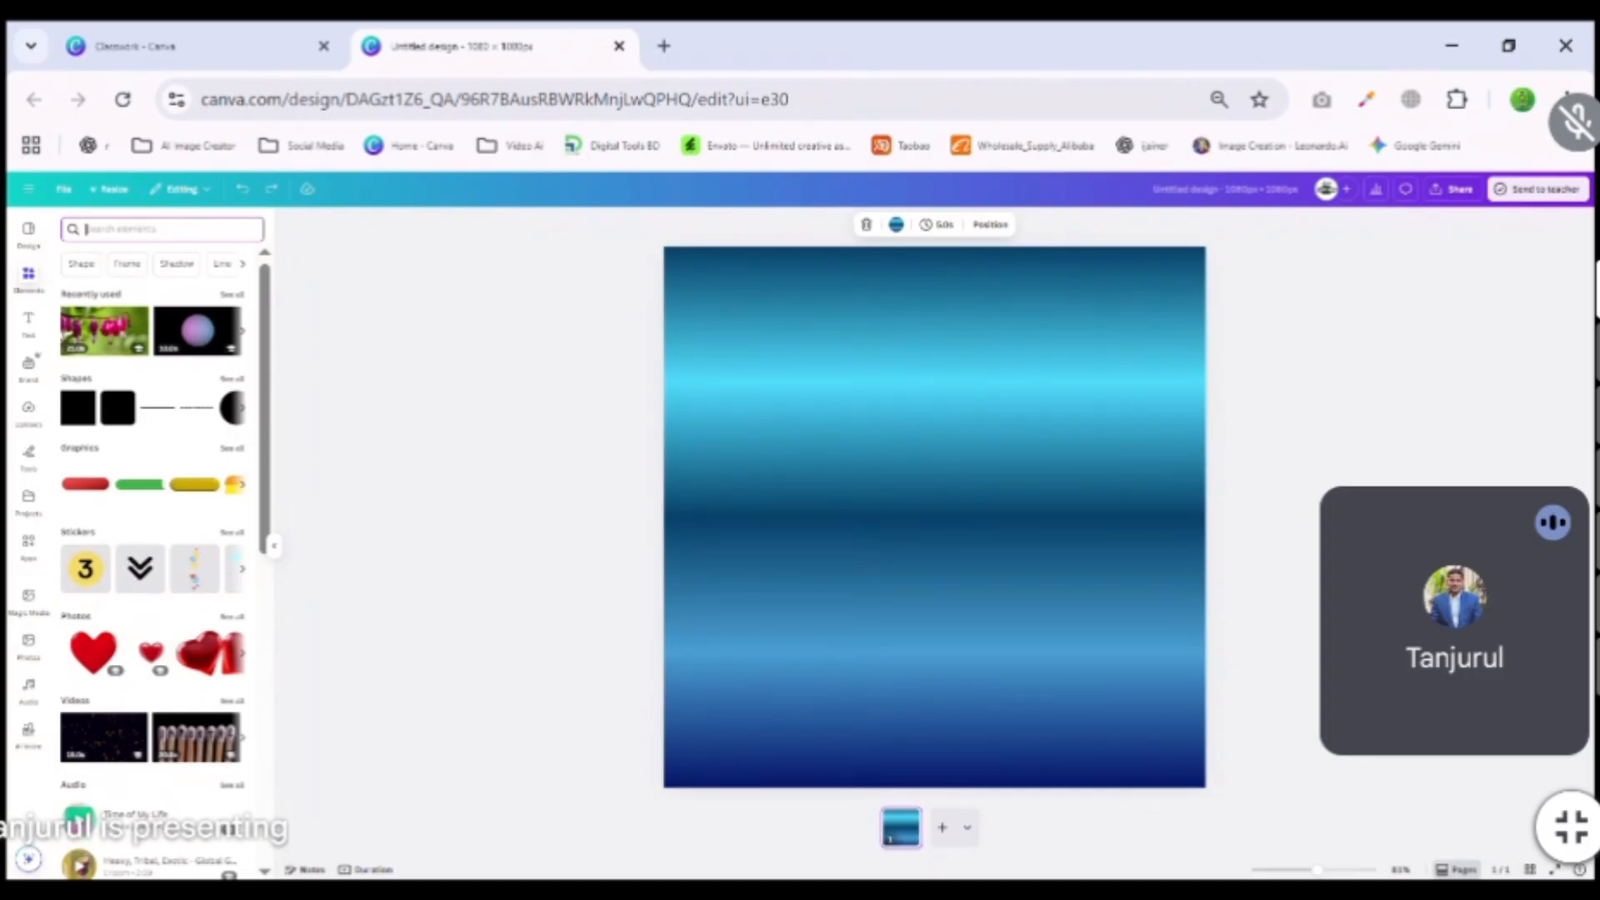
type("face")
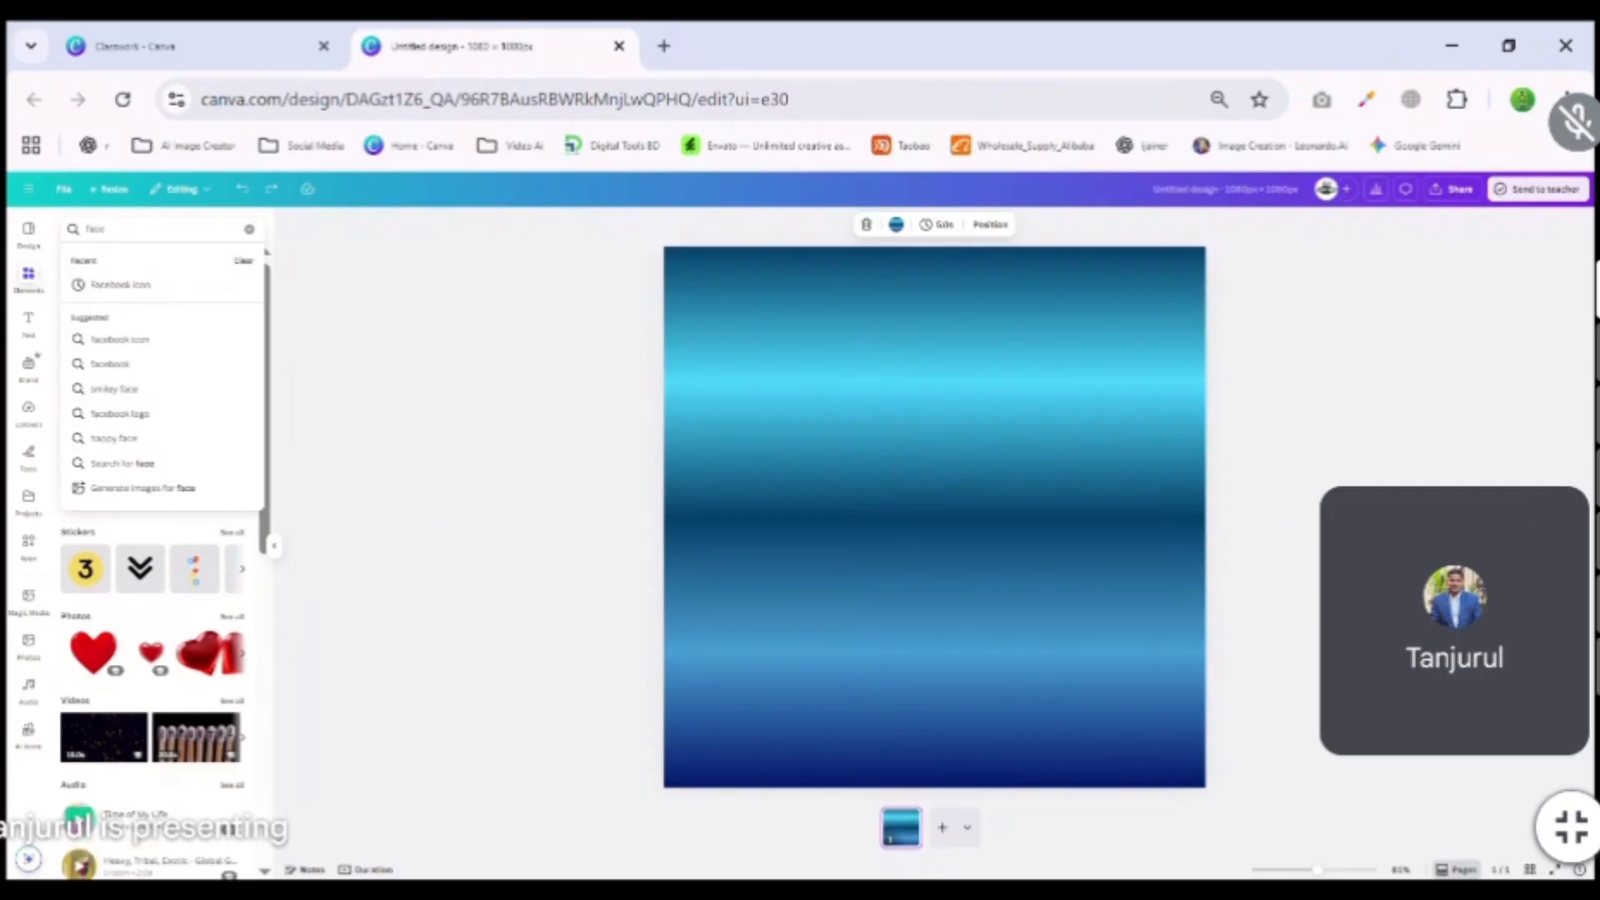
type("book")
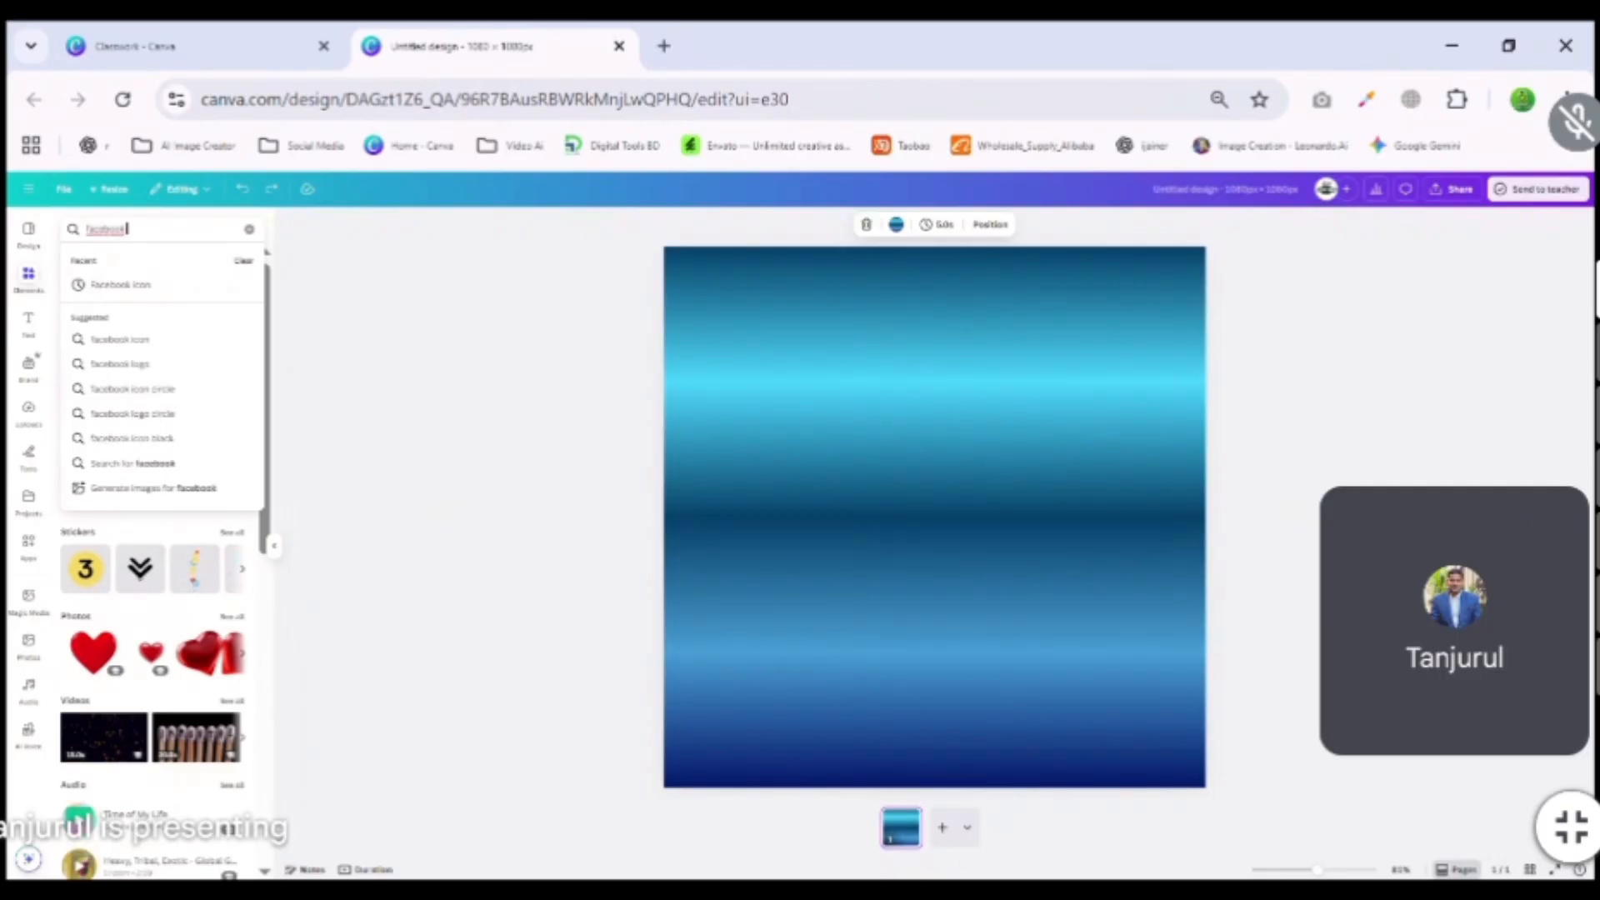
type(" icon")
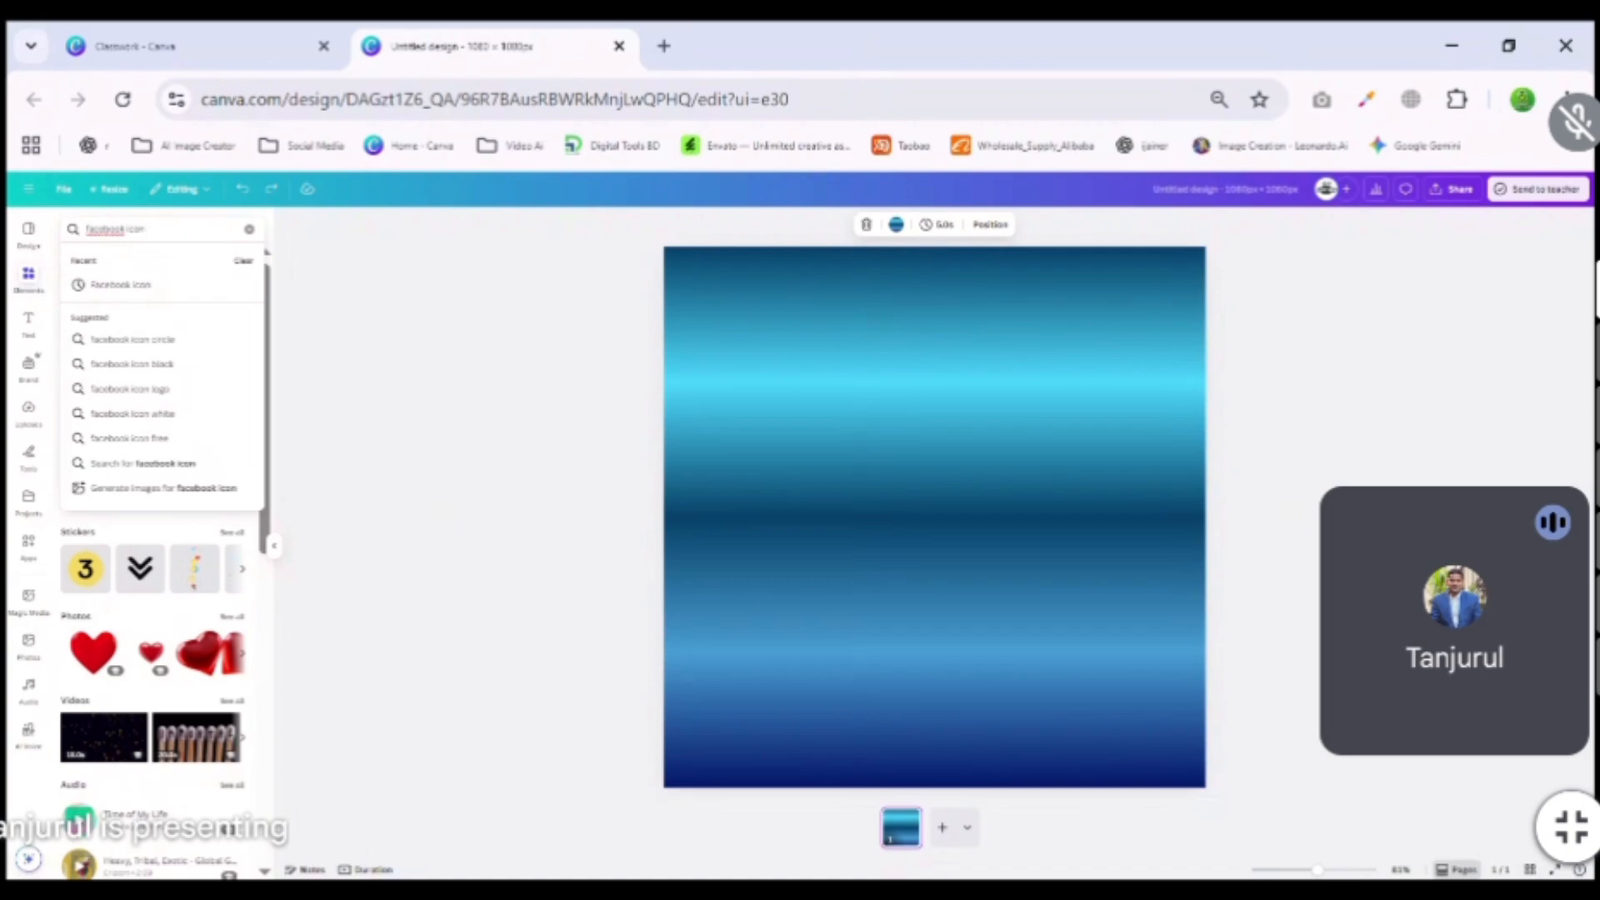
key("Return")
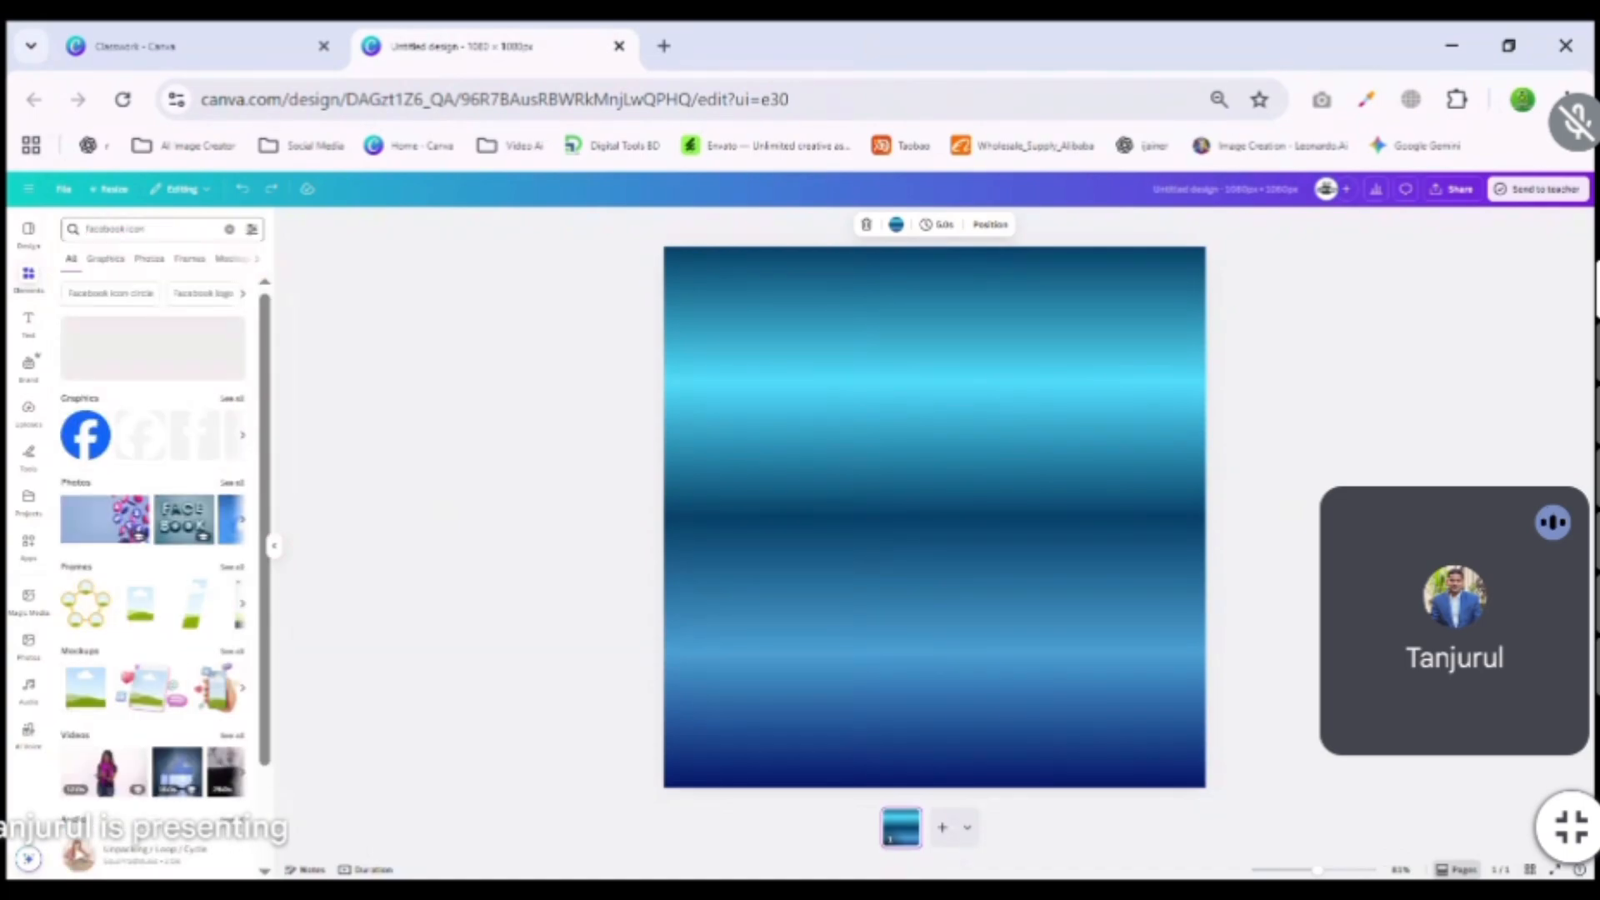
scroll(136, 408, "down", 3)
scroll(139, 450, "up", 3)
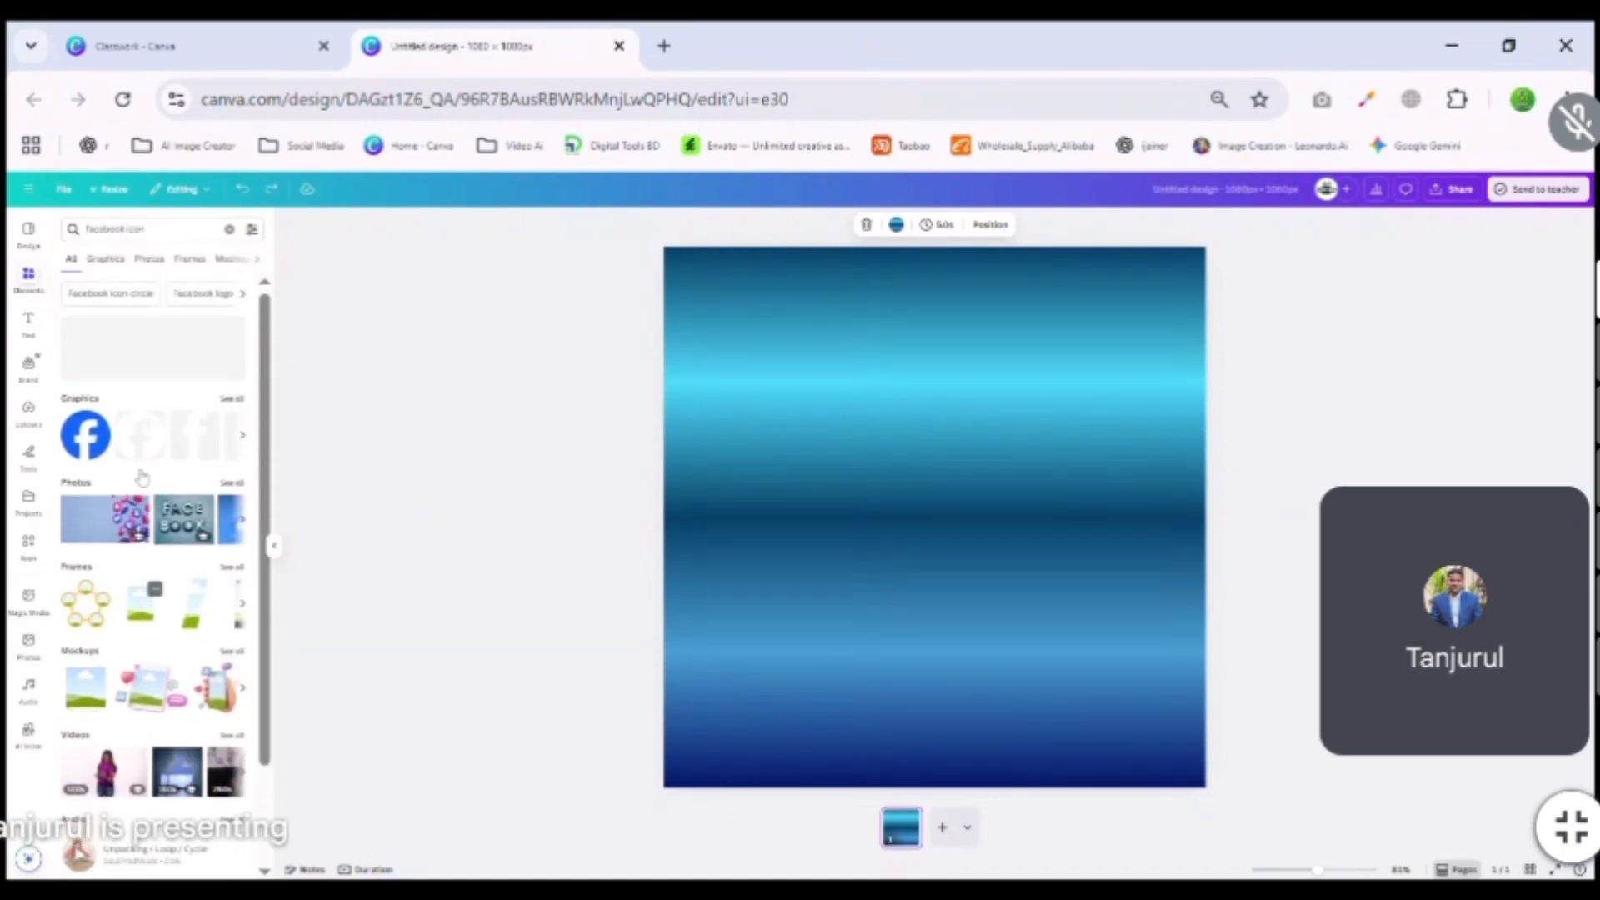
Try out the round blue Facebook icon as a small graphic in the page's lower-left corner, and delete it.
left_click(85, 434)
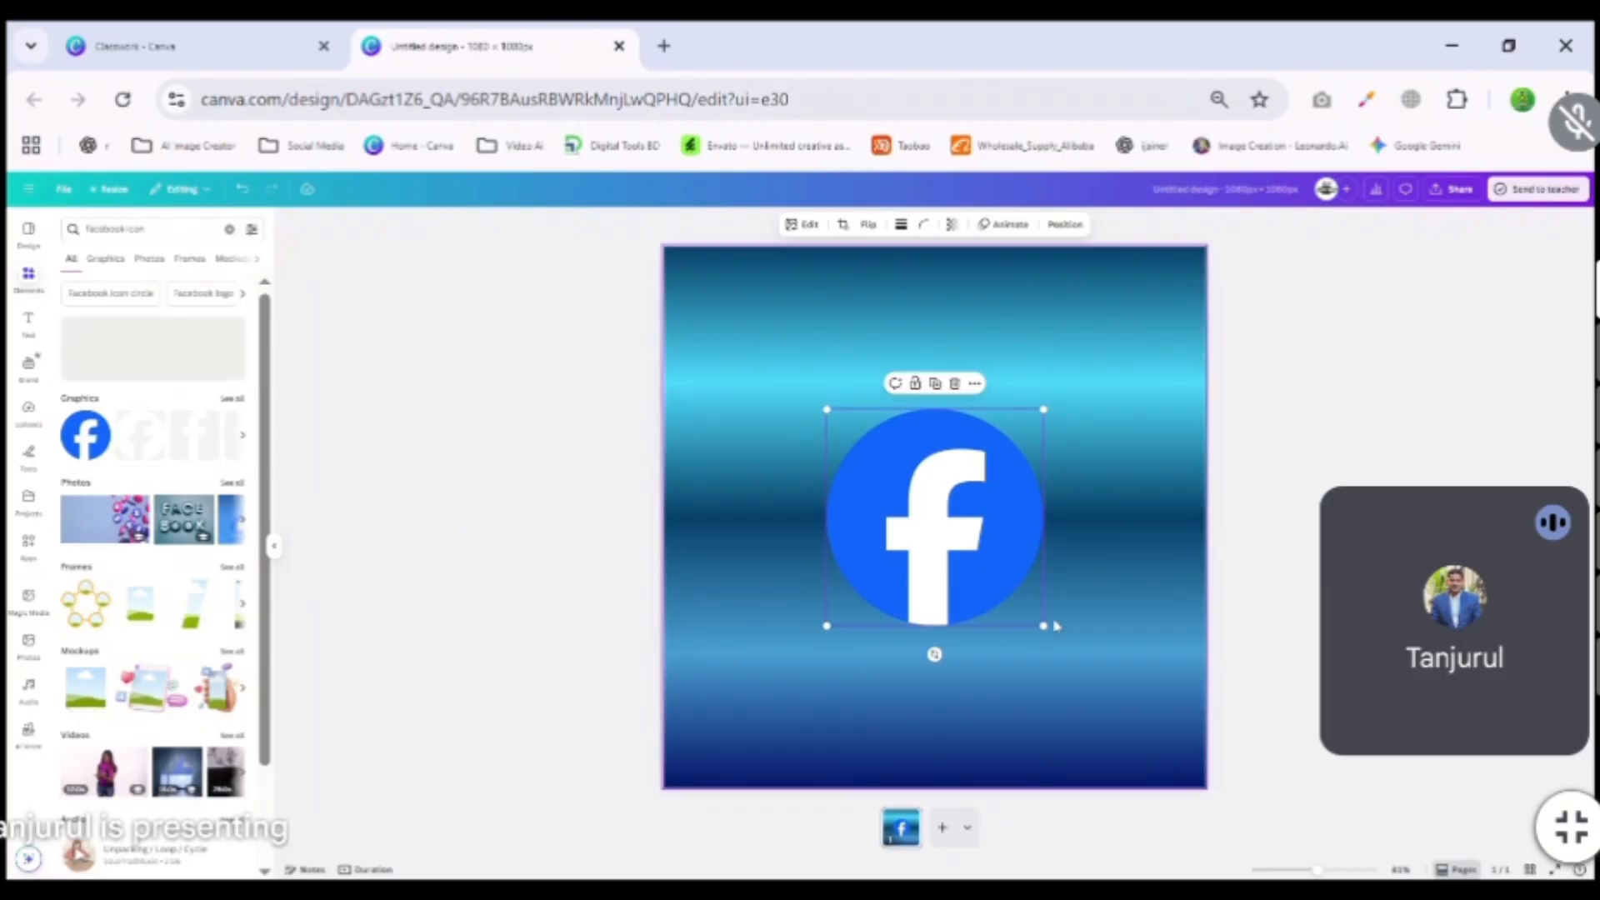
left_click_drag(1044, 625, 724, 751)
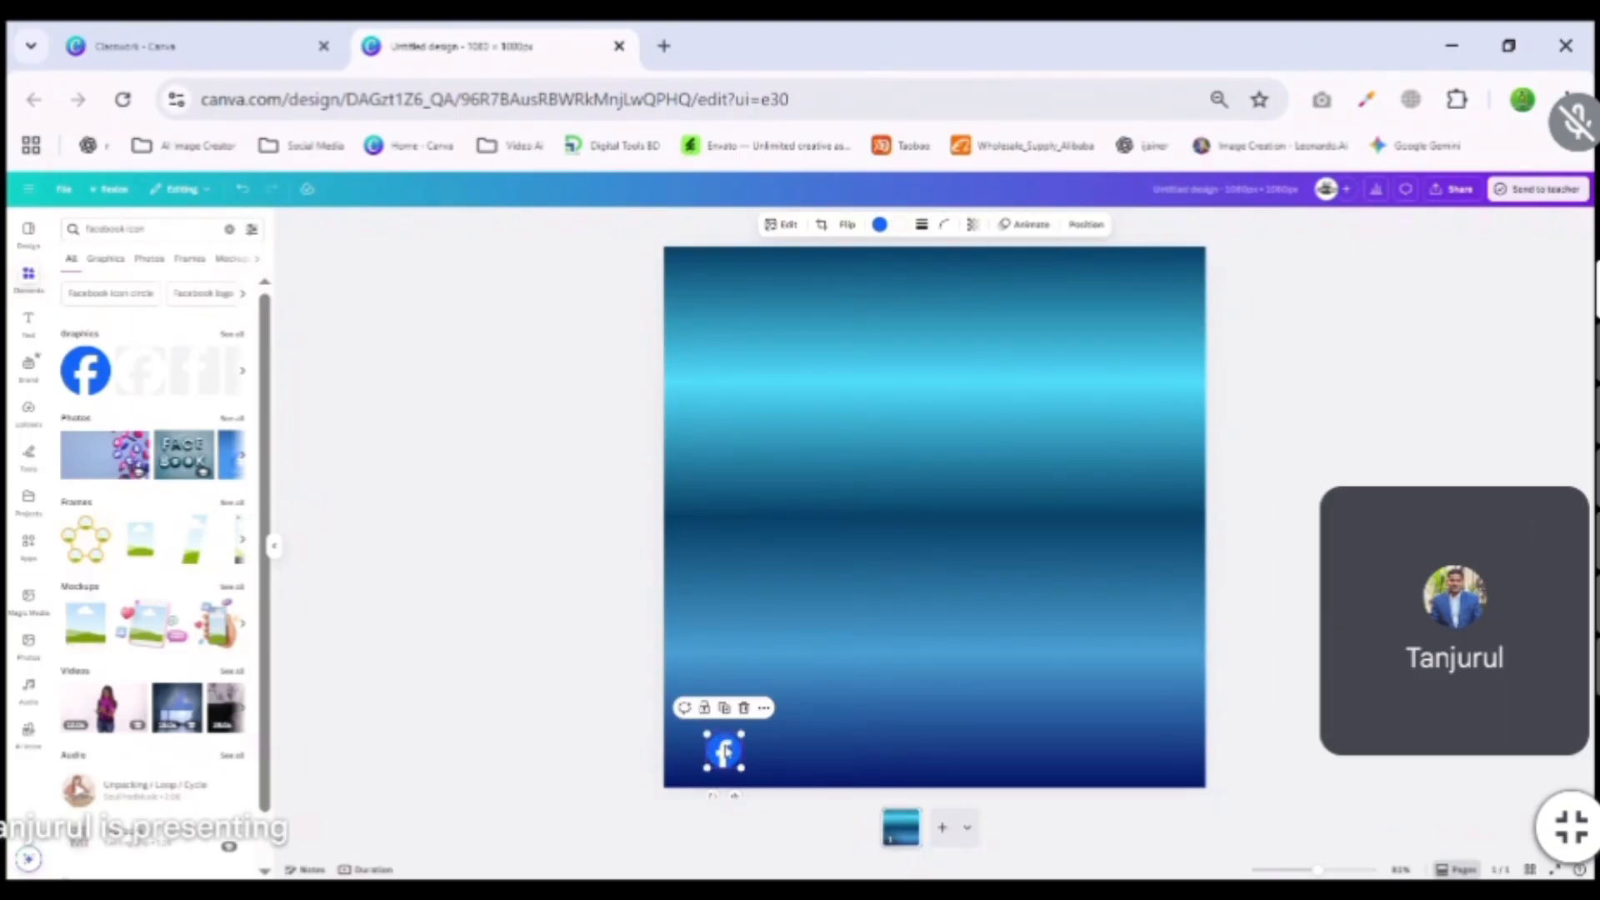
left_click(744, 707)
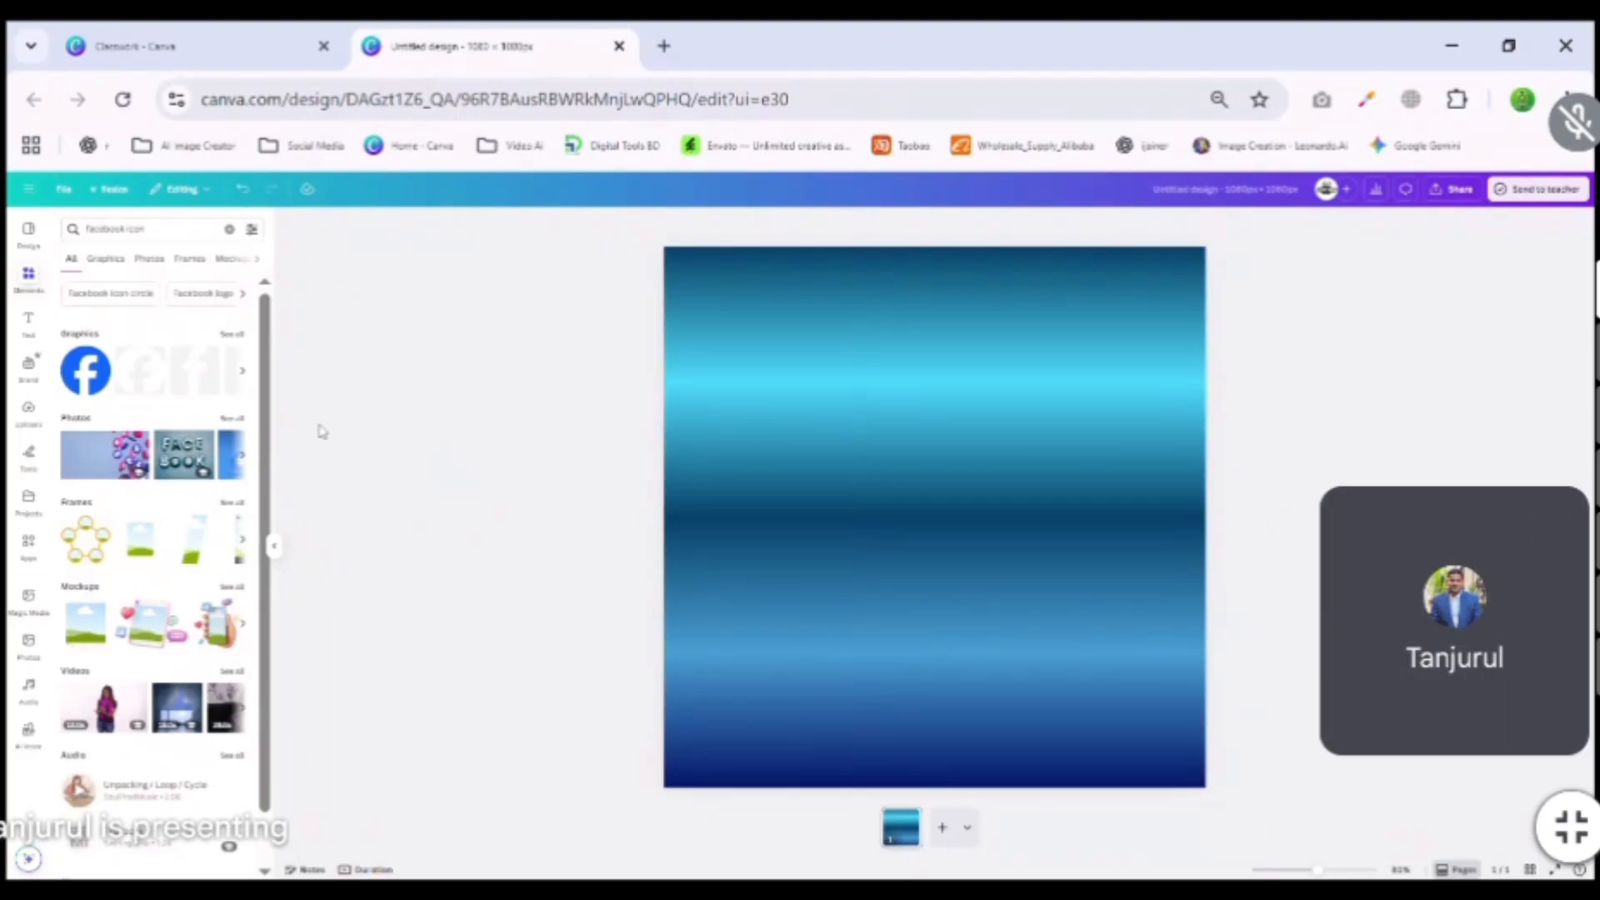
Search the elements for "call phone icon" and look through the results.
scroll(125, 321, "down", 1)
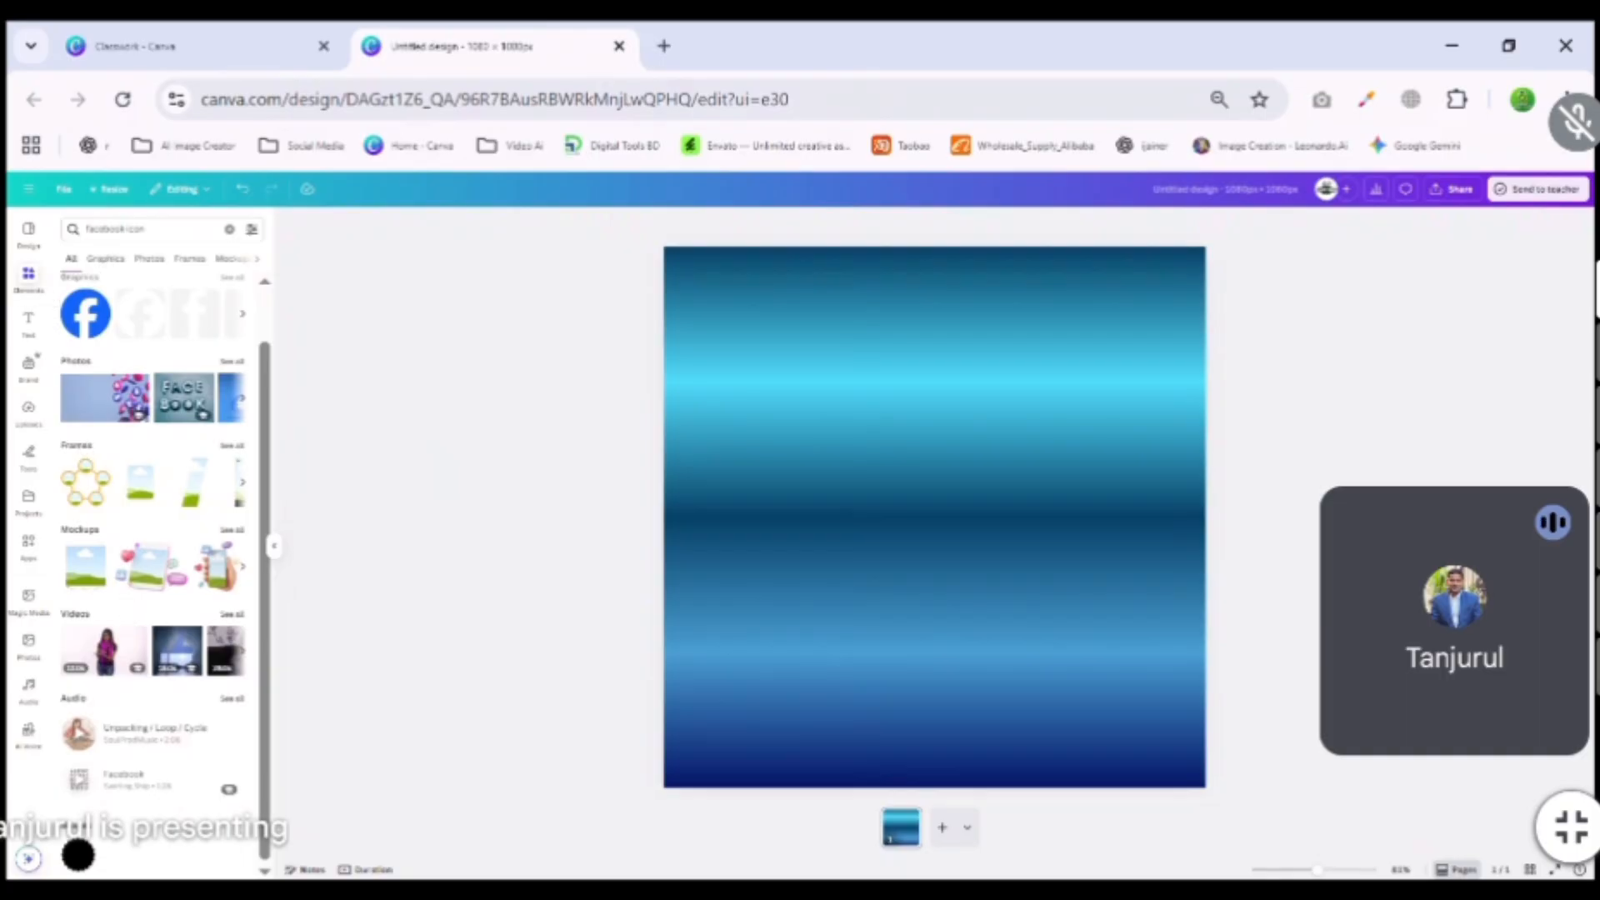
left_click_drag(125, 229, 85, 230)
type("call")
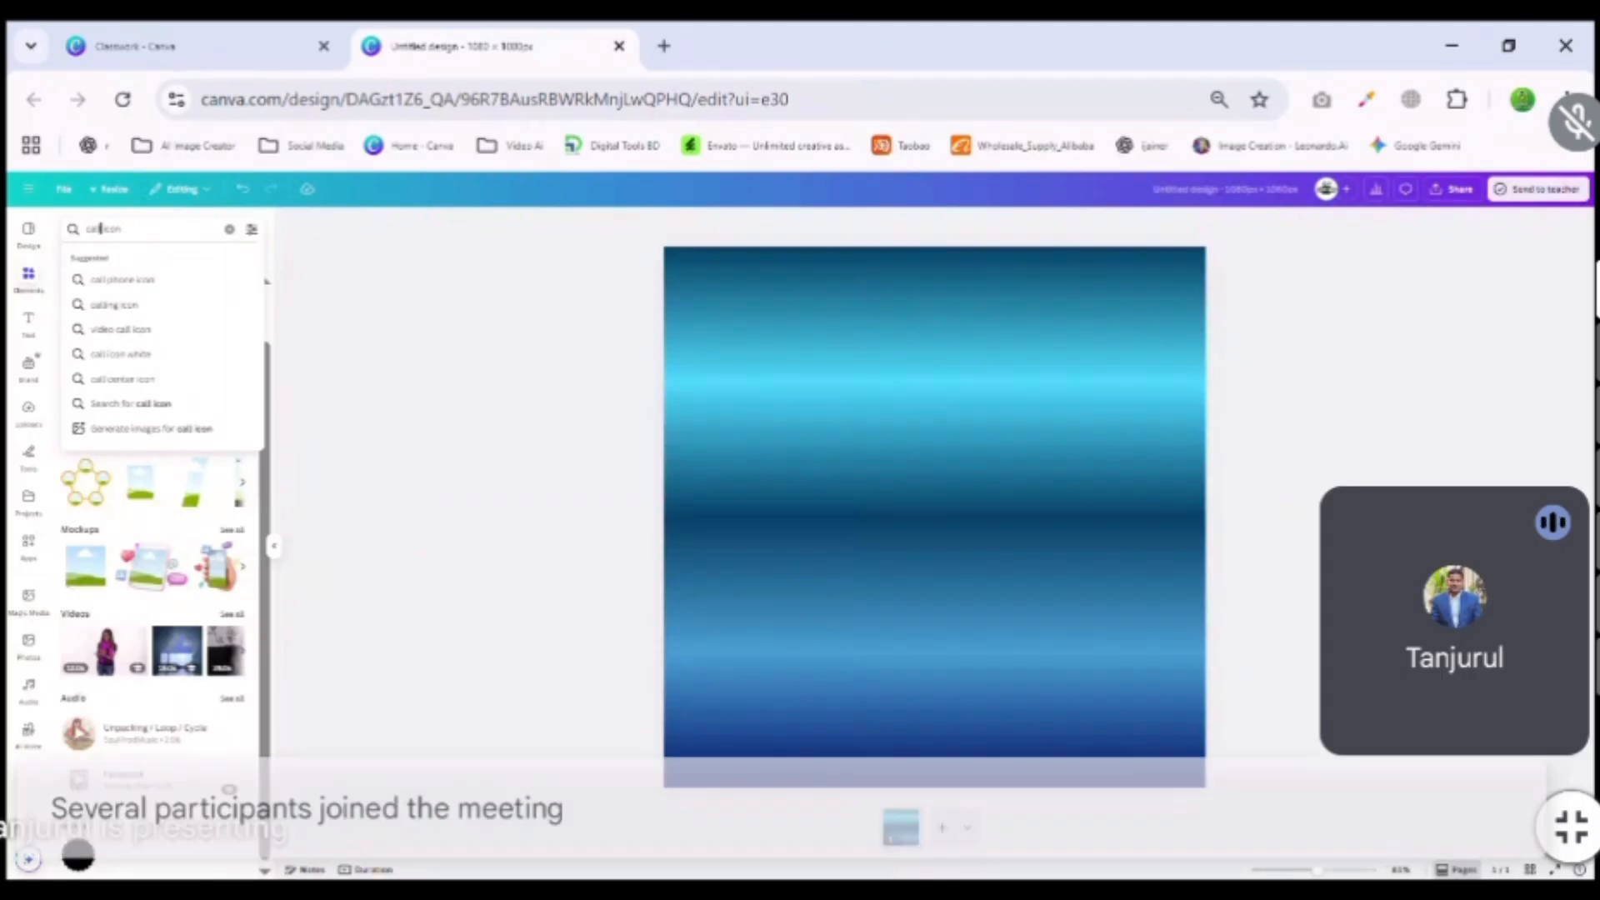
left_click(123, 280)
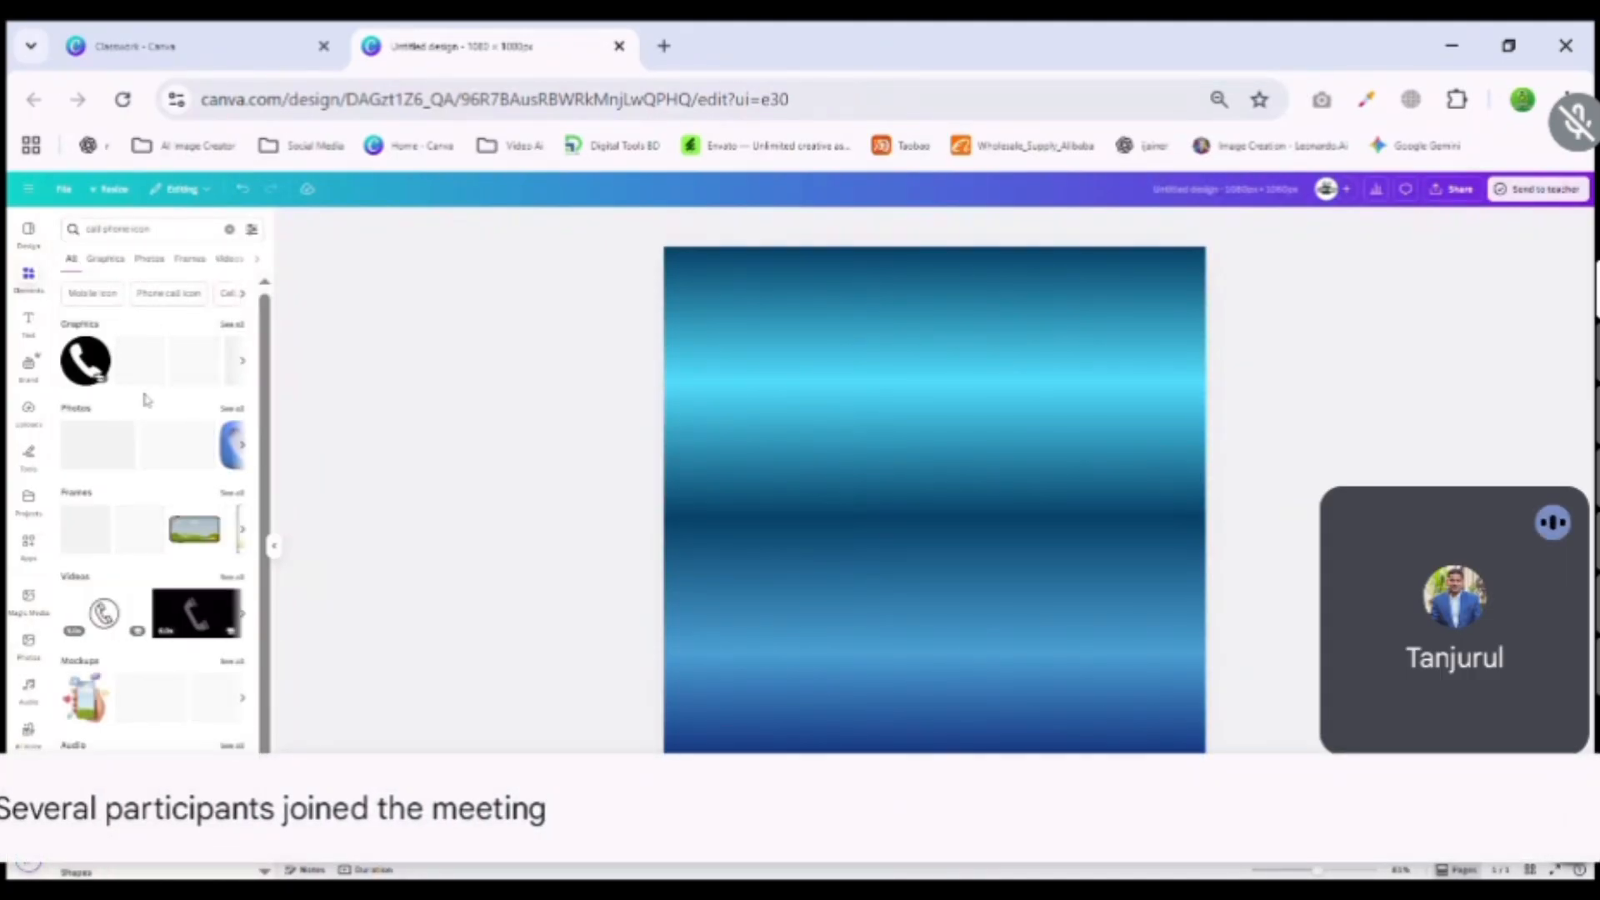
scroll(143, 400, "down", 1)
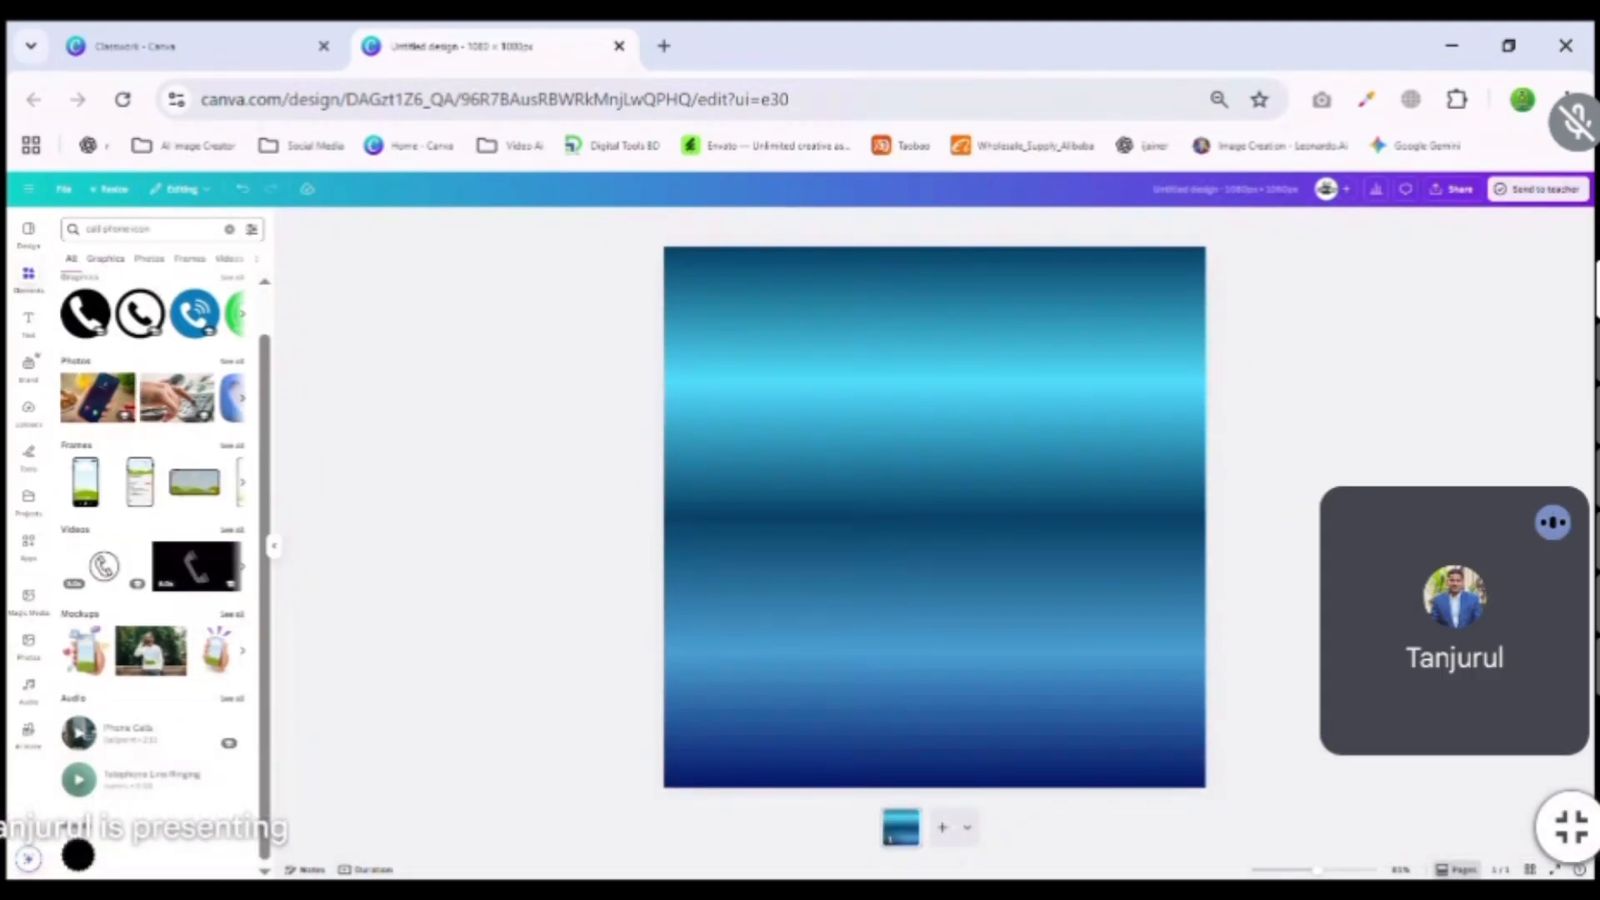
Search the elements for "whatsapp icon".
left_click(125, 230)
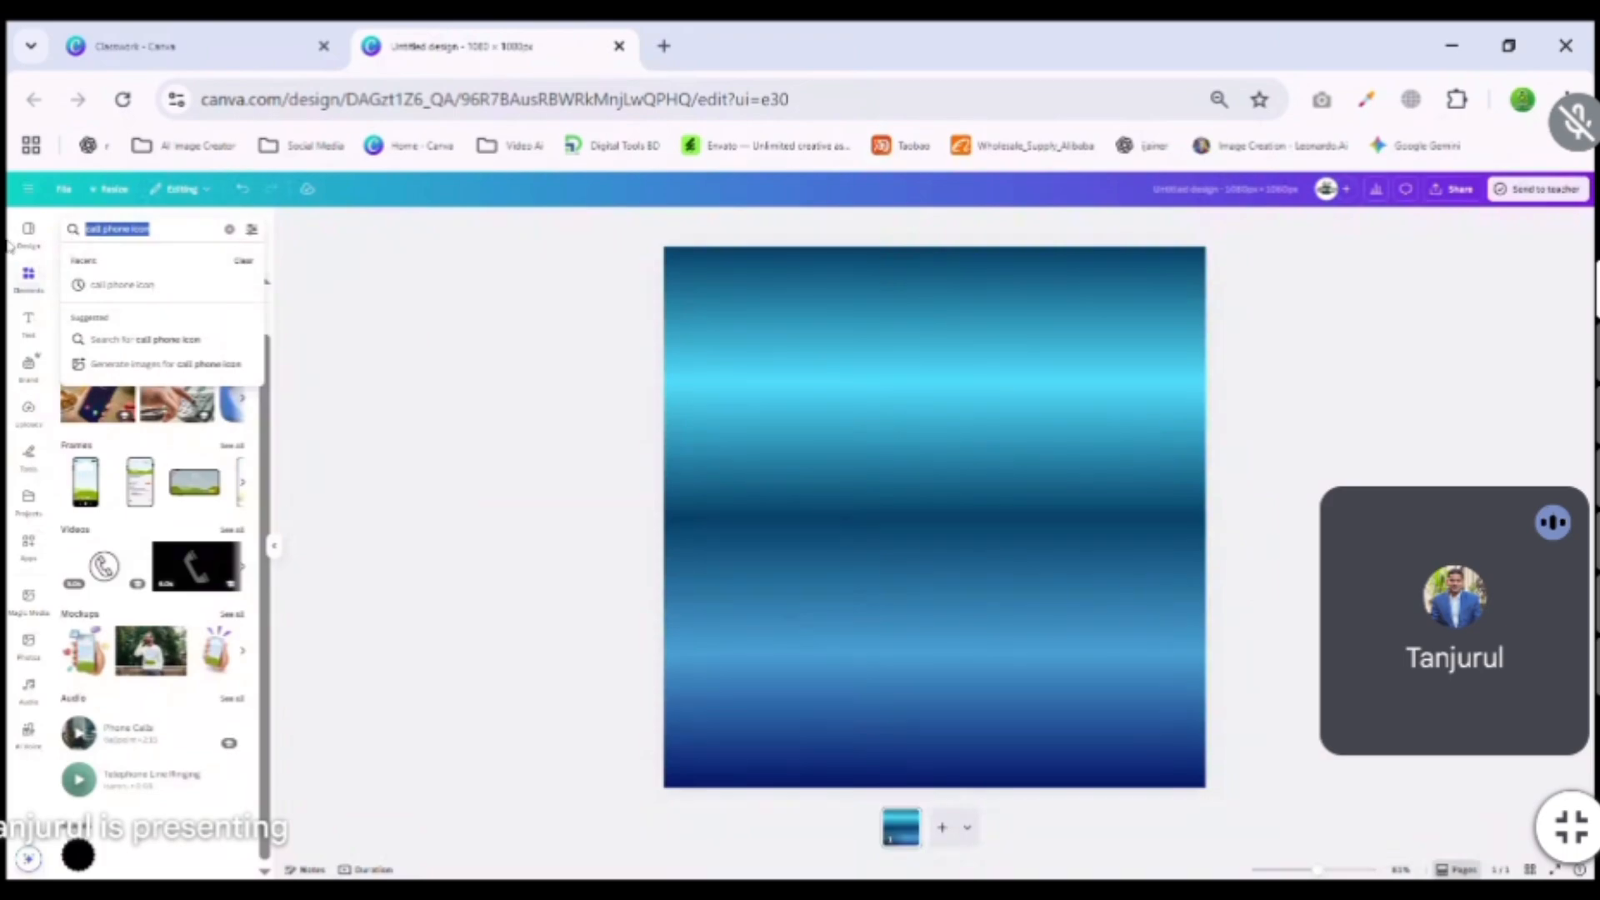
type("what")
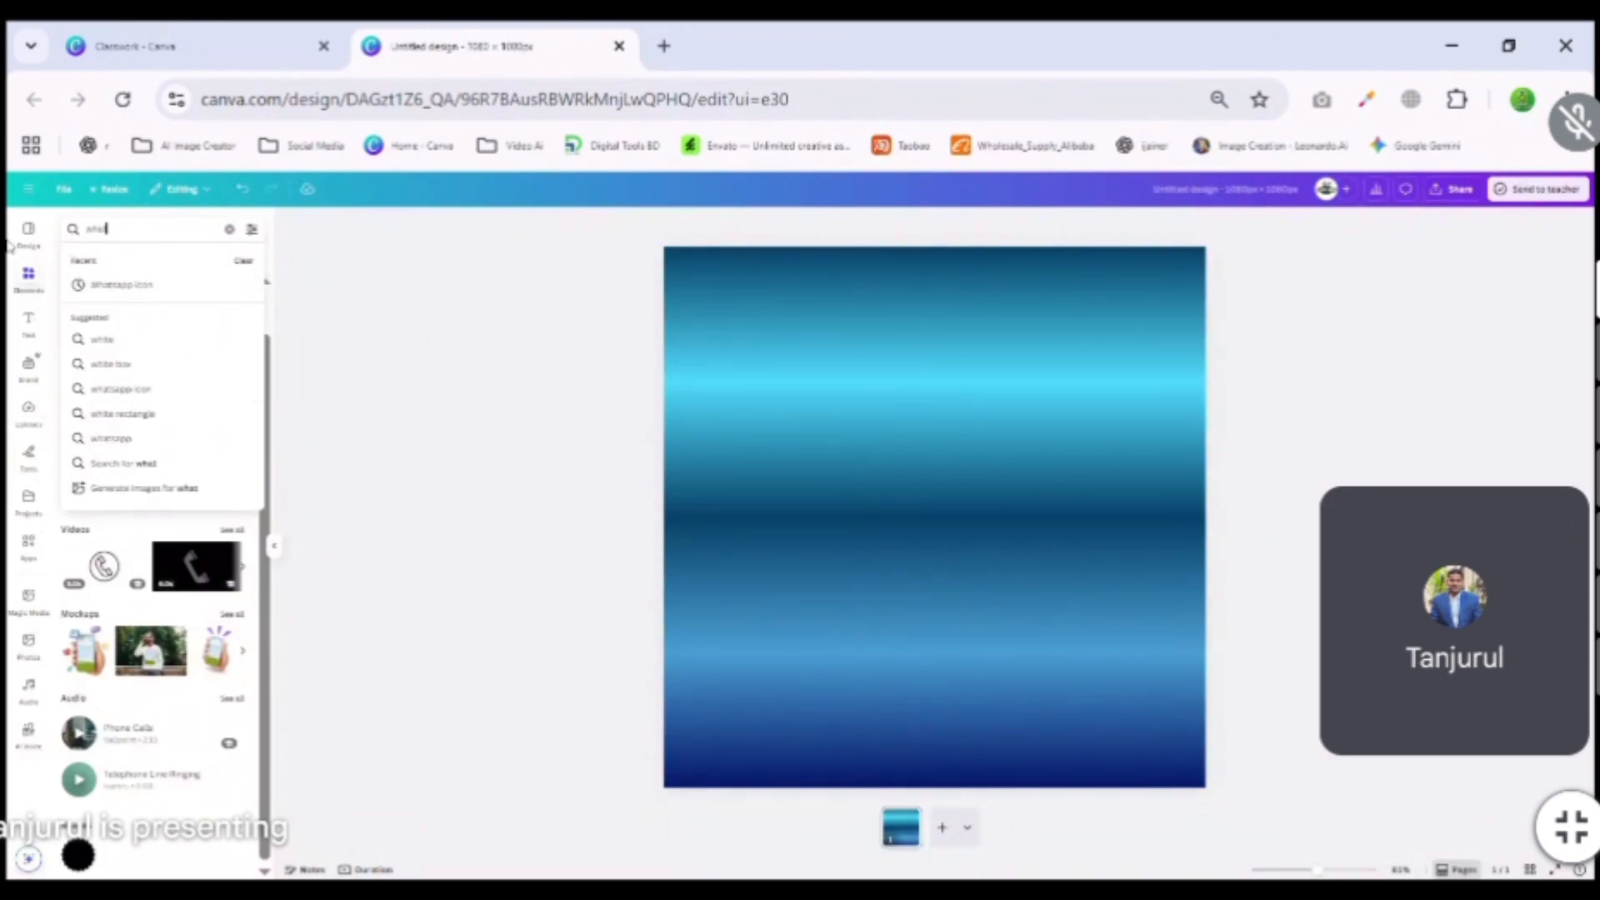
type("sapp ic")
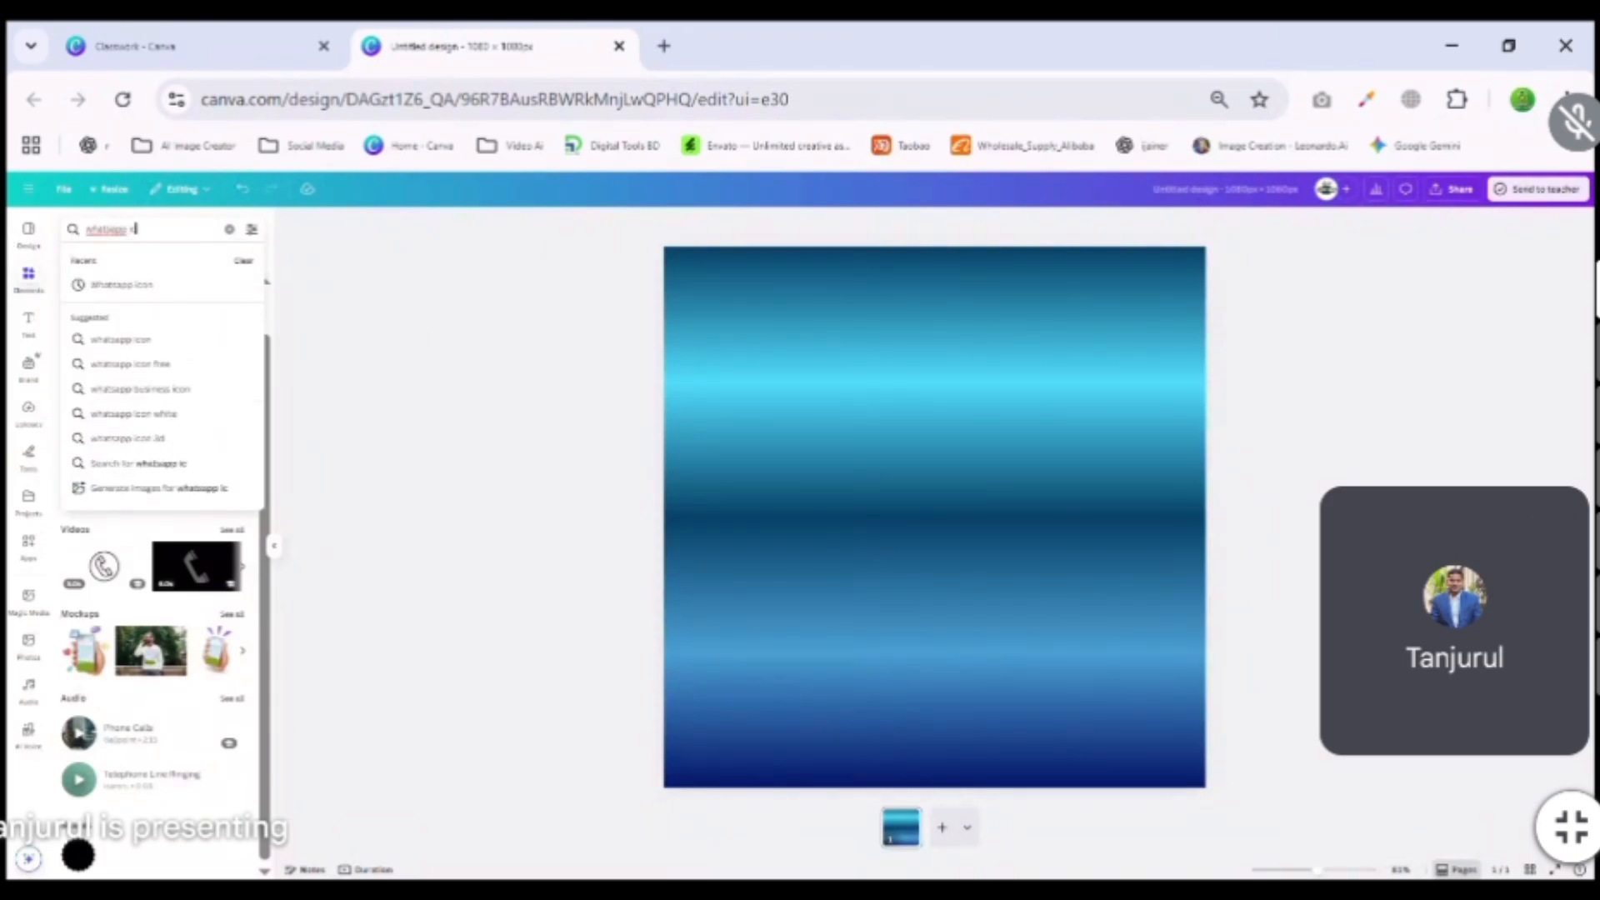
type("onn")
key("BackSpace")
key("BackSpace")
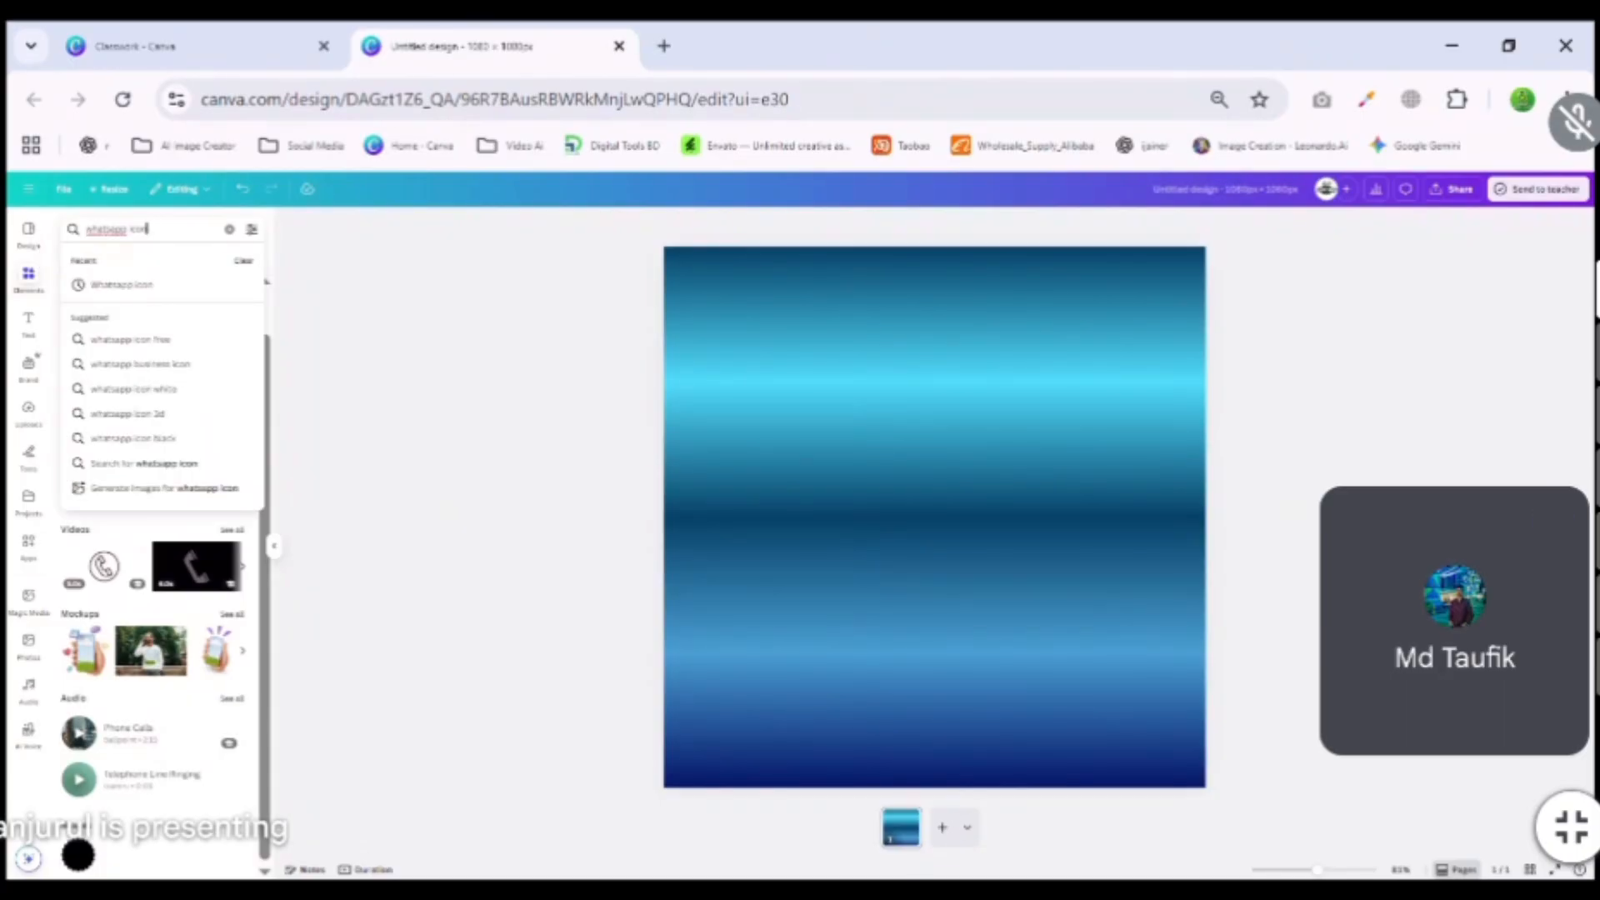
key("Return")
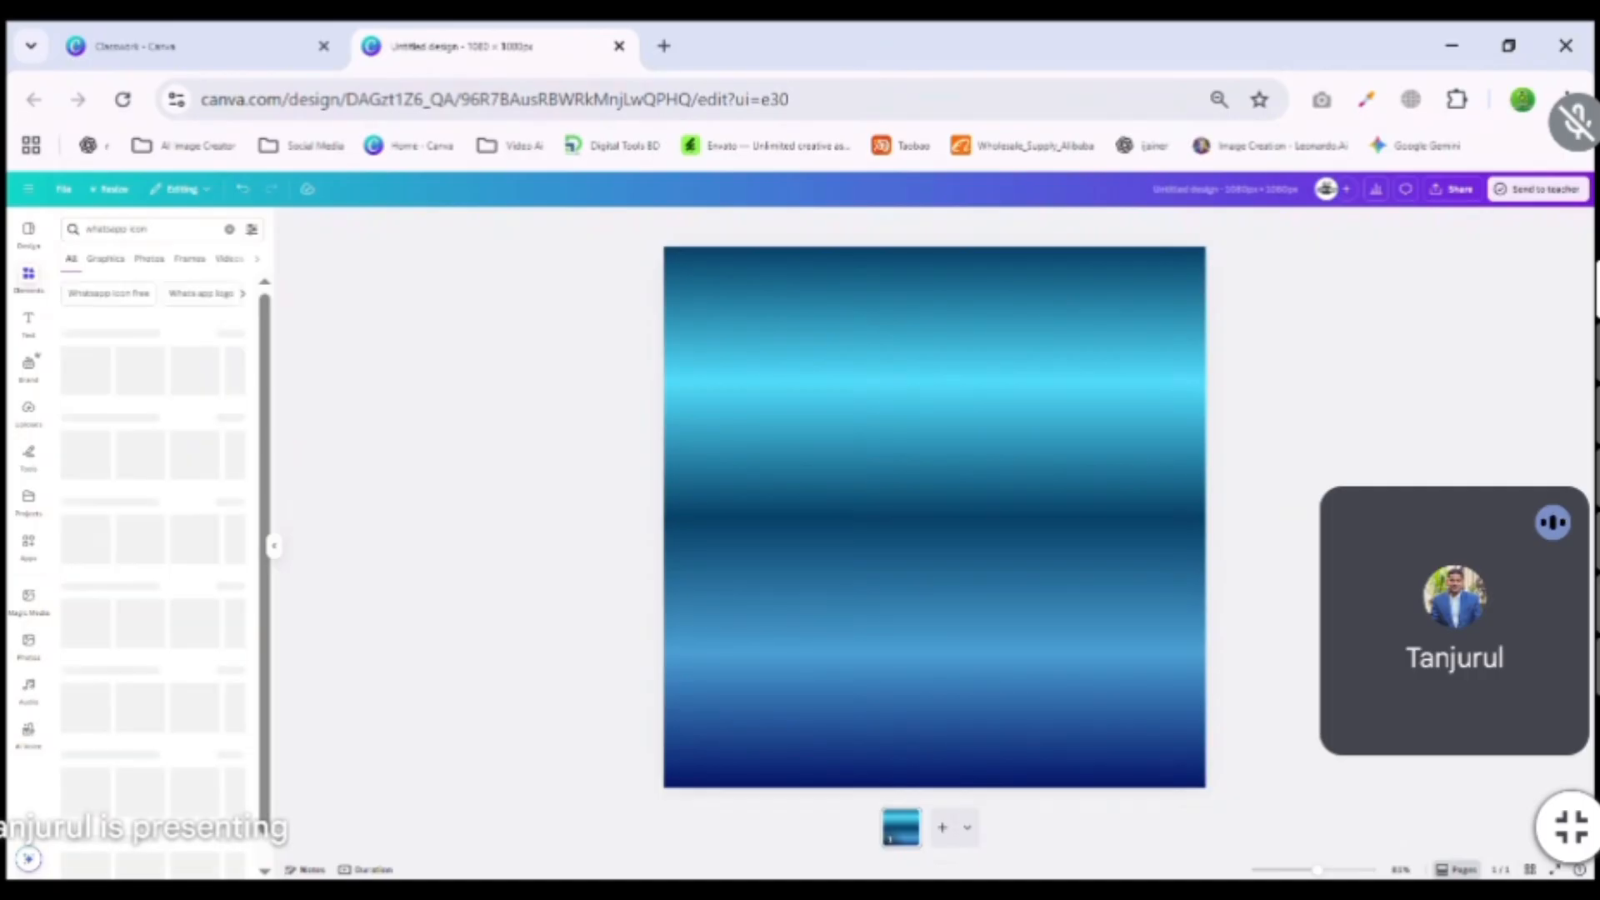
Add the green WhatsApp logo graphic to the page and shrink it to a small icon.
left_click(81, 374)
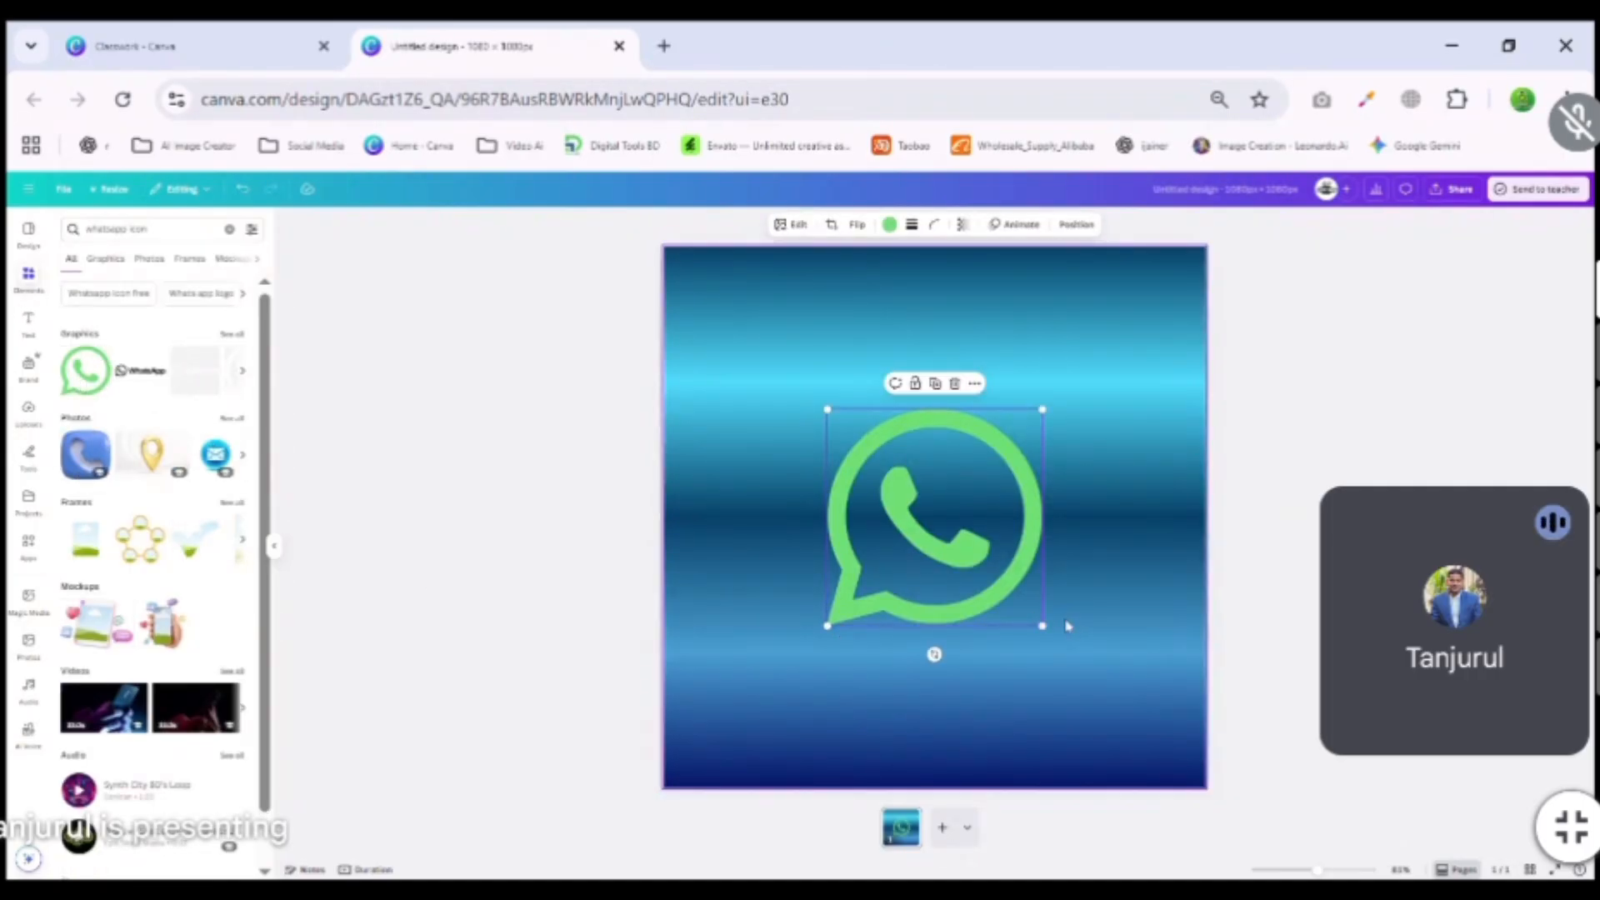
left_click_drag(1041, 625, 888, 471)
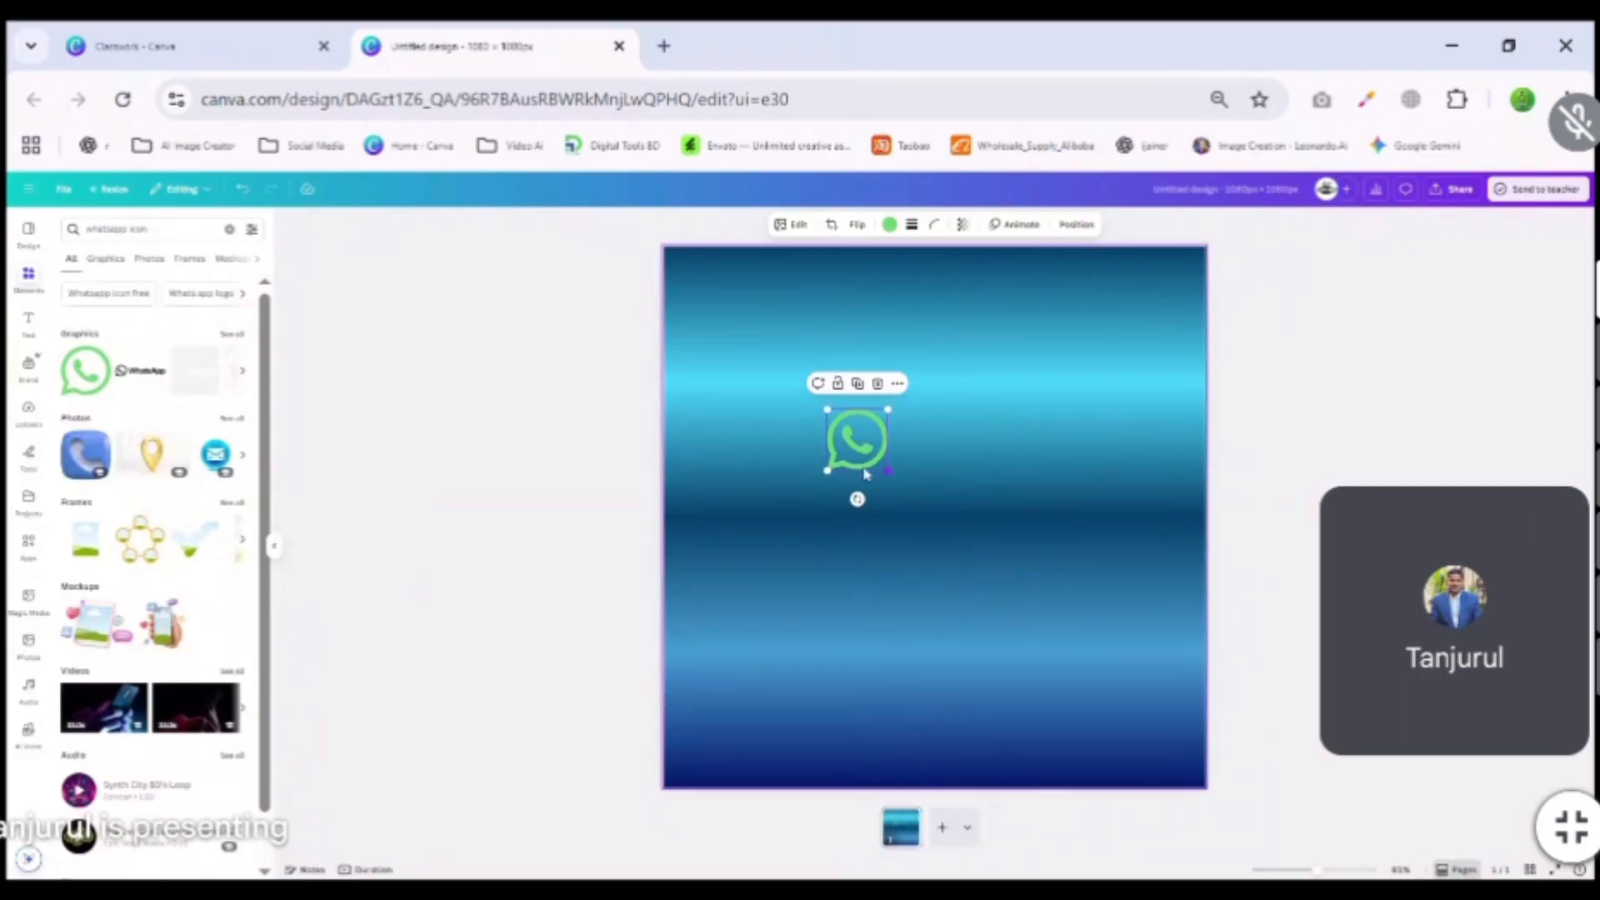
Delete the WhatsApp logo graphic from the page and bring up the text options.
left_click(876, 384)
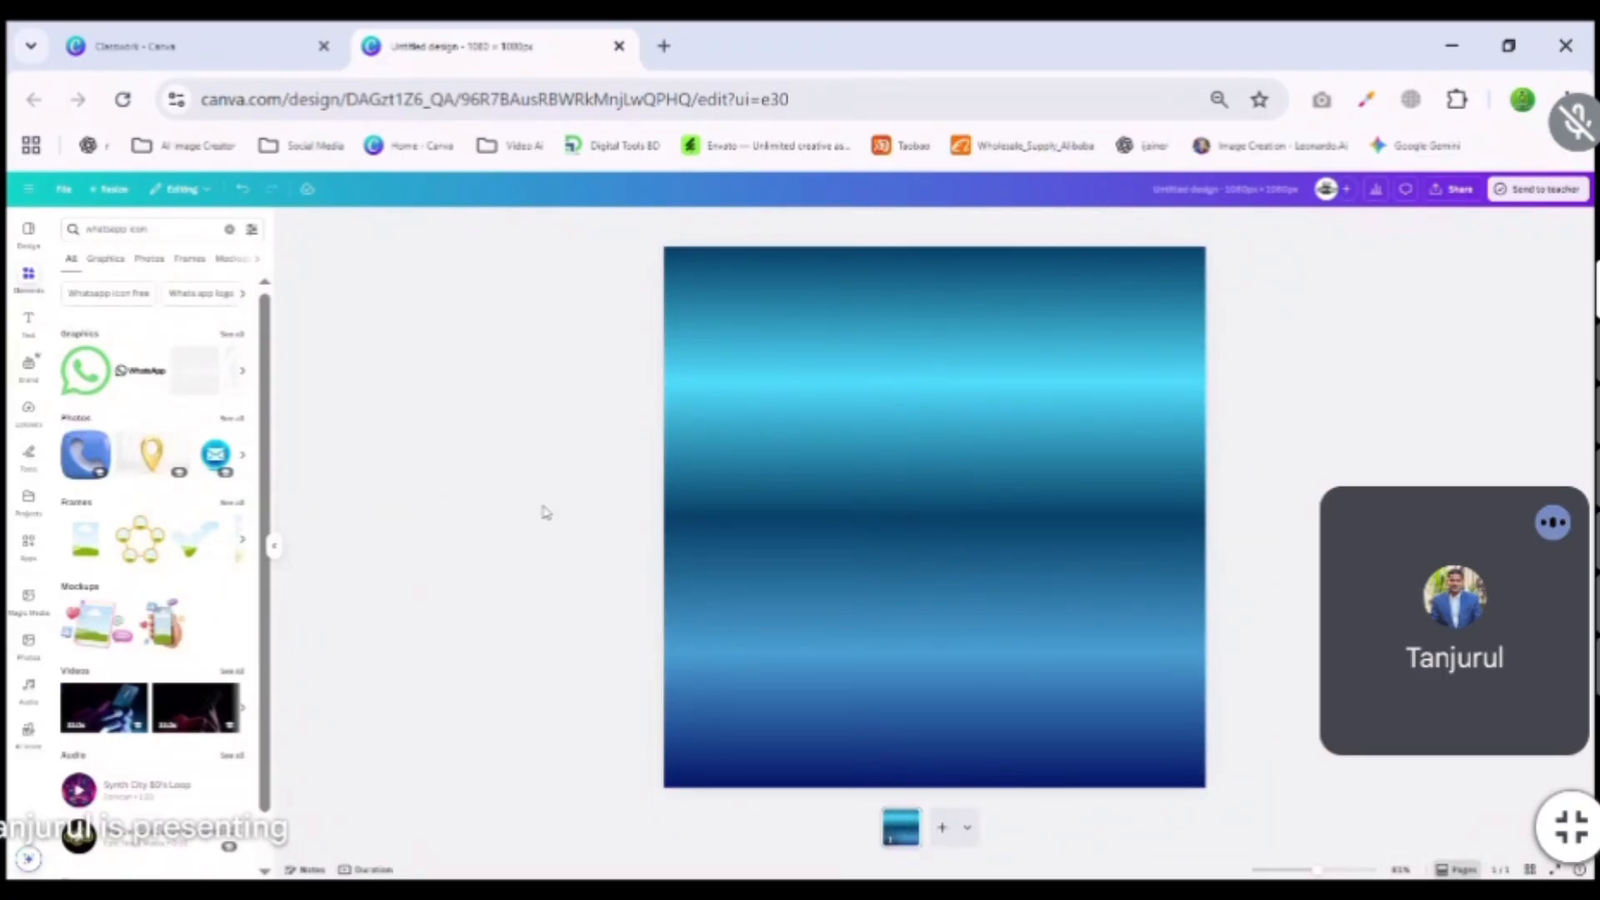
left_click(31, 281)
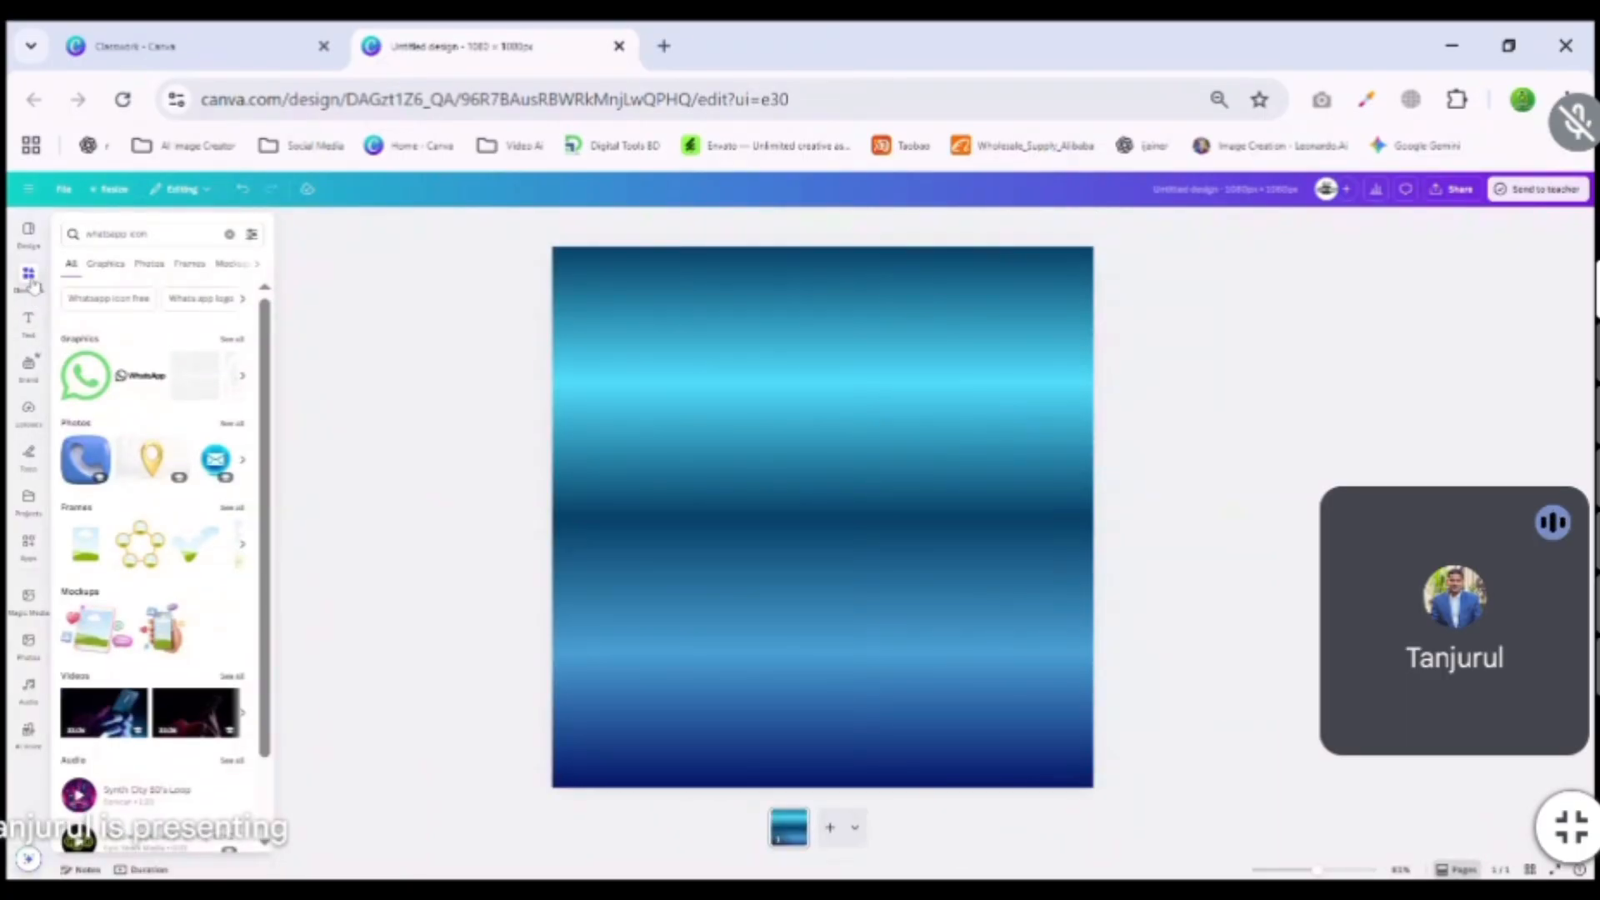
left_click(28, 322)
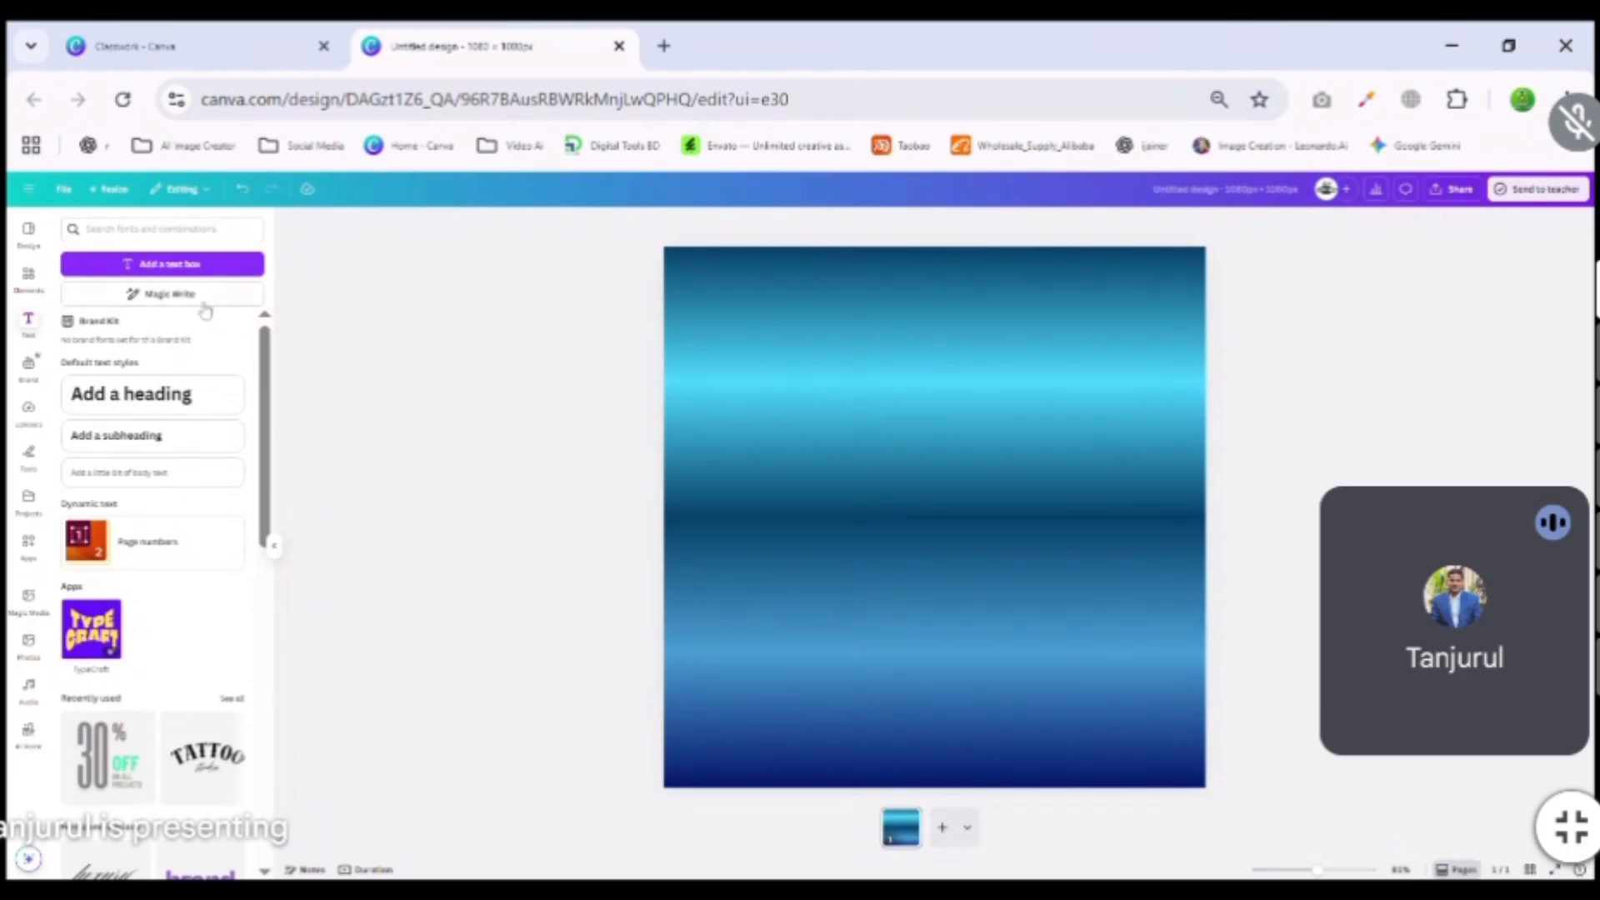
Add a text box to the page and replace its placeholder with "Graphic Design".
key("ctrl+plus")
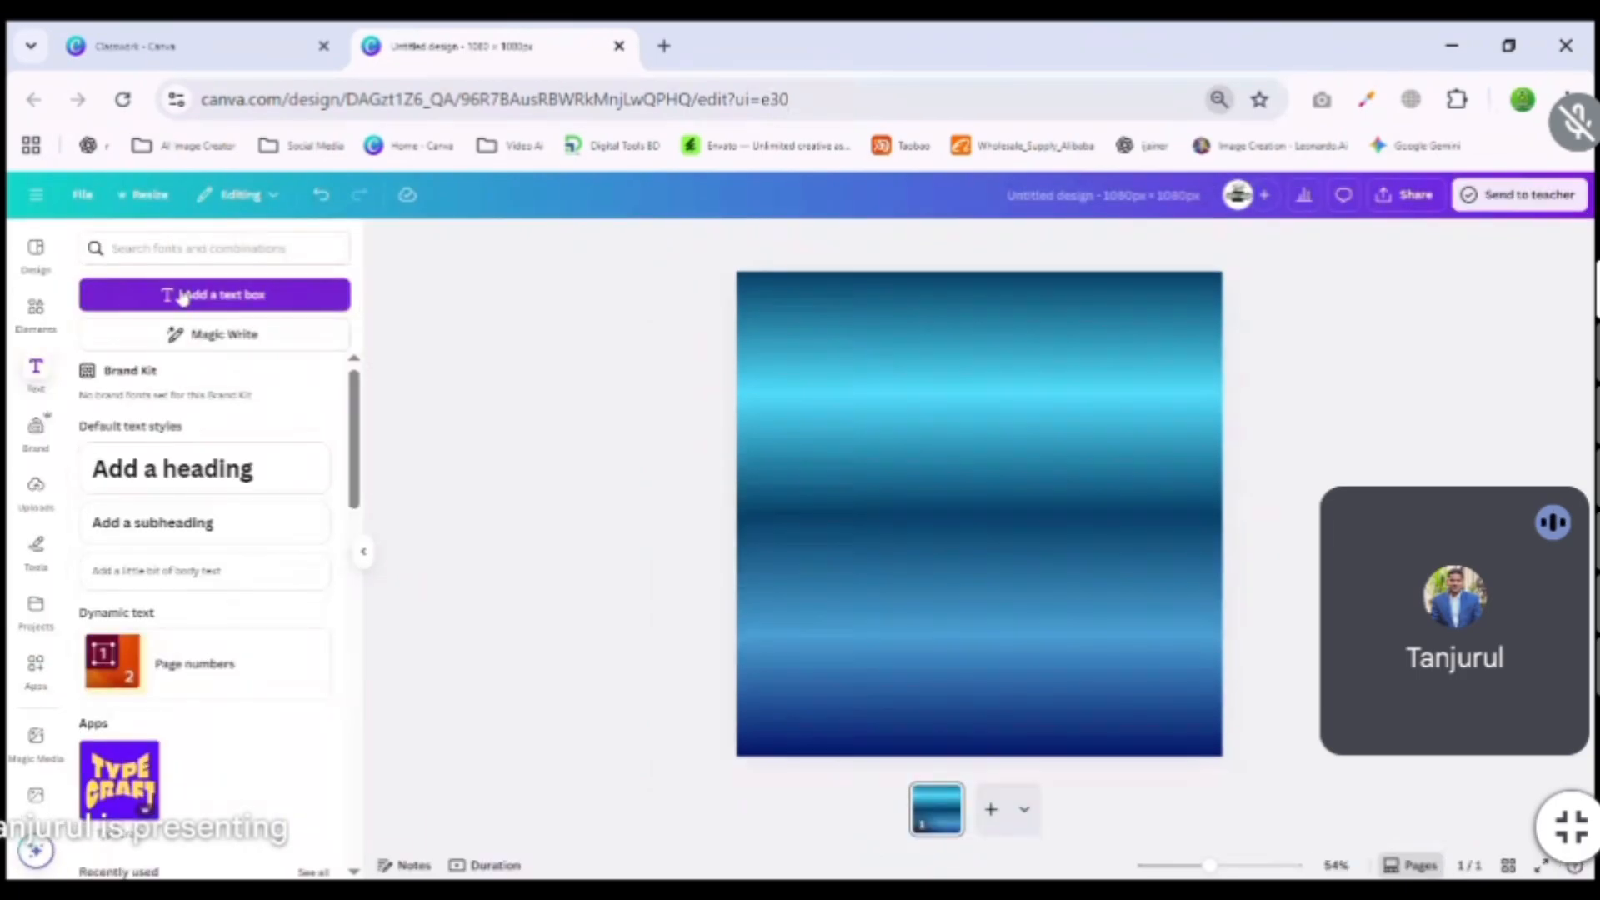
key("ctrl+plus")
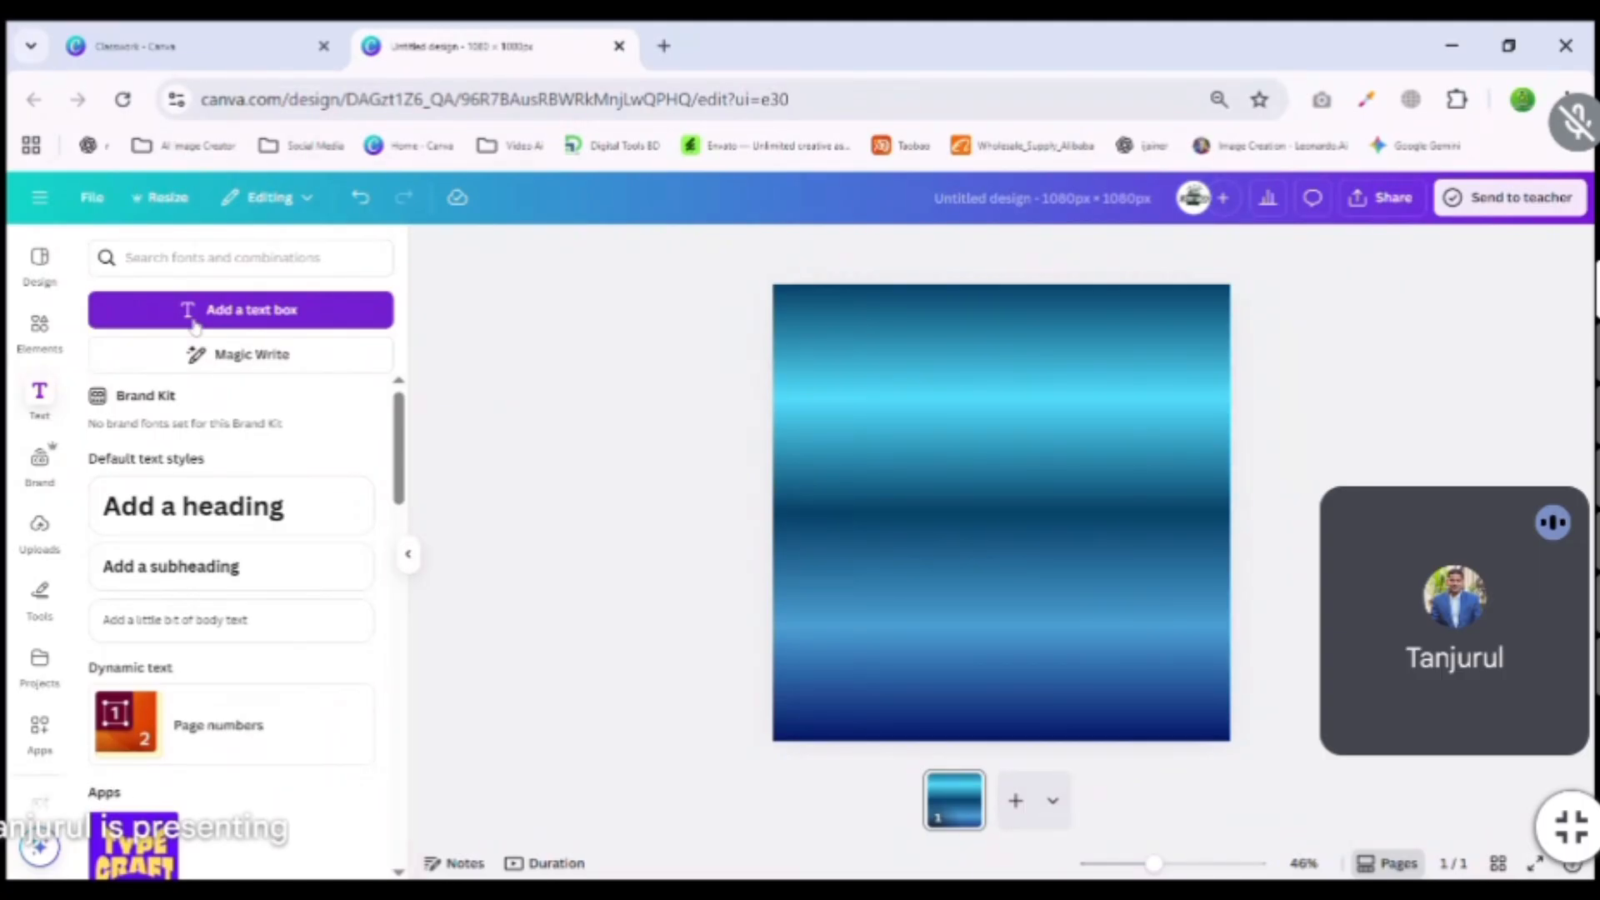
left_click(197, 320)
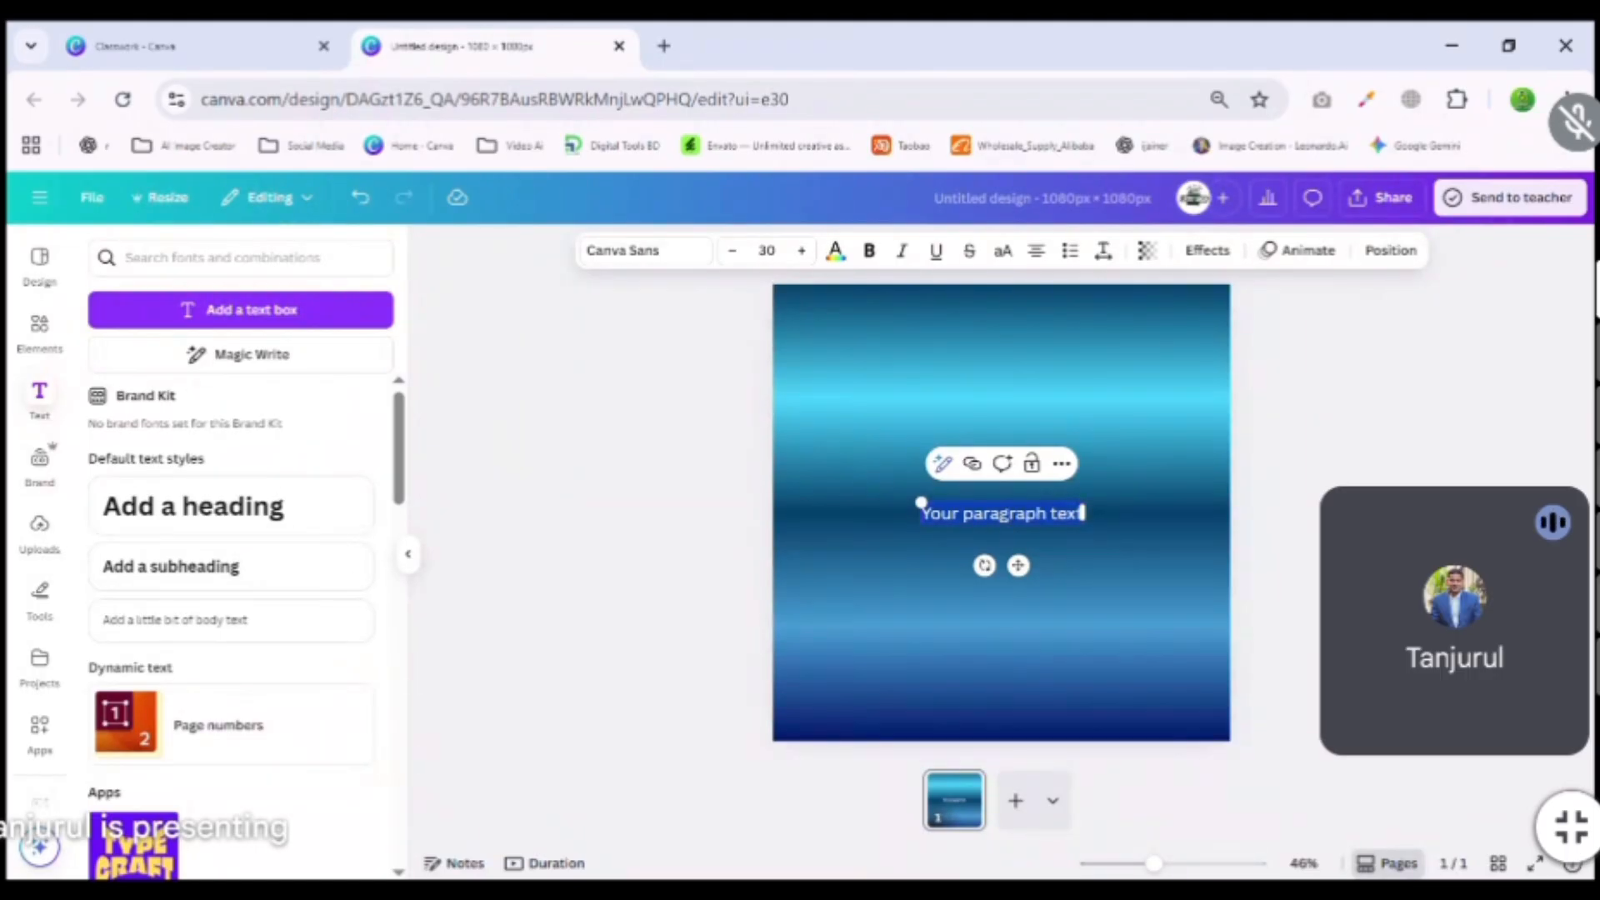
key("BackSpace")
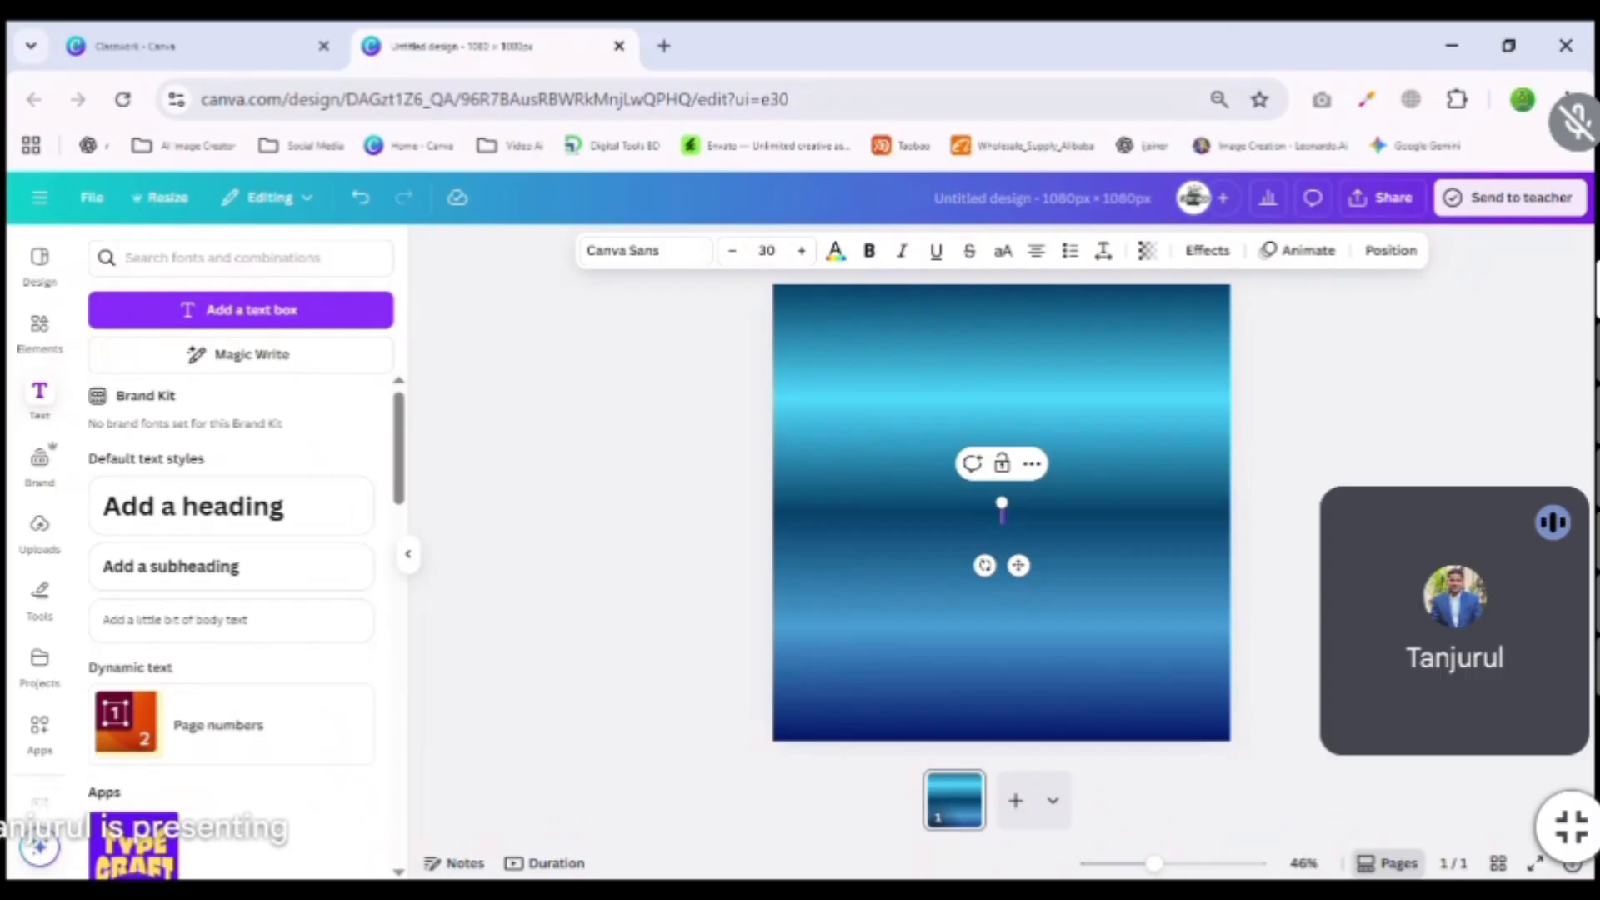
key("ctrl+z")
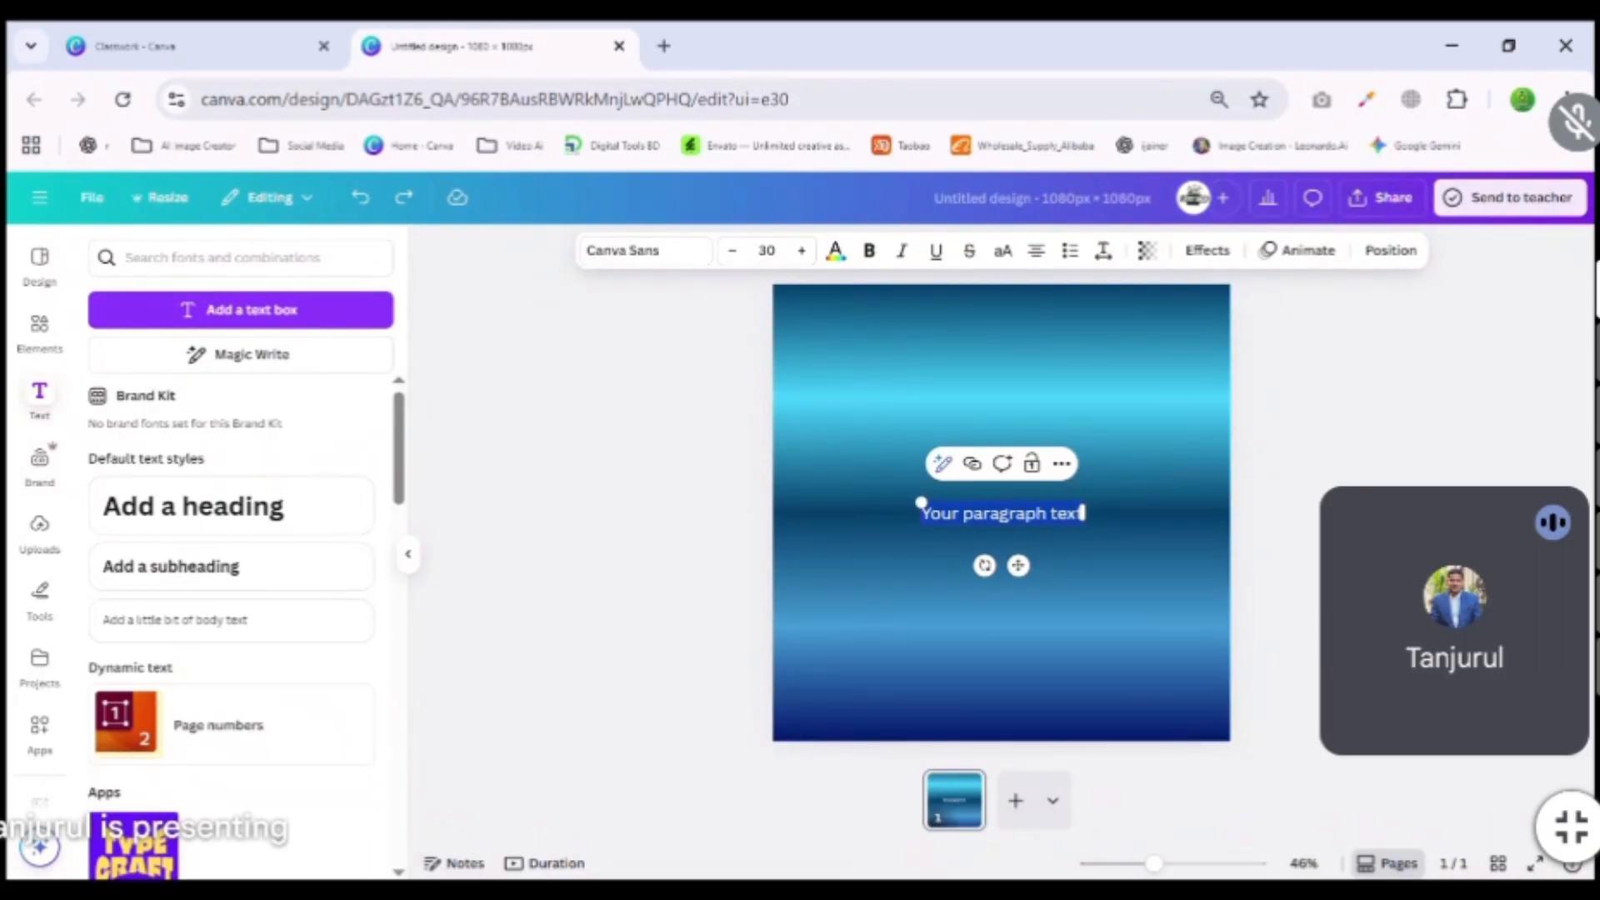
type("Gra")
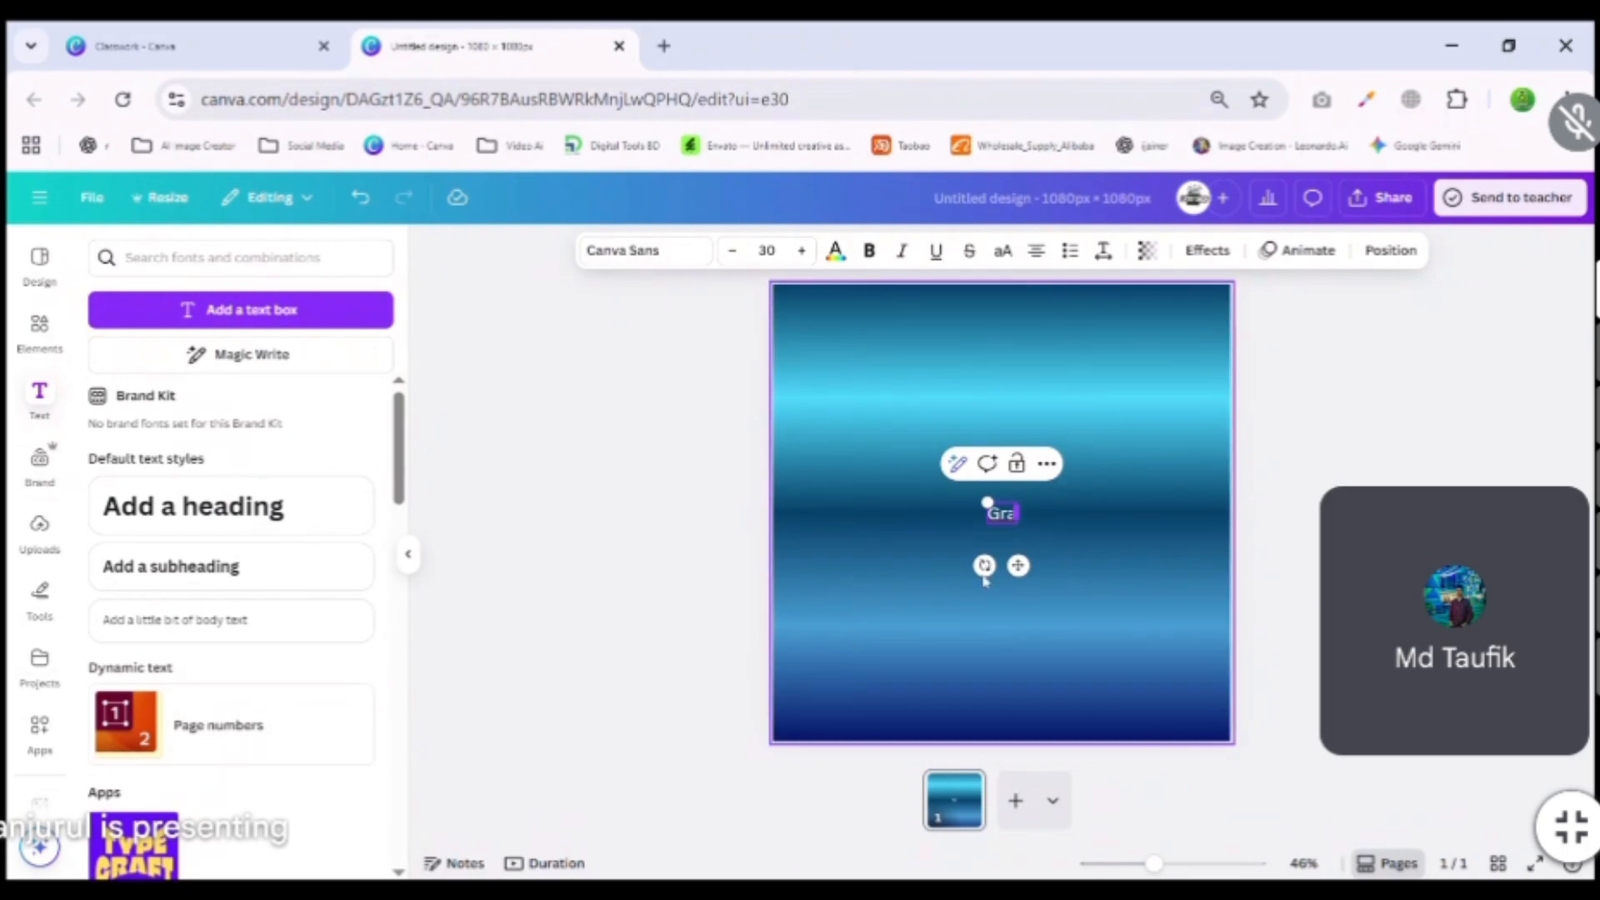
type("phic Design")
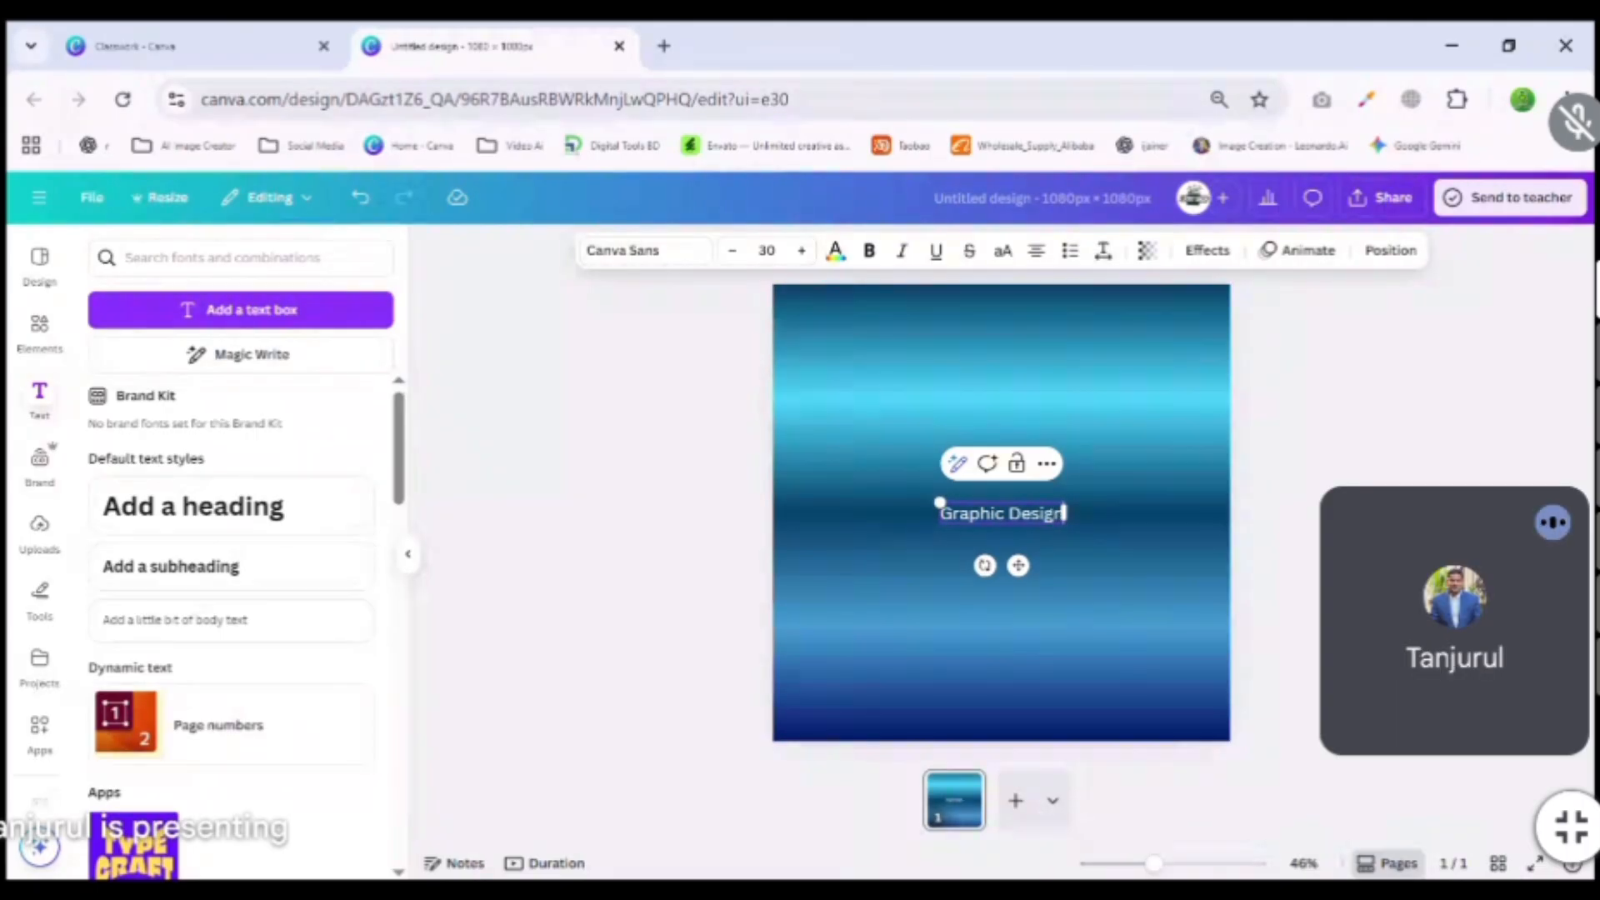
left_click(1241, 575)
Increase the font size of the "Graphic Design" text to 59.
left_click(995, 516)
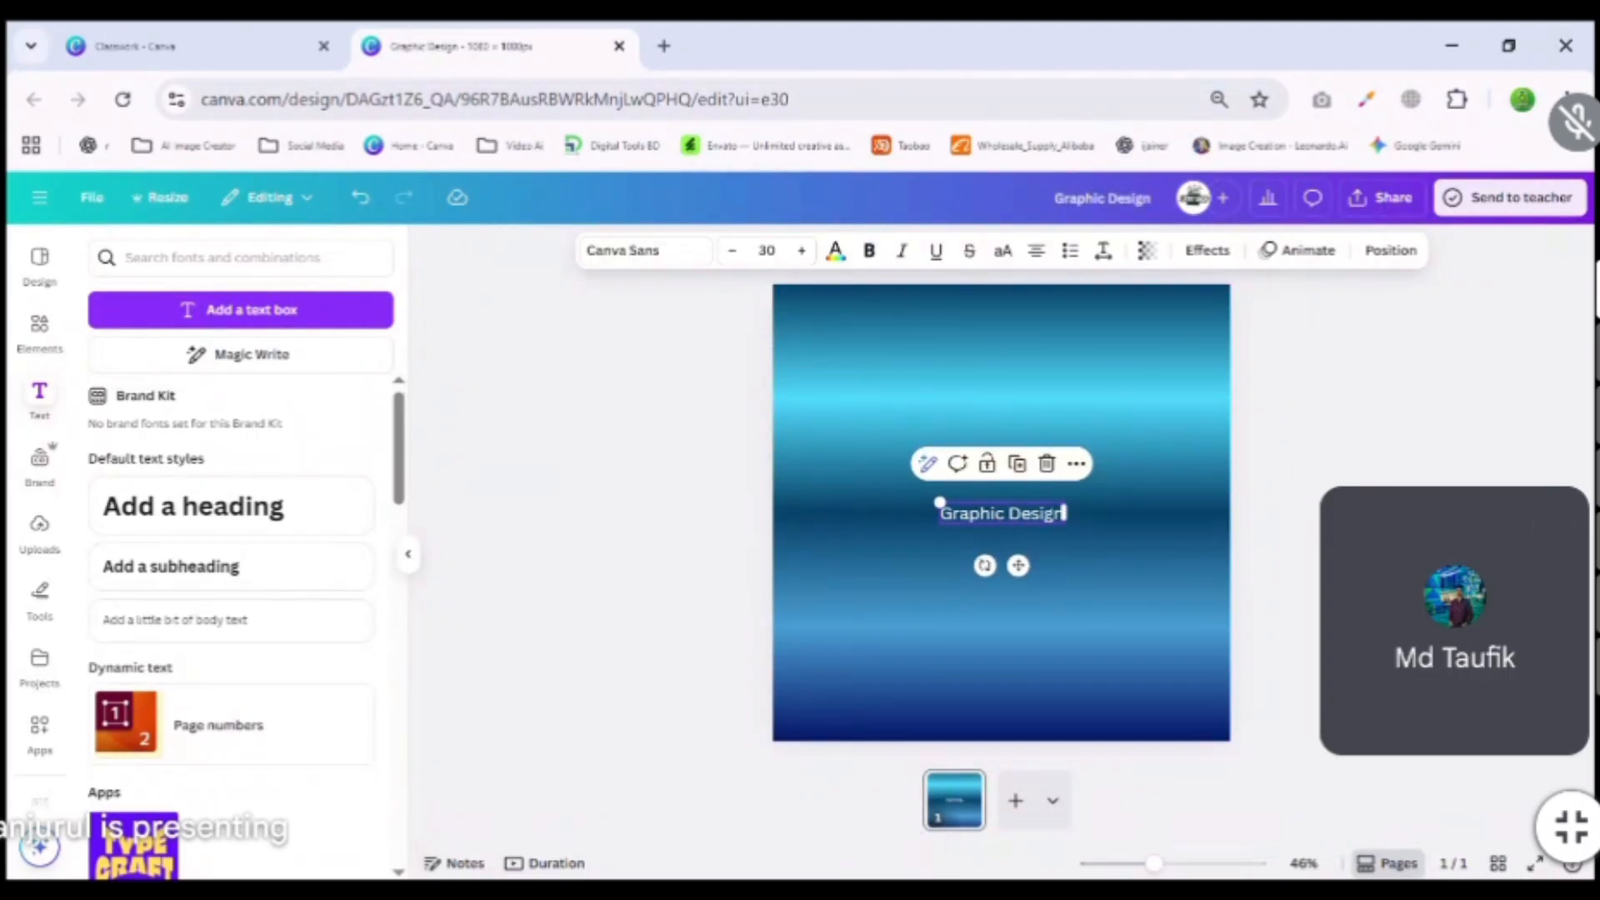
left_click(996, 515)
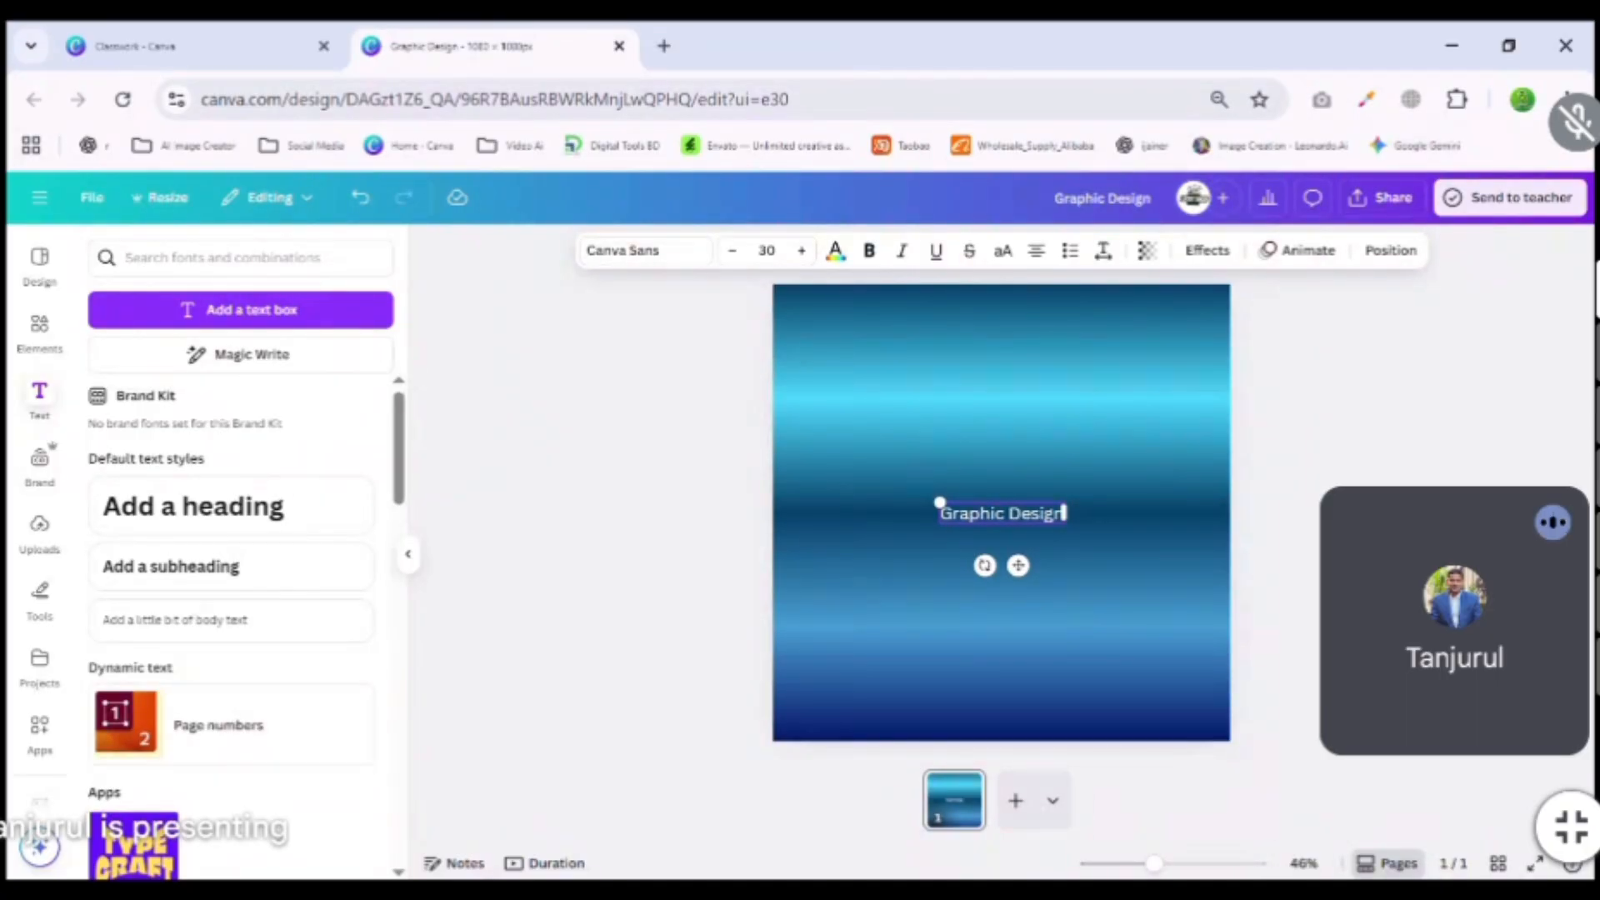
key("ctrl+shift+period")
key("ctrl+shift+period")
key("ctrl+shift+period")
key("ctrl+shift+period")
key("ctrl+shift+period")
key("ctrl+shift+period")
key("ctrl+shift+period")
key("ctrl+shift+period")
key("ctrl+shift+period")
key("ctrl+shift+period")
key("ctrl+shift+period")
key("ctrl+shift+period")
key("ctrl+shift+period")
key("ctrl+shift+period")
key("ctrl+shift+period")
key("ctrl+shift+period")
key("ctrl+shift+period")
key("ctrl+shift+period")
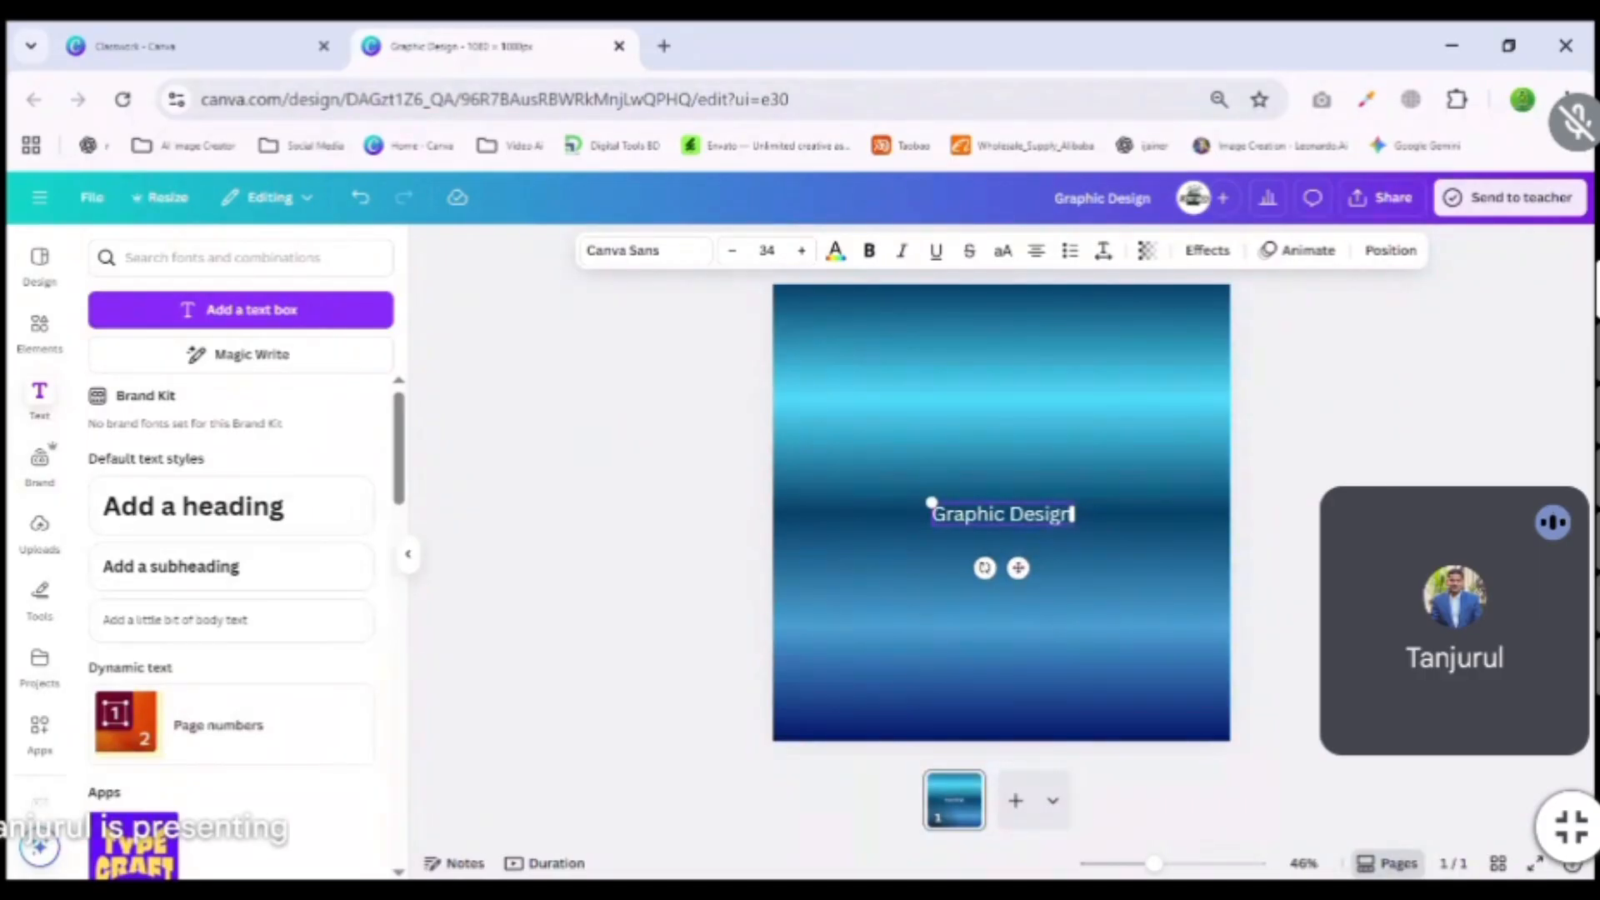
key("ctrl+shift+period")
key("ctrl+shift+period")
key("ctrl+shift+period")
key("ctrl+shift+period")
key("ctrl+shift+period")
key("ctrl+shift+period")
key("ctrl+shift+period")
key("ctrl+shift+period")
key("ctrl+shift+period")
key("ctrl+shift+period")
key("ctrl+shift+period")
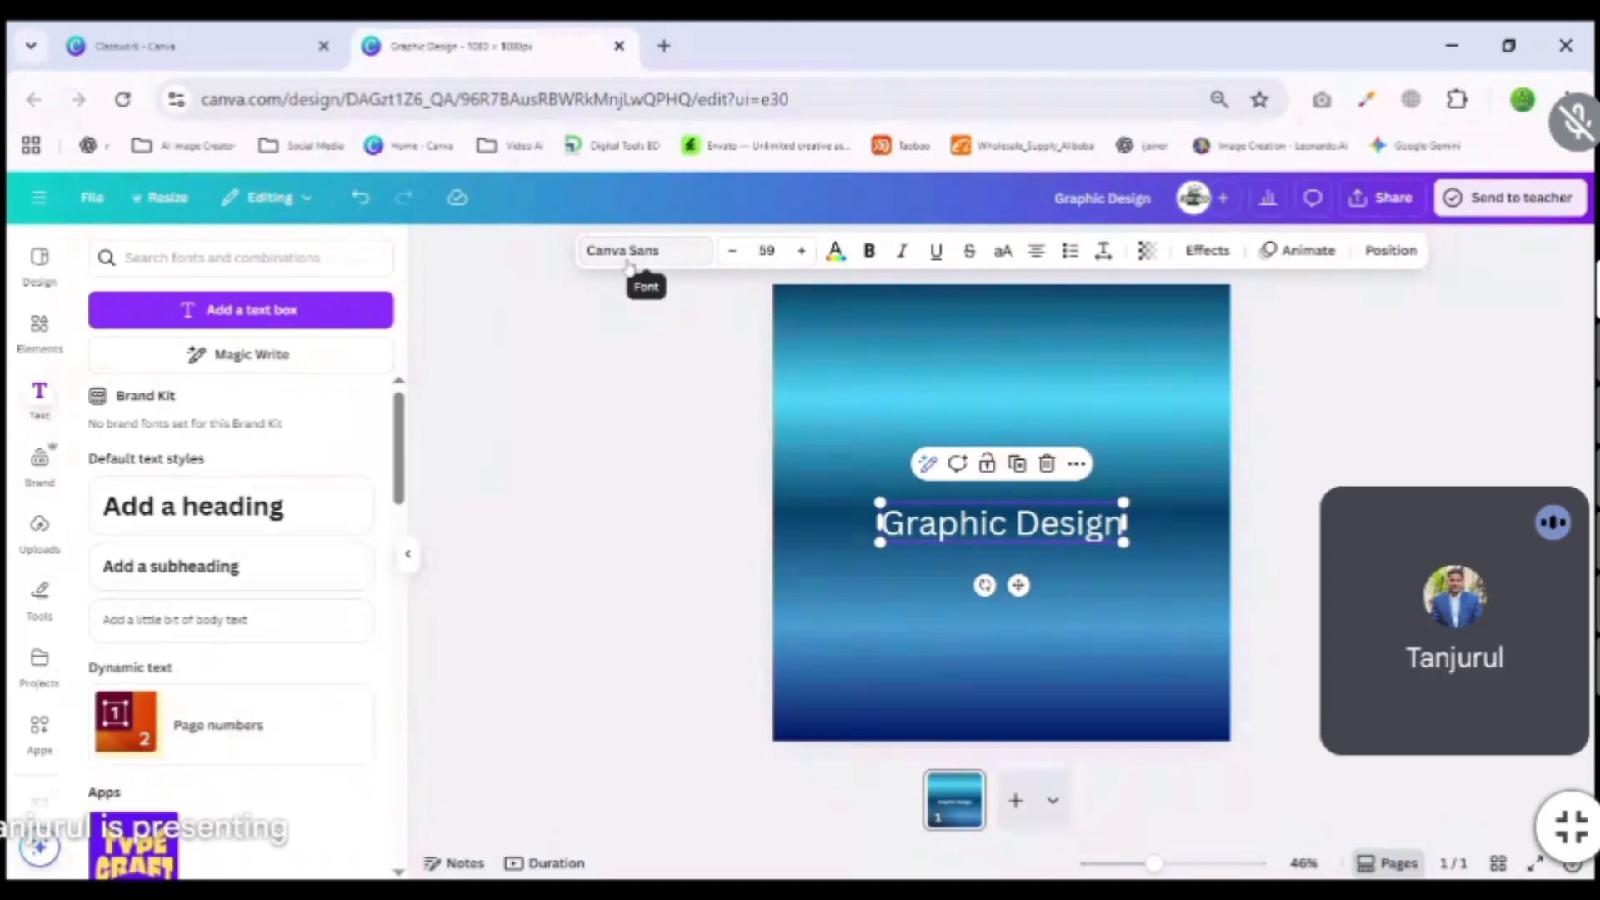
Change the font of the "Graphic Design" text to Rupali Regular.
left_click(629, 254)
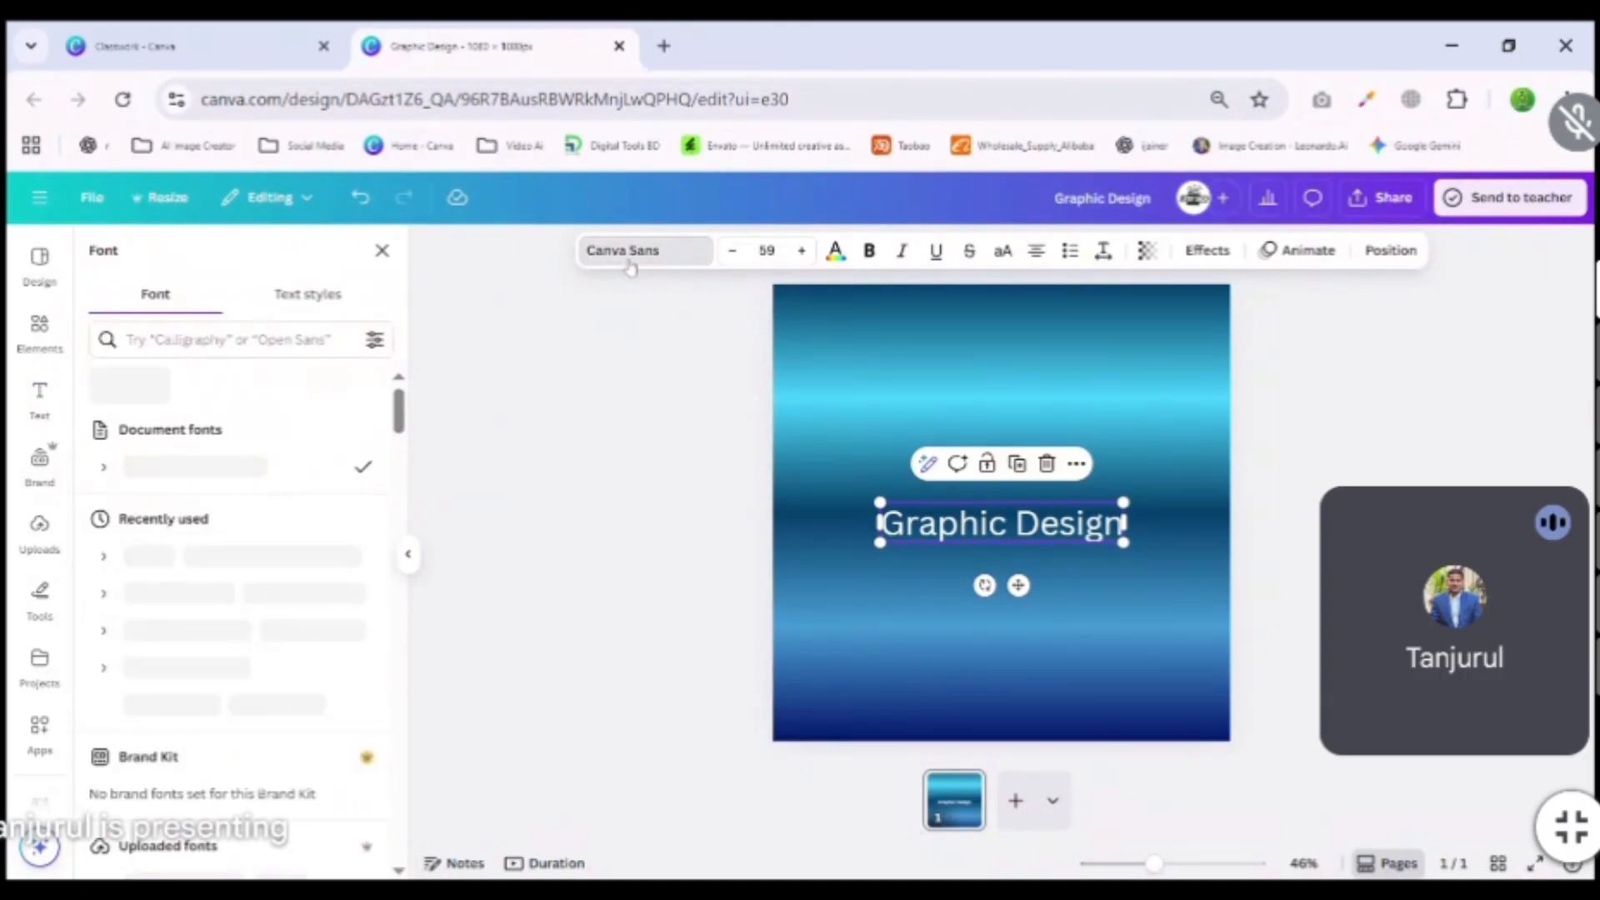
scroll(192, 525, "down", 3)
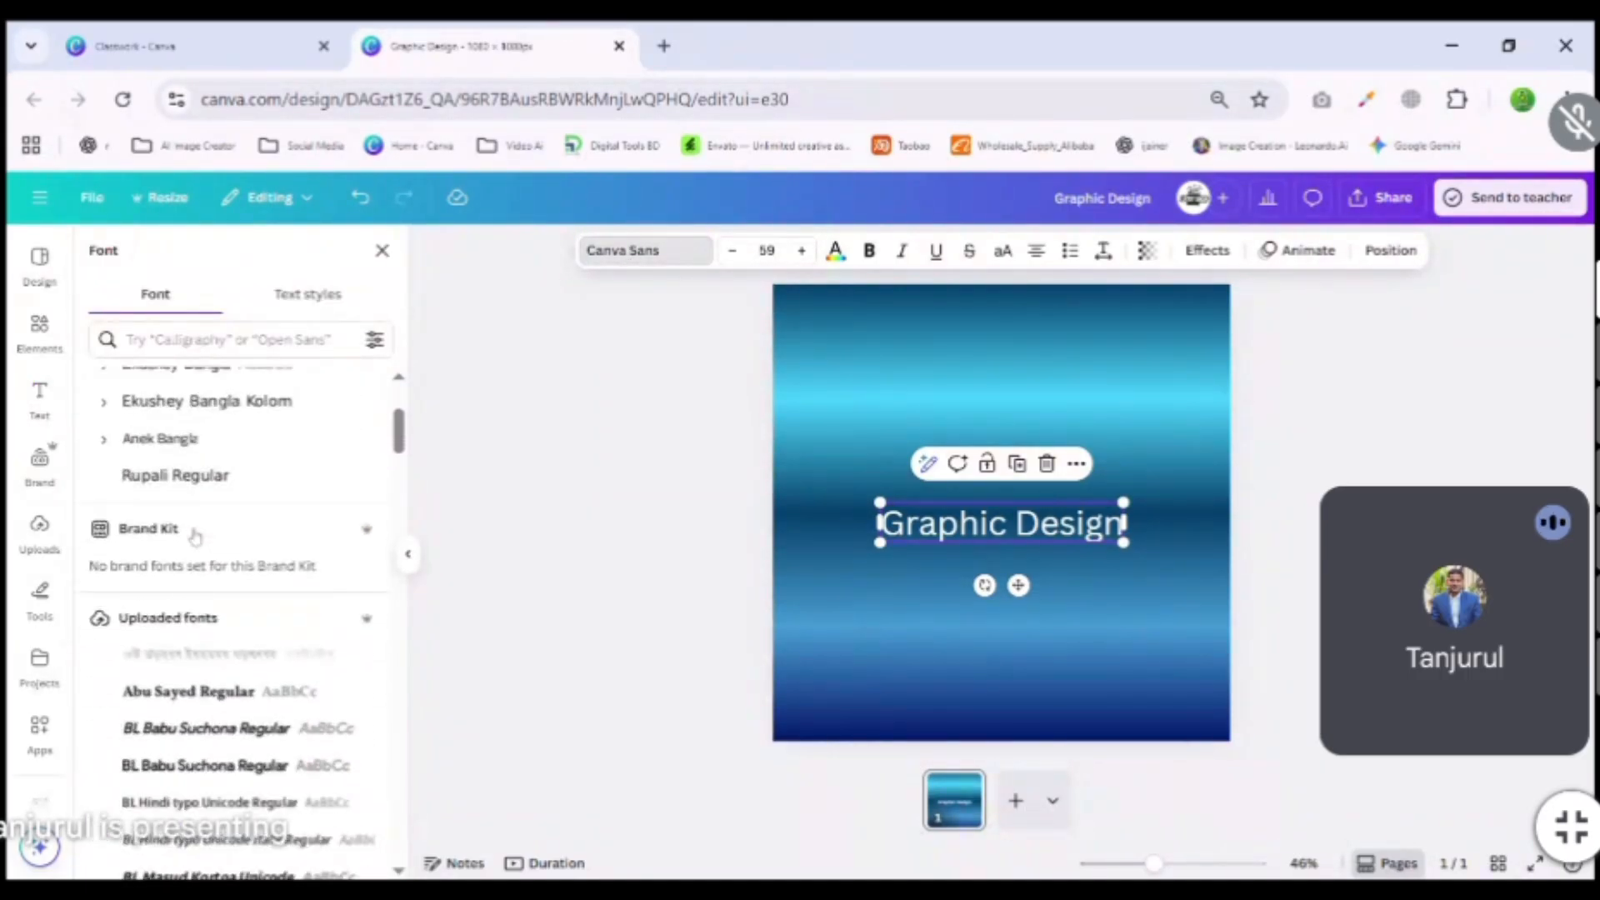
scroll(188, 567, "up", 2)
left_click(181, 583)
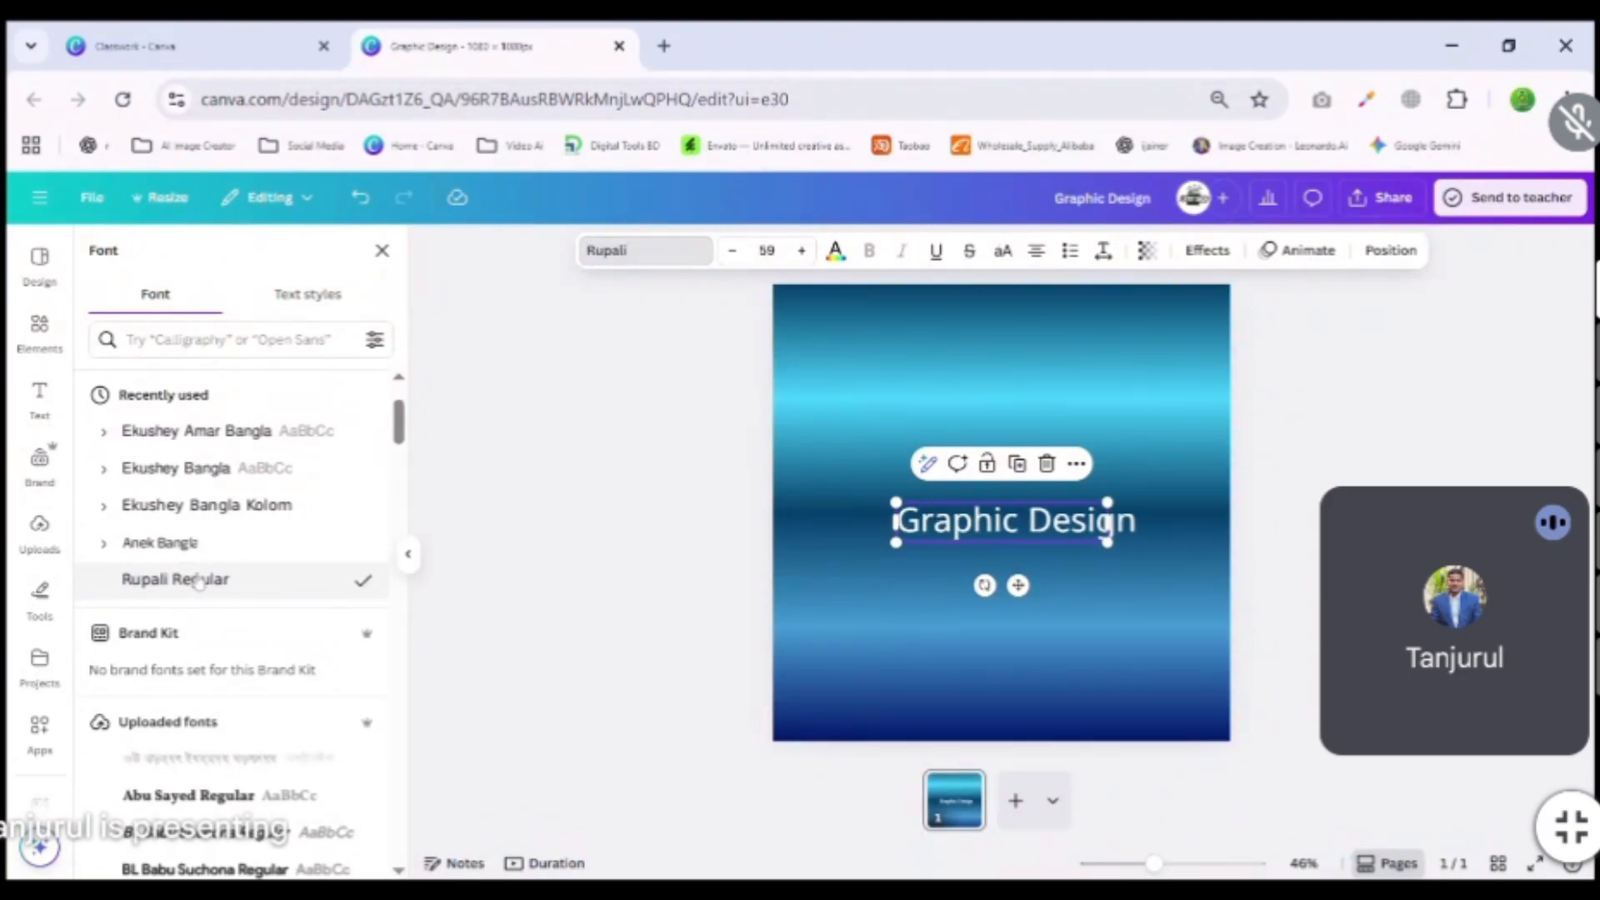
Change the text's font to the uploaded DK Display Patrol Regular and browse further through the uploaded fonts.
scroll(196, 579, "down", 3)
scroll(200, 577, "down", 1)
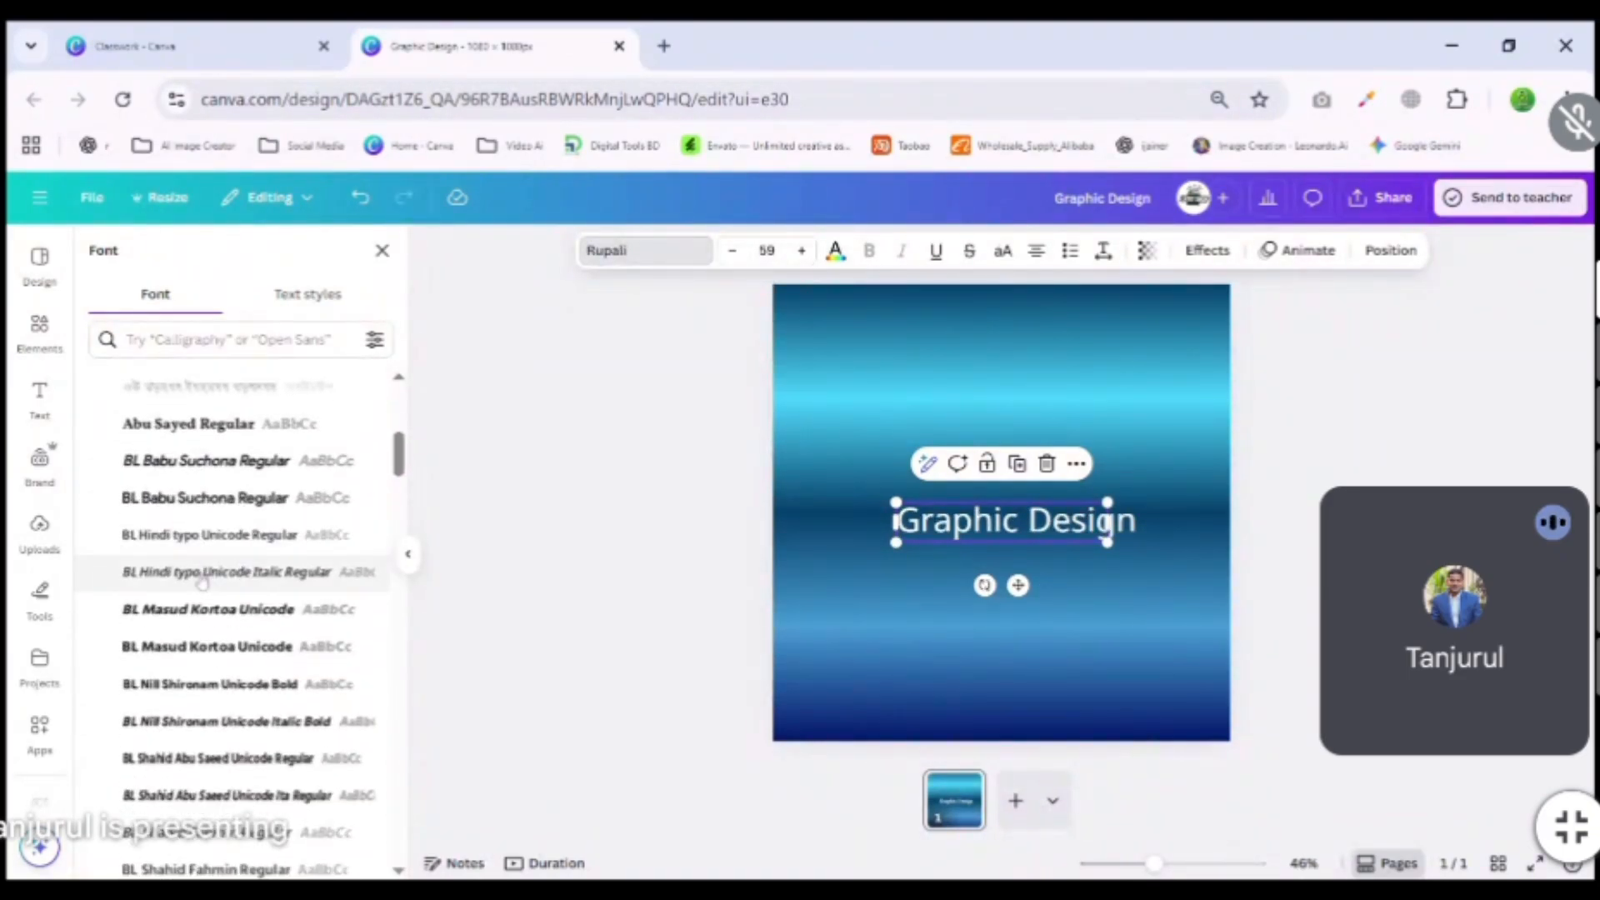
scroll(200, 579, "up", 6)
scroll(202, 584, "down", 1)
scroll(203, 583, "down", 15)
scroll(202, 584, "down", 3)
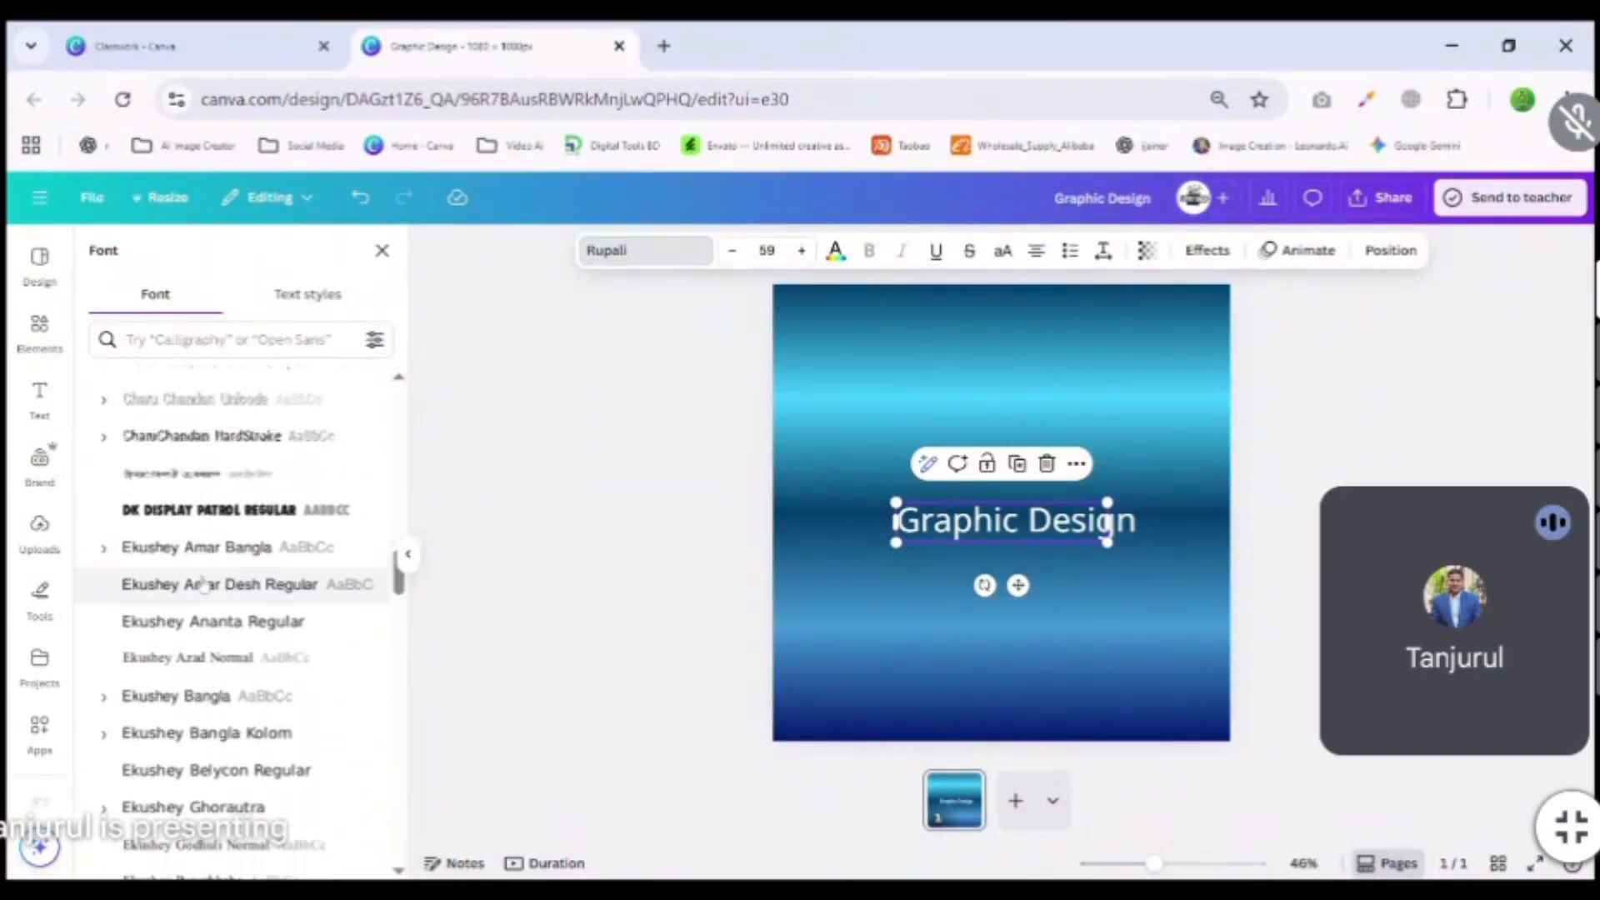
left_click(231, 523)
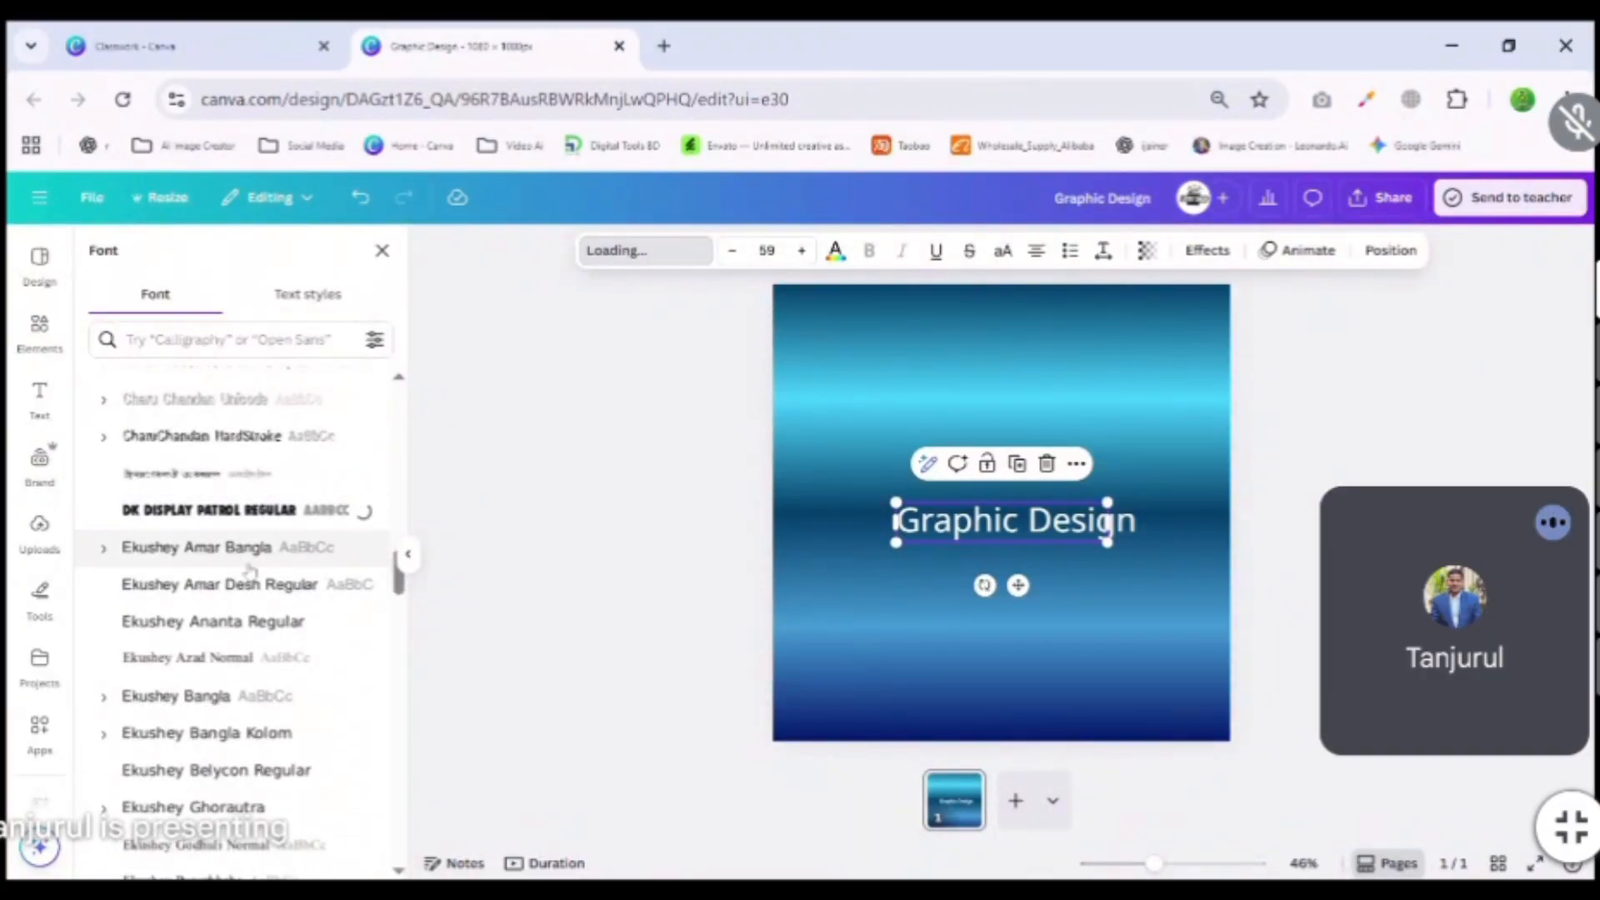
scroll(169, 591, "down", 3)
scroll(170, 592, "down", 6)
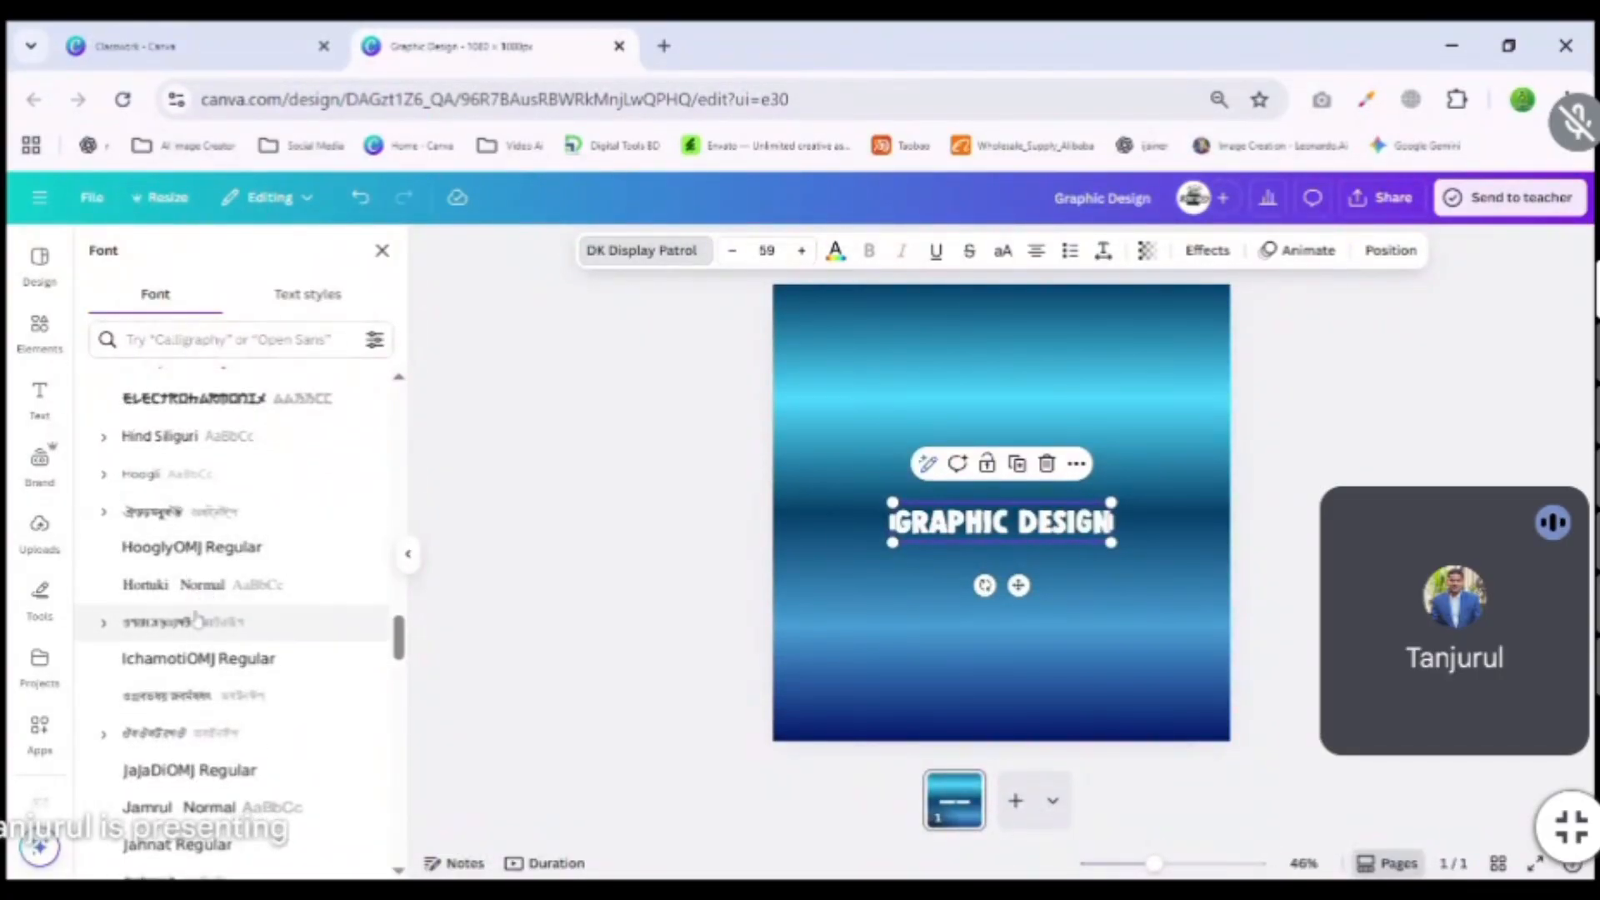
scroll(207, 587, "down", 3)
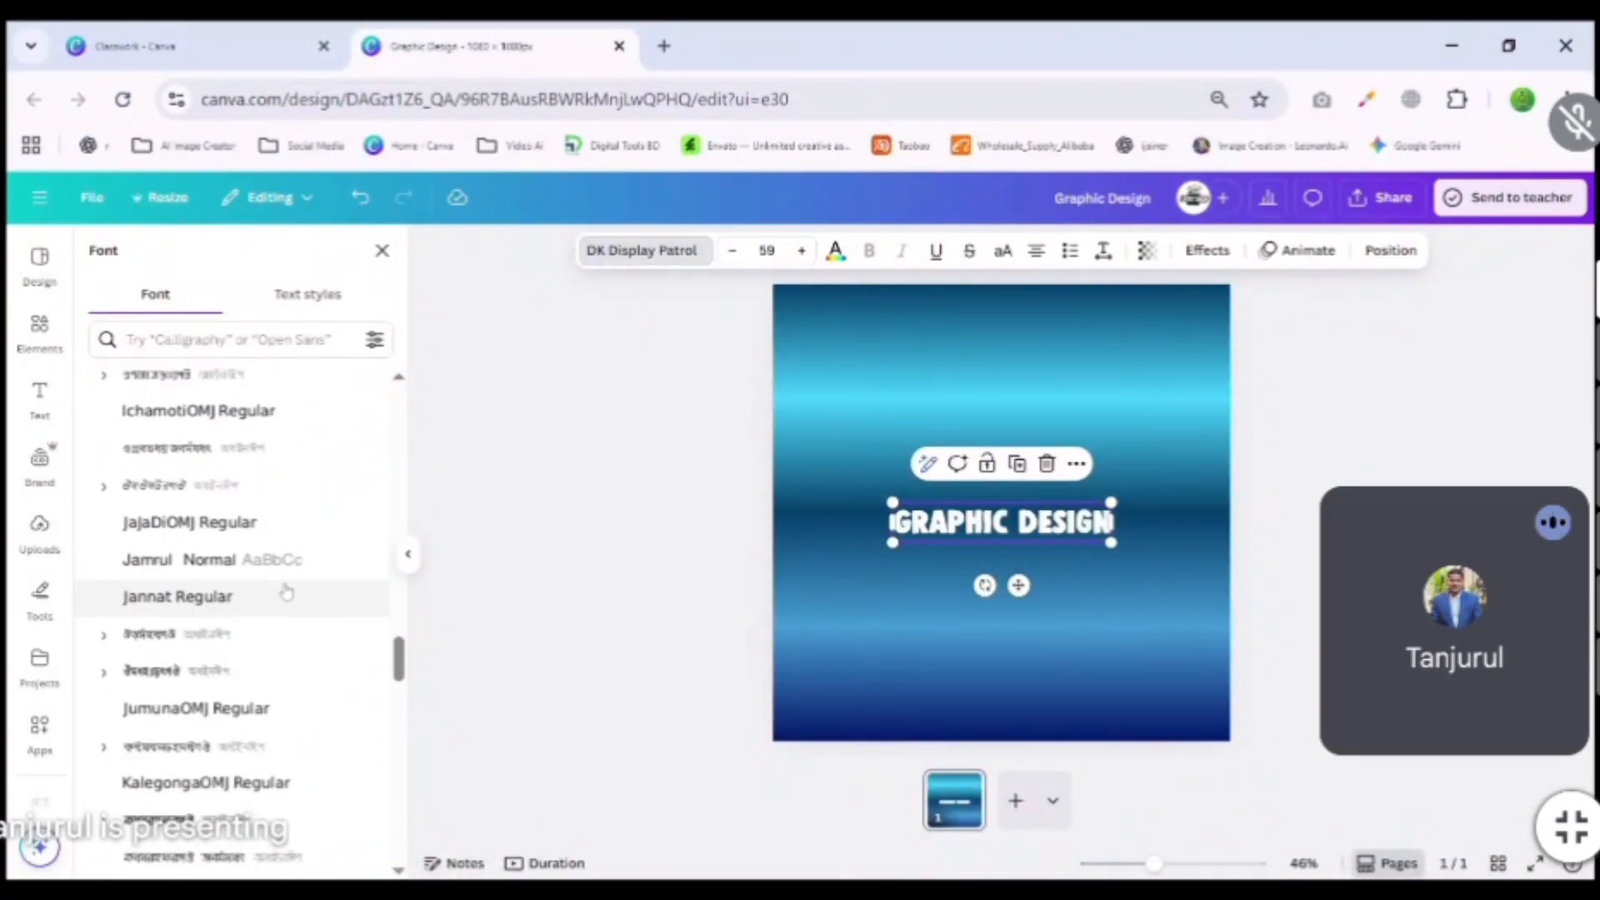
Replace the English wording in the text box with the Bengali "গ্রাফিক্স ডিজাইন".
double_click(998, 523)
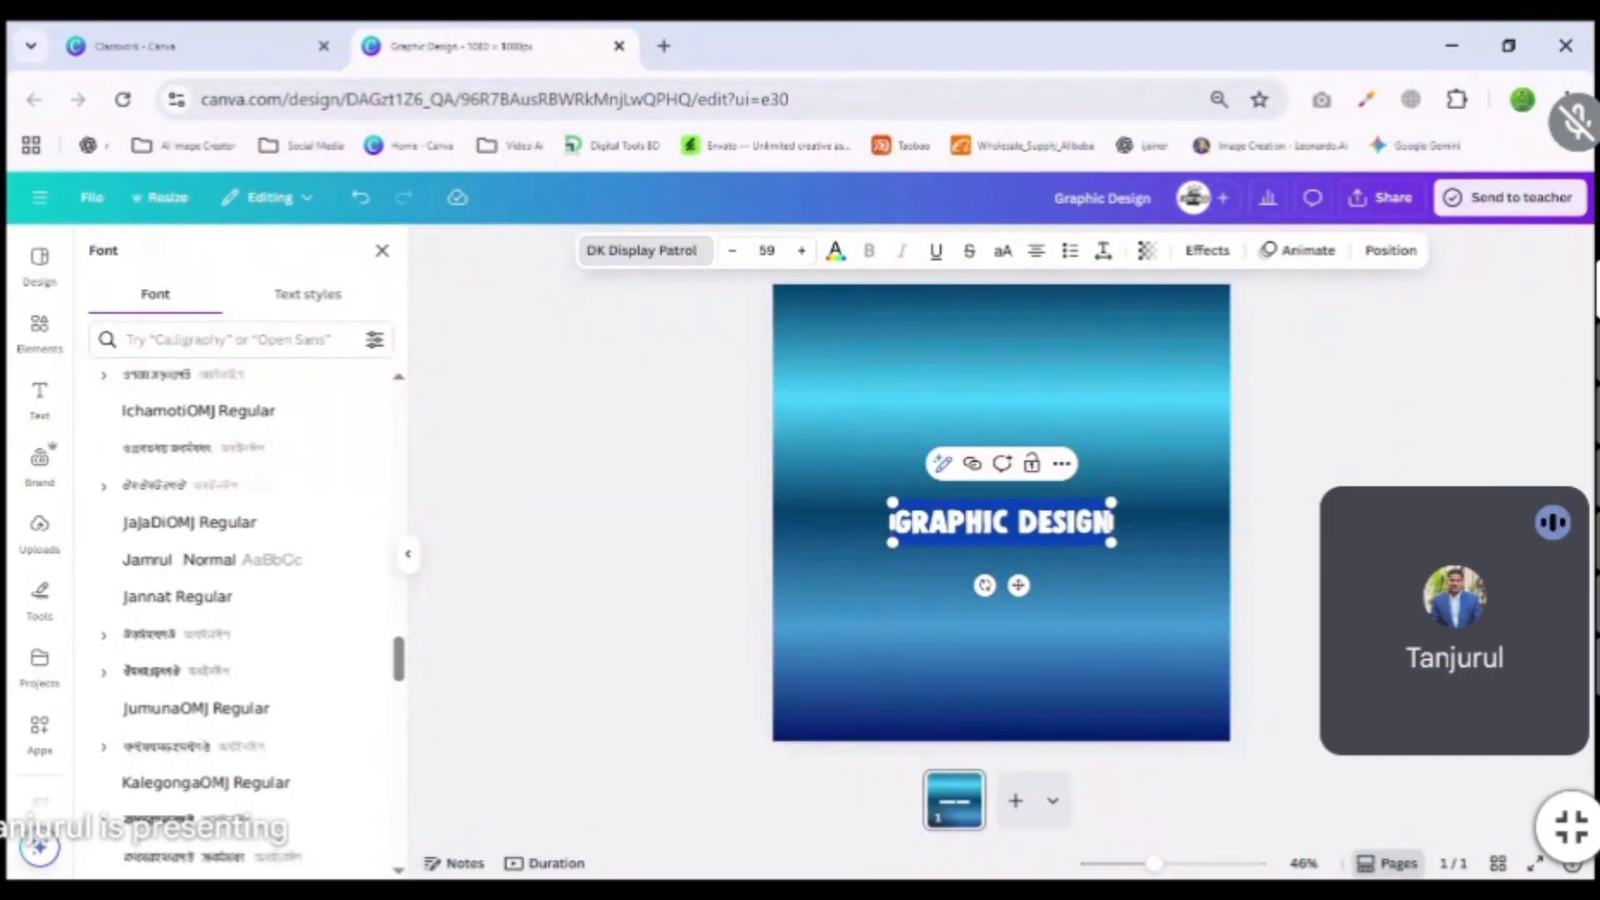
type("গ্রা")
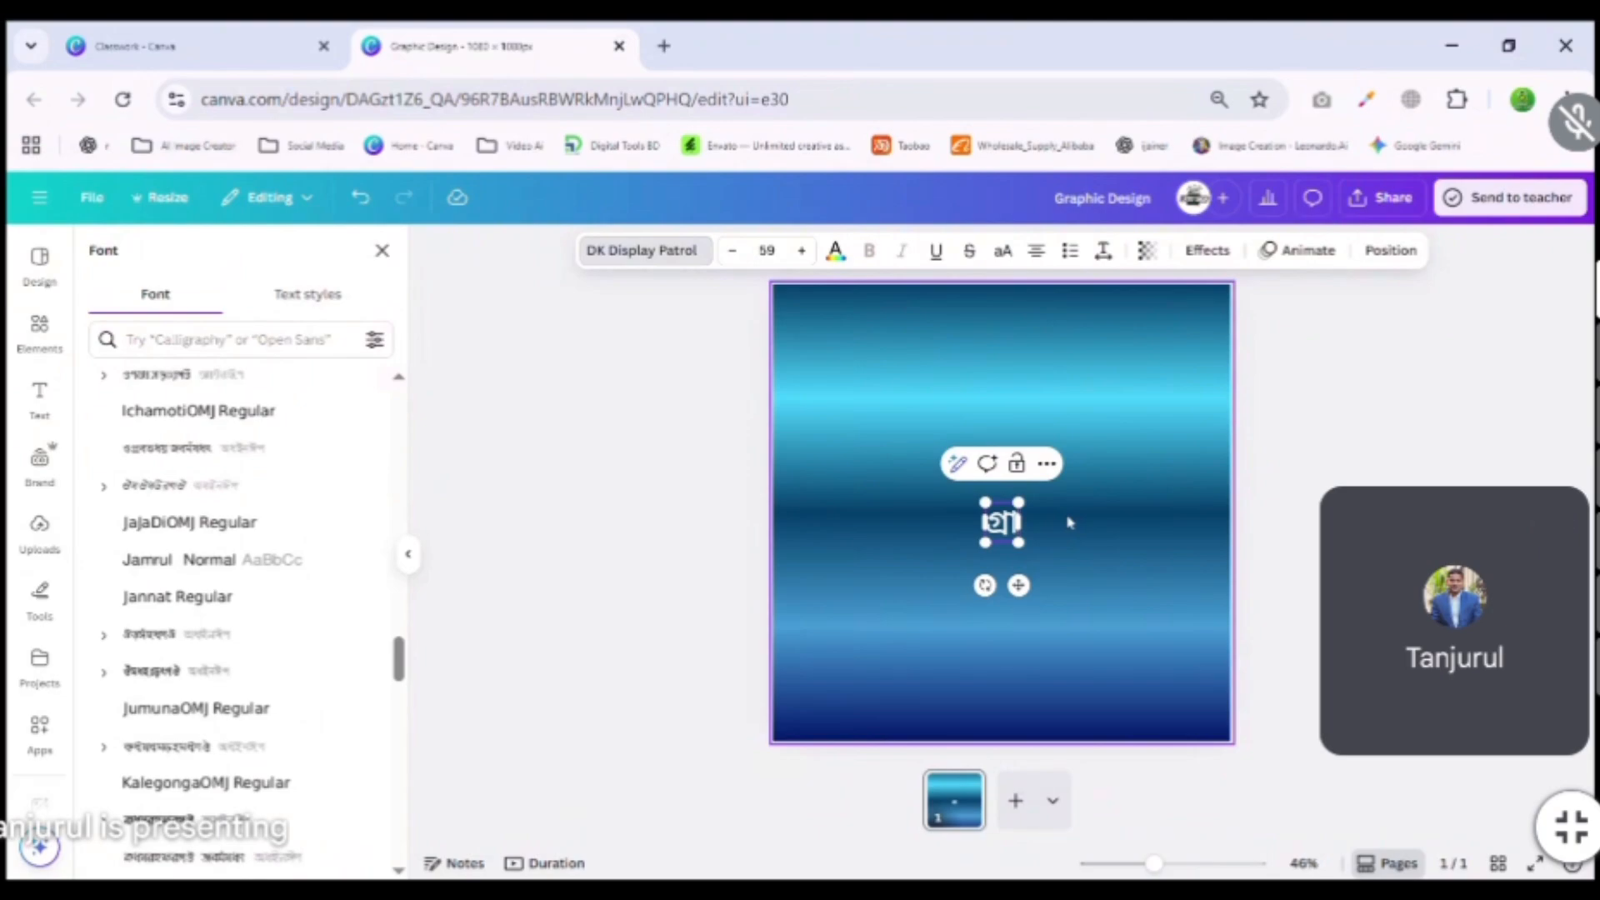
type("ফিক্স")
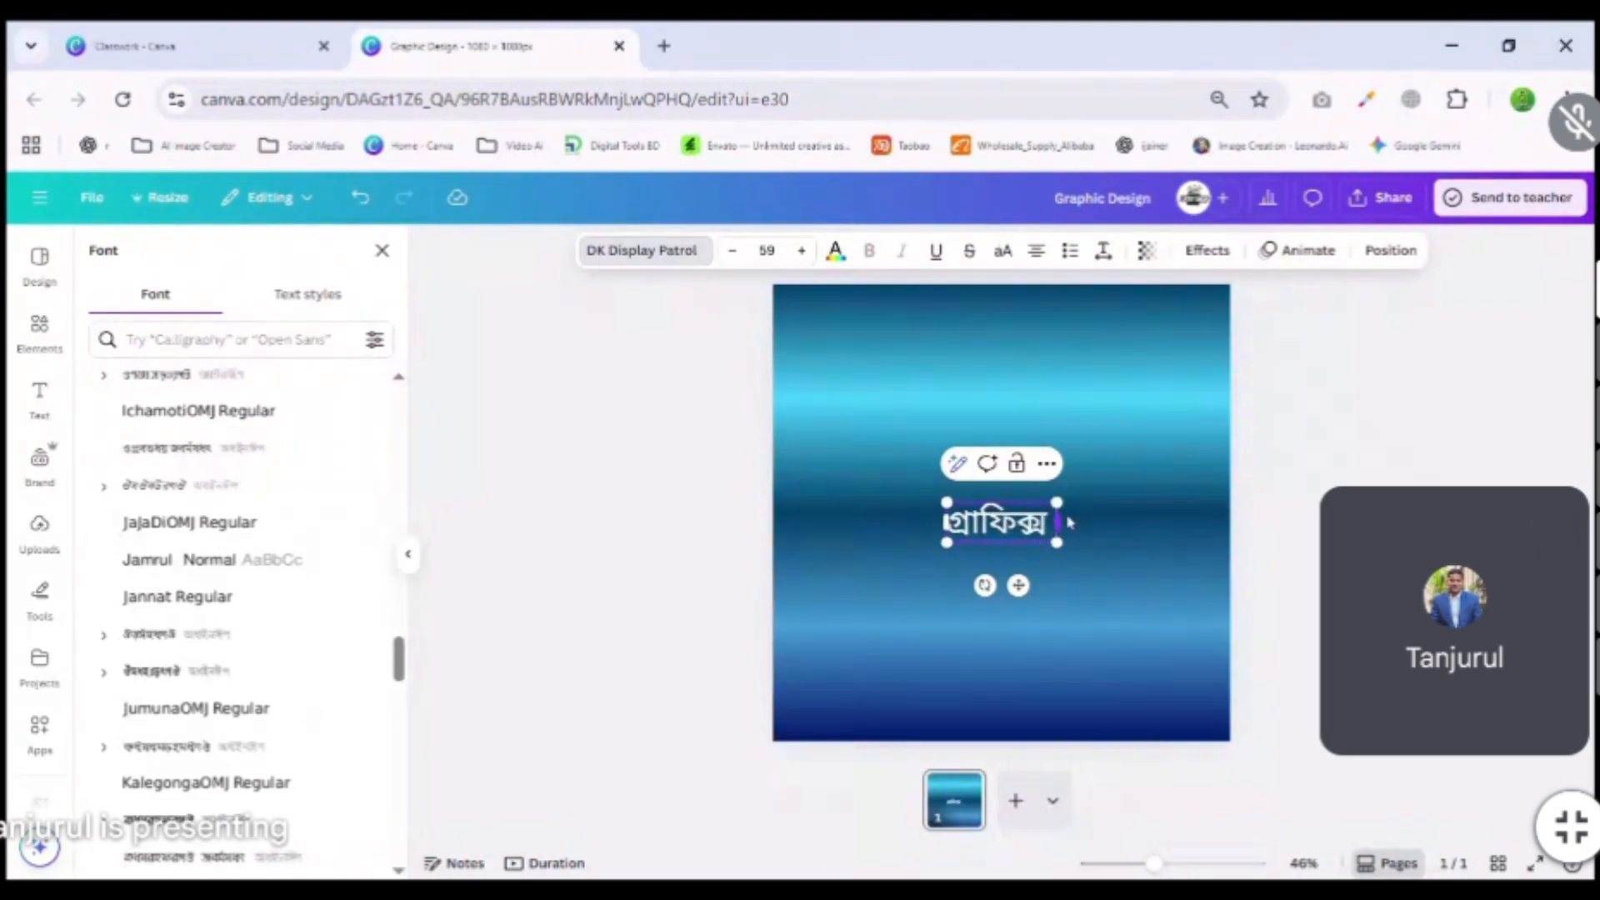
type(" ডিজাইন")
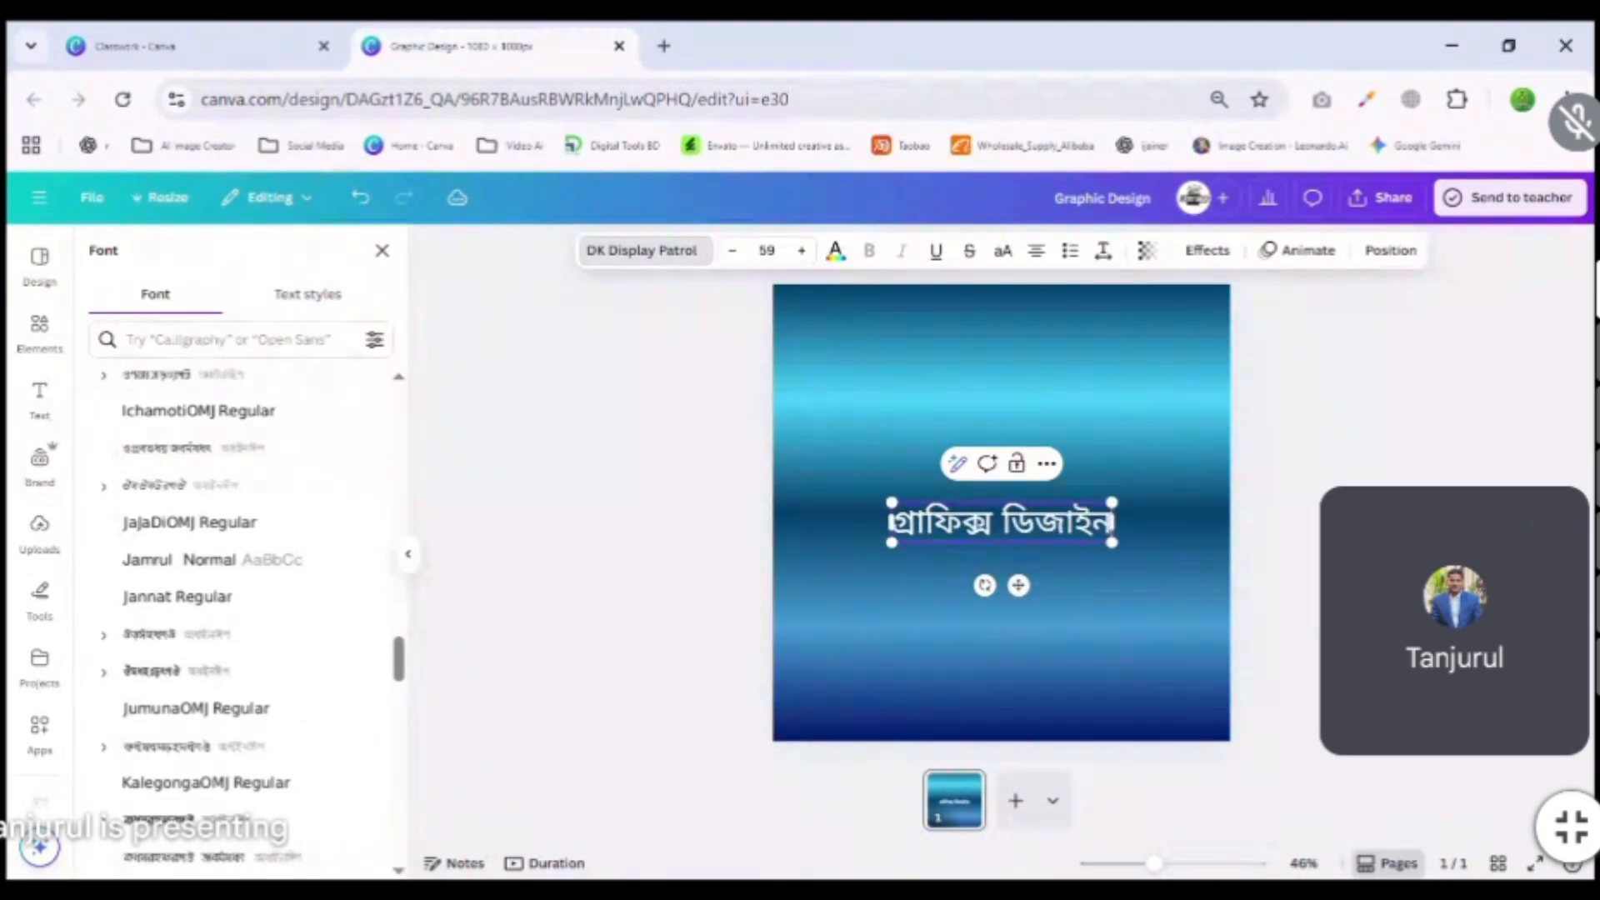
key("Escape")
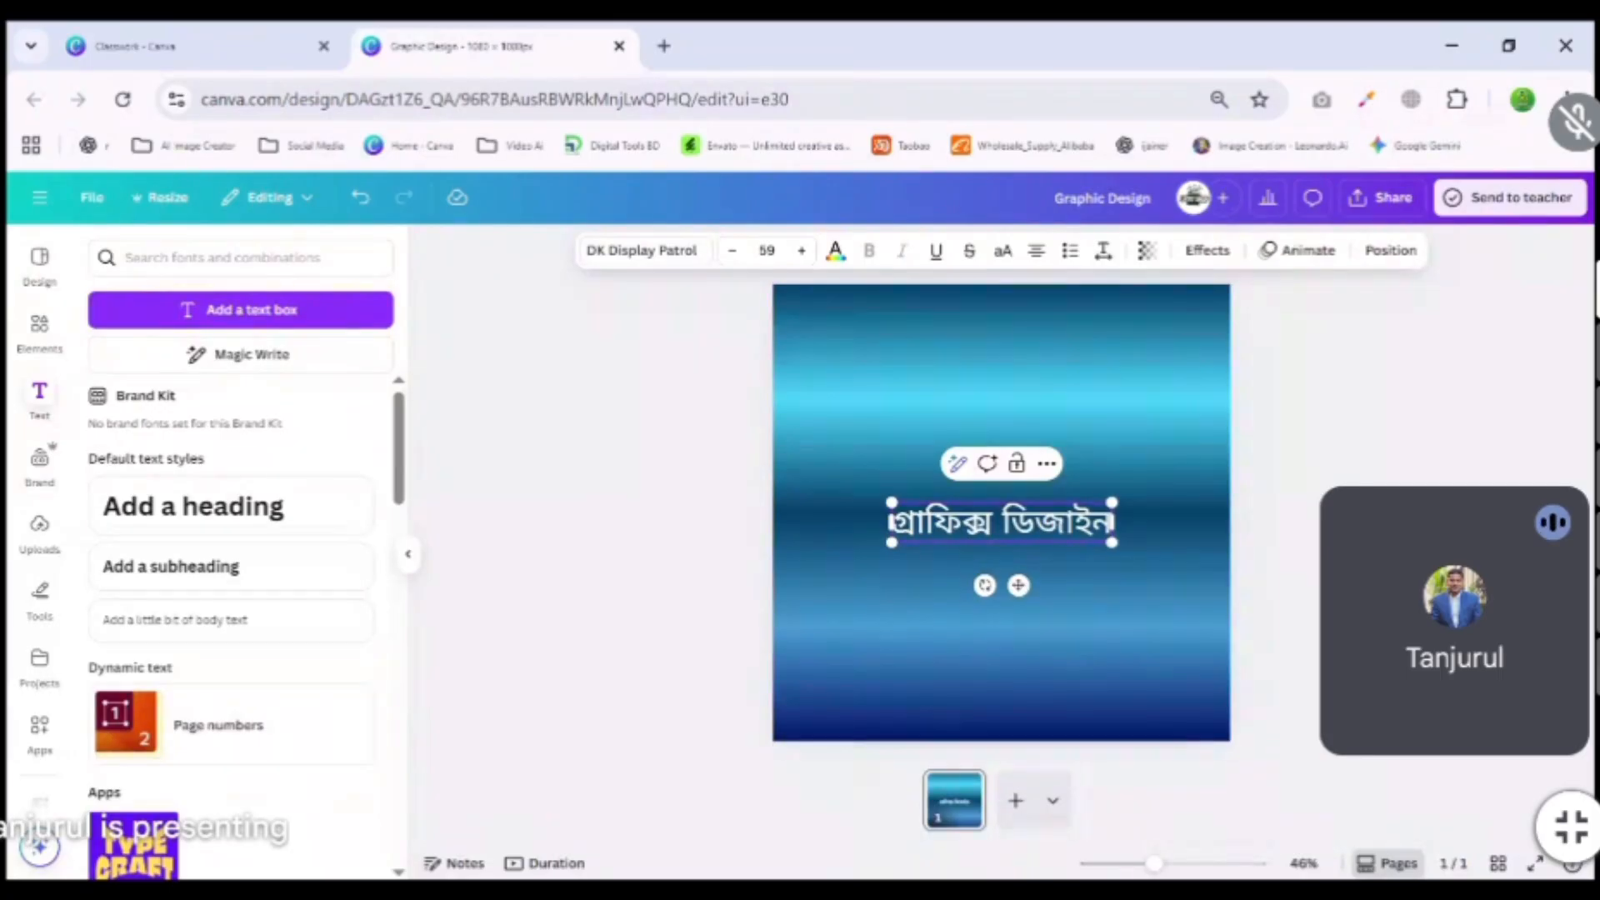
Browse the uploaded fonts for the Bengali text, and delete the text box.
left_click(1160, 533)
left_click(1096, 527)
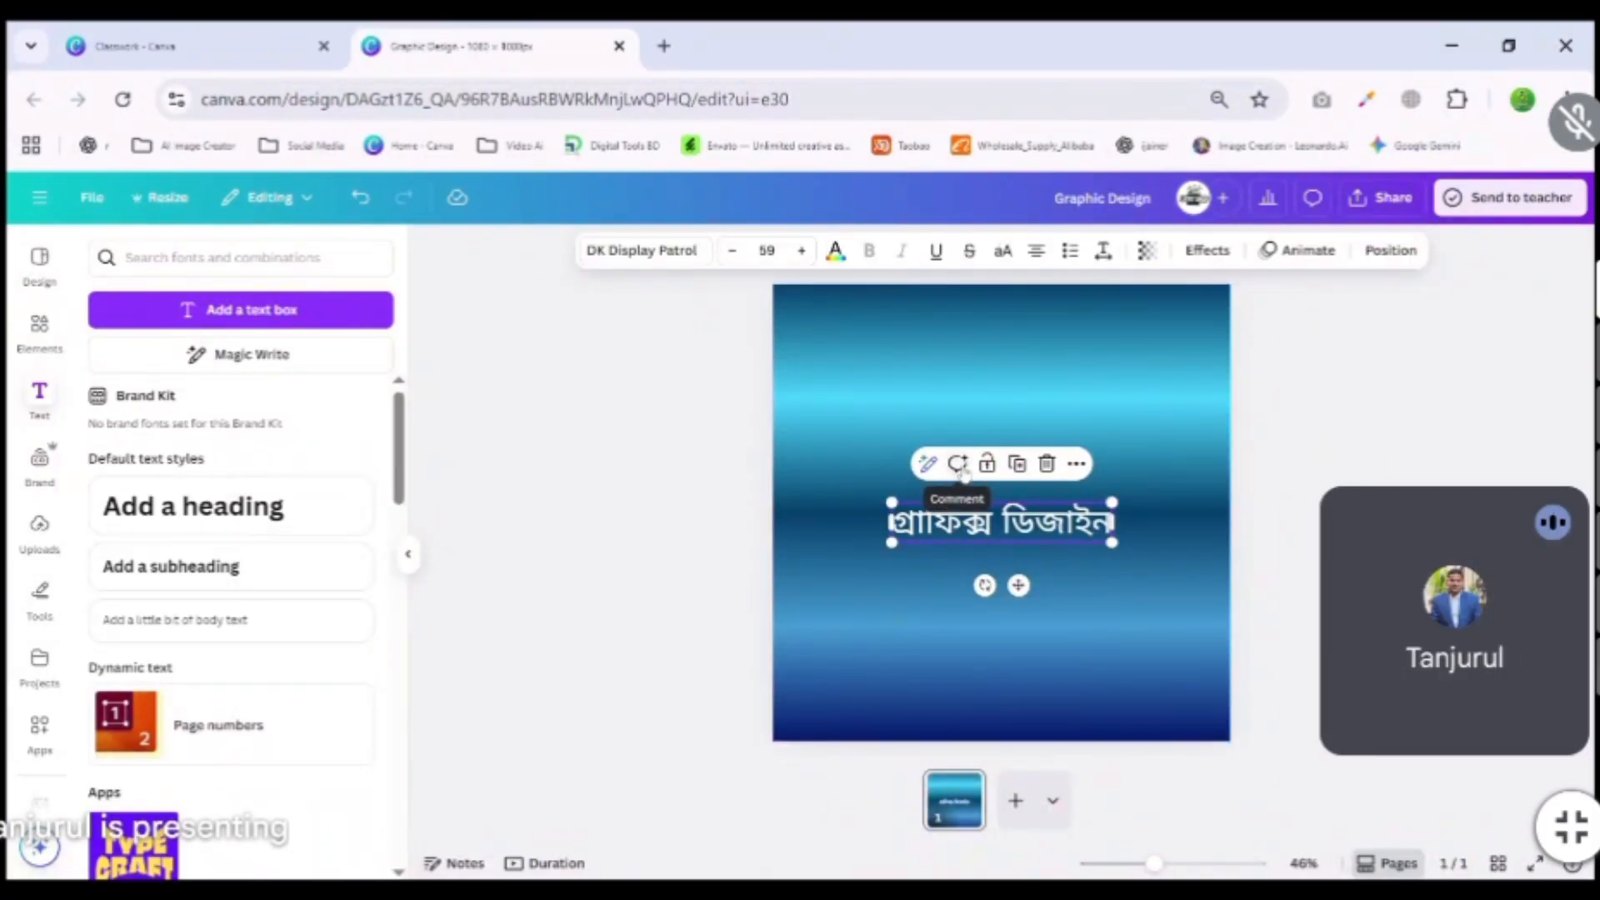
scroll(303, 661, "down", 3)
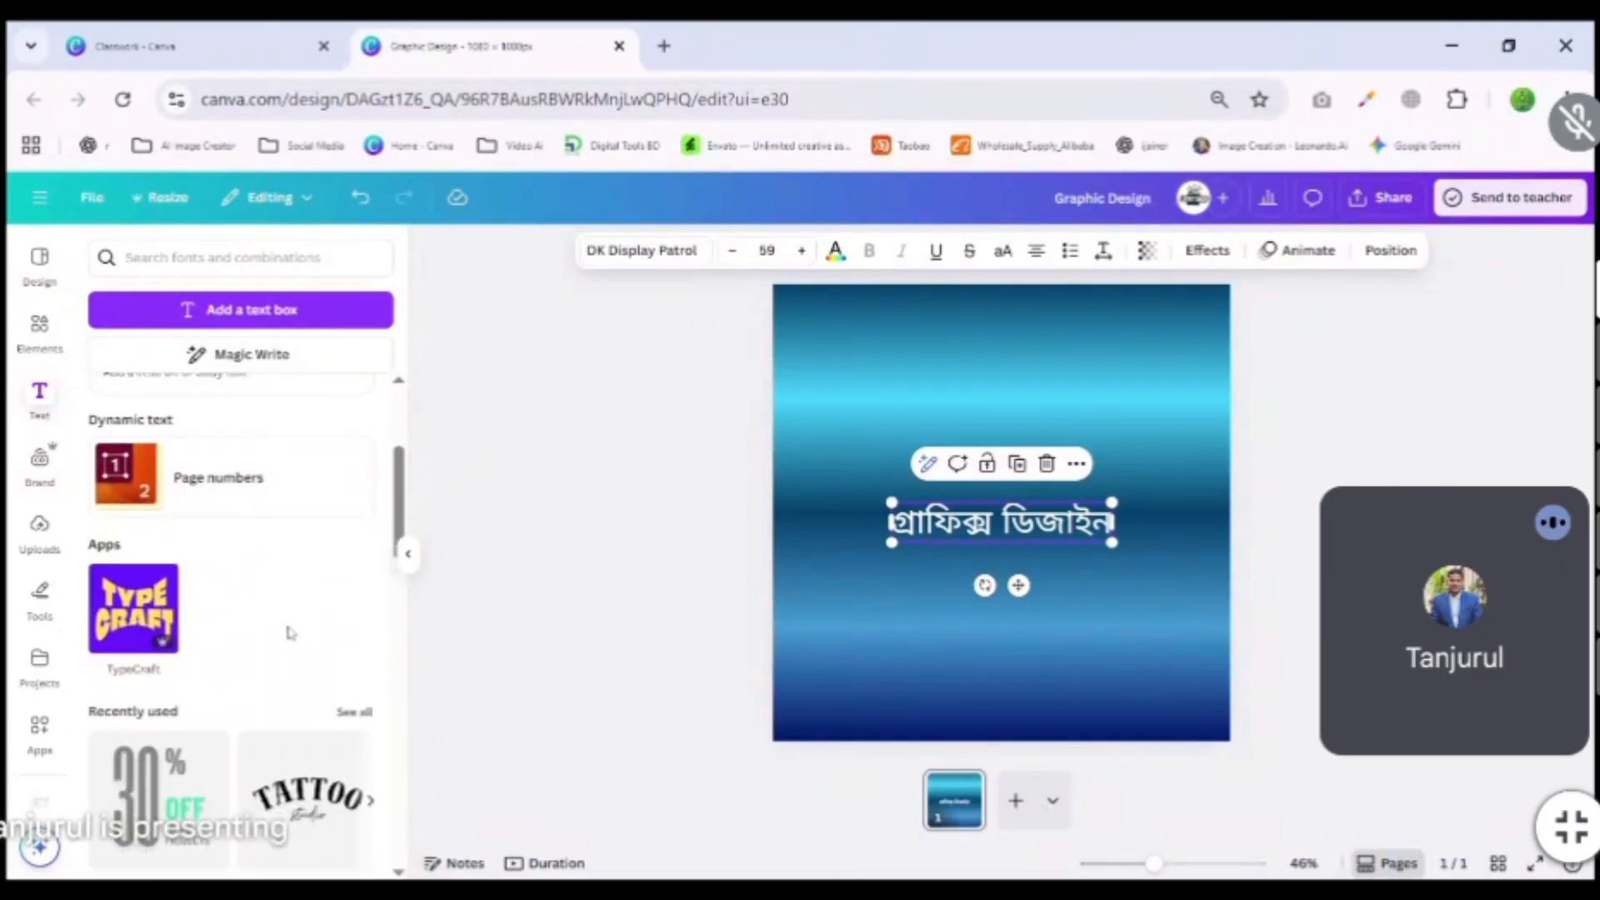
scroll(288, 629, "up", 3)
left_click(667, 250)
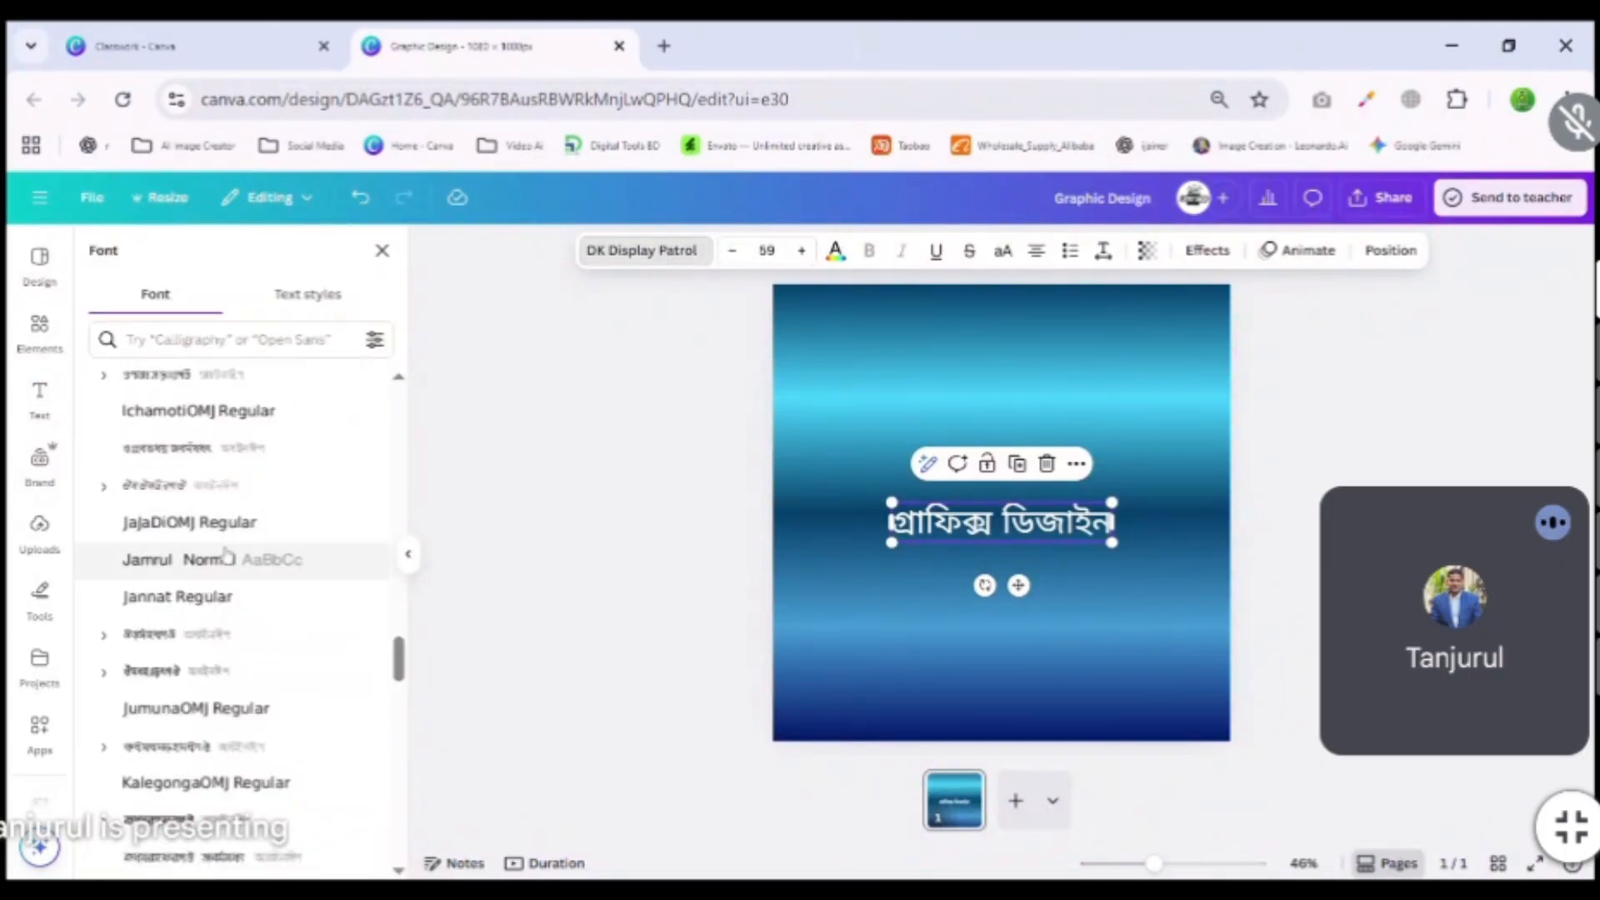
scroll(331, 560, "up", 3)
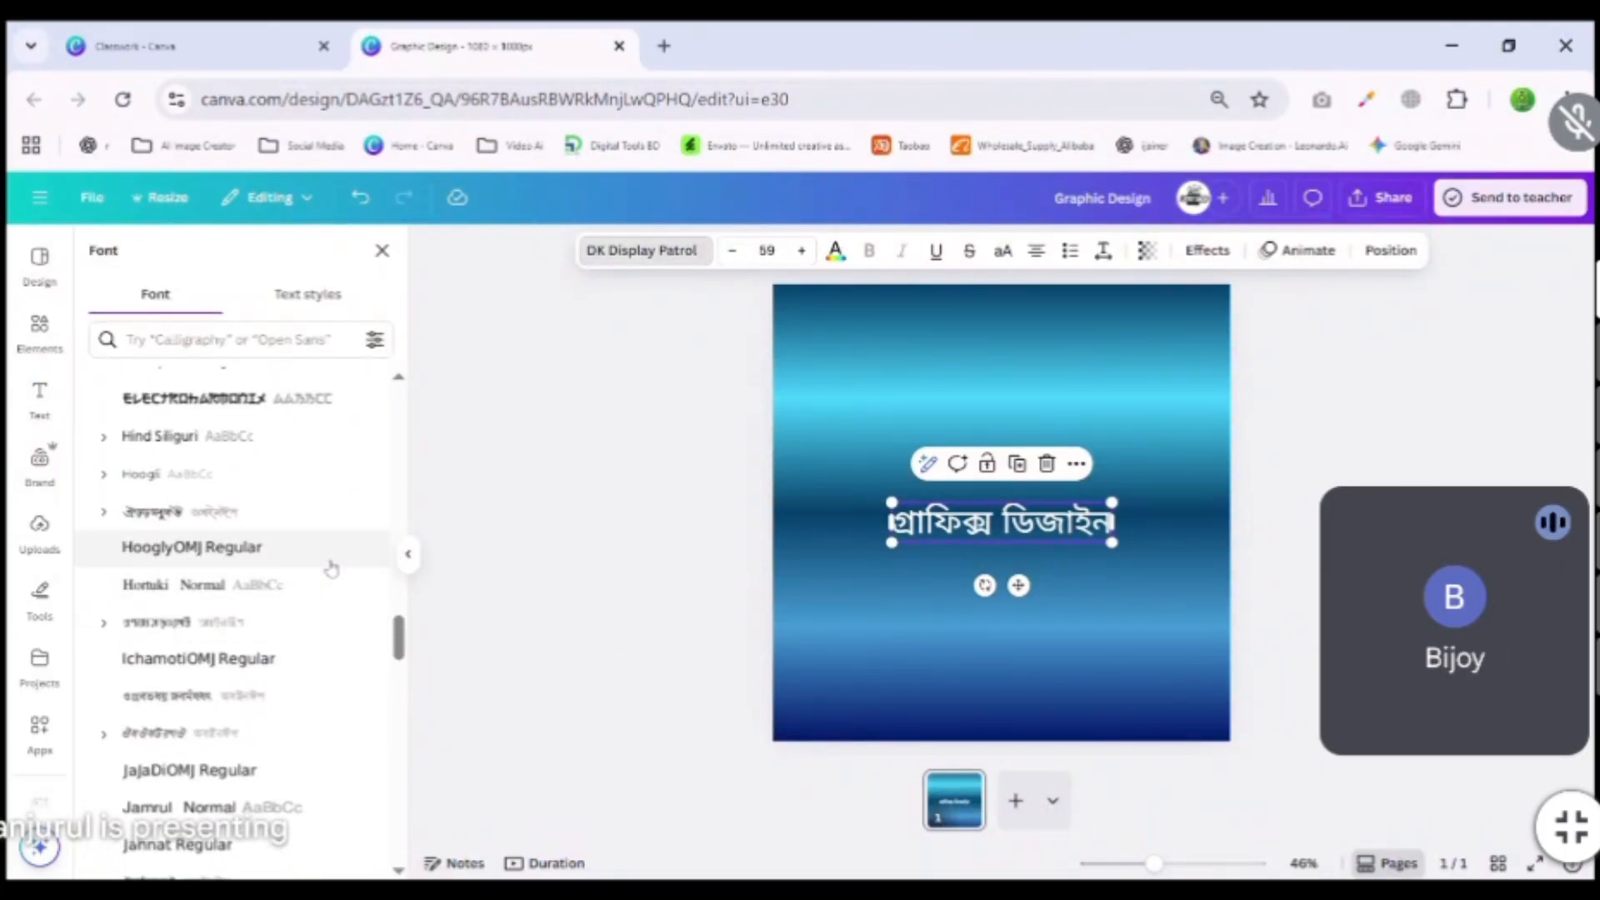
left_click(1047, 464)
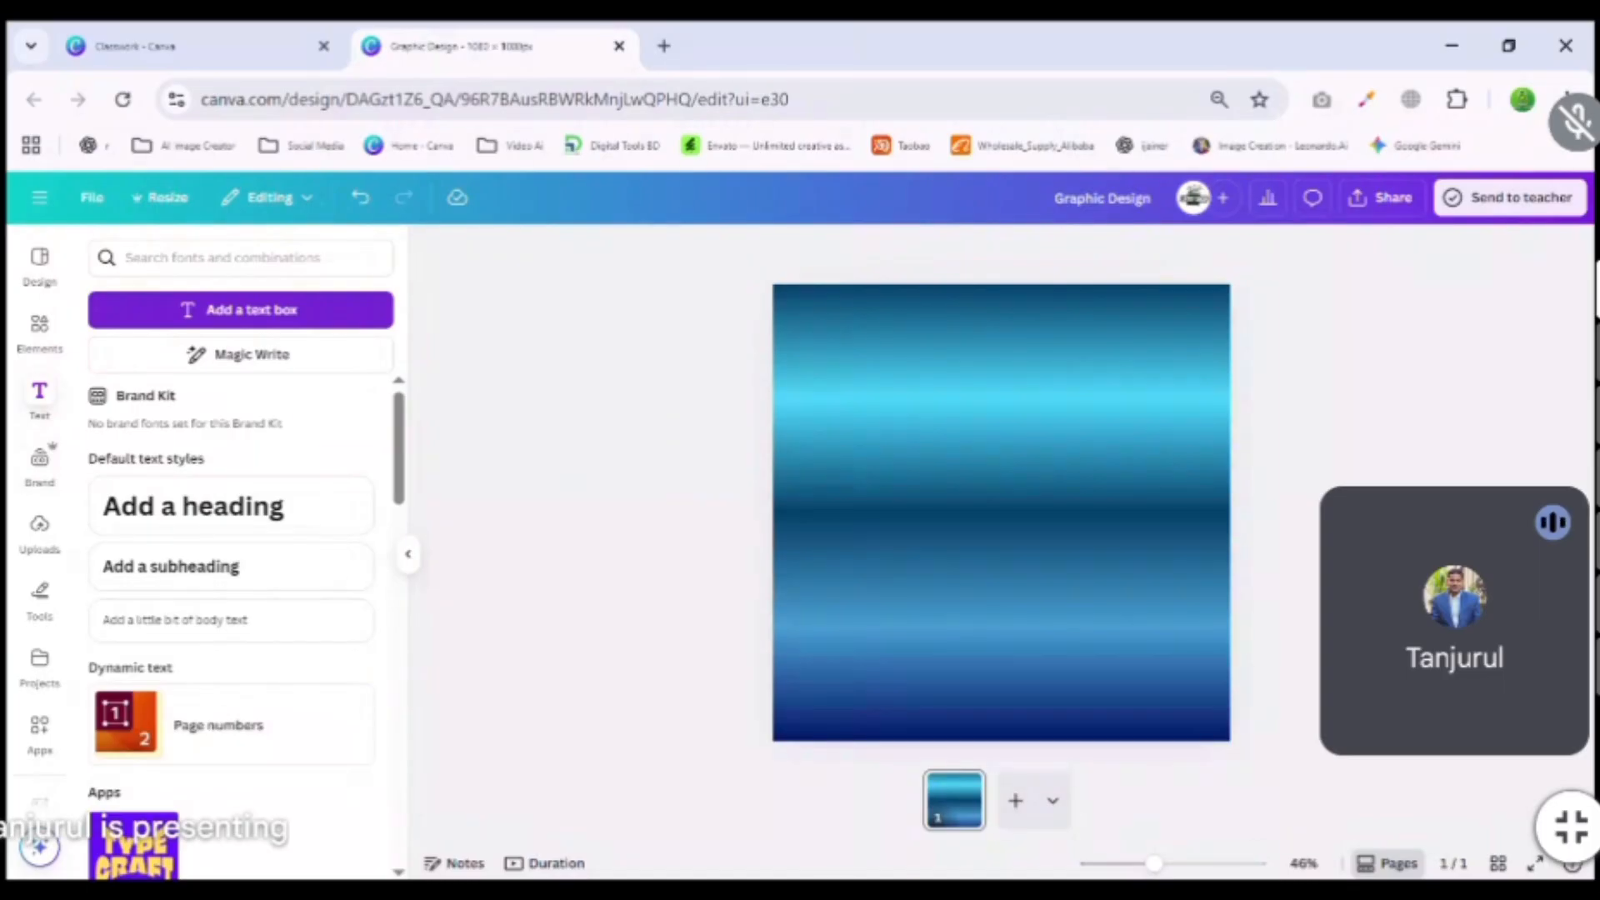
Add a new text box to the page containing the Bengali text "গ্রাফিক্স ডিজাইন".
left_click(274, 316)
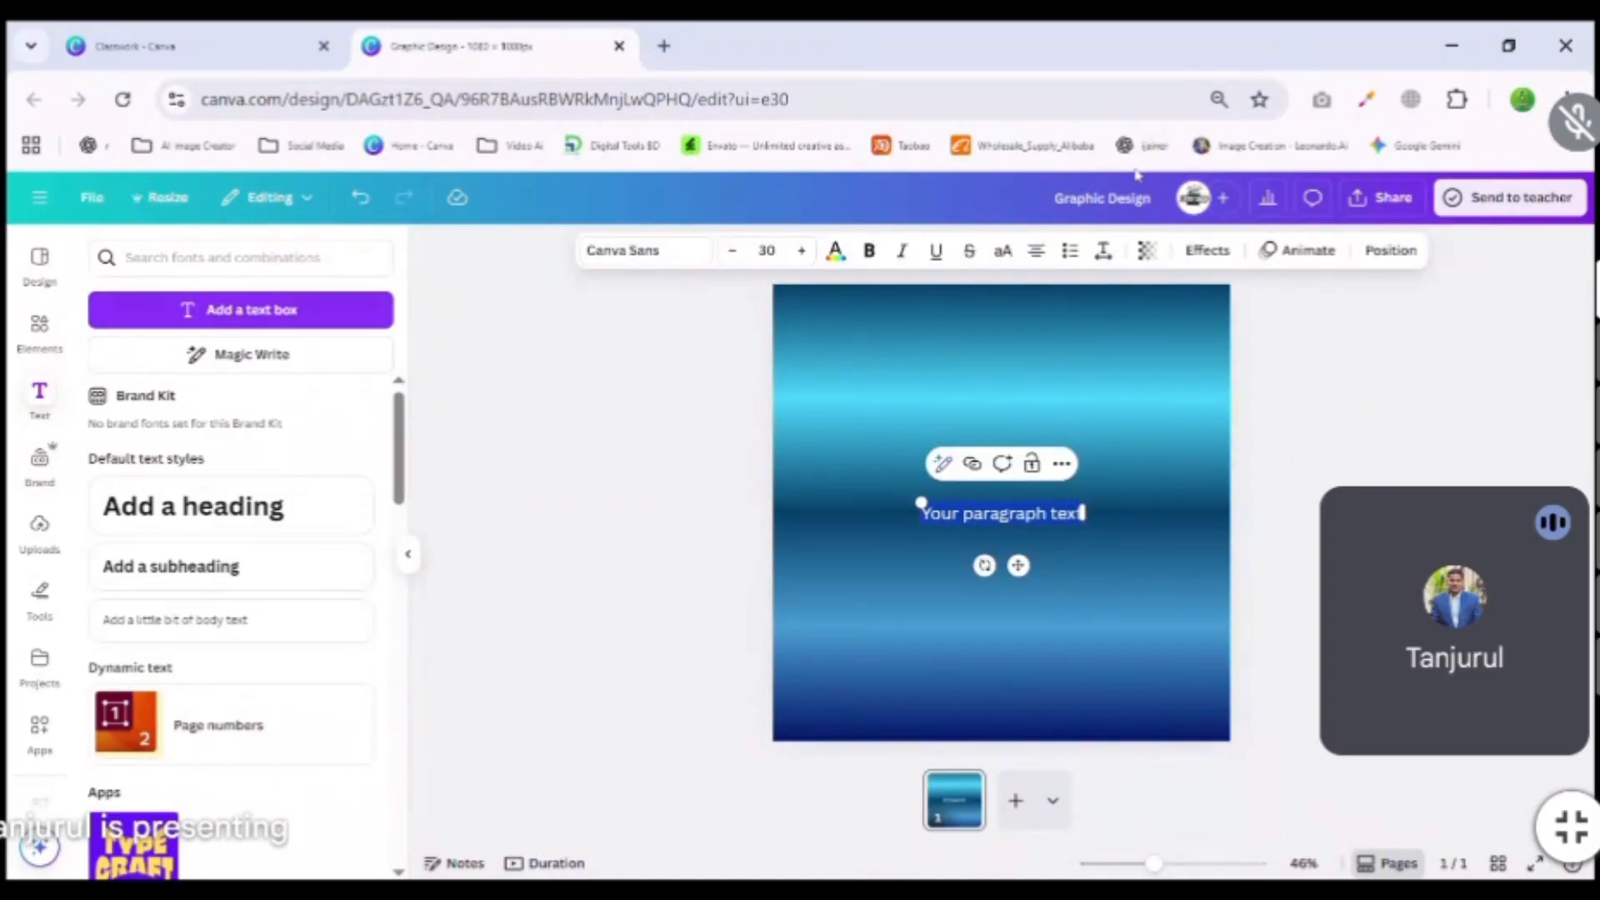
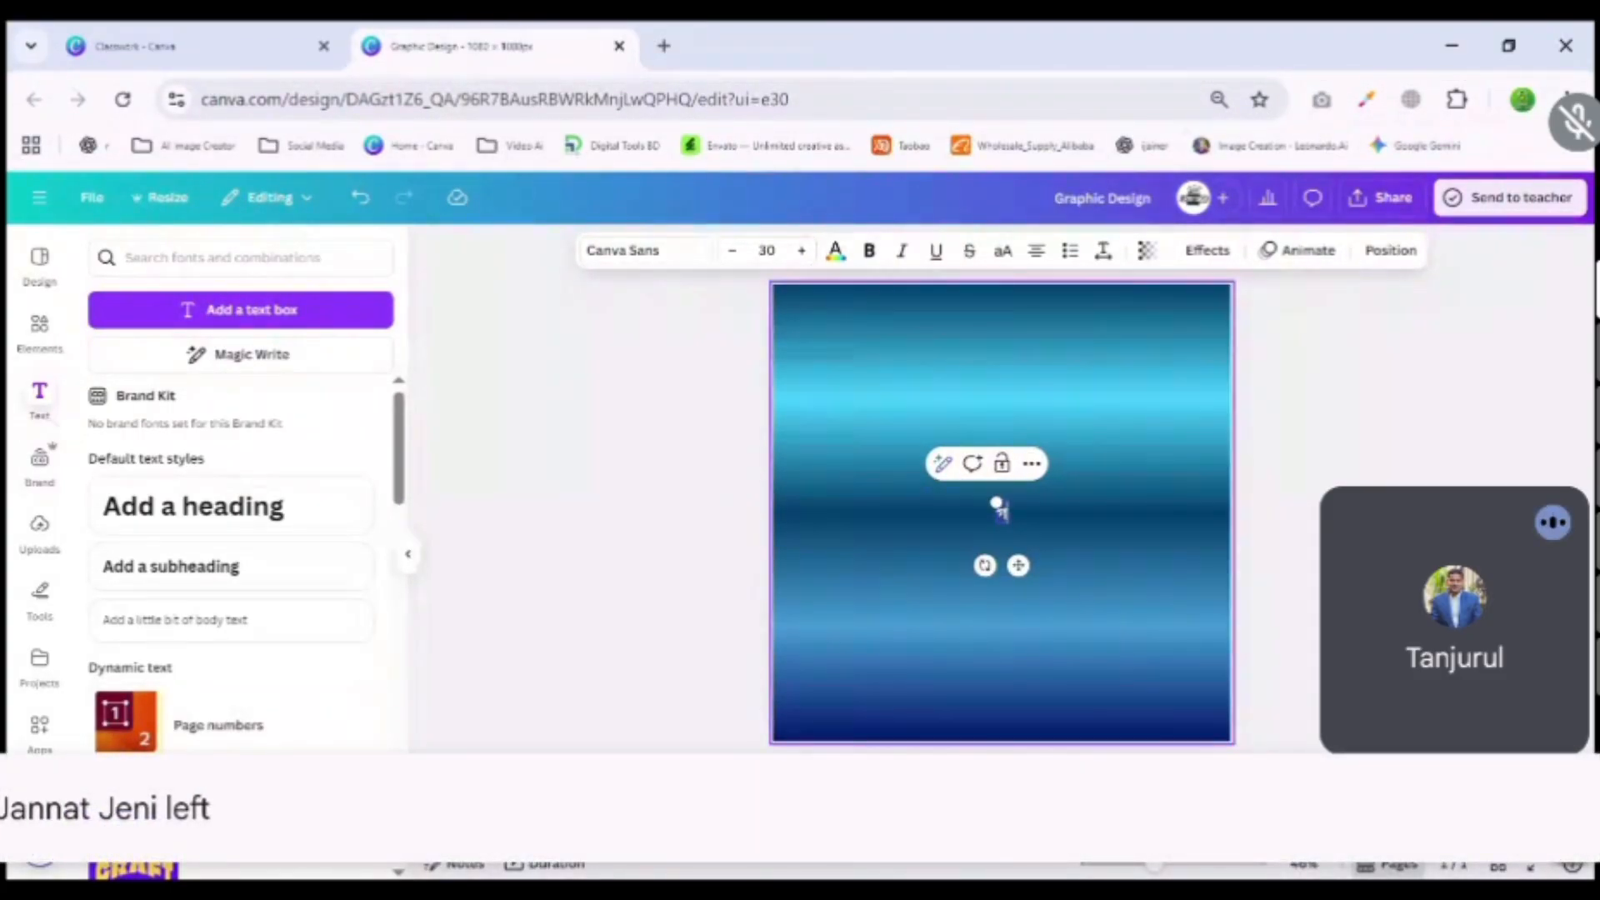
type("গ্রাফিক্স")
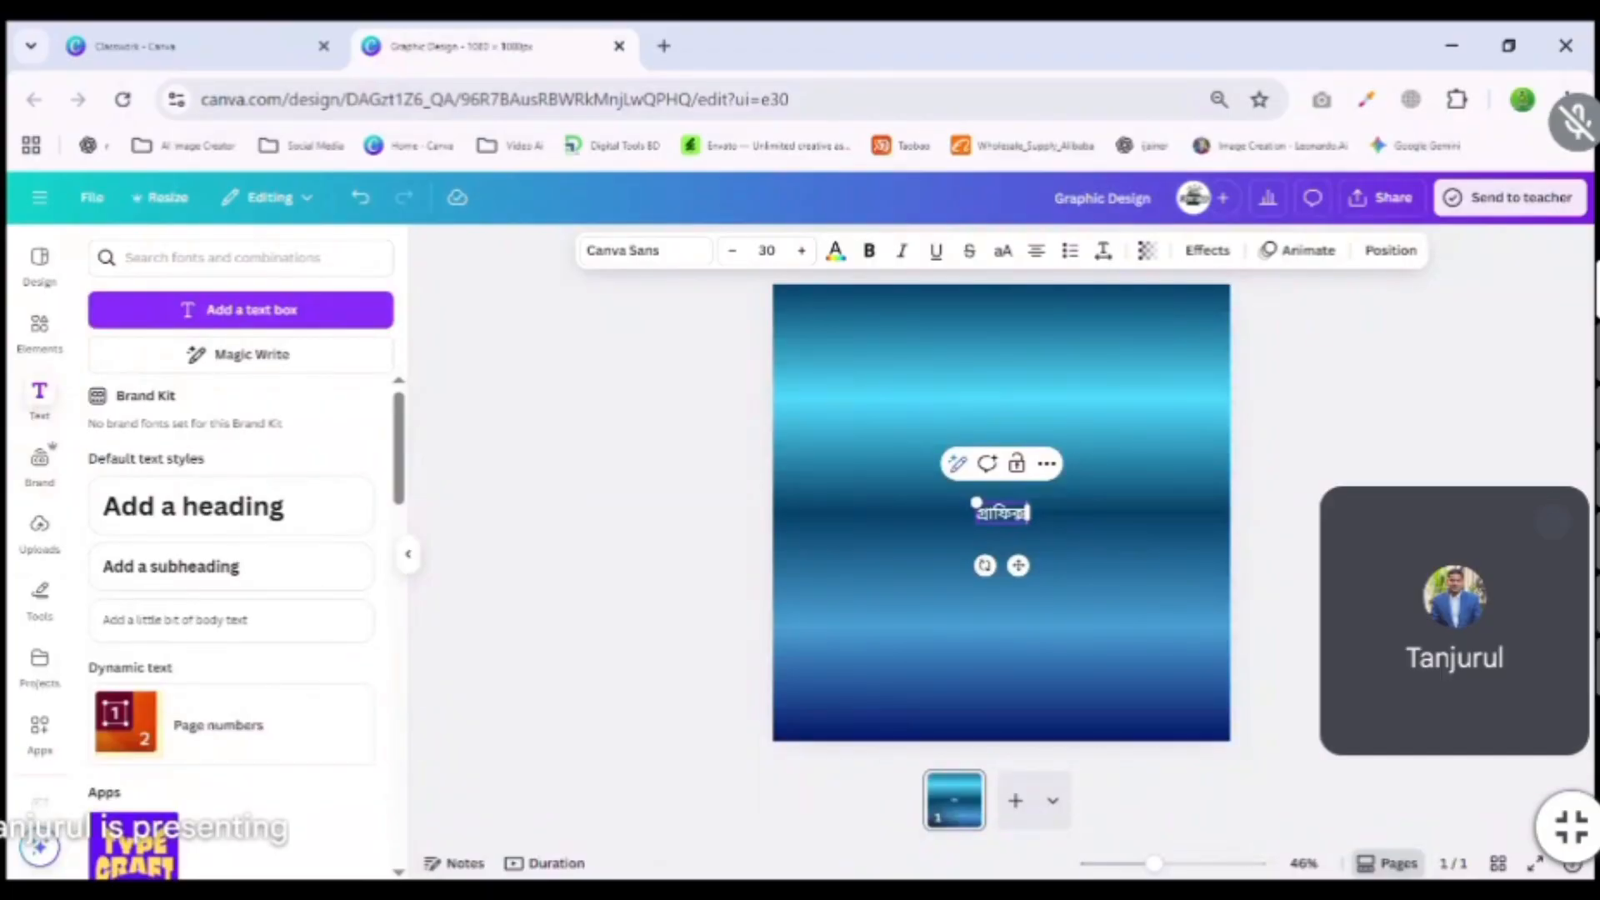
type(" ডিজাই")
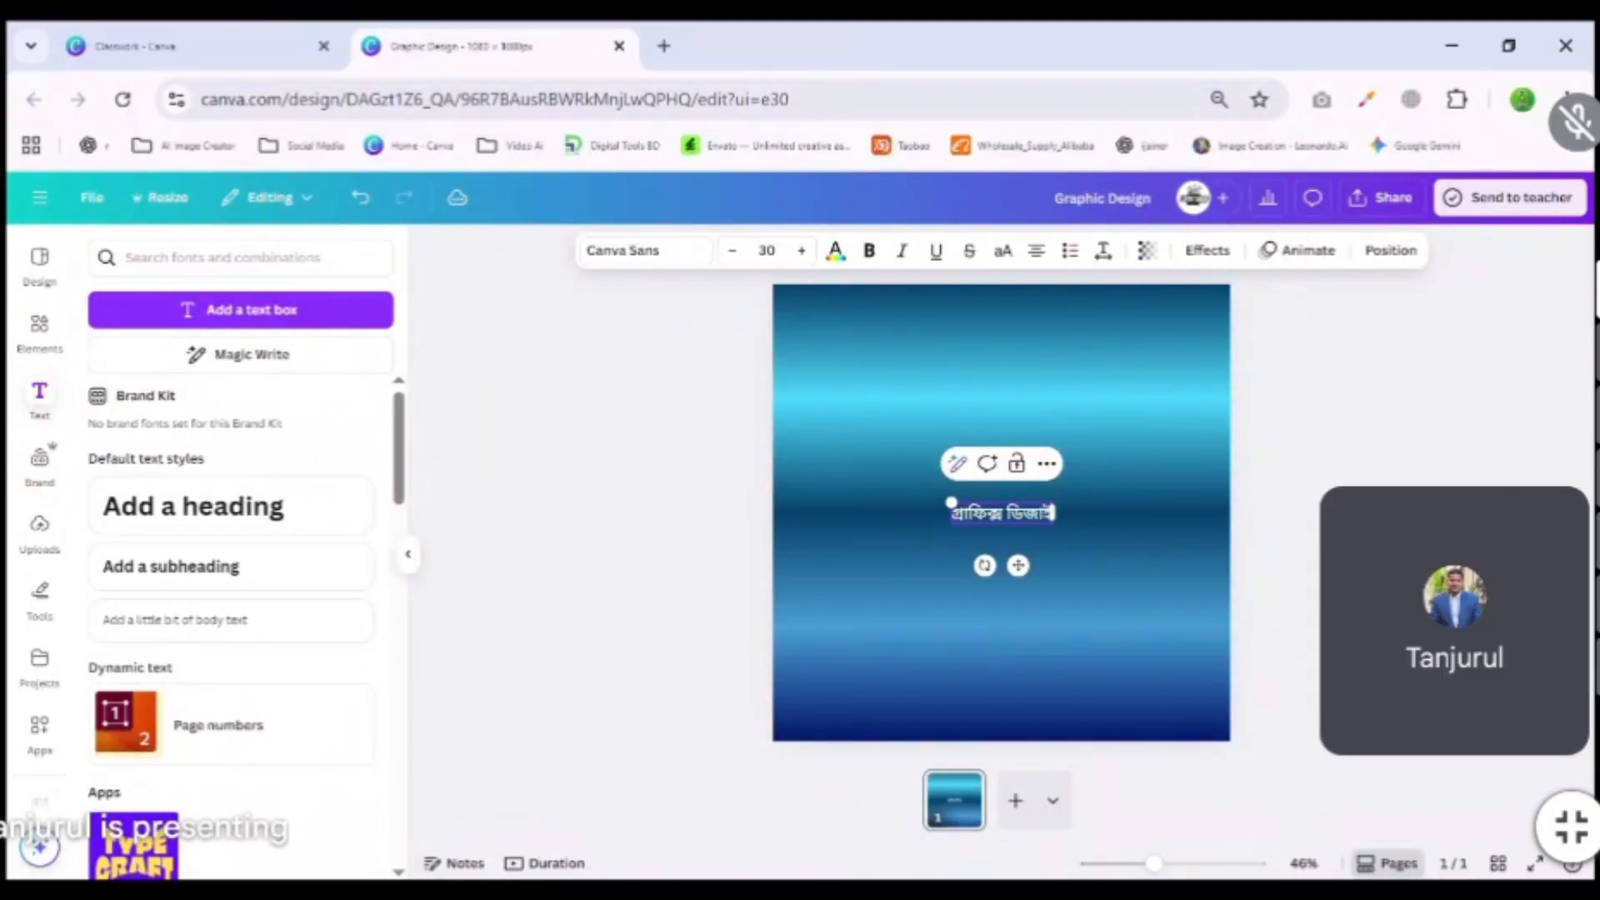
type("ন")
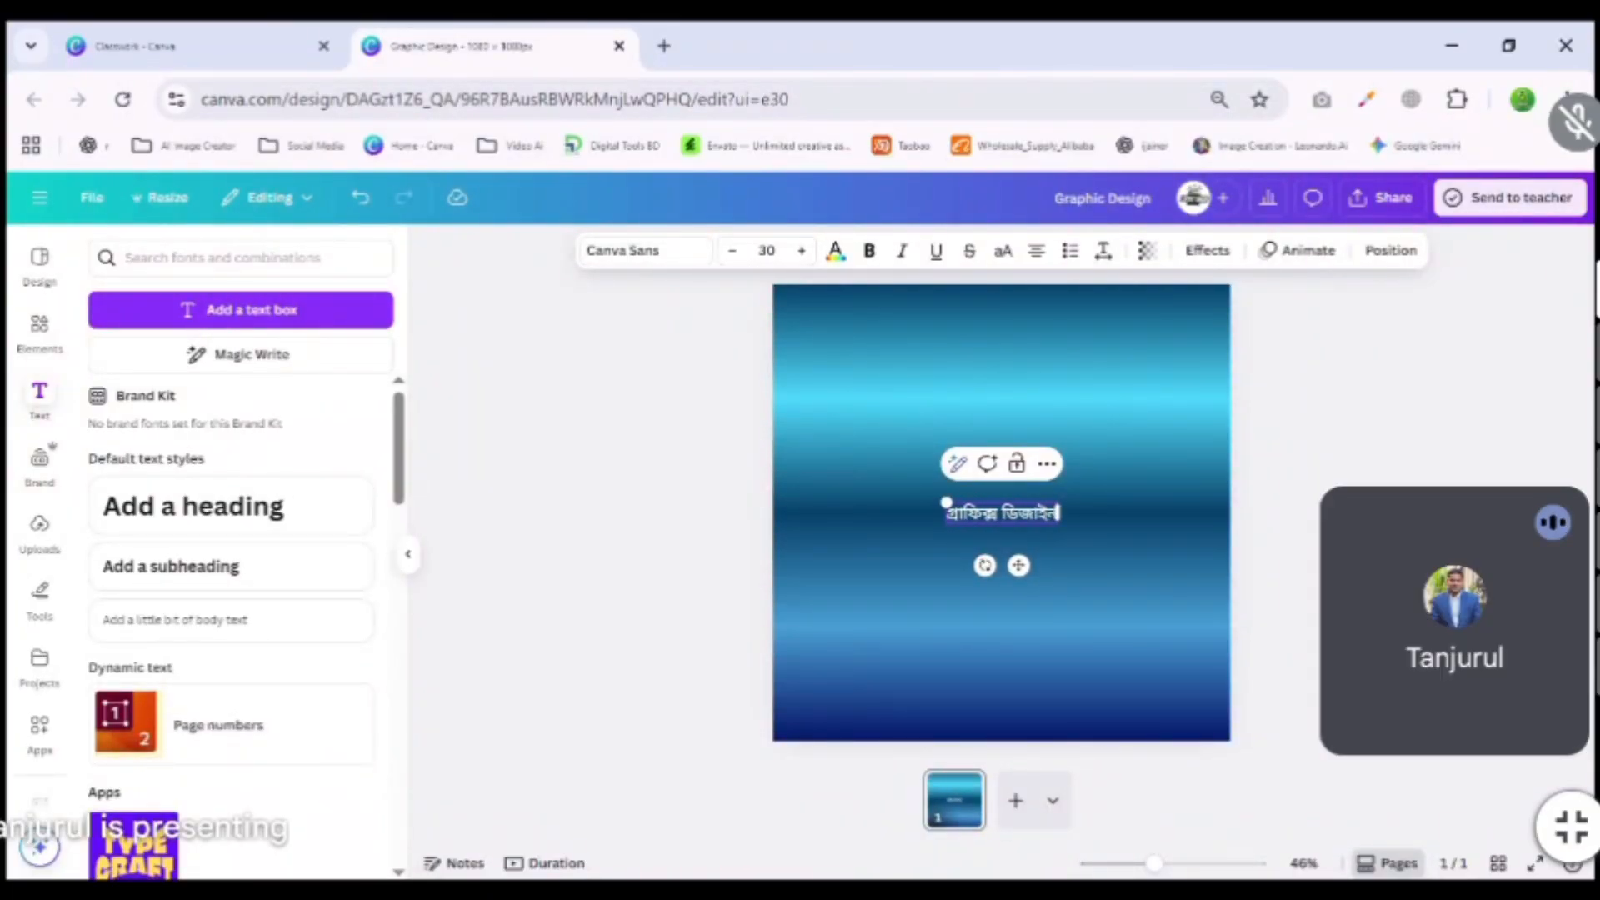
left_click(1074, 557)
Increase the Bengali text's font size in single increments to 84.
left_click(1053, 523)
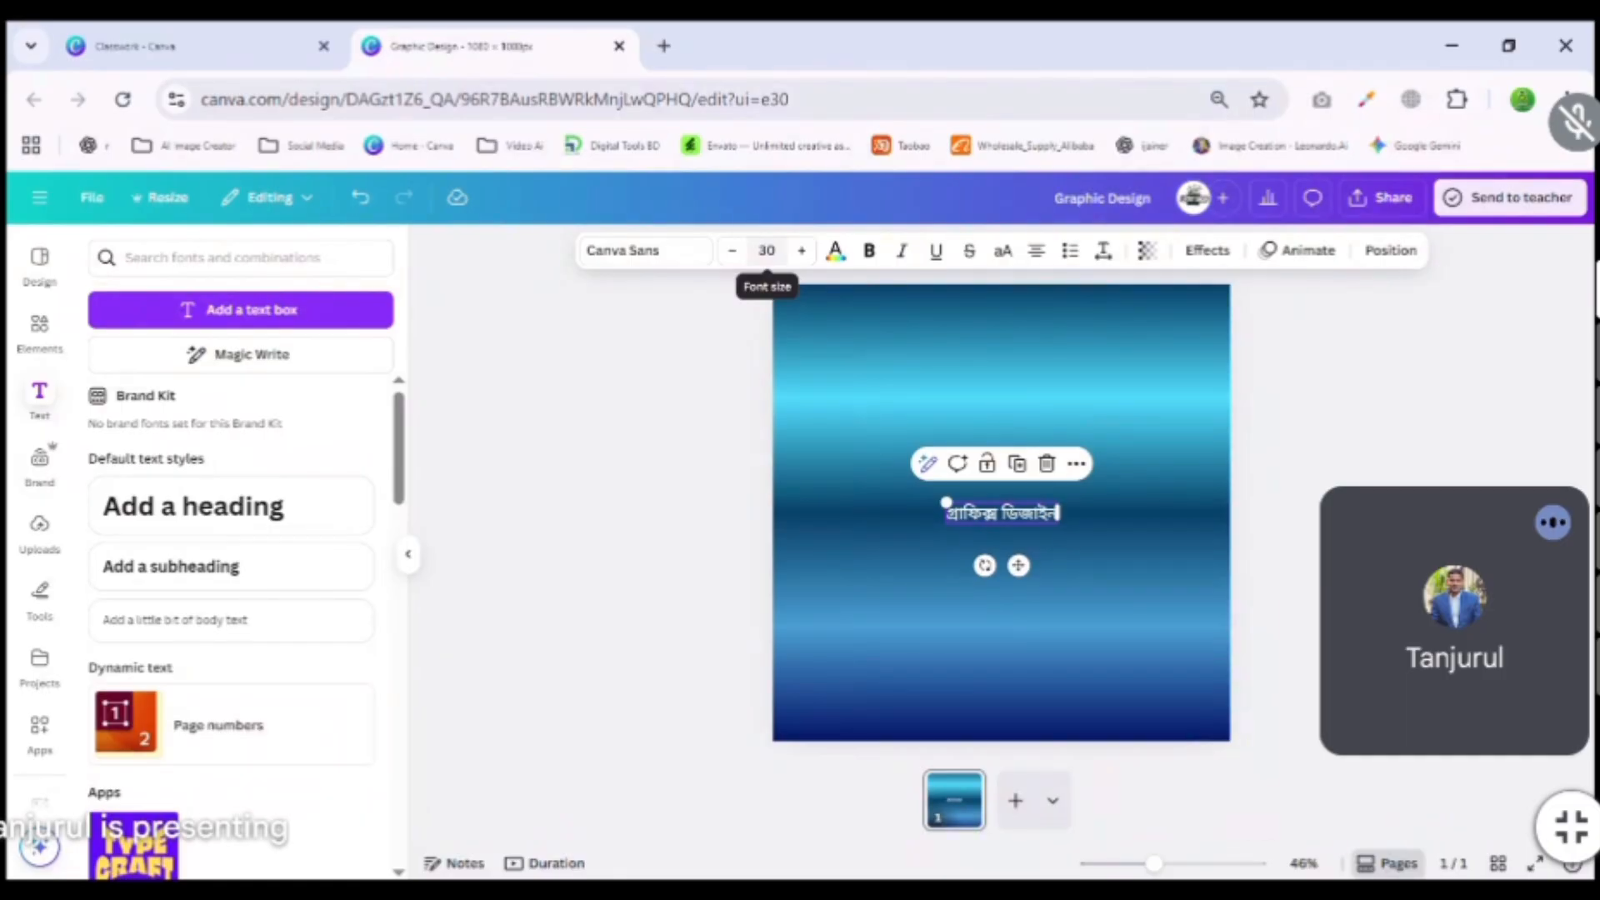
left_click(801, 251)
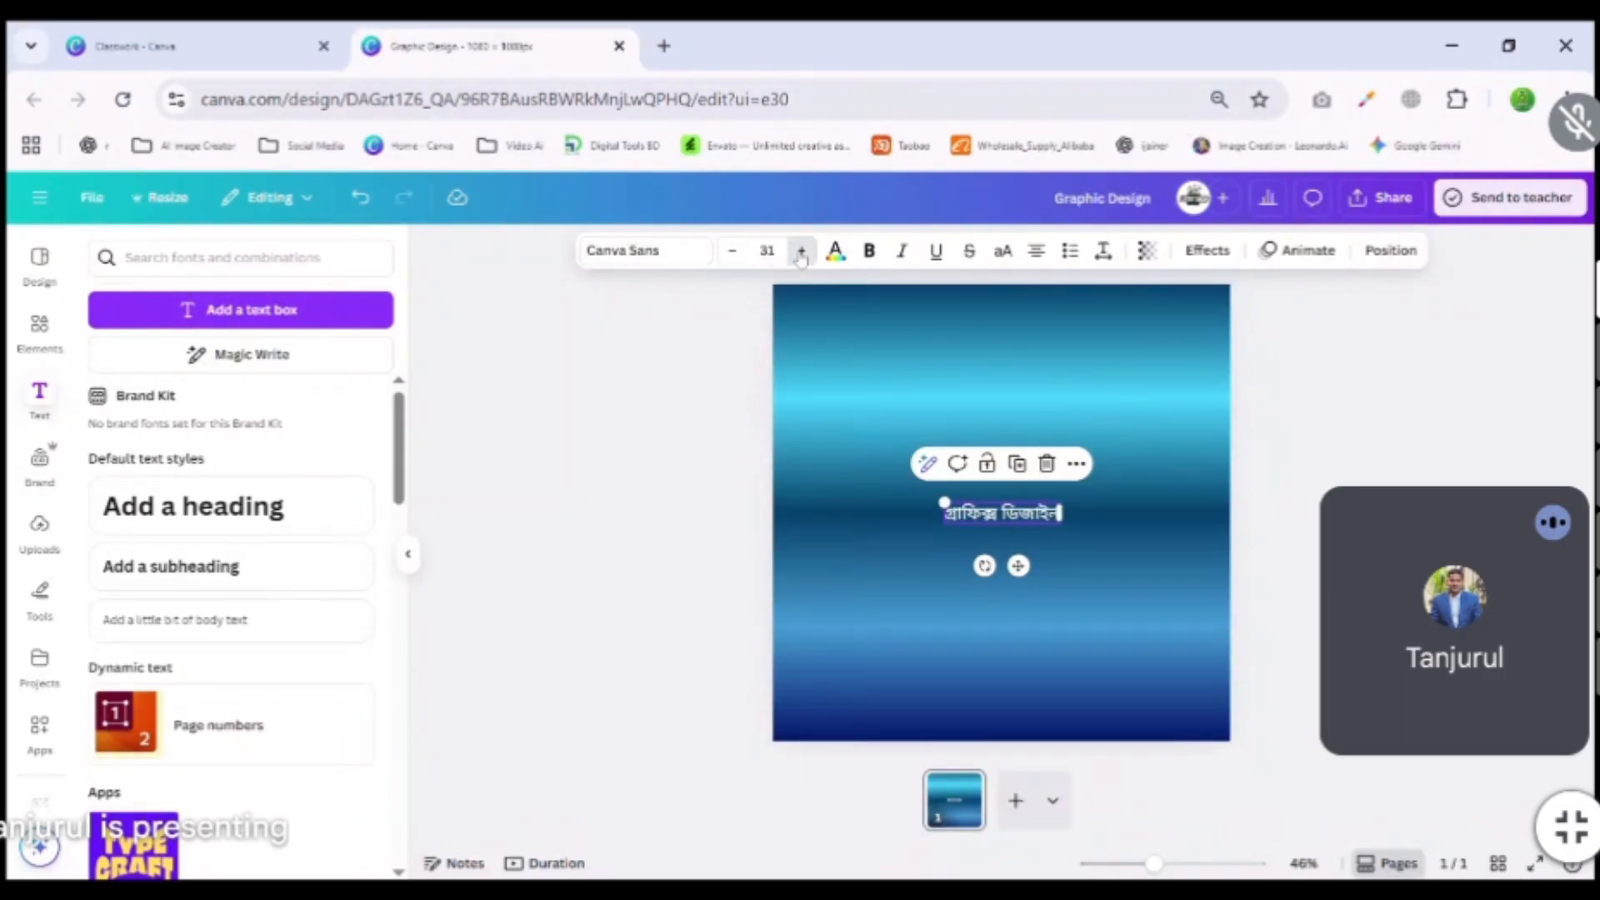
left_click(801, 250)
left_click(800, 251)
left_click(801, 251)
left_click(800, 251)
left_click(800, 251)
left_click(800, 251)
left_click(801, 251)
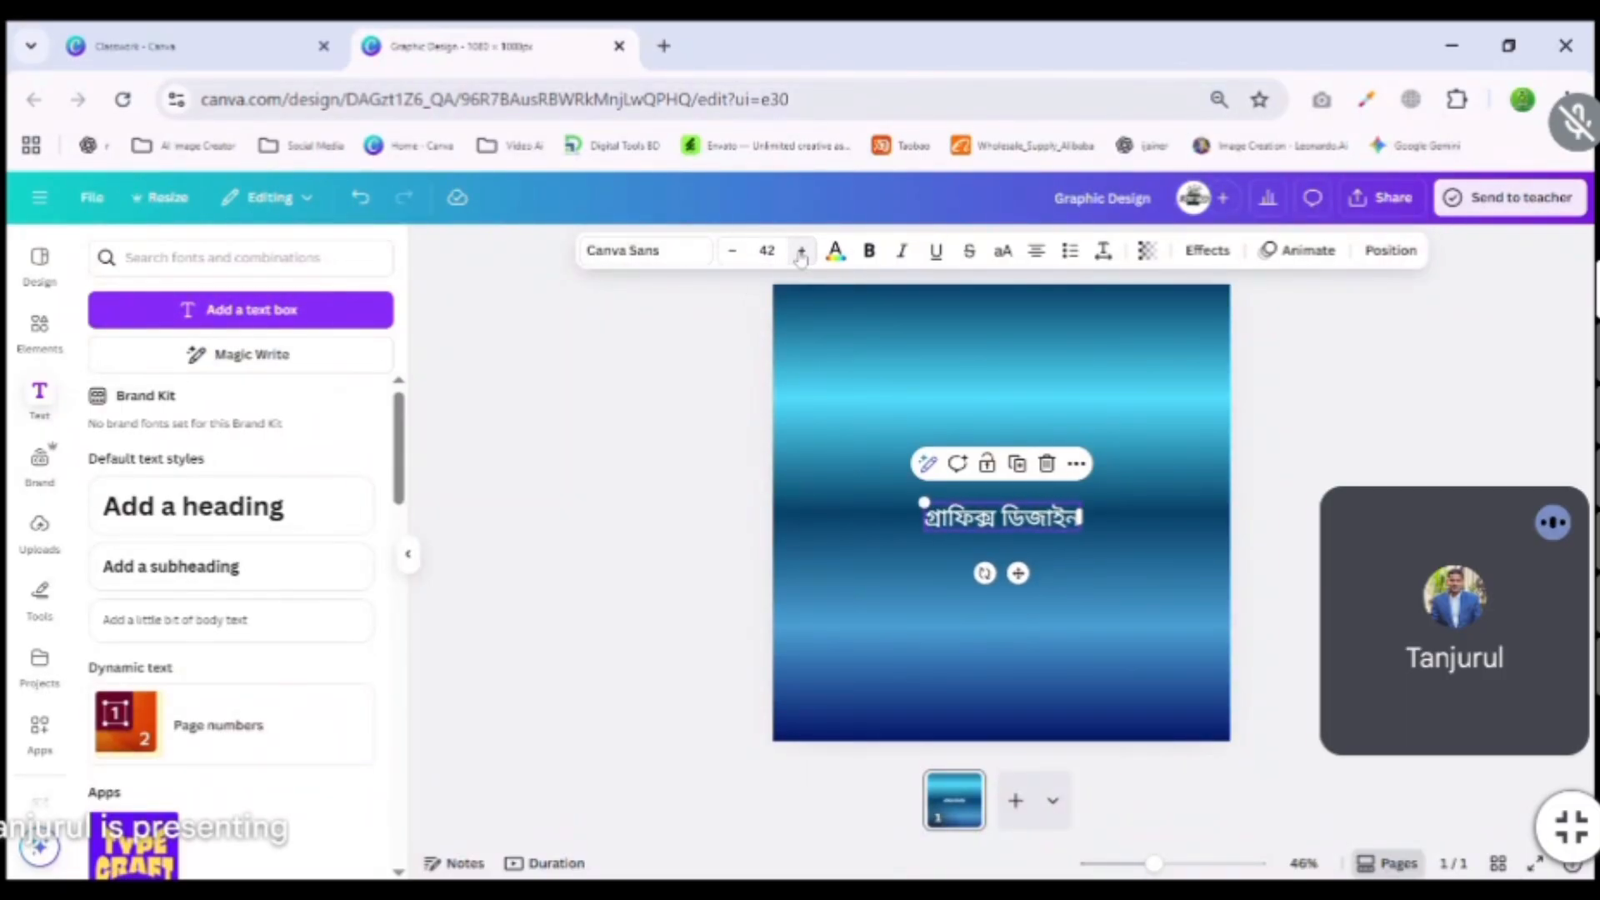
left_click(801, 250)
left_click(801, 251)
left_click(800, 251)
left_click(801, 251)
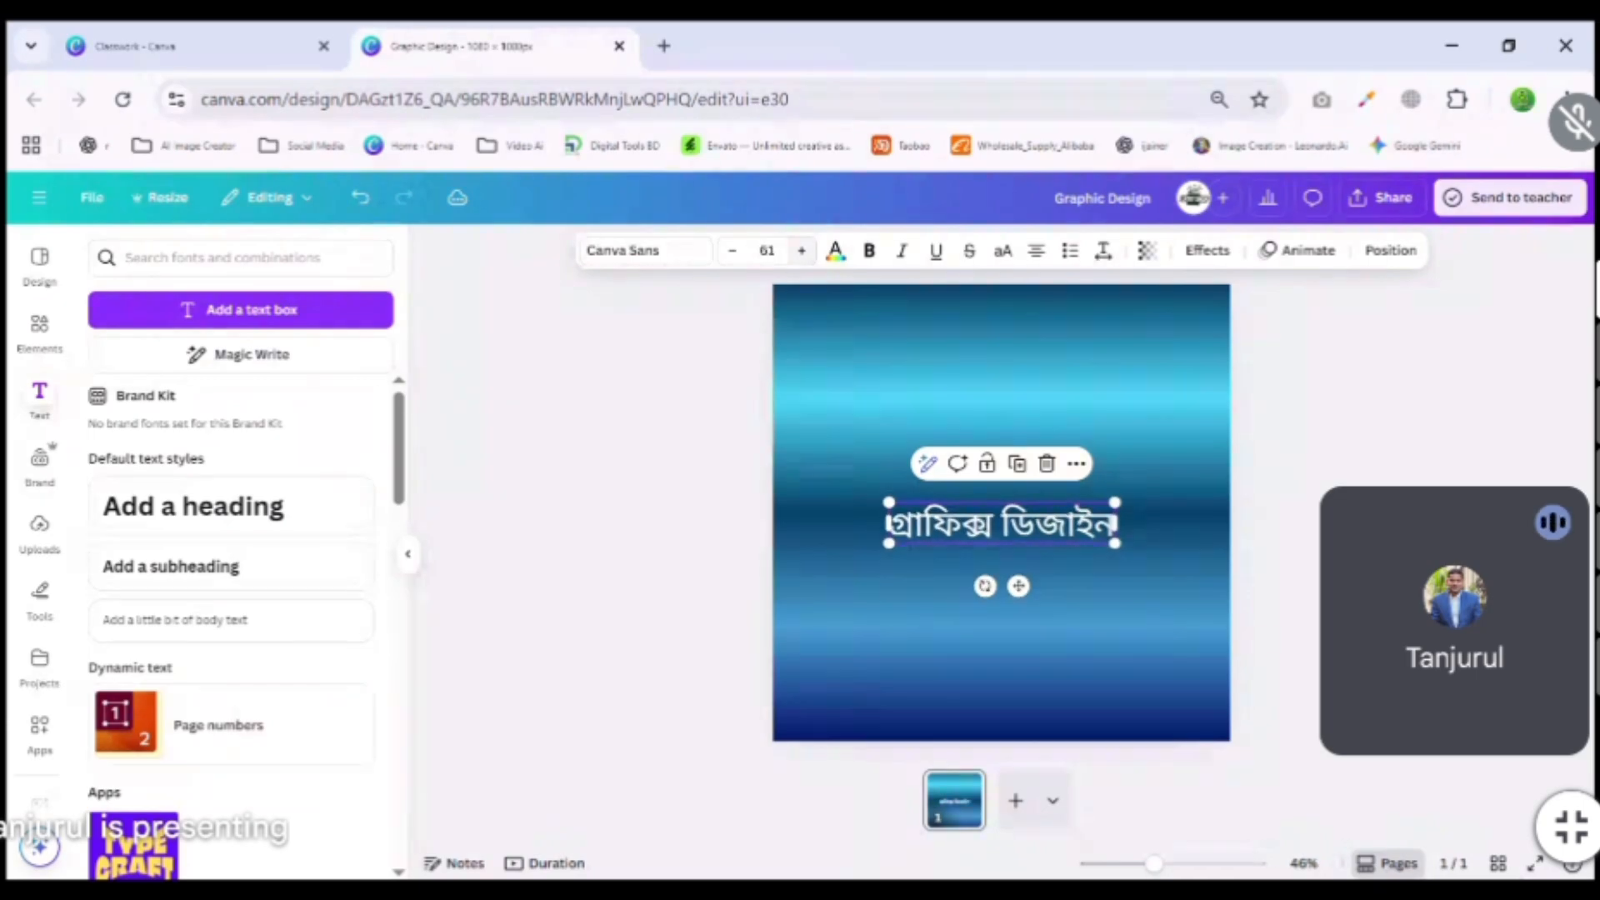
left_click(801, 250)
left_click(801, 251)
left_click(801, 251)
left_click(802, 251)
left_click(801, 251)
left_click(802, 251)
left_click(801, 251)
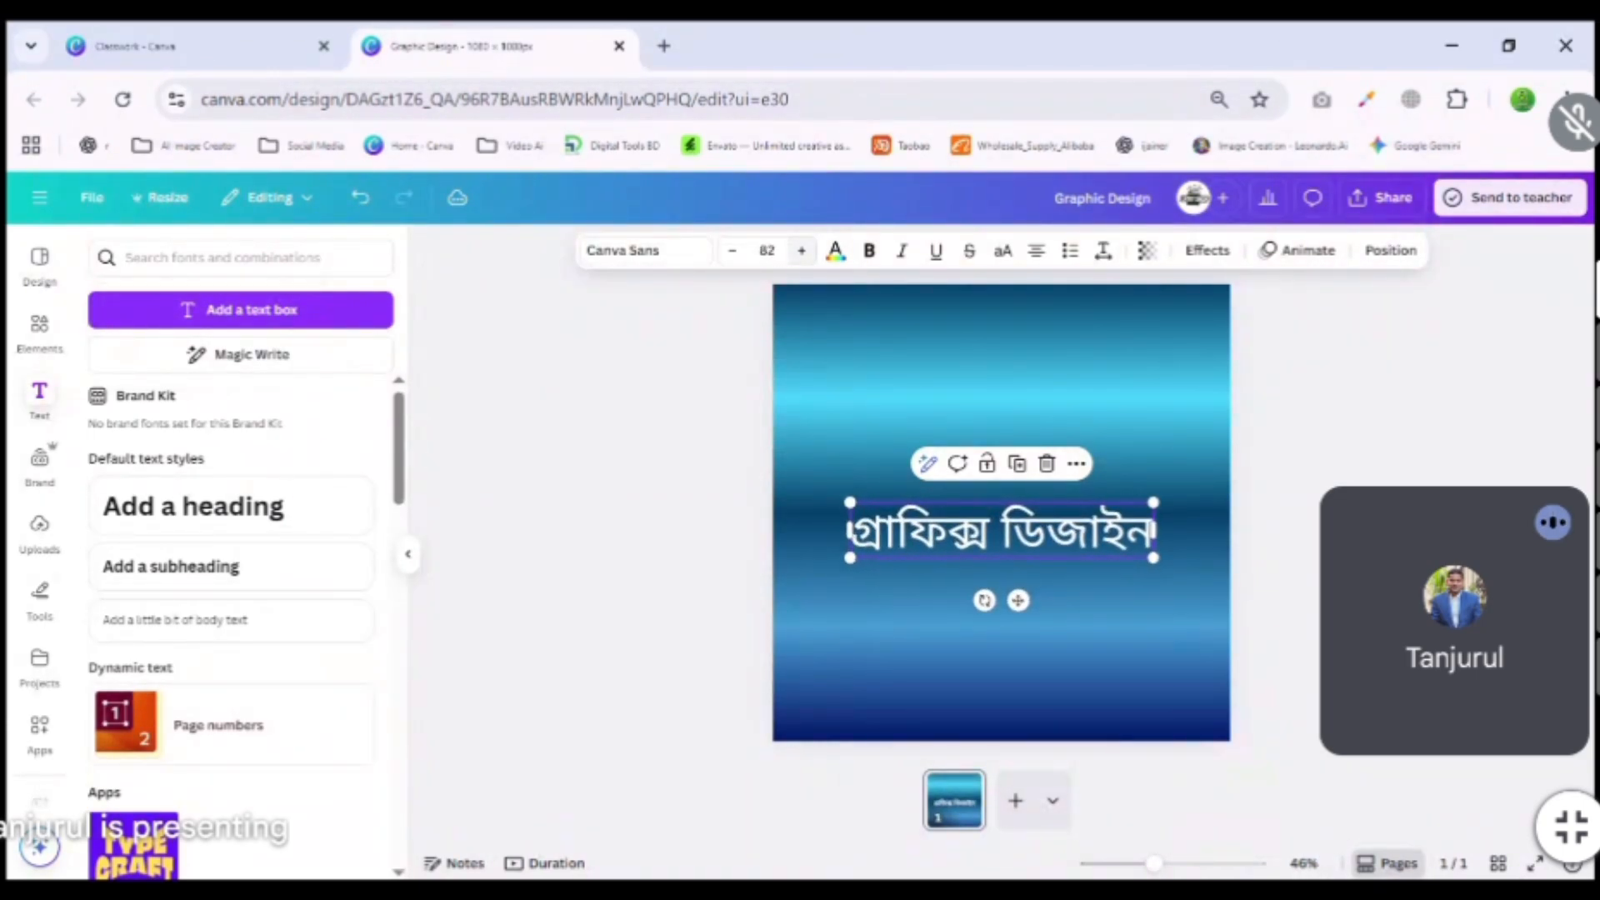
left_click(801, 250)
left_click(802, 250)
left_click(801, 251)
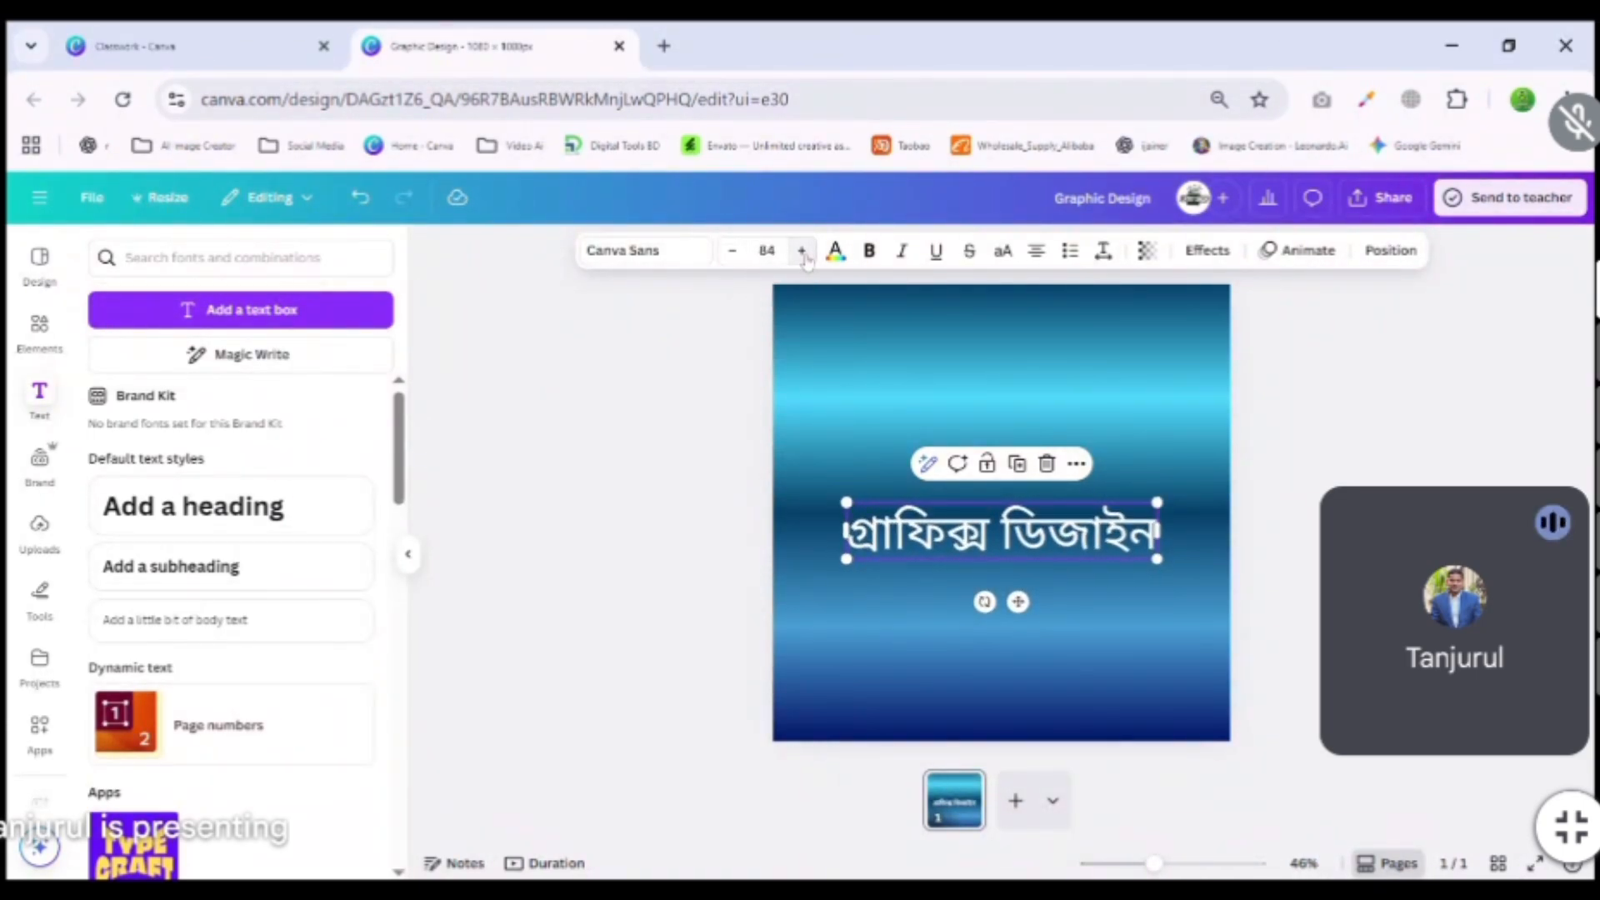
Set the Bengali text's font size directly to 90.
left_click_drag(779, 252, 730, 268)
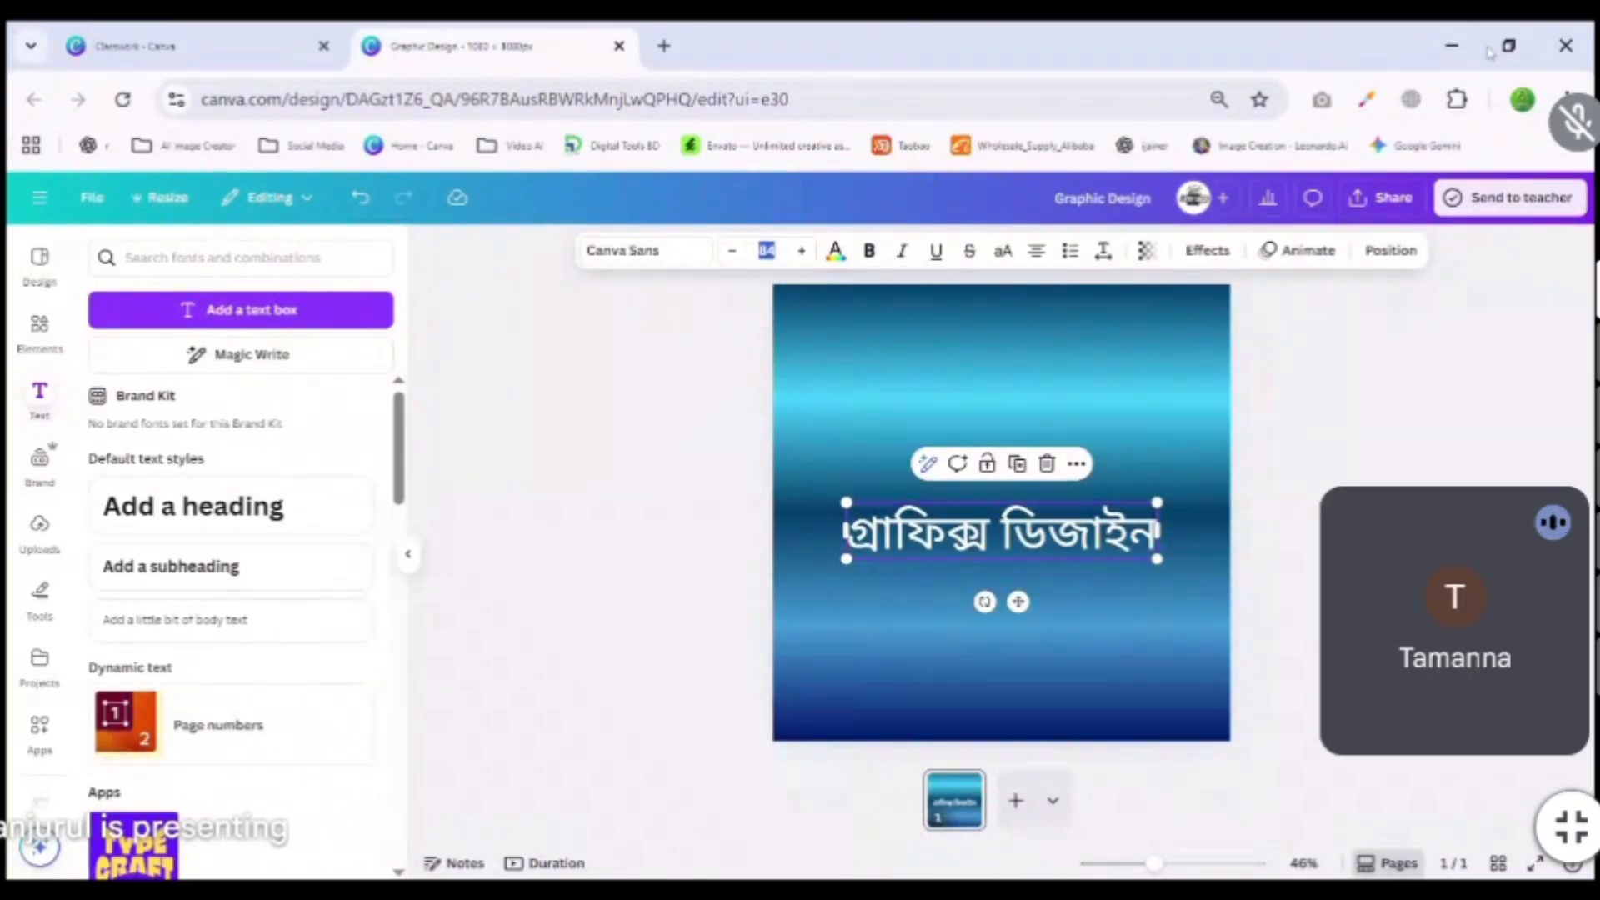
left_click(766, 251)
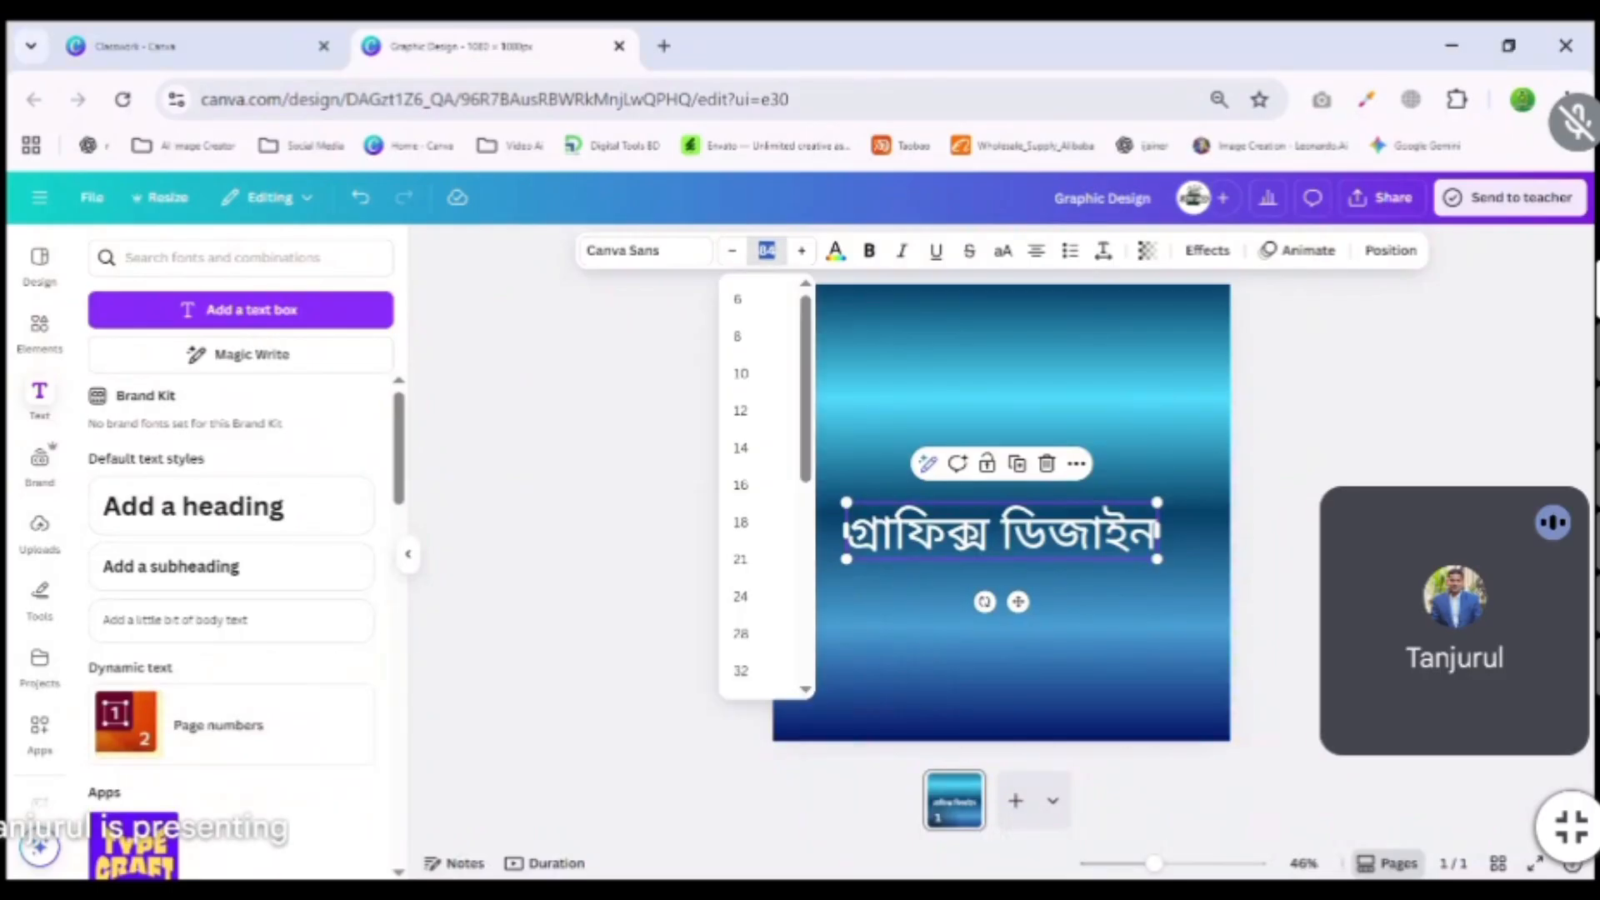
left_click(767, 251)
left_click(767, 251)
left_click(767, 251)
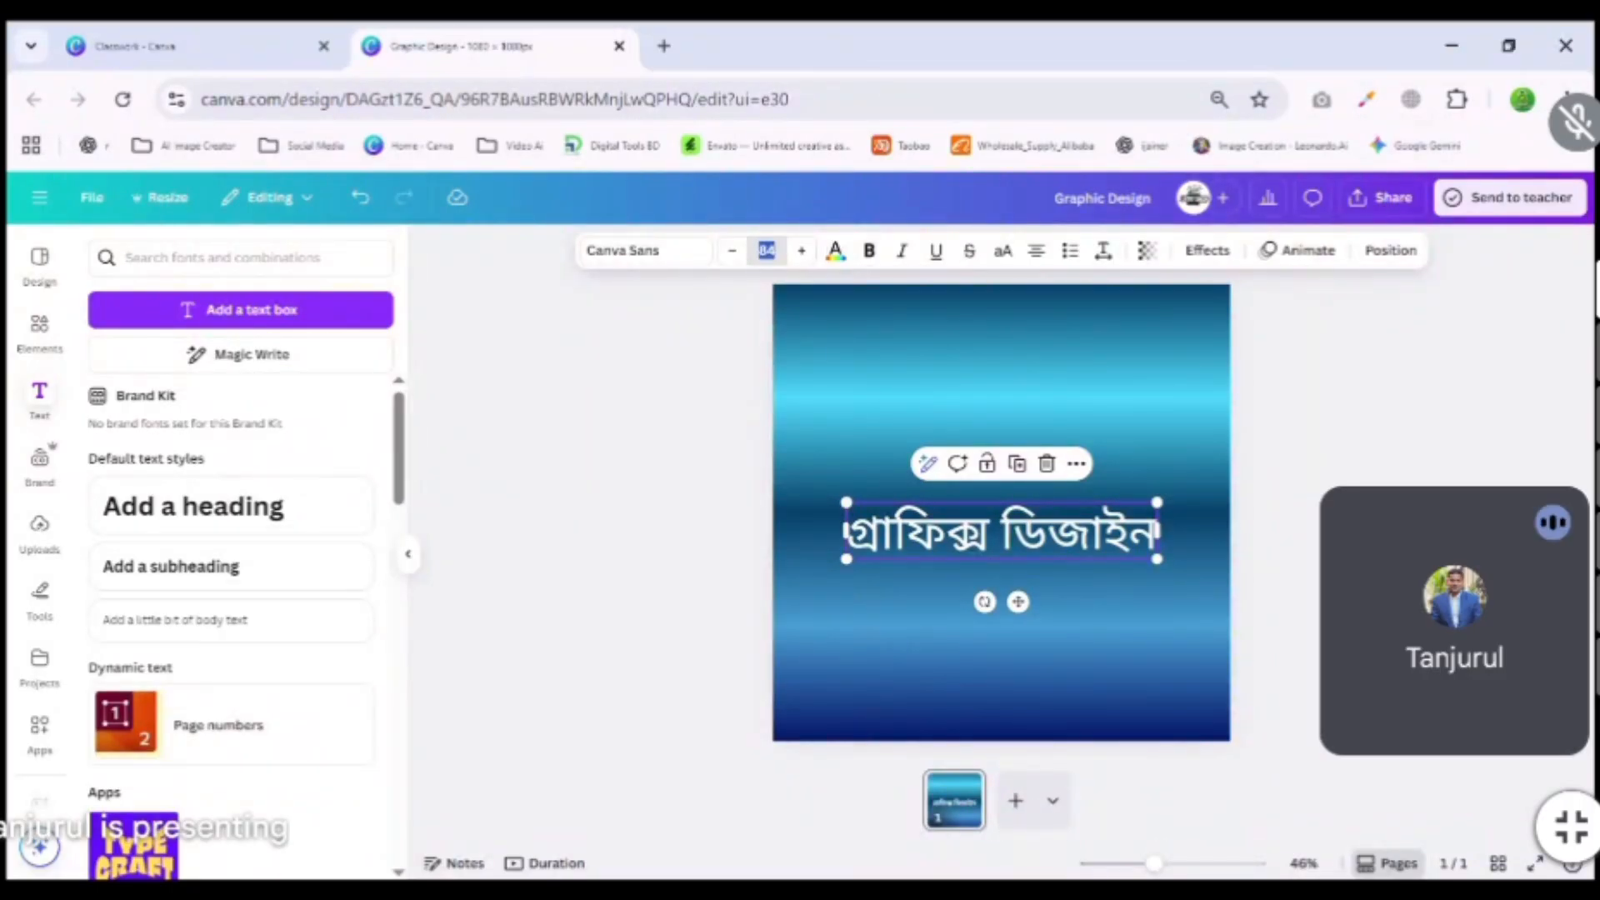
left_click(766, 250)
type("9")
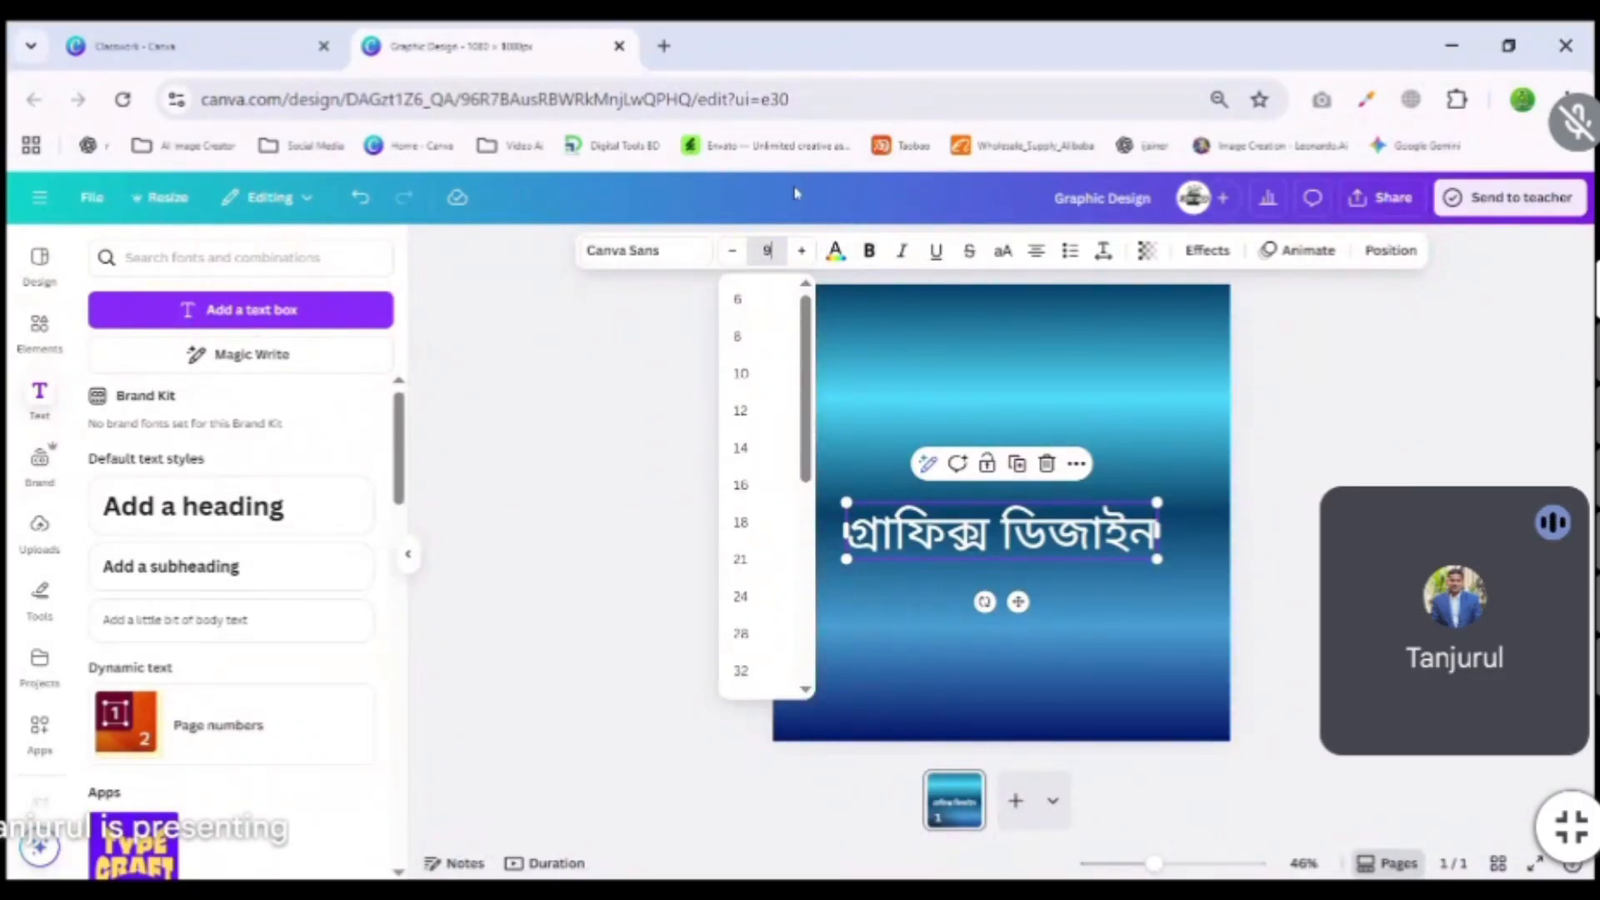
type("0")
key("Return")
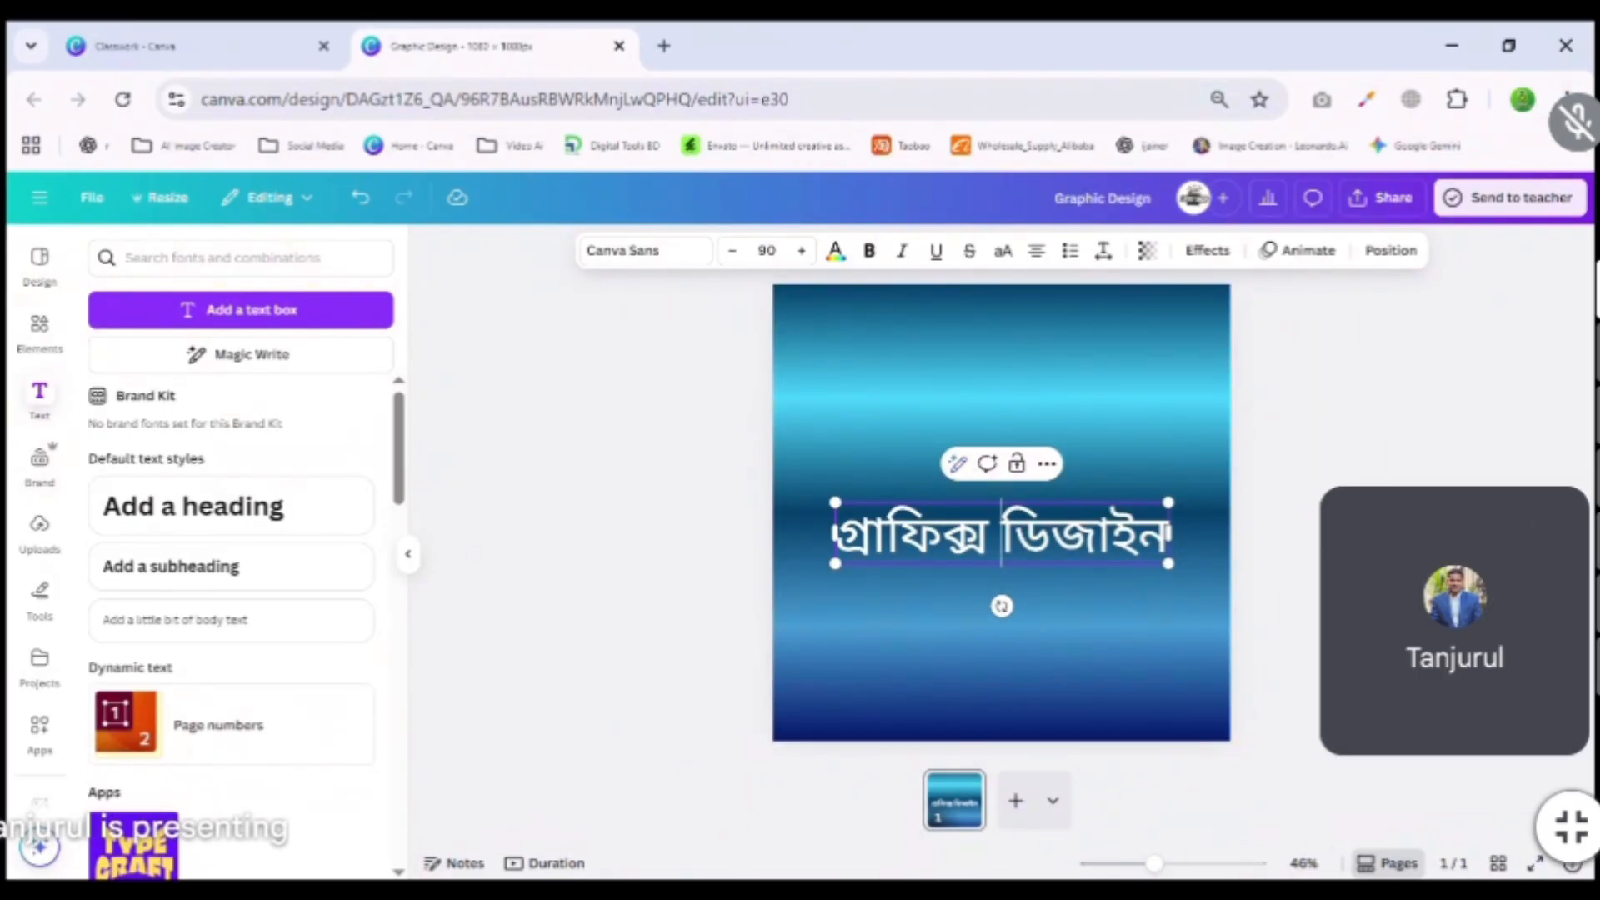
Move the Bengali text up into the page's upper area and align it to the top of the page.
left_click(1287, 506)
left_click(1122, 569)
left_click_drag(1064, 546, 1066, 365)
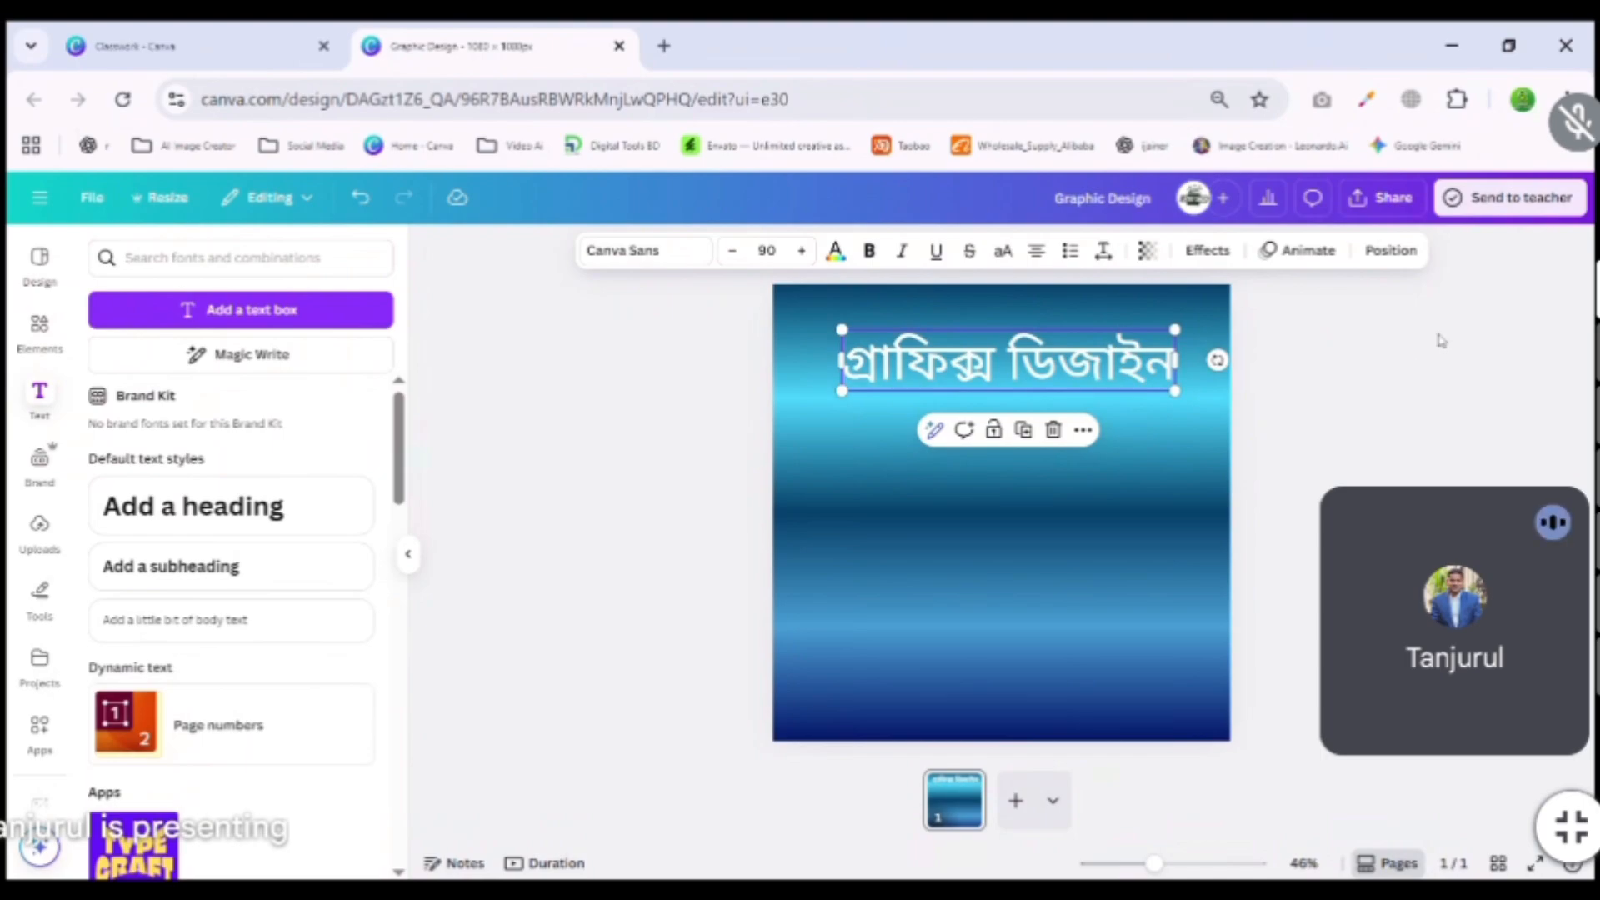
left_click(1394, 252)
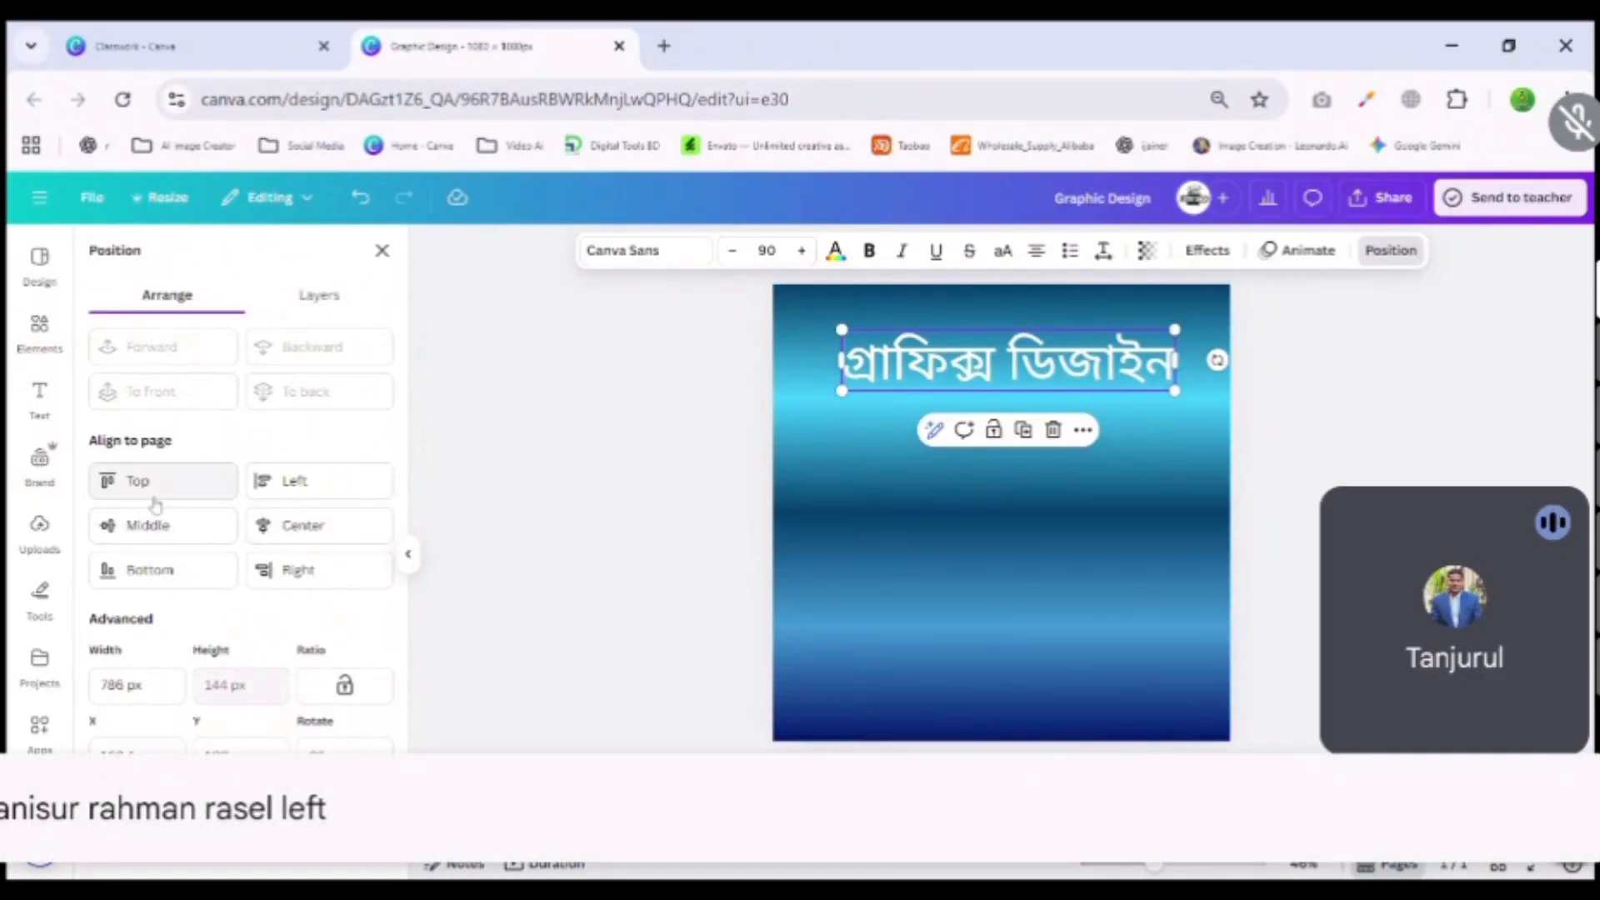
left_click(155, 500)
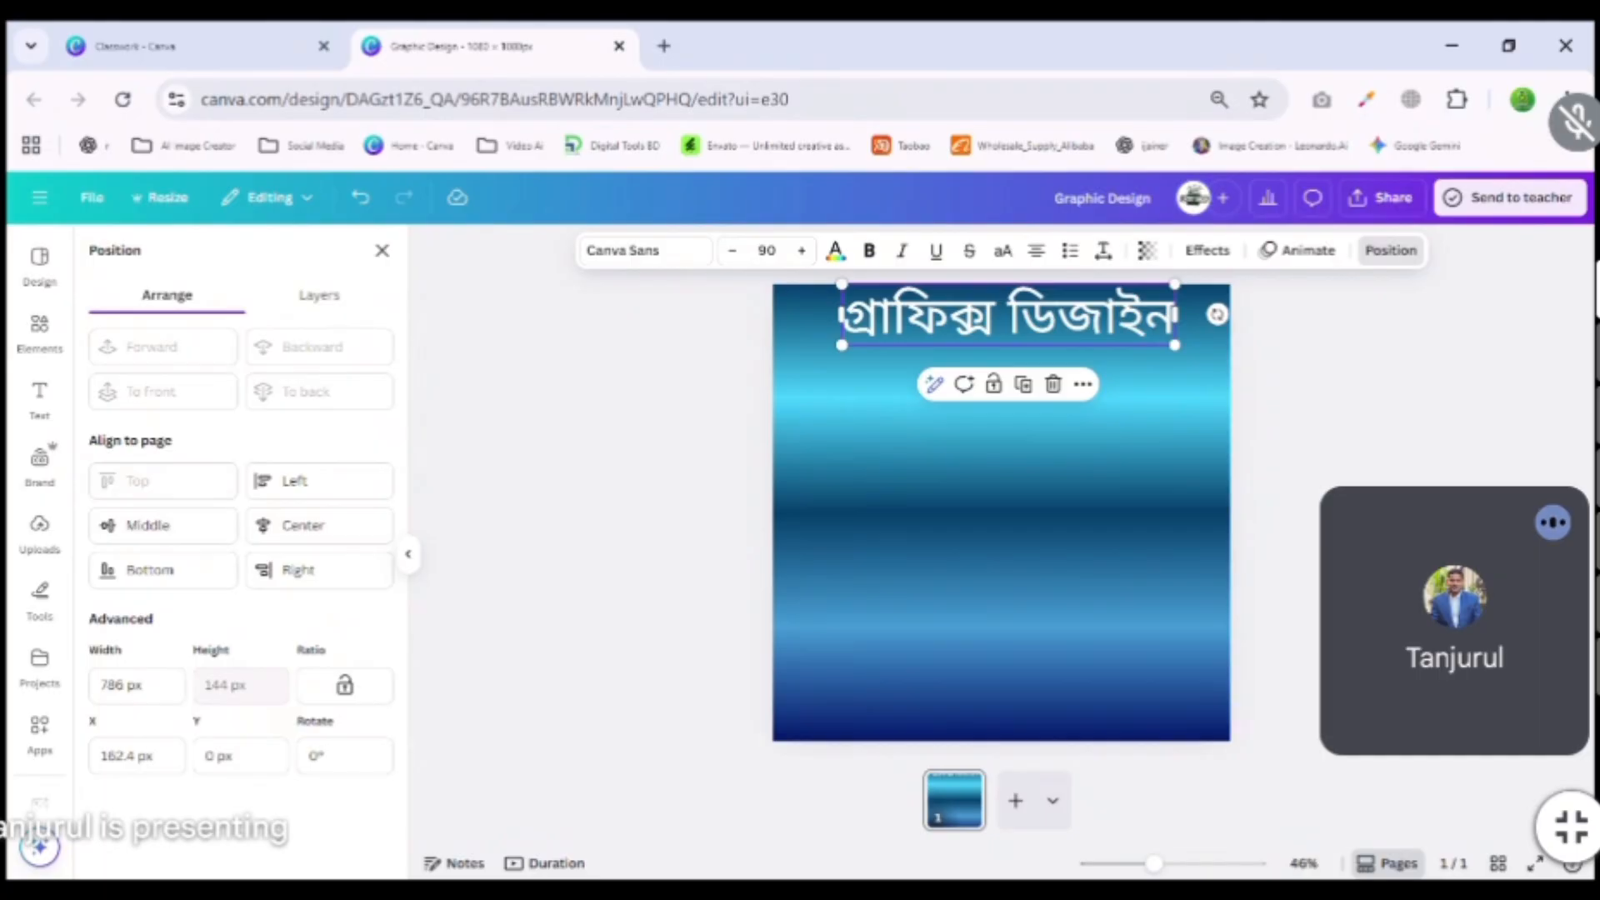
left_click(1390, 250)
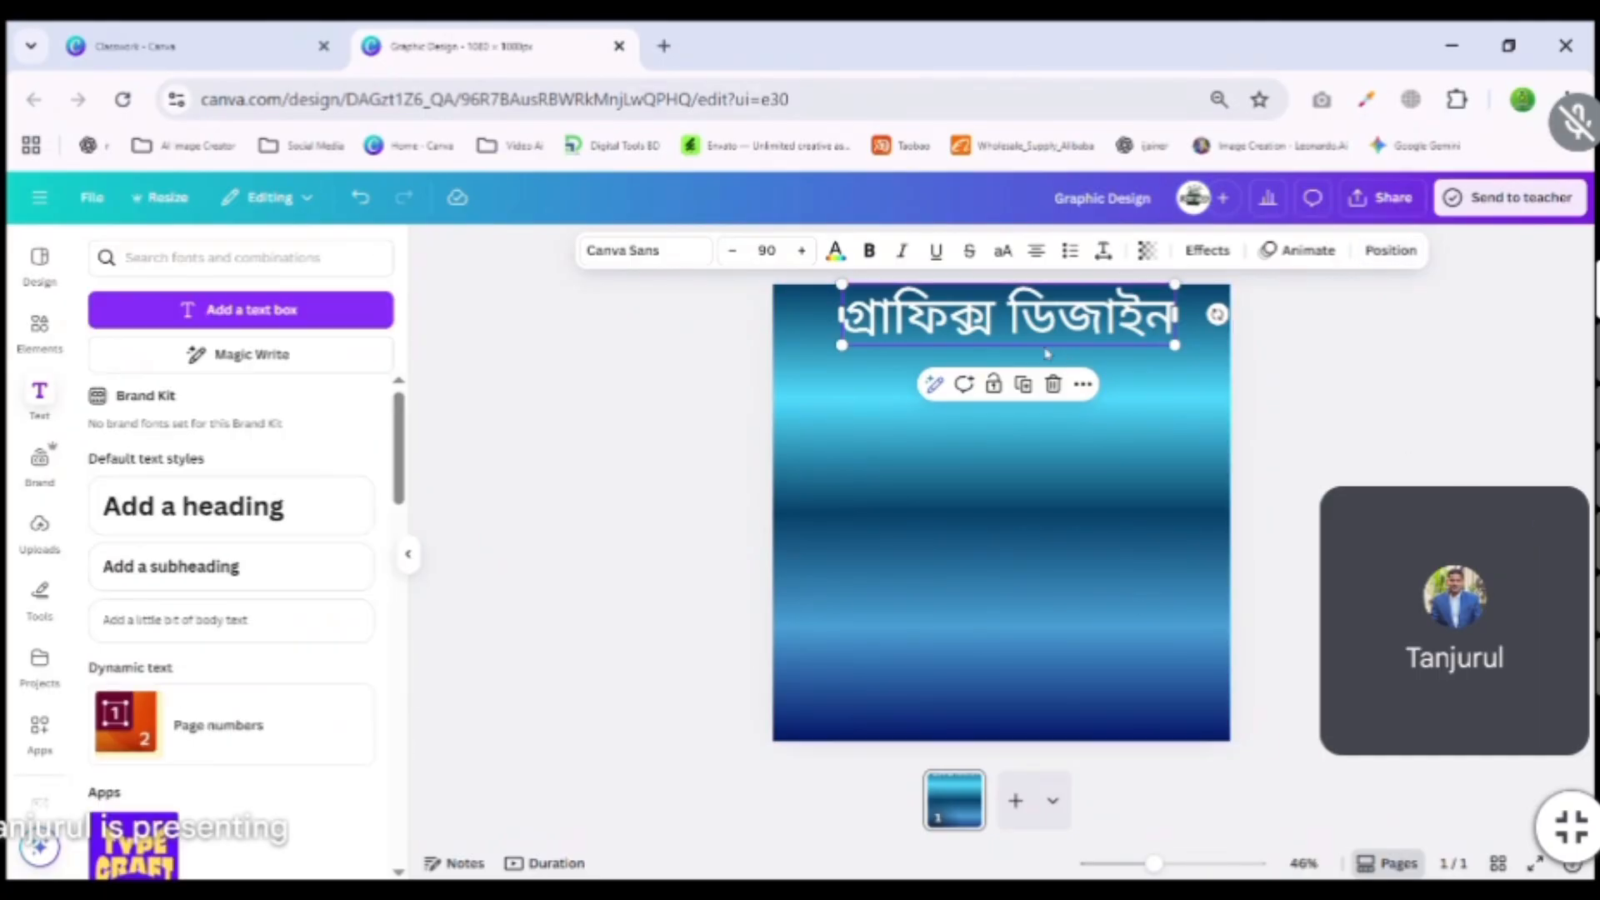
left_click(1013, 324)
left_click(1267, 387)
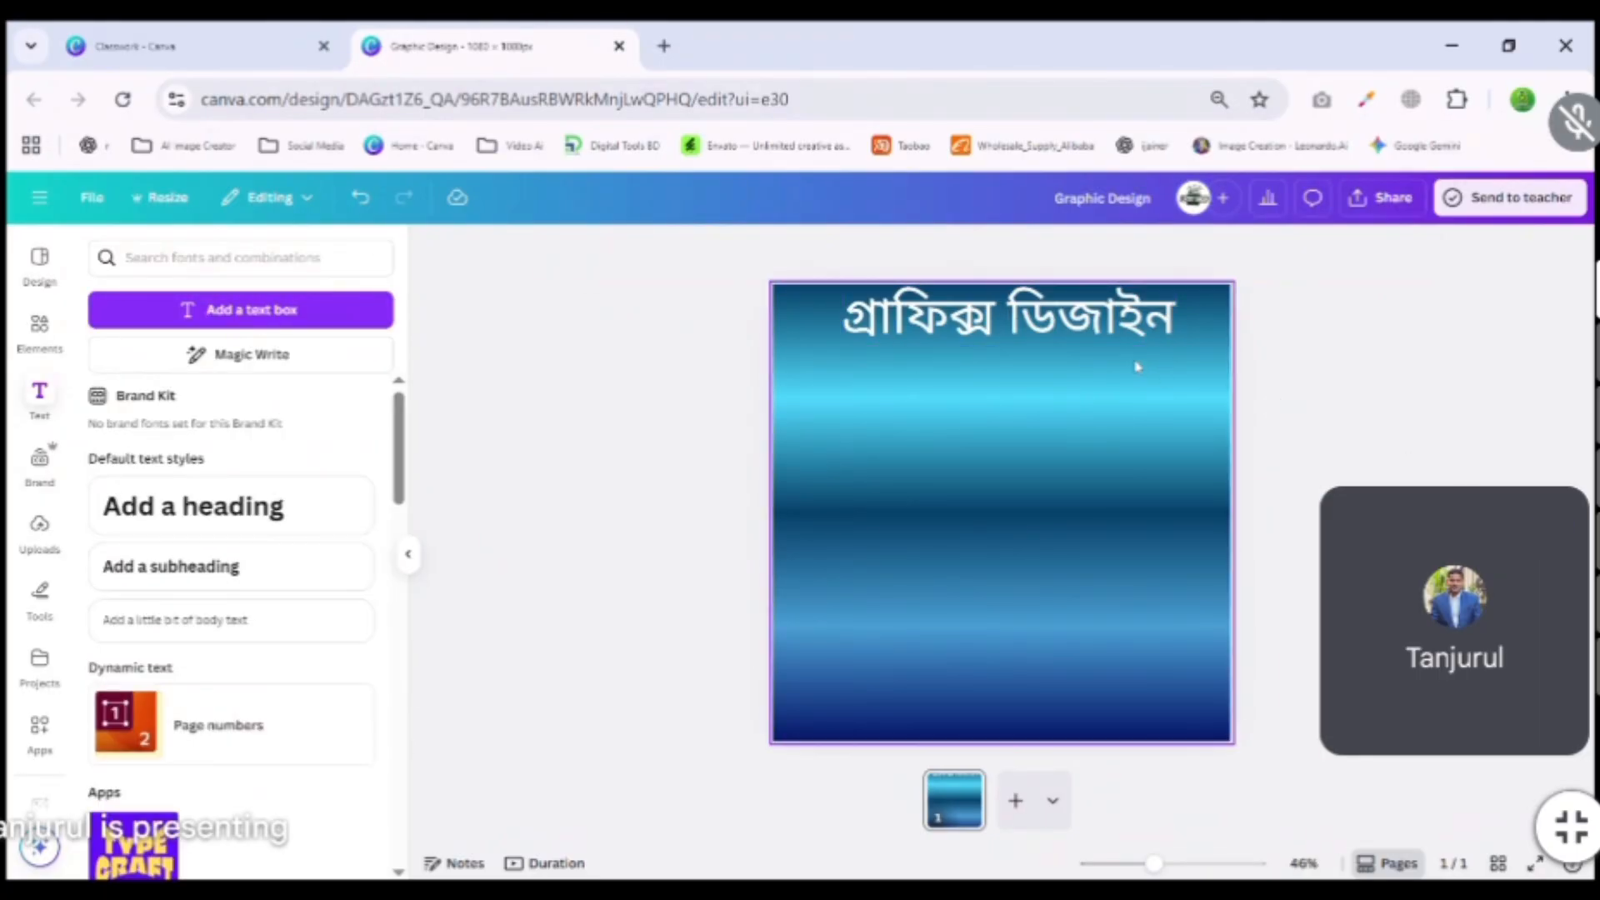
Center the Bengali text horizontally on the page.
left_click(1091, 333)
left_click(1389, 251)
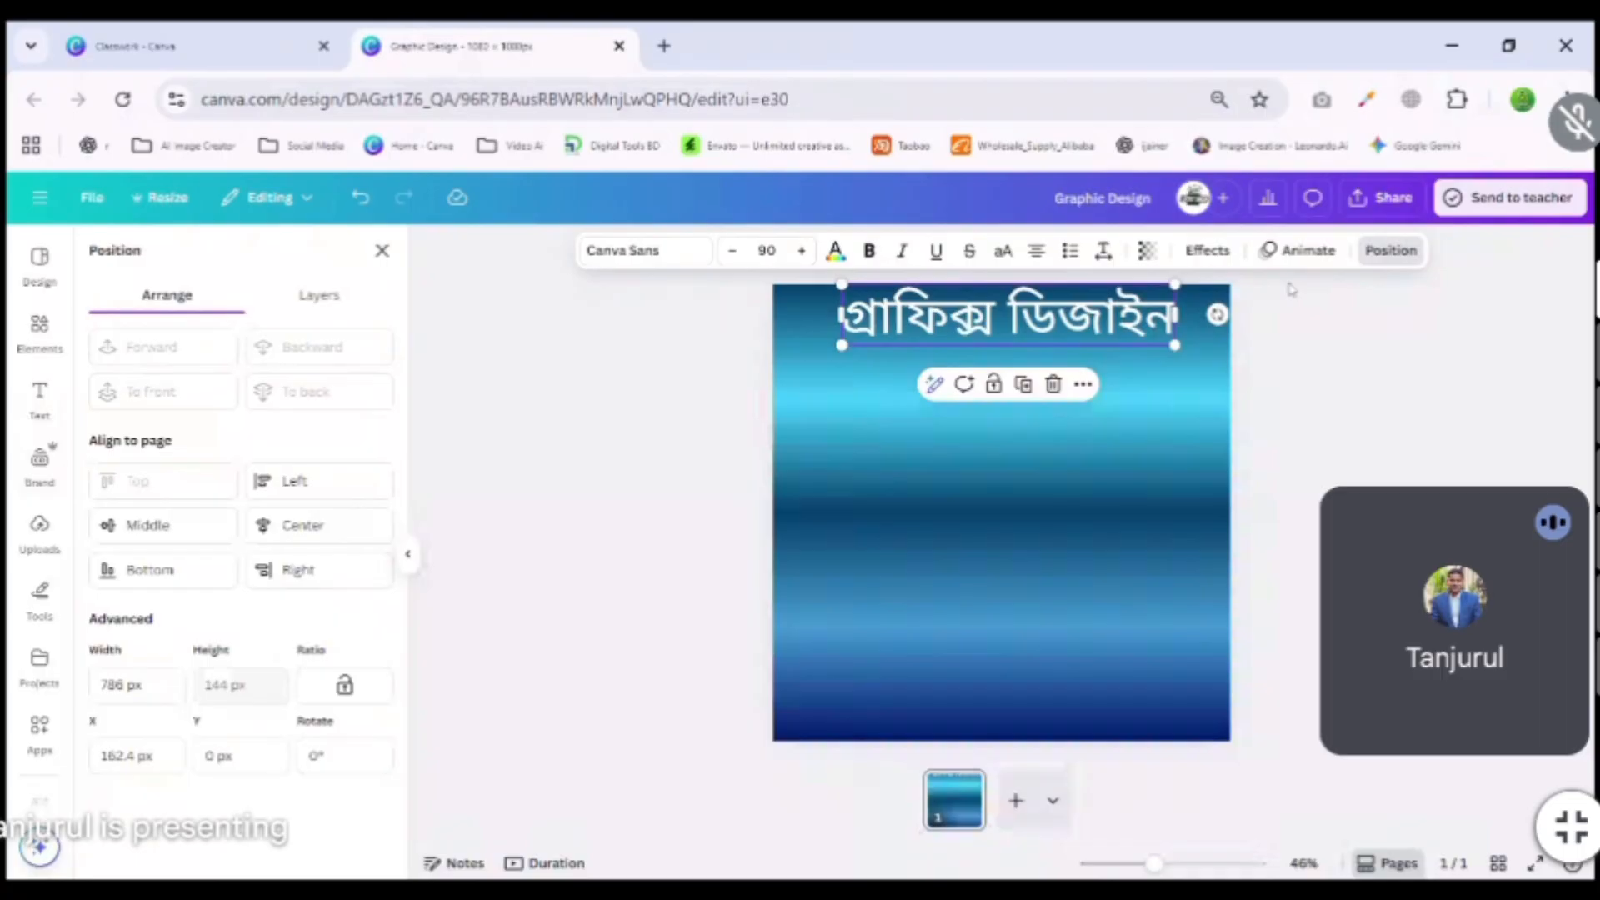
left_click(286, 533)
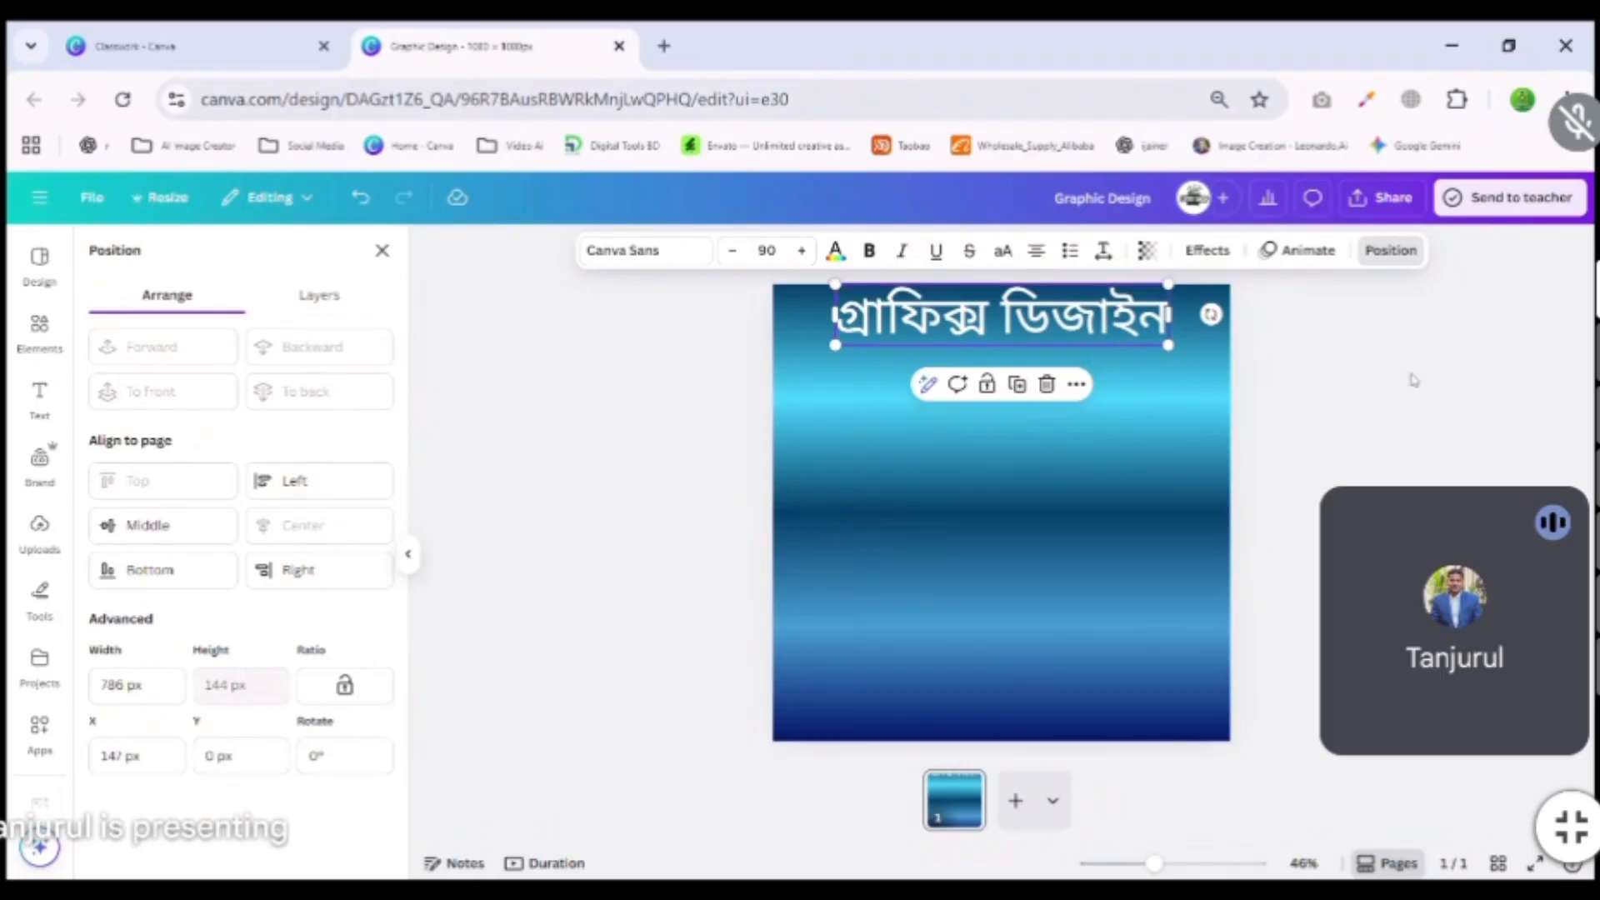
left_click(1390, 251)
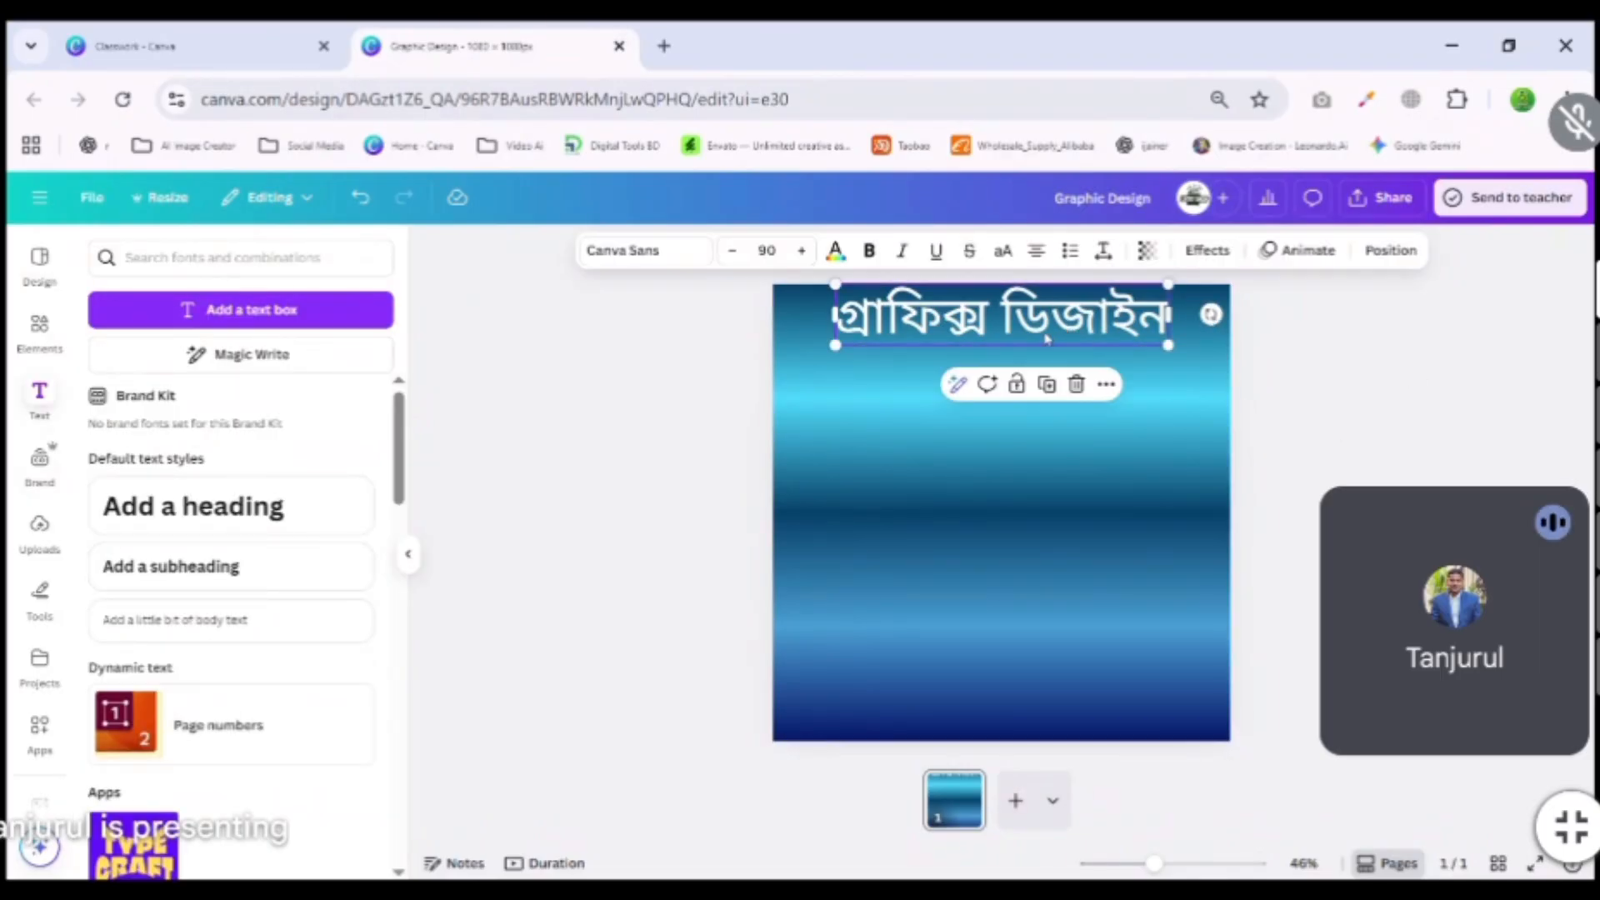
Nudge the Bengali text down in small increments to leave a slight gap below the page's upper edge.
left_click(792, 393)
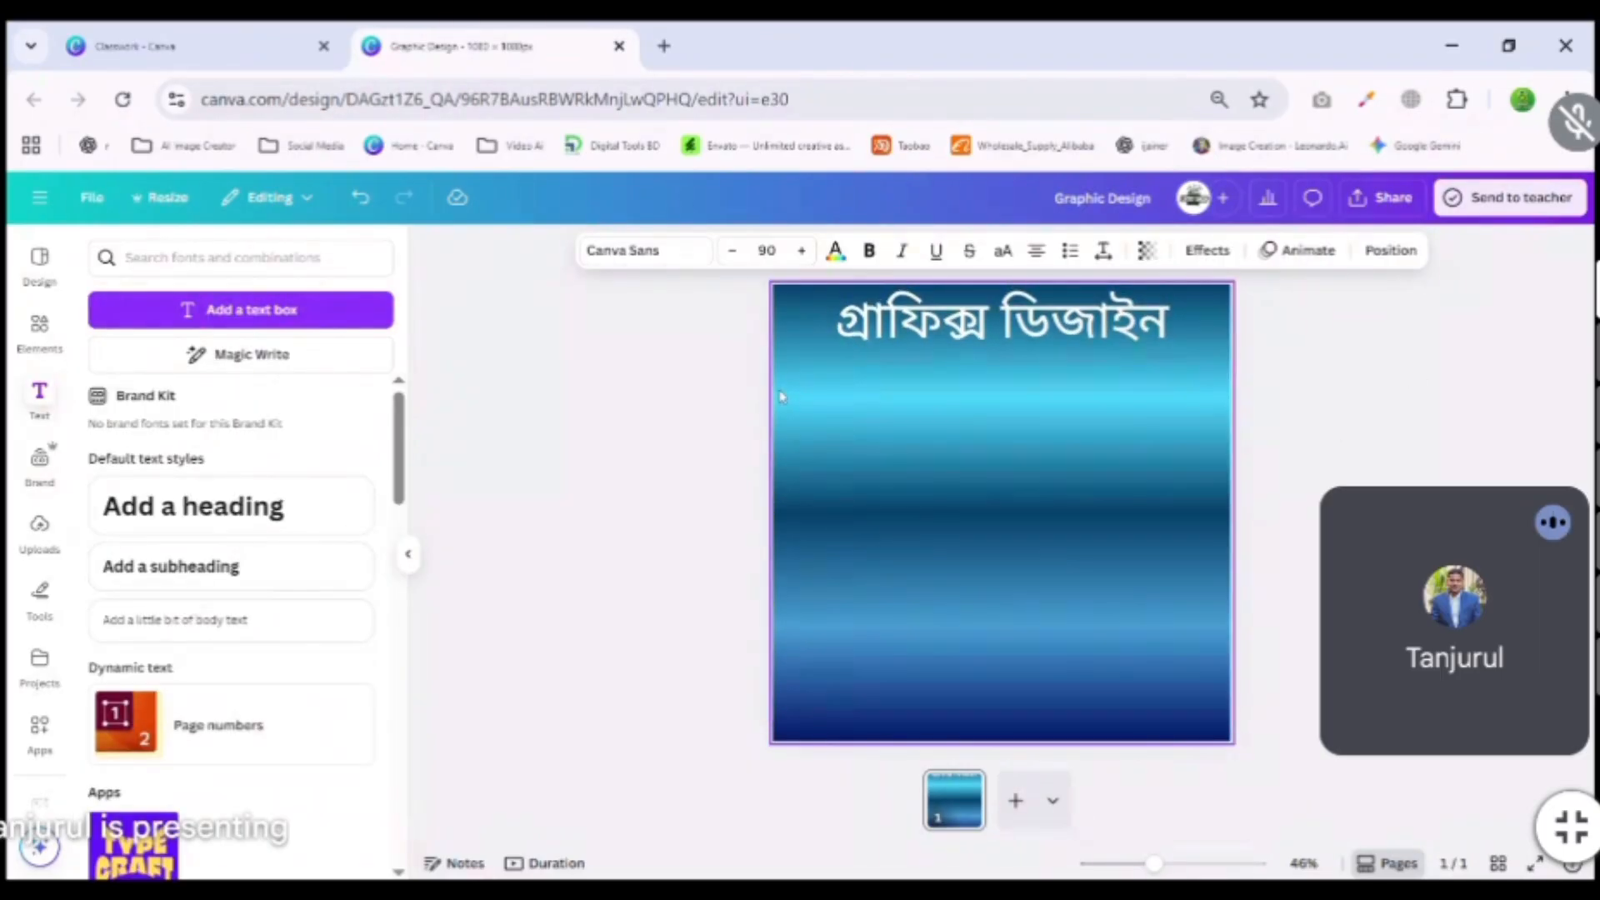
key("Down")
key("Down")
key("Down")
key("Down")
key("Down")
key("Down")
key("Down")
key("Down")
key("Down")
key("Down")
key("Down")
key("Down")
key("Down")
key("Down")
key("Down")
key("Down")
key("Down")
key("Down")
key("Down")
key("Down")
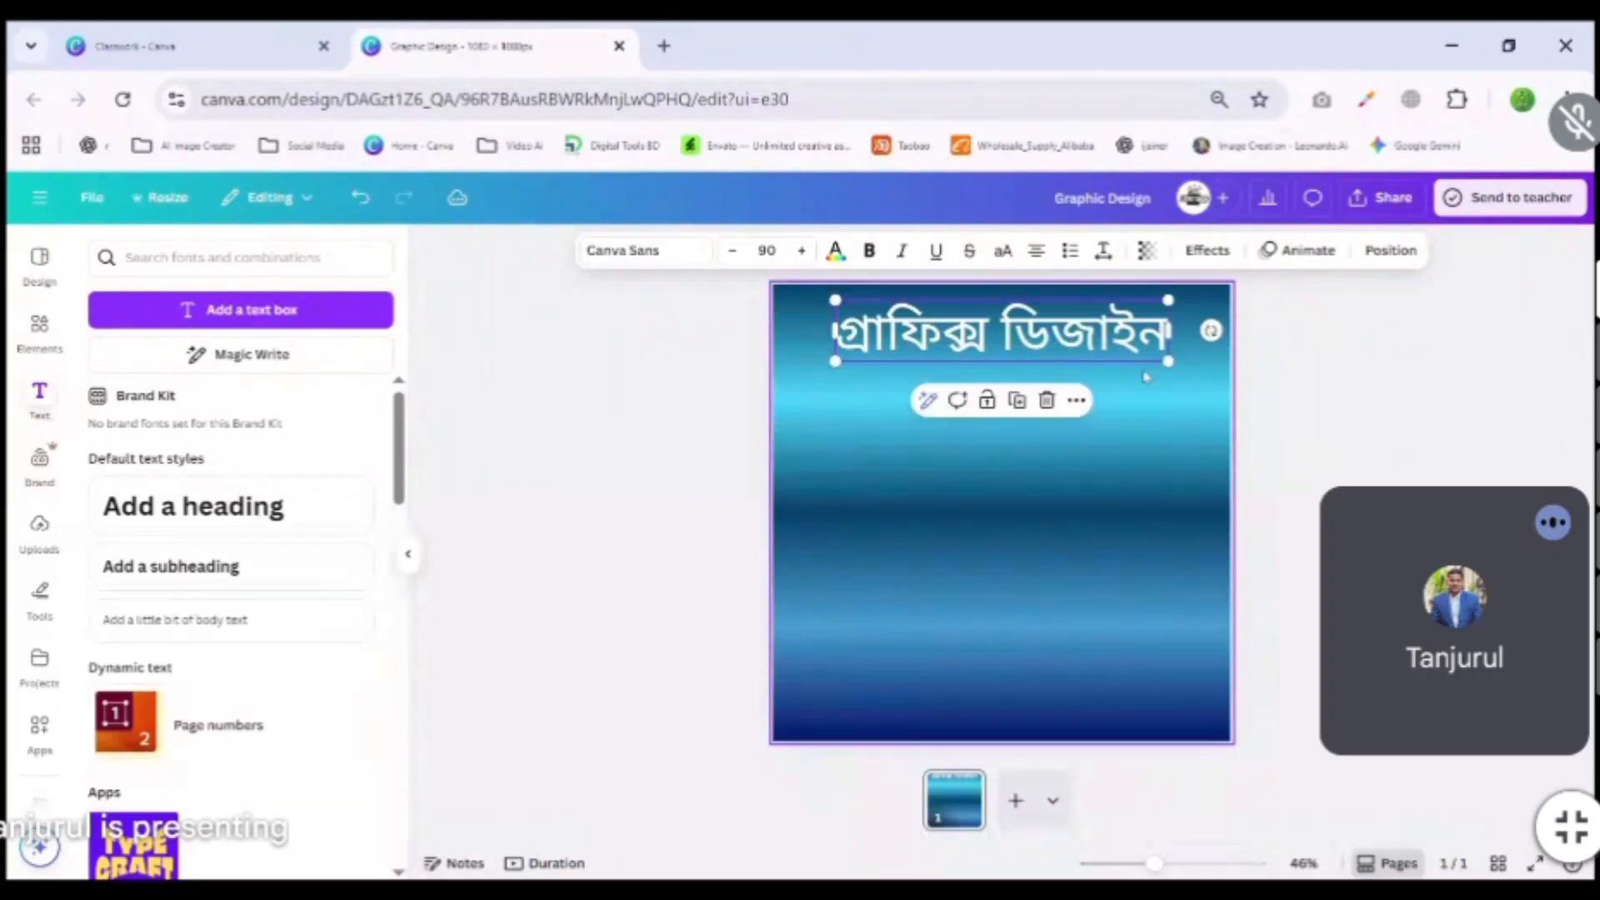
left_click(1271, 380)
Search the fonts for "bangla" and apply Ekushey Bangla Kolom to the Bengali text.
left_click(1054, 356)
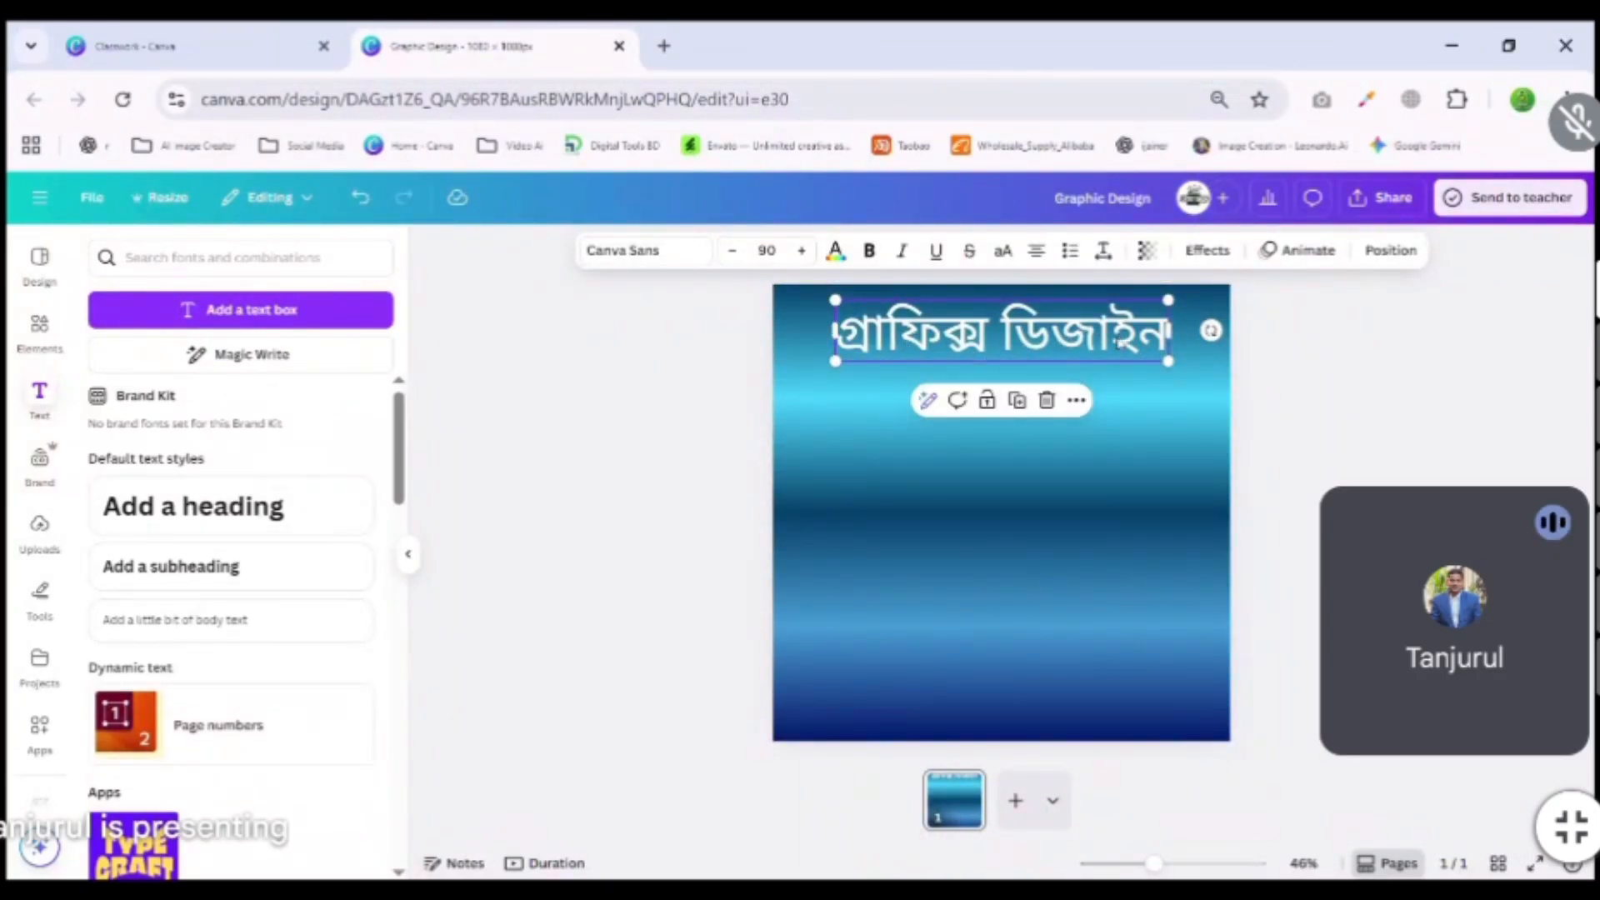
left_click(645, 251)
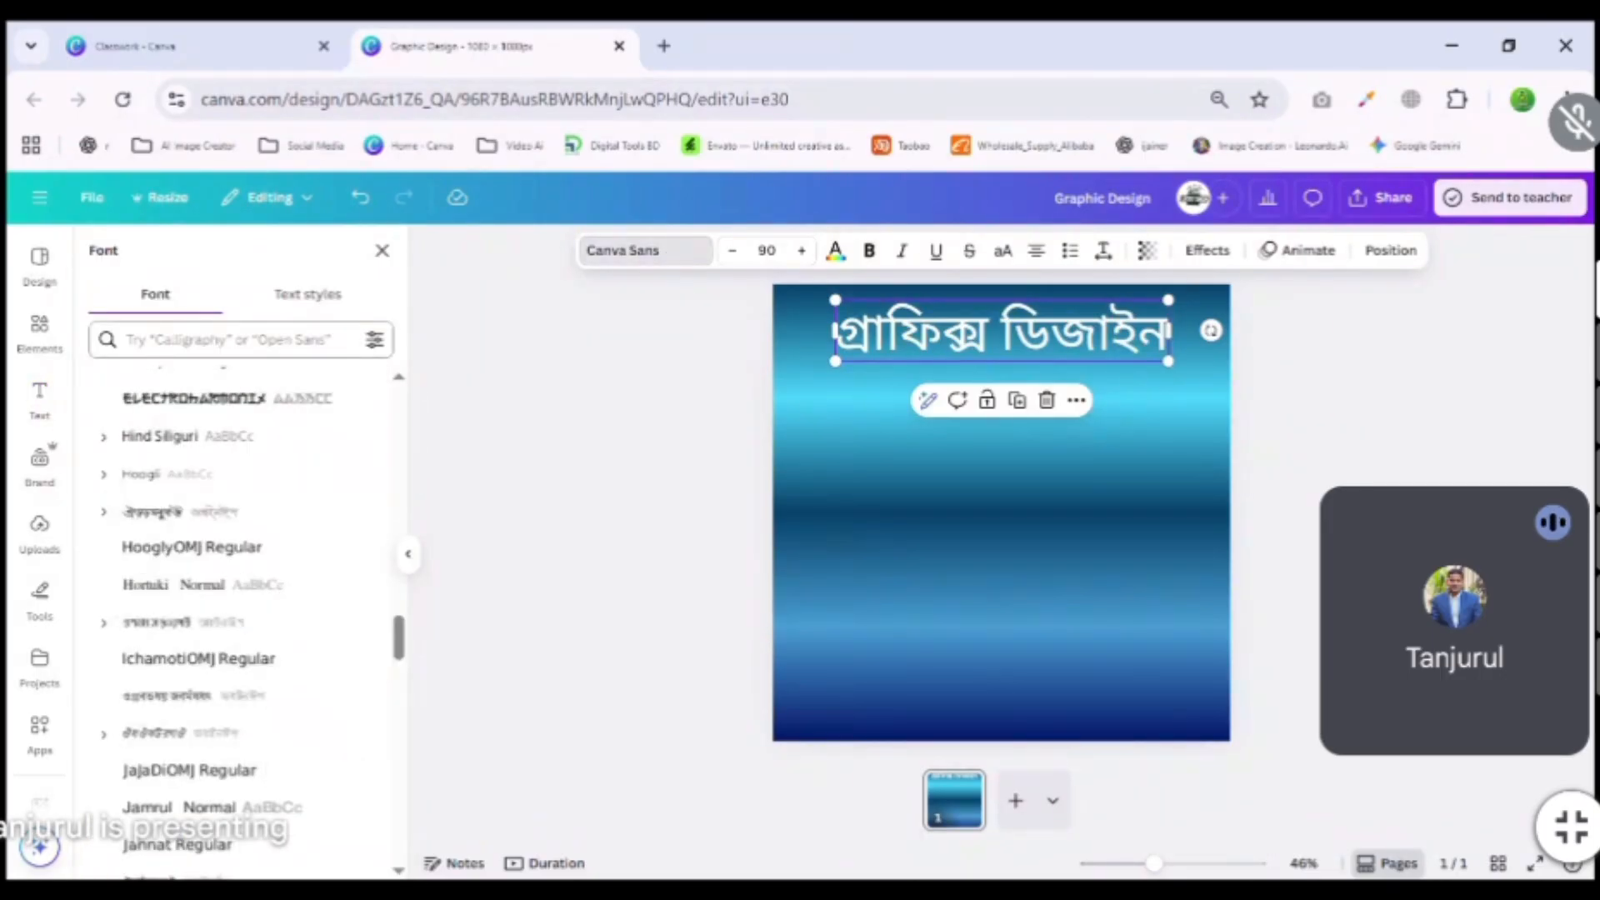
left_click(217, 339)
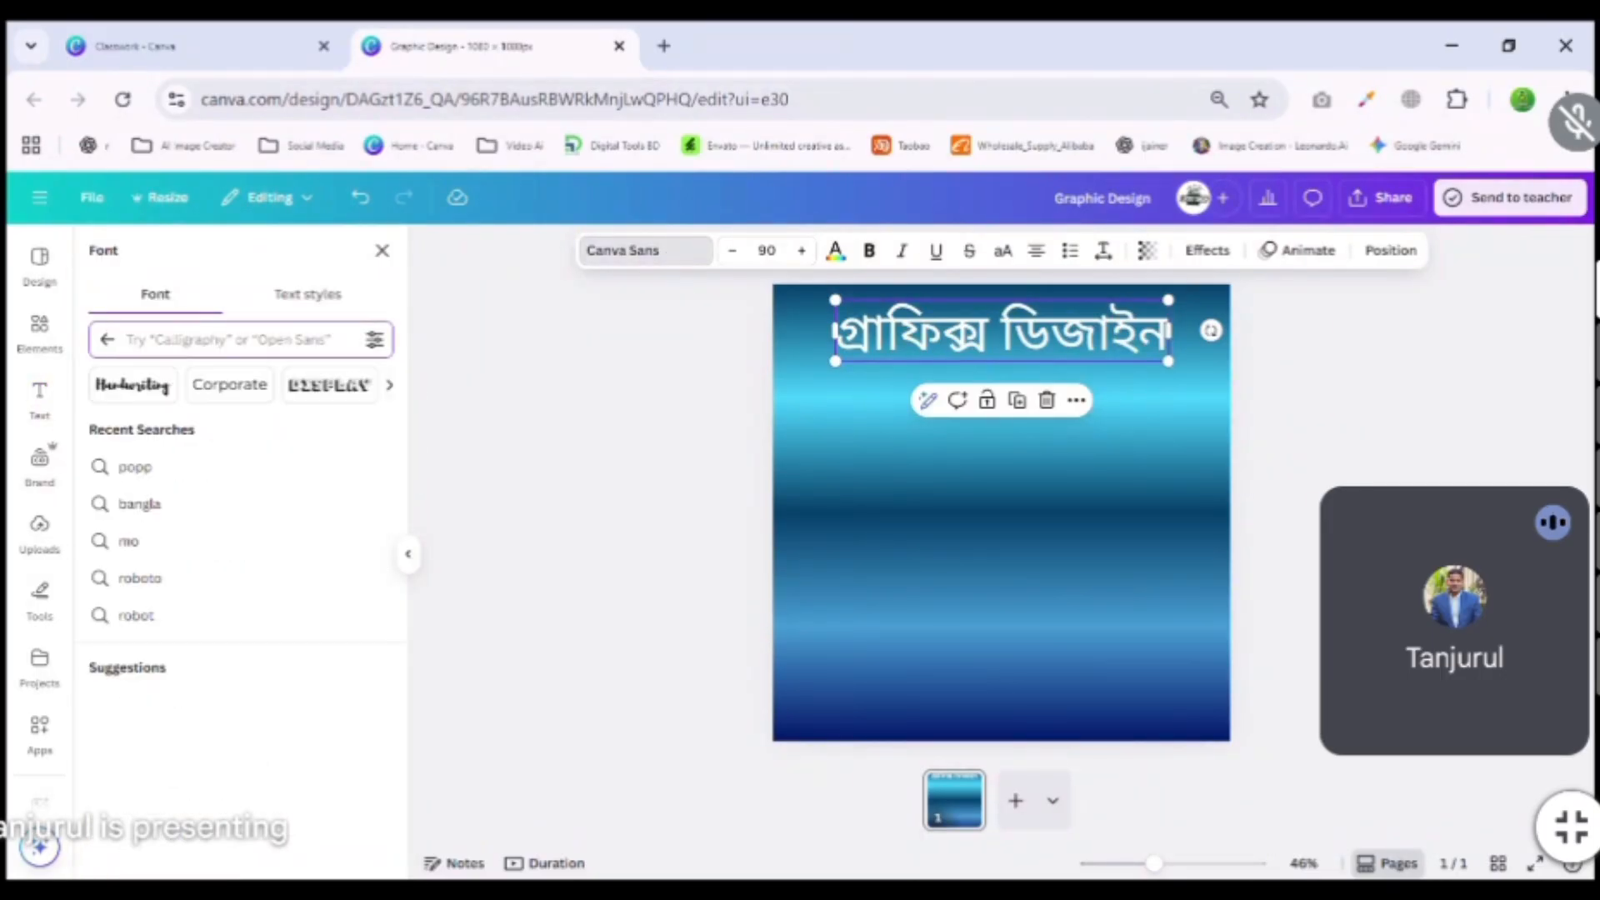
left_click(226, 304)
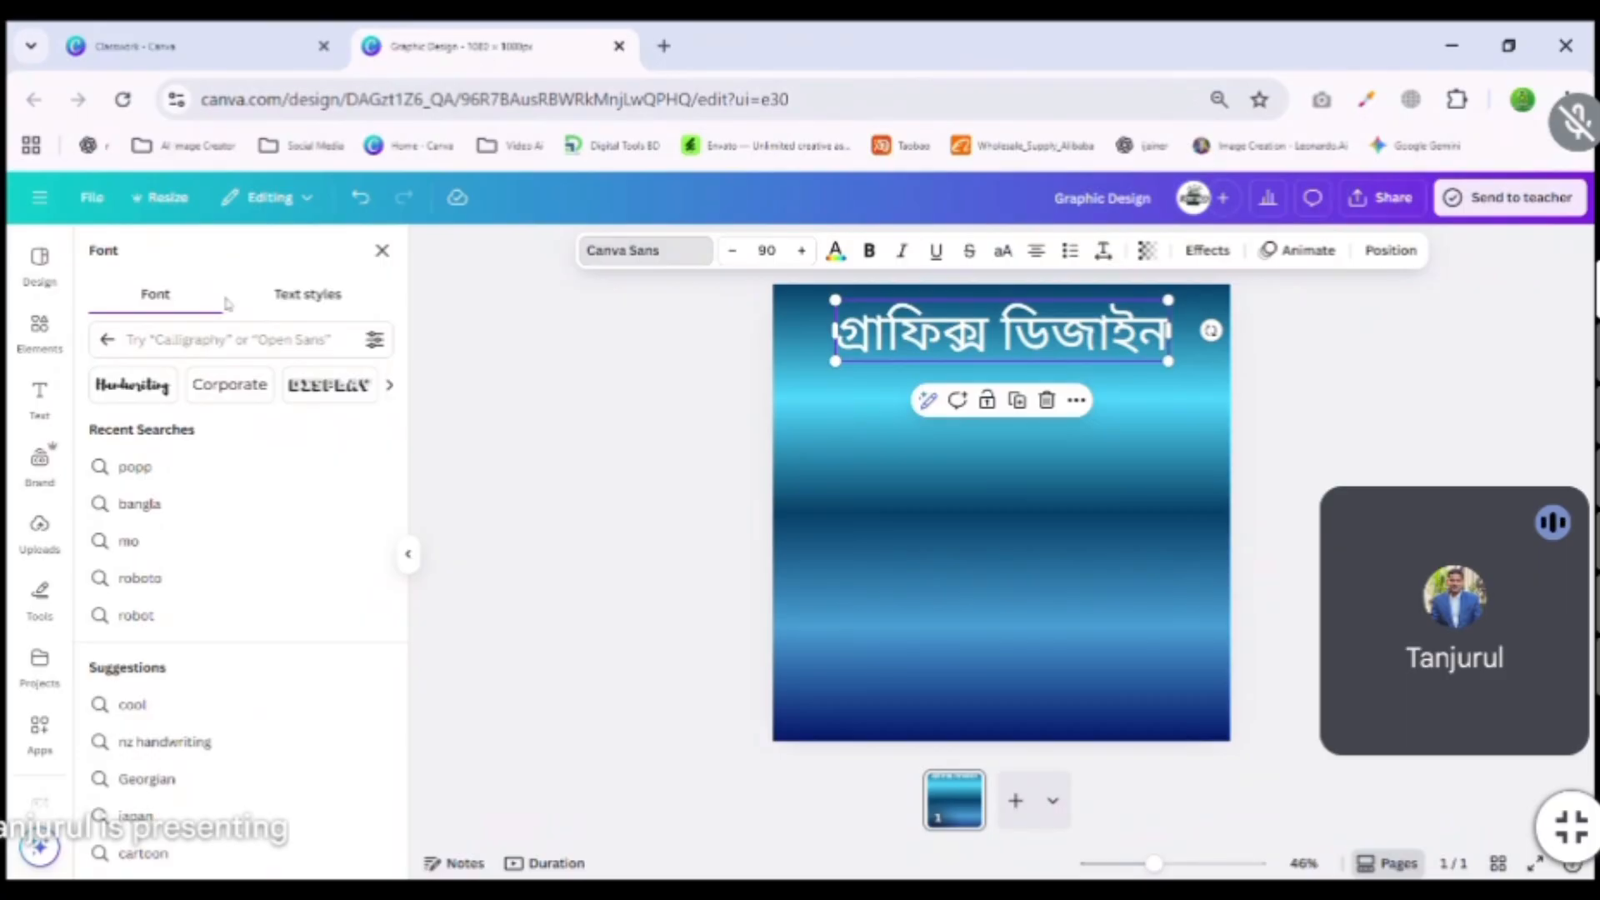
left_click(223, 339)
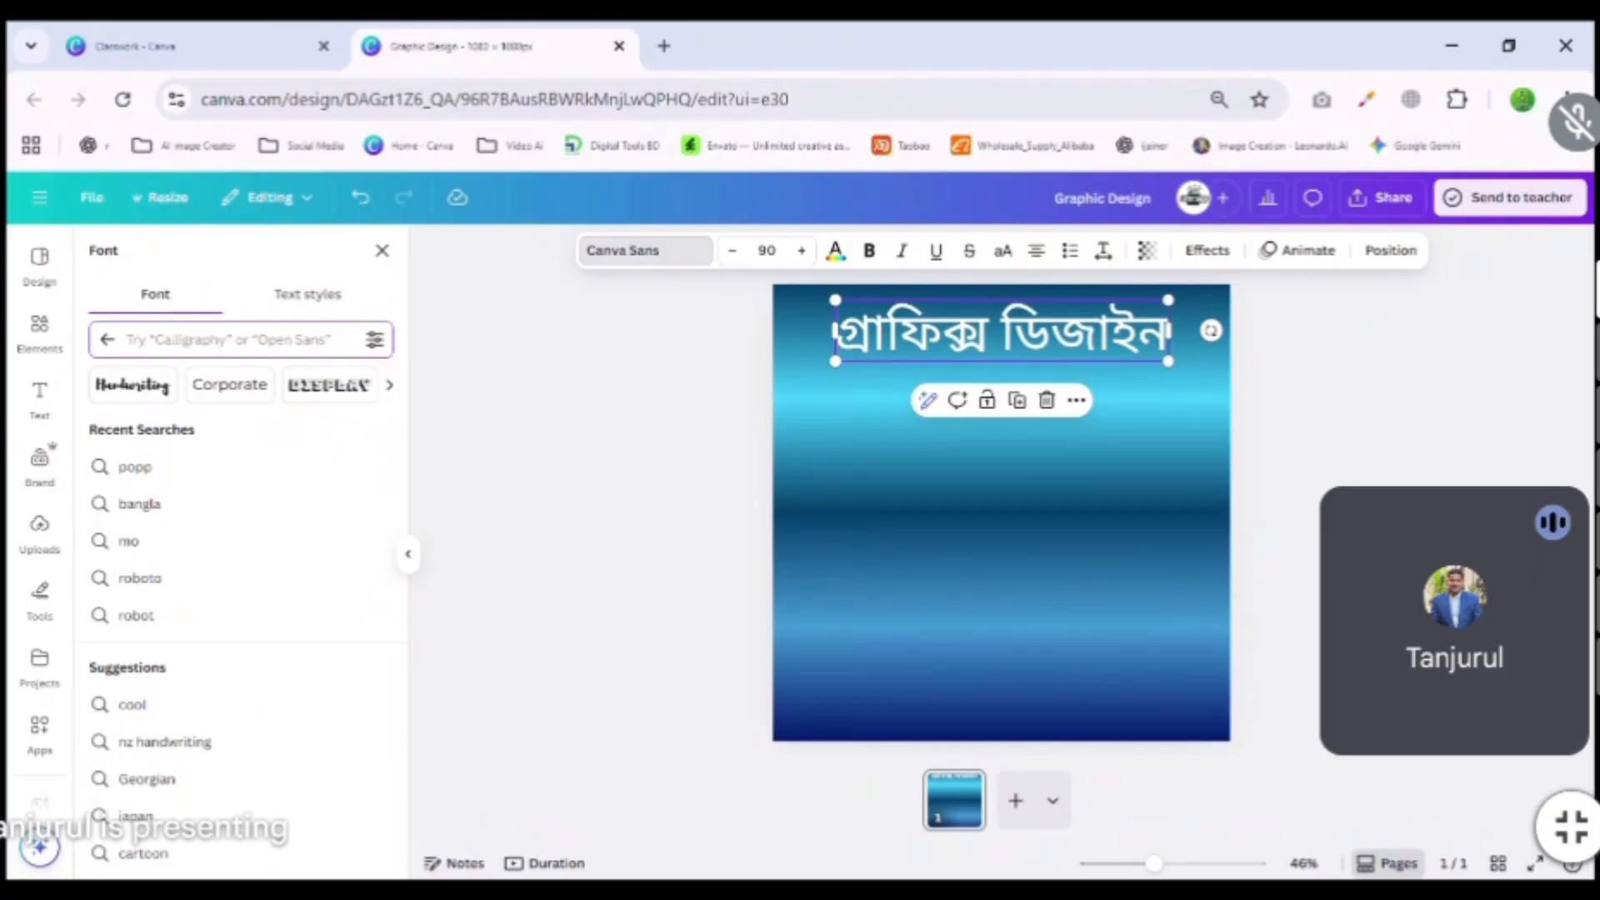
type("ba")
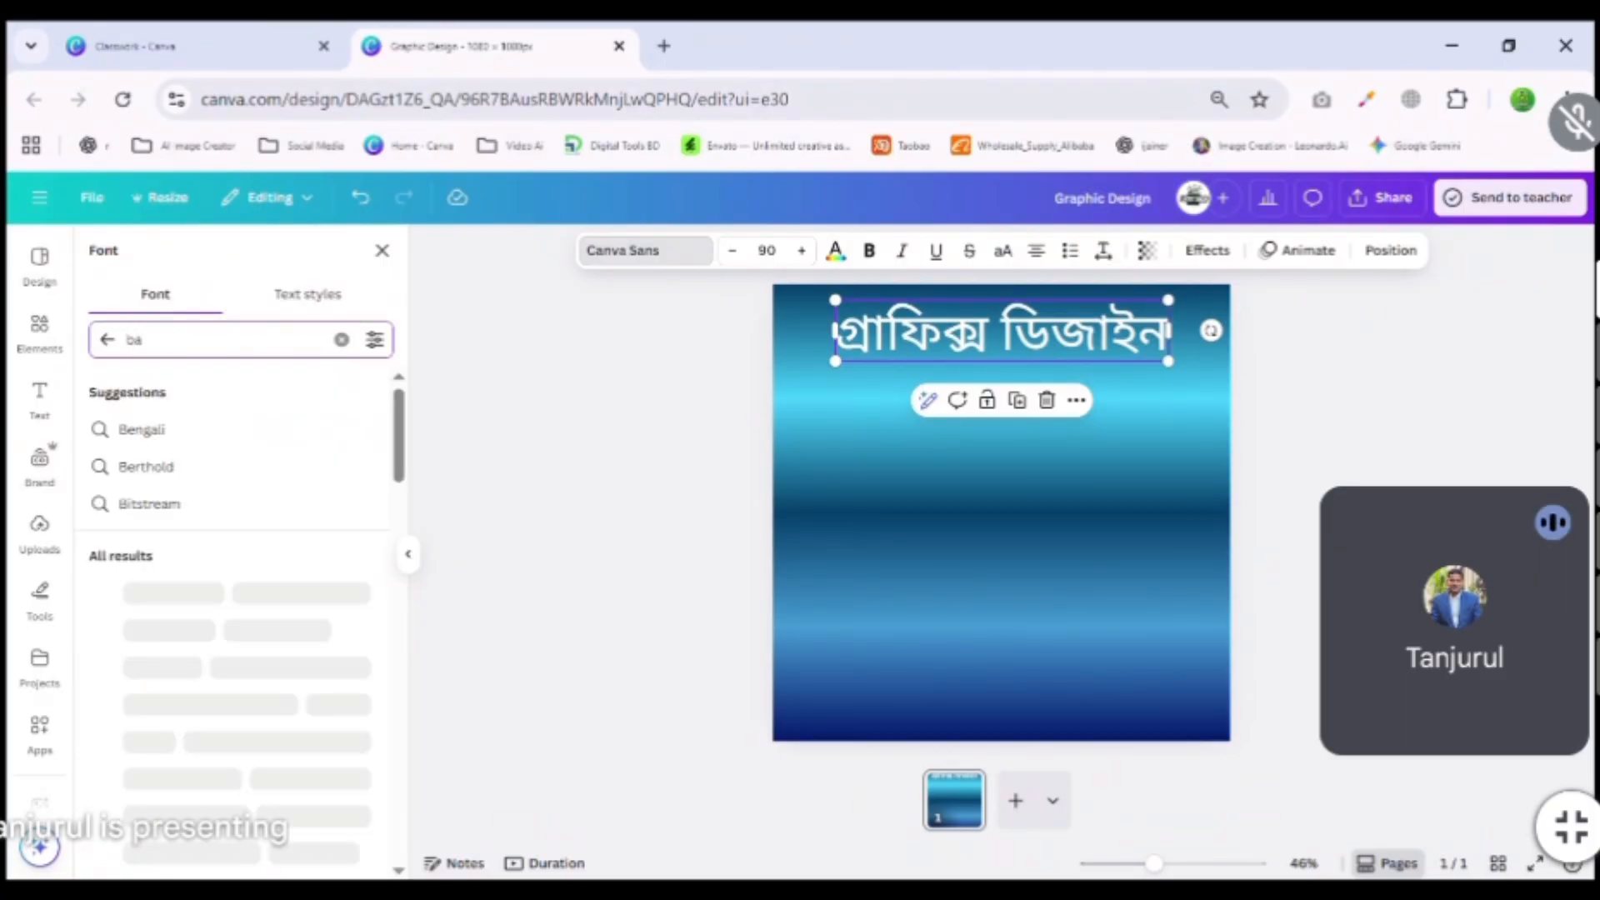
type("ngla")
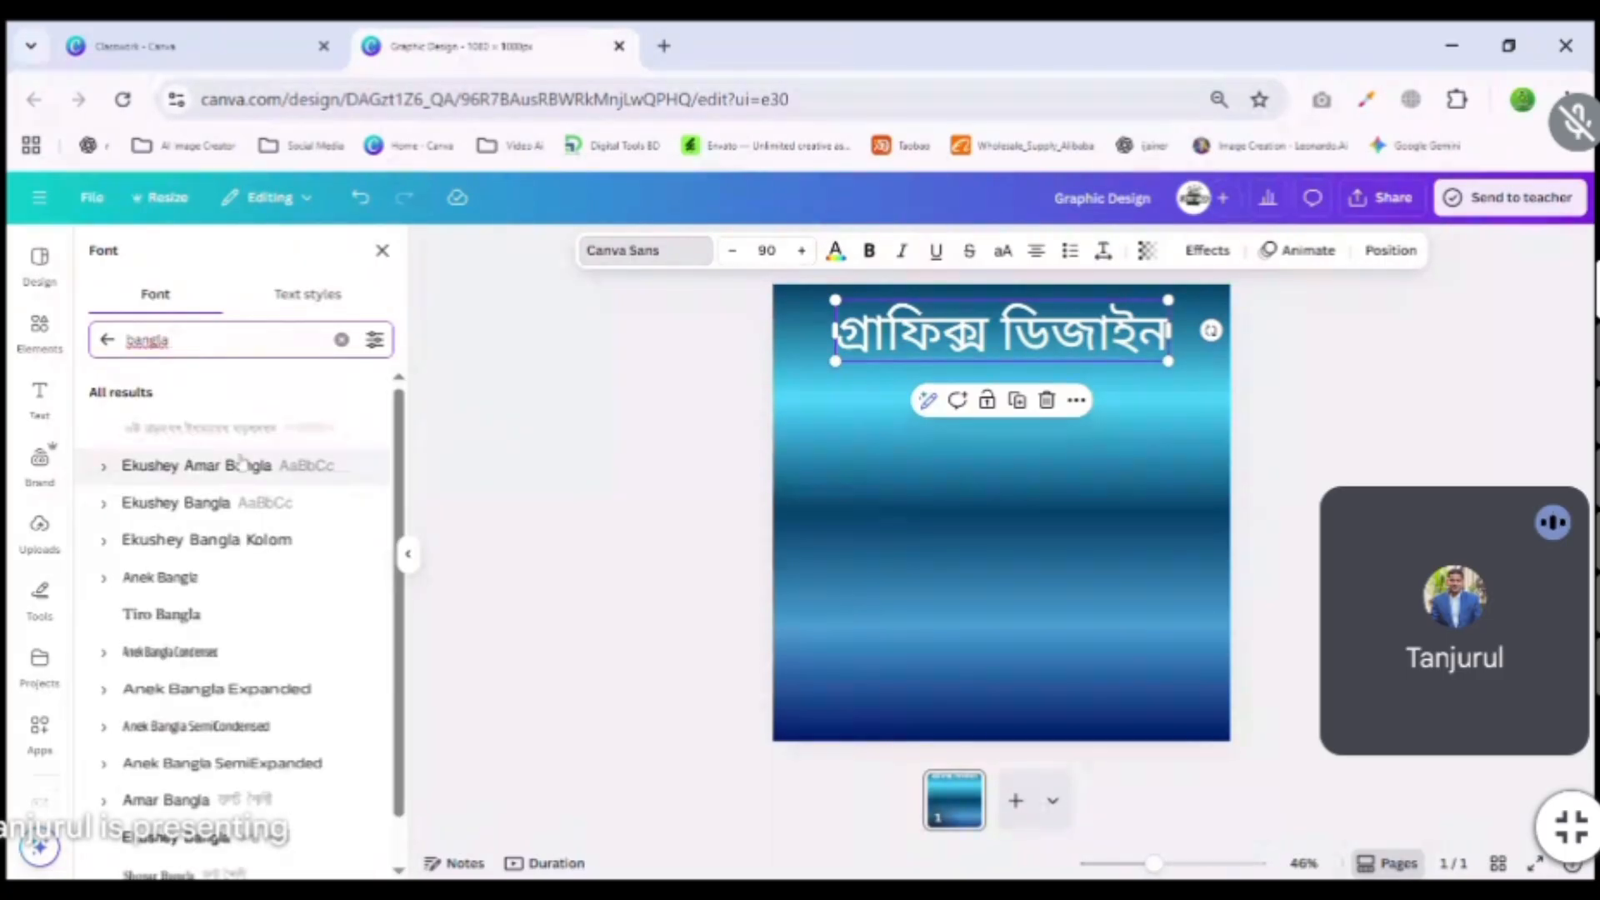
scroll(243, 469, "down", 1)
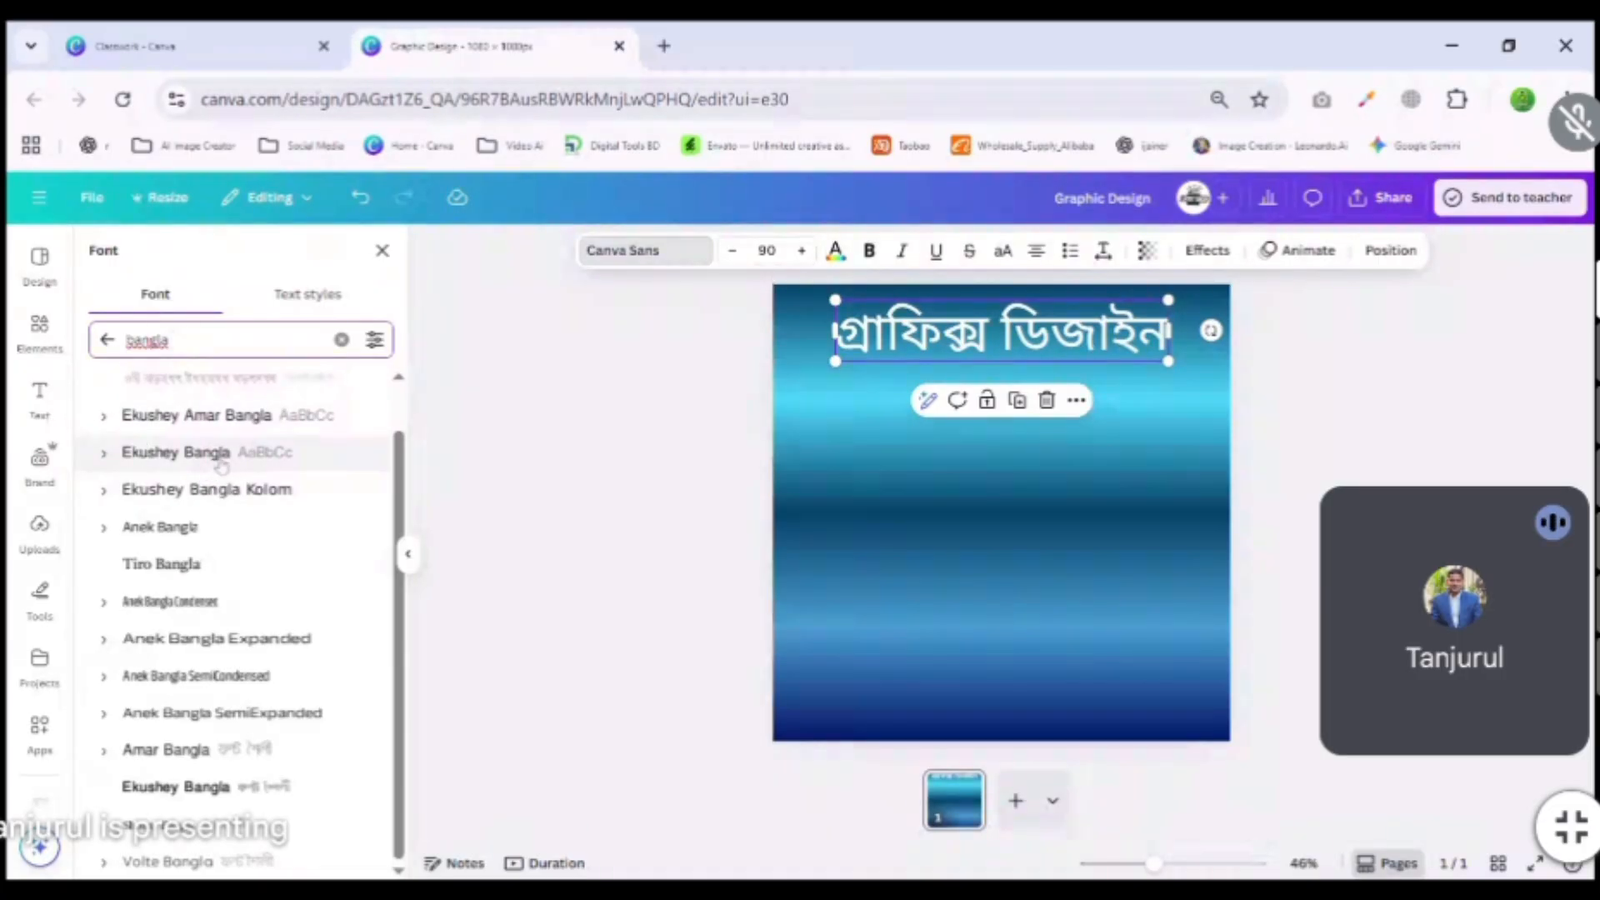
left_click(265, 492)
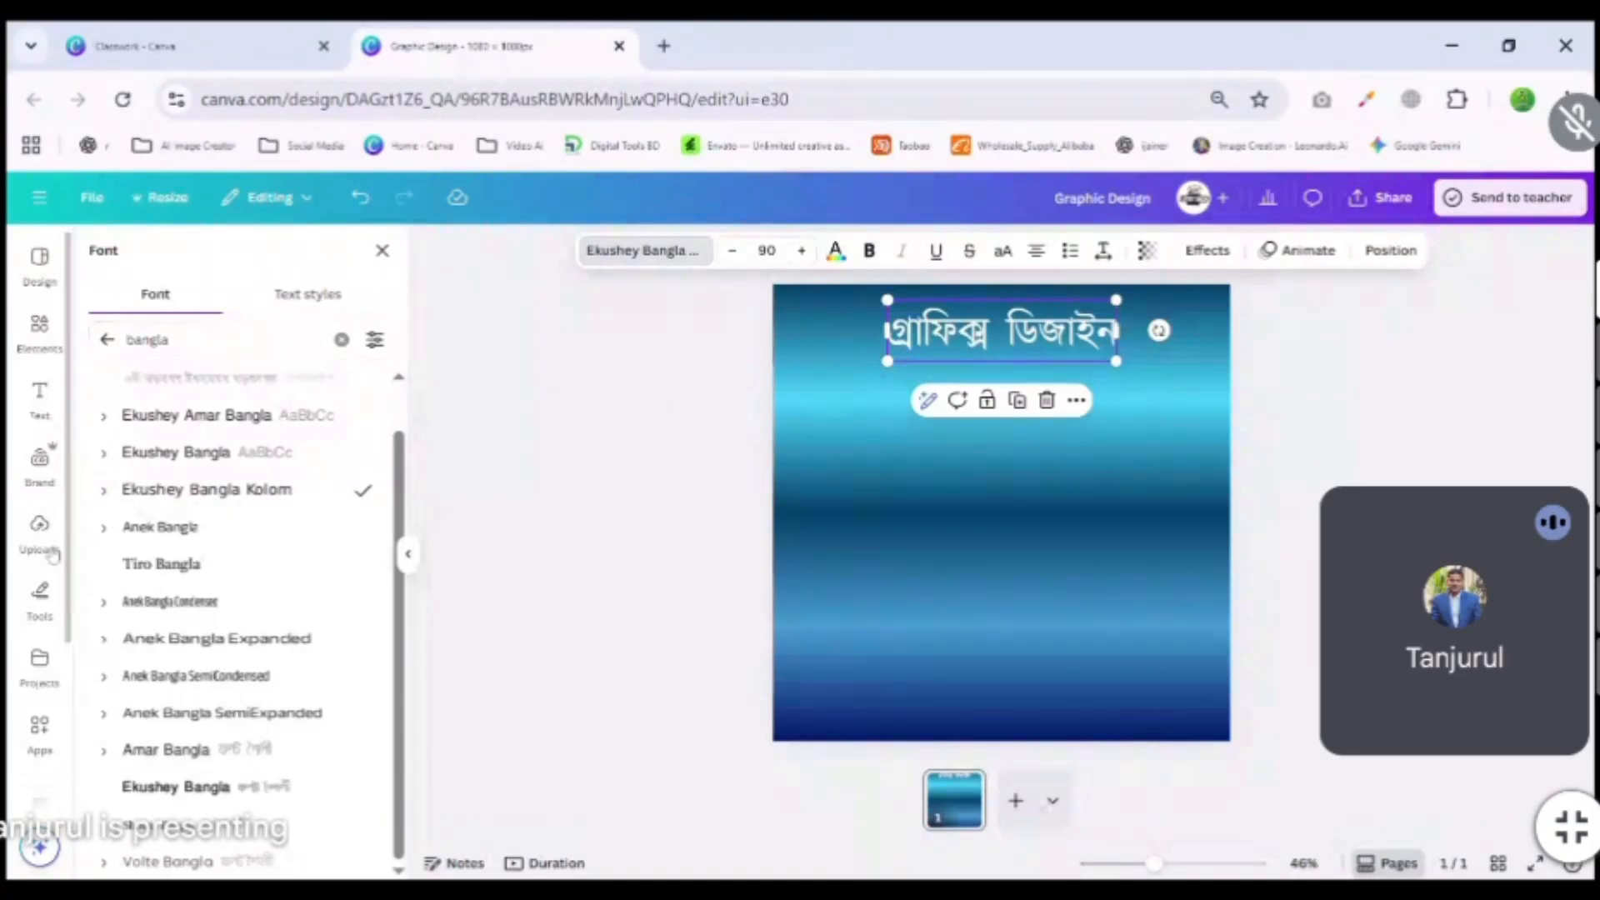
Change the Bengali text's font to Tiro Bangla and look over the other Bangla fonts and the document text styles.
left_click(165, 581)
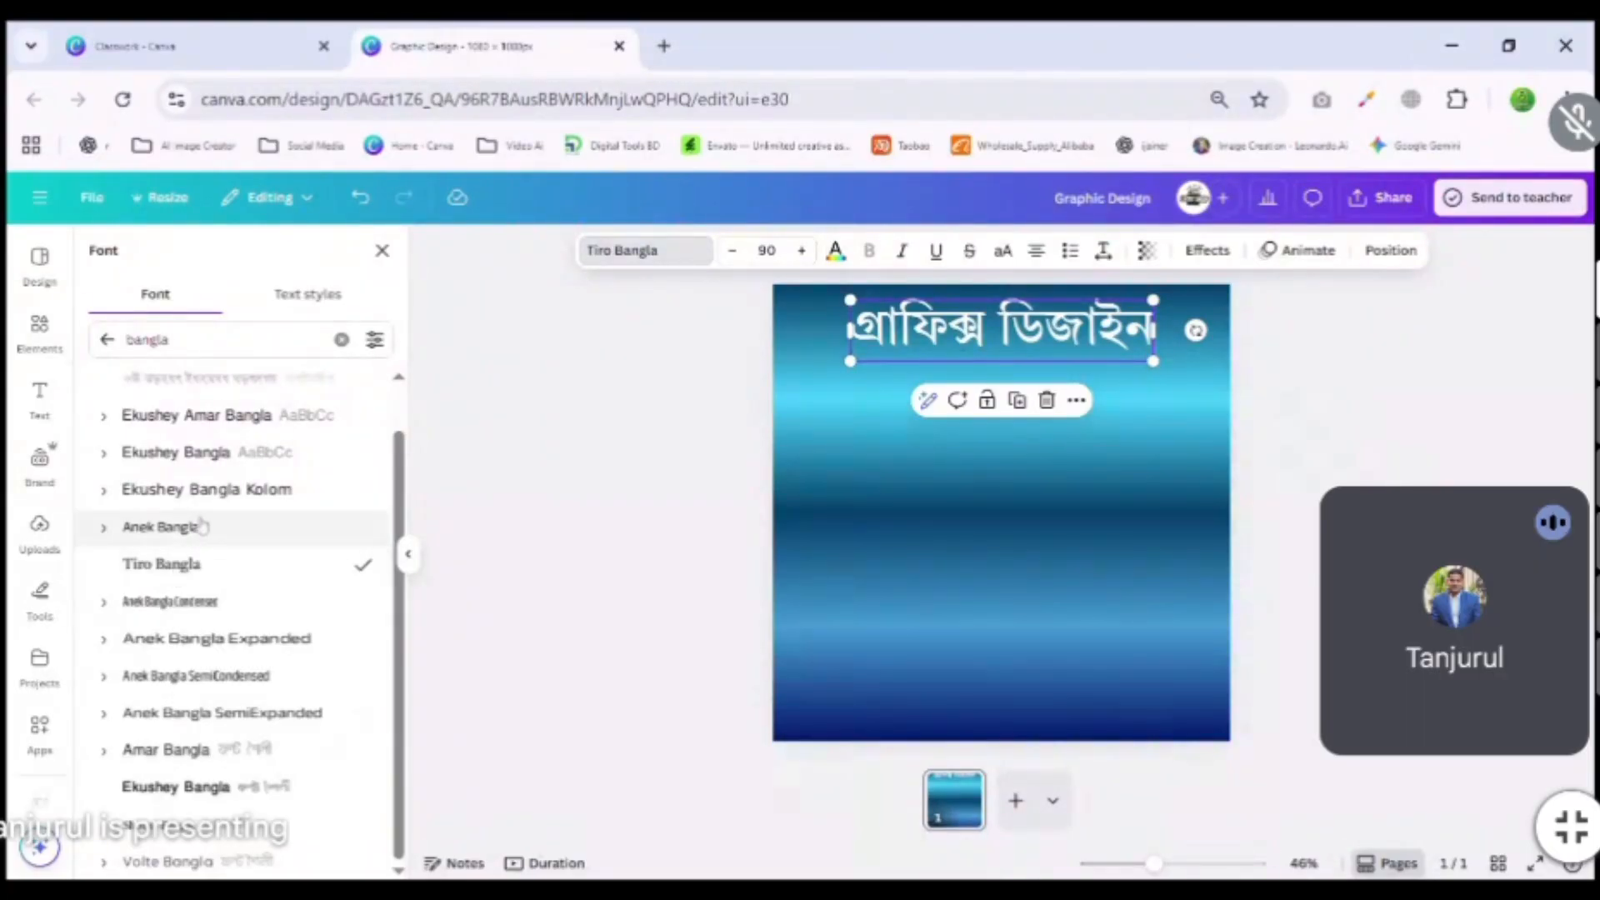
scroll(211, 799, "up", 1)
scroll(210, 800, "down", 1)
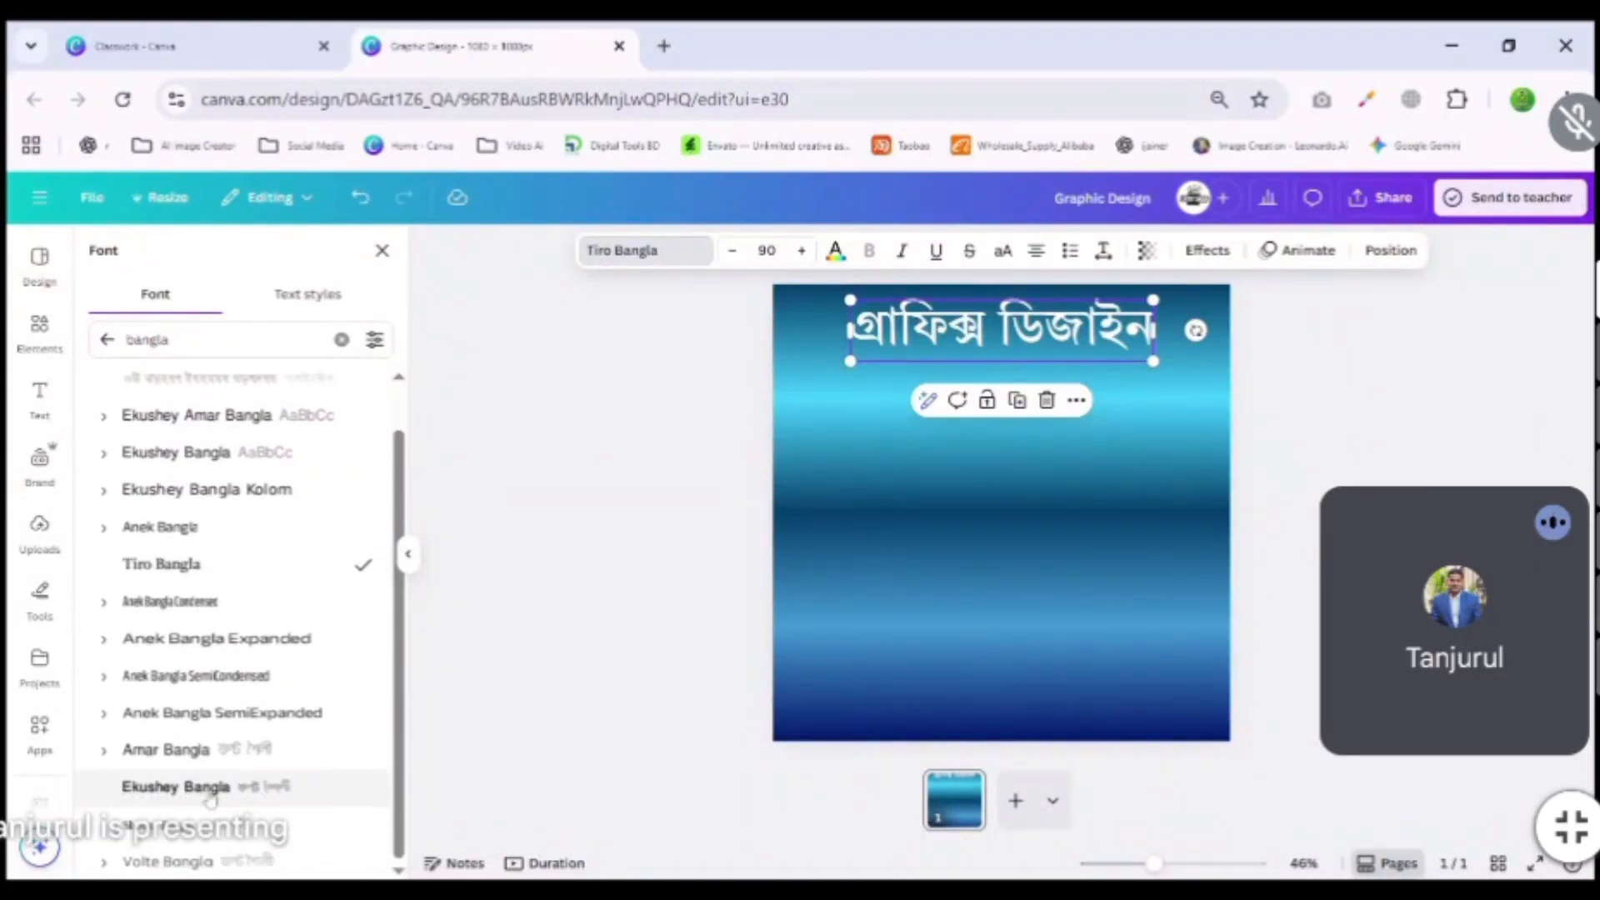
scroll(211, 799, "up", 1)
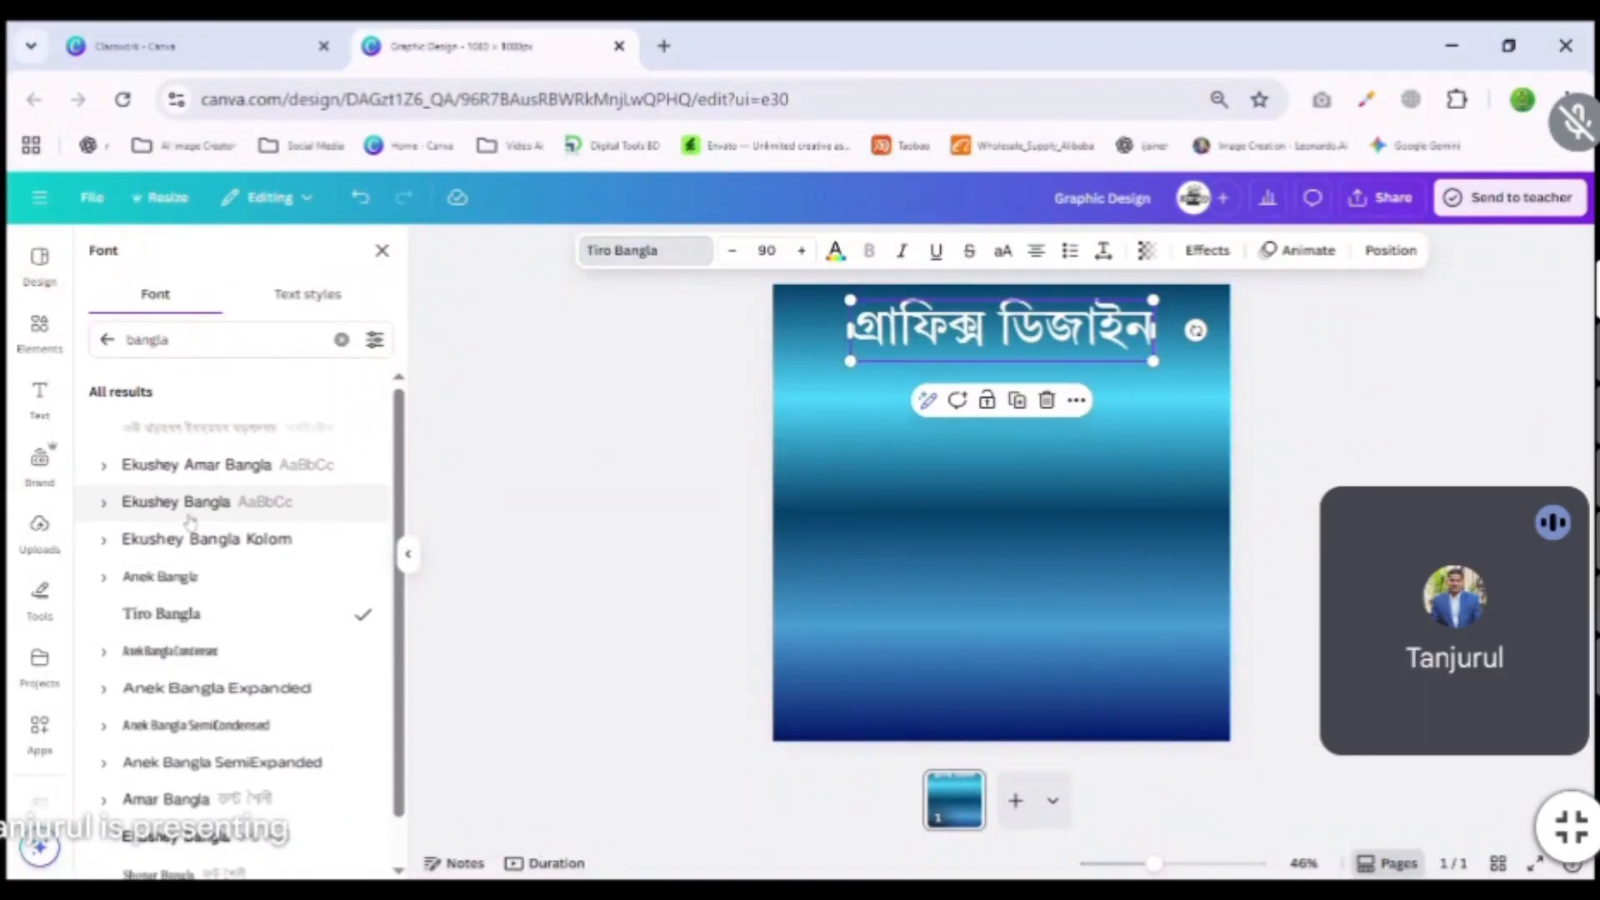
scroll(190, 523, "down", 1)
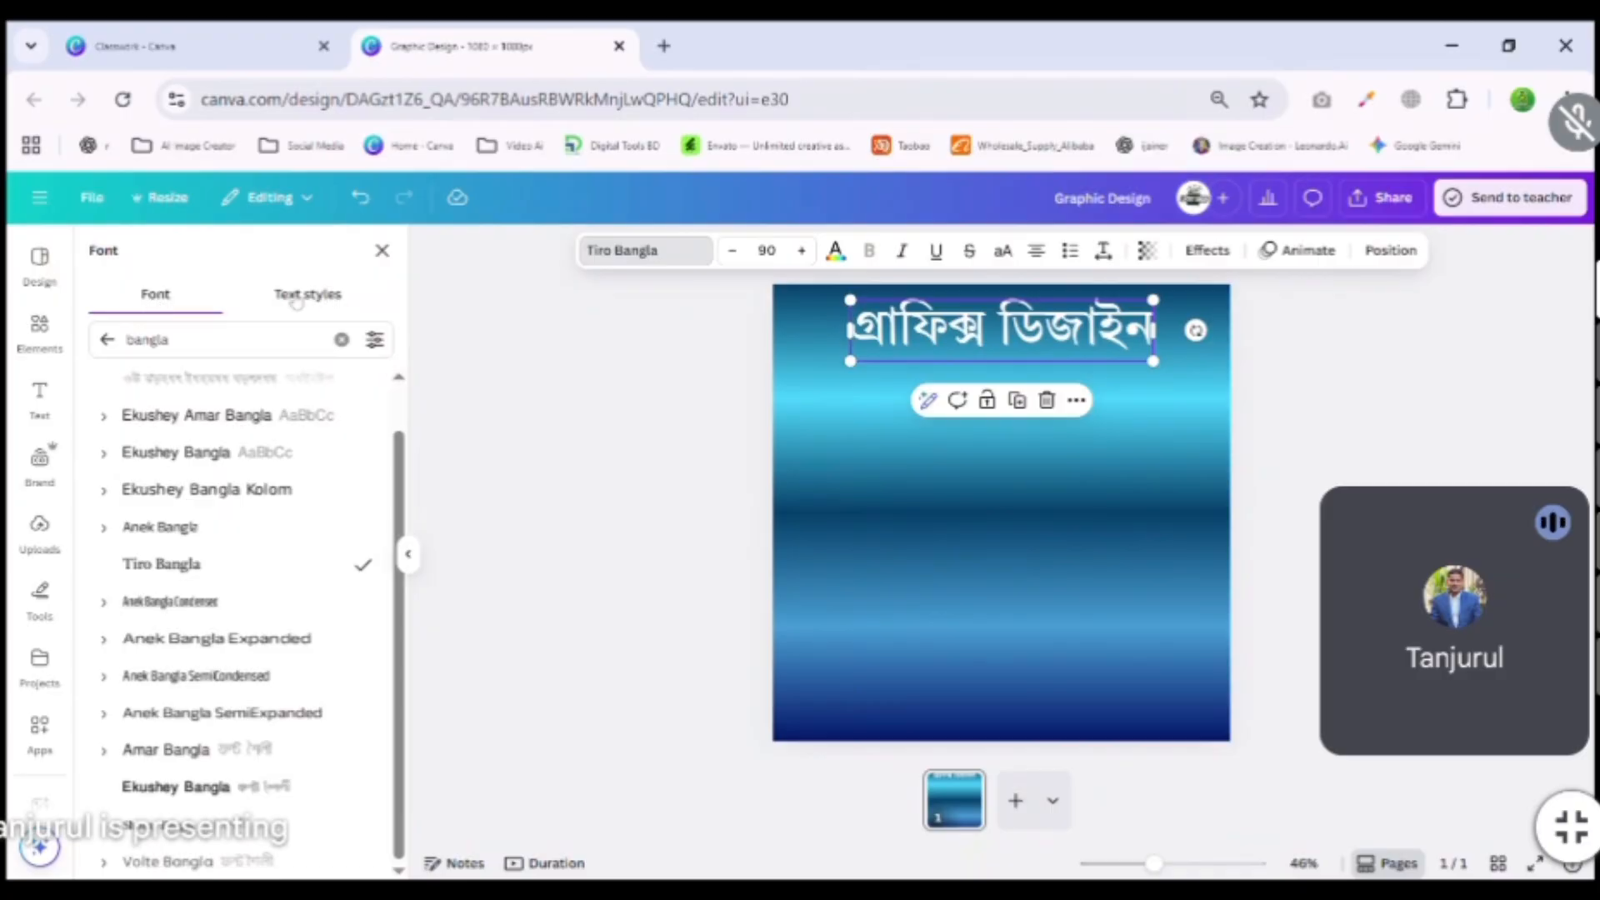
left_click(326, 300)
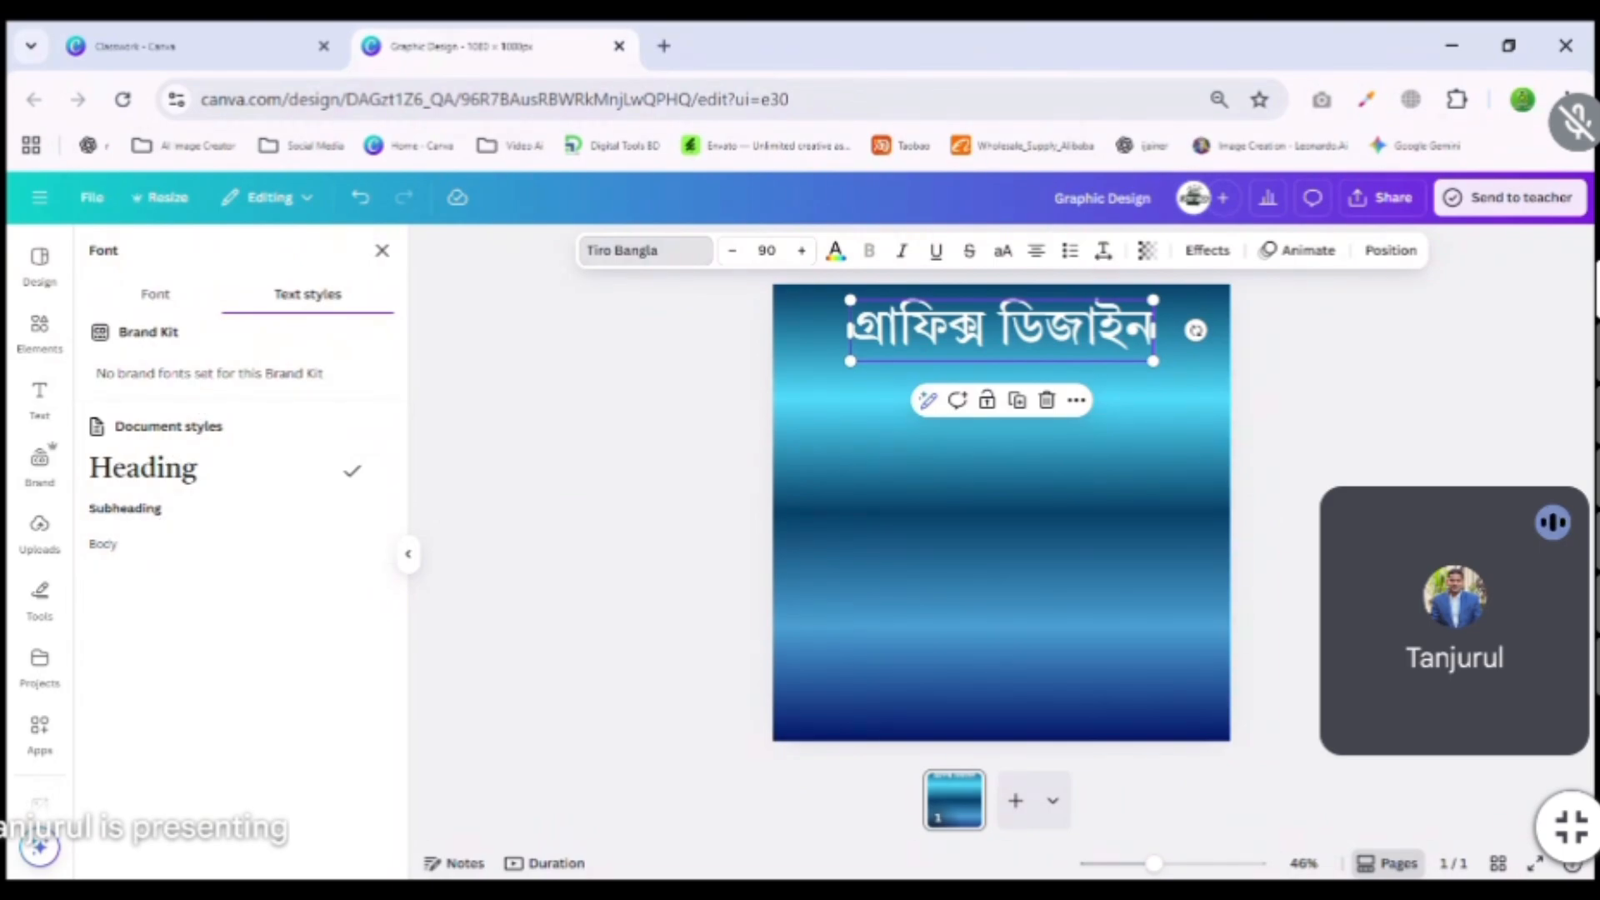
left_click(155, 294)
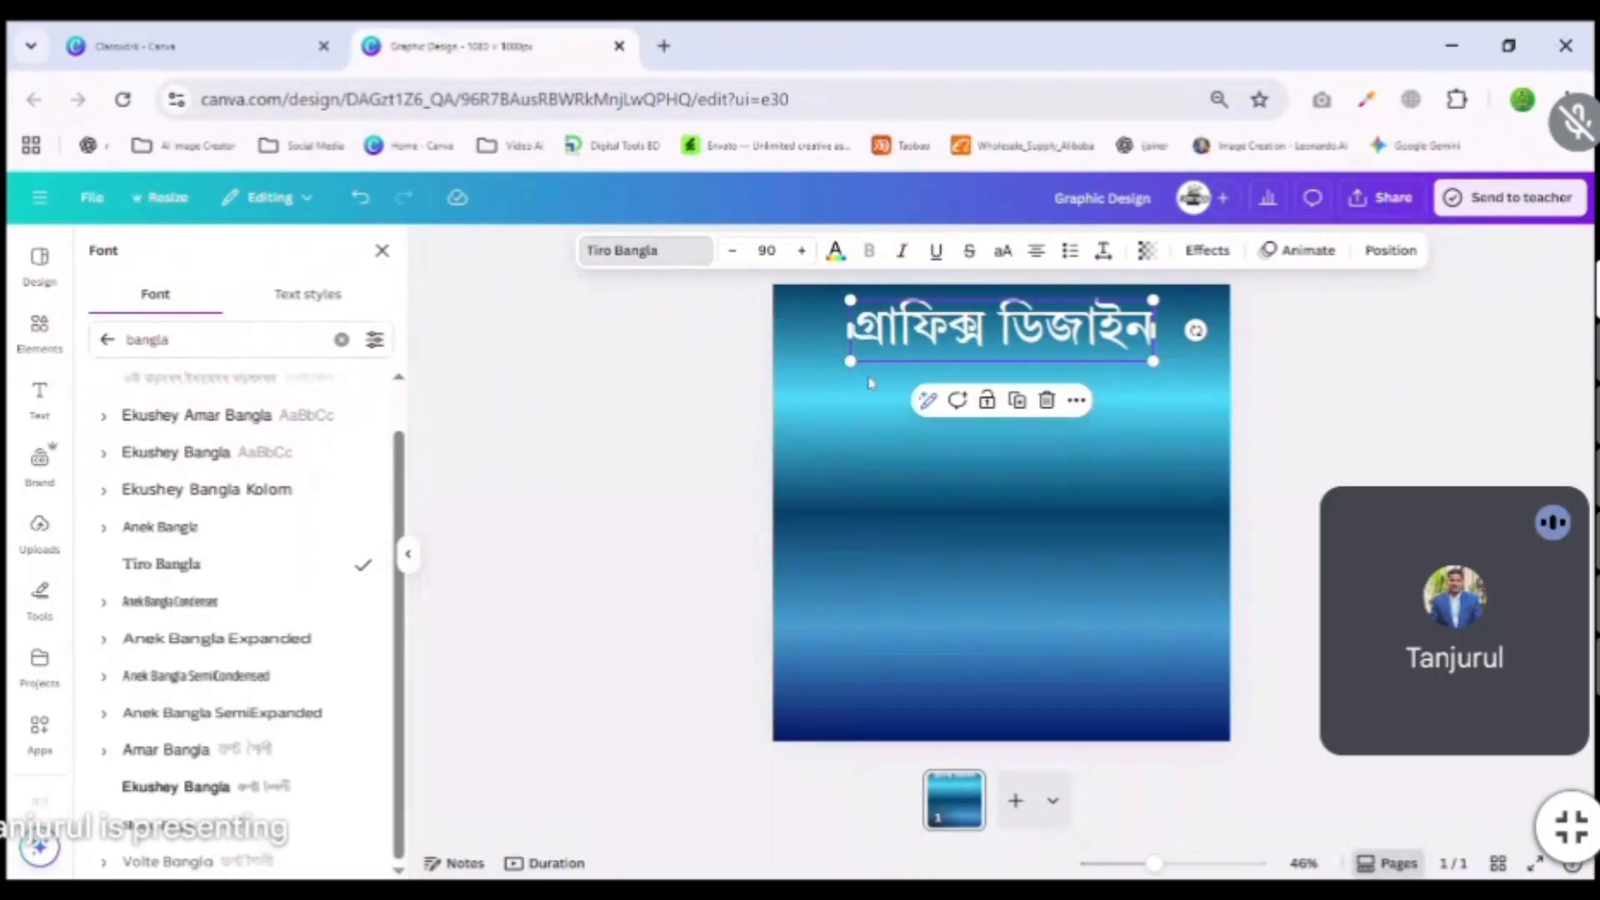
Reselect the Bengali text and nudge it down slightly on the page.
left_click(623, 453)
left_click(1008, 358)
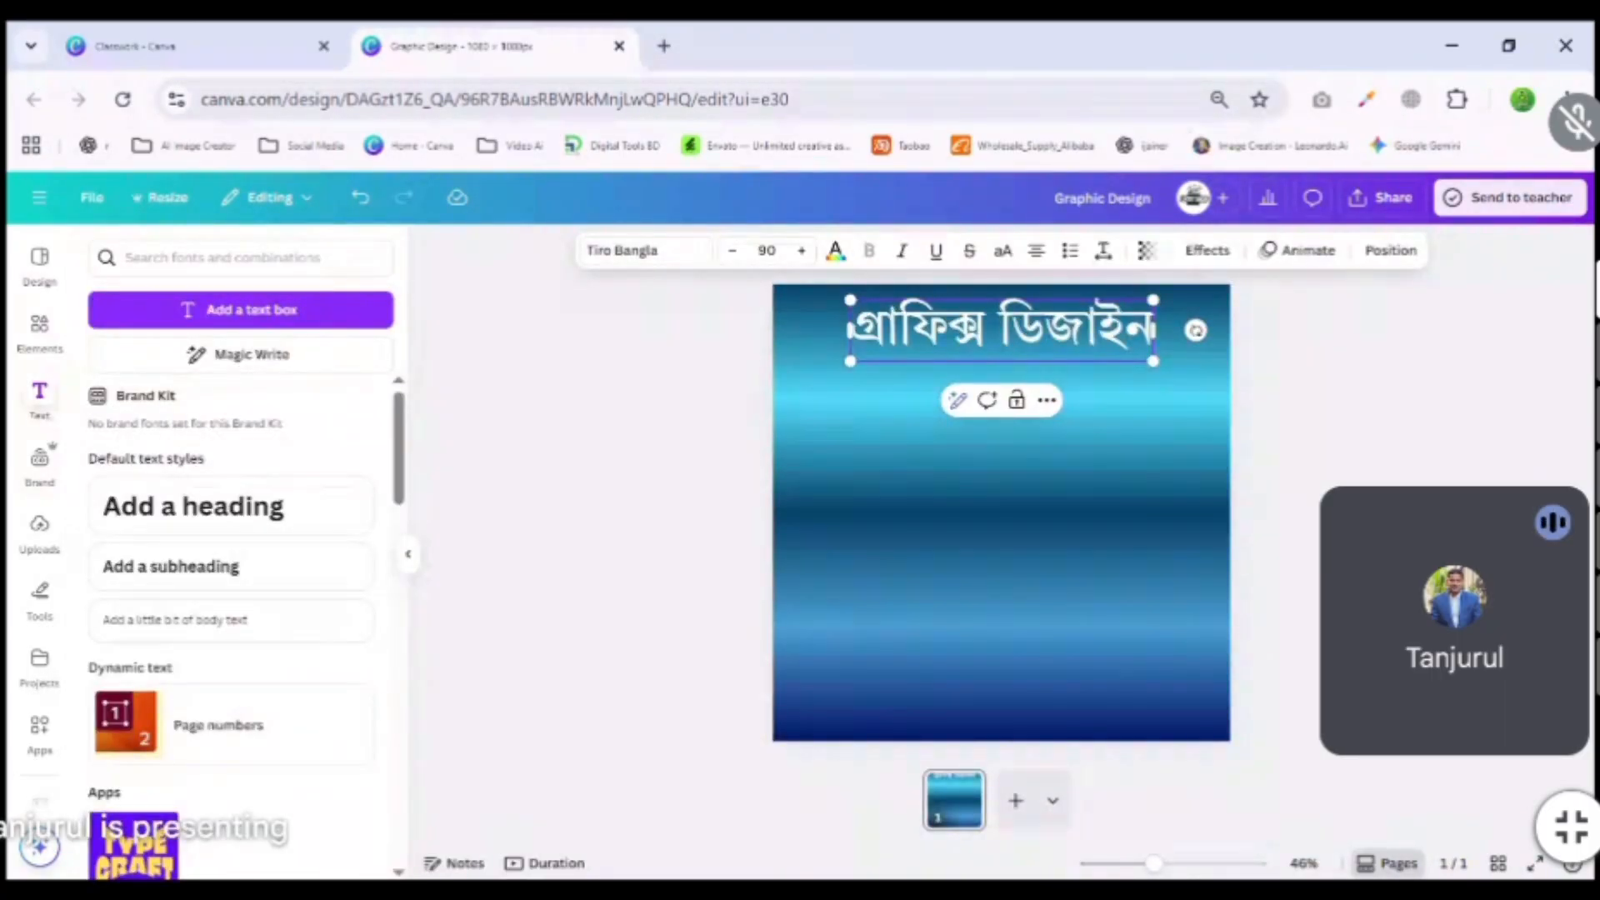
left_click(525, 453)
left_click(976, 330)
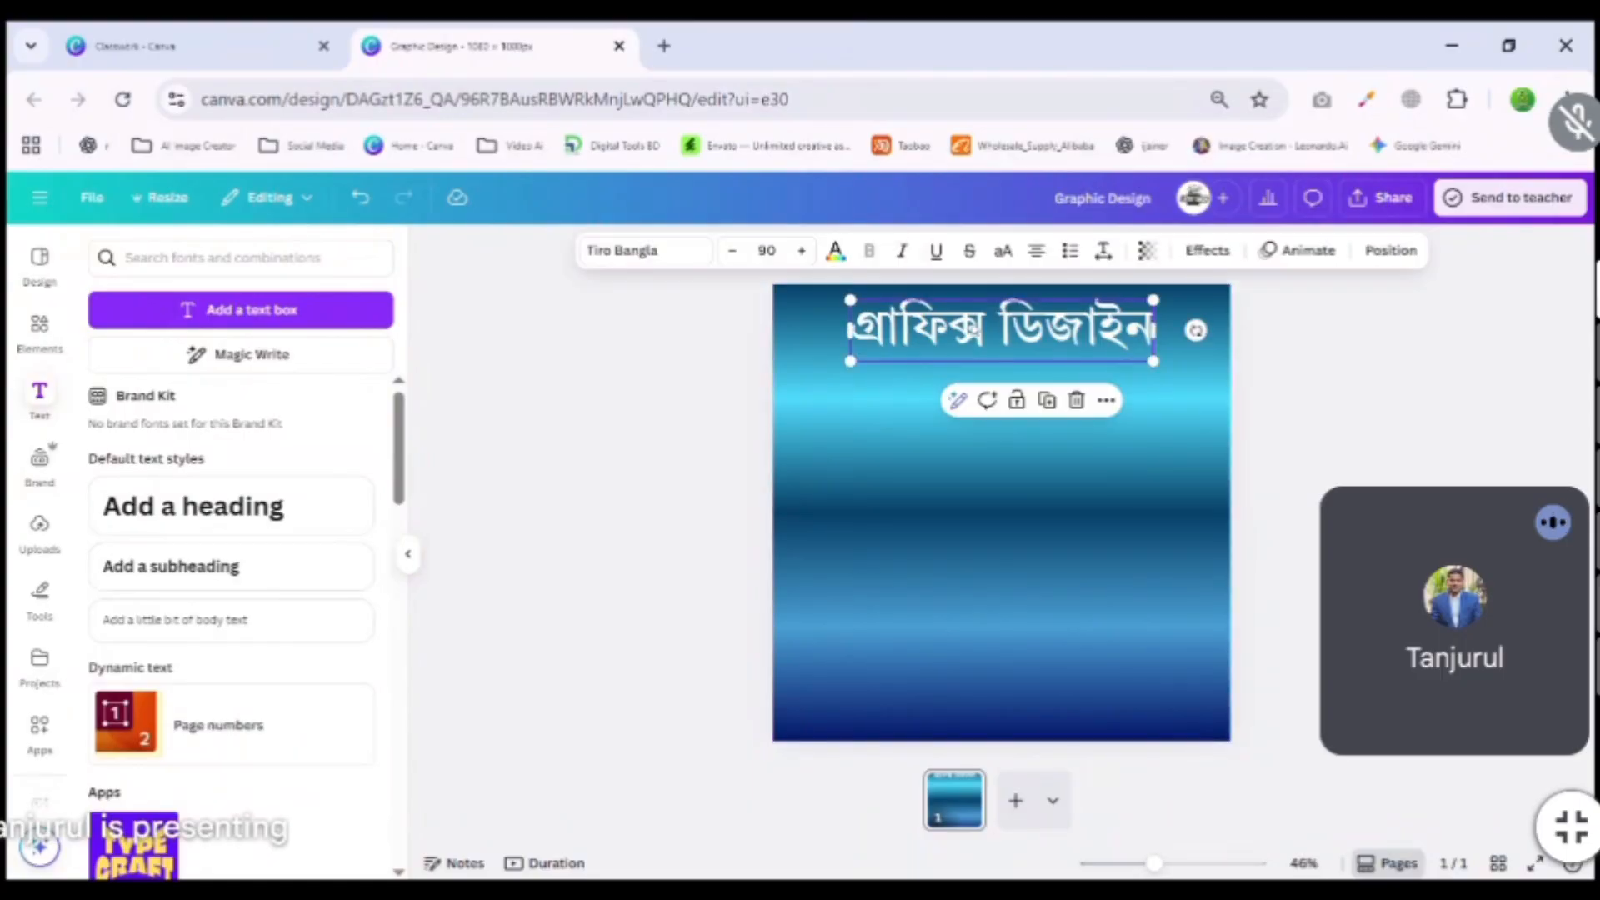
key("Down")
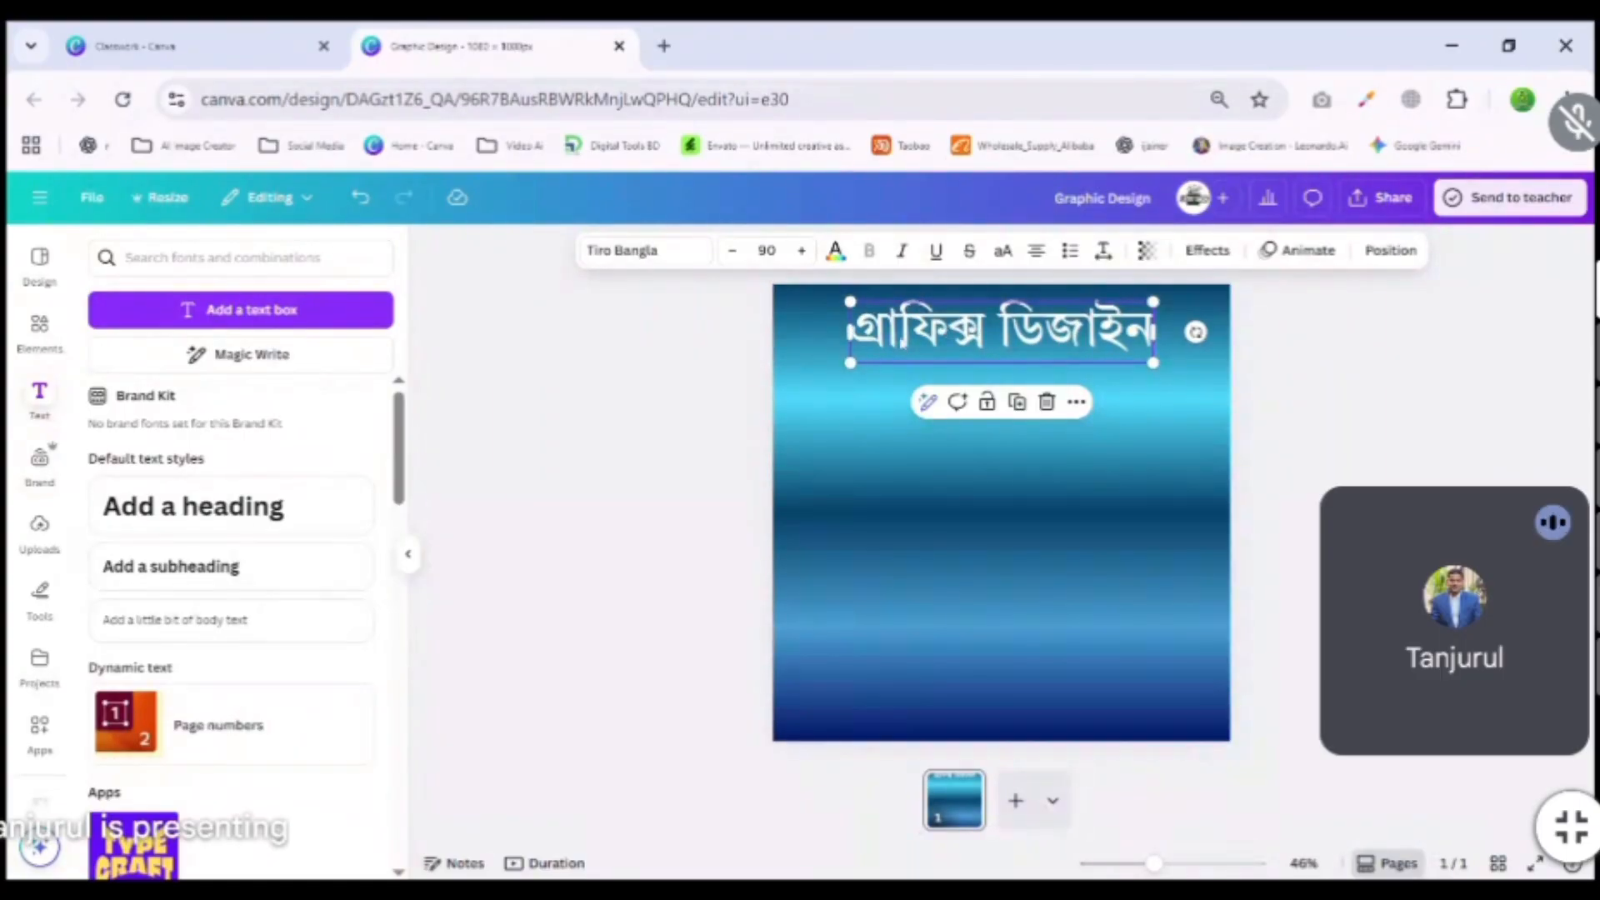
Try several default solid colors on the Bengali text, including red, light purple and blue, and set it back to white.
left_click(835, 252)
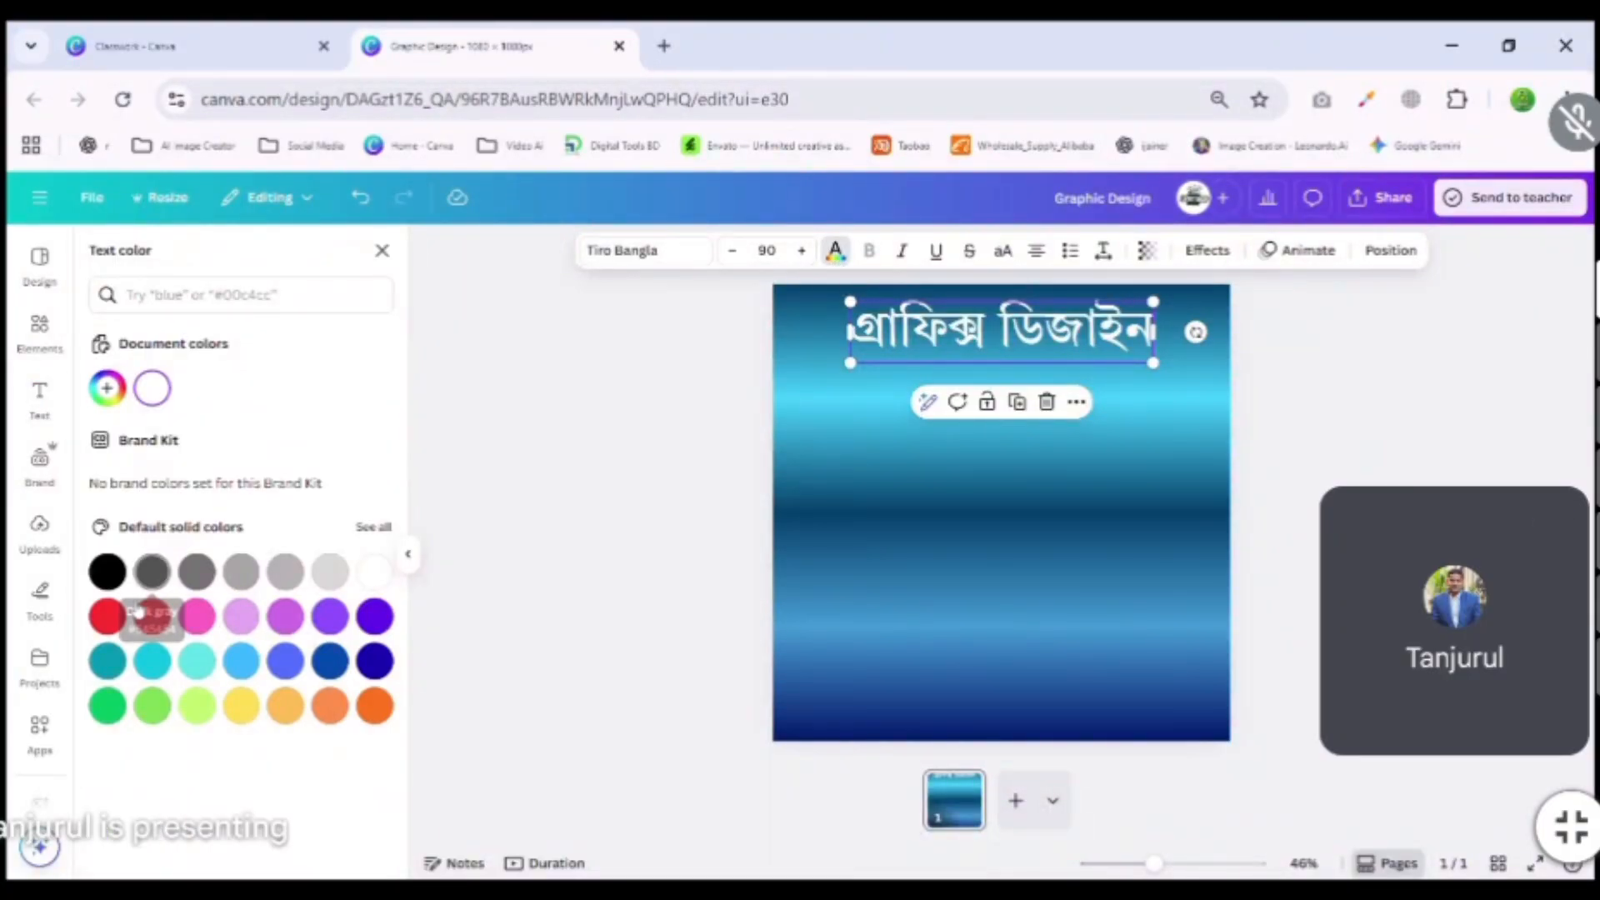
left_click(152, 616)
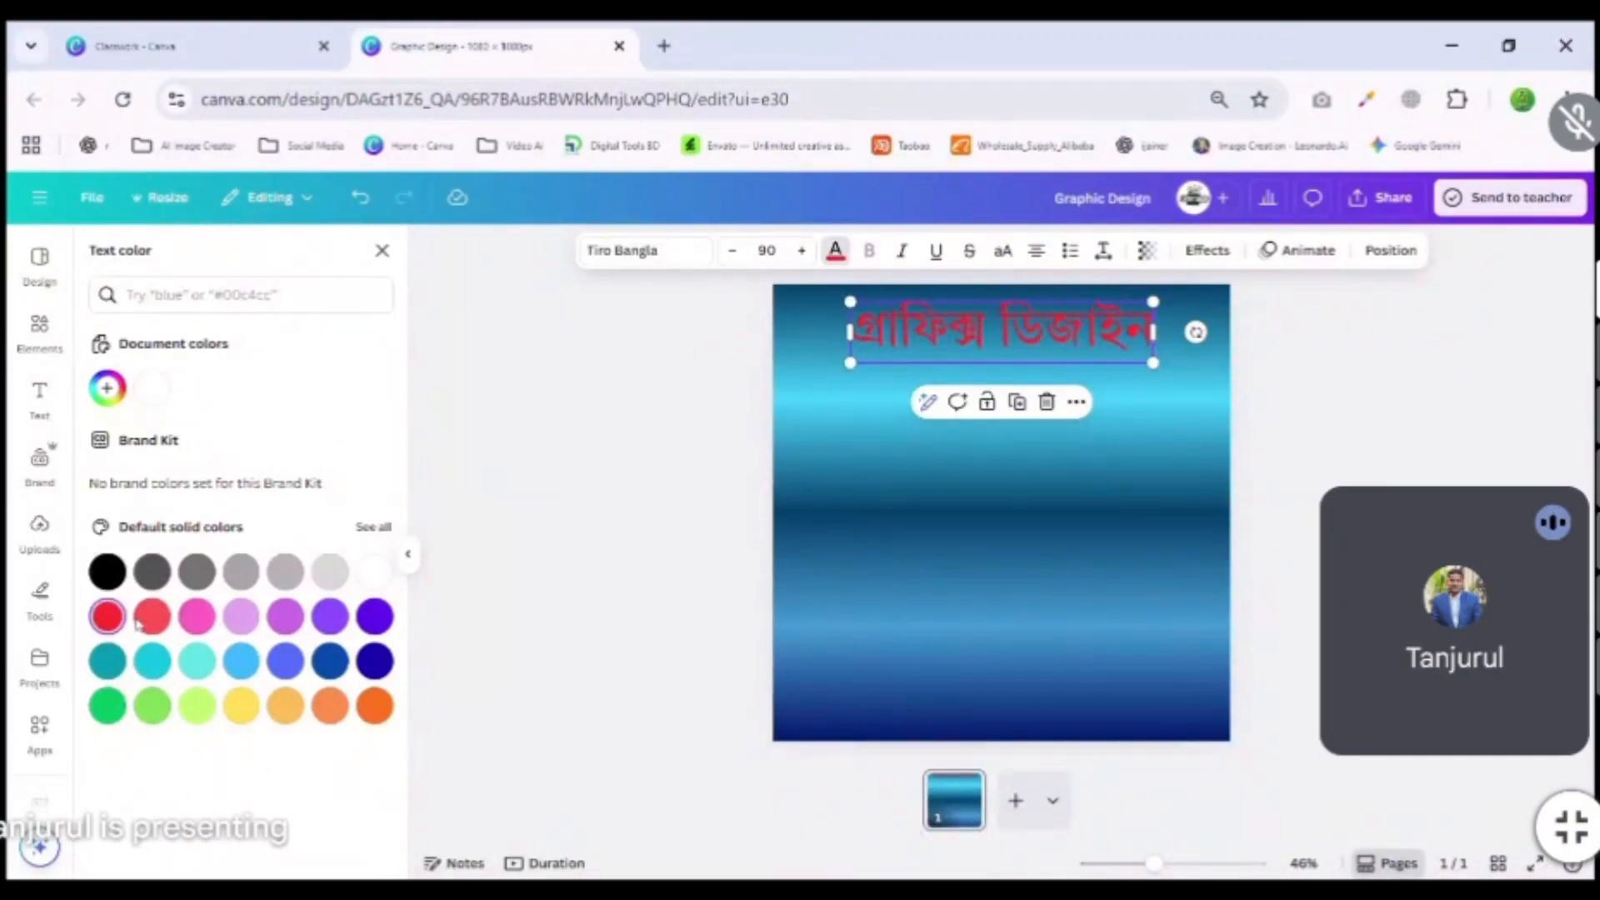
left_click(197, 616)
left_click(240, 617)
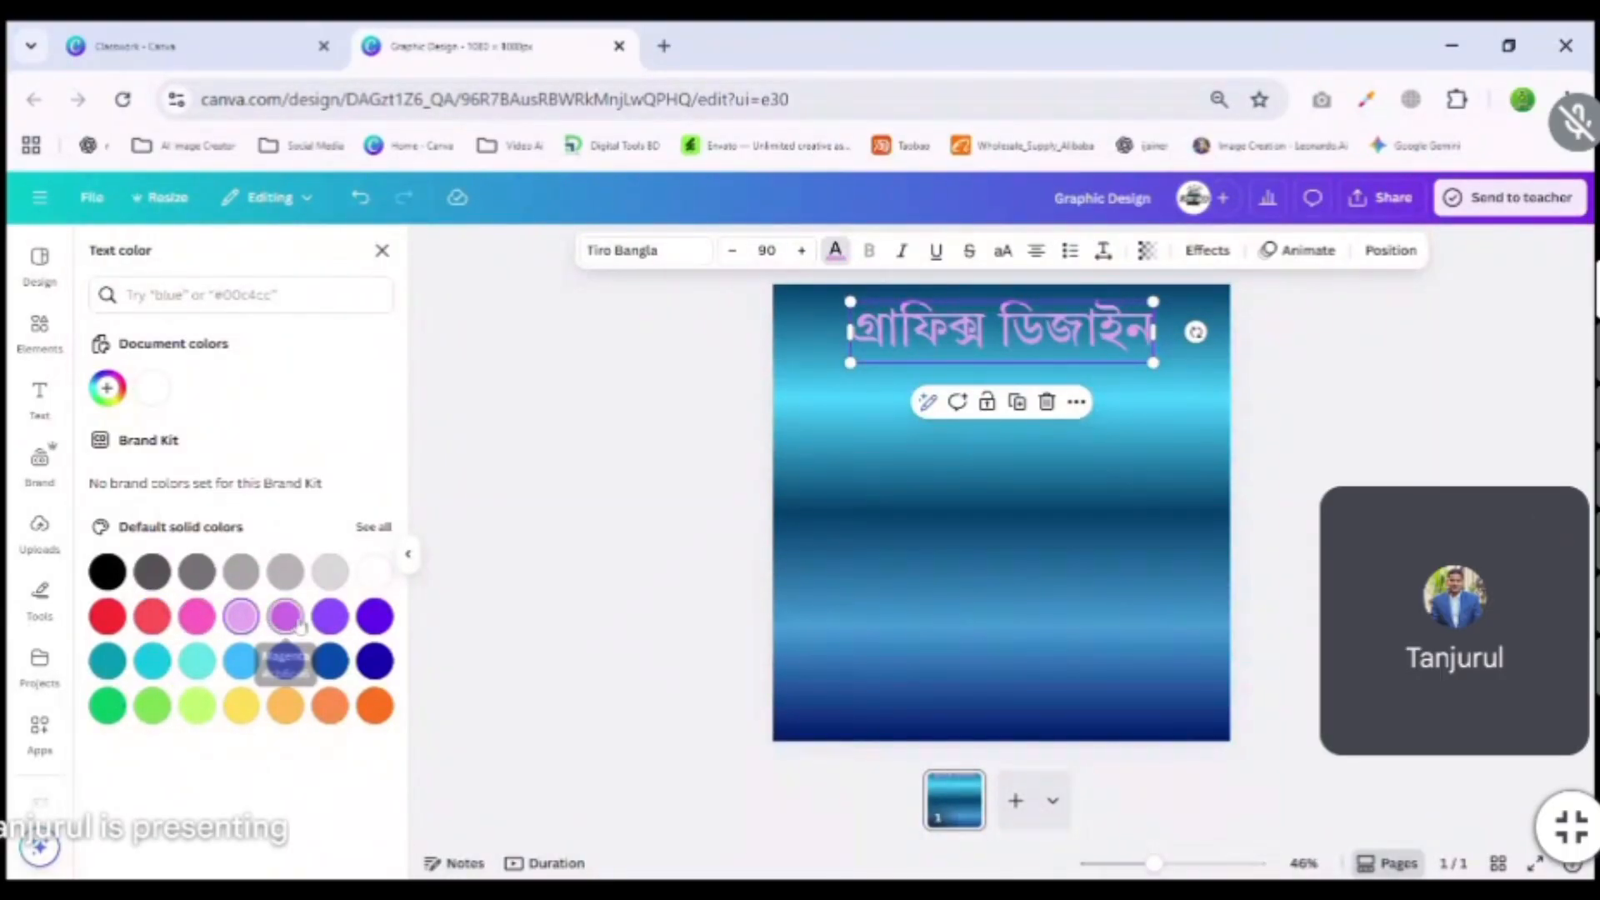
left_click(375, 617)
left_click(330, 660)
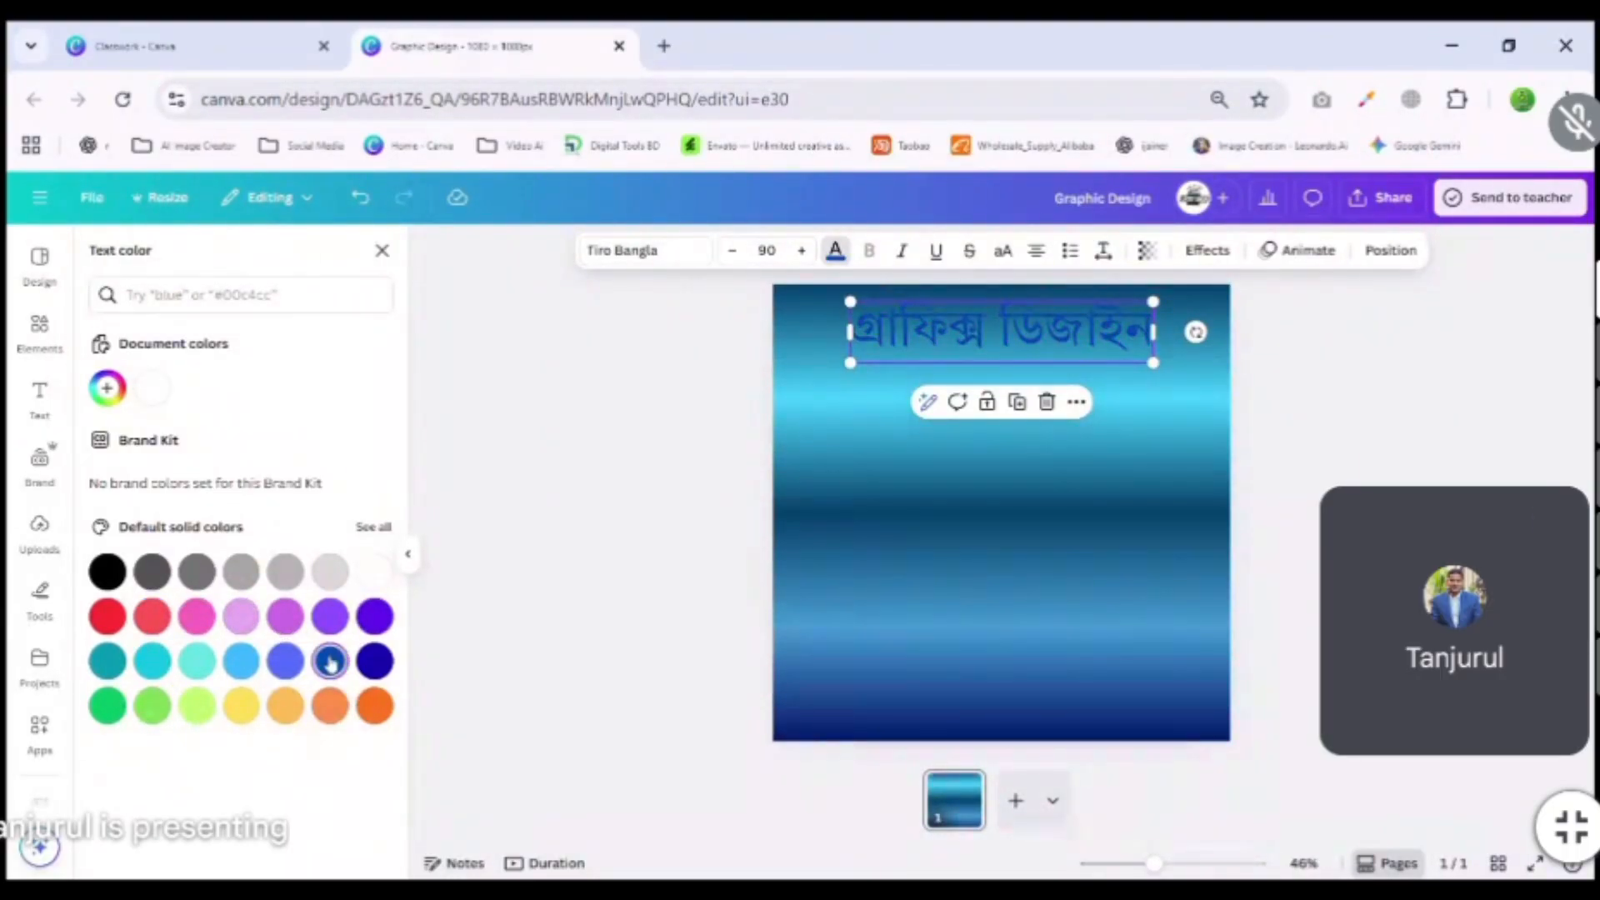
left_click(375, 571)
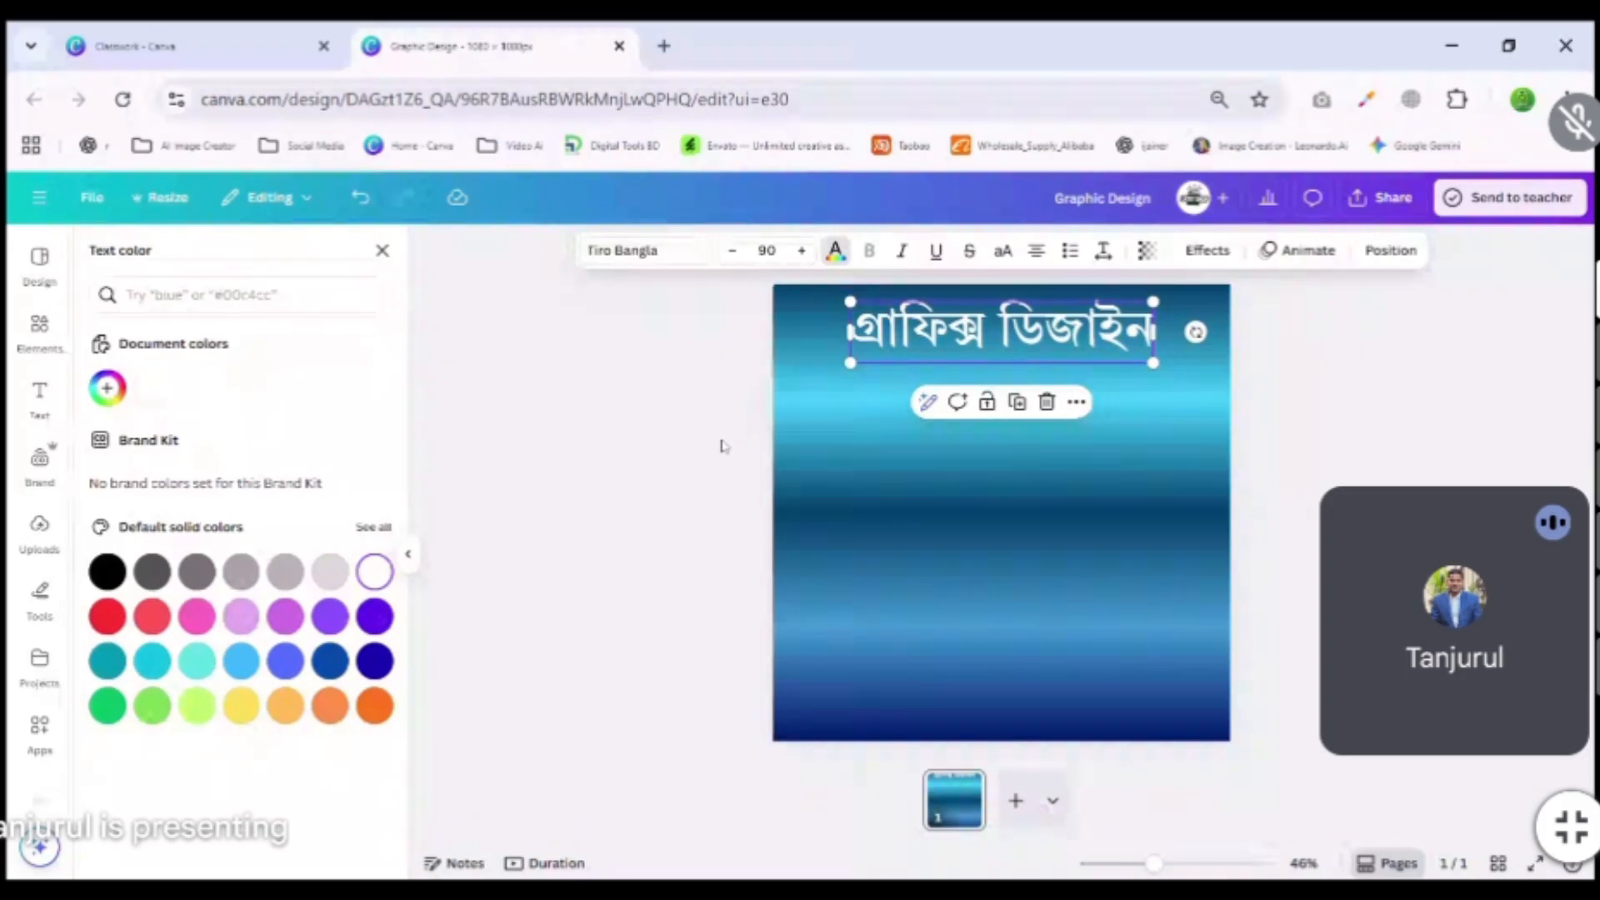
Italicize the Bengali text in the page's upper area.
left_click(902, 252)
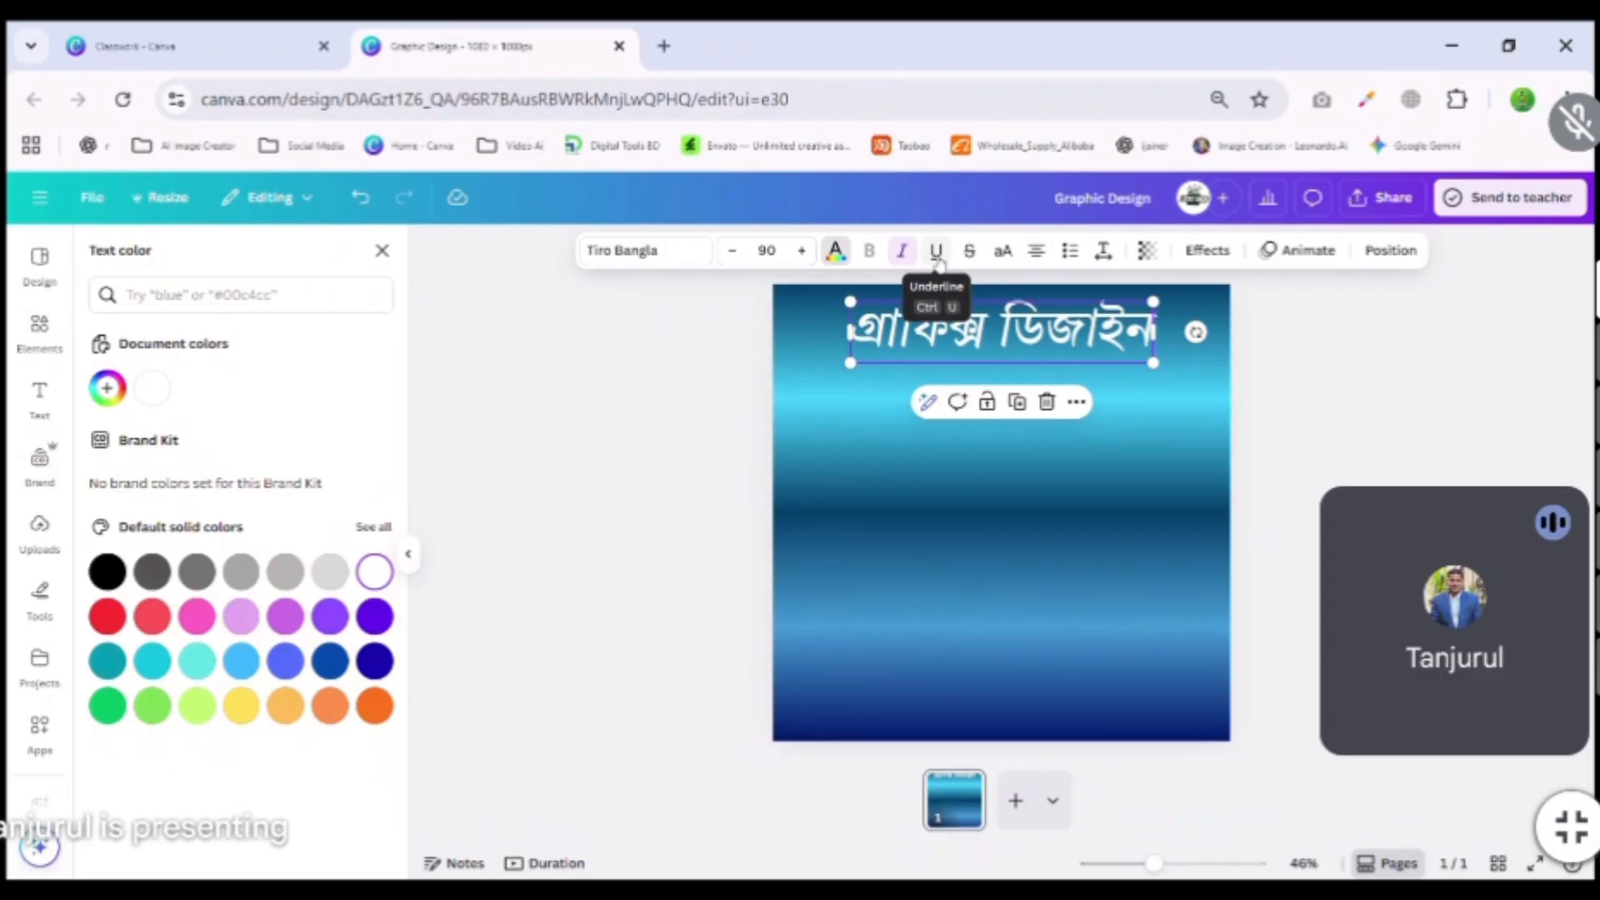
Underline the title গ্রাফিক্স ডিজাইন and try a transparency of 12 before restoring it to 100.
left_click(936, 252)
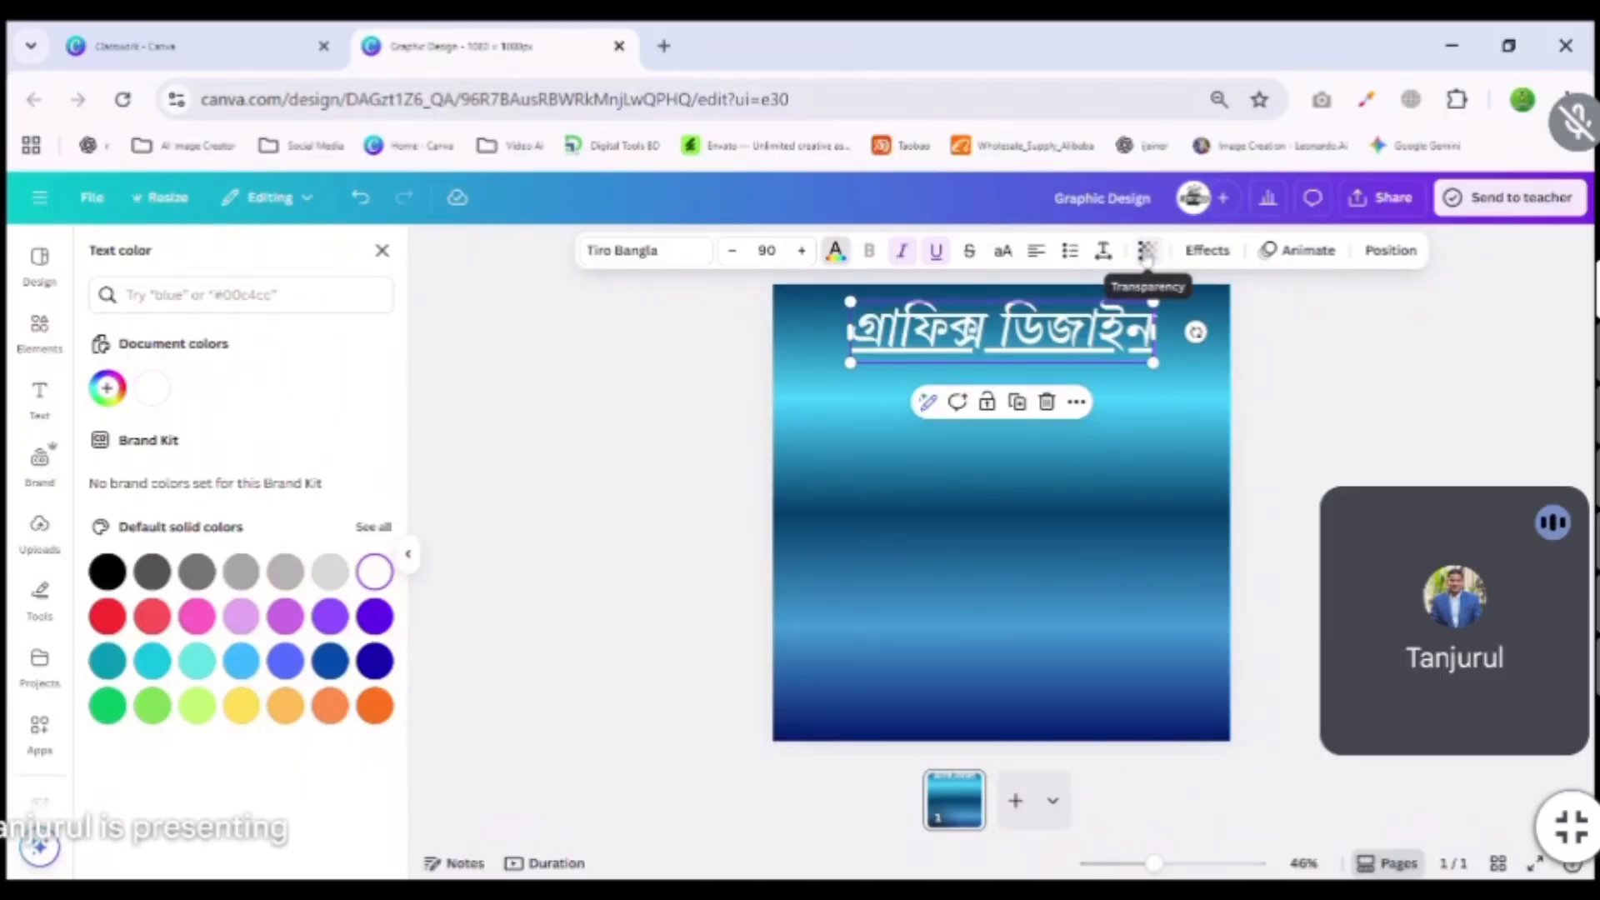
left_click(1147, 251)
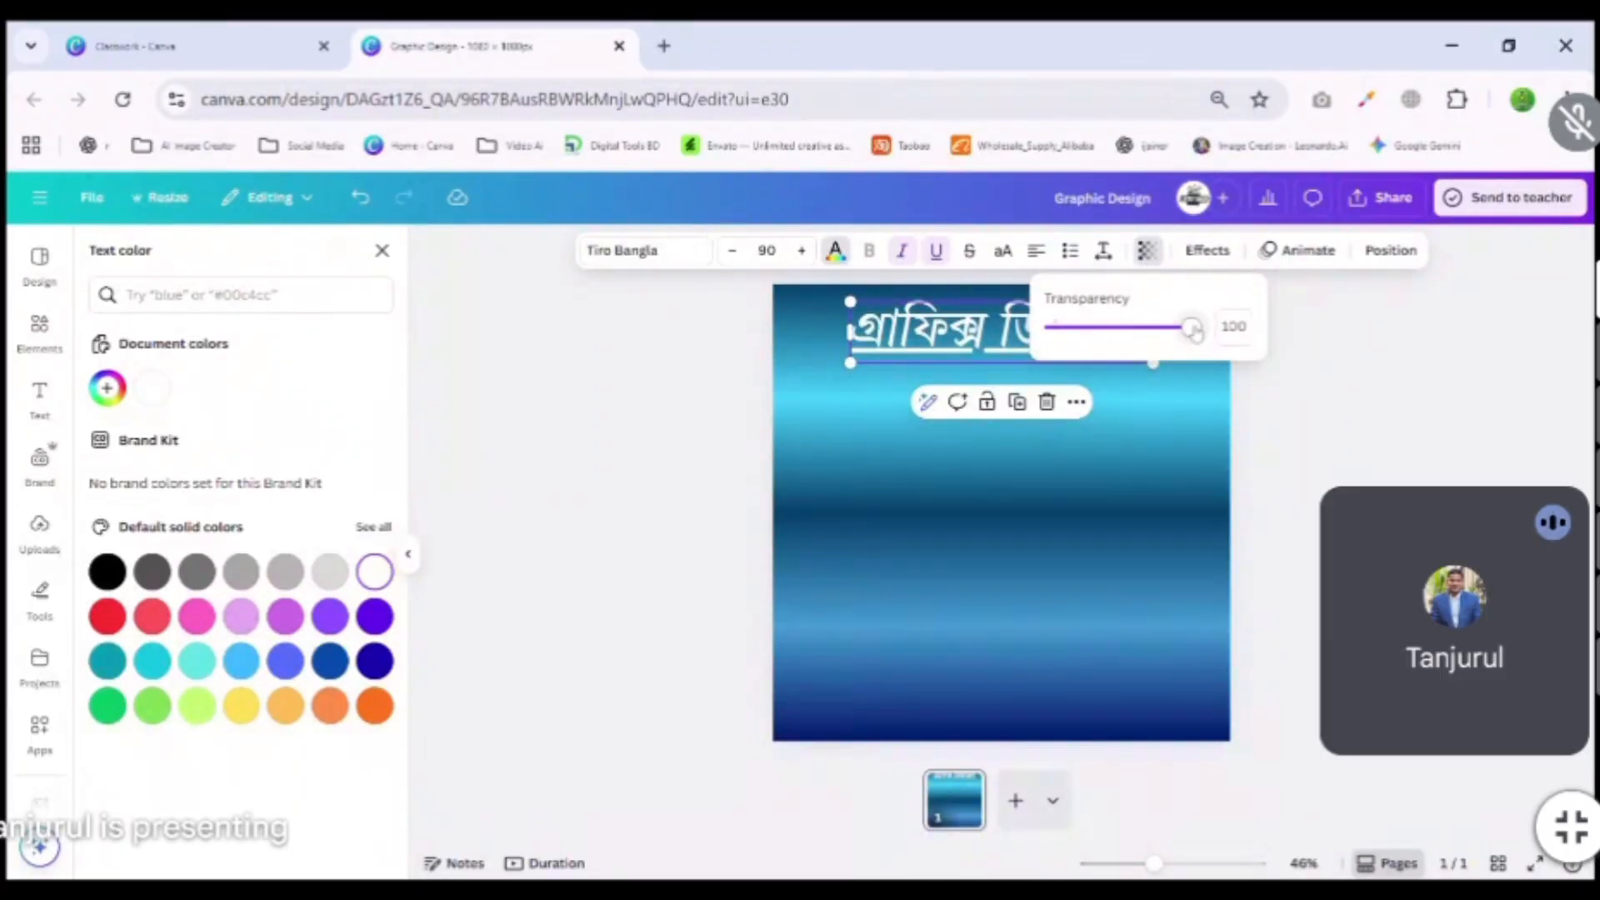
left_click_drag(1192, 327, 1072, 345)
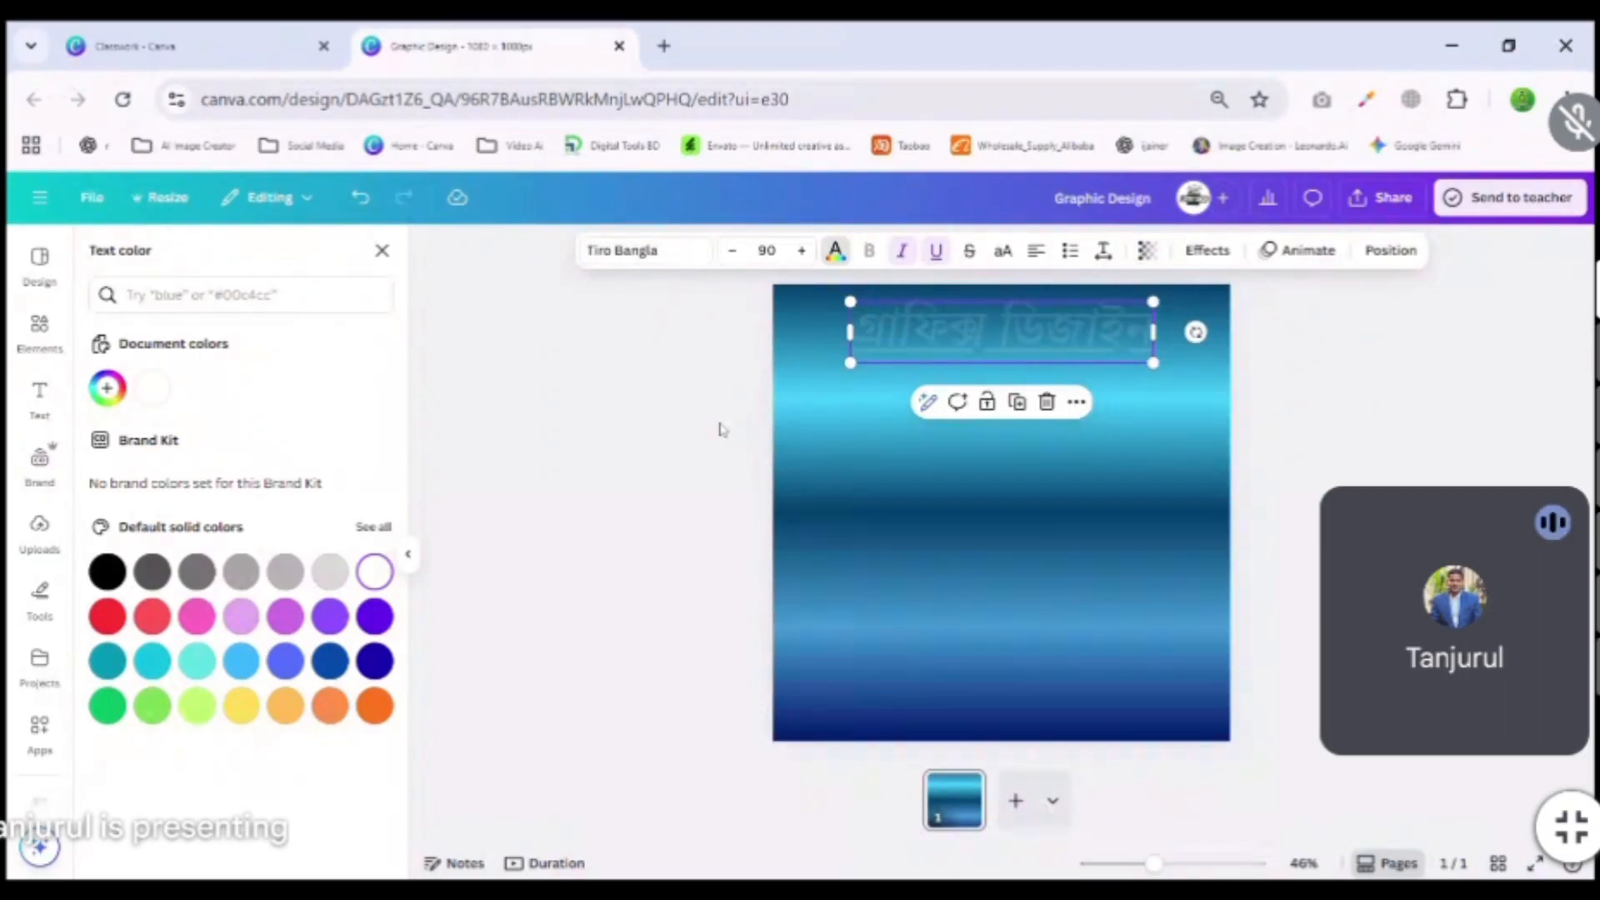
left_click(1147, 251)
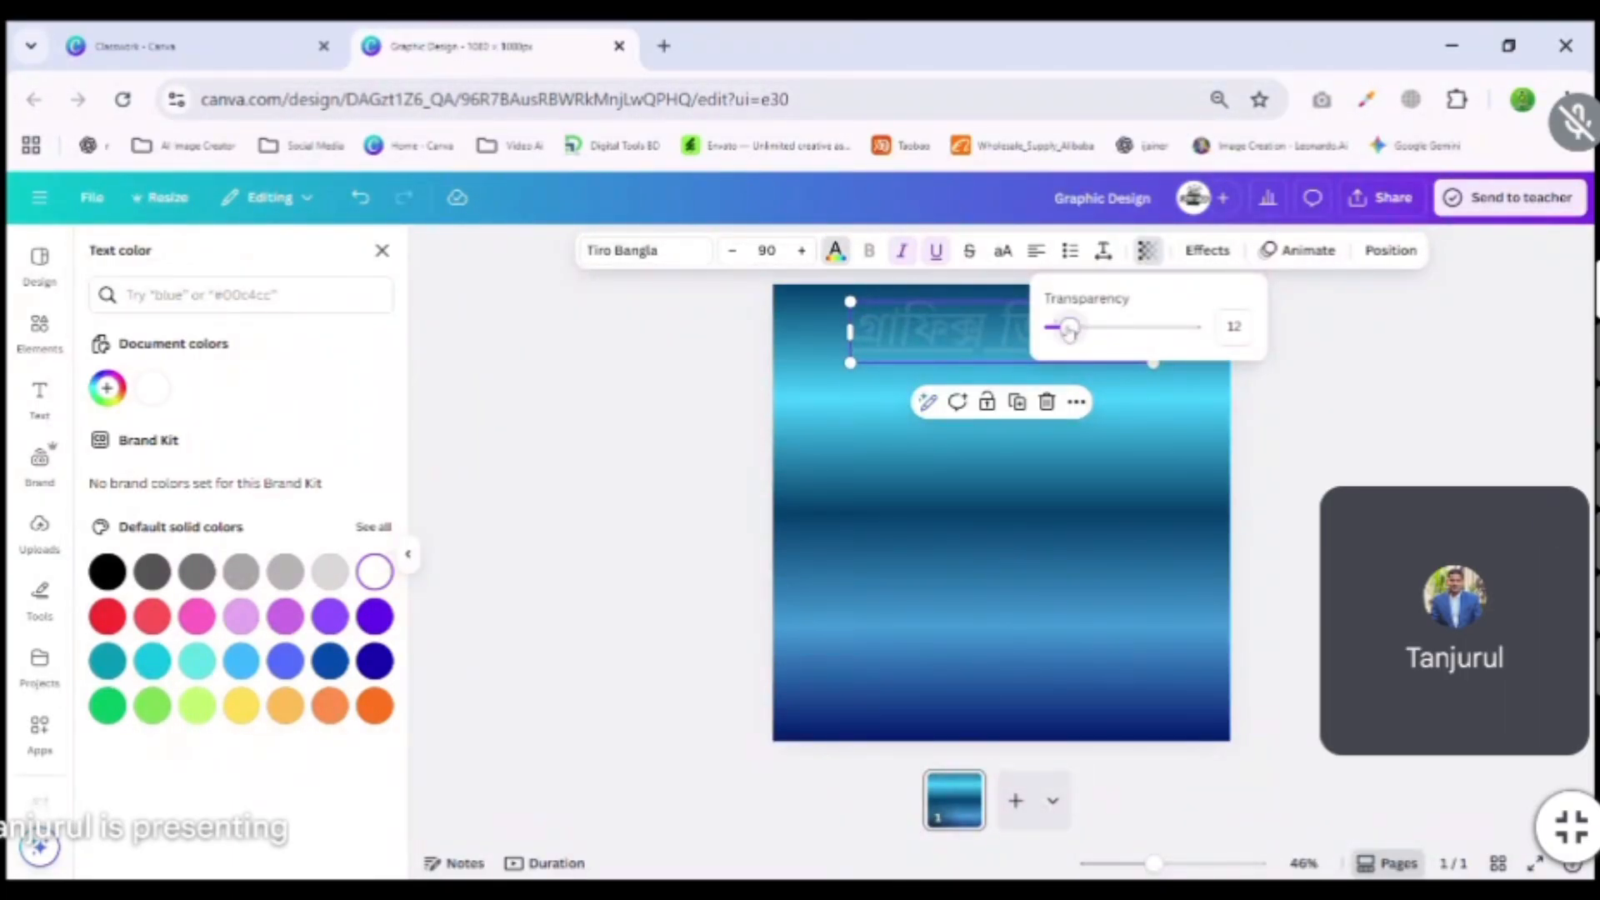
left_click_drag(1069, 327, 1192, 326)
Try the Lift, Shadow, Glitch, Neon and Background text effects on the title.
left_click(1209, 252)
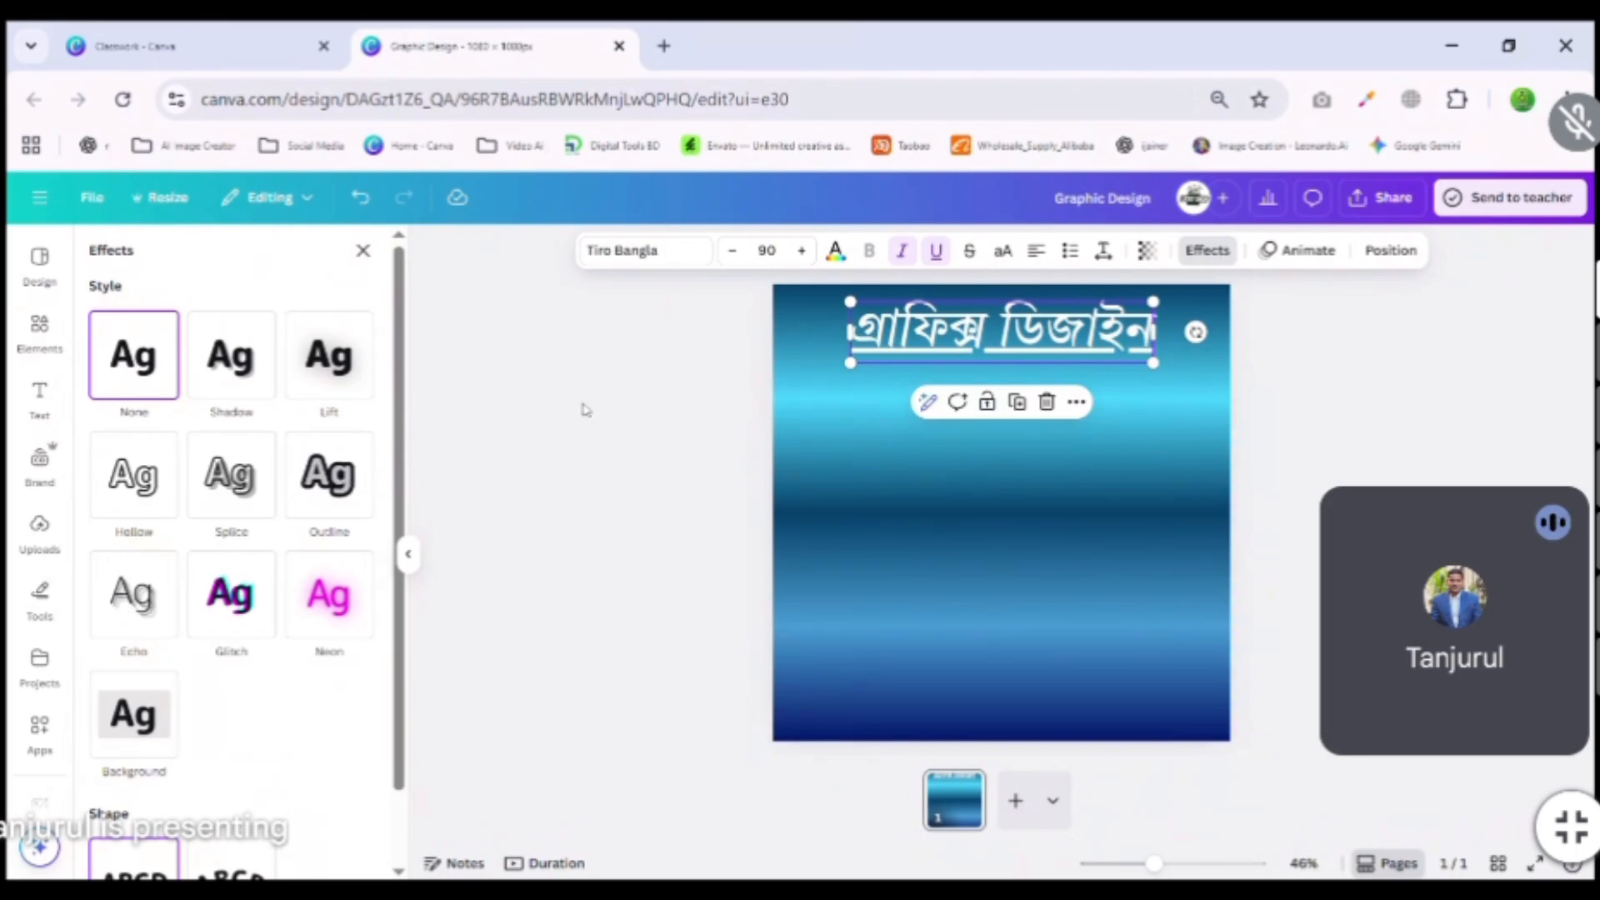
left_click(329, 357)
left_click(233, 393)
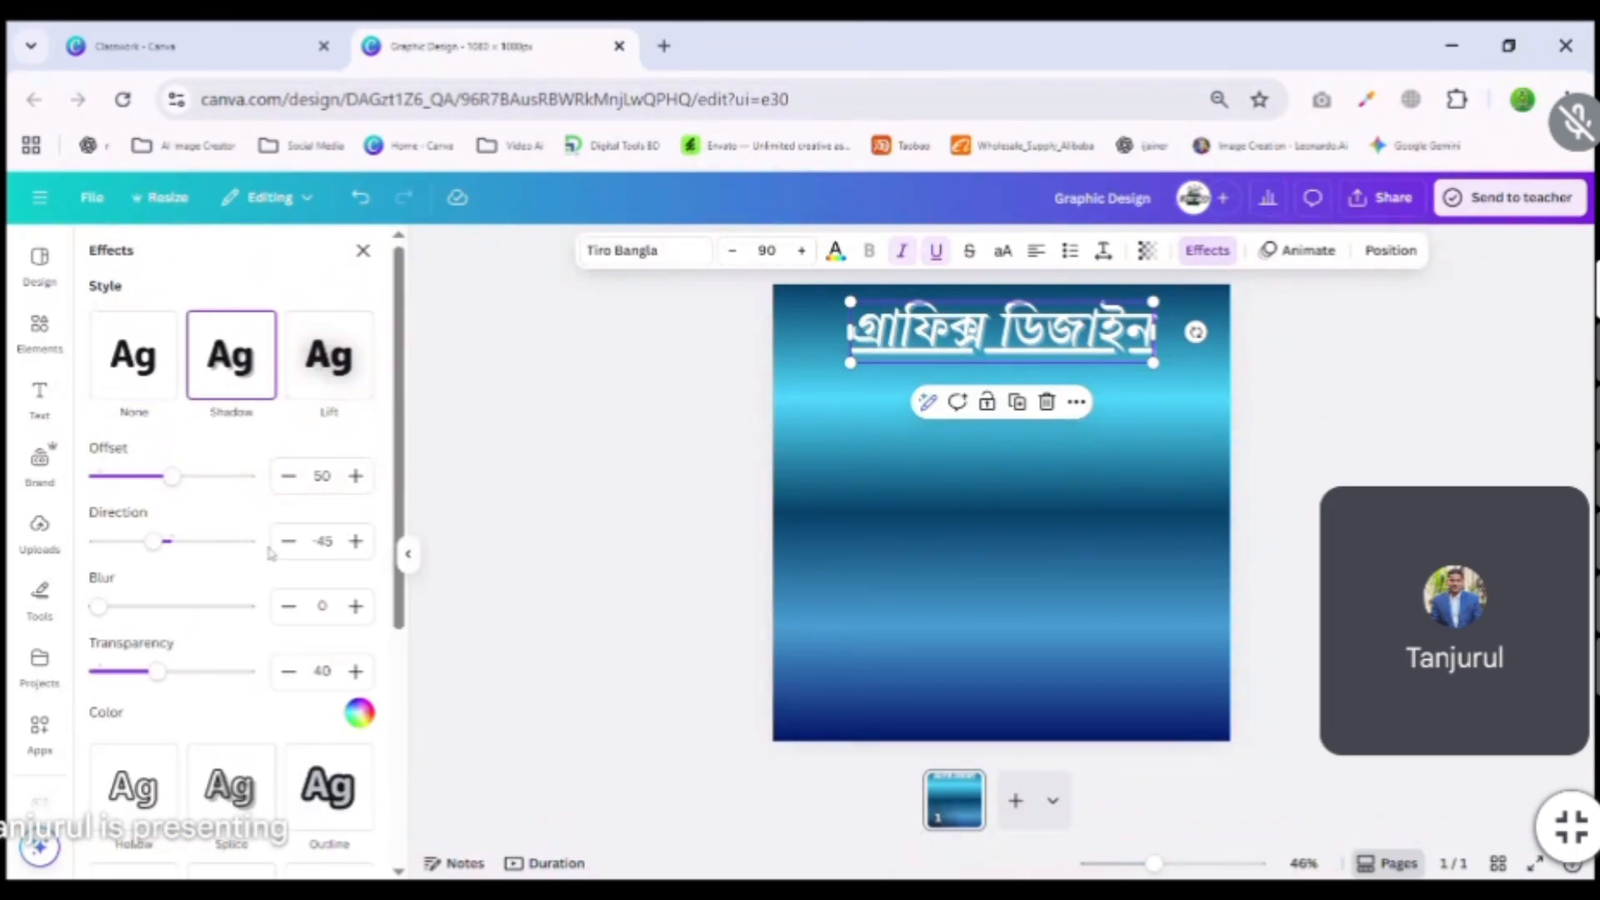
left_click(175, 395)
left_click(219, 611)
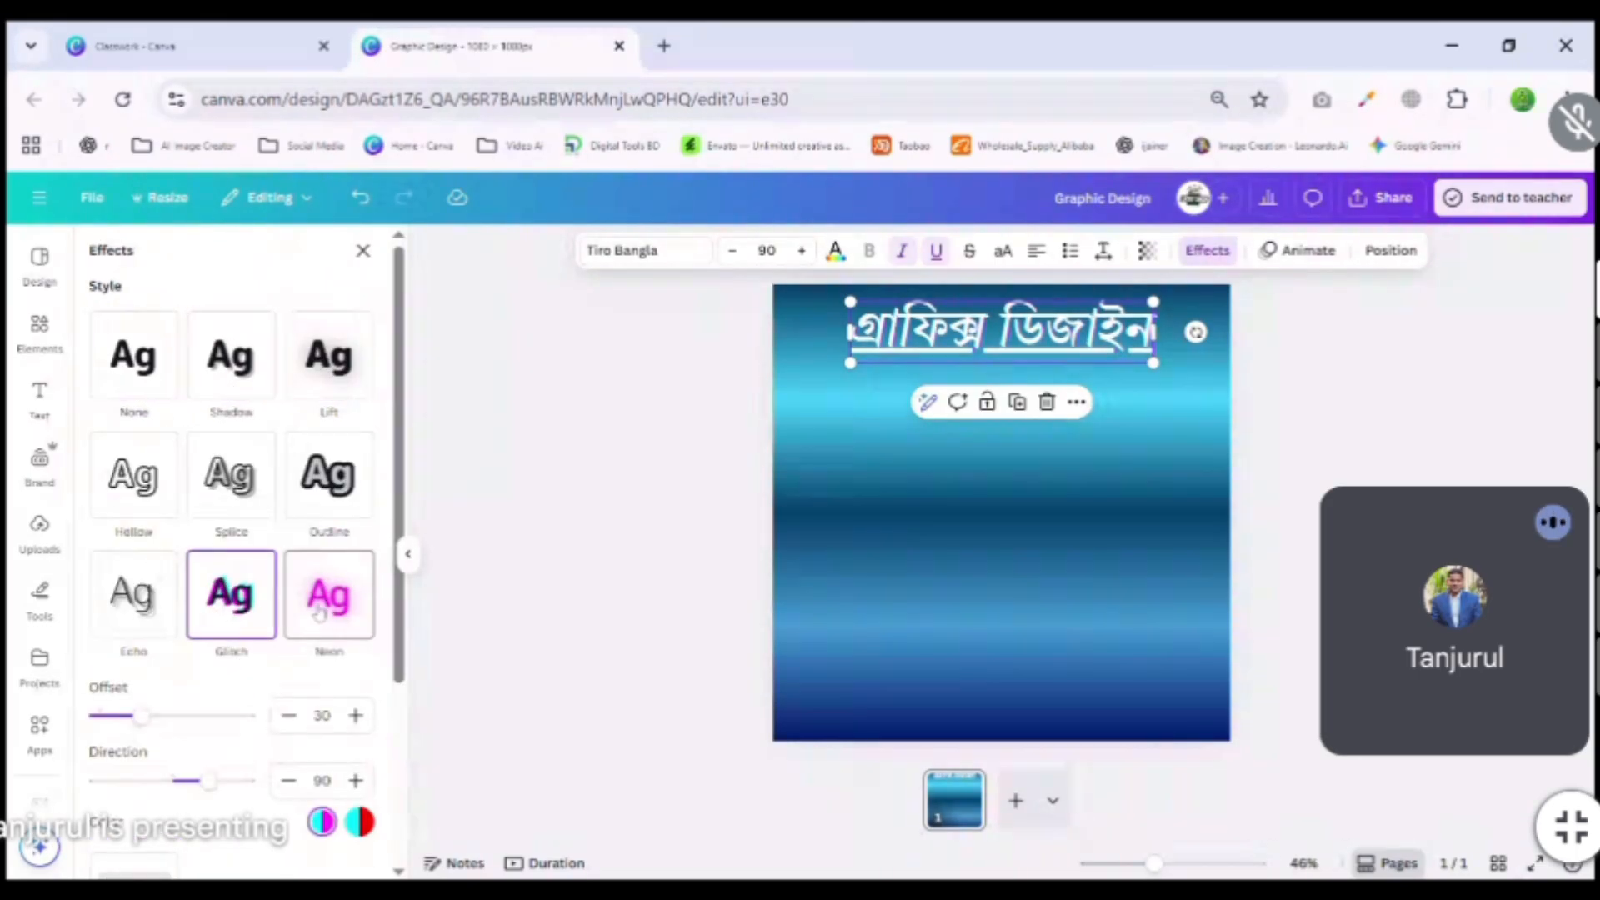
left_click(328, 595)
scroll(197, 653, "down", 3)
left_click(138, 704)
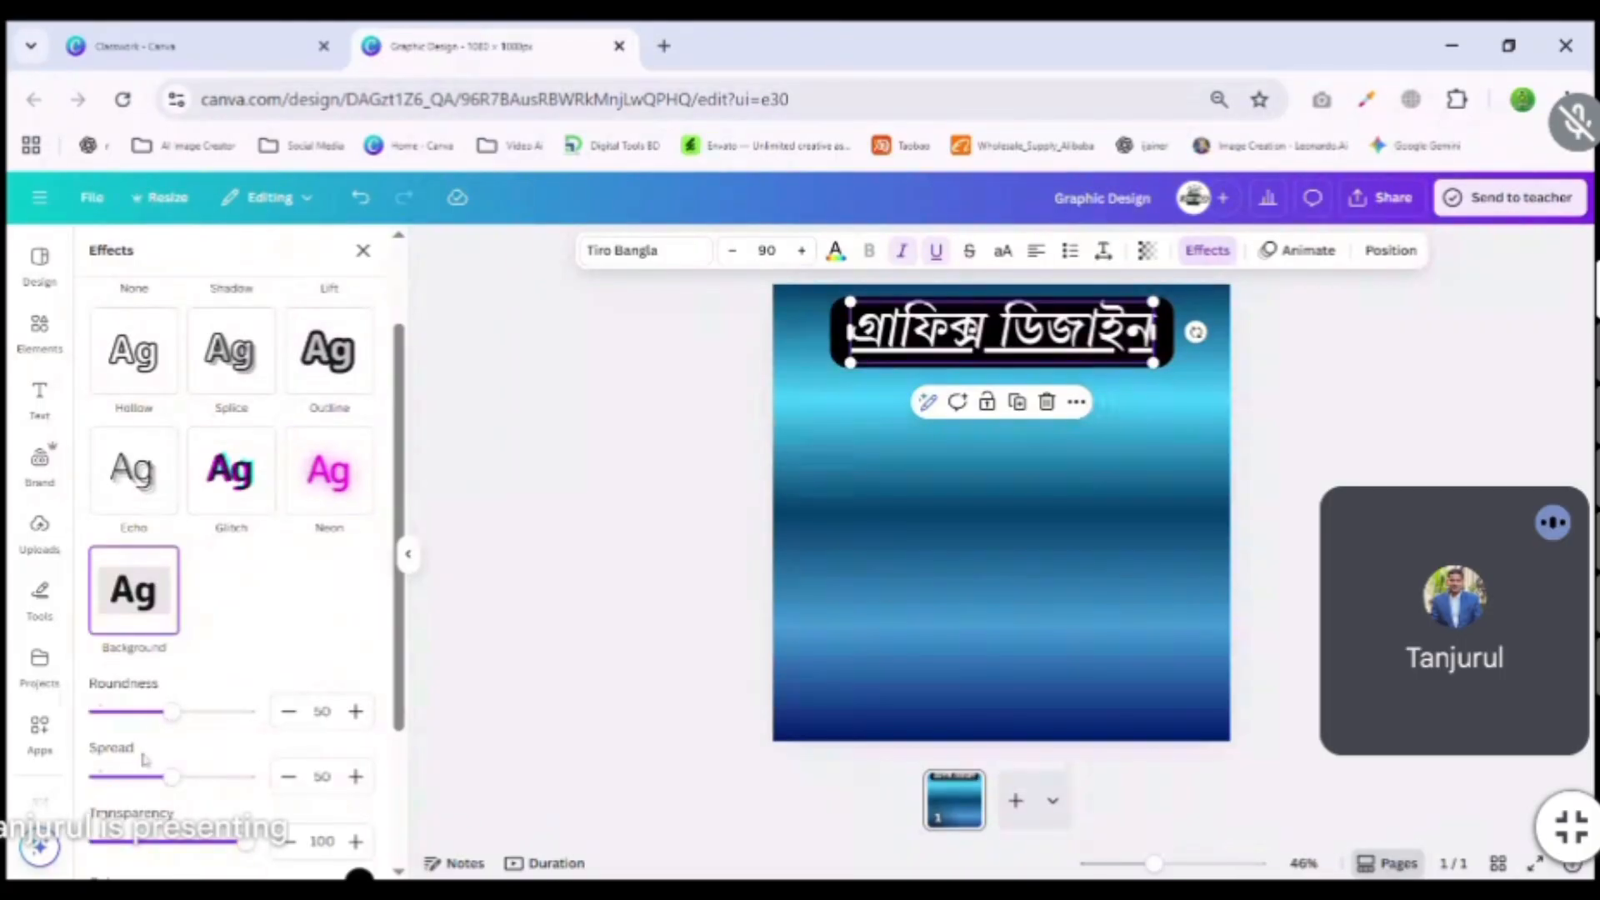
Try the Curve shape on the title twice, resetting the shape to None each time.
scroll(166, 667, "down", 3)
left_click(231, 798)
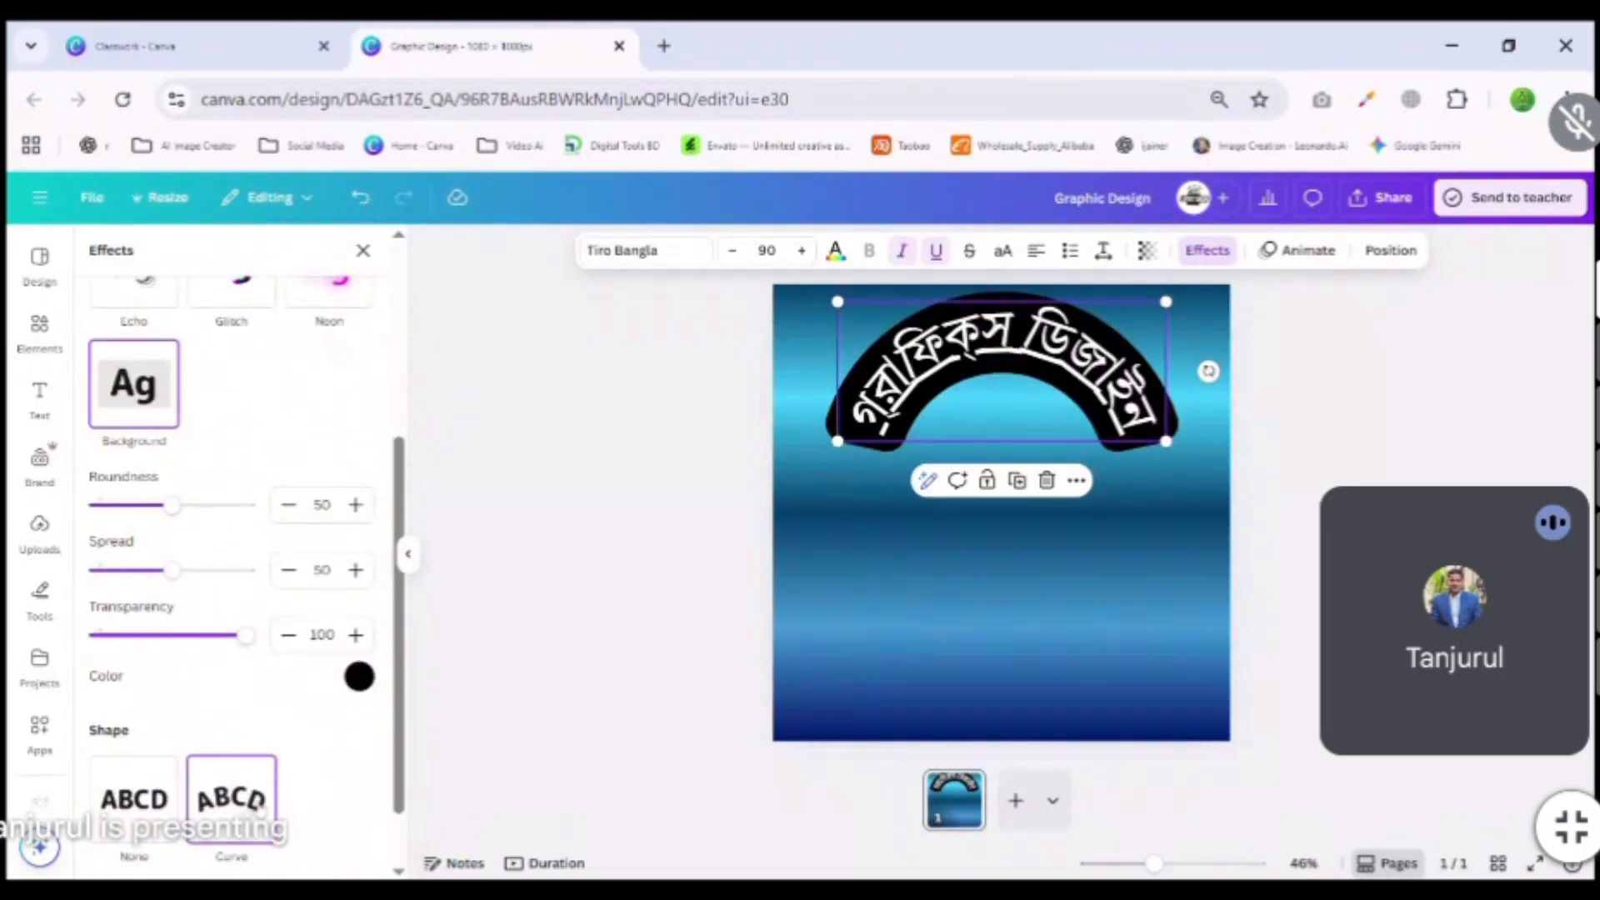
left_click(133, 798)
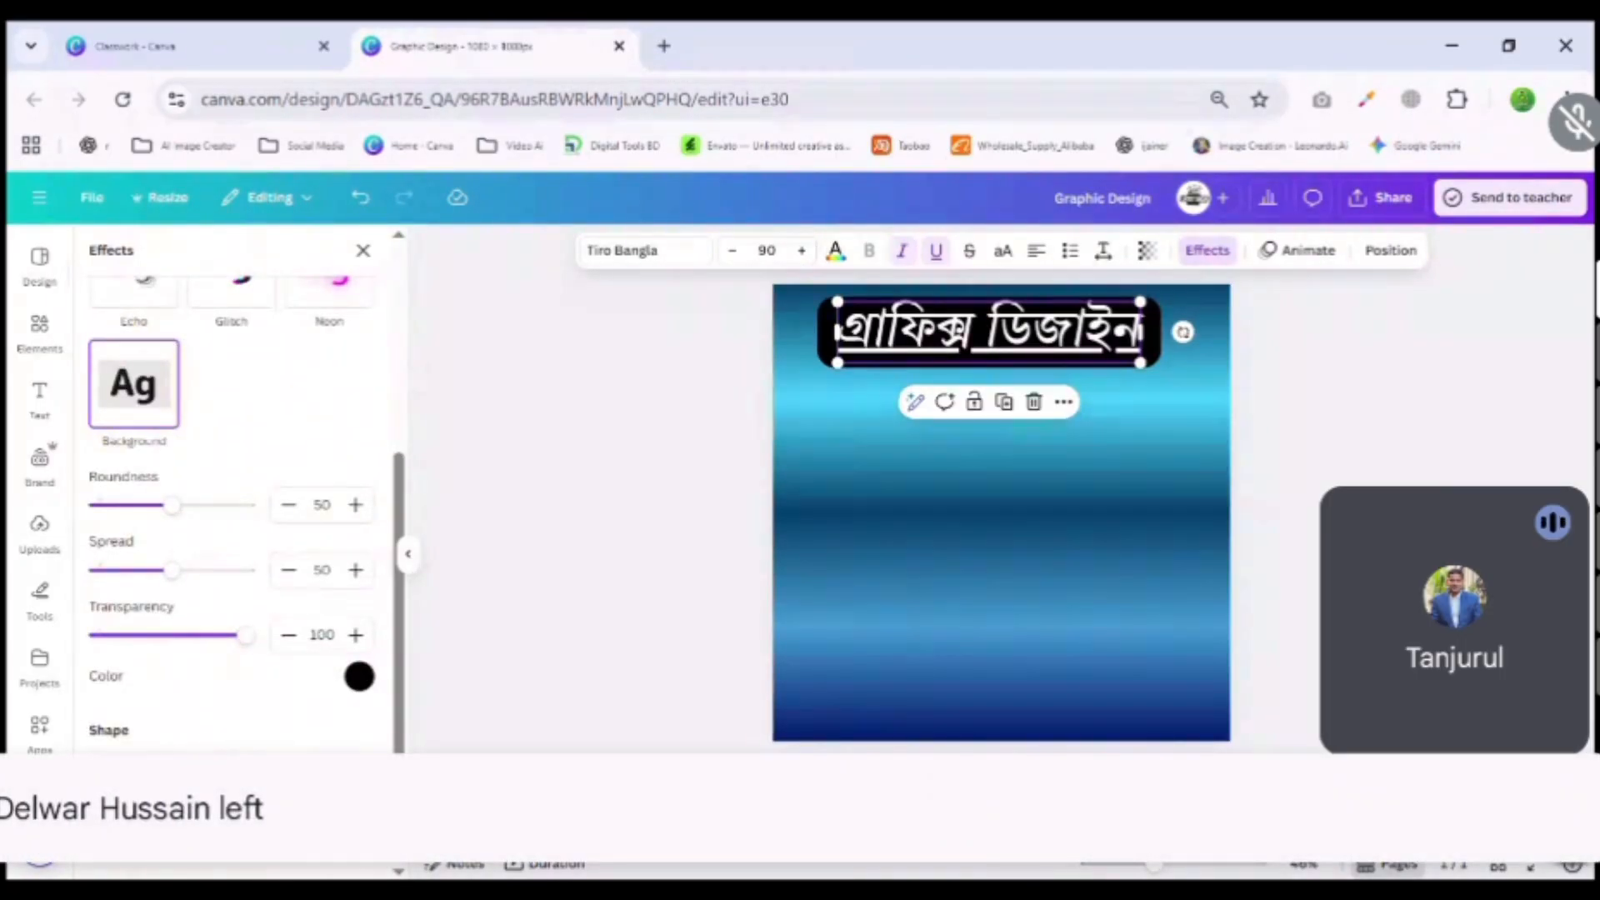
left_click(232, 798)
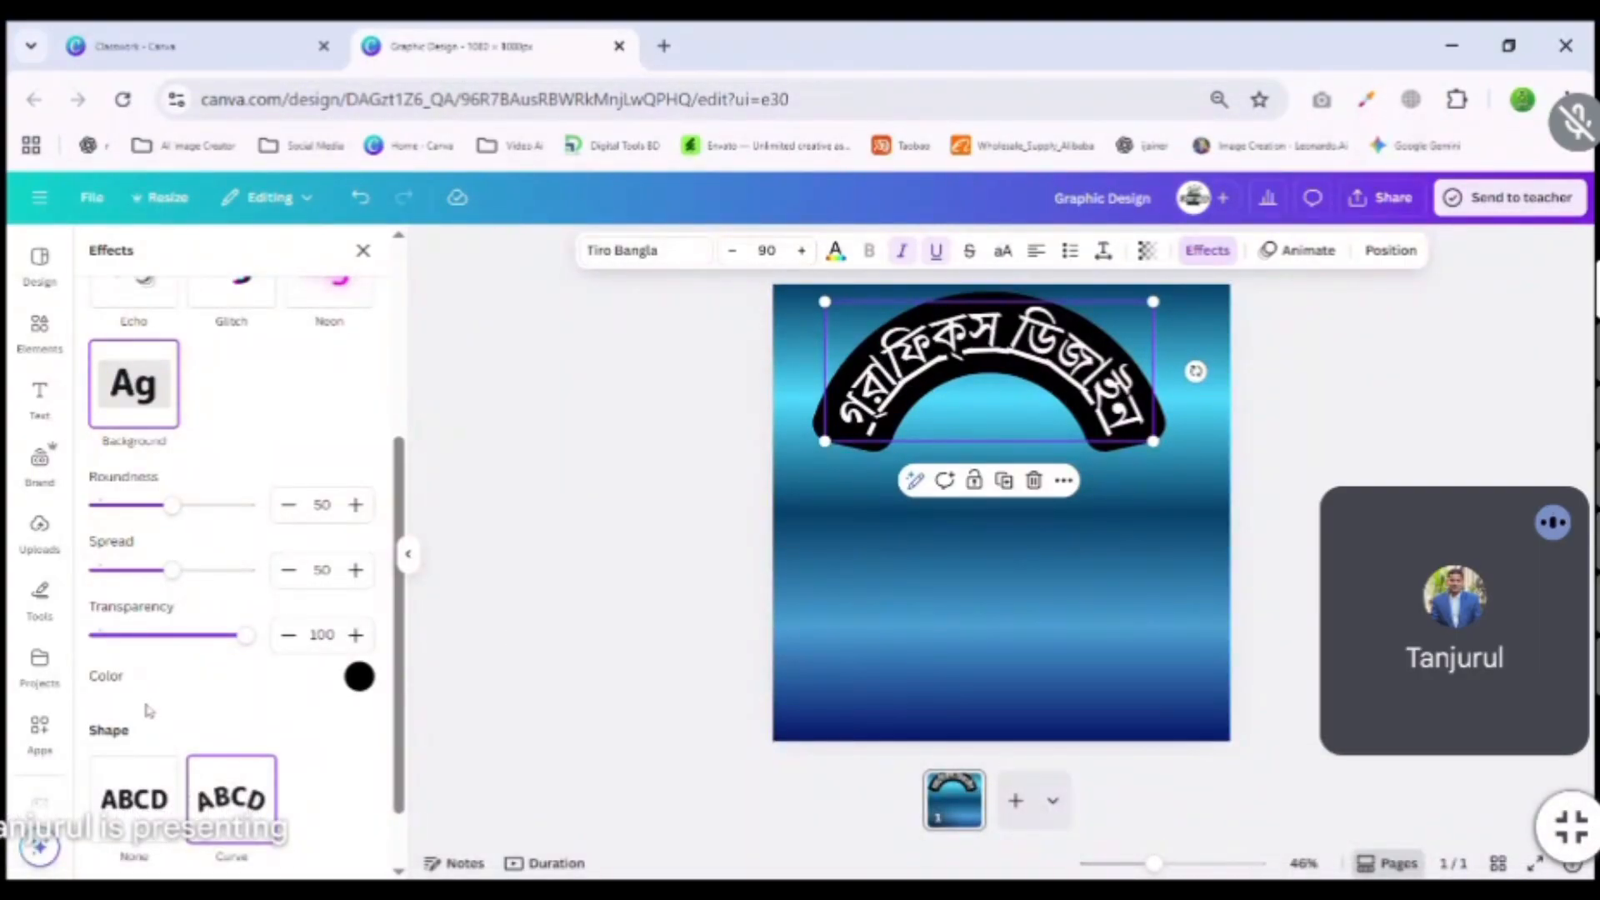
left_click(143, 800)
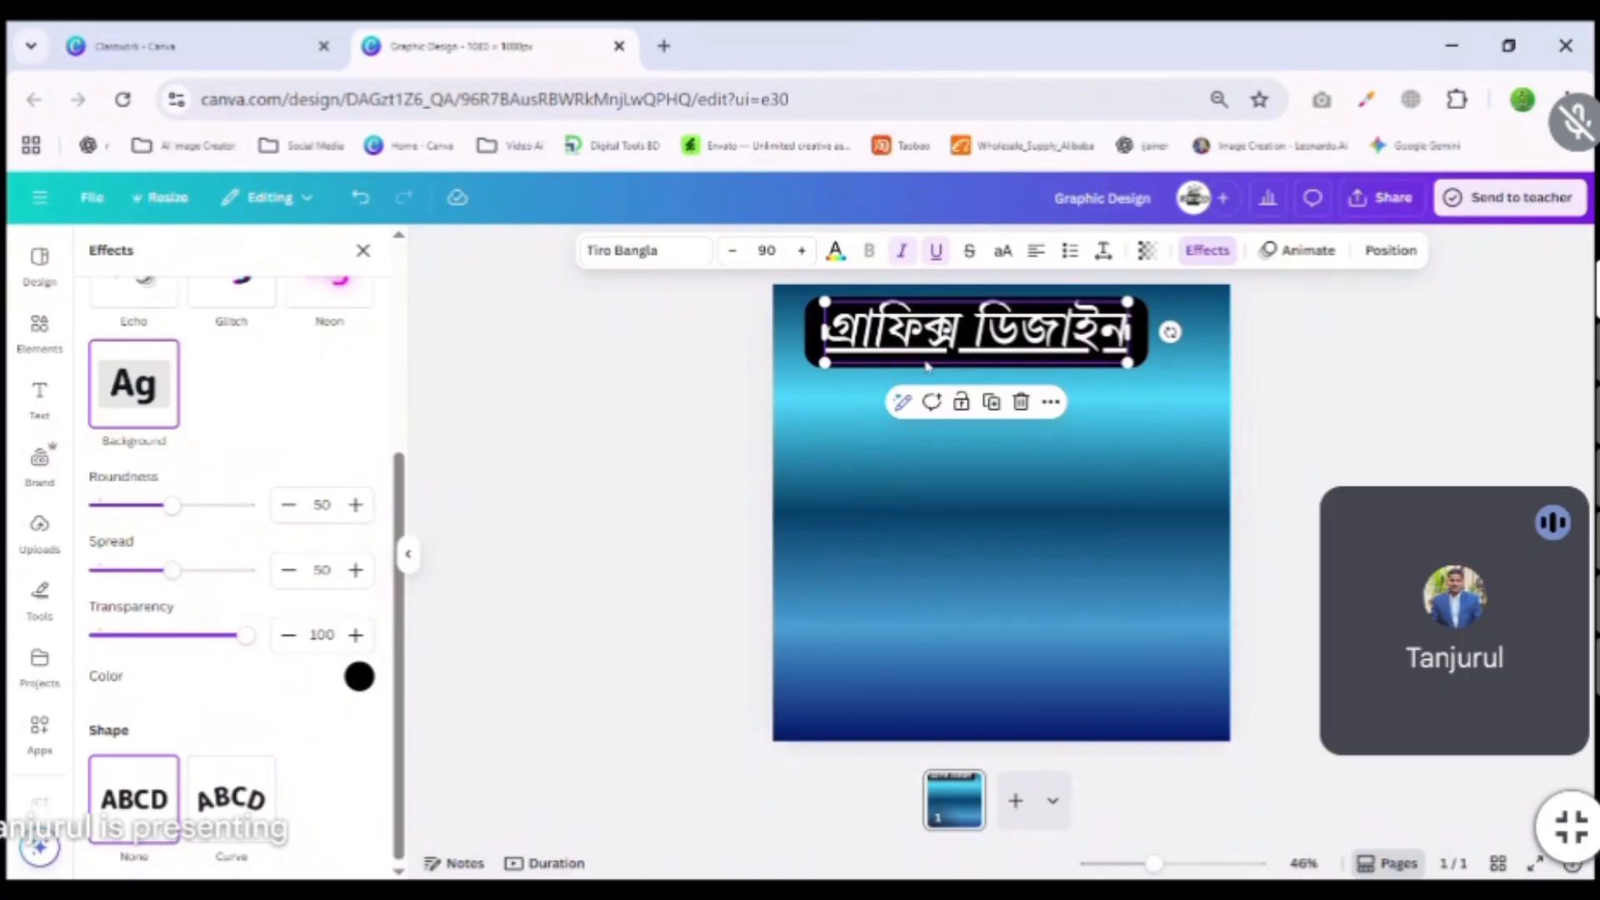
Remove the title's italic and underline formatting and look through the available text effects.
left_click(902, 252)
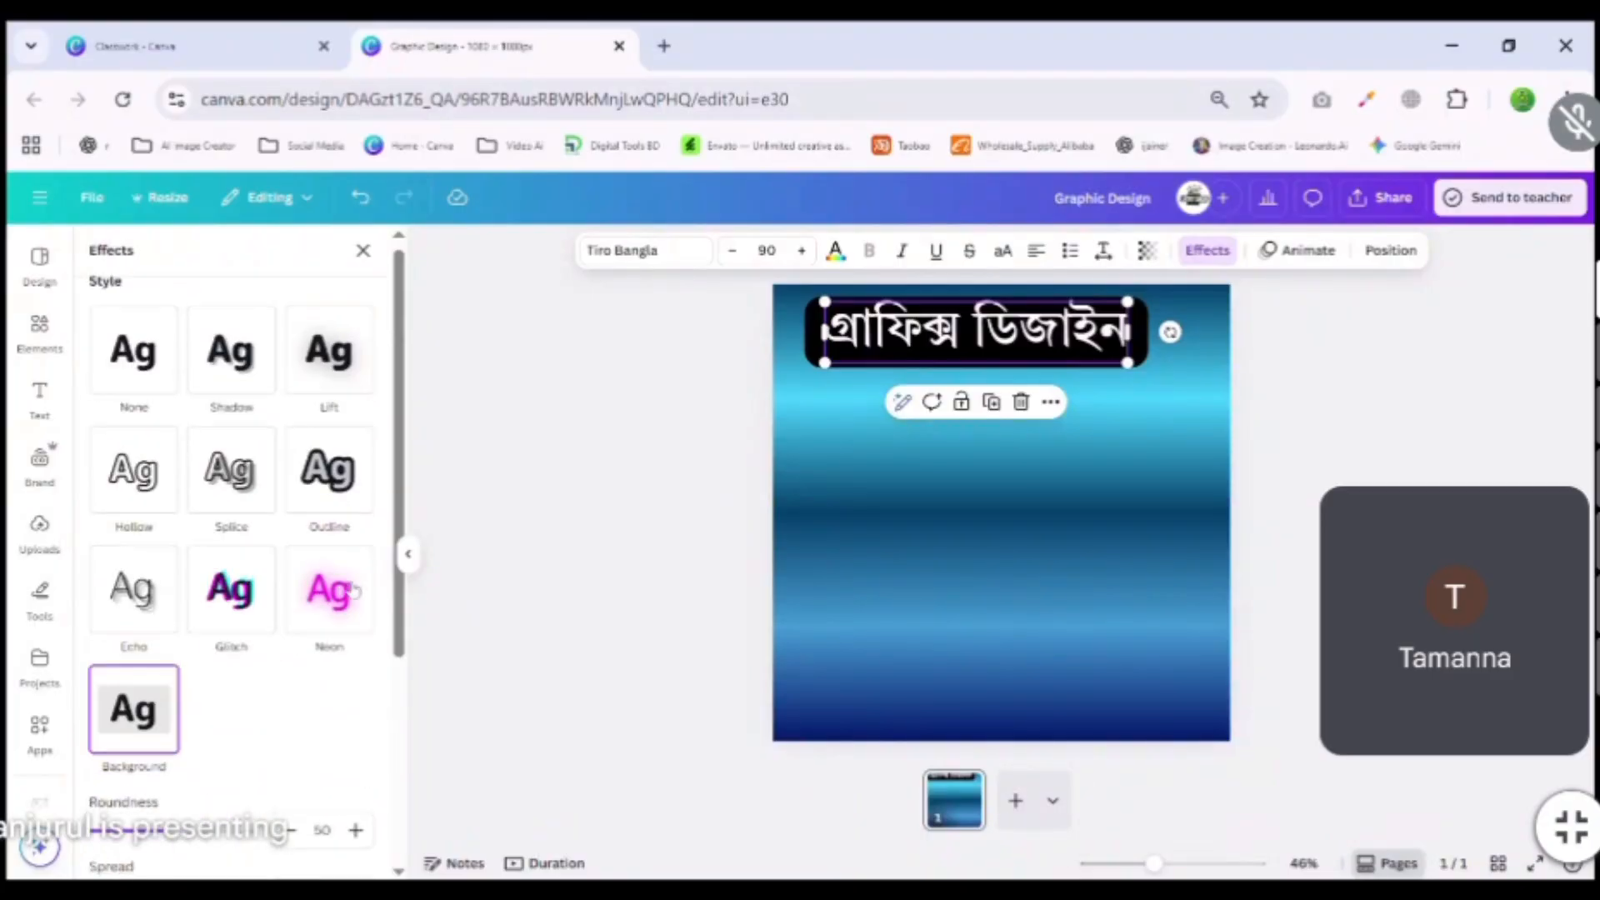
scroll(250, 500, "up", 4)
scroll(252, 431, "down", 5)
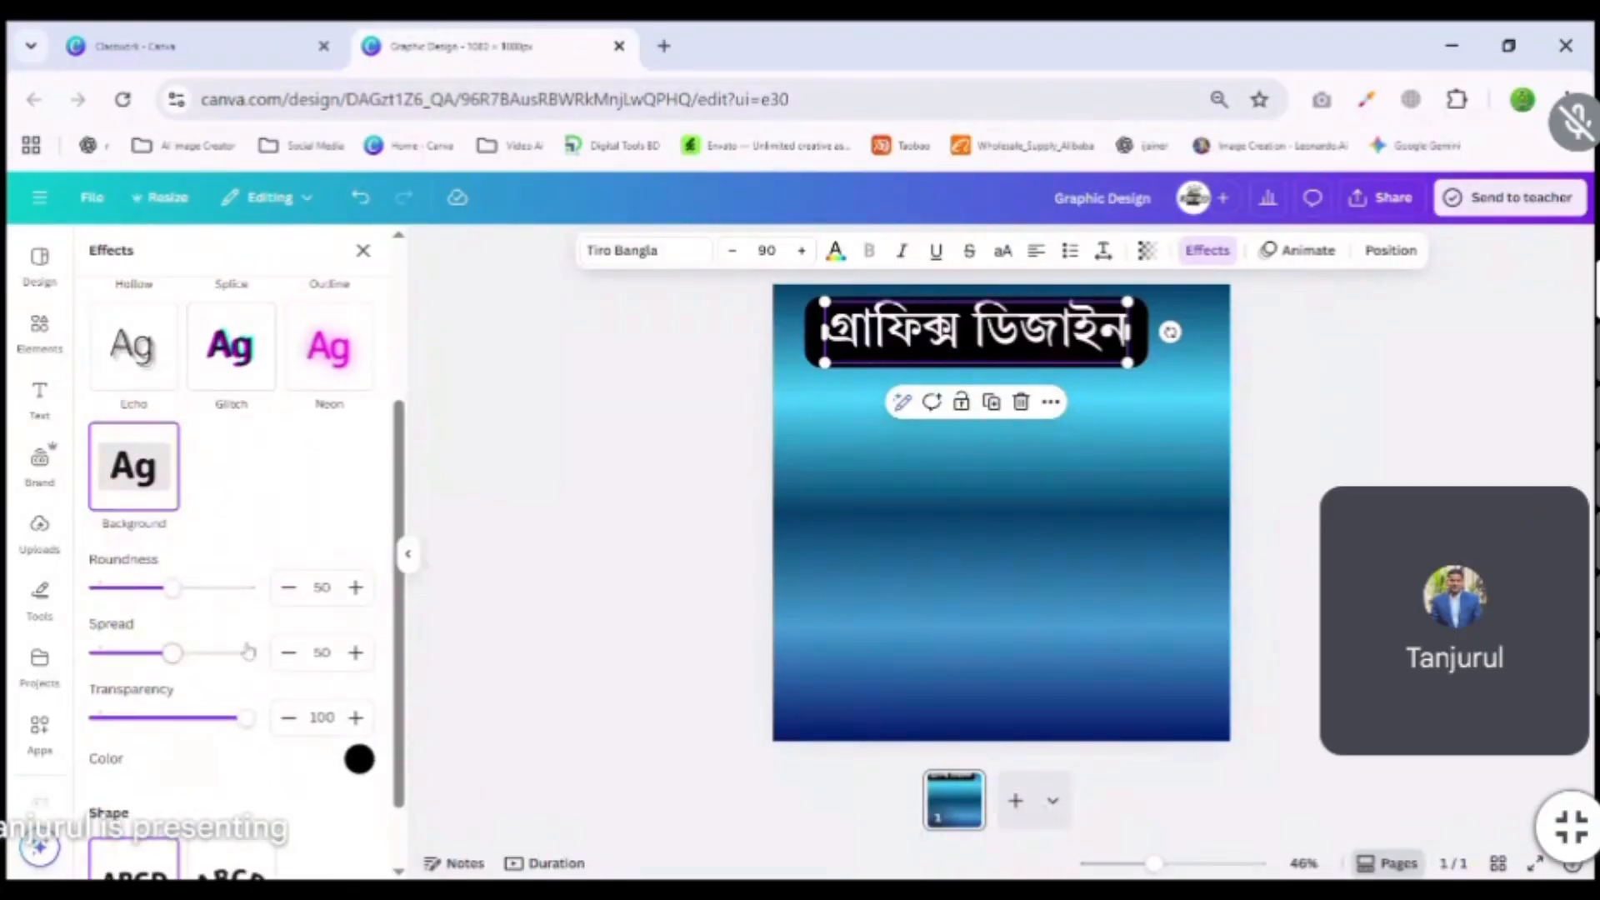
scroll(250, 583, "up", 4)
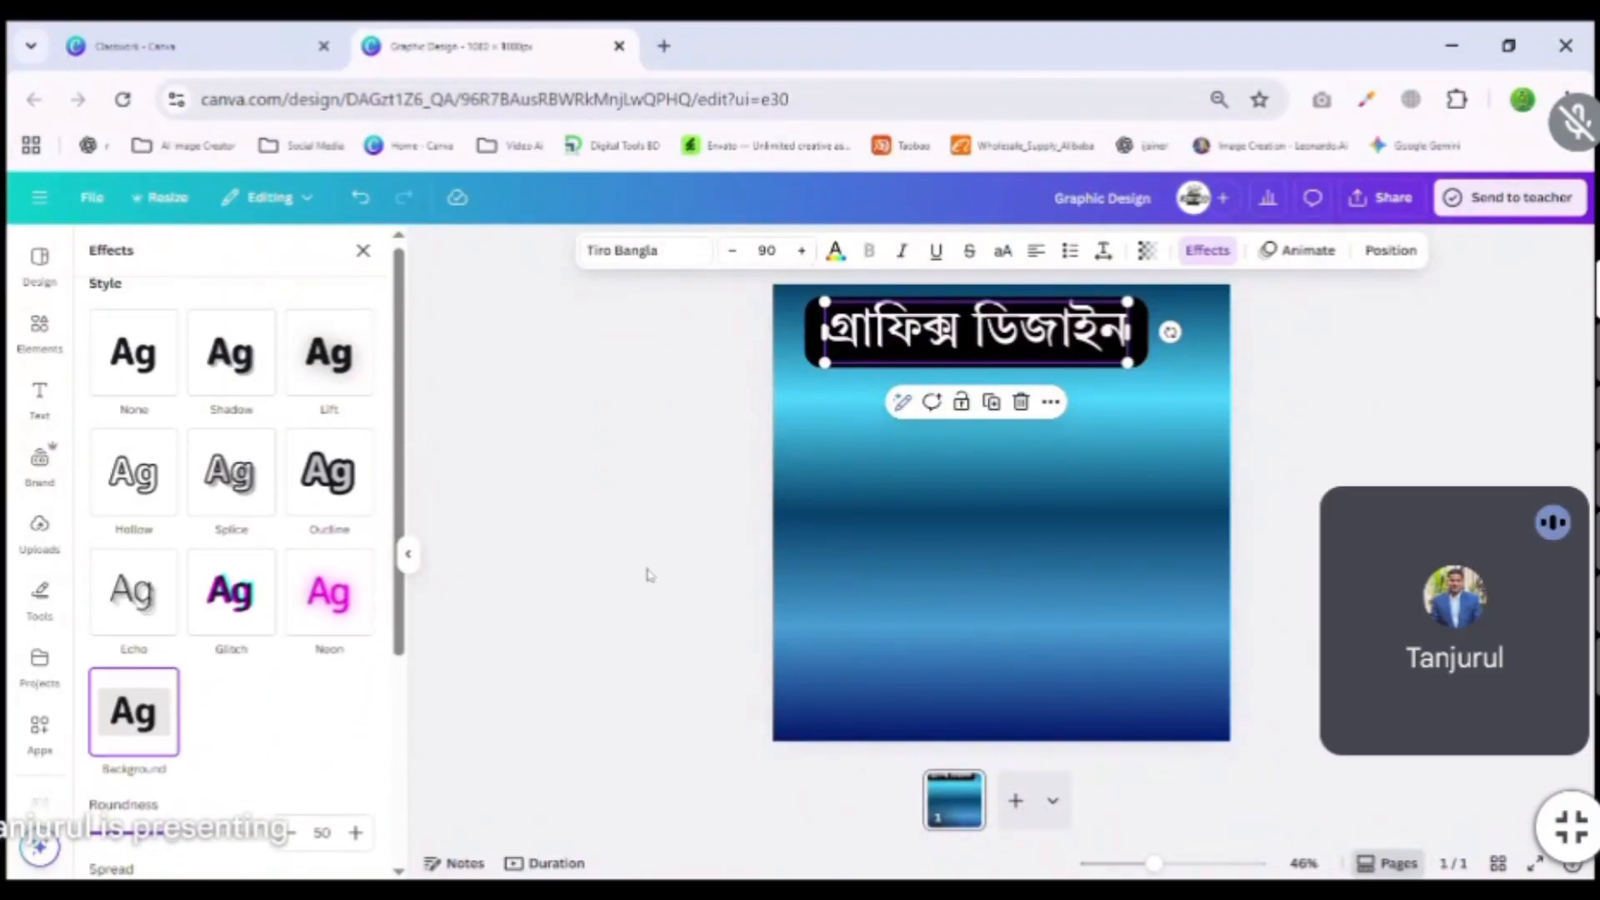
Undo the recent title formatting, curve and effect changes back to the italic, underlined title with the Shadow effect.
key("ctrl+z")
key("ctrl+z")
key("ctrl+z")
key("ctrl+z")
key("ctrl+z")
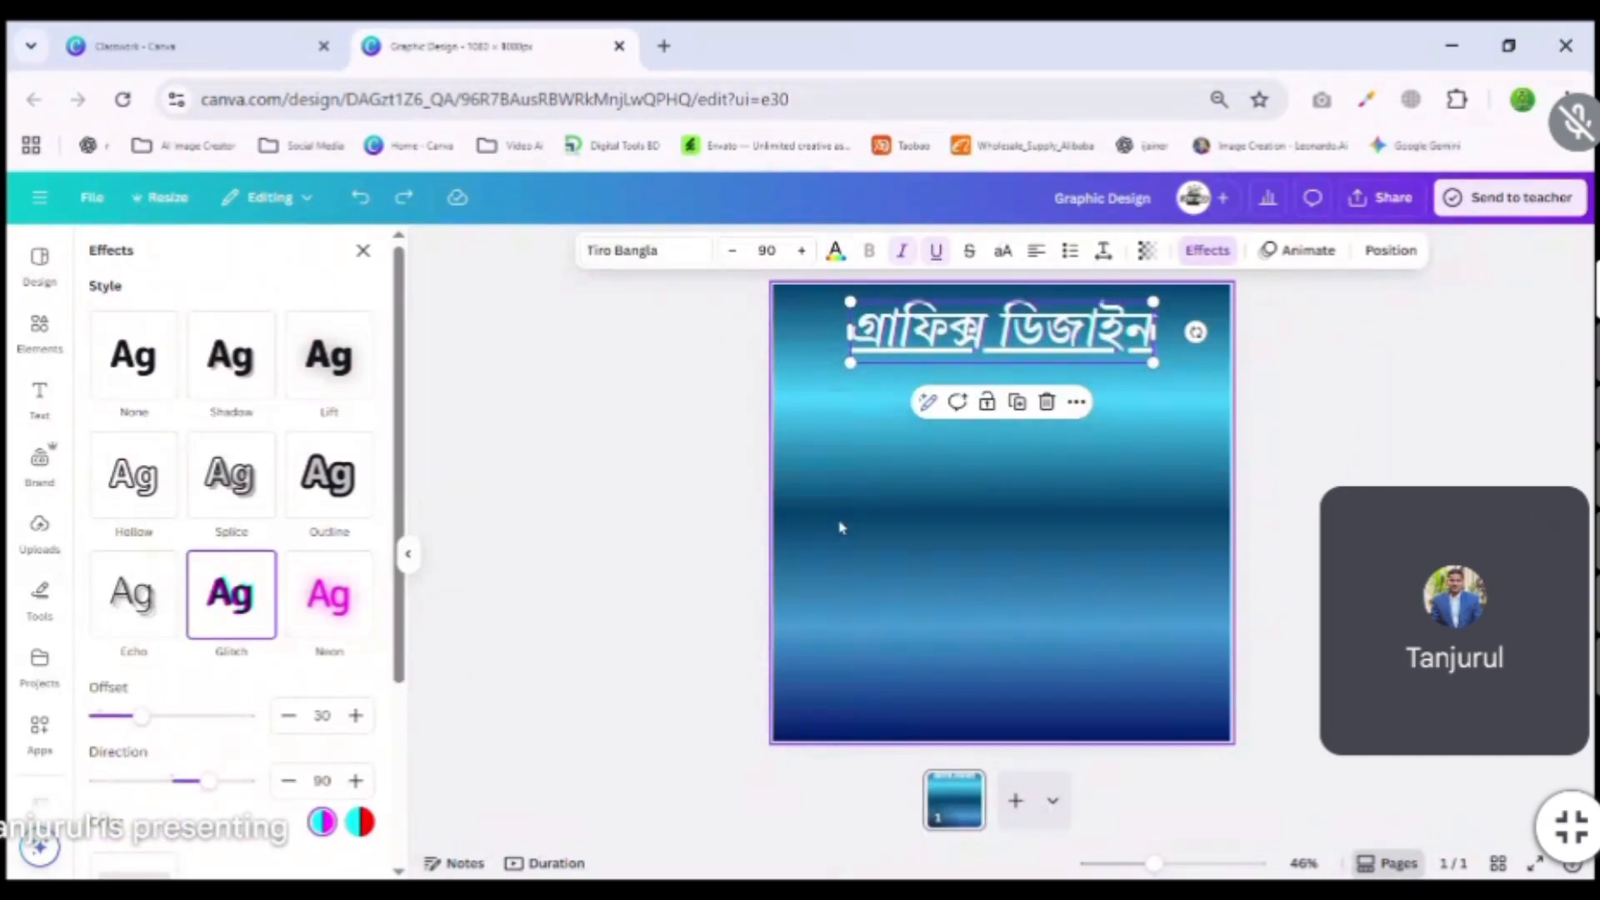
key("ctrl+z")
key("ctrl+z")
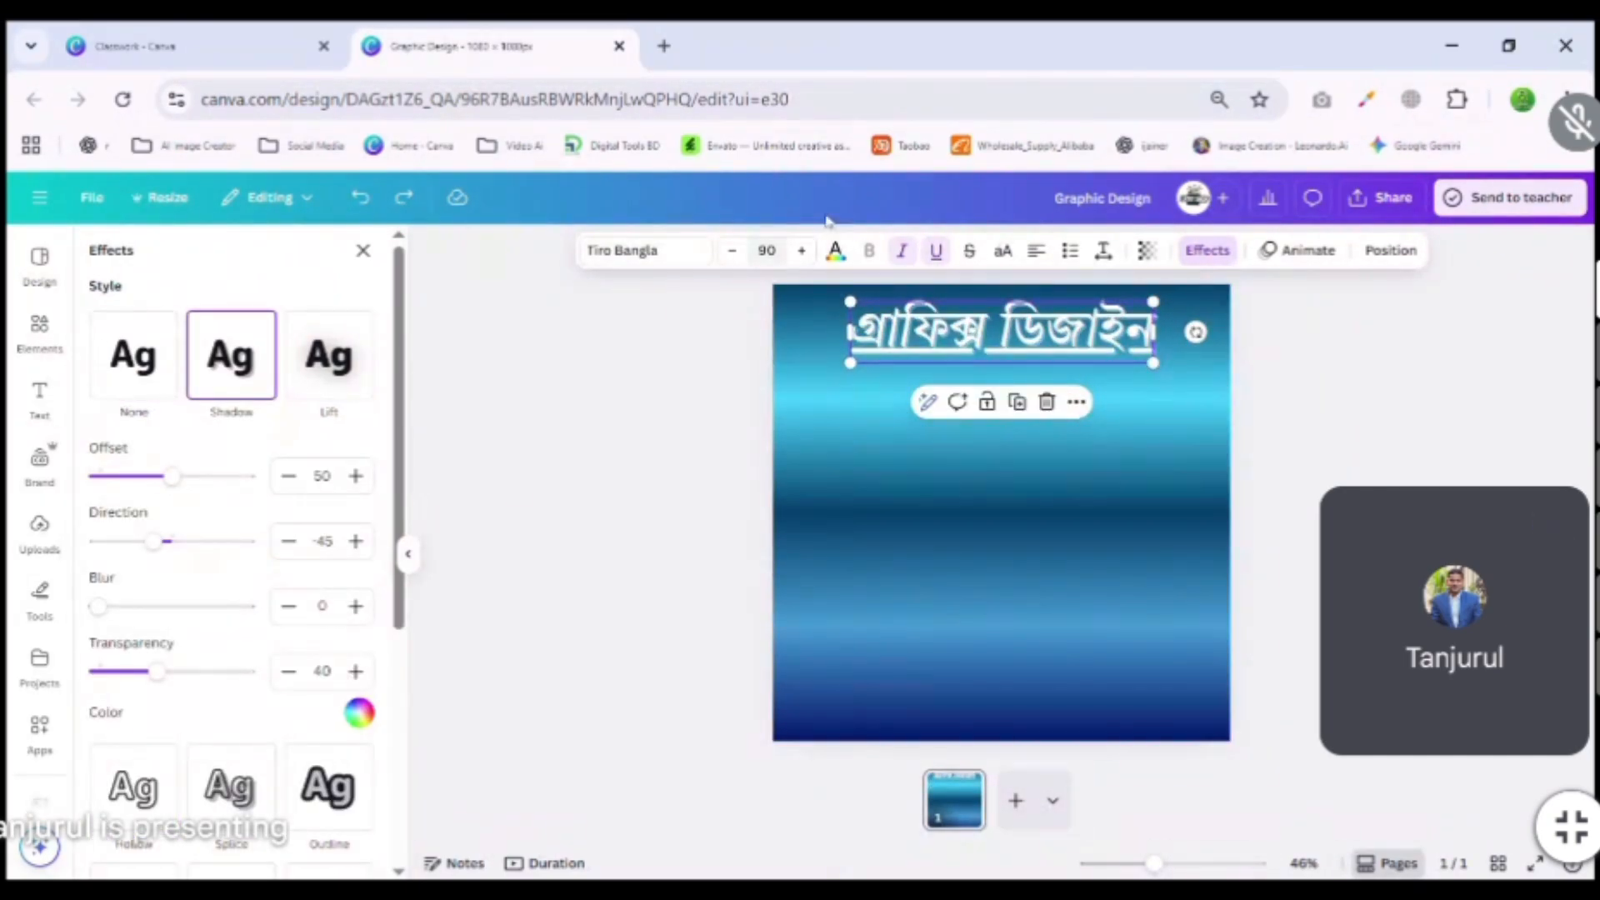
Turn off italic and underline on the shadowed title and move it slightly down the page.
left_click(898, 255)
left_click(934, 255)
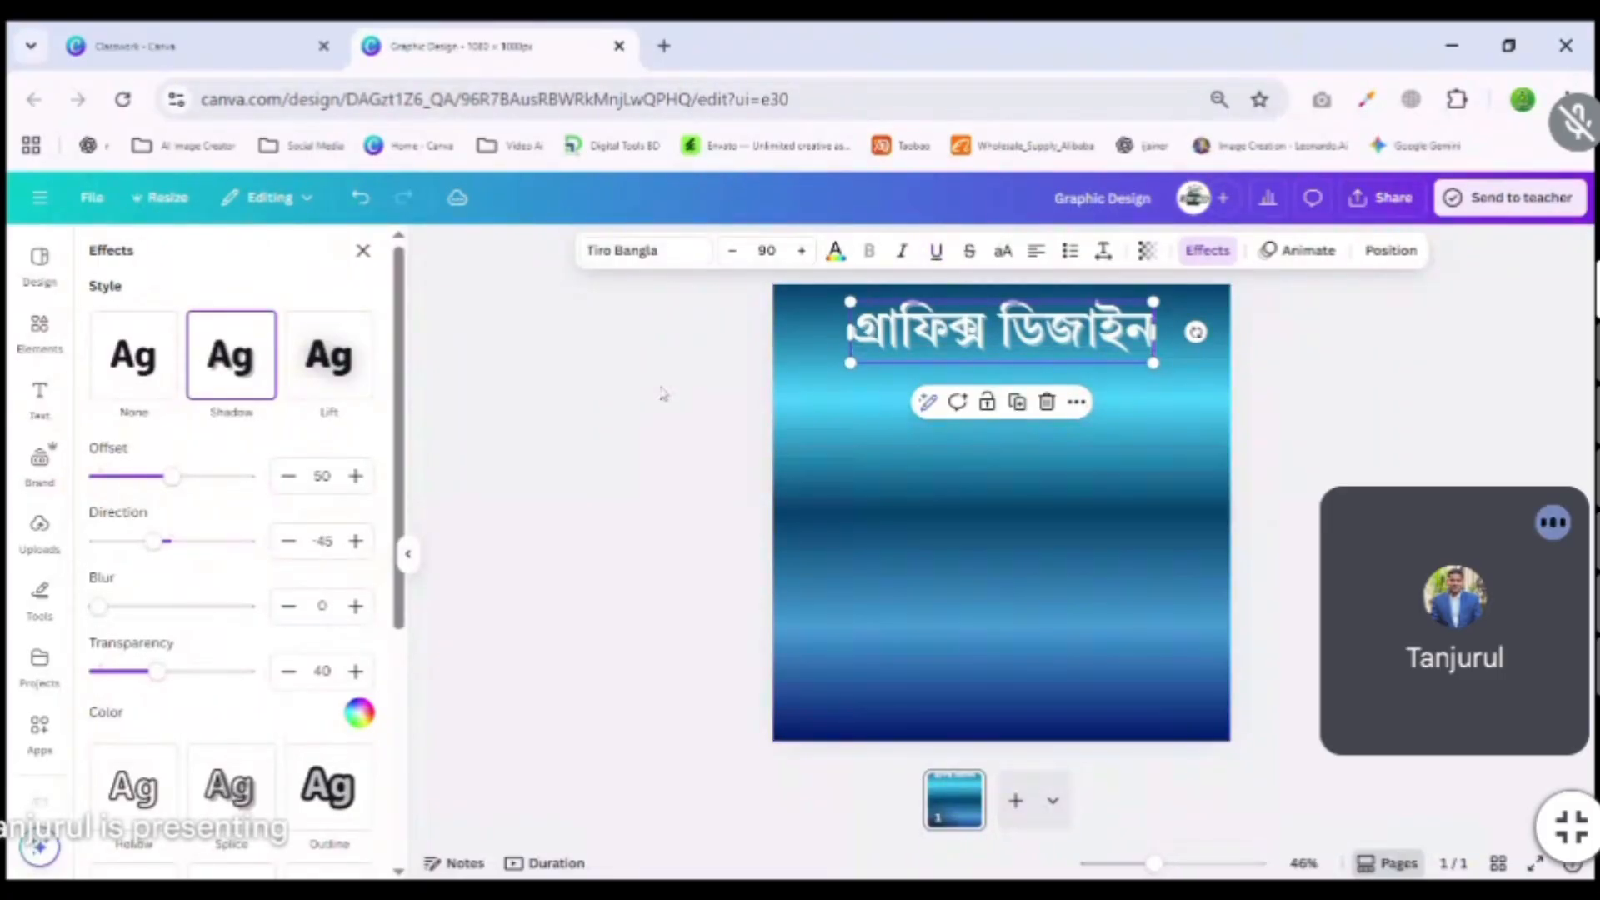
left_click(663, 435)
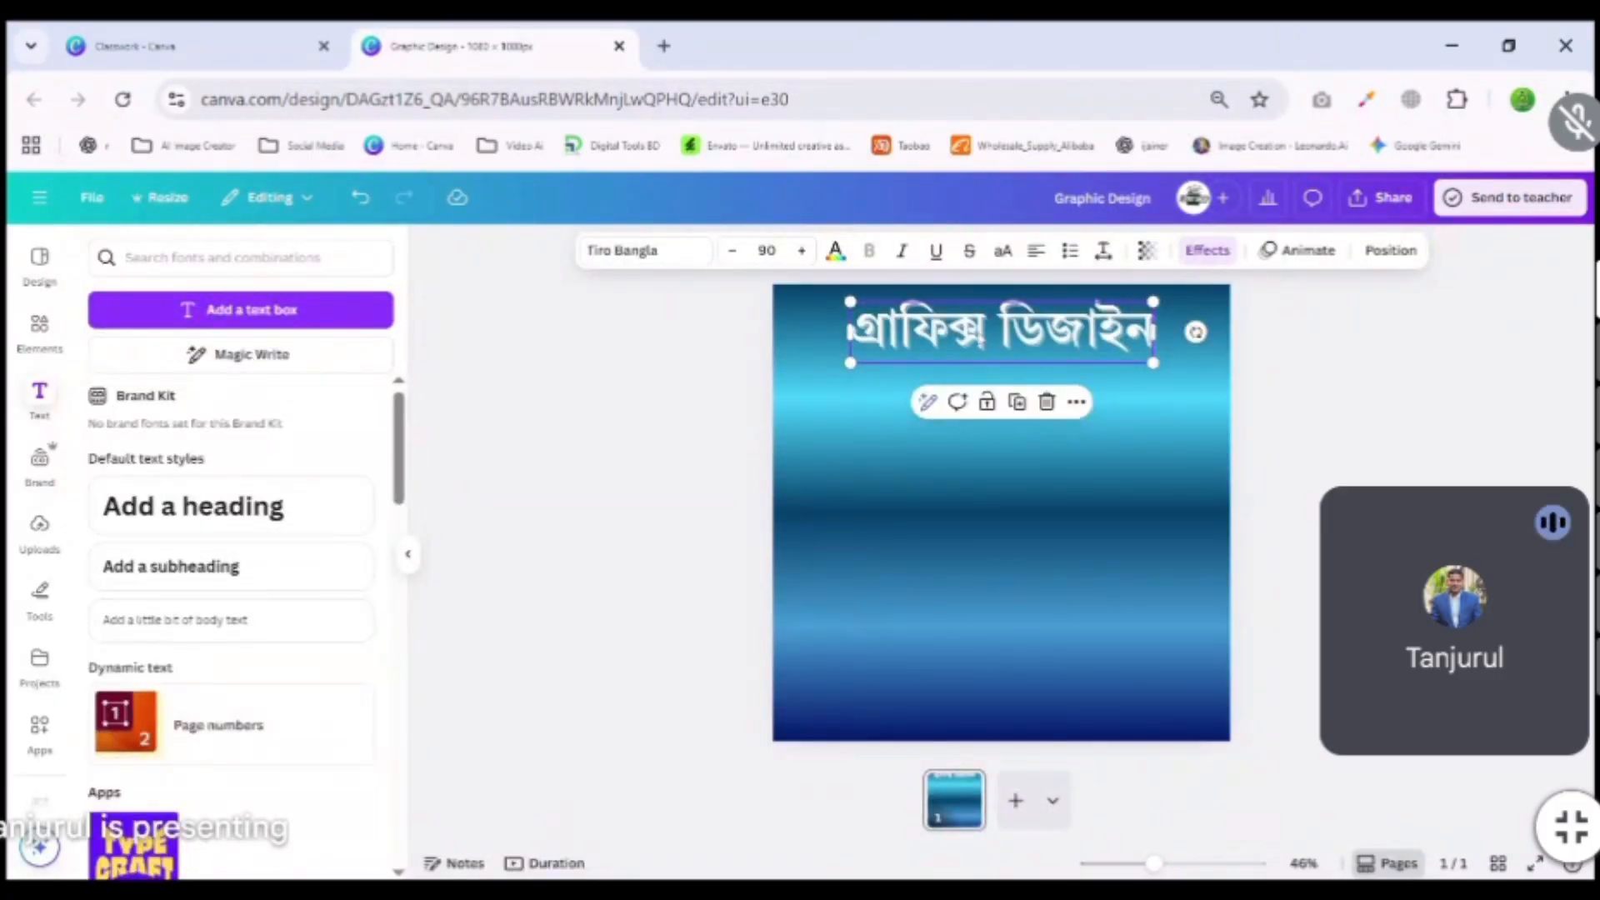
left_click_drag(981, 337, 982, 353)
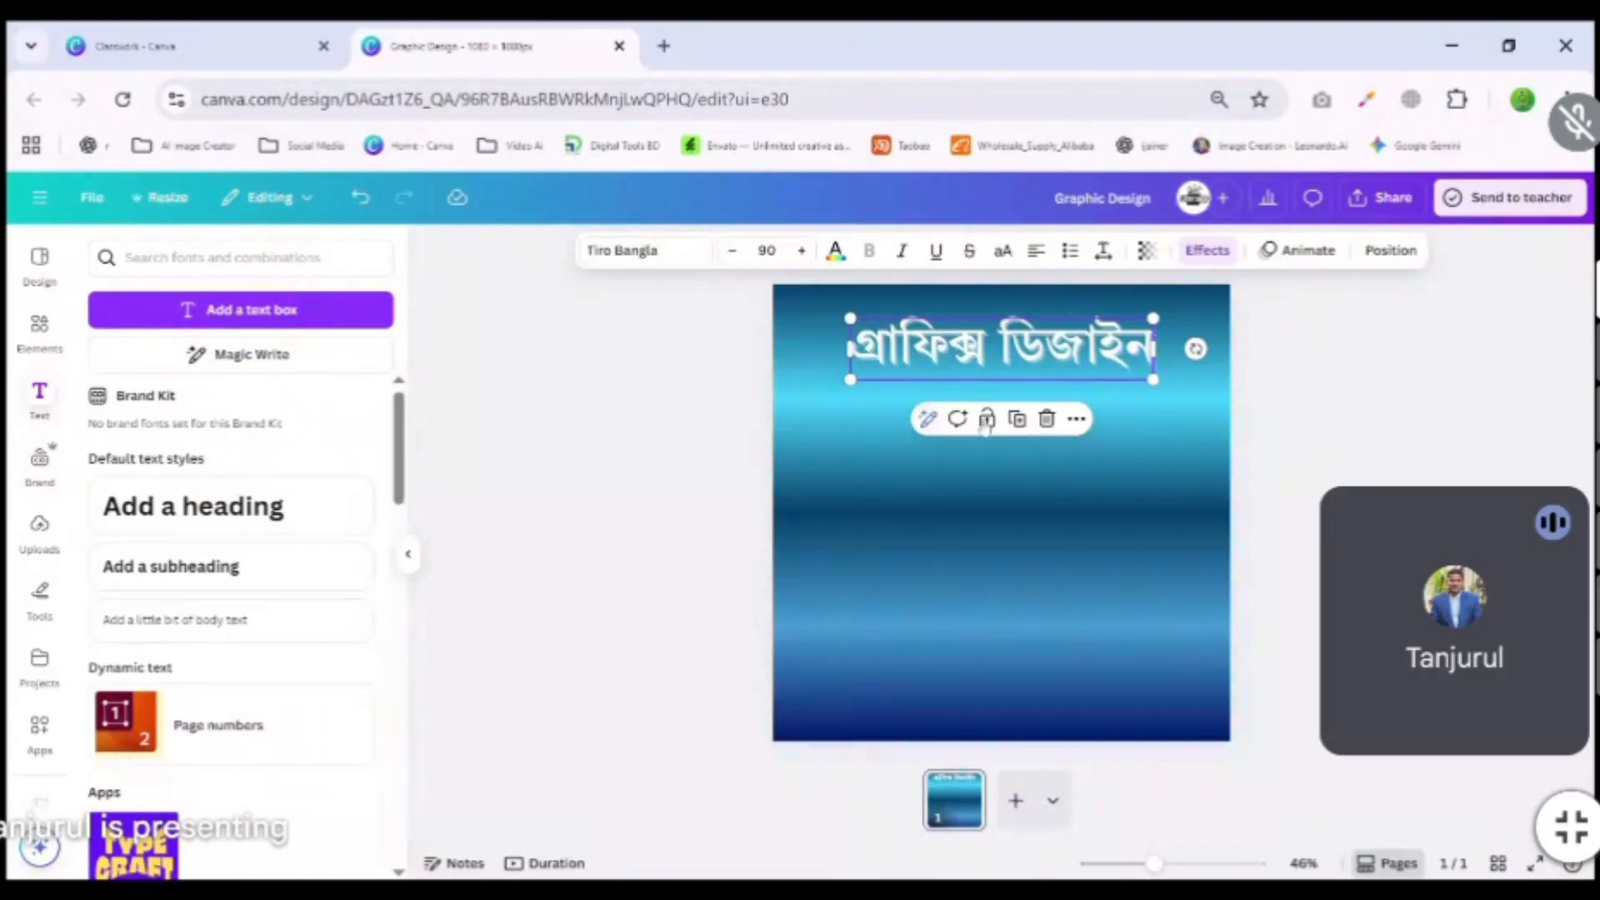
left_click(1421, 408)
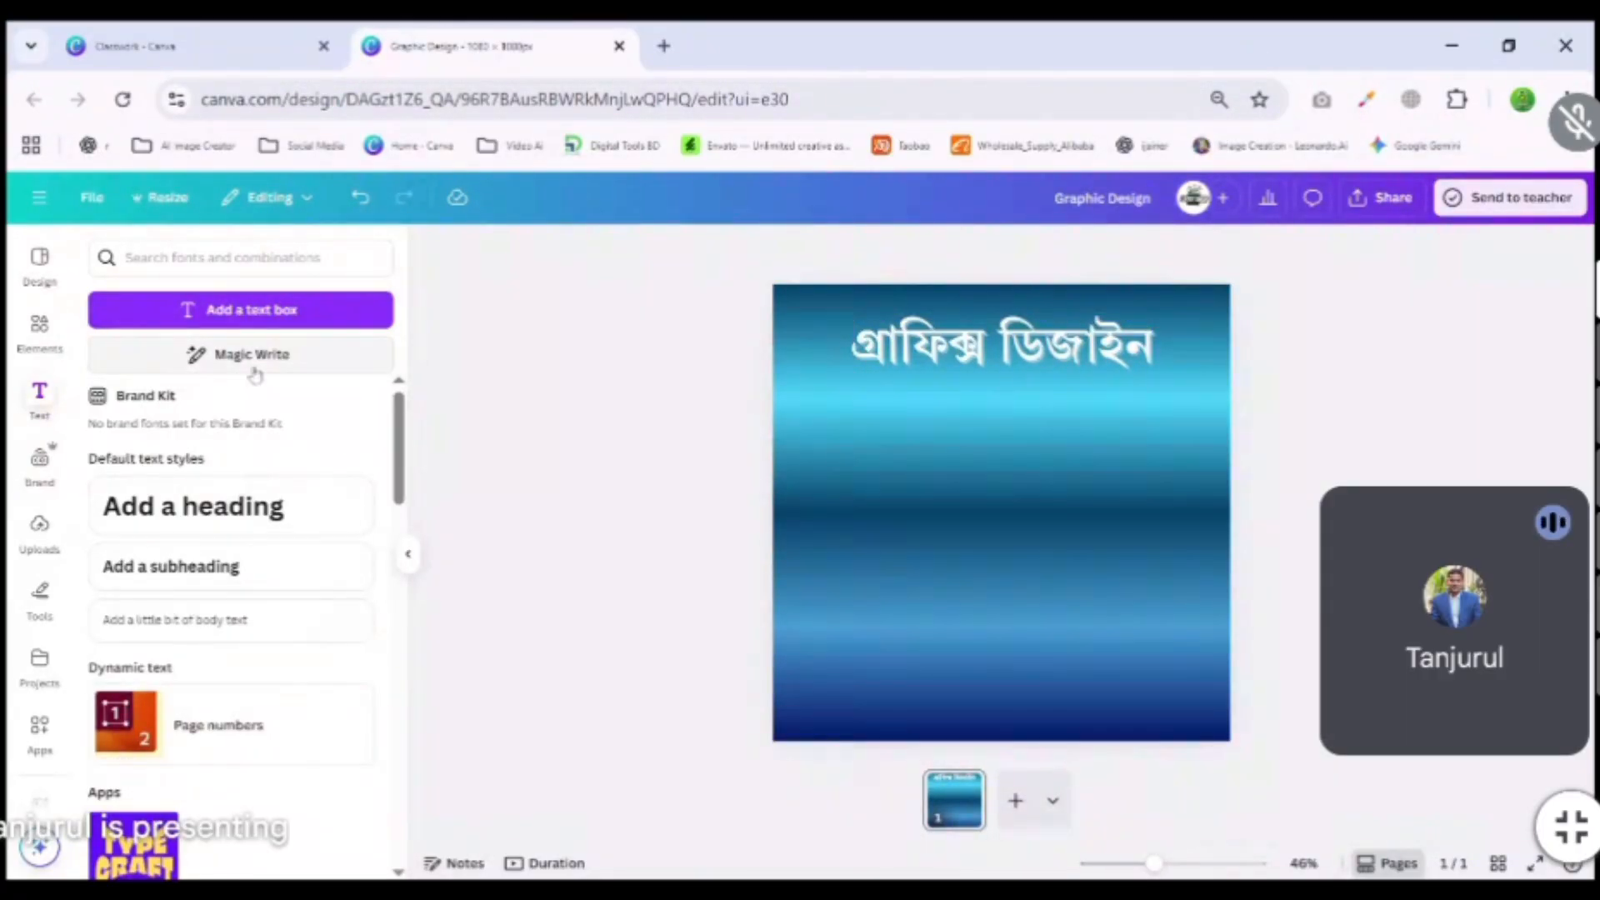
Delete the title text from the page, leaving only the blue gradient background.
left_click(1033, 365)
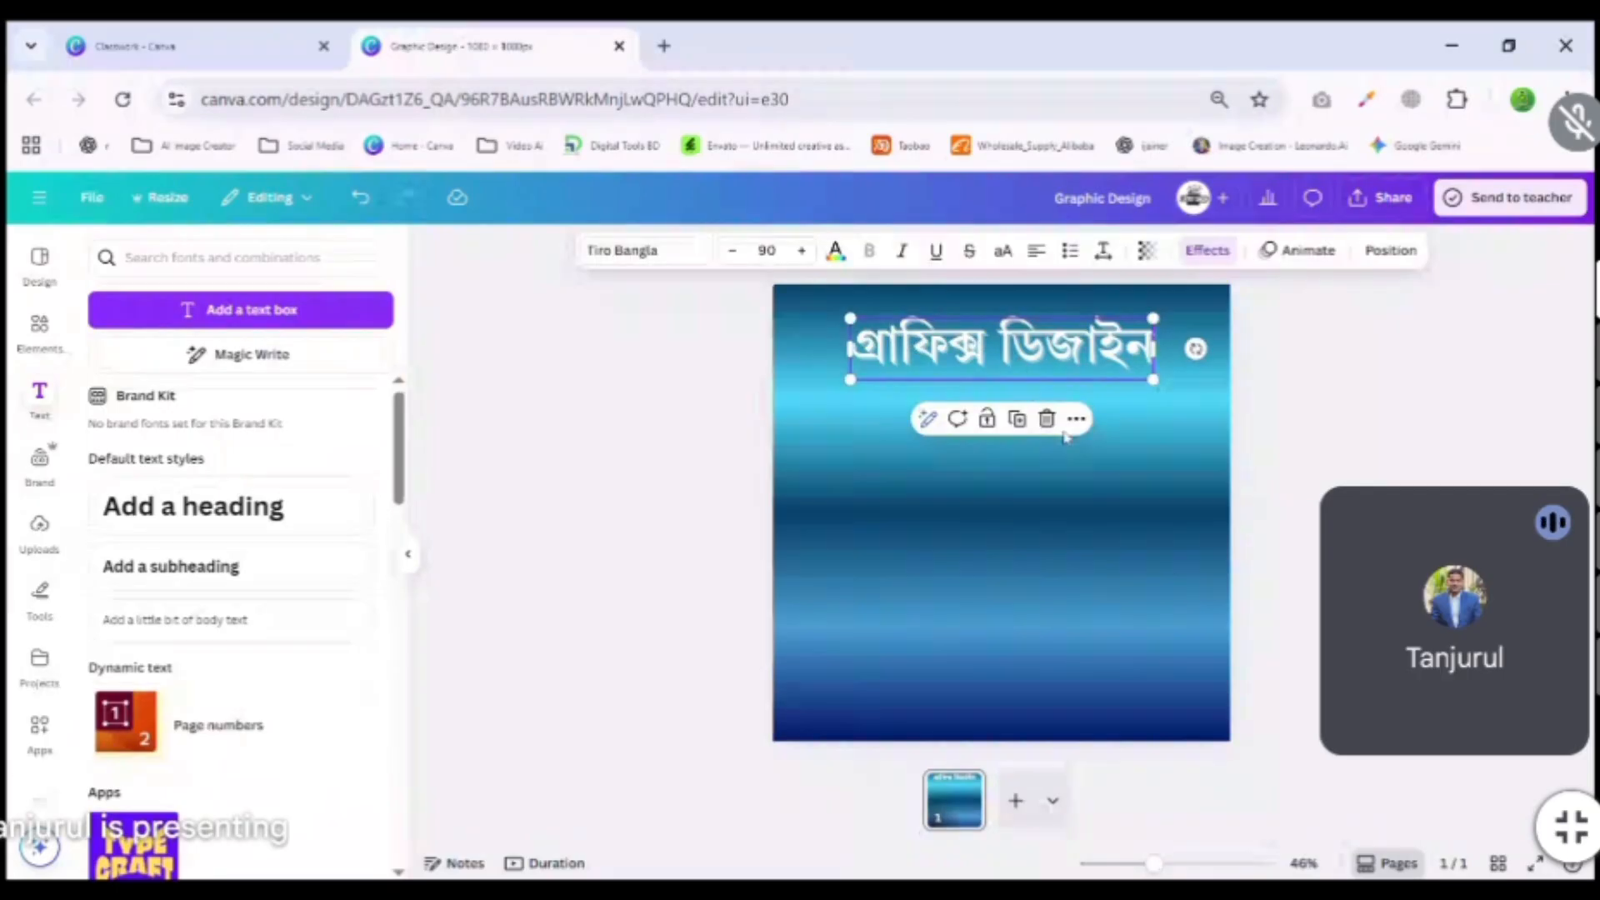
left_click(1047, 419)
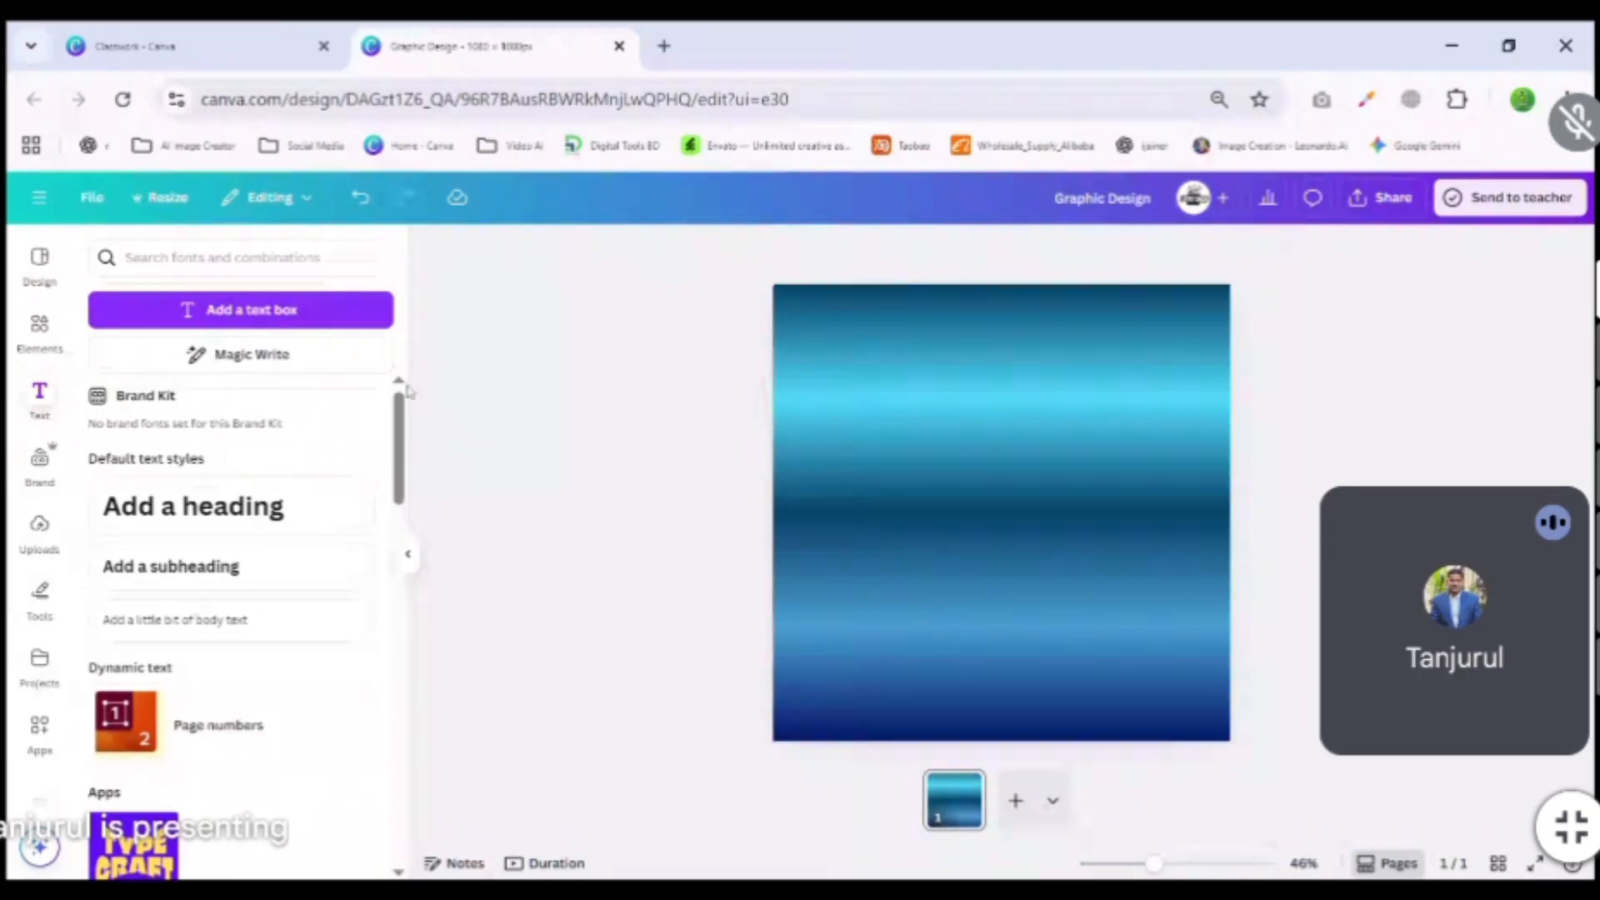
Generate text with Magic Write from the prompt "To 5 Mobile 2025".
left_click(240, 358)
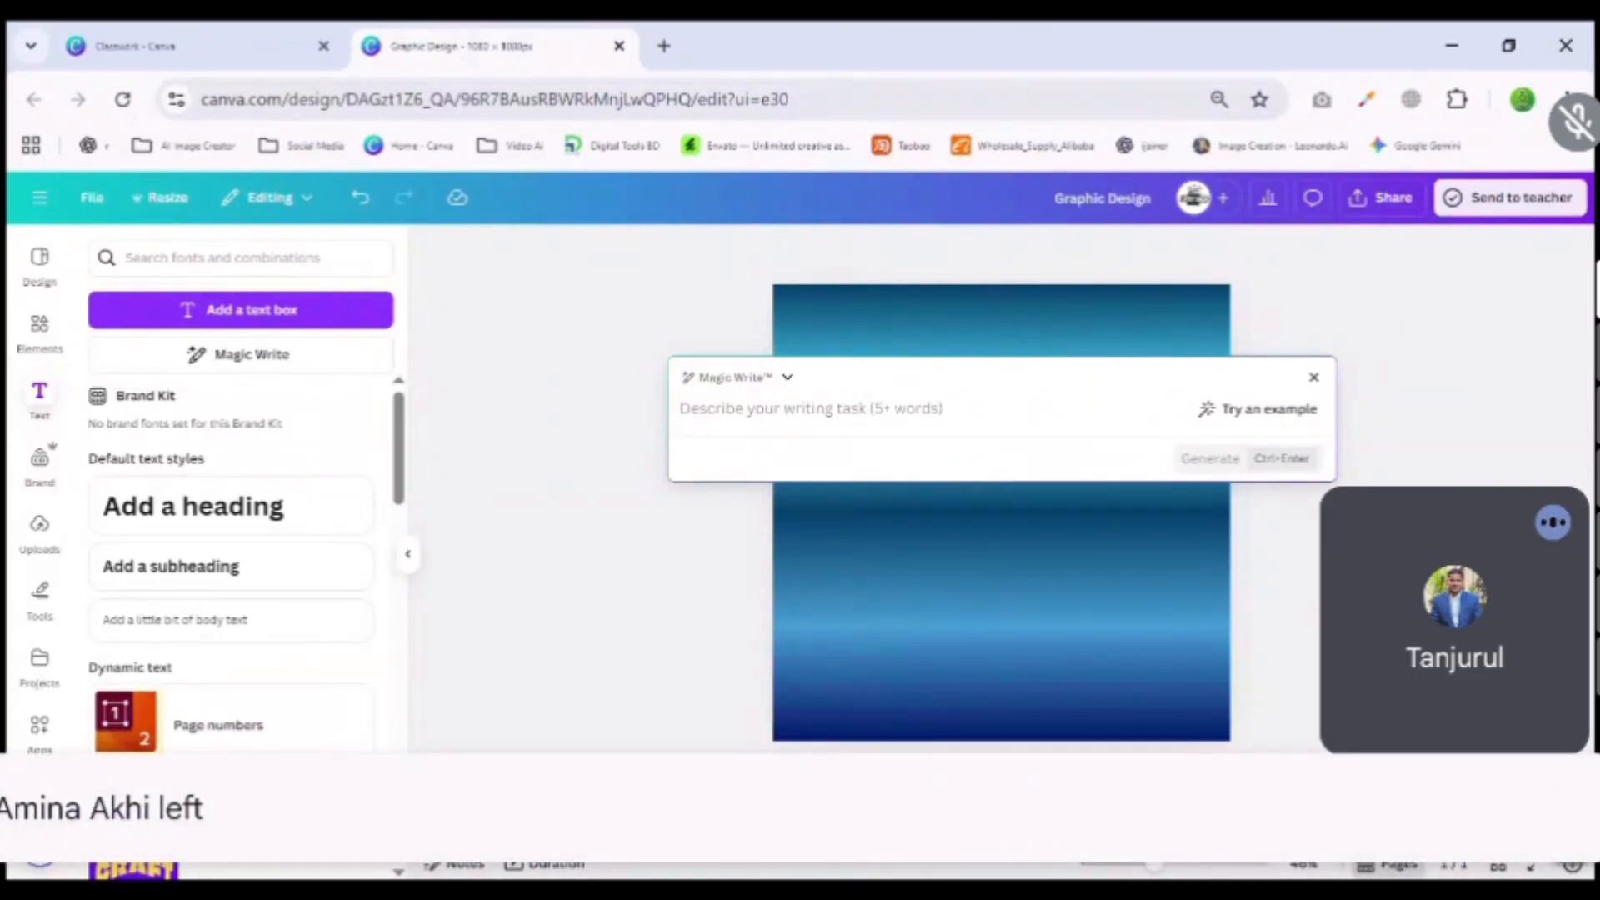
type("To")
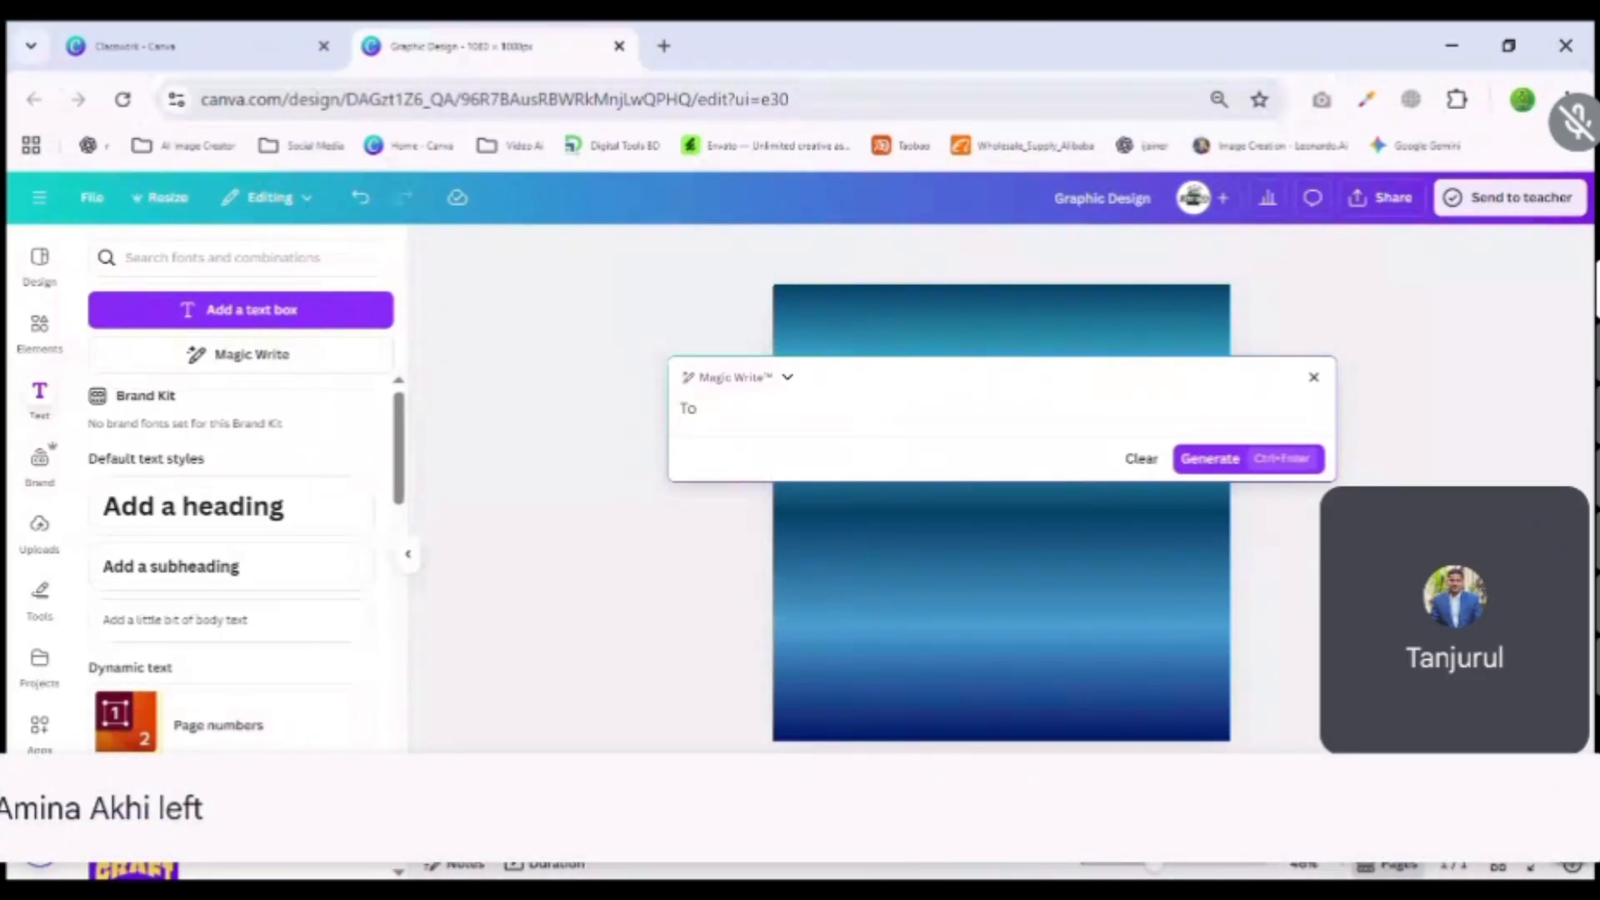
type(" S")
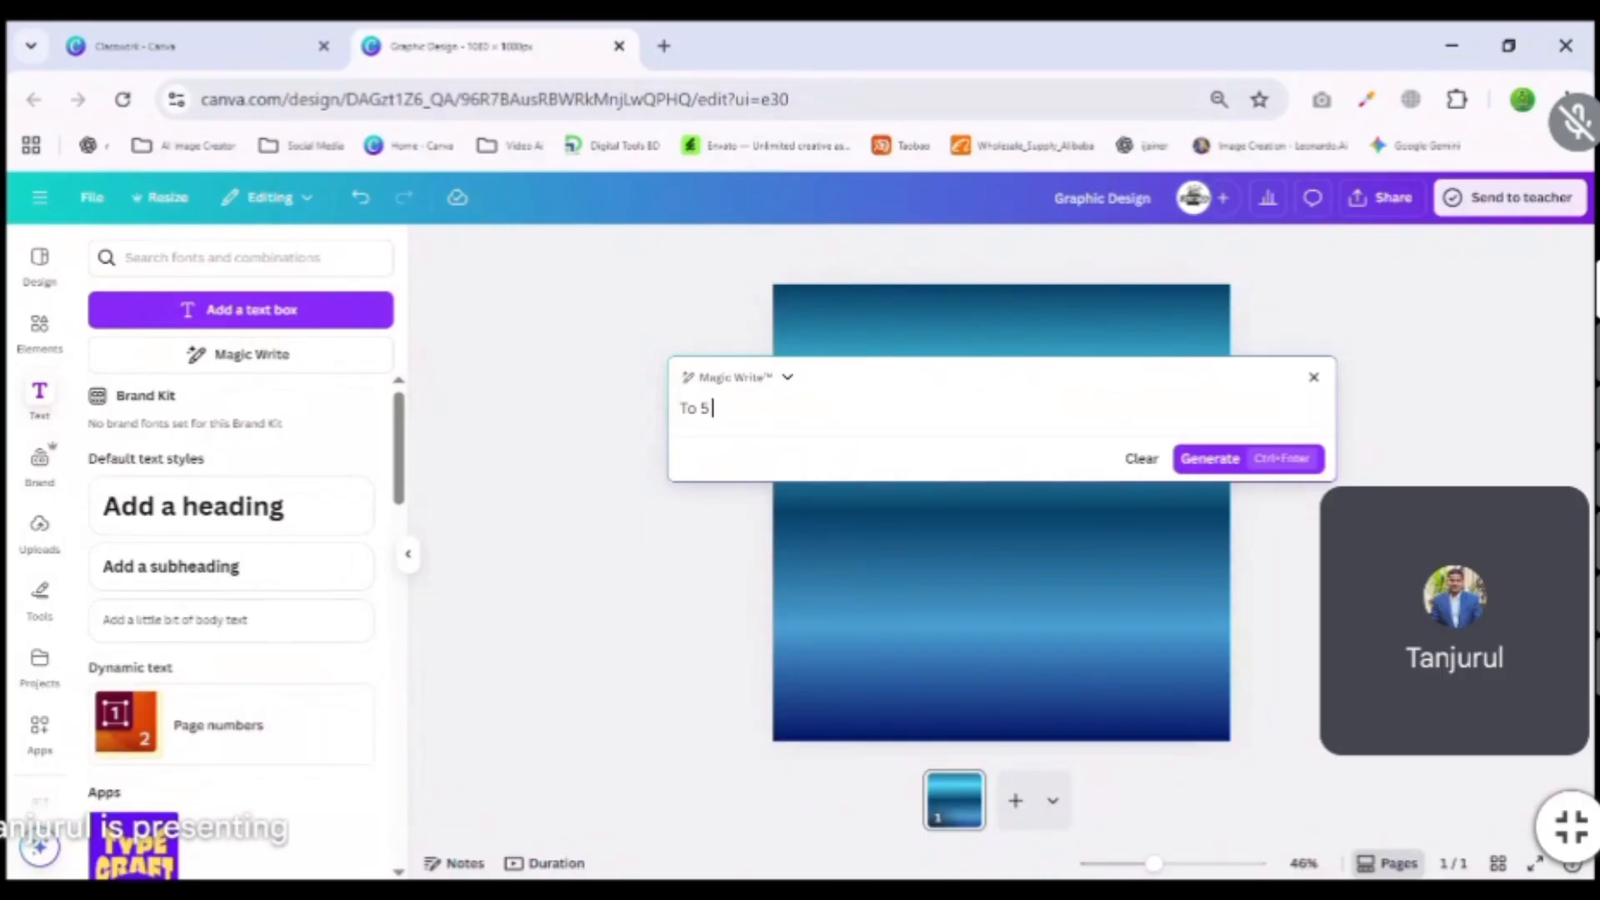
type(" Mobile 2025")
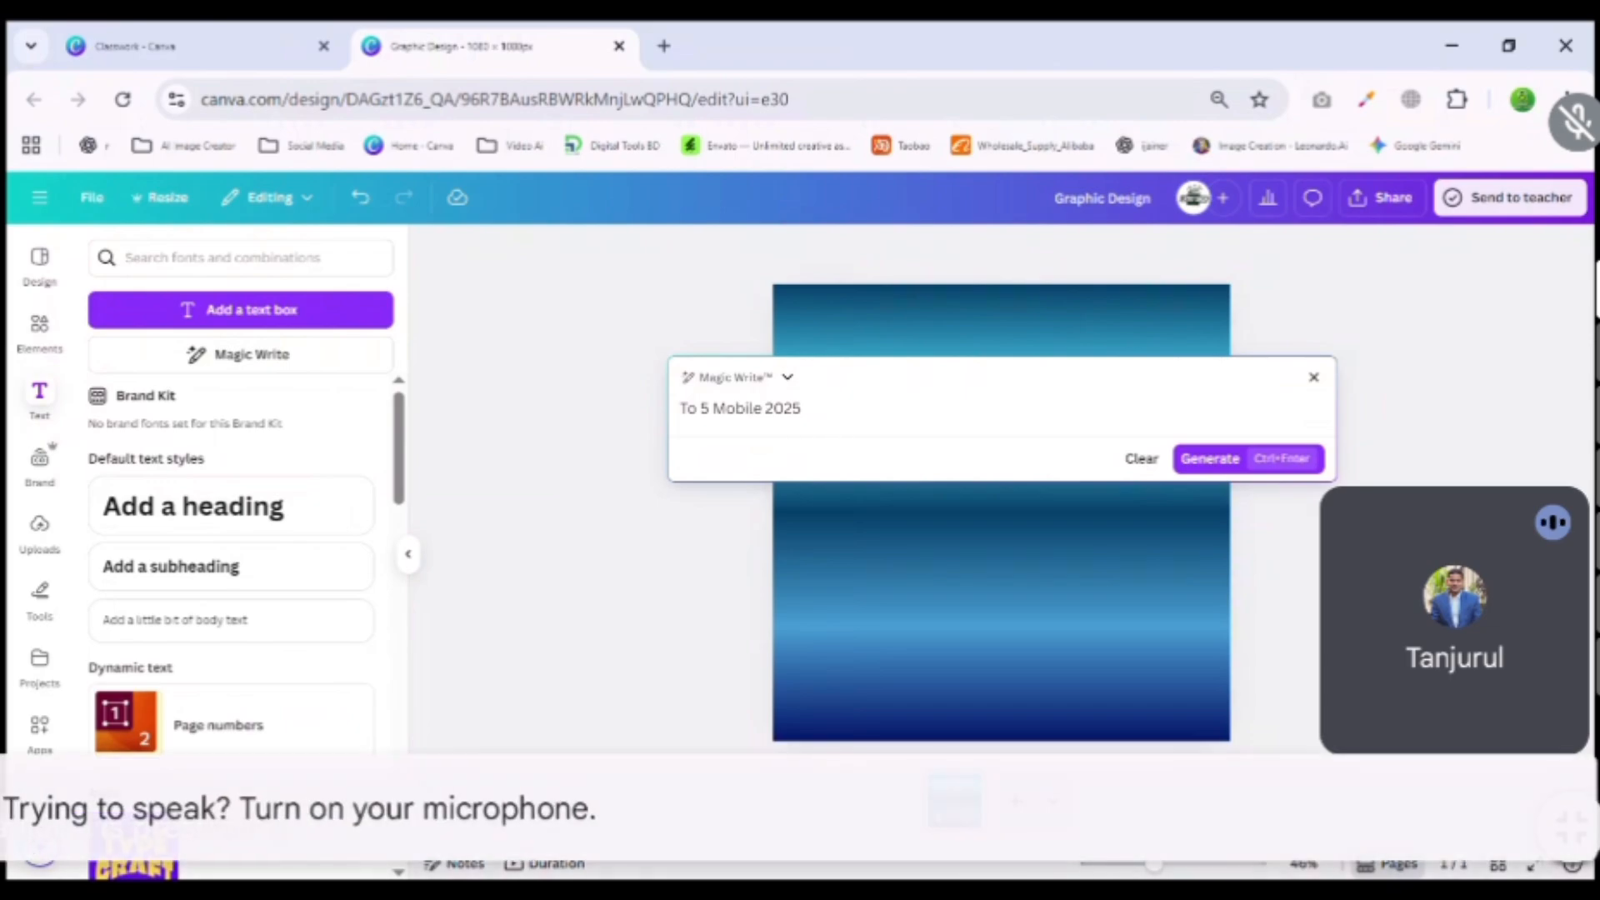
left_click(1200, 461)
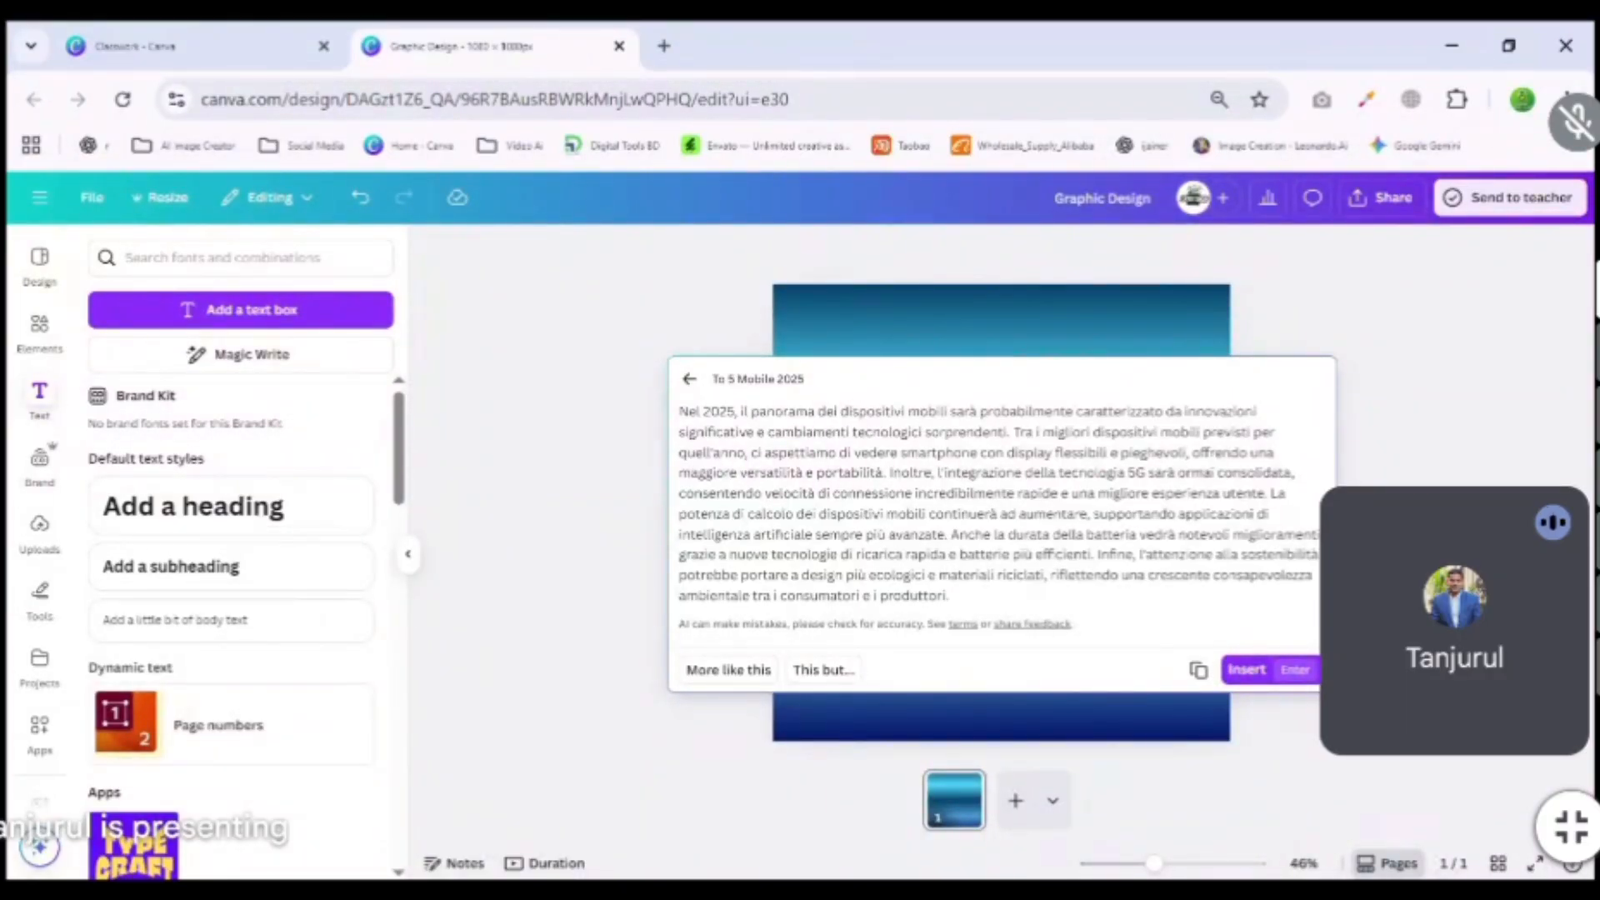
Look over the generated paragraph and insert it into the page.
left_click_drag(679, 411, 905, 514)
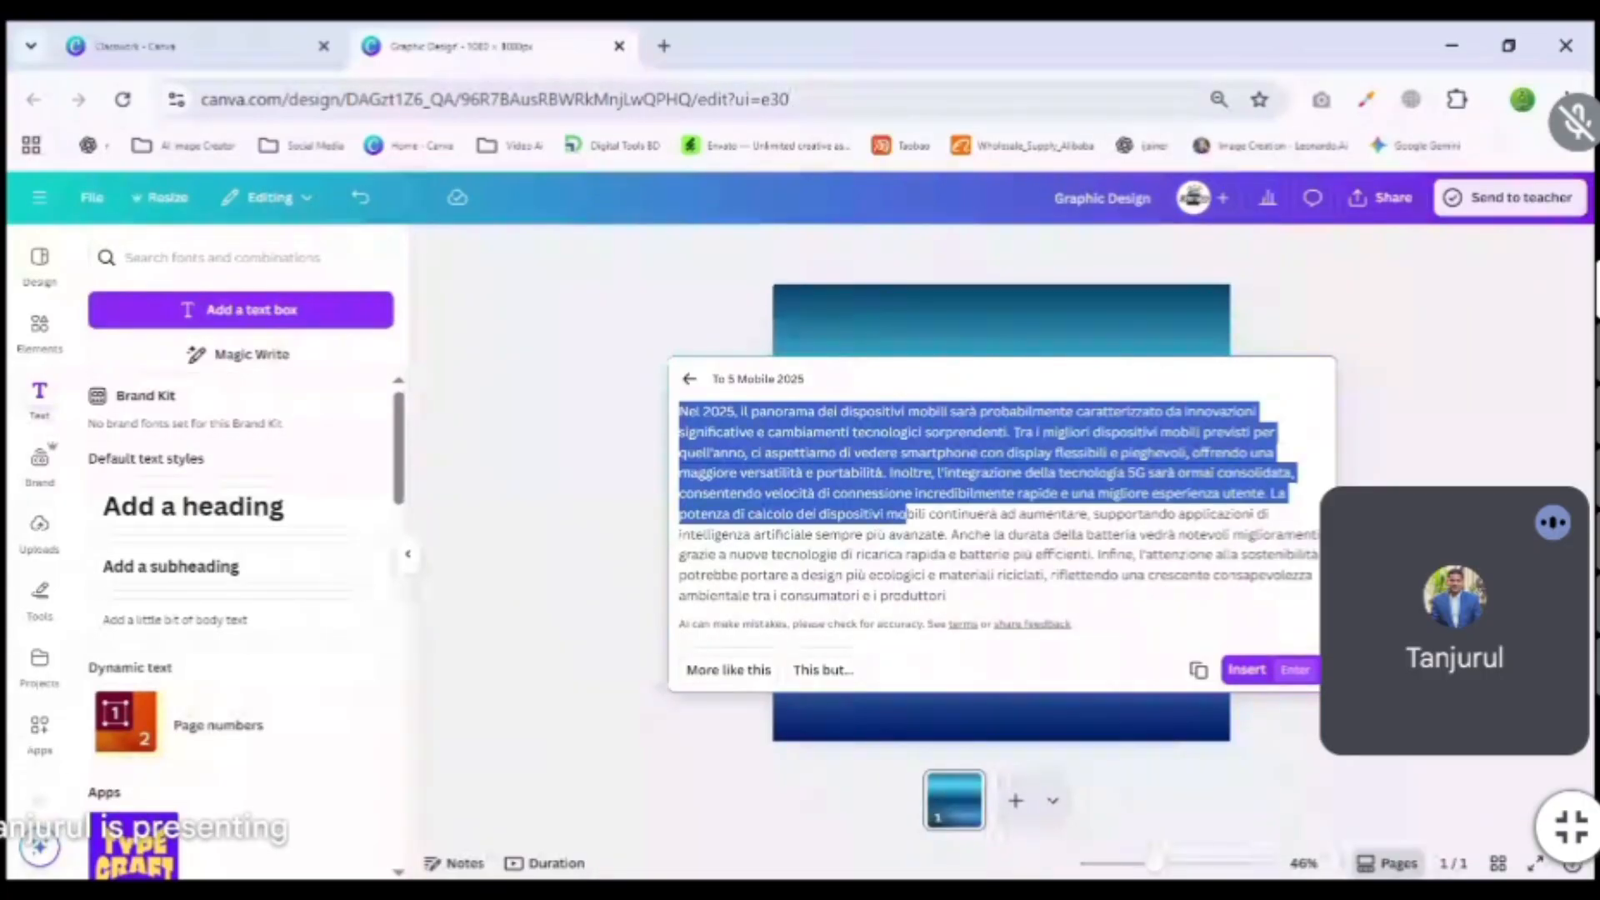
left_click(906, 515)
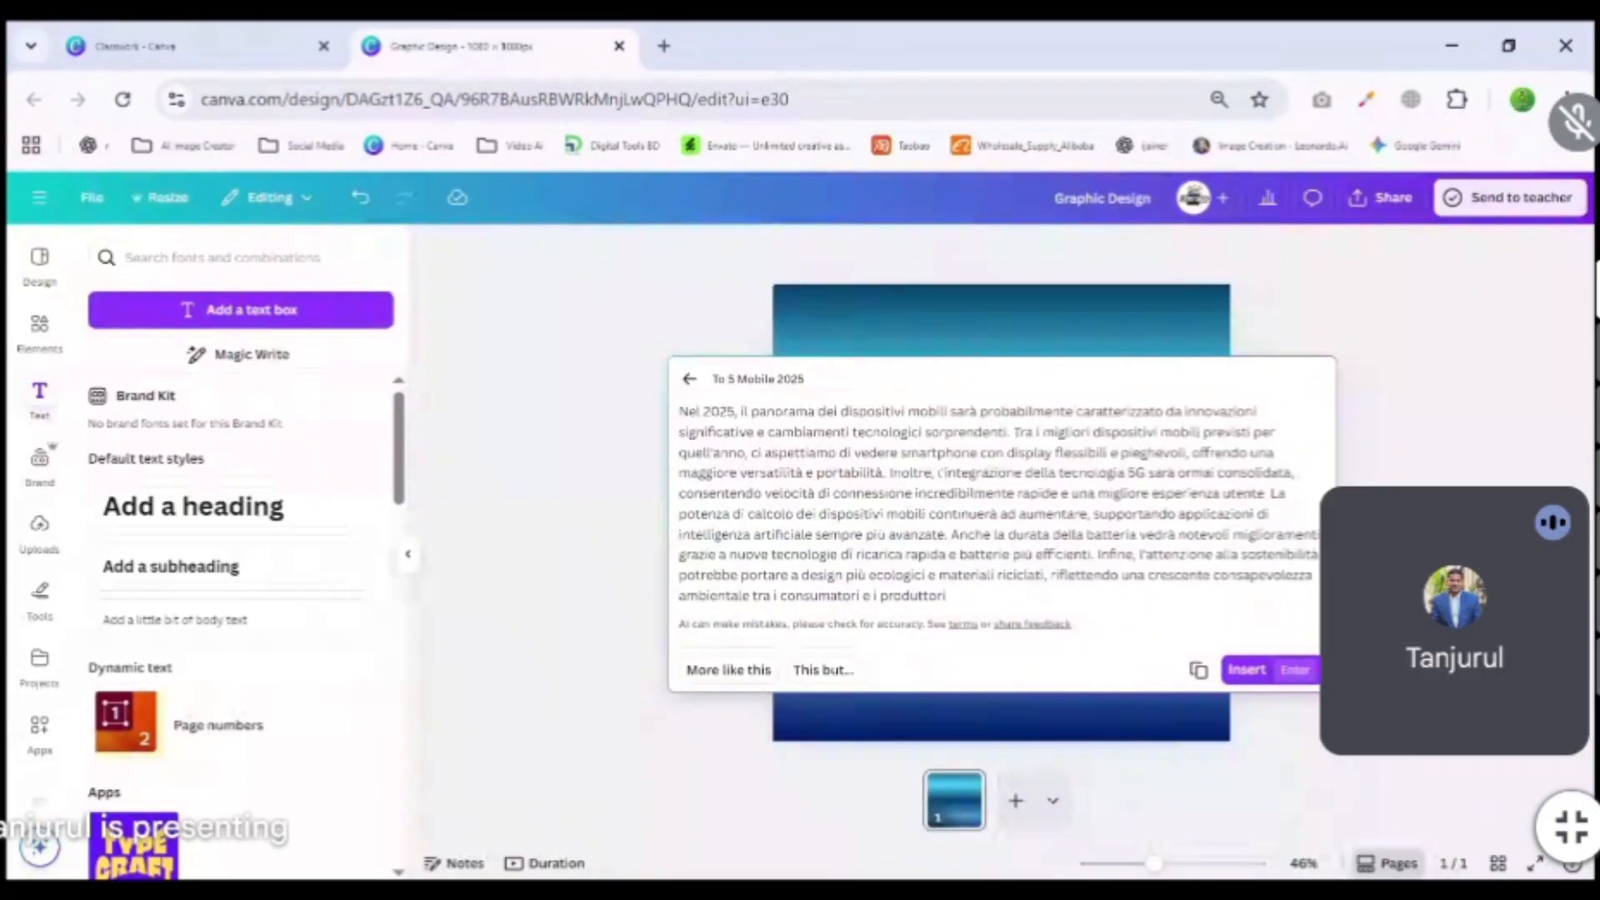
left_click(1246, 670)
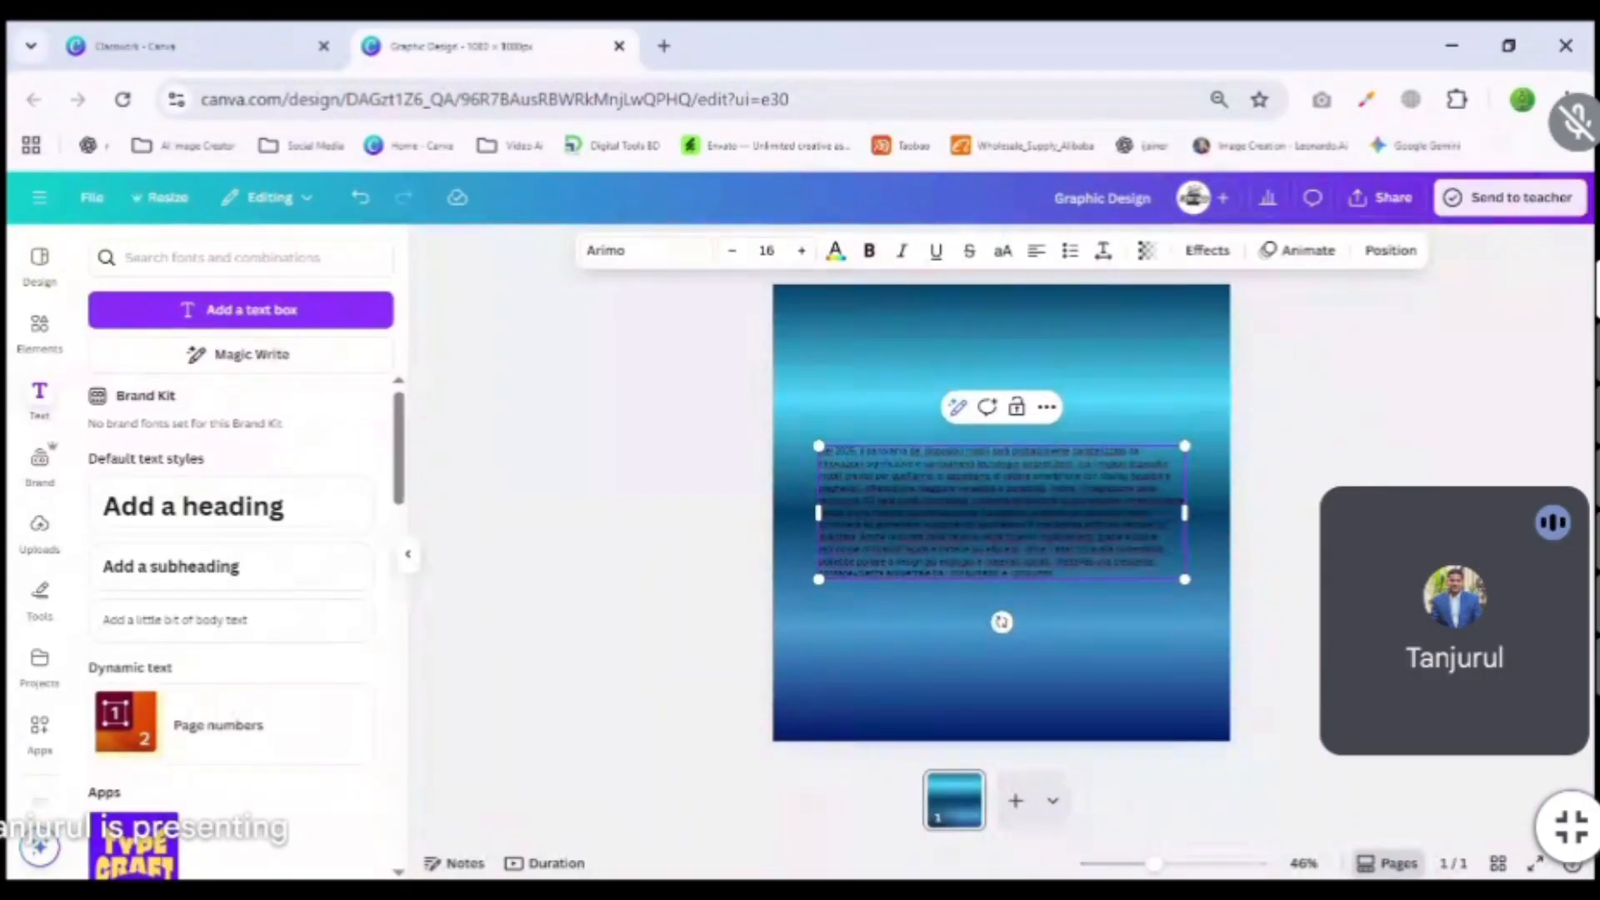
Highlight the inserted paragraph to read it, and delete its text box from the page.
left_click_drag(1054, 573, 812, 448)
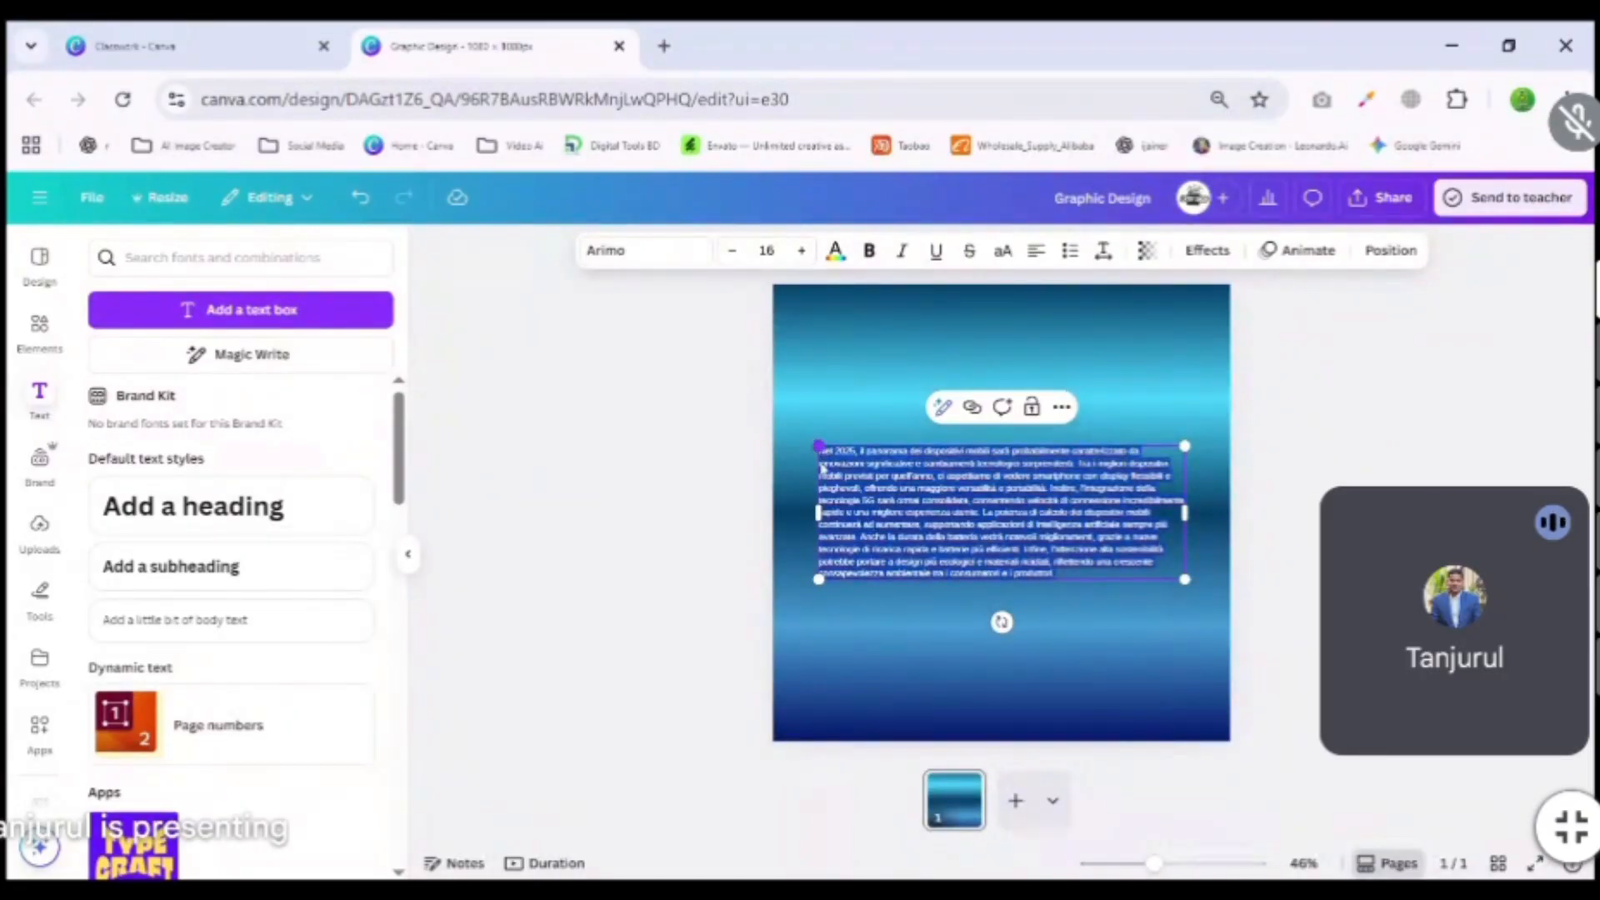
left_click(1306, 575)
left_click(1059, 526)
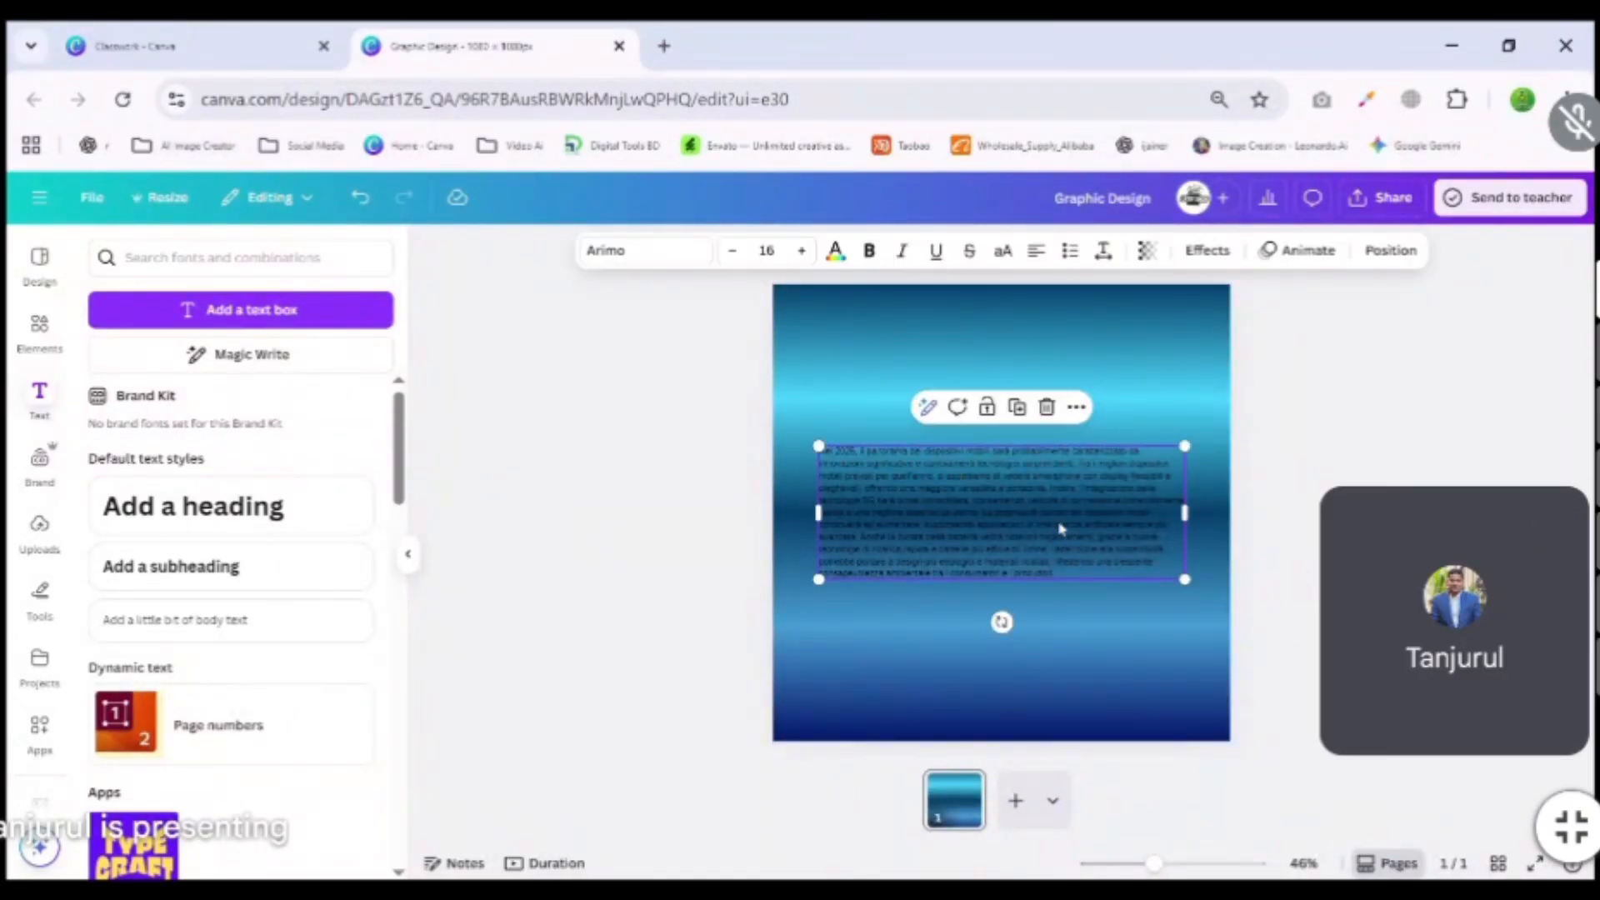
left_click(1045, 406)
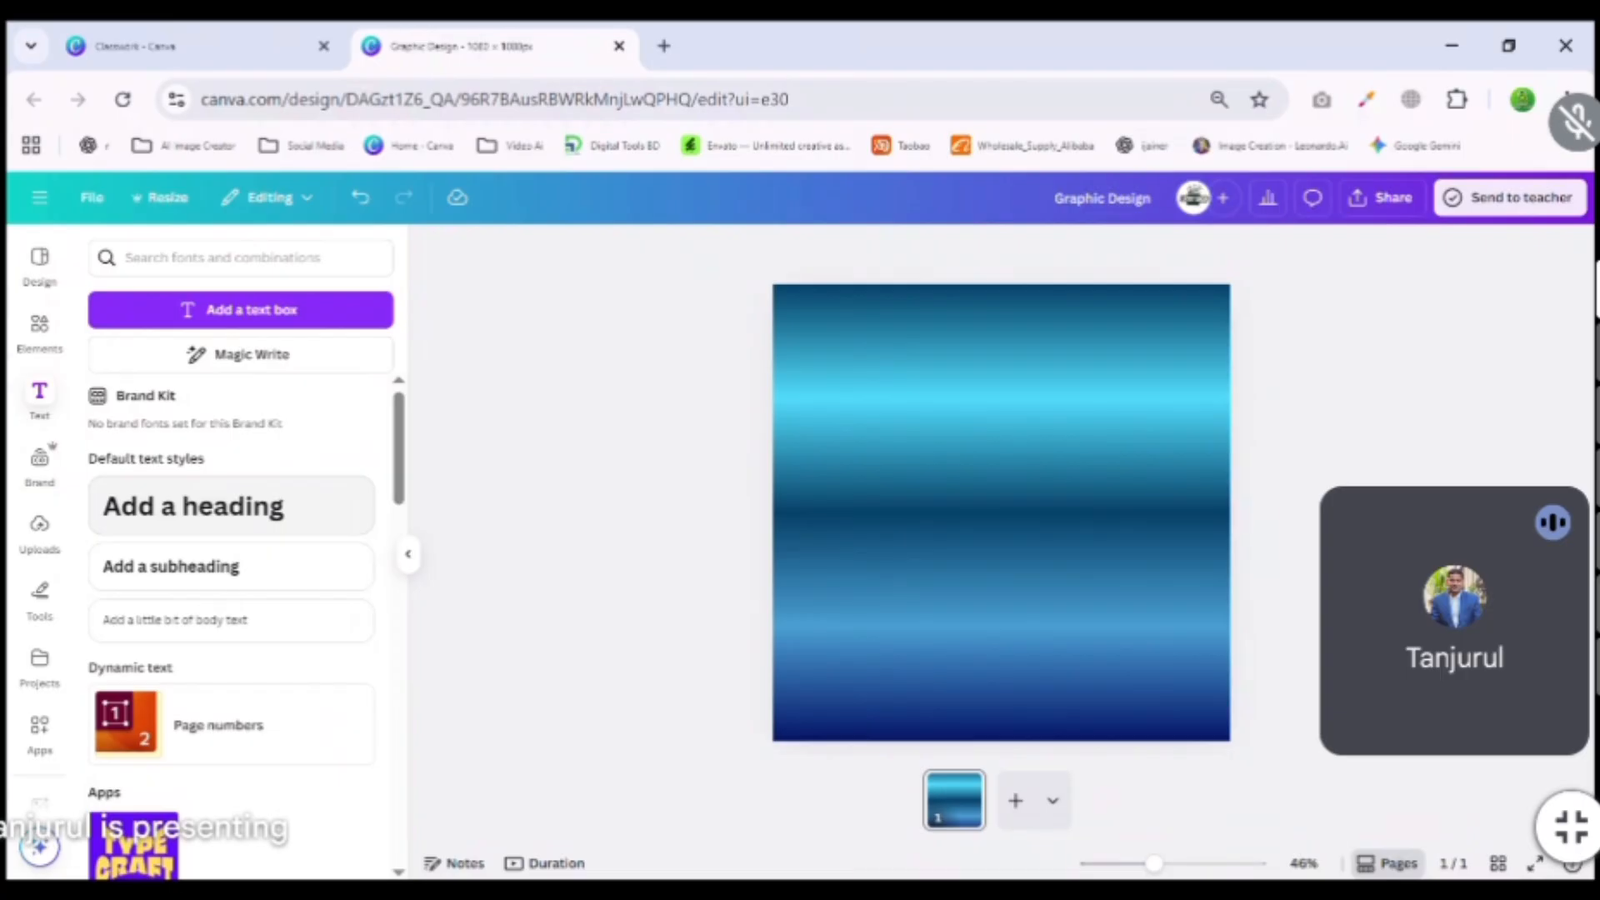
Add a default heading text box to the page.
left_click(263, 514)
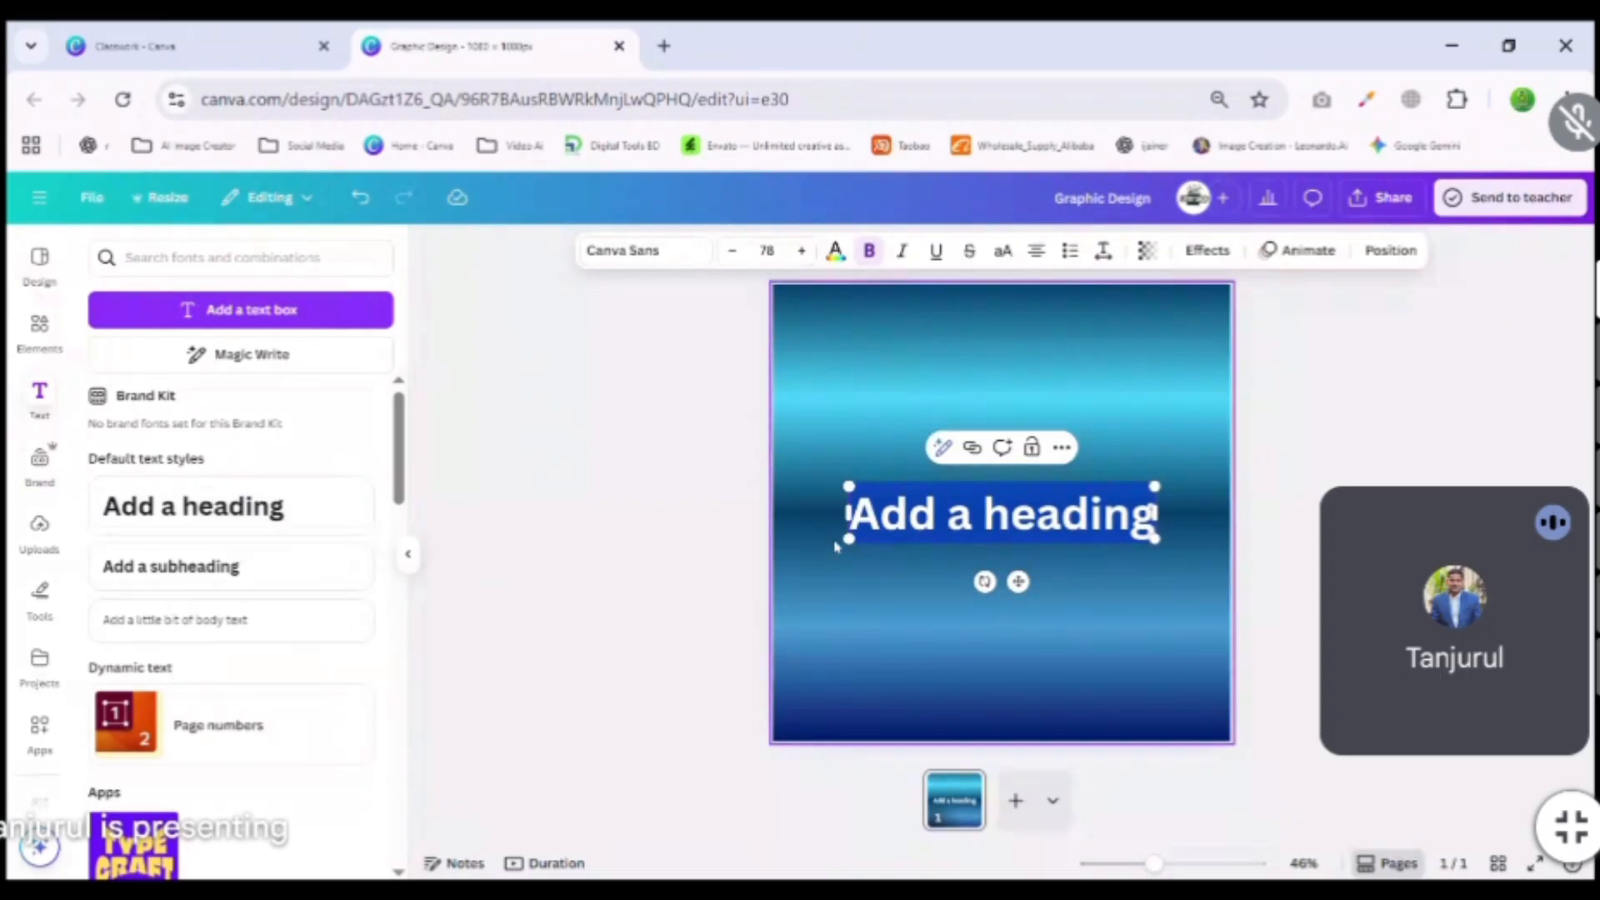
Delete the heading text box from the page.
left_click(1025, 602)
left_click(1022, 535)
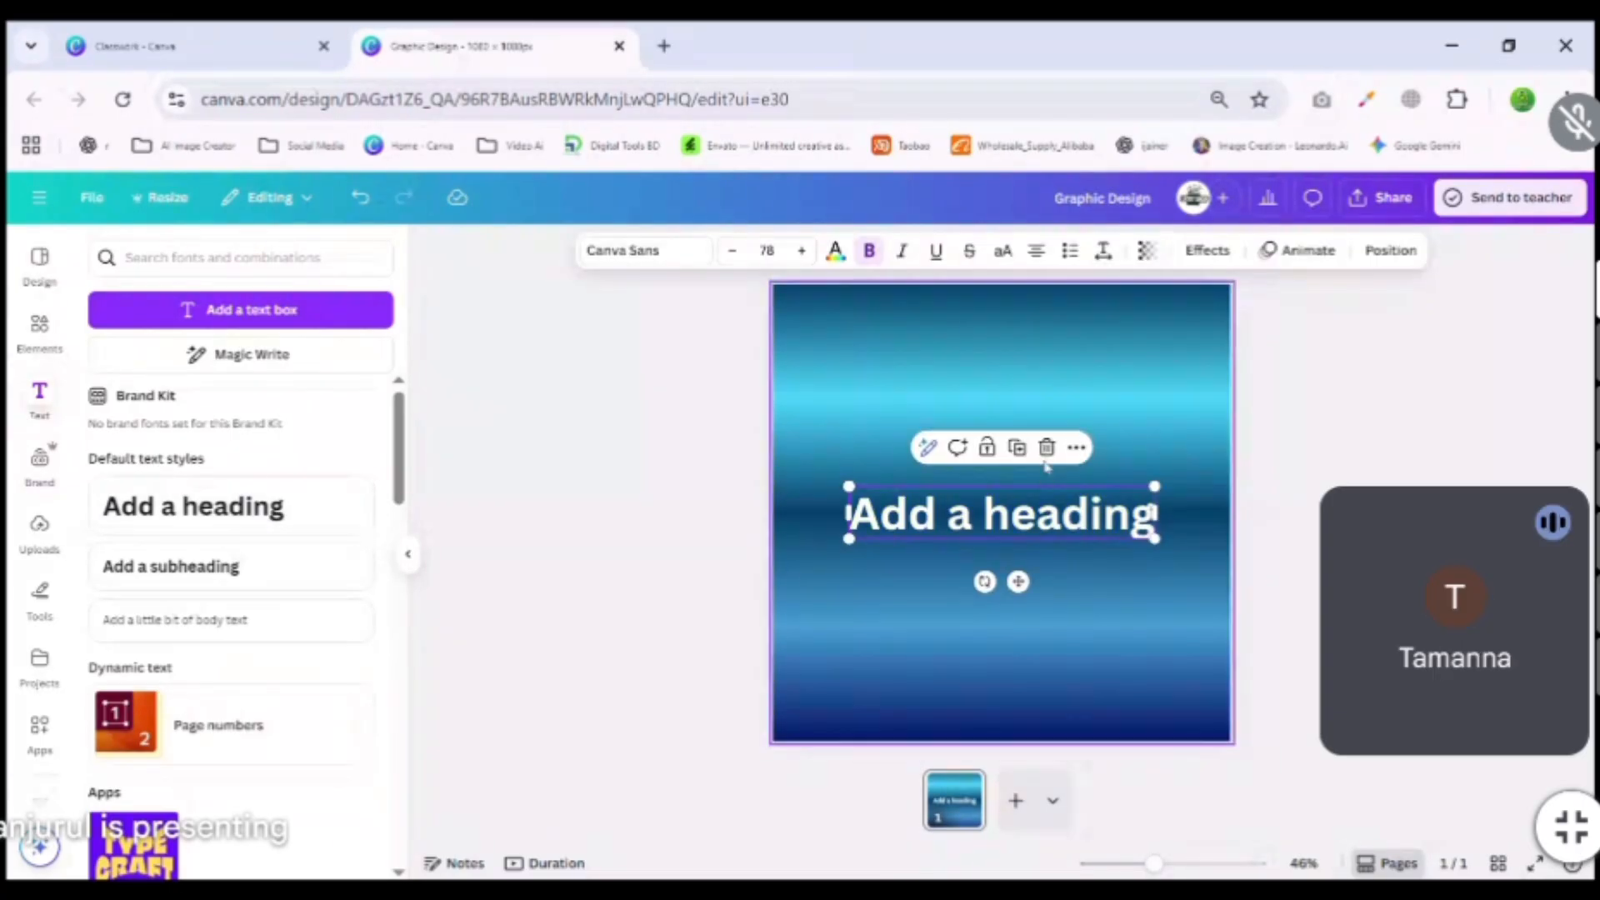
left_click(1047, 449)
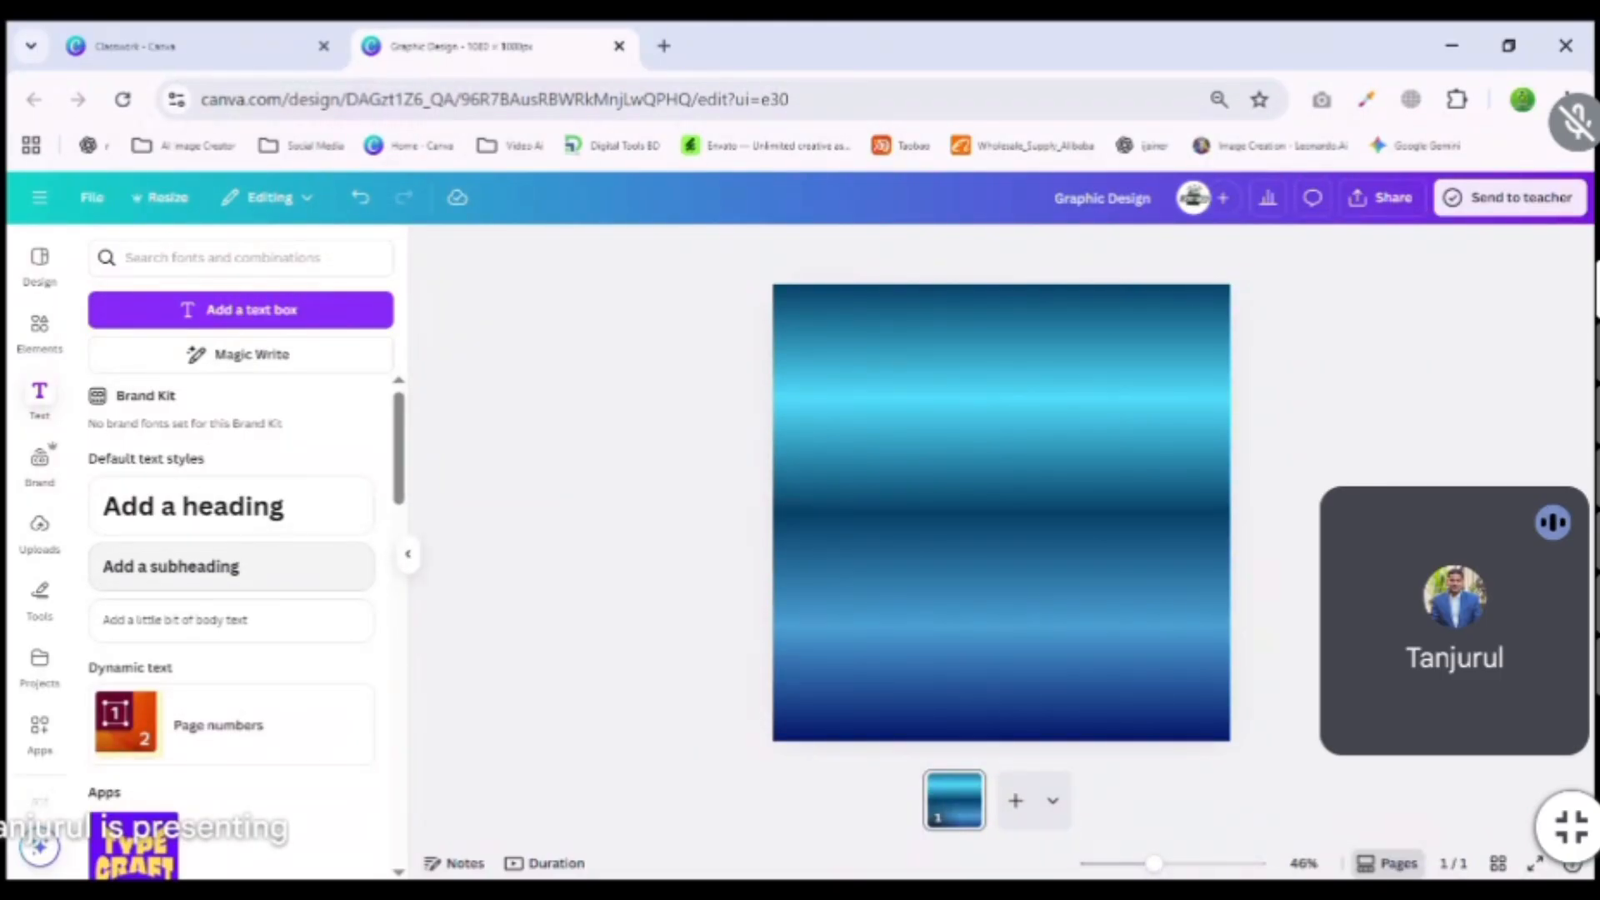
Add a default subheading text box to the page, and delete it again.
left_click(166, 575)
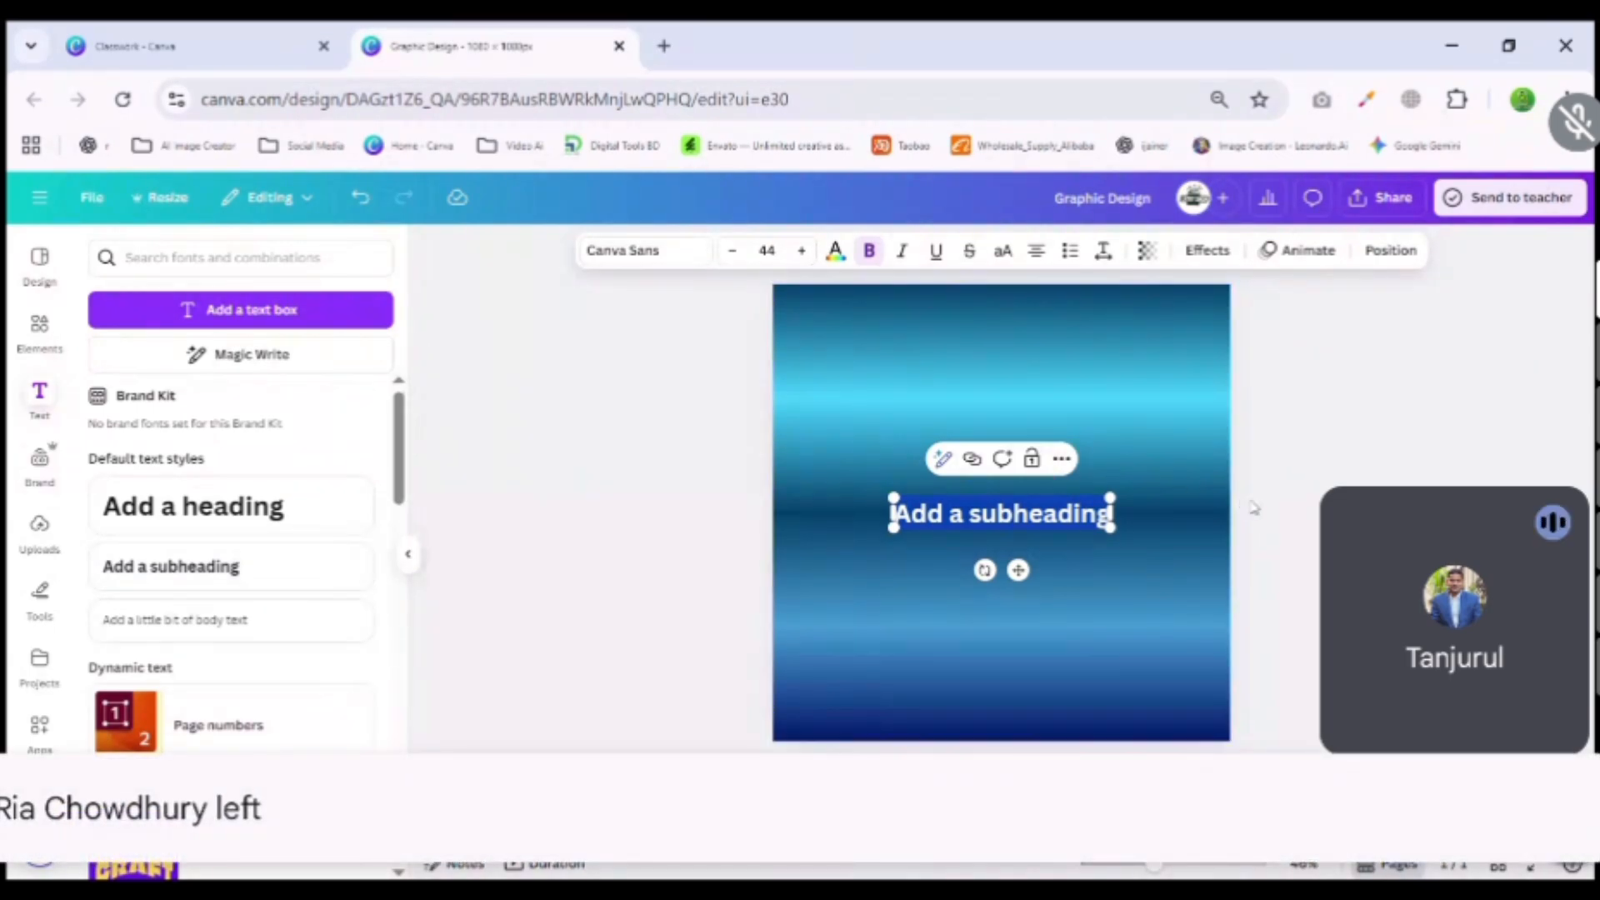
left_click(977, 583)
left_click(981, 525)
key("Delete")
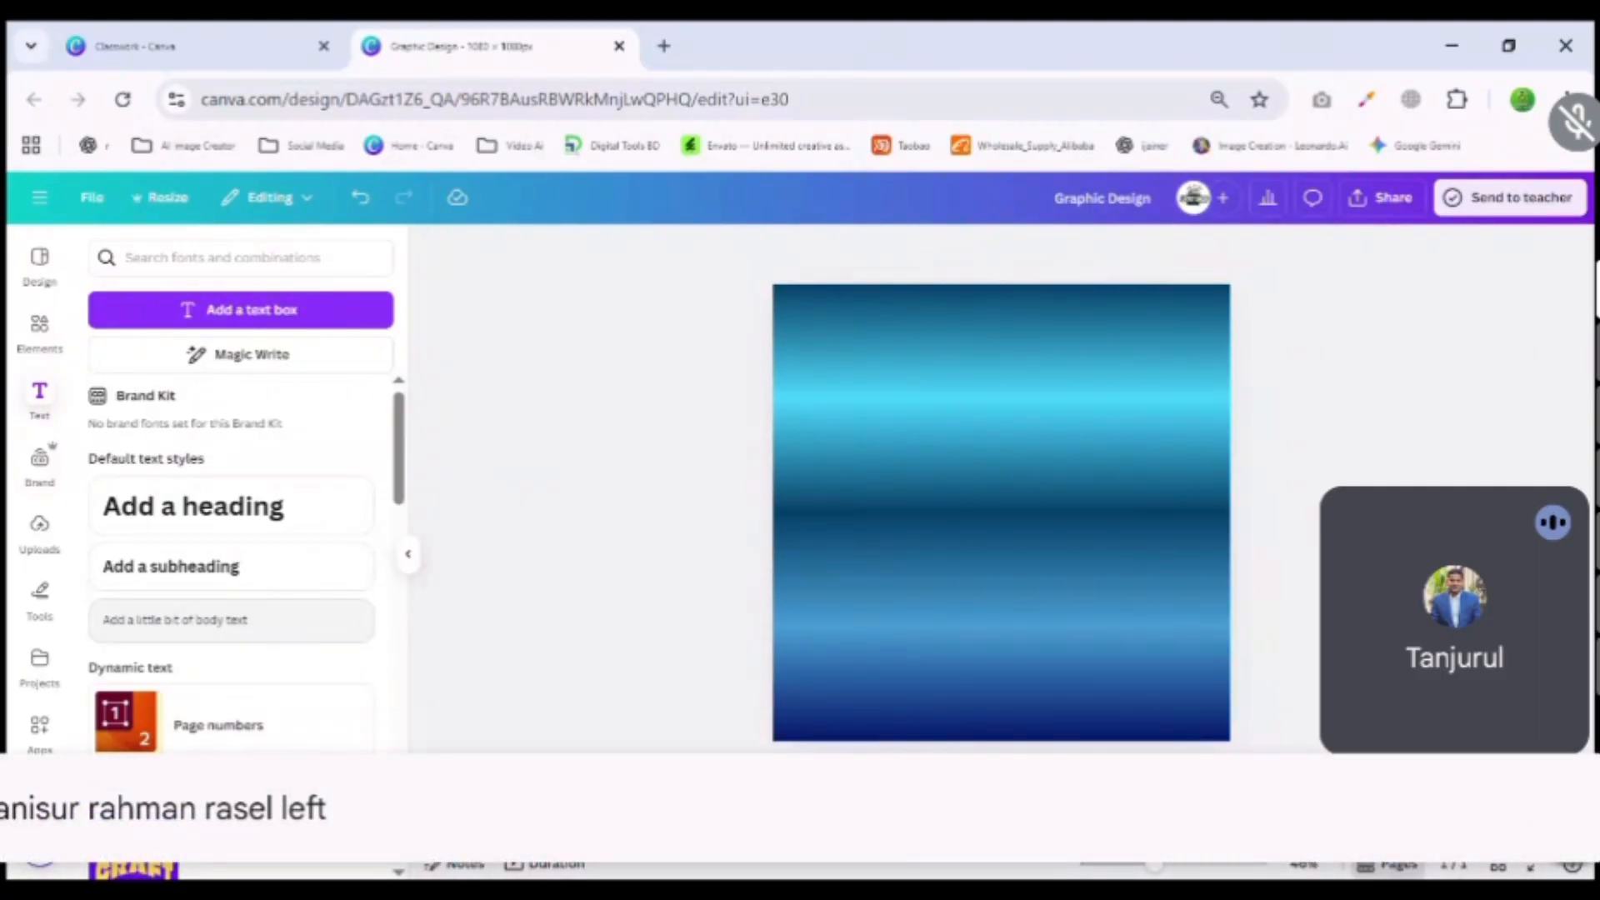
Add a default body text box, move it to the bottom of the page, and delete it.
left_click(222, 638)
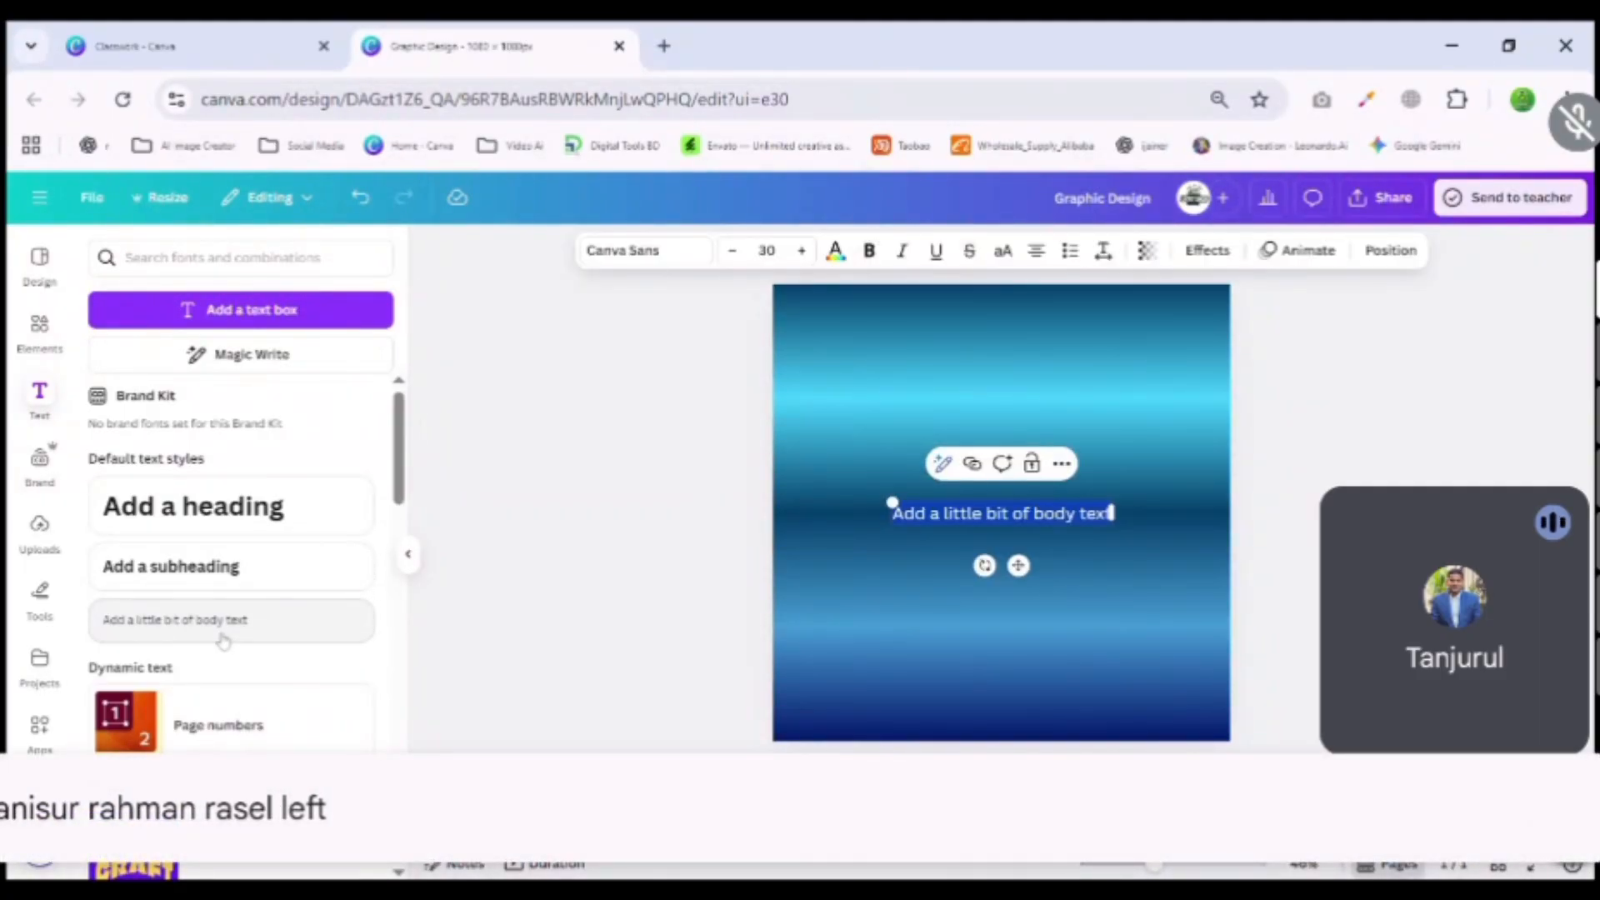
left_click_drag(1018, 565, 1021, 779)
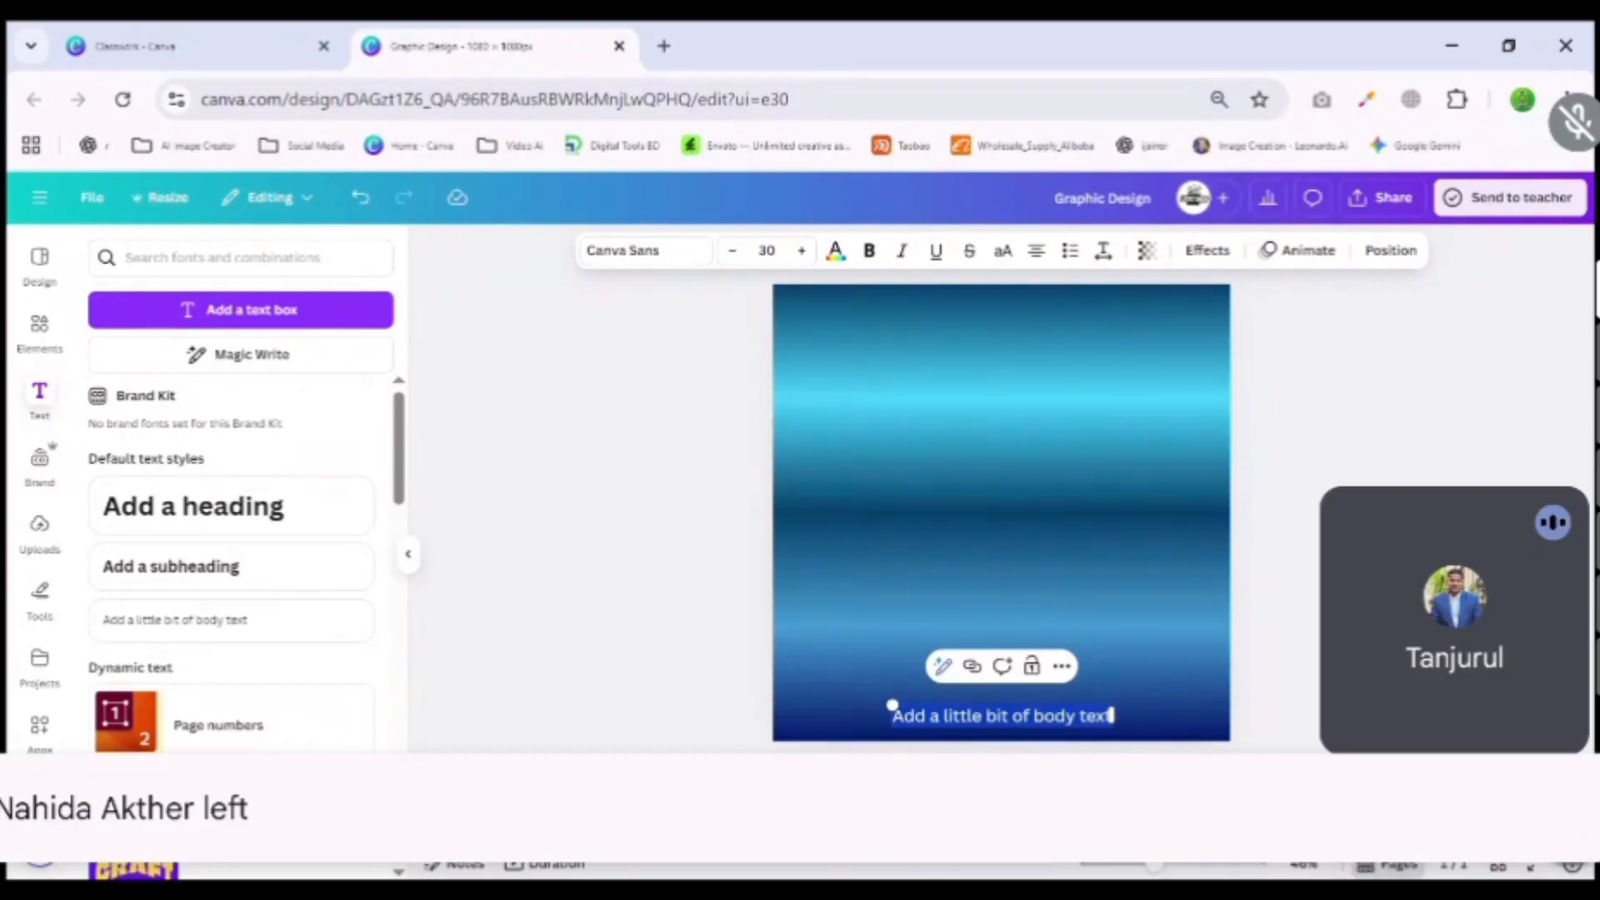
left_click(1333, 742)
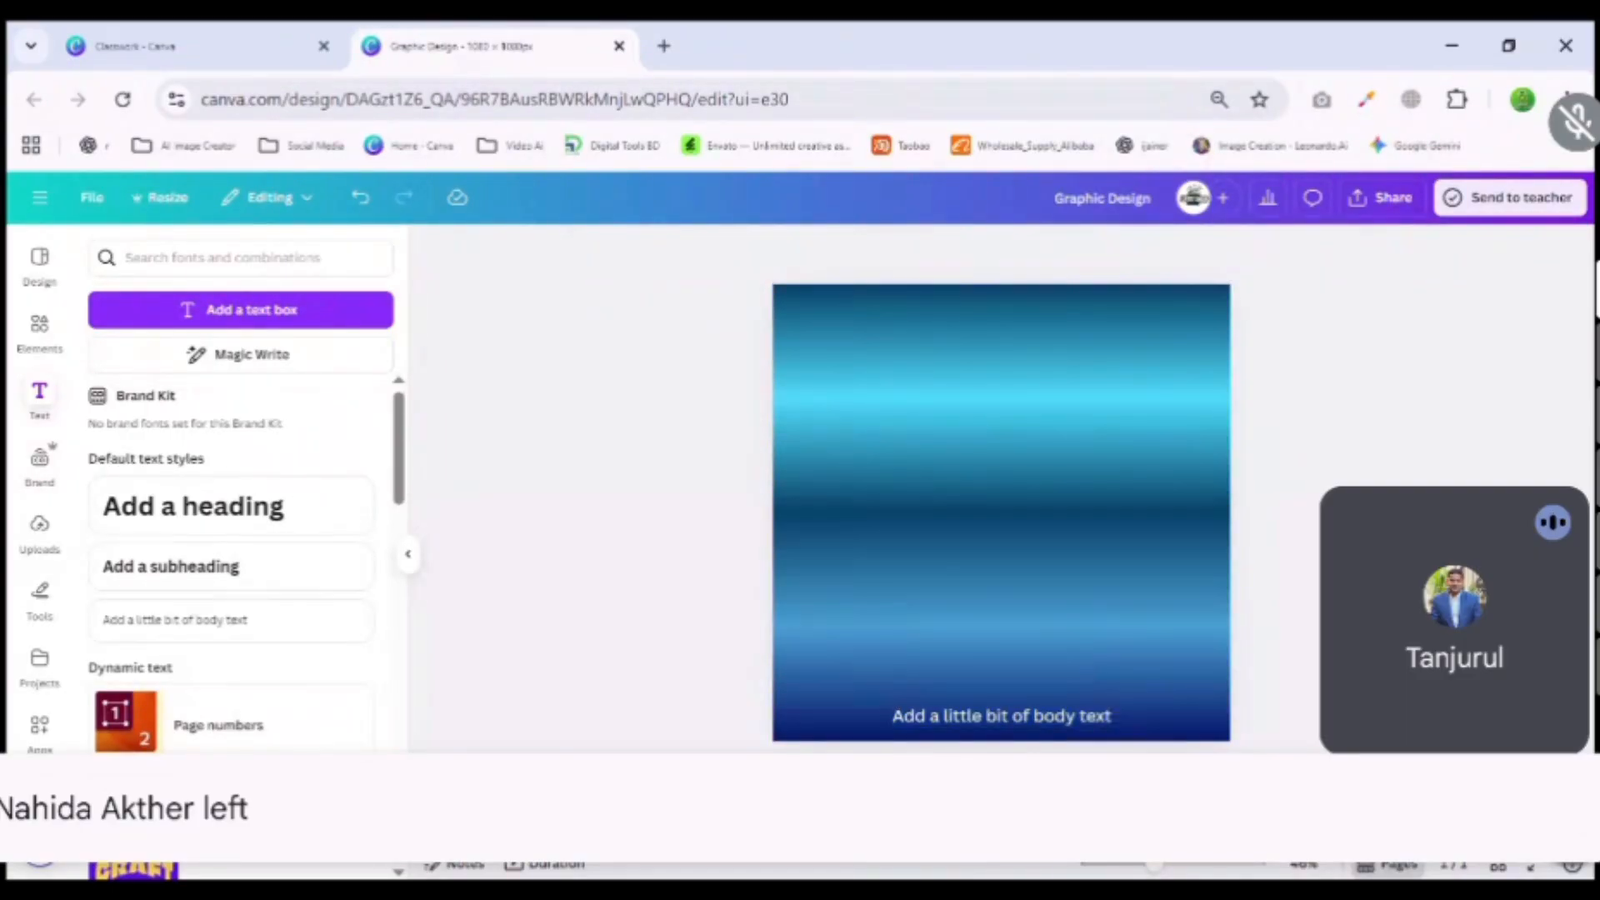
left_click(992, 722)
key("Delete")
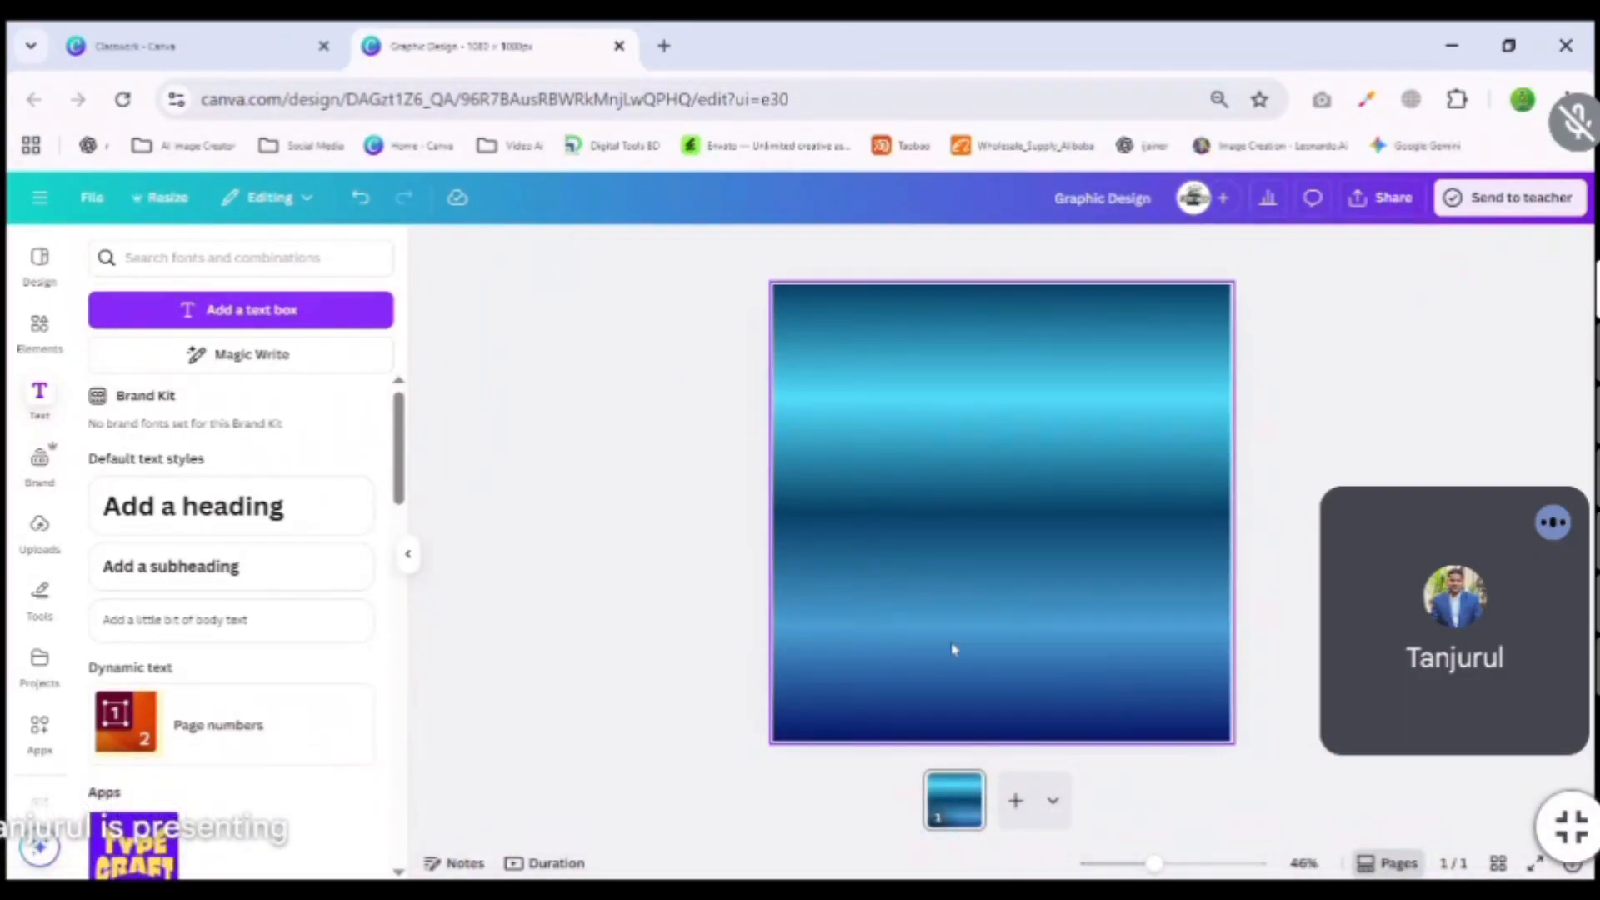
Add page numbers as dynamic text and move the number to the centre of the page.
scroll(267, 525, "down", 4)
scroll(268, 525, "up", 2)
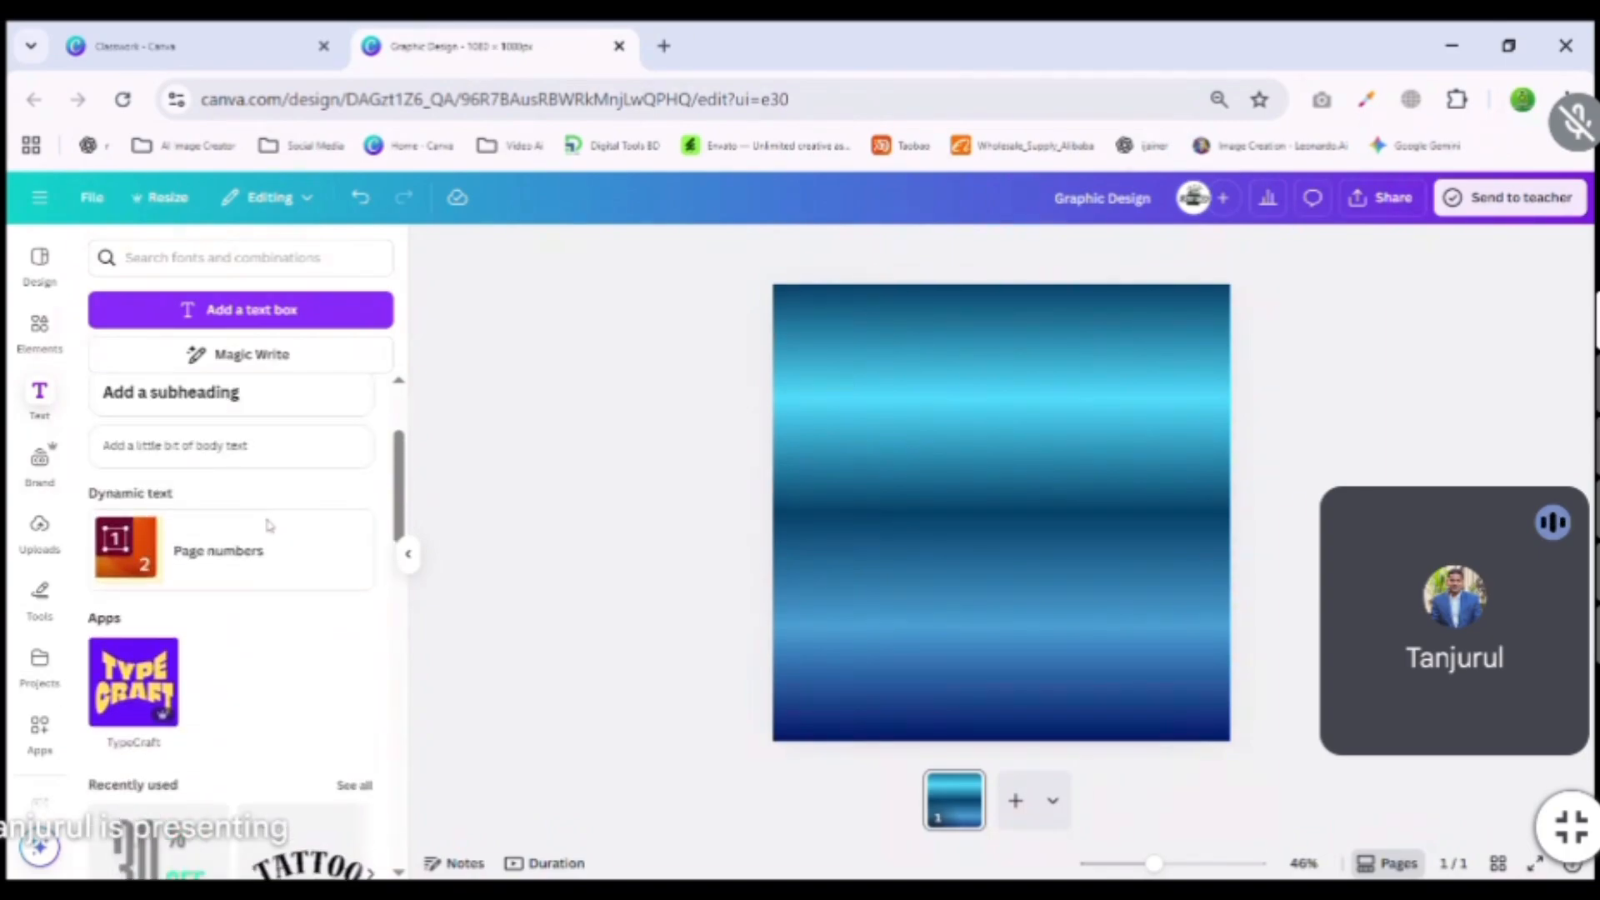
scroll(268, 525, "up", 1)
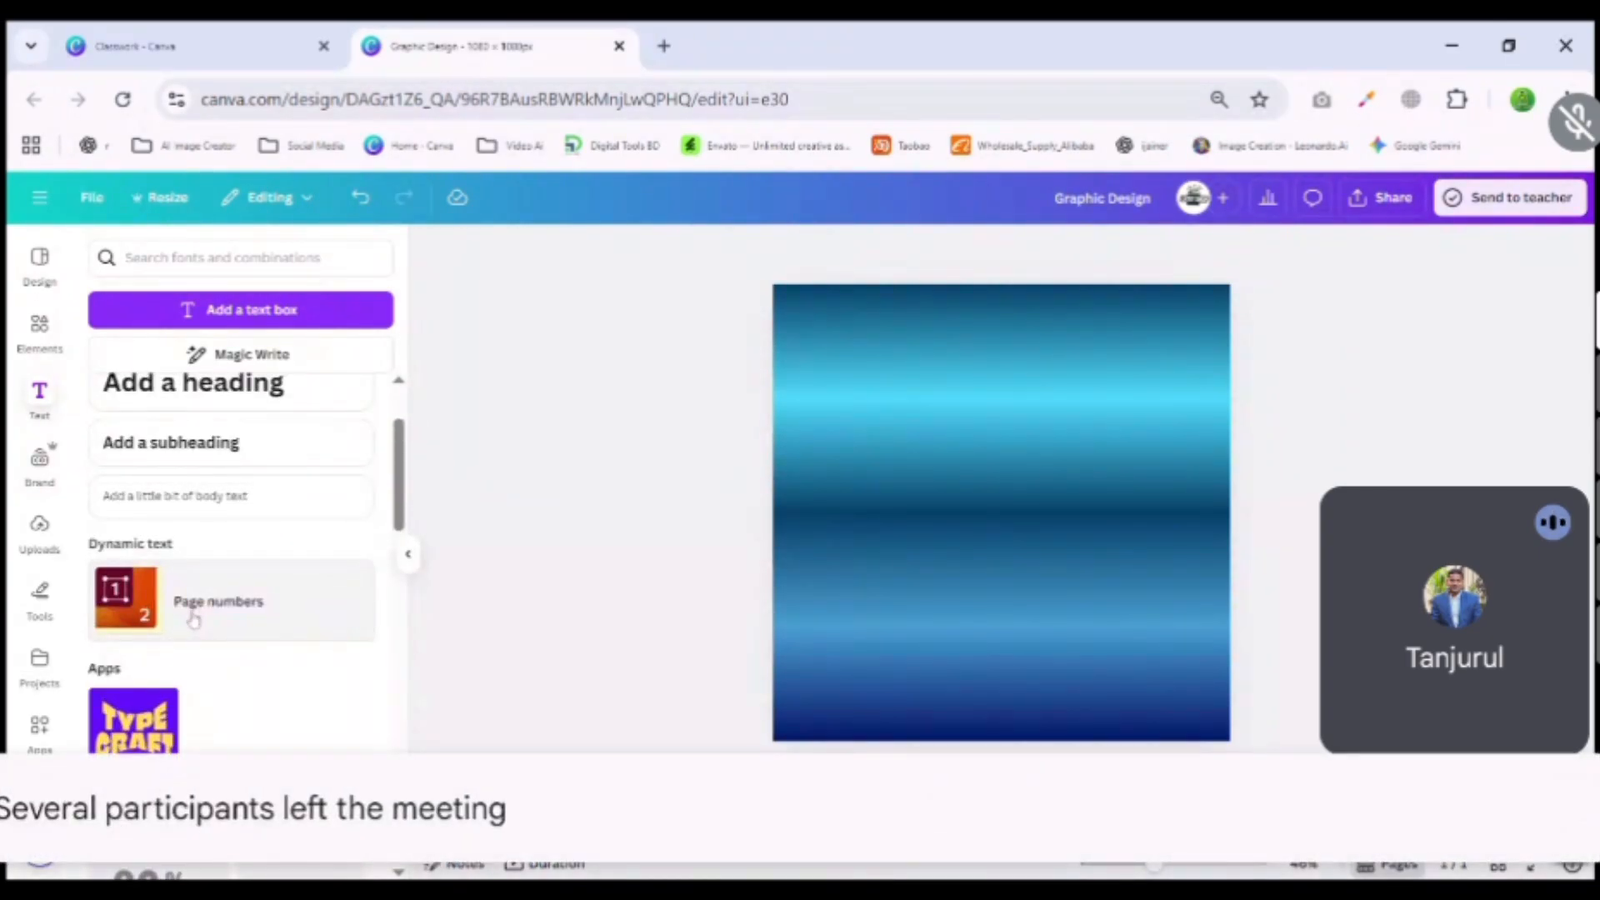
left_click(193, 618)
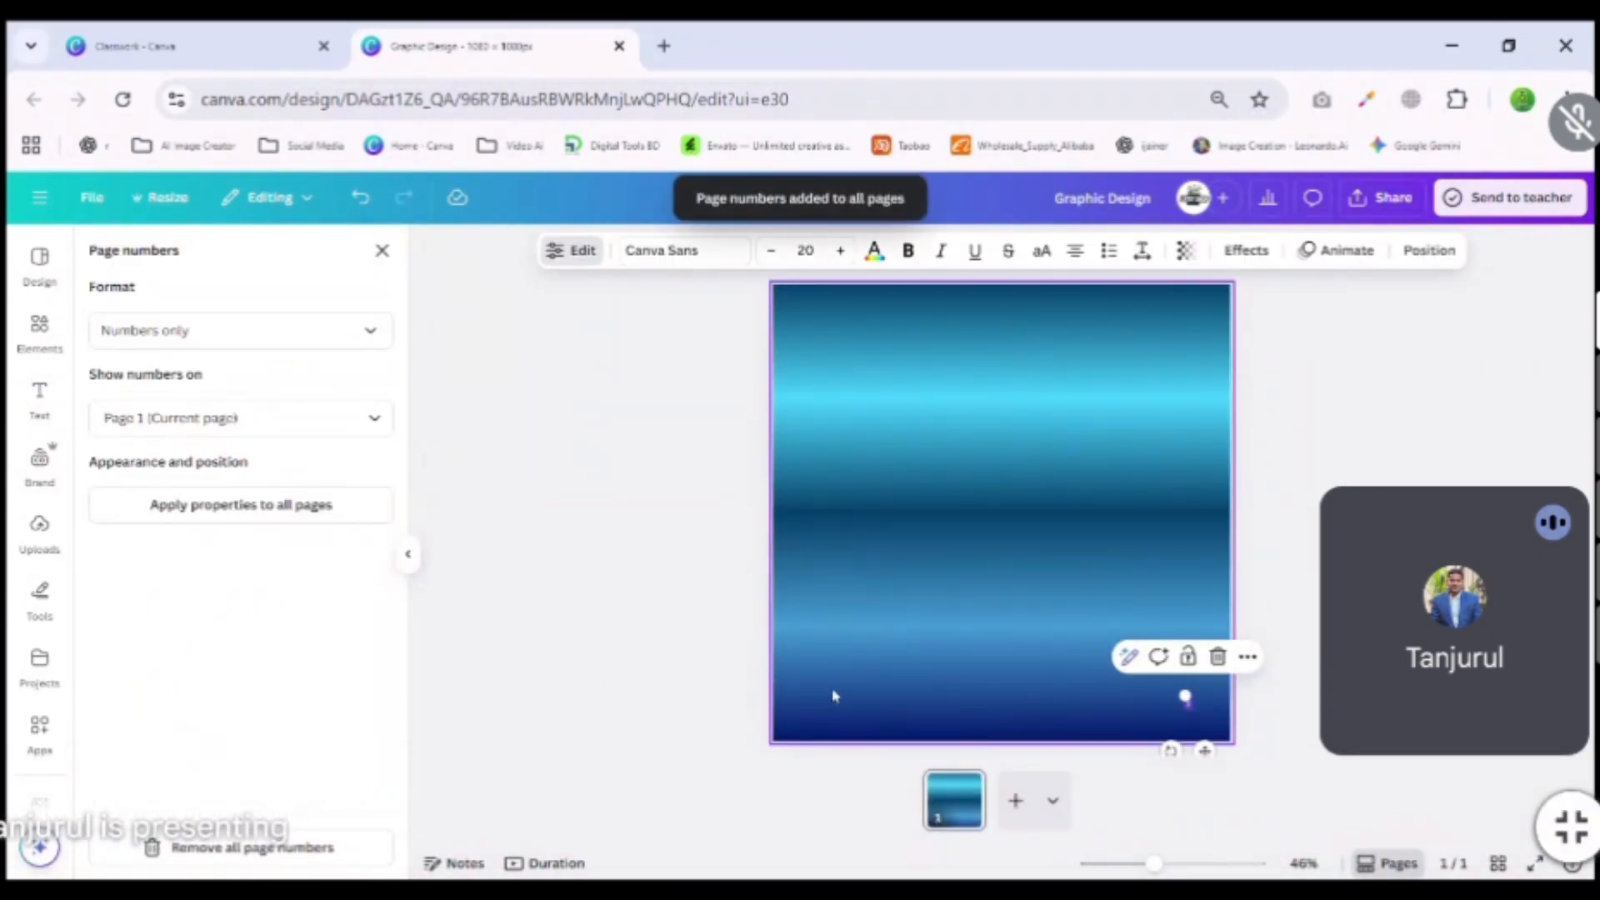
left_click_drag(1185, 698, 1015, 507)
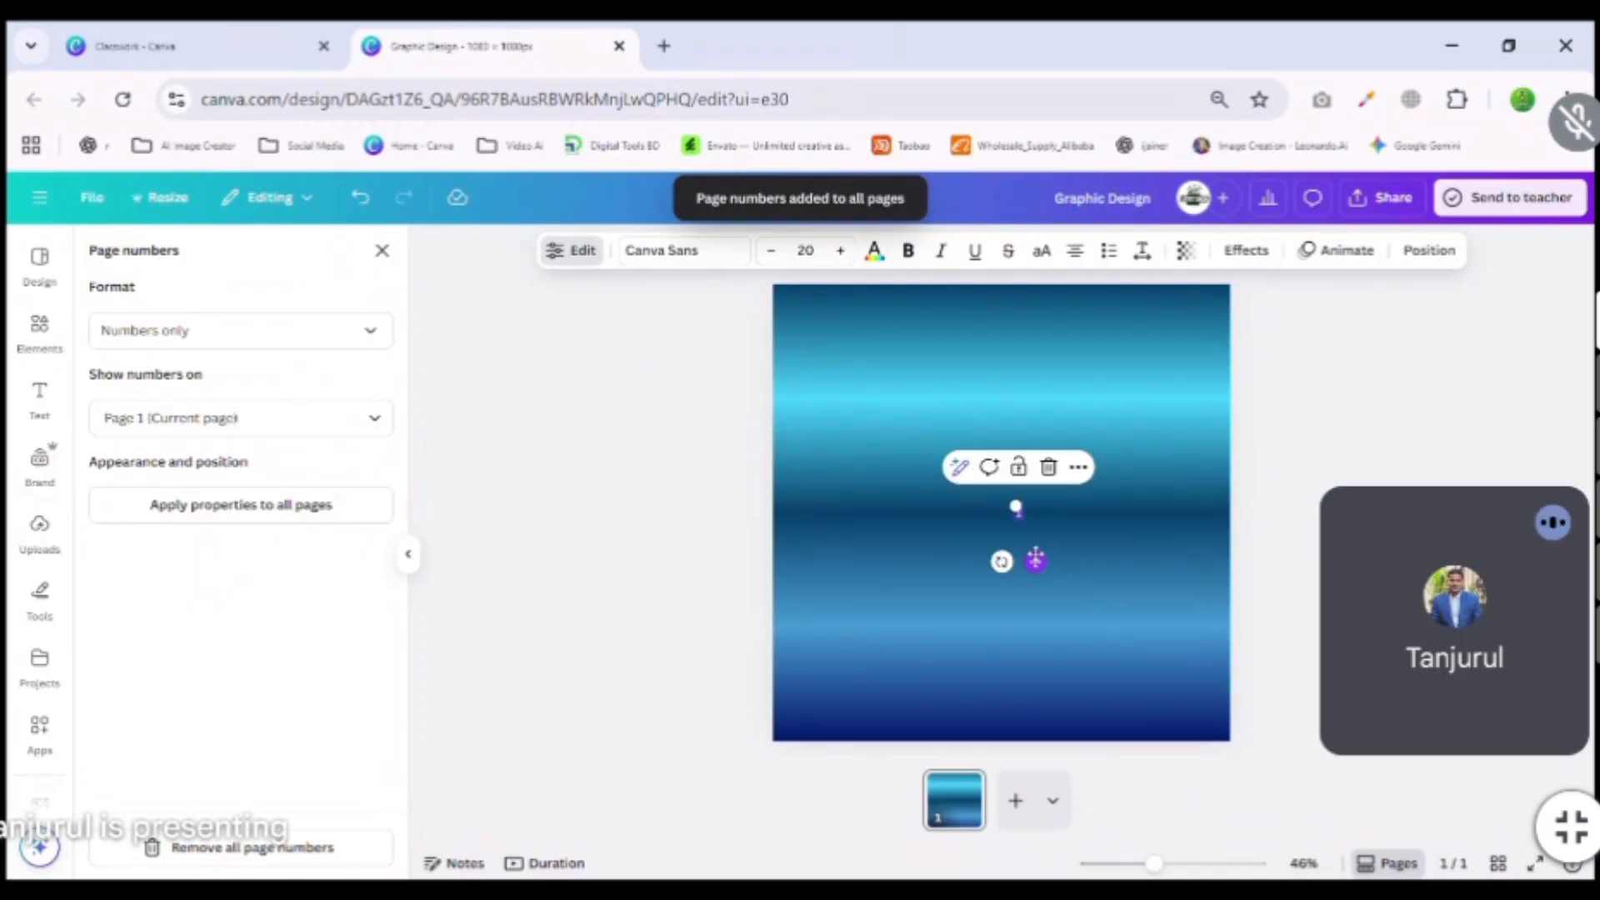
Increase the page number's font size to 54, and delete the number from the page.
left_click(840, 250)
left_click(839, 250)
left_click(840, 249)
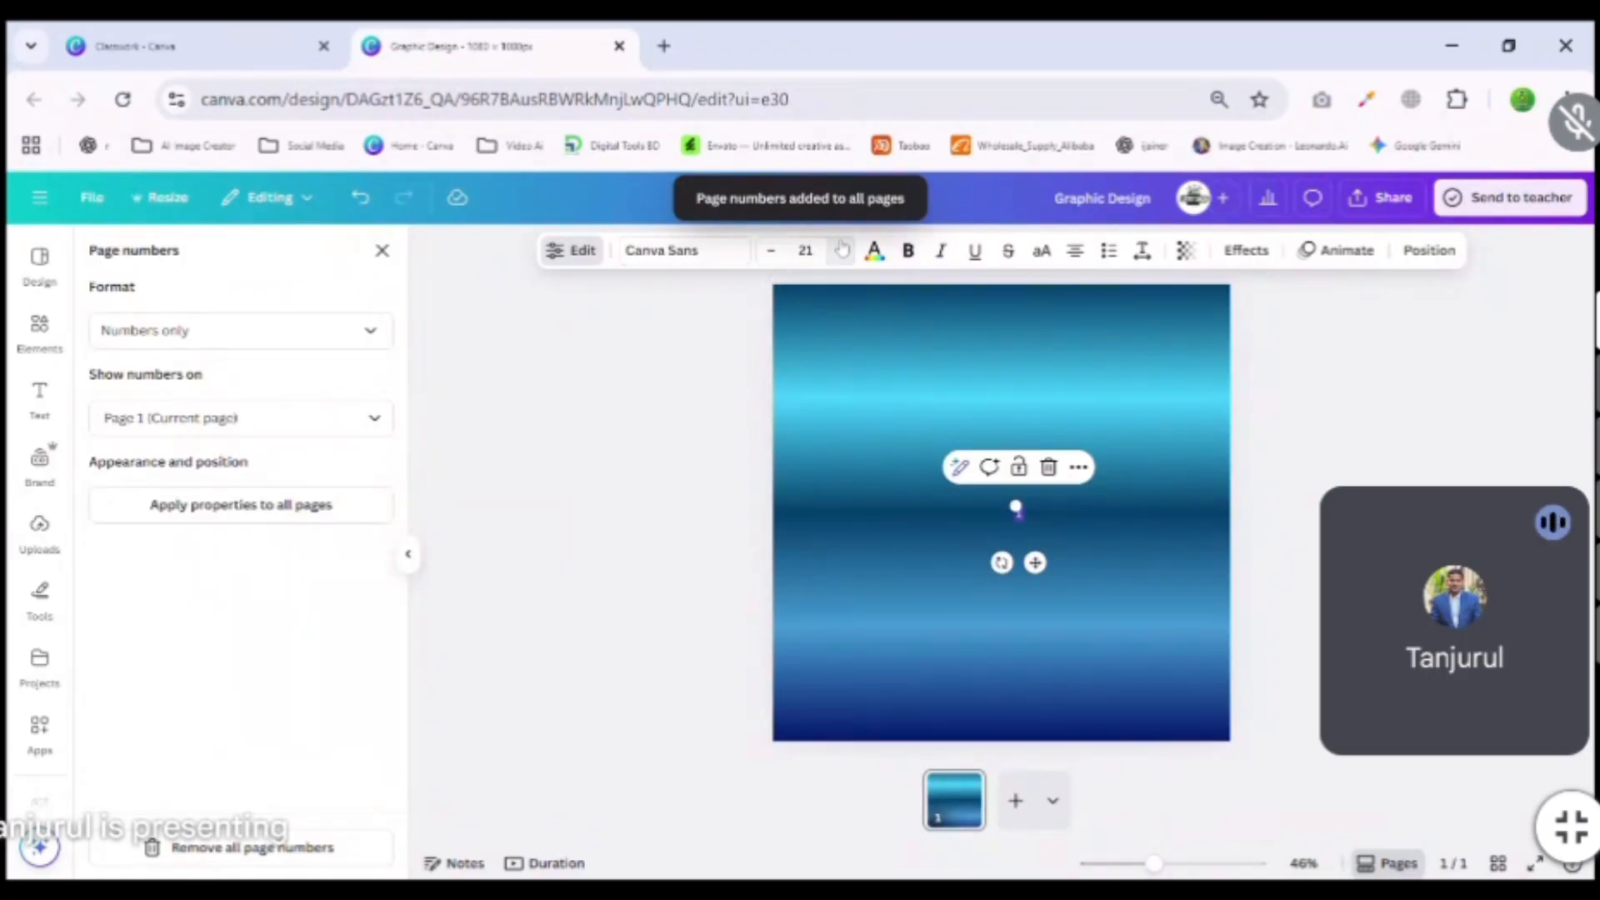
left_click(840, 250)
left_click(840, 250)
left_click(839, 250)
left_click(844, 248)
left_click(843, 248)
left_click(844, 248)
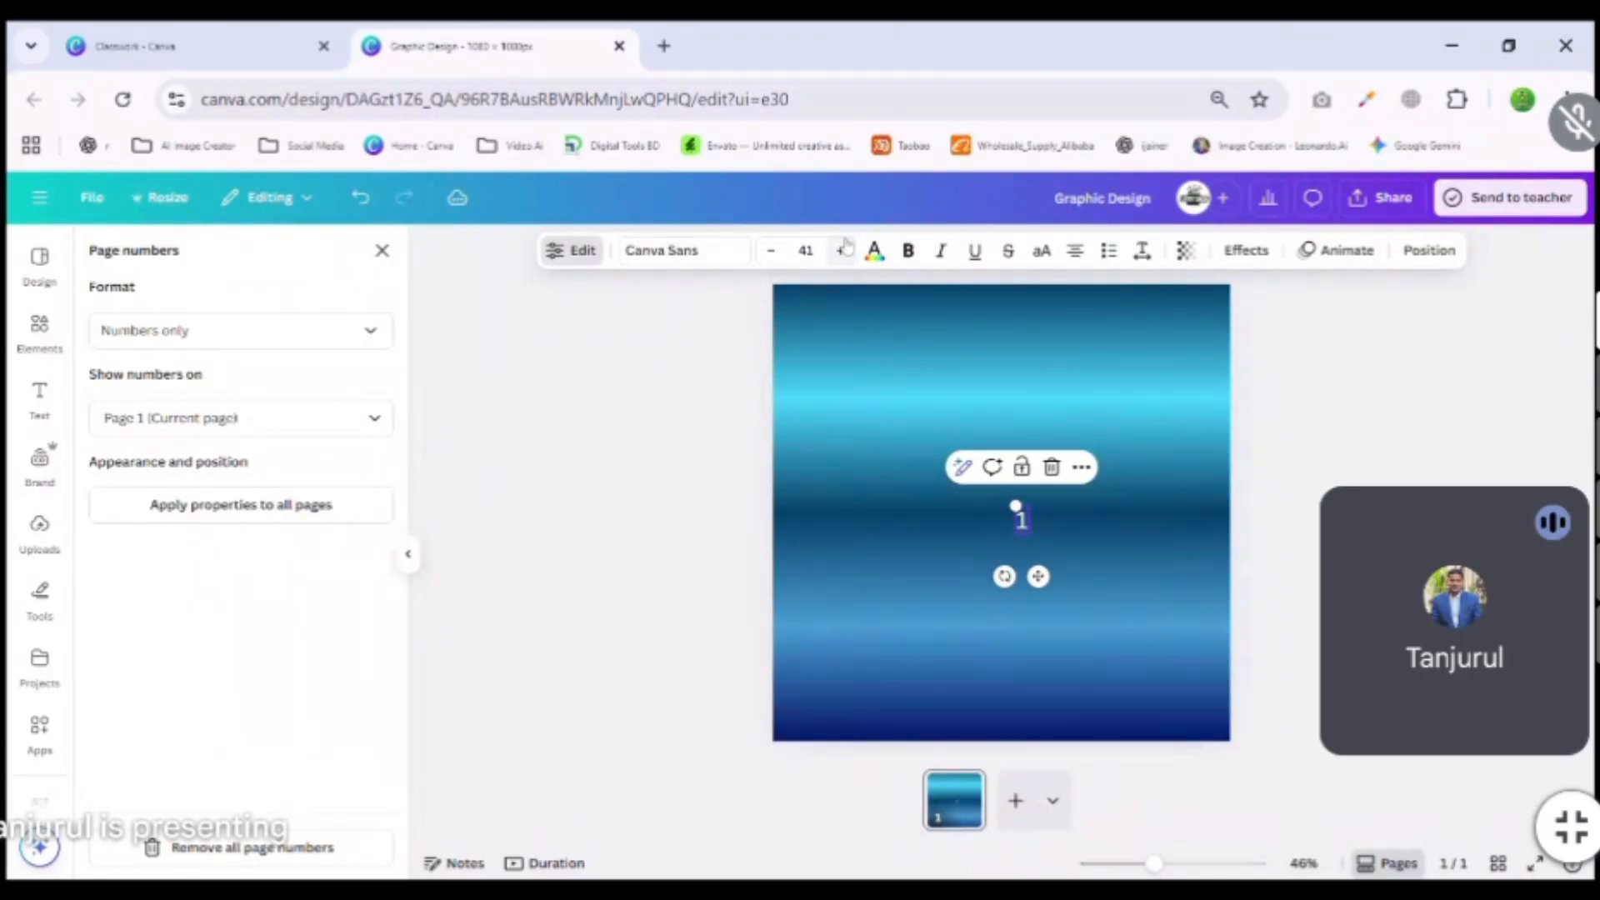
left_click(844, 247)
left_click(845, 248)
left_click(844, 248)
left_click(844, 248)
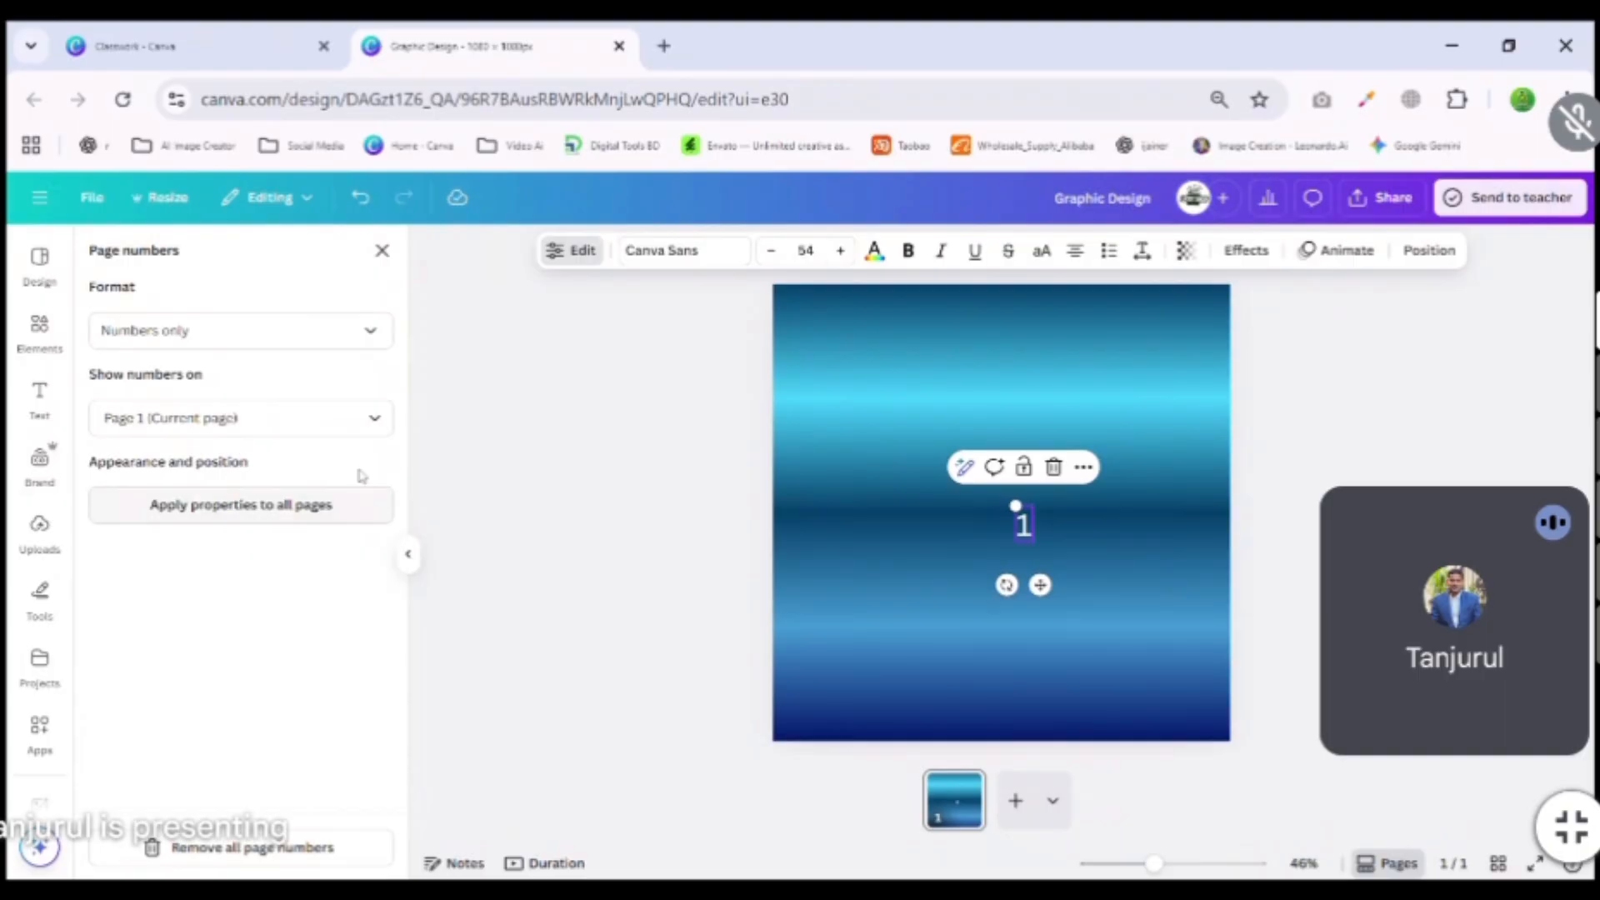
left_click(1053, 466)
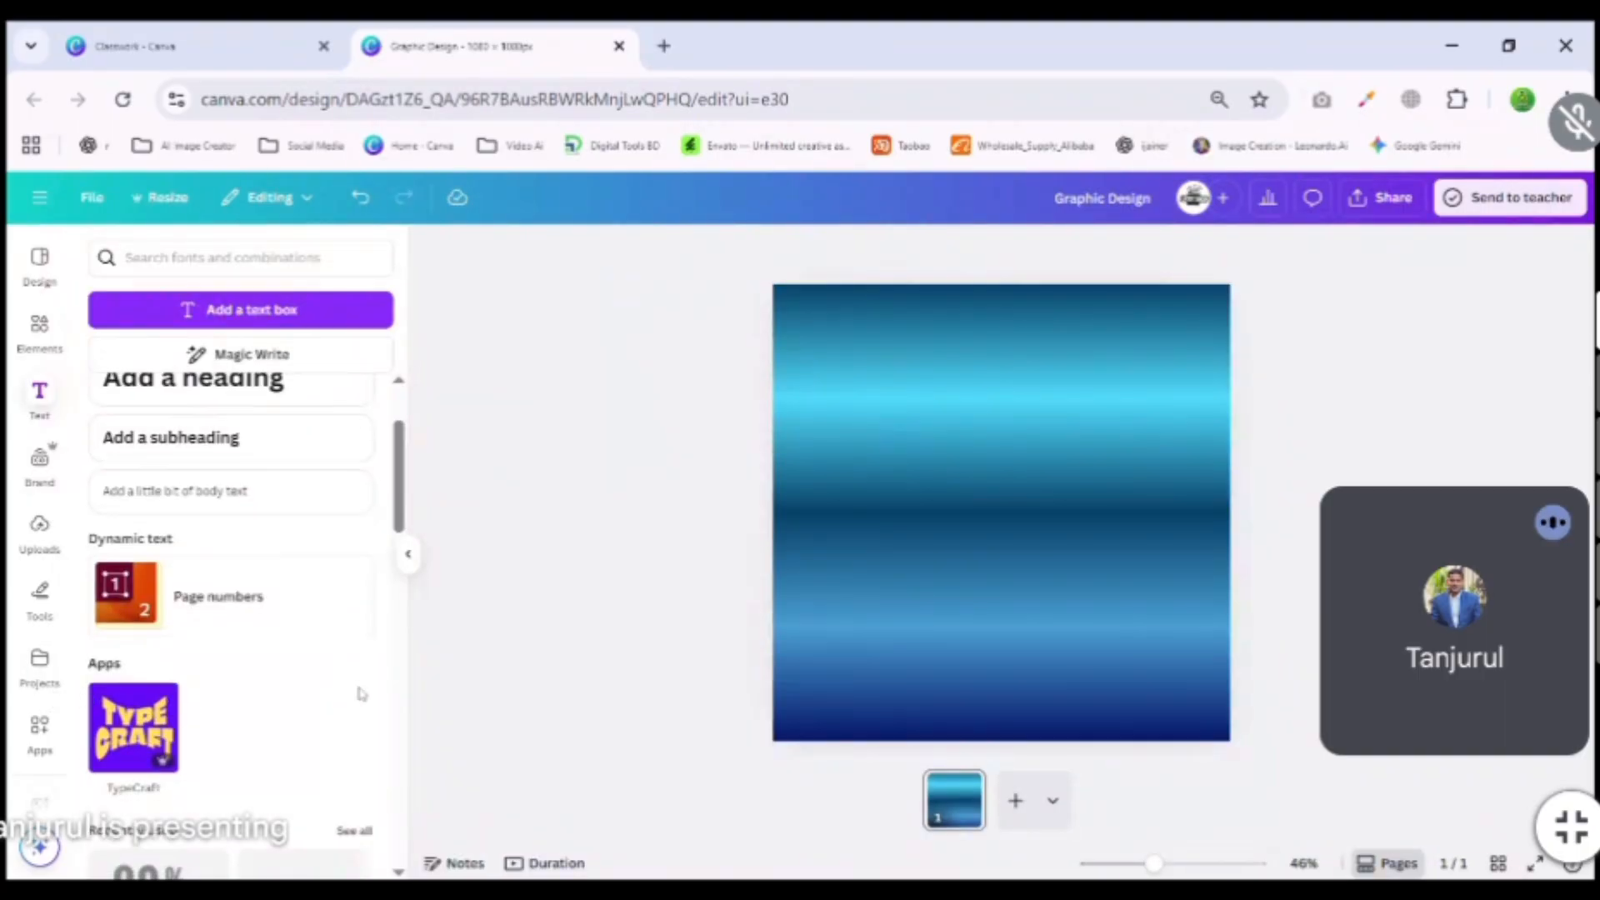
Browse the ready-made font combinations for a discount text design.
scroll(250, 666, "down", 4)
scroll(223, 669, "down", 4)
scroll(180, 579, "up", 3)
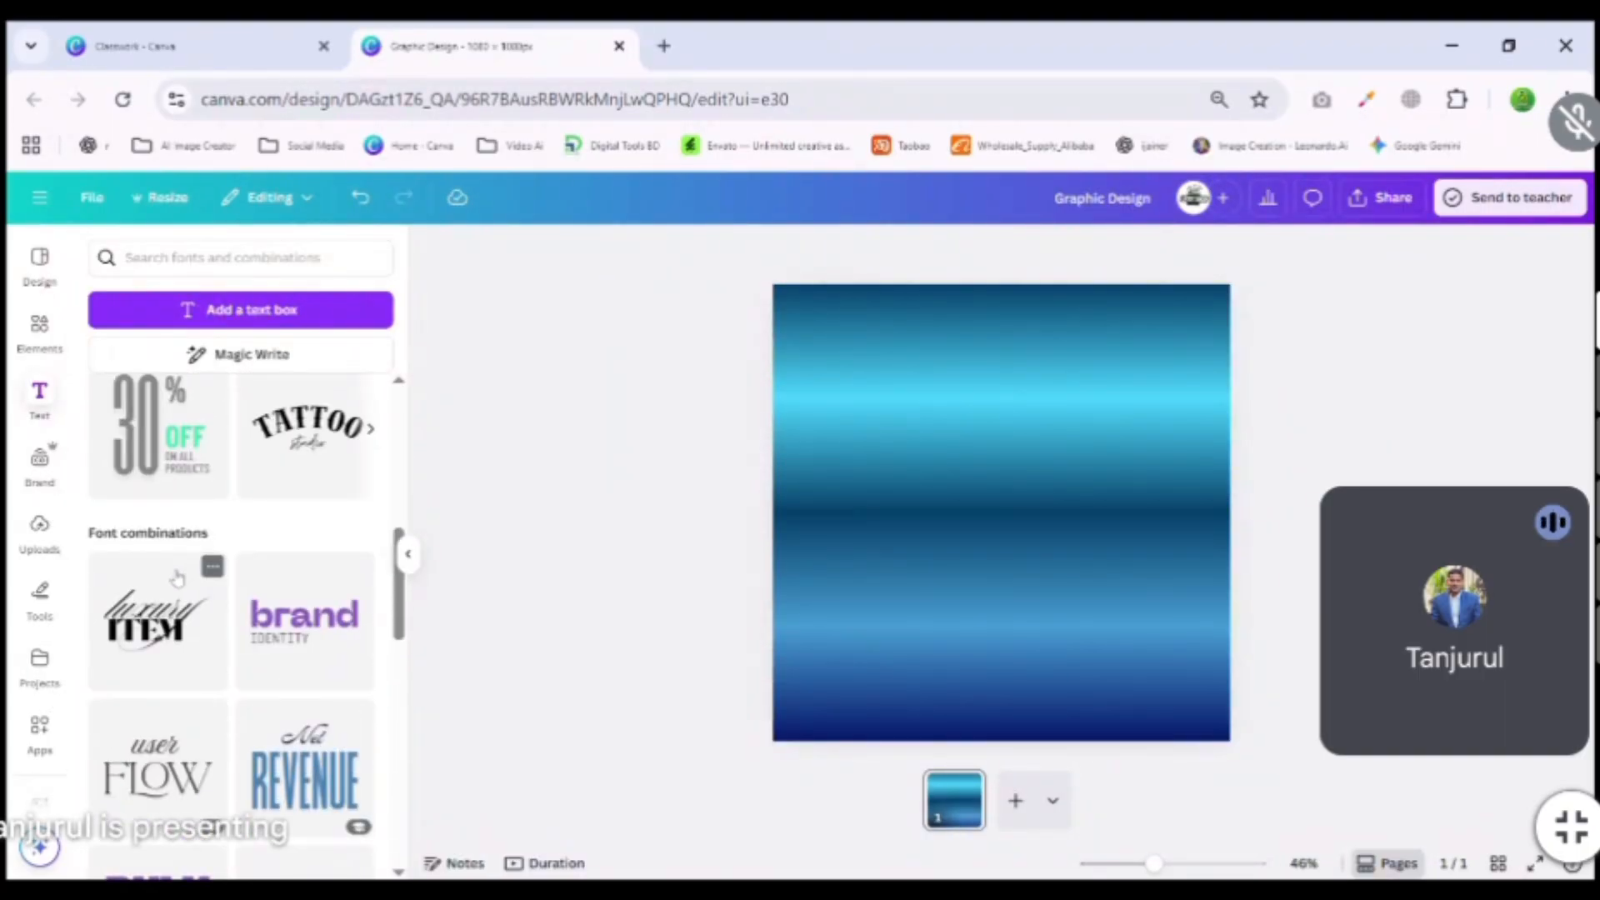
scroll(178, 577, "down", 2)
scroll(177, 576, "down", 3)
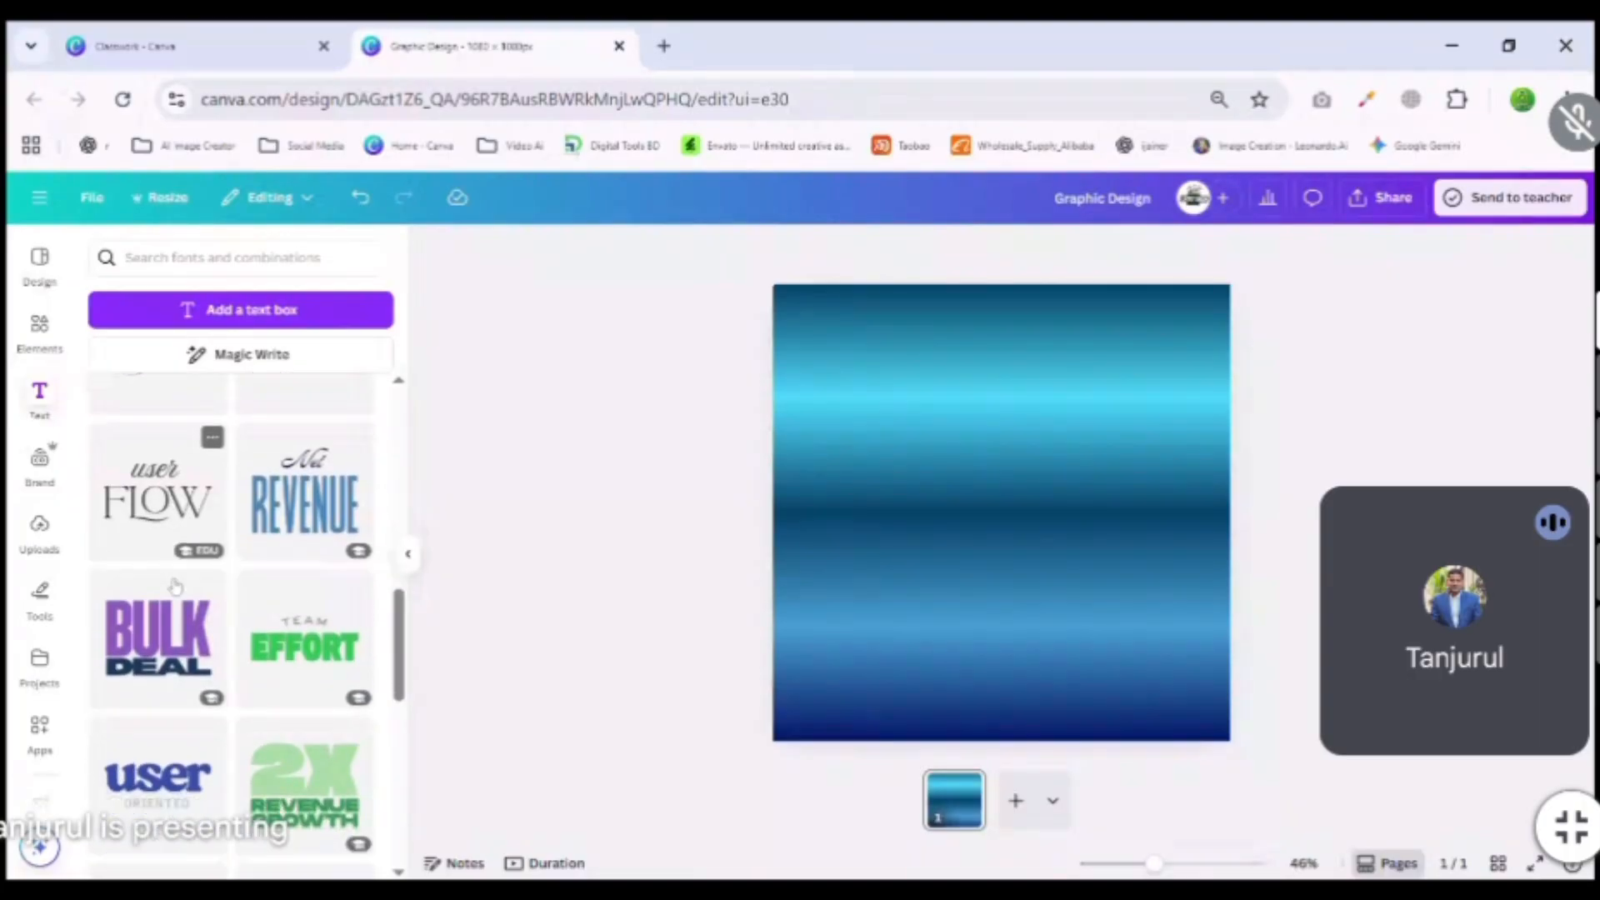
scroll(179, 679, "up", 5)
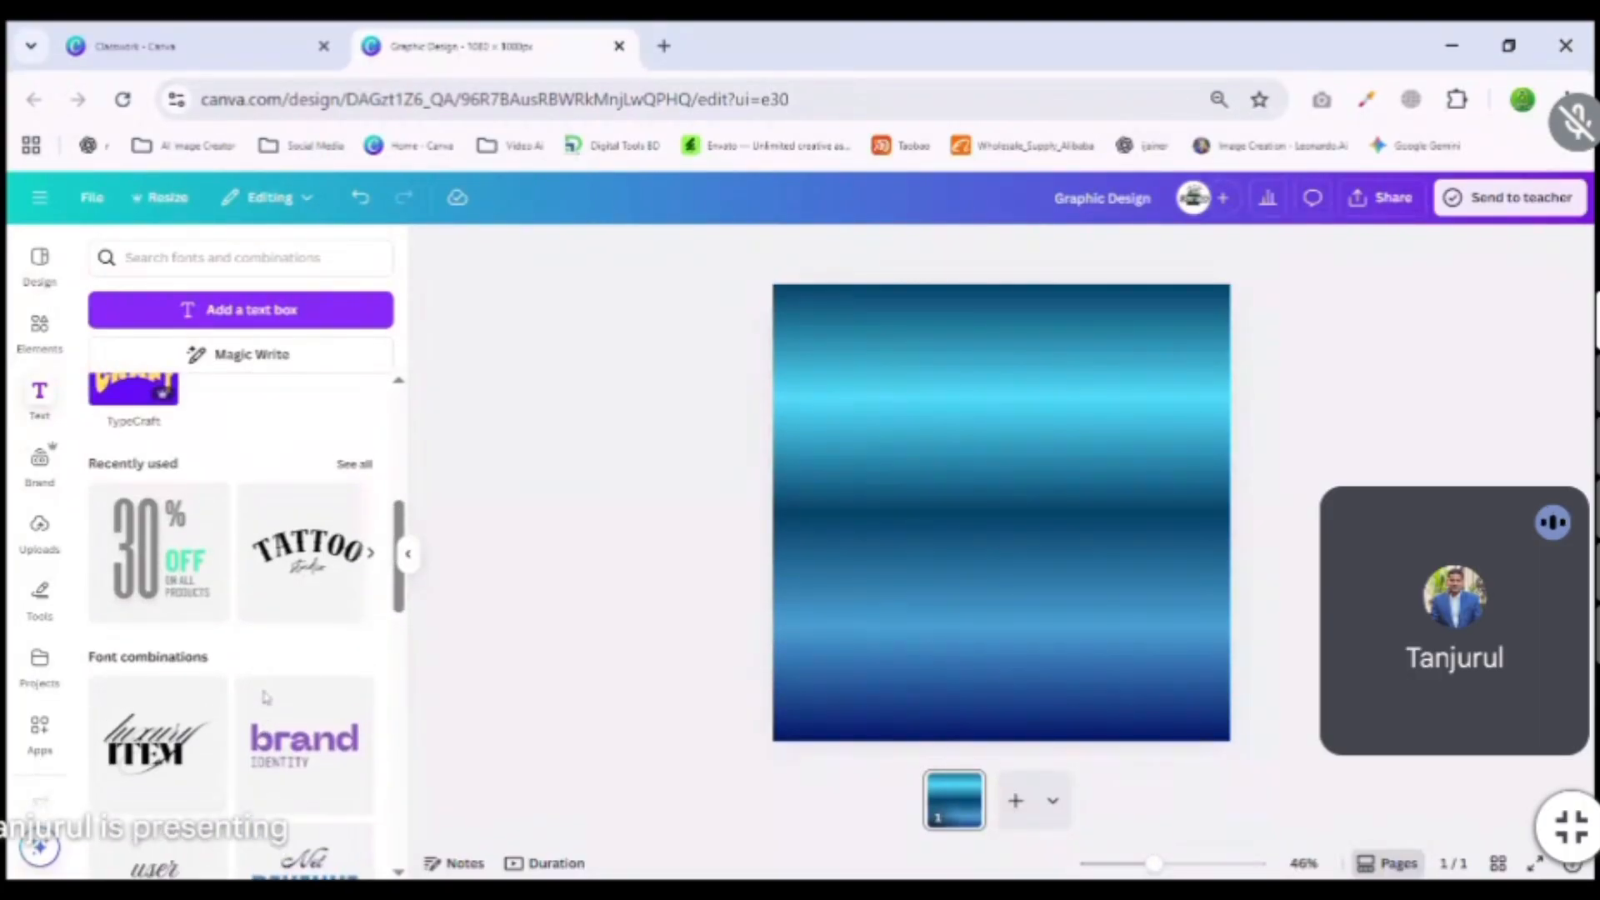
scroll(265, 692, "down", 2)
scroll(265, 692, "down", 8)
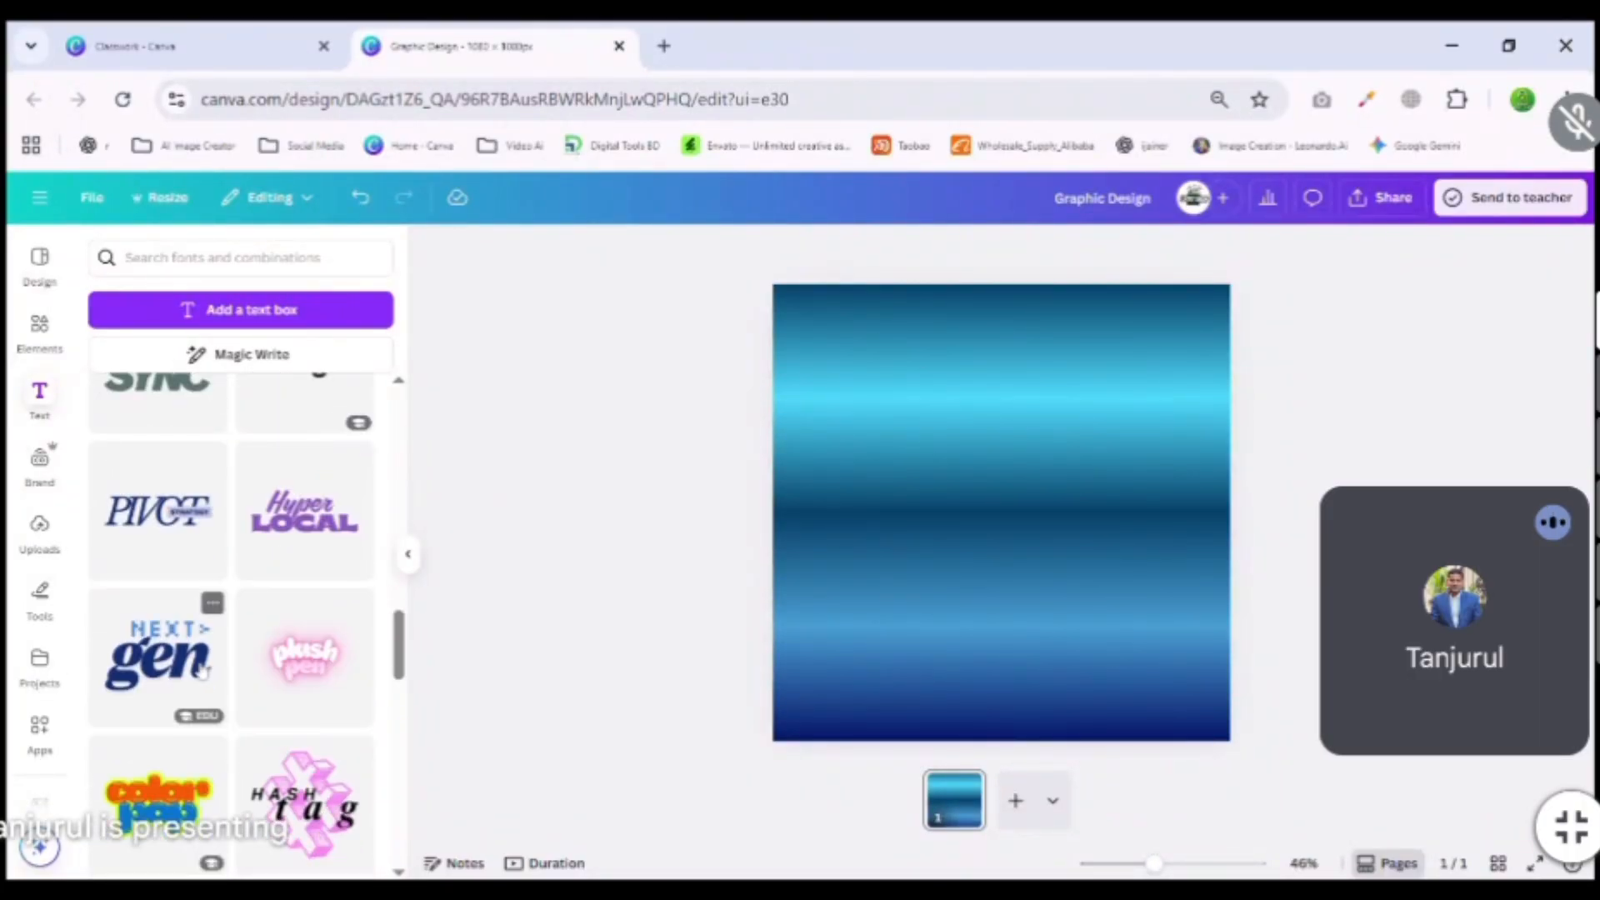
scroll(200, 668, "down", 10)
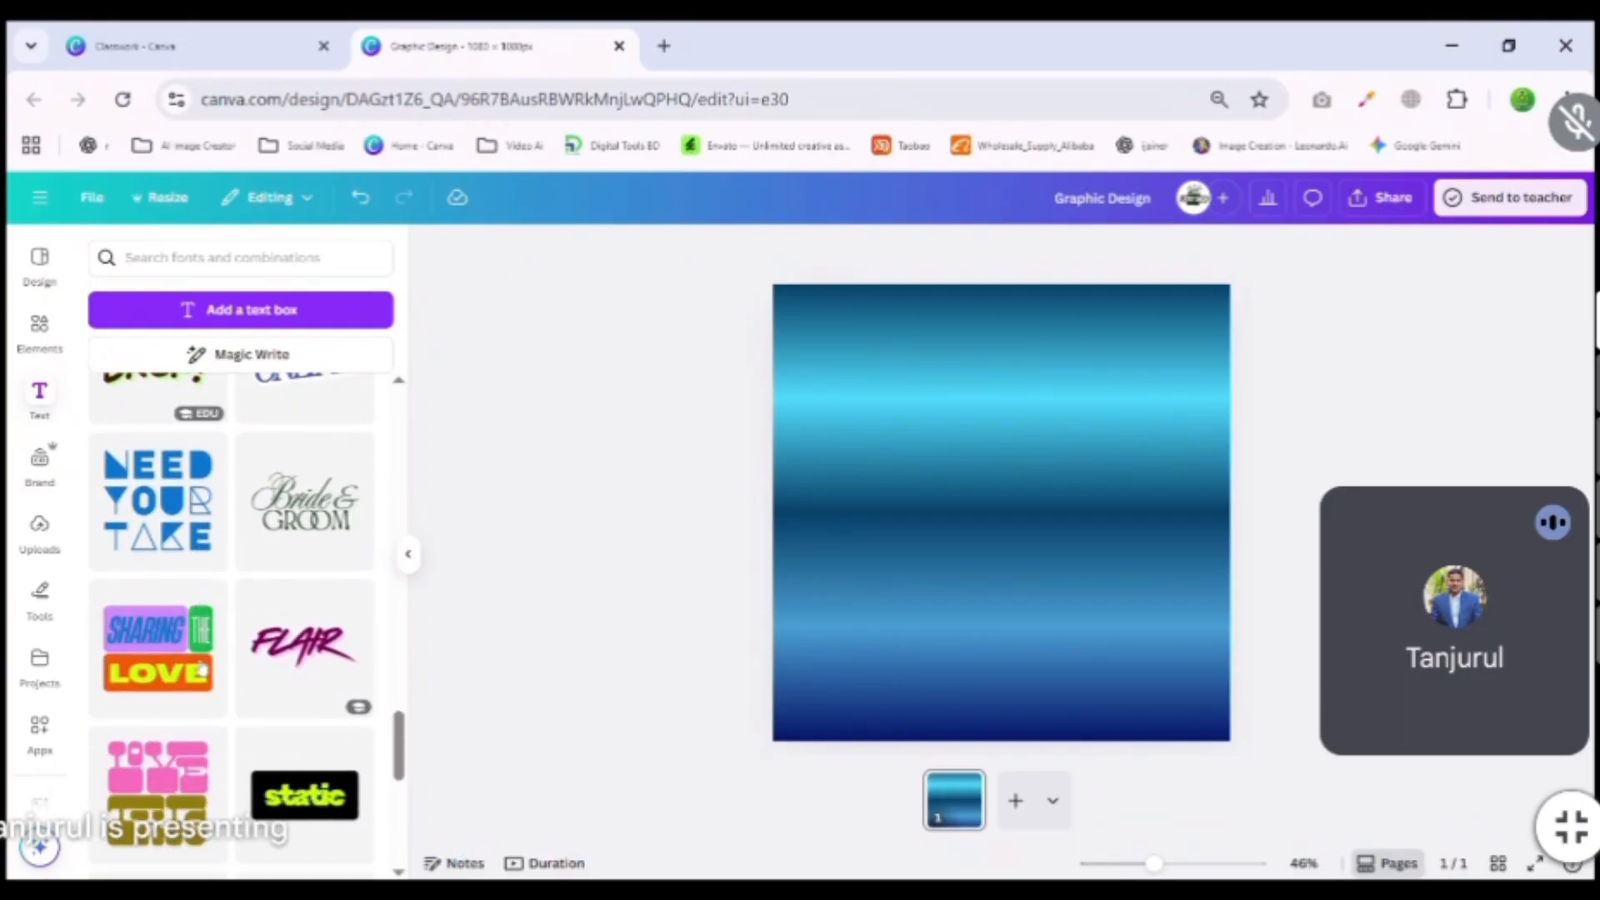
scroll(202, 668, "down", 10)
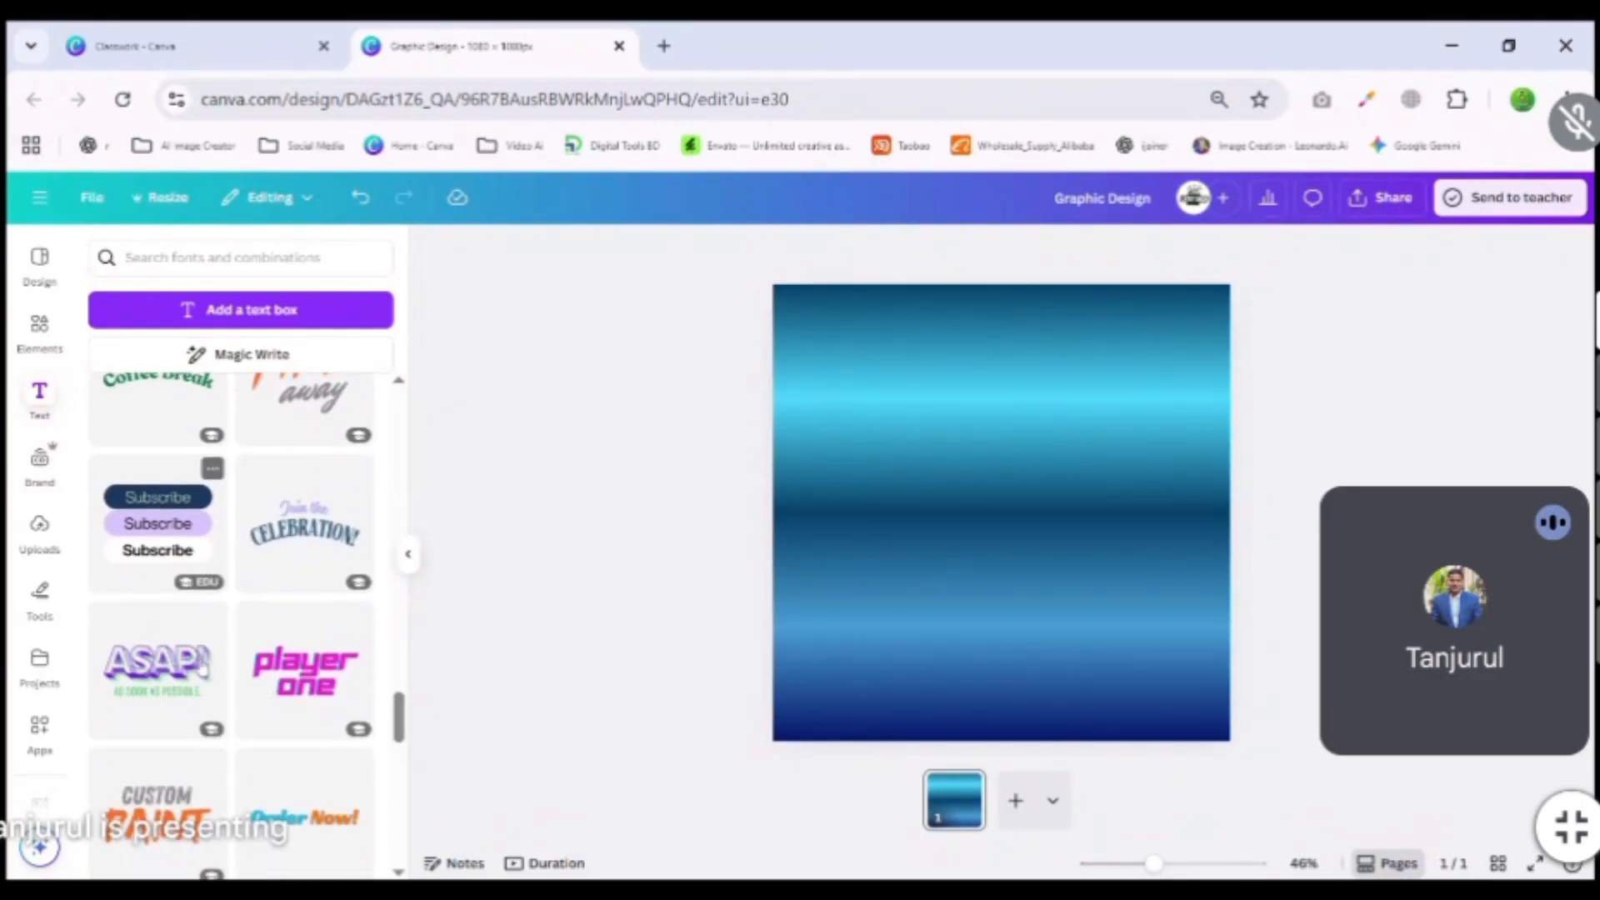
scroll(202, 668, "down", 5)
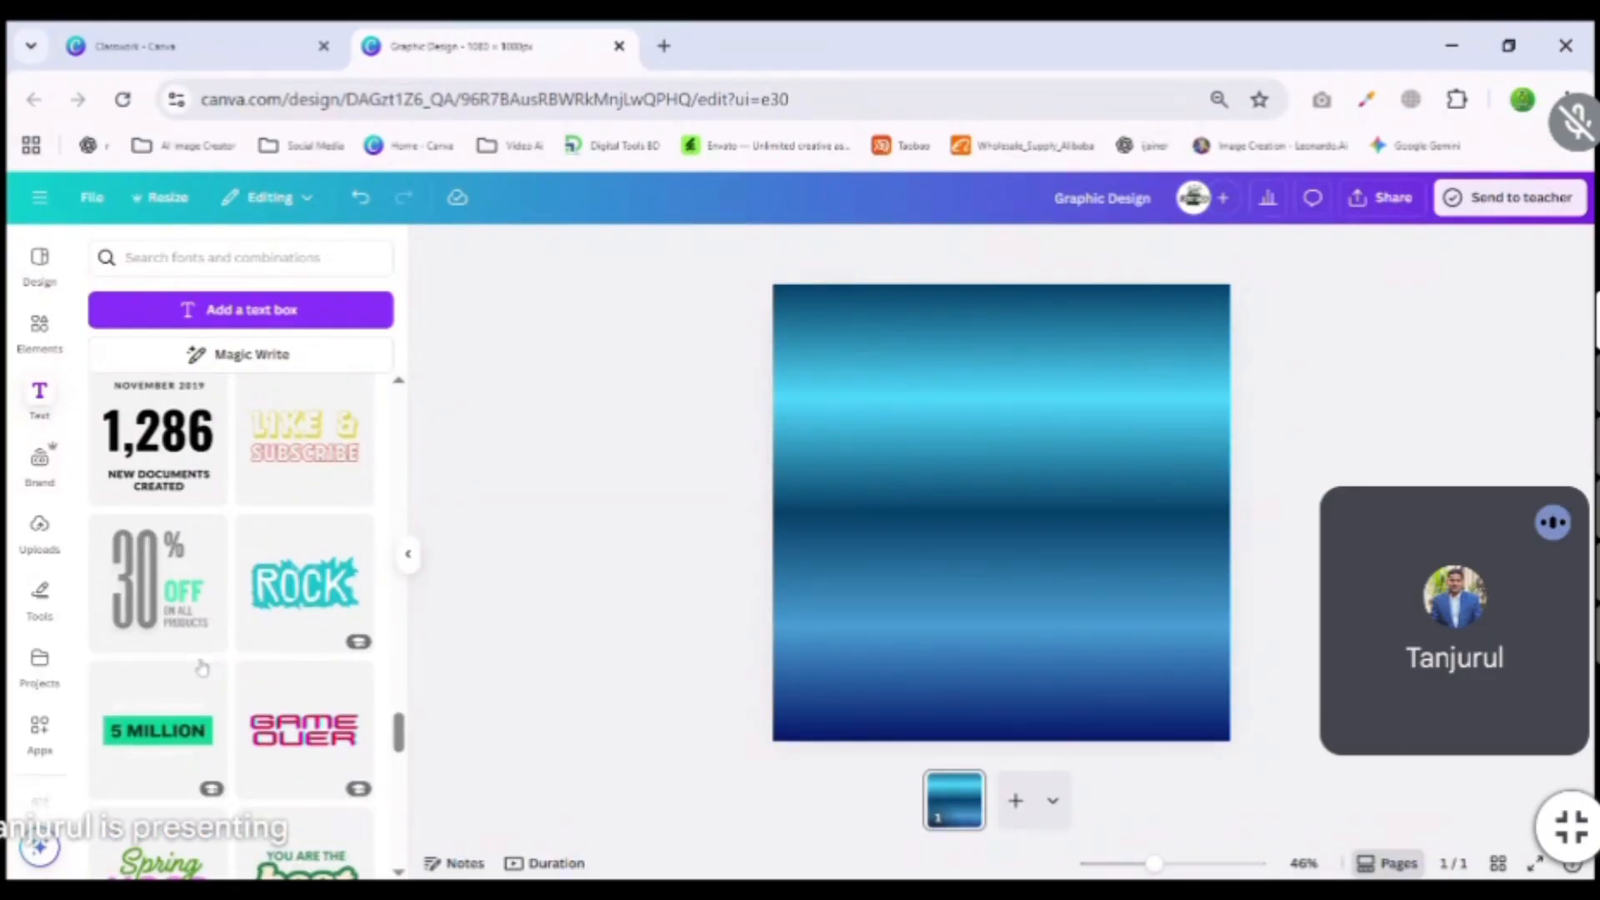
Insert the "30% OFF on all products" font combination and position it in the upper half of the page.
scroll(200, 667, "up", 4)
scroll(202, 666, "down", 2)
scroll(224, 673, "up", 2)
left_click_drag(209, 542, 999, 563)
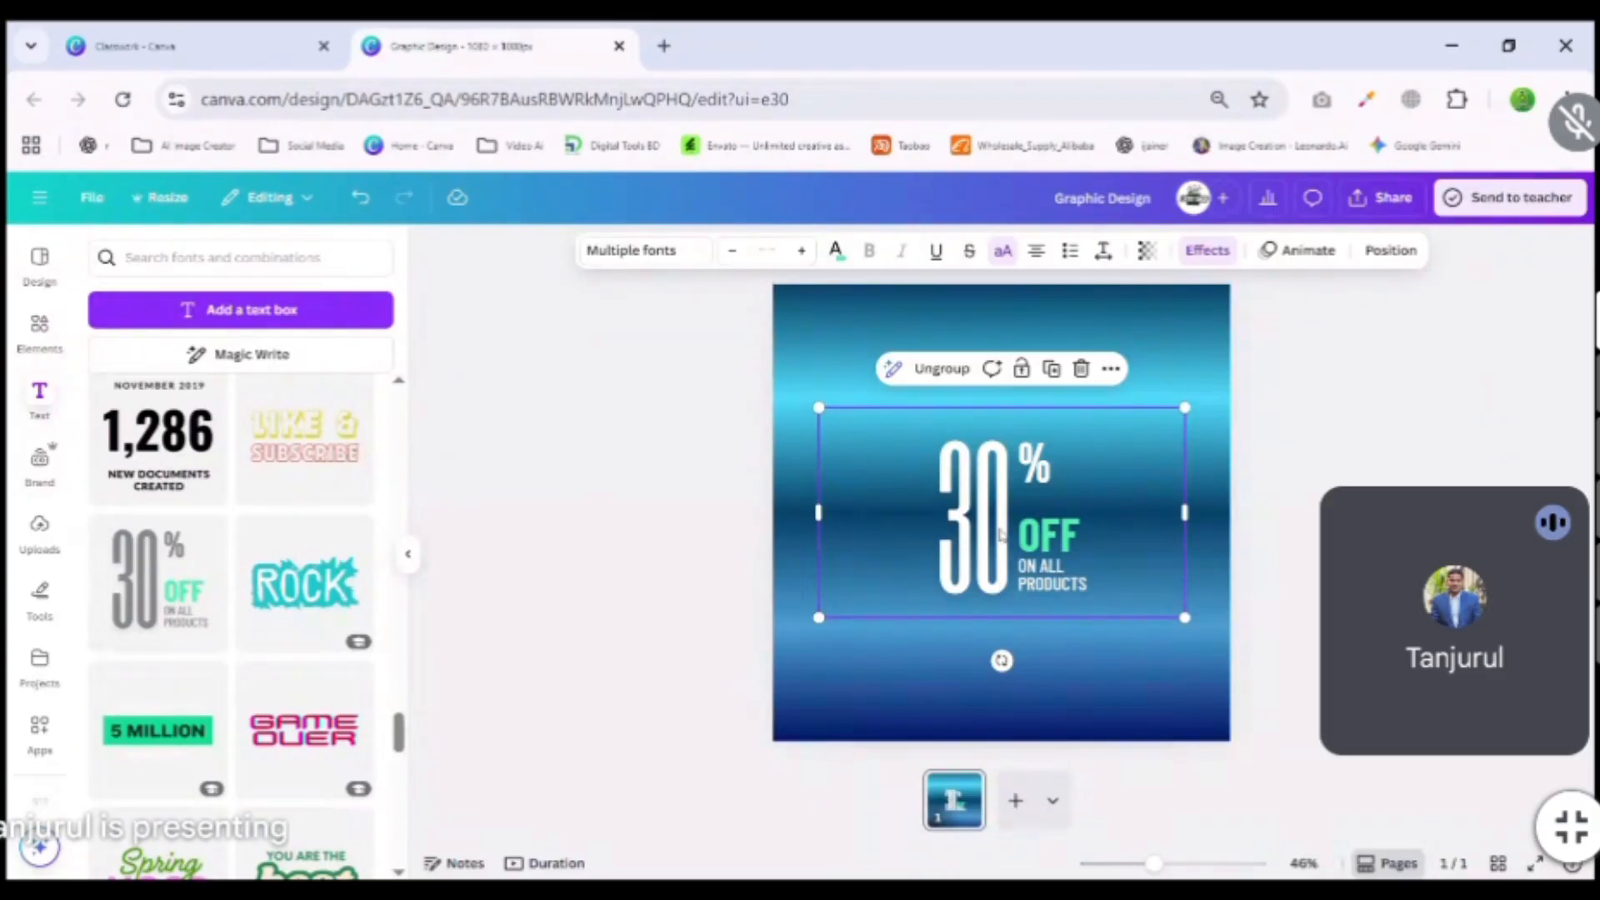
left_click_drag(1000, 534, 973, 451)
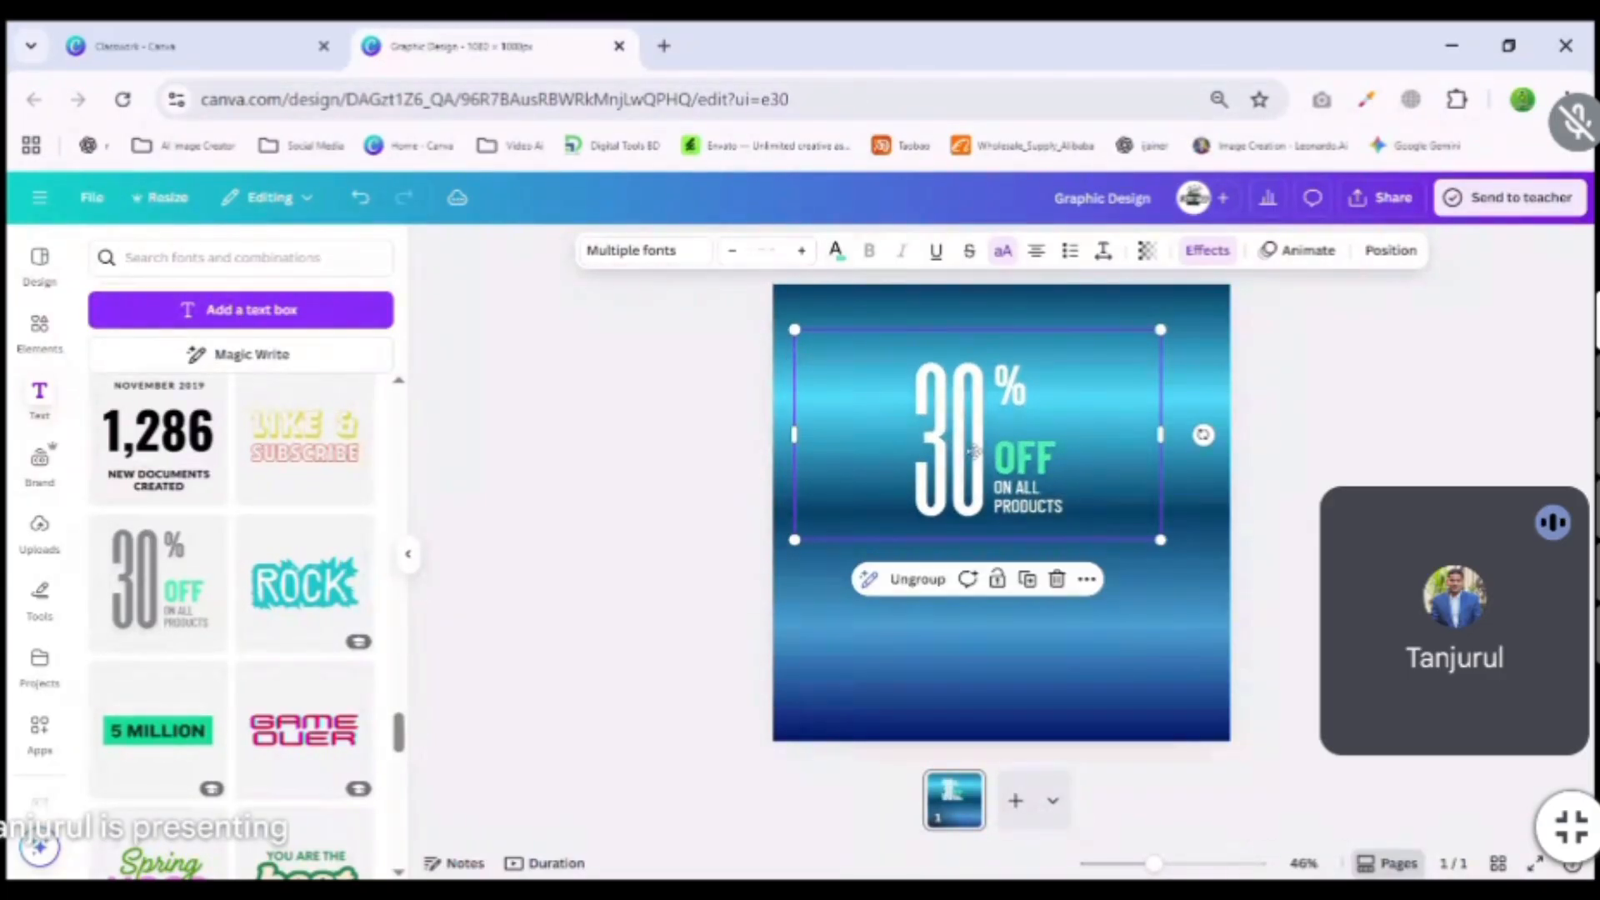
Change the large number in the discount text group from 30 to 50.
left_click(974, 451)
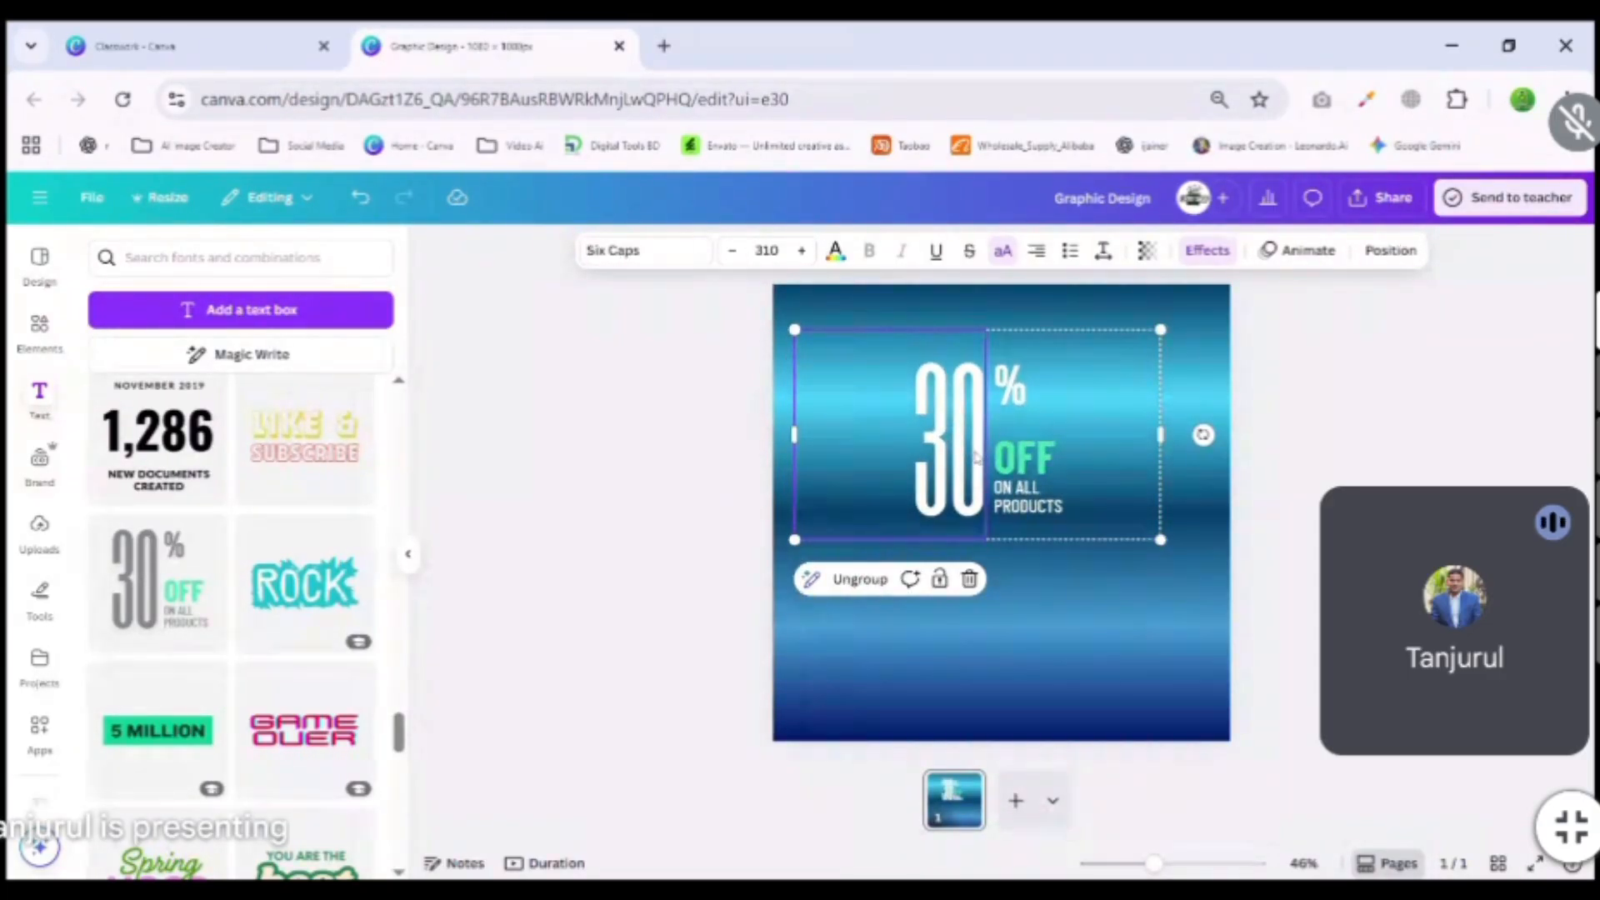
left_click_drag(977, 458, 975, 458)
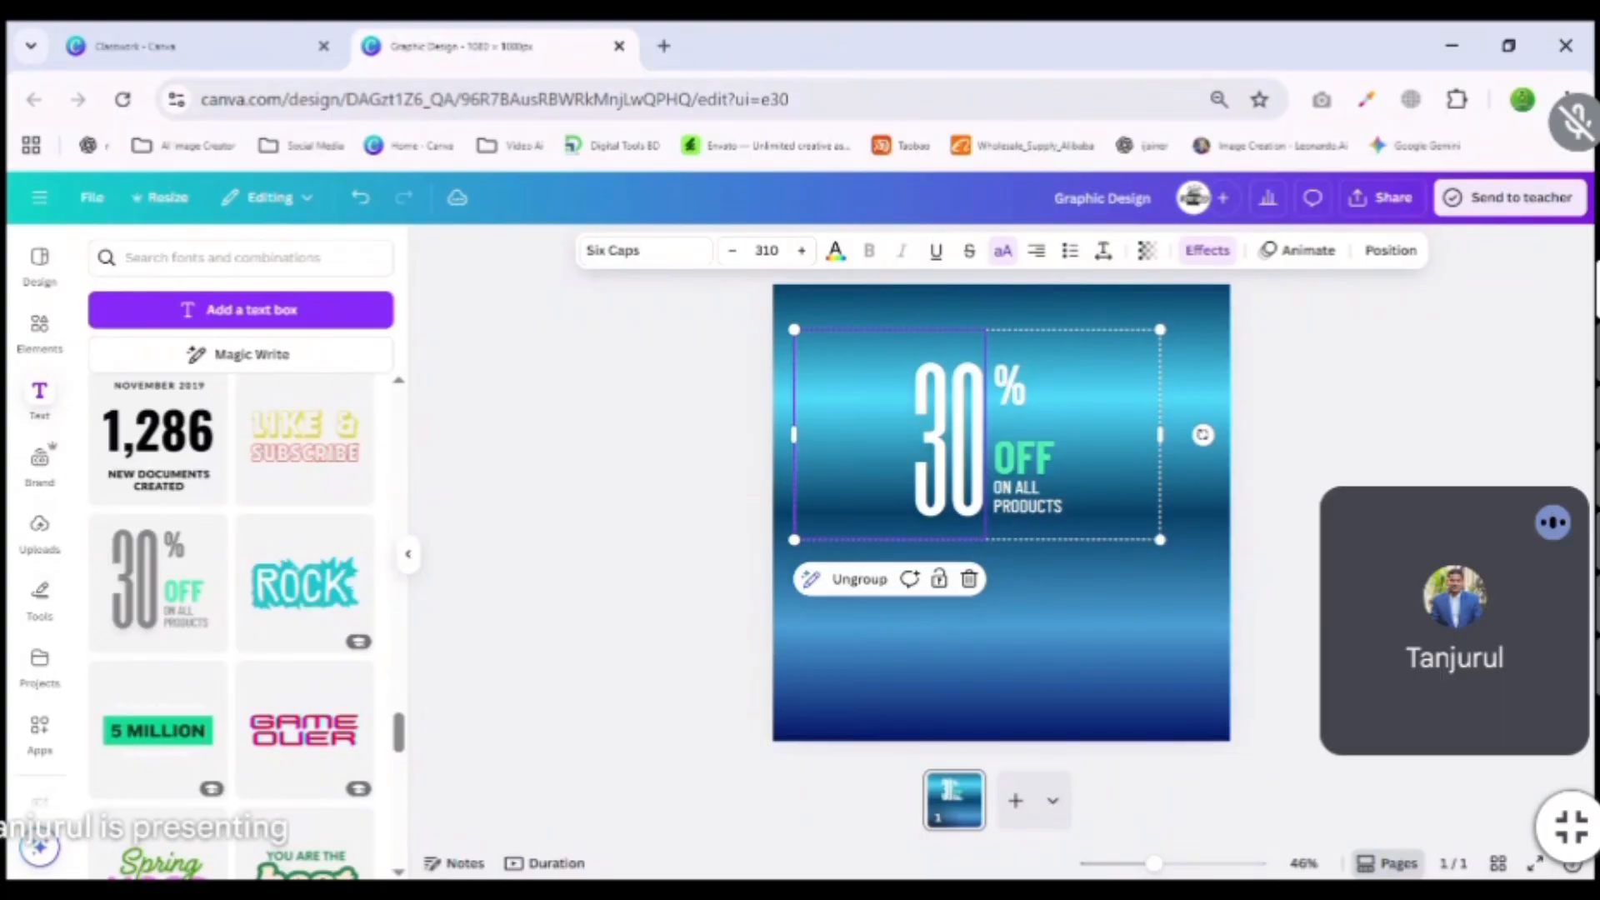
left_click_drag(1029, 406, 1029, 406)
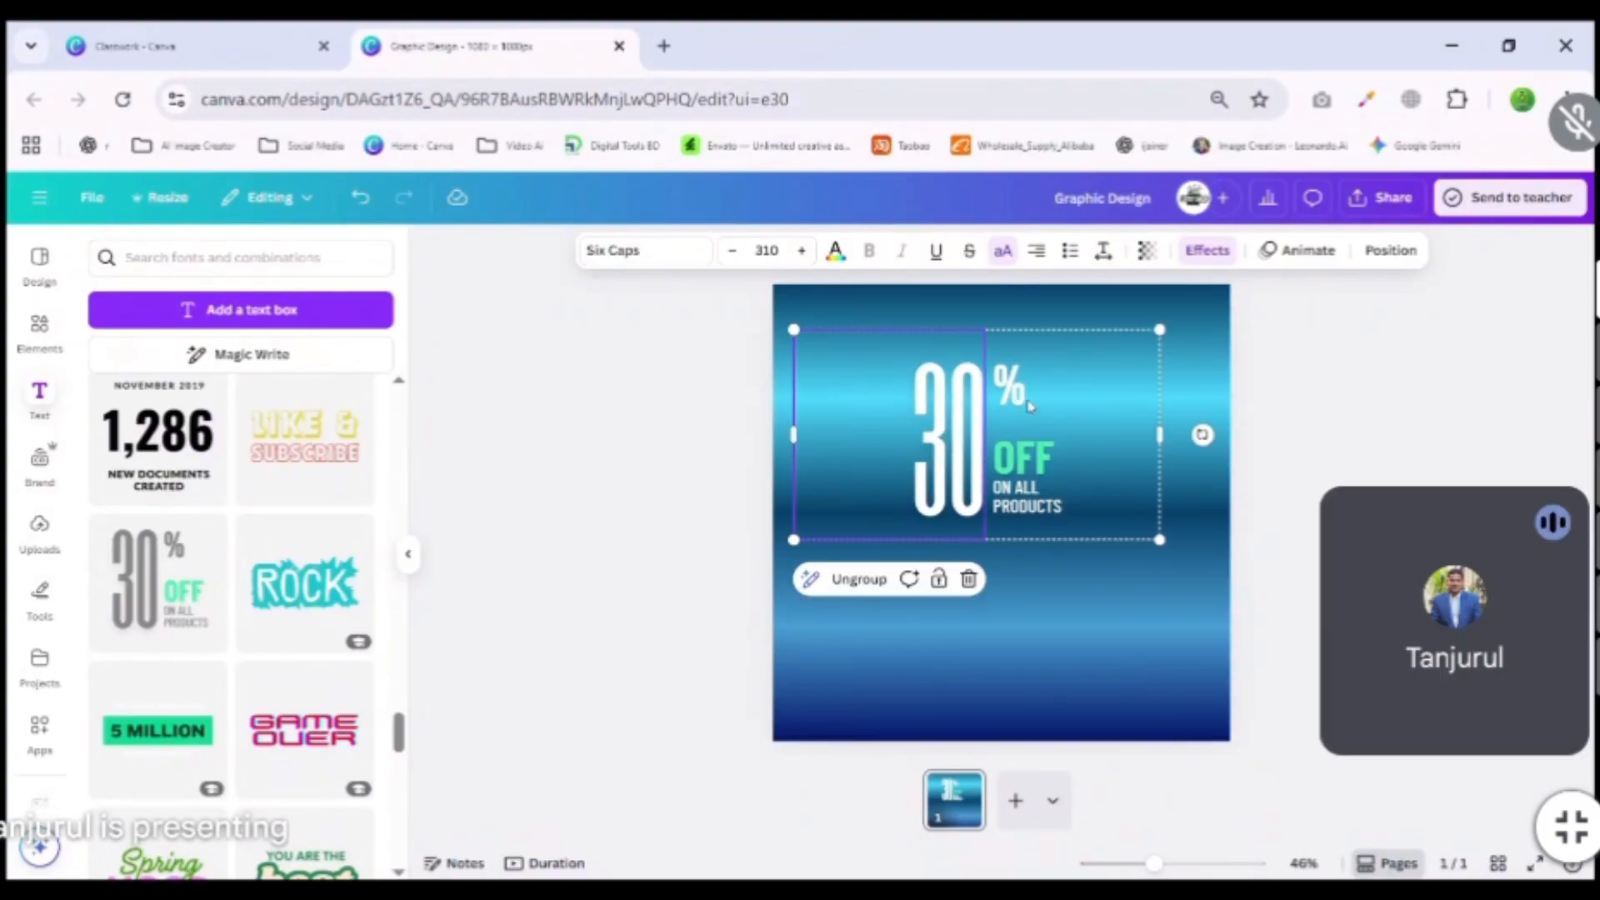
double_click(935, 434)
left_click(949, 434)
key("BackSpace")
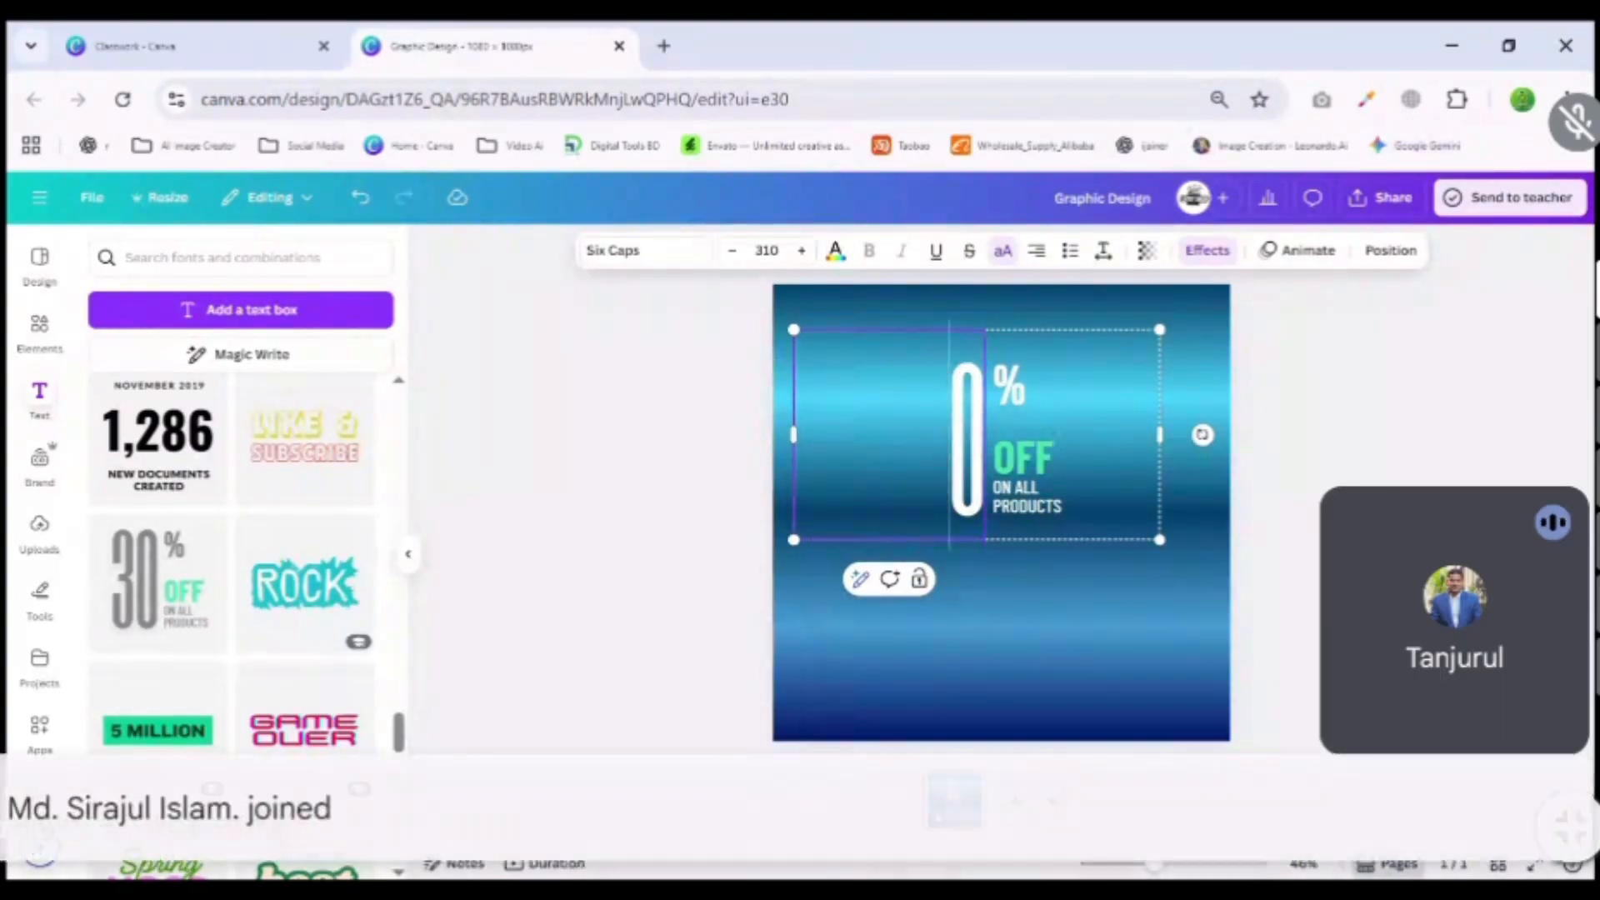
type("5")
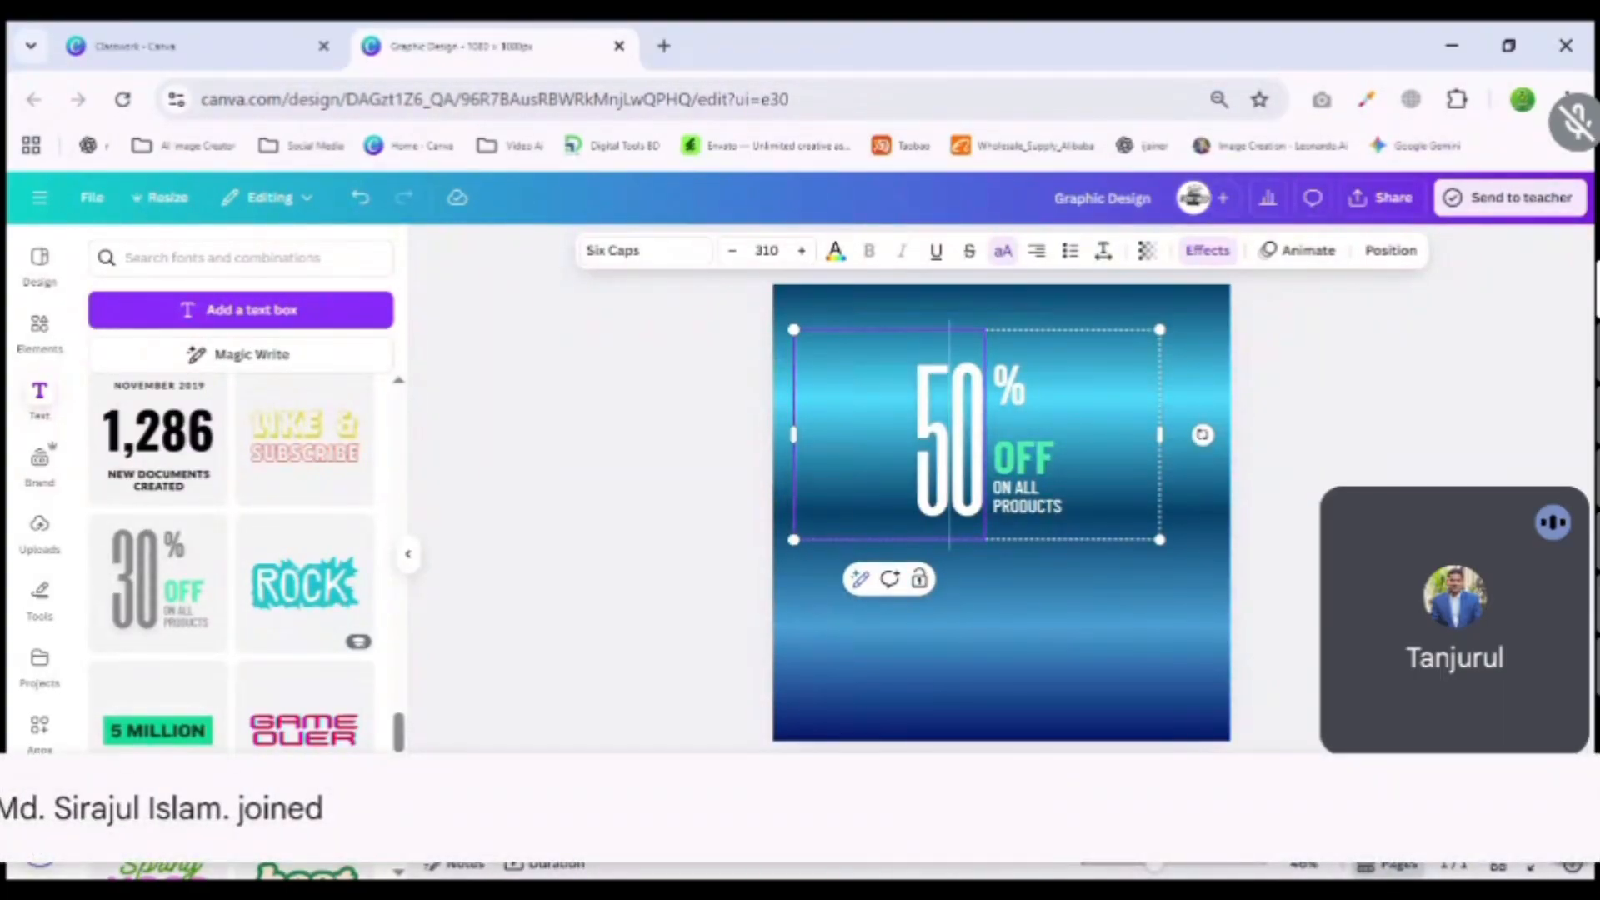
Examine the separately editable text parts of the discount group by selecting each one in turn.
left_click(1034, 414)
left_click(1034, 510)
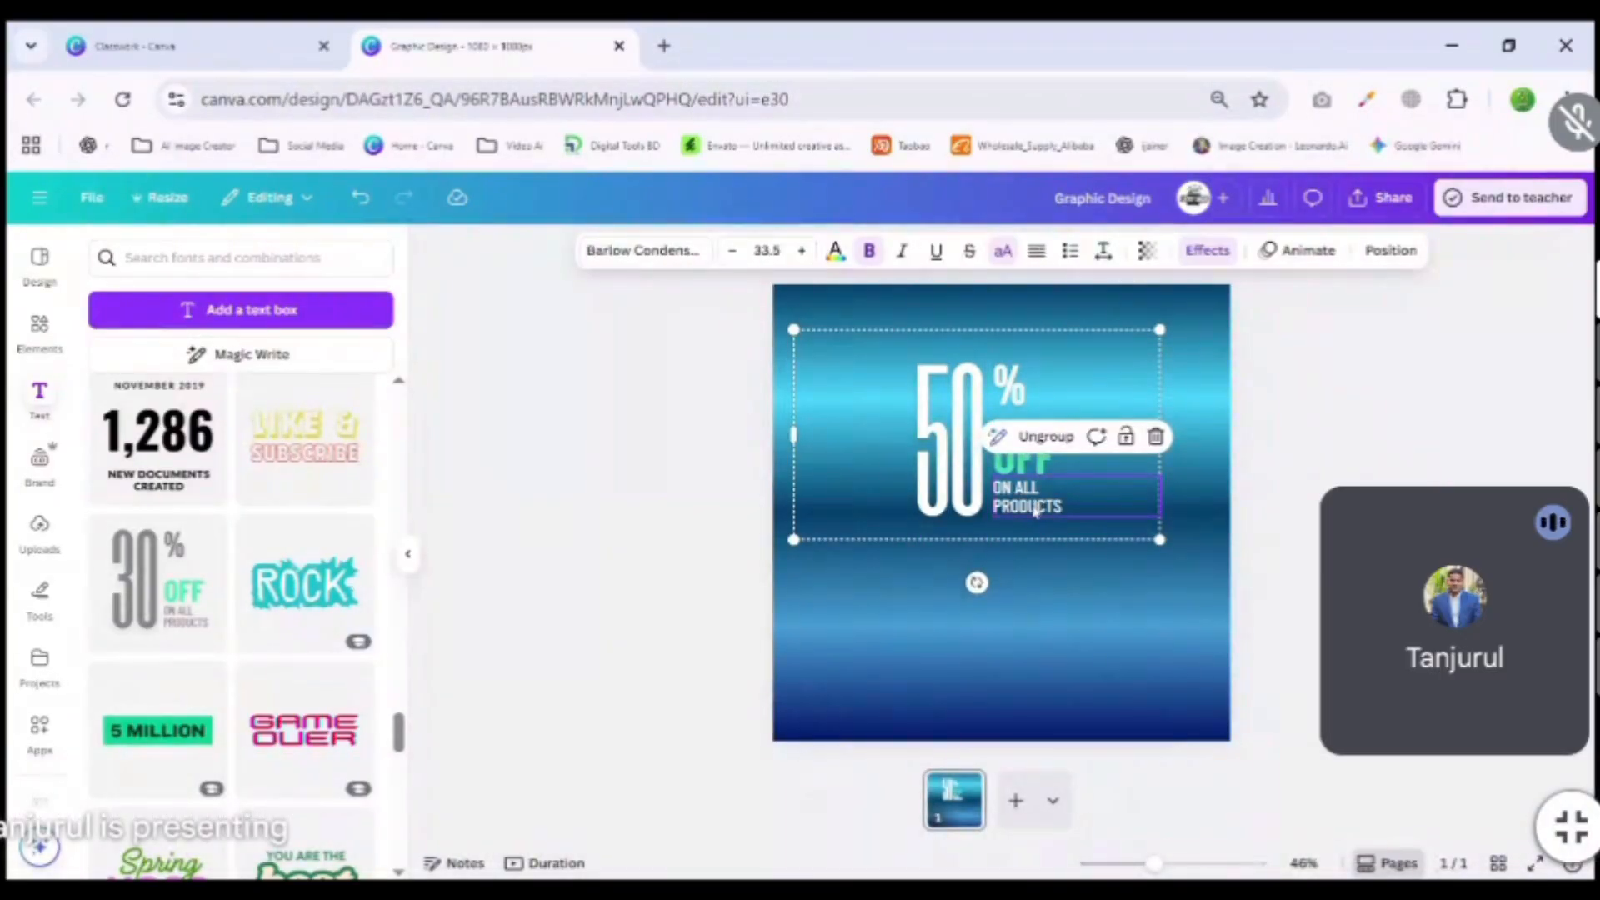
left_click(1023, 462)
left_click(967, 427)
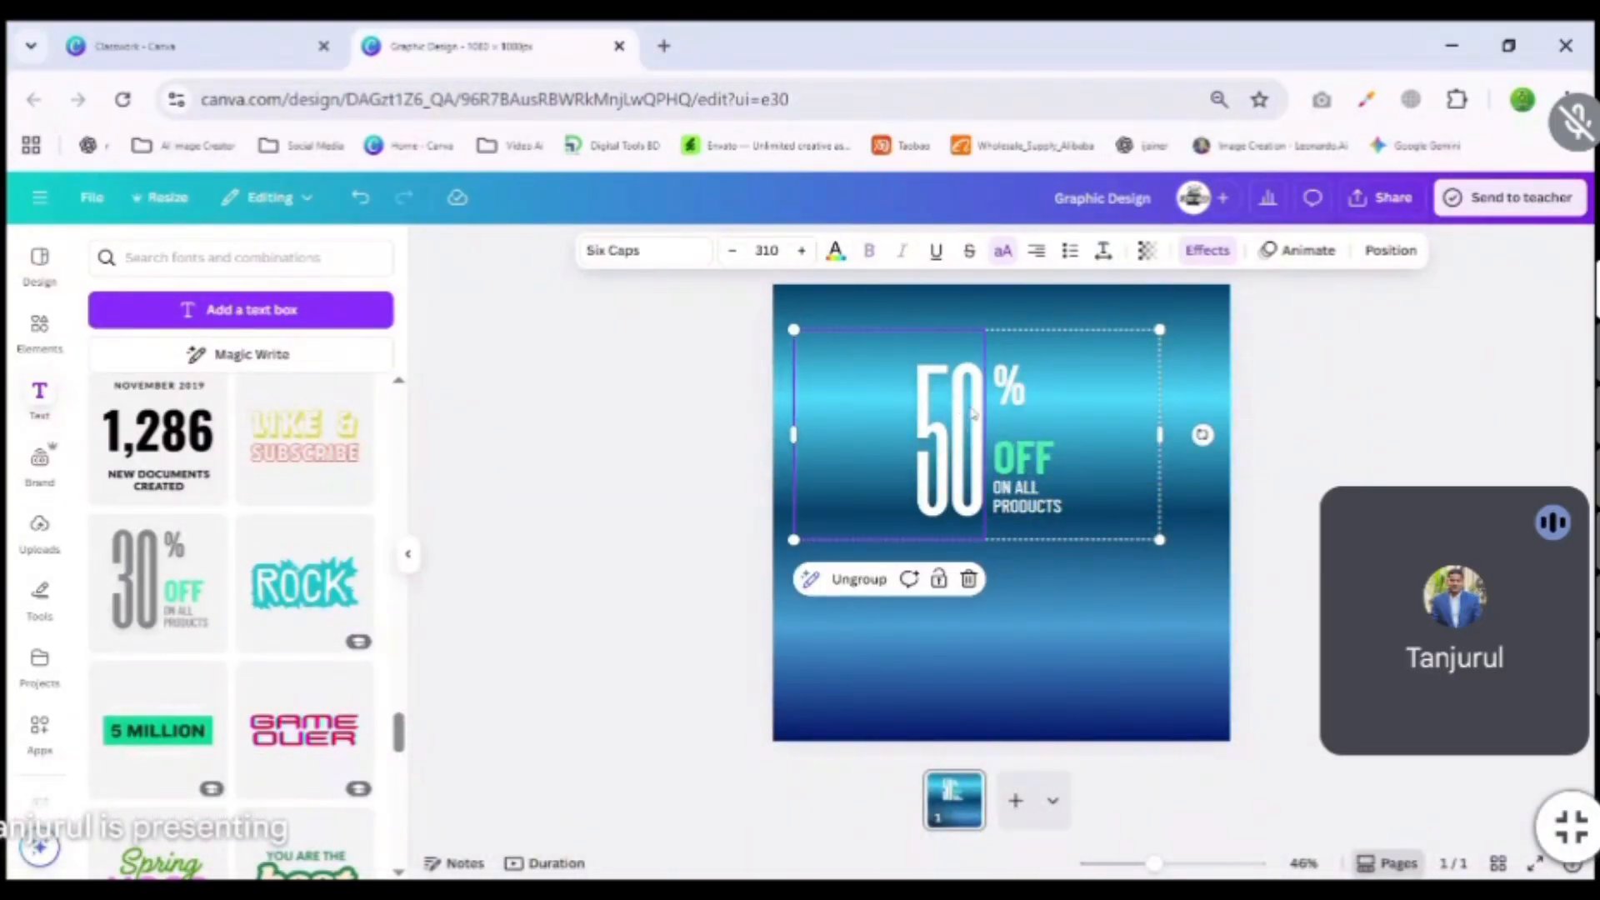
left_click(1024, 392)
left_click(627, 593)
left_click(1060, 493)
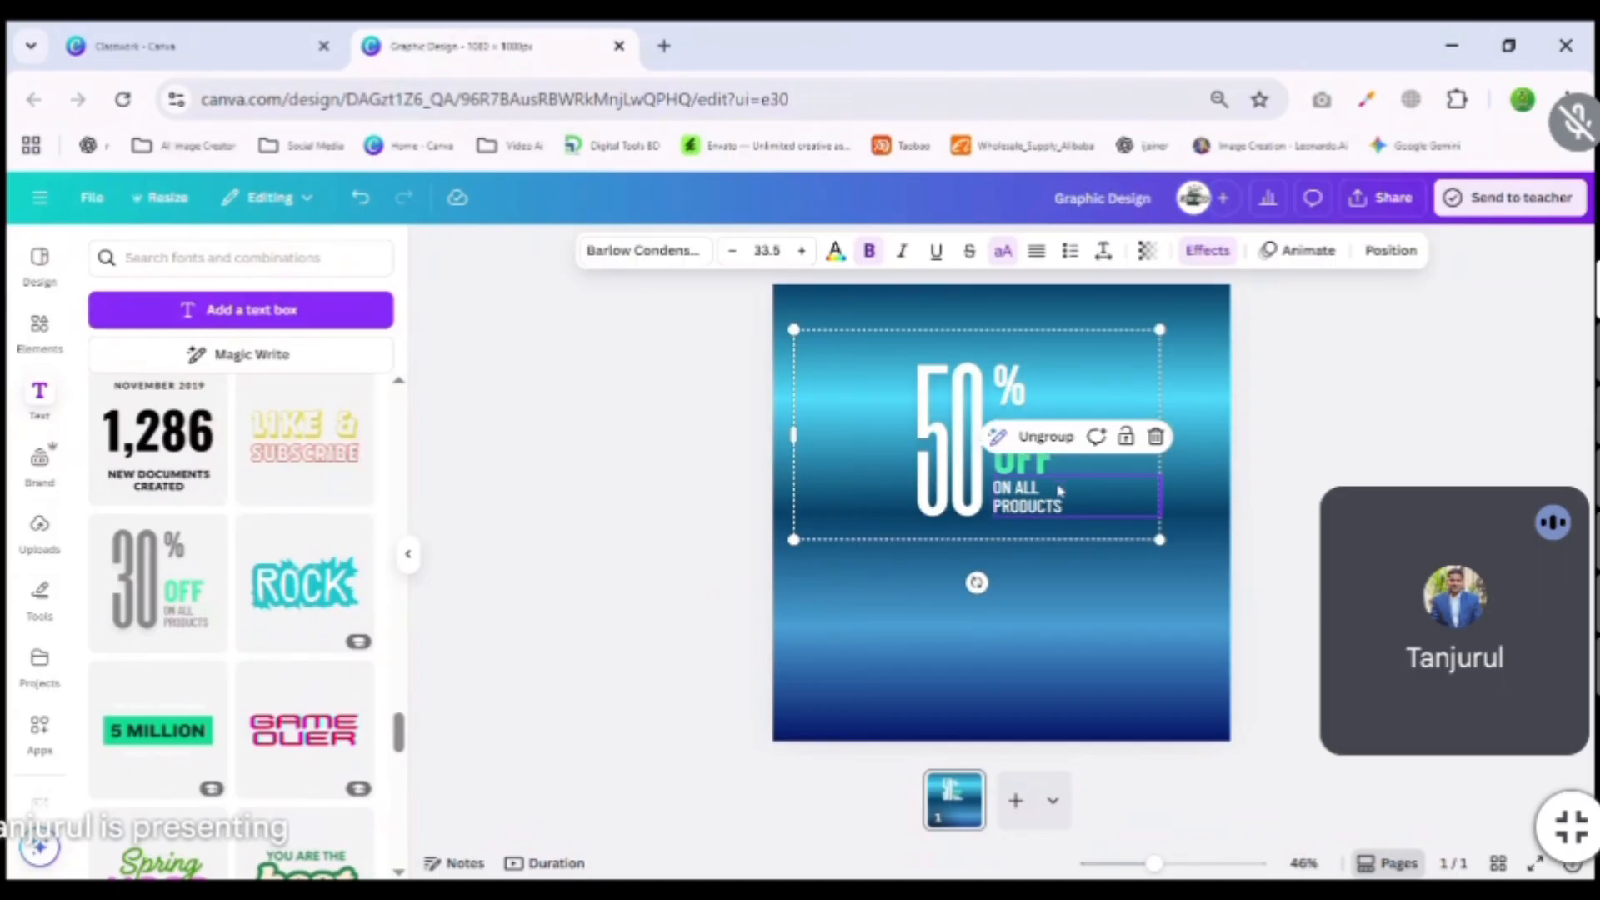
Delete the large number "50" from the discount text group.
left_click(959, 483)
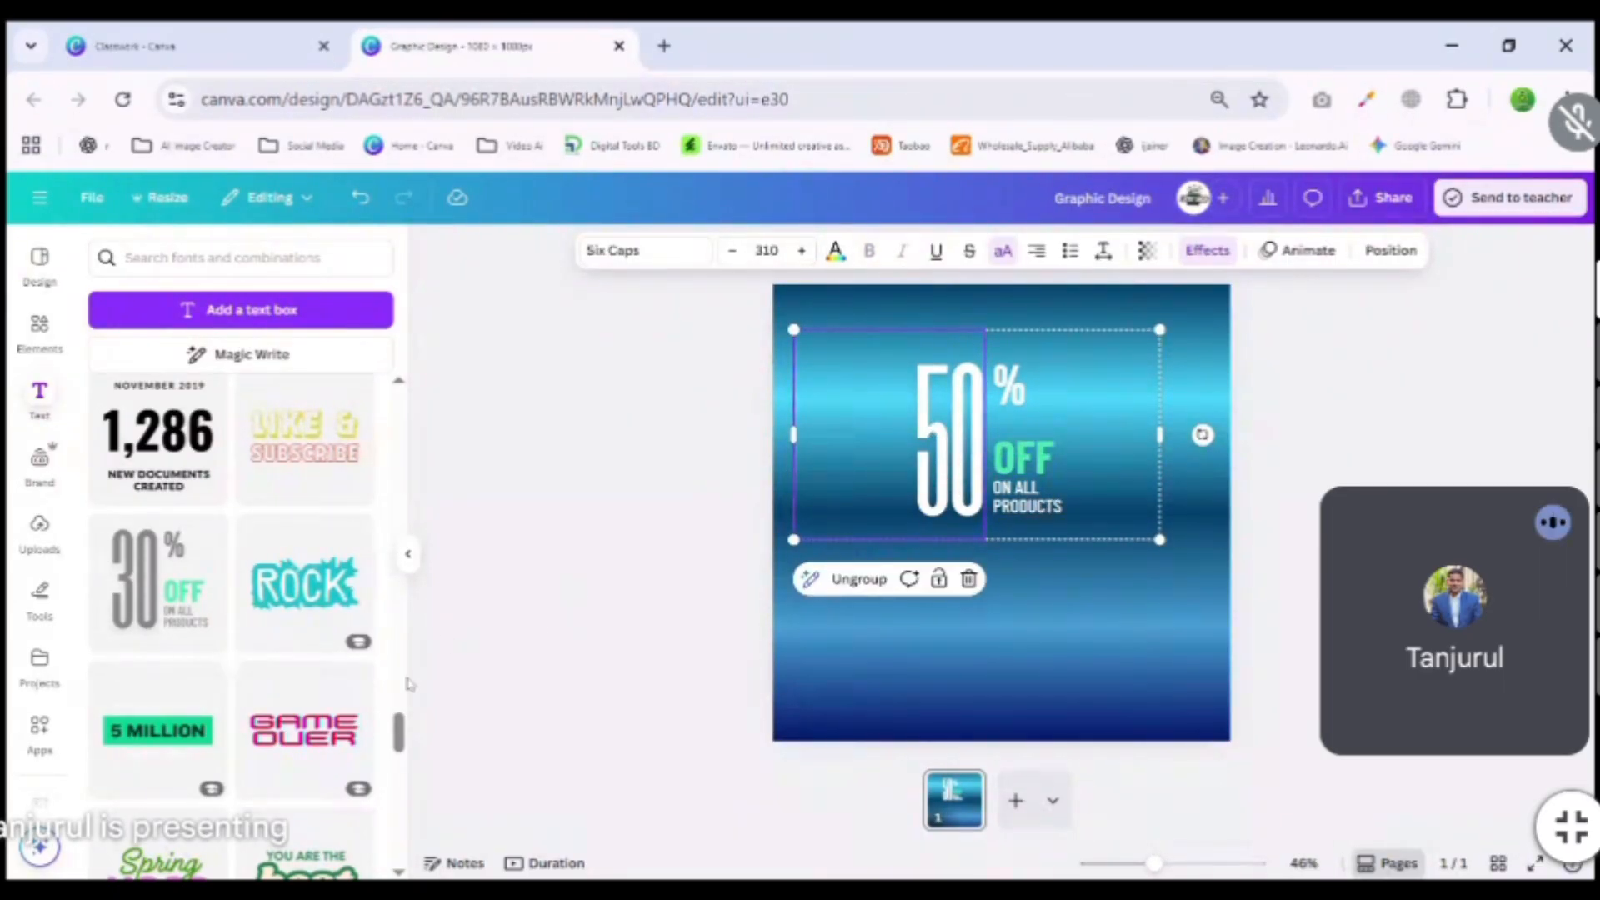
left_click(968, 578)
scroll(277, 589, "down", 3)
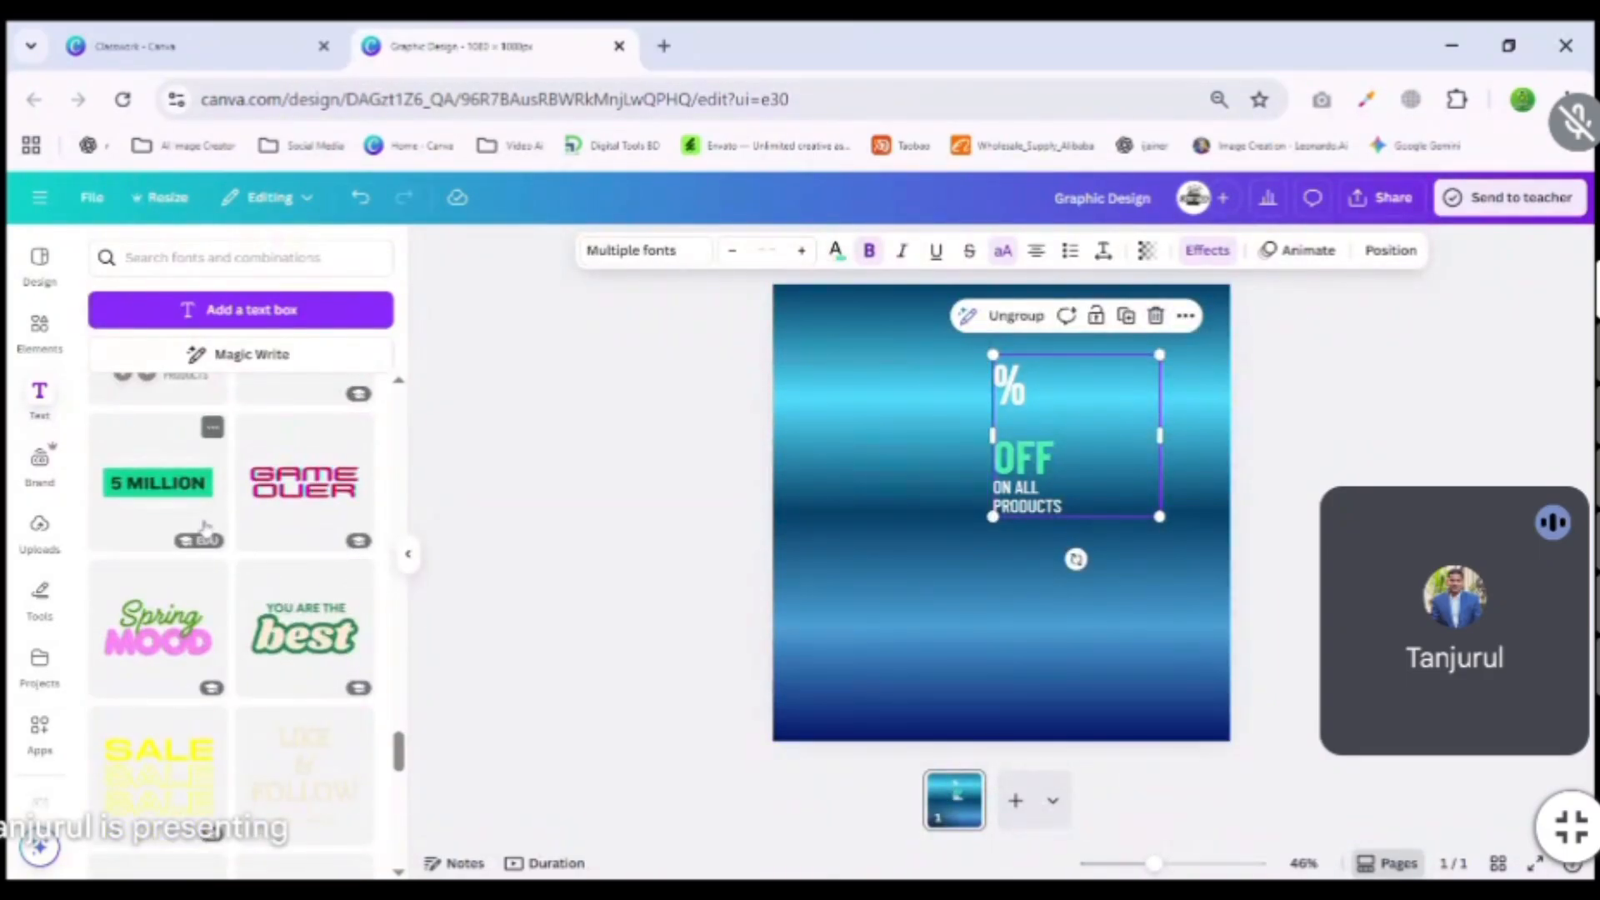
Insert the "5 MILLION" subscribers font combination and open its "WE HAVE REACHED" line for editing.
left_click(163, 490)
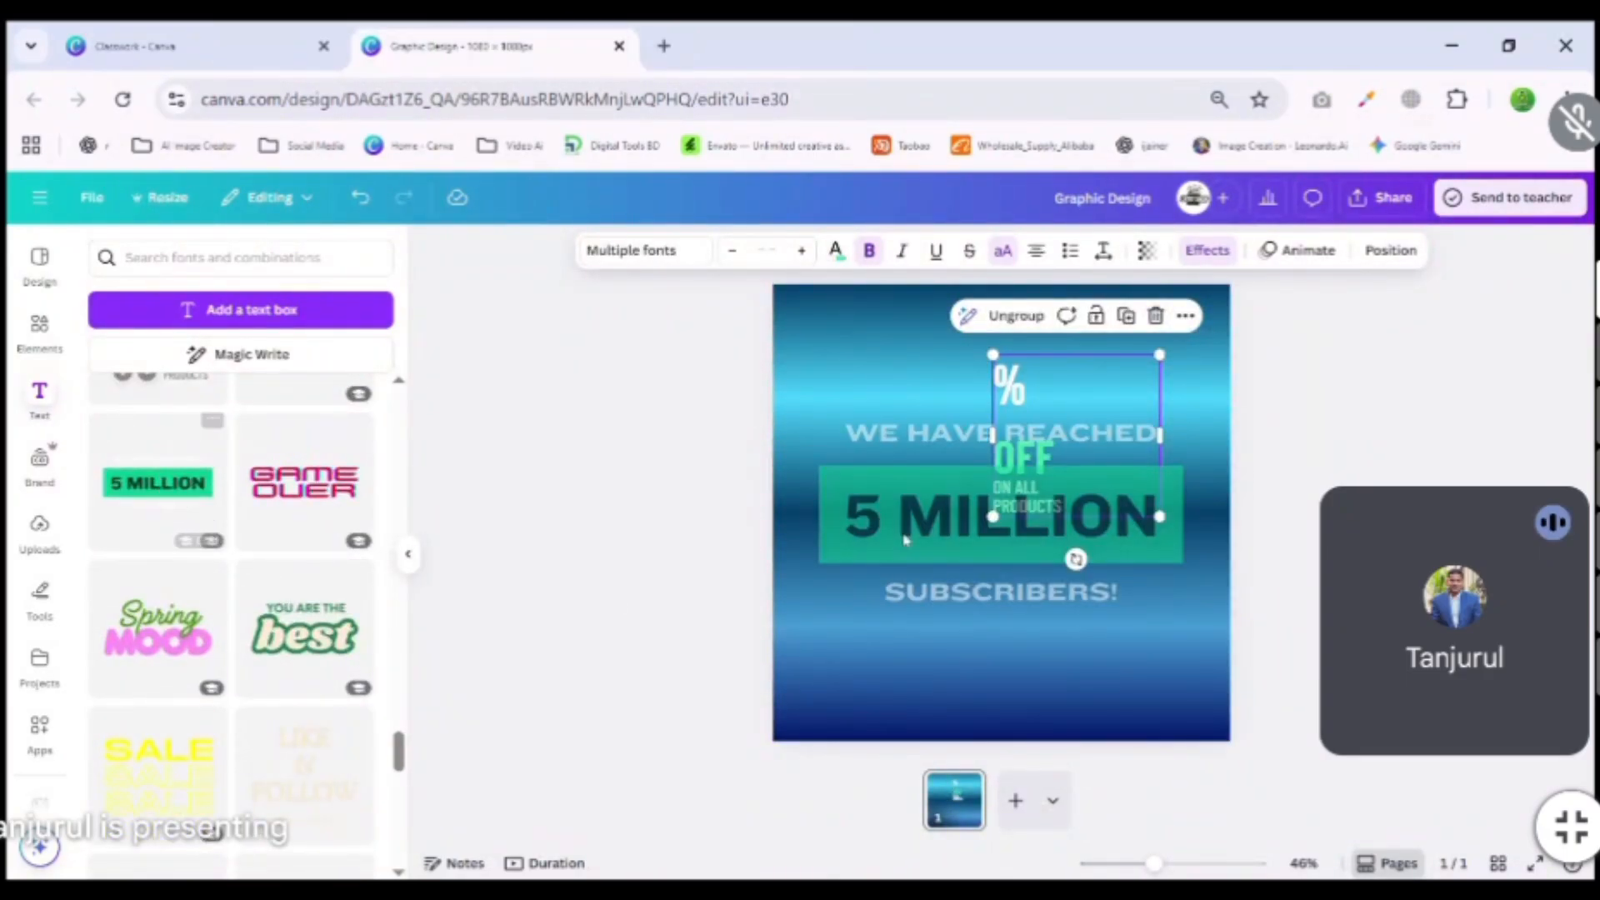
left_click(1018, 442)
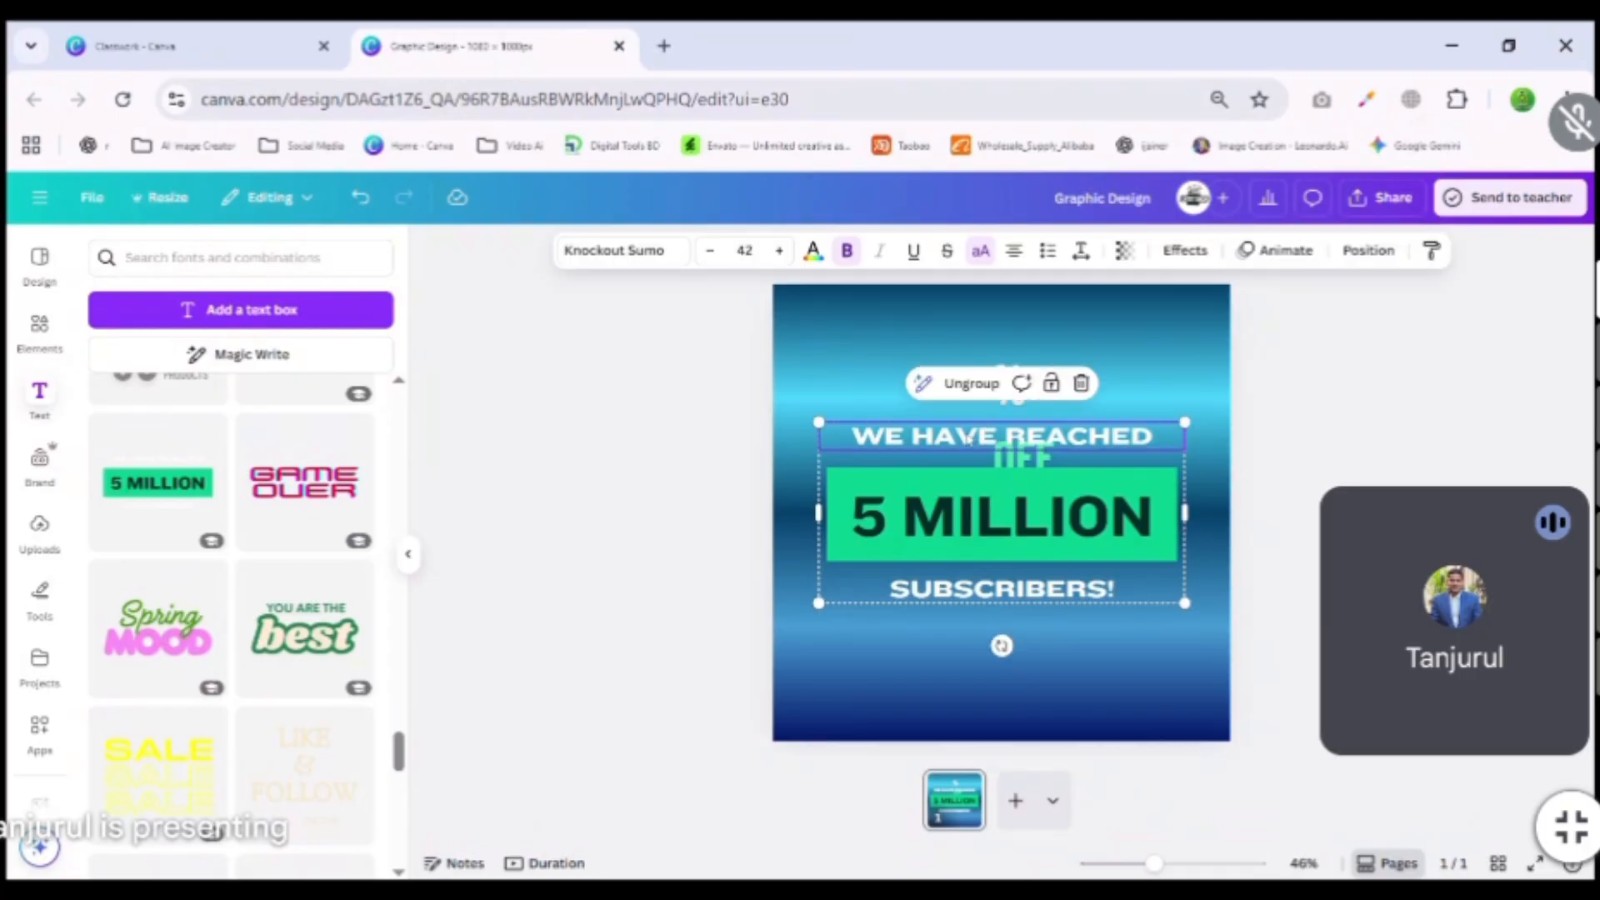
double_click(967, 441)
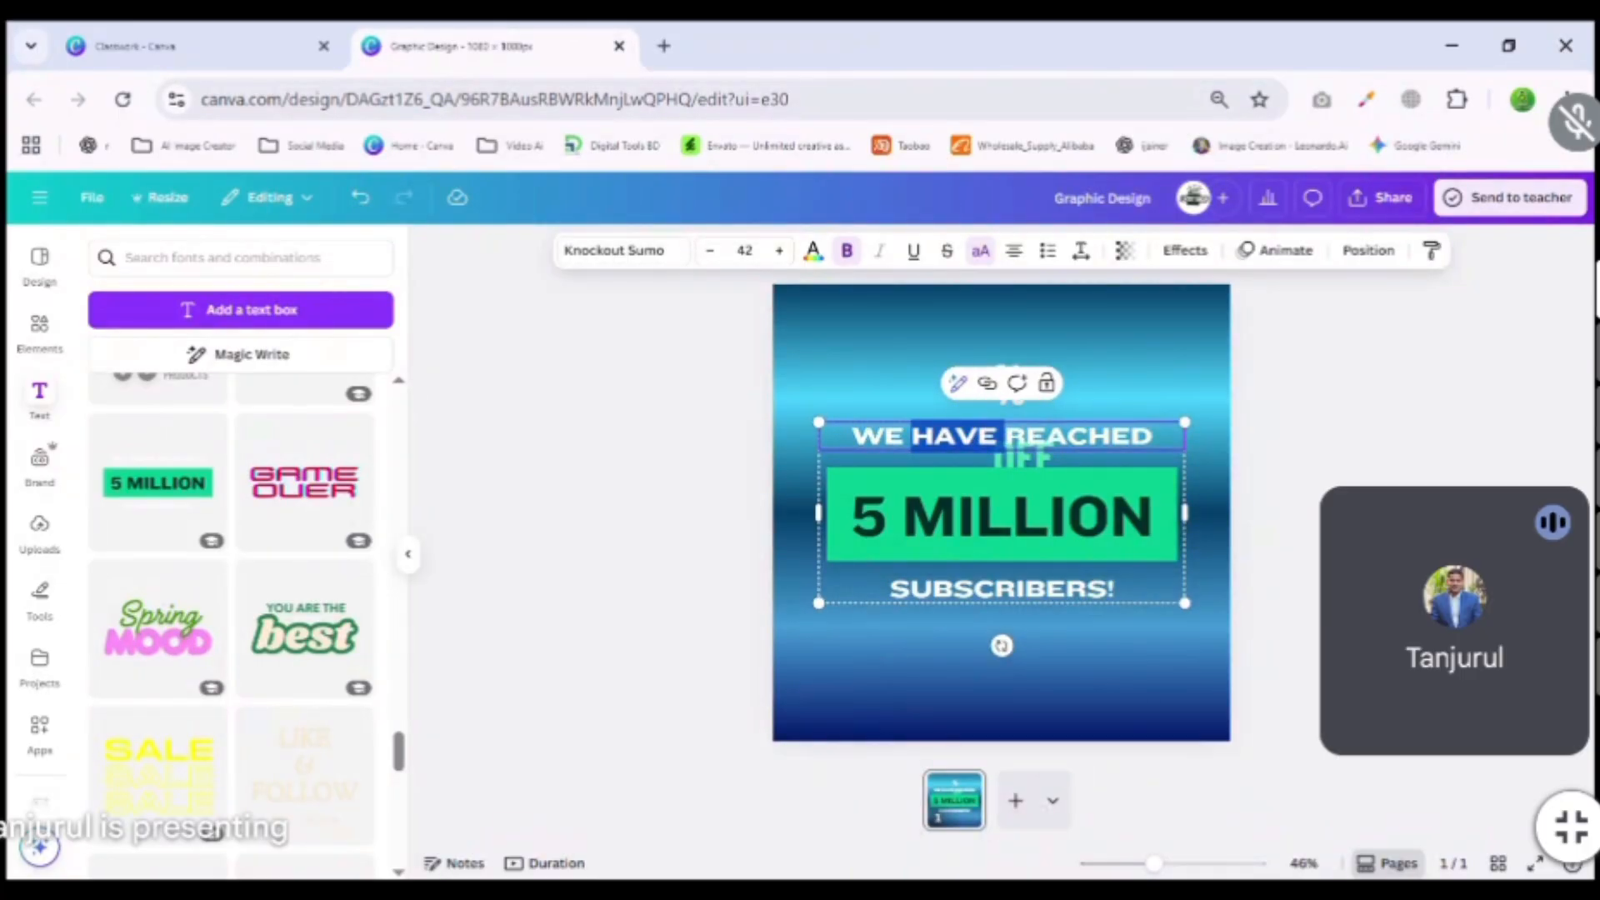
left_click(1256, 423)
Add 50 in front of the percent sign in the discount text group so the line reads "50%".
left_click(1011, 393)
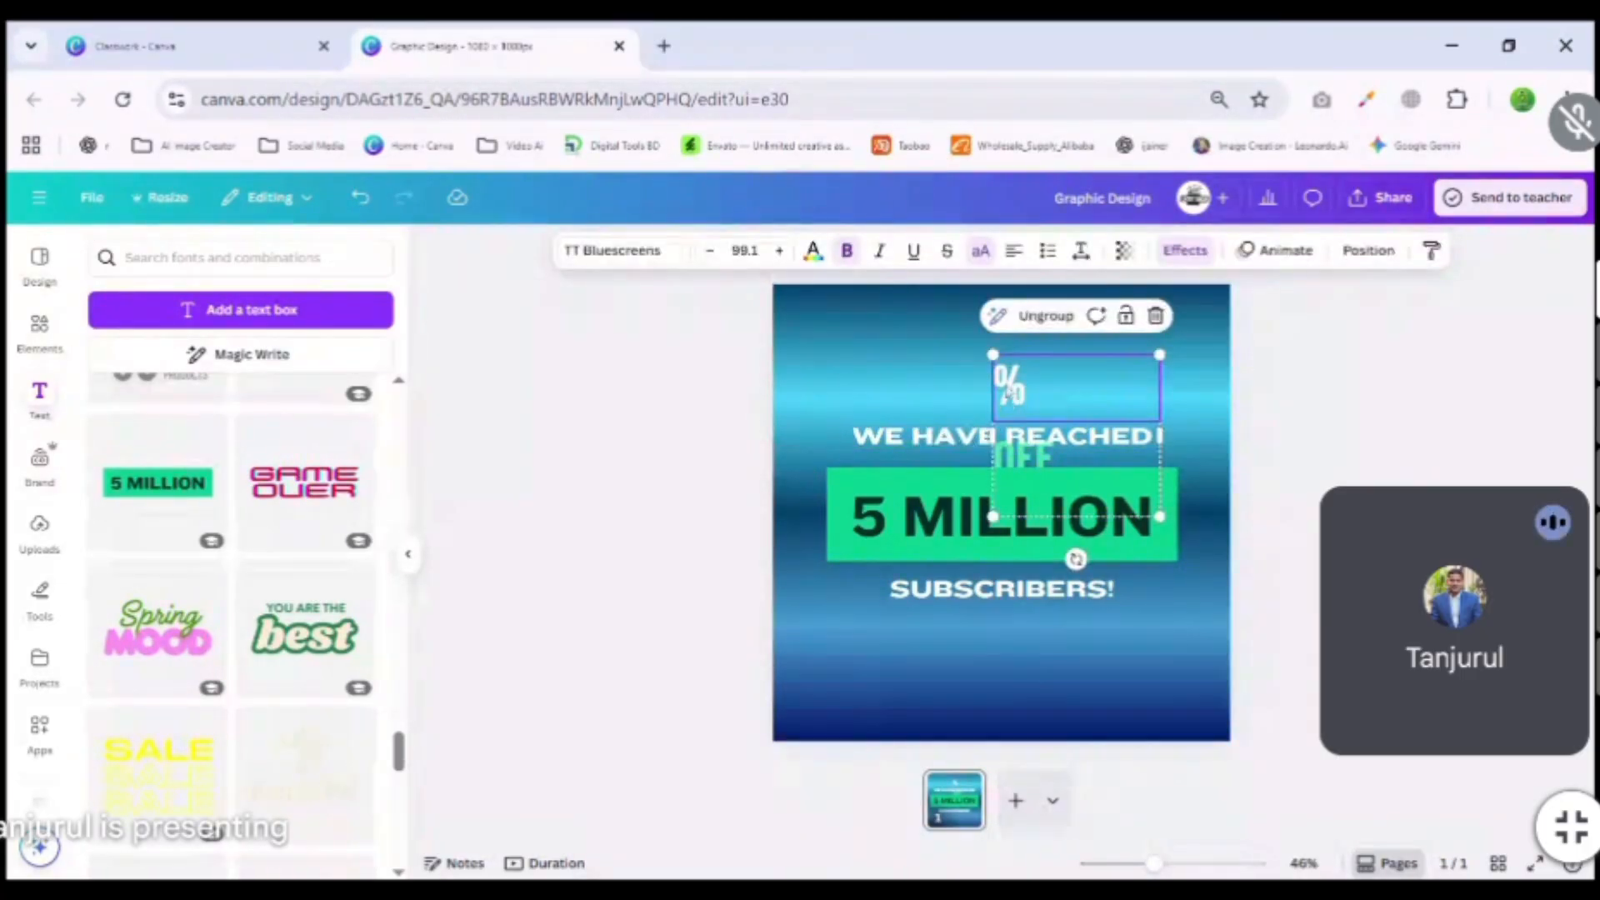
double_click(1011, 393)
left_click(1010, 389)
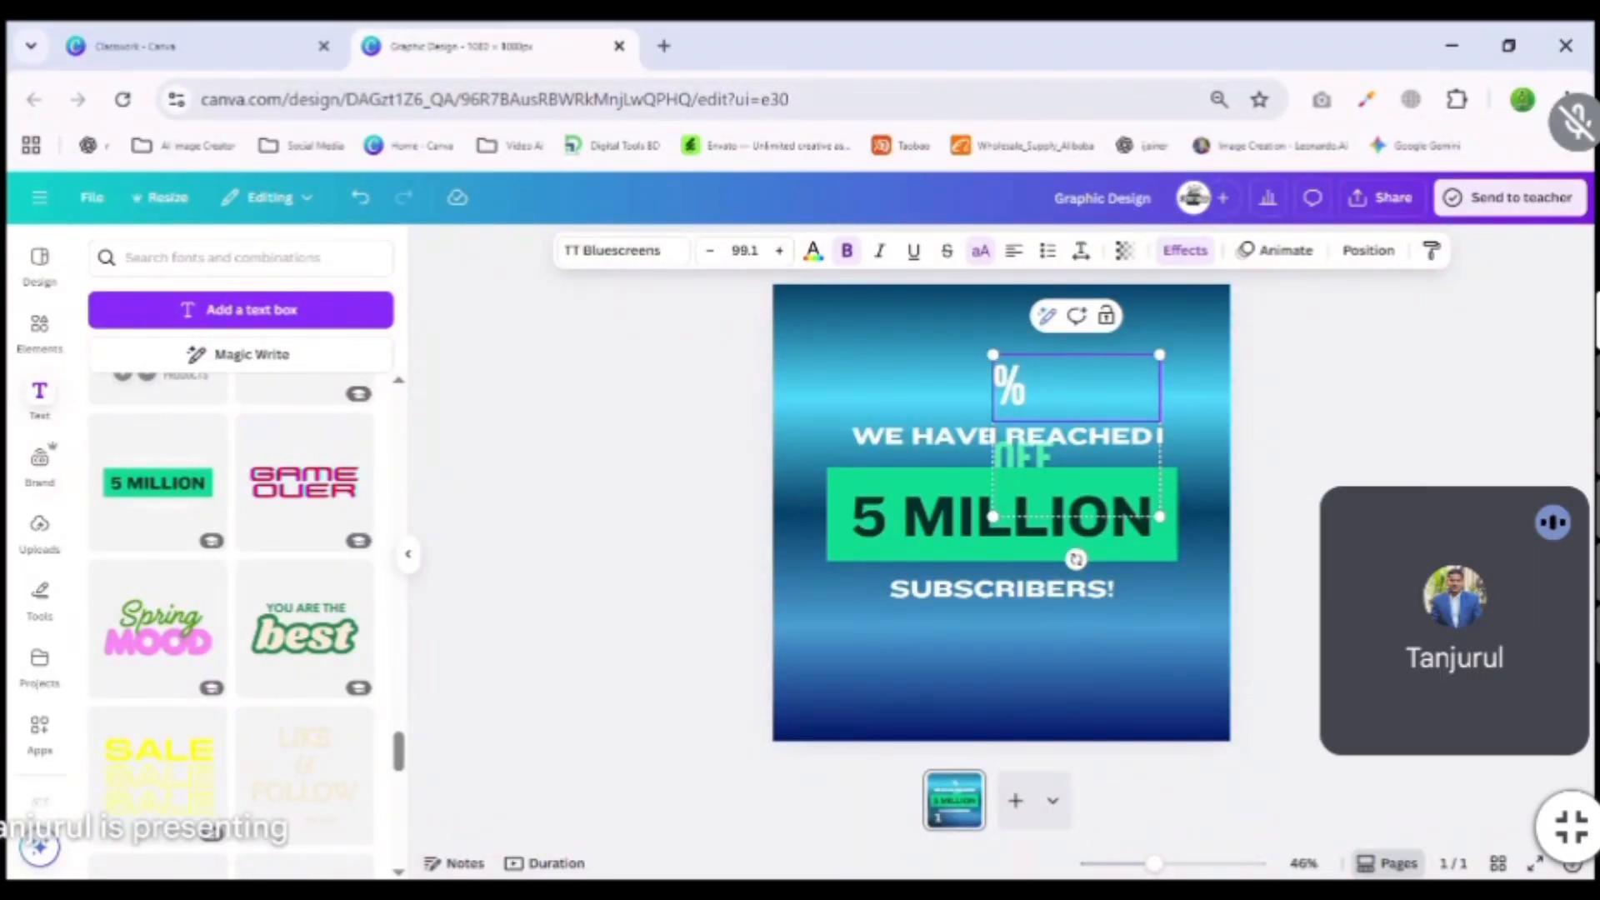
type("50")
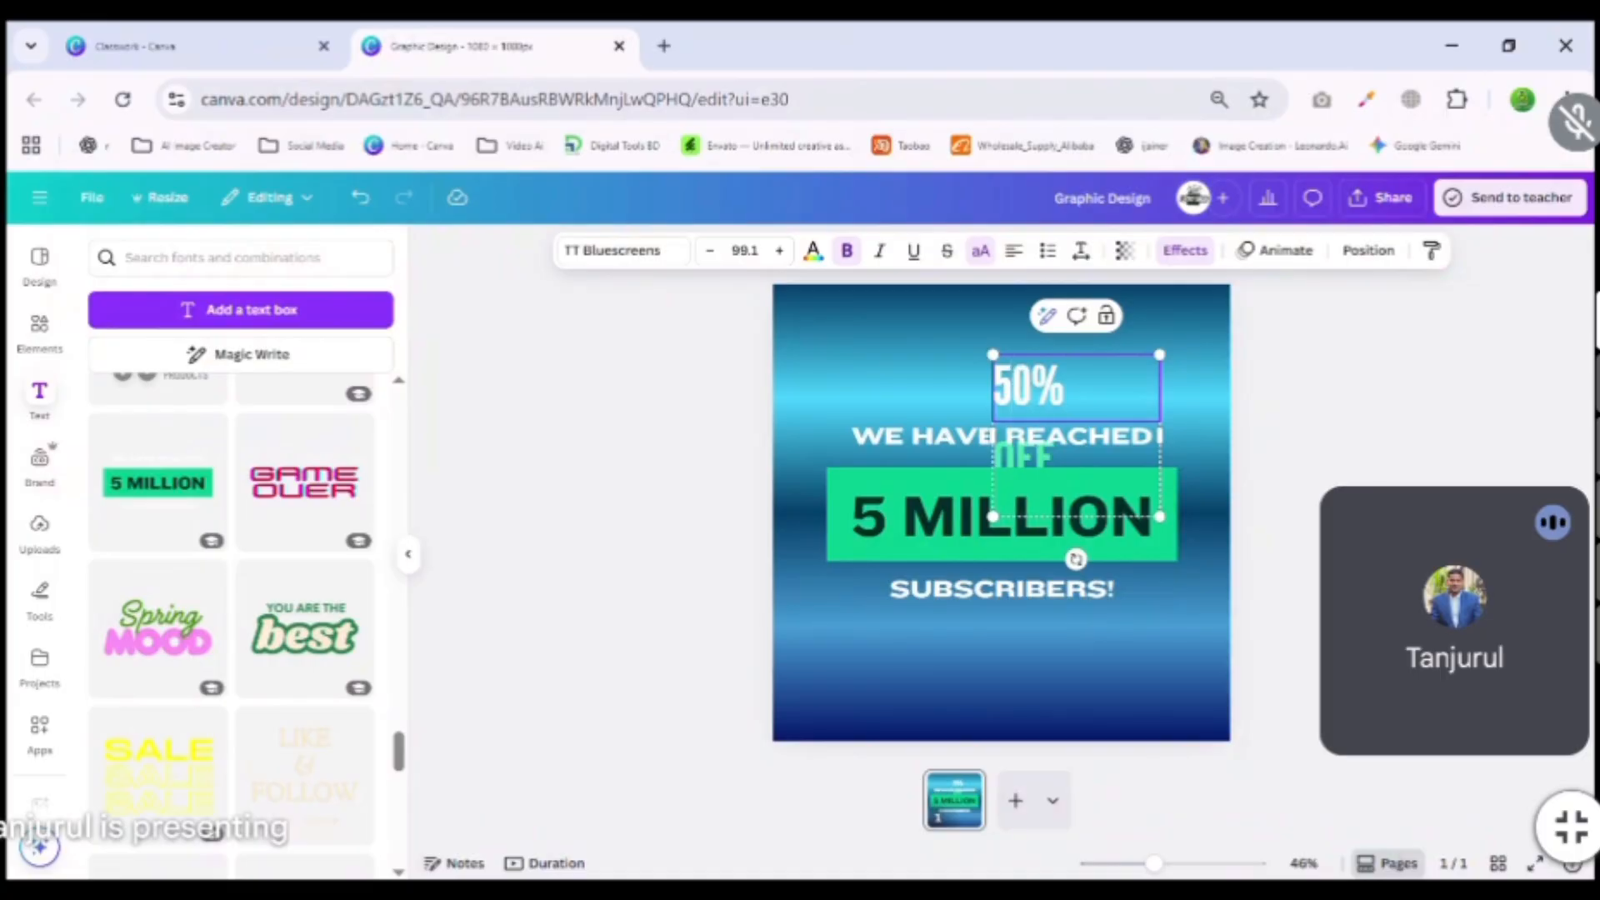
left_click(1268, 433)
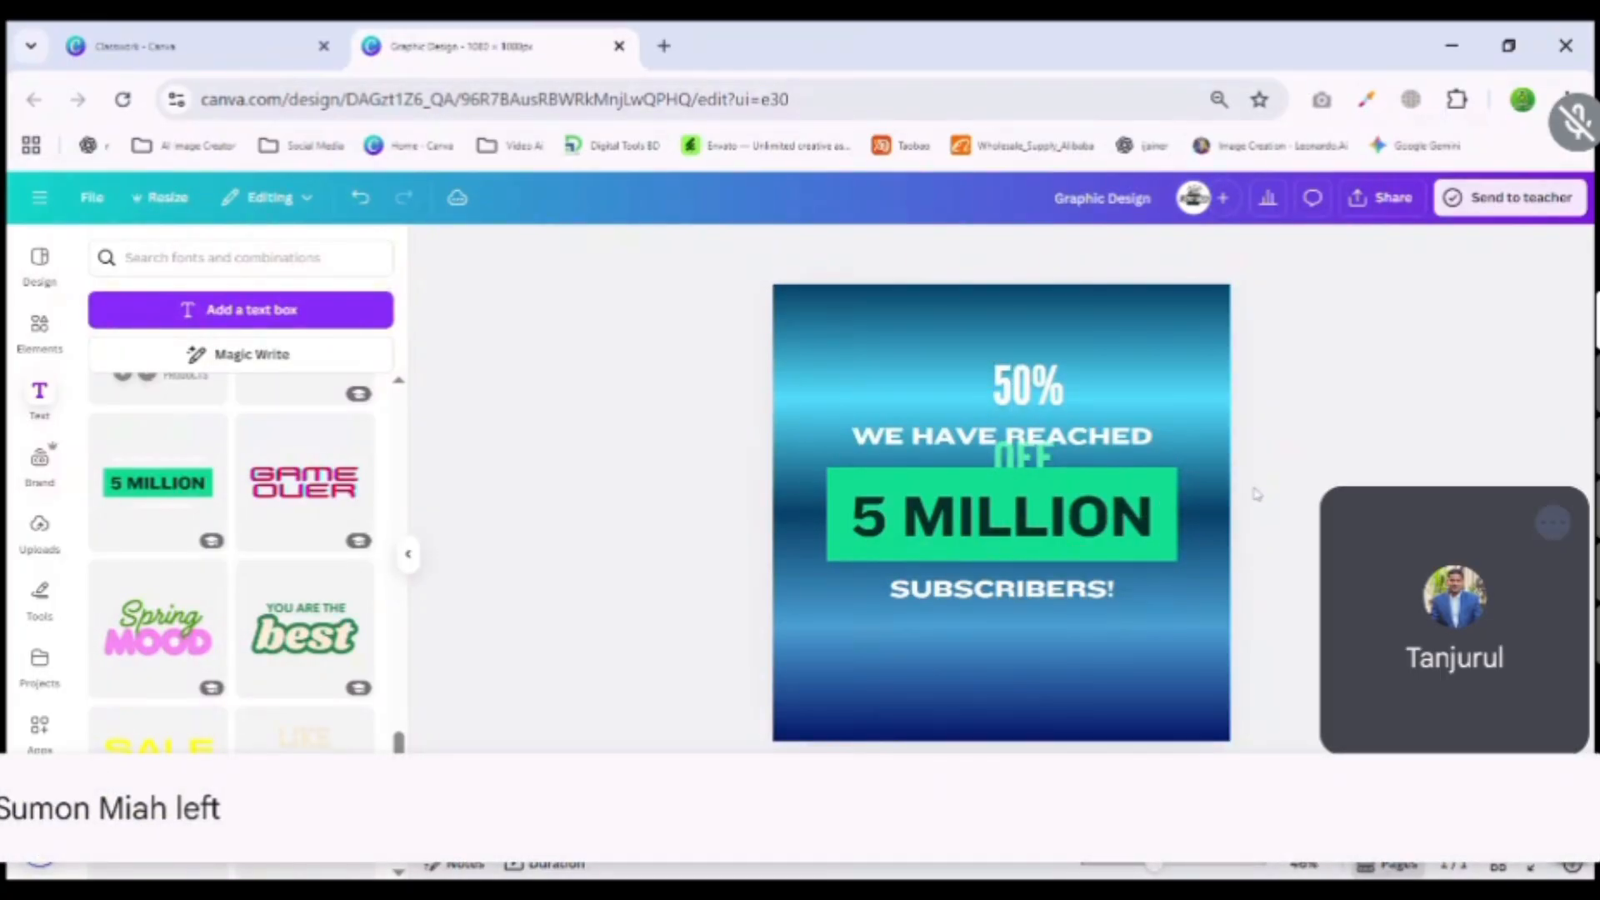
Delete the discount text group and the "5 MILLION" subscribers text group from the page together.
left_click_drag(669, 356, 1280, 667)
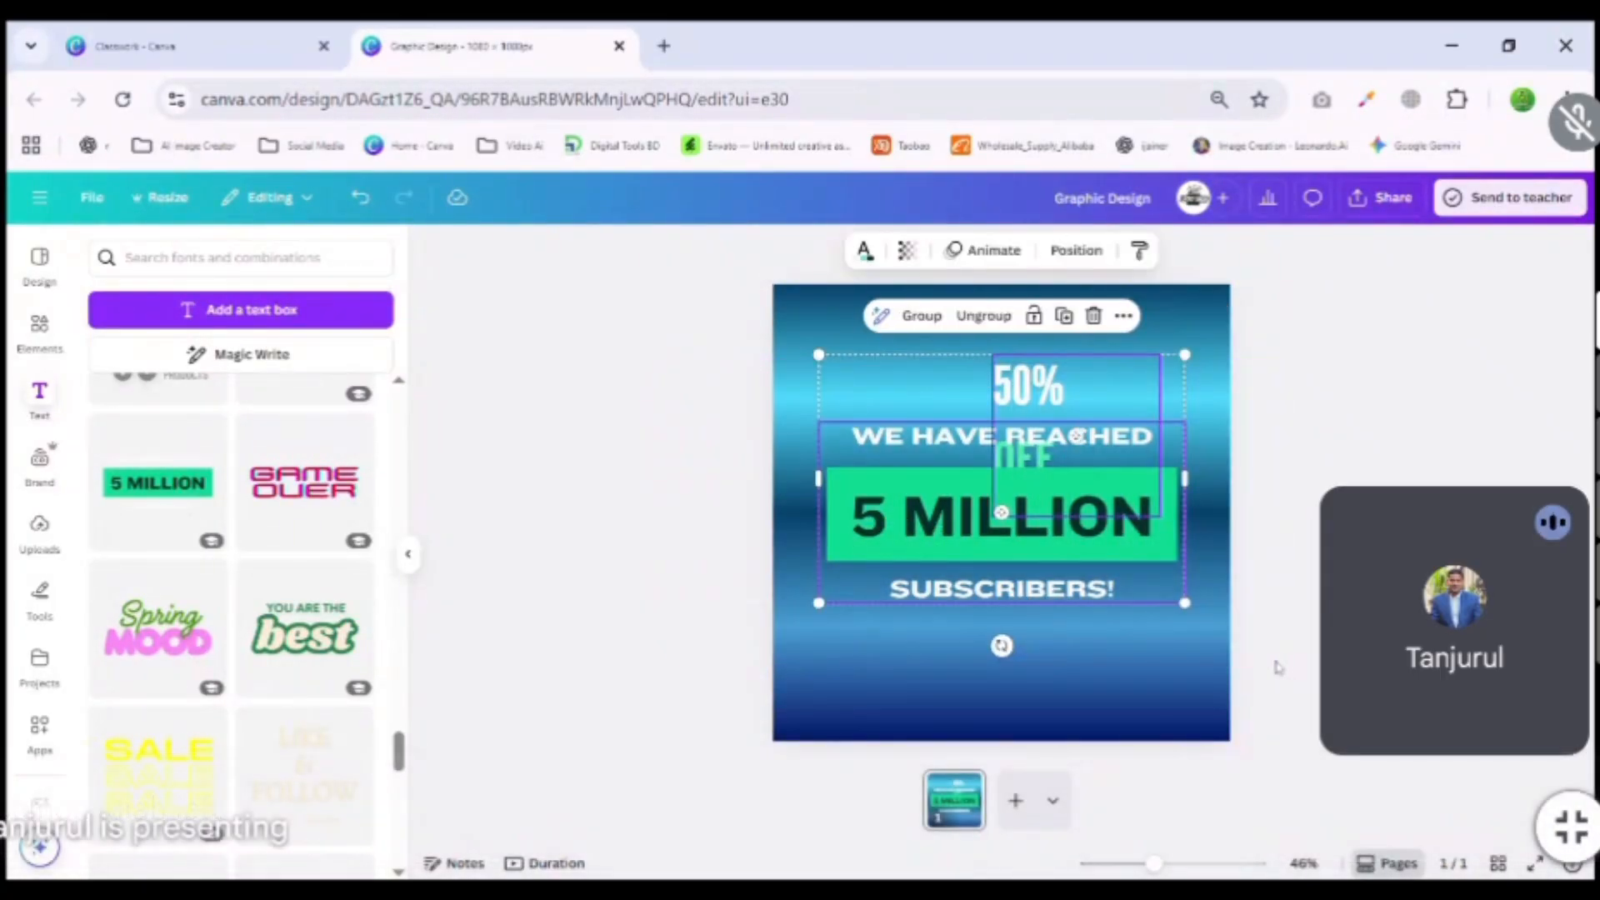
left_click(1099, 313)
Insert the EMAIL and WEB contact font combination and select the text of its e-mail and website lines for editing.
scroll(309, 669, "down", 7)
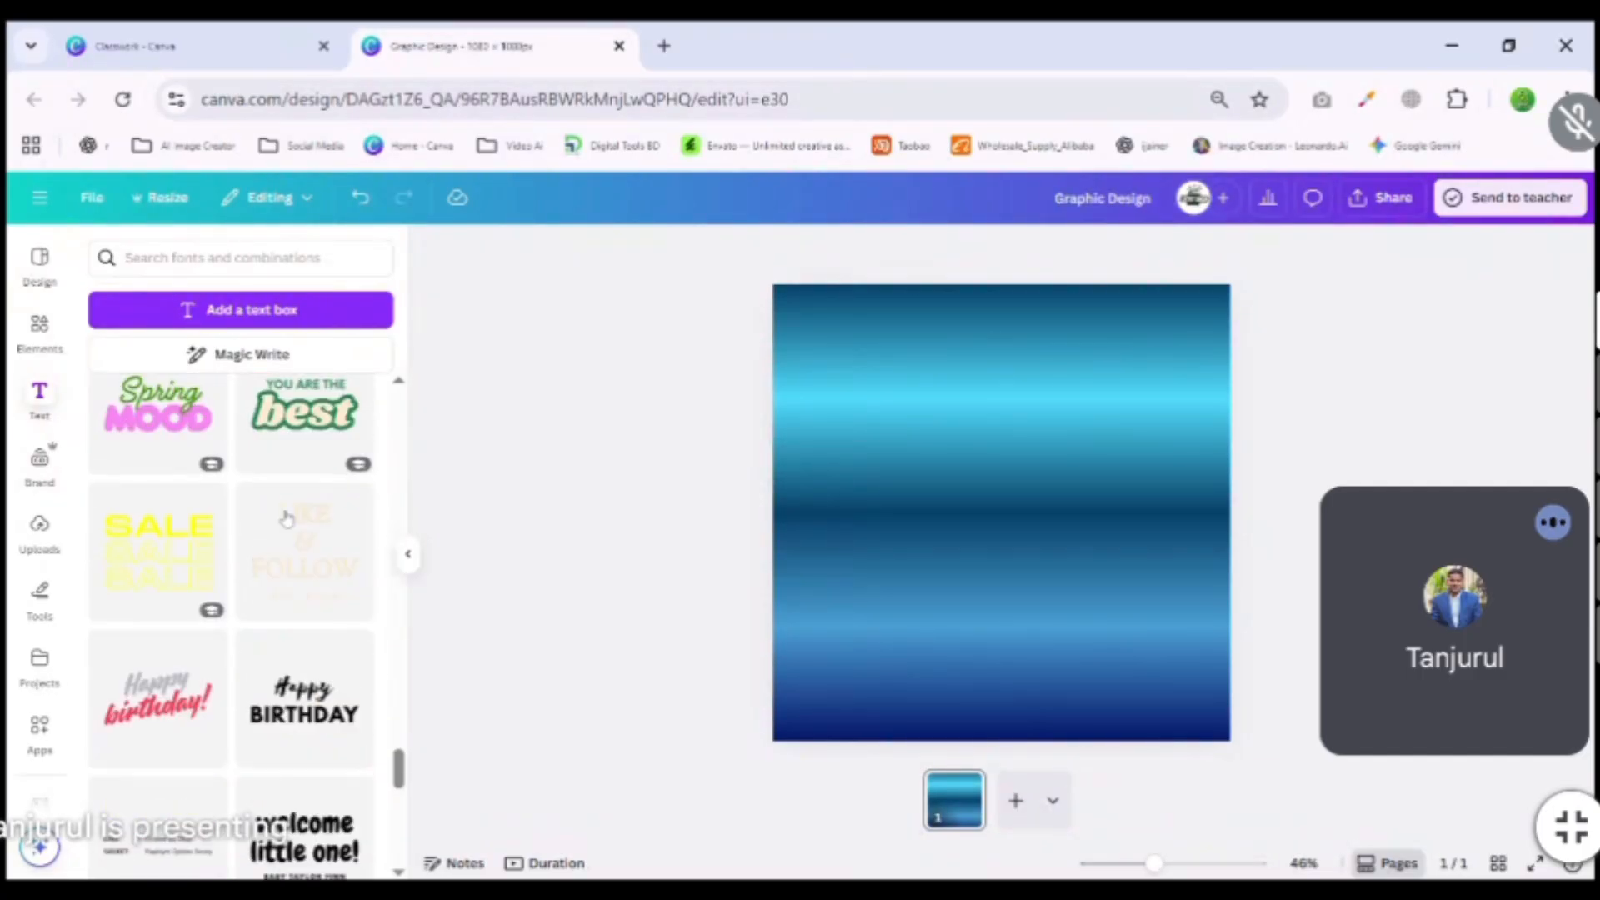
scroll(309, 669, "down", 10)
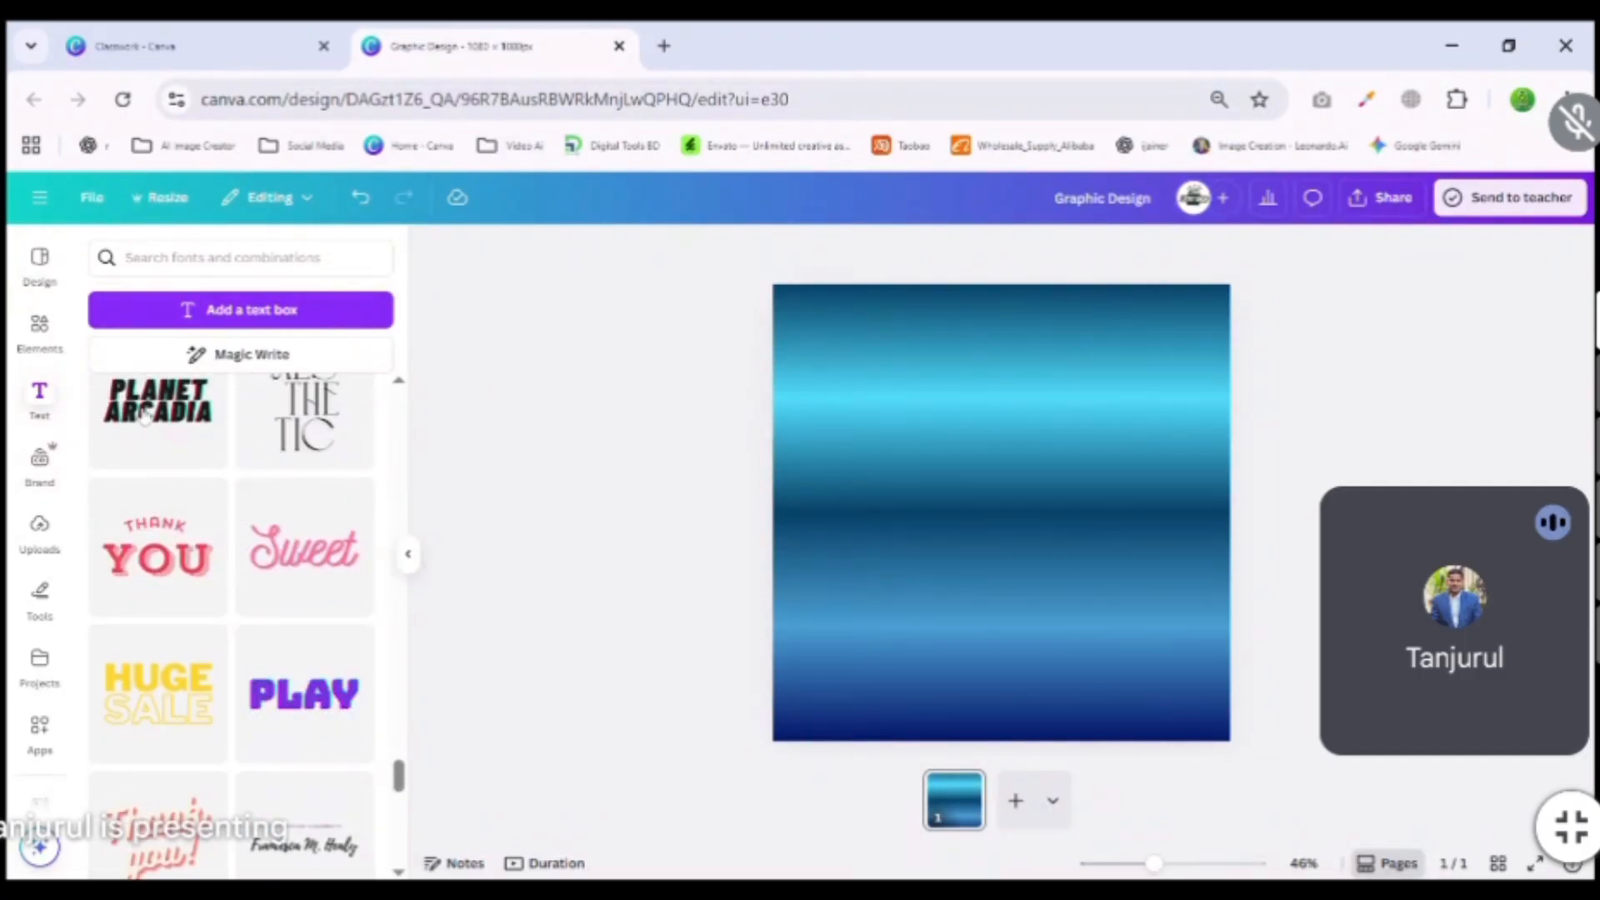
scroll(202, 598, "down", 8)
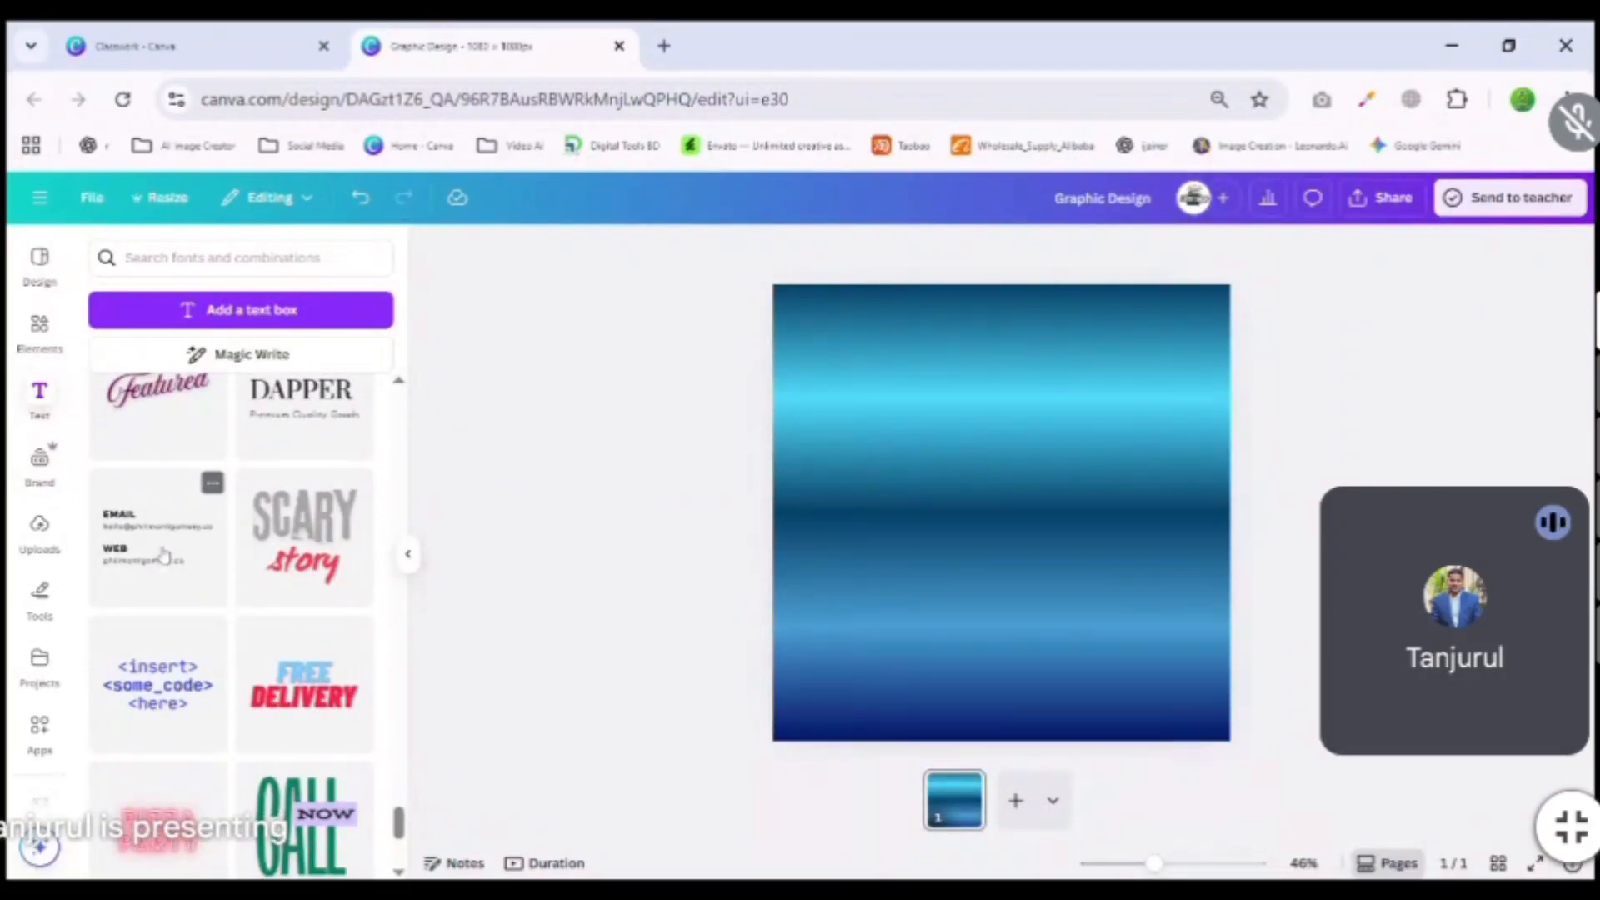
left_click(159, 550)
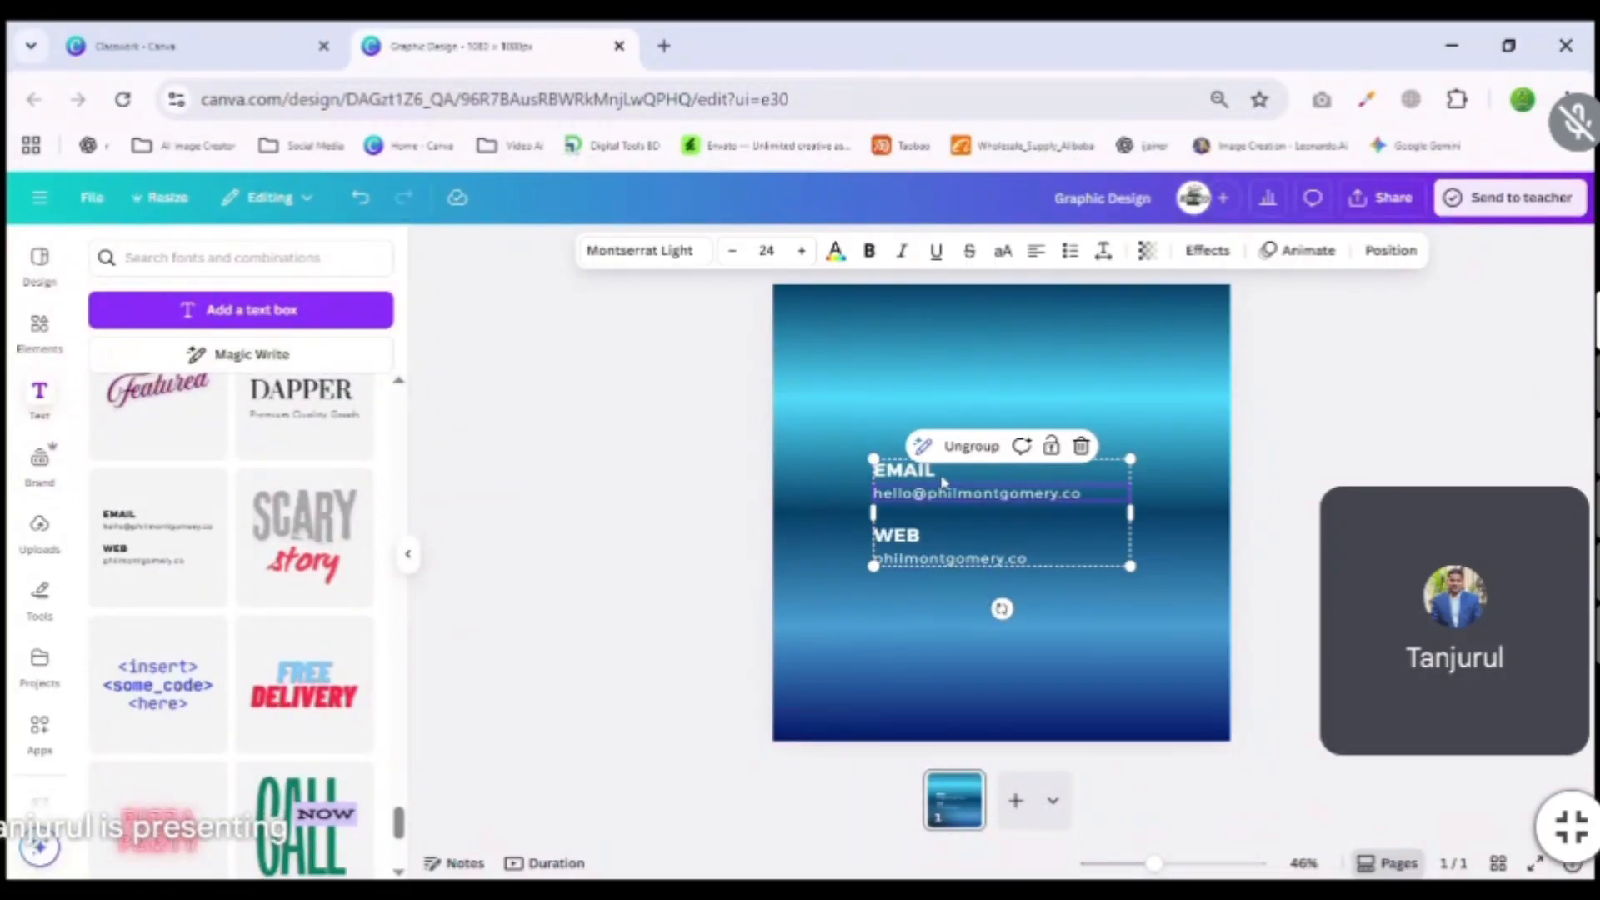
left_click(1284, 504)
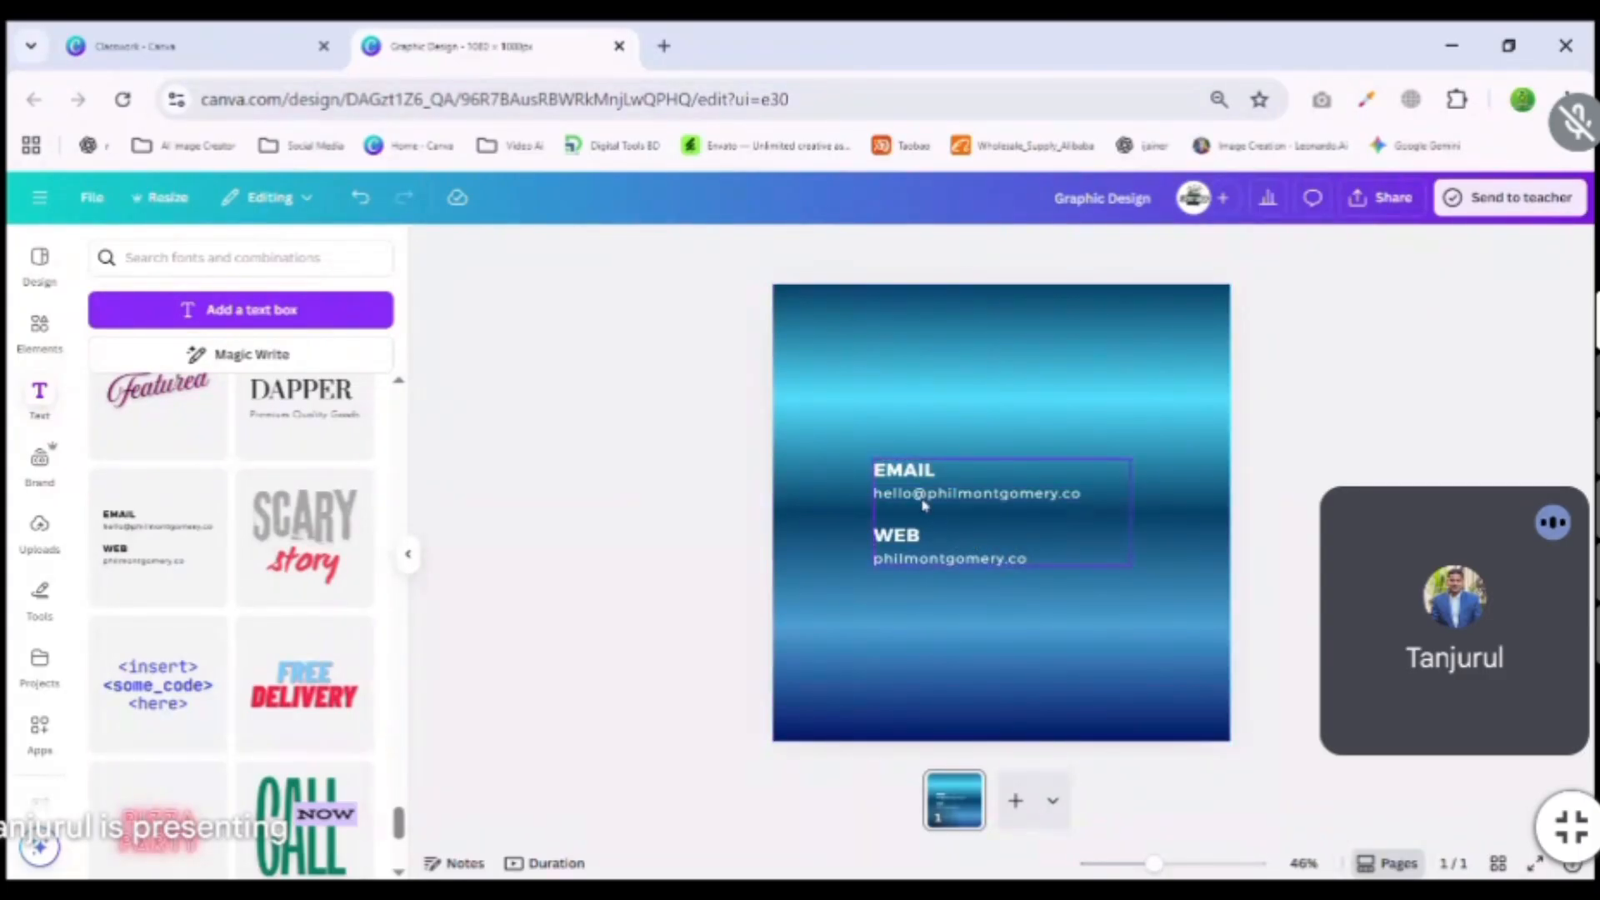
left_click(925, 500)
left_click(941, 493)
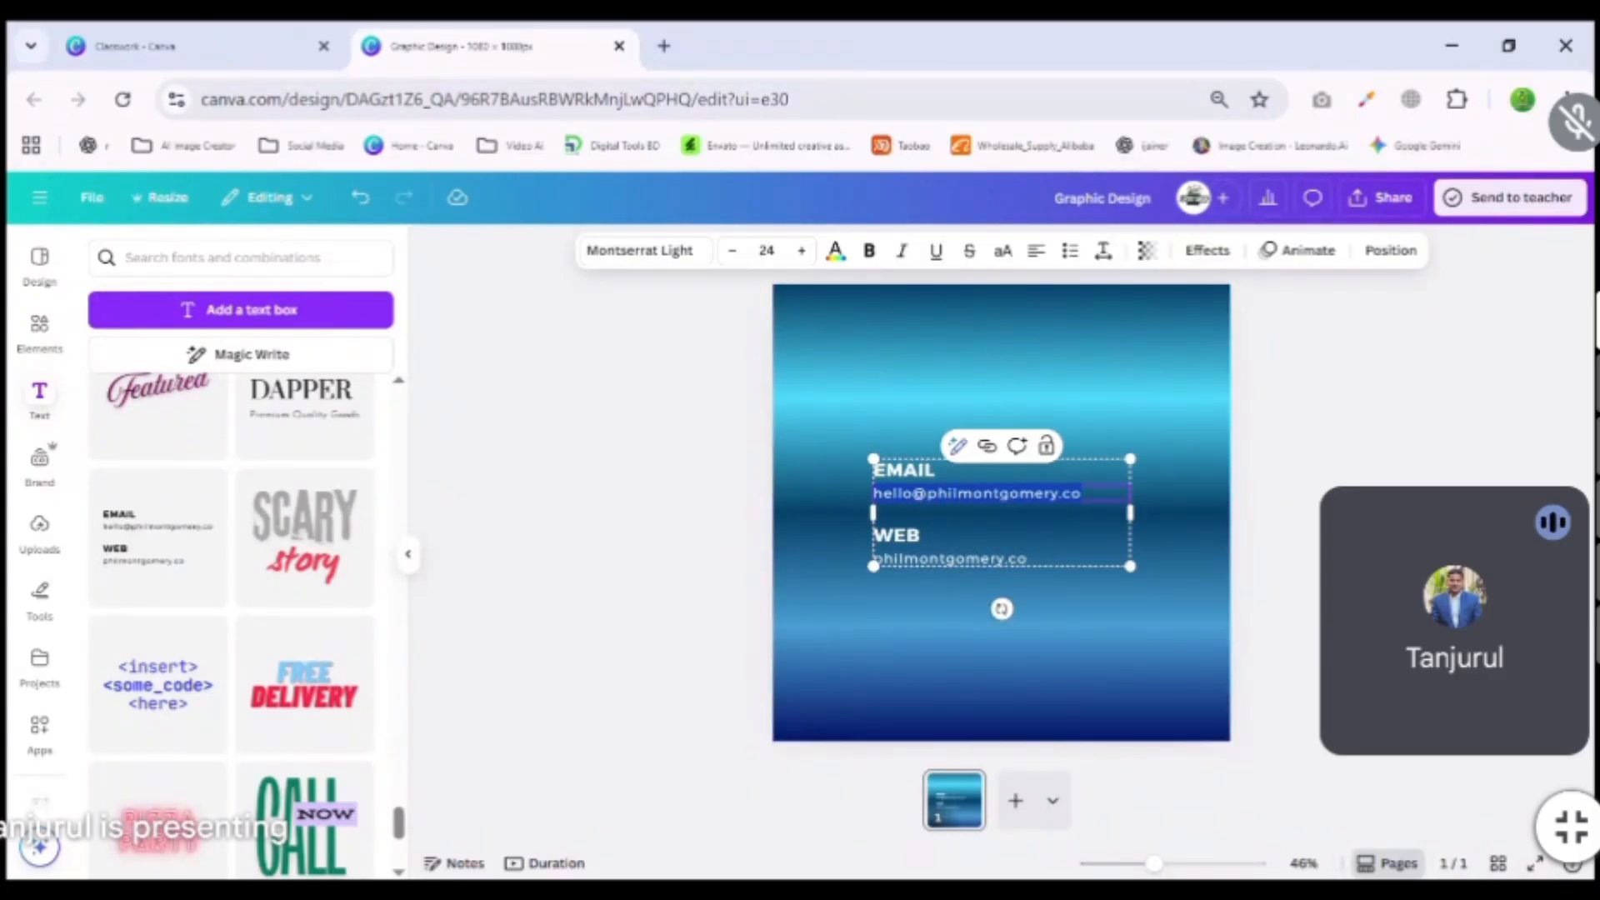
double_click(910, 567)
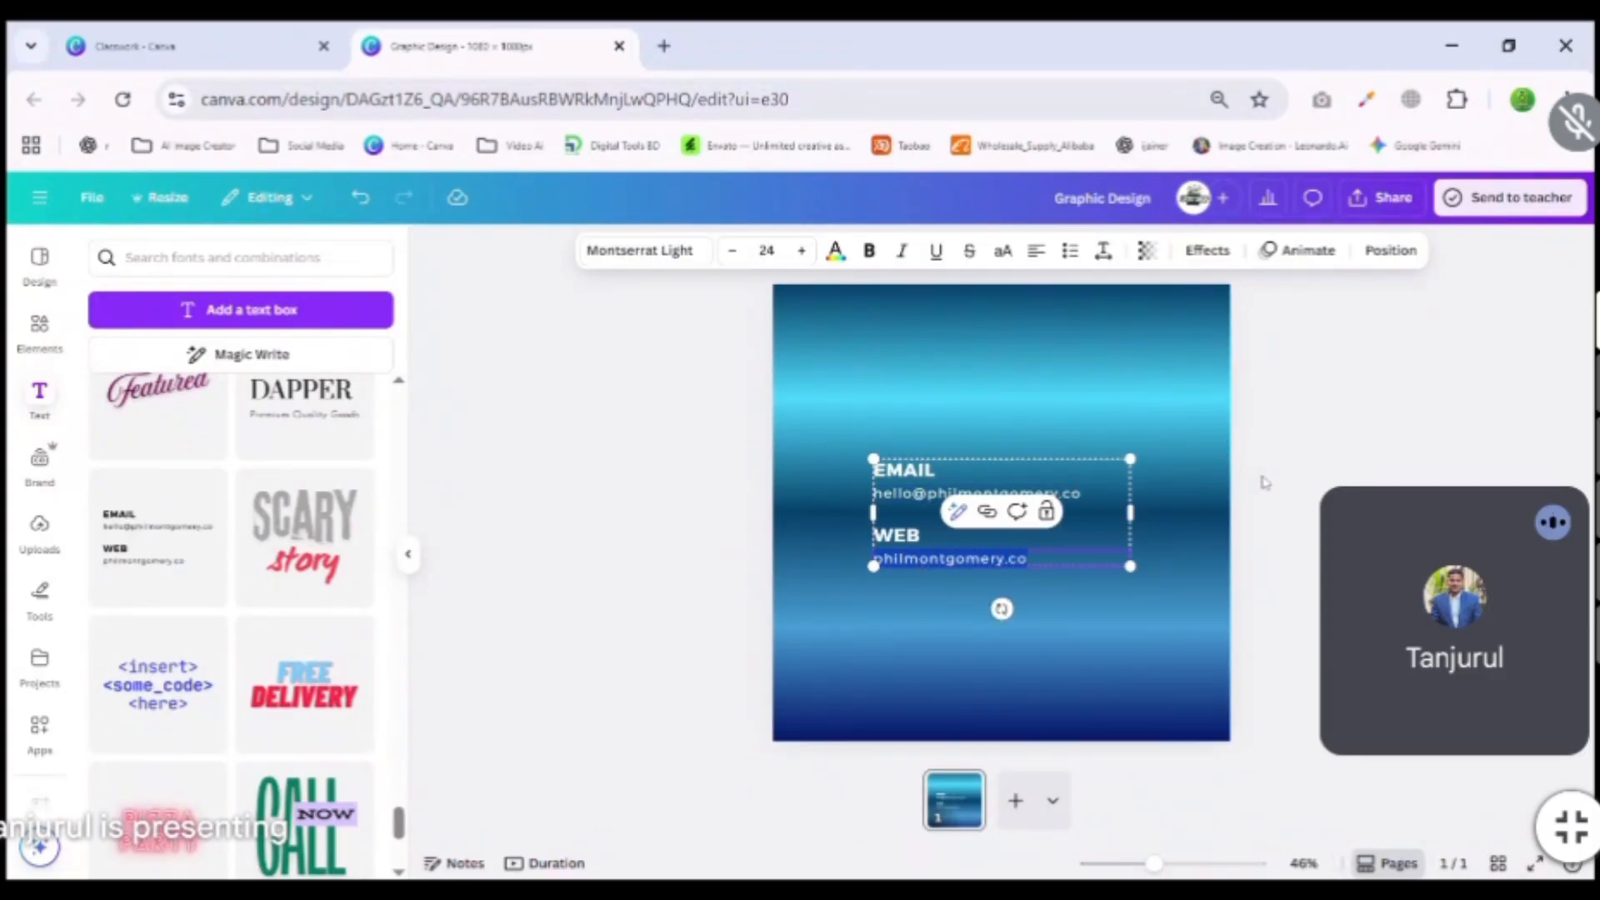
Delete the EMAIL and WEB contact text group from the page.
left_click(1264, 481)
left_click(959, 508)
left_click(1078, 422)
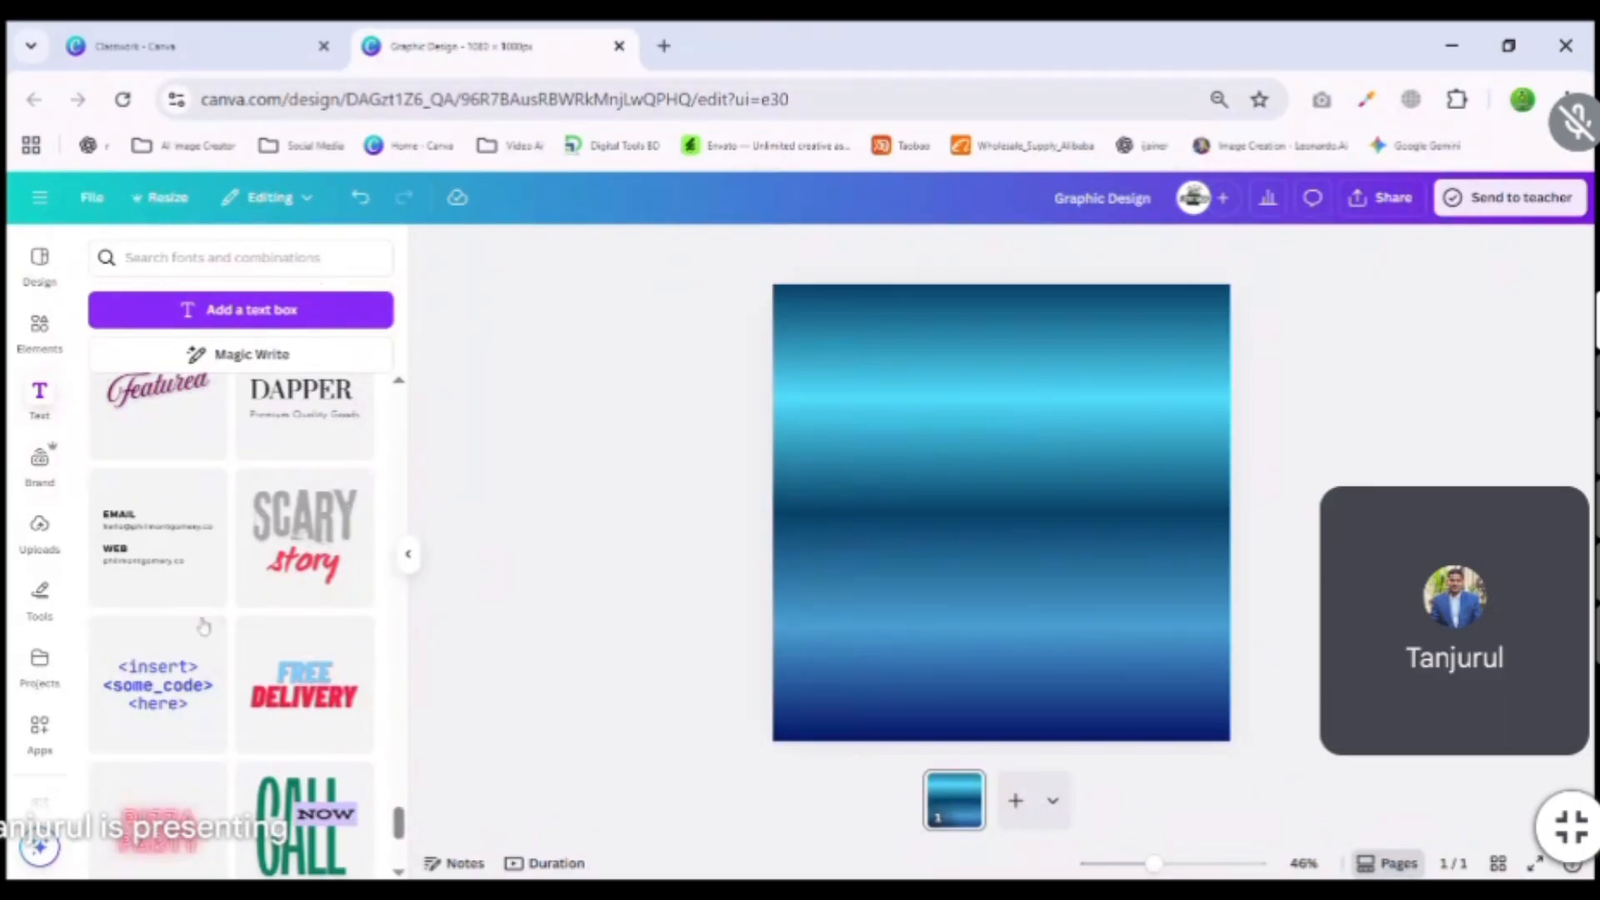
Look through the text library's default text styles, page numbers, apps and font combinations.
scroll(203, 627, "down", 10)
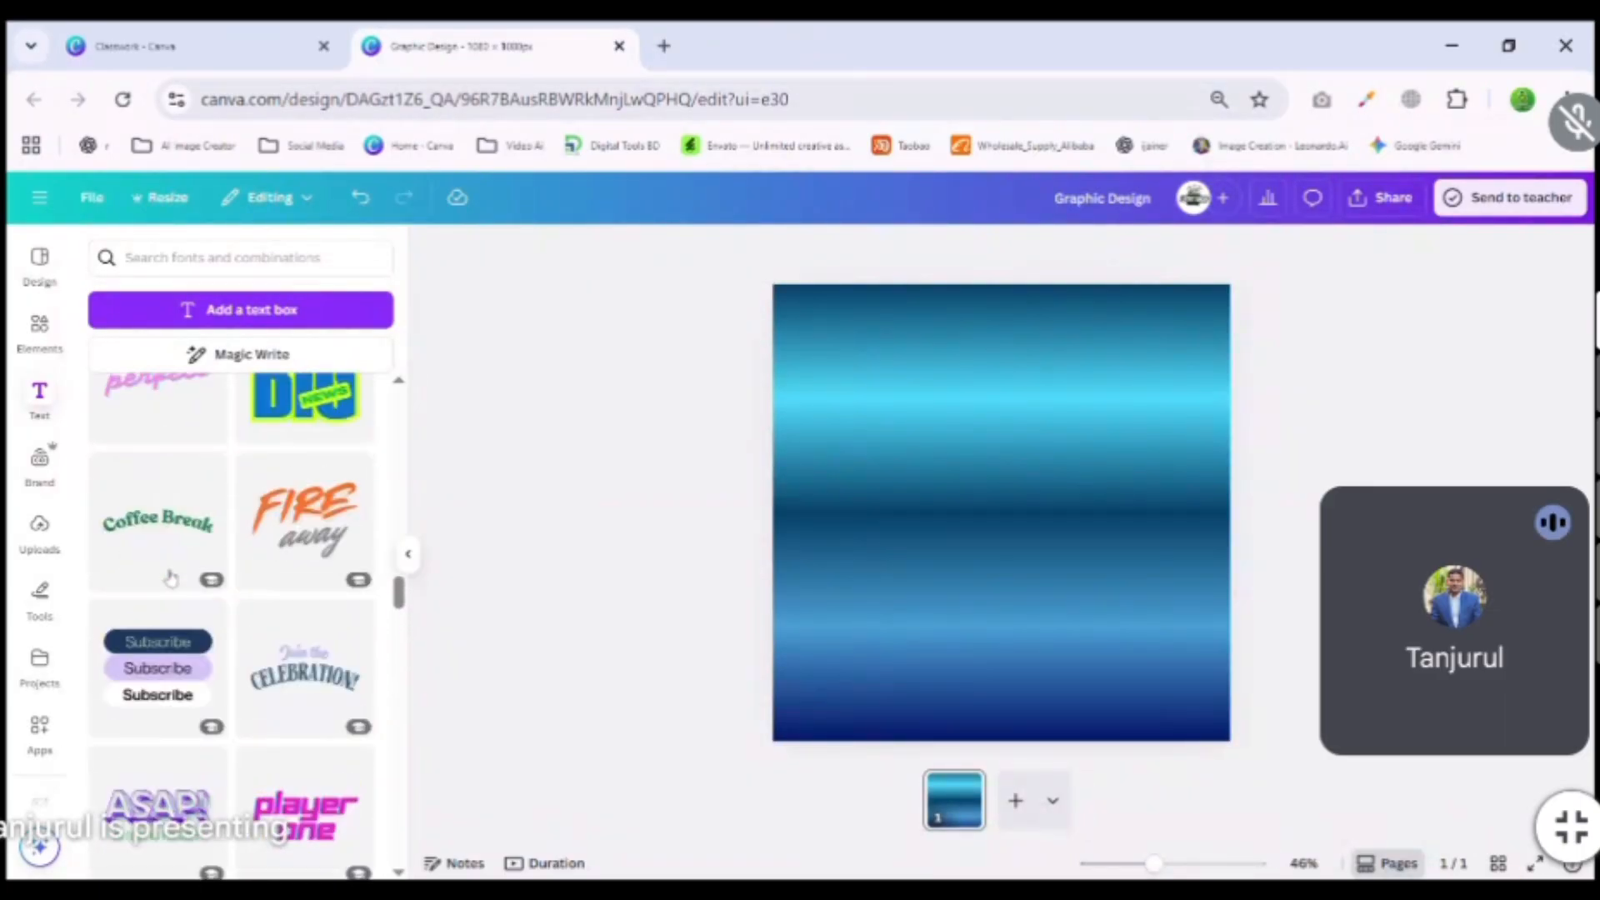
scroll(170, 578, "up", 15)
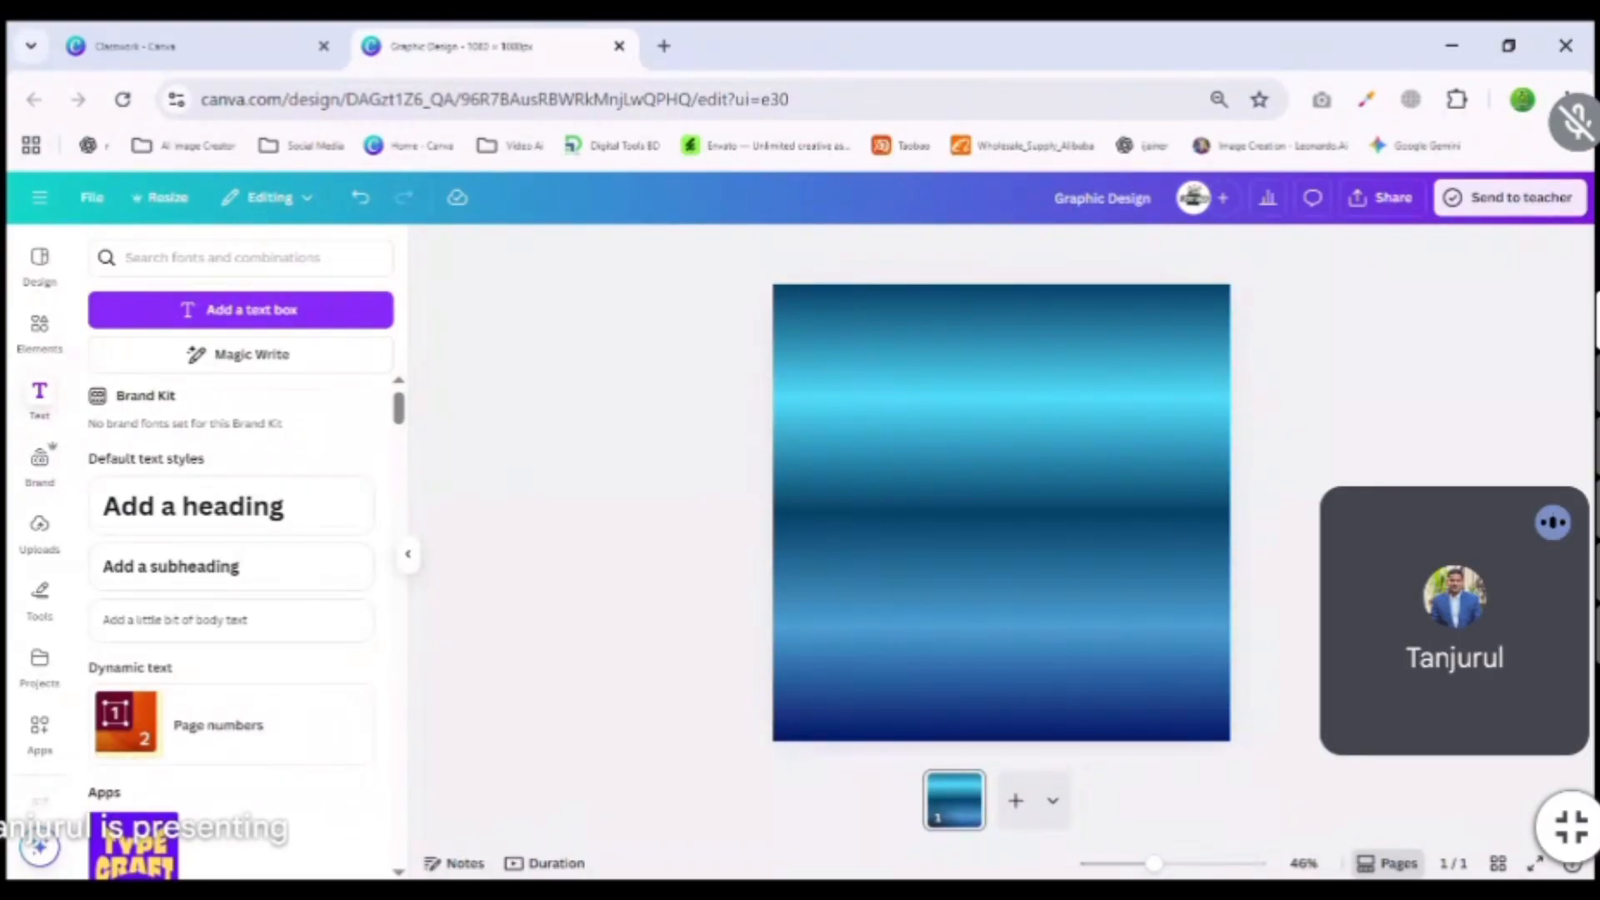
scroll(194, 550, "down", 8)
scroll(193, 575, "up", 7)
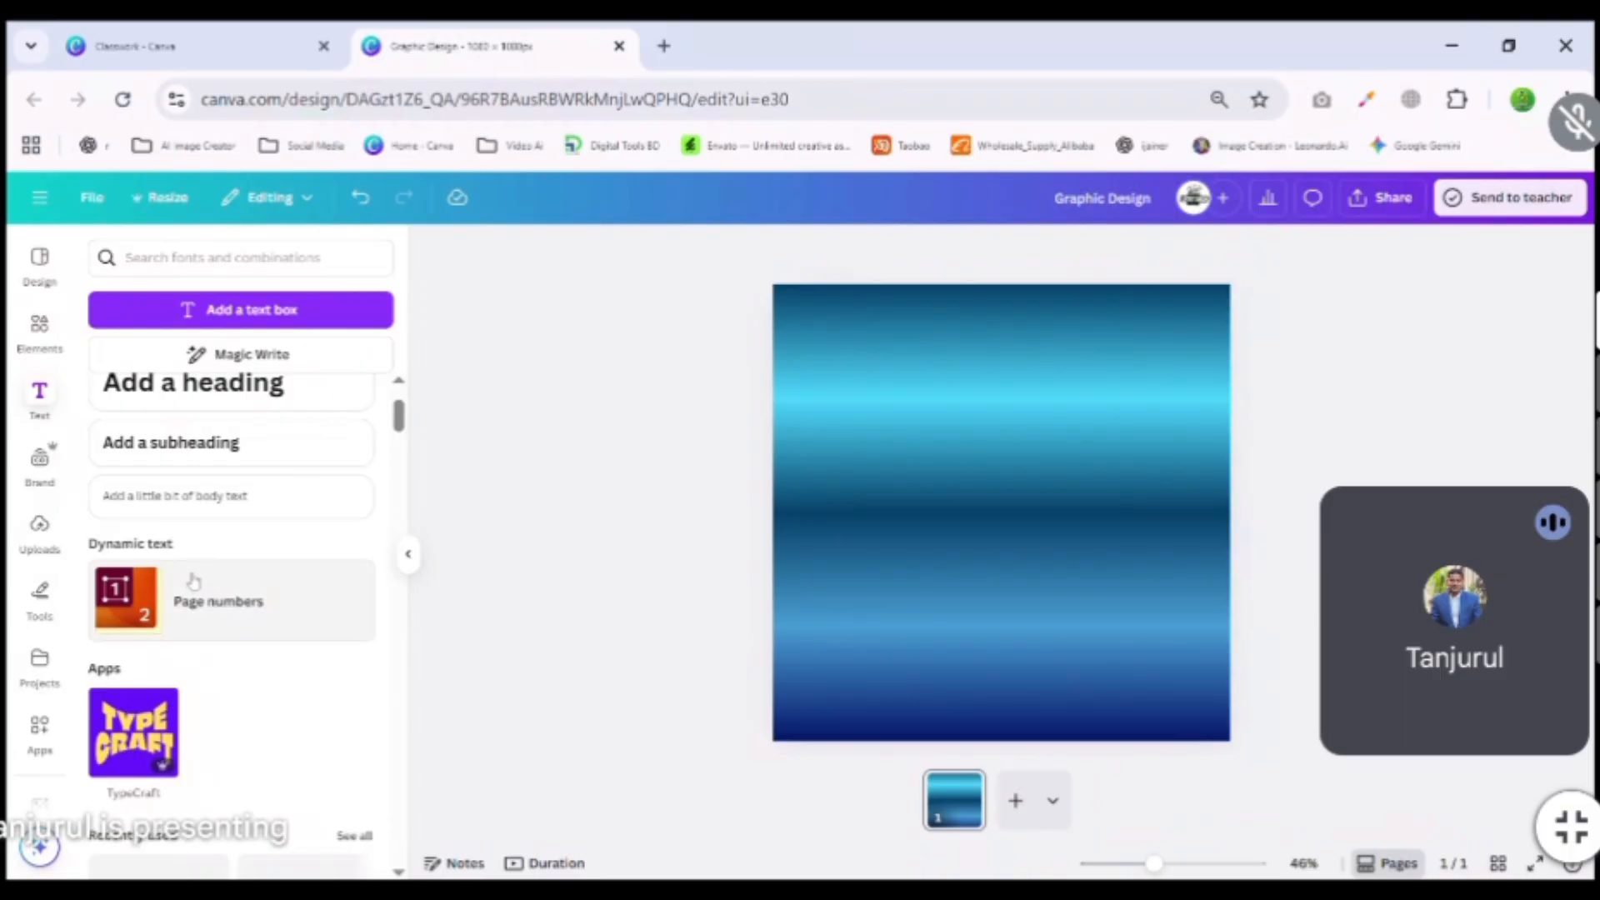
scroll(194, 581, "up", 2)
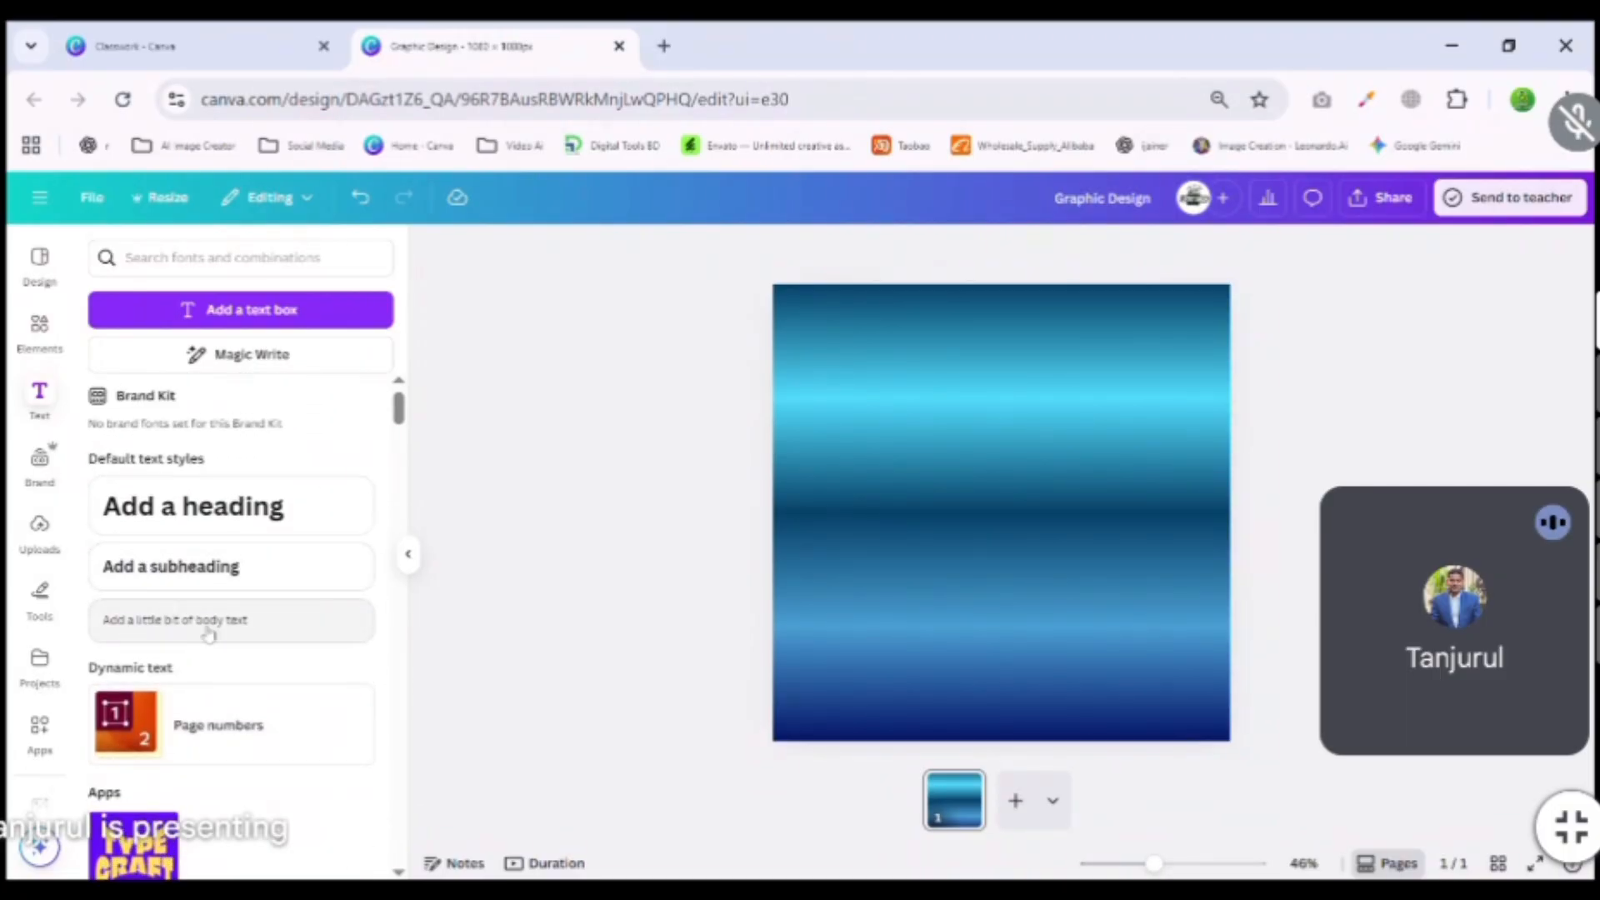
scroll(167, 633, "down", 5)
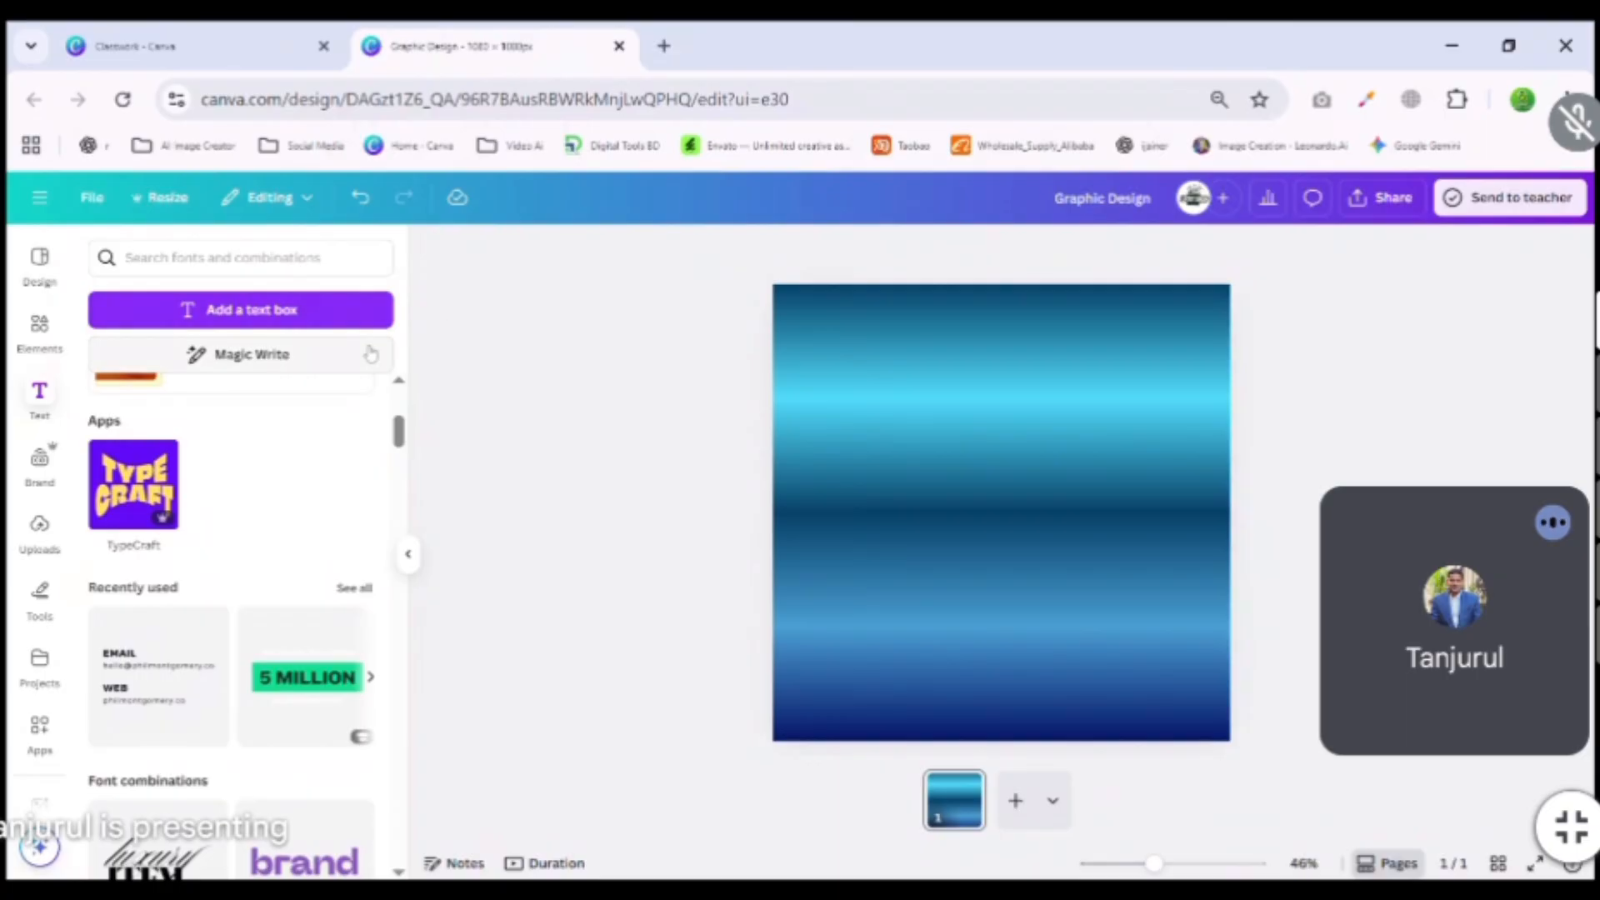
scroll(267, 463, "down", 10)
scroll(173, 610, "down", 4)
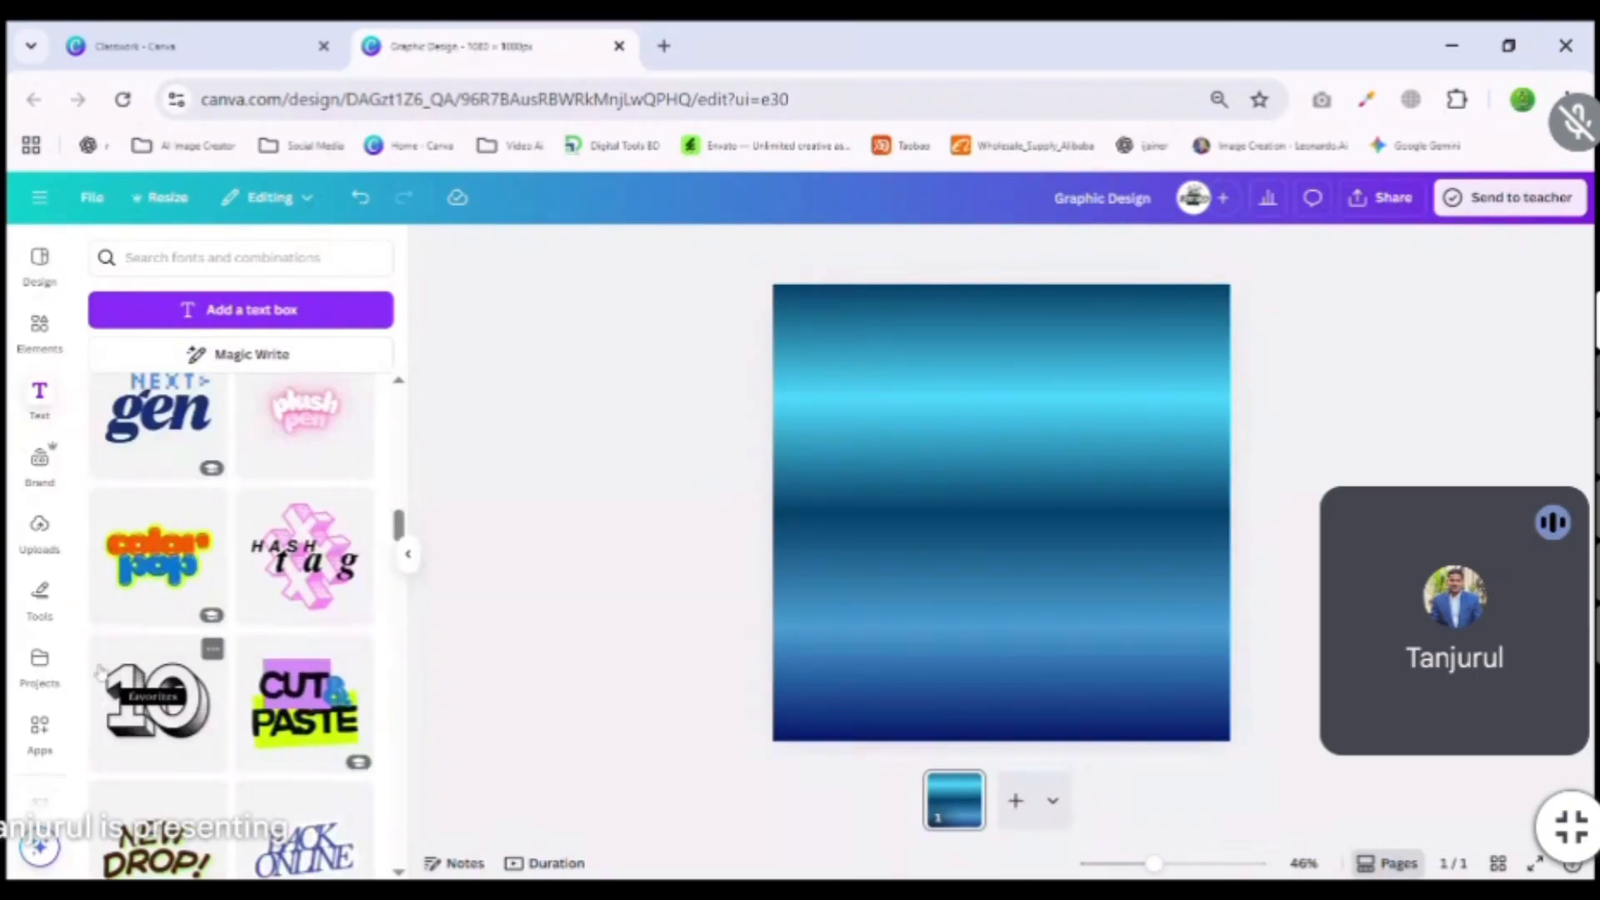
scroll(173, 612, "up", 8)
Open the uploads library and look through the images already uploaded.
scroll(46, 280, "down", 3)
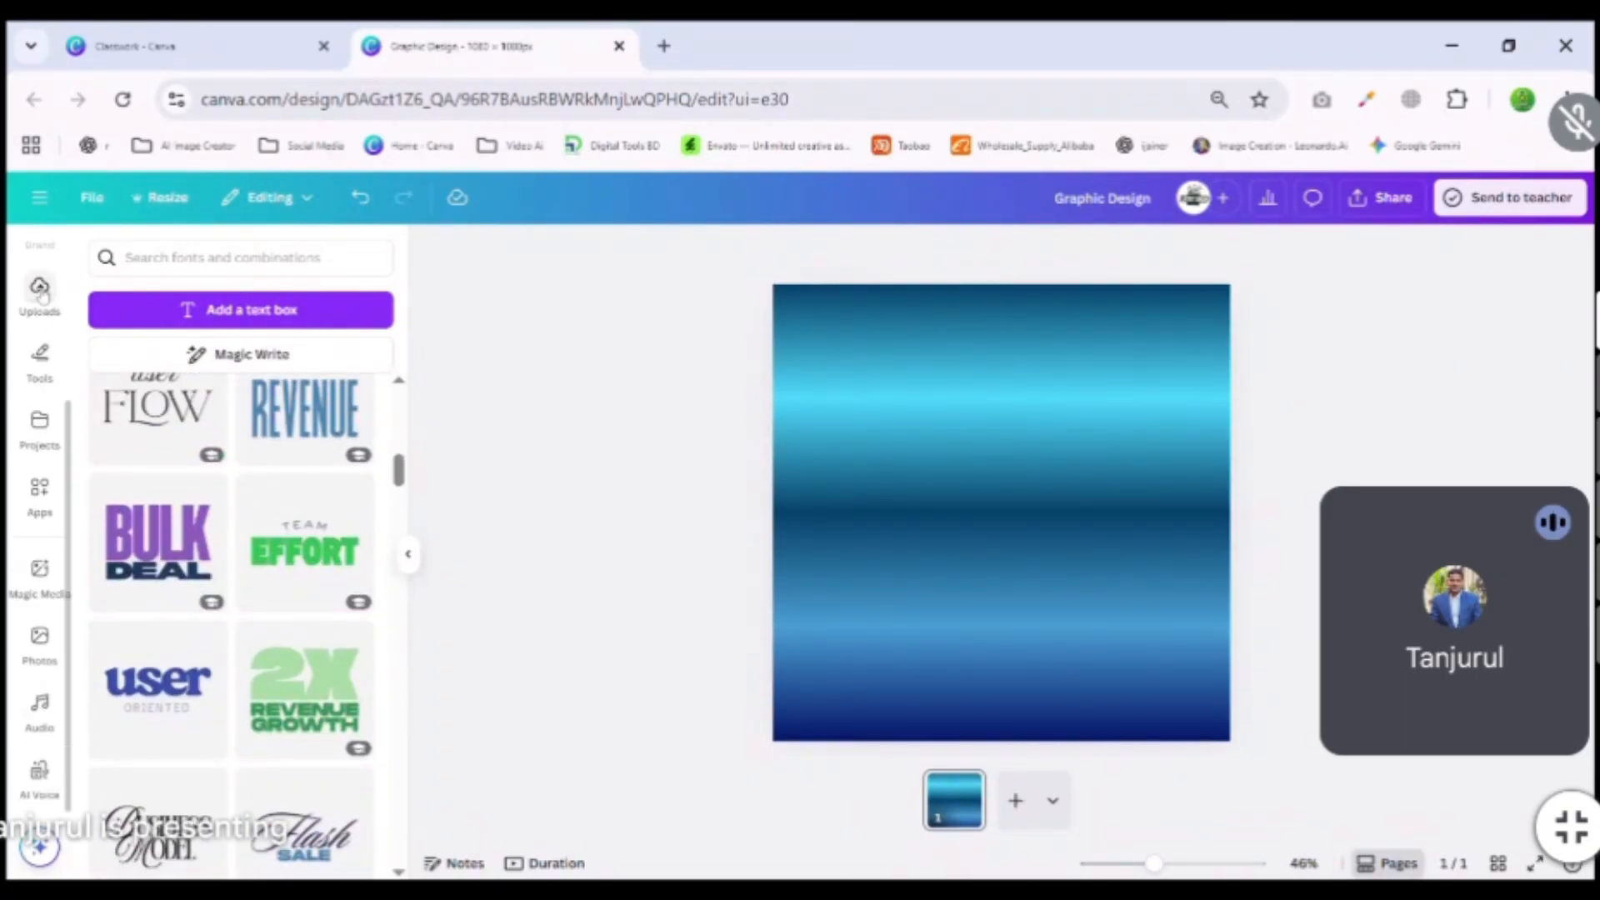
scroll(47, 282, "up", 3)
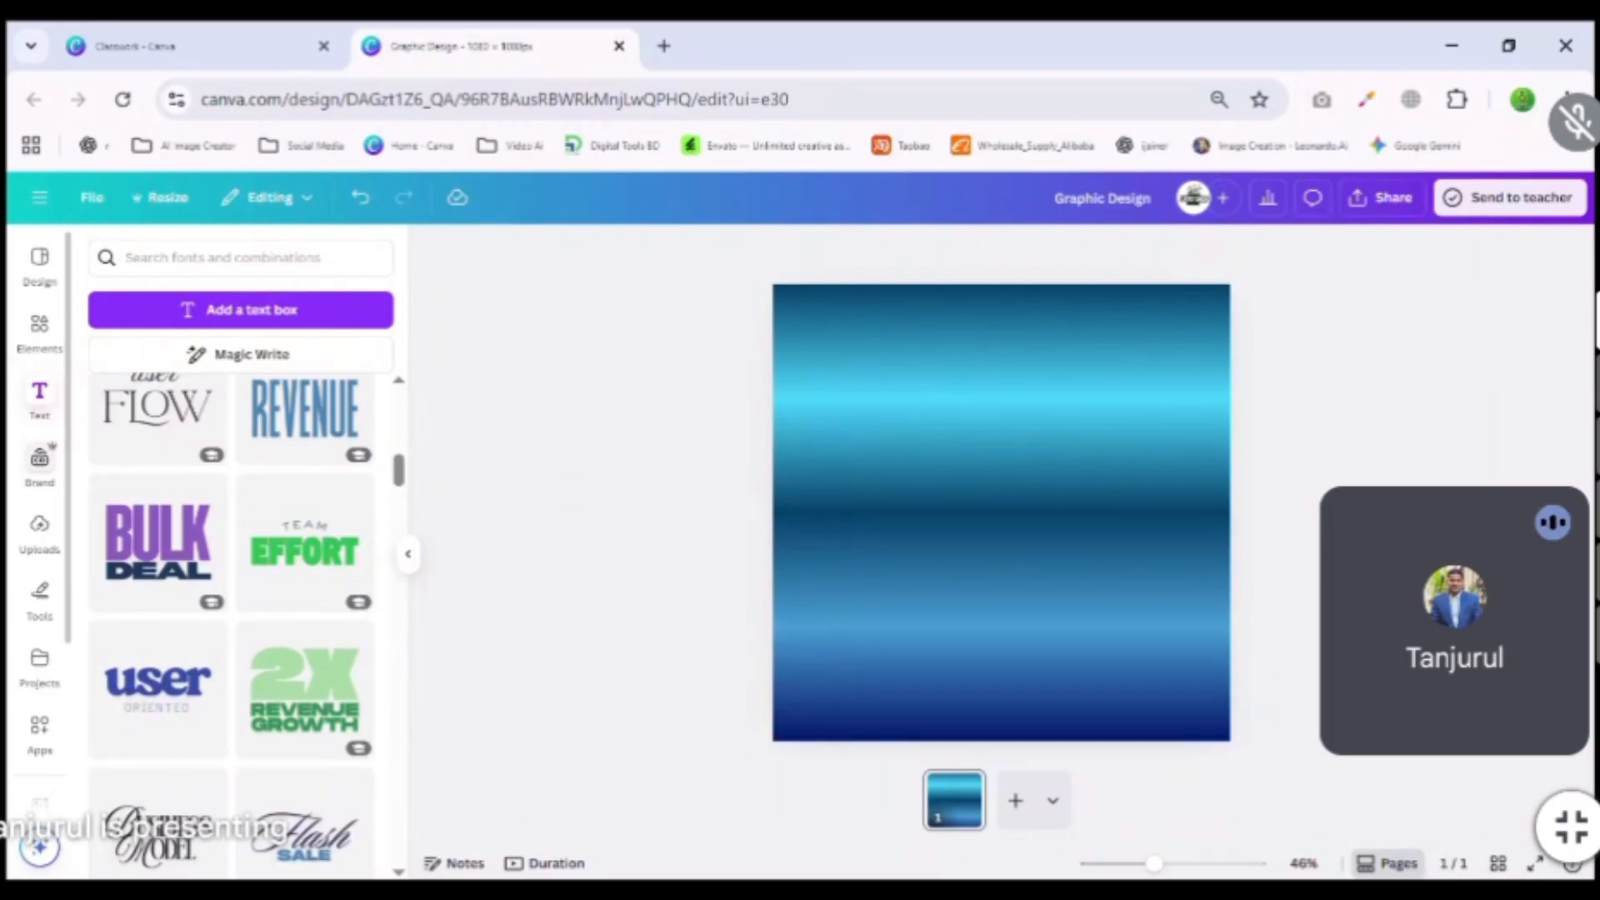
scroll(47, 402, "down", 3)
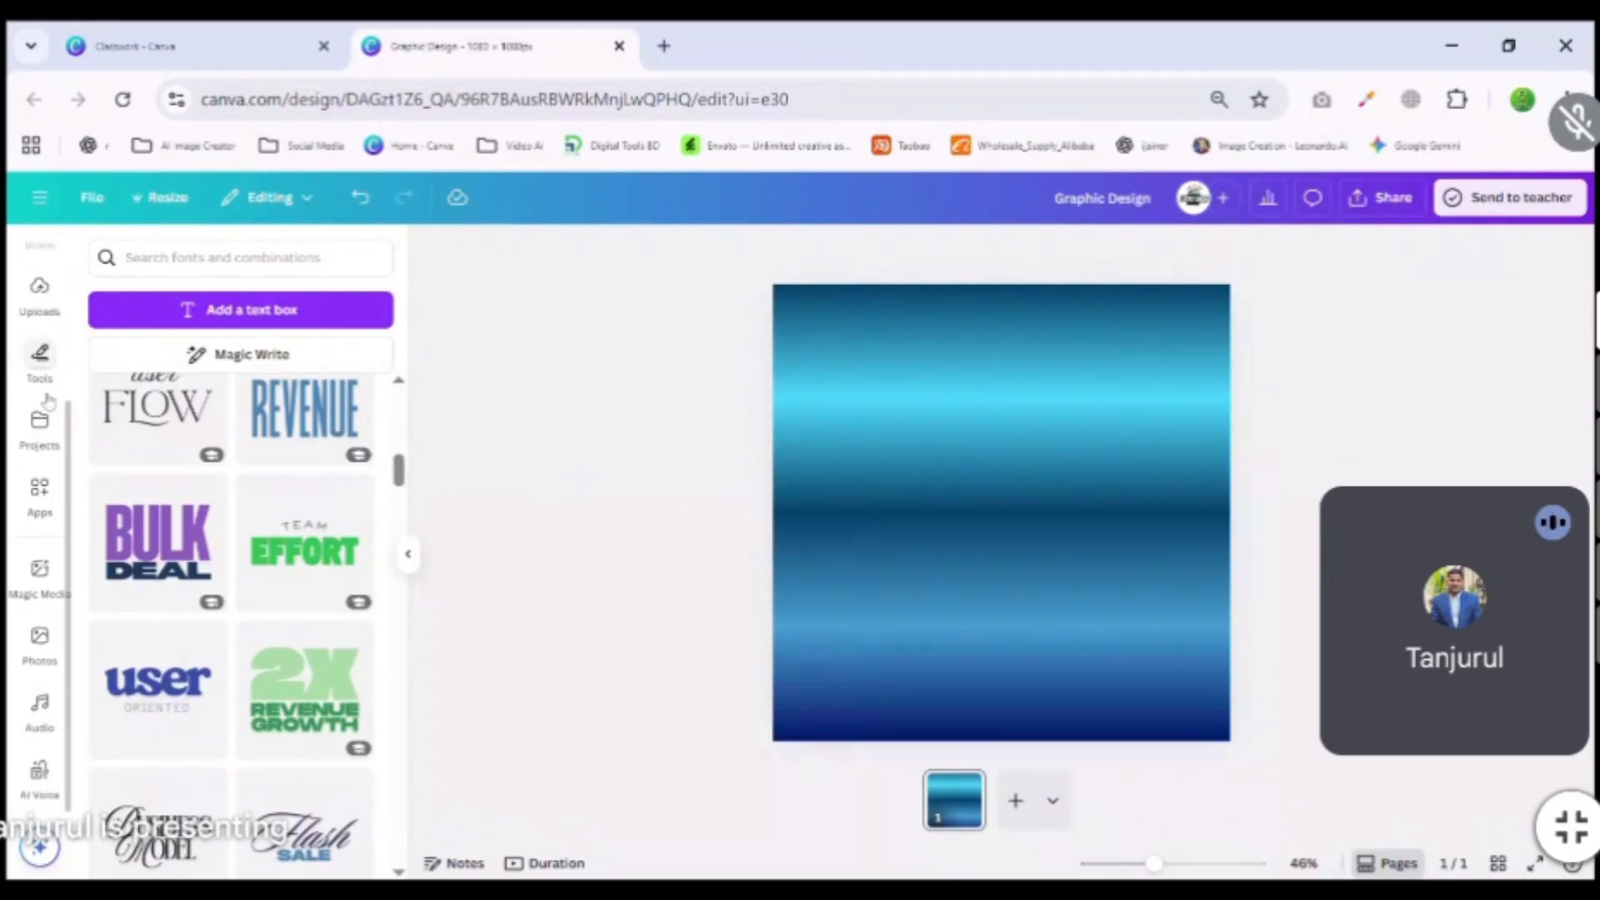
scroll(47, 402, "up", 3)
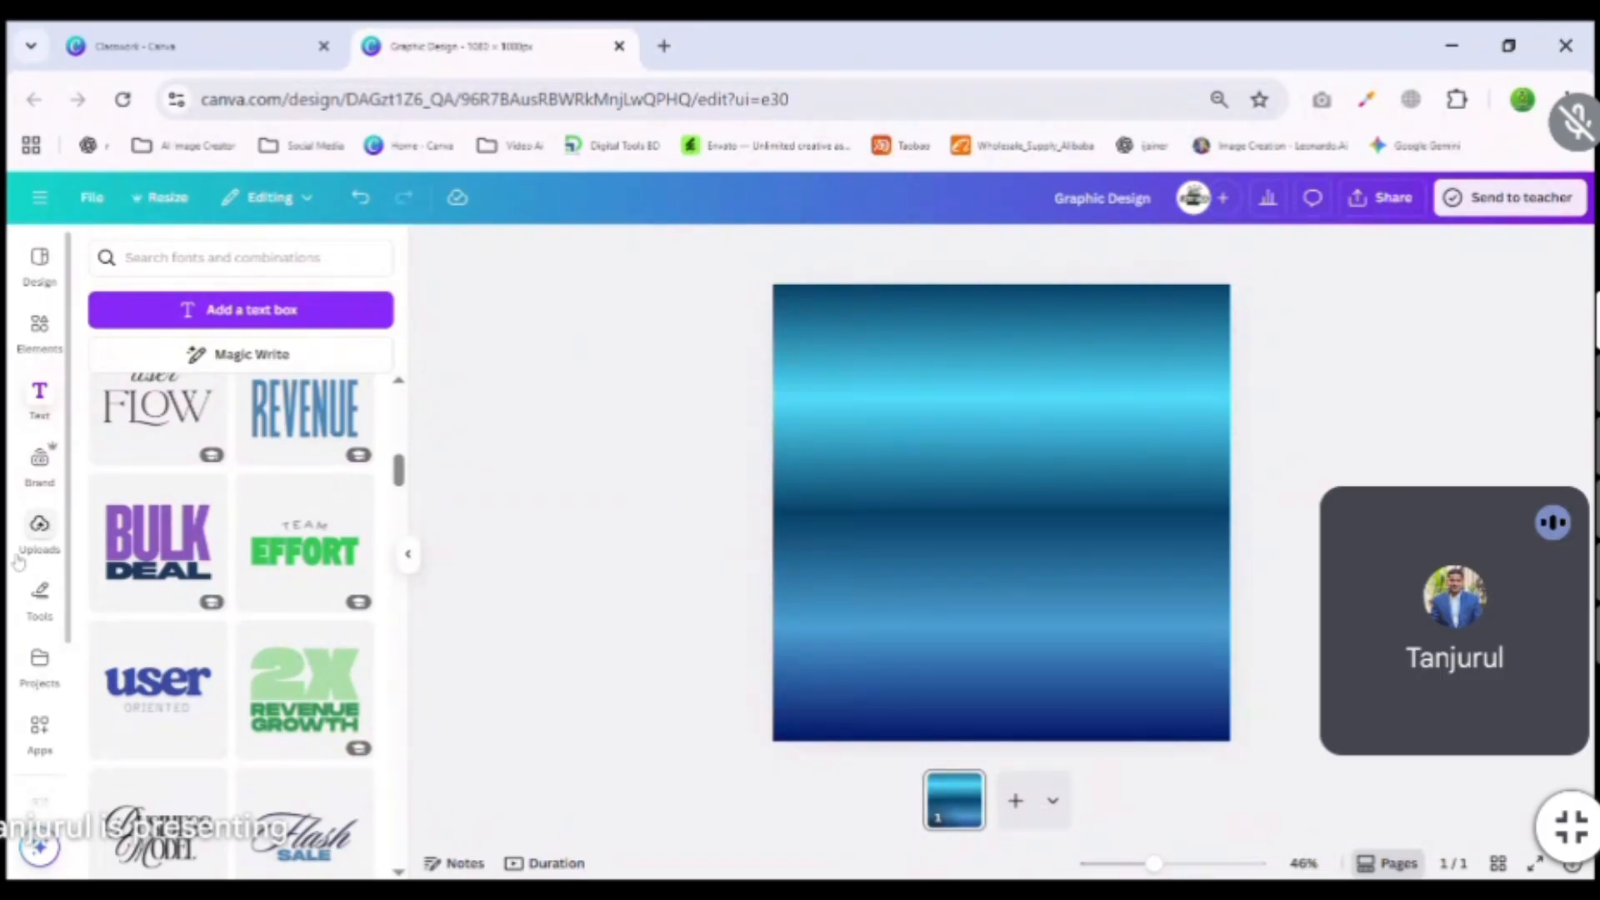
left_click(38, 529)
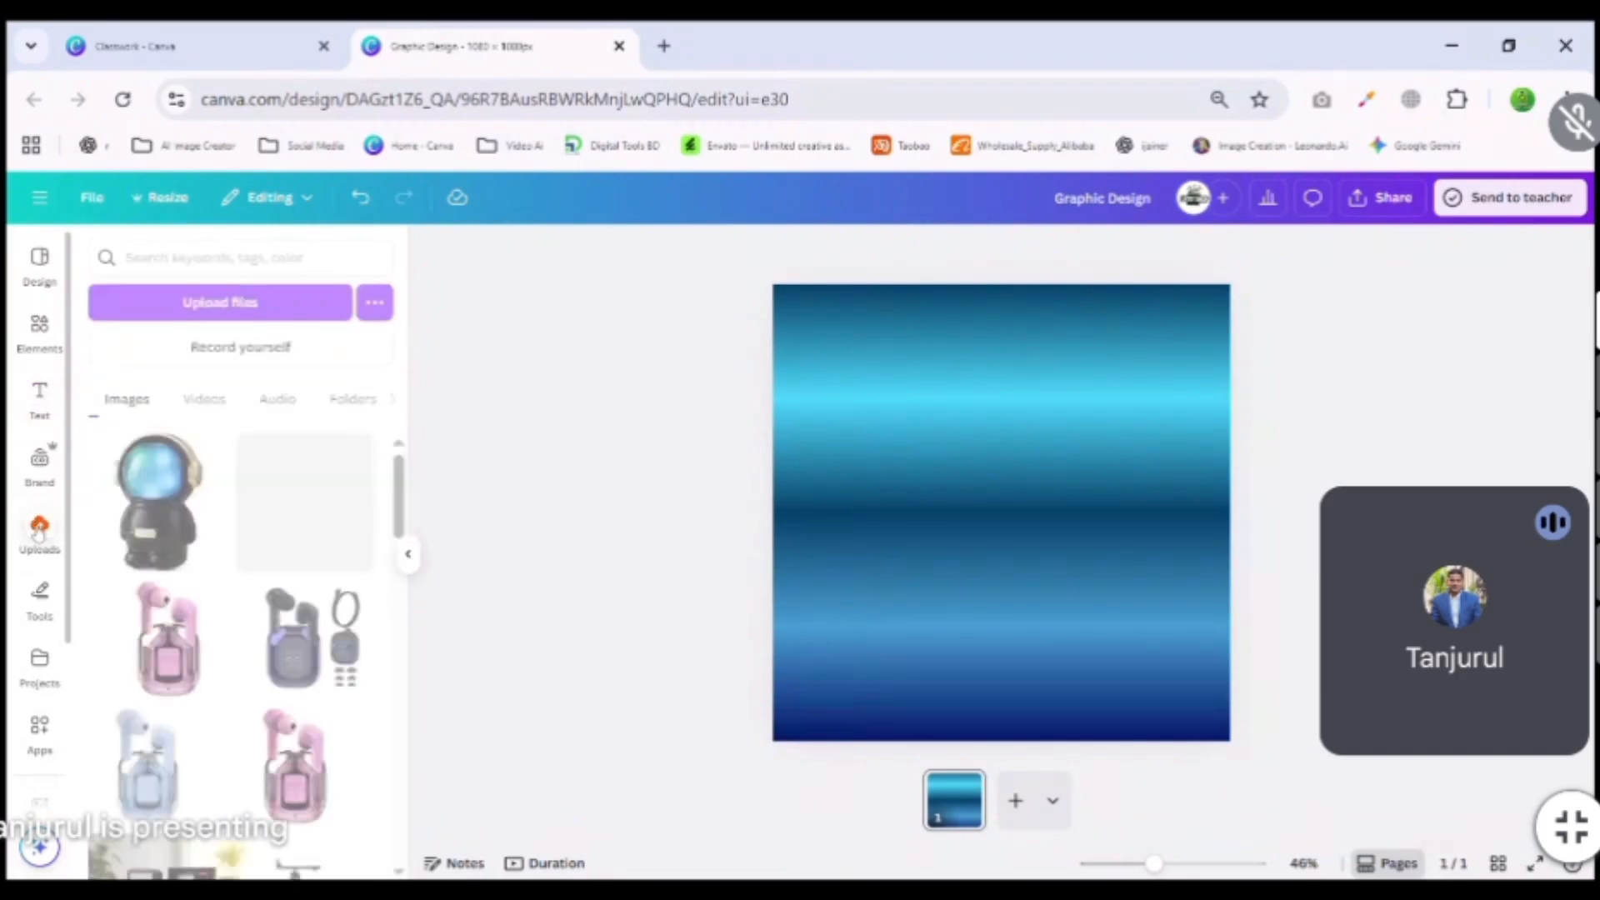
scroll(242, 535, "down", 20)
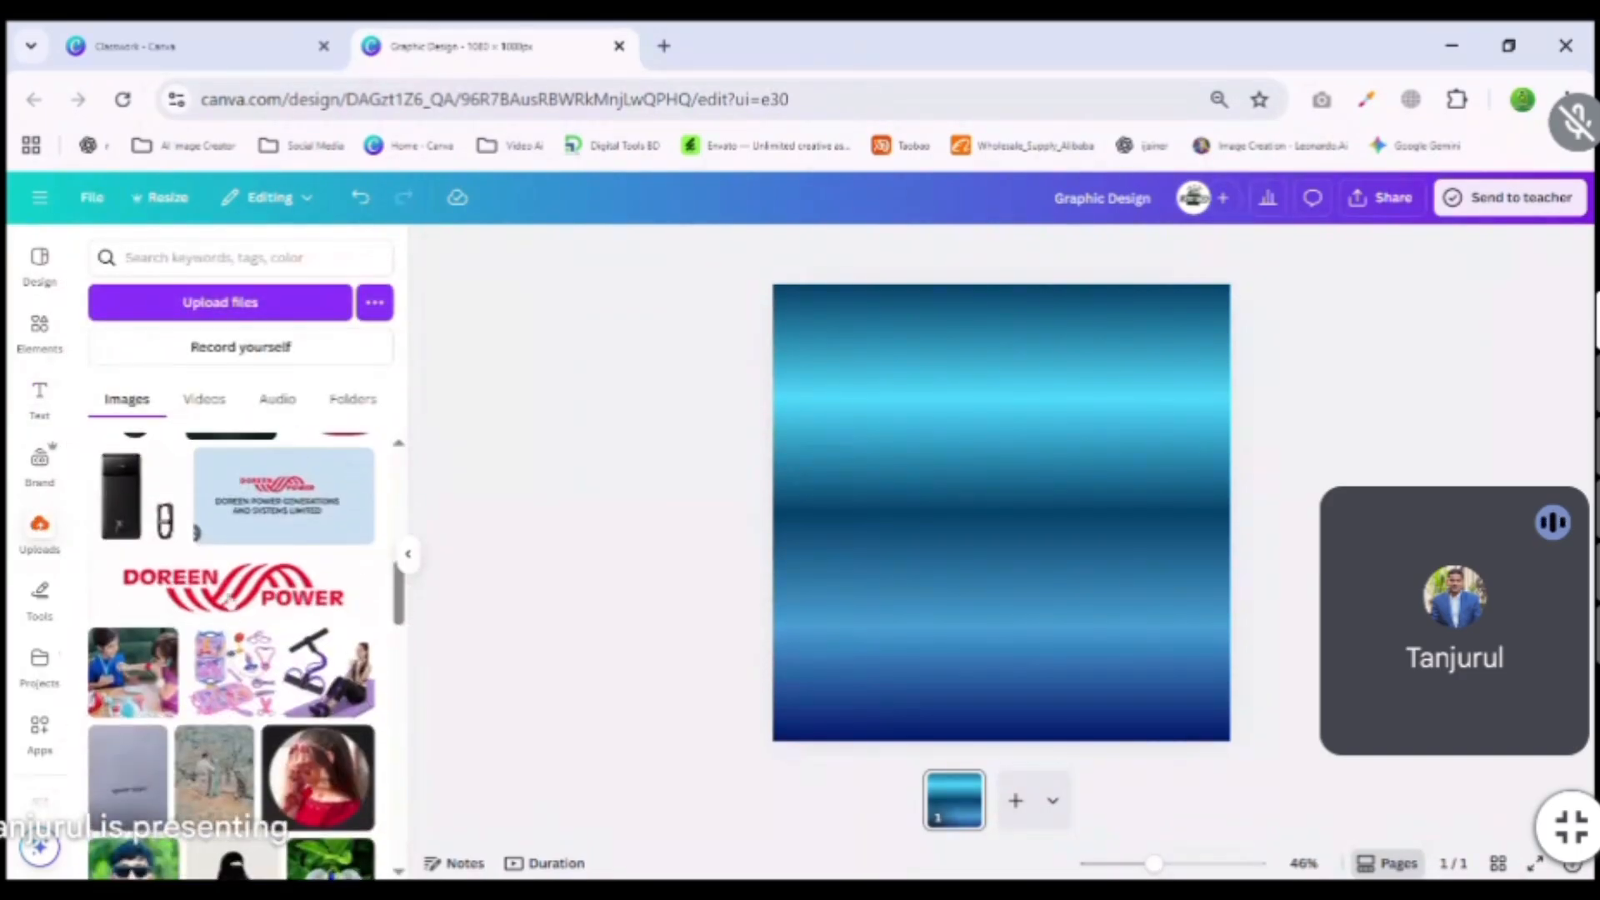
scroll(210, 755, "up", 20)
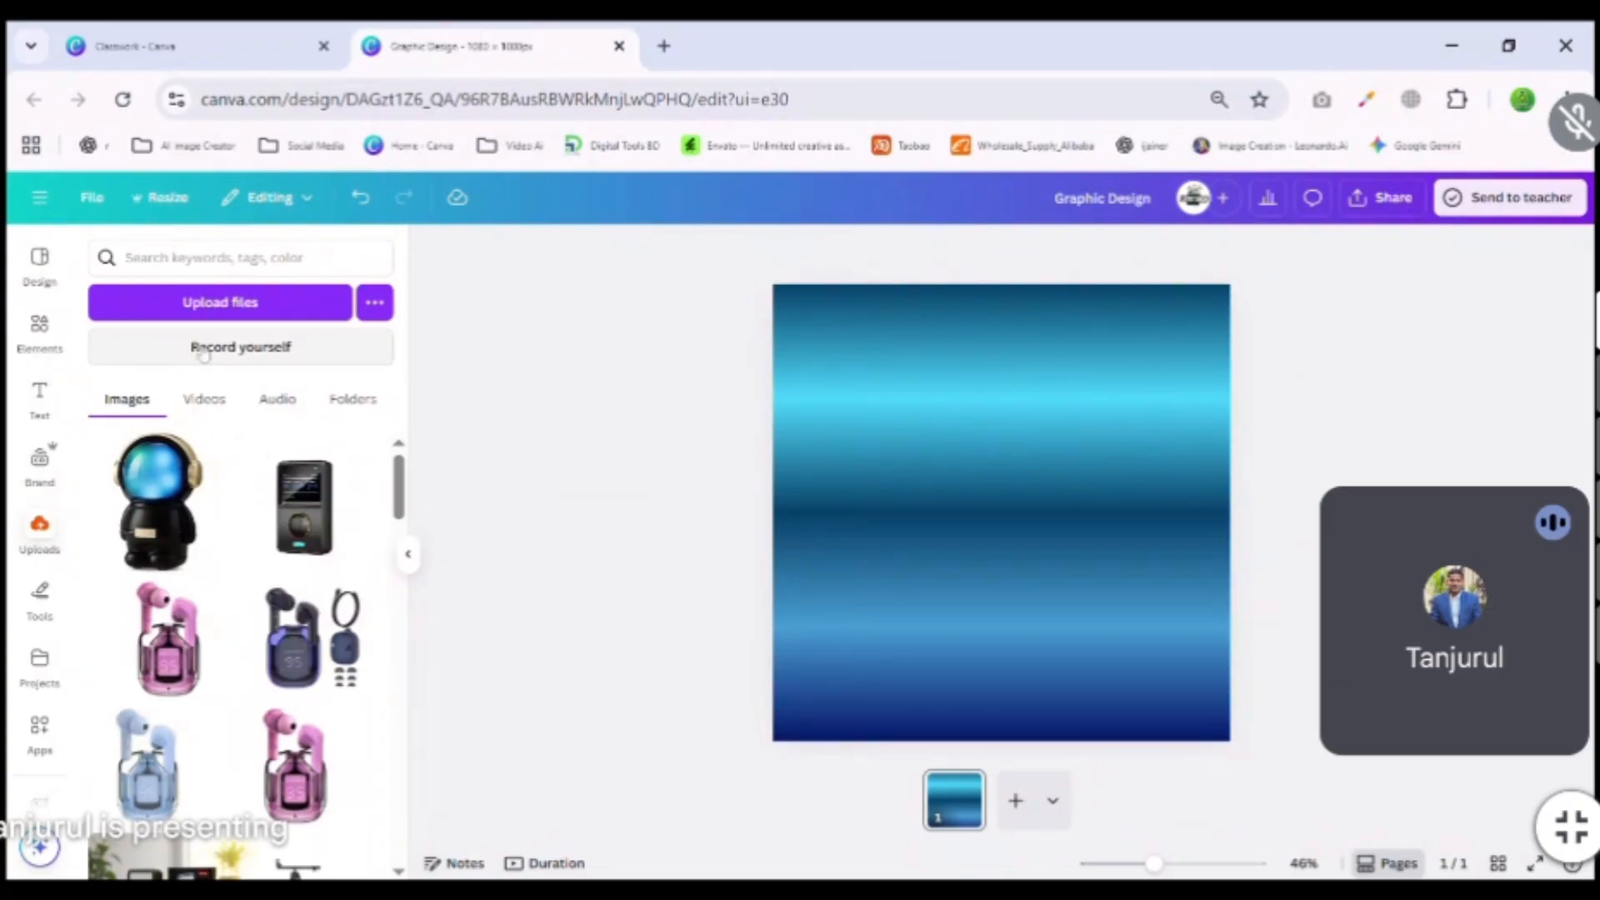
Upload the blue earbuds product image and place it on the gradient page.
left_click(255, 310)
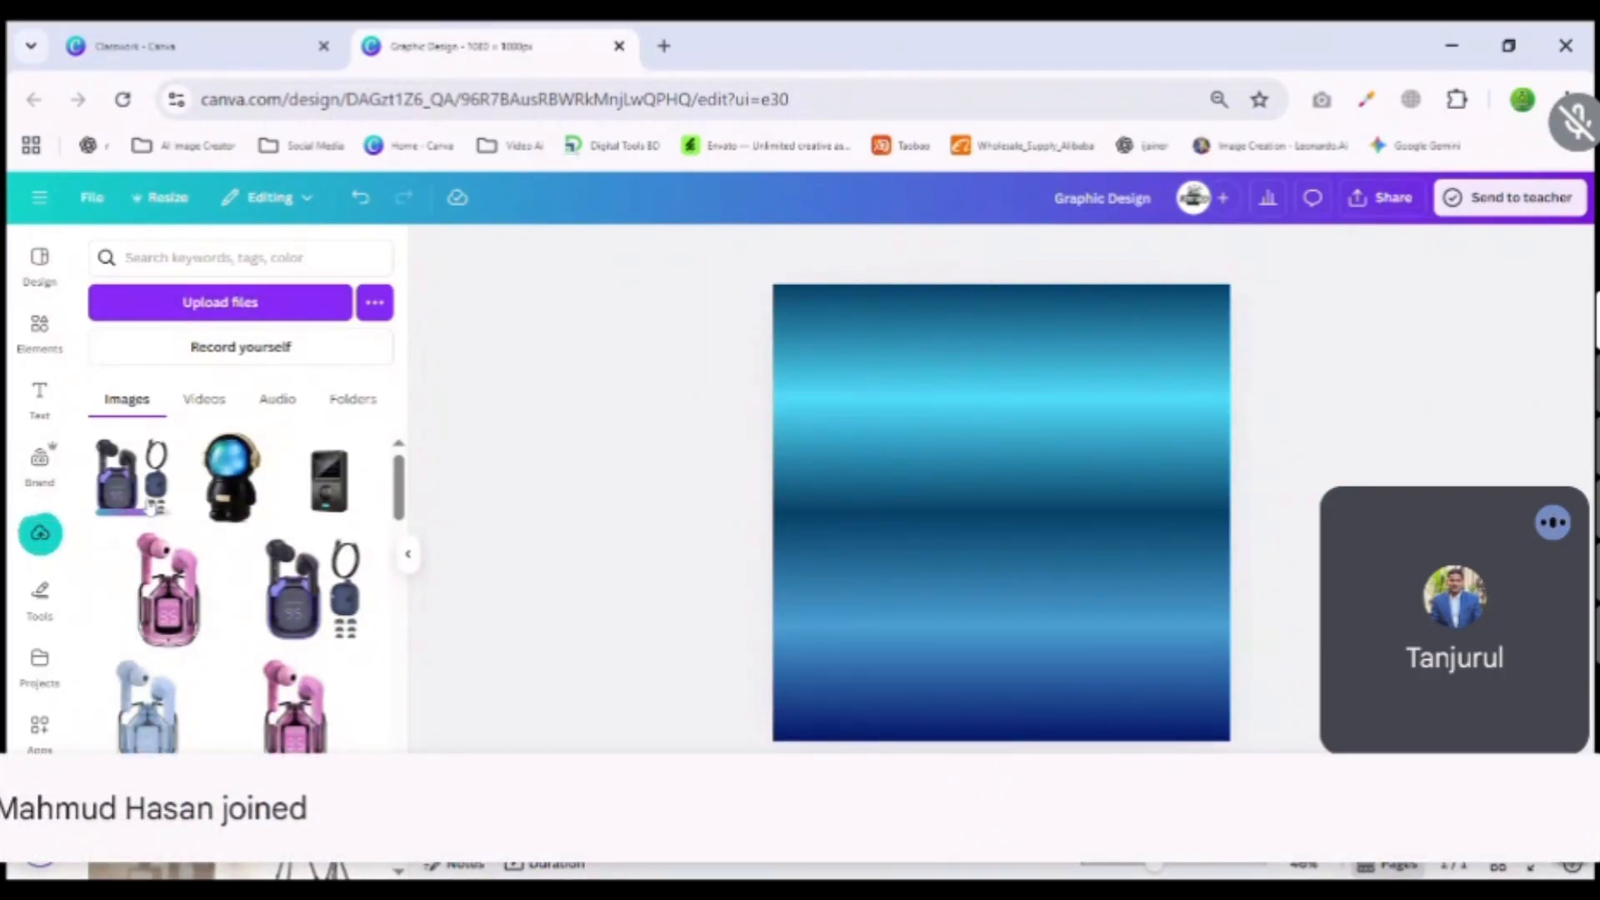
left_click(150, 506)
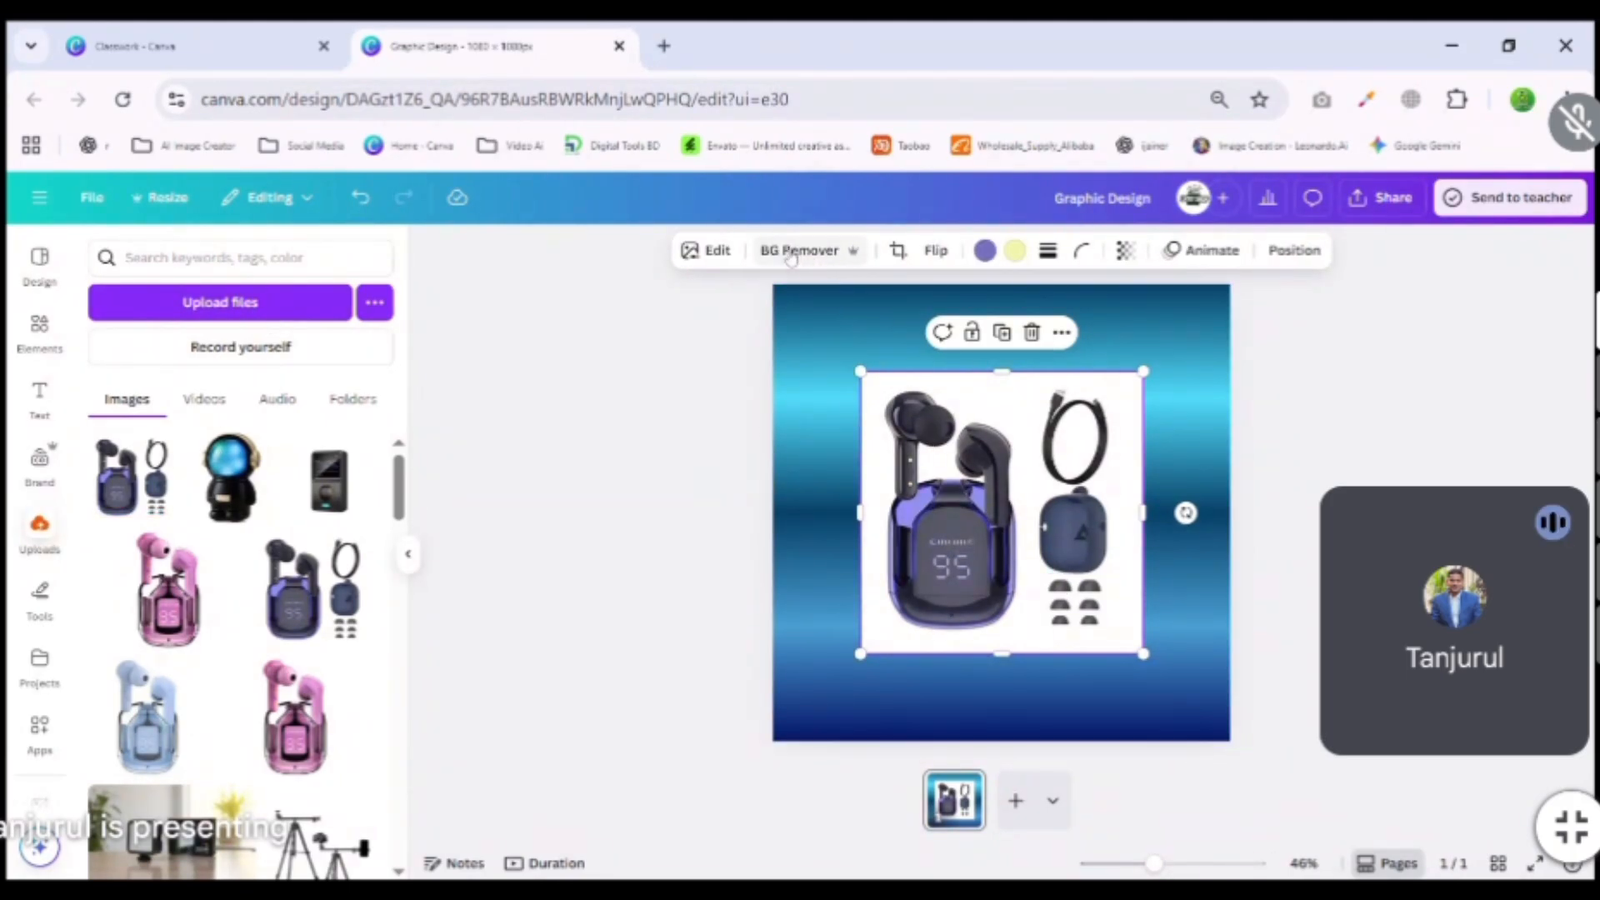
Remove the background of the earbuds image and move the image up into the upper part of the page.
left_click(794, 253)
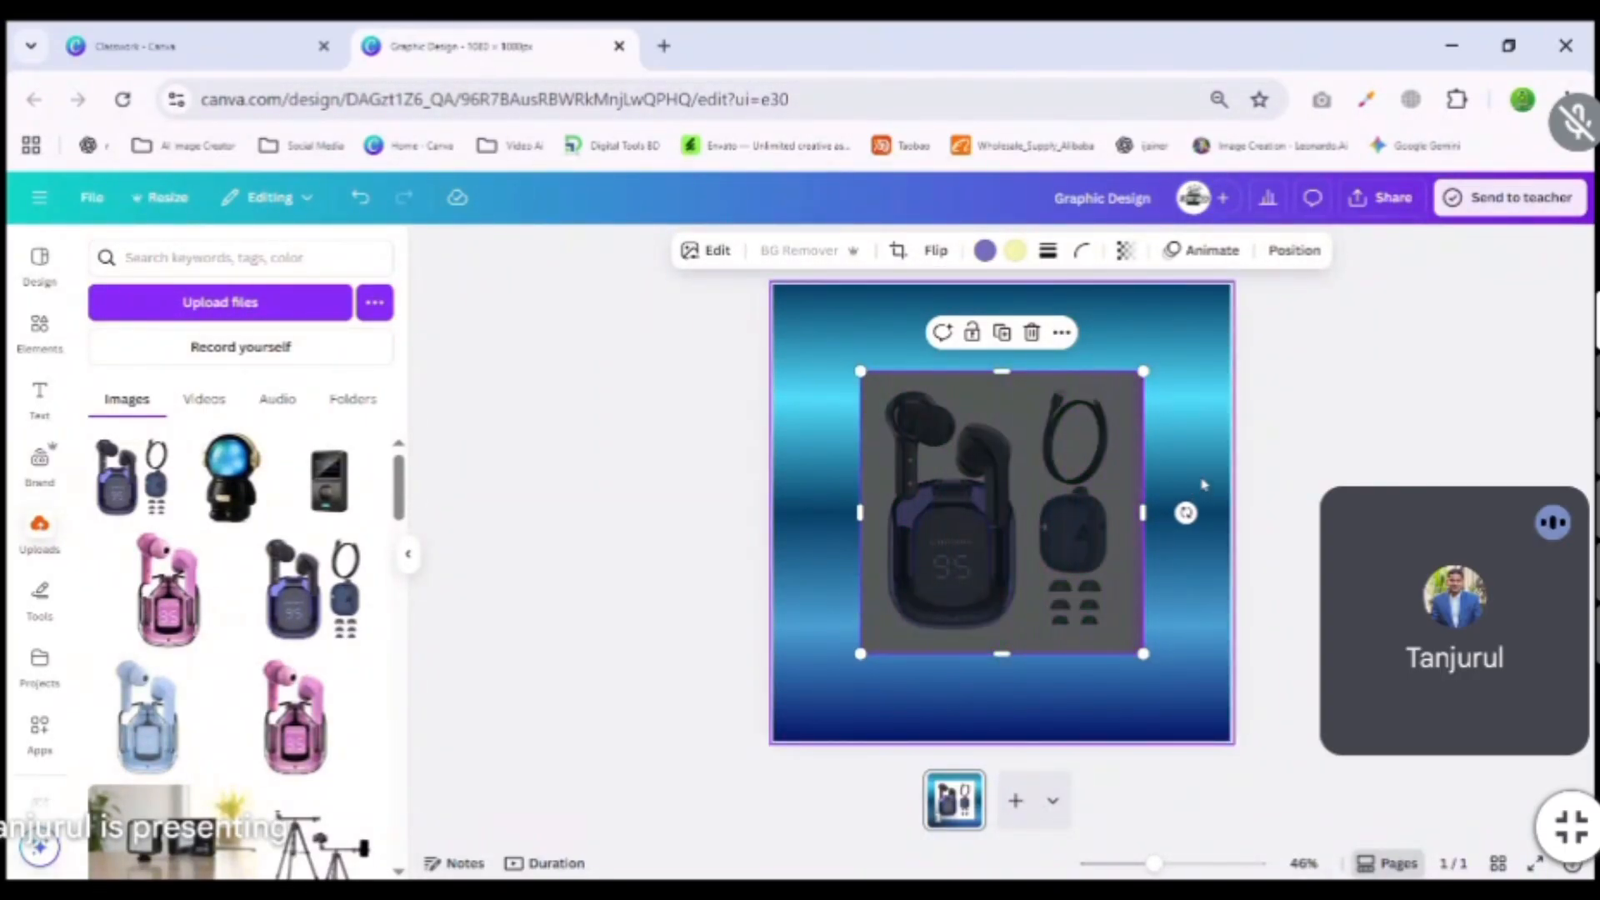
left_click(1302, 482)
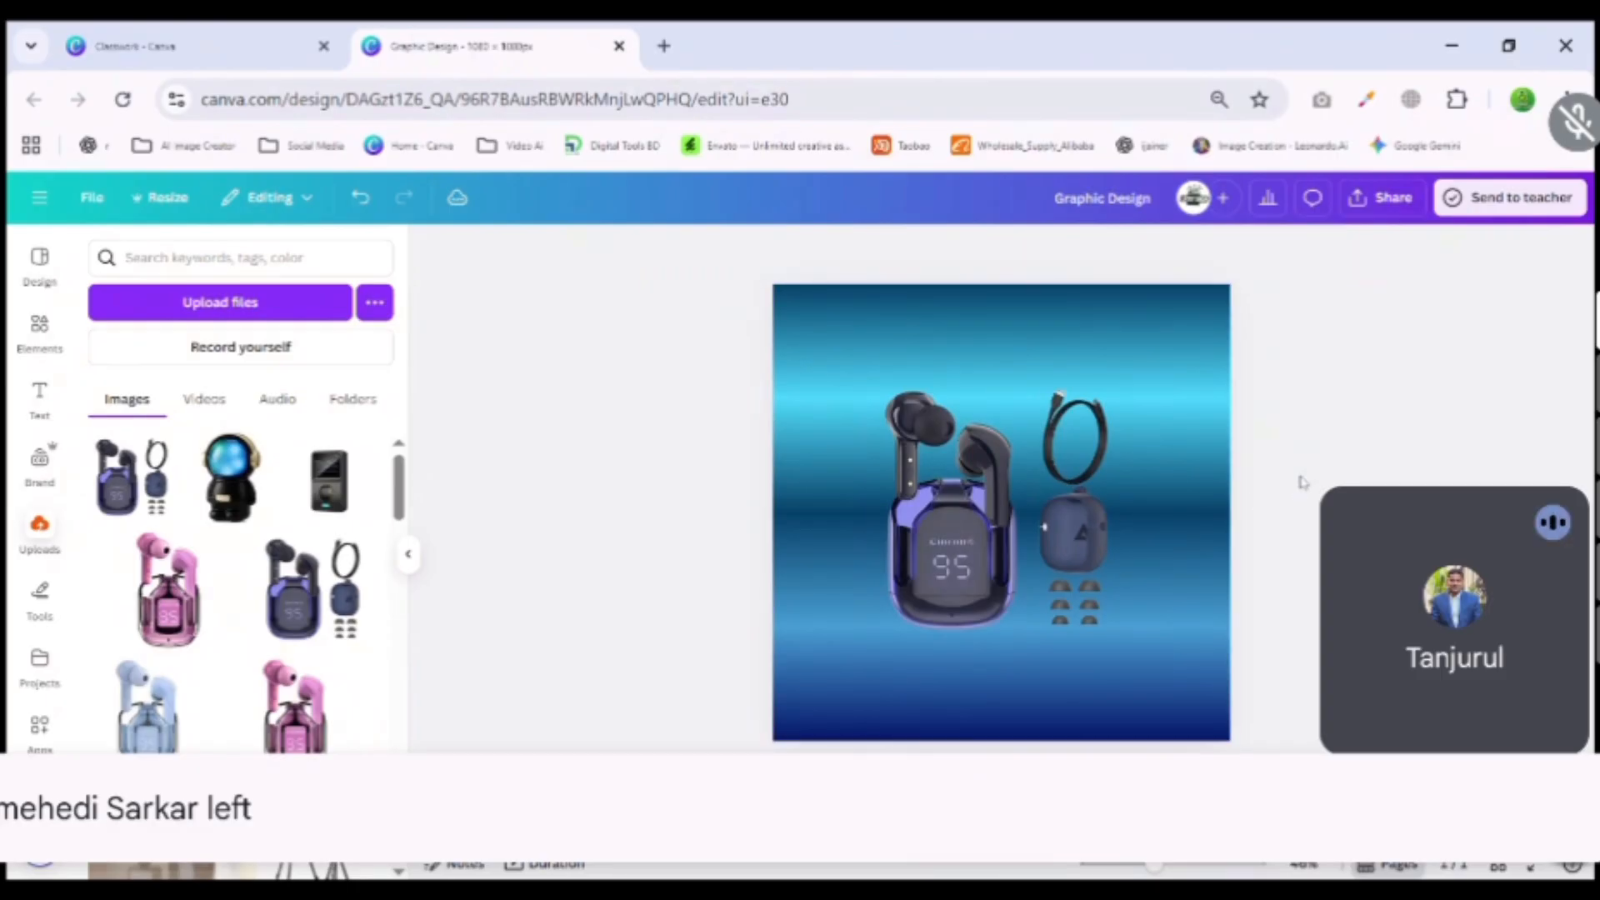
left_click(958, 569)
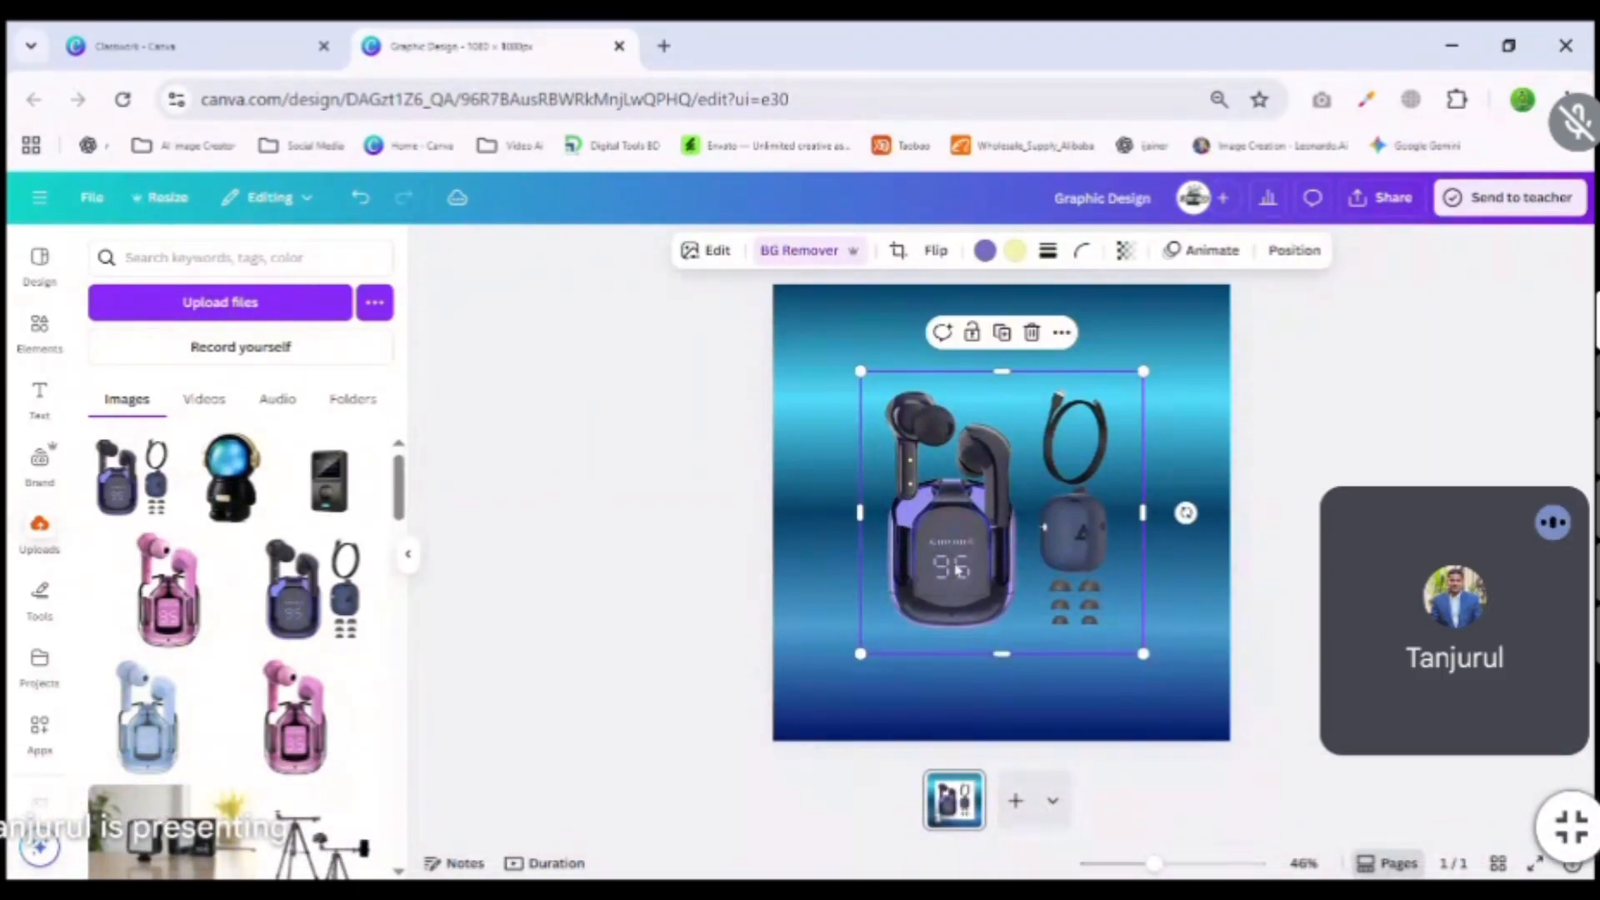
left_click_drag(958, 569, 959, 513)
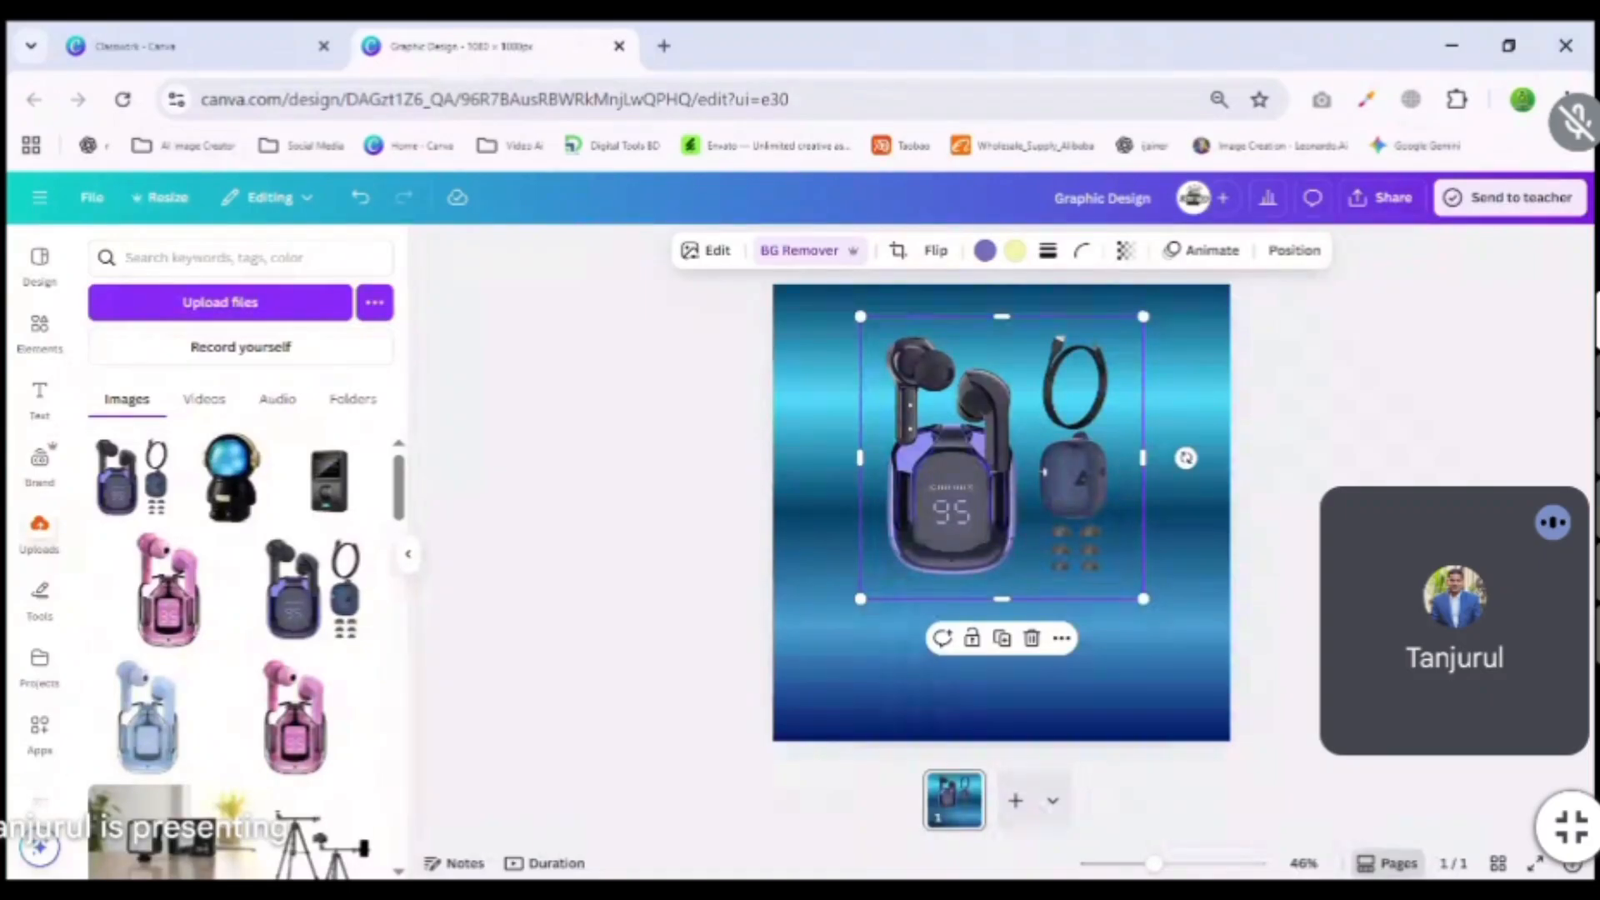
Move the earbuds image down to the centre of the gradient page.
left_click_drag(958, 513, 944, 576)
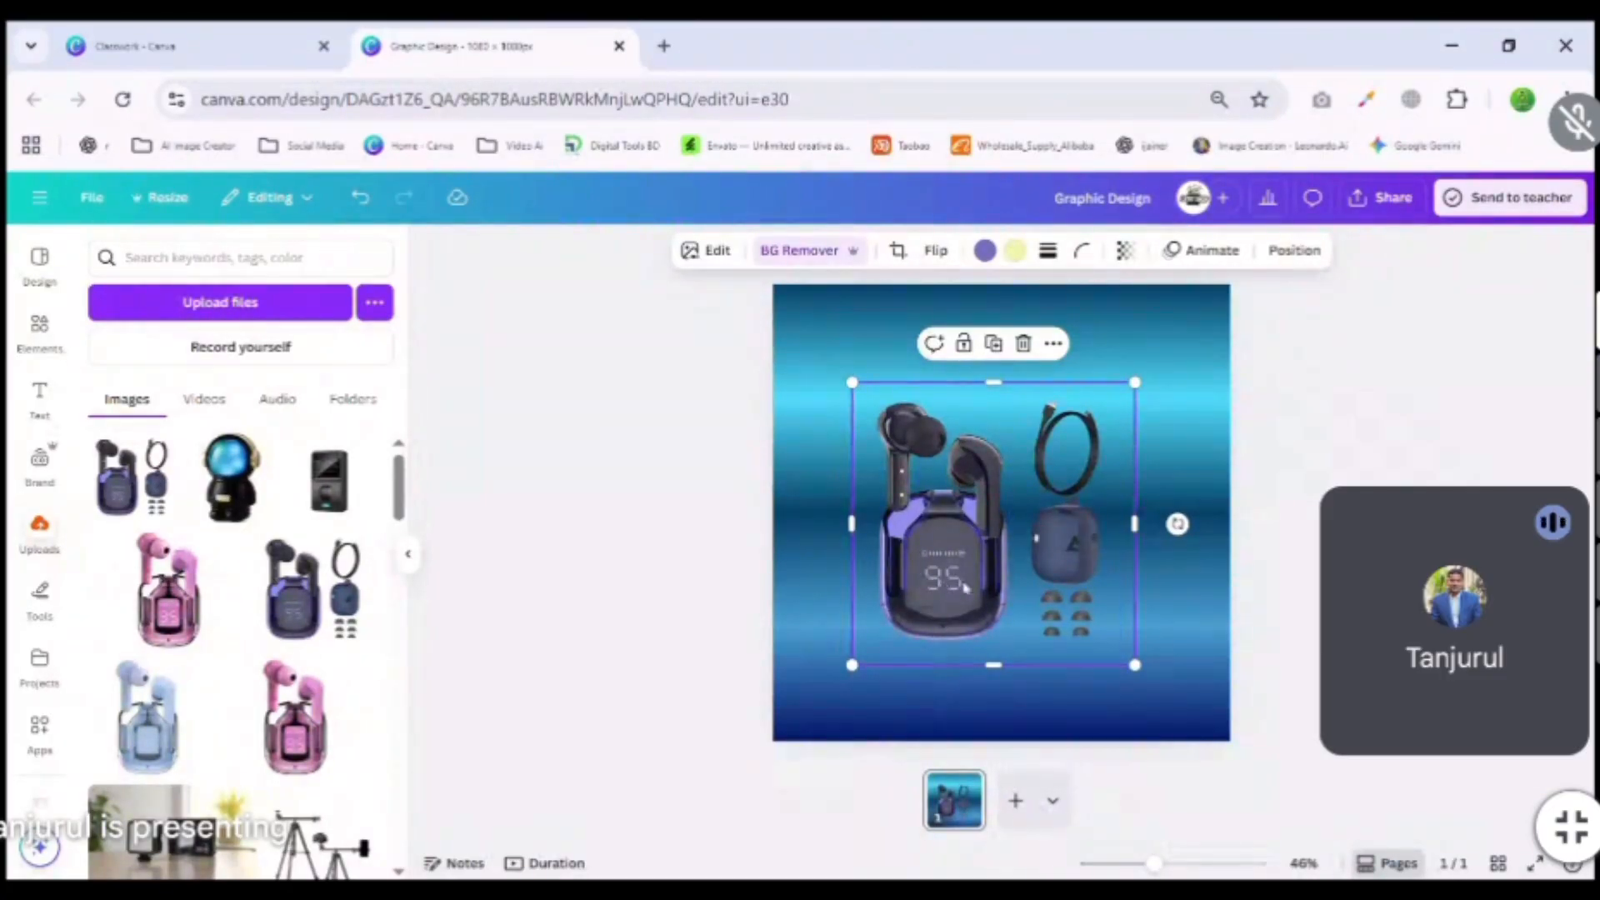
mouse_move(968, 585)
left_mouse_down()
mouse_move(952, 563)
mouse_move(973, 560)
left_mouse_up()
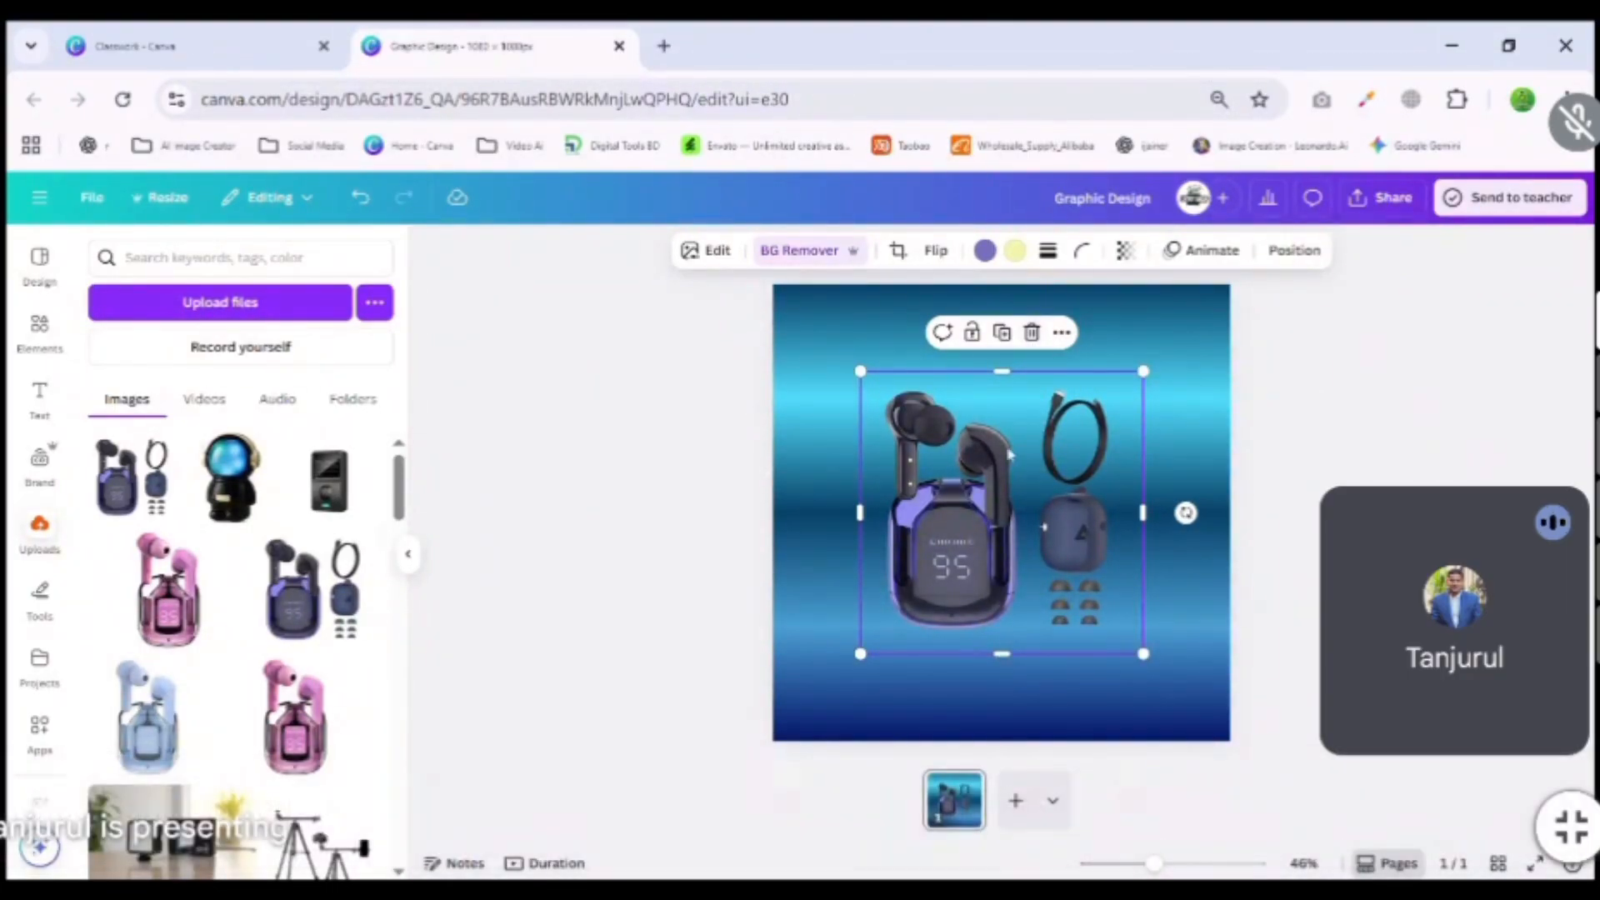
Delete the earbuds image from the gradient page.
left_click(645, 463)
left_click(862, 565)
left_click(1033, 334)
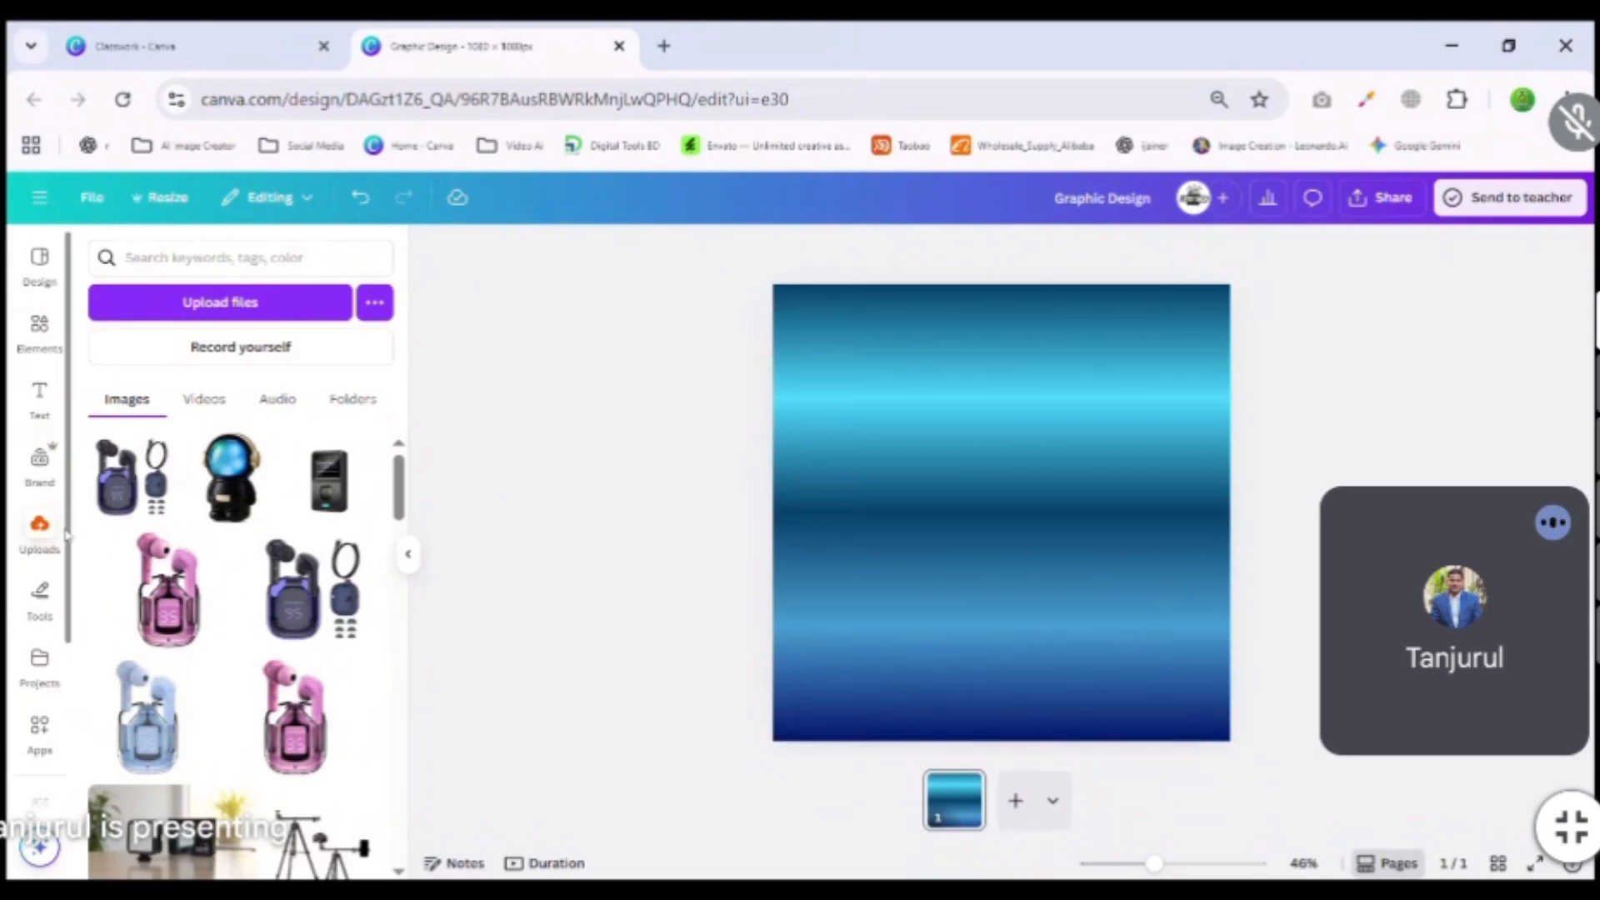
Upload the audio file There Is A Hero.wav and check its upload among the uploaded audio files.
left_click(52, 538)
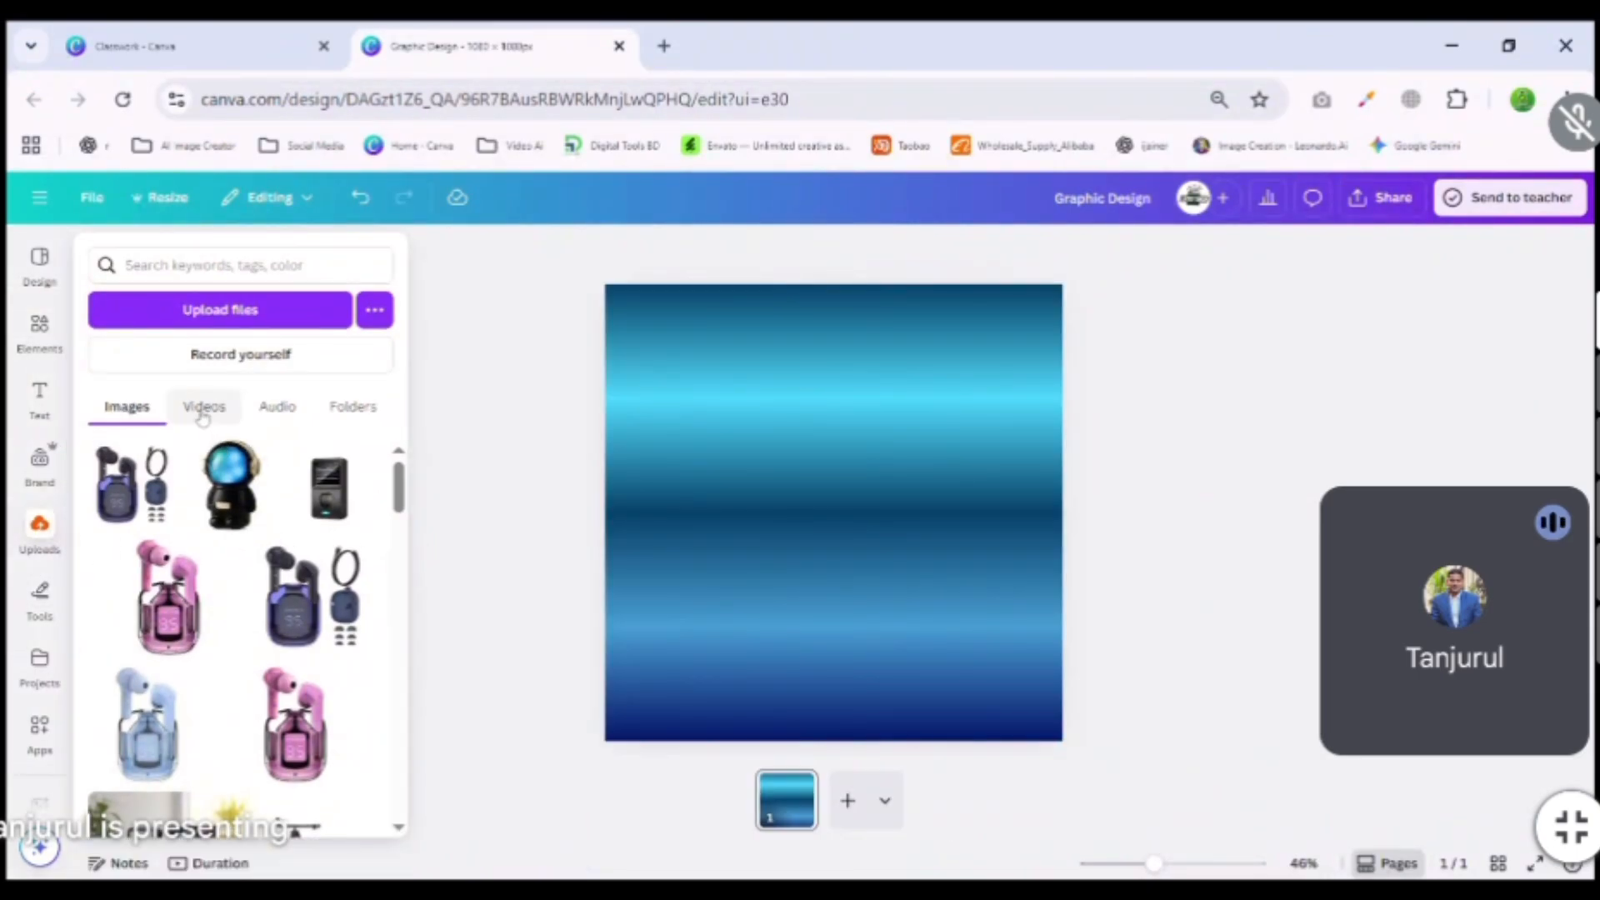
left_click(202, 413)
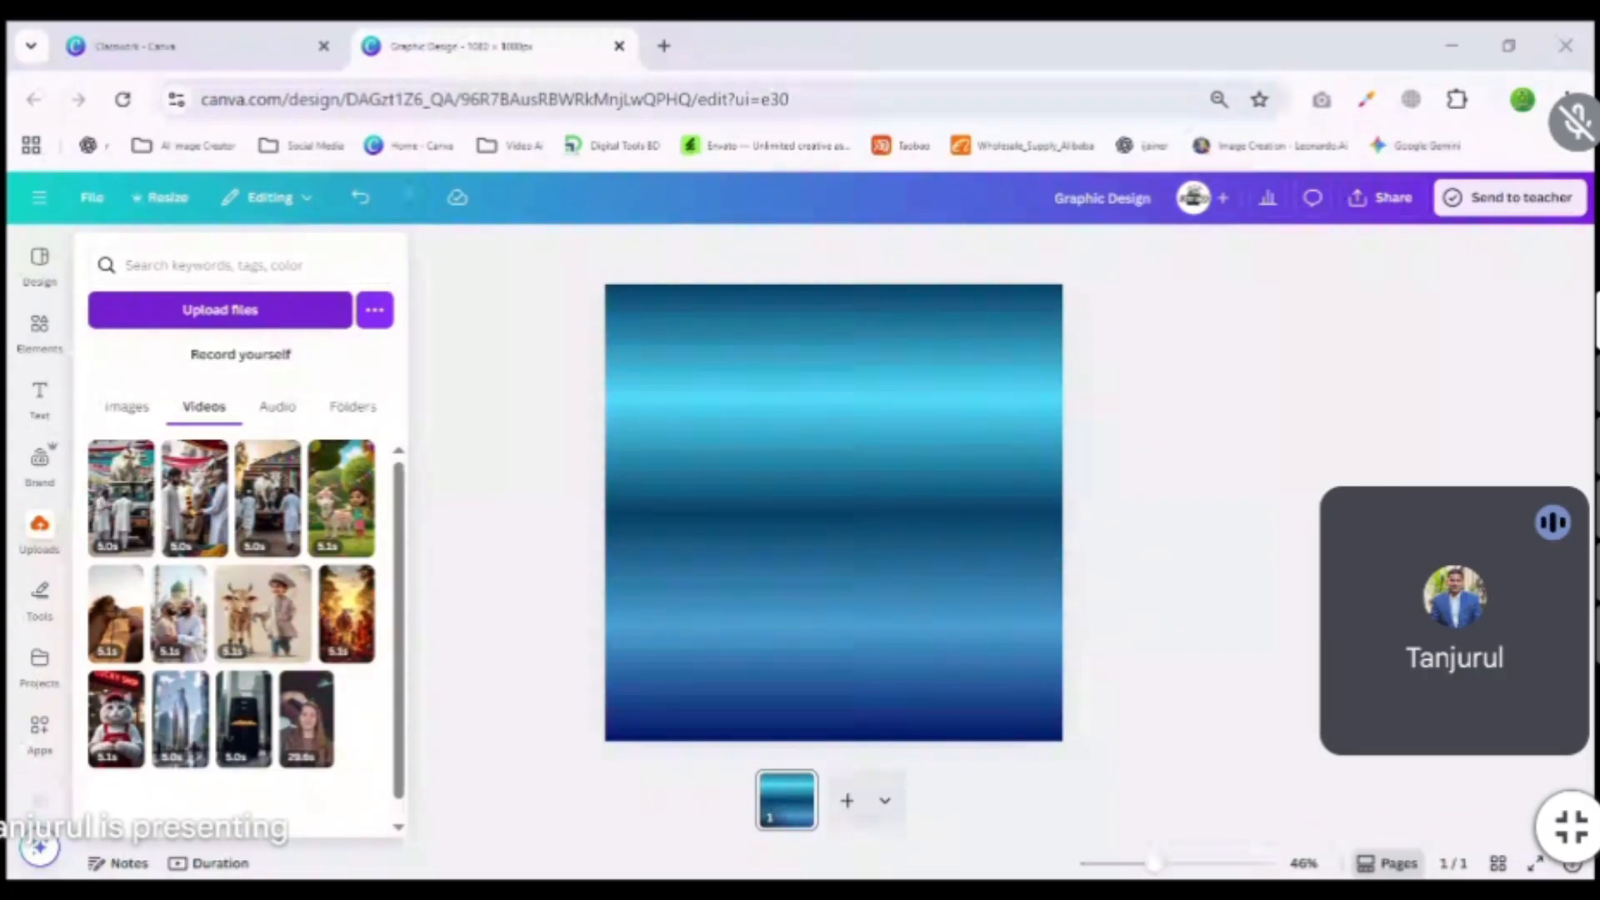
left_click(834, 513)
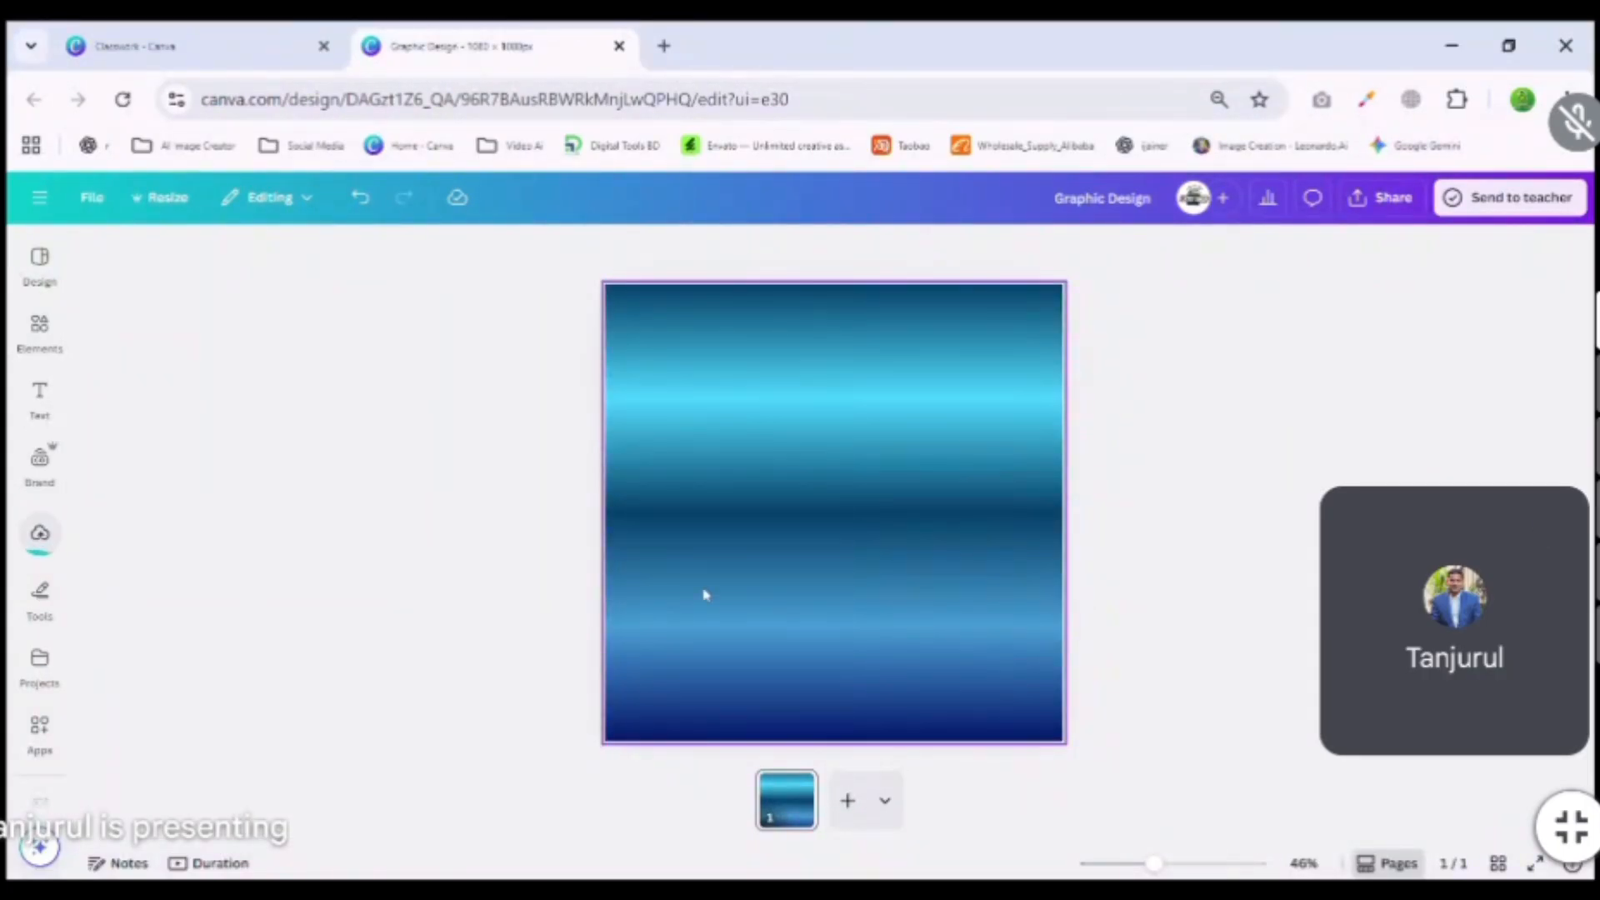
left_click(42, 538)
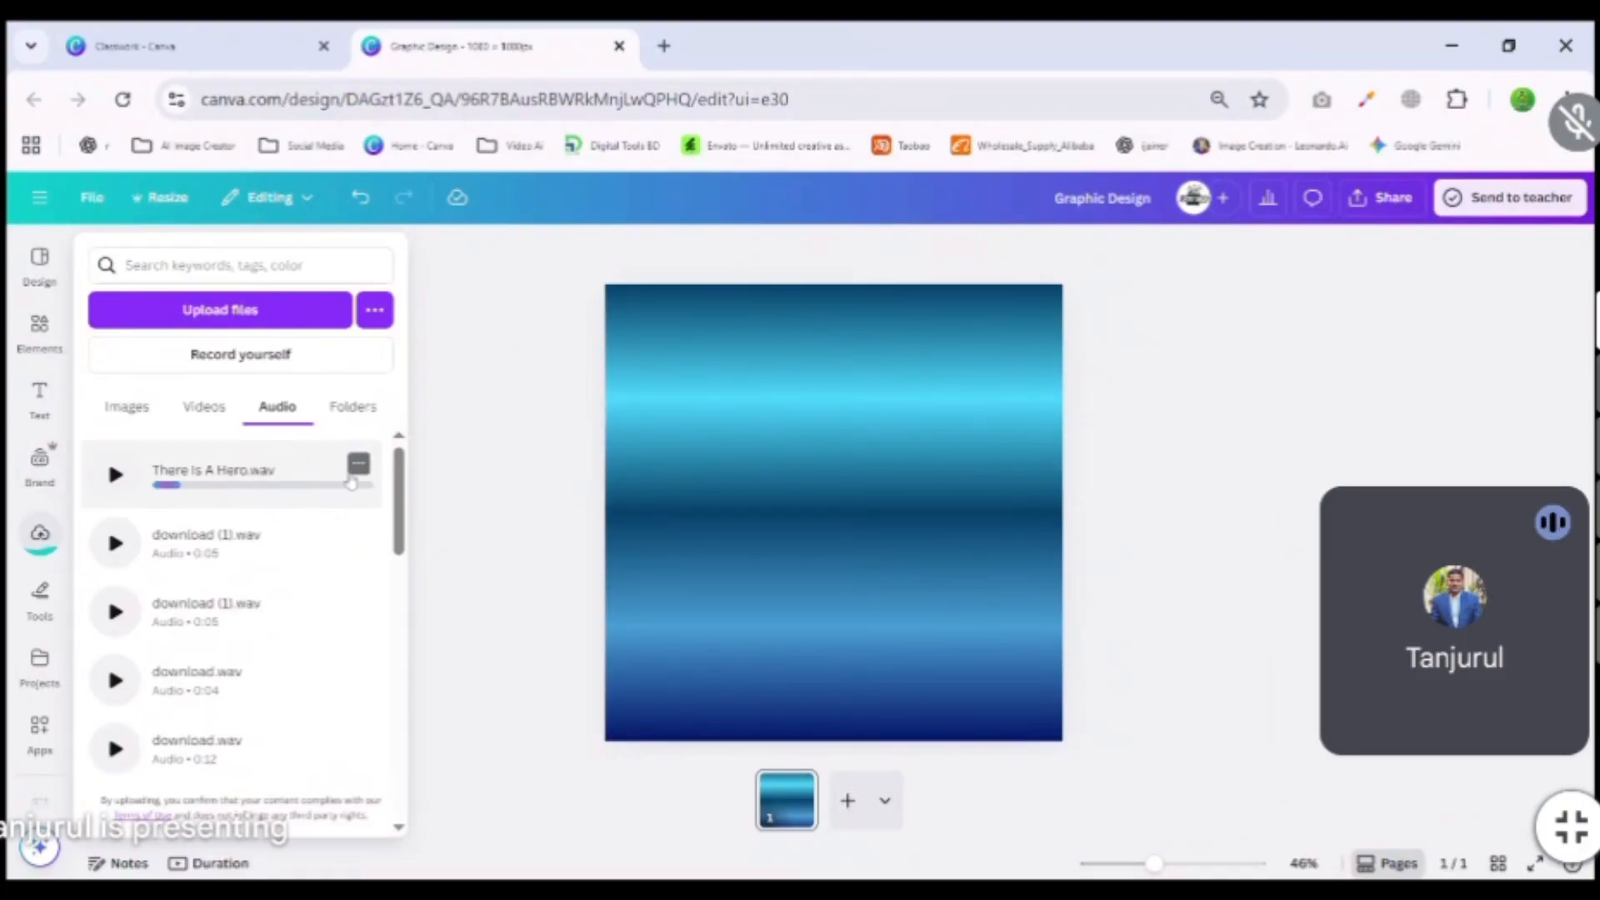
left_click(359, 467)
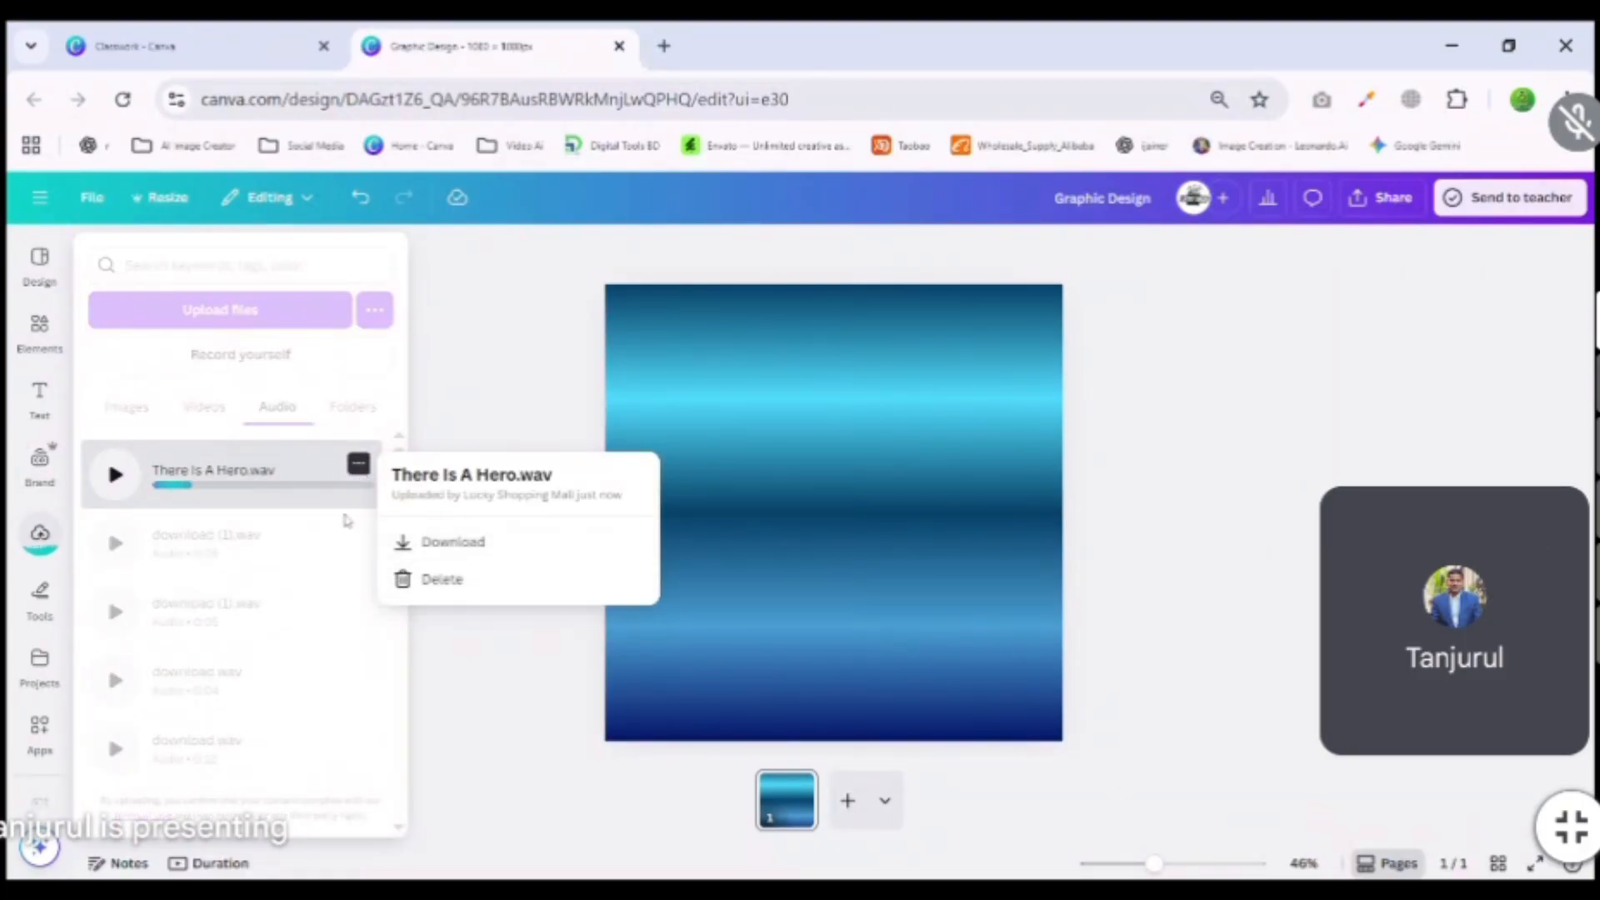
left_click(371, 563)
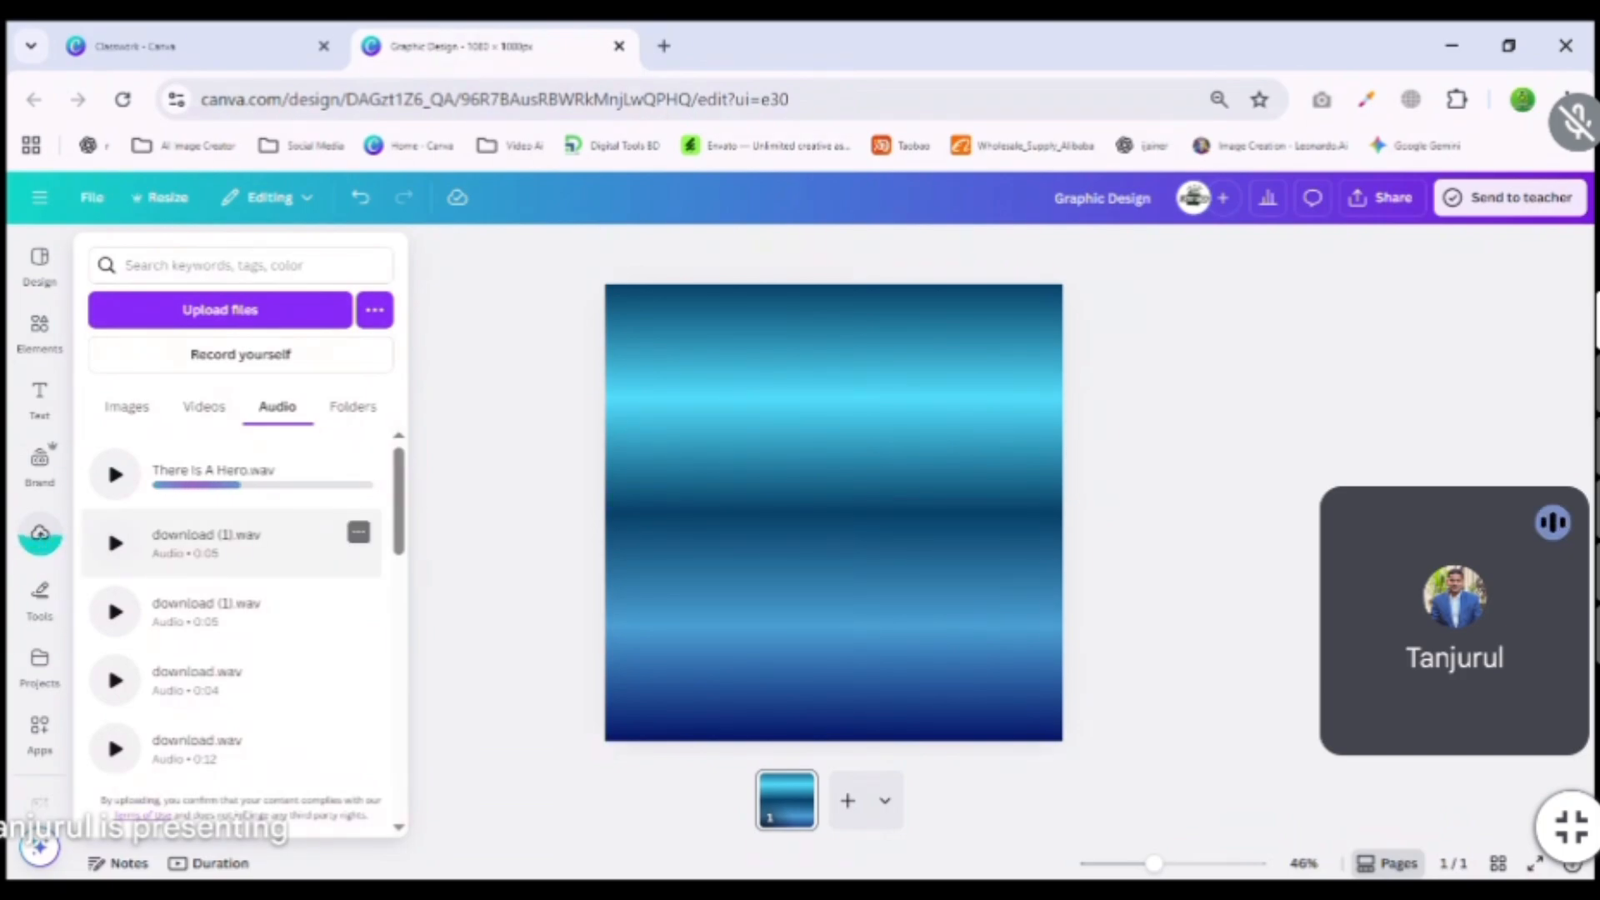
left_click(203, 421)
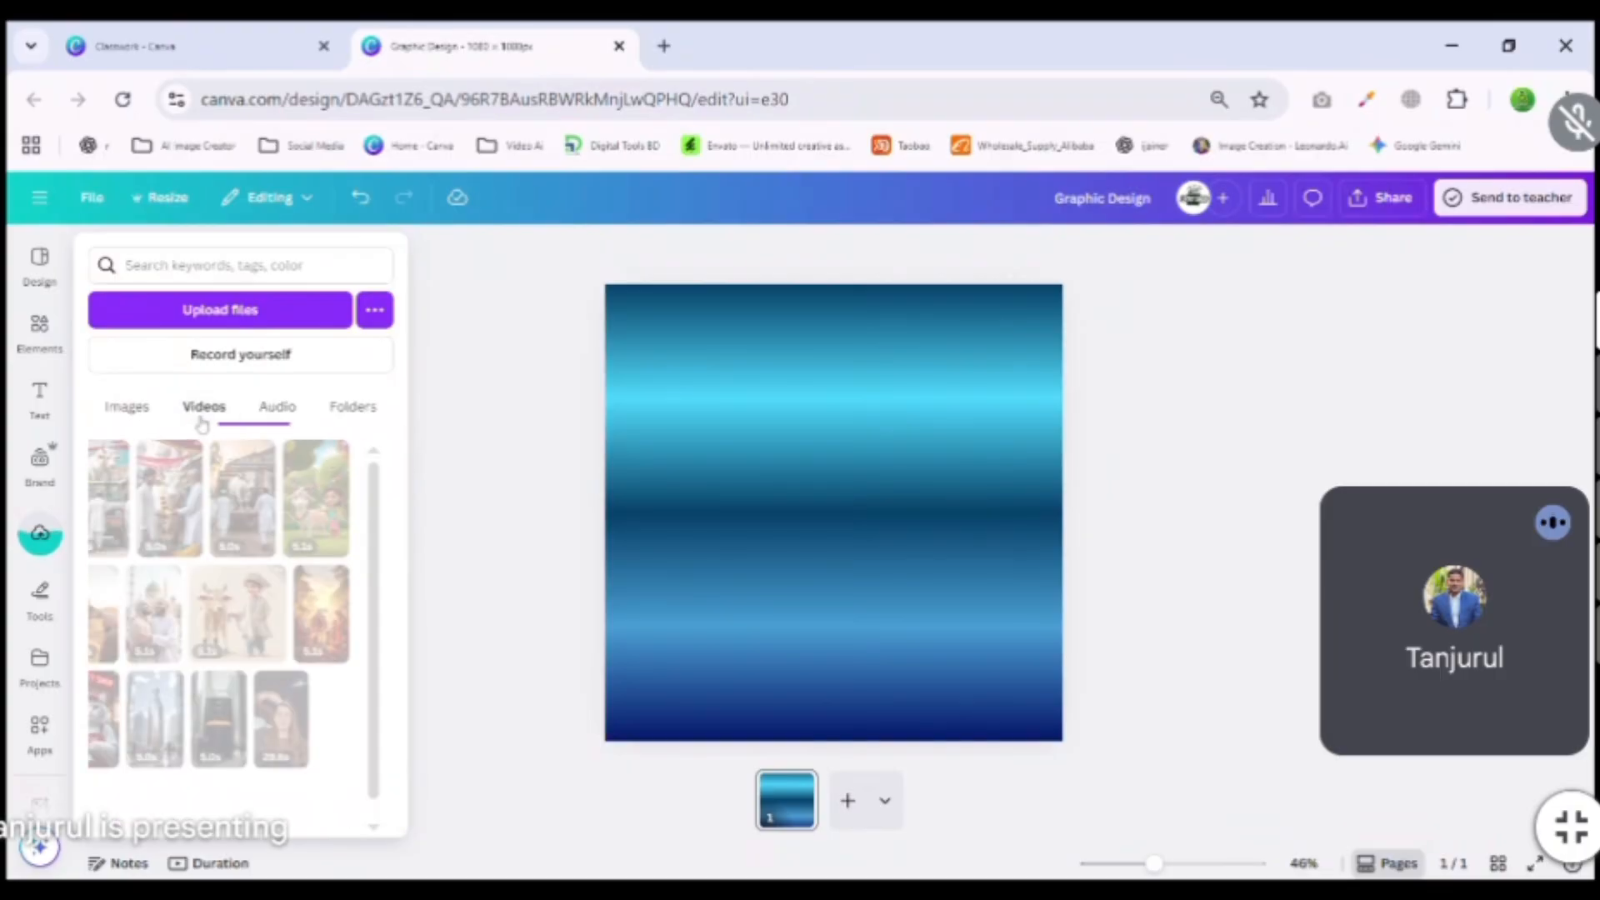
left_click(283, 421)
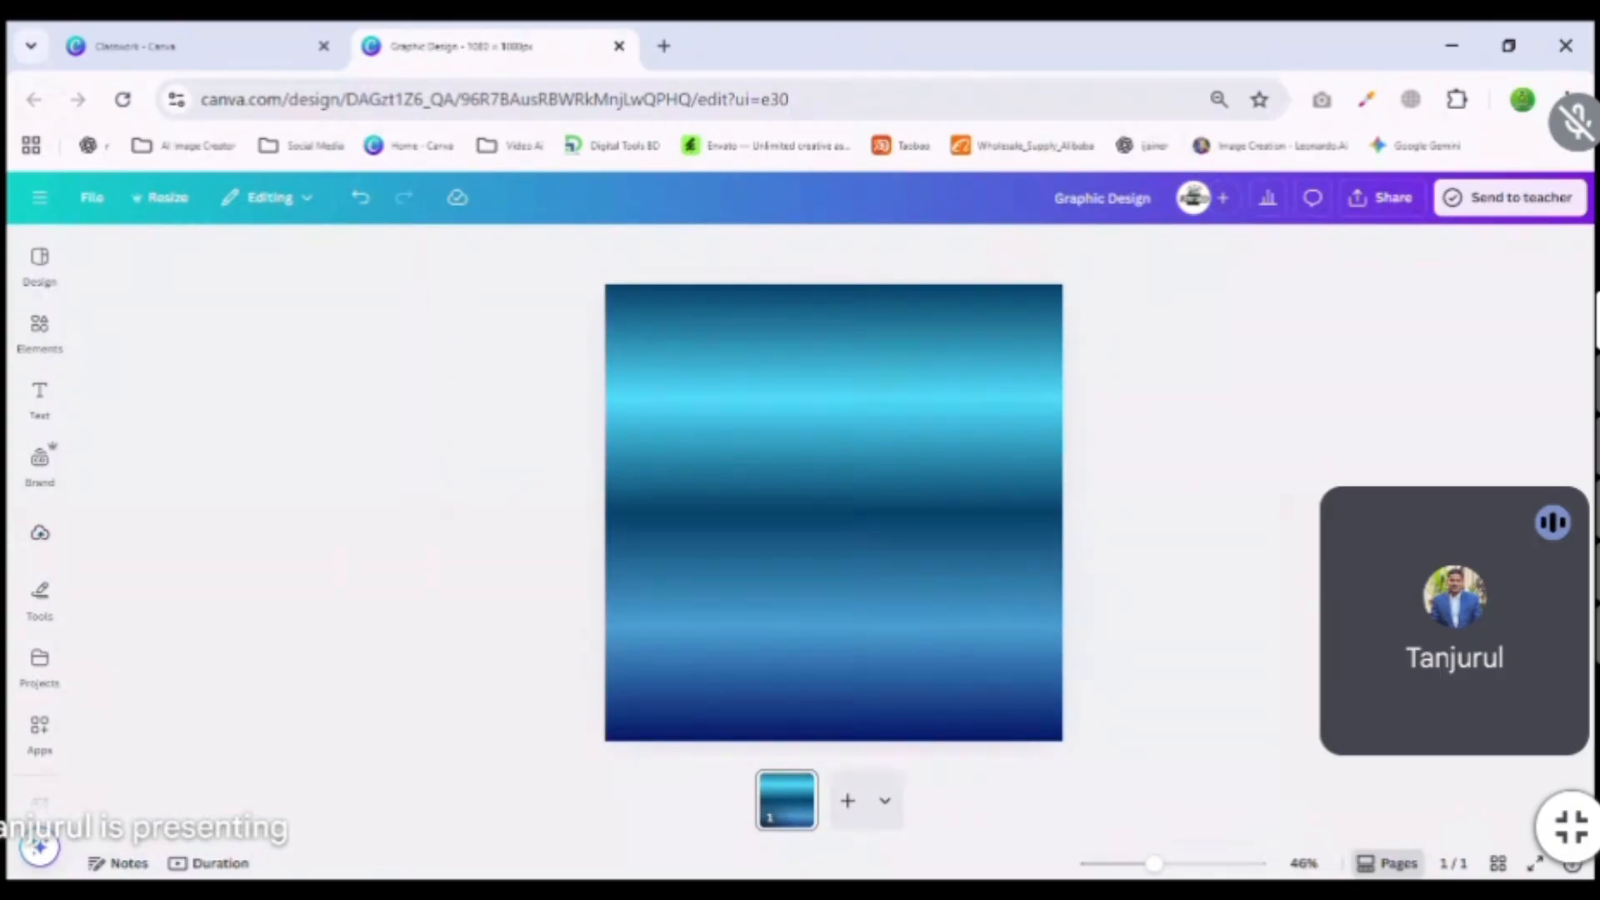
mouse_move(38, 541)
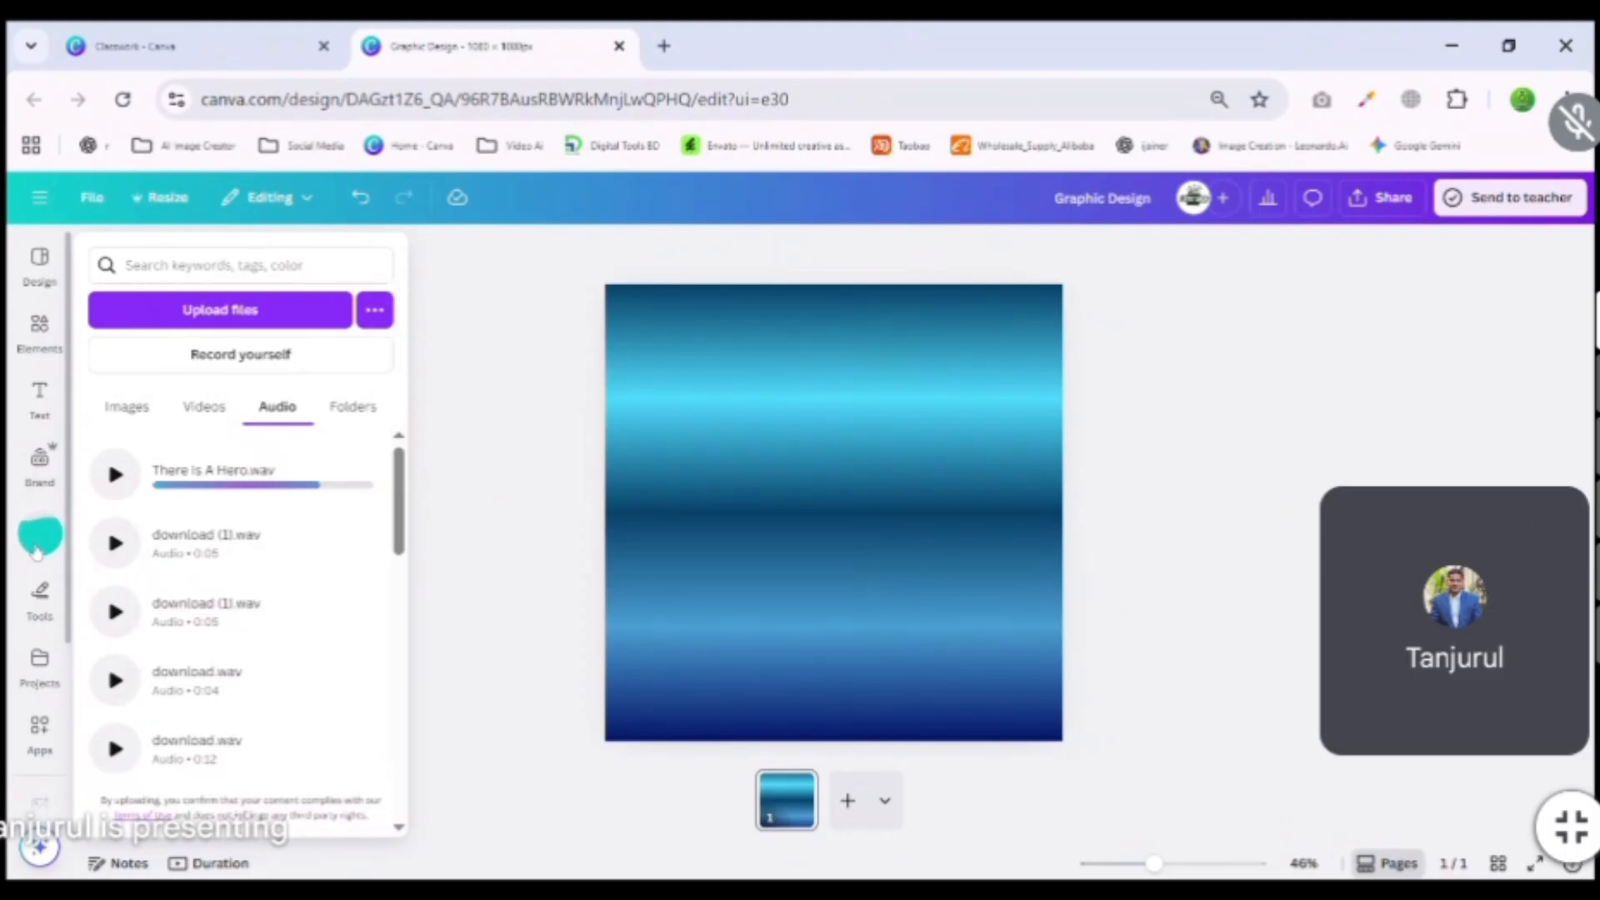
Add There Is A Hero.wav to the design, and undo both the added audio and the earbuds image deletion.
left_click(208, 486)
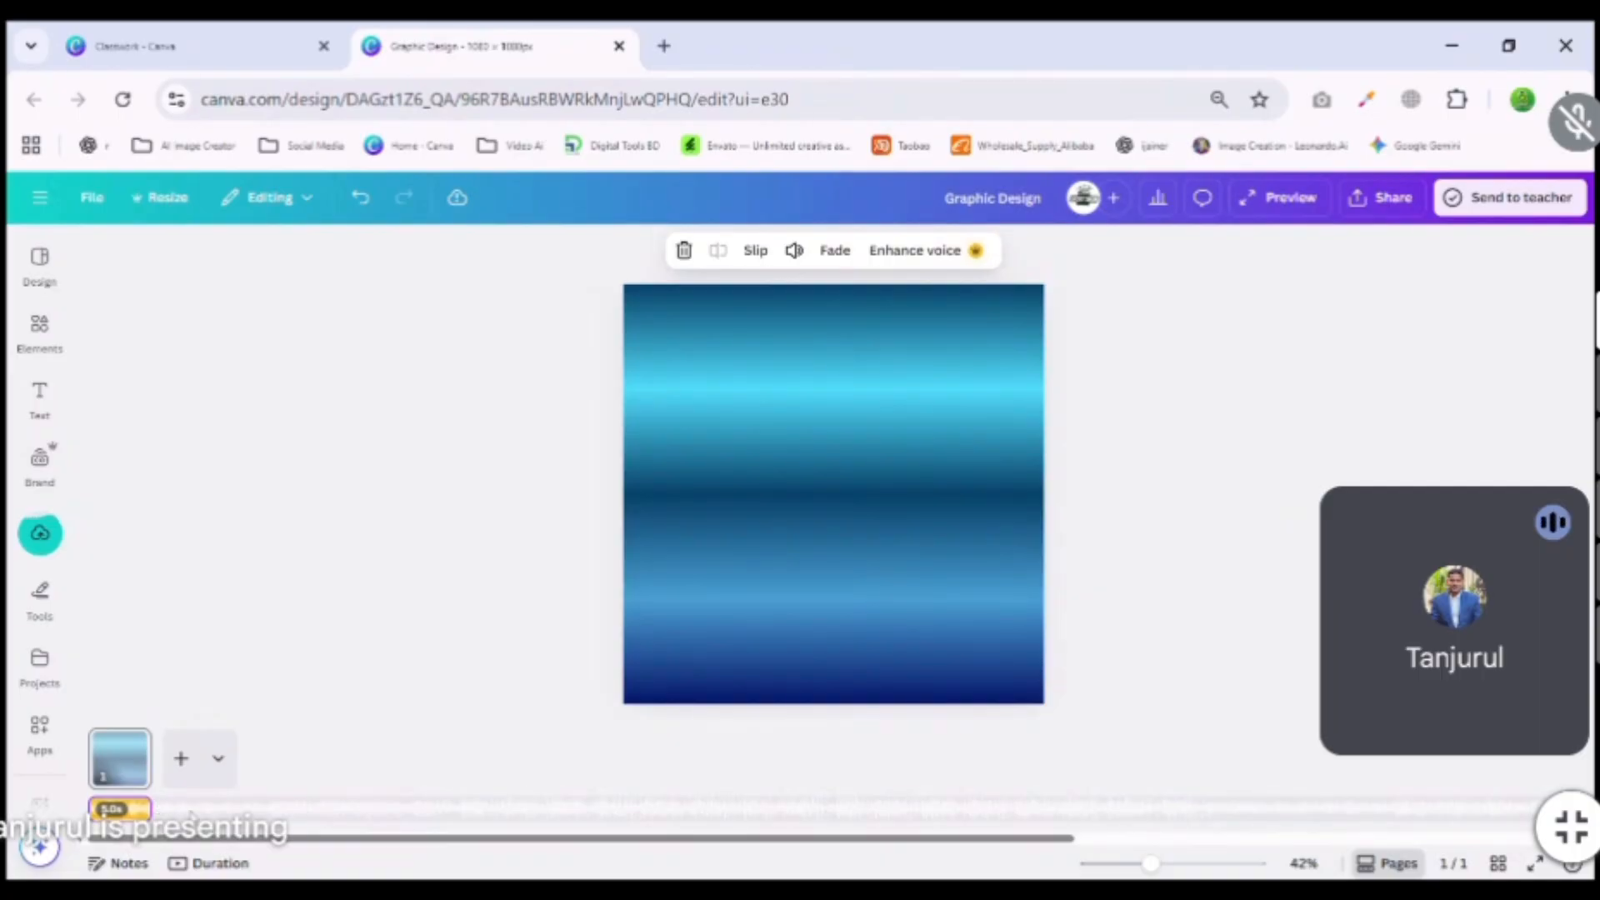
left_click(206, 820)
left_click(802, 815)
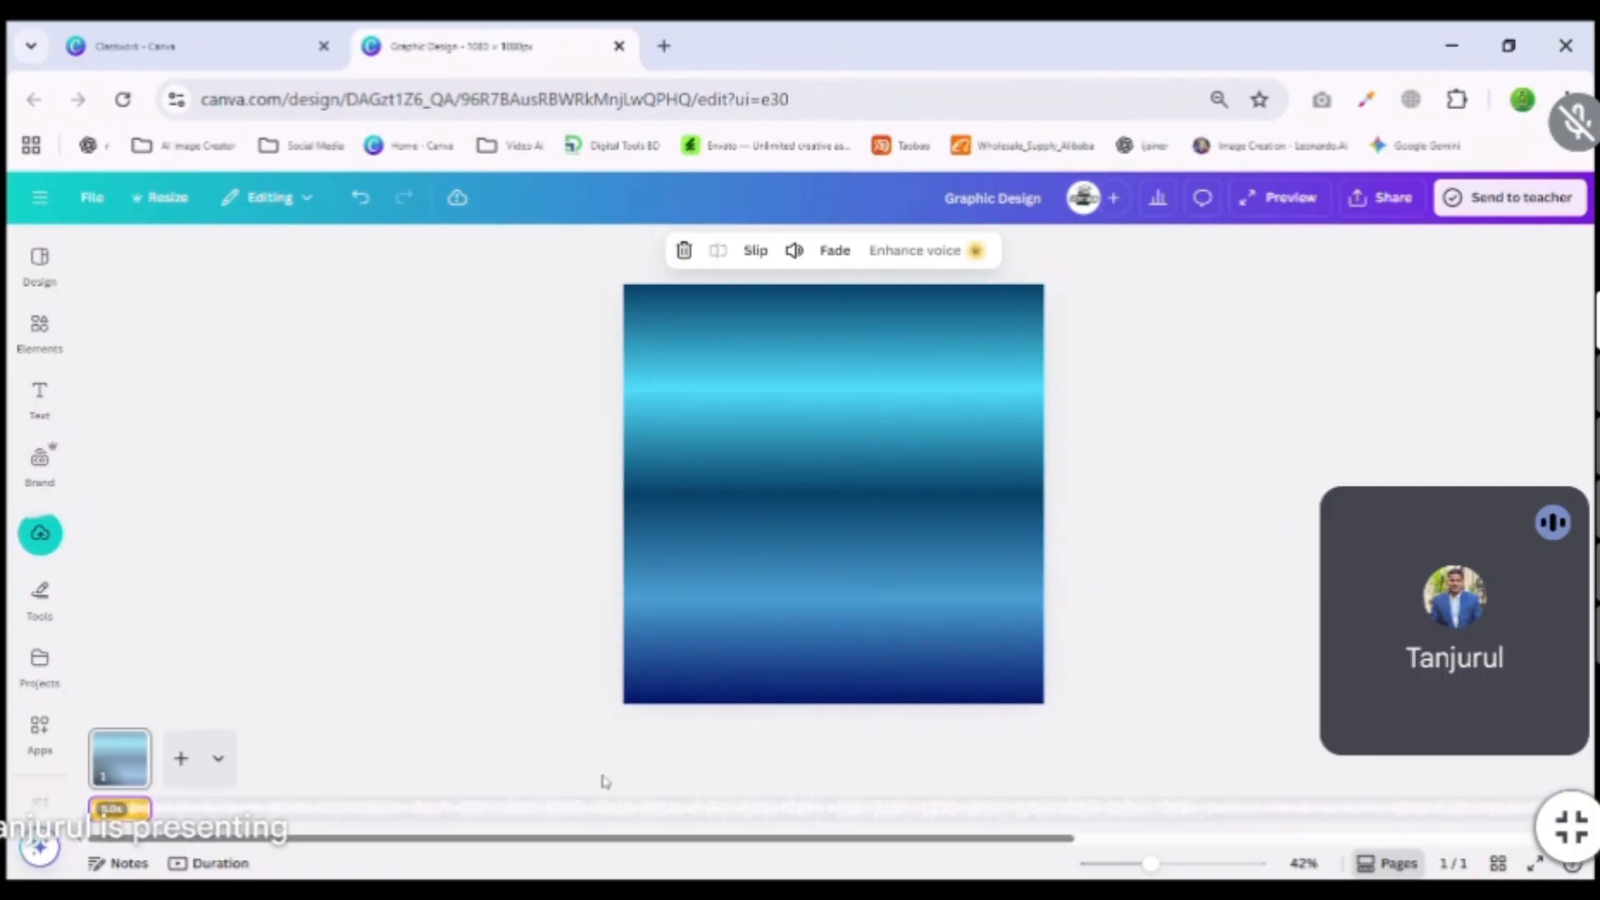
key("ctrl+z")
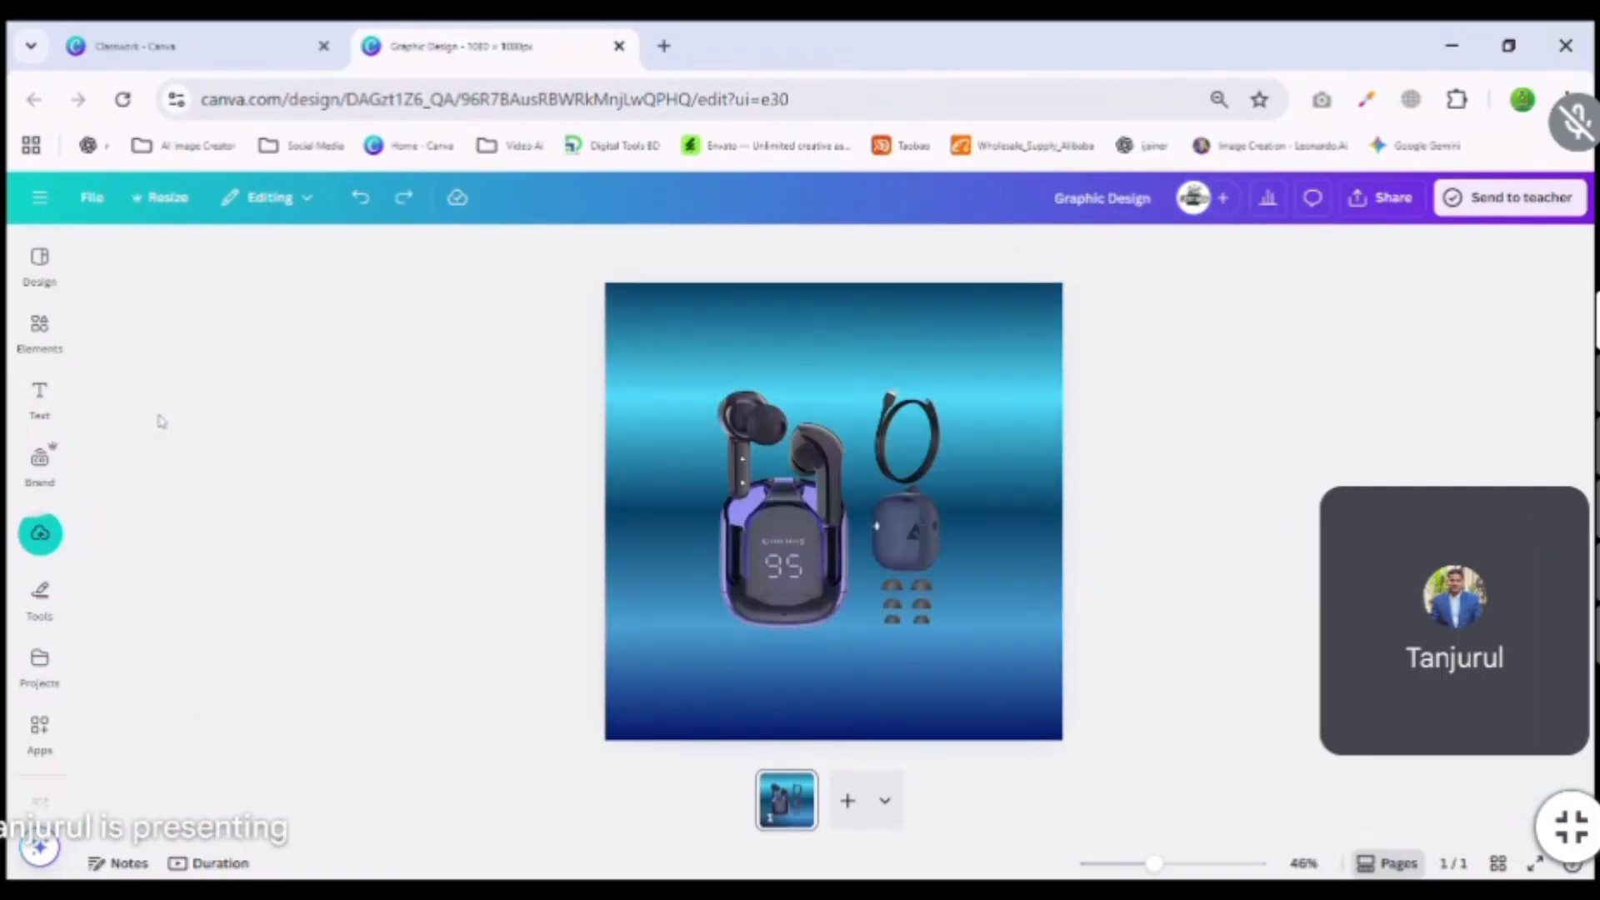
Look through the uploaded images, videos, audio files and folders in the uploads library.
mouse_move(47, 526)
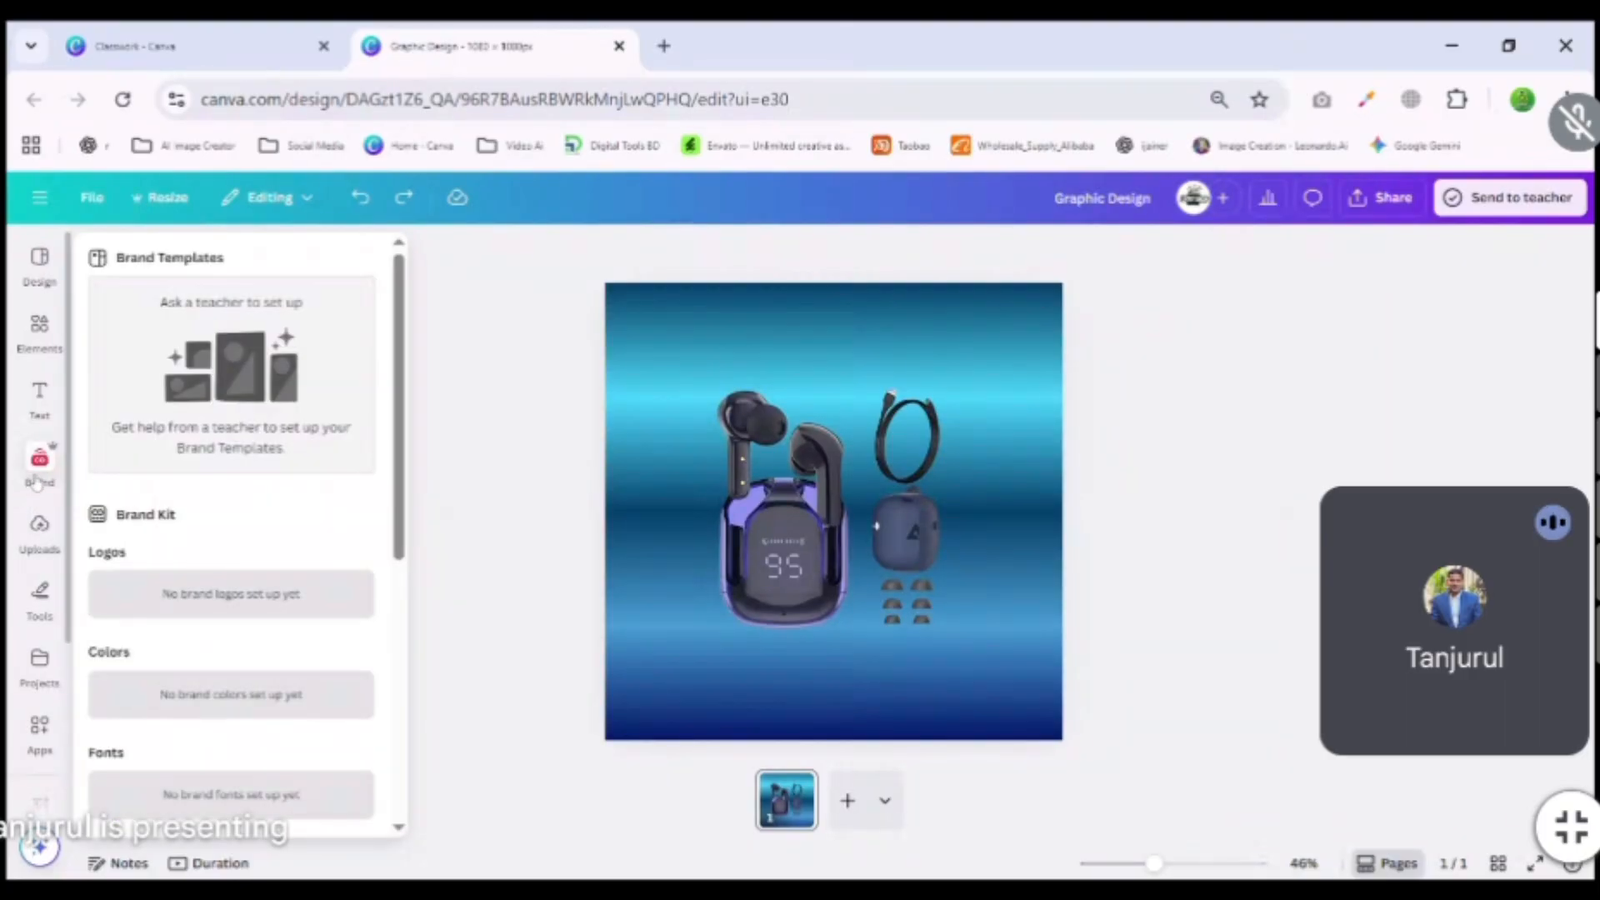
left_click(39, 533)
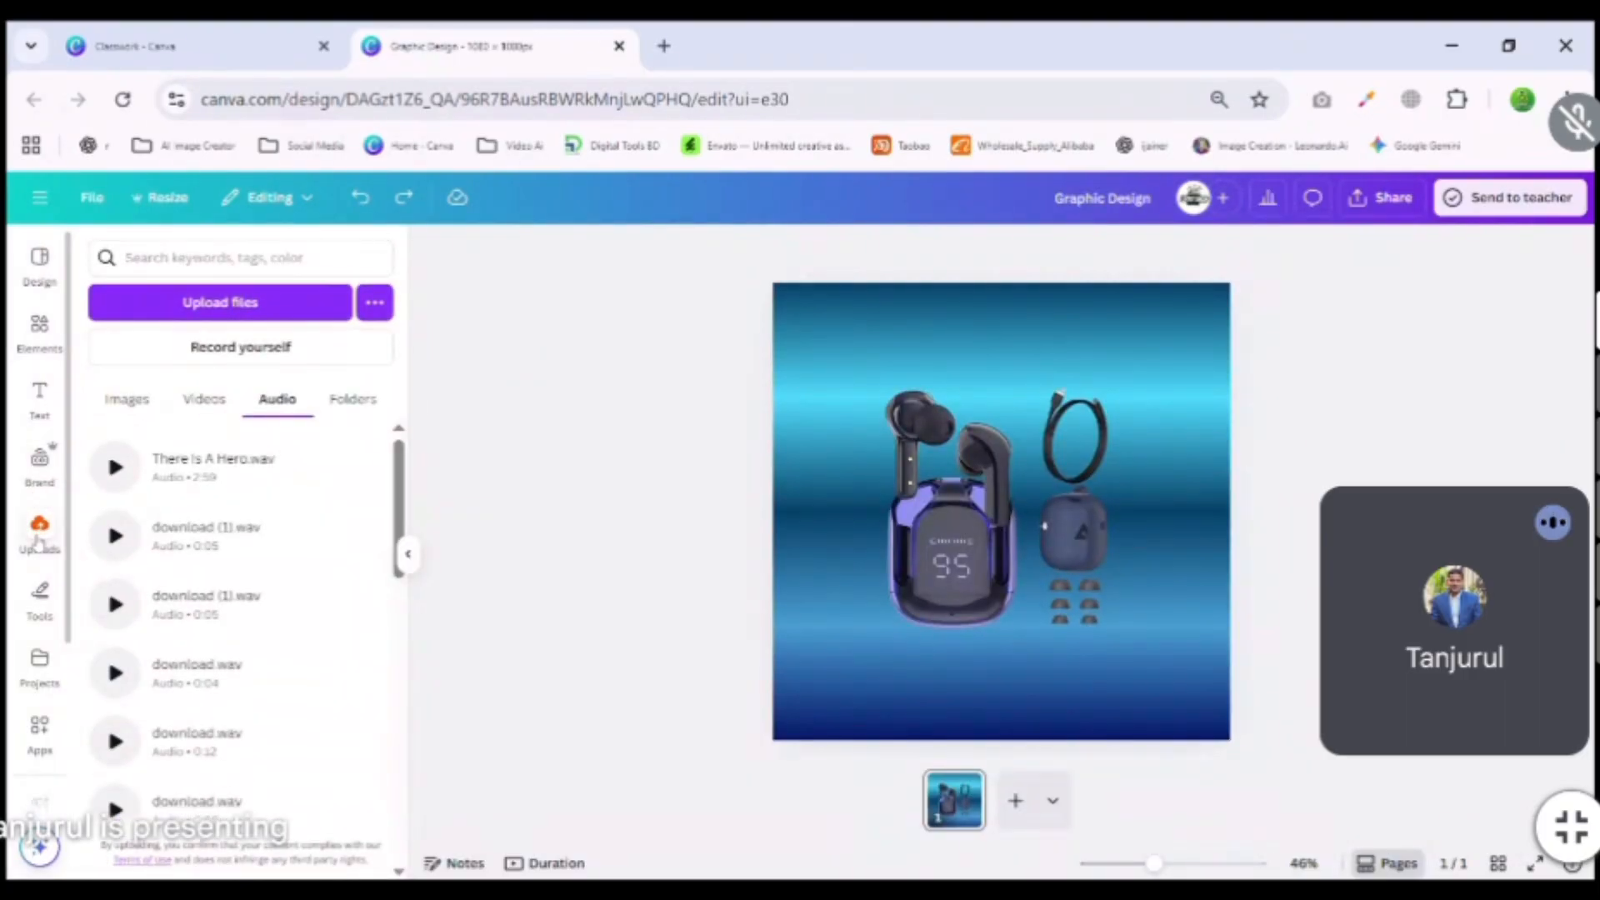
left_click(125, 402)
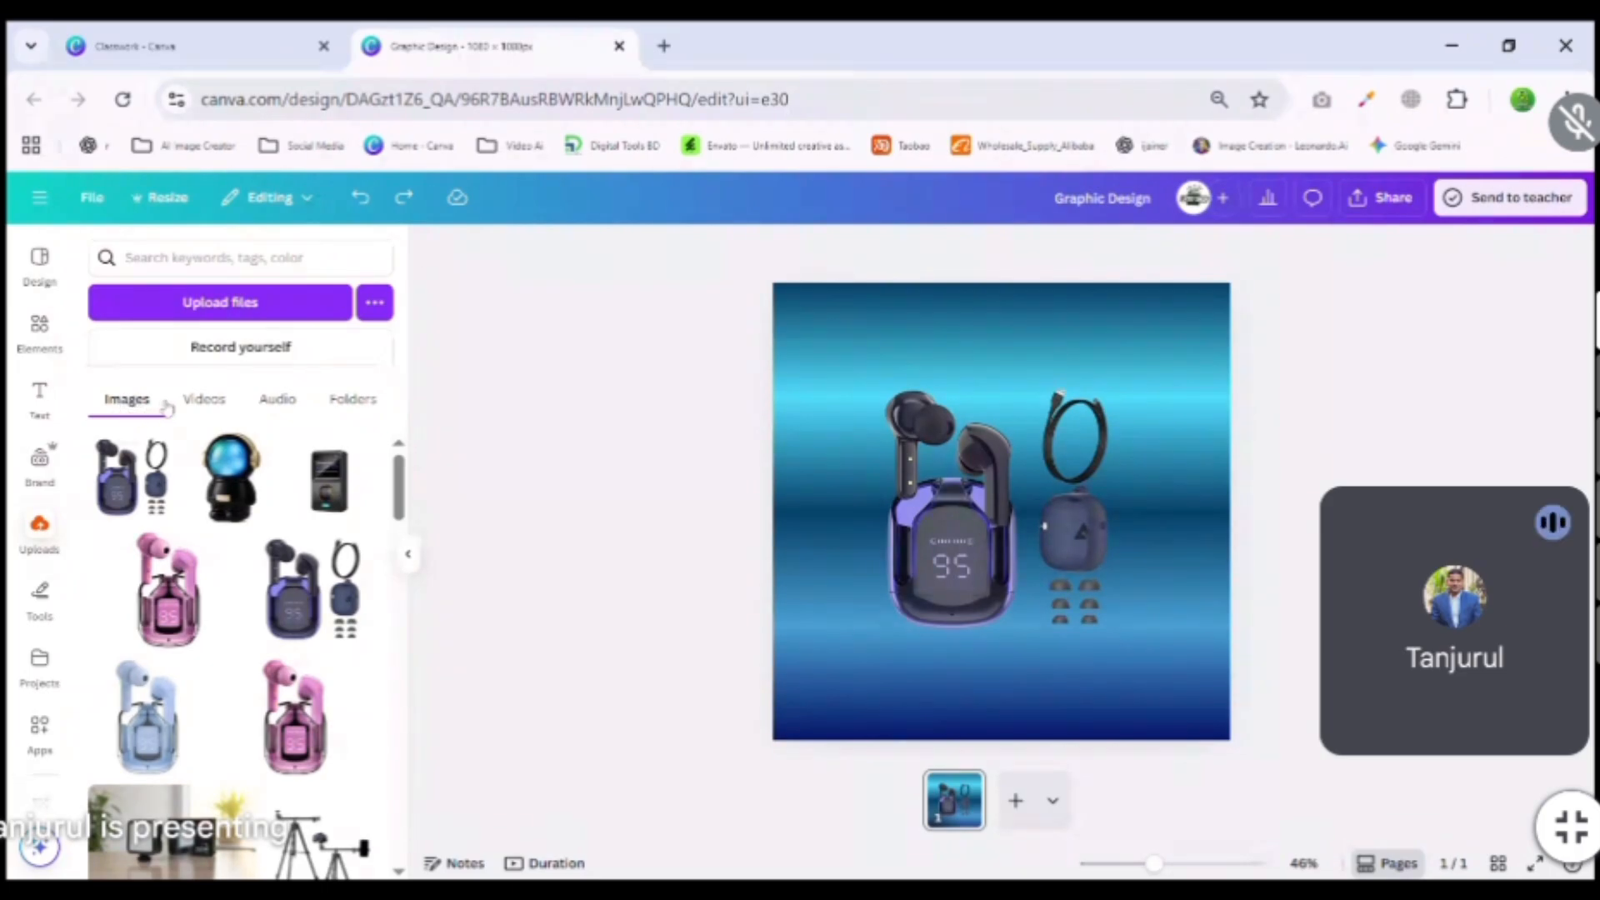
left_click(200, 405)
left_click(275, 403)
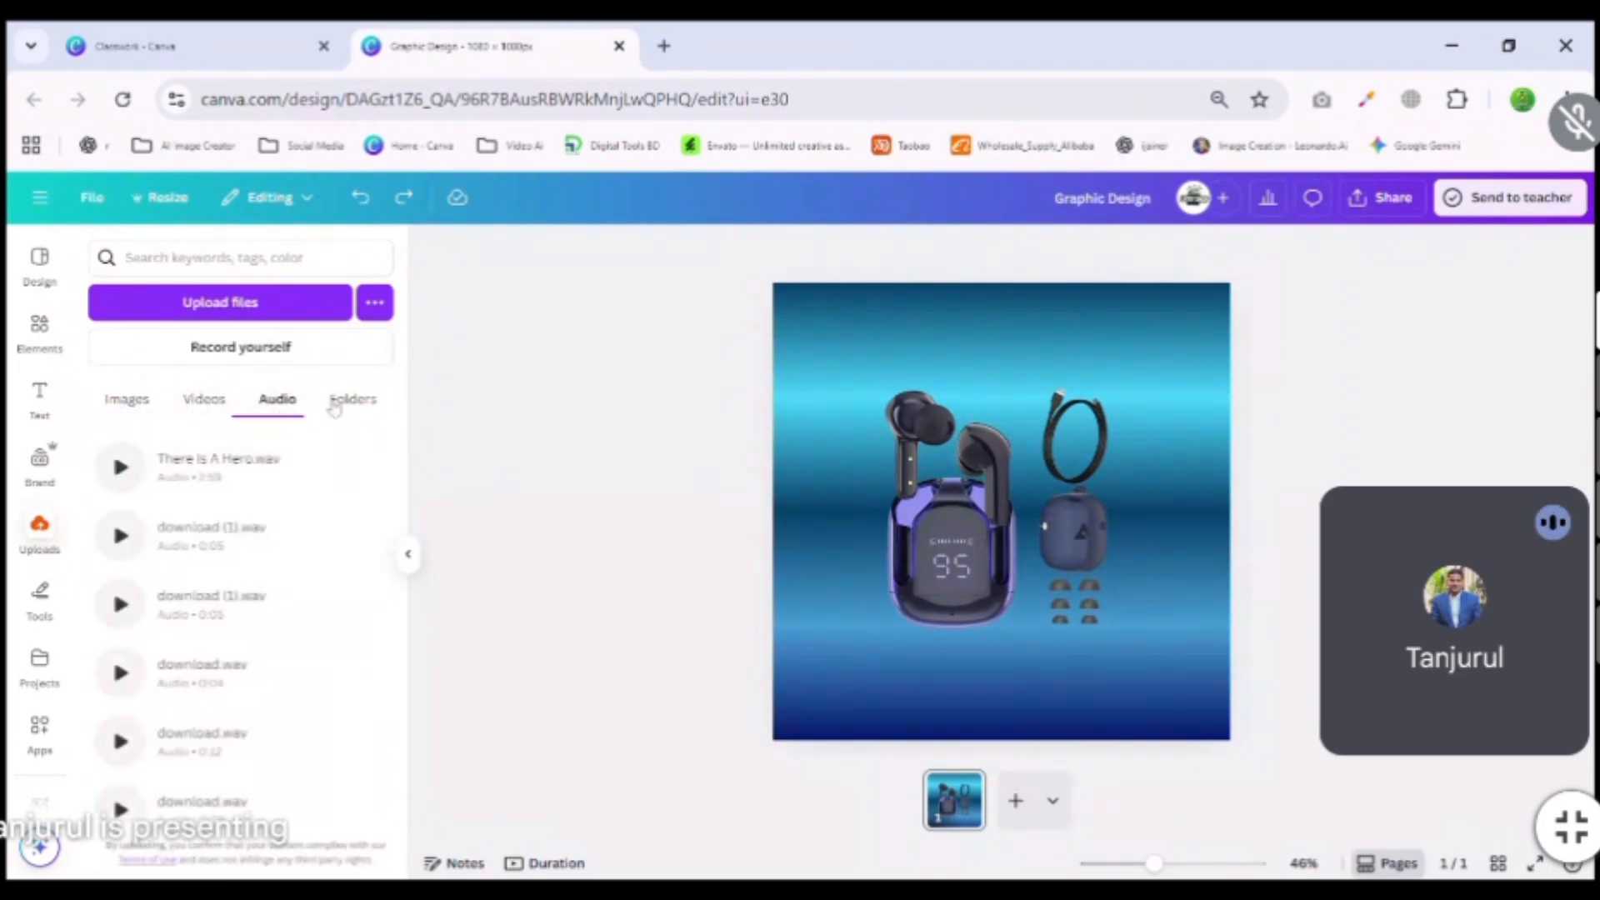
left_click(129, 403)
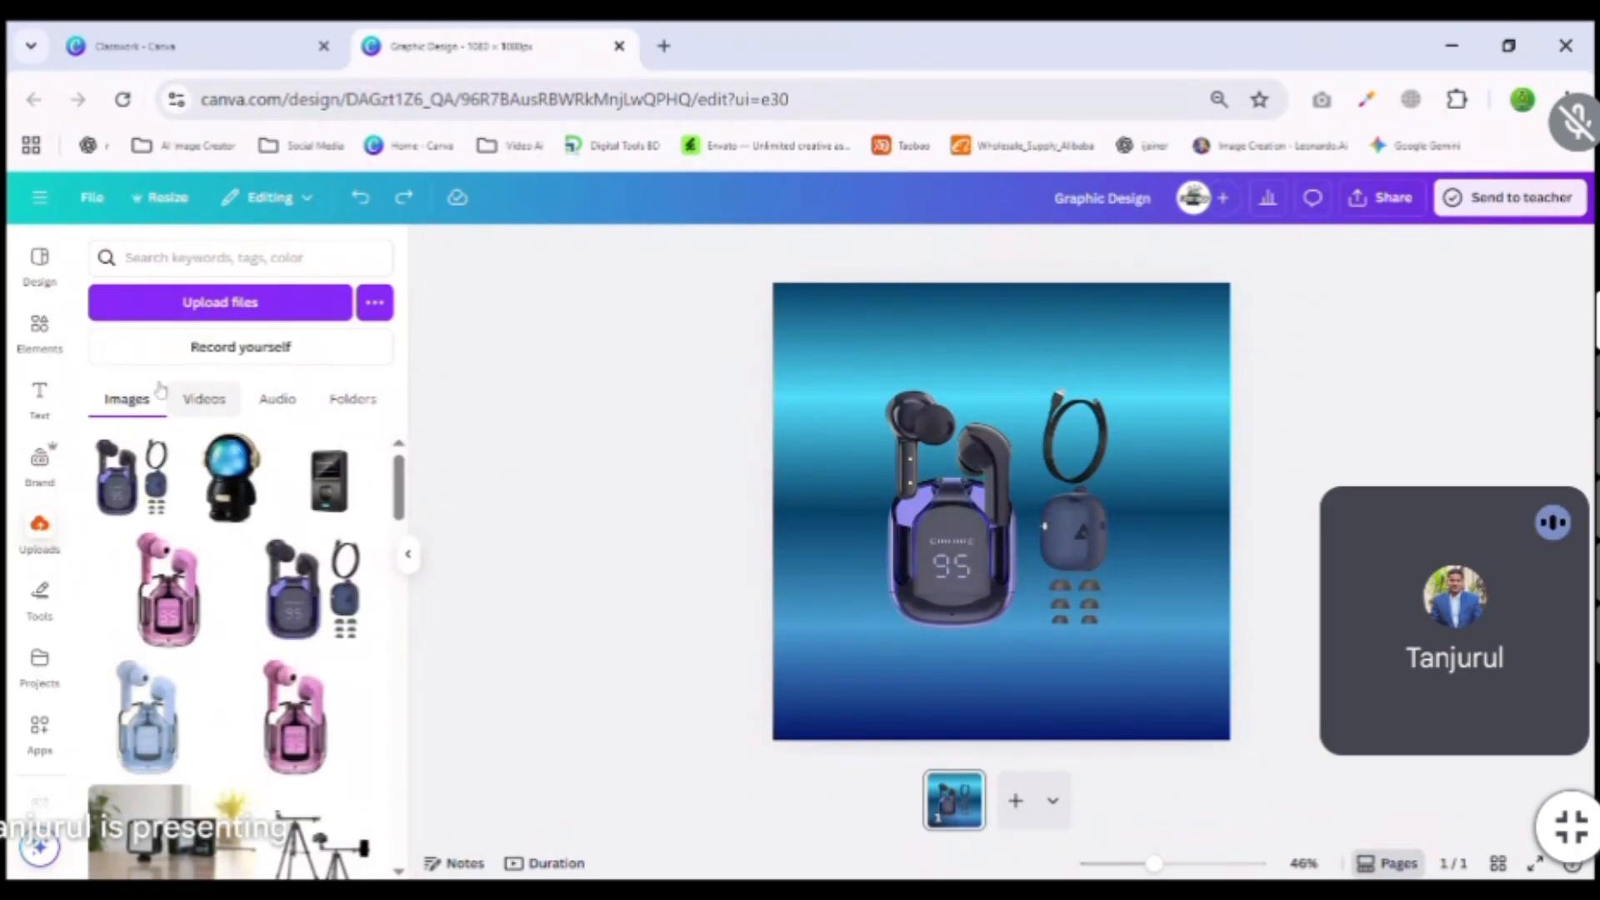
left_click(202, 313)
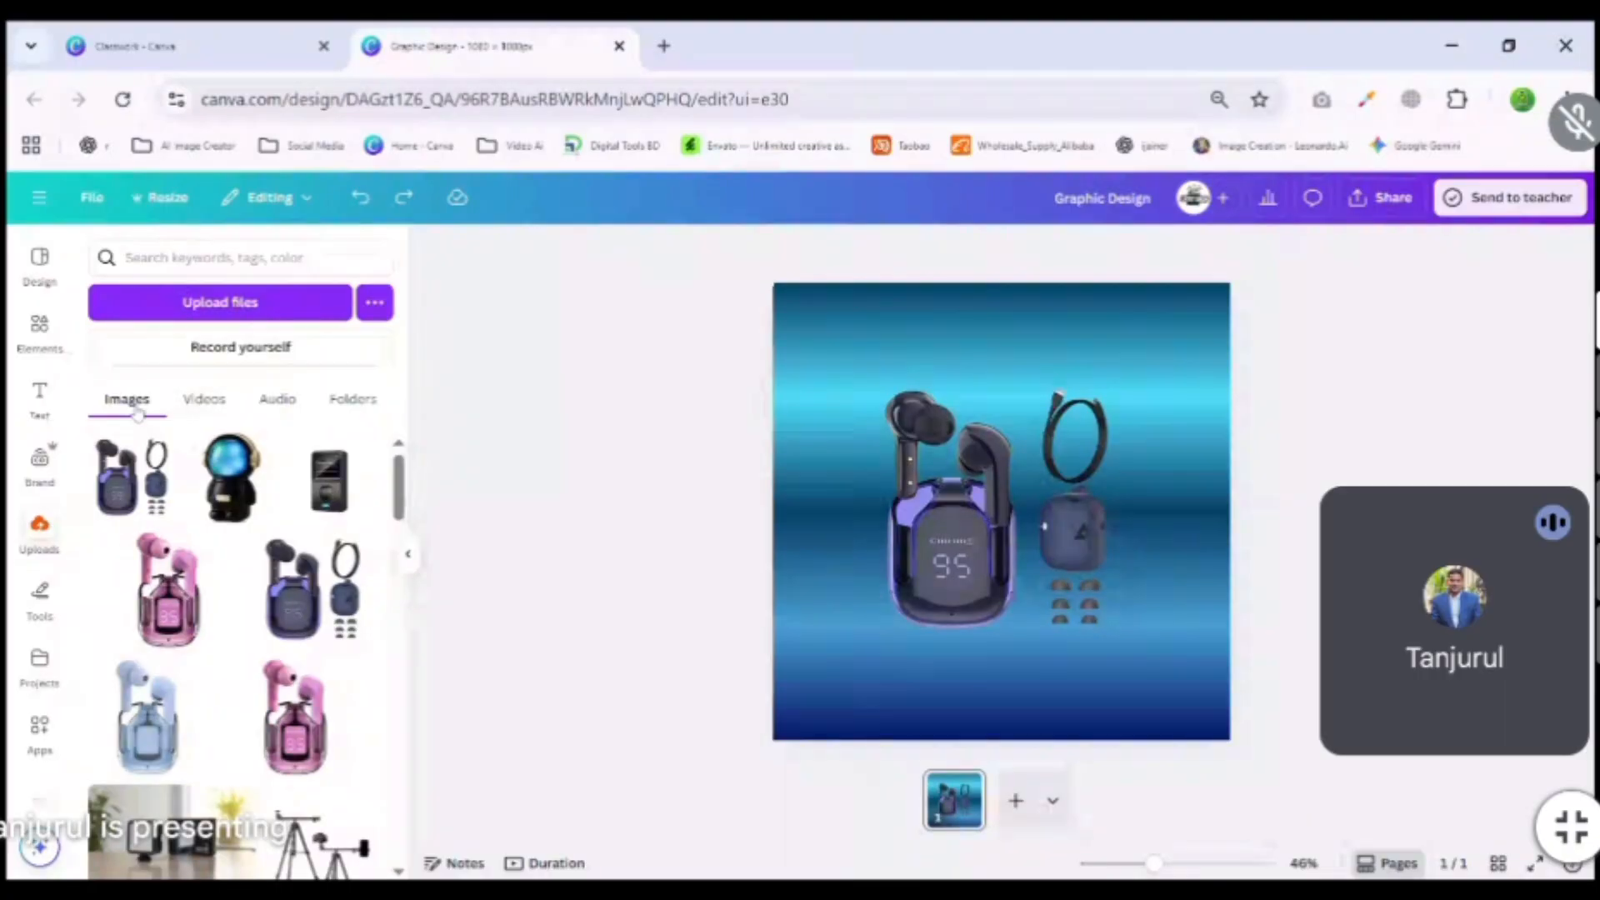
left_click(203, 405)
left_click(277, 400)
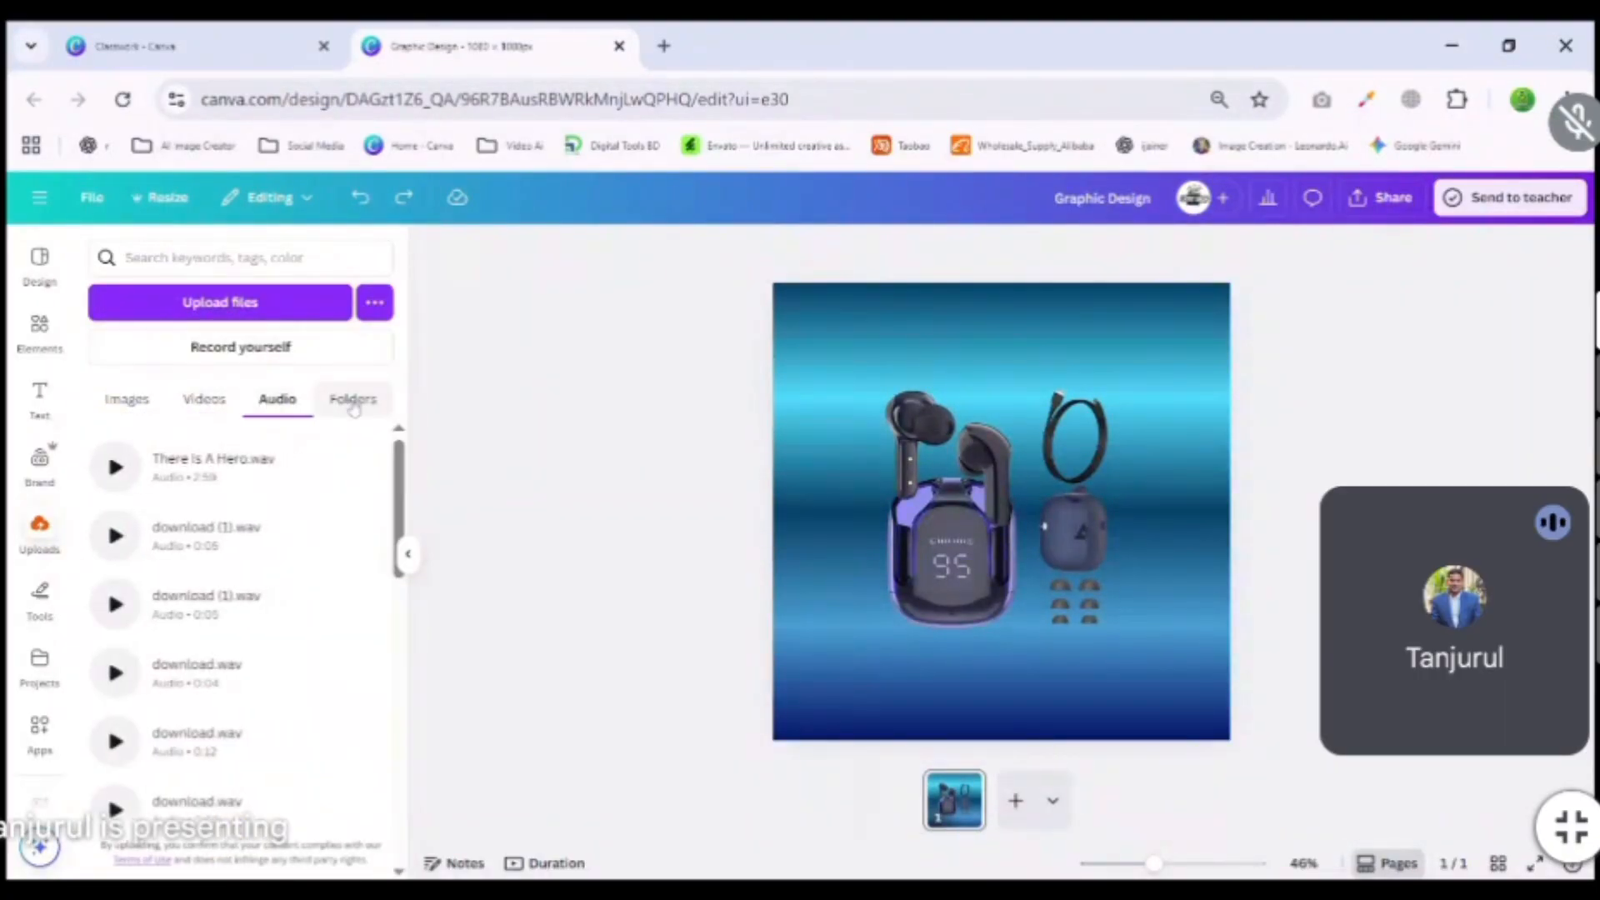
left_click(352, 400)
left_click(132, 412)
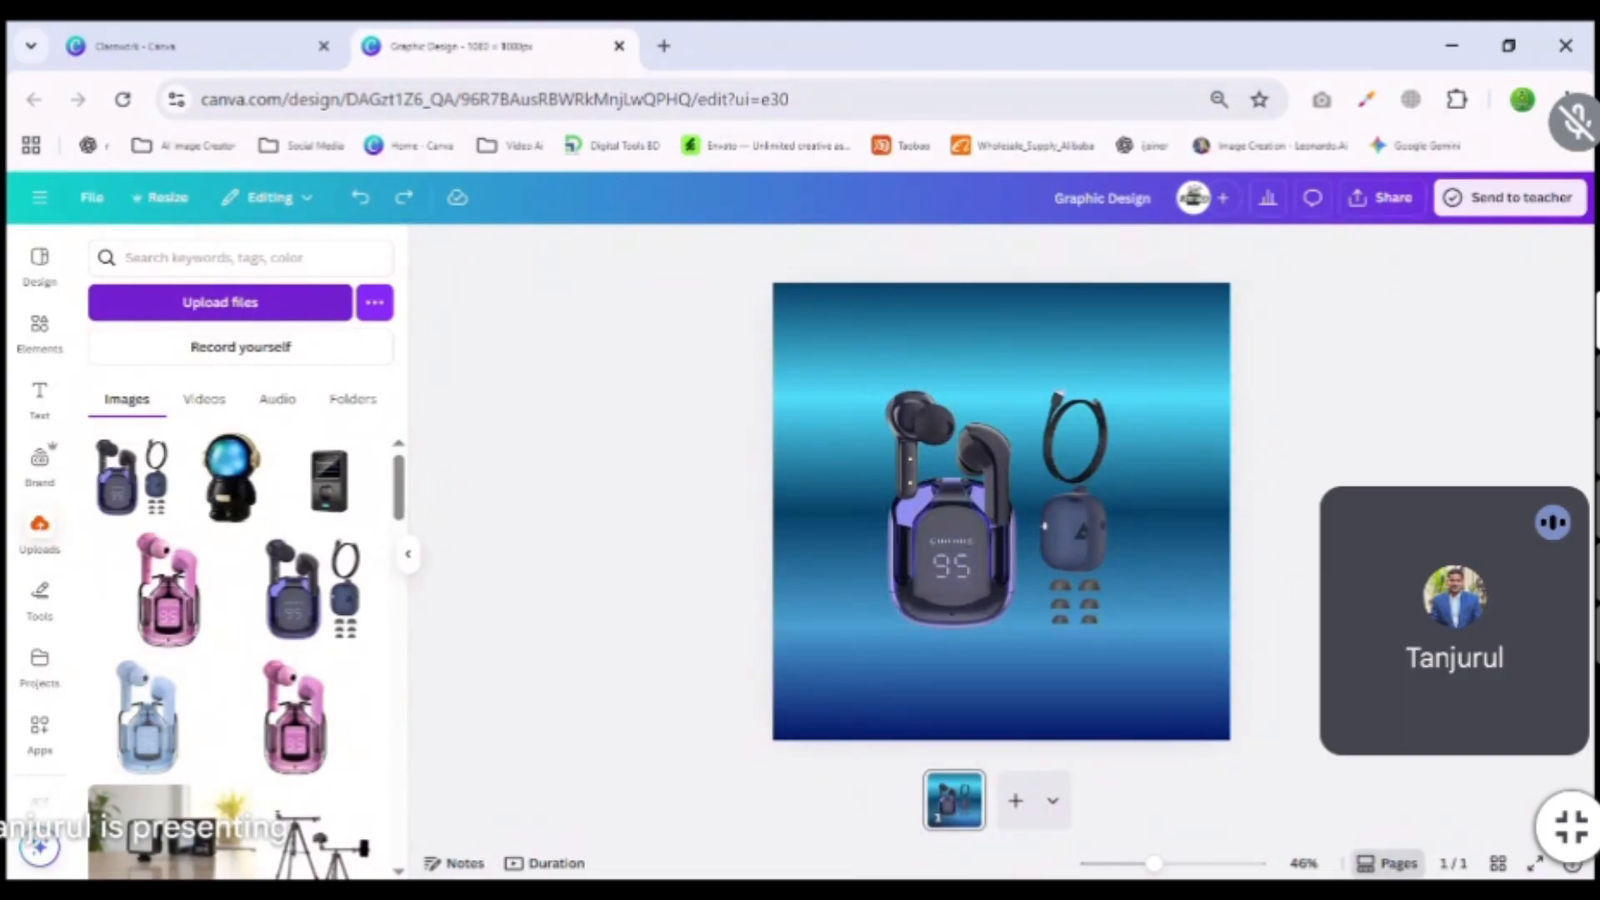
left_click(39, 531)
left_click(40, 529)
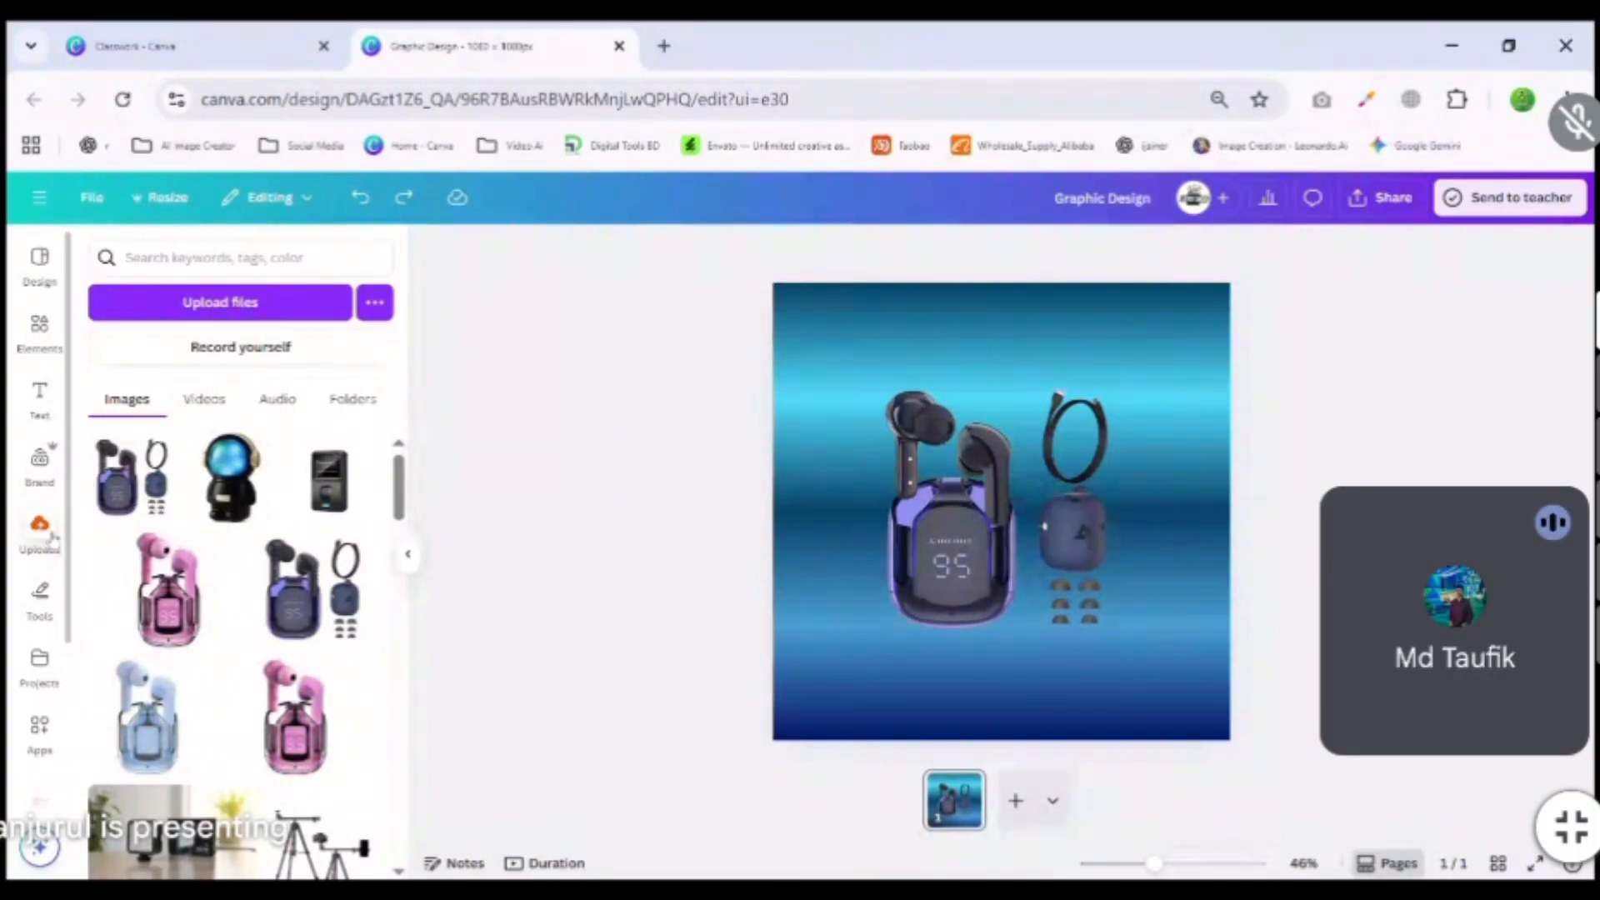
scroll(52, 508, "down", 2)
scroll(55, 503, "up", 2)
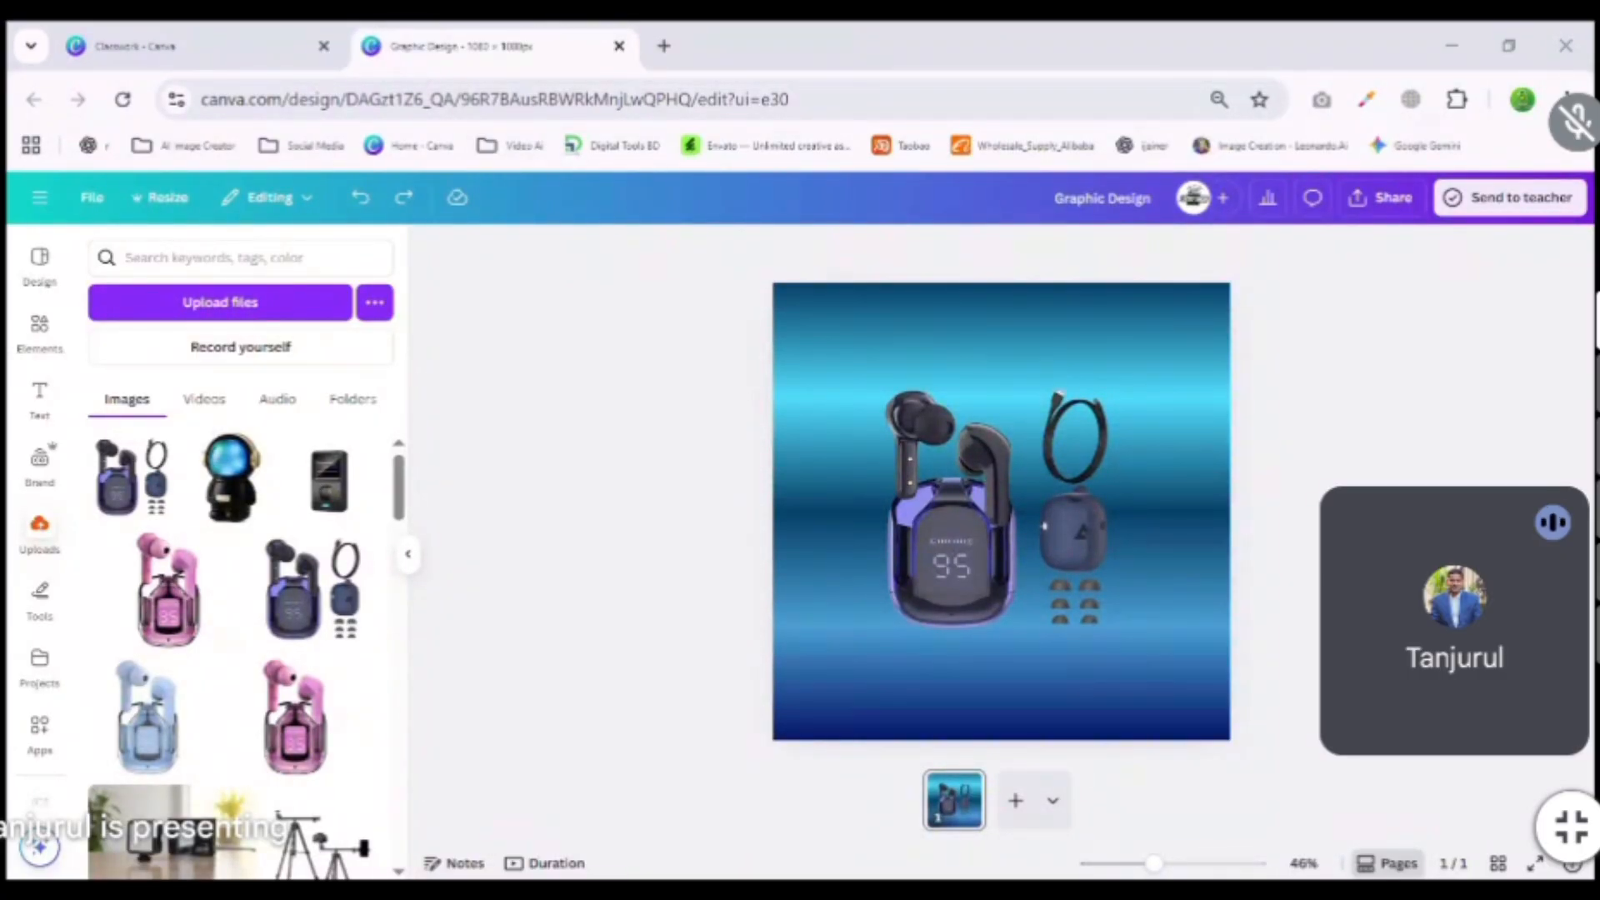
left_click(944, 552)
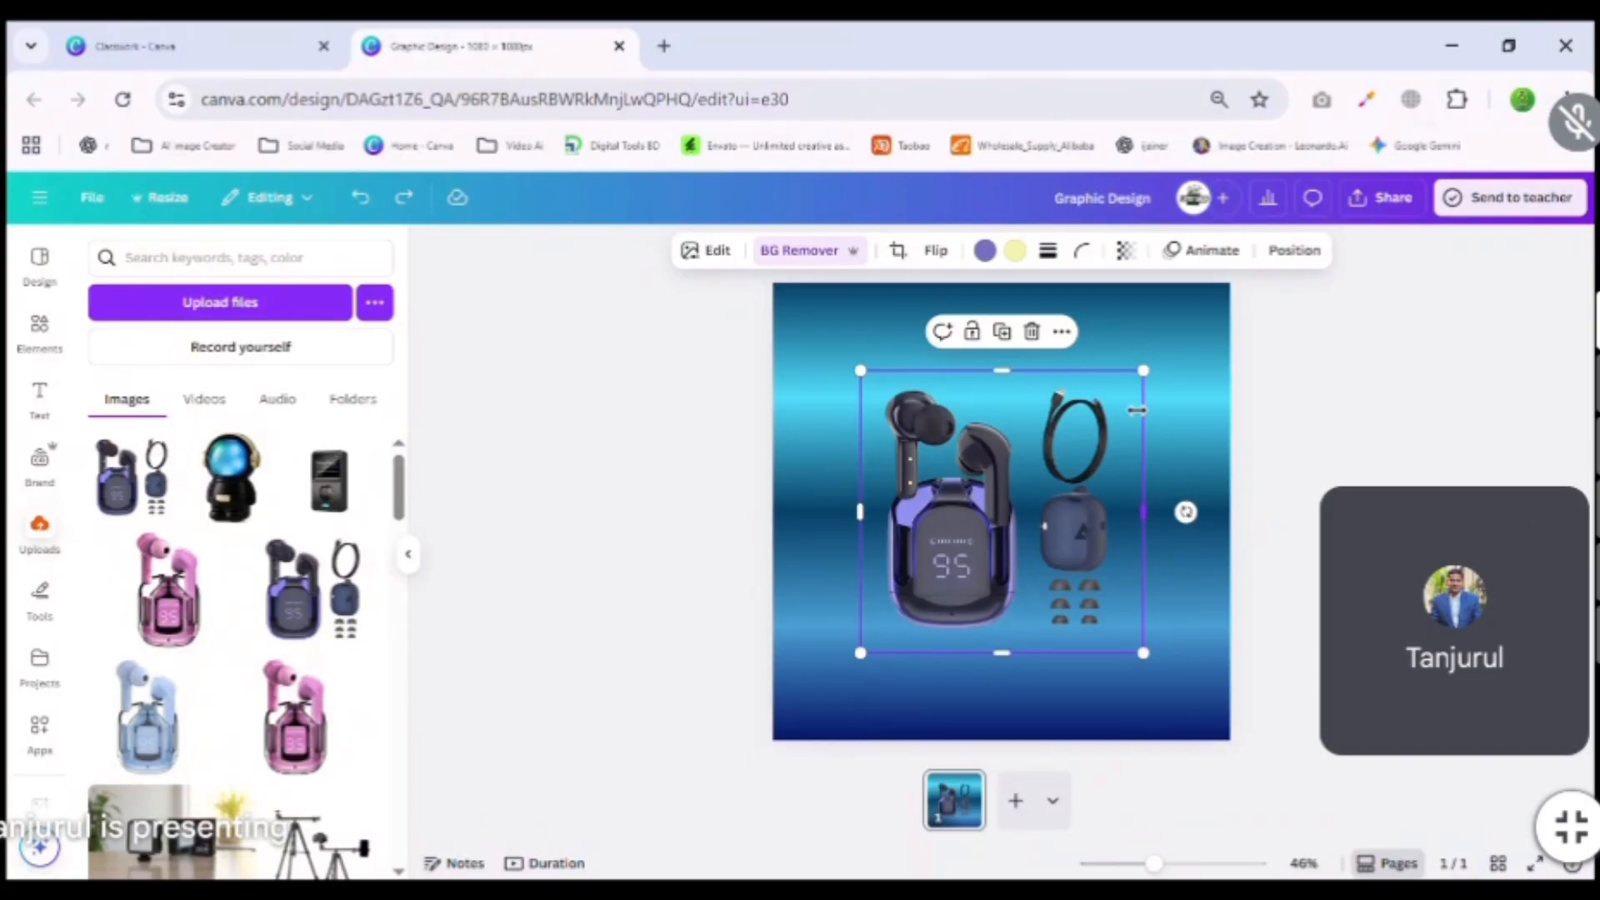
left_click(1289, 385)
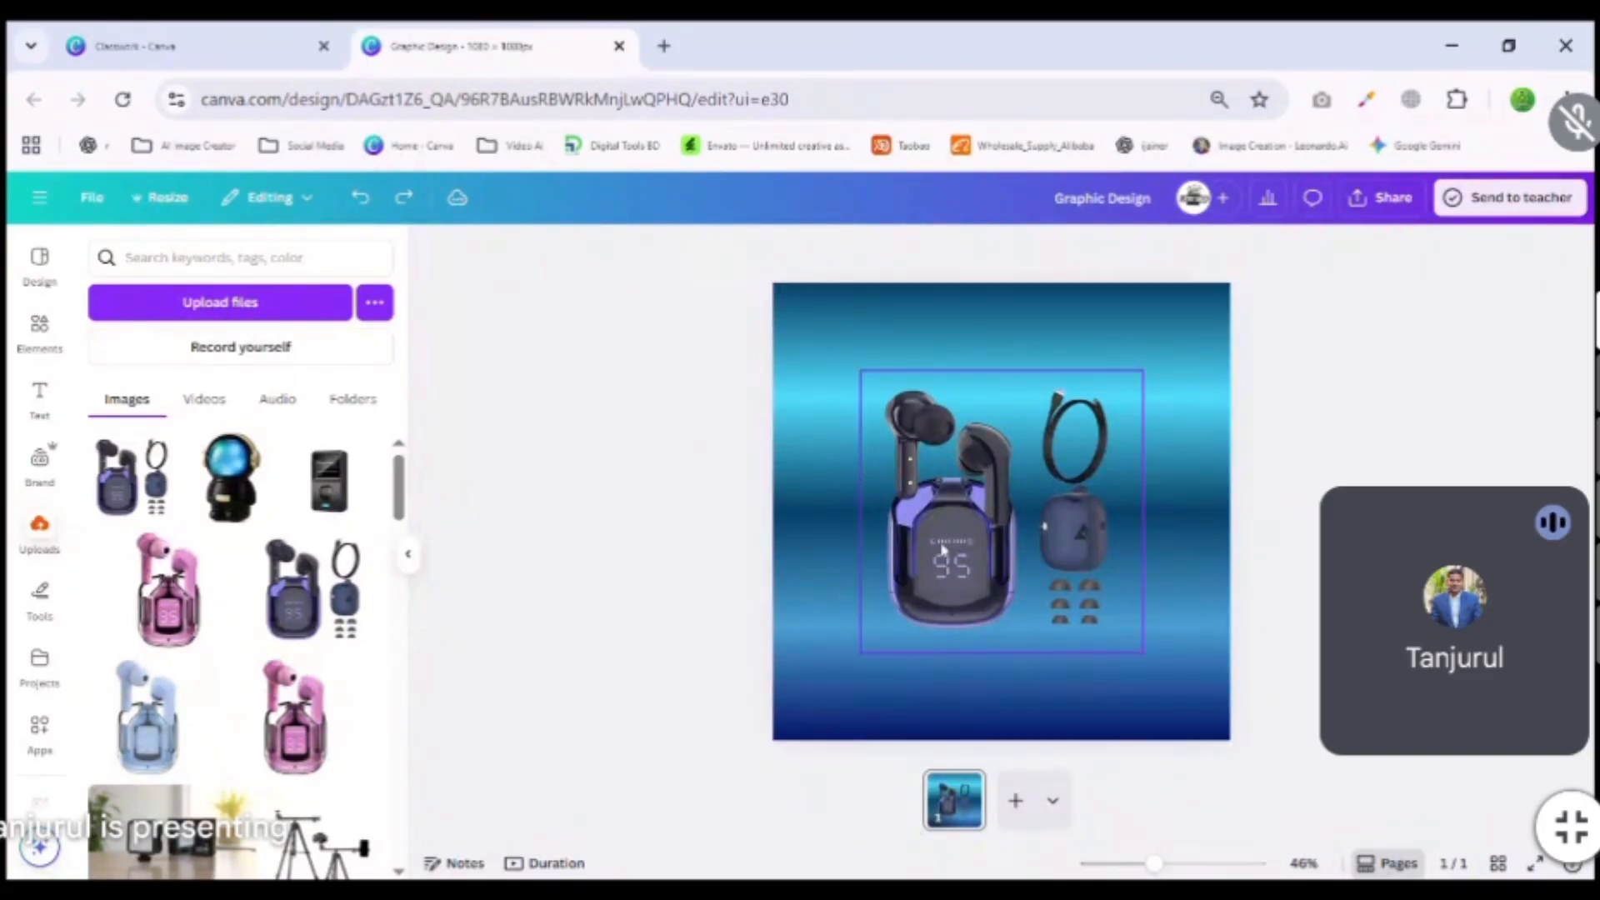
left_click(975, 530)
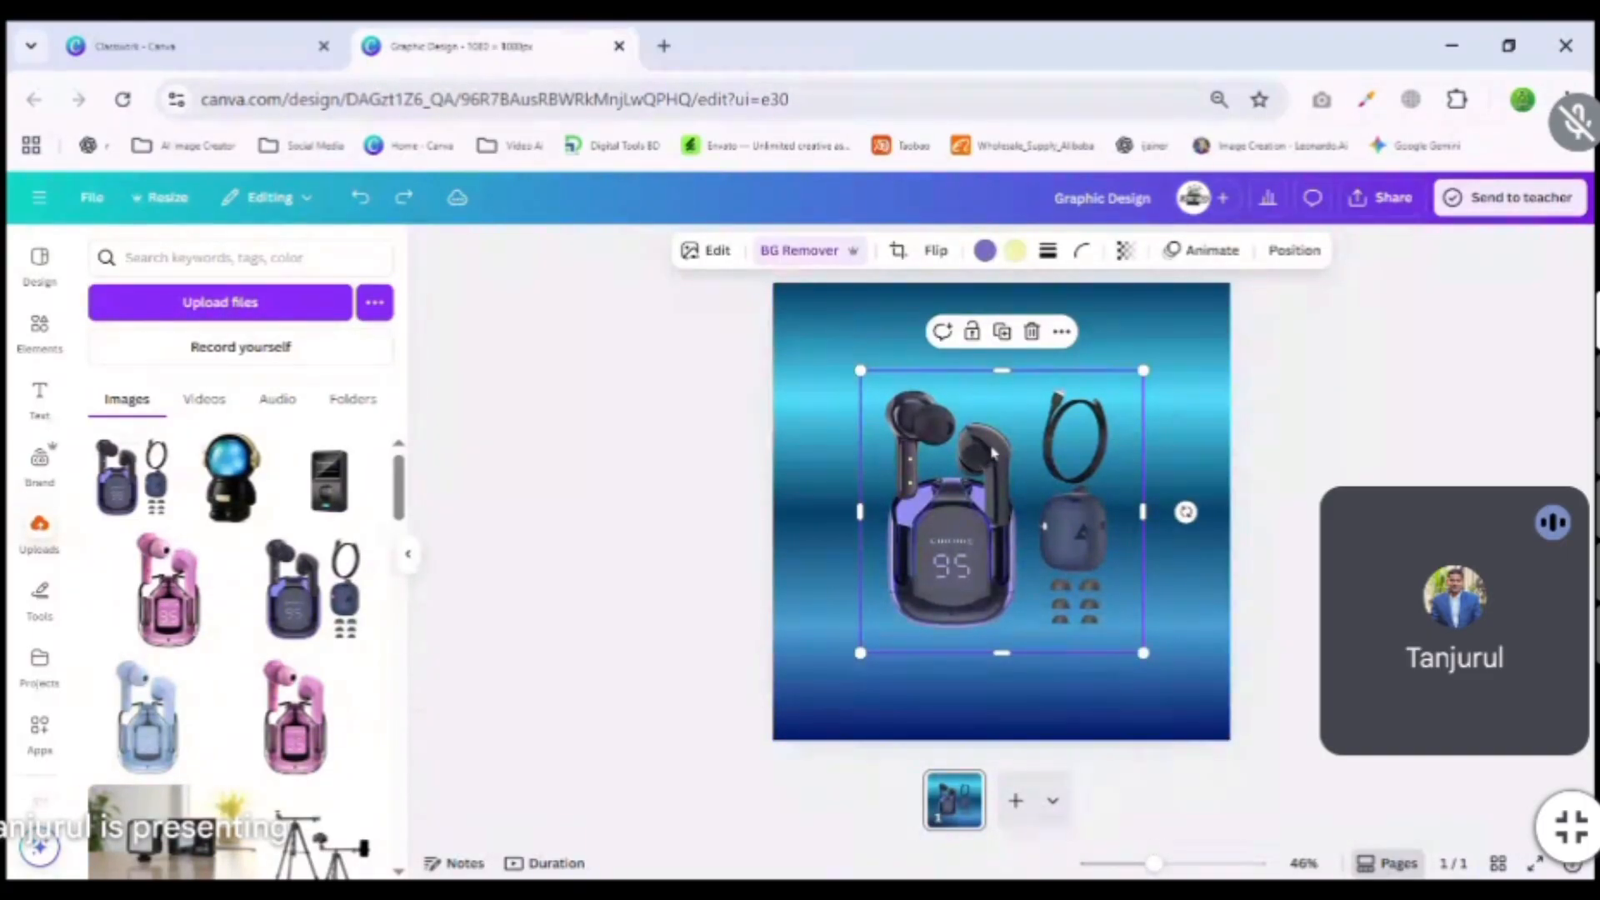
left_click(1275, 431)
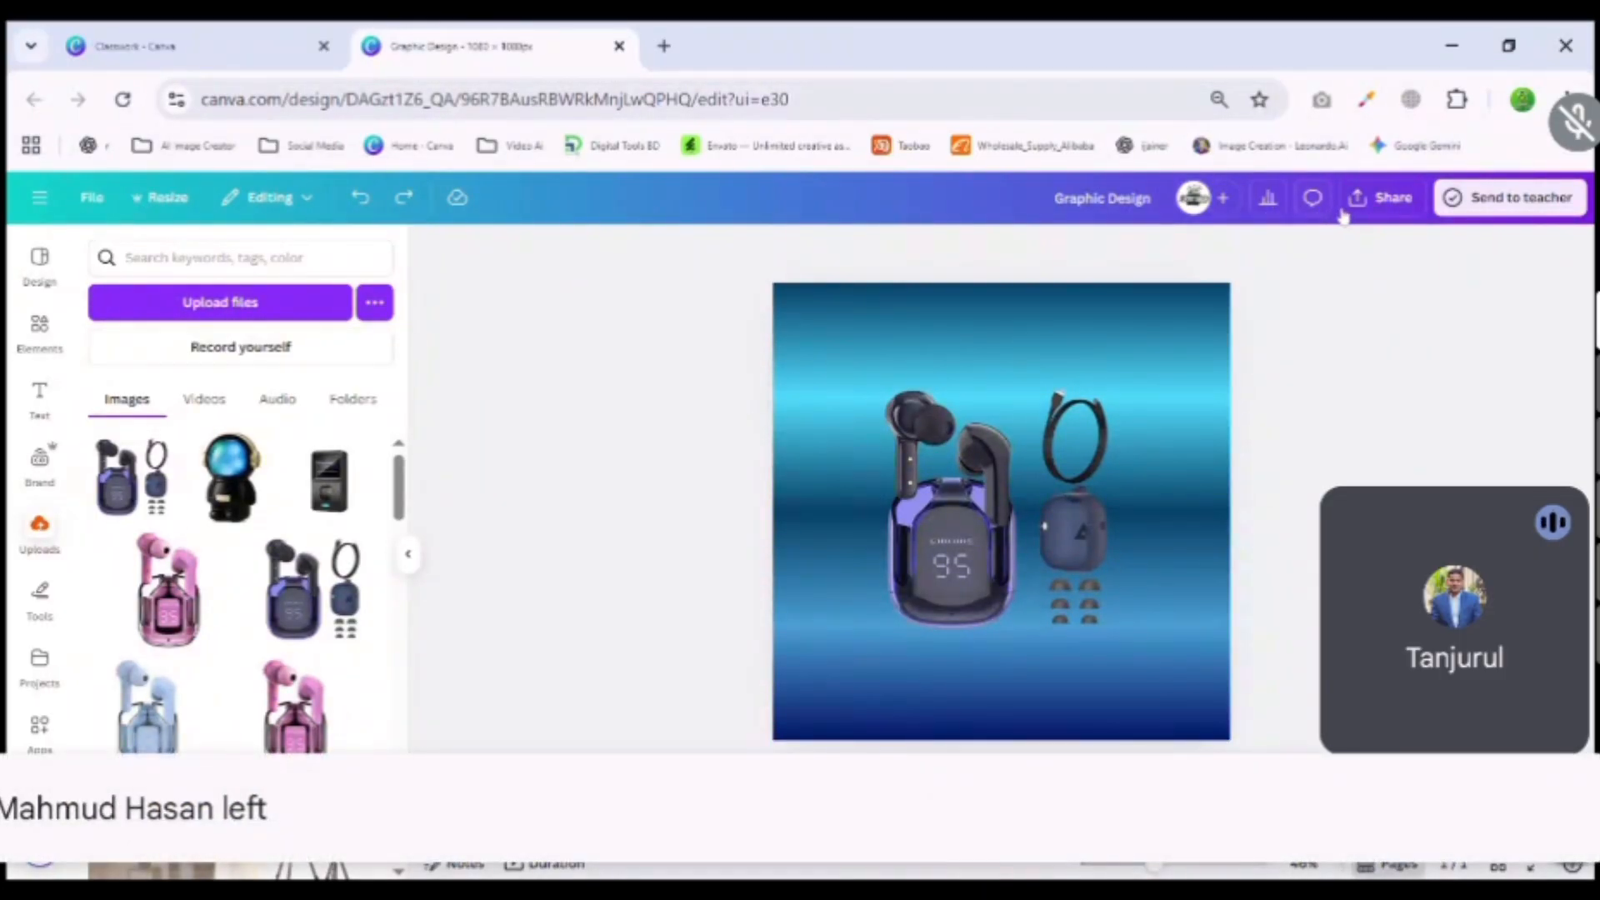
Open the design's download settings, review the available file types, and close them without downloading.
left_click(1386, 204)
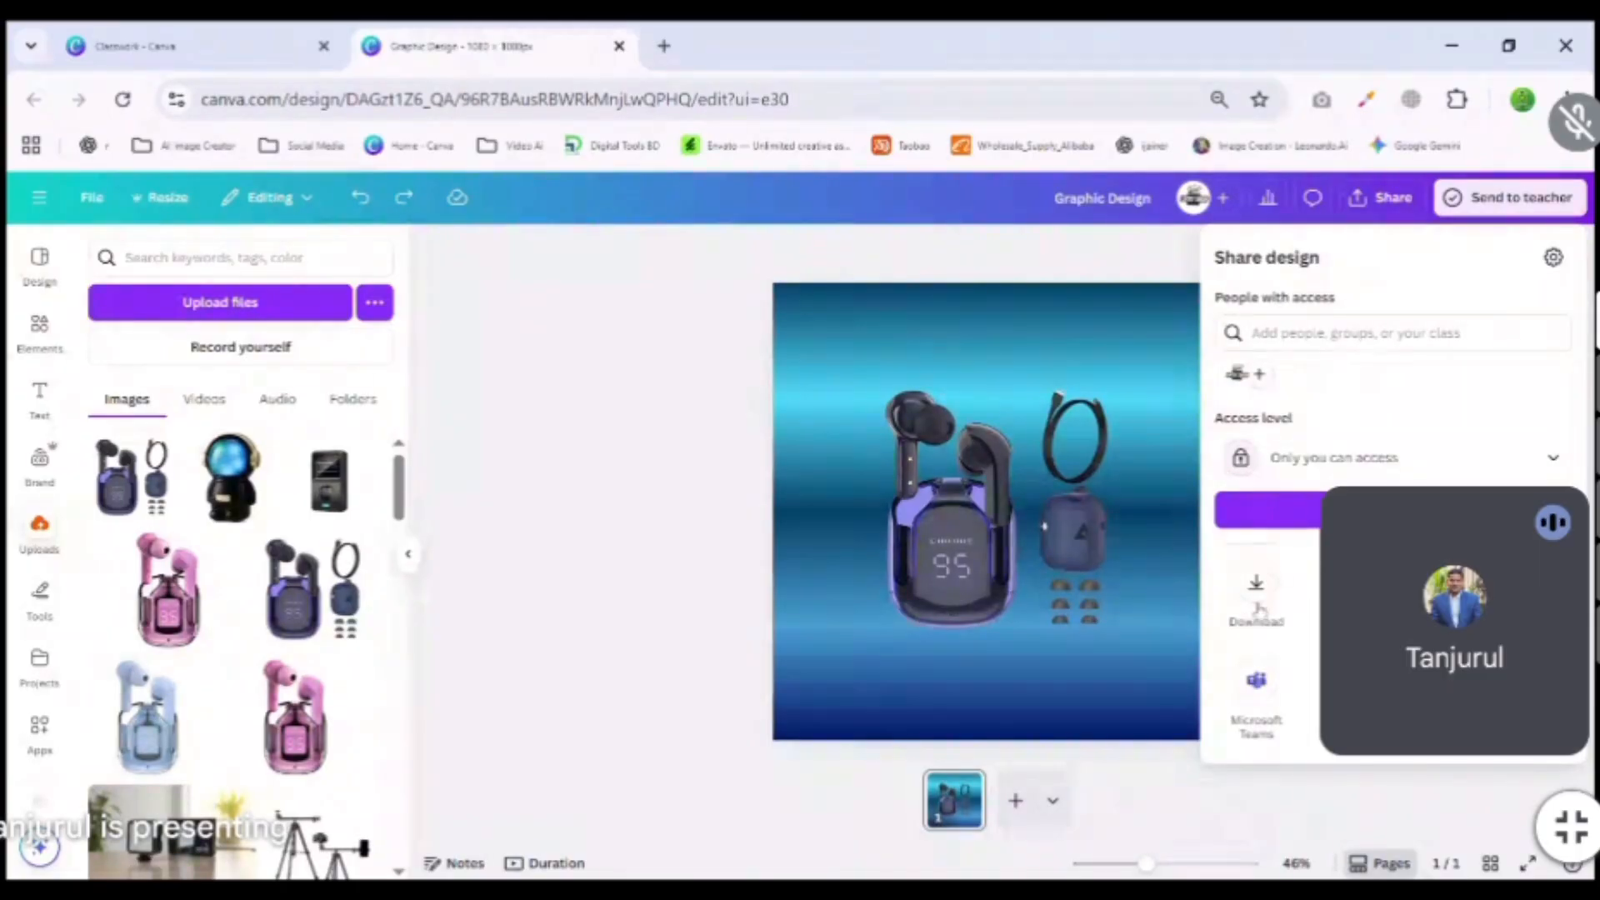
left_click(1258, 601)
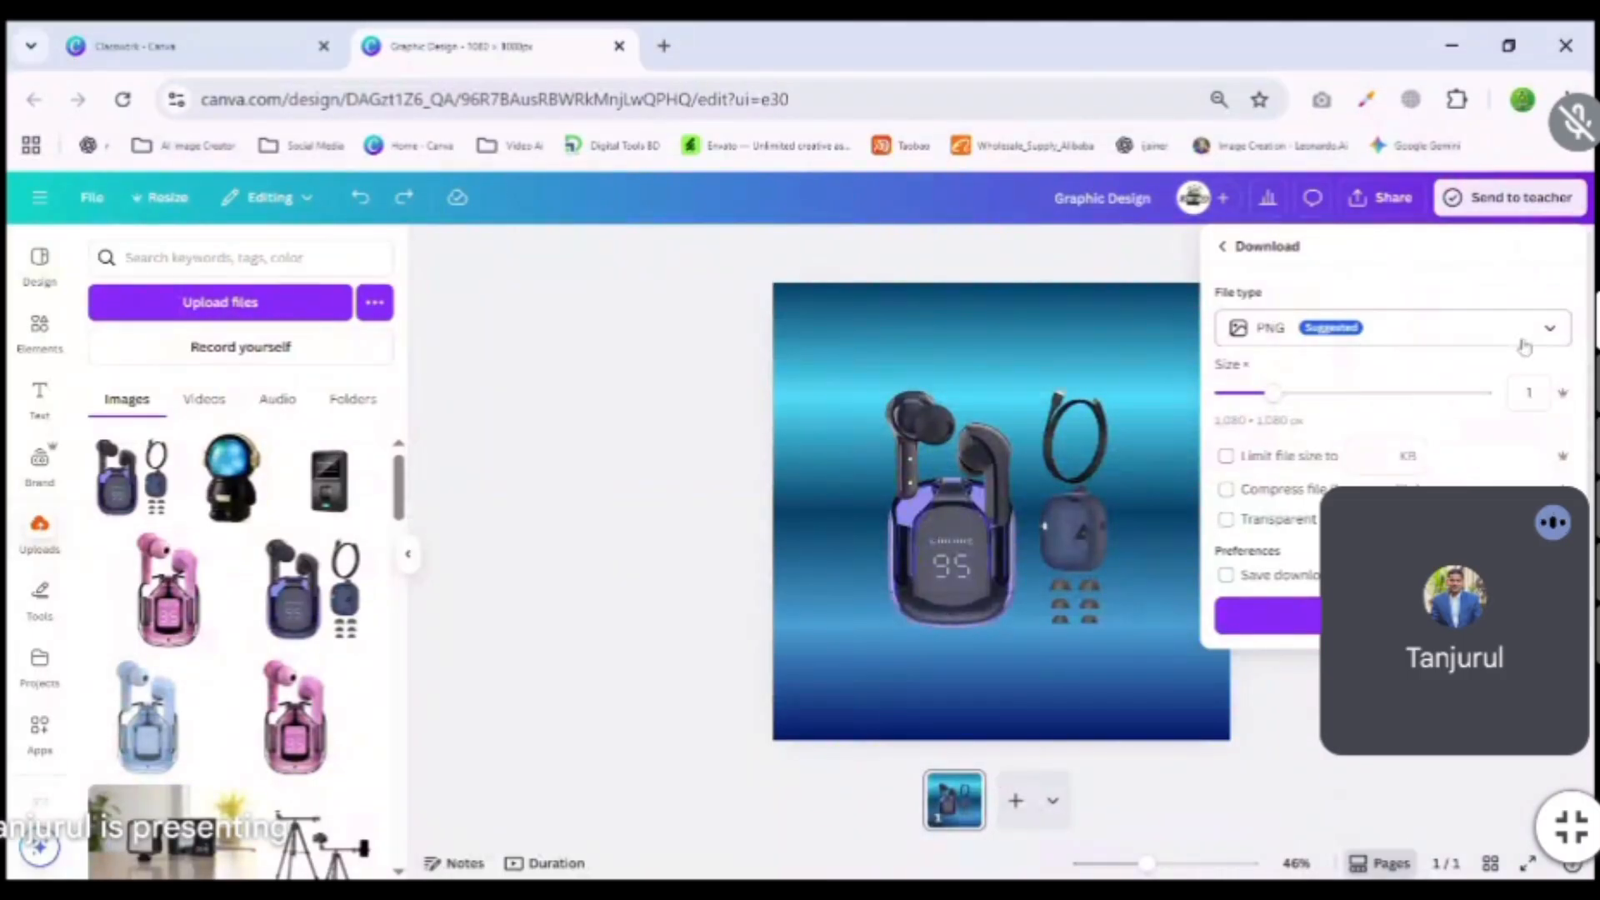
left_click(1524, 341)
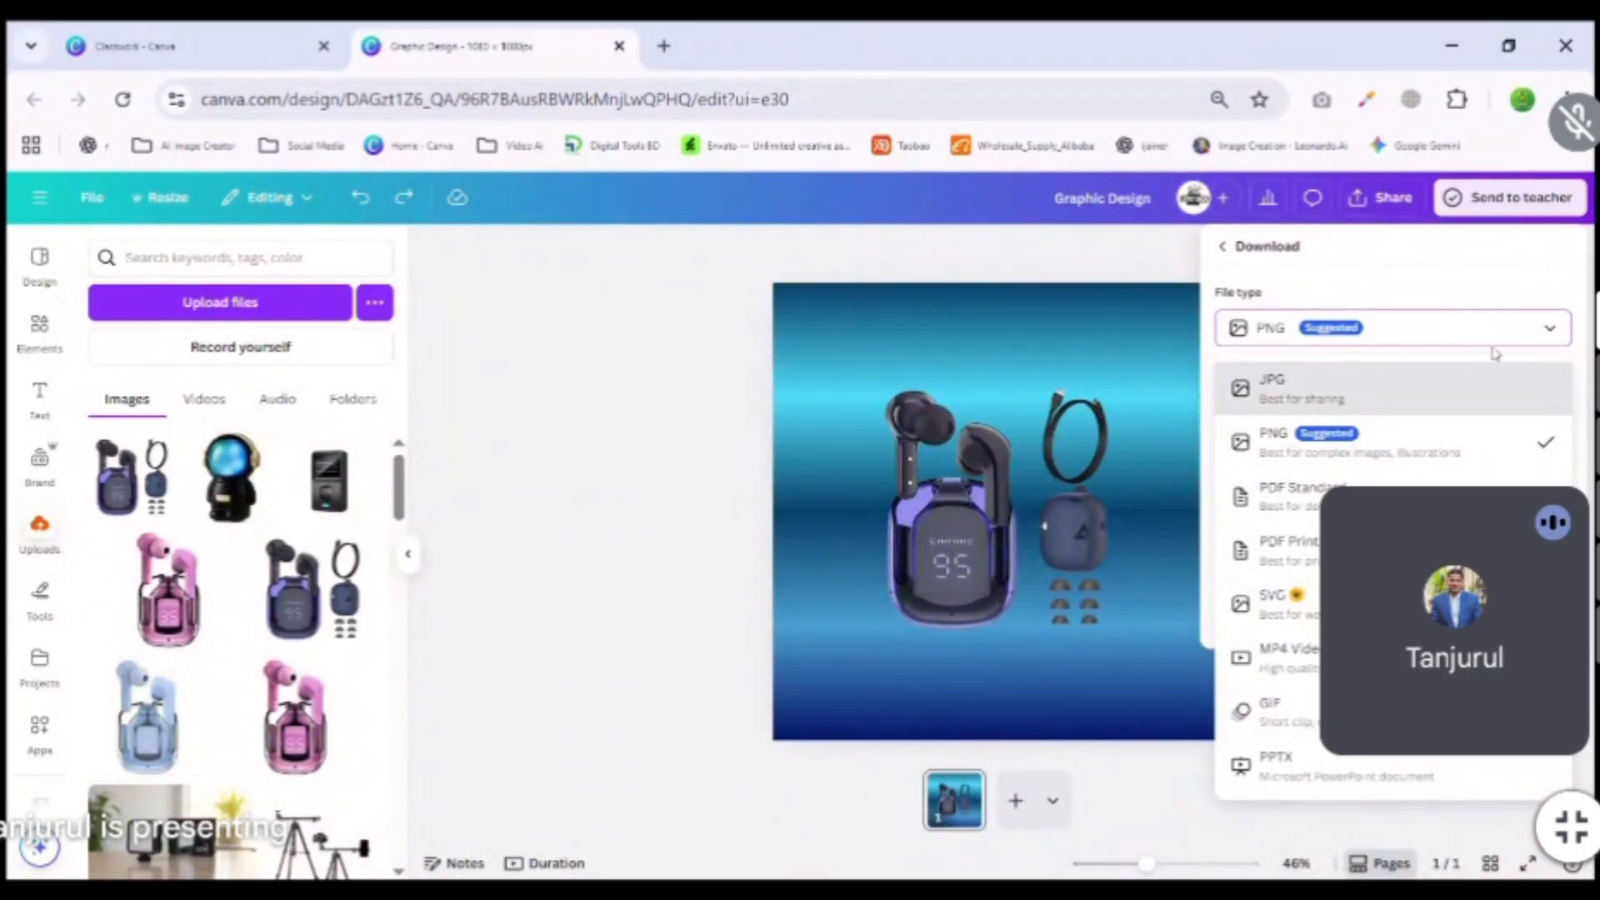
left_click(1548, 331)
left_click(1263, 683)
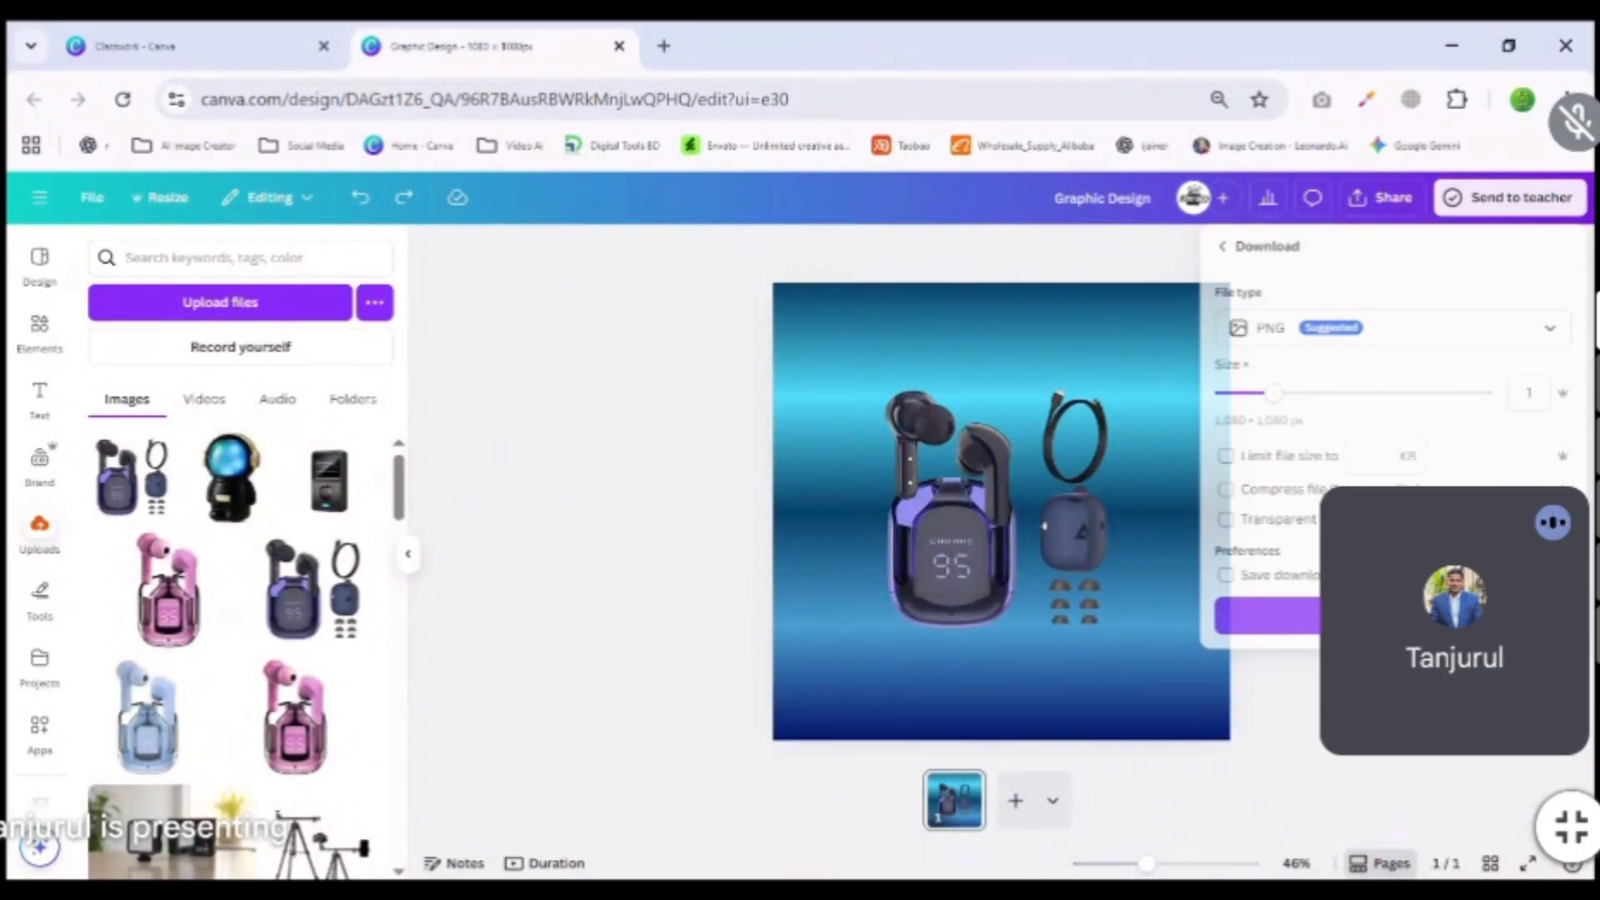
Open the animation options for the earbuds image and try the featured Shake Zoom, Whip Slide, Old TV and Chroma Wave effects.
left_click(891, 566)
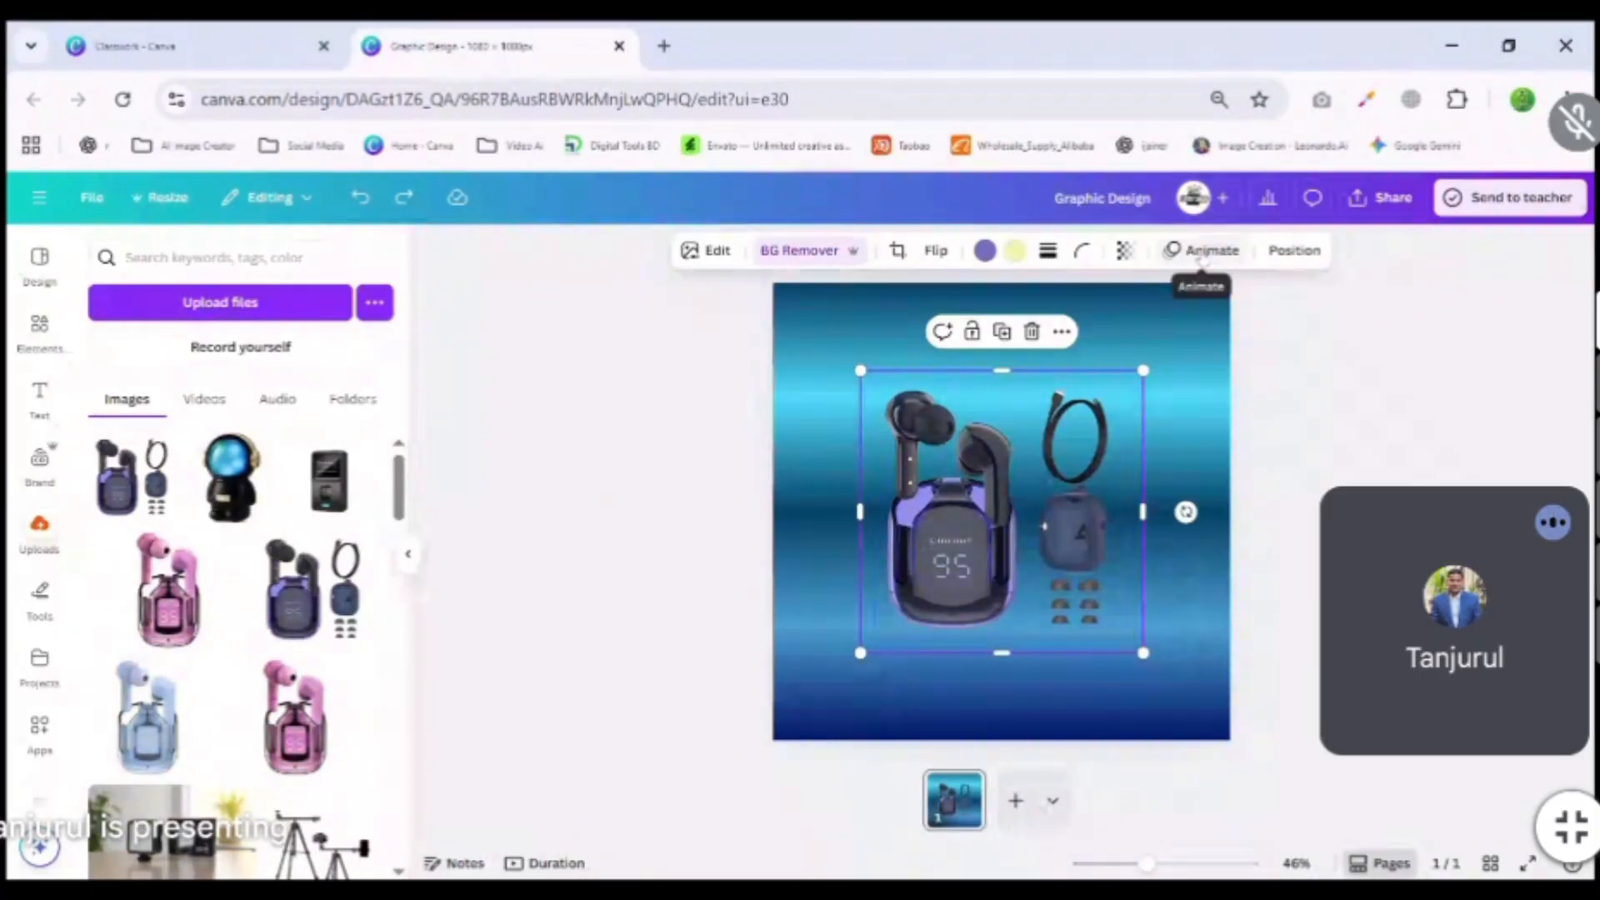
left_click(1201, 252)
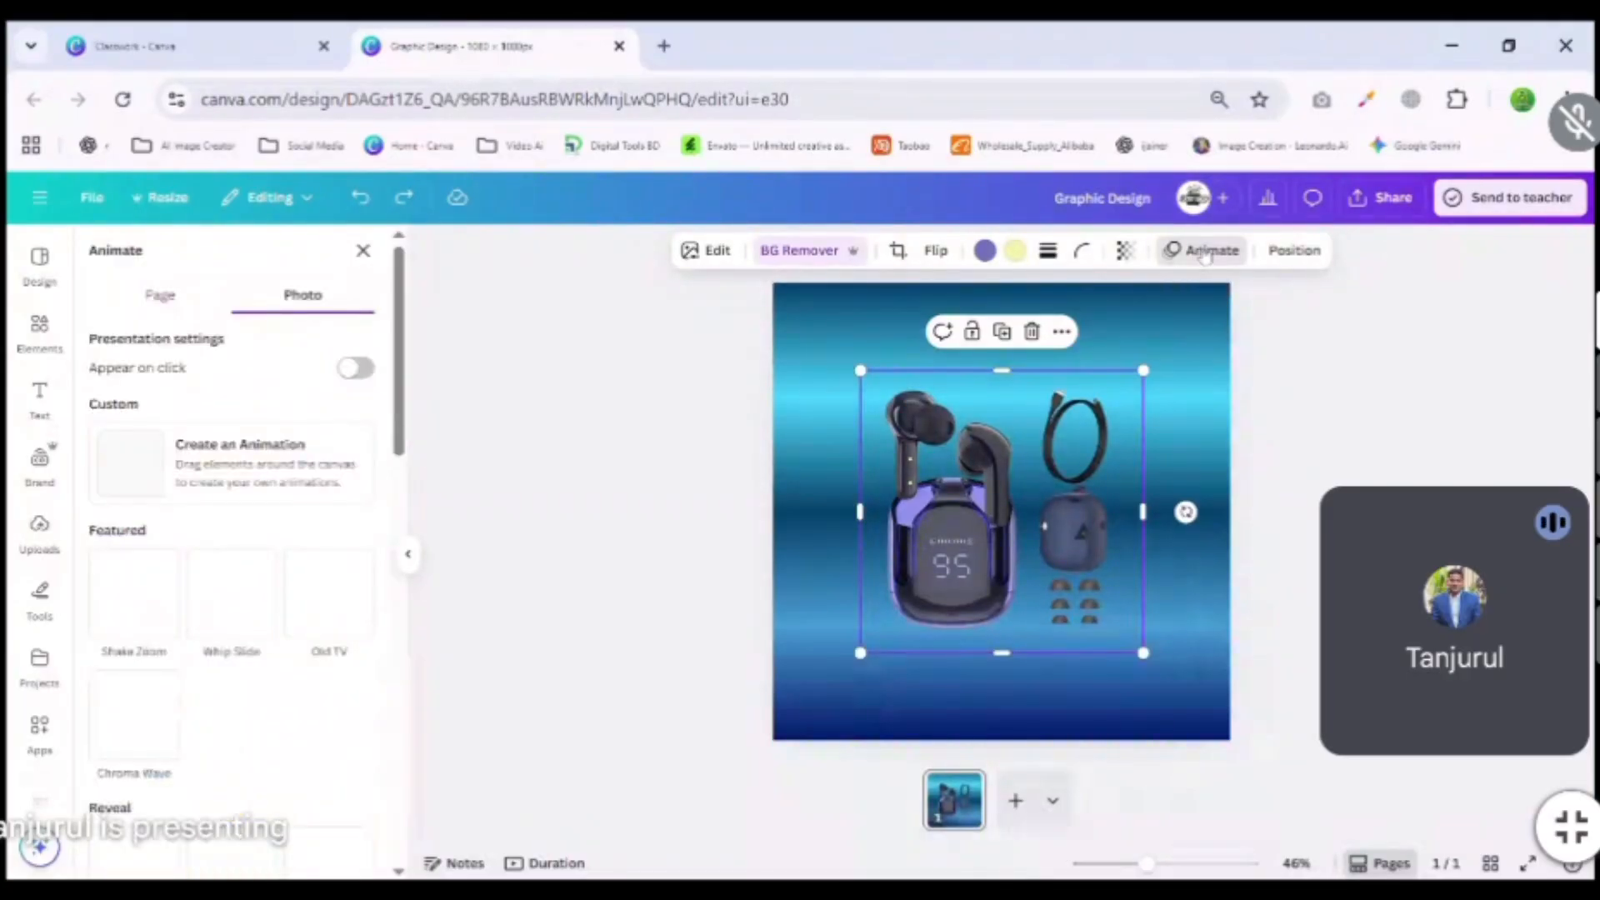
left_click(152, 600)
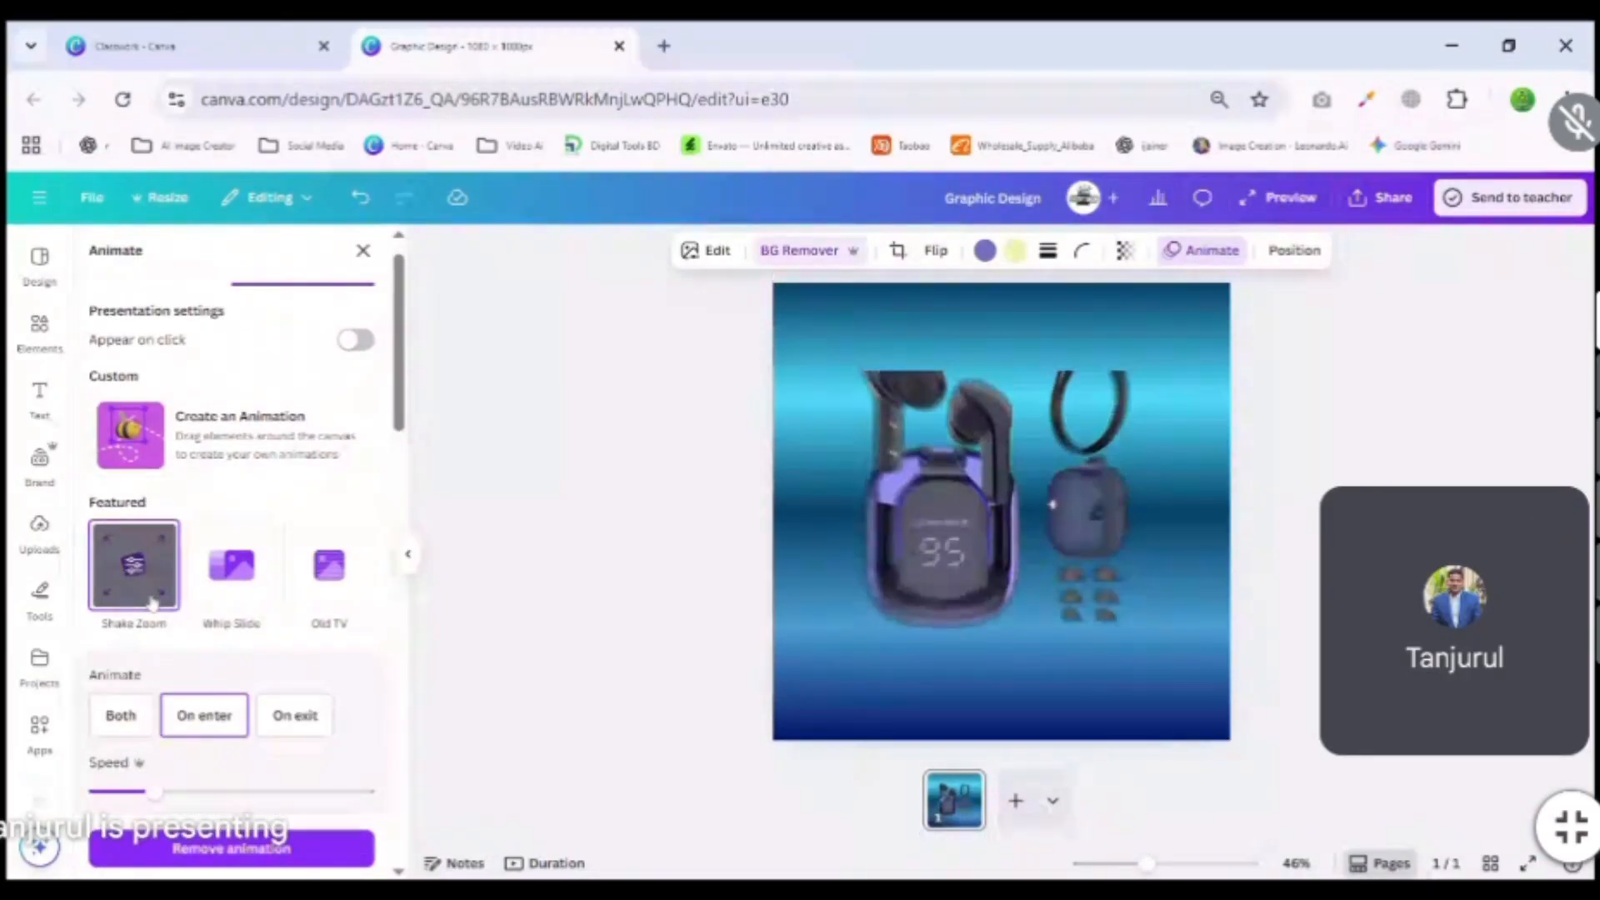
left_click(206, 602)
scroll(206, 619, "down", 1)
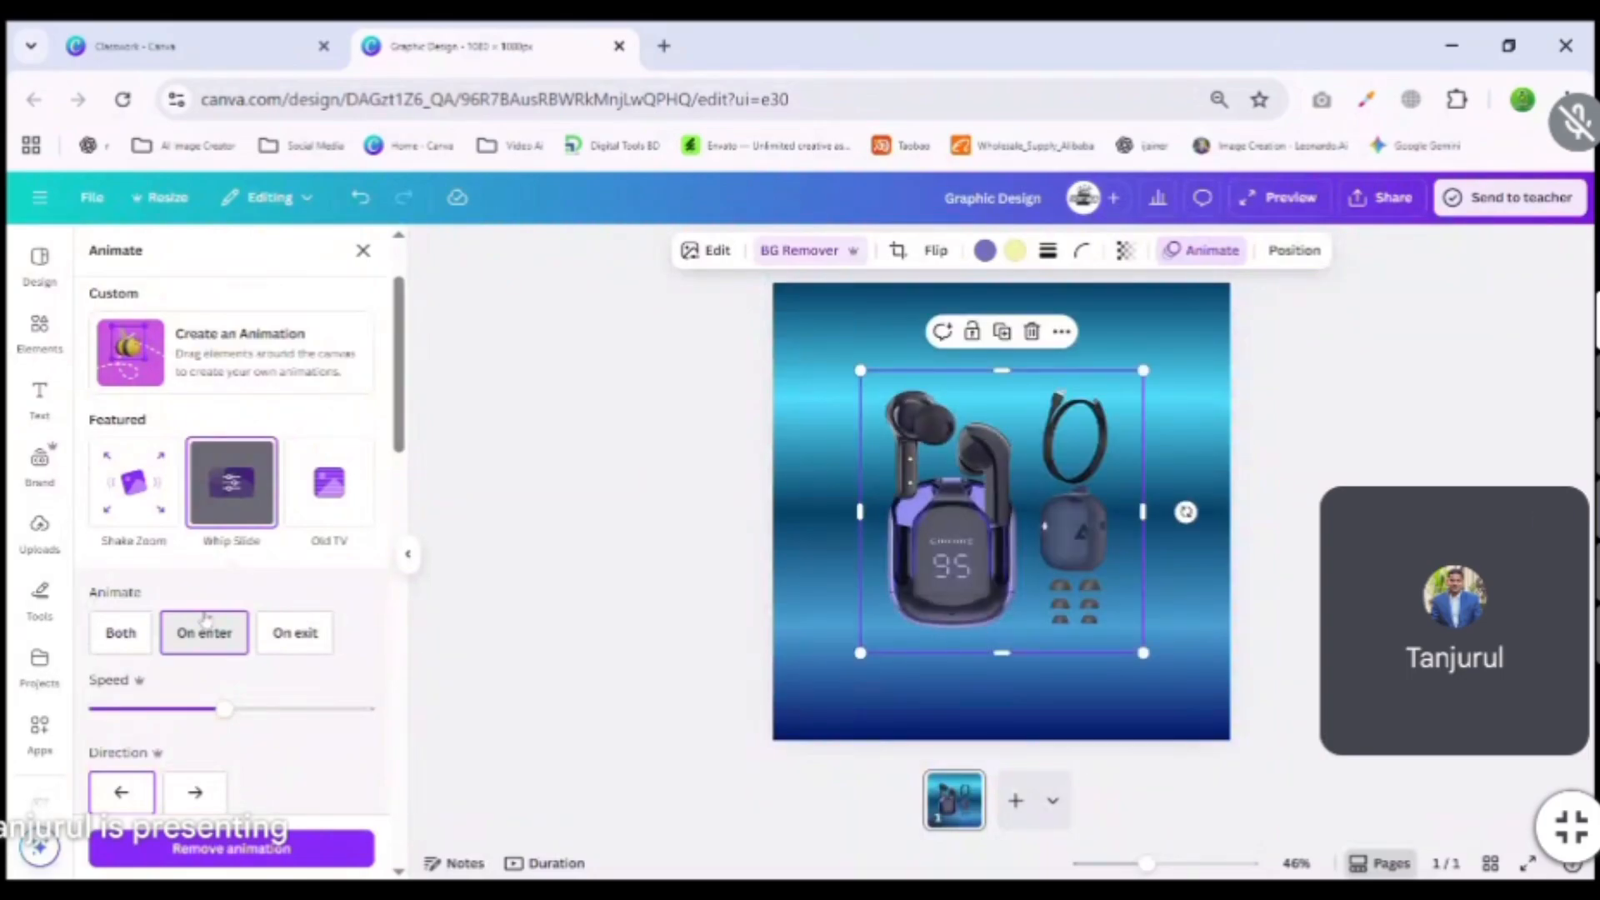
left_click(321, 483)
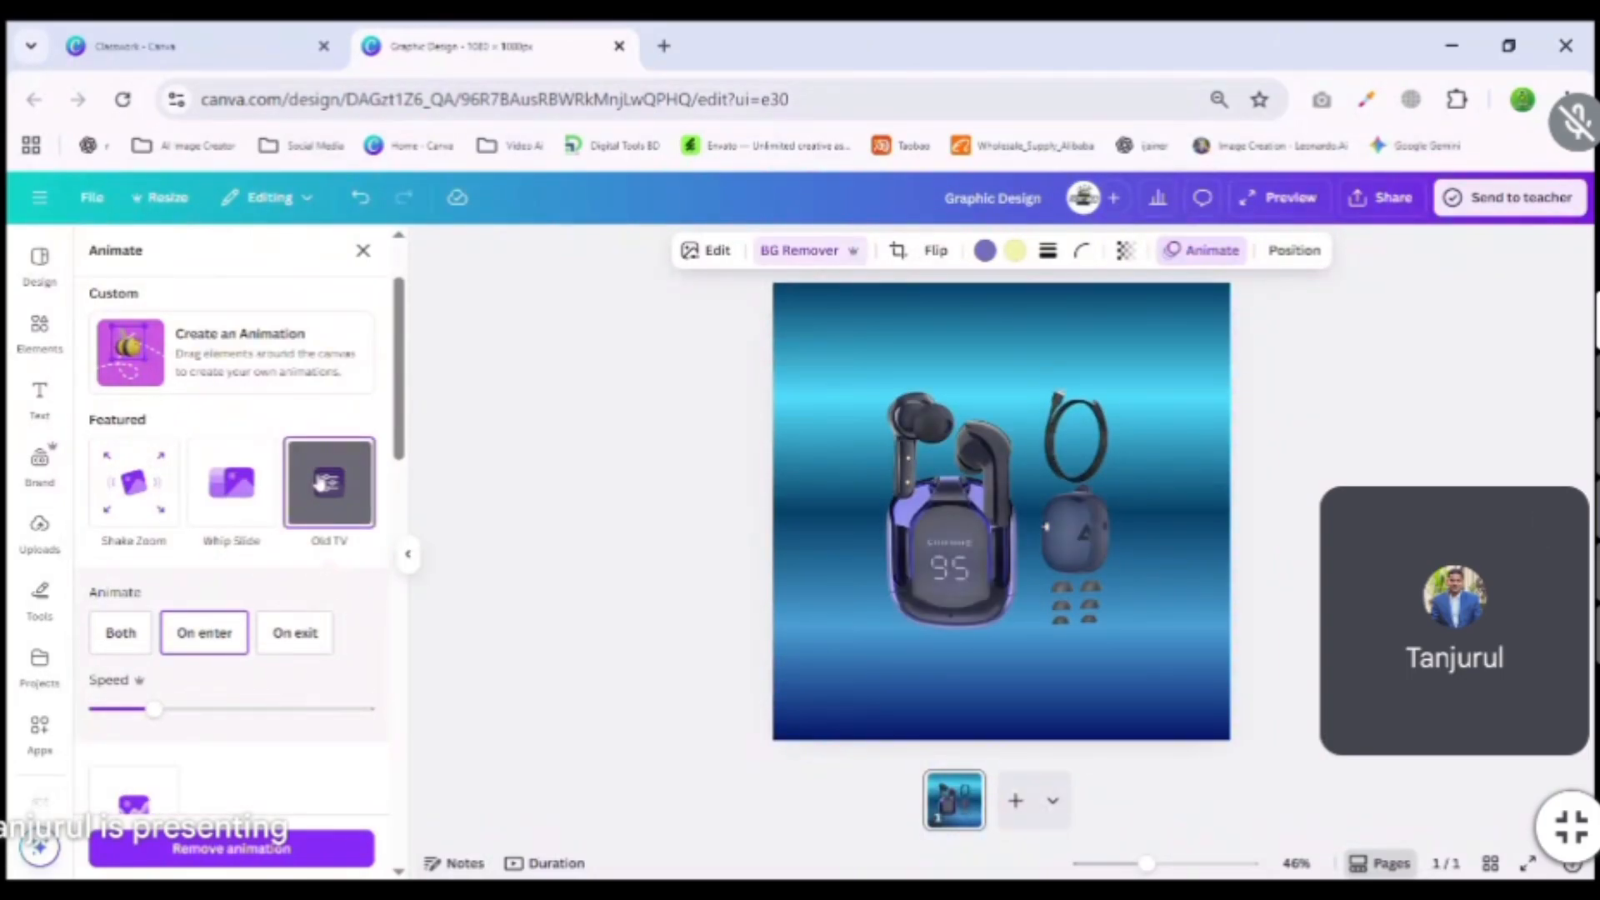
scroll(175, 621, "down", 3)
left_click(138, 575)
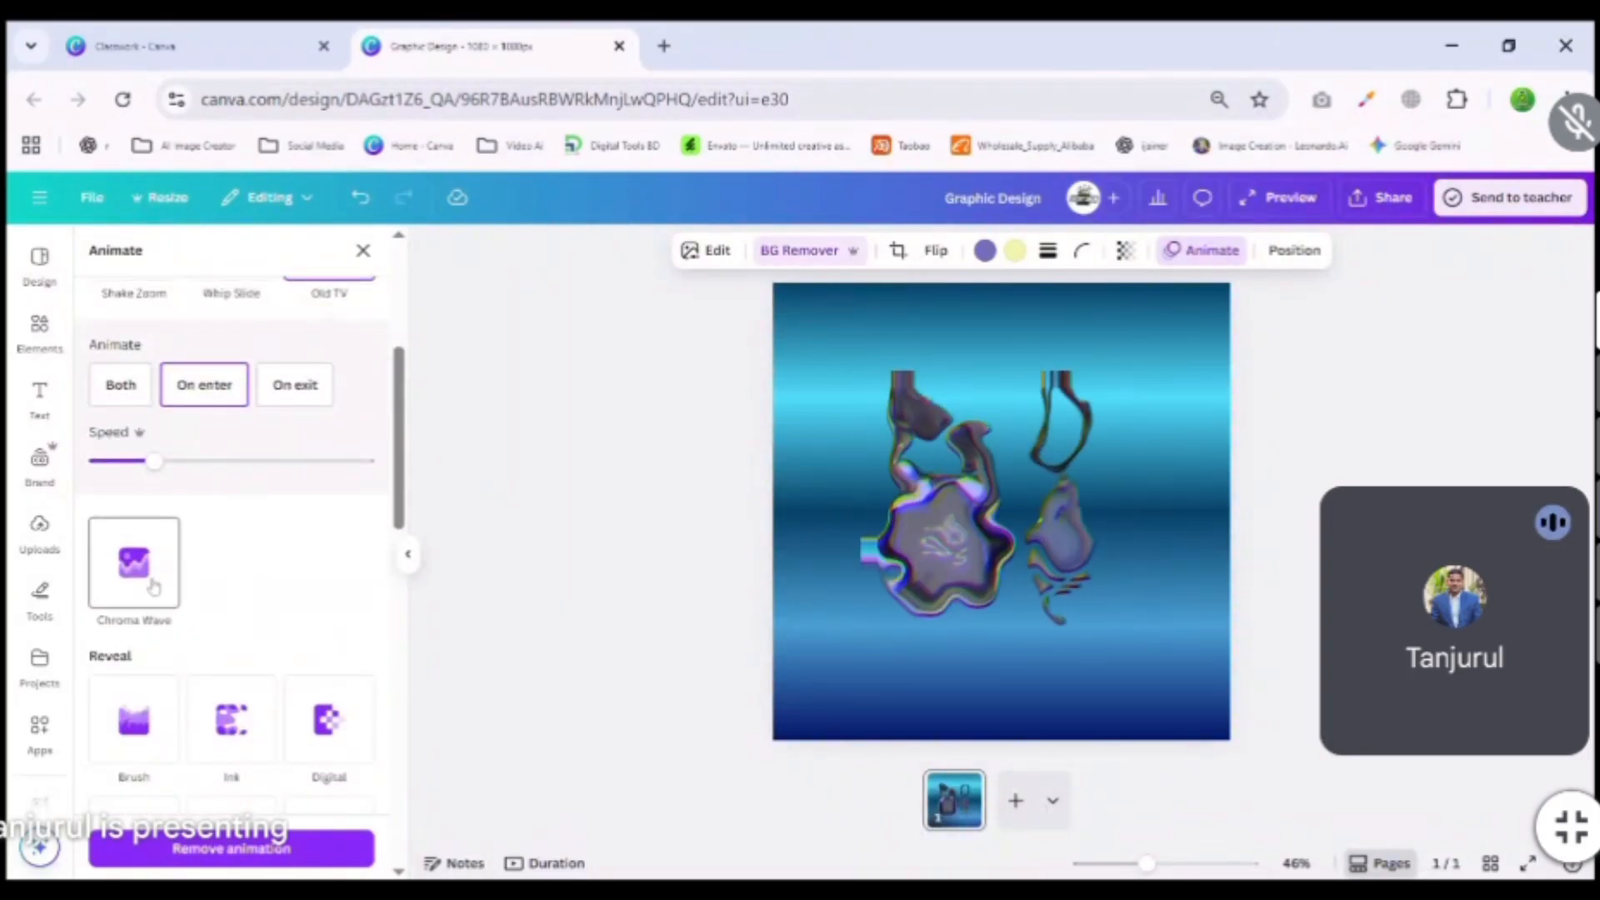
Try the Brush, Spray Paint, Sketch and Gradient reveal animations on the earbuds image.
scroll(150, 581, "down", 3)
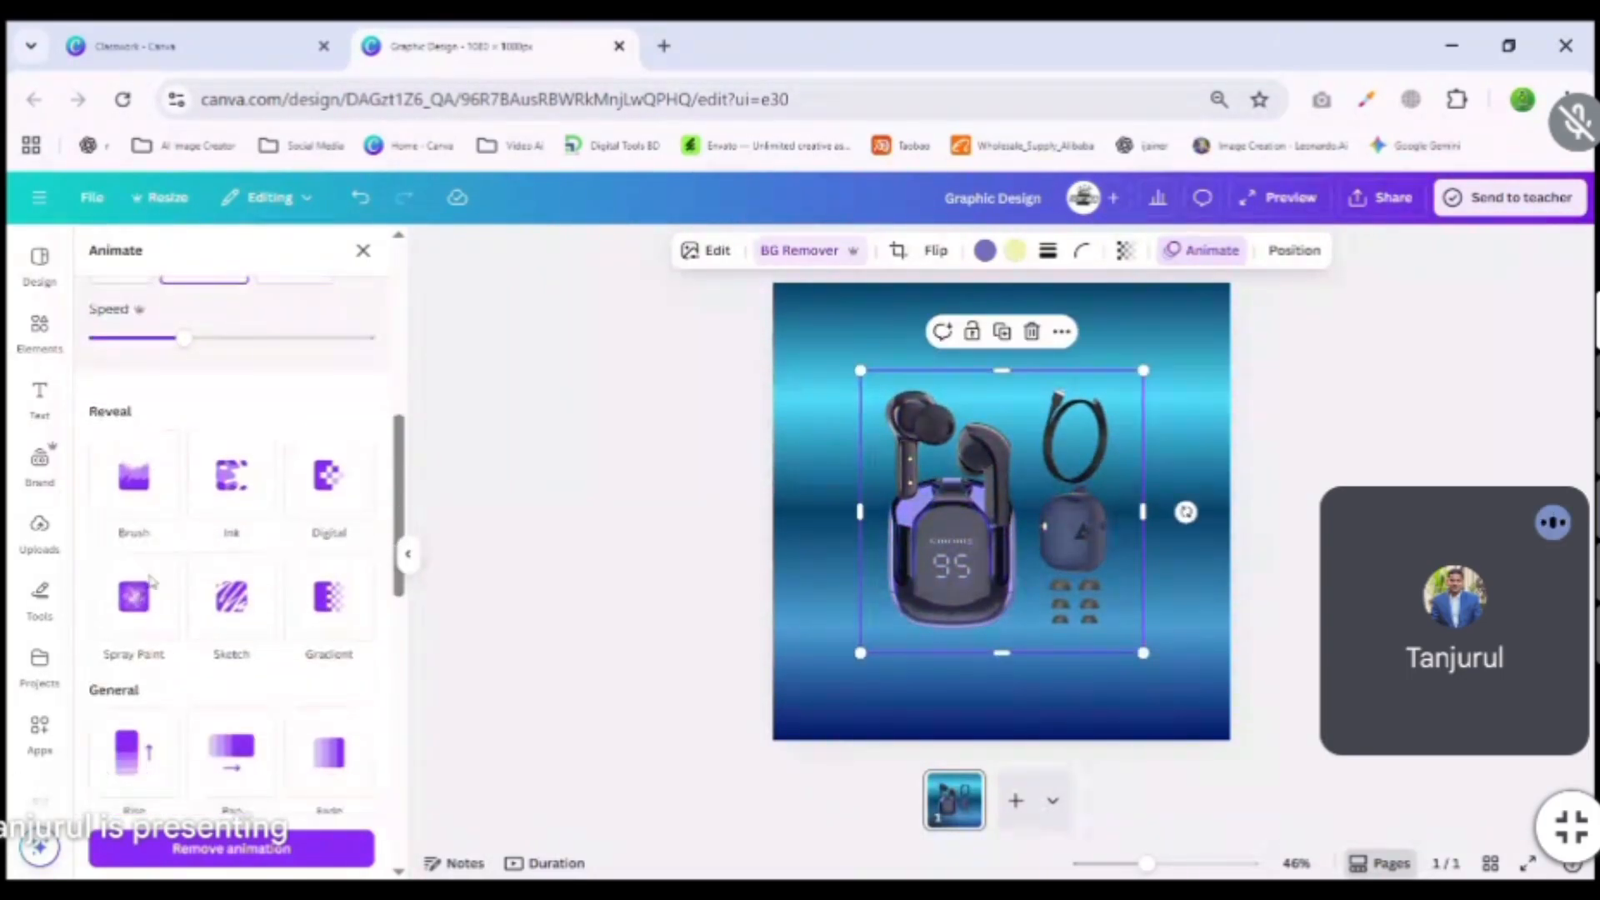
left_click(125, 490)
scroll(152, 500, "down", 3)
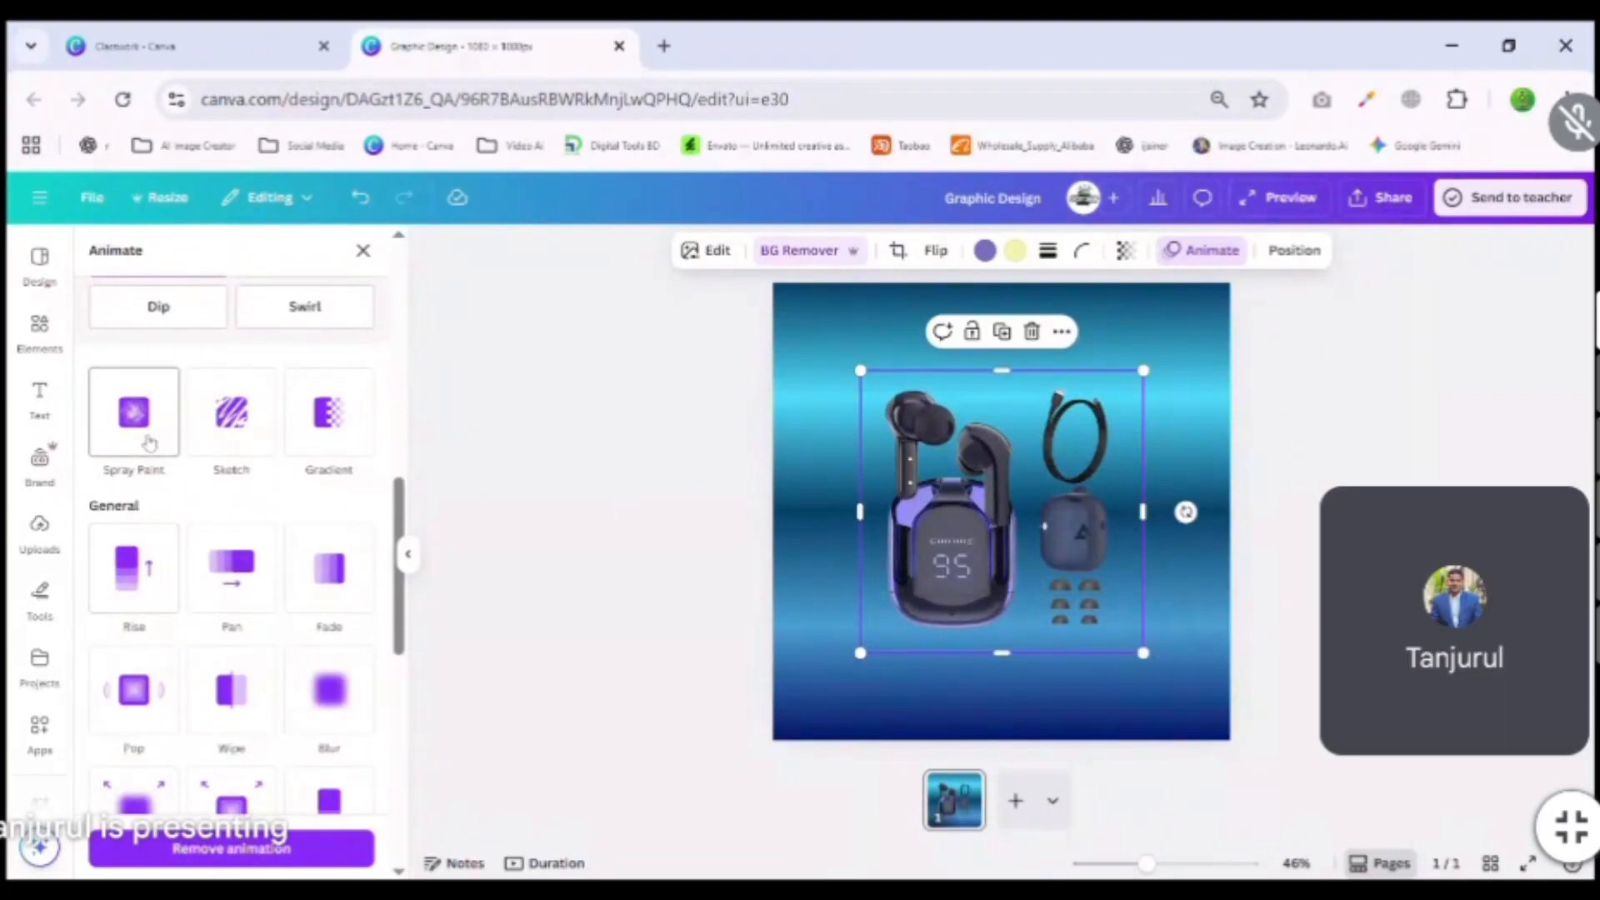
left_click(148, 442)
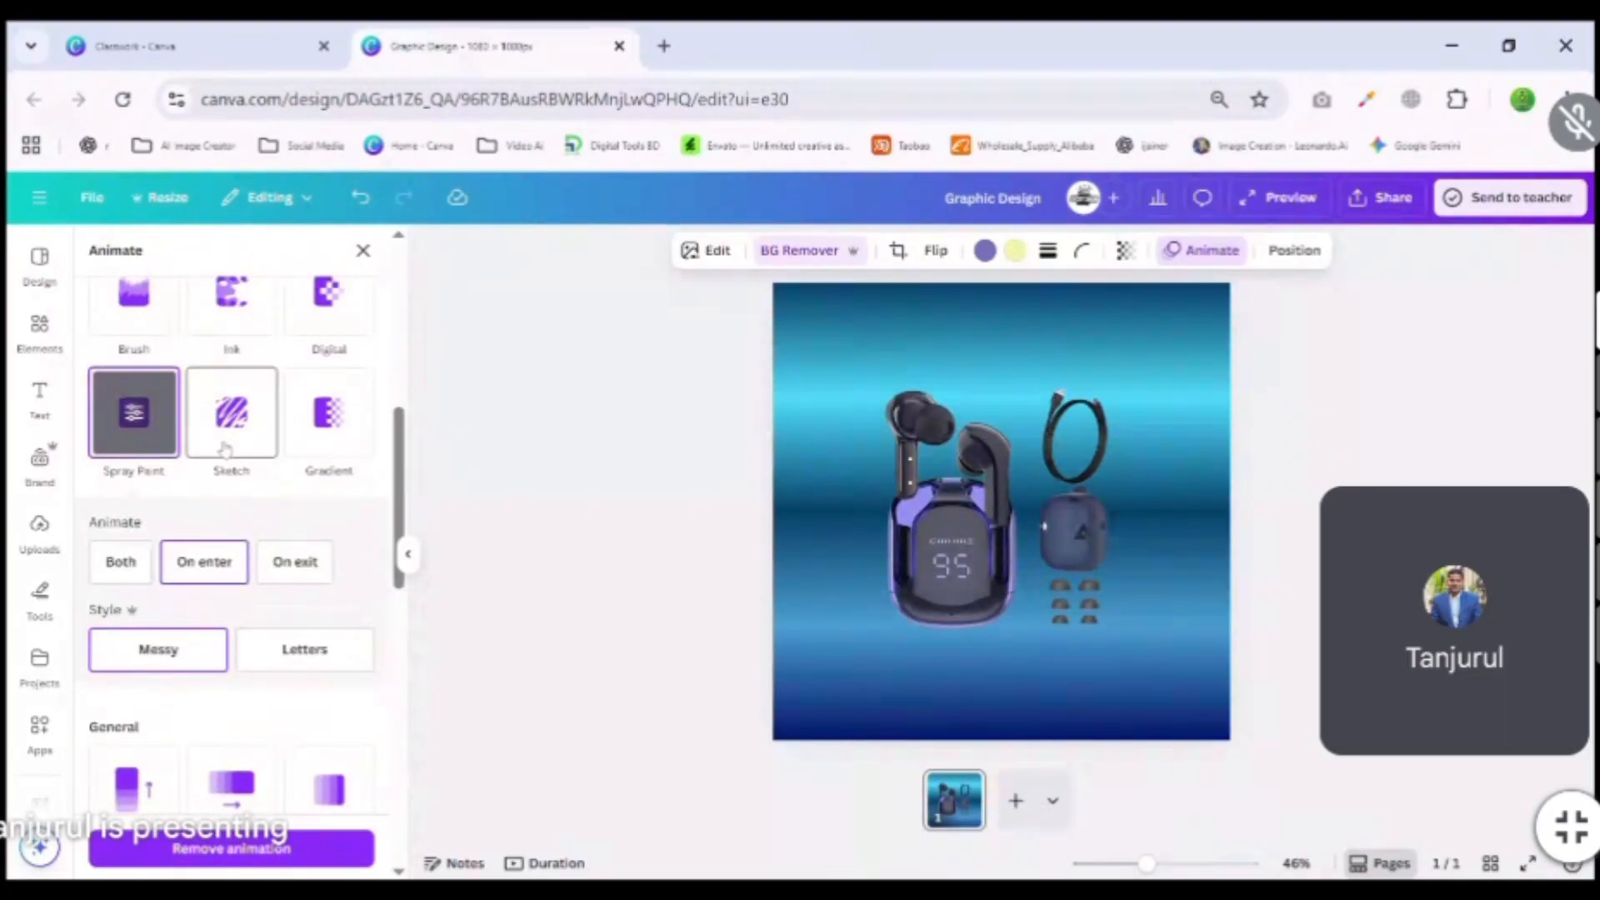
left_click(225, 448)
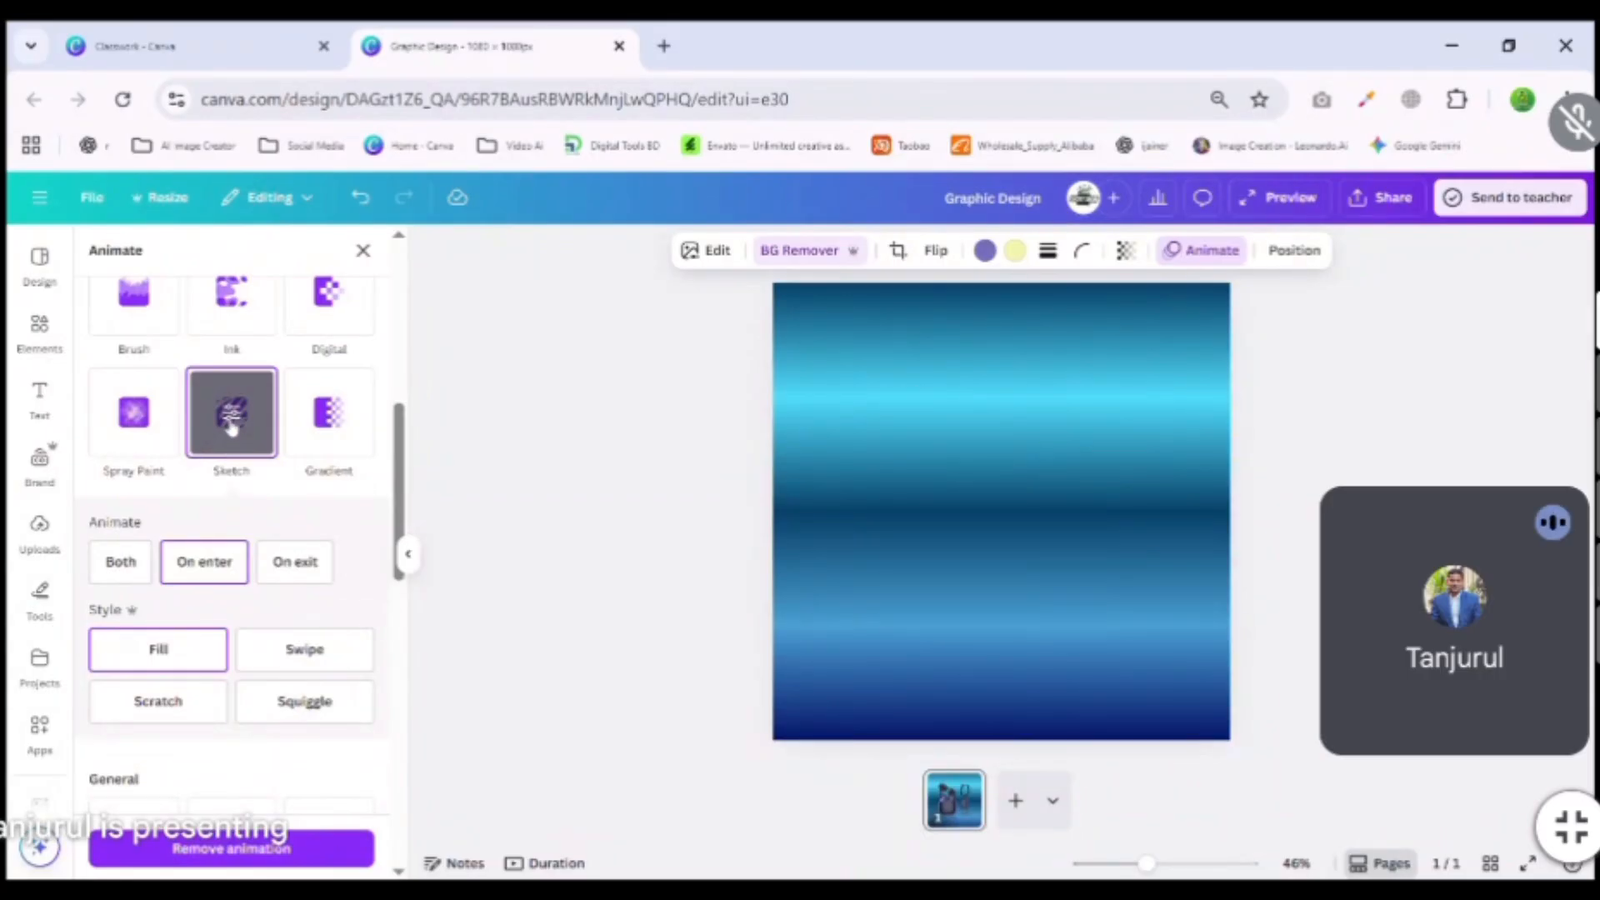
left_click(323, 434)
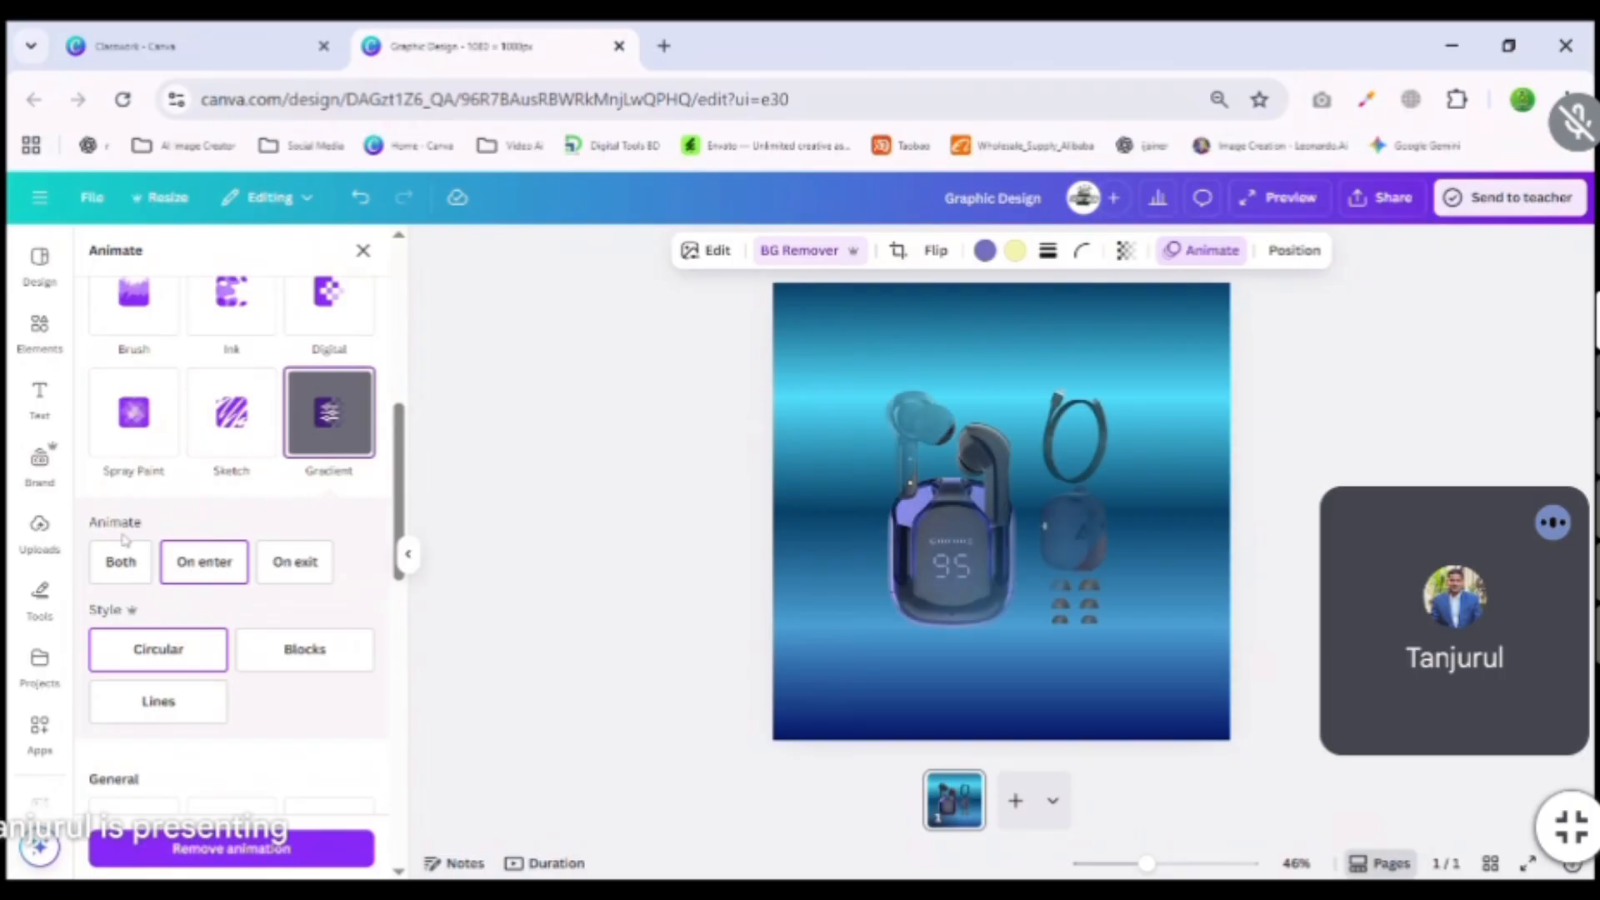
Try the general Rise, Pan and Fade animations on the earbuds image.
scroll(133, 575, "down", 3)
left_click(136, 608)
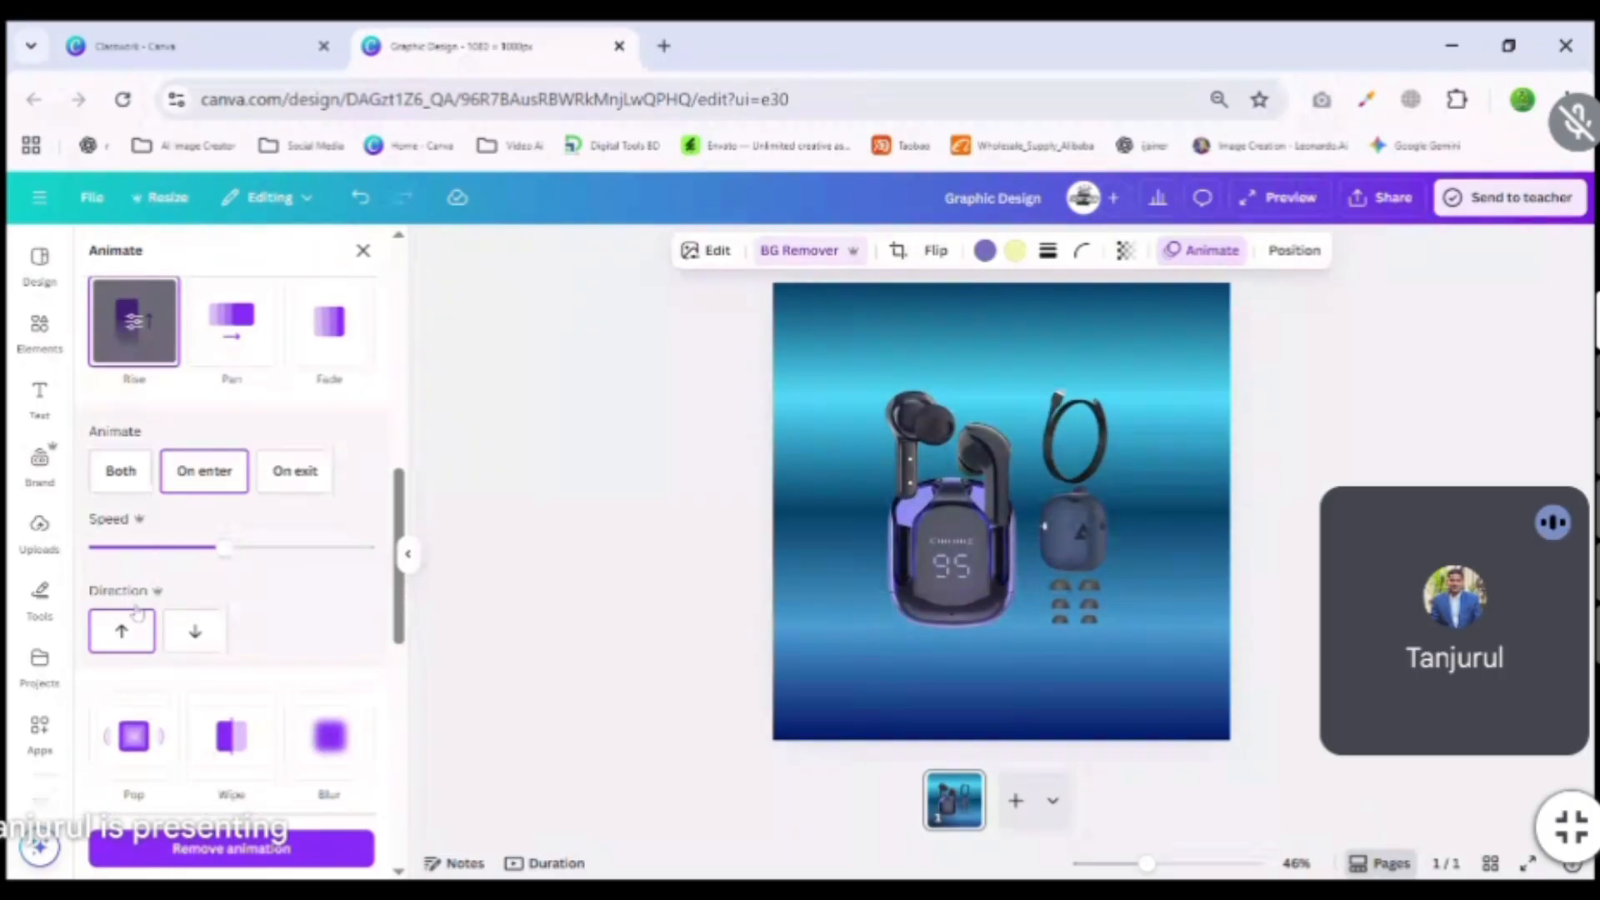
scroll(183, 593, "down", 2)
scroll(185, 530, "up", 3)
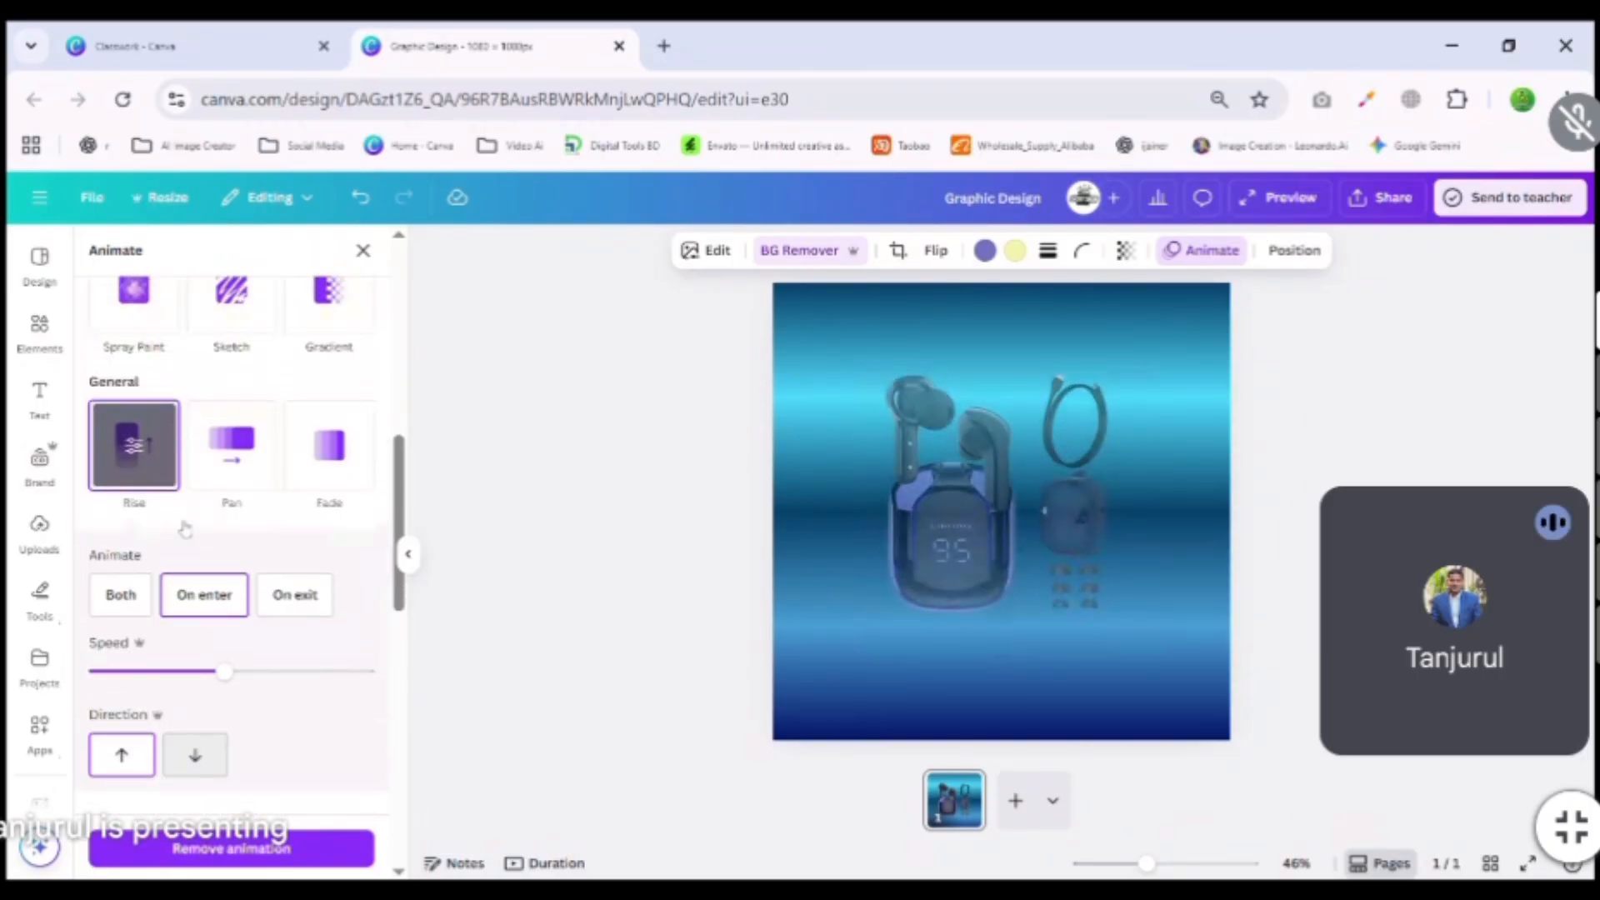
left_click(230, 448)
left_click(298, 468)
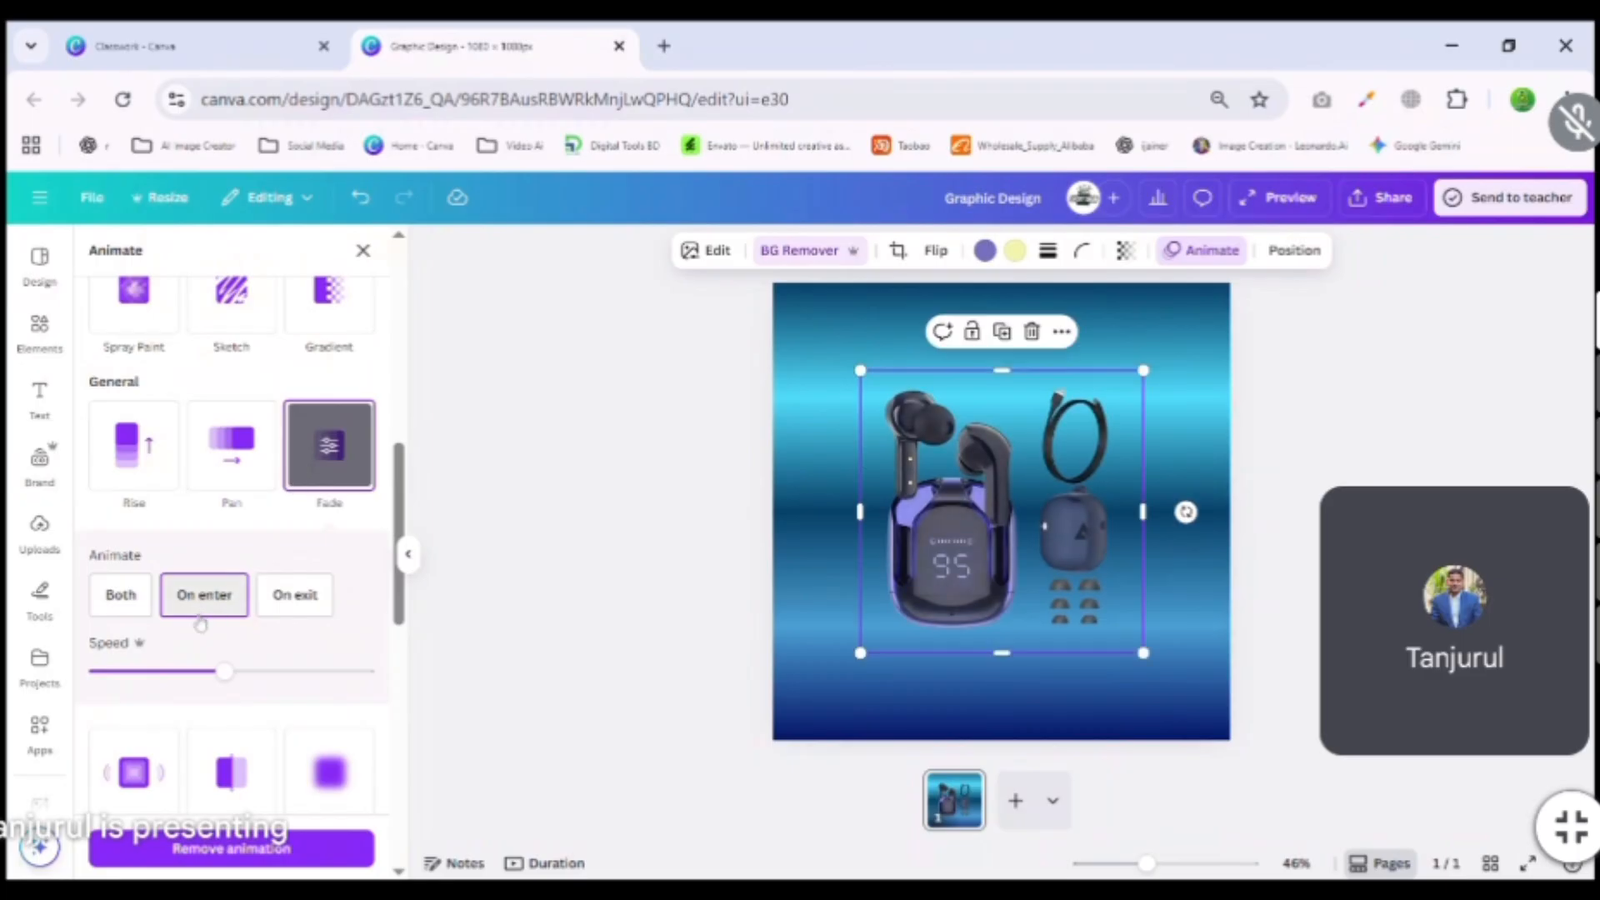
Try the Pop animation at a slower speed on the earbuds image, replace it with Succession, and close the animation options.
scroll(205, 604, "down", 3)
left_click(131, 530)
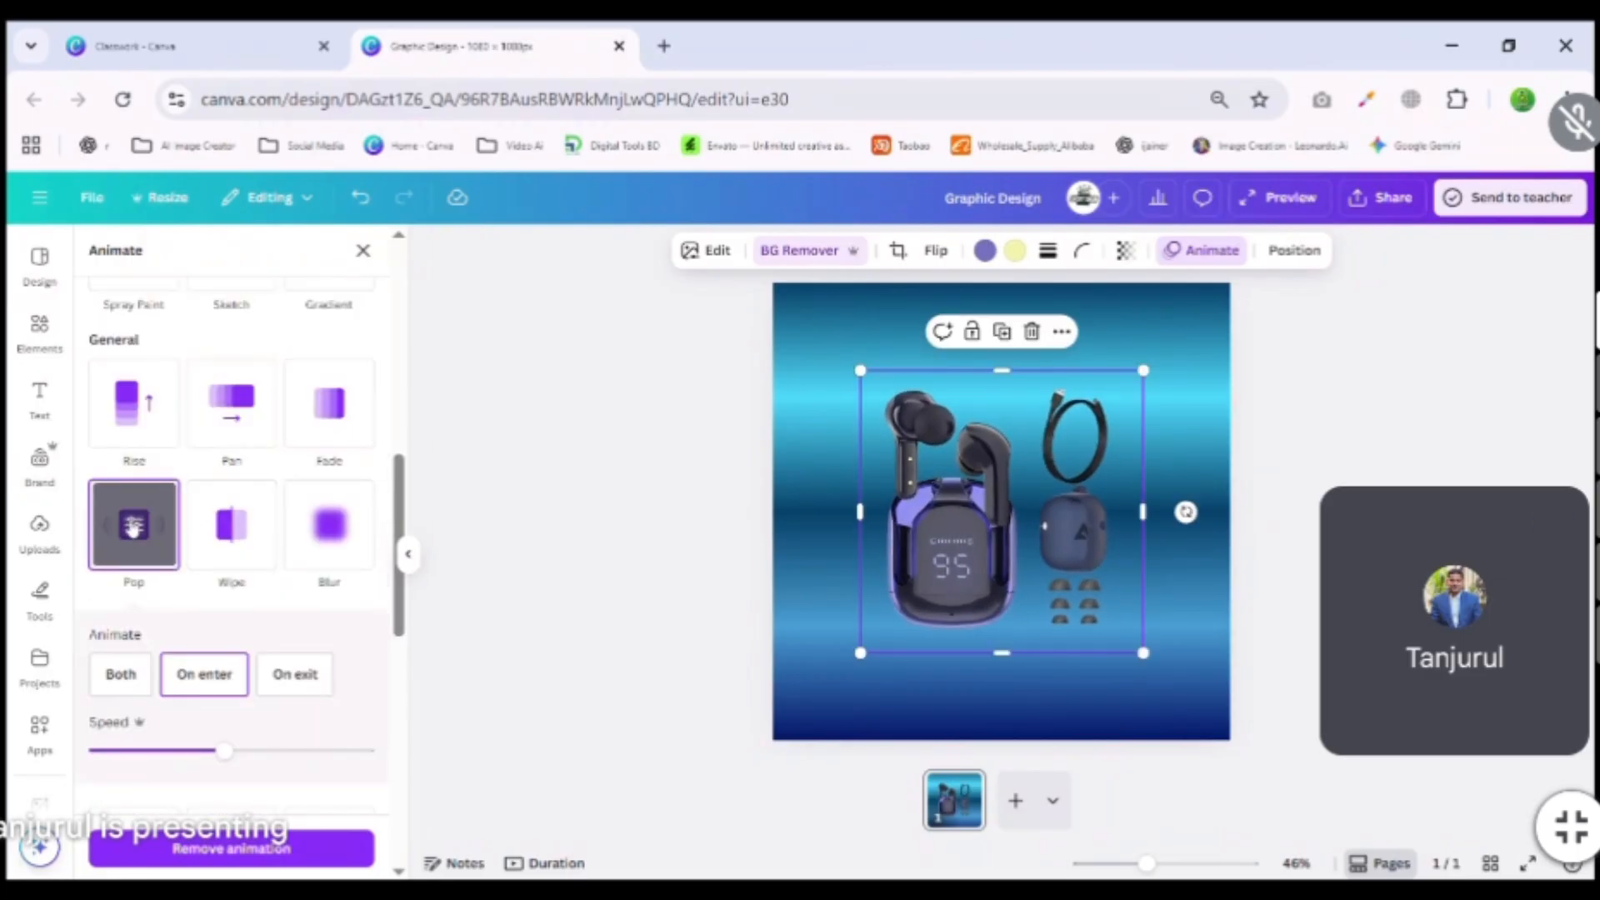
scroll(132, 530, "up", 4)
scroll(131, 527, "down", 6)
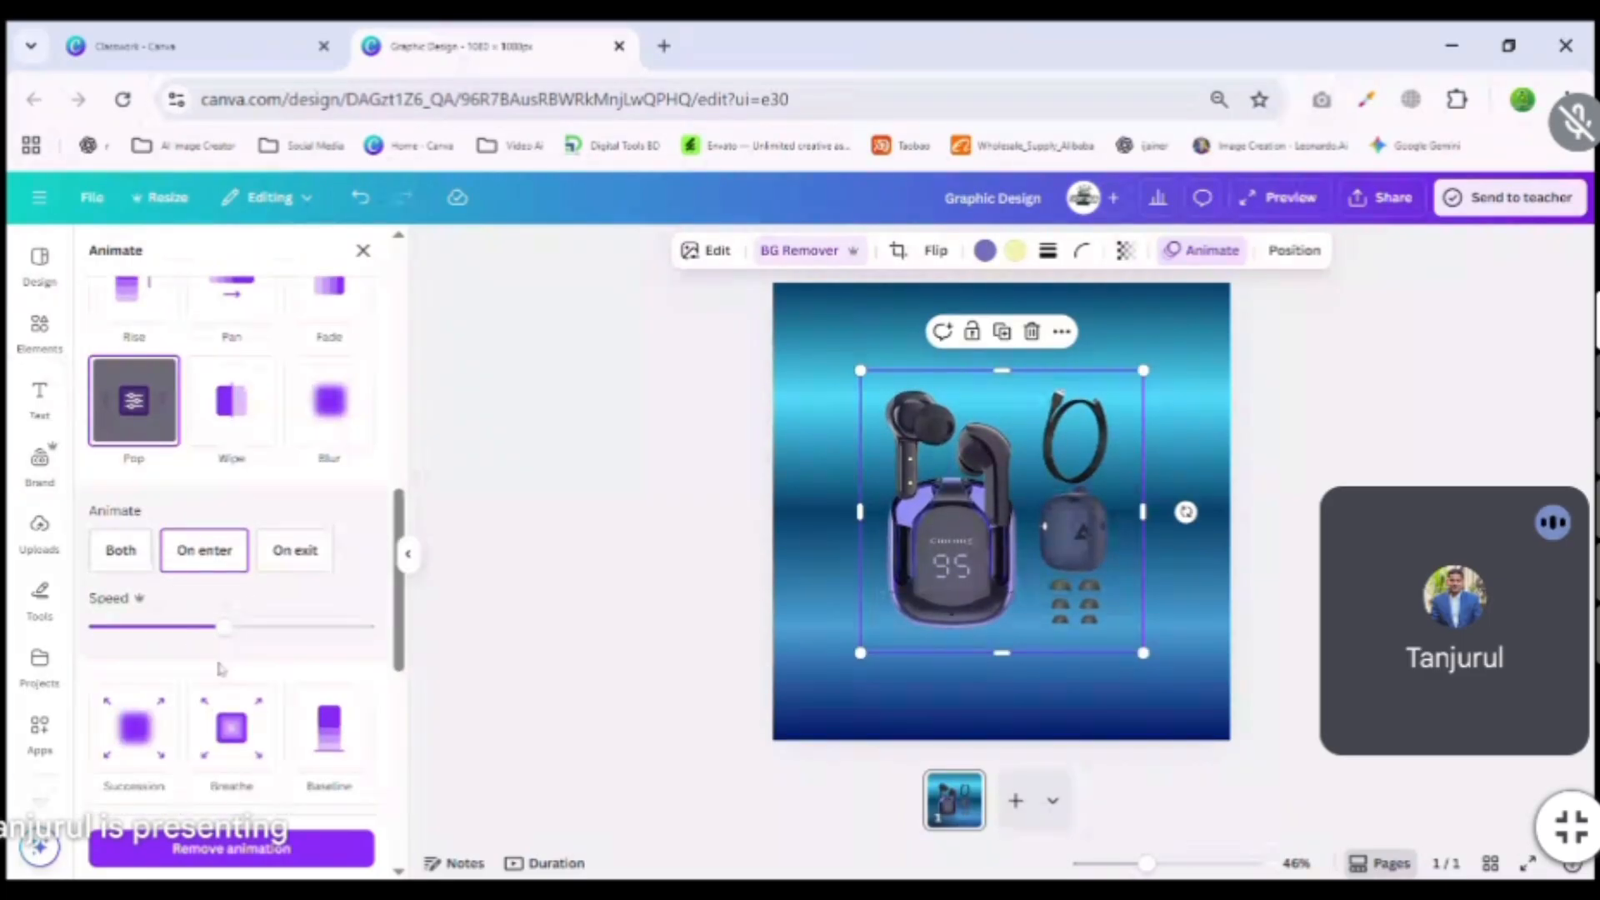
left_click_drag(225, 645, 119, 632)
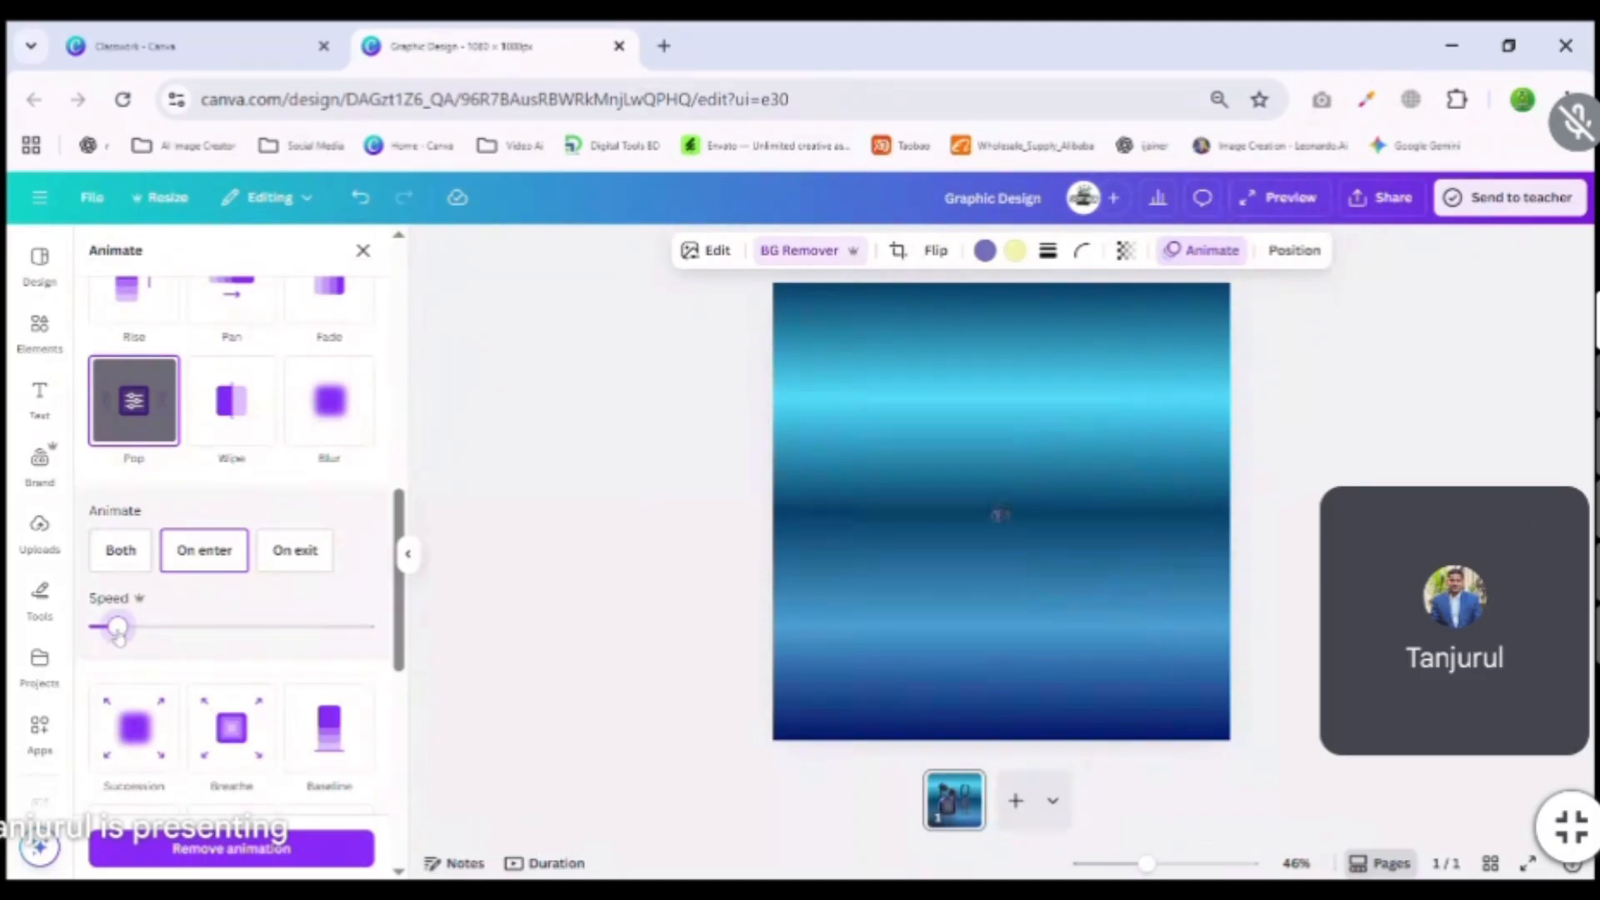
left_click(133, 730)
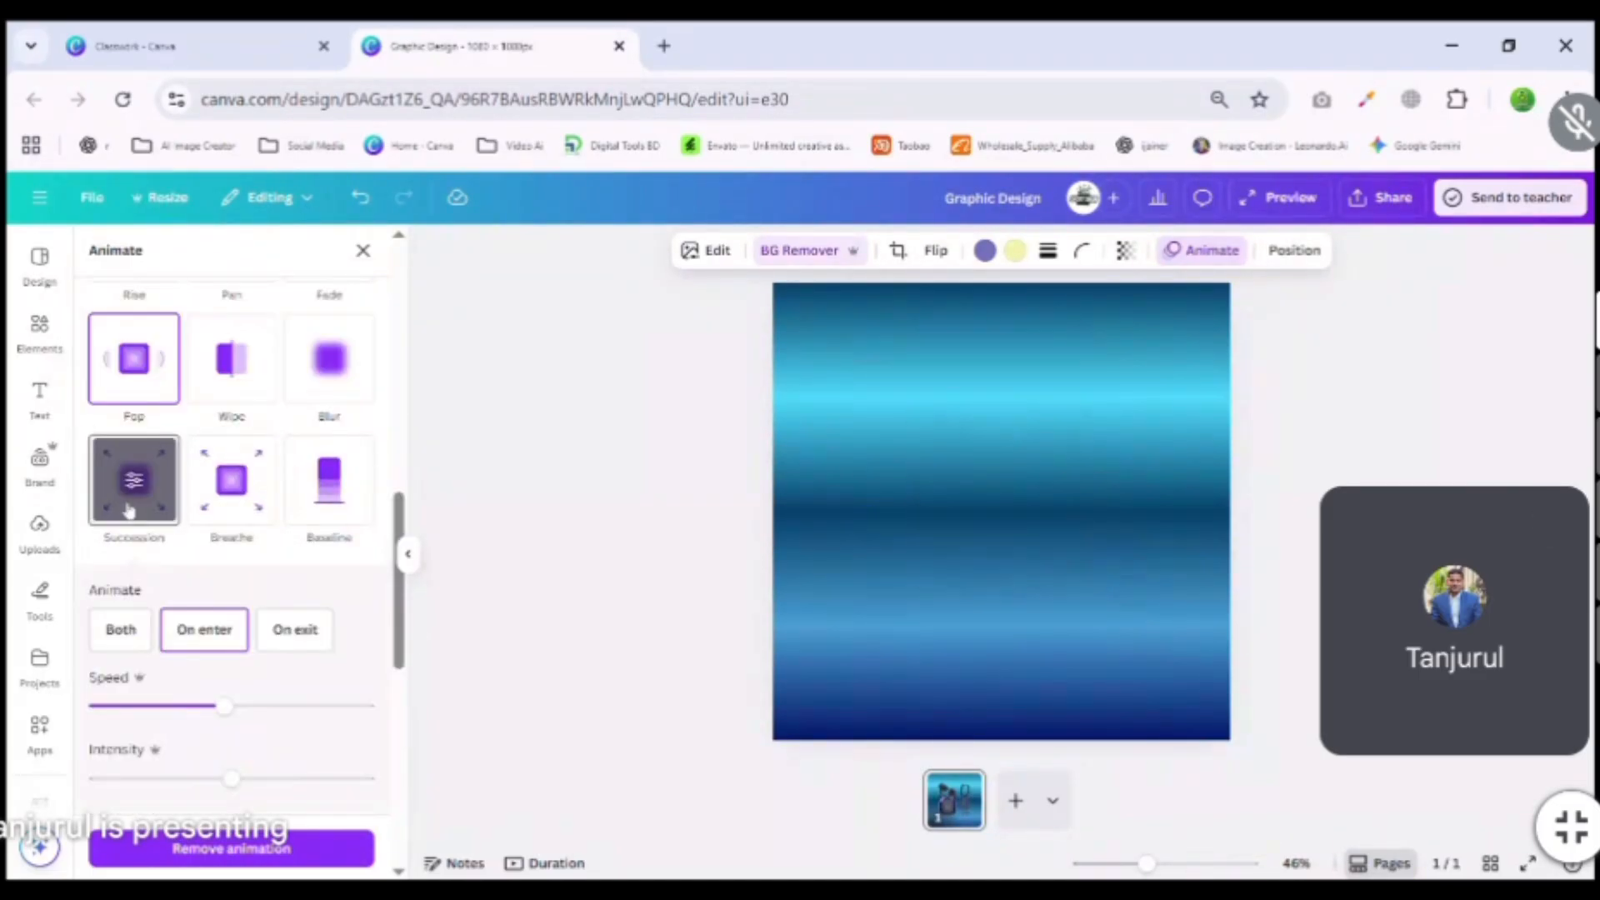
left_click(363, 251)
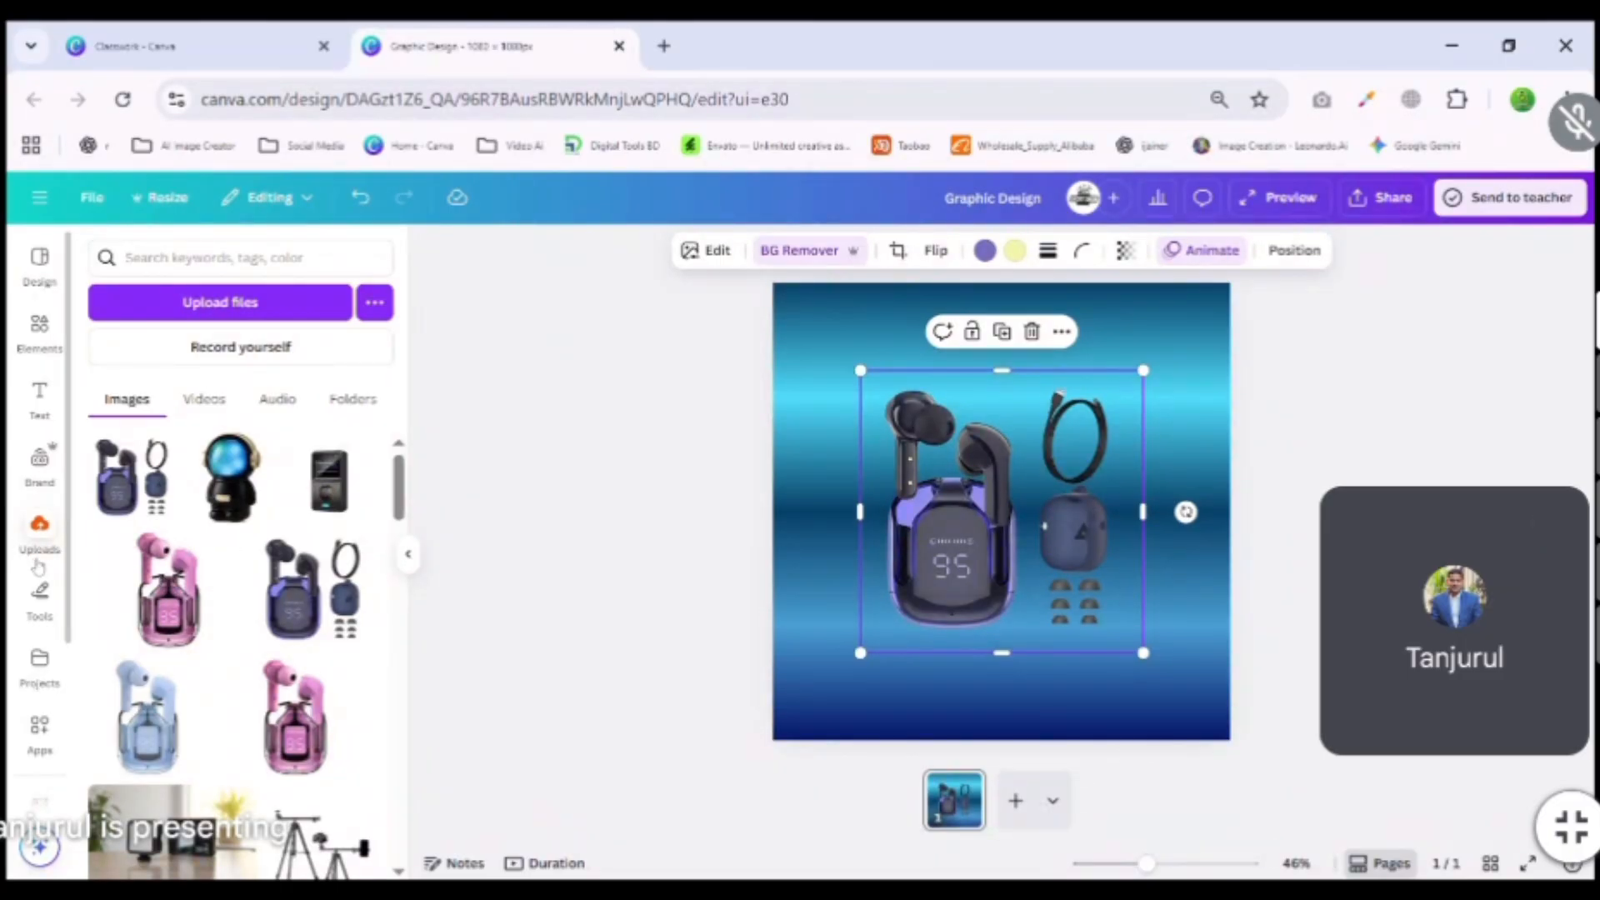
Draw two red freehand pen scribbles above the earbuds, and undo both of them.
scroll(37, 567, "down", 2)
left_click(50, 475)
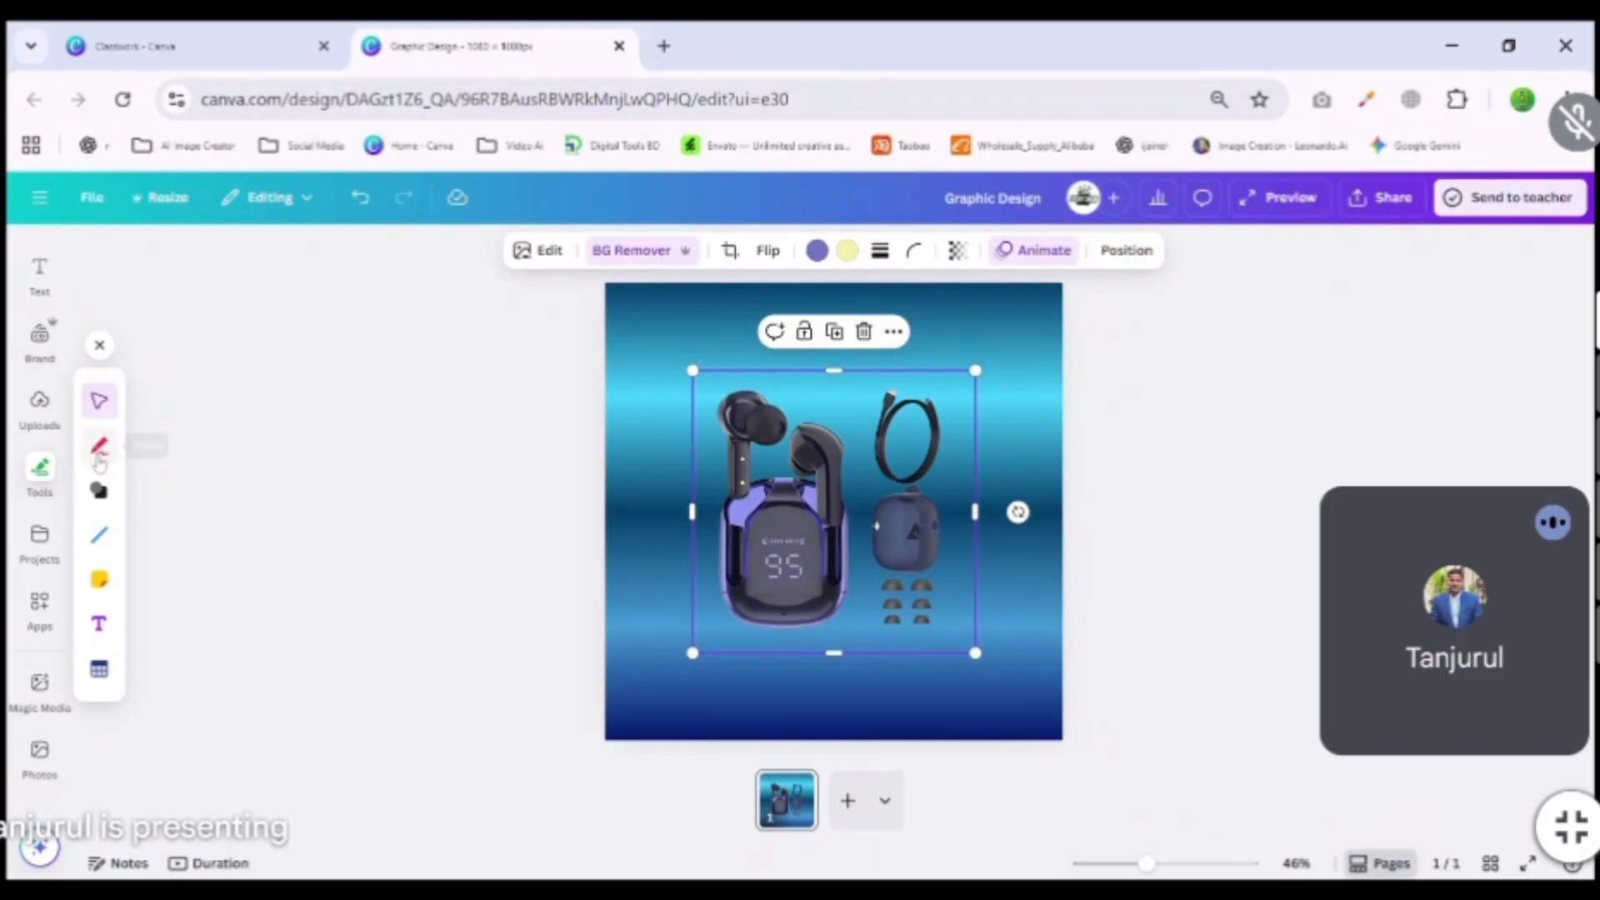
left_click(98, 454)
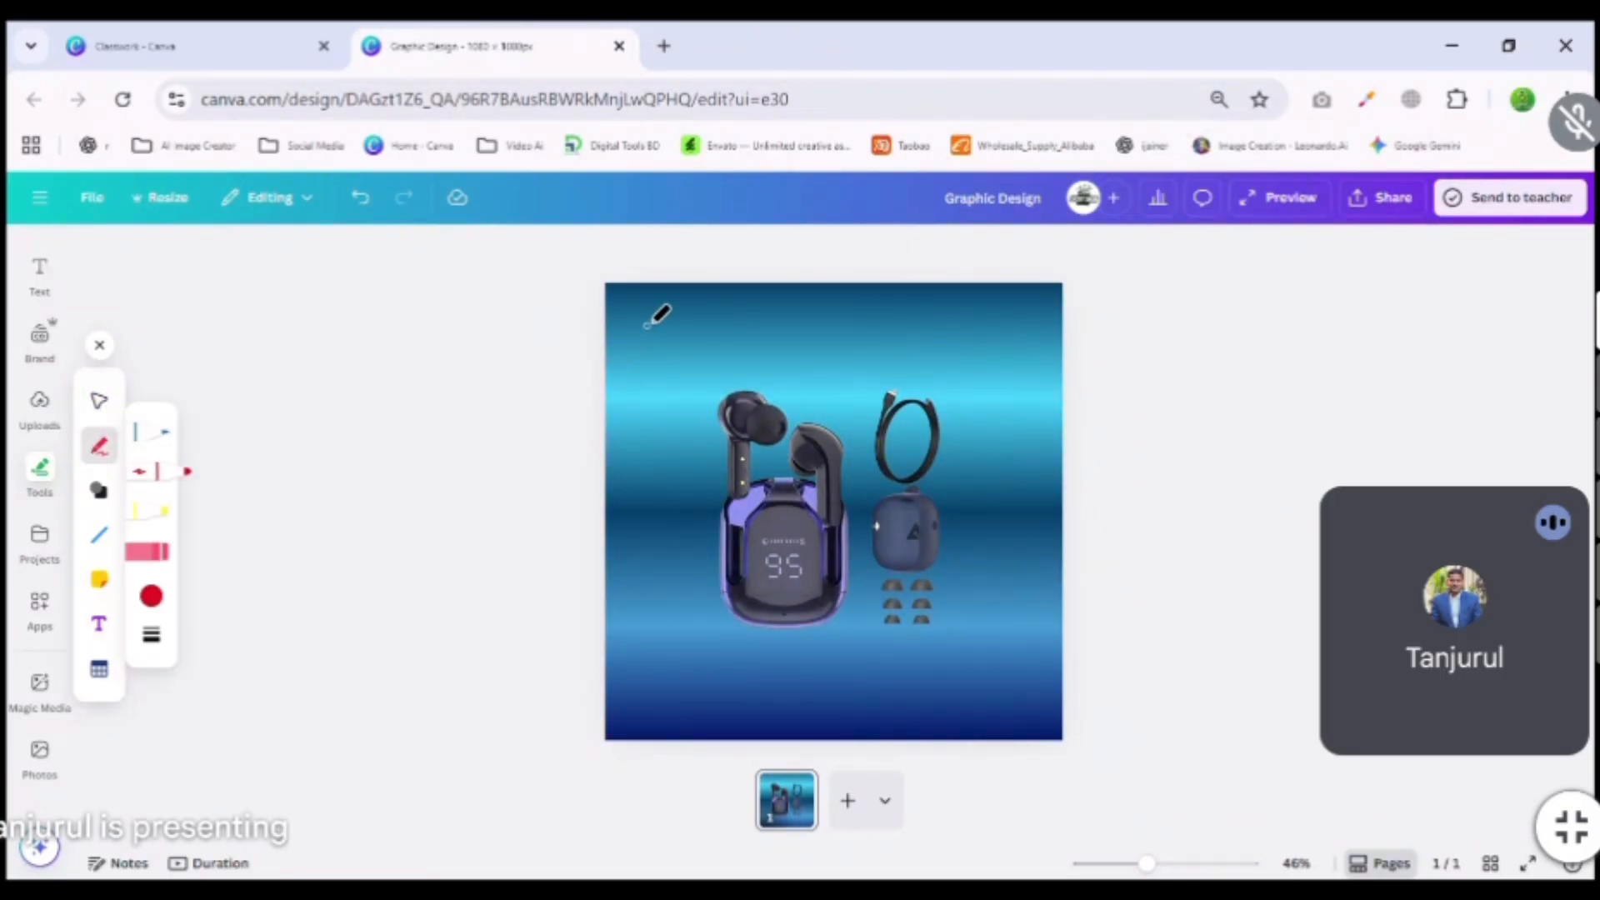
mouse_move(648, 327)
left_mouse_down()
mouse_move(715, 327)
mouse_move(749, 347)
mouse_move(700, 371)
mouse_move(696, 419)
left_mouse_up()
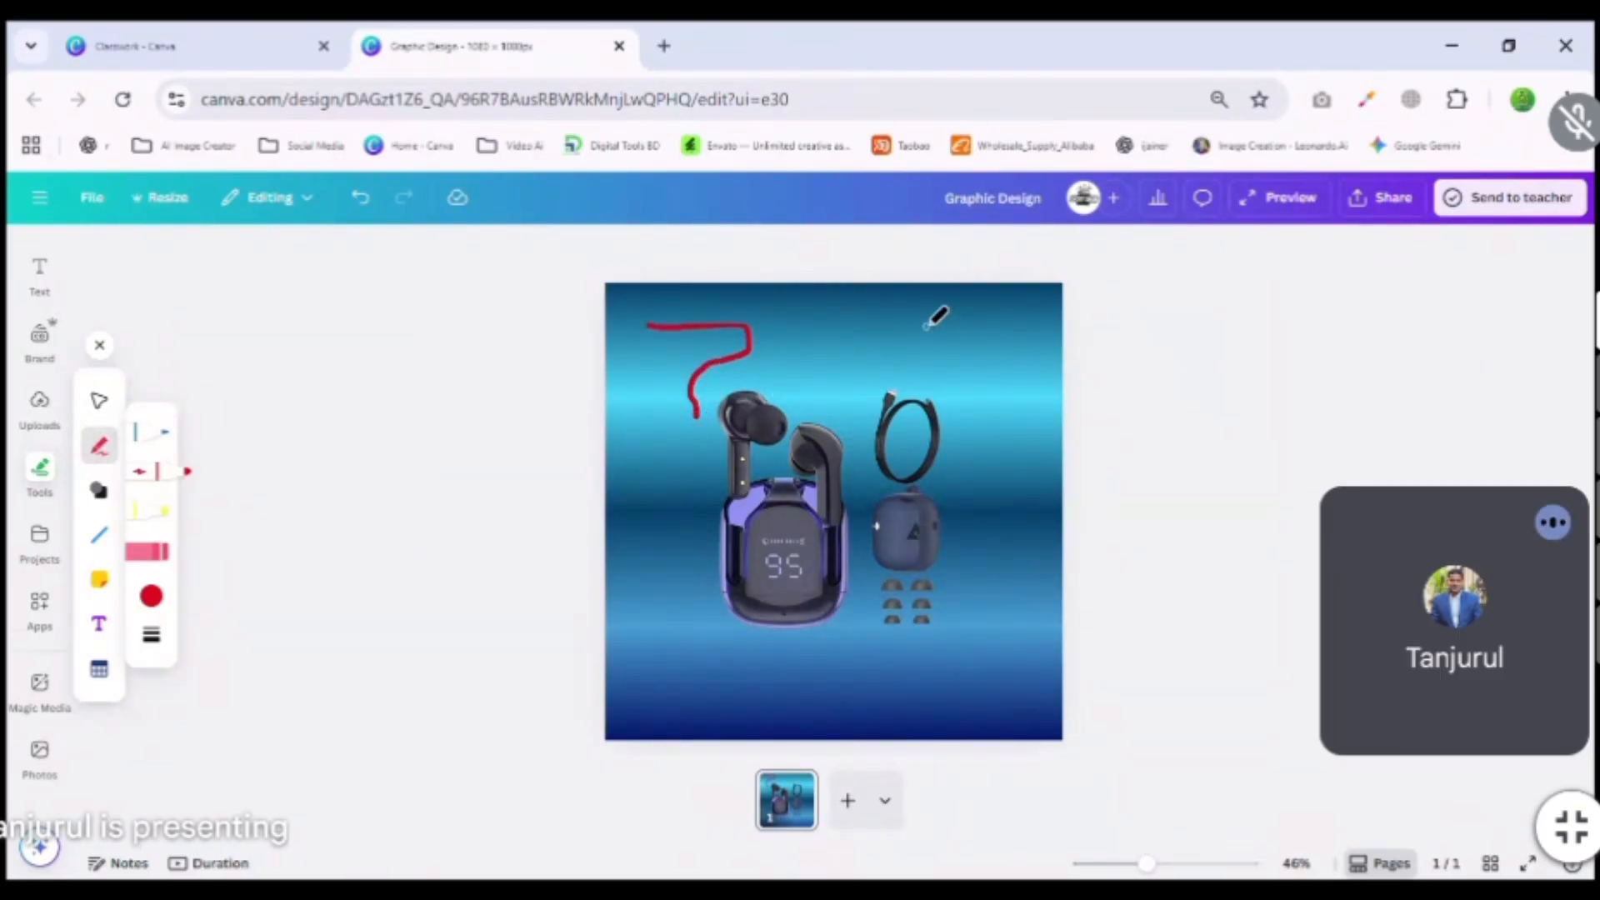
mouse_move(920, 315)
left_mouse_down()
mouse_move(913, 354)
mouse_move(928, 336)
mouse_move(892, 331)
mouse_move(885, 354)
mouse_move(902, 361)
mouse_move(942, 318)
mouse_move(944, 346)
mouse_move(931, 341)
mouse_move(961, 388)
mouse_move(977, 350)
mouse_move(937, 337)
mouse_move(898, 333)
left_mouse_up()
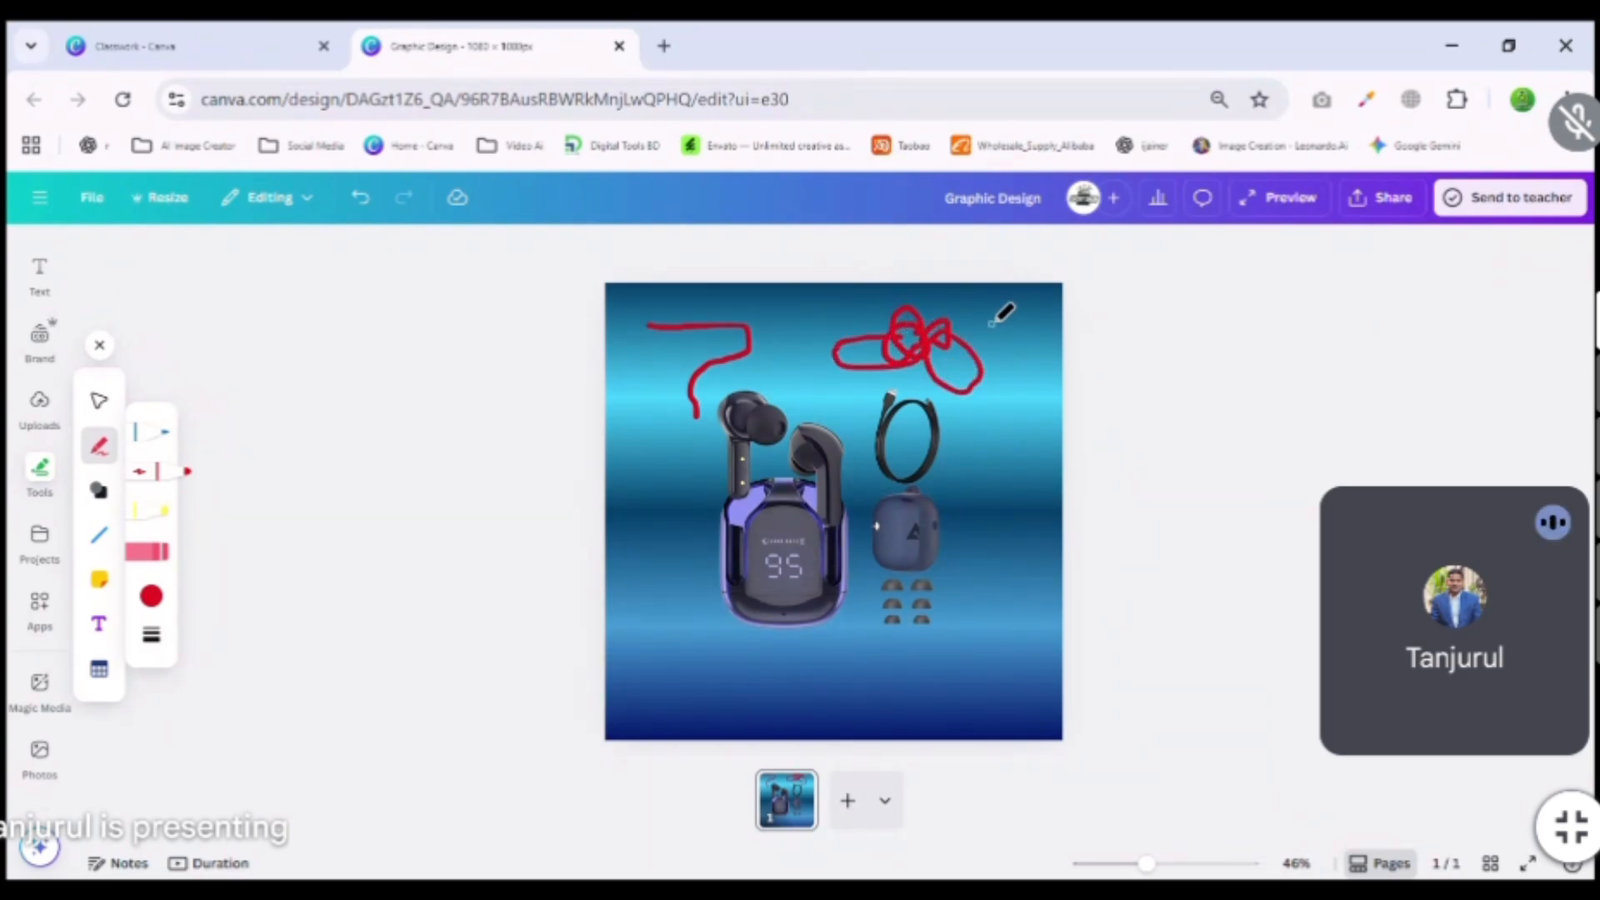
key("ctrl+z")
key("ctrl+z")
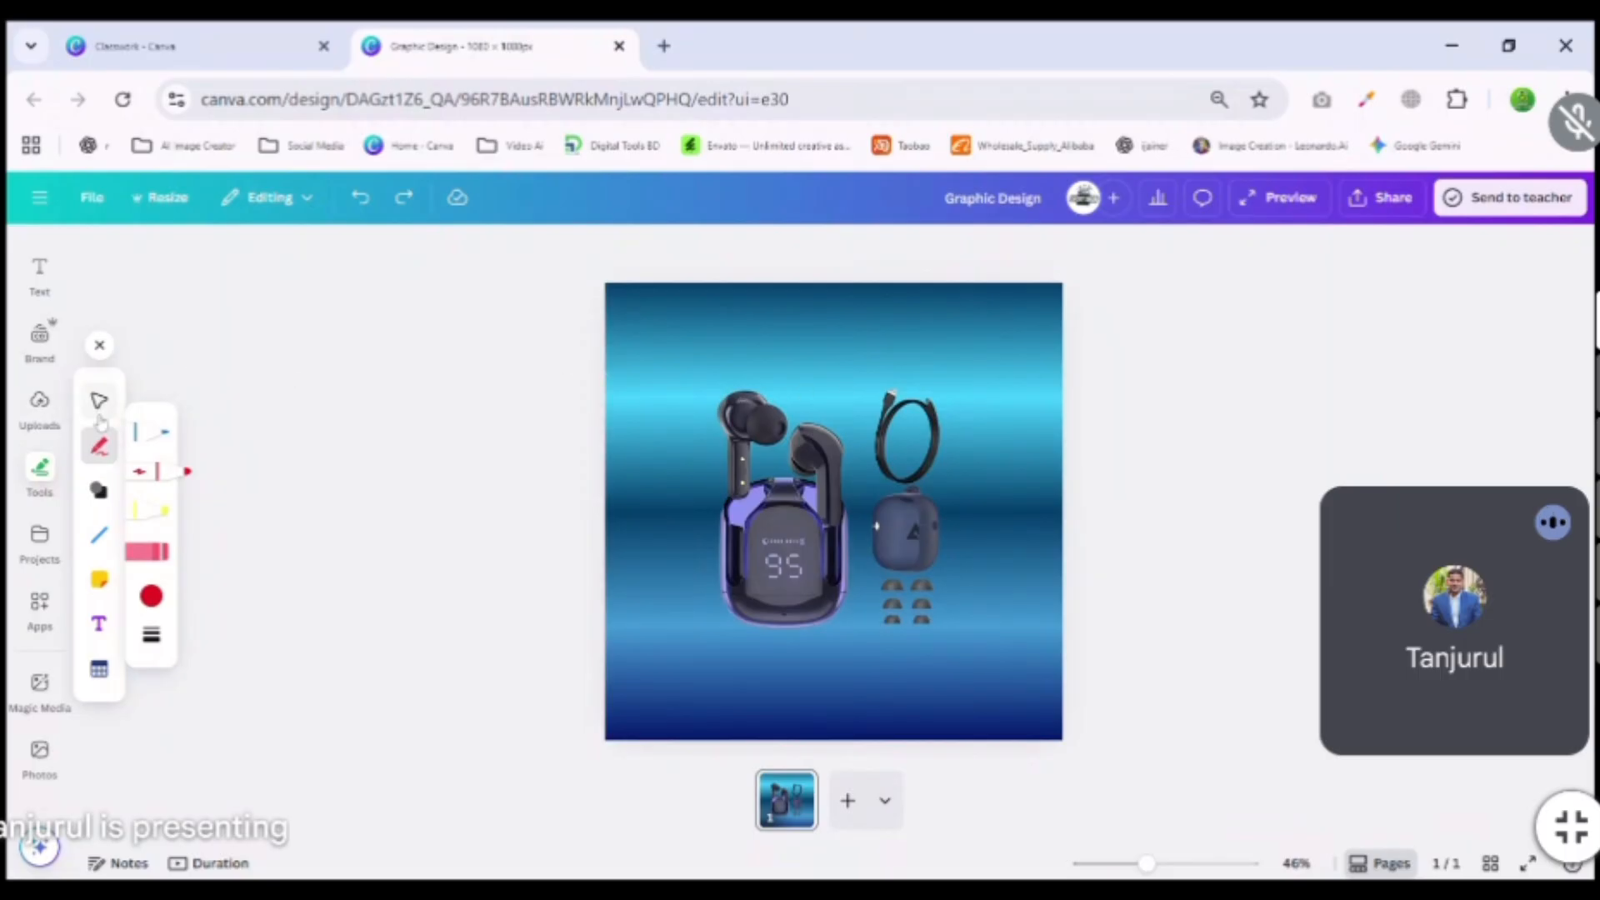
Add a rounded square shape, stretch it into a wide, thin bar, and place it above the earbuds.
left_click(102, 493)
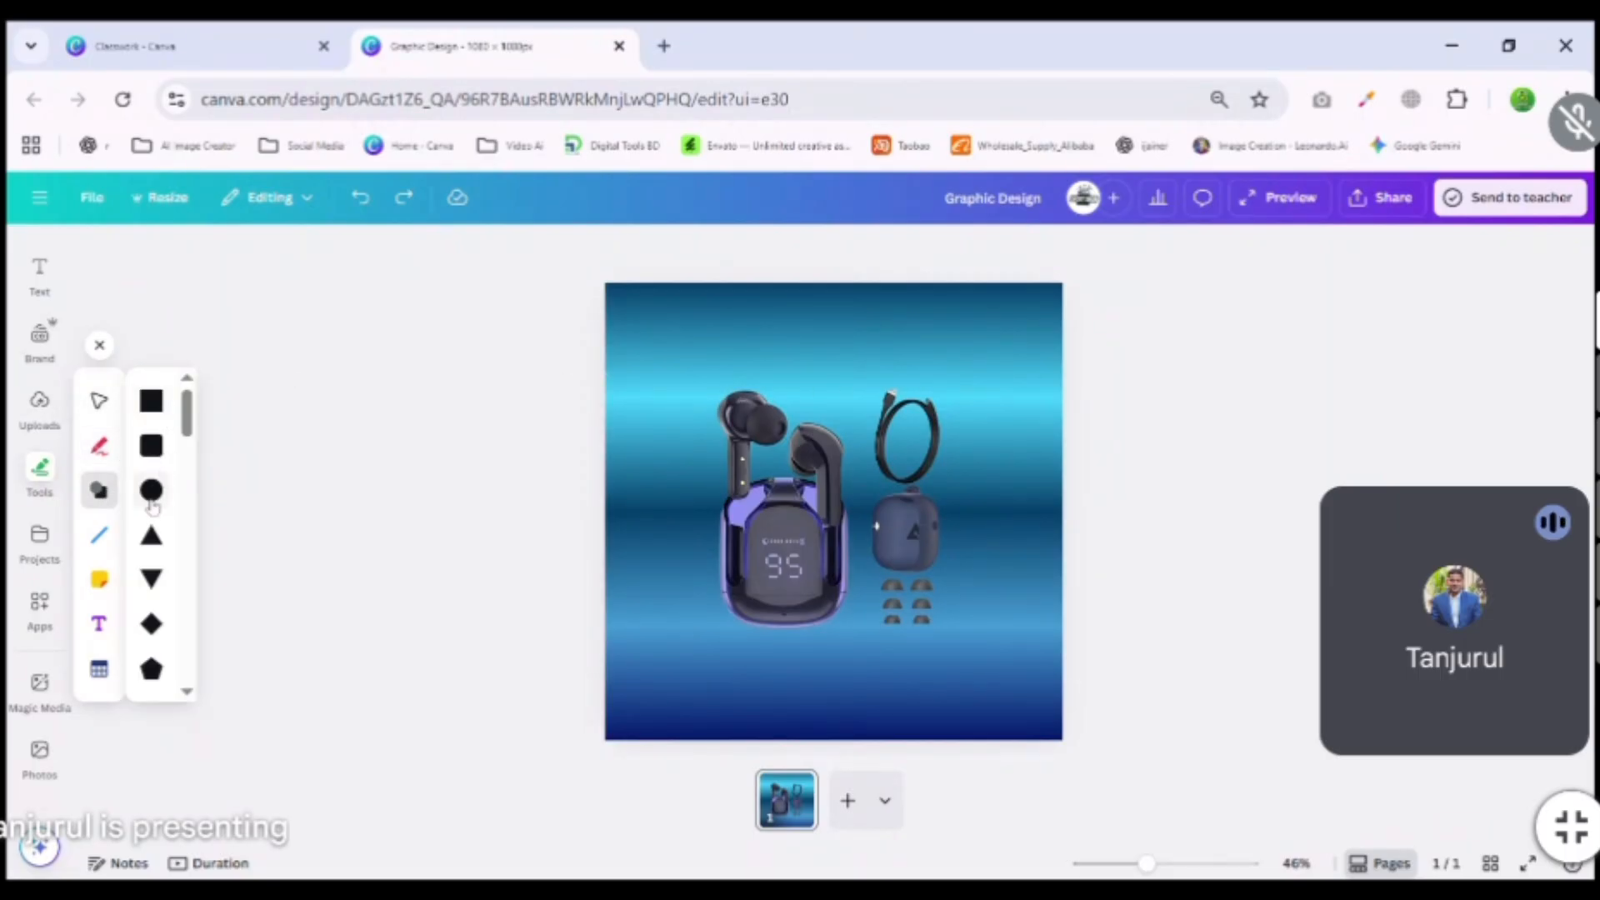
left_click(160, 448)
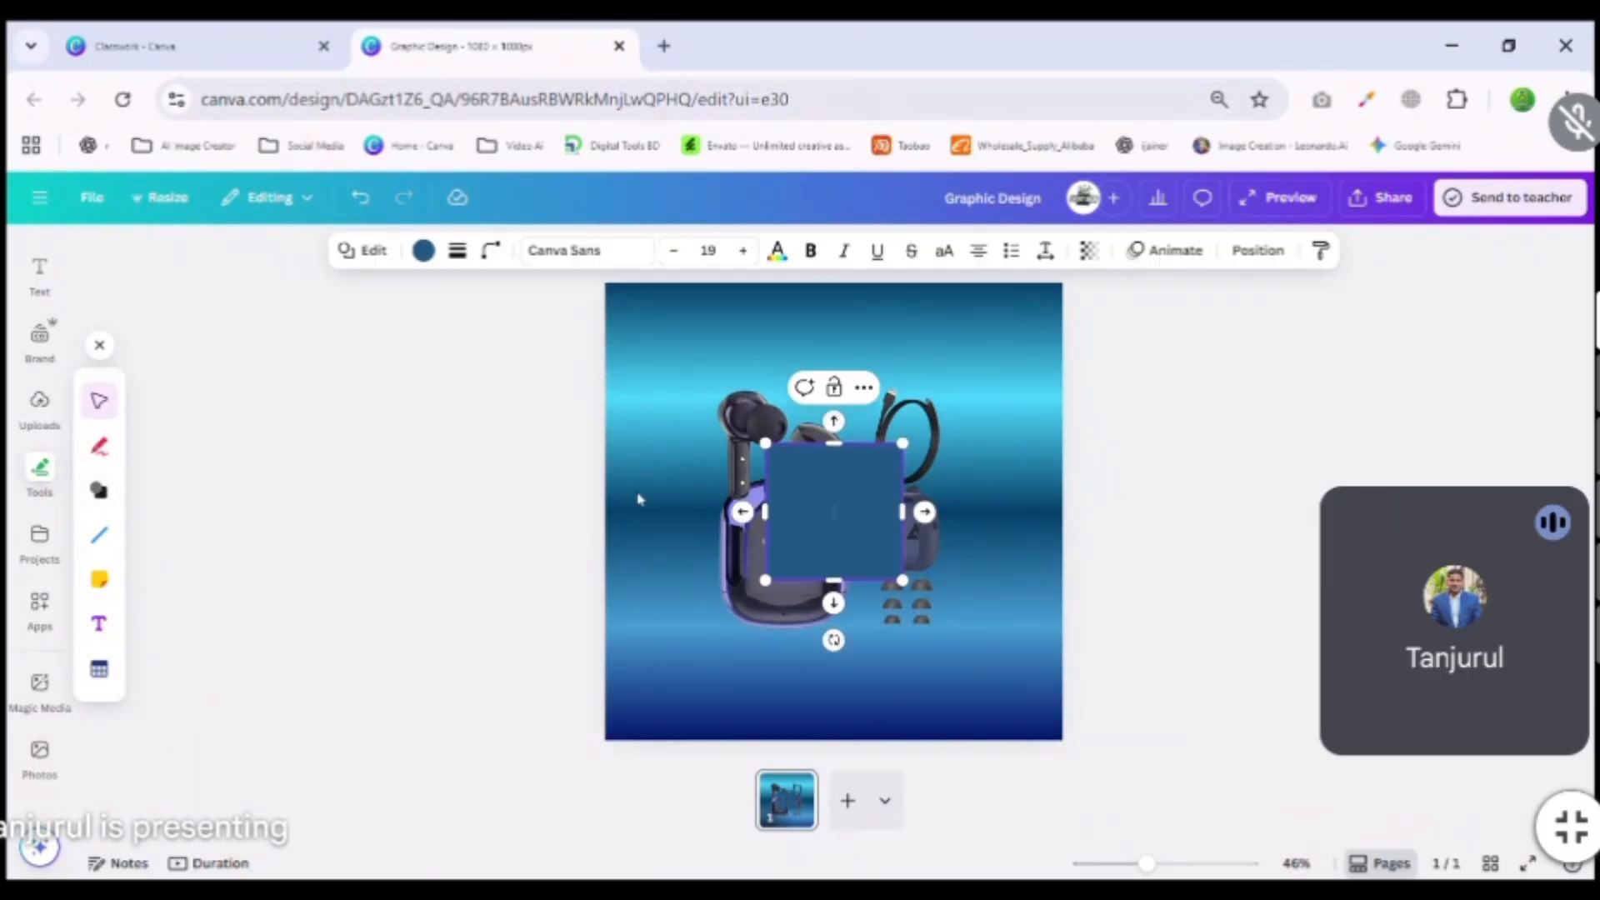
left_click_drag(902, 511, 1017, 511)
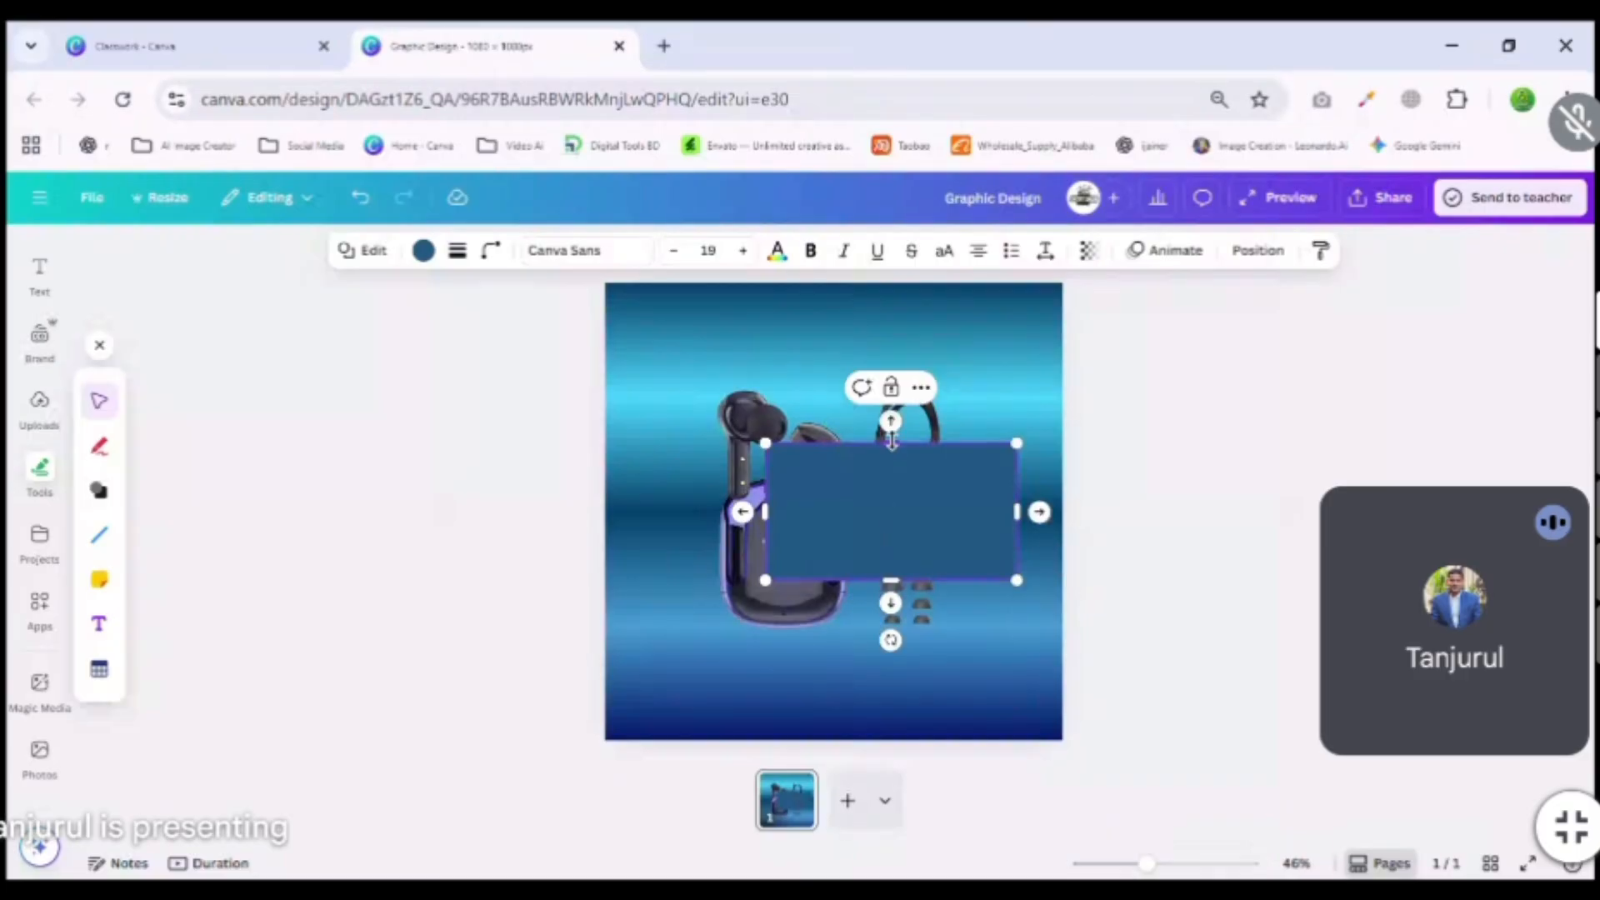
left_click_drag(891, 442, 892, 536)
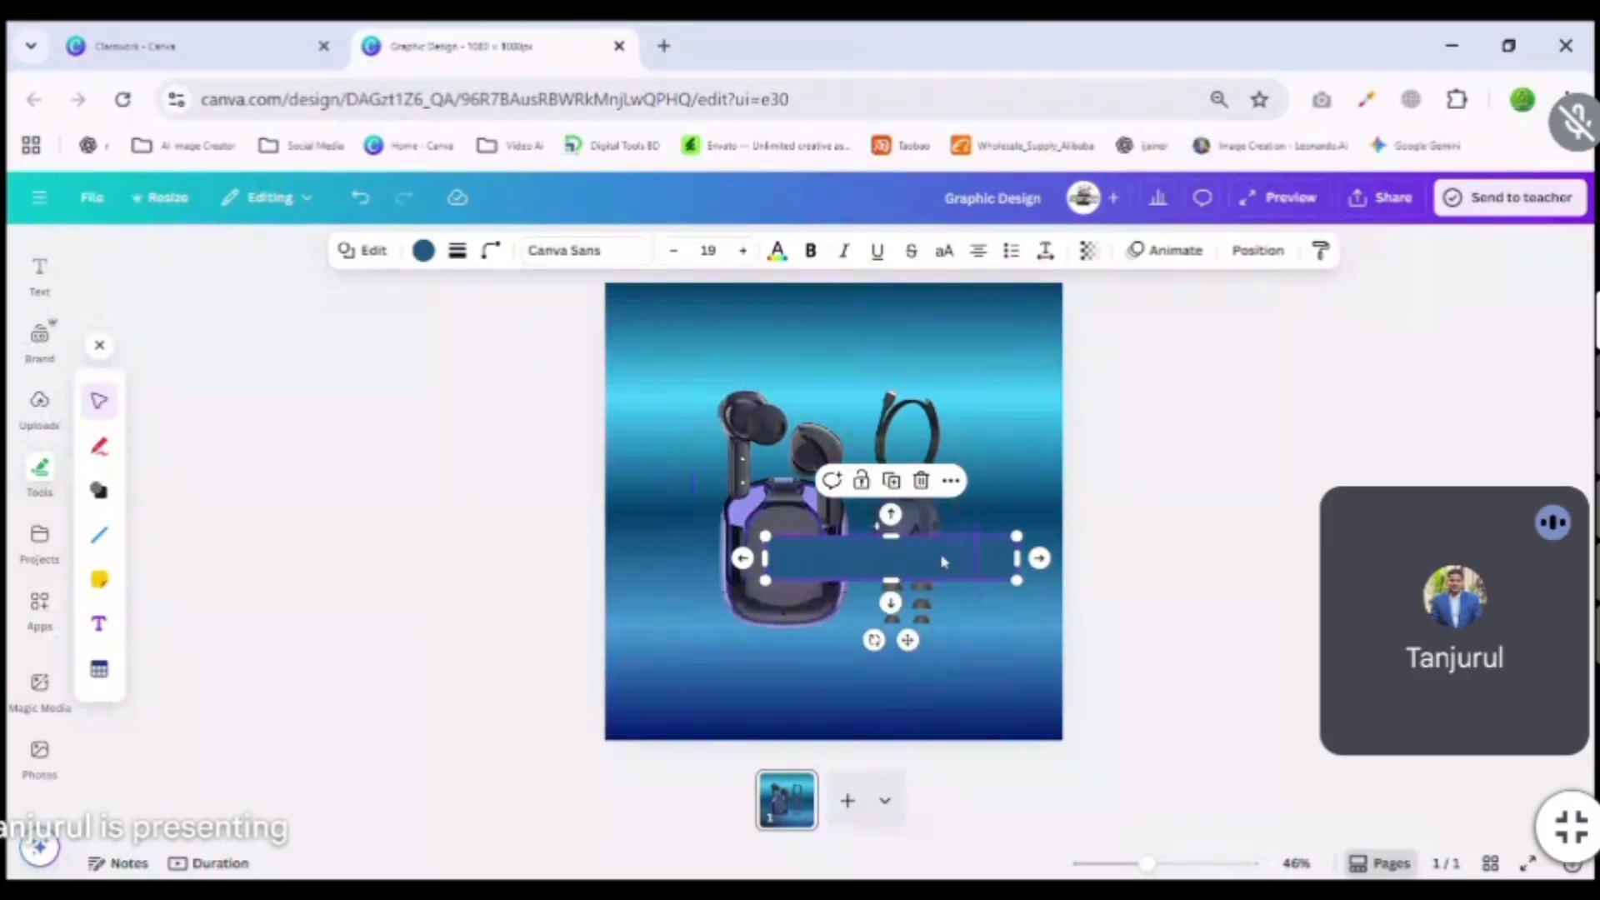
left_click_drag(946, 554, 857, 343)
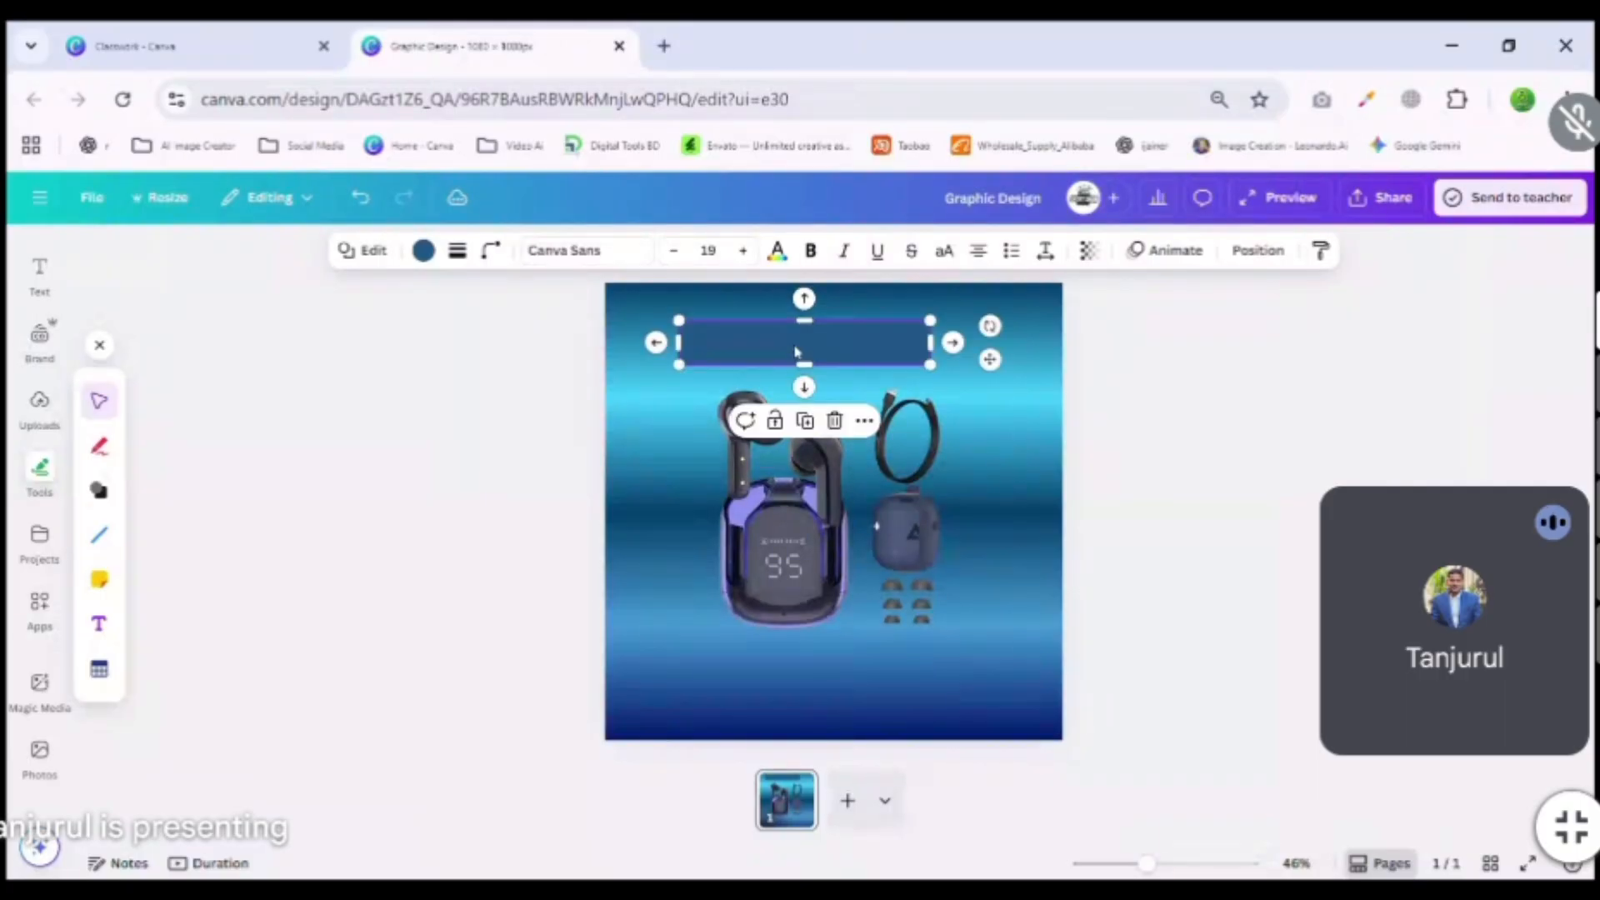
Recolor the bar above the earbuds solid red, and delete it from the design.
left_click(422, 251)
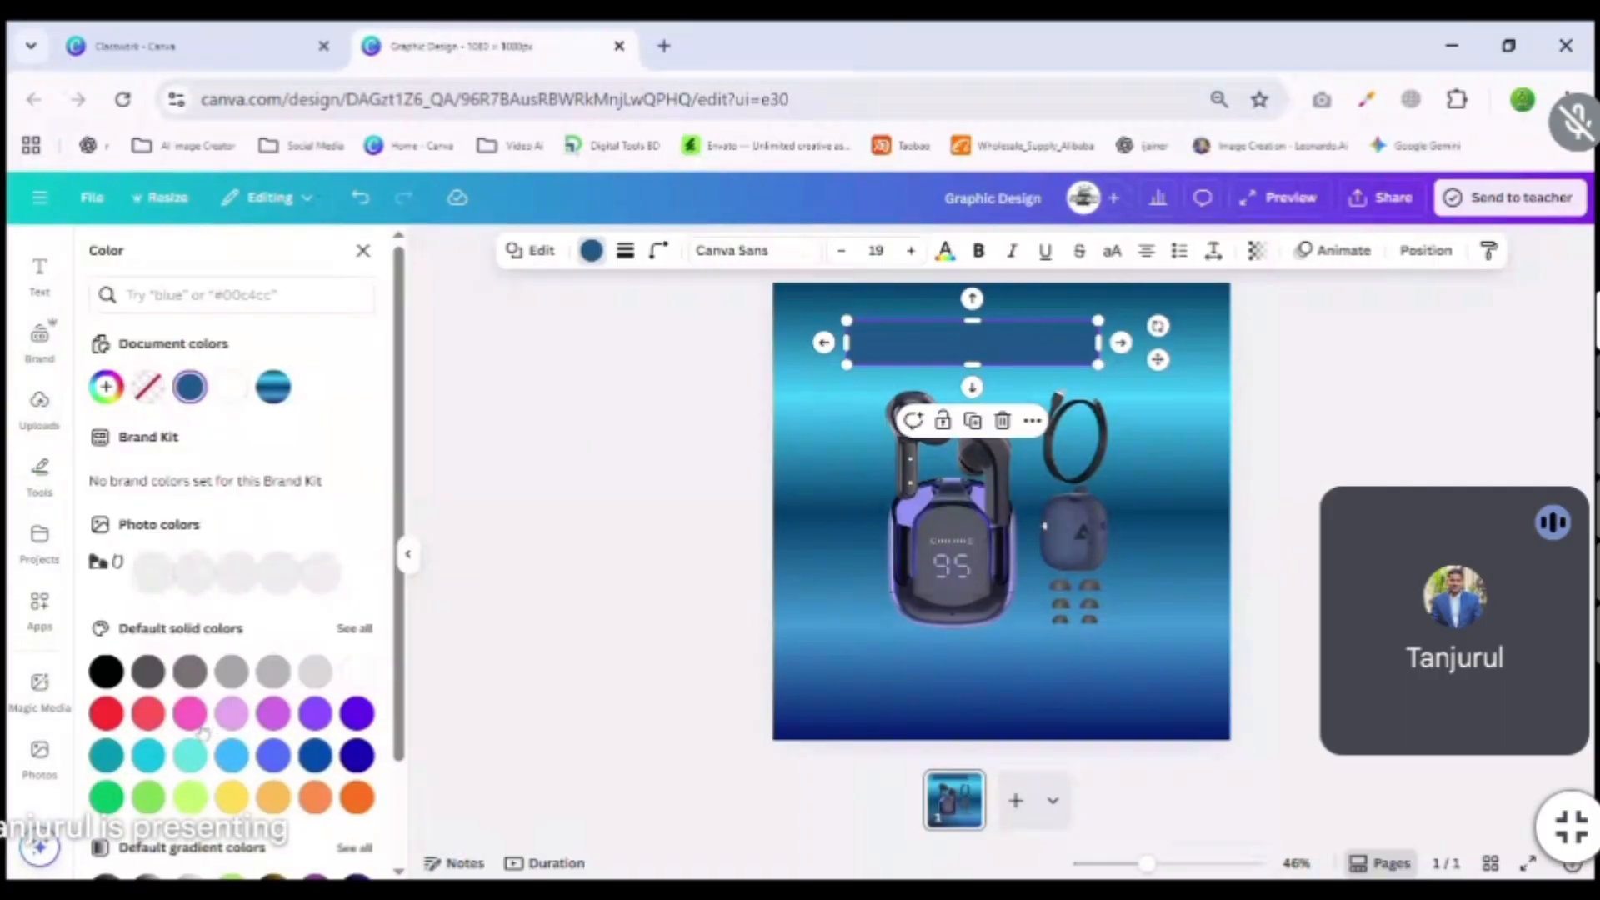
left_click(190, 704)
left_click(108, 706)
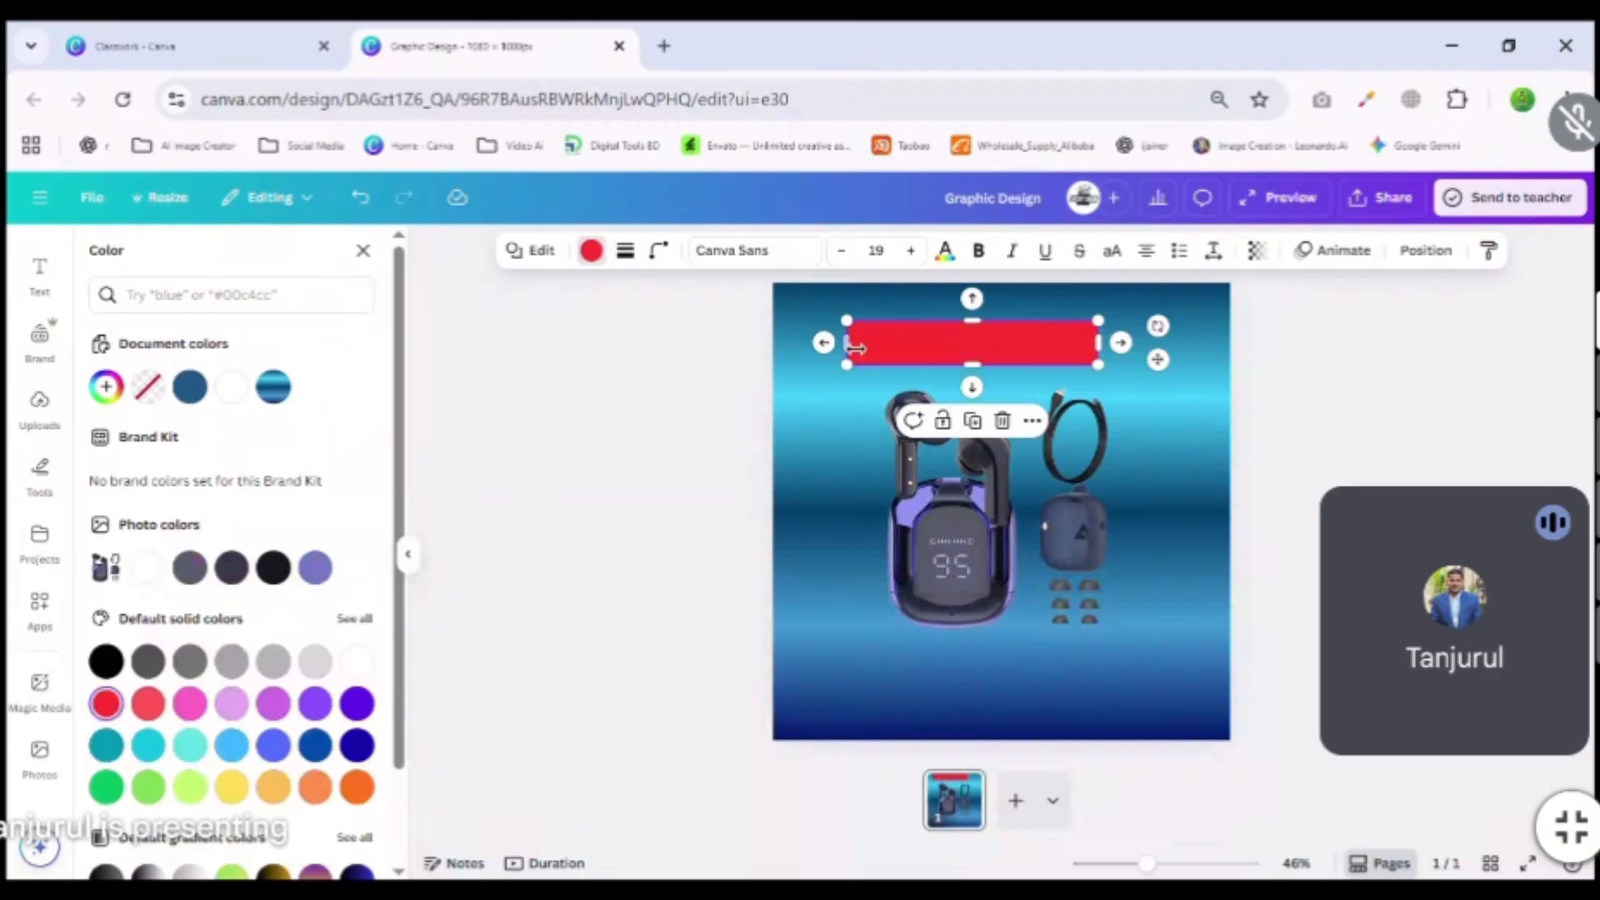
key("Delete")
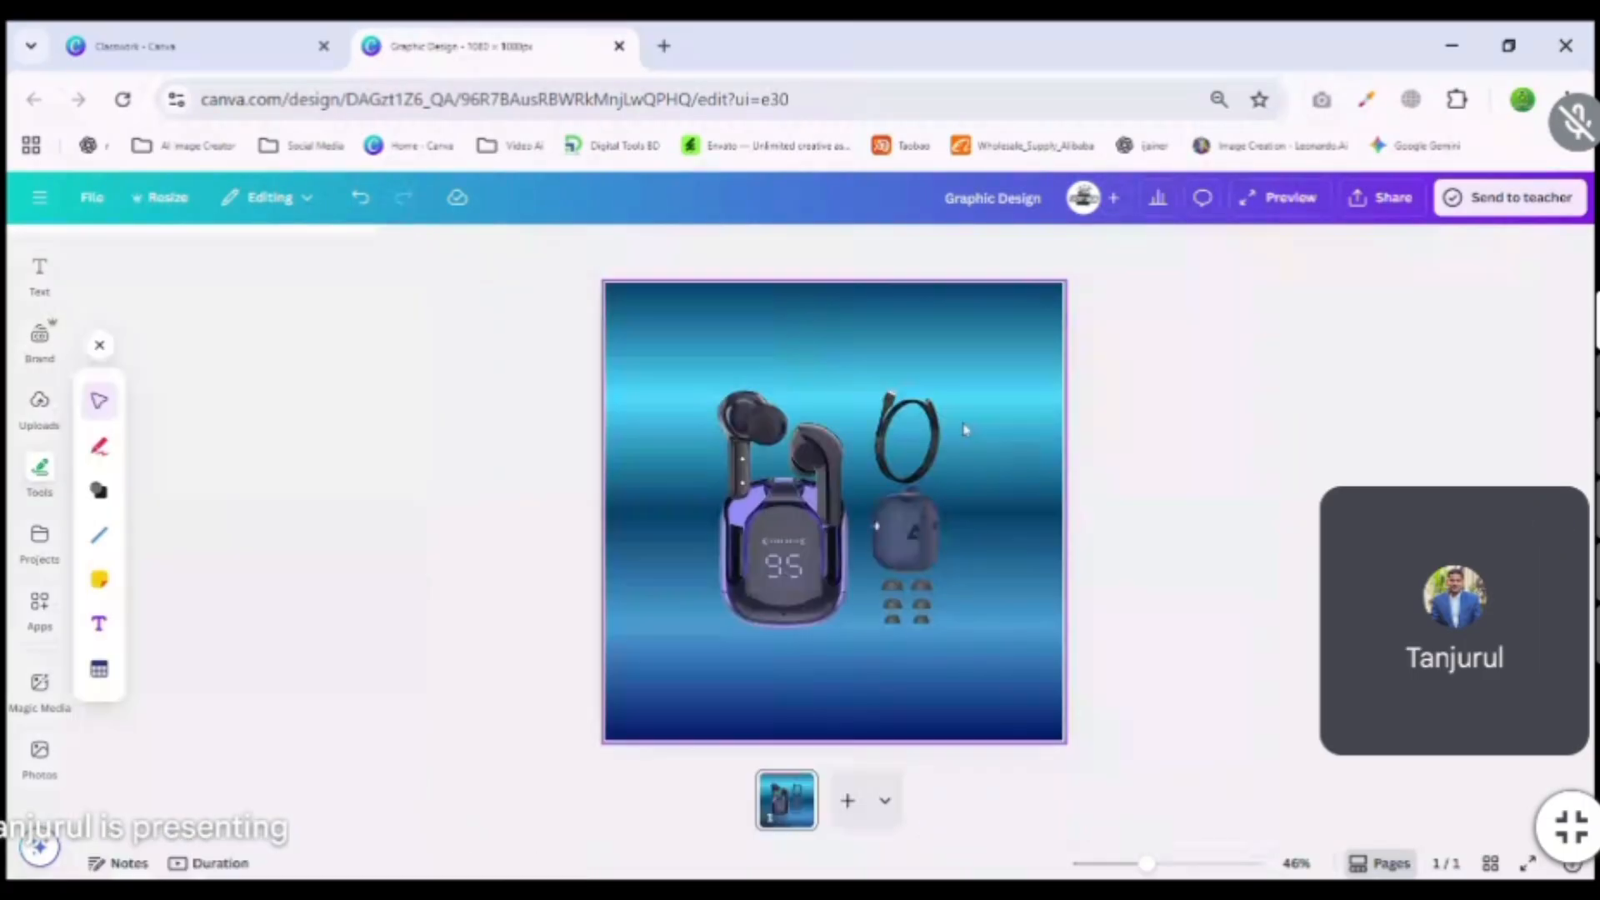
Add a curved line across the earbuds image and extend its right end toward the image's right edge.
left_click(96, 538)
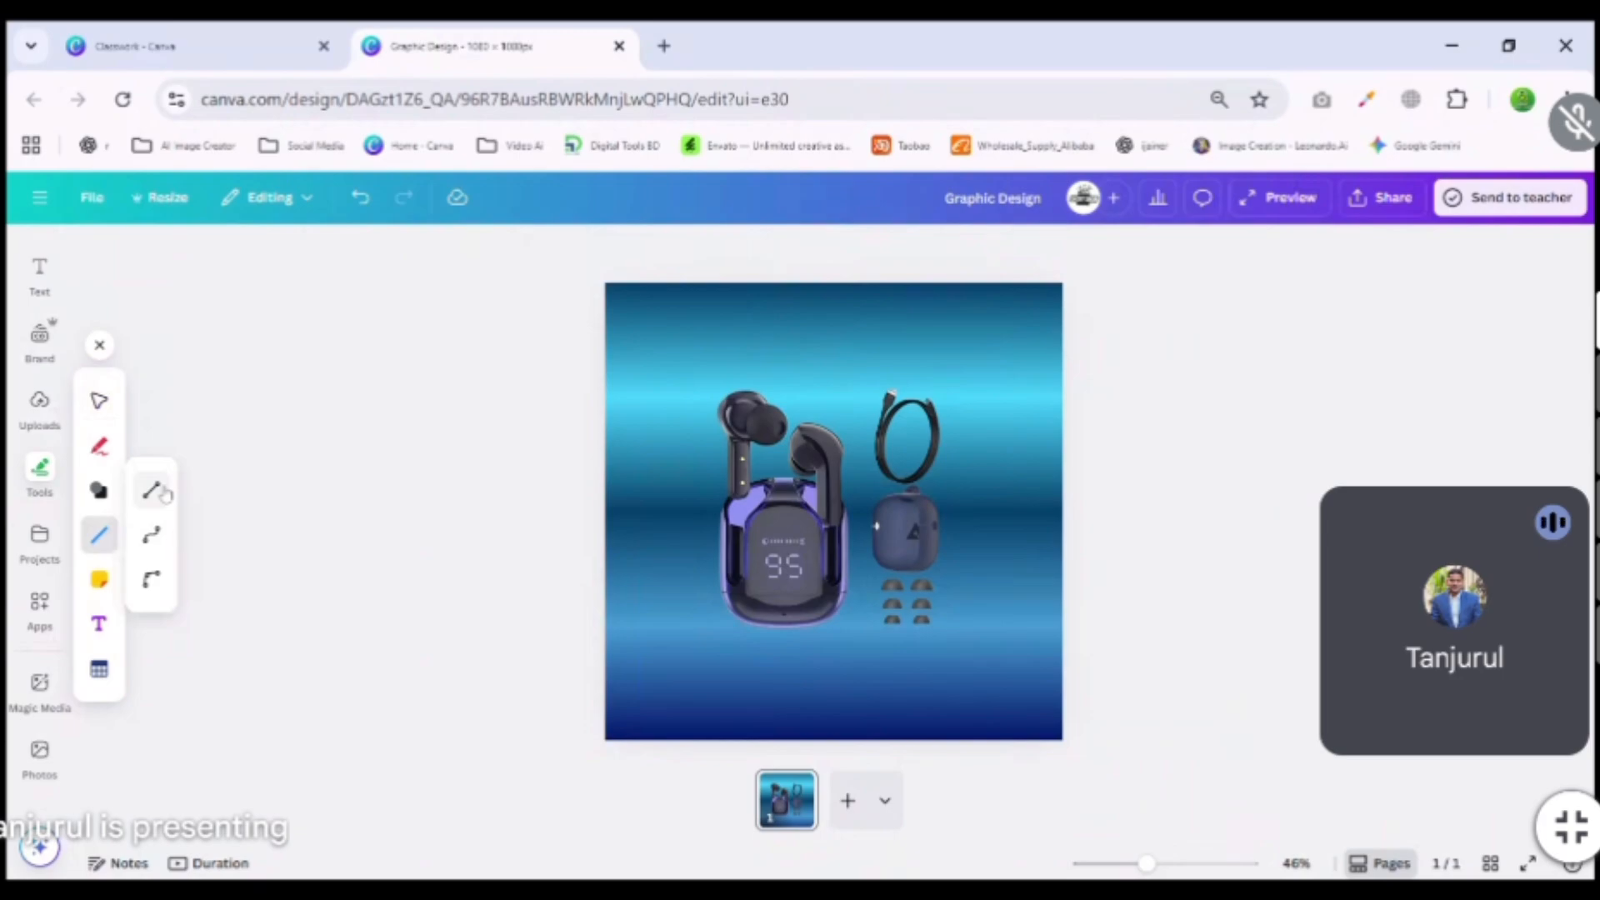
left_click(147, 584)
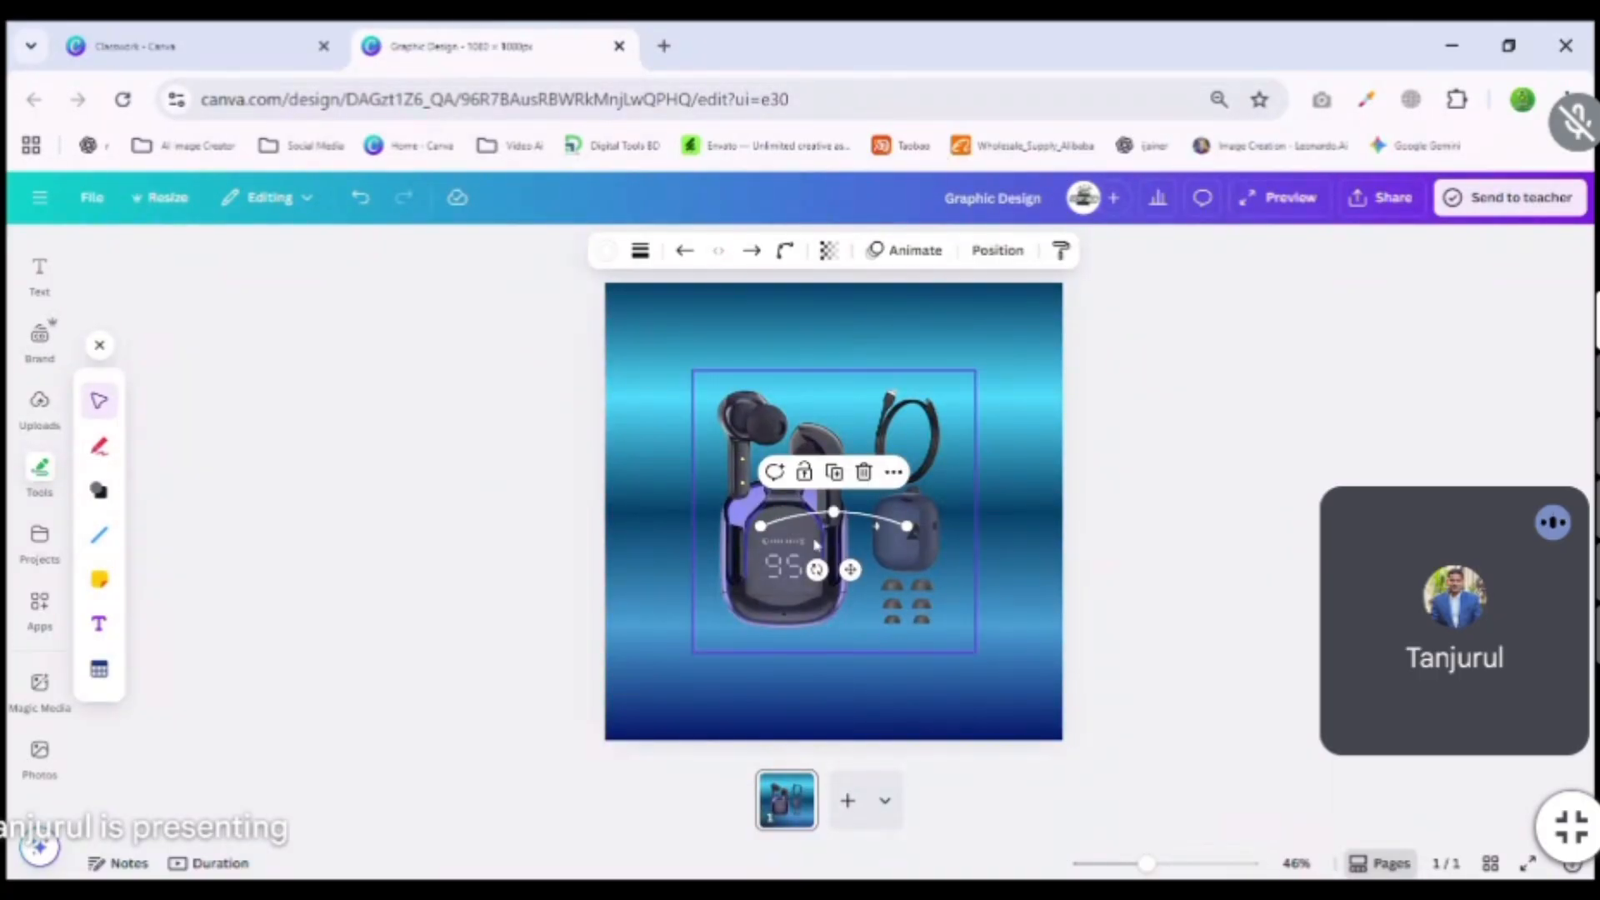
left_click_drag(908, 526, 967, 533)
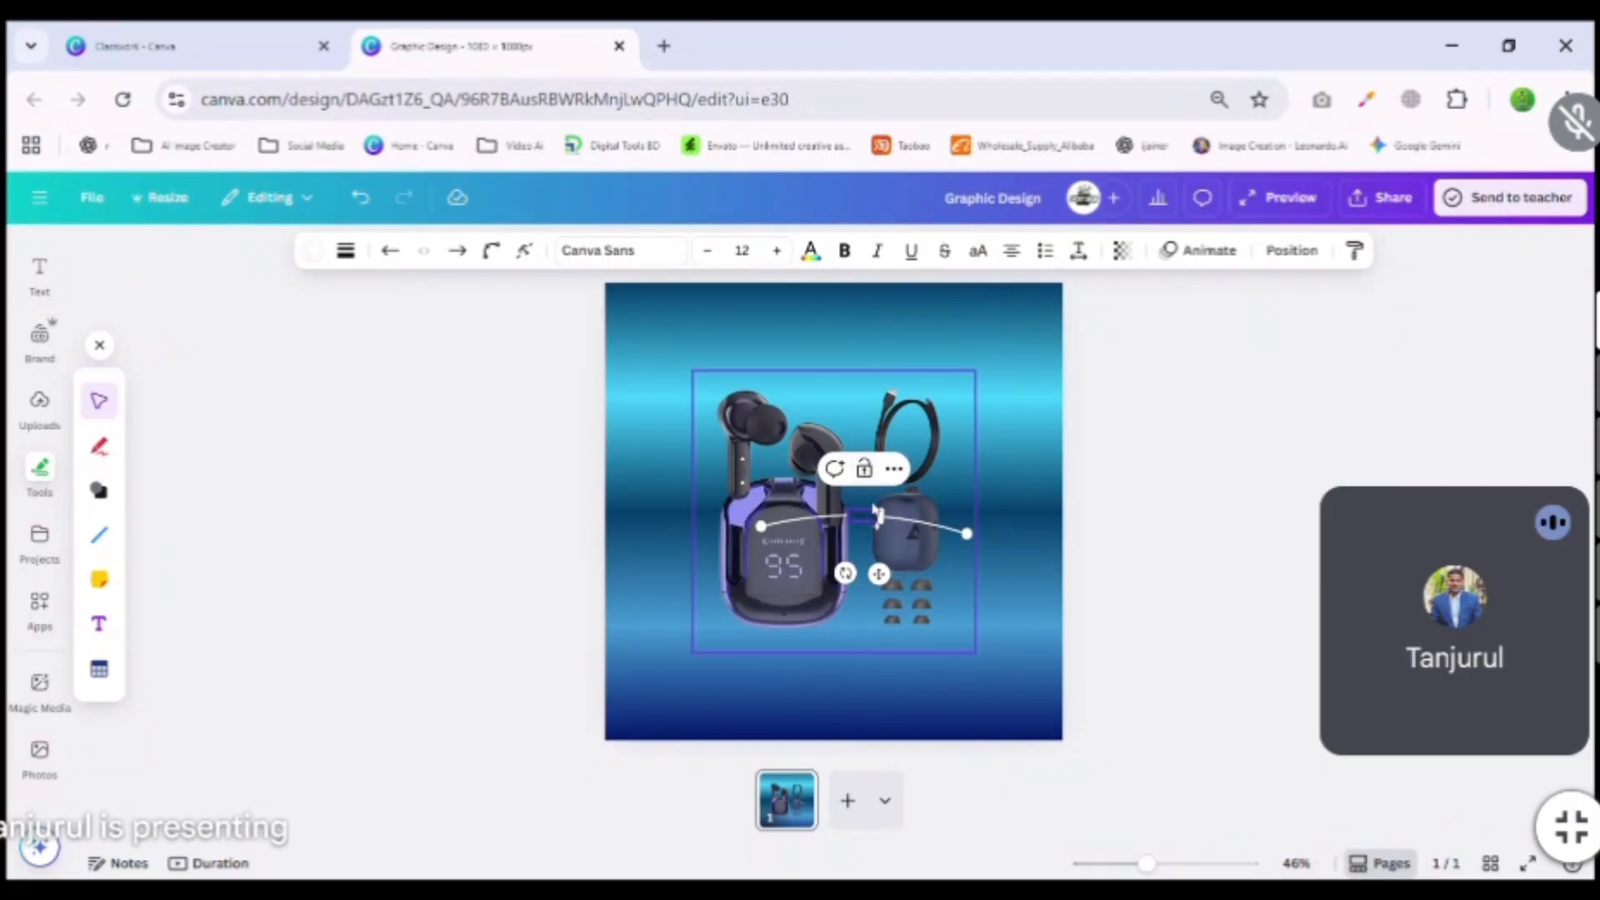
Delete the curved line that crosses the earbuds image.
left_click(1120, 451)
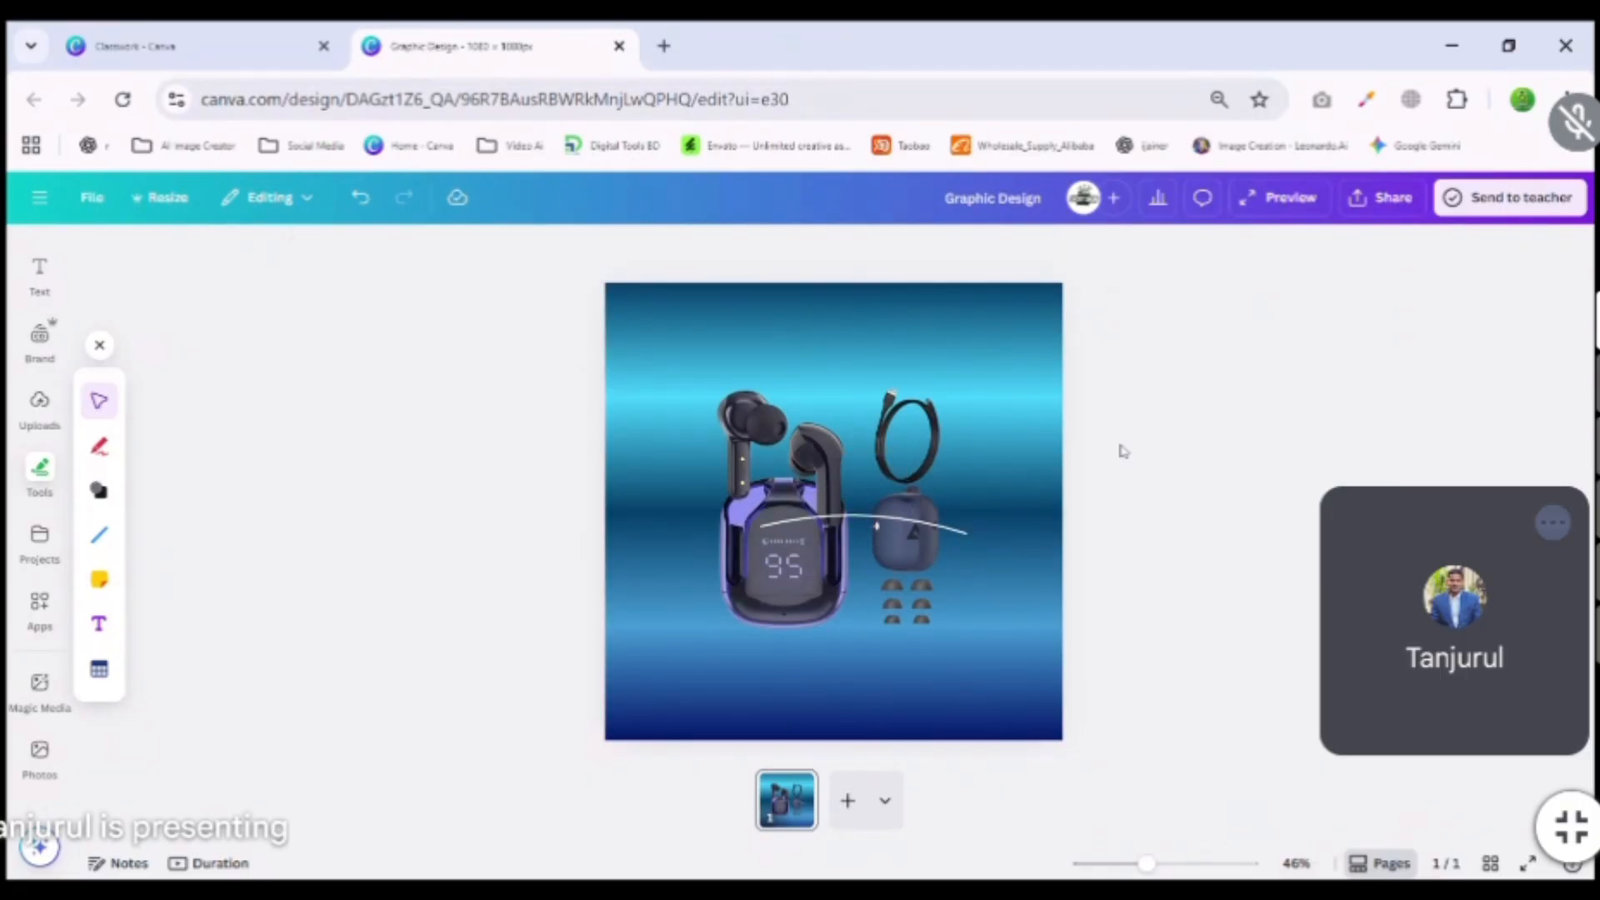
left_click(852, 525)
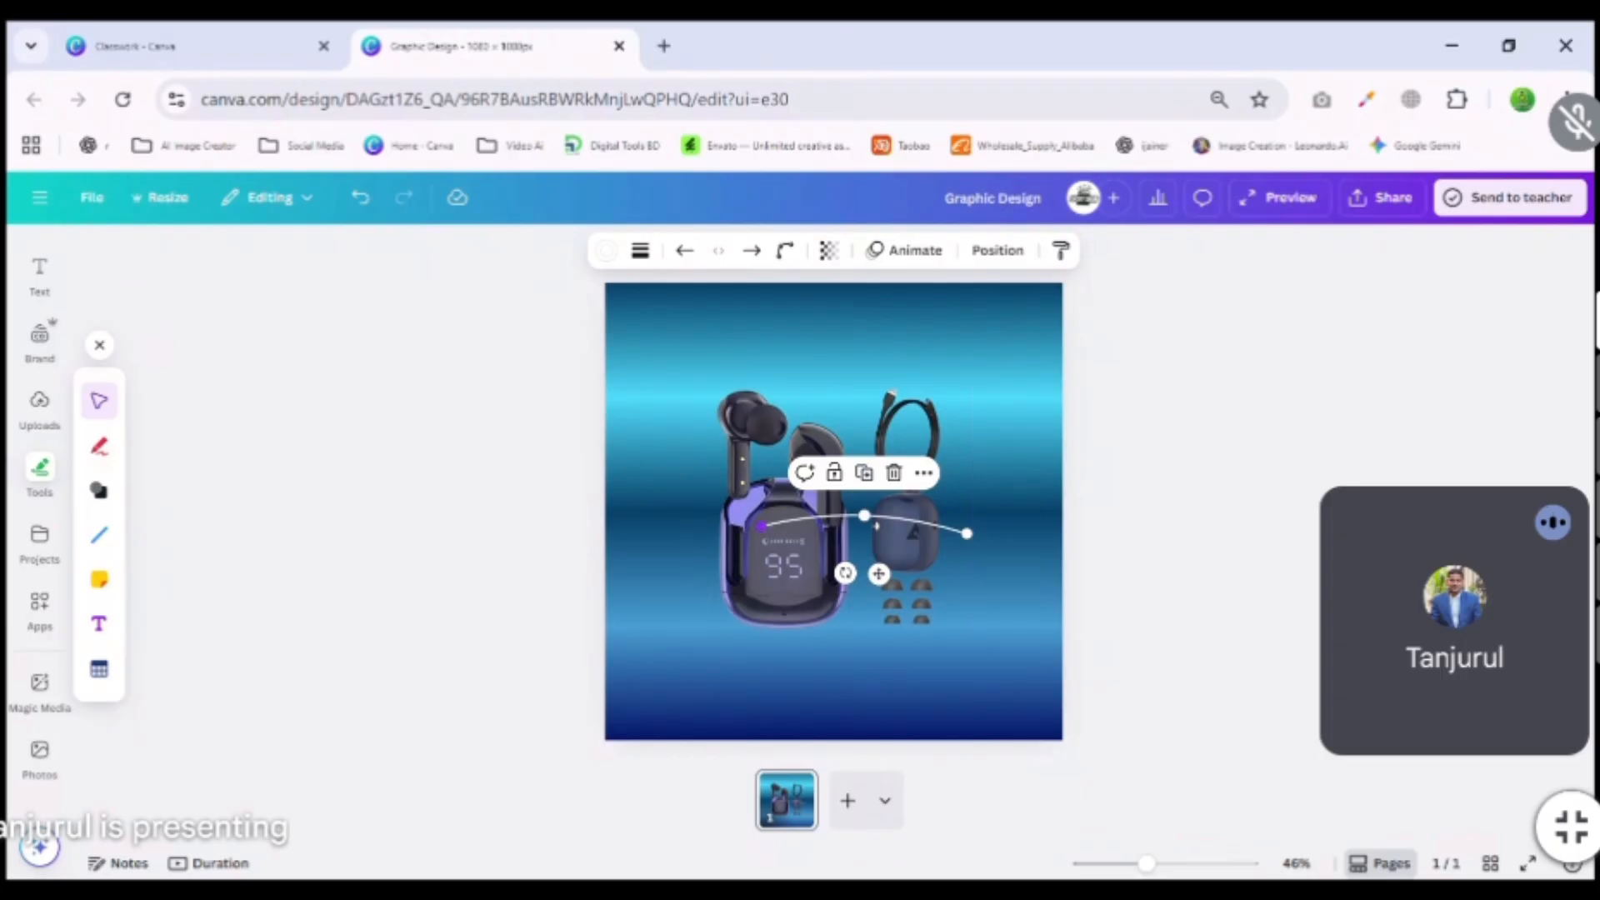
left_click(894, 472)
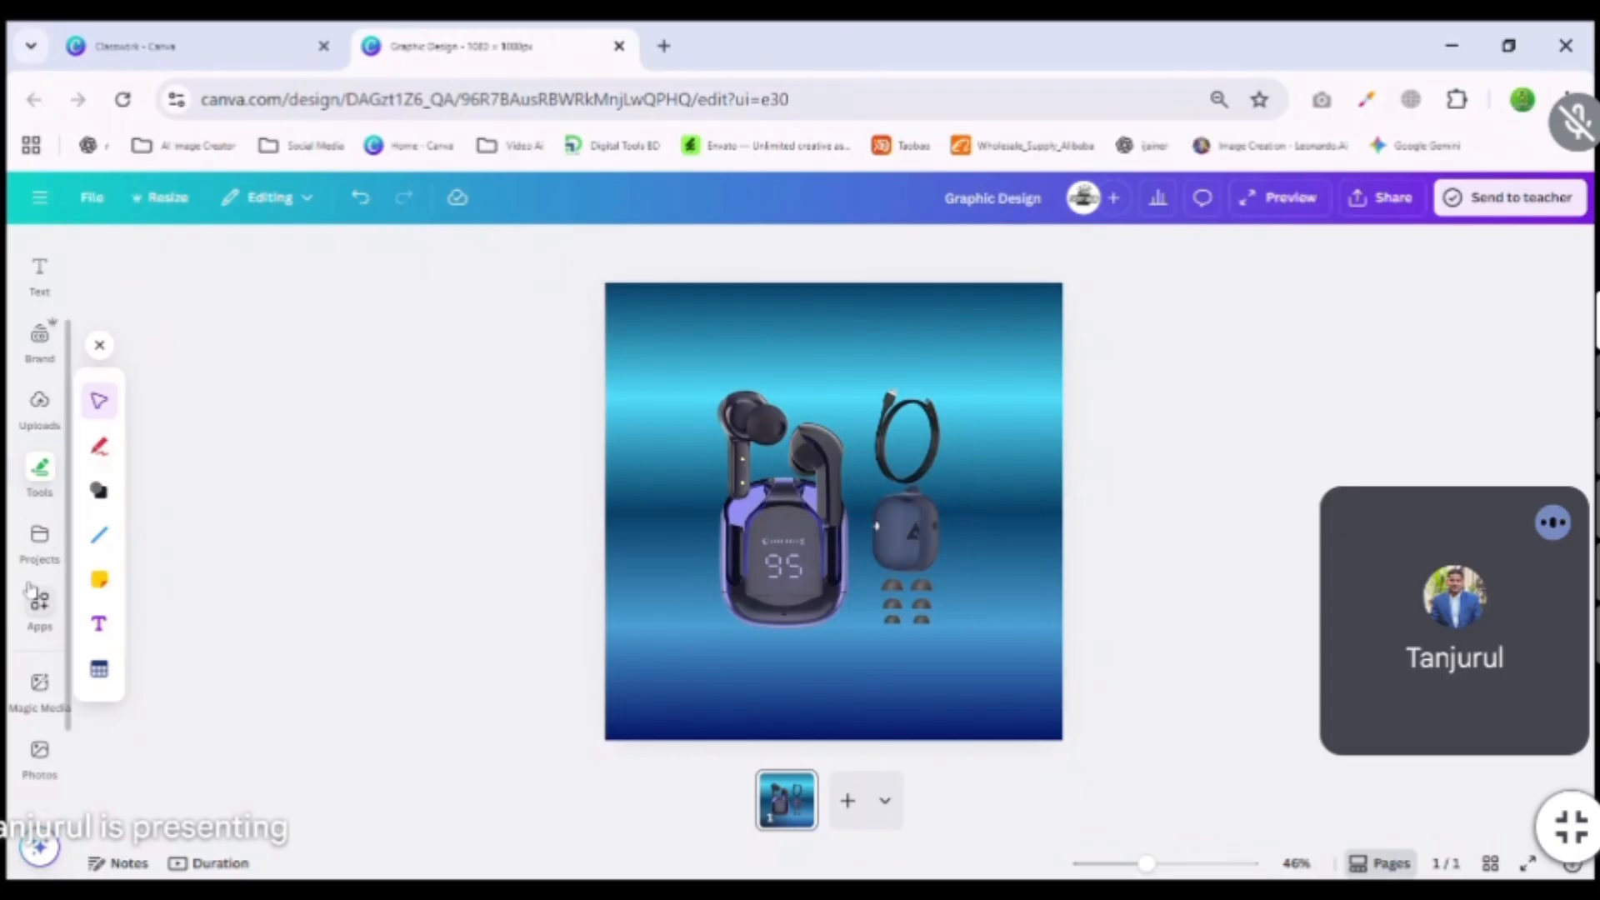
Add a yellow sticky note over the earbuds image, and delete it from the design.
left_click(101, 590)
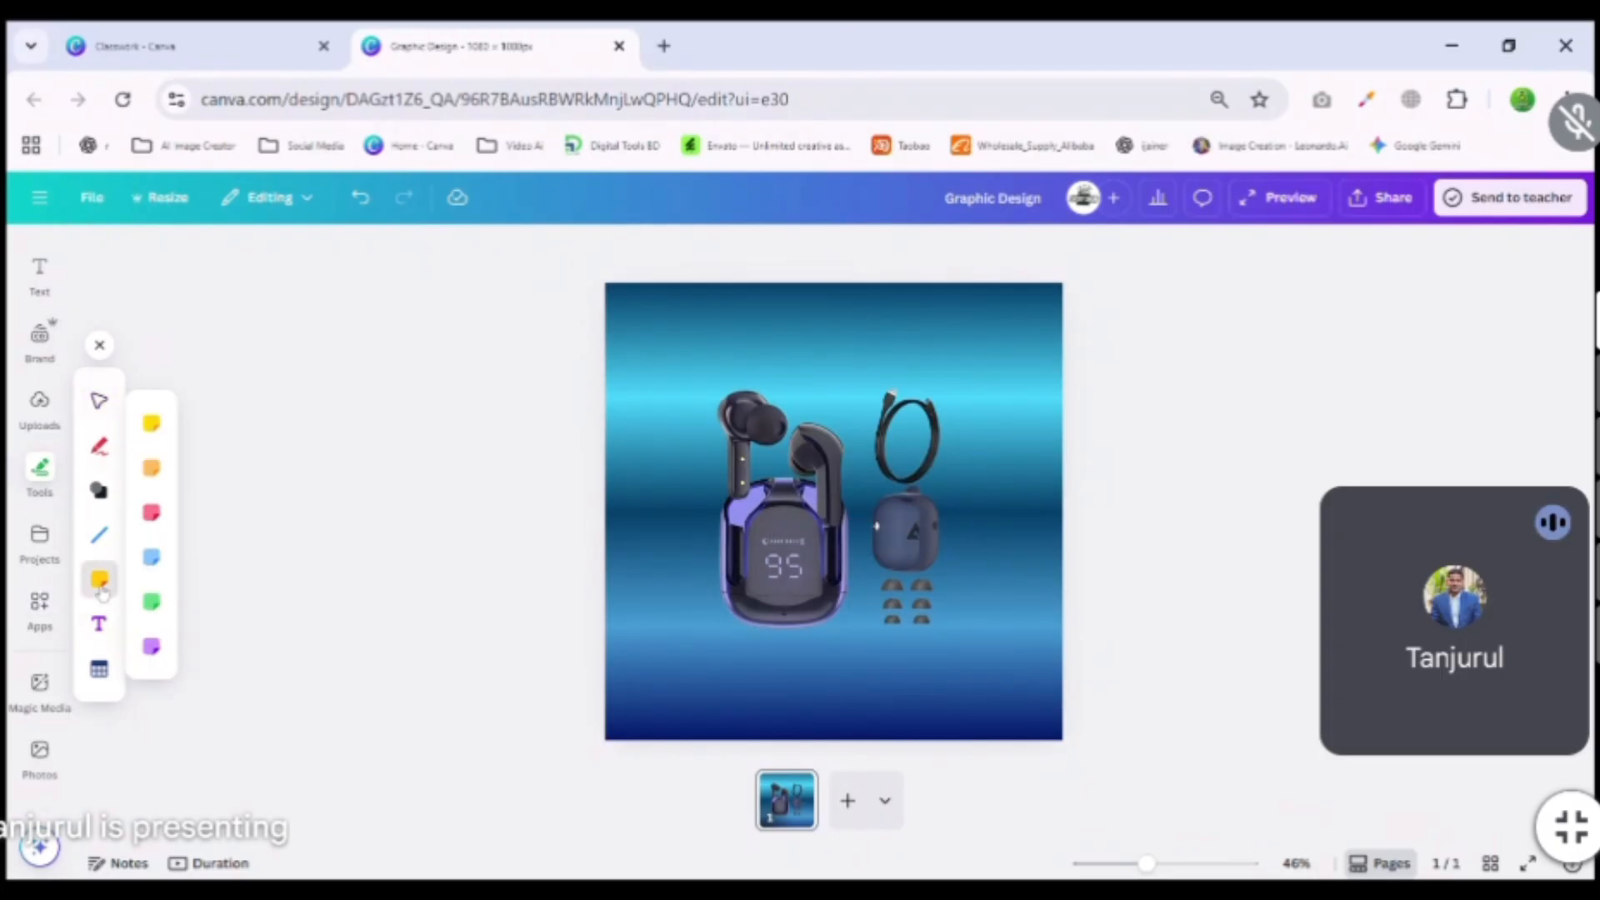
left_click(99, 588)
left_click(104, 594)
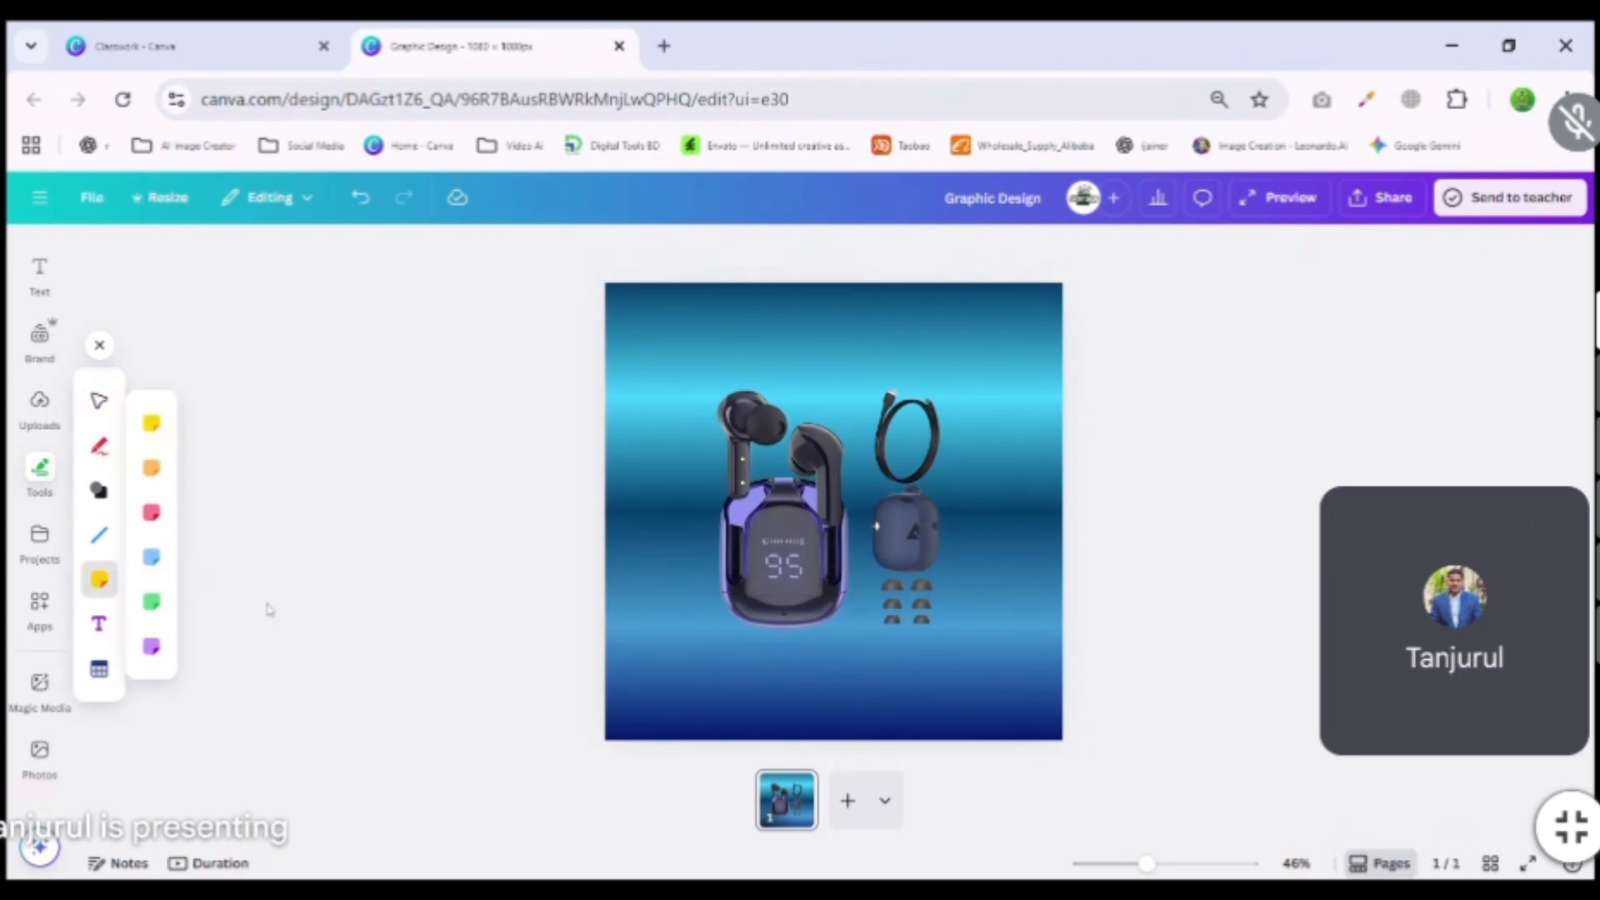
left_click(151, 424)
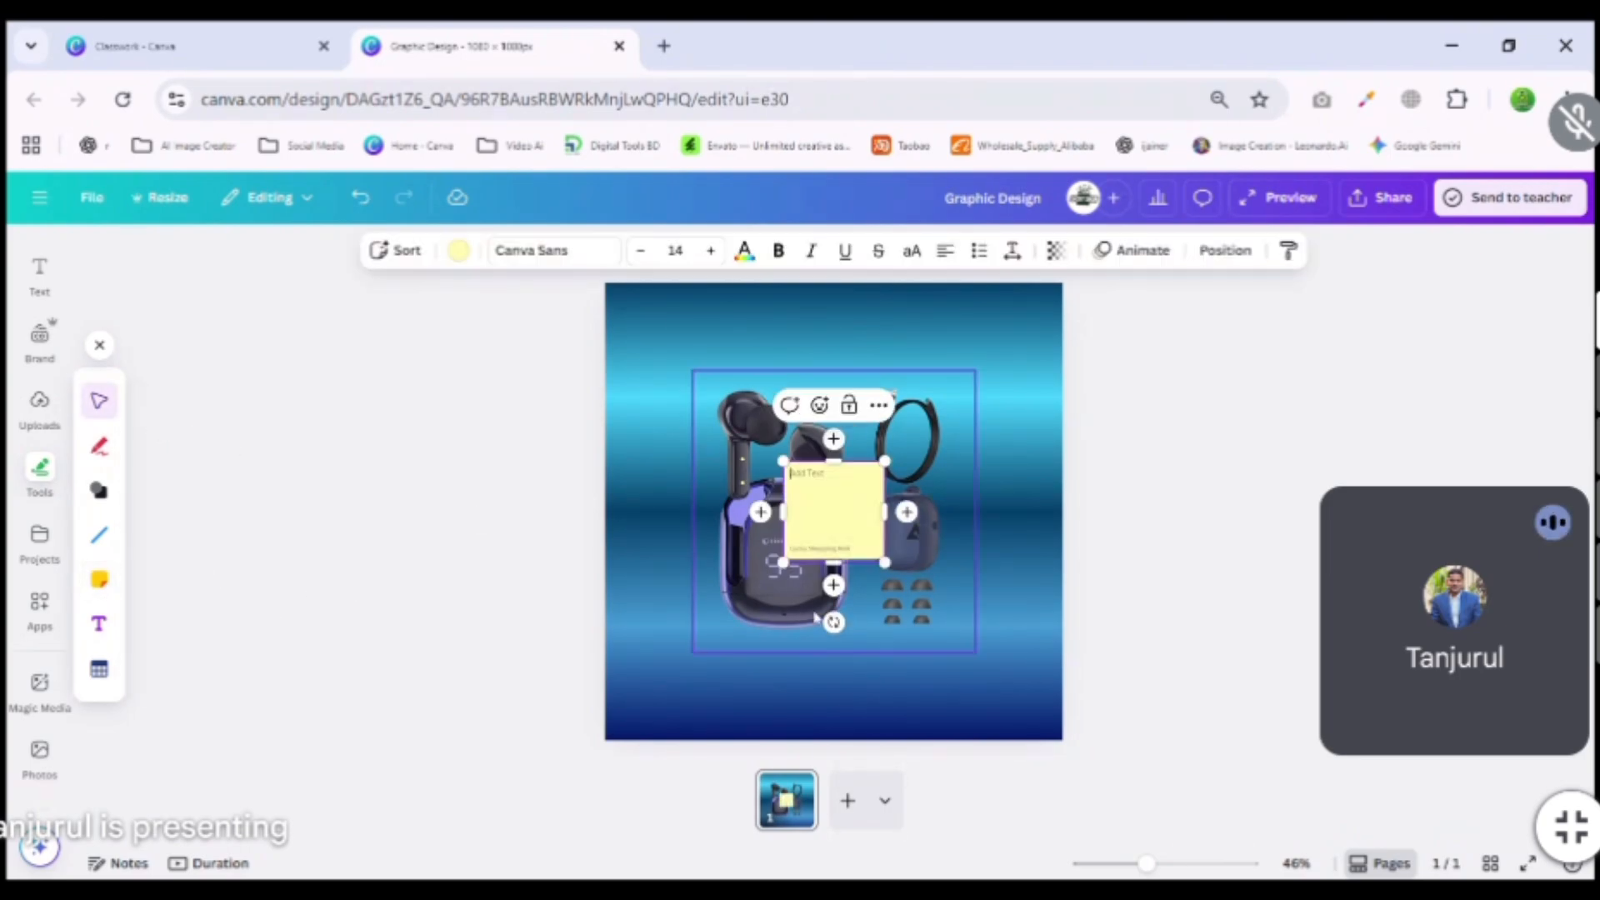
left_click(1102, 528)
left_click(872, 522)
left_click(737, 517)
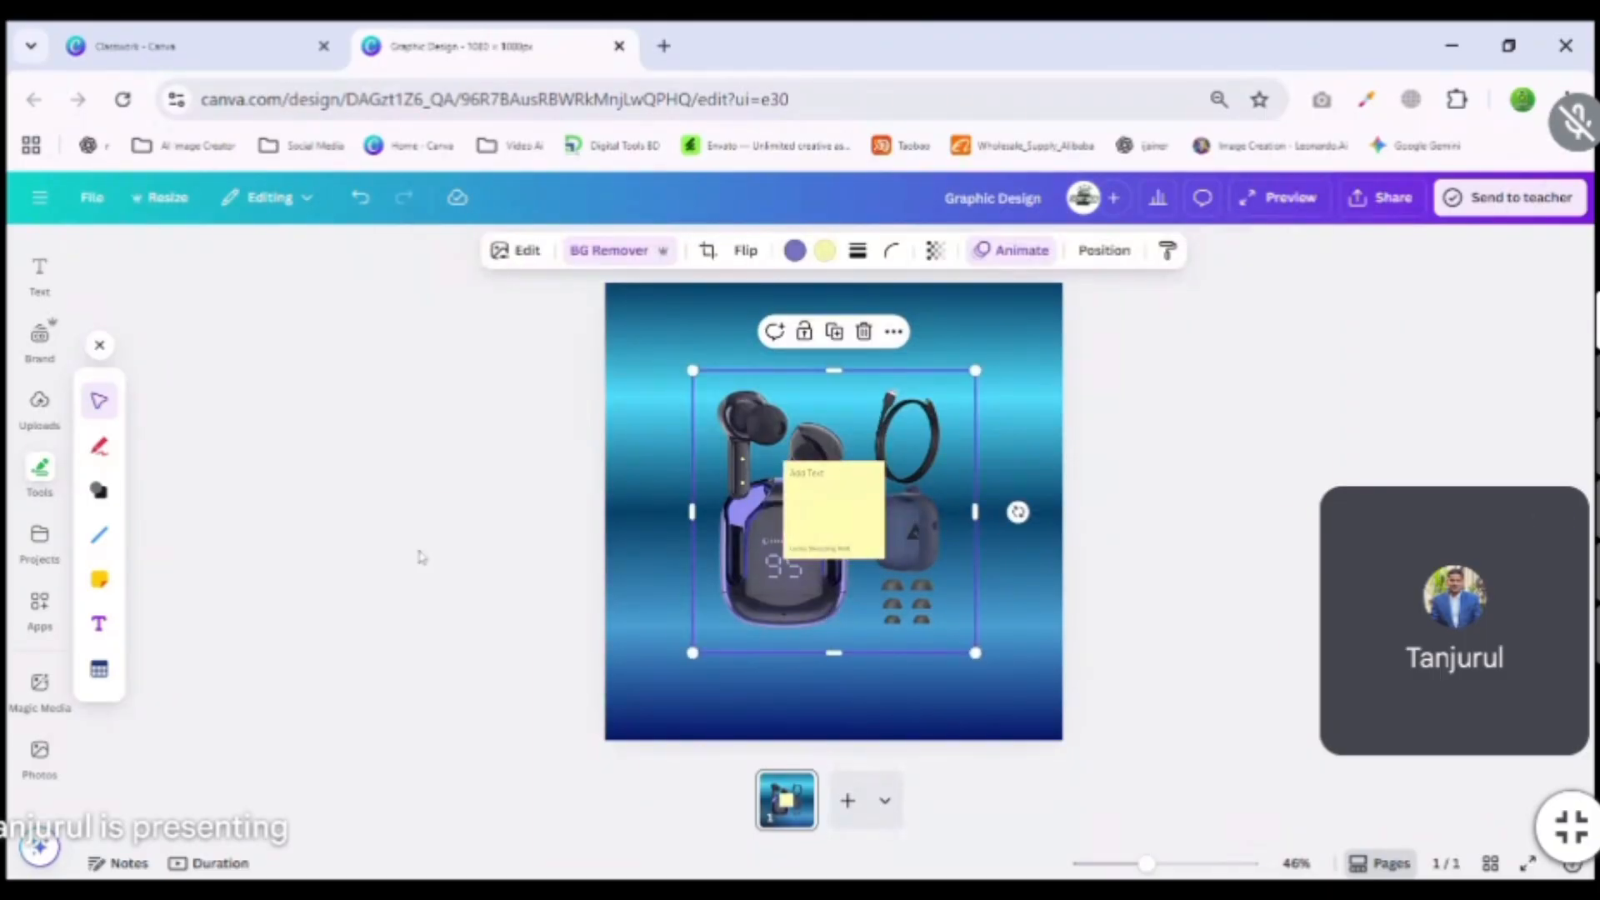
left_click(1154, 543)
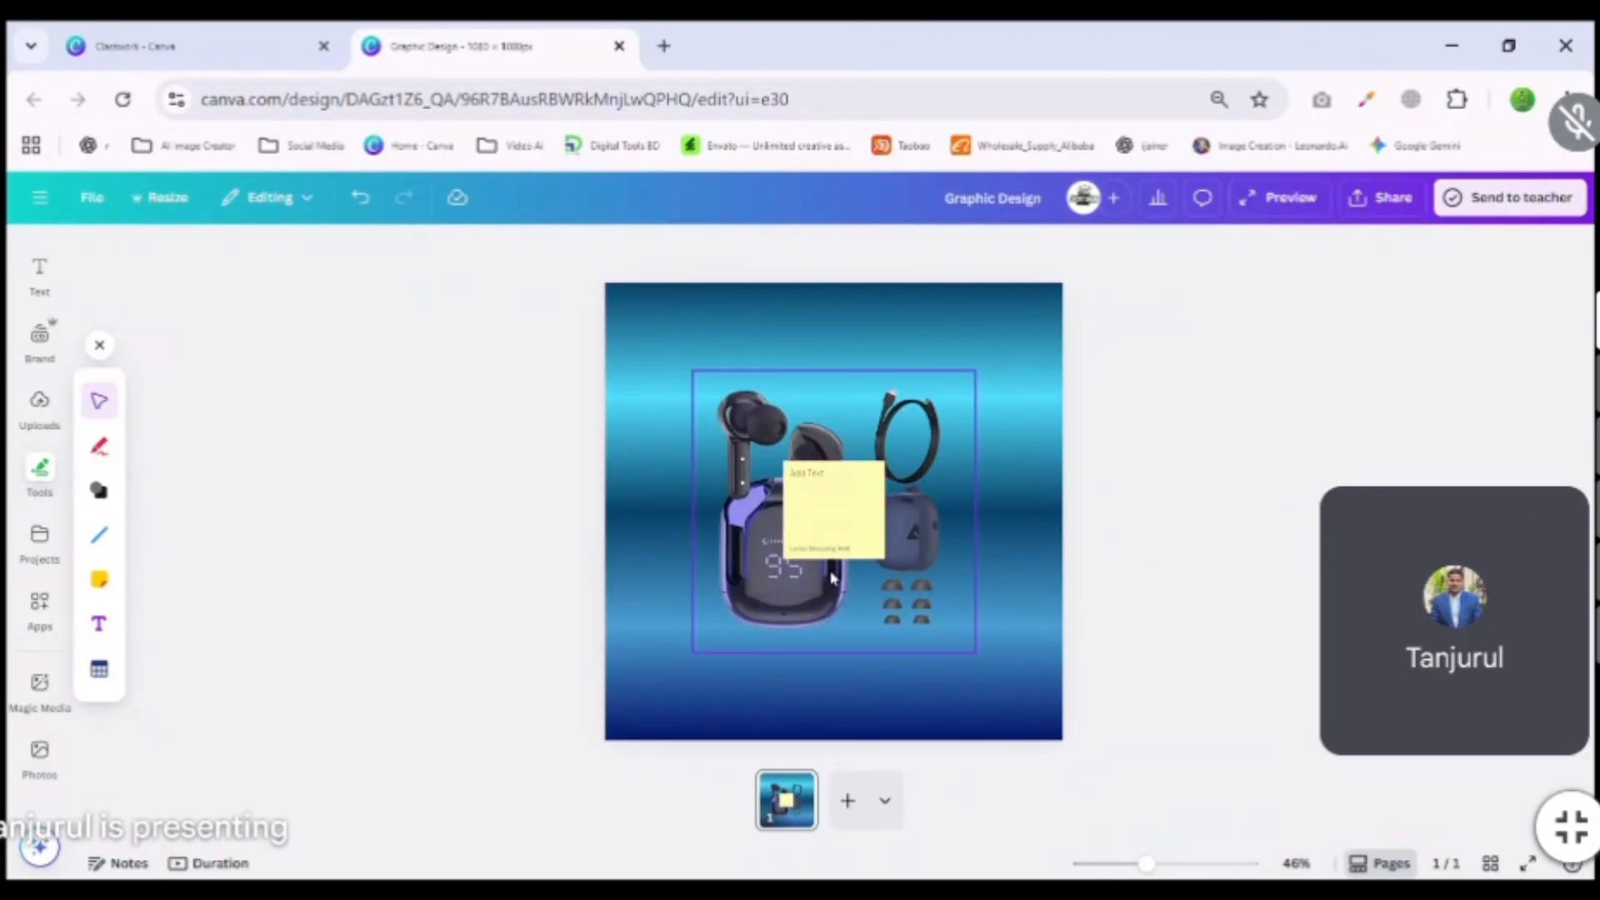
left_click(833, 525)
left_click(878, 405)
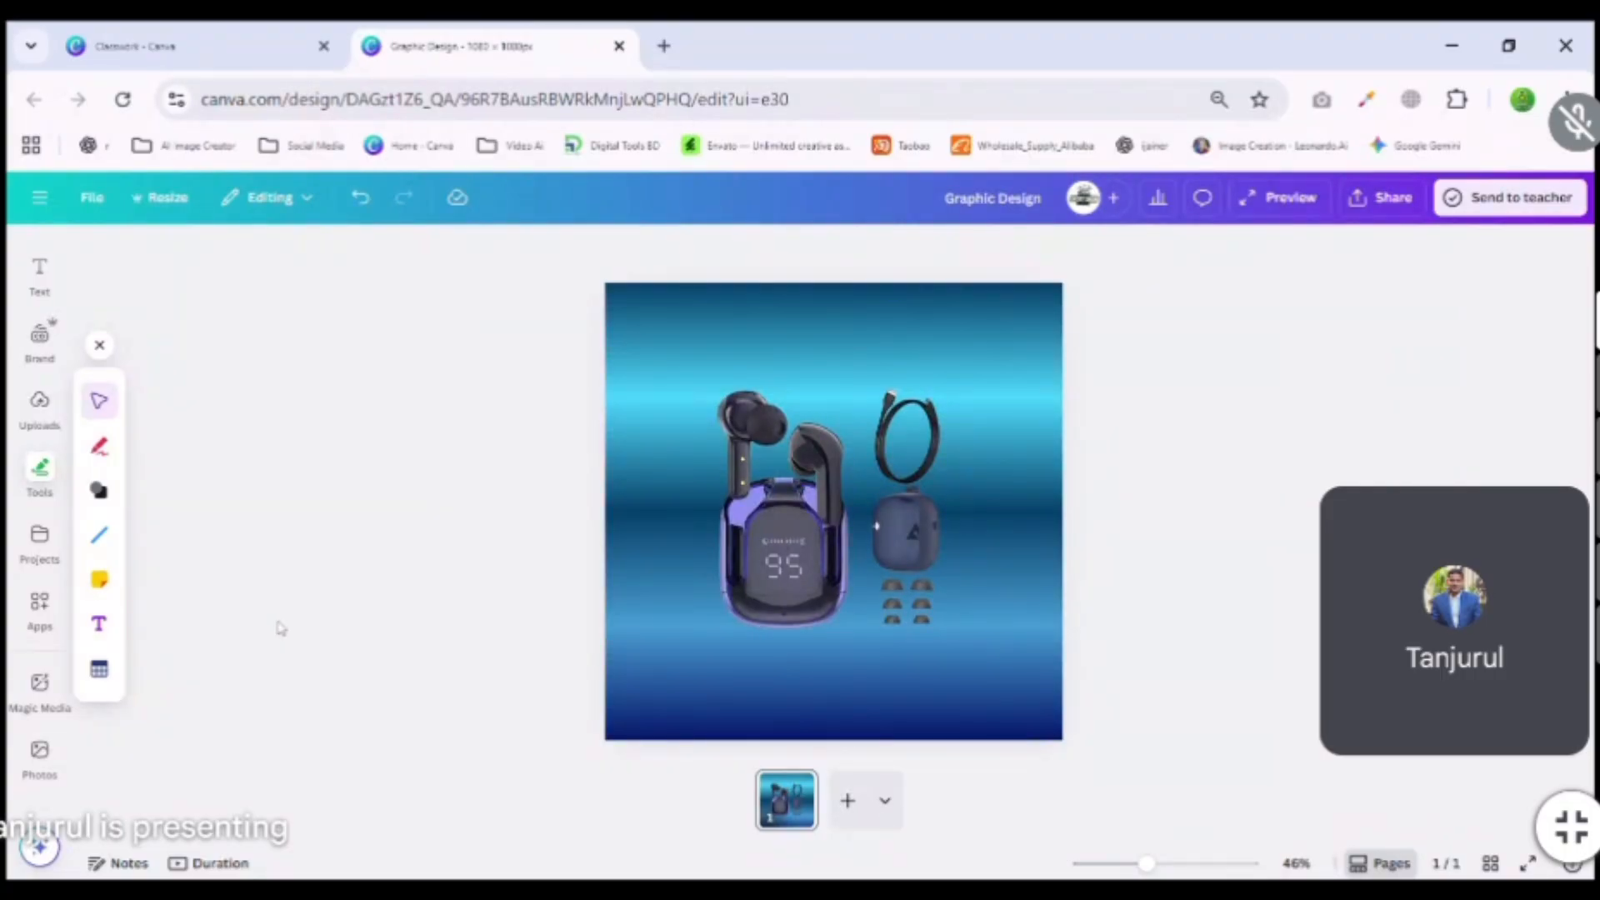
Add a default paragraph text box over the earbuds, and delete it from the design.
left_click(99, 624)
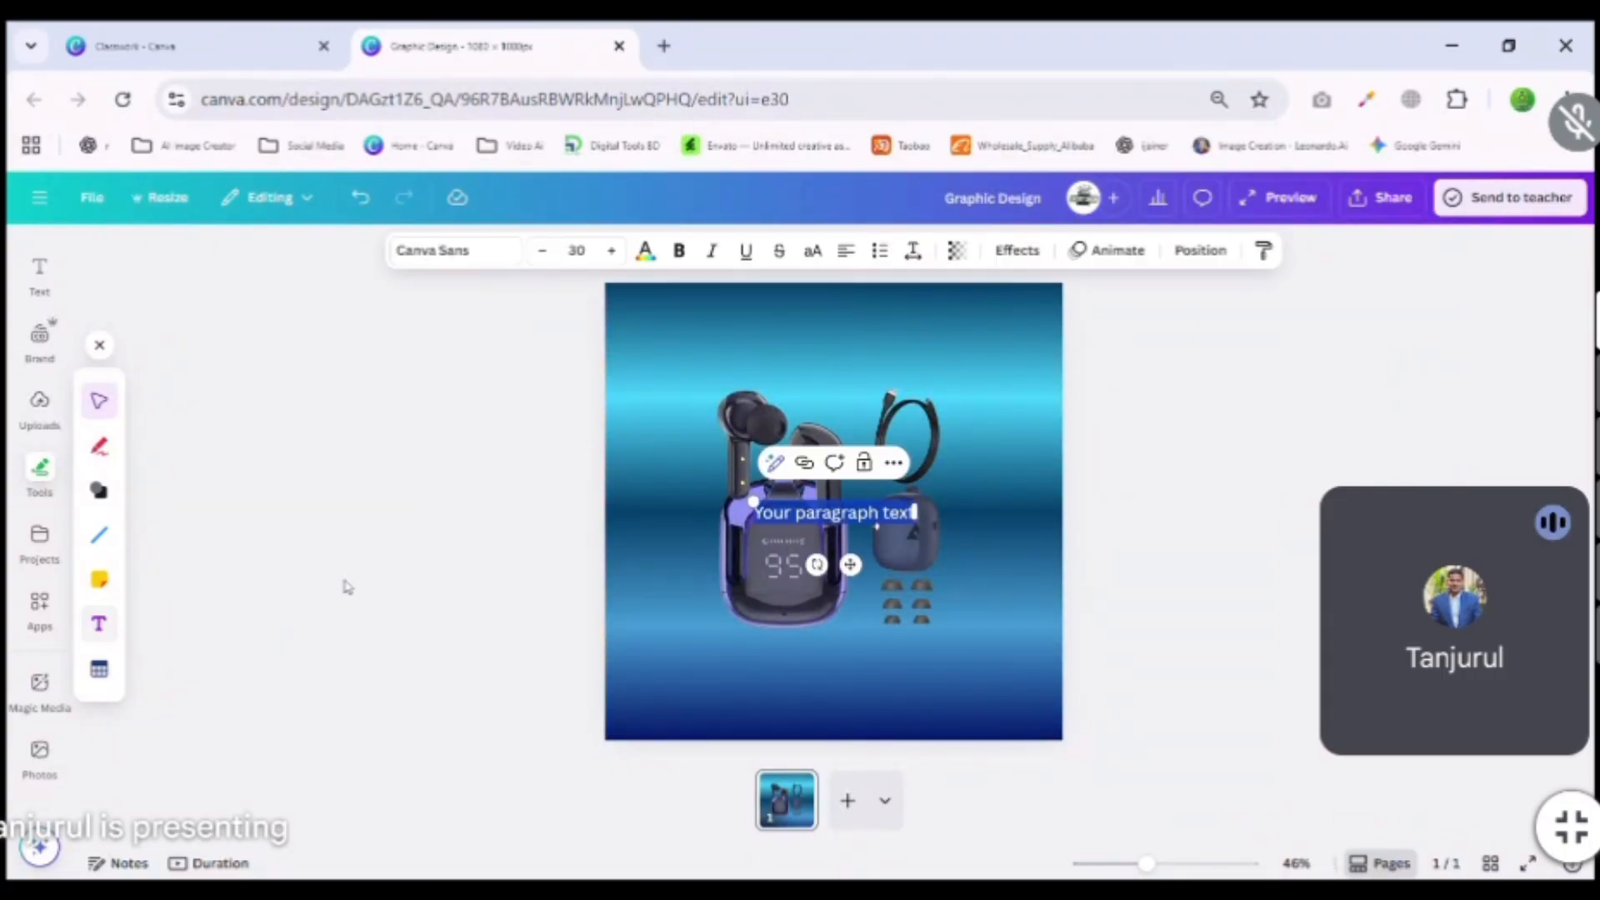
left_click(1189, 475)
left_click(867, 517)
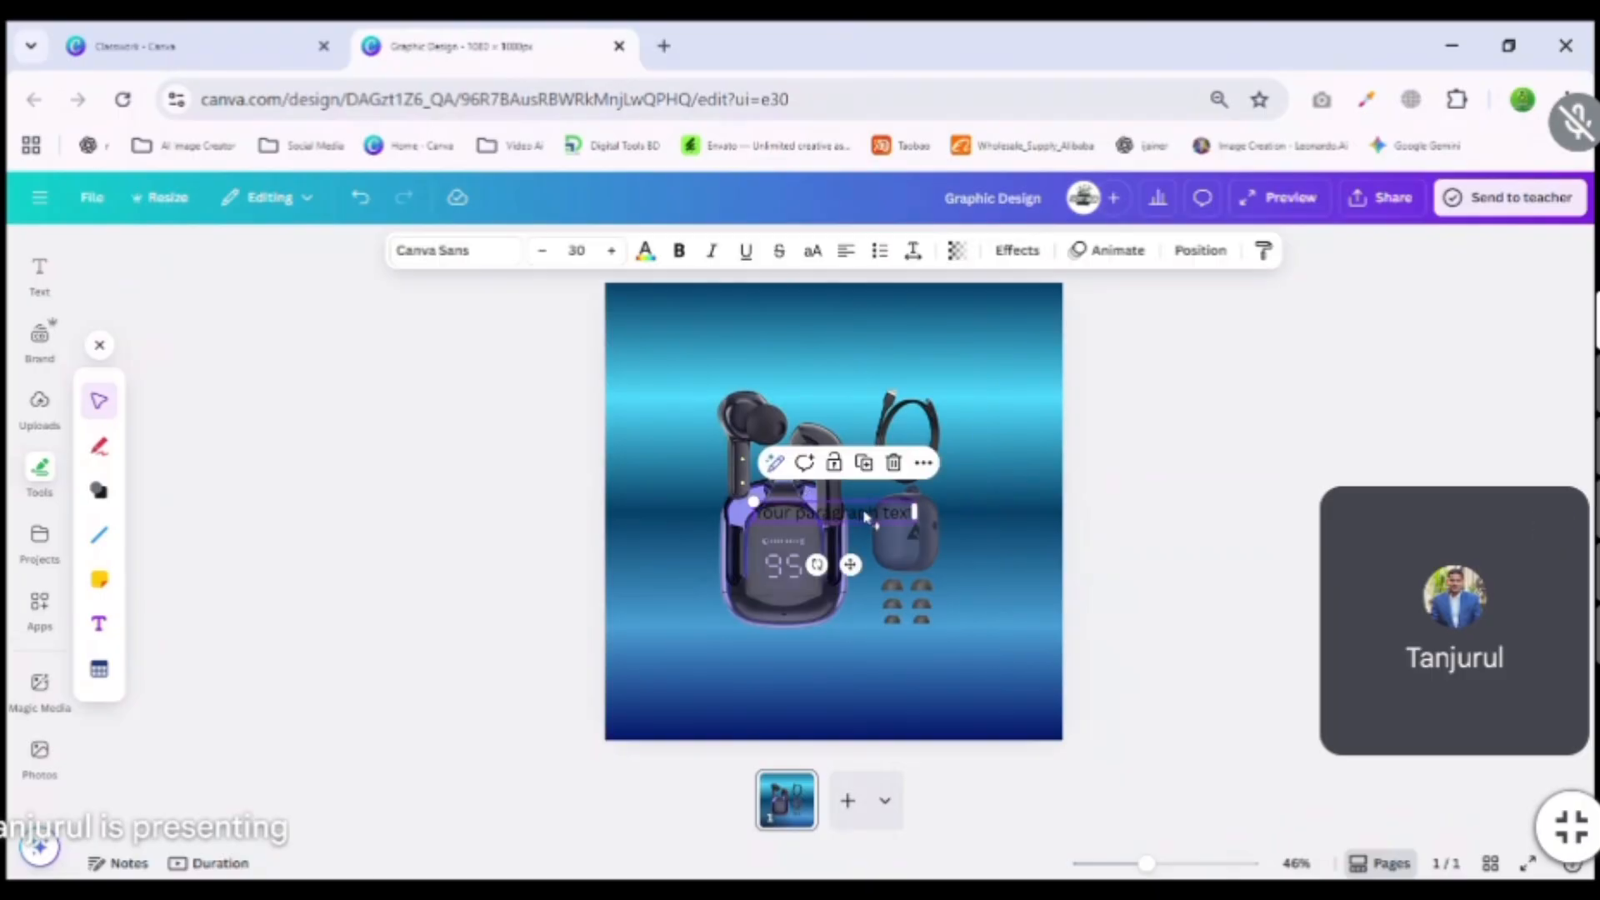
left_click(894, 463)
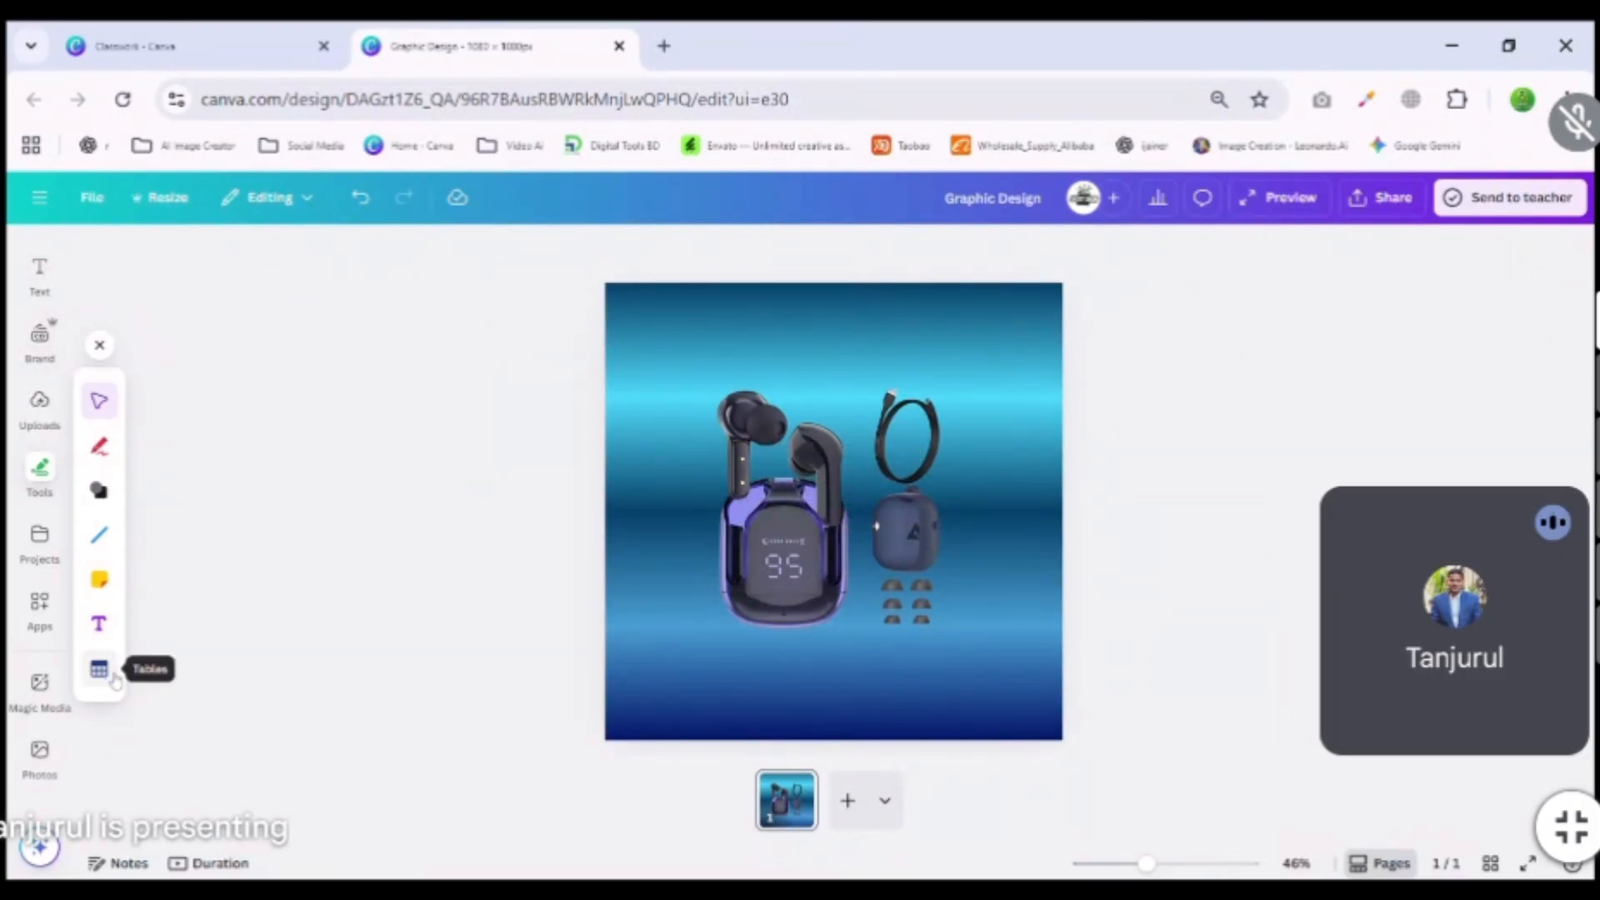
Insert a blank table over the earbuds and review the options available for its second column.
left_click(98, 671)
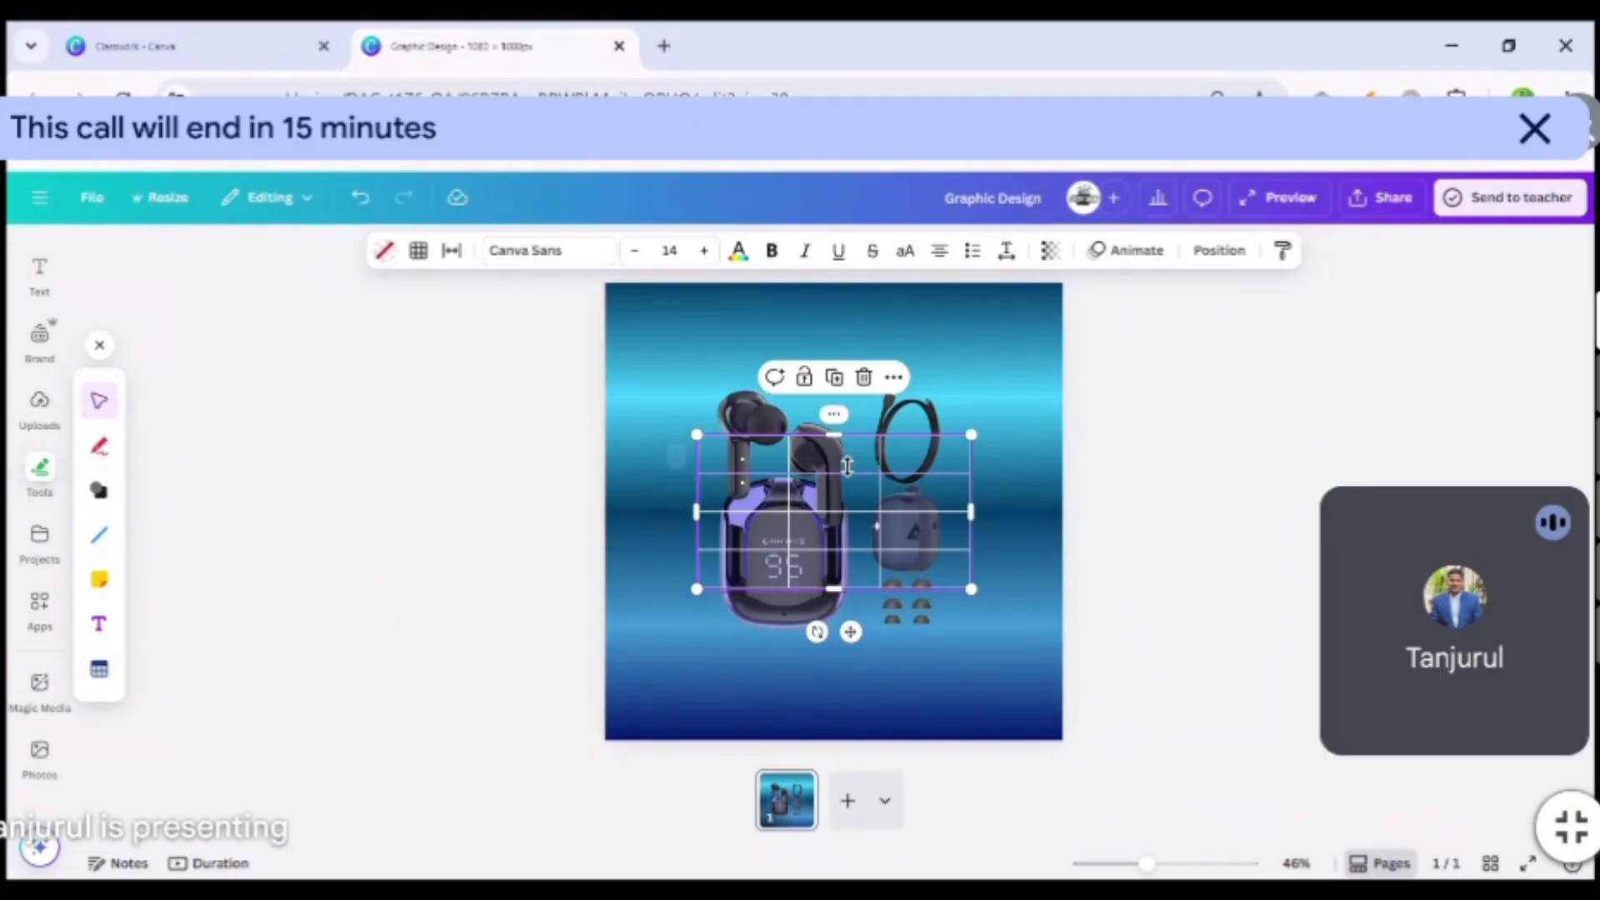
left_click(834, 415)
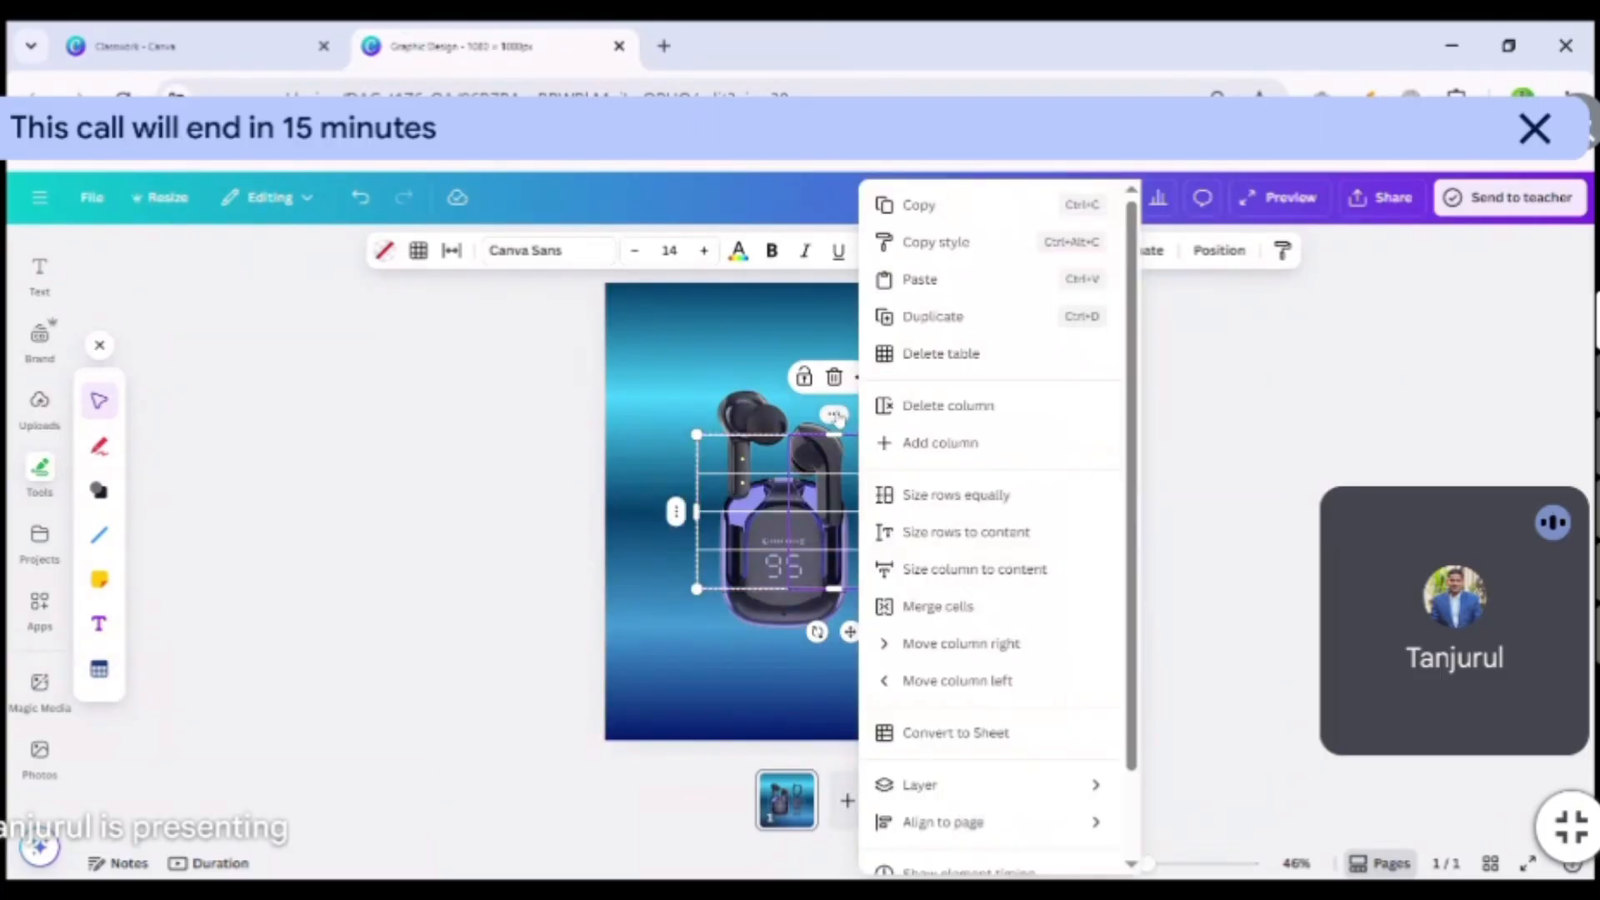
scroll(933, 416, "down", 1)
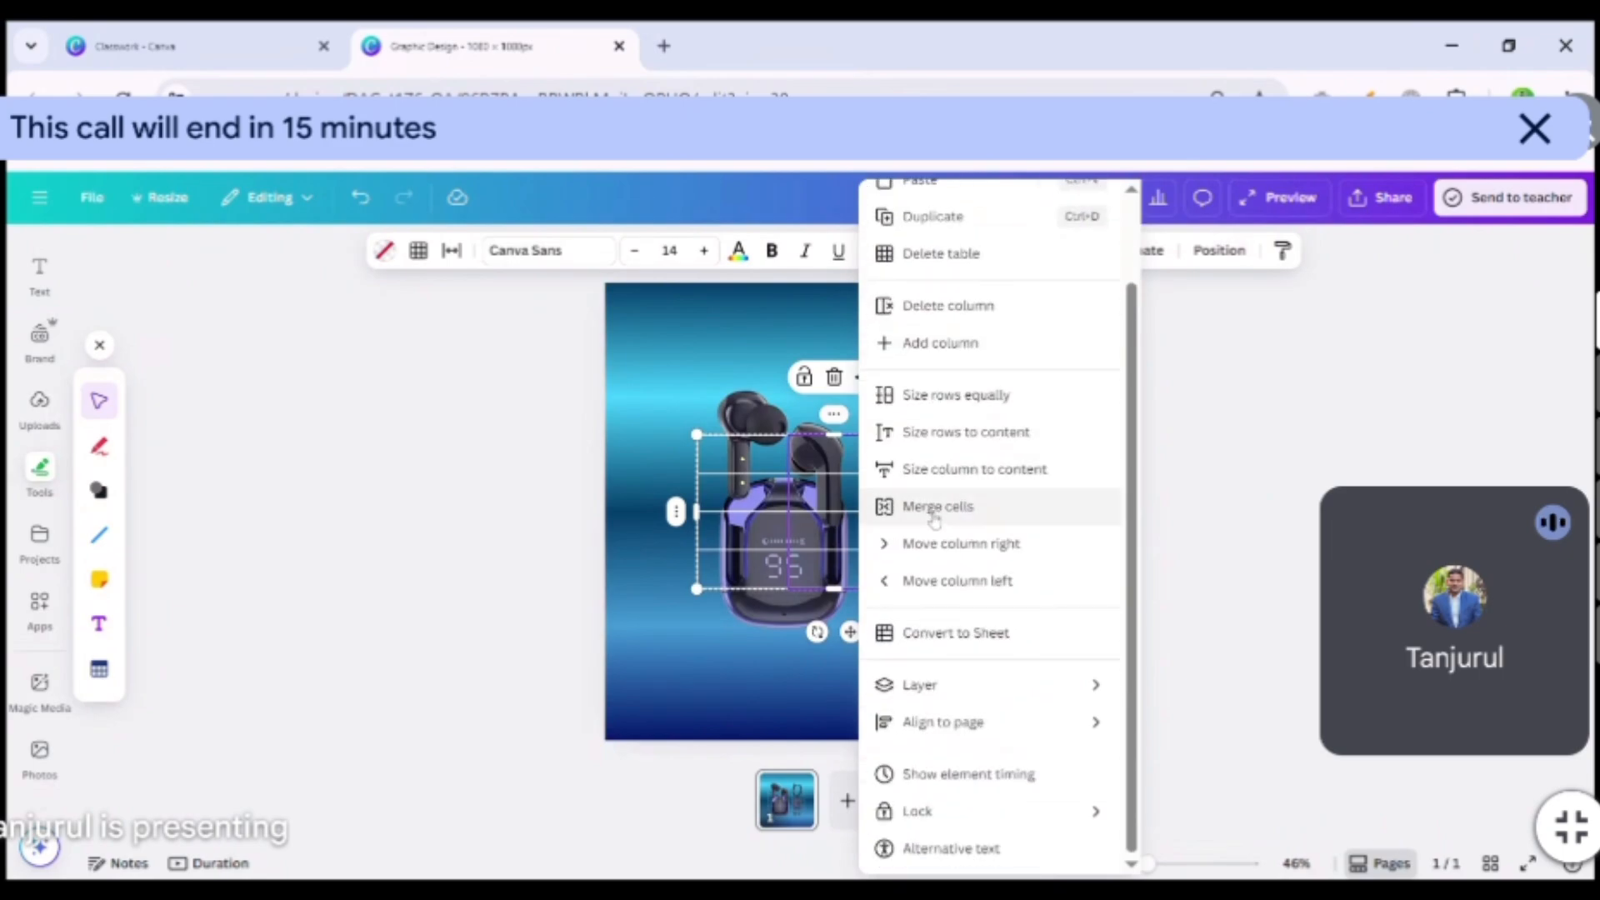
left_click(679, 676)
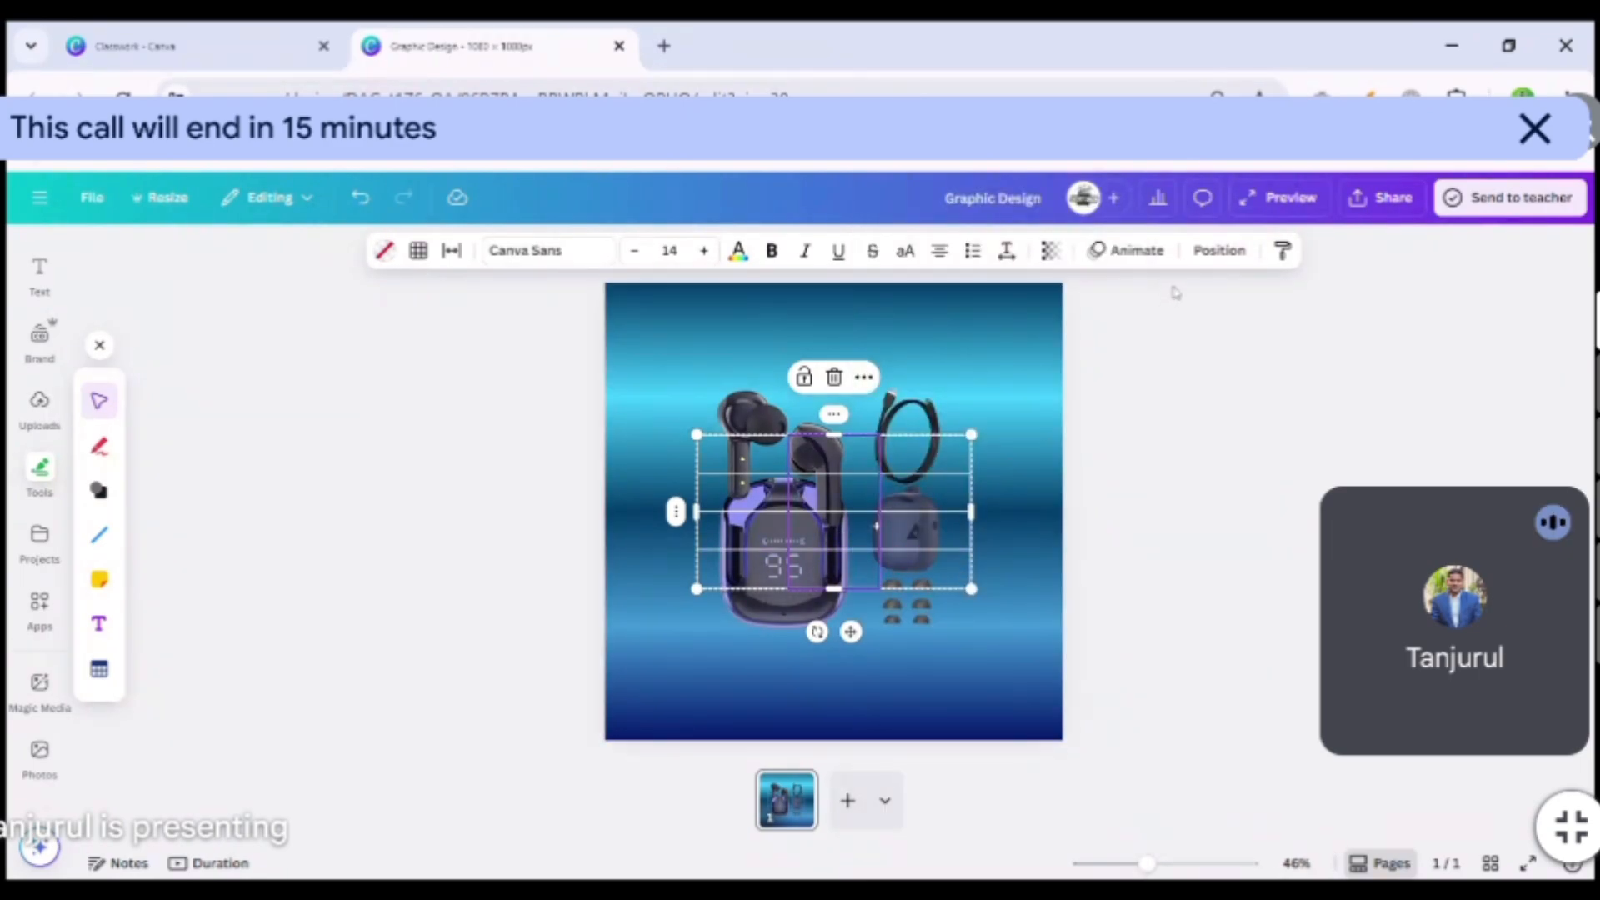
Try selecting individual cells in the table's first row, and delete the whole table.
left_click(750, 457)
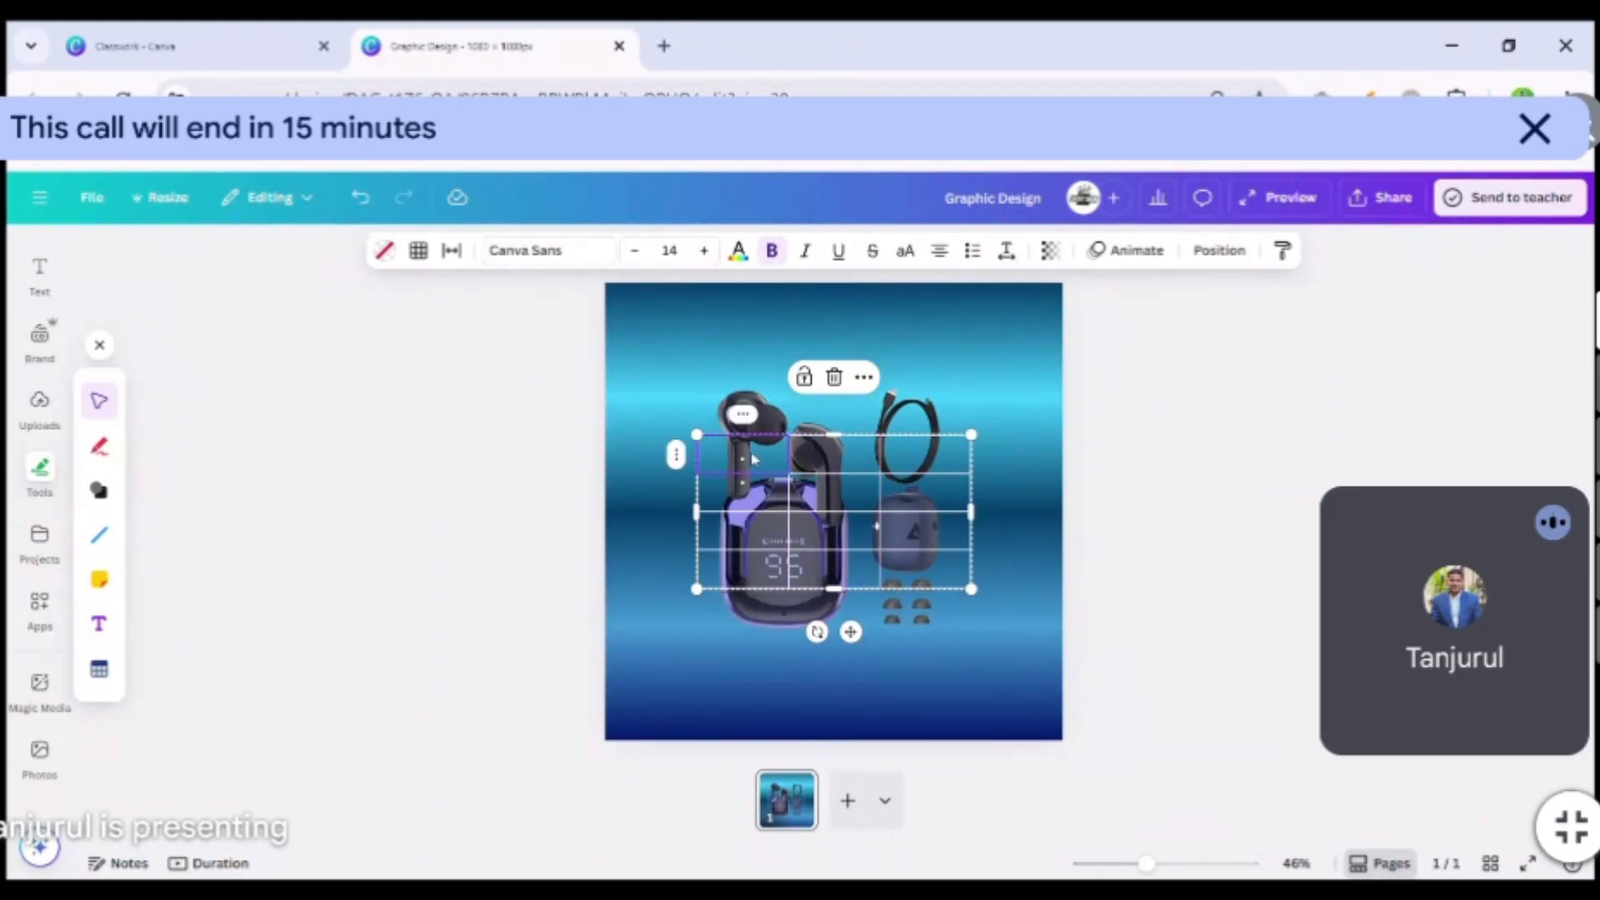
left_click(833, 454)
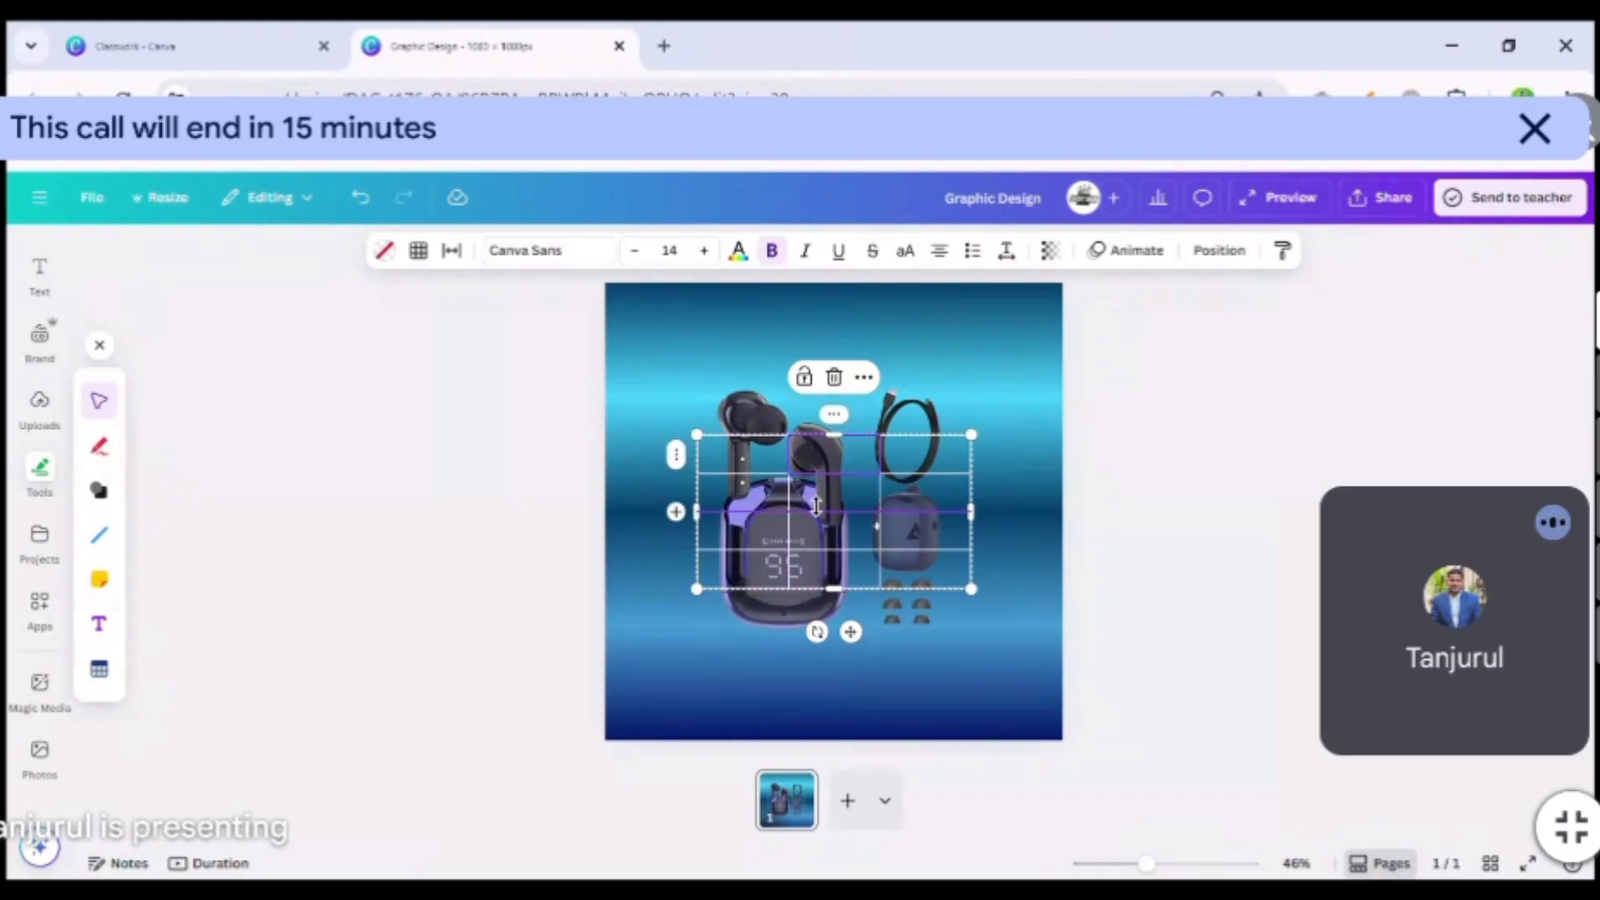
left_click(735, 460)
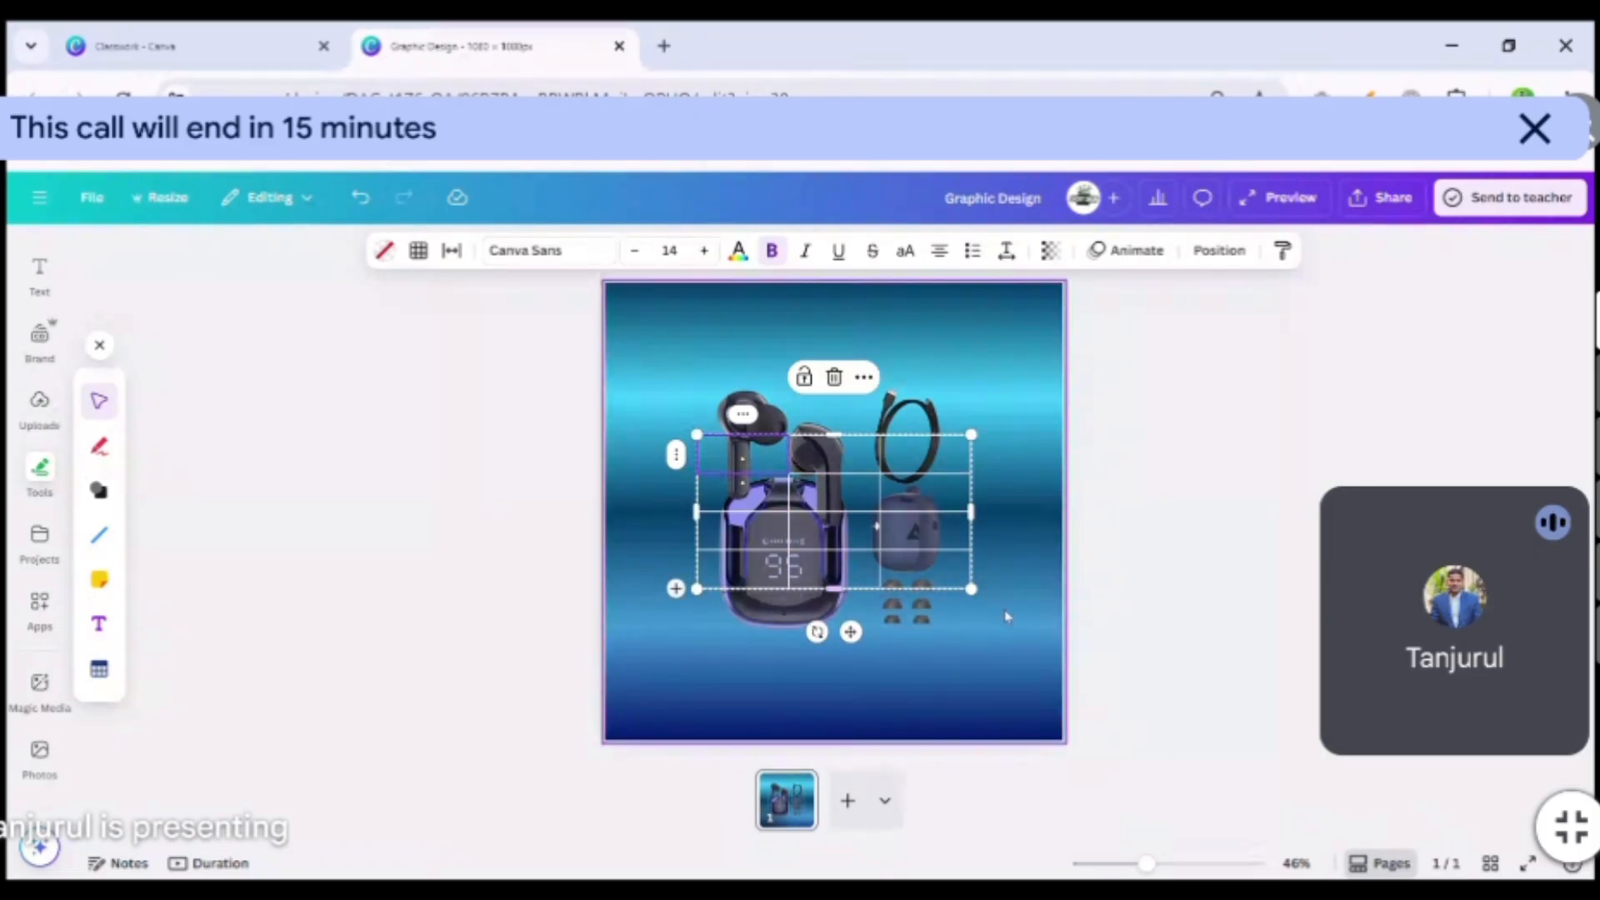
left_click(834, 377)
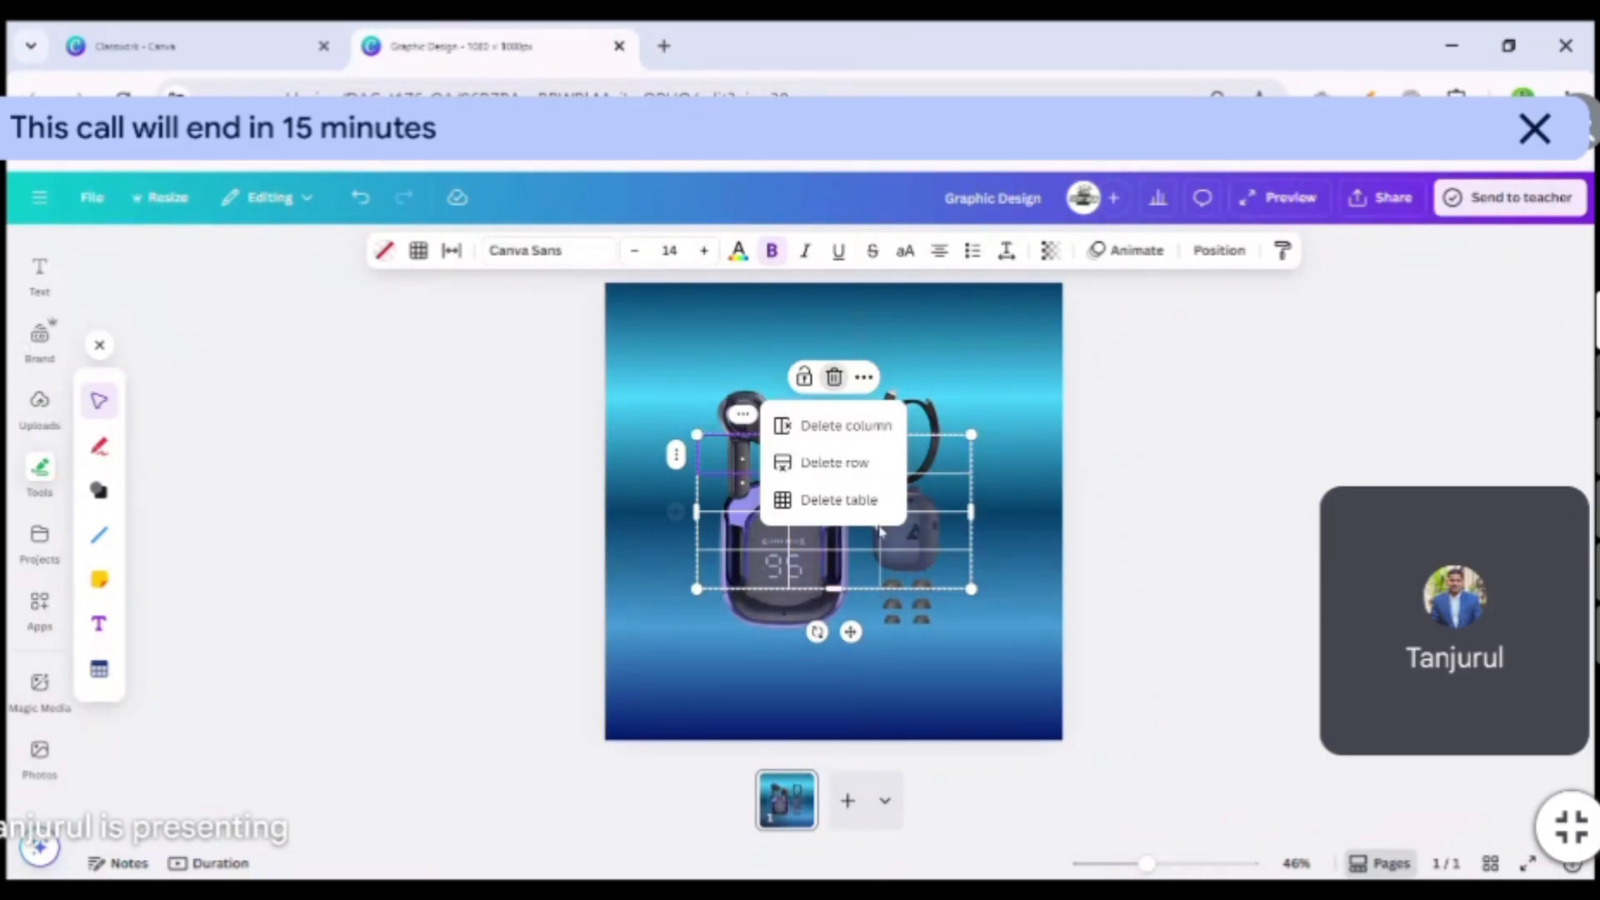
left_click(837, 500)
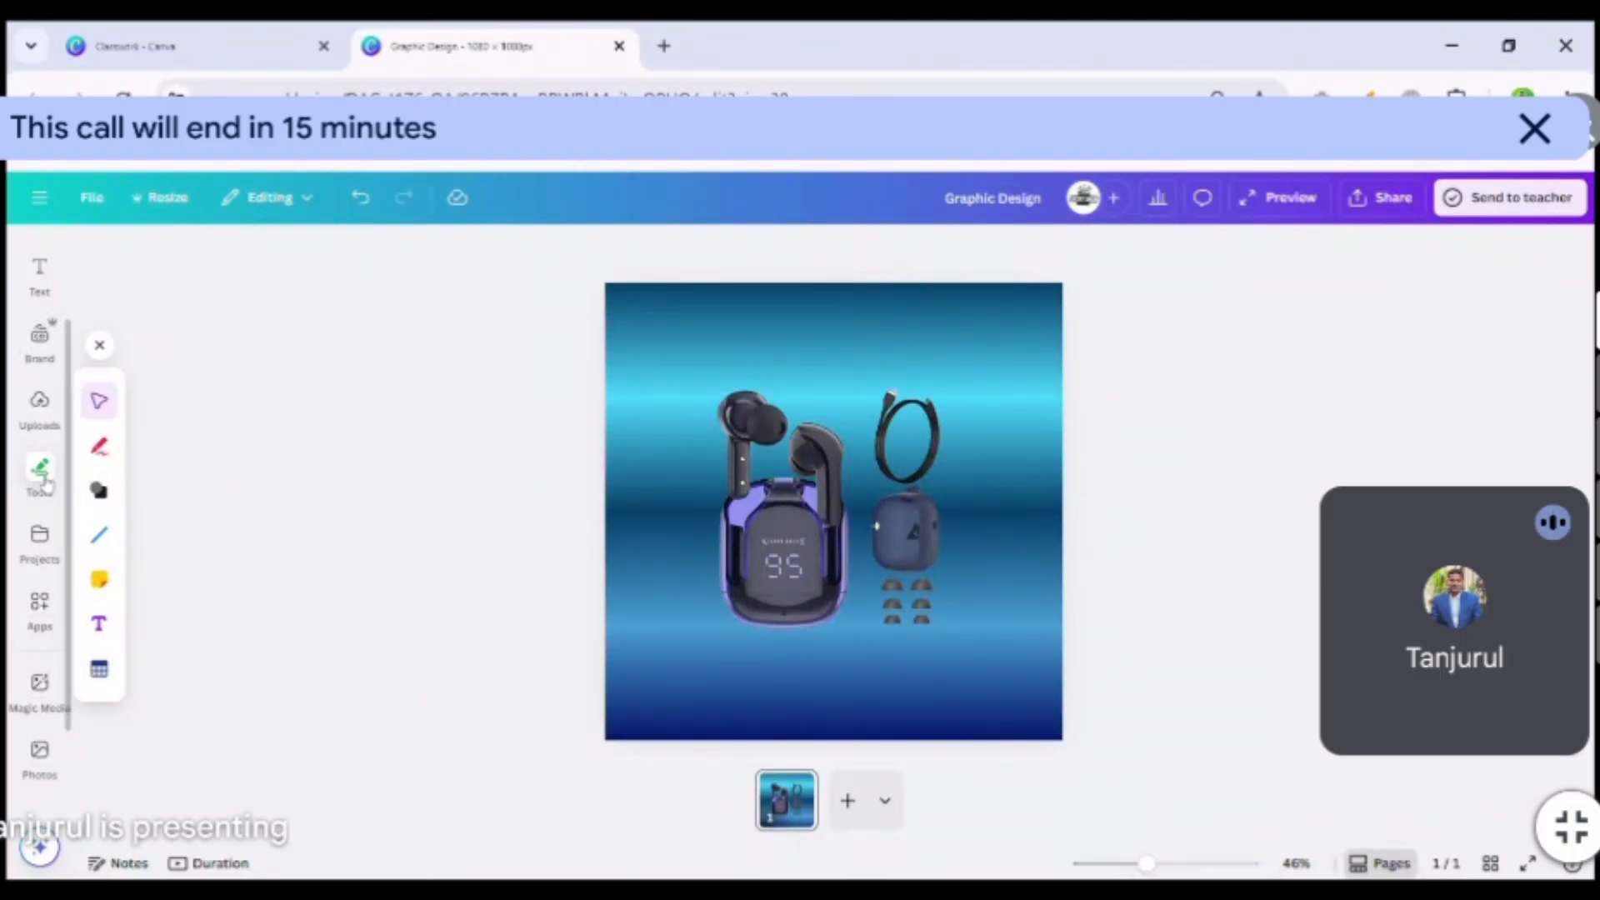
Close the drawing tools and look through the saved projects' designs, images and videos, plus the design's file options.
left_click(100, 347)
left_click(27, 552)
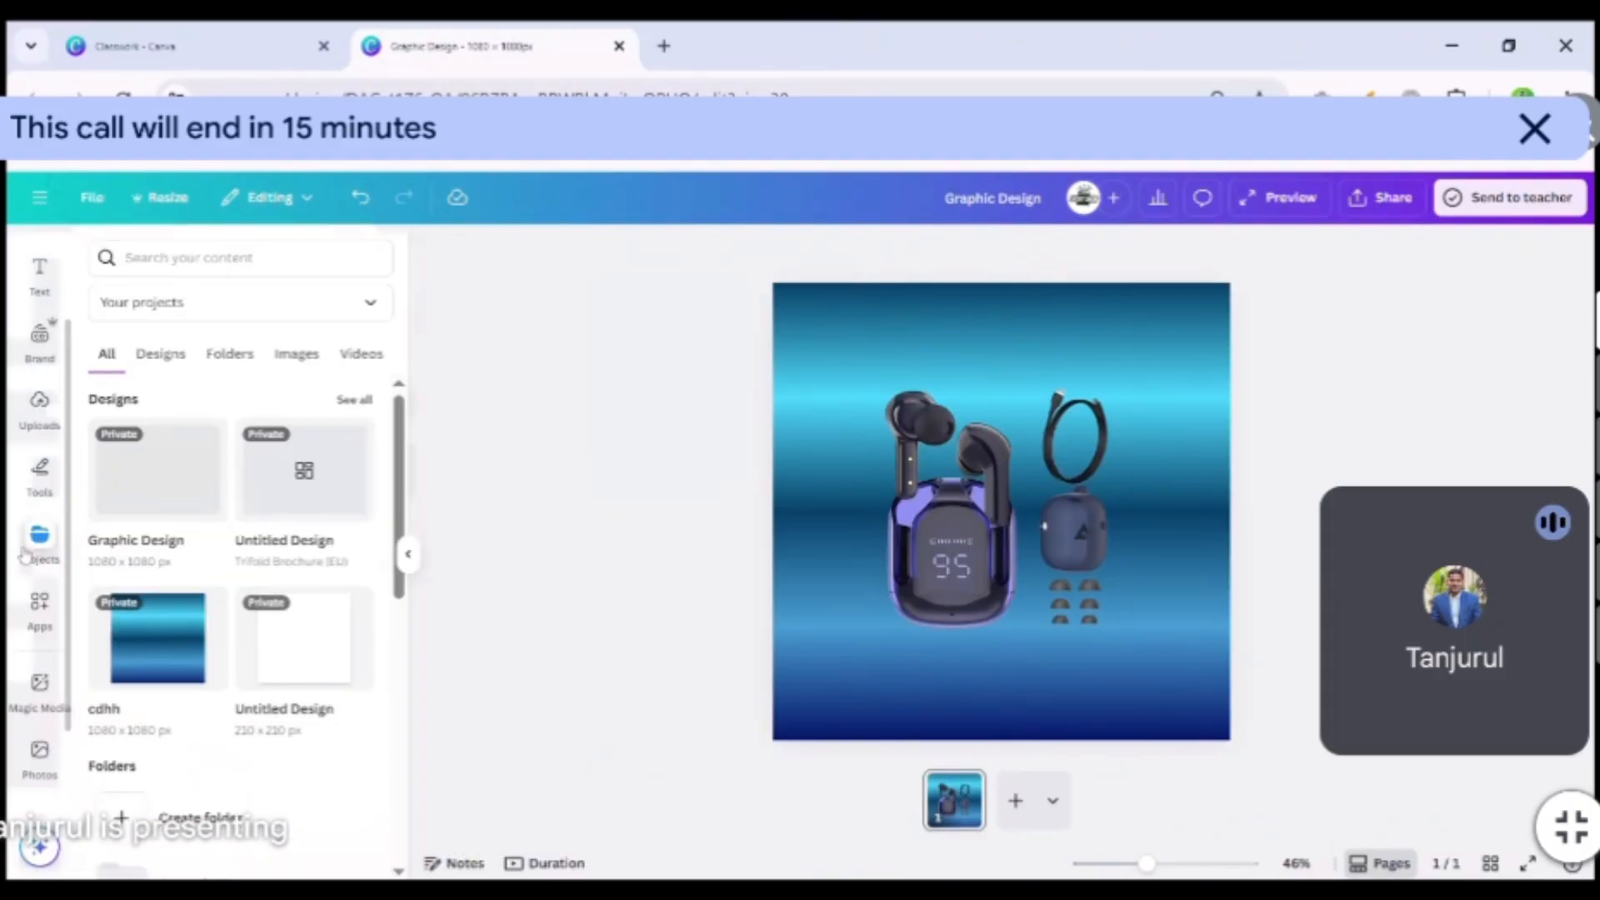
scroll(200, 590, "down", 5)
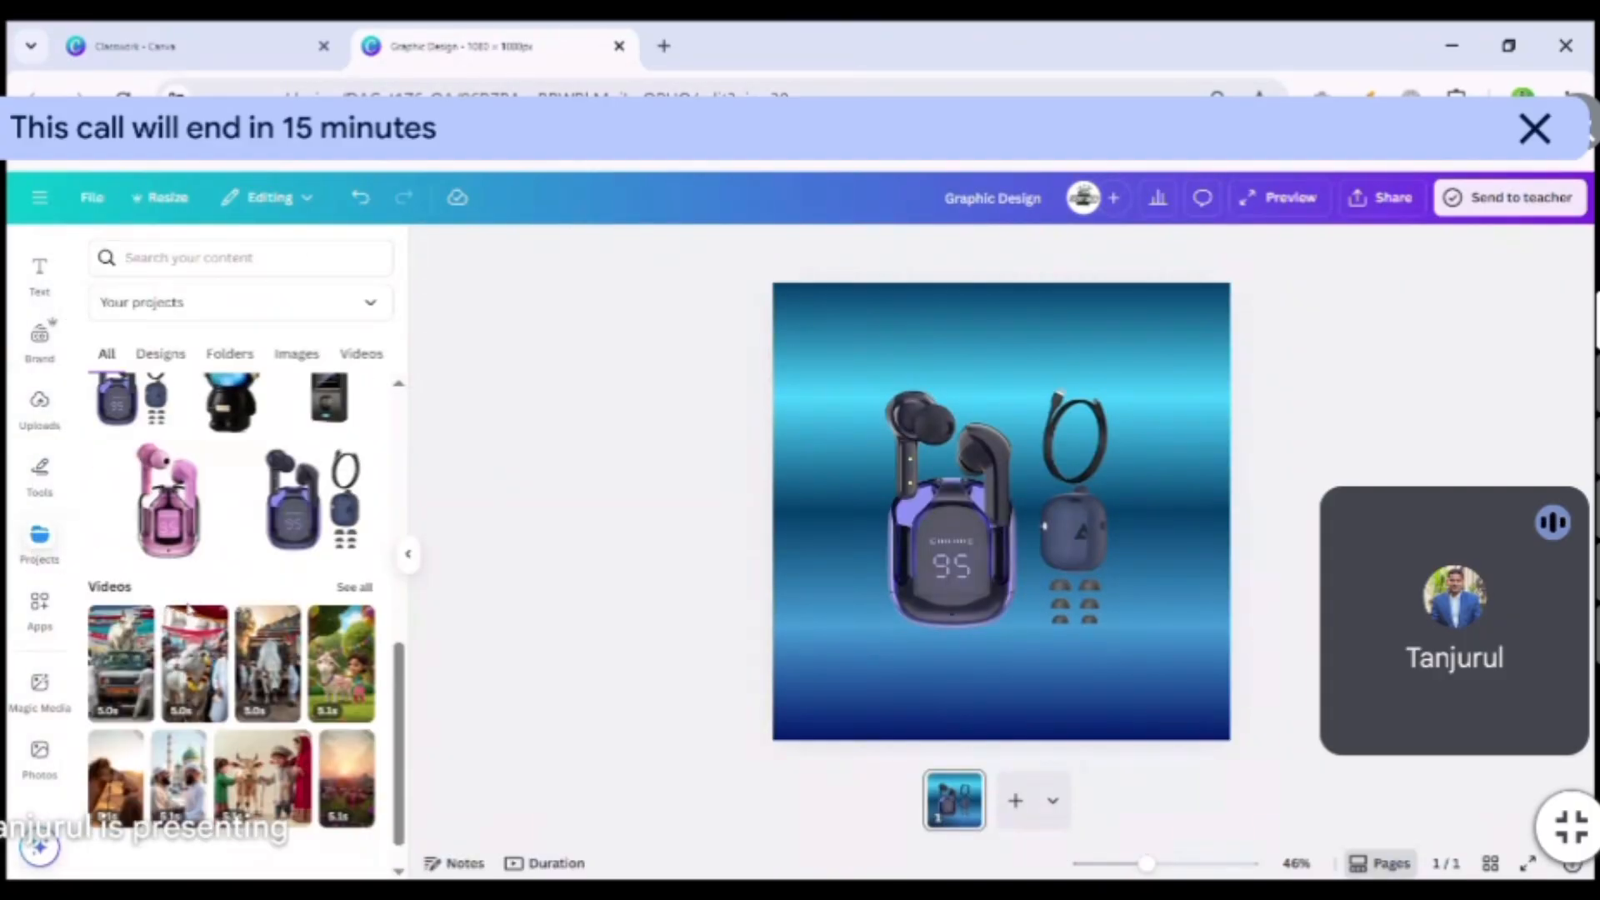
scroll(200, 590, "up", 6)
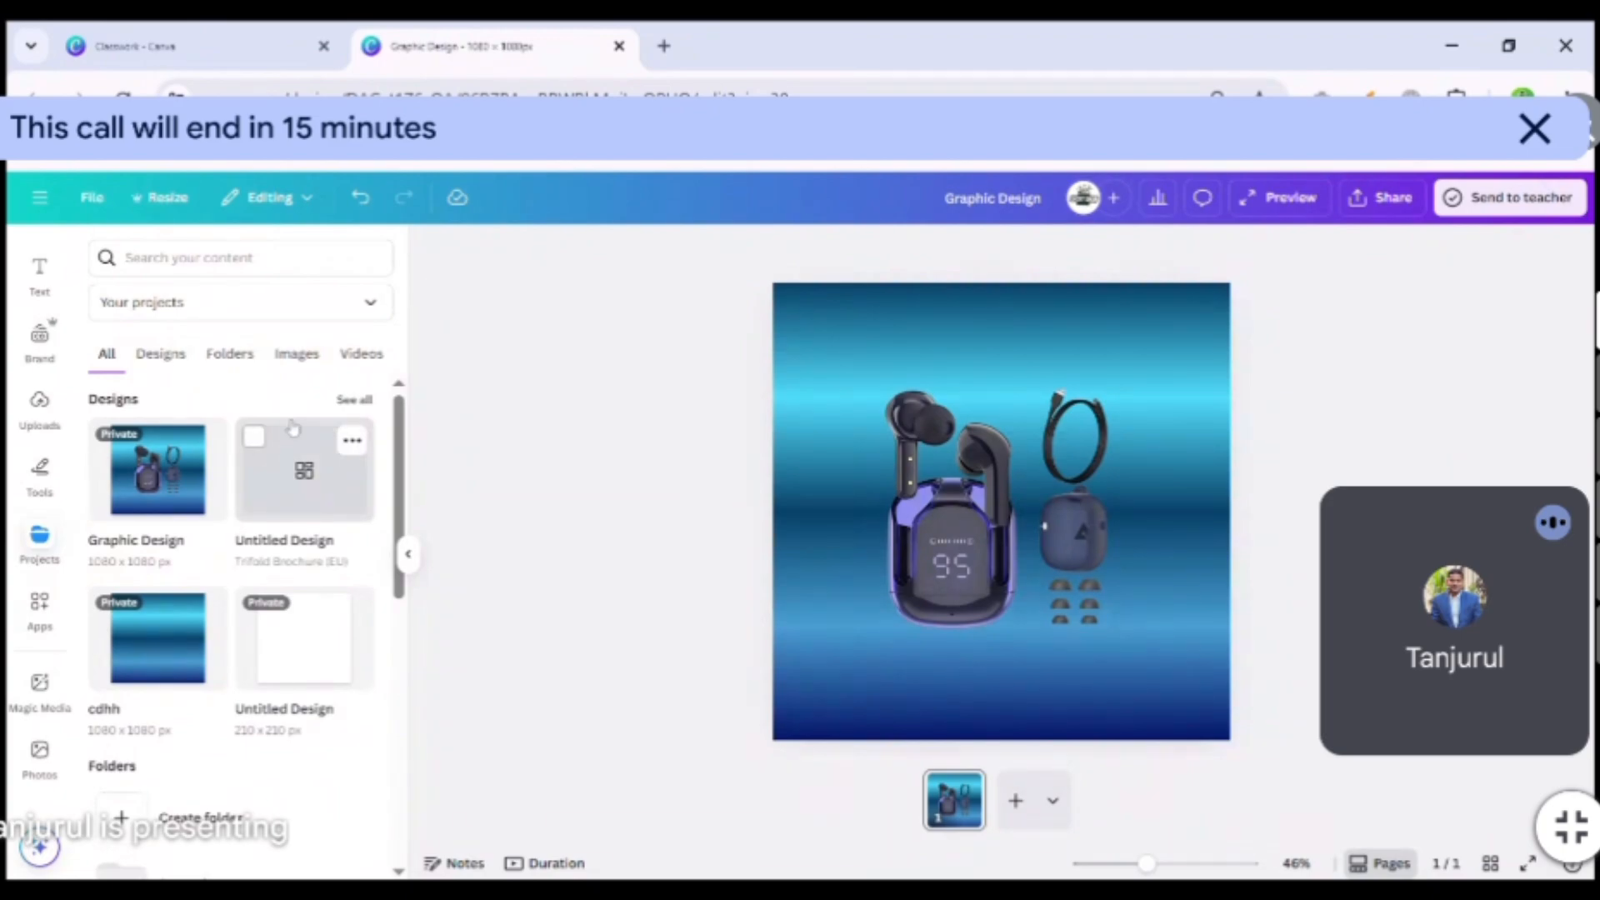
left_click(97, 211)
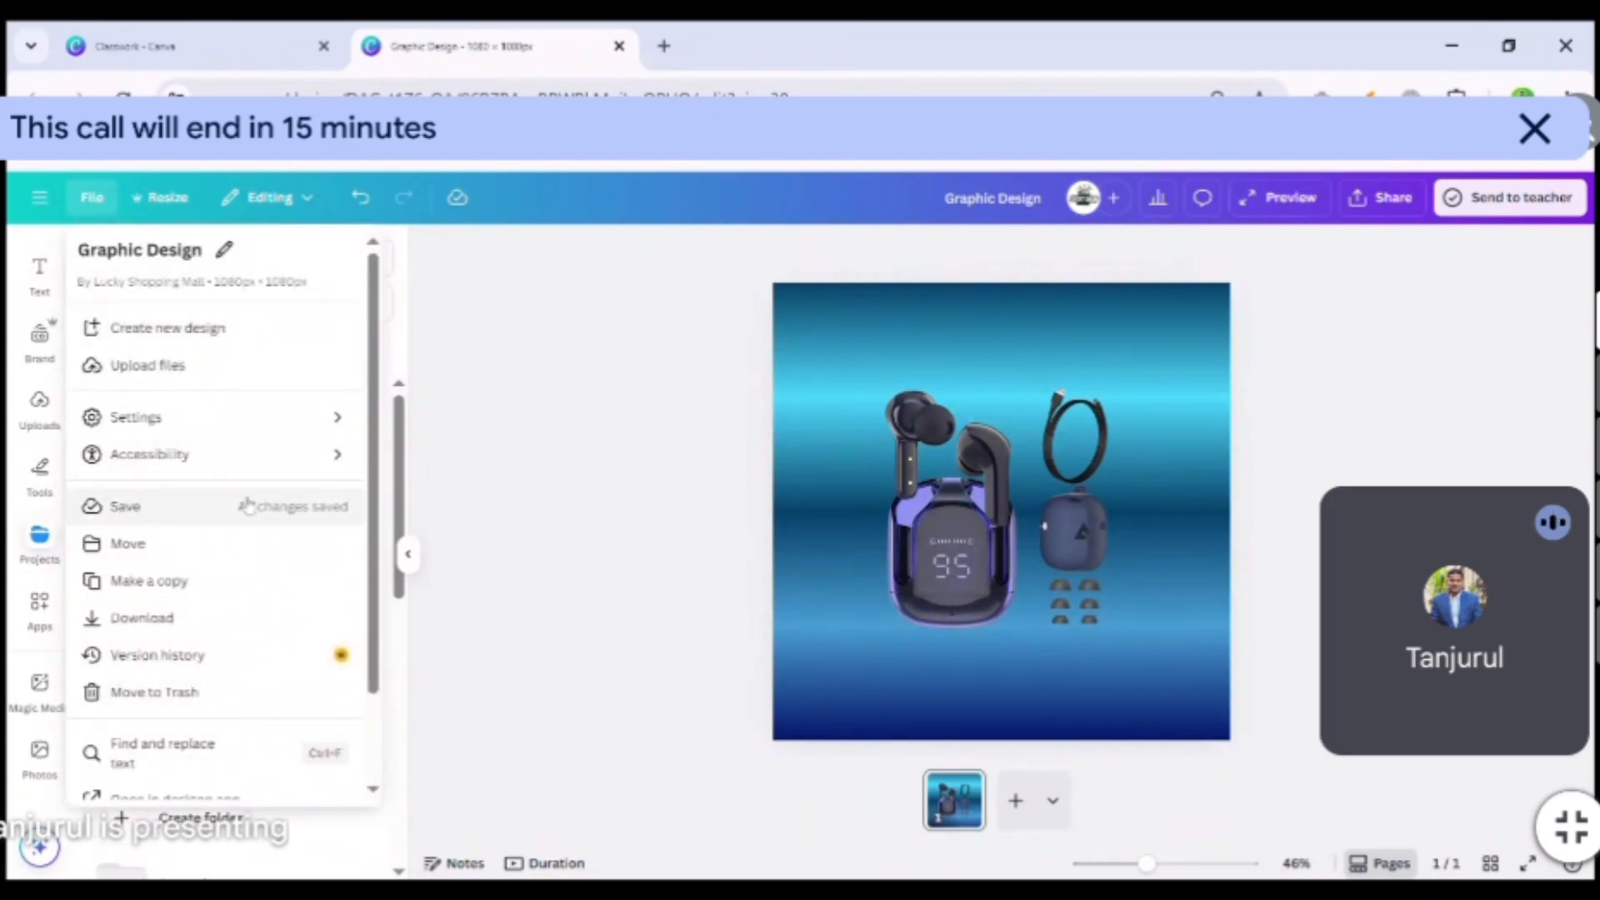
left_click(475, 308)
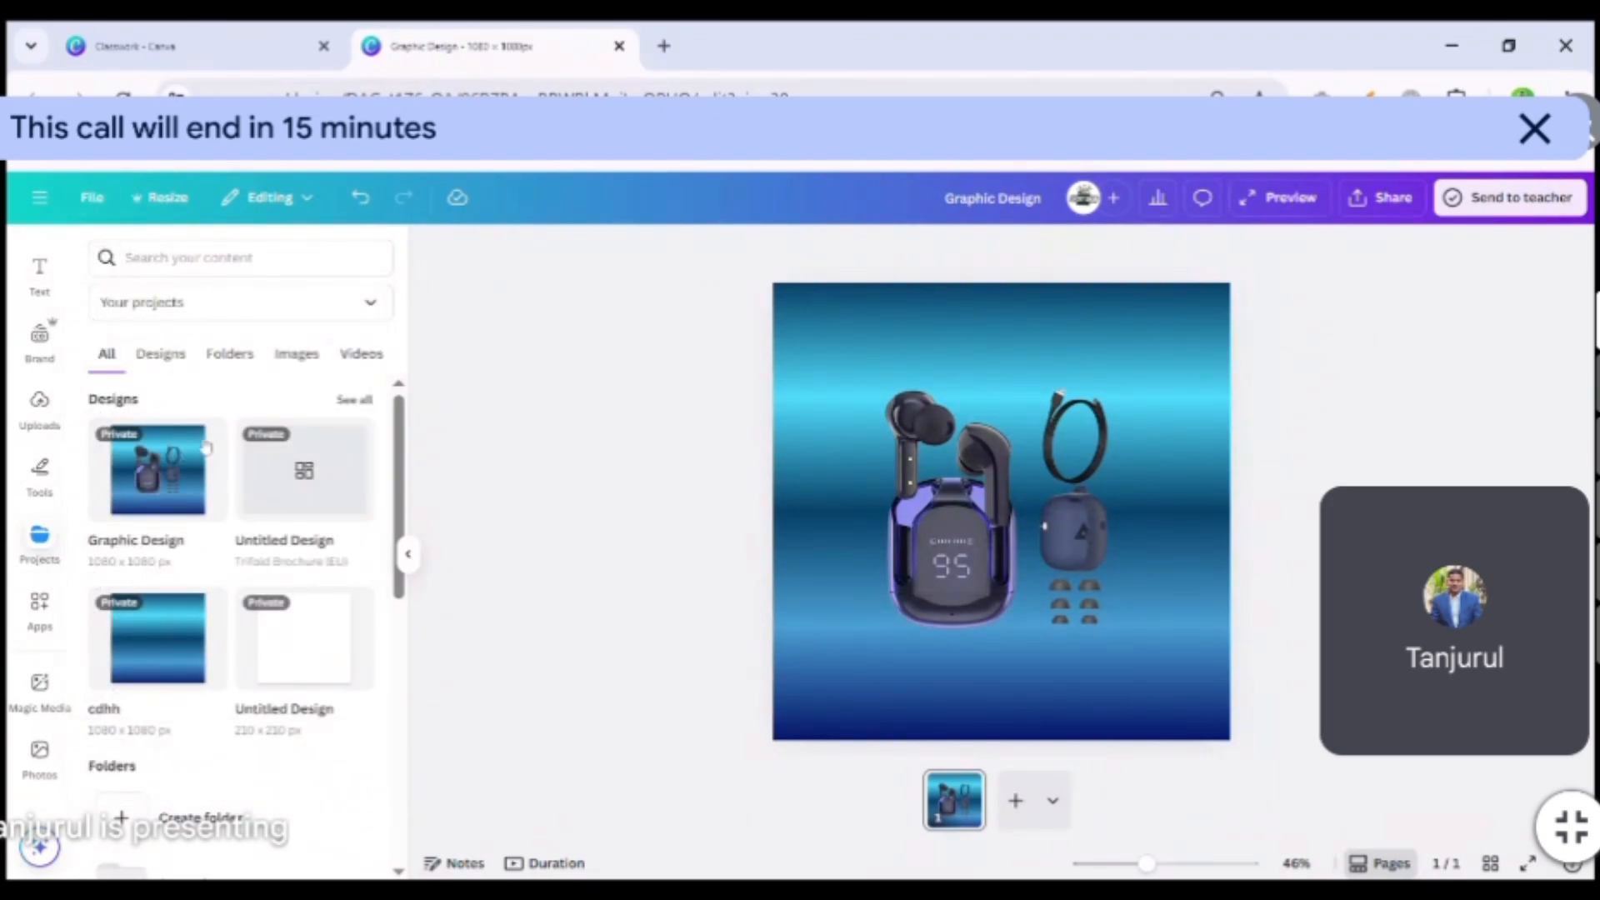
Look through the Images, Graphics and Videos generators in Magic Media.
scroll(31, 570, "down", 3)
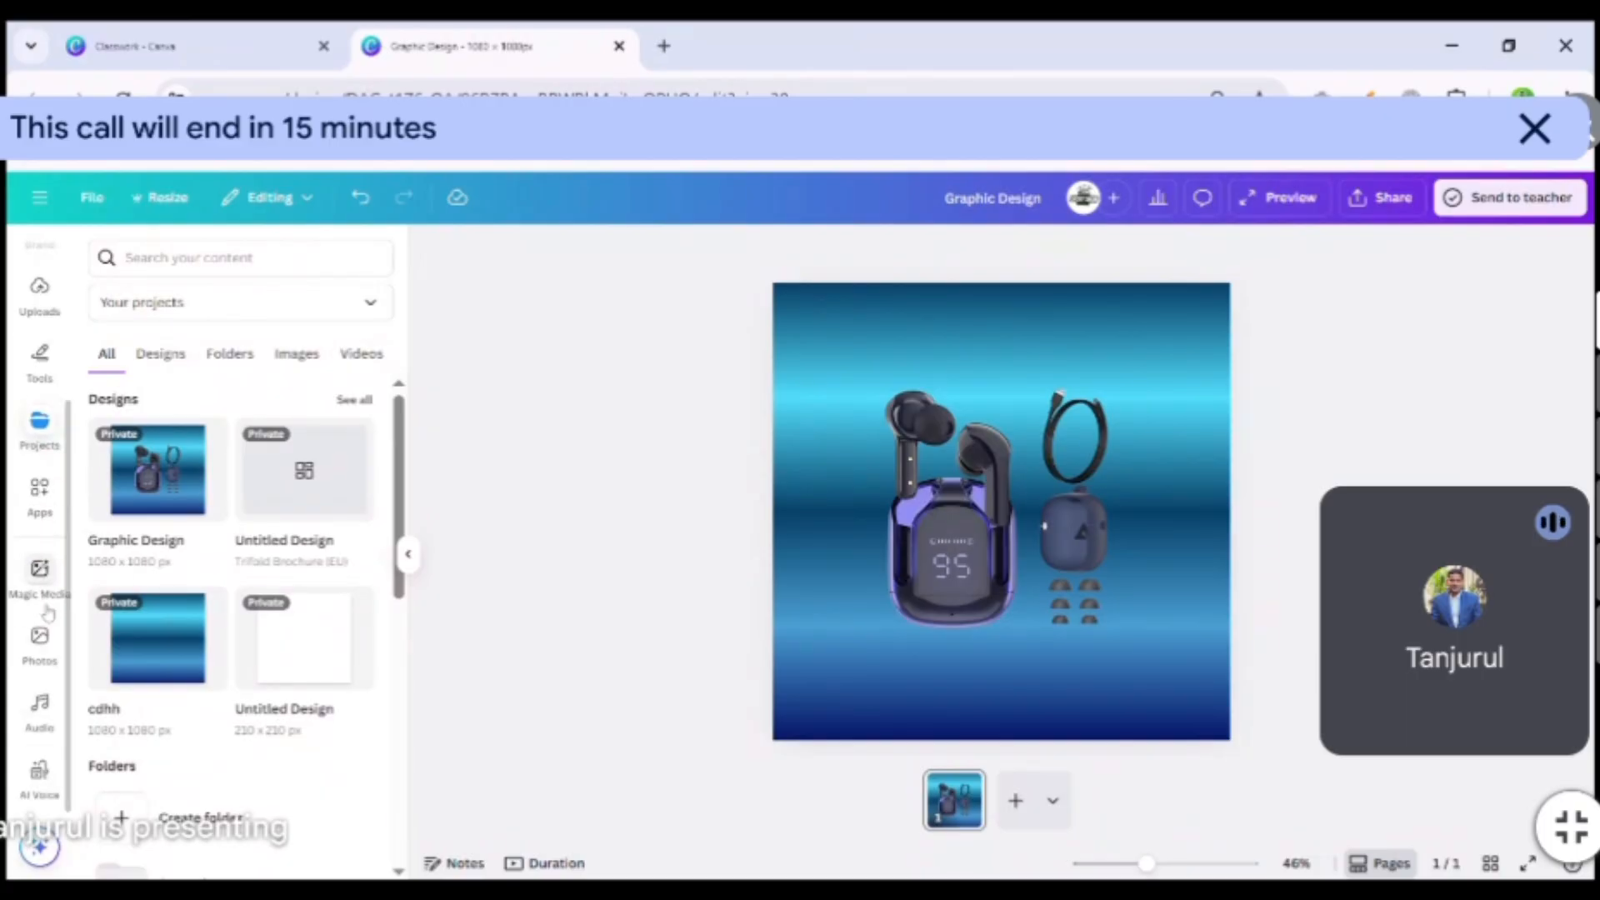
left_click(46, 598)
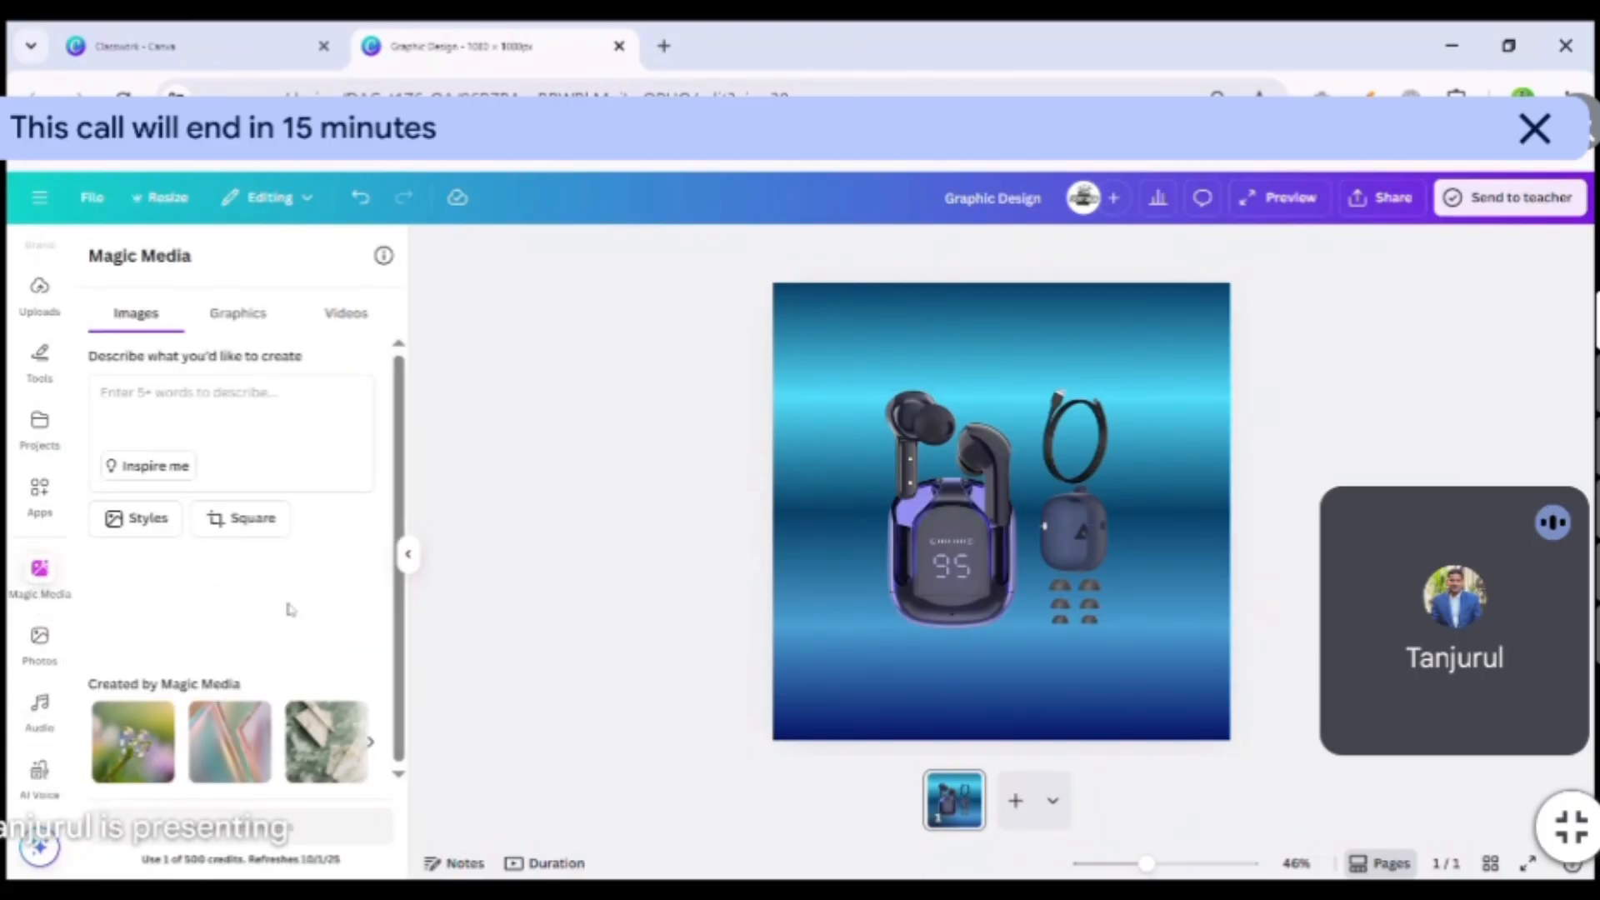
left_click(229, 321)
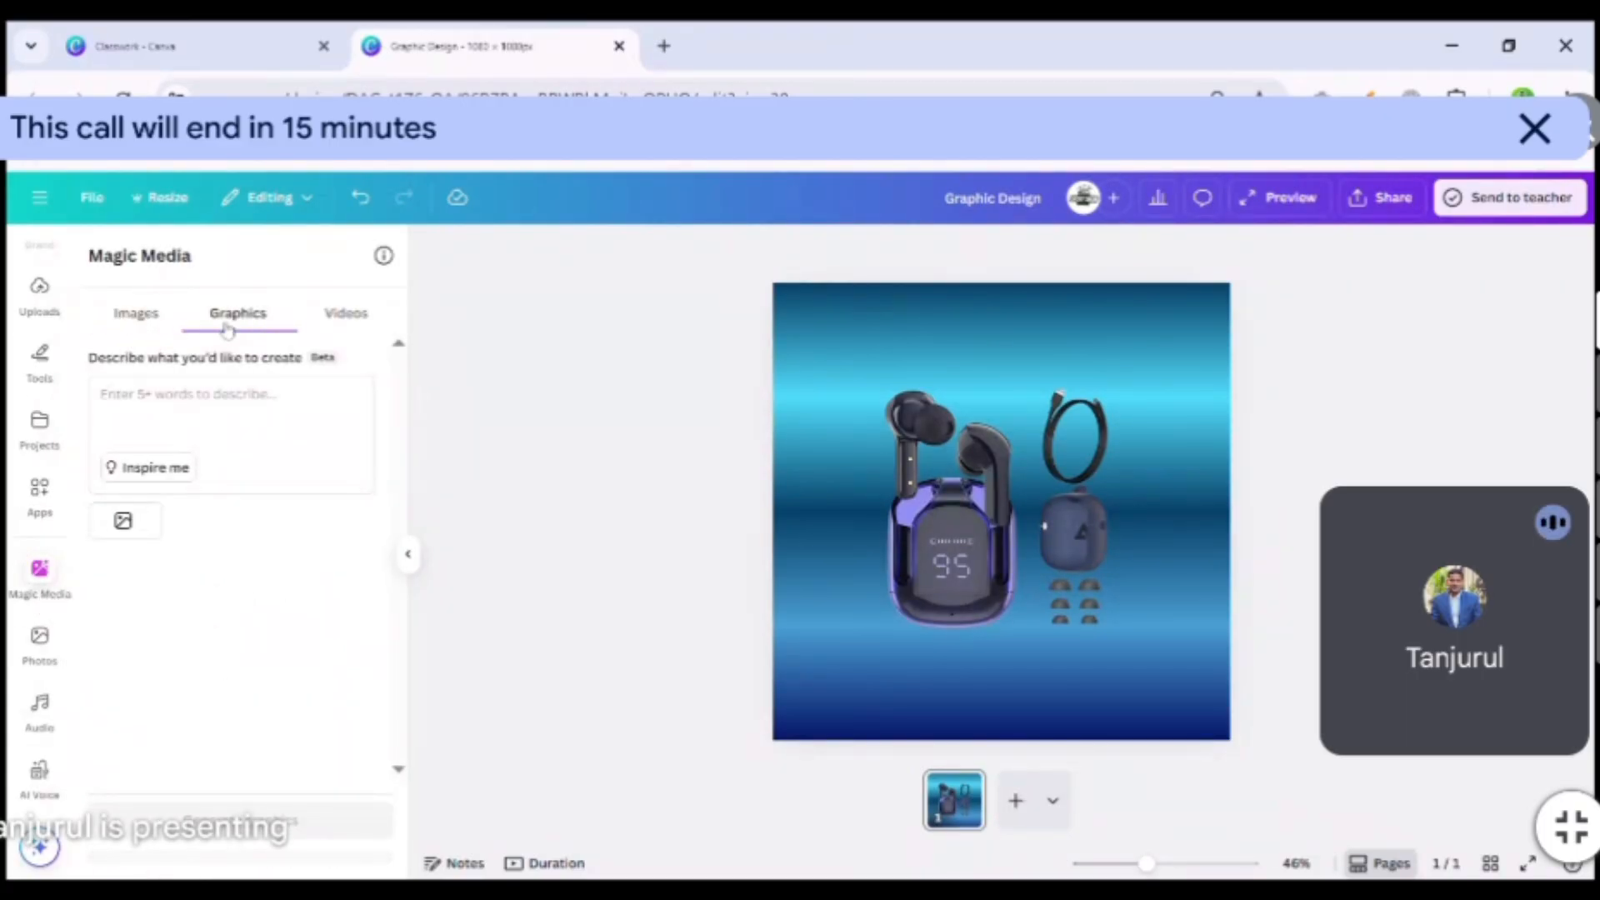
left_click(336, 323)
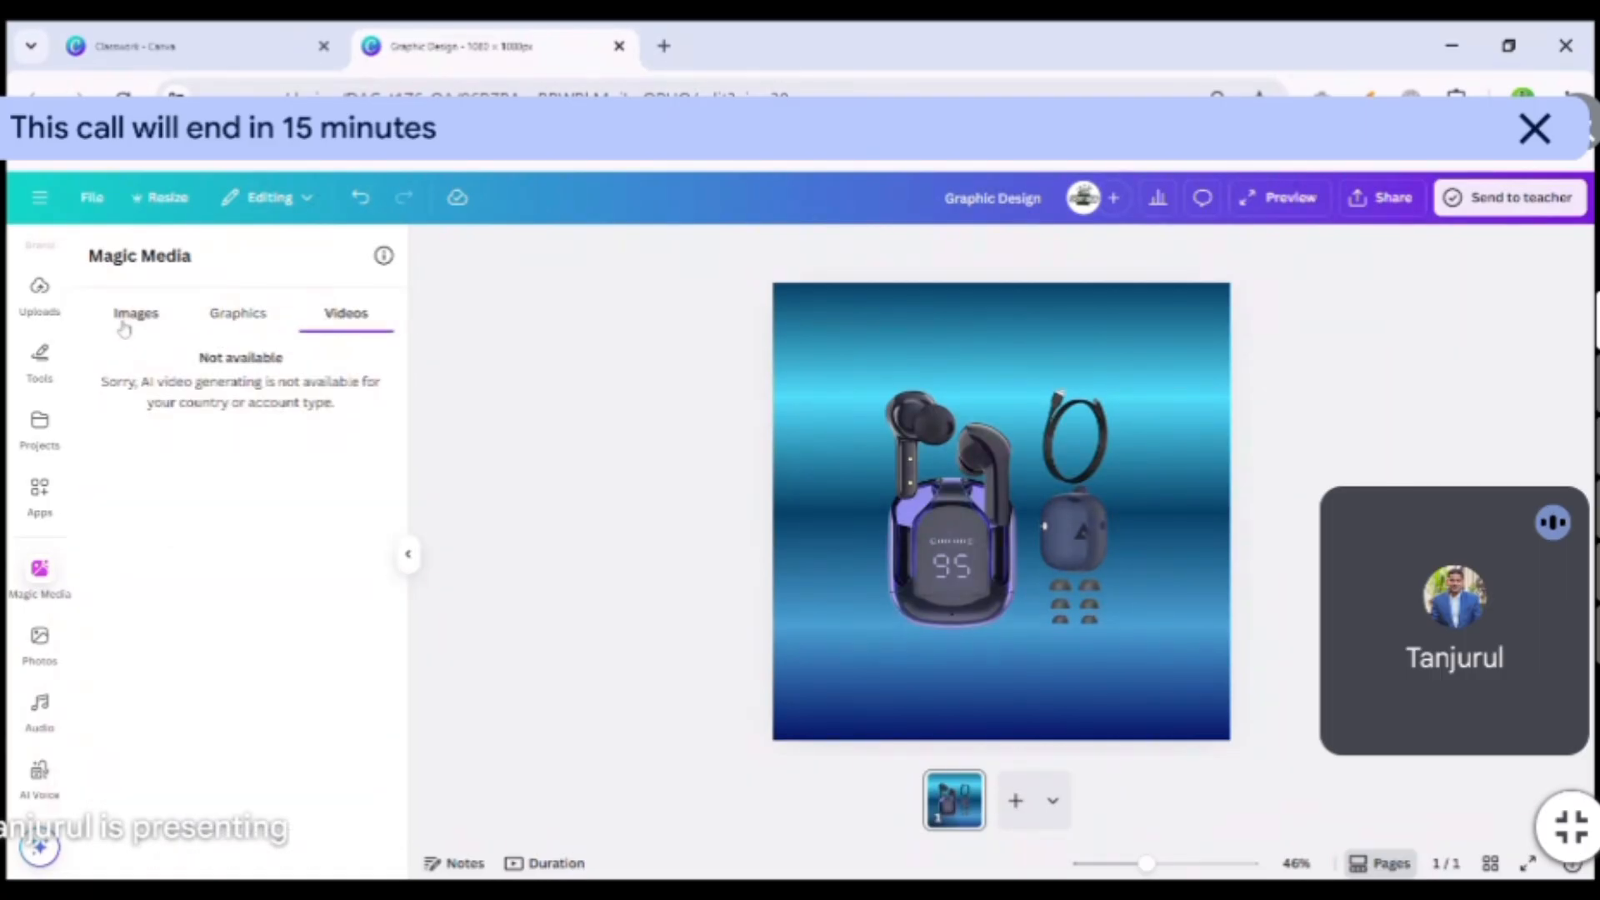
left_click(133, 321)
left_click(240, 317)
left_click(134, 318)
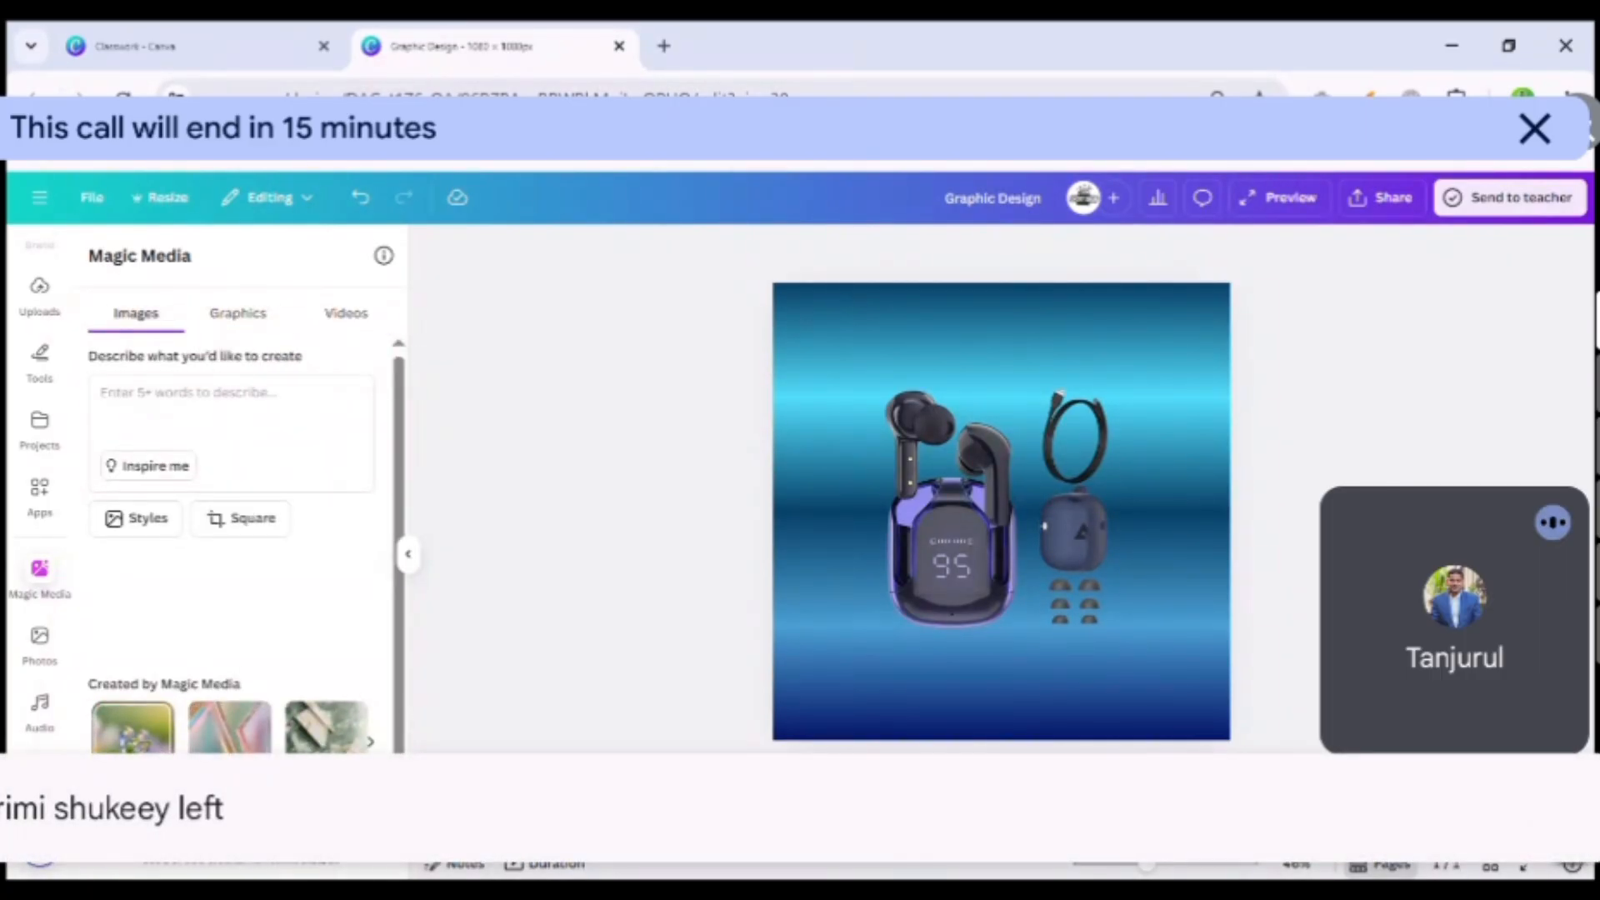
Fill the Magic Media image prompt with the dew-drop wild flower example, browse more examples, and return to the earbuds image.
left_click(133, 729)
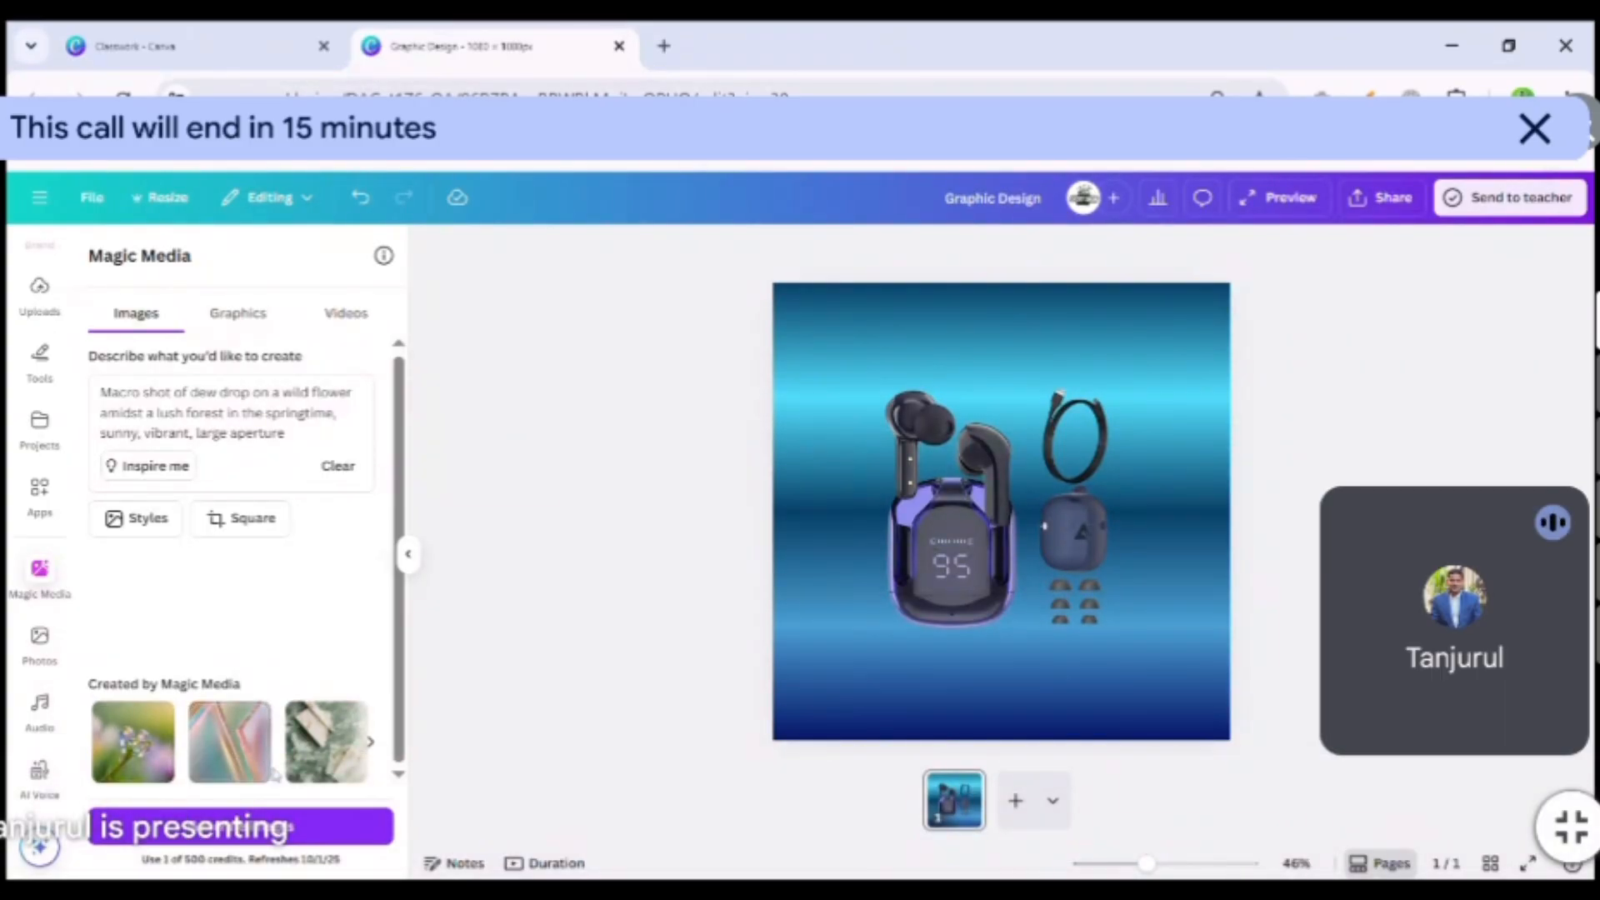
left_click(371, 743)
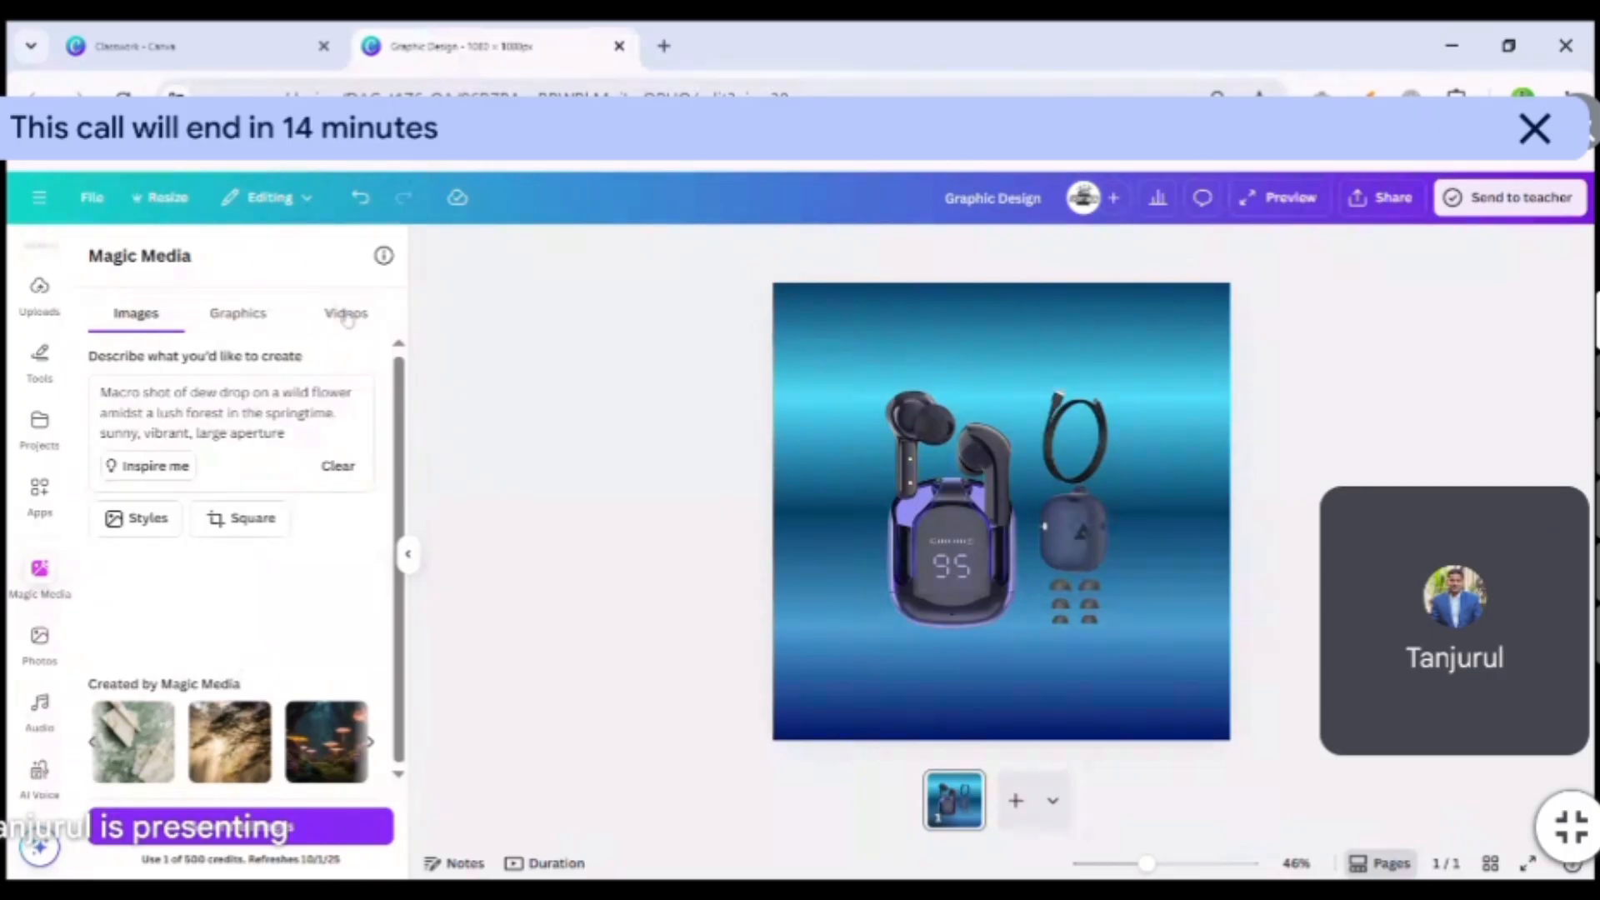
left_click(39, 573)
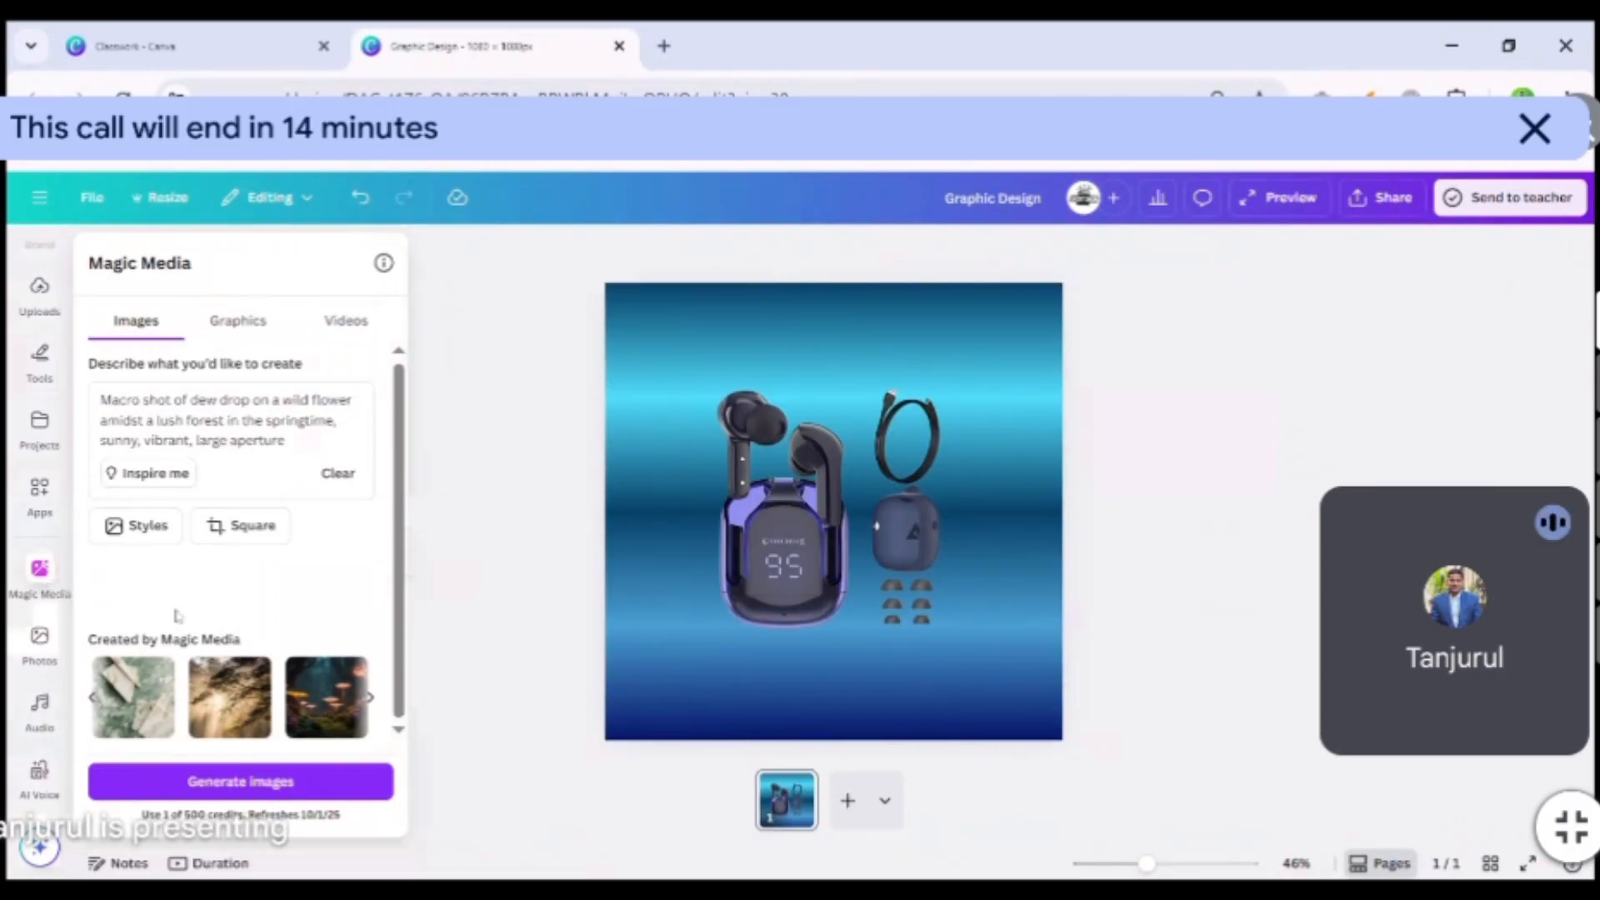
left_click(933, 535)
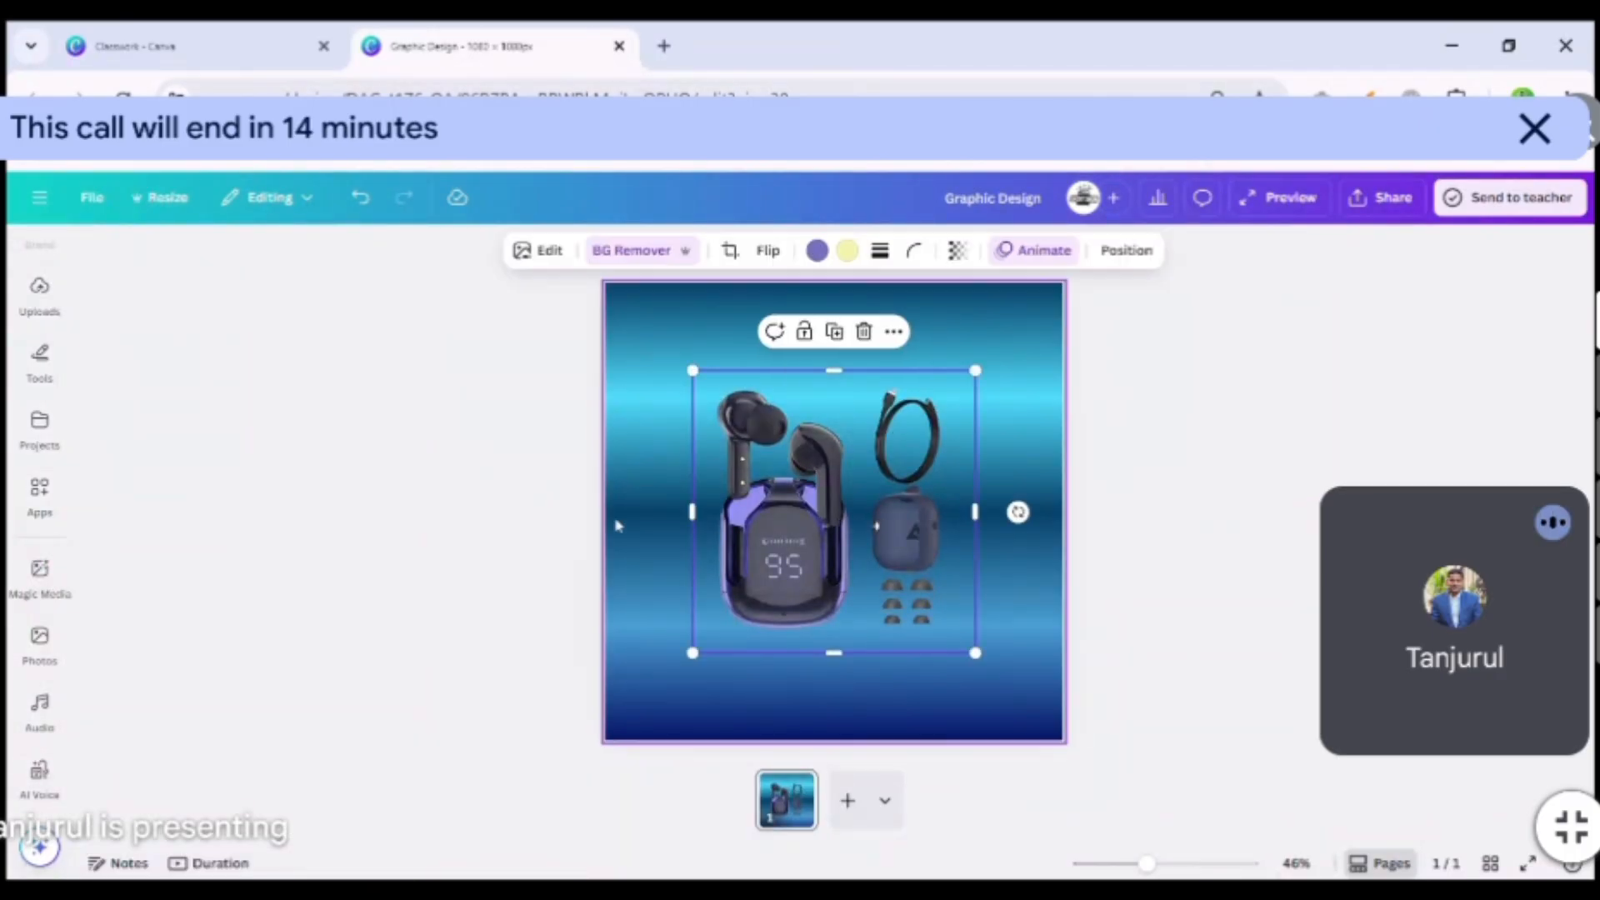
Delete the earbuds image from the page, leaving the blue gradient background in place.
left_click(617, 522)
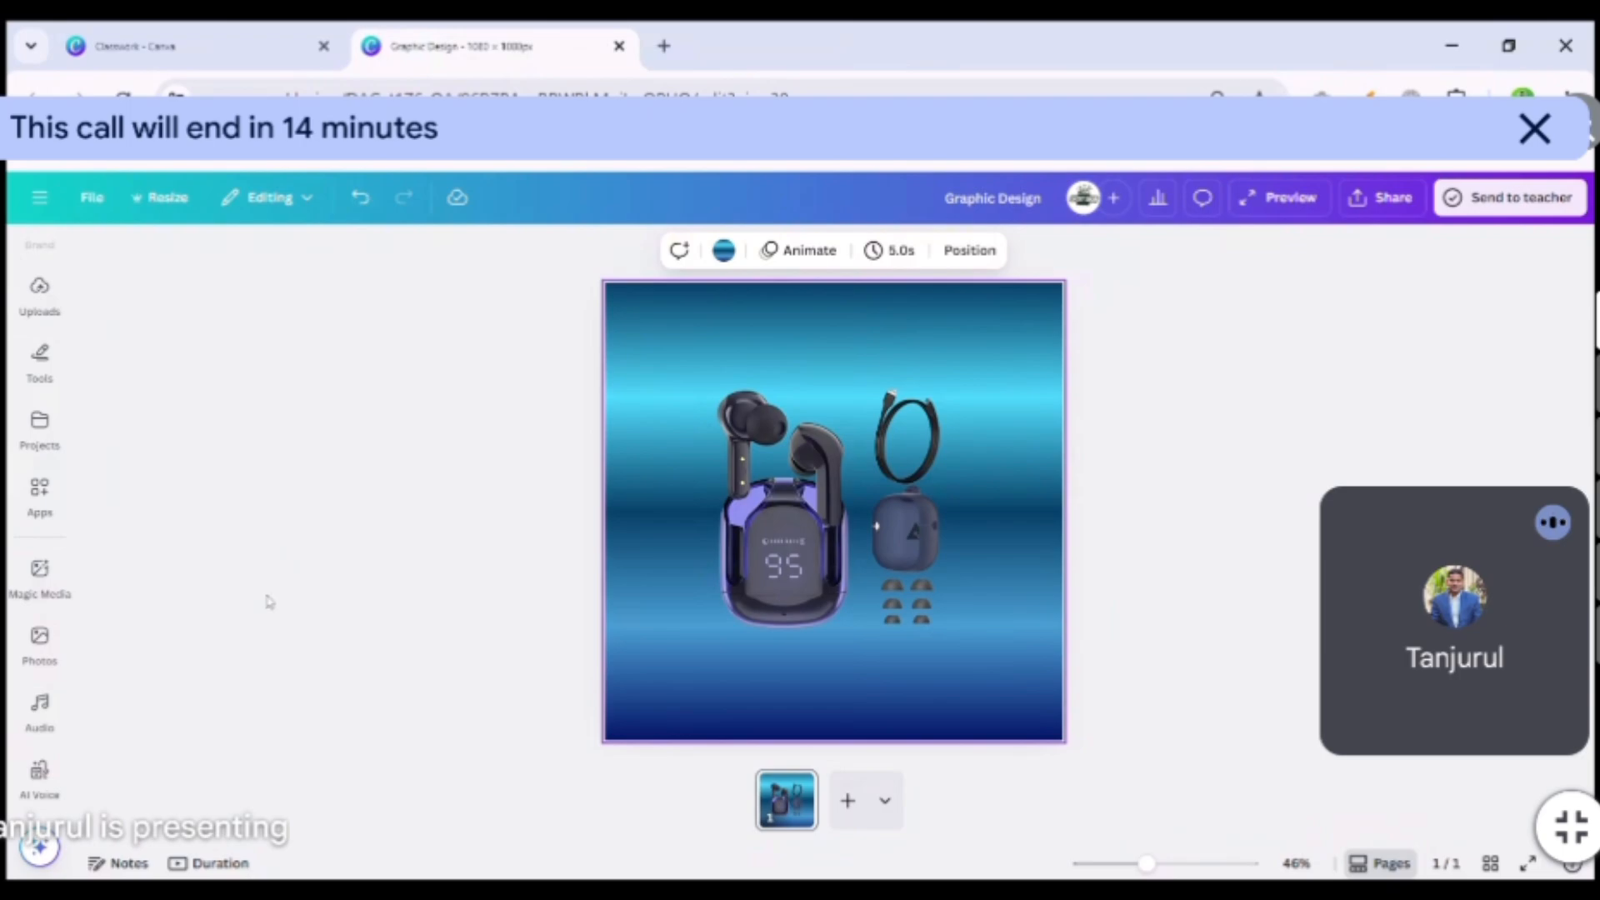
left_click(817, 483)
left_click(864, 331)
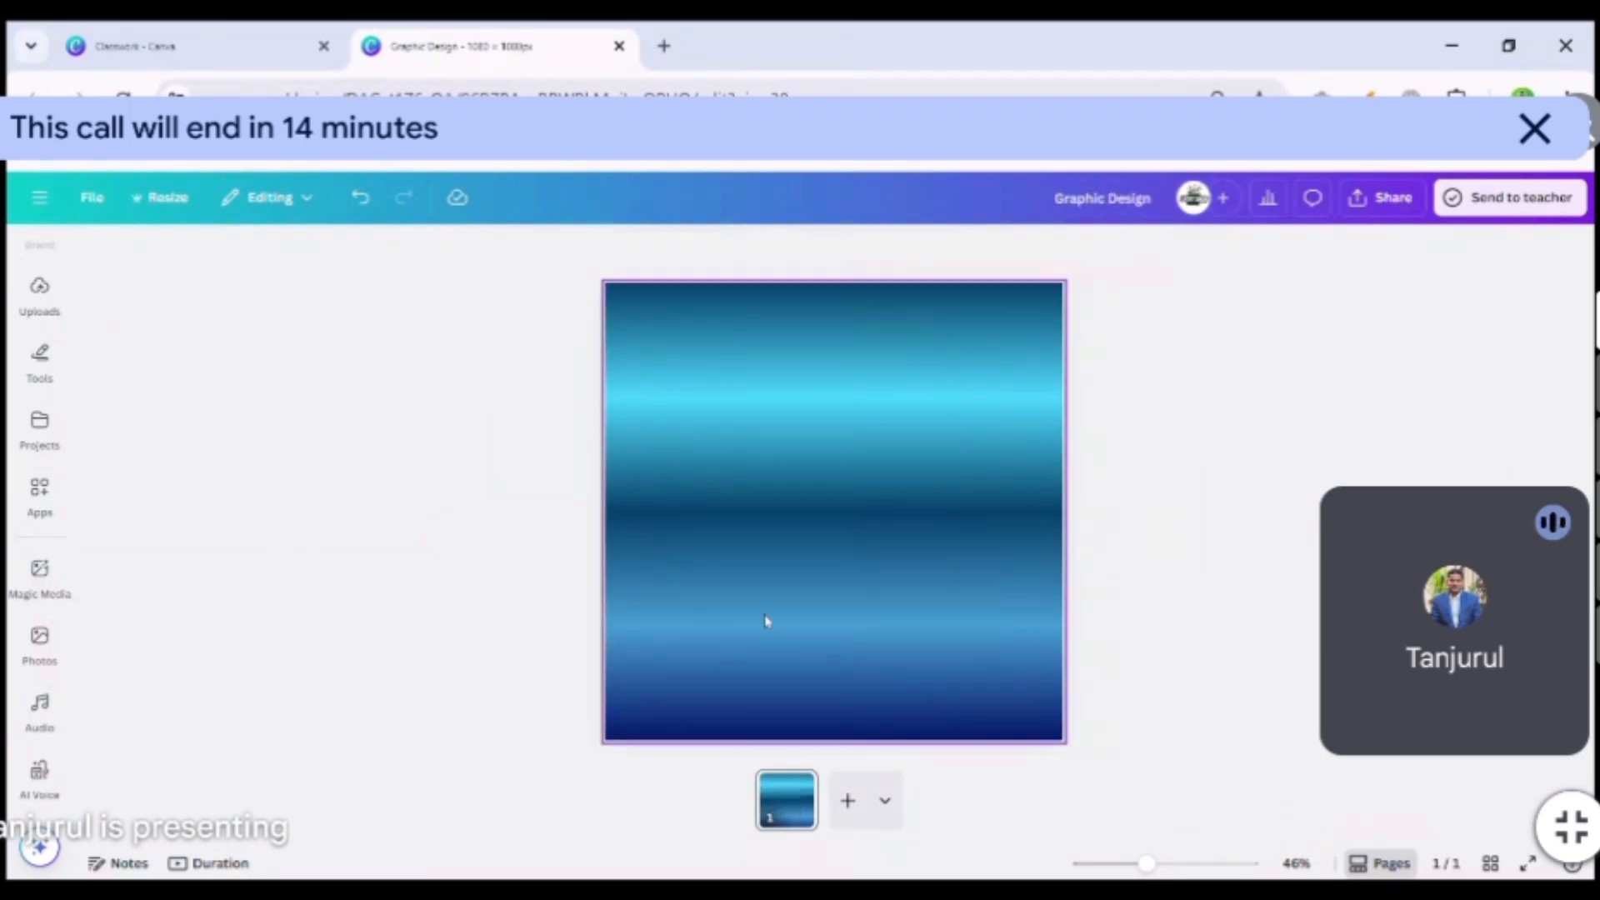
Insert the plain blue textured photo from the Background category of the photo library.
left_click(39, 640)
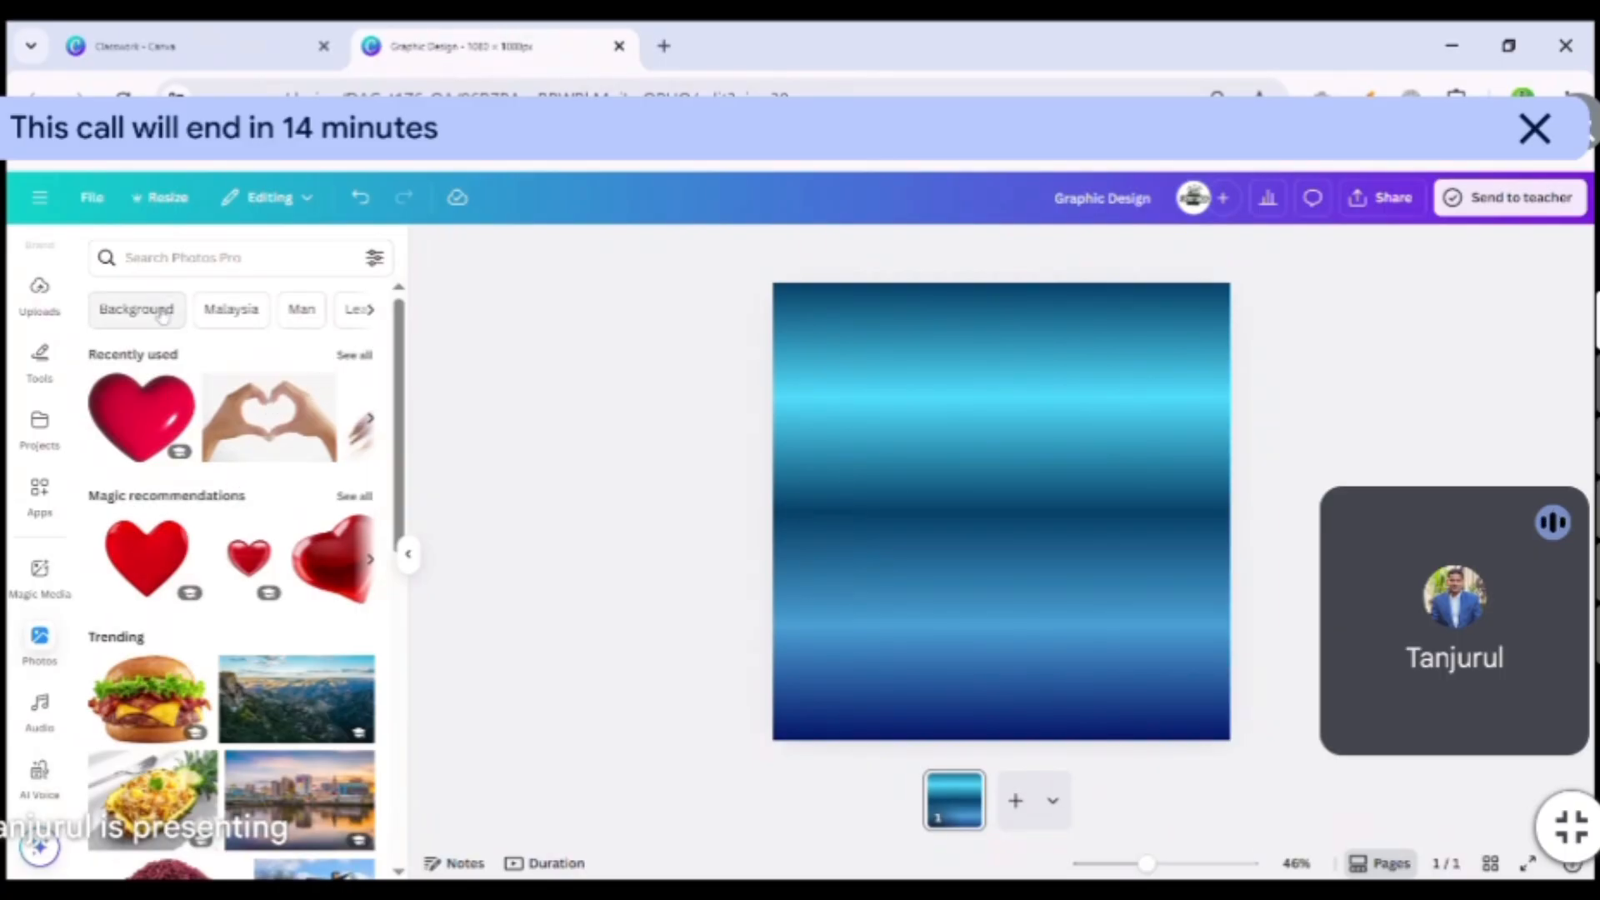
left_click(136, 309)
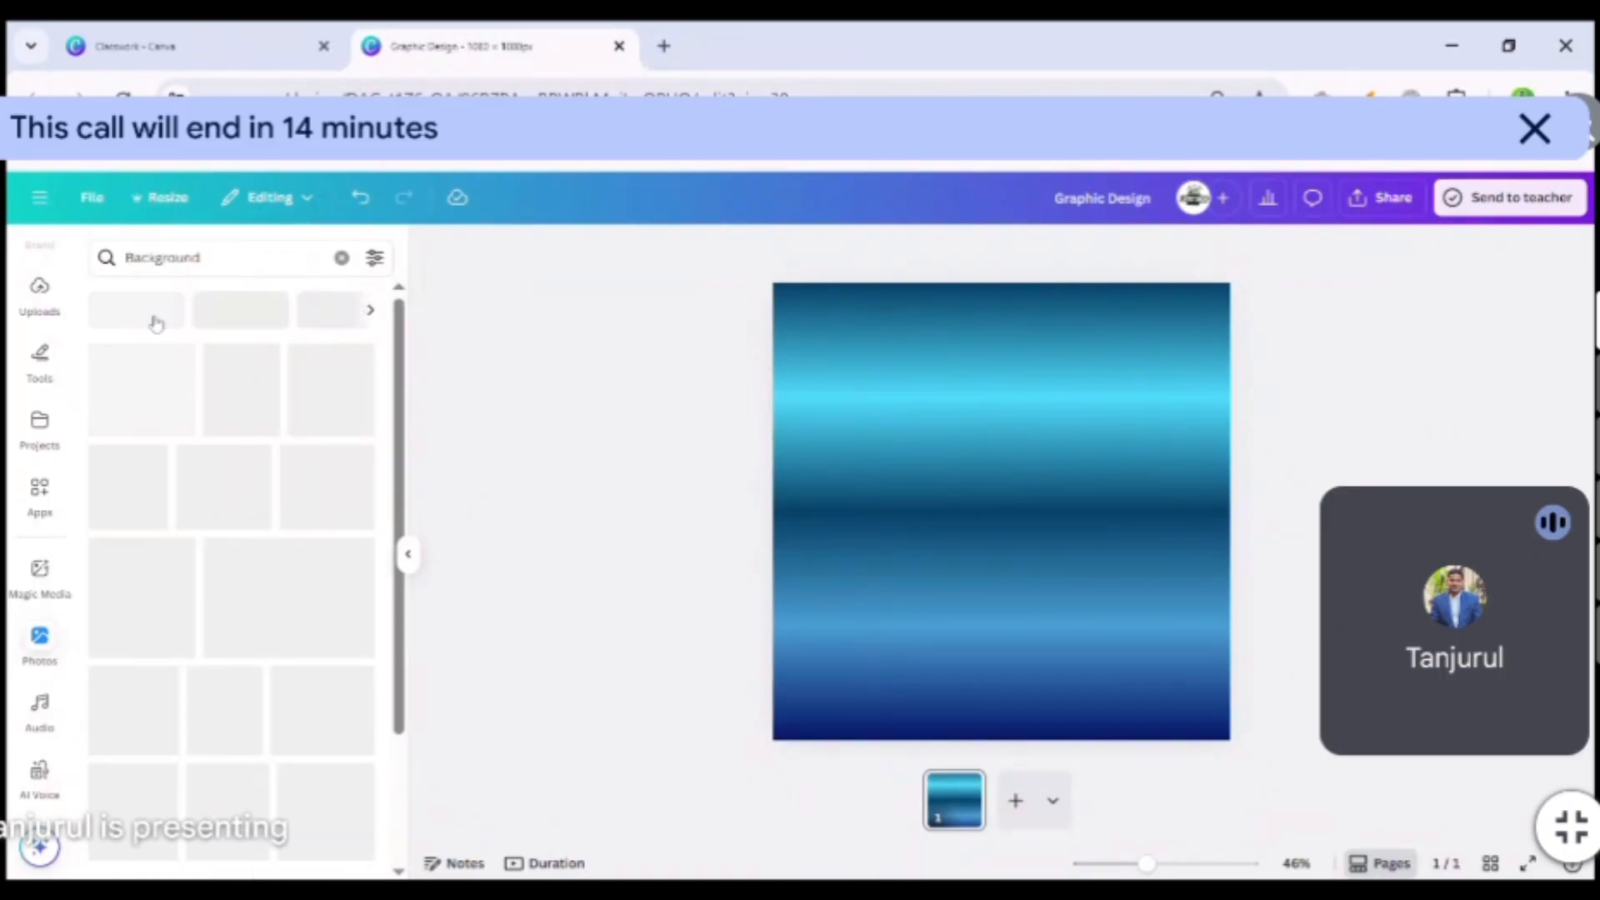
scroll(230, 531, "down", 2)
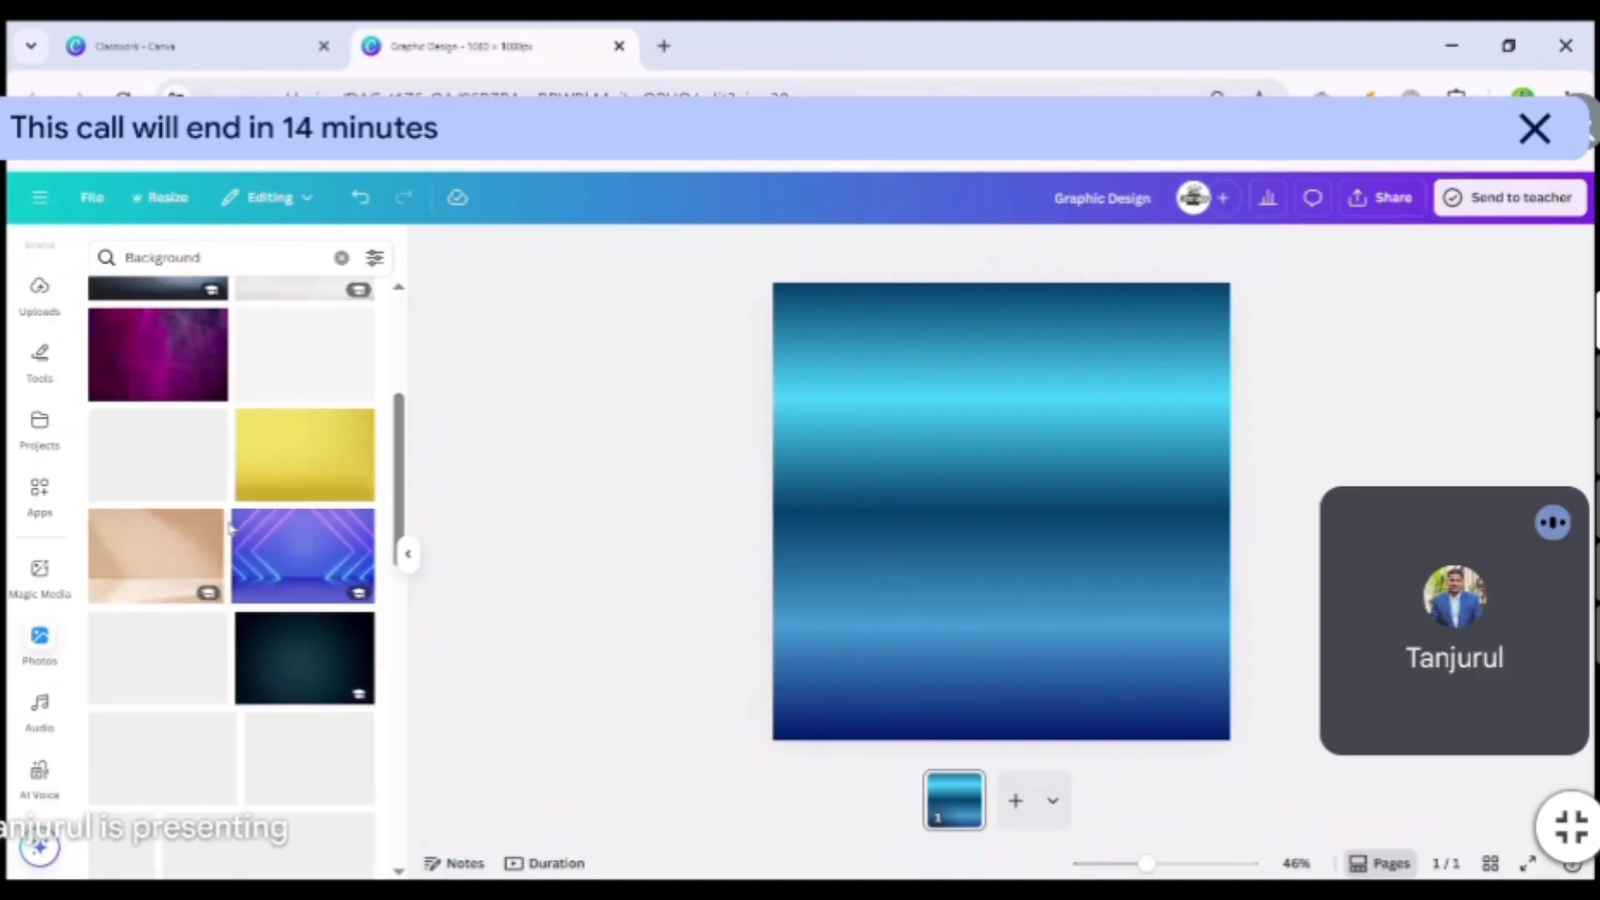
scroll(230, 531, "up", 1)
left_click(921, 404)
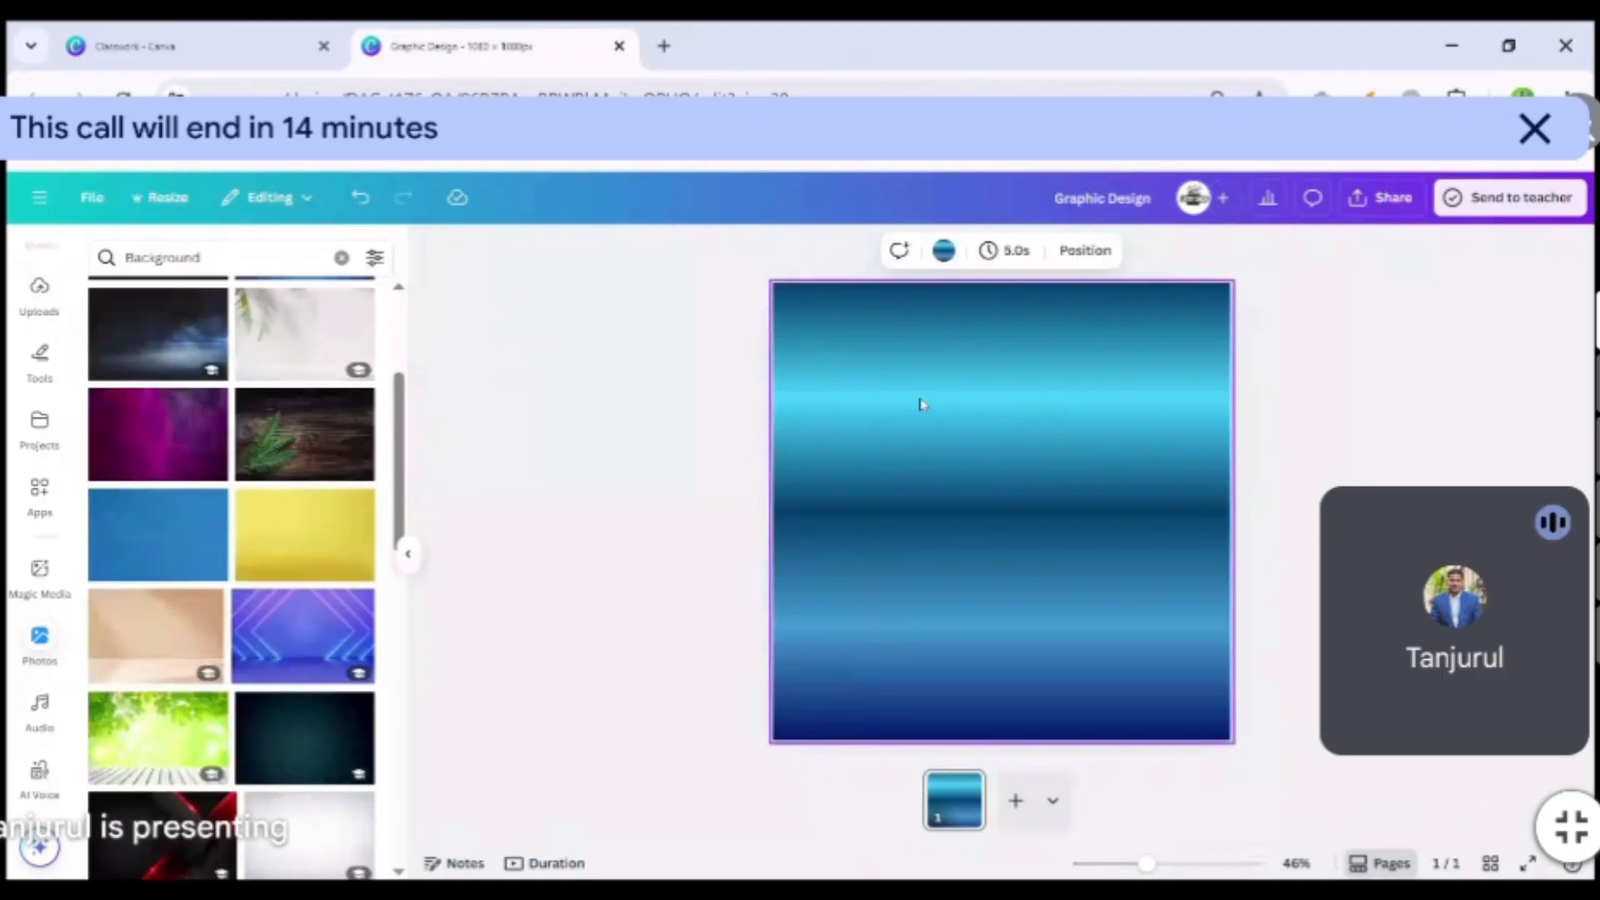
left_click(167, 521)
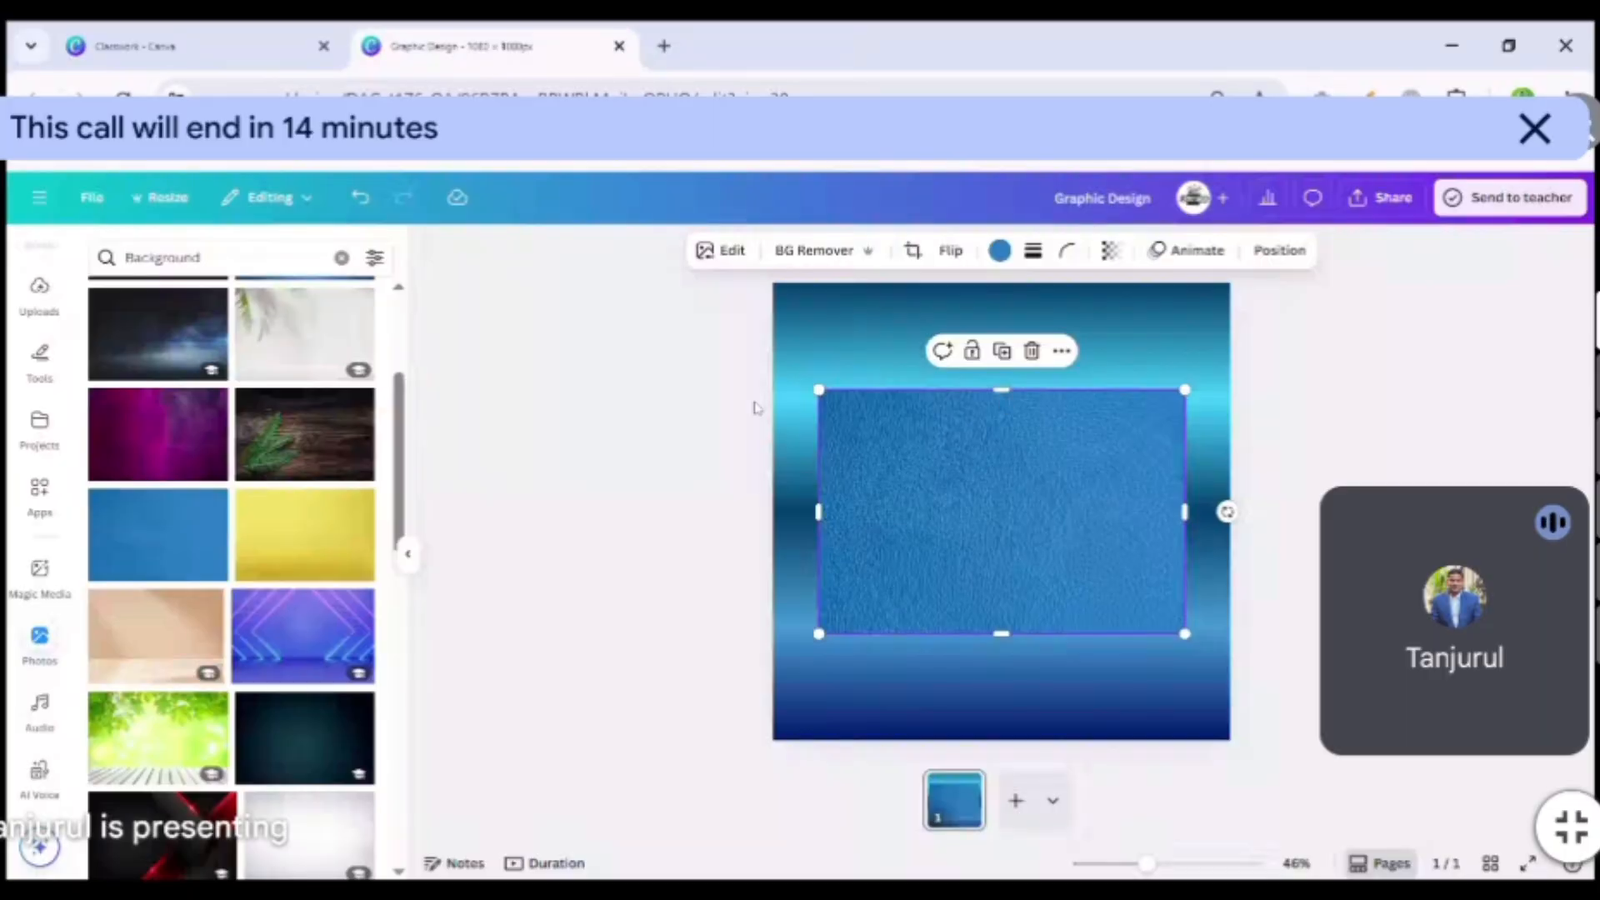
Move and enlarge the blue textured photo until it covers the whole page, and delete it.
left_click_drag(908, 458, 874, 355)
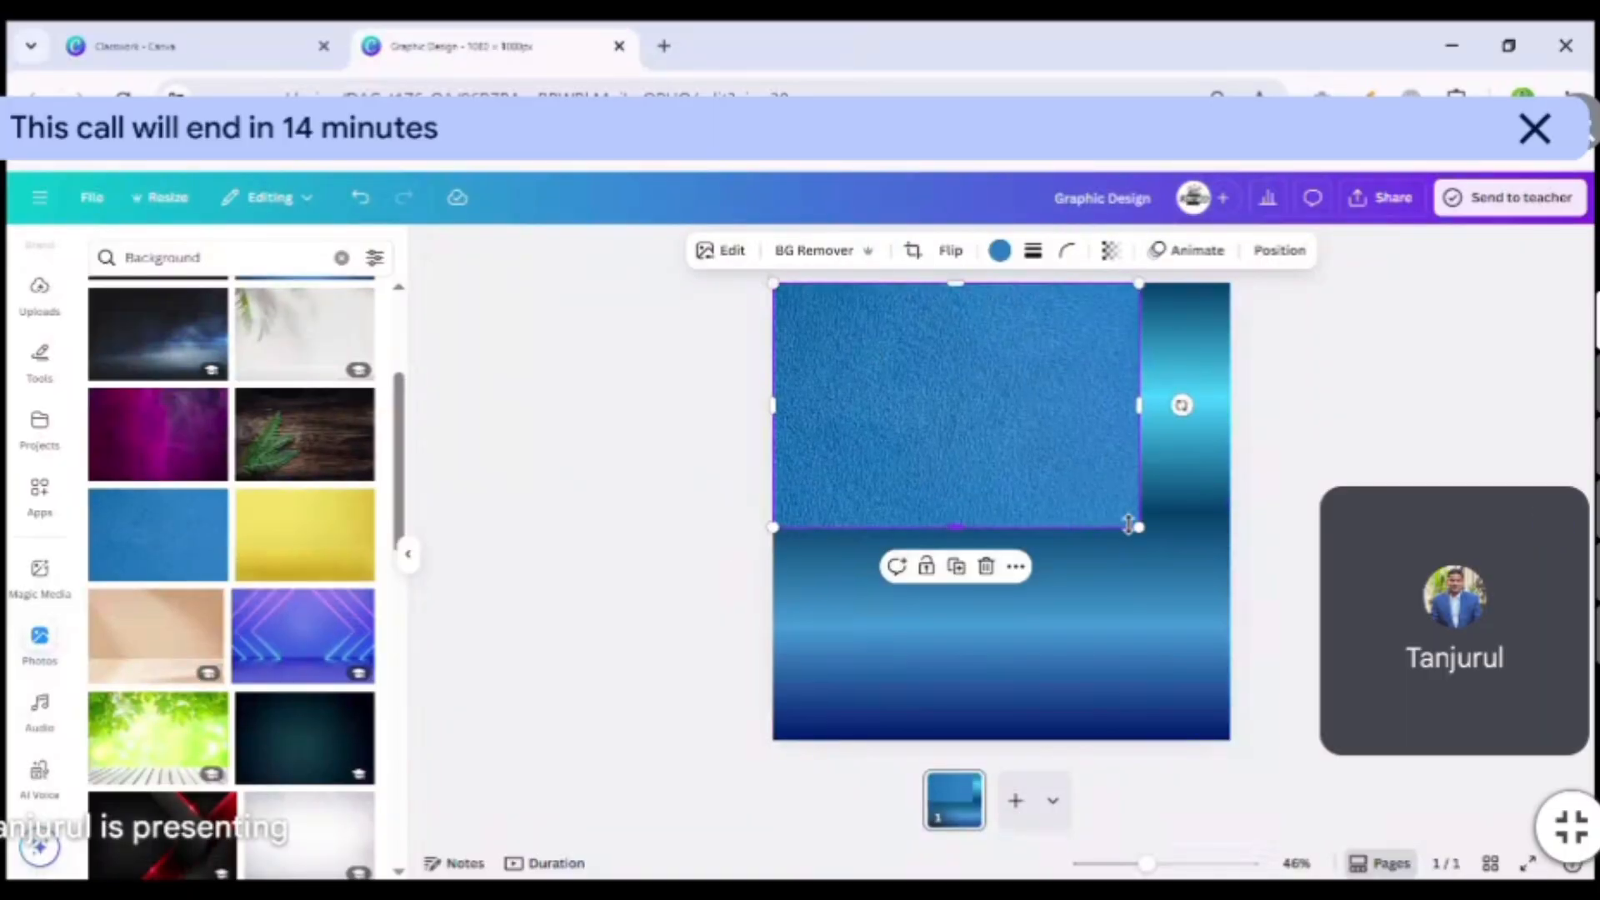
left_click_drag(1135, 524, 1382, 688)
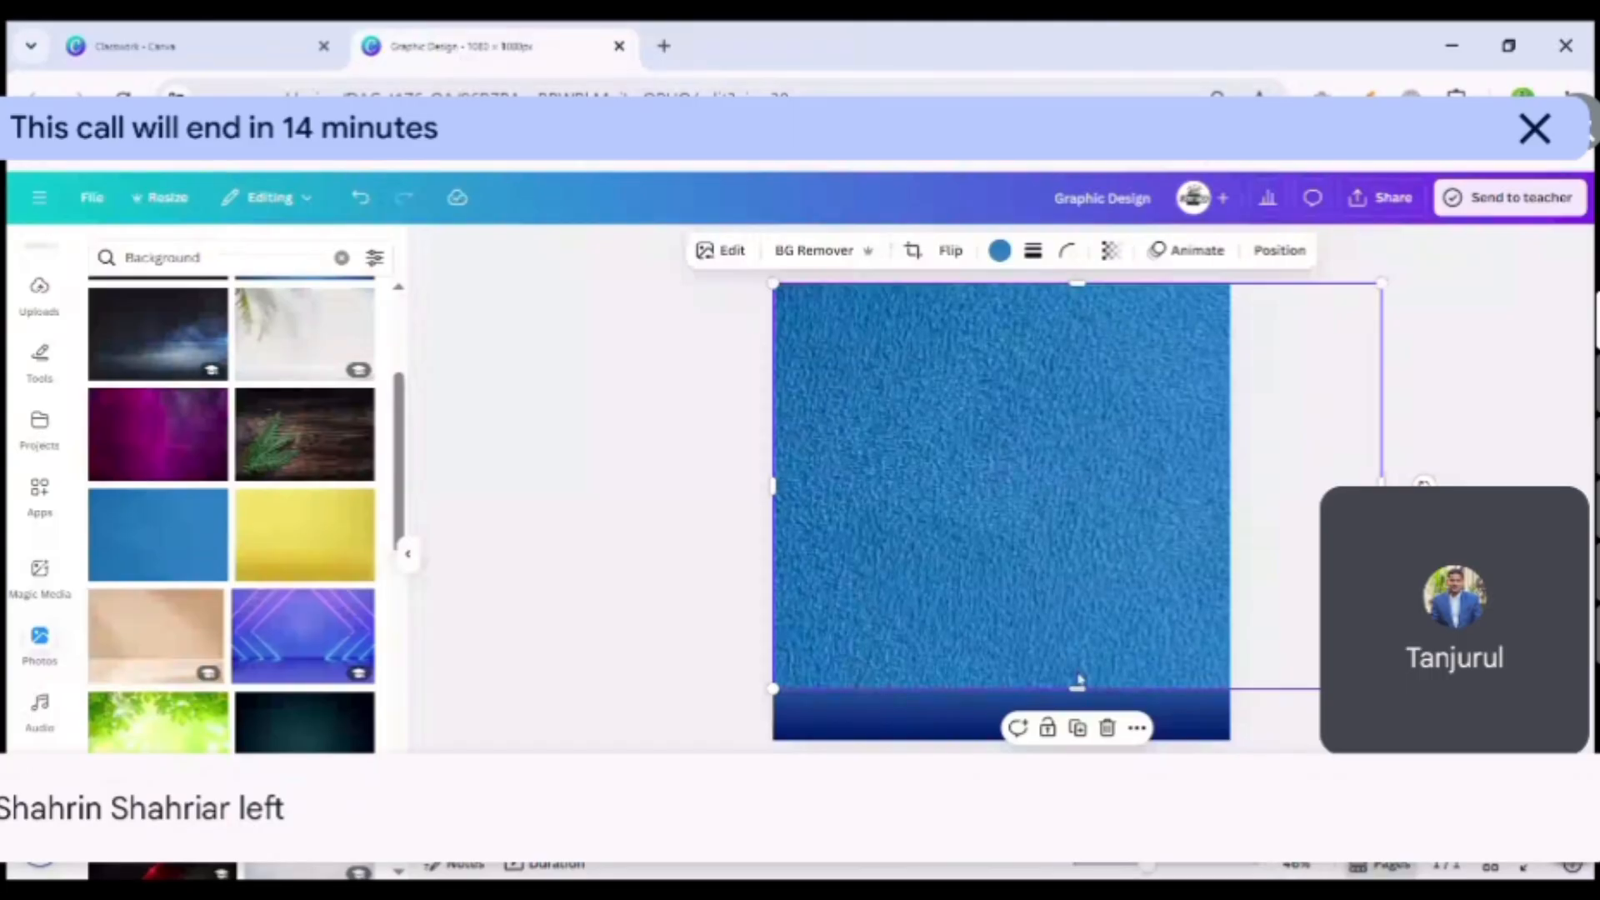
left_click_drag(1075, 691, 1051, 740)
mouse_move(1039, 673)
left_mouse_down()
mouse_move(1072, 675)
mouse_move(1010, 675)
left_mouse_up()
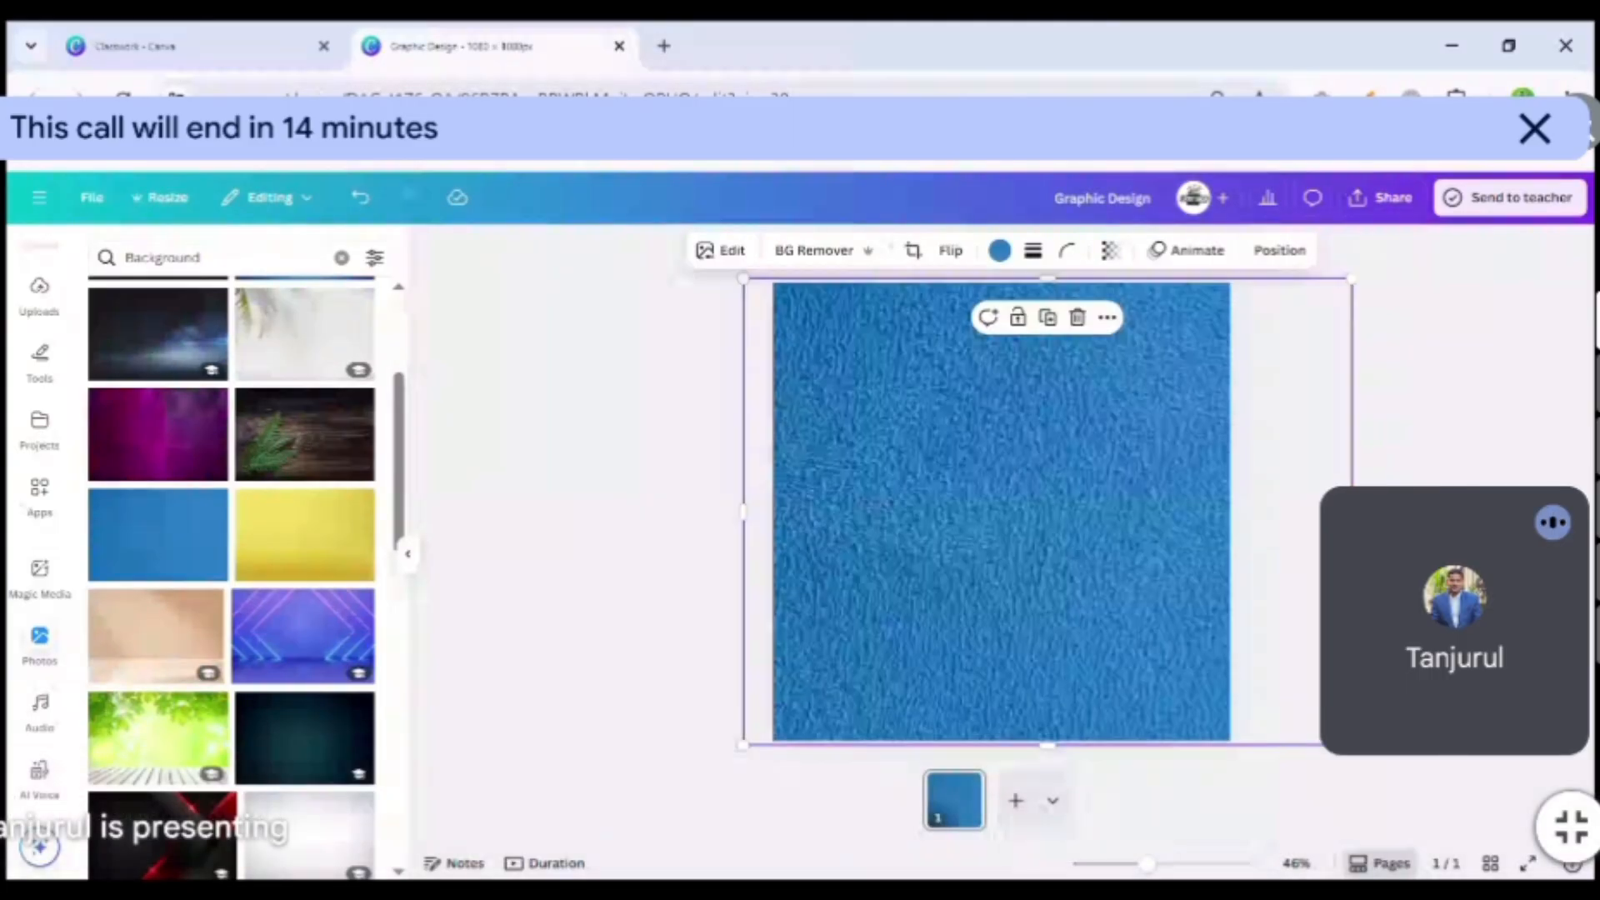
left_click(1082, 317)
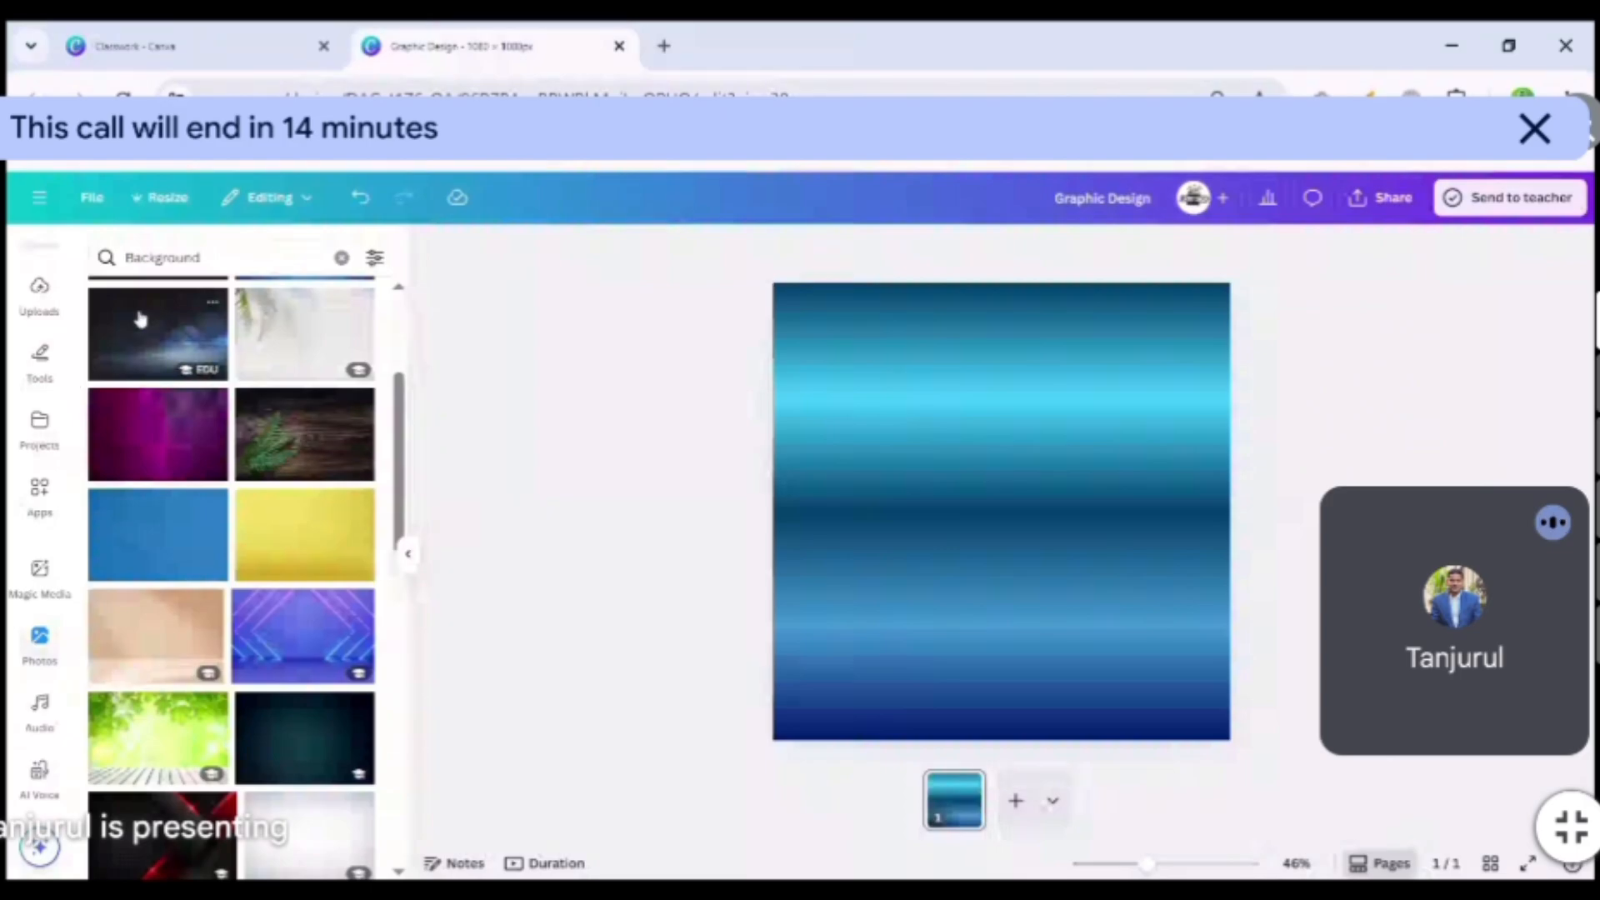
Clear the photo search and look through the library's photo sections and suggested categories.
left_click(342, 257)
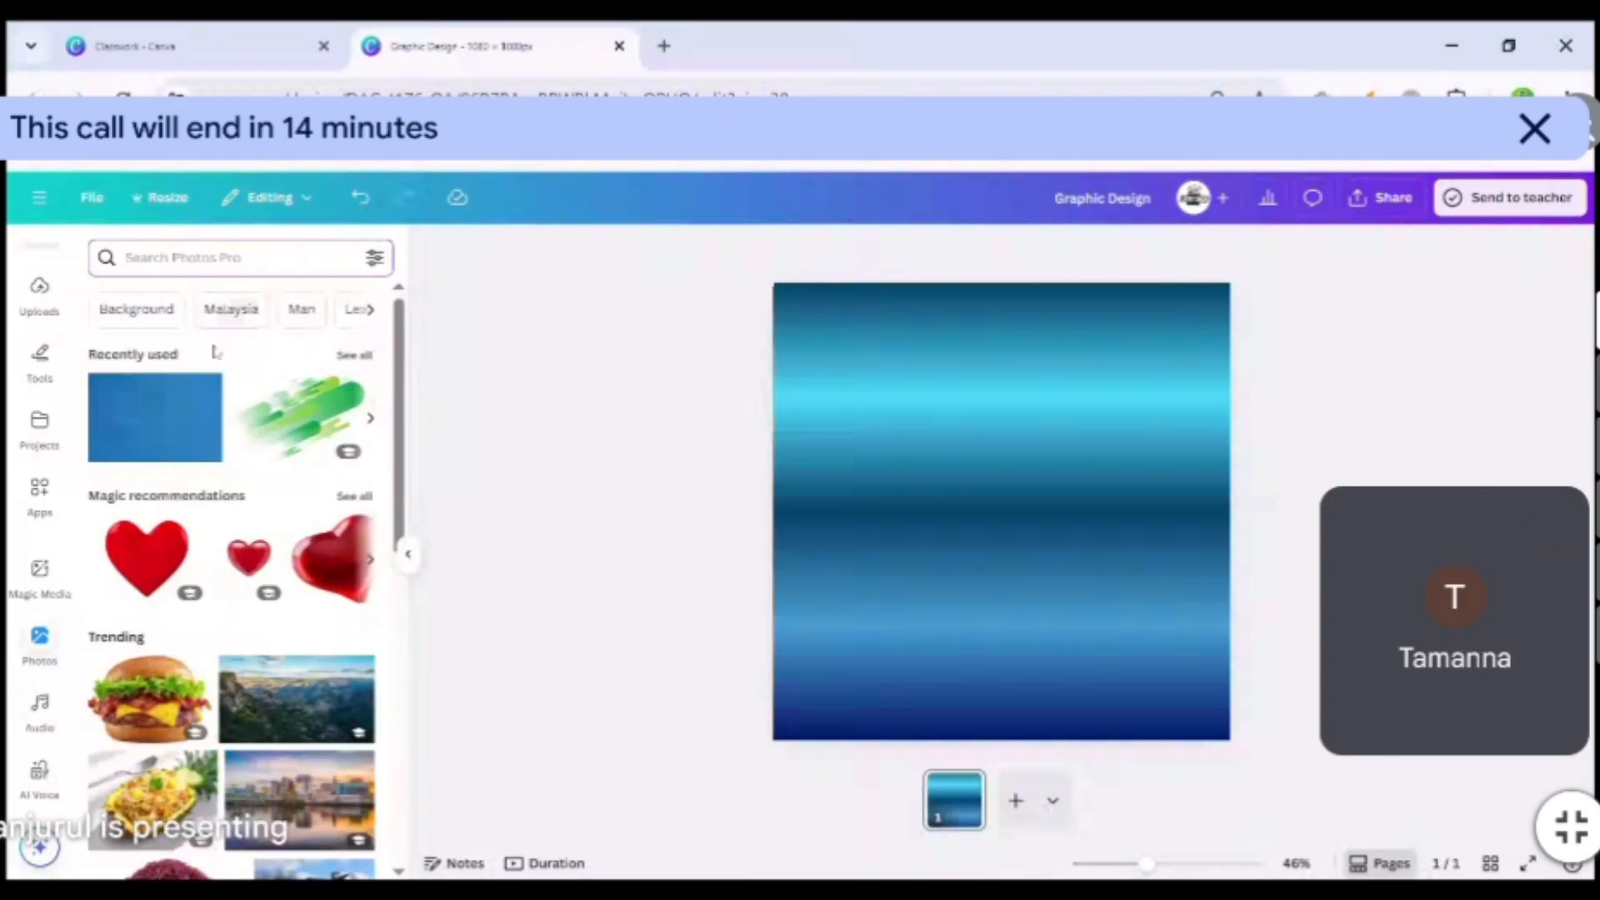
scroll(225, 354, "down", 3)
scroll(350, 358, "up", 3)
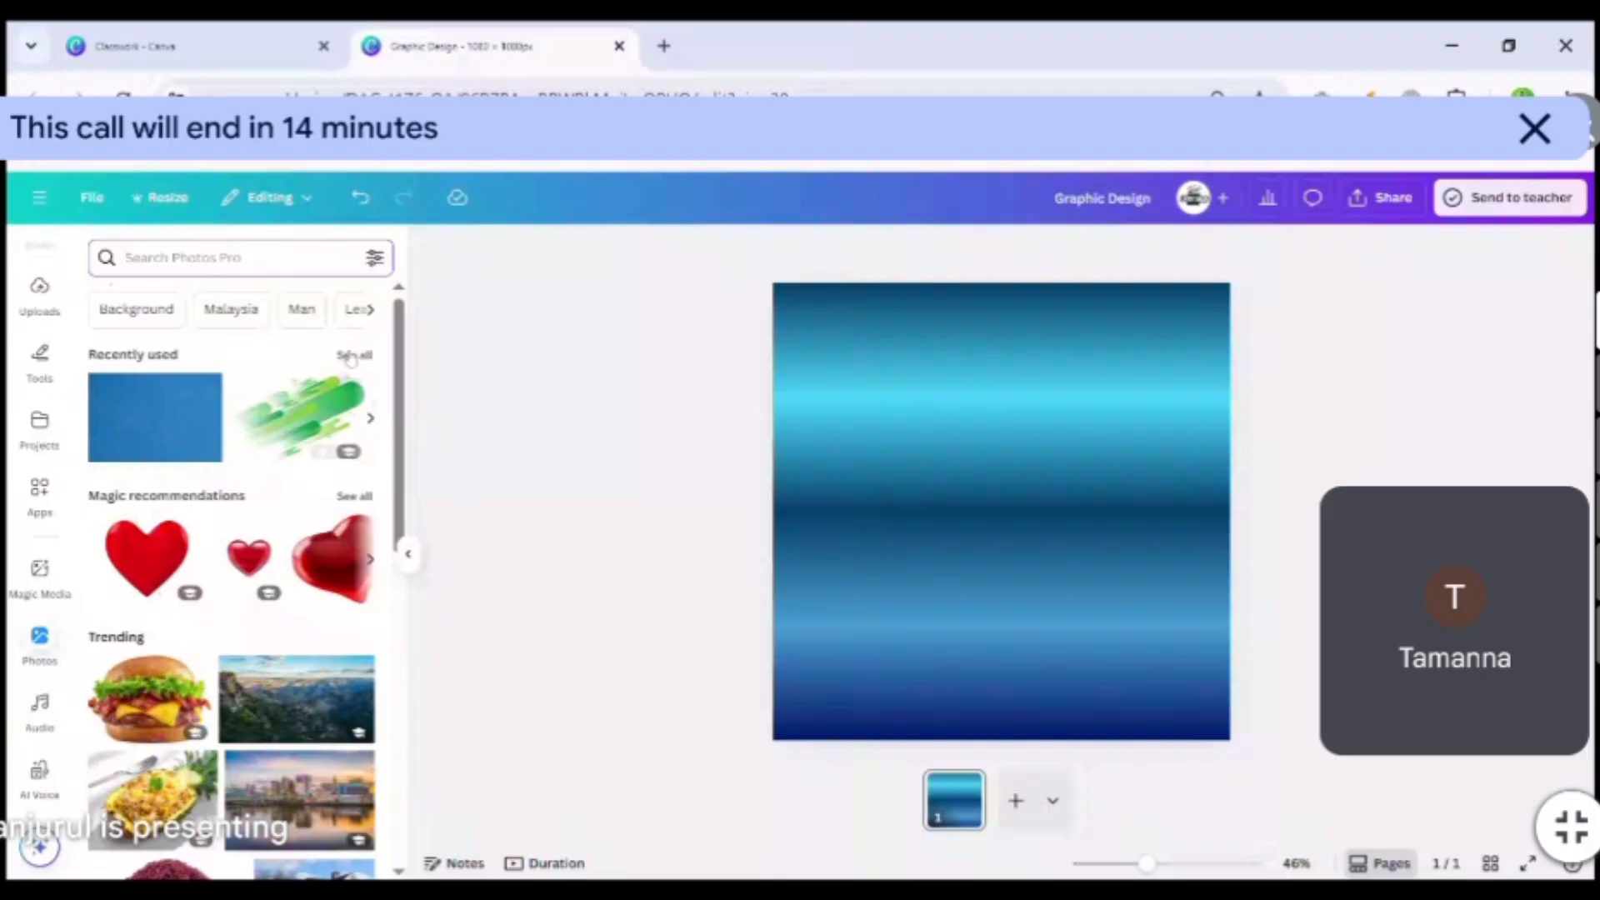
left_click(369, 309)
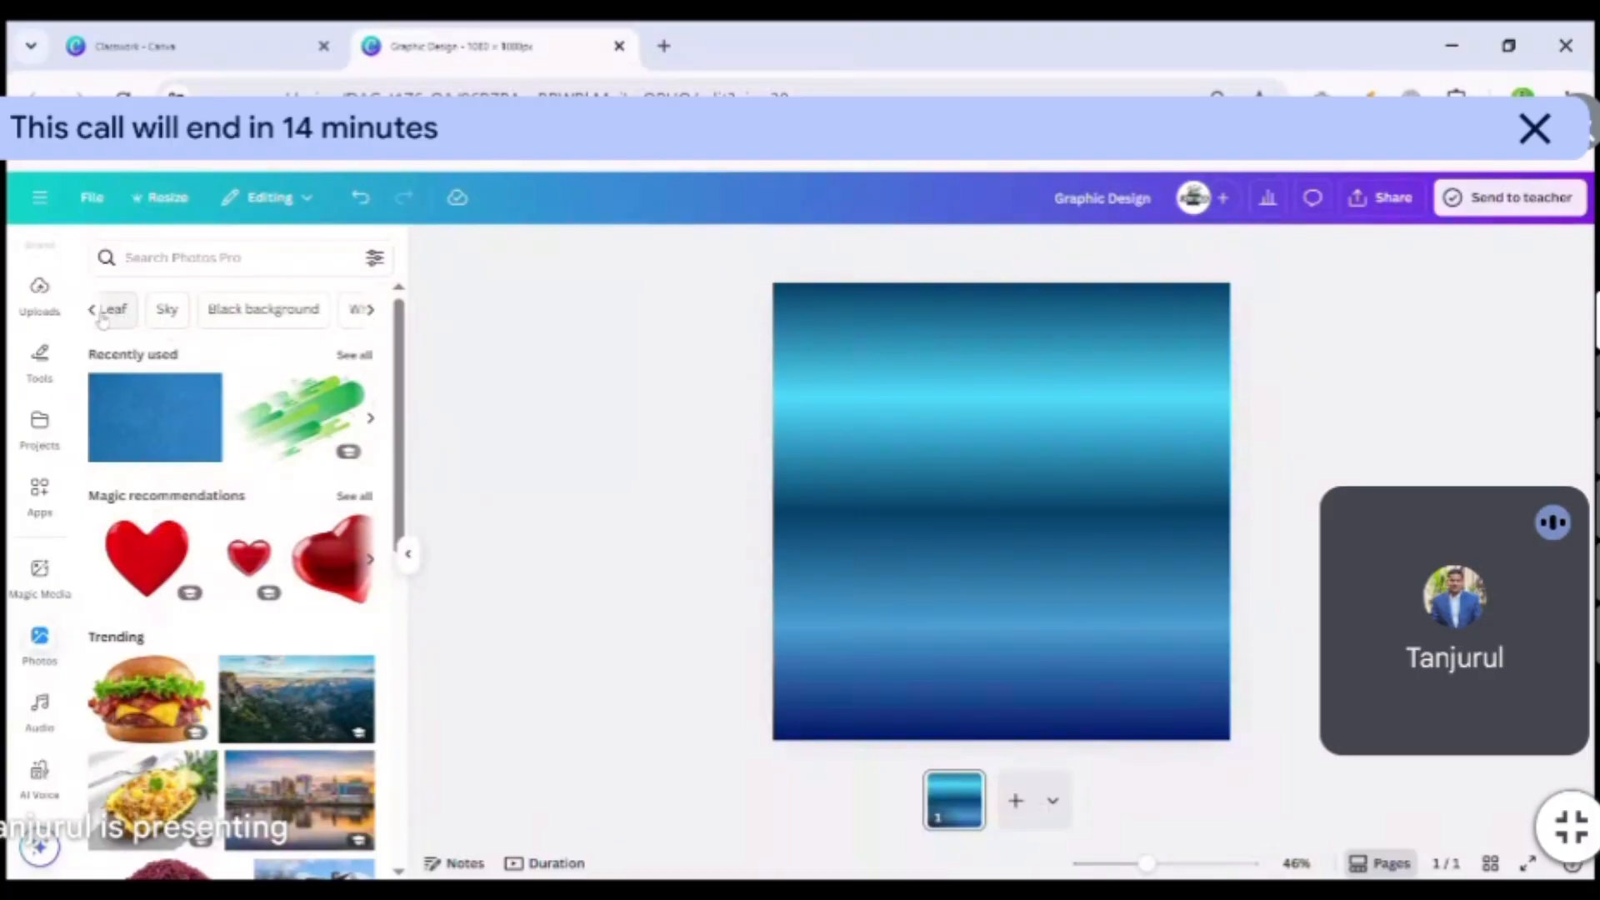
Search the photo library for "Mobile", insert the cut-out hand holding a phone, and move it slightly upward on the page.
left_click(183, 258)
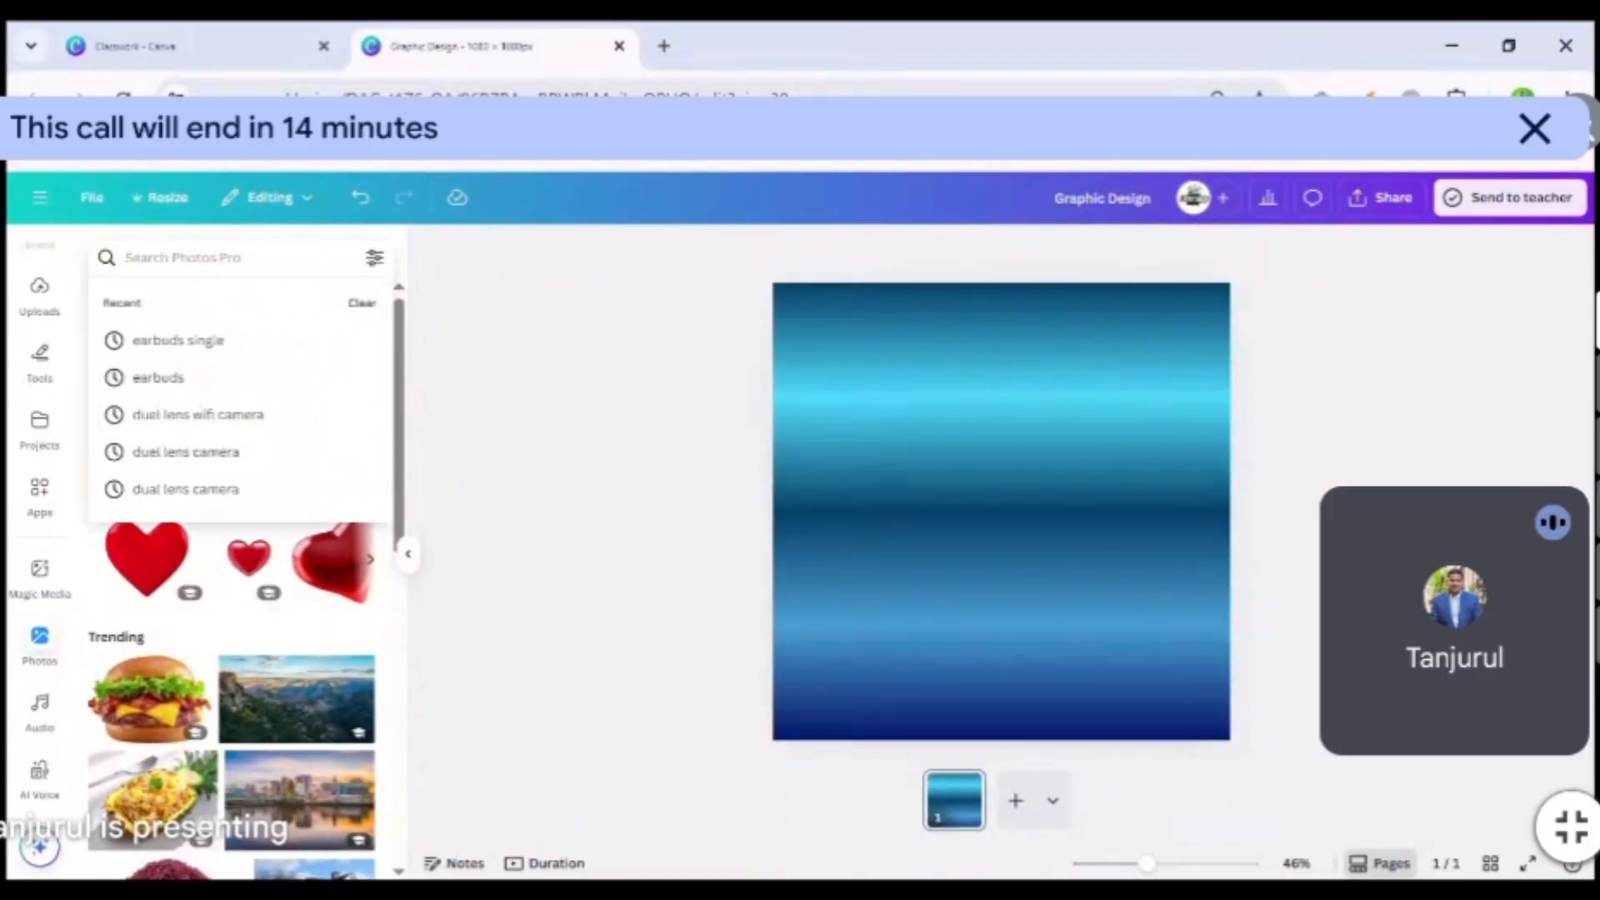
left_click(183, 258)
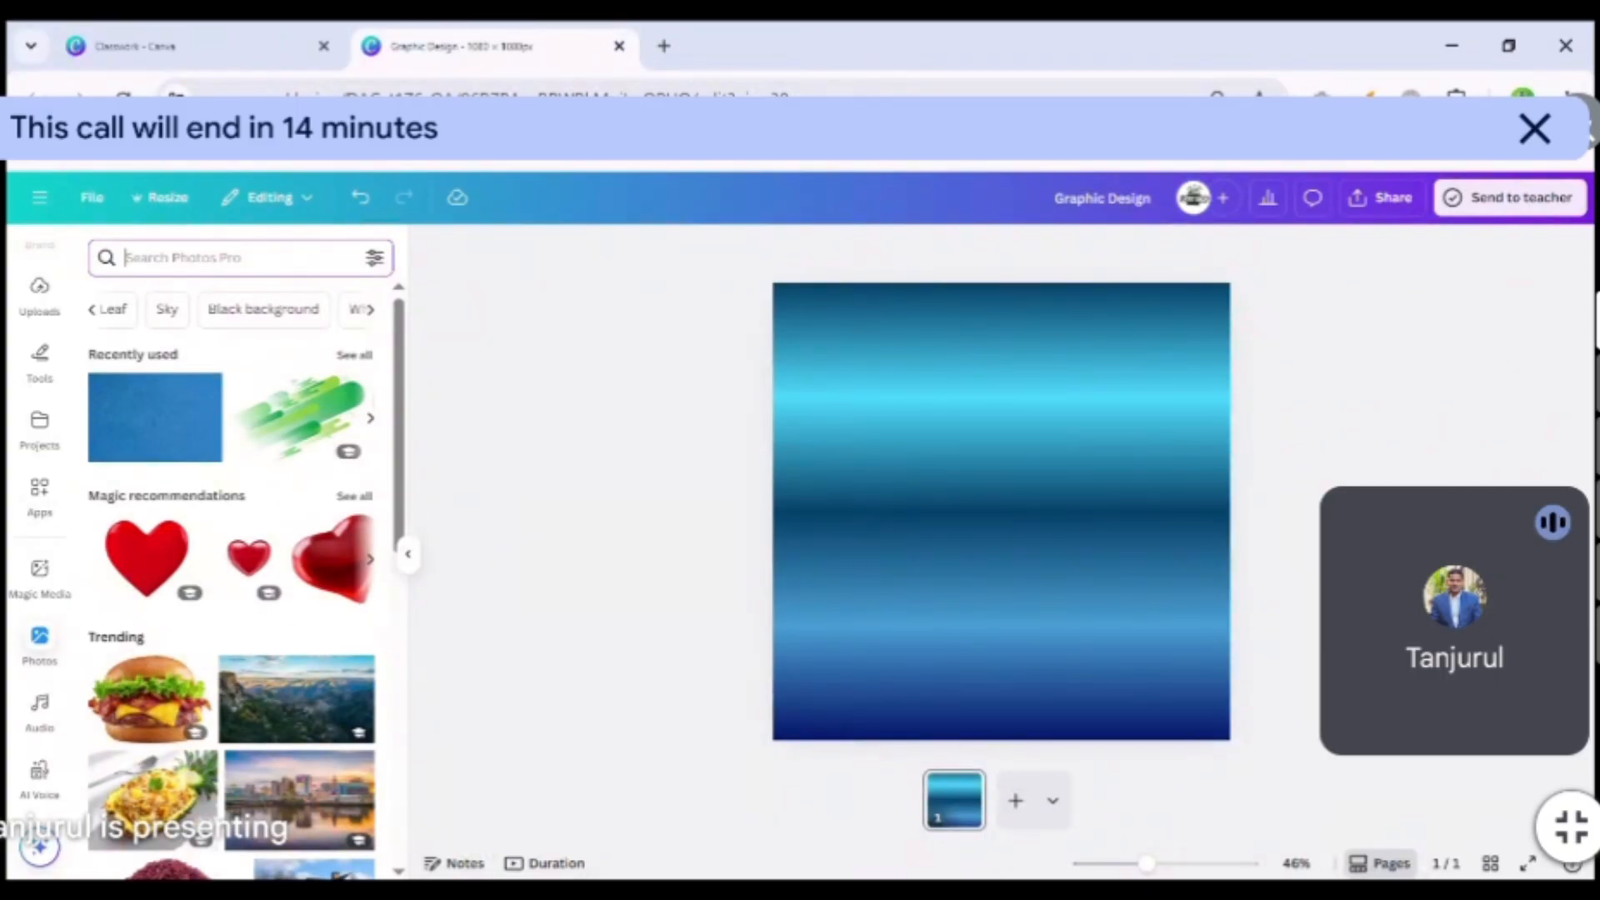
type("Mobile")
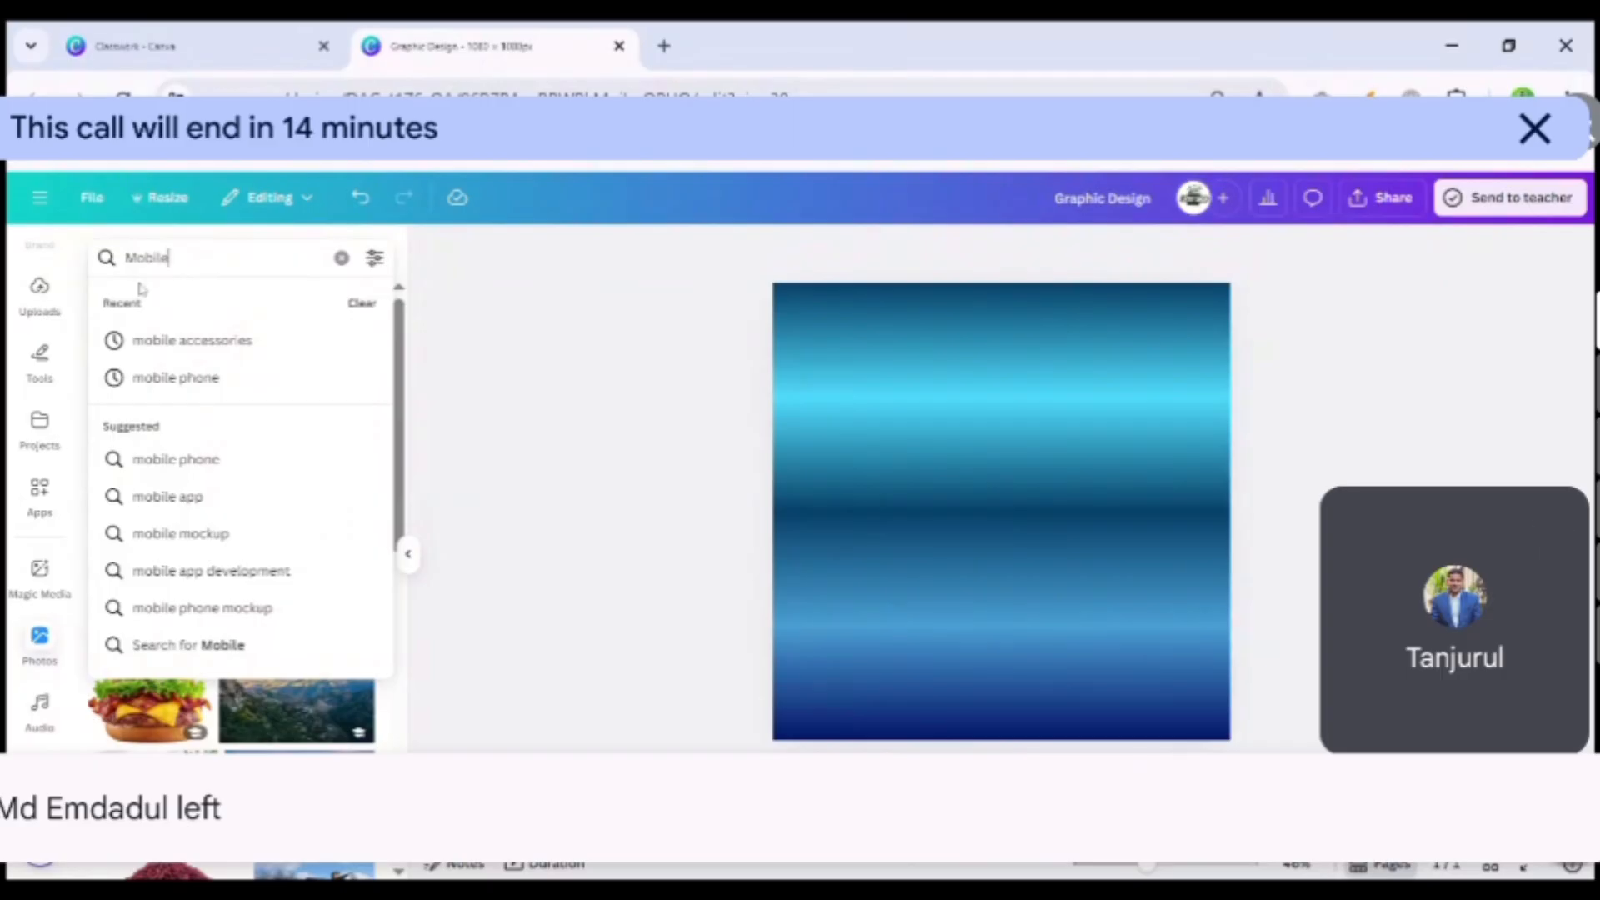
key("Return")
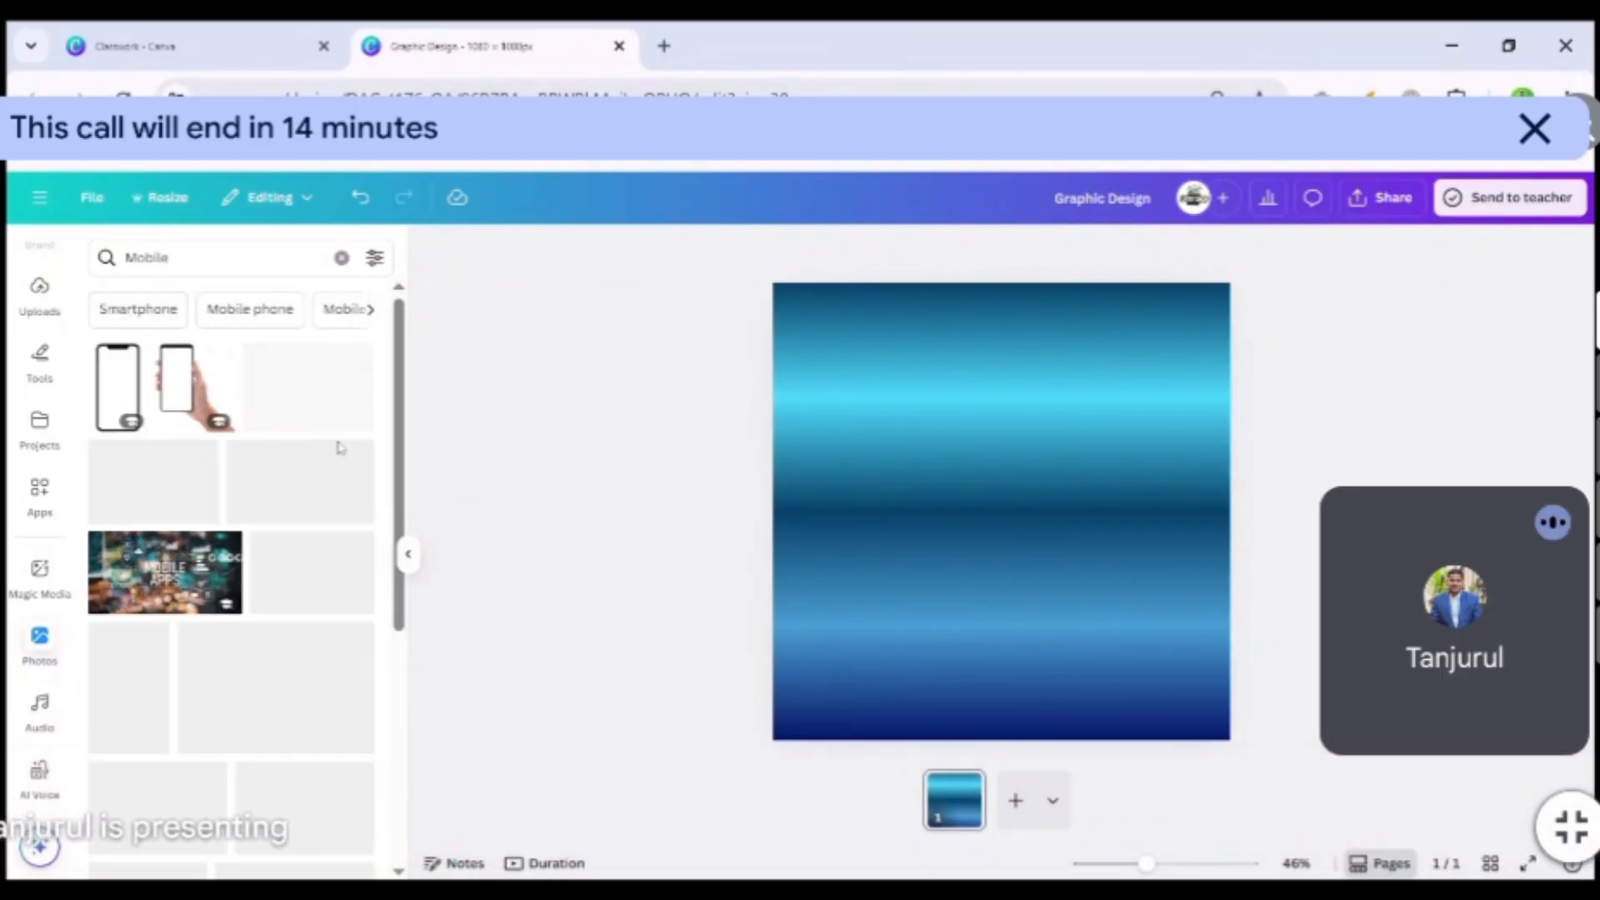
scroll(204, 496, "down", 5)
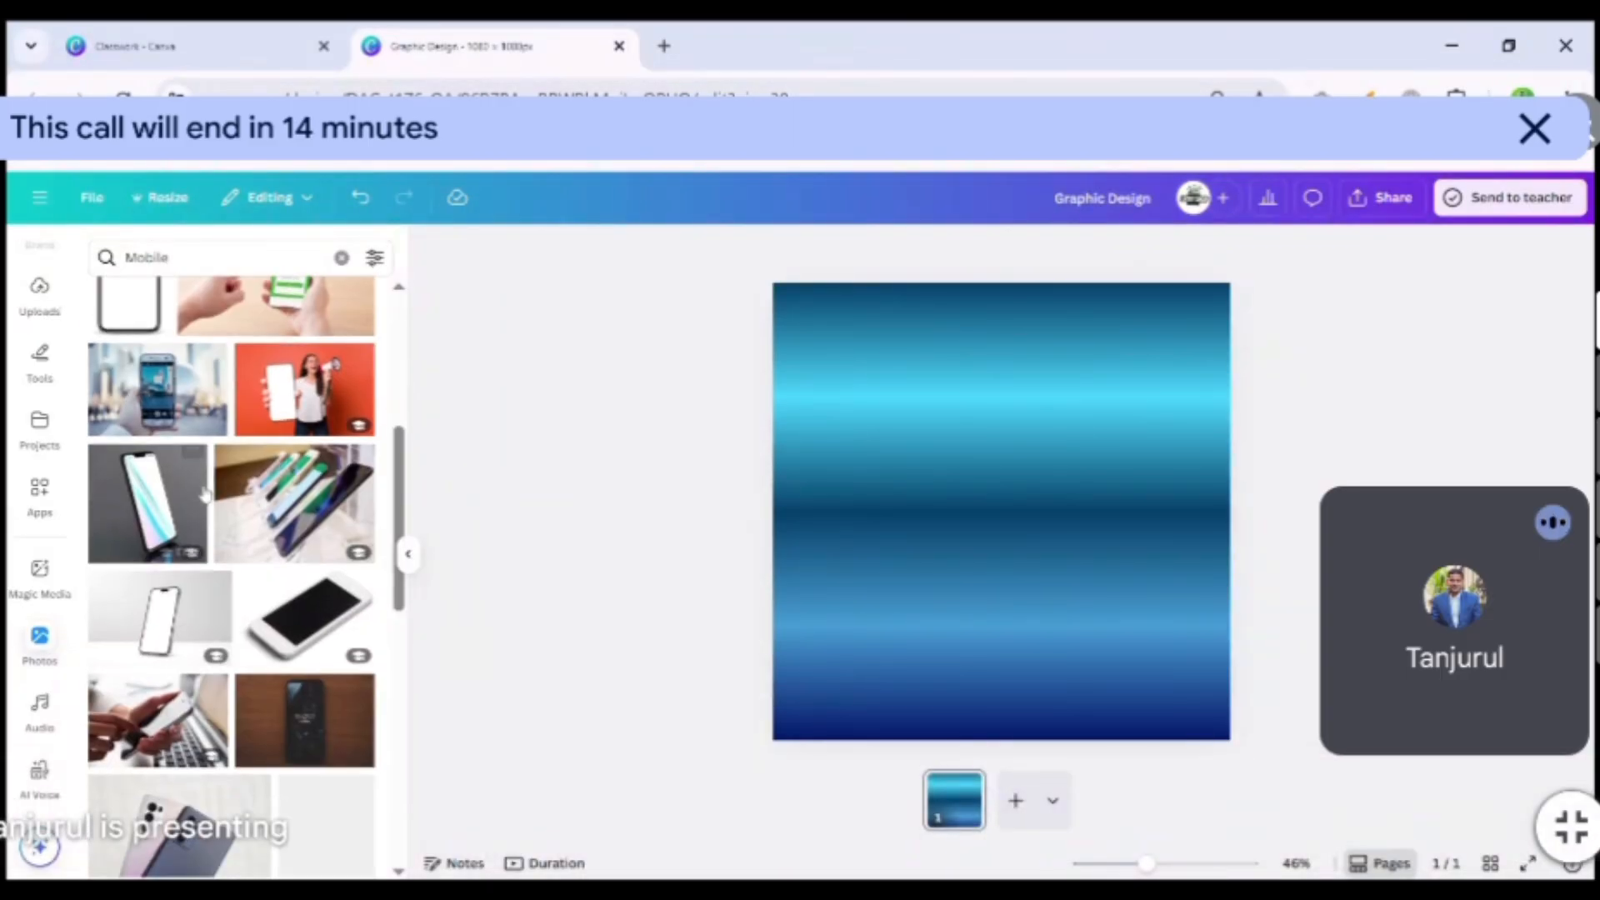
scroll(205, 496, "down", 10)
scroll(196, 654, "up", 10)
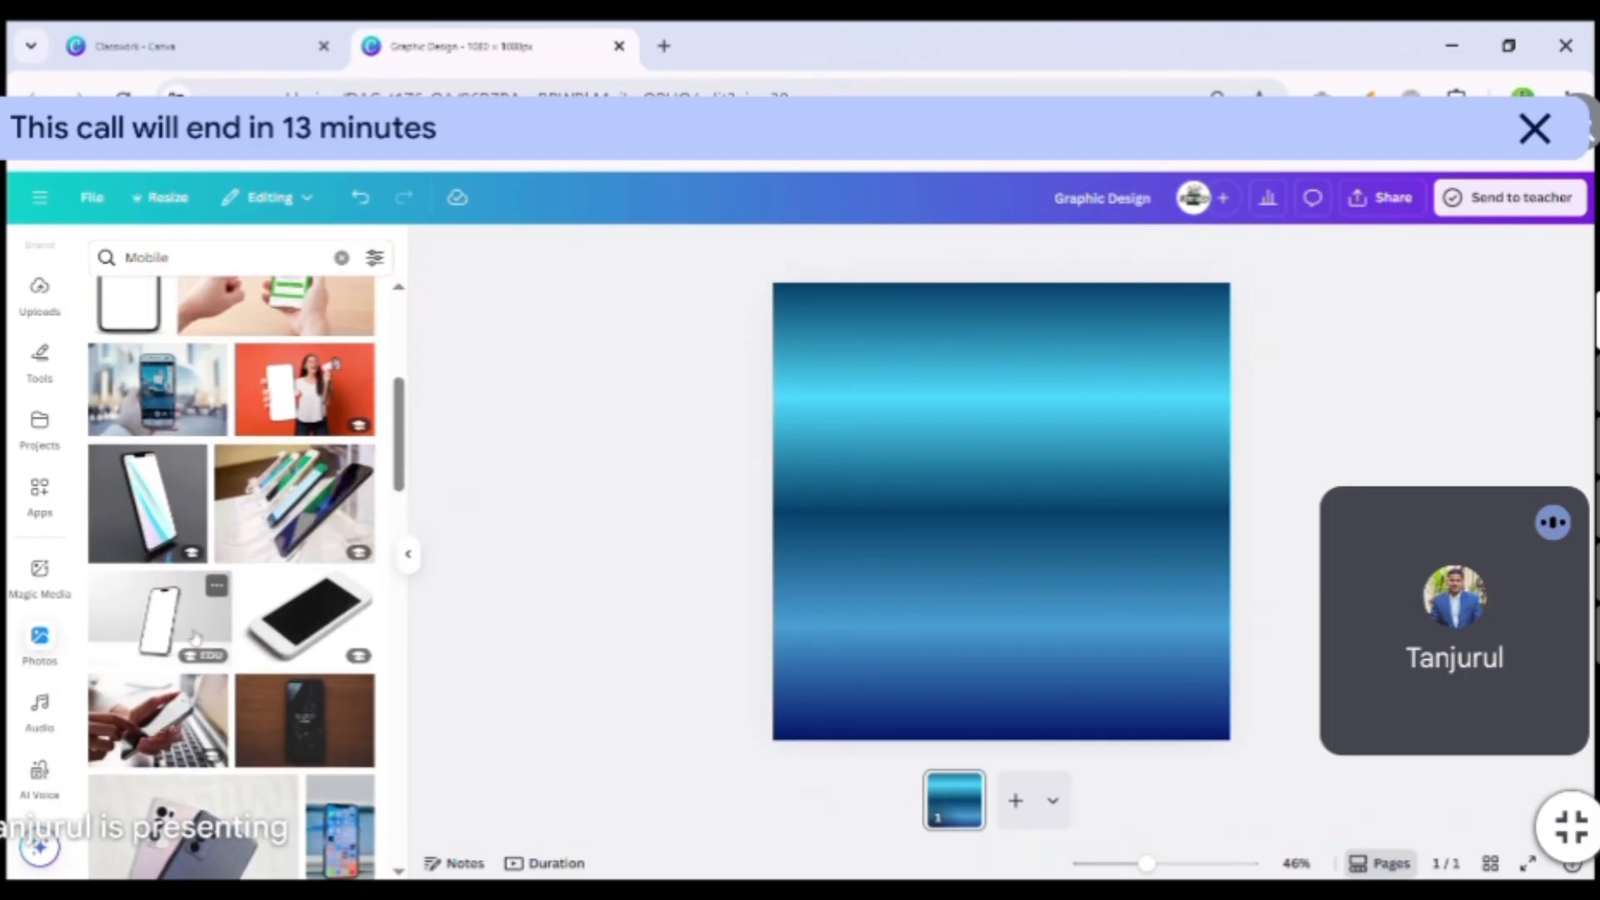
scroll(194, 638, "up", 5)
left_click(193, 388)
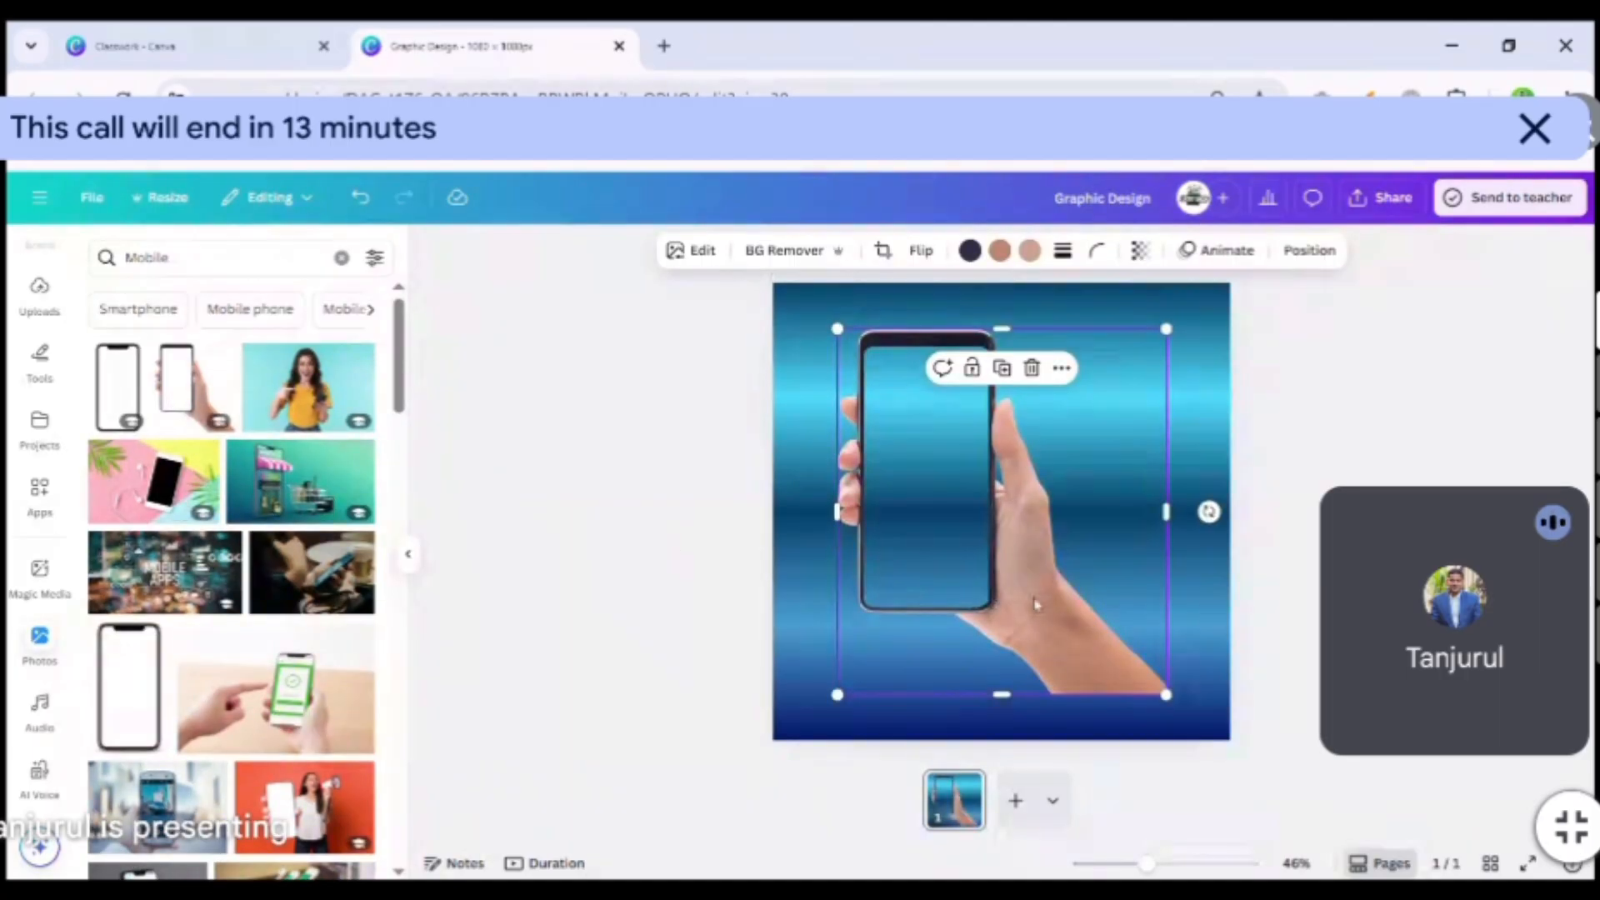
mouse_move(1036, 605)
left_mouse_down()
mouse_move(1096, 607)
mouse_move(1007, 607)
mouse_move(1080, 609)
mouse_move(1031, 594)
left_mouse_up()
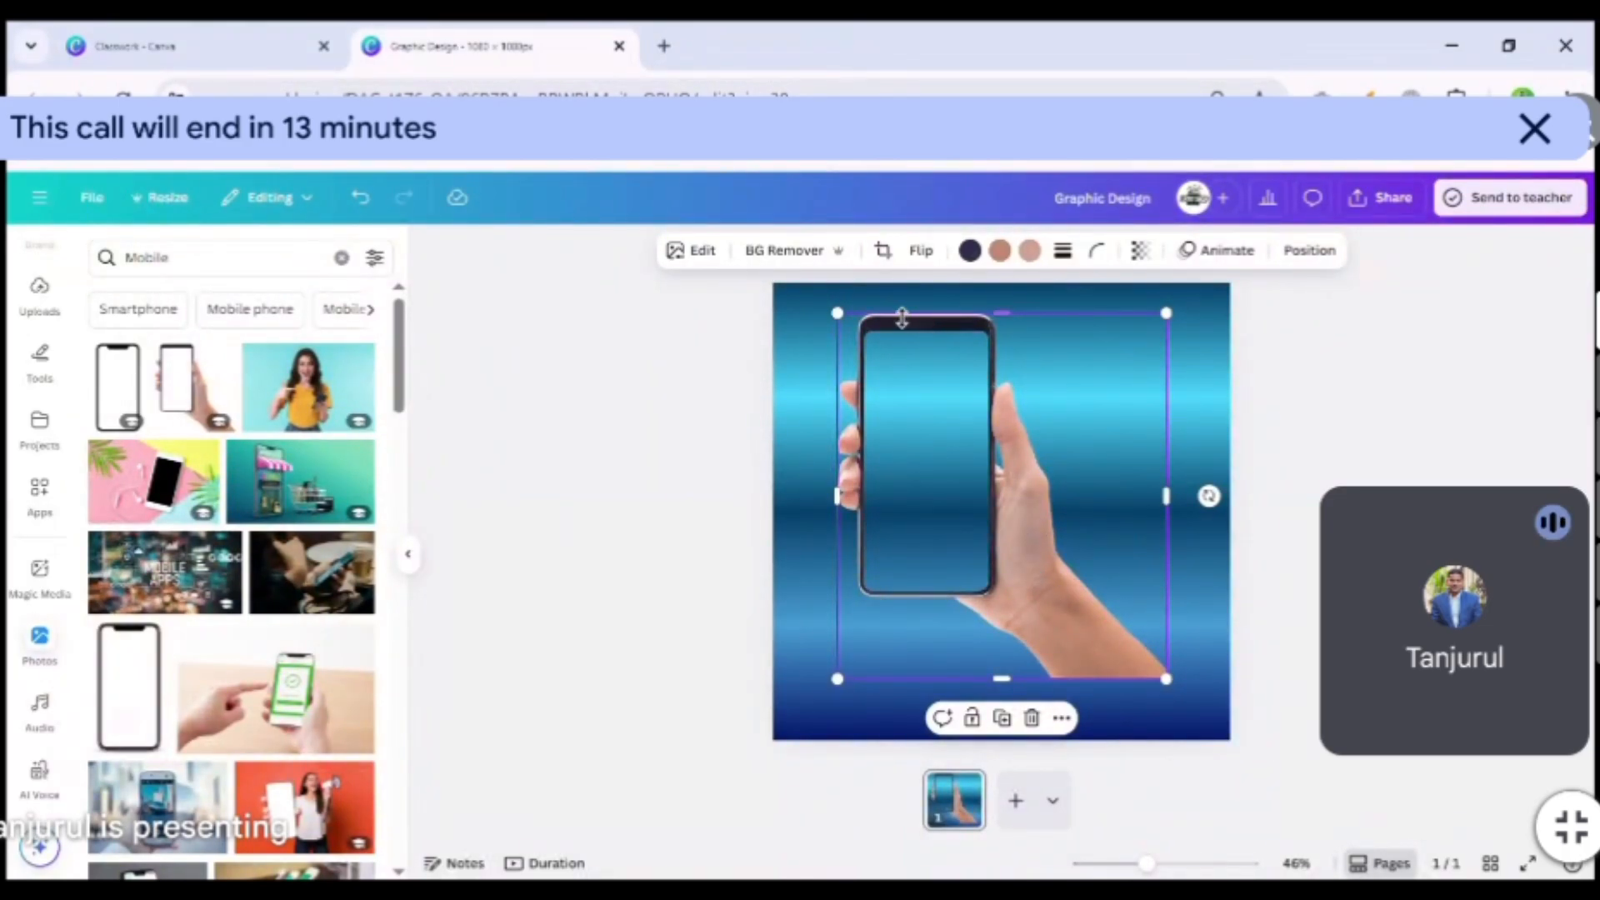
Try recolouring the hand's two skin tones in violet and dark blue, and undo the changes.
left_click(999, 250)
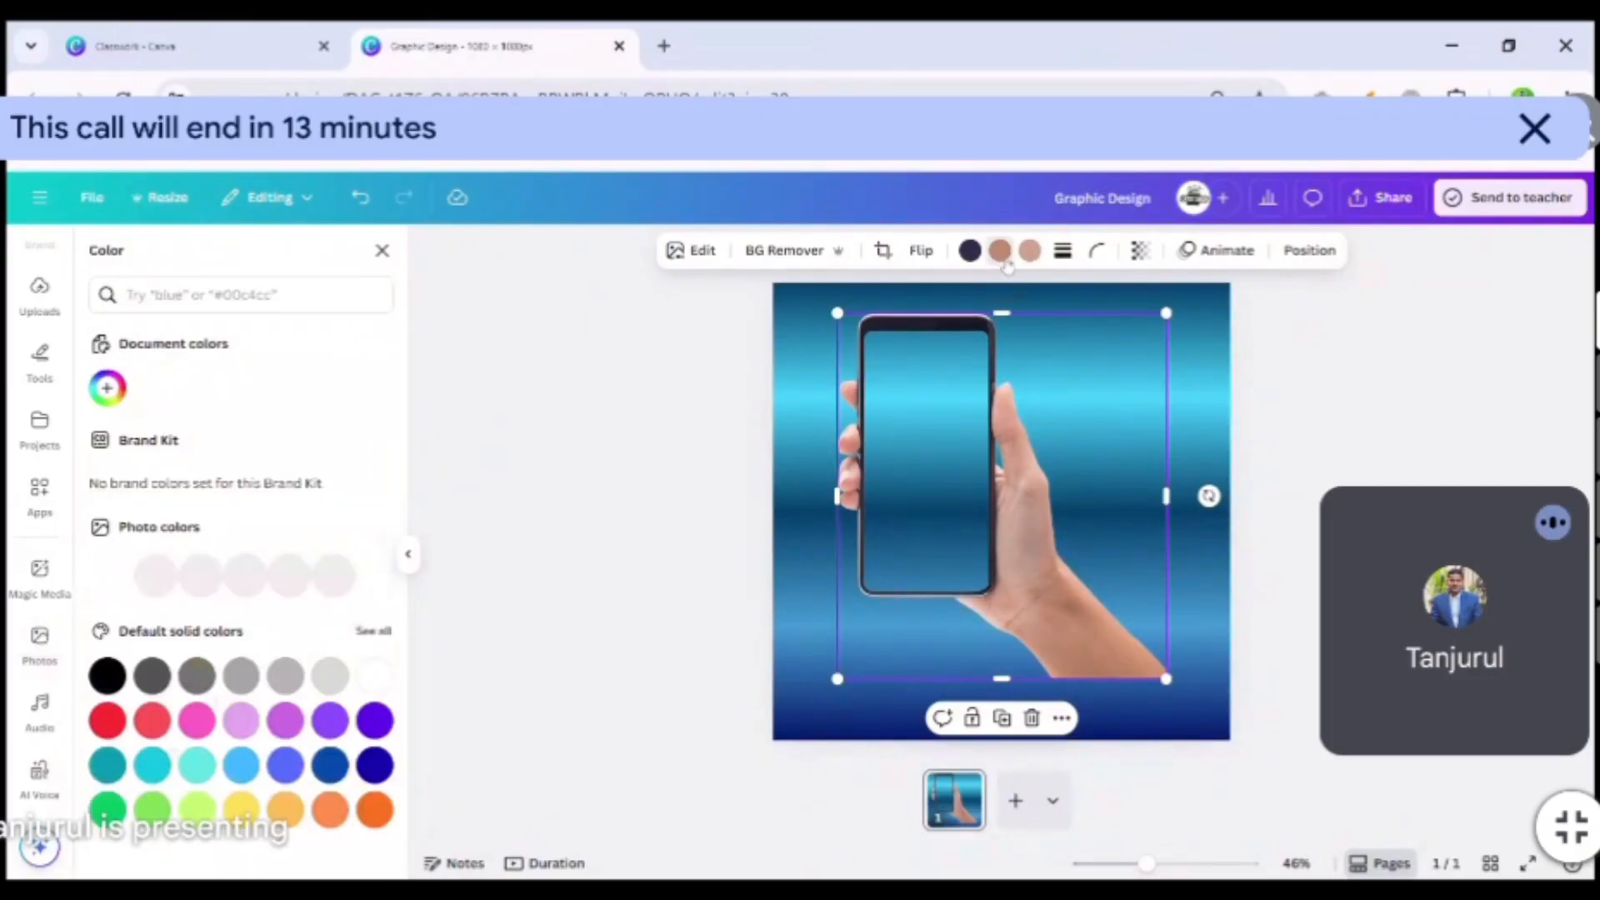
left_click(375, 712)
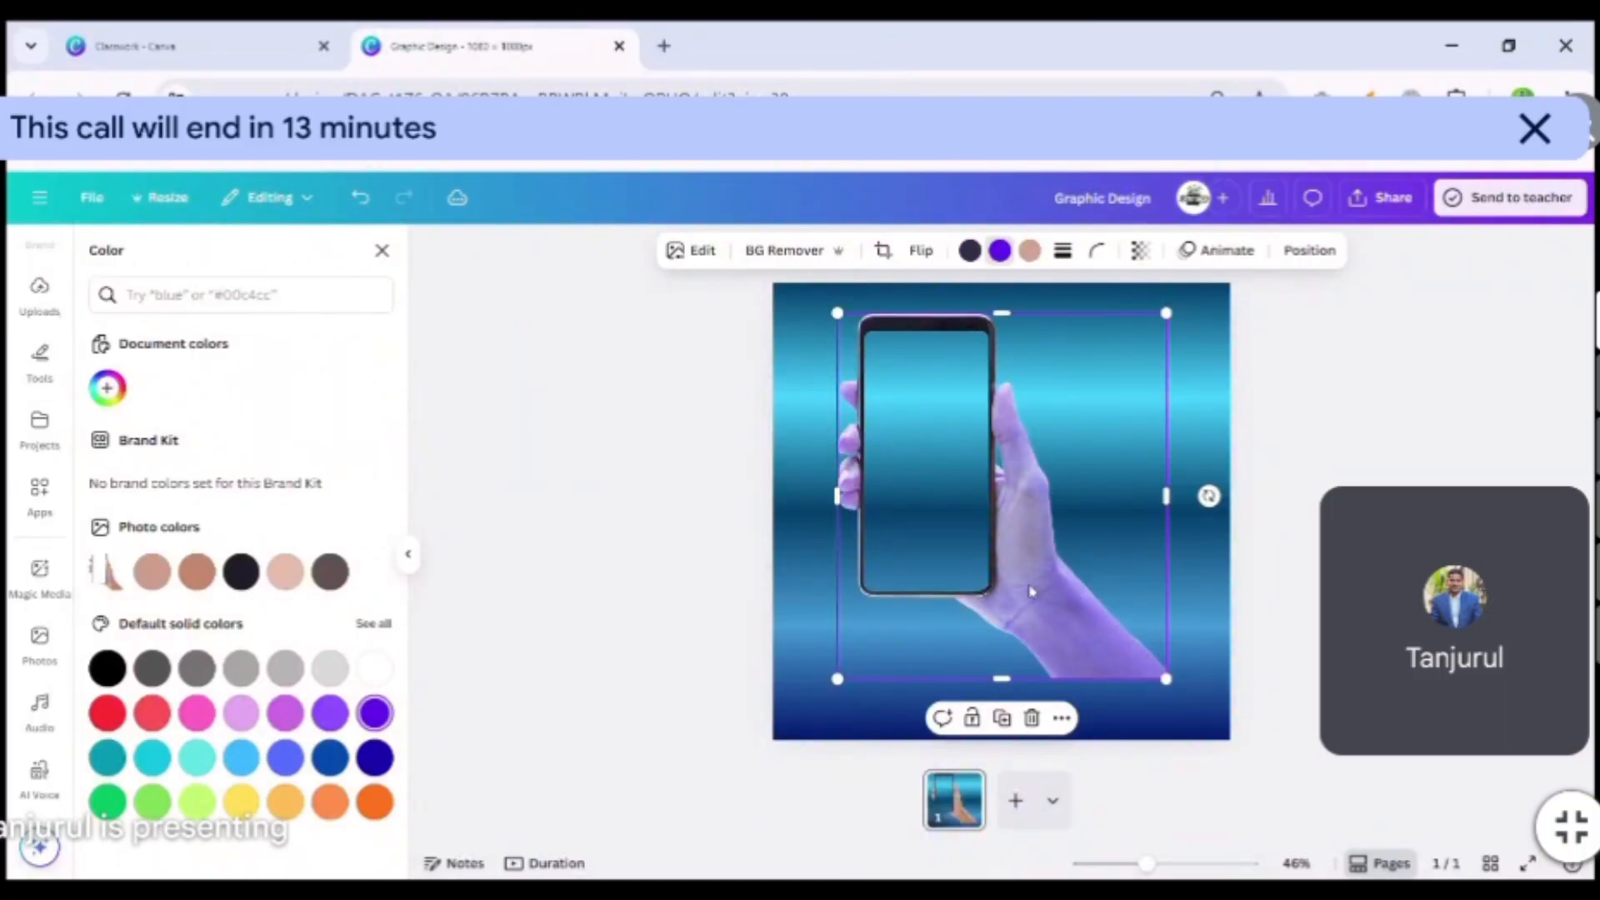
left_click(1032, 255)
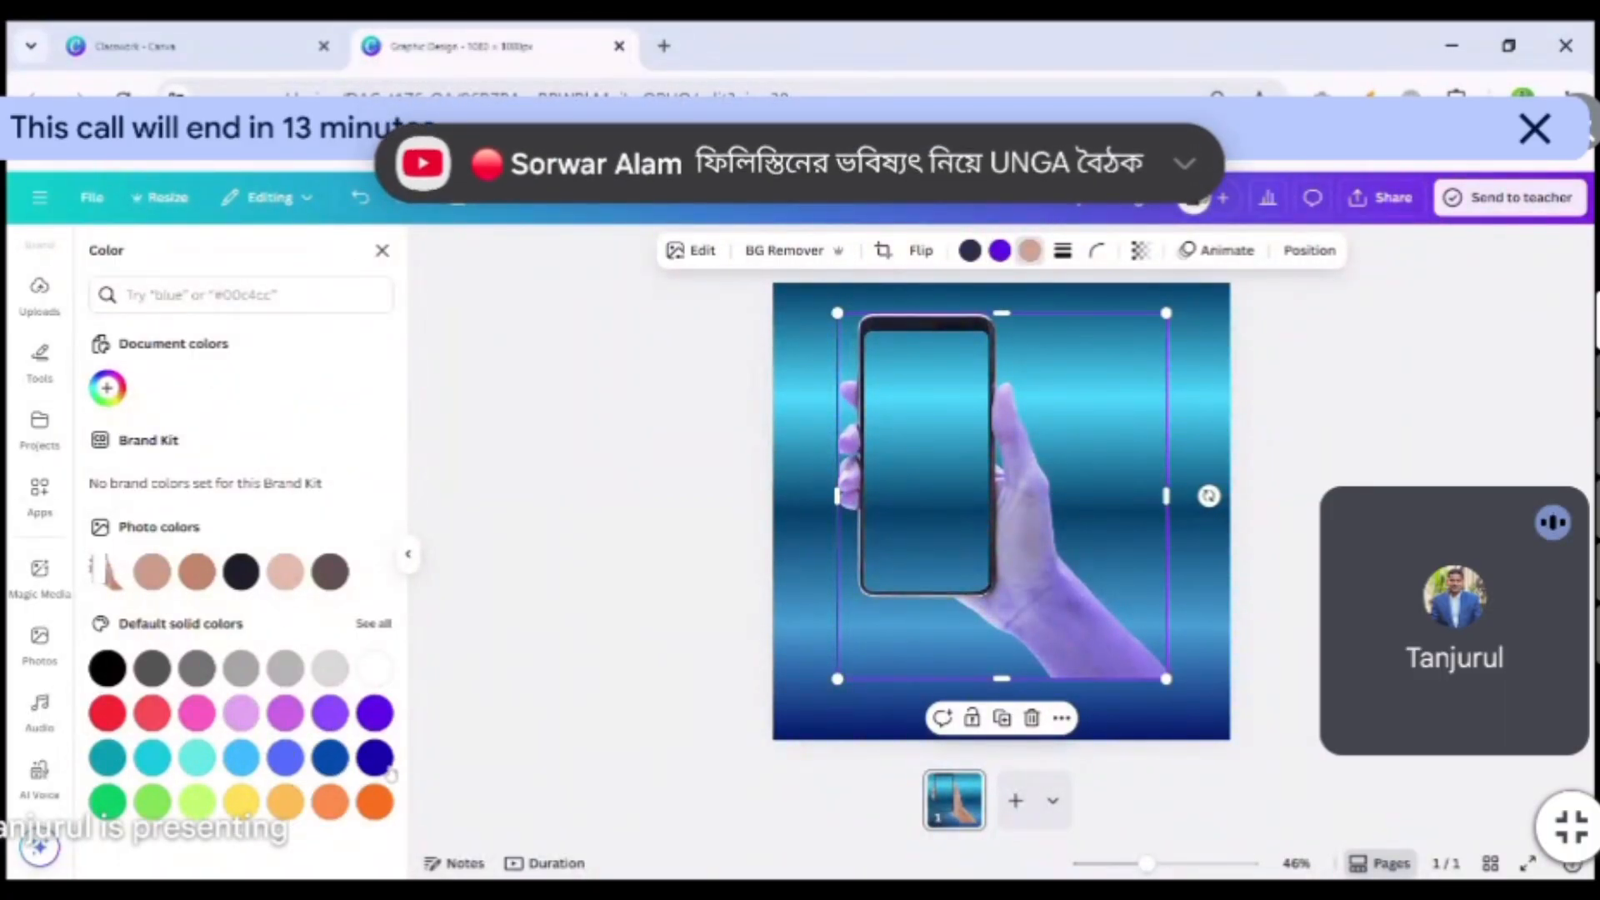
left_click(331, 759)
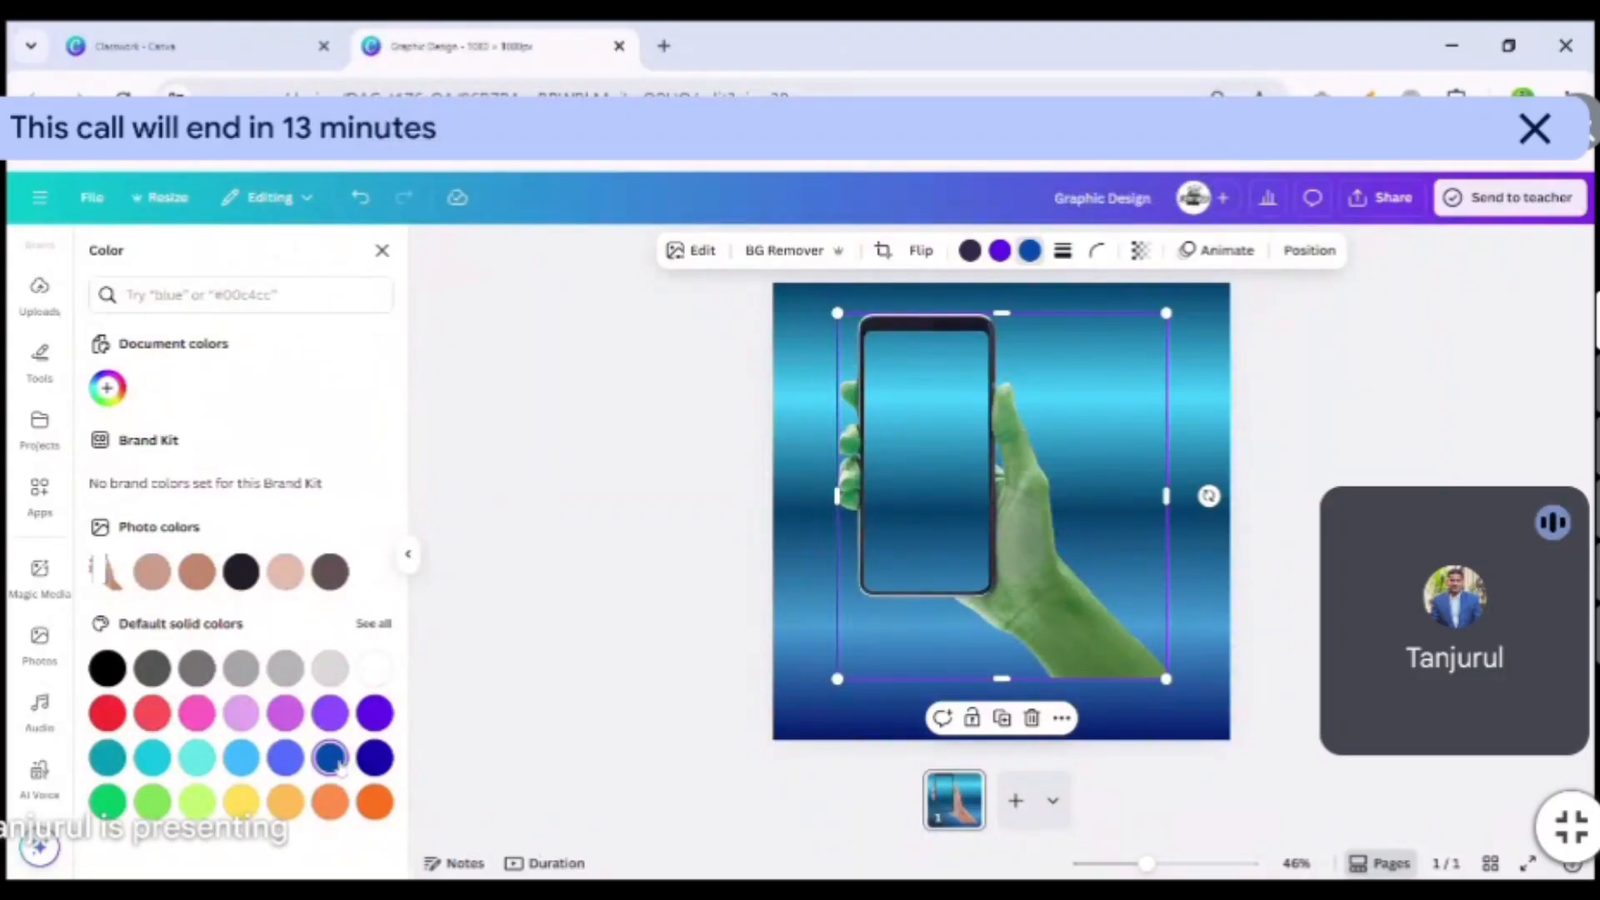
key("ctrl+z")
key("ctrl+z")
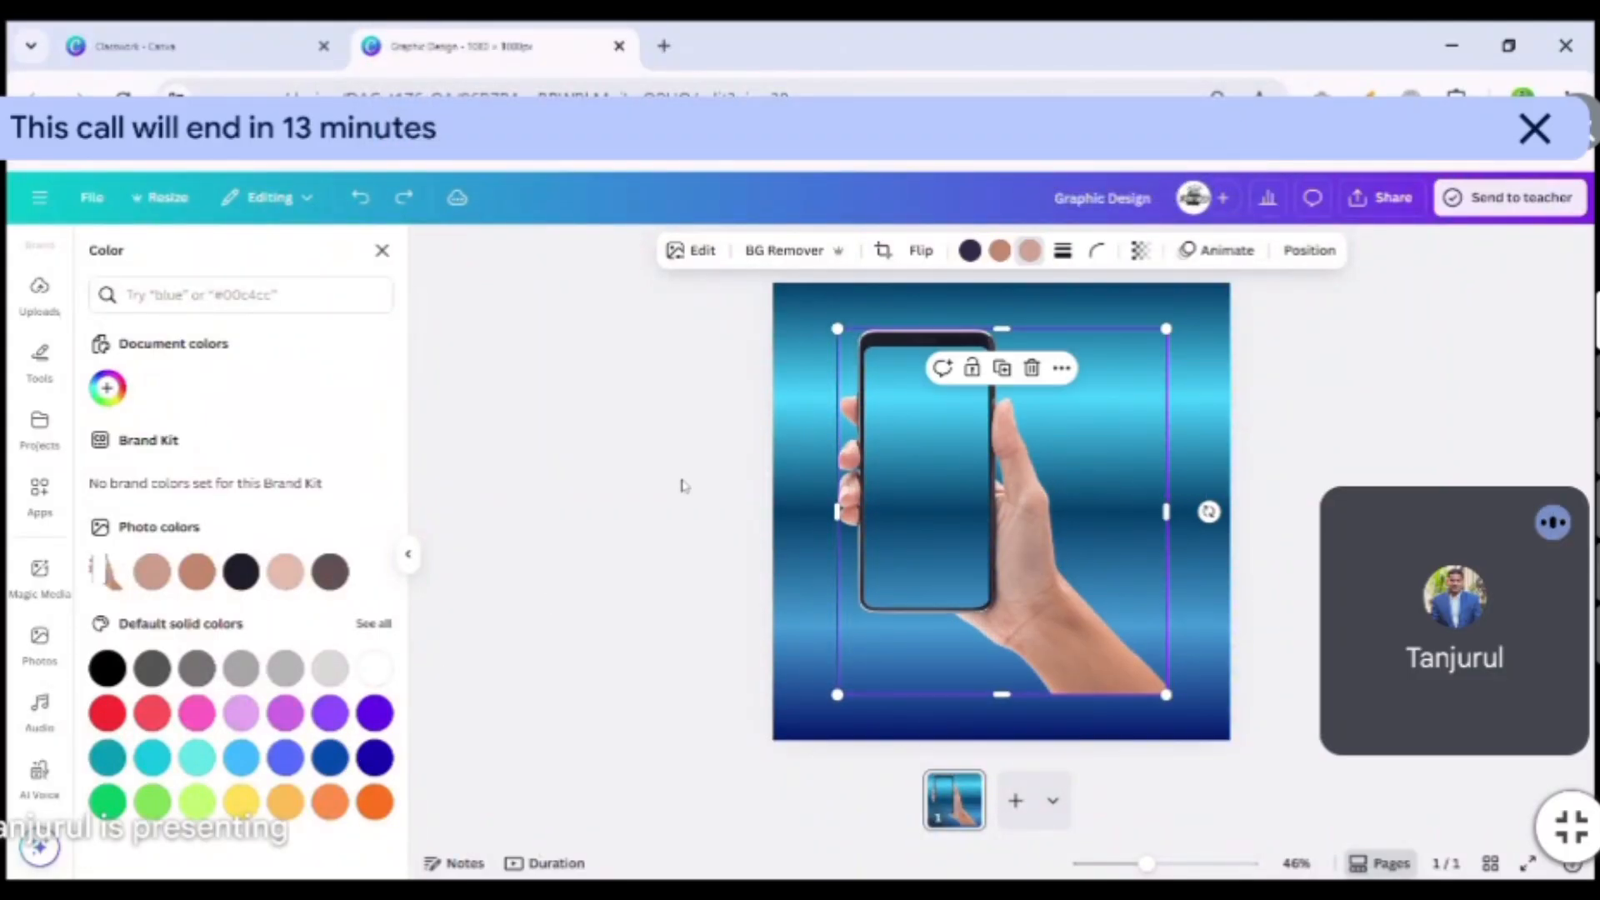
Delete the hand-and-phone photo and look through more of the Mobile photos.
left_click(1032, 368)
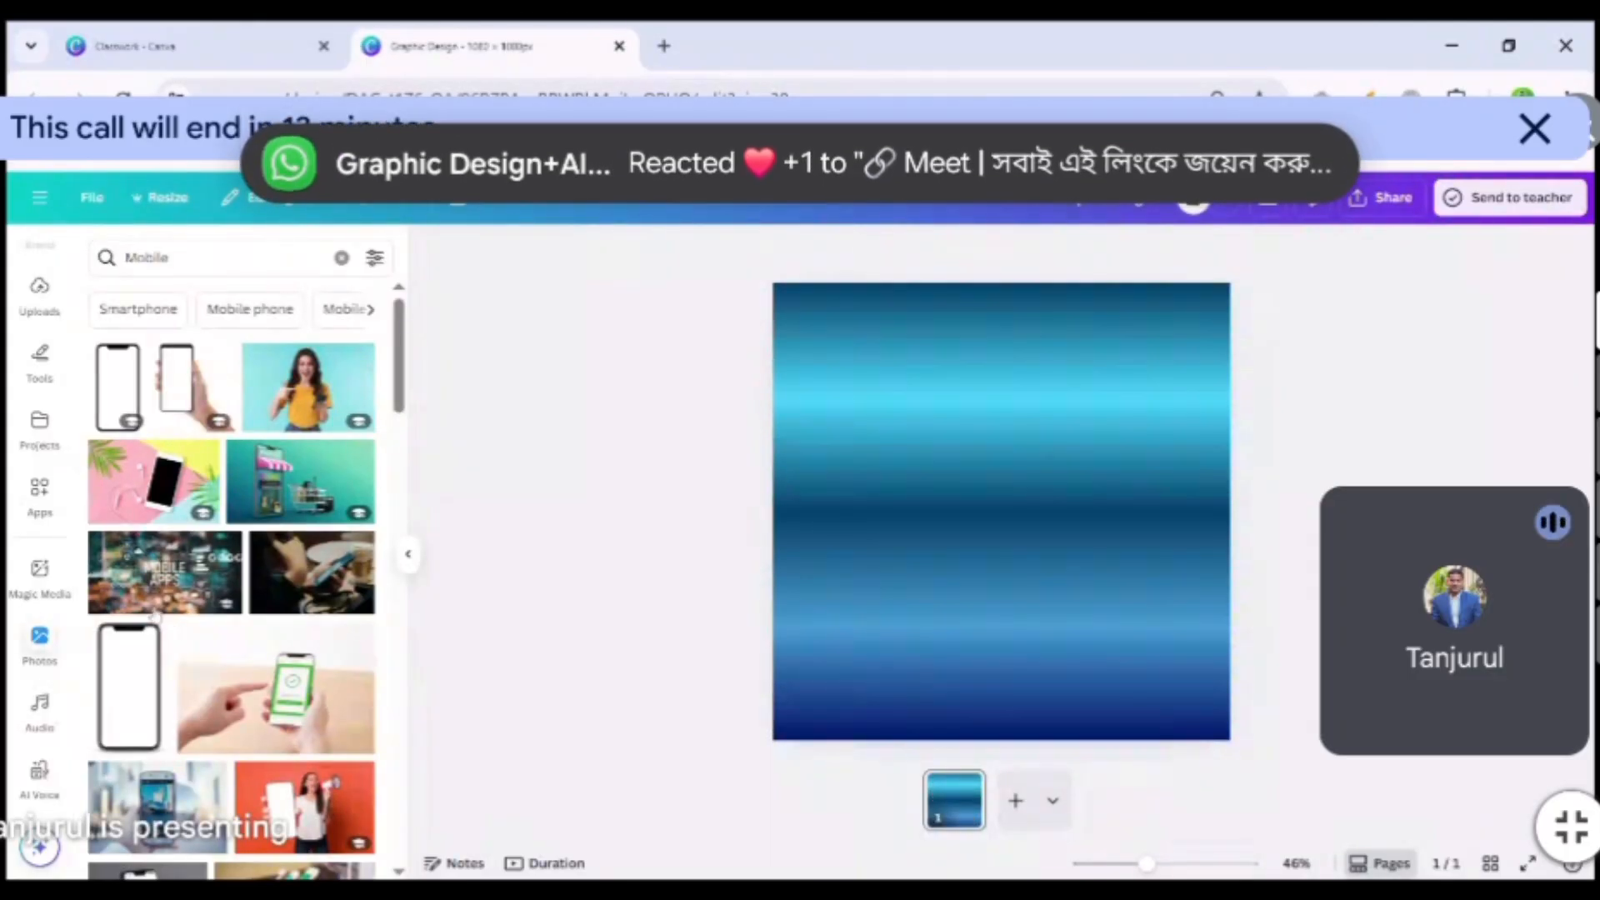
scroll(200, 640, "down", 5)
scroll(200, 640, "down", 2)
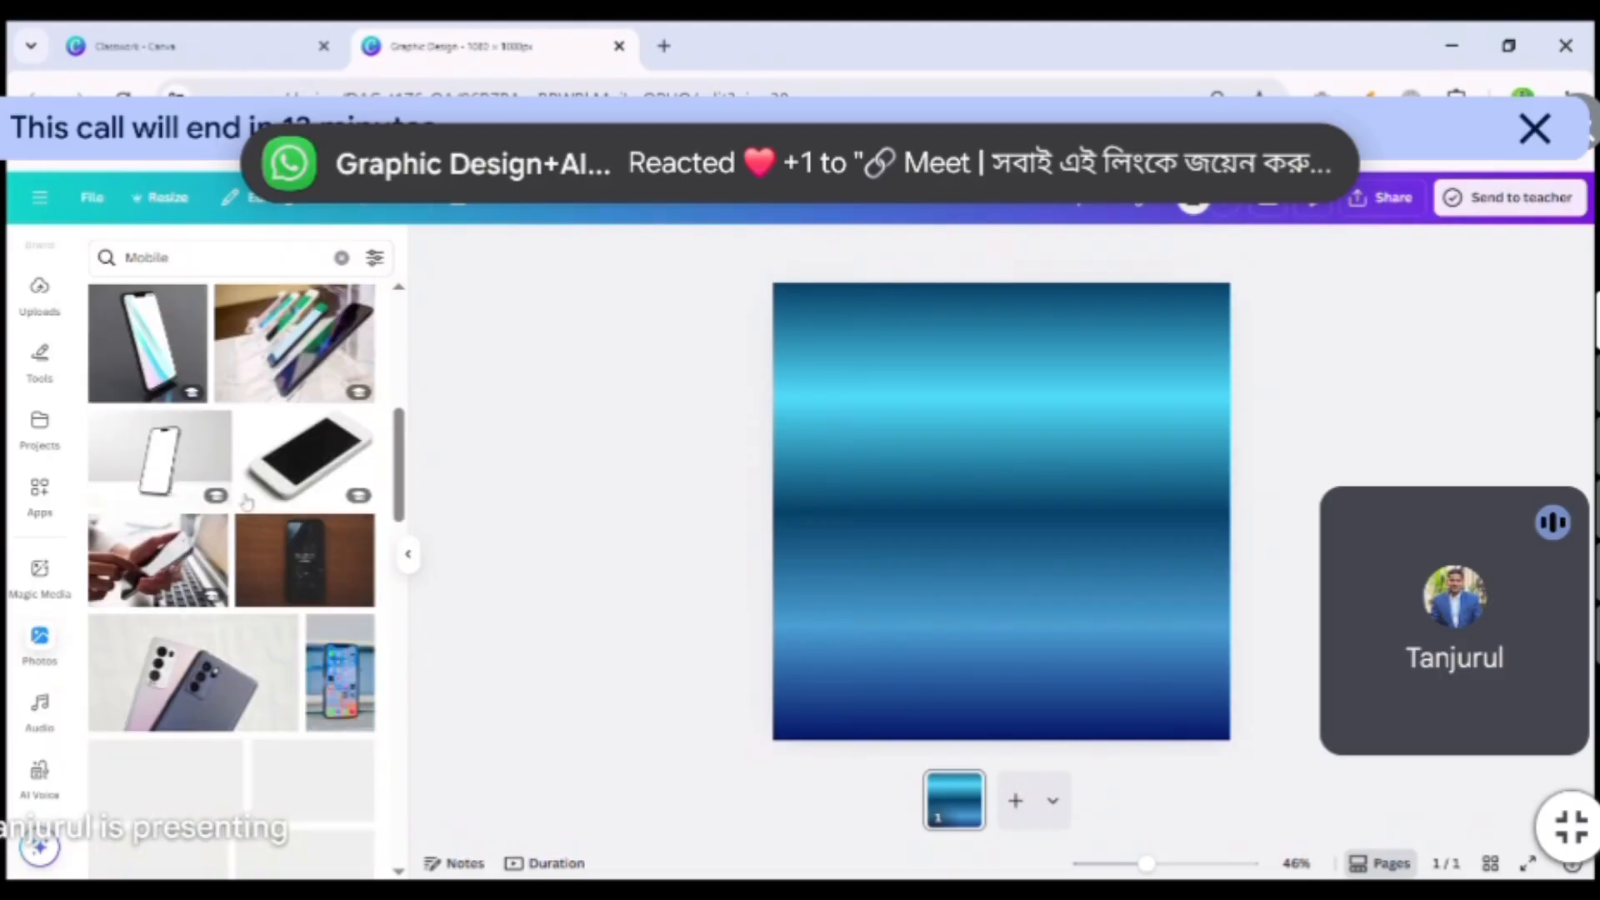
scroll(221, 481, "up", 6)
Search the photo library for "camera" and insert the black DSLR camera photo with a white background.
left_click(342, 258)
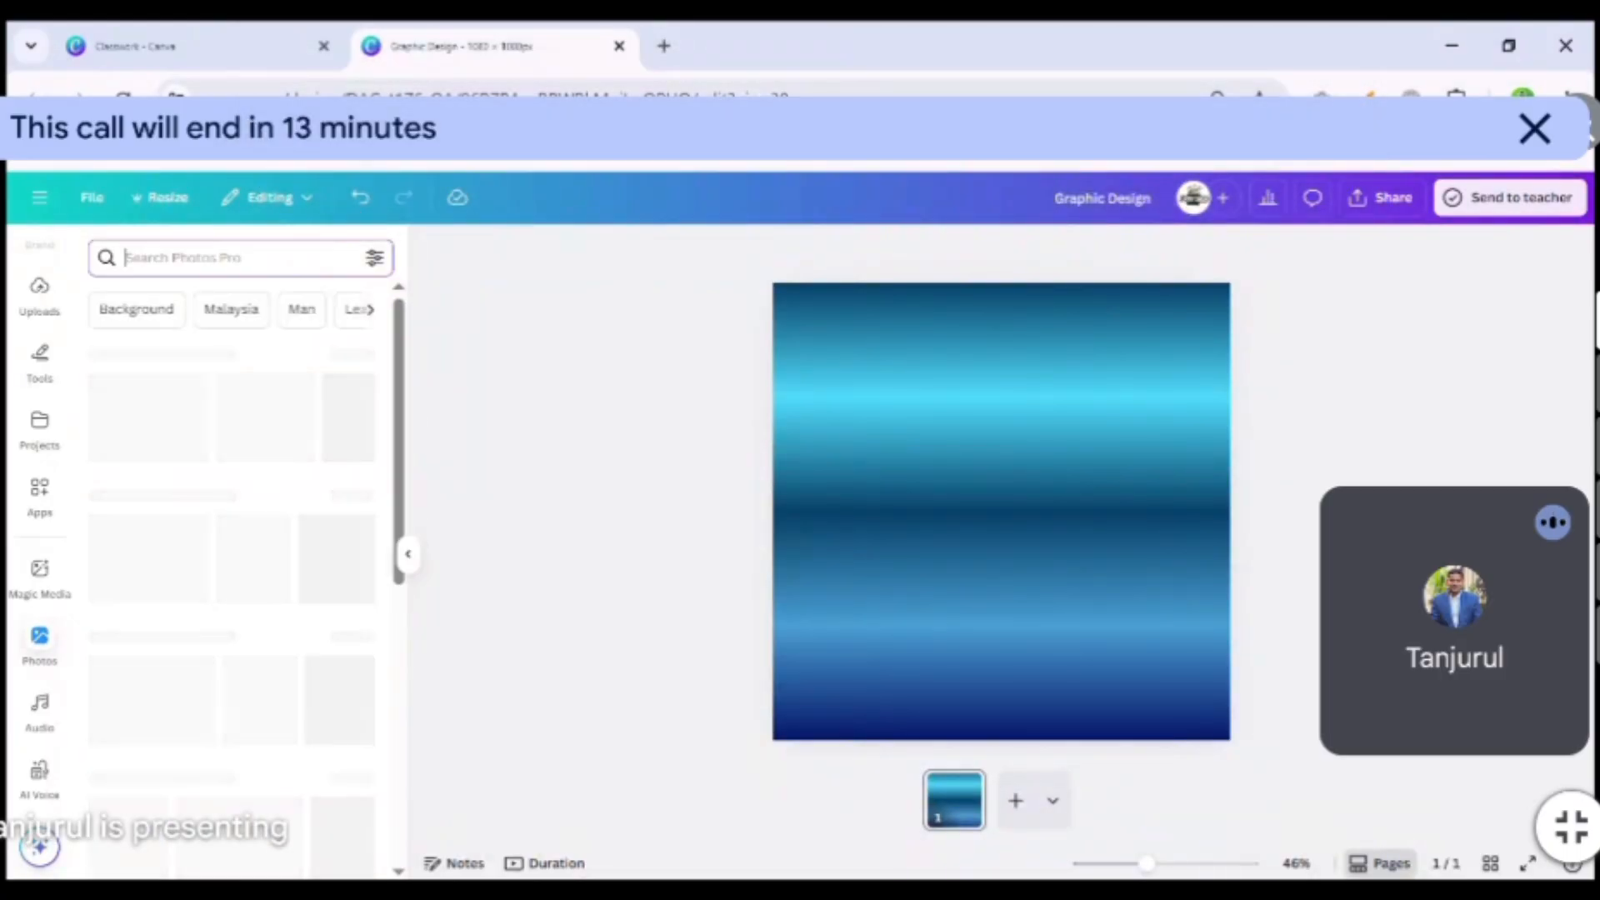
type("c")
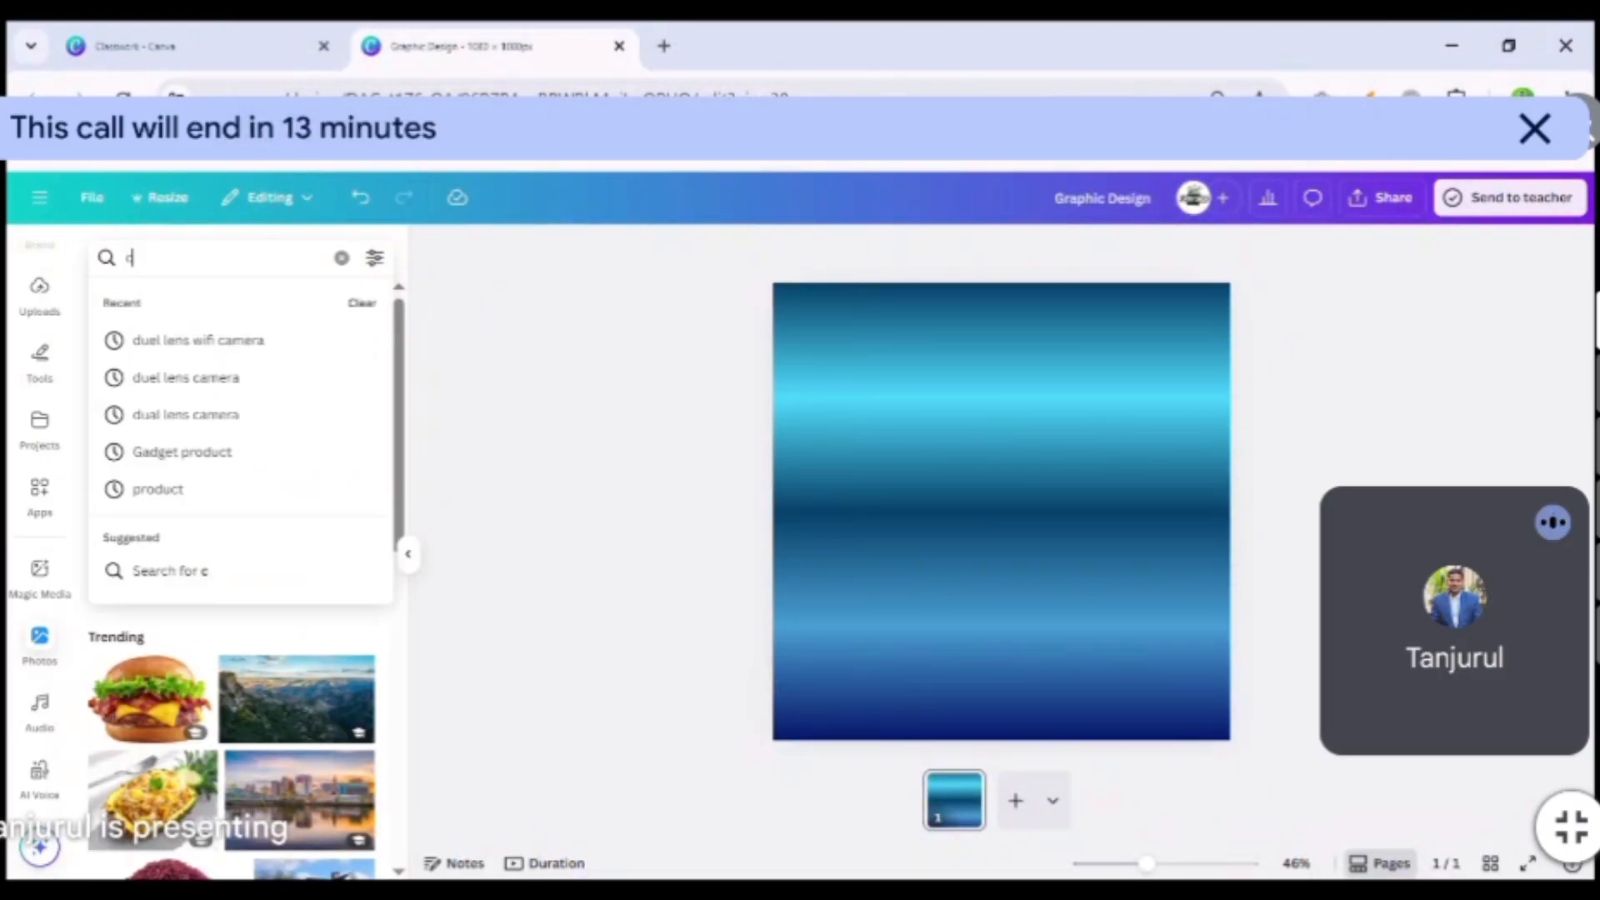
type("amera")
key("Return")
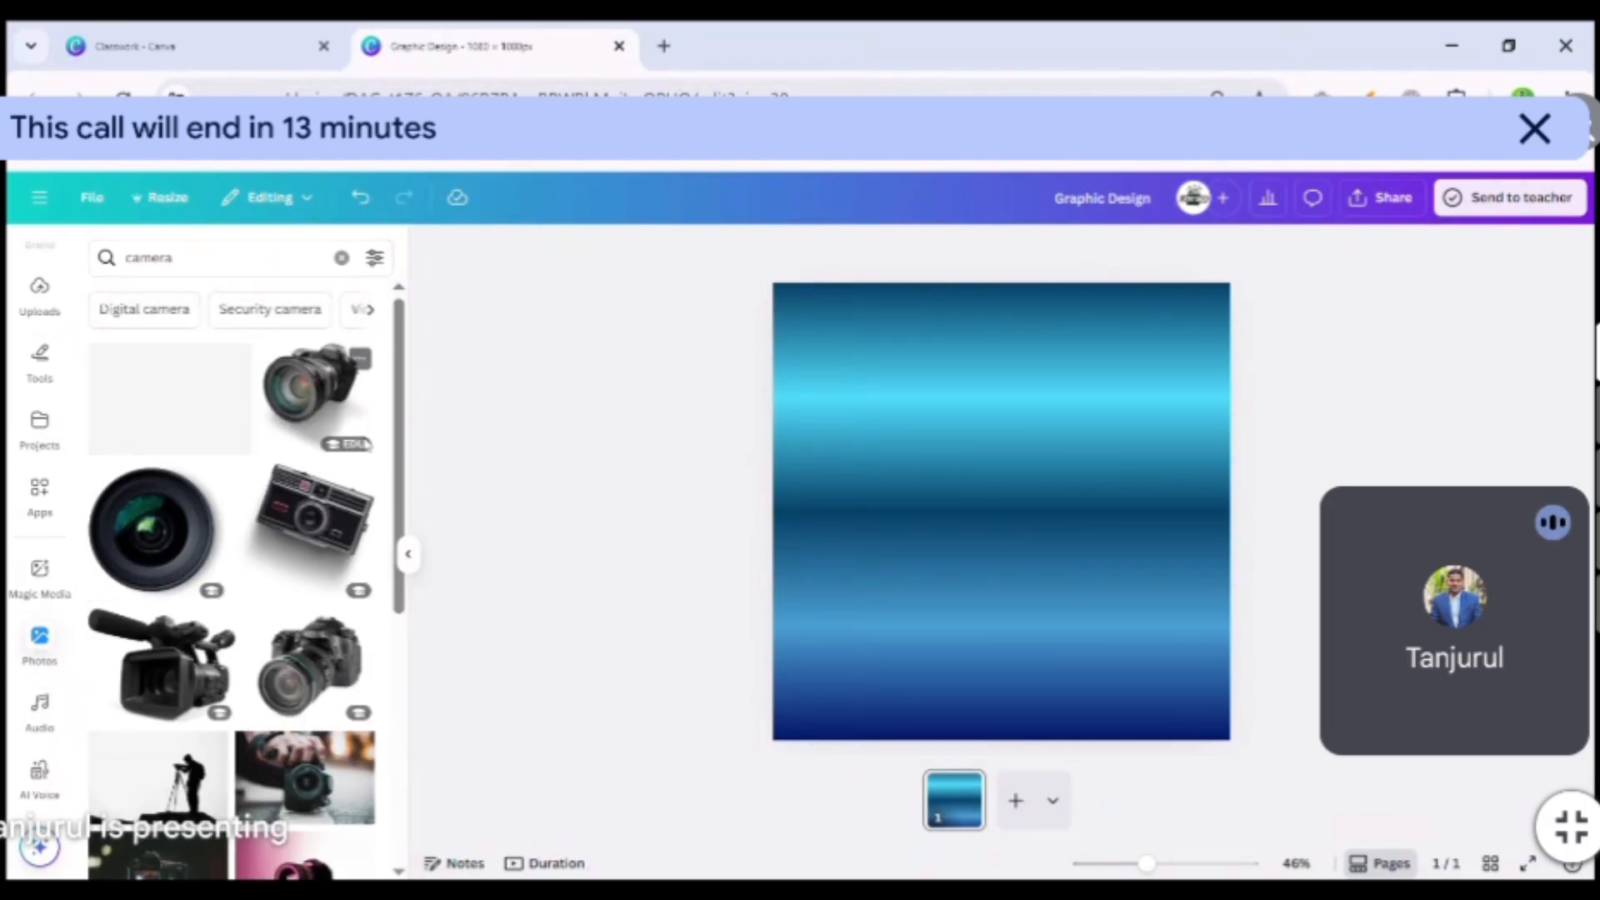
scroll(315, 511, "down", 3)
scroll(316, 513, "down", 1)
scroll(313, 515, "up", 2)
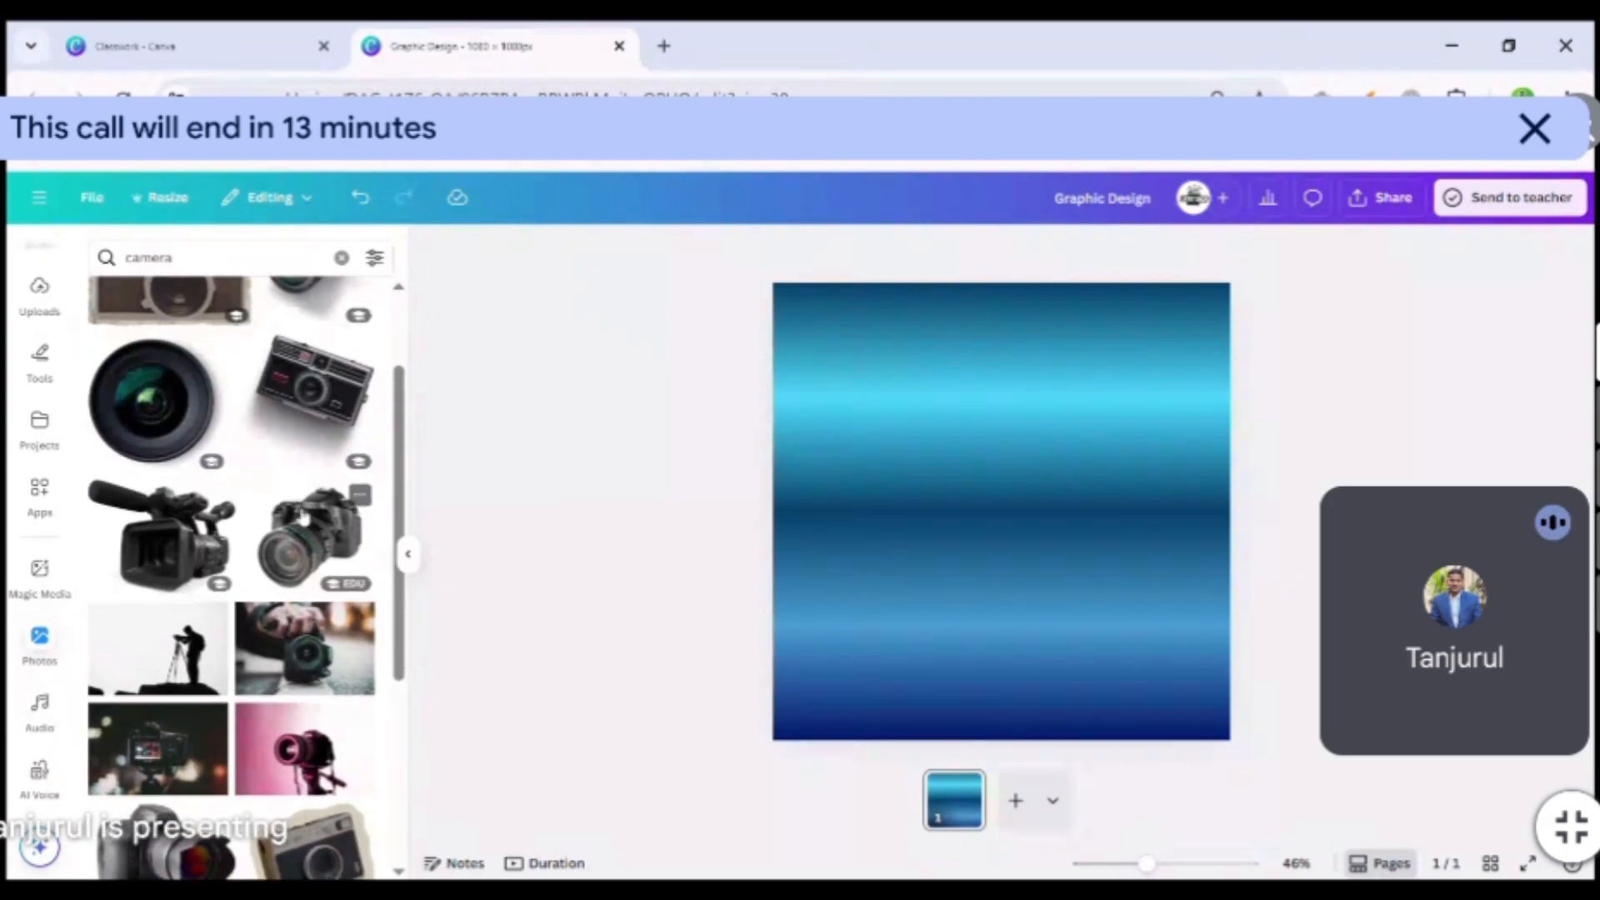
scroll(315, 521, "down", 4)
scroll(317, 550, "up", 1)
scroll(318, 549, "up", 1)
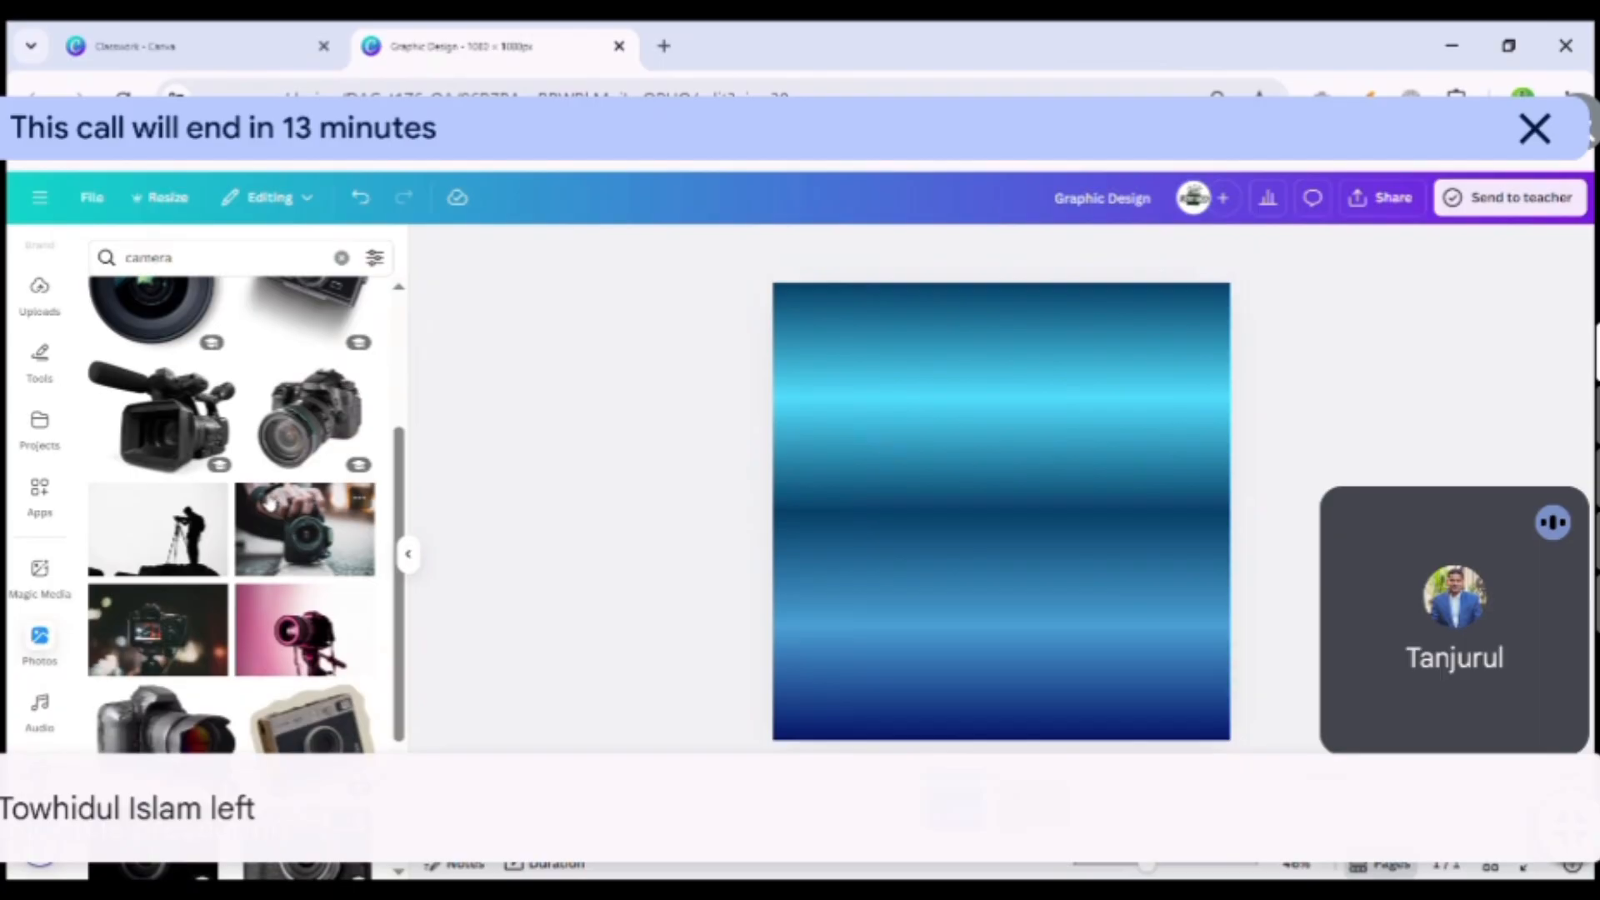
left_click(308, 416)
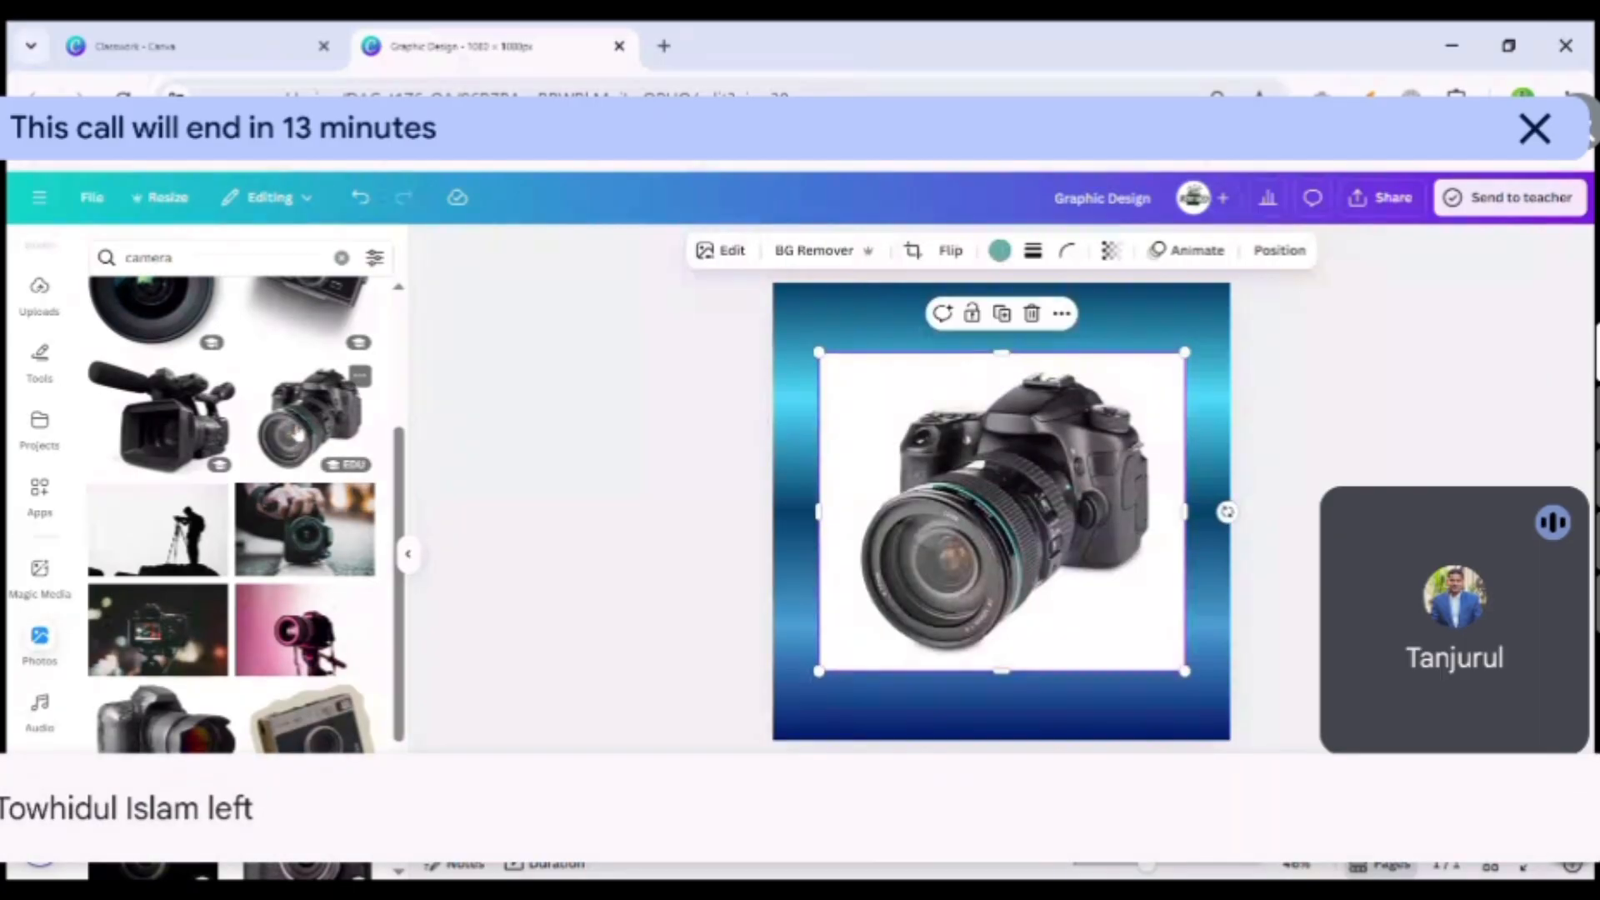
Remove the camera photo's white background and move the camera up near the top of the page.
left_click(809, 257)
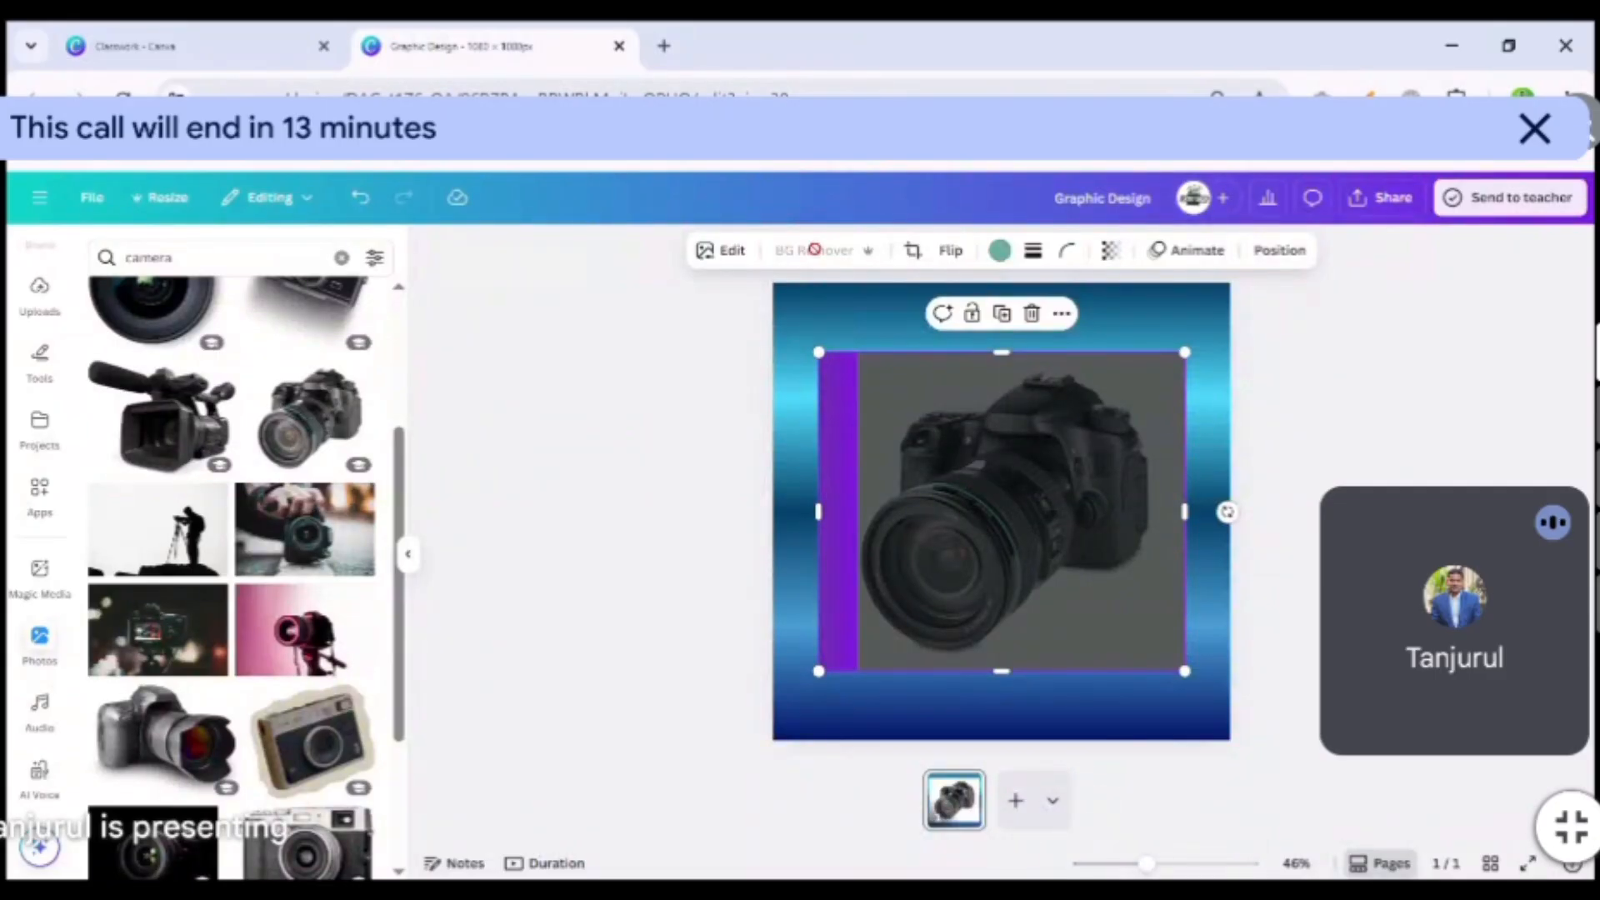
left_click_drag(1052, 491, 1045, 425)
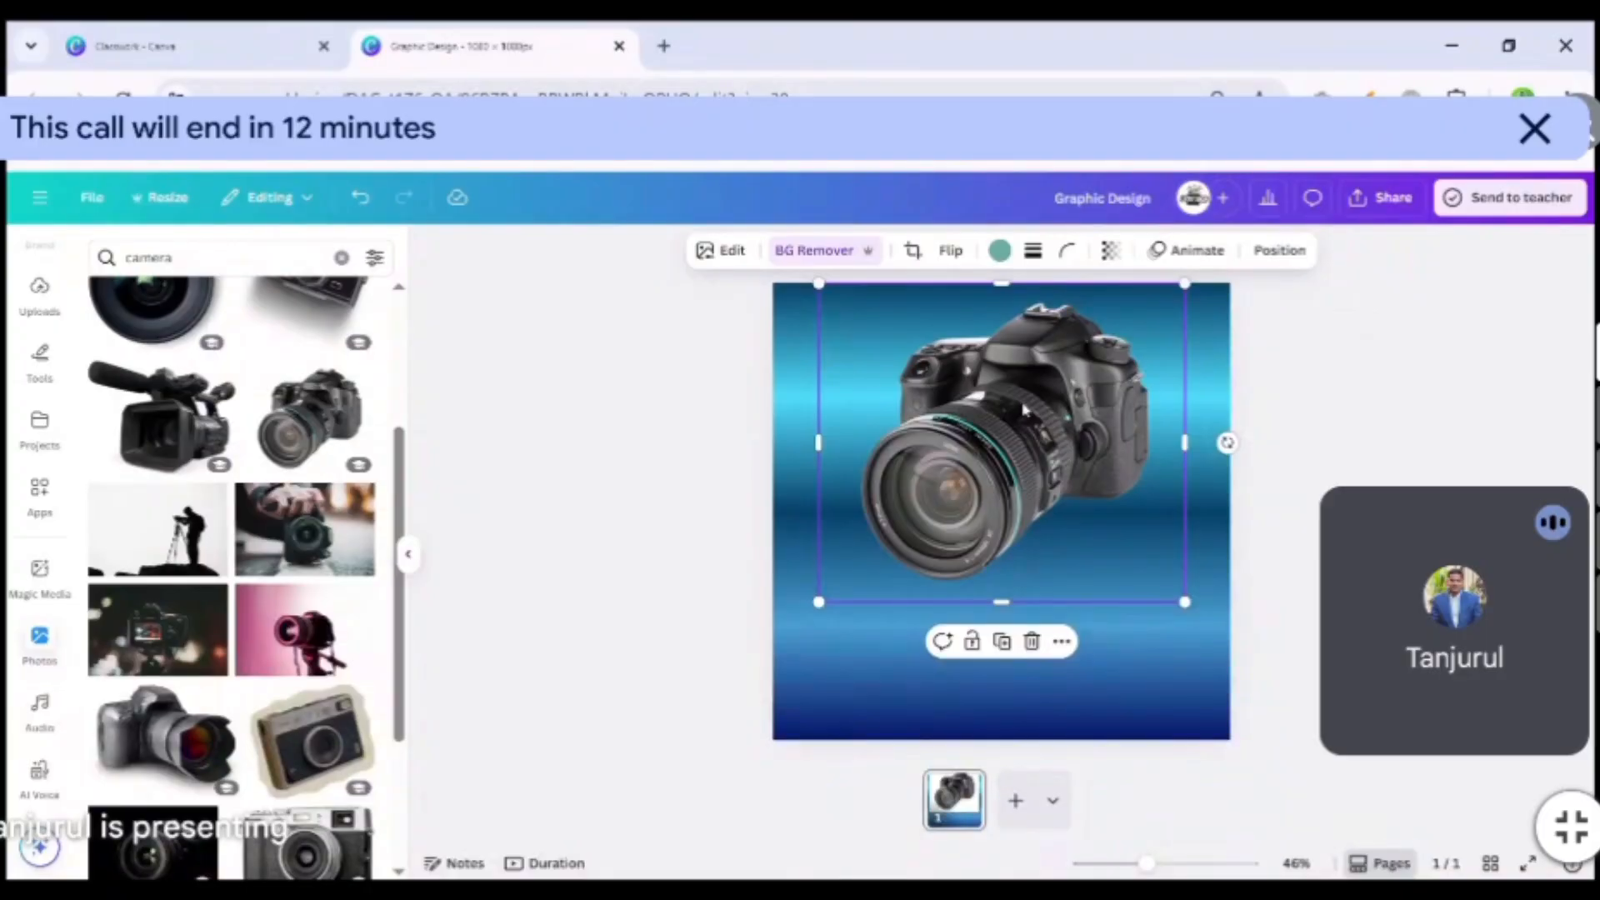
left_click_drag(1023, 408, 1023, 423)
View the camera photo's crop options without applying any, and extend the photo slightly at its lower edge.
left_click(913, 252)
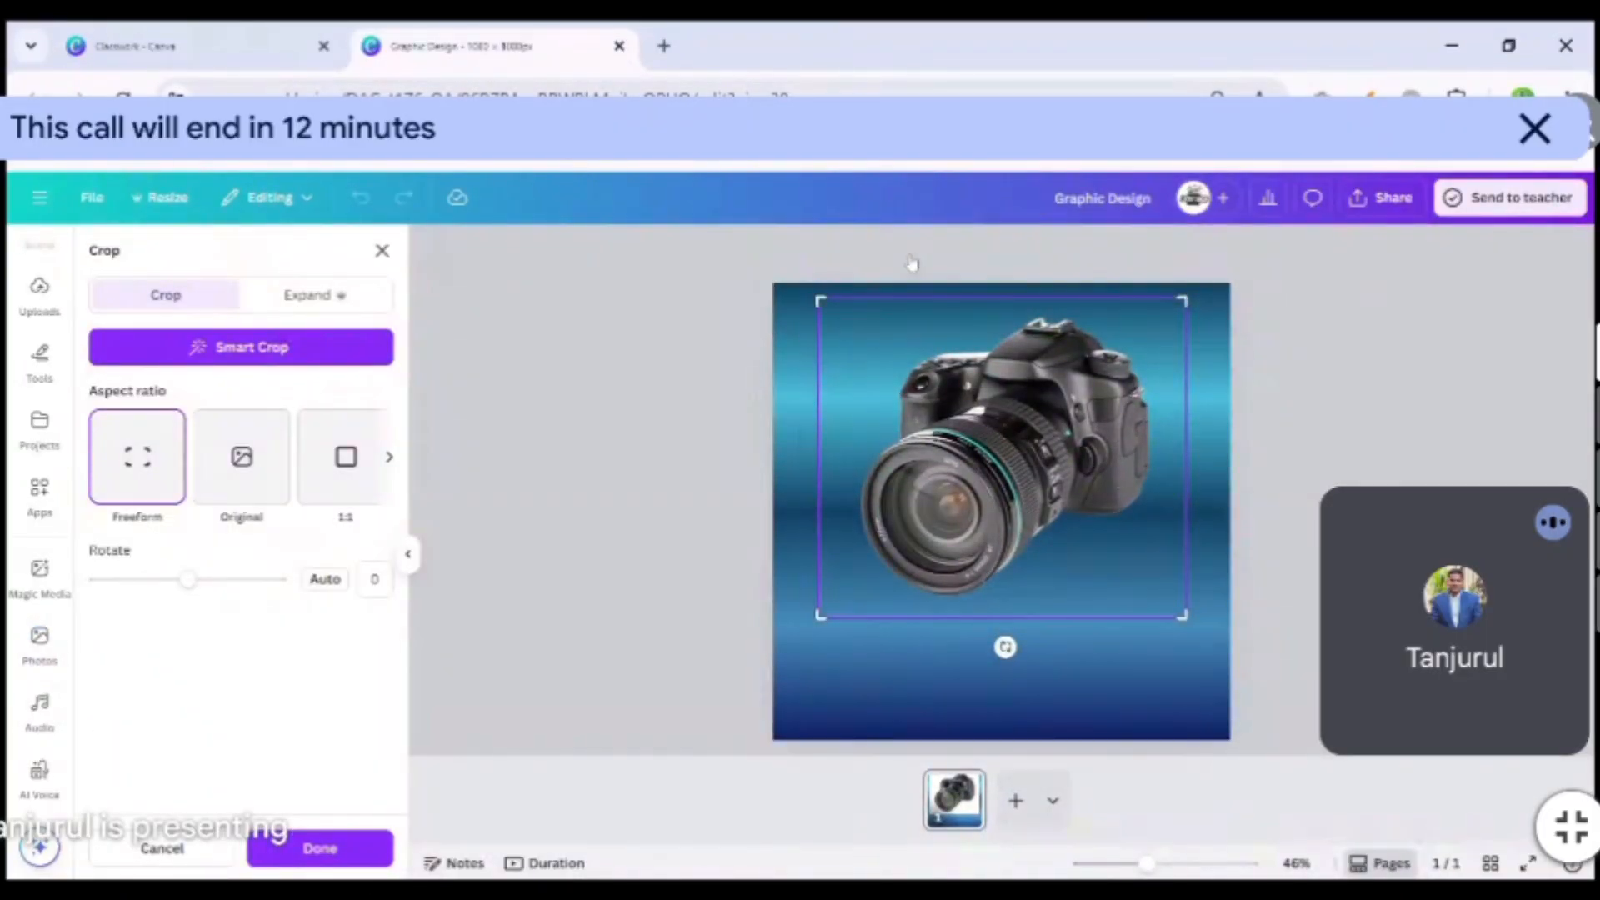
left_click(382, 250)
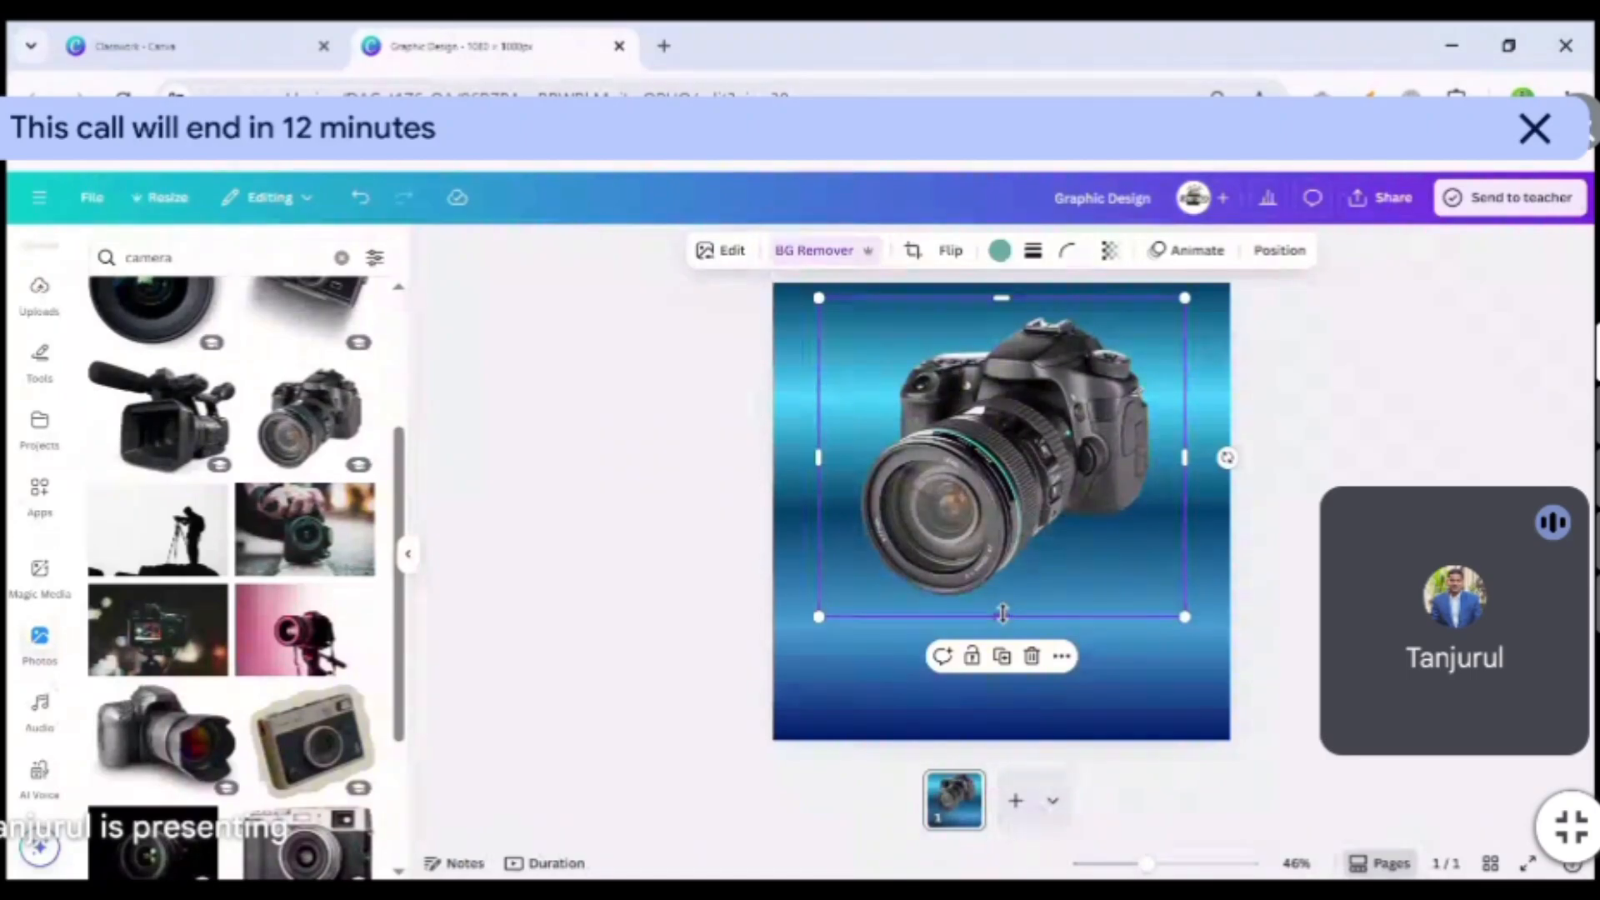
left_click_drag(1002, 615, 1042, 632)
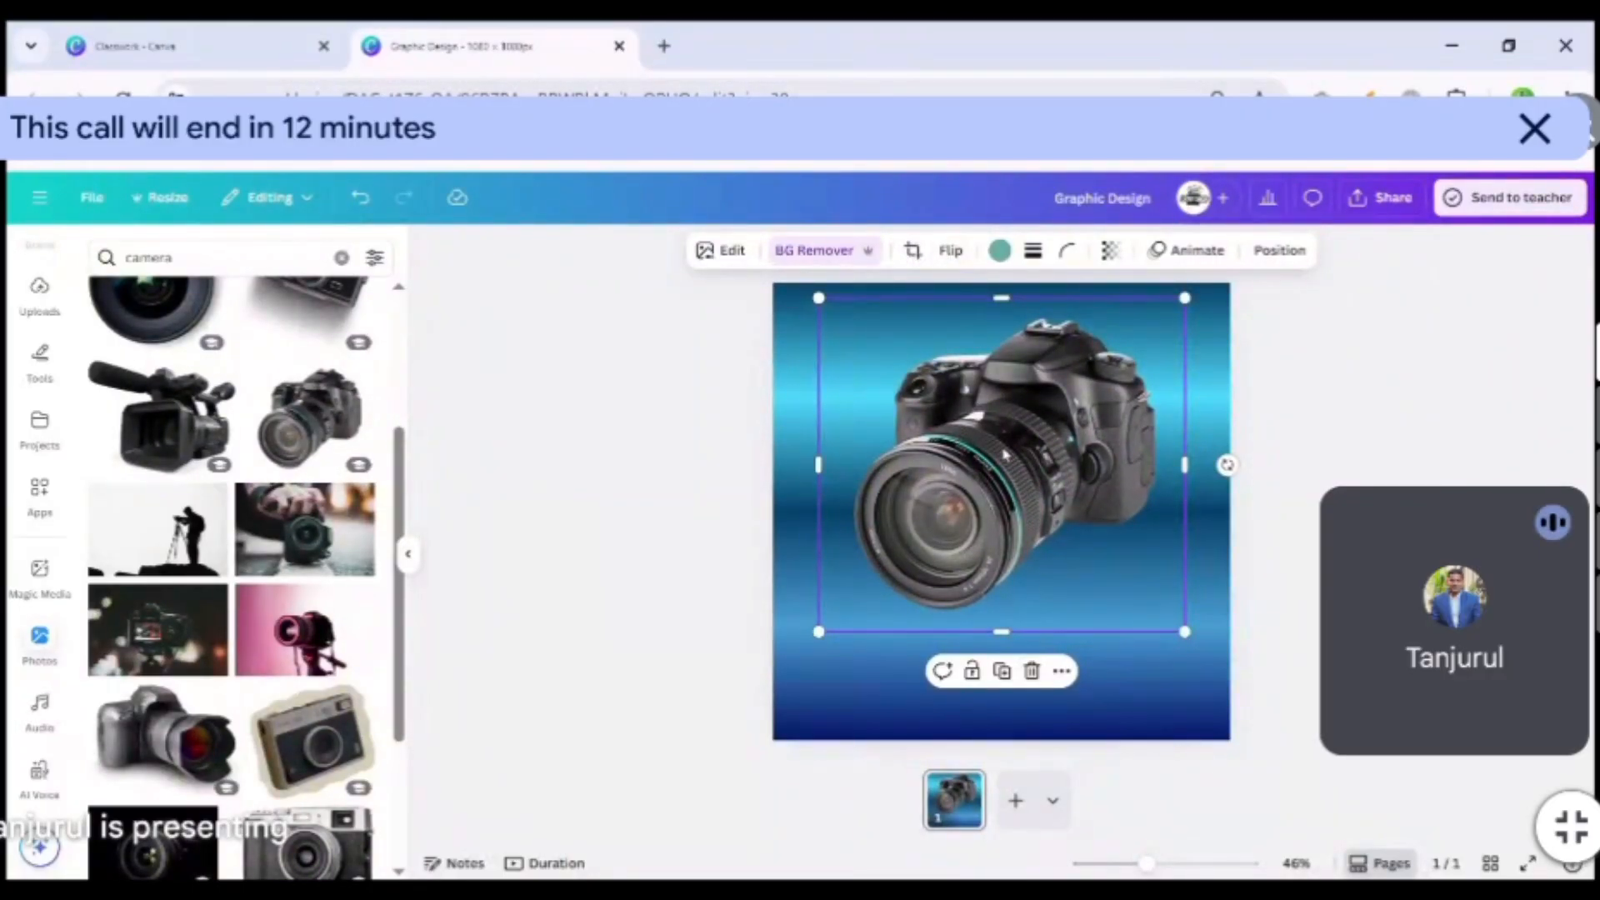
Duplicate the camera, place the copy to the right of the original, and delete both cameras from the page.
left_click(1002, 670)
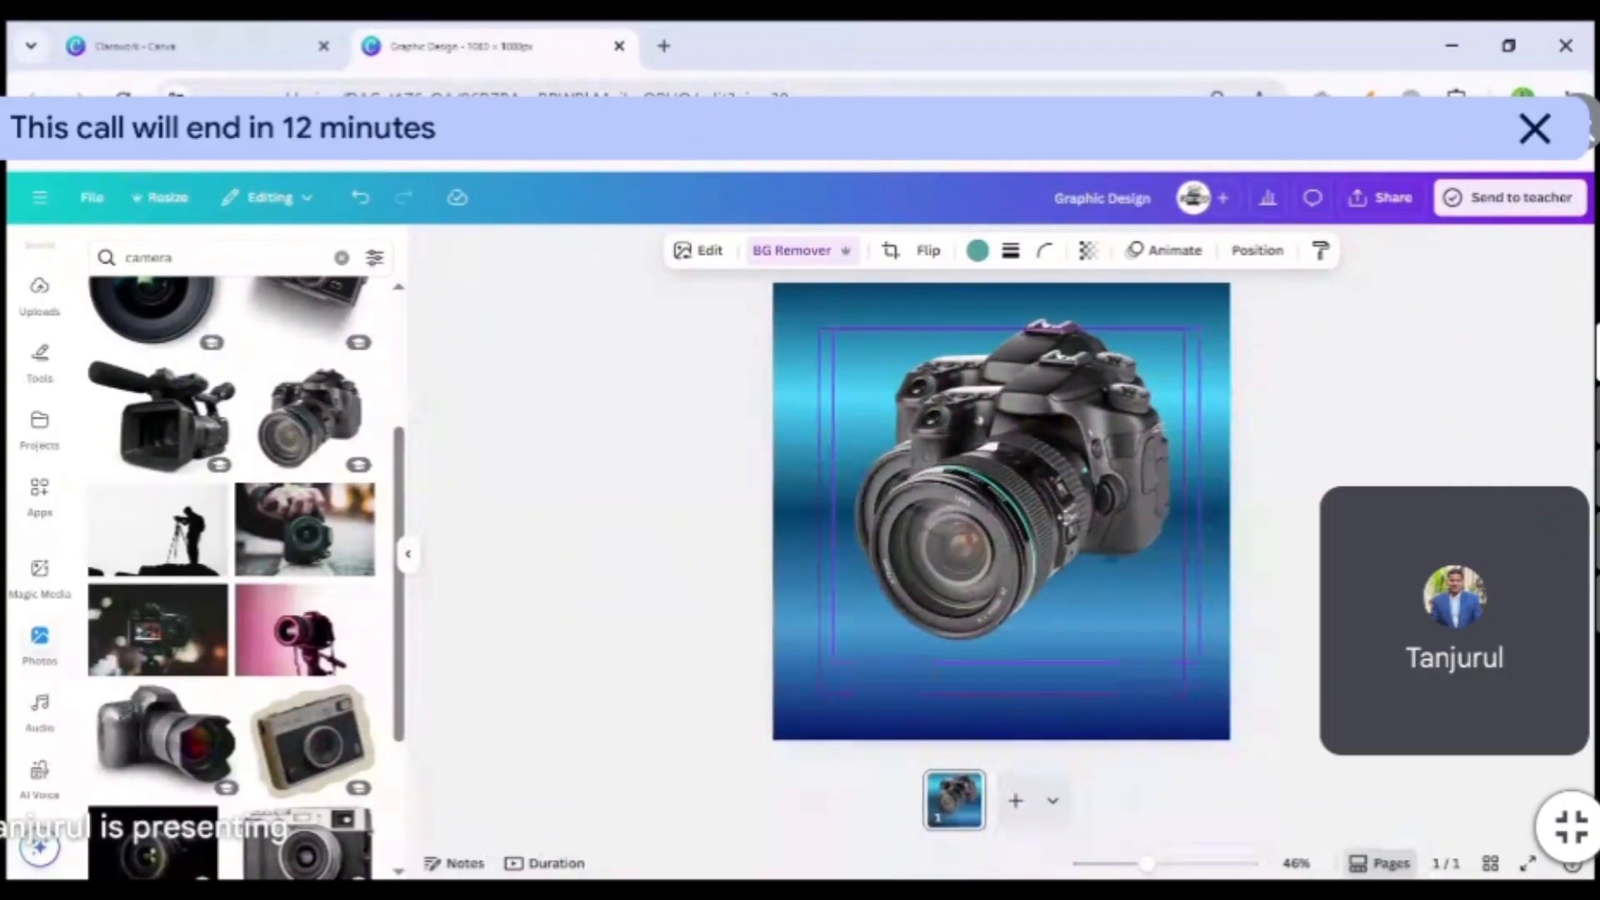
key("ctrl+z")
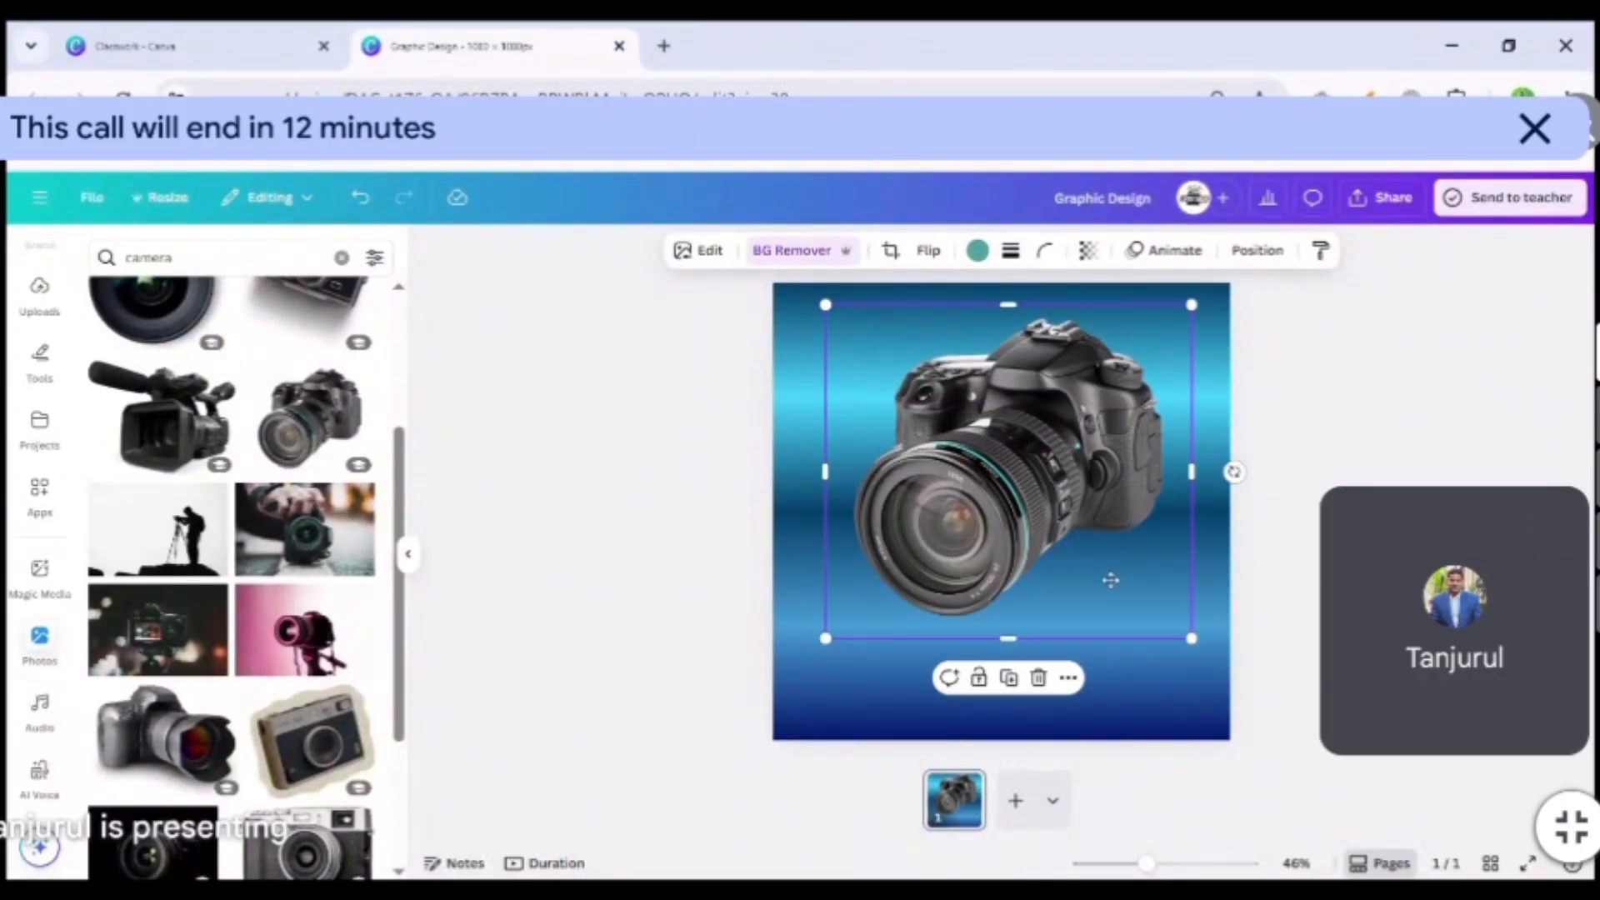
key("ctrl+y")
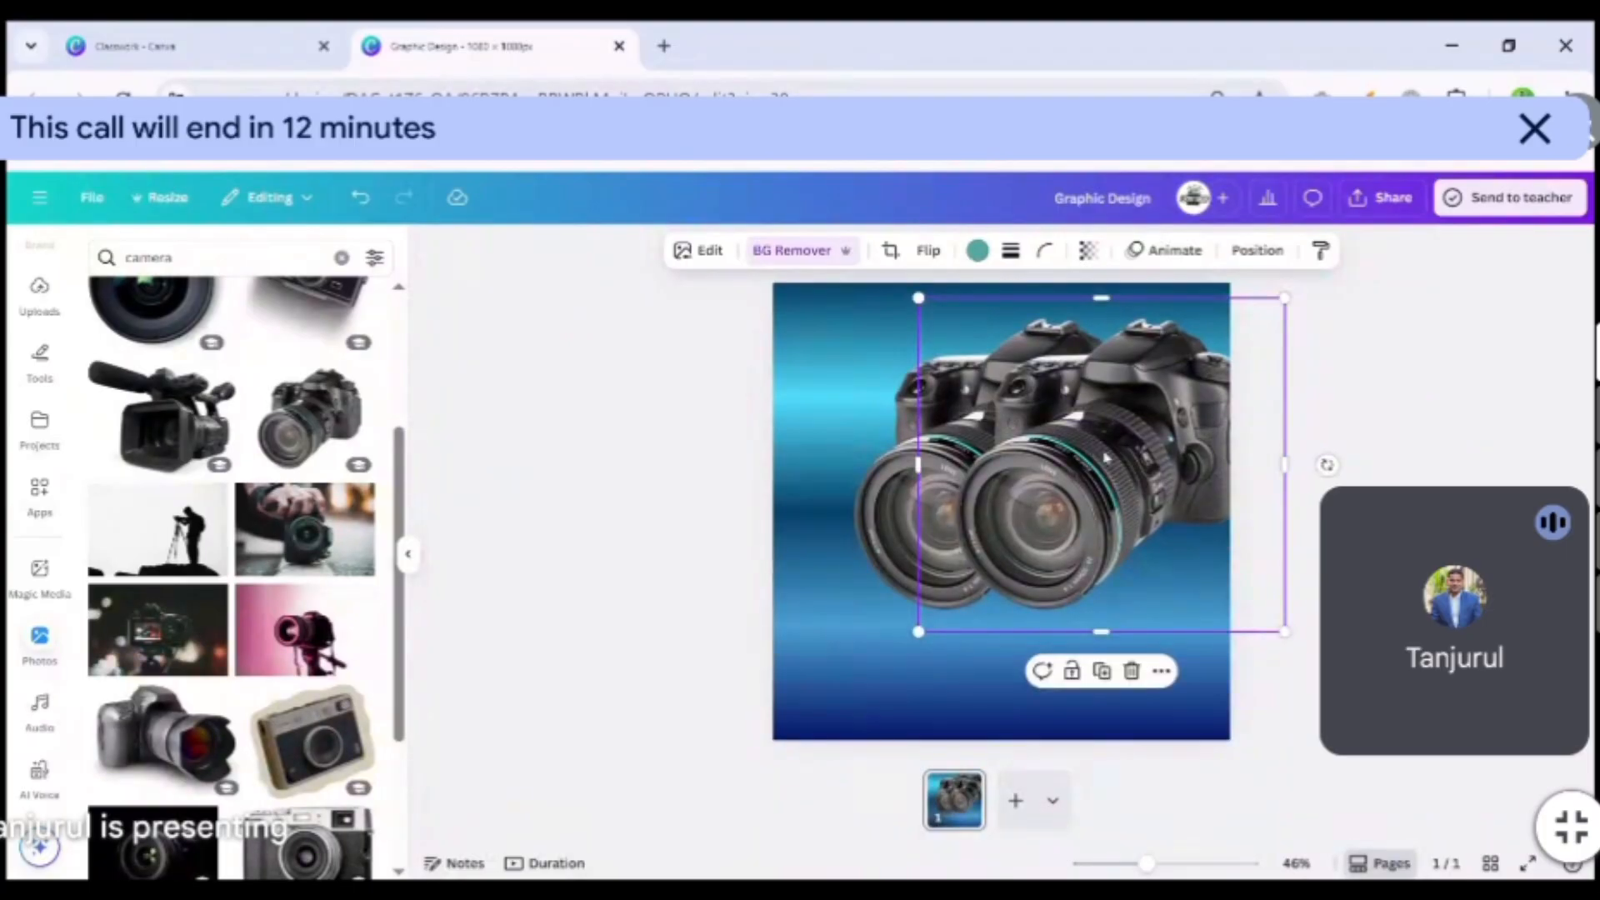
key("Delete")
left_click(1102, 458)
key("Delete")
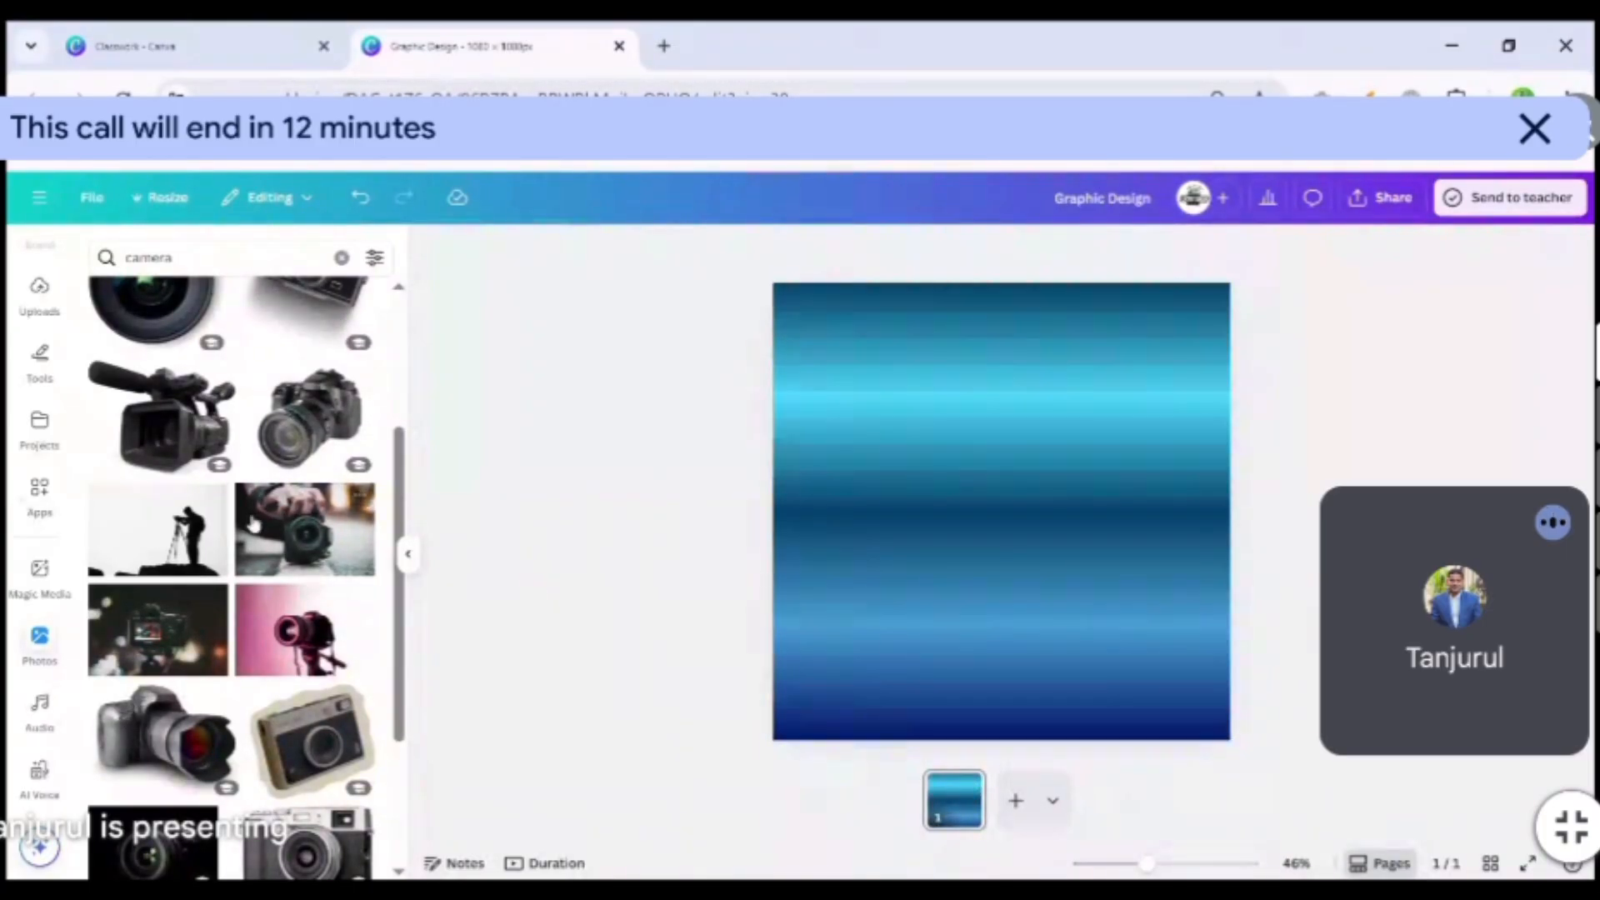
Undo the camera deletion, place a copy toward the page's lower left, and delete that copy.
left_click(308, 434)
key("ctrl+z")
key("ctrl+z")
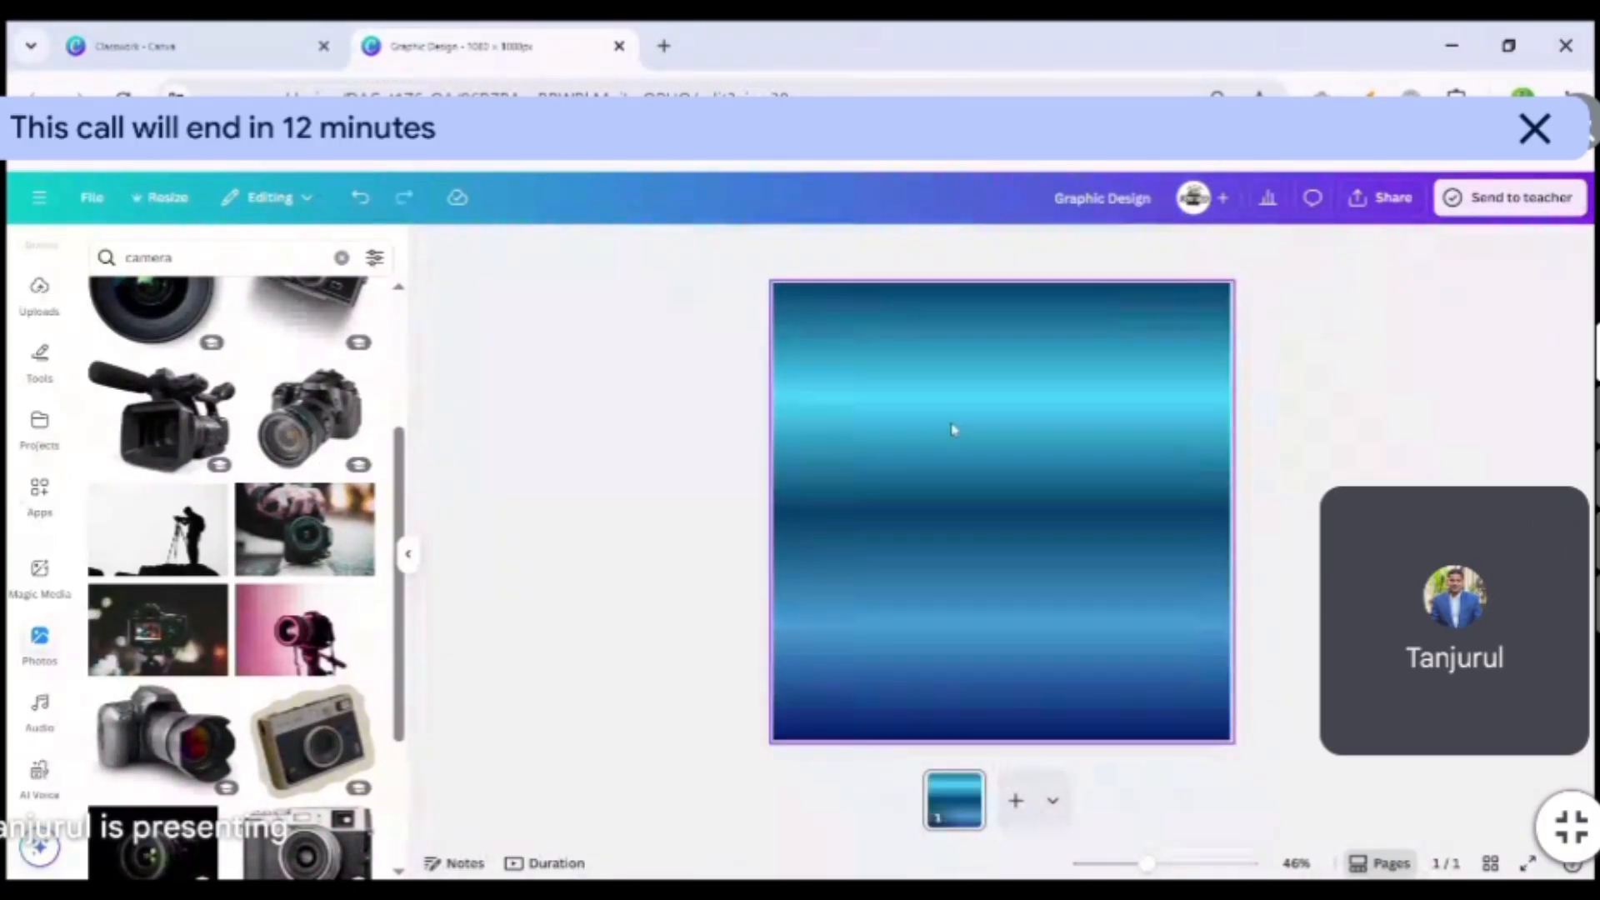
left_click_drag(980, 456, 903, 533)
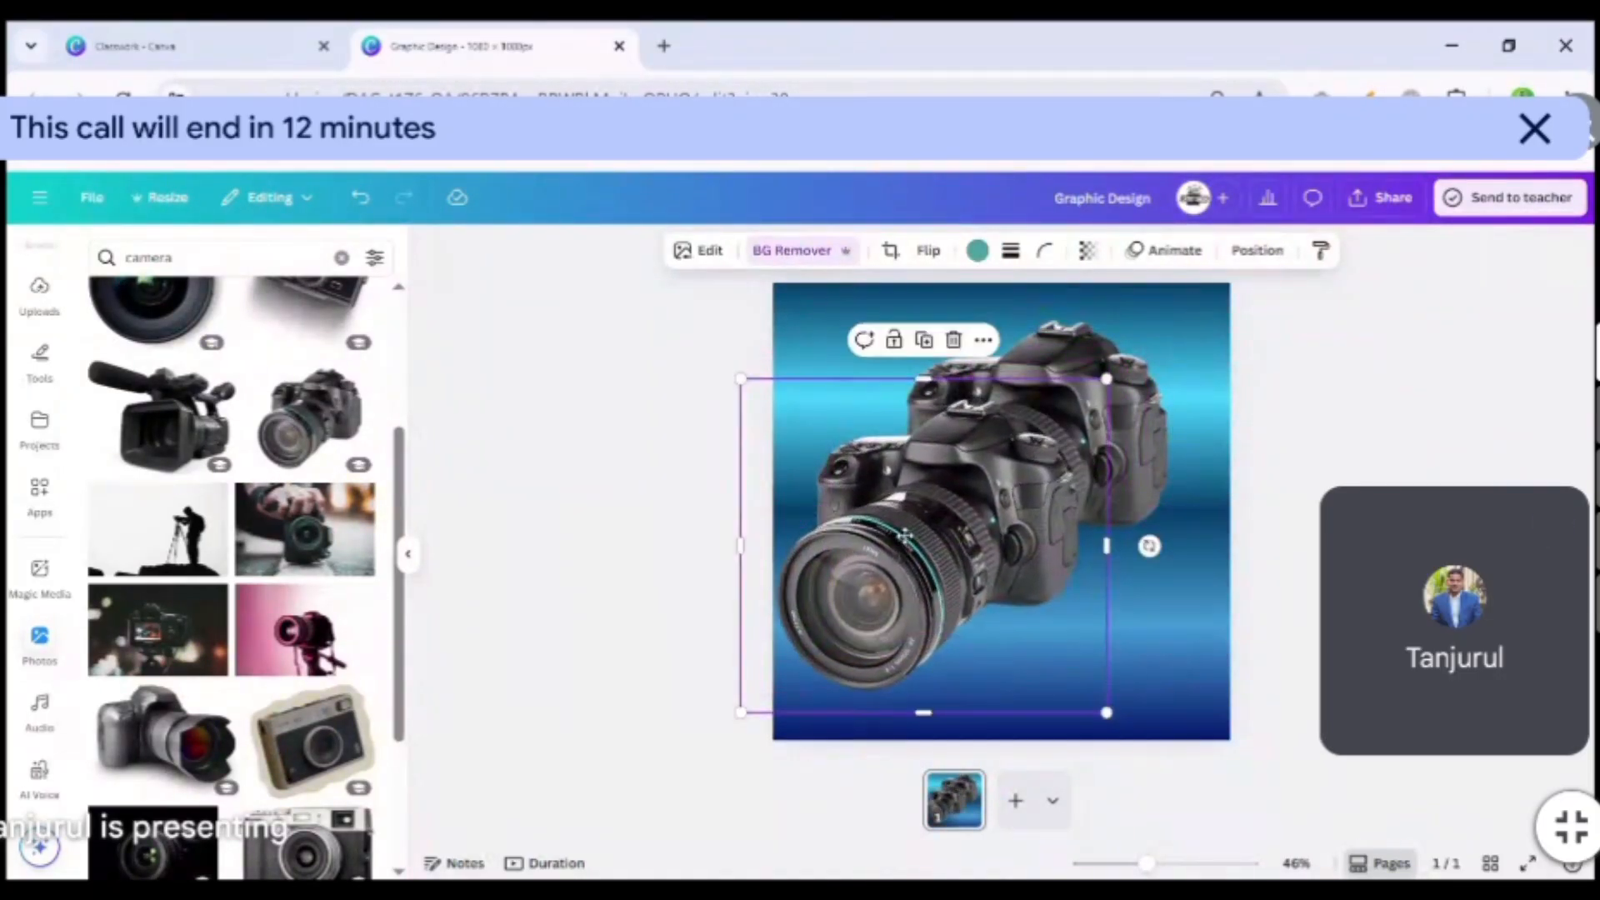
key("Delete")
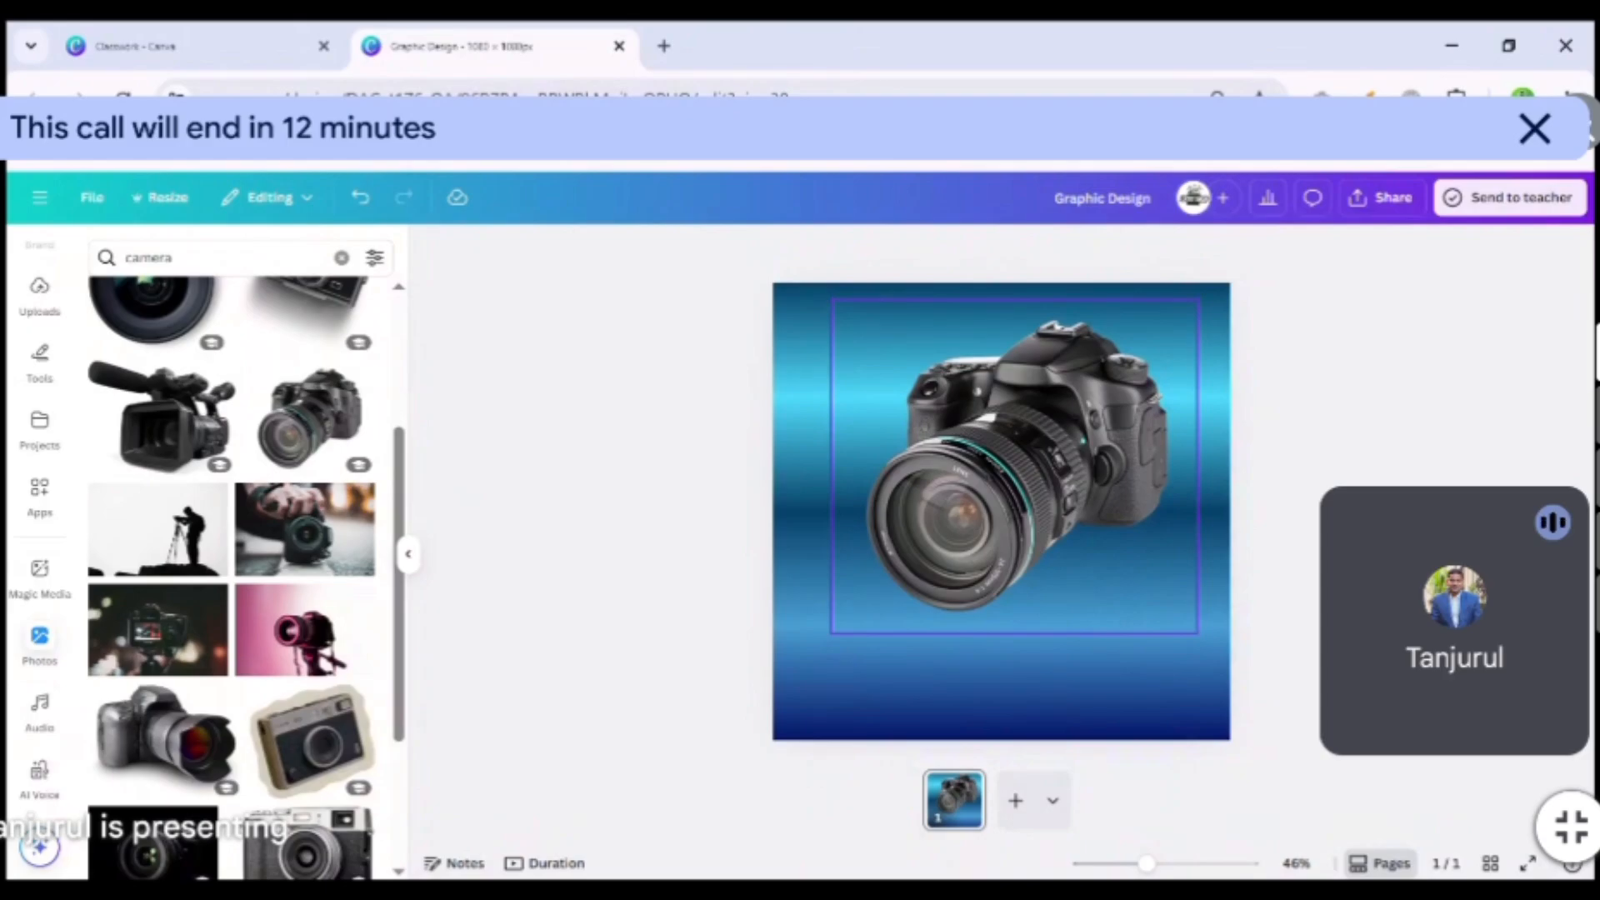
Make two trial copies of the camera lower on the page, deleting each one.
left_click(1052, 476)
left_click_drag(1050, 477, 1006, 630, "alt")
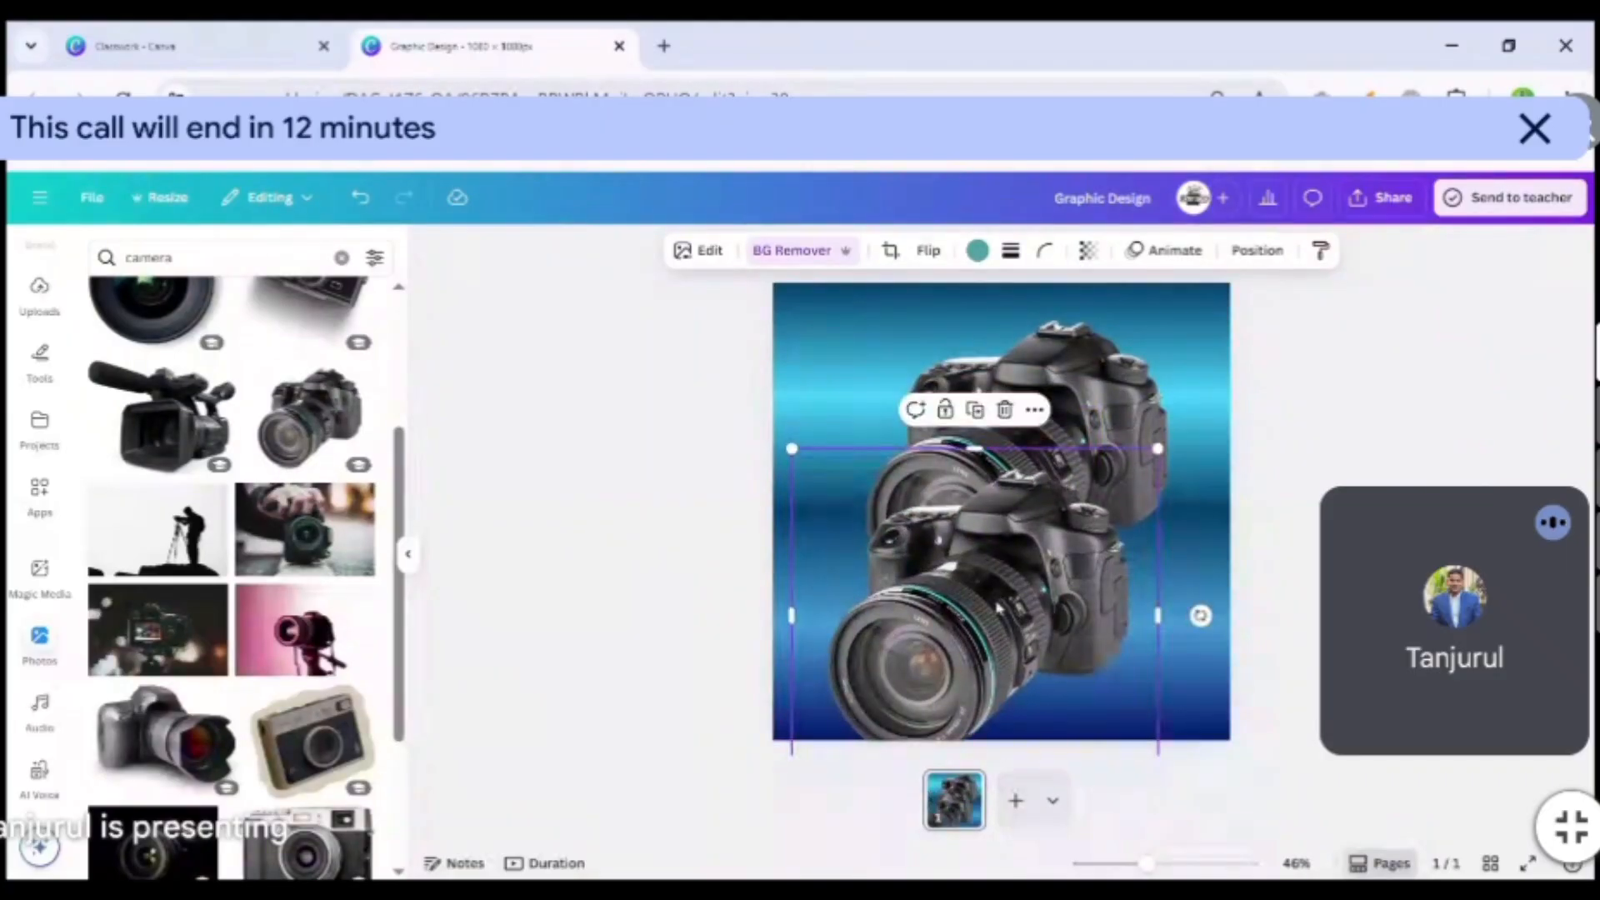
left_click(1006, 415)
left_click(1032, 450)
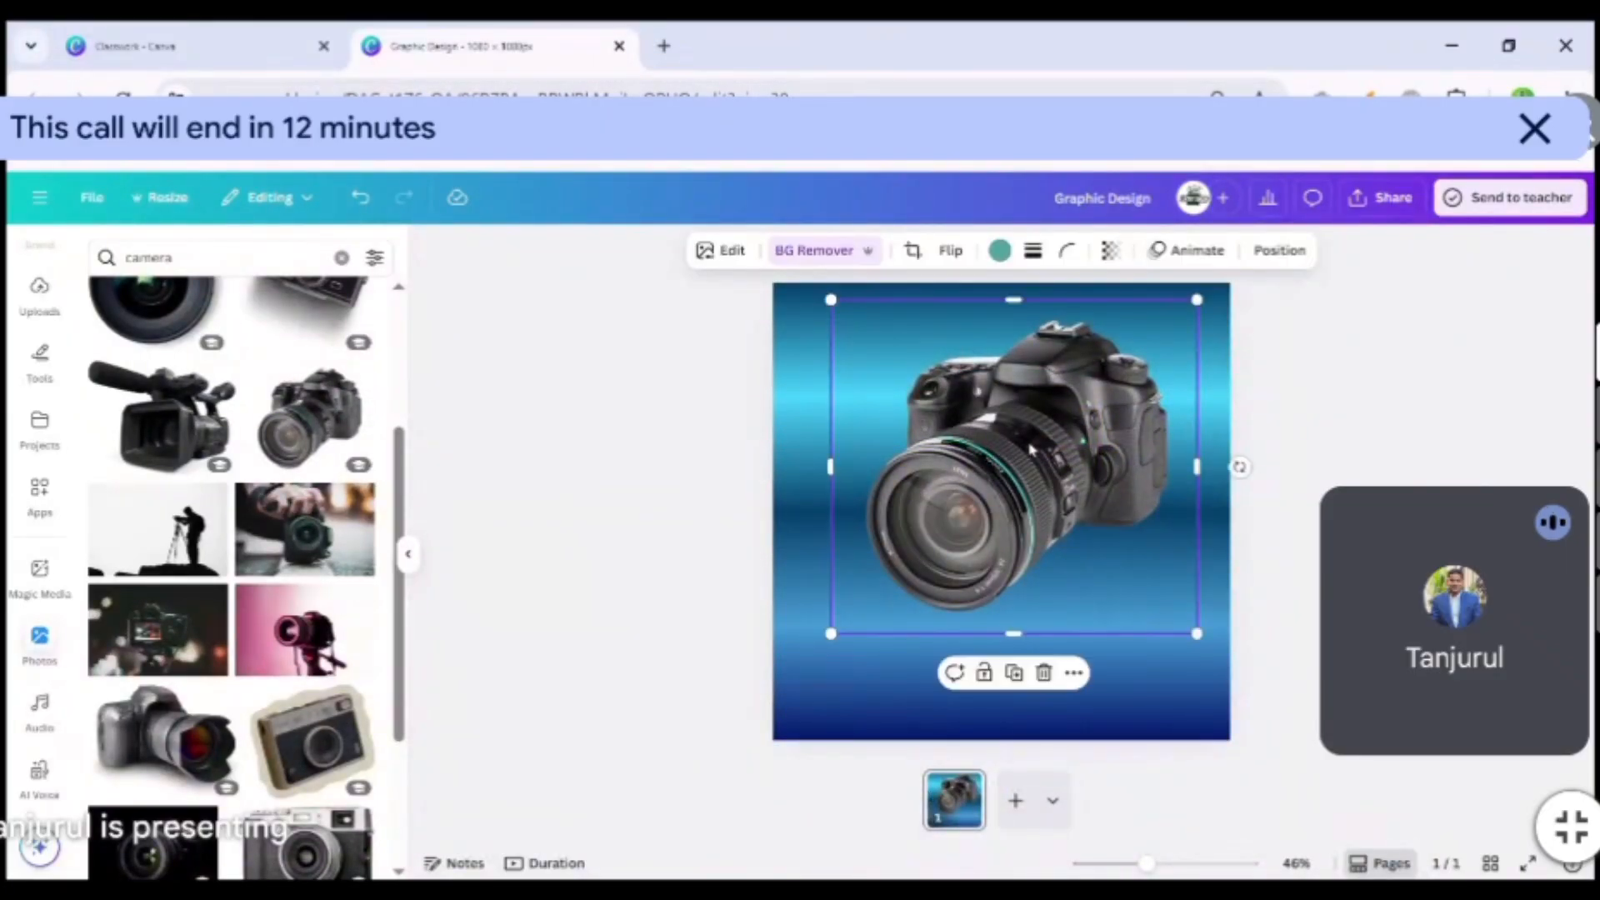
left_click_drag(1031, 450, 1054, 559)
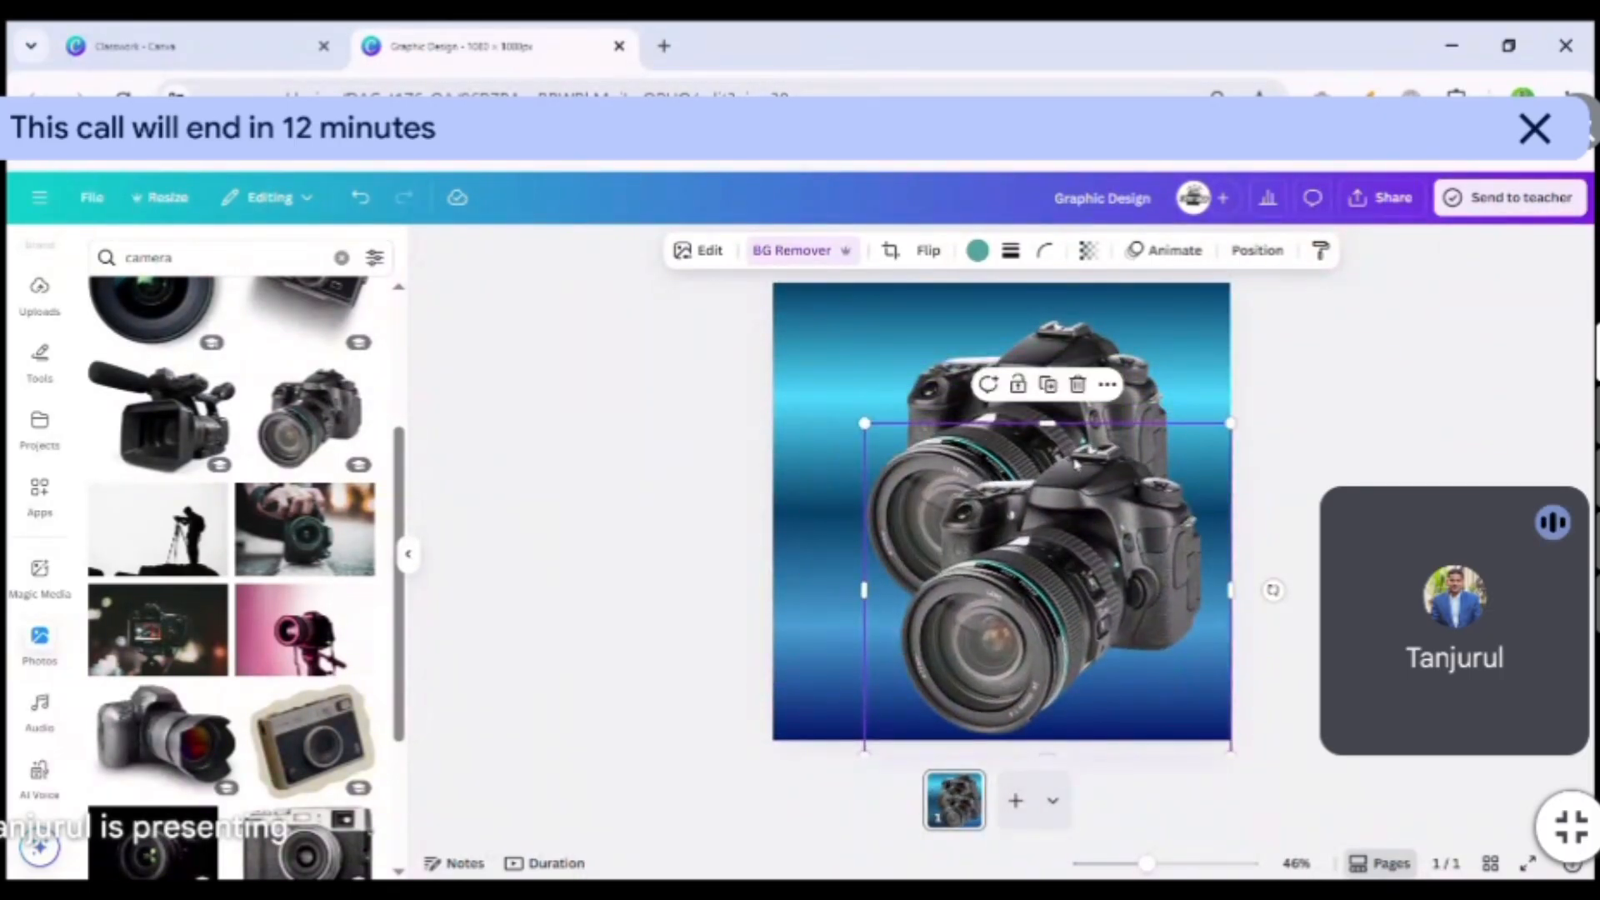
key("Delete")
left_click(1076, 462)
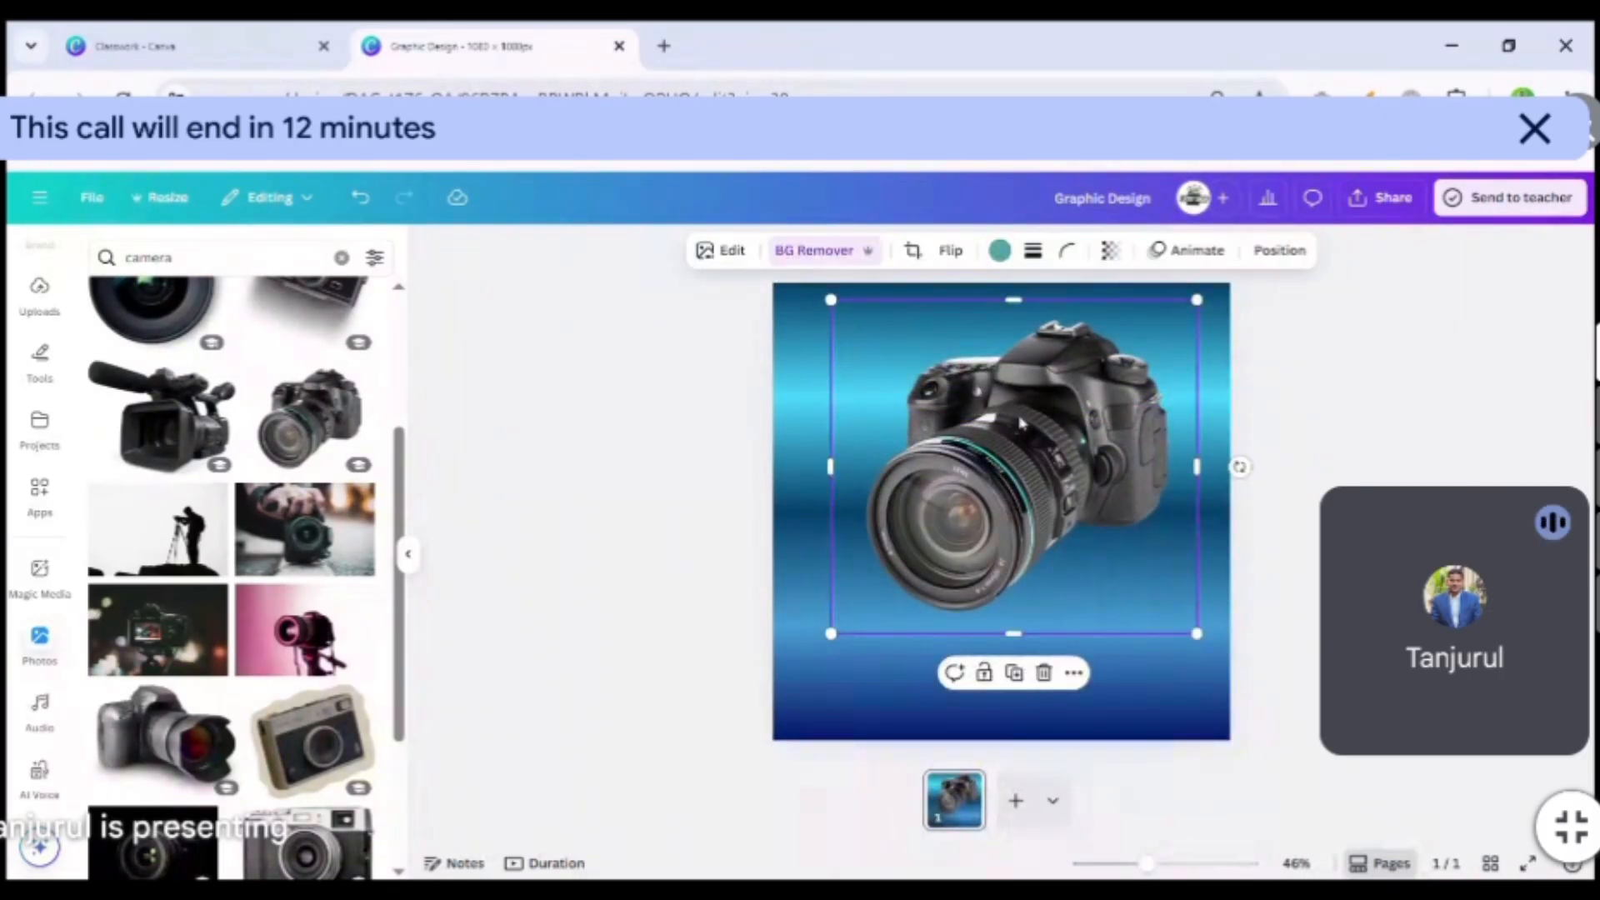
Duplicate the camera and align the copy exactly over the original.
left_click(1013, 673)
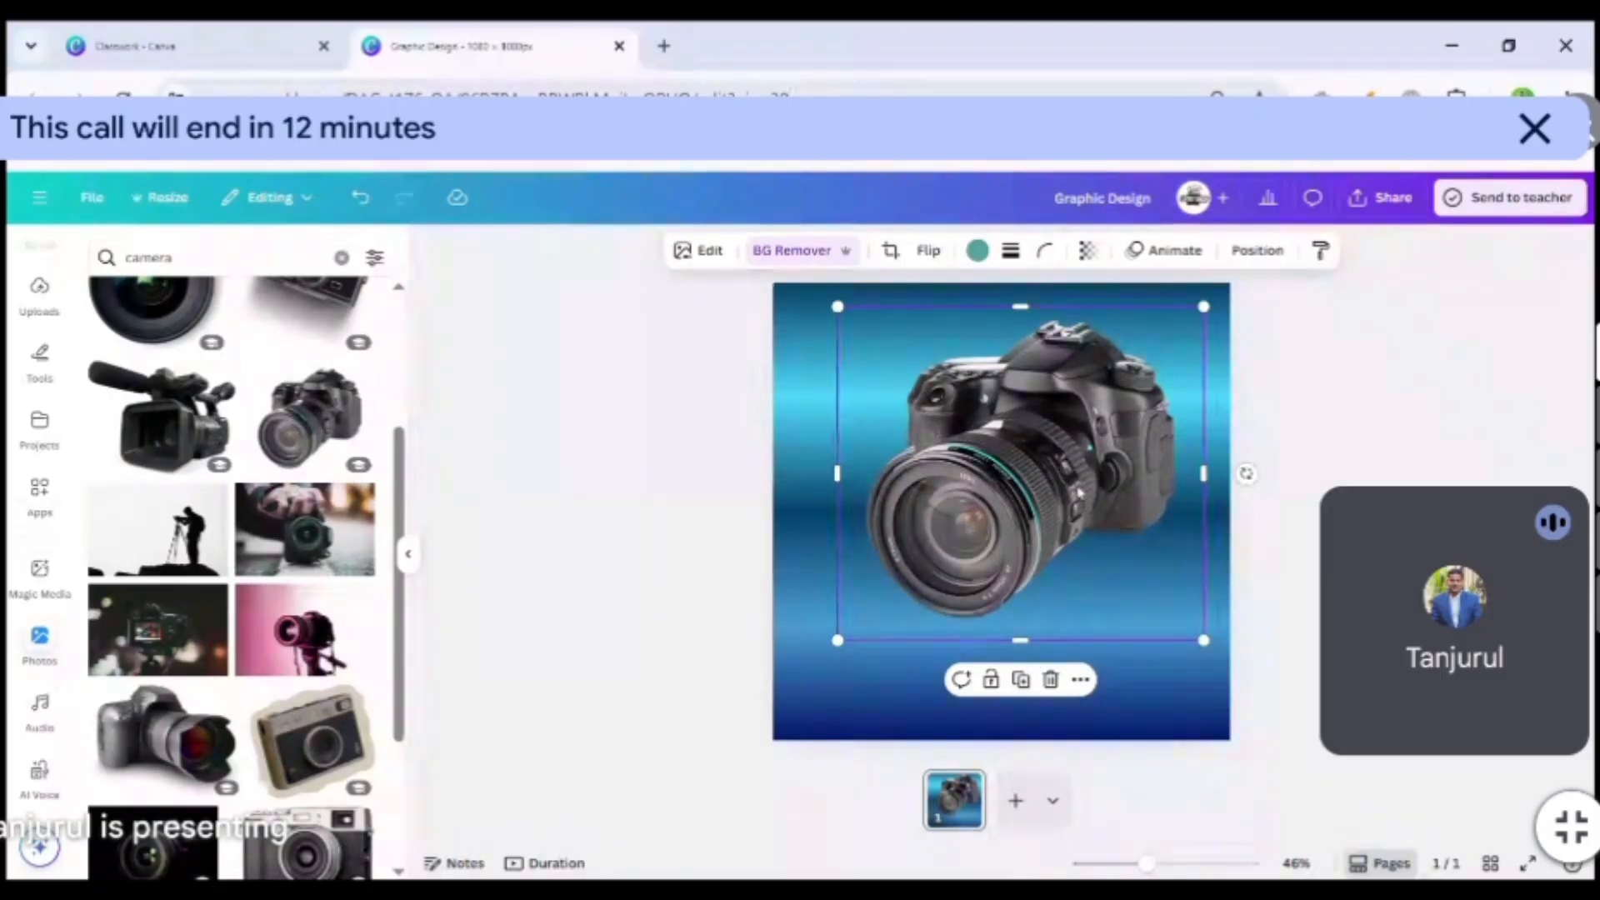
mouse_move(1079, 491)
left_mouse_down()
mouse_move(1060, 488)
mouse_move(1075, 489)
left_mouse_up()
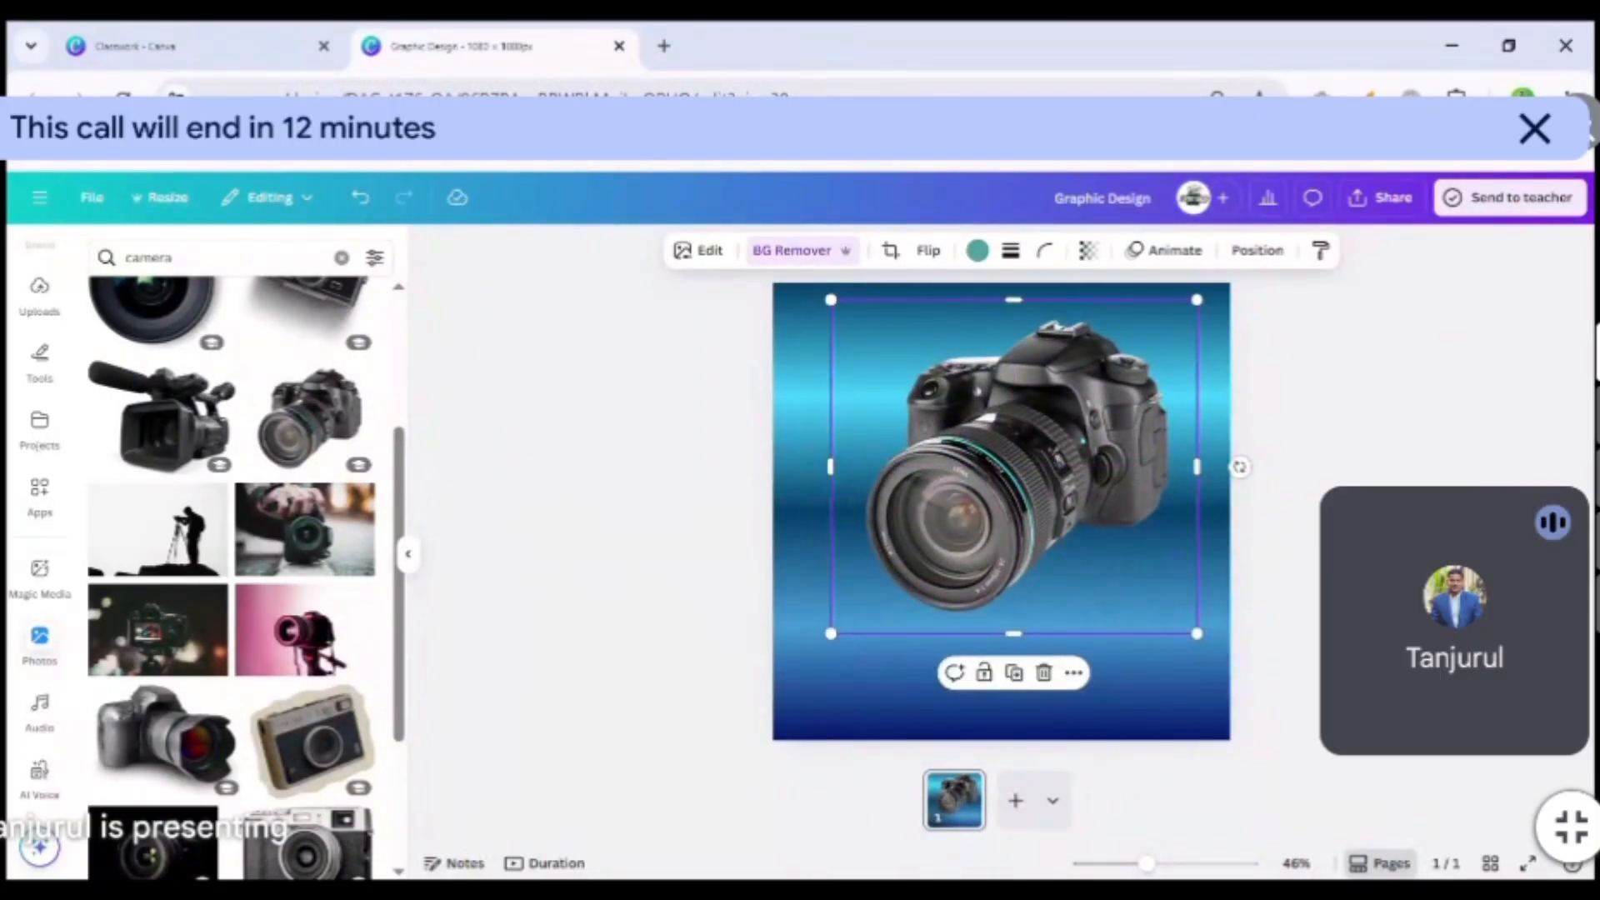
left_click(1072, 493)
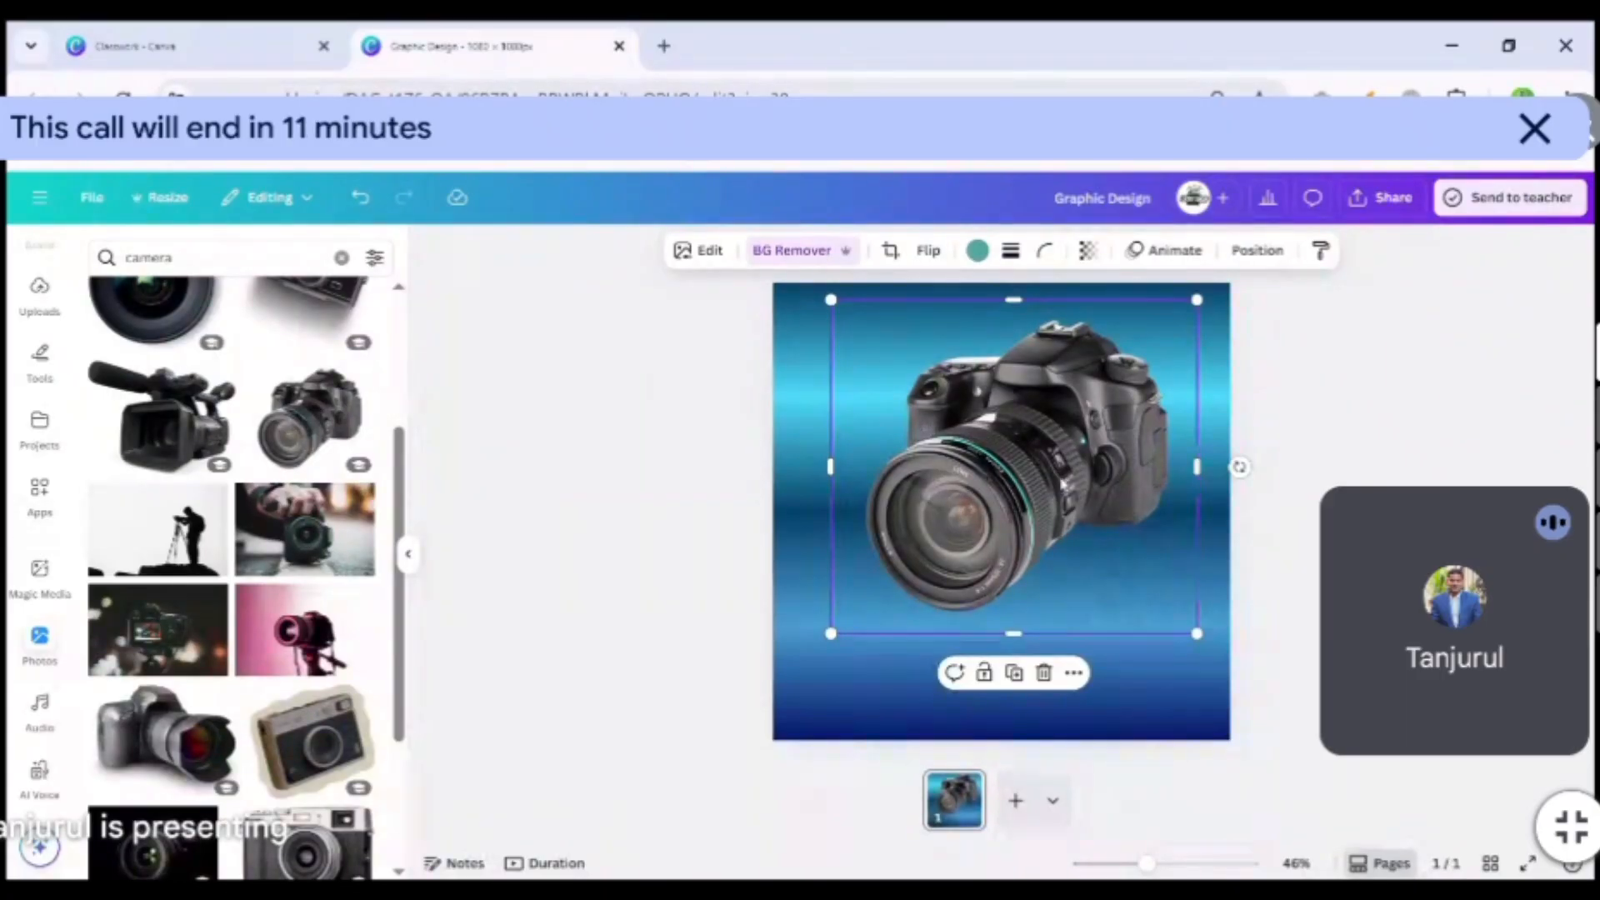
Flip the camera copy vertically.
left_click(926, 252)
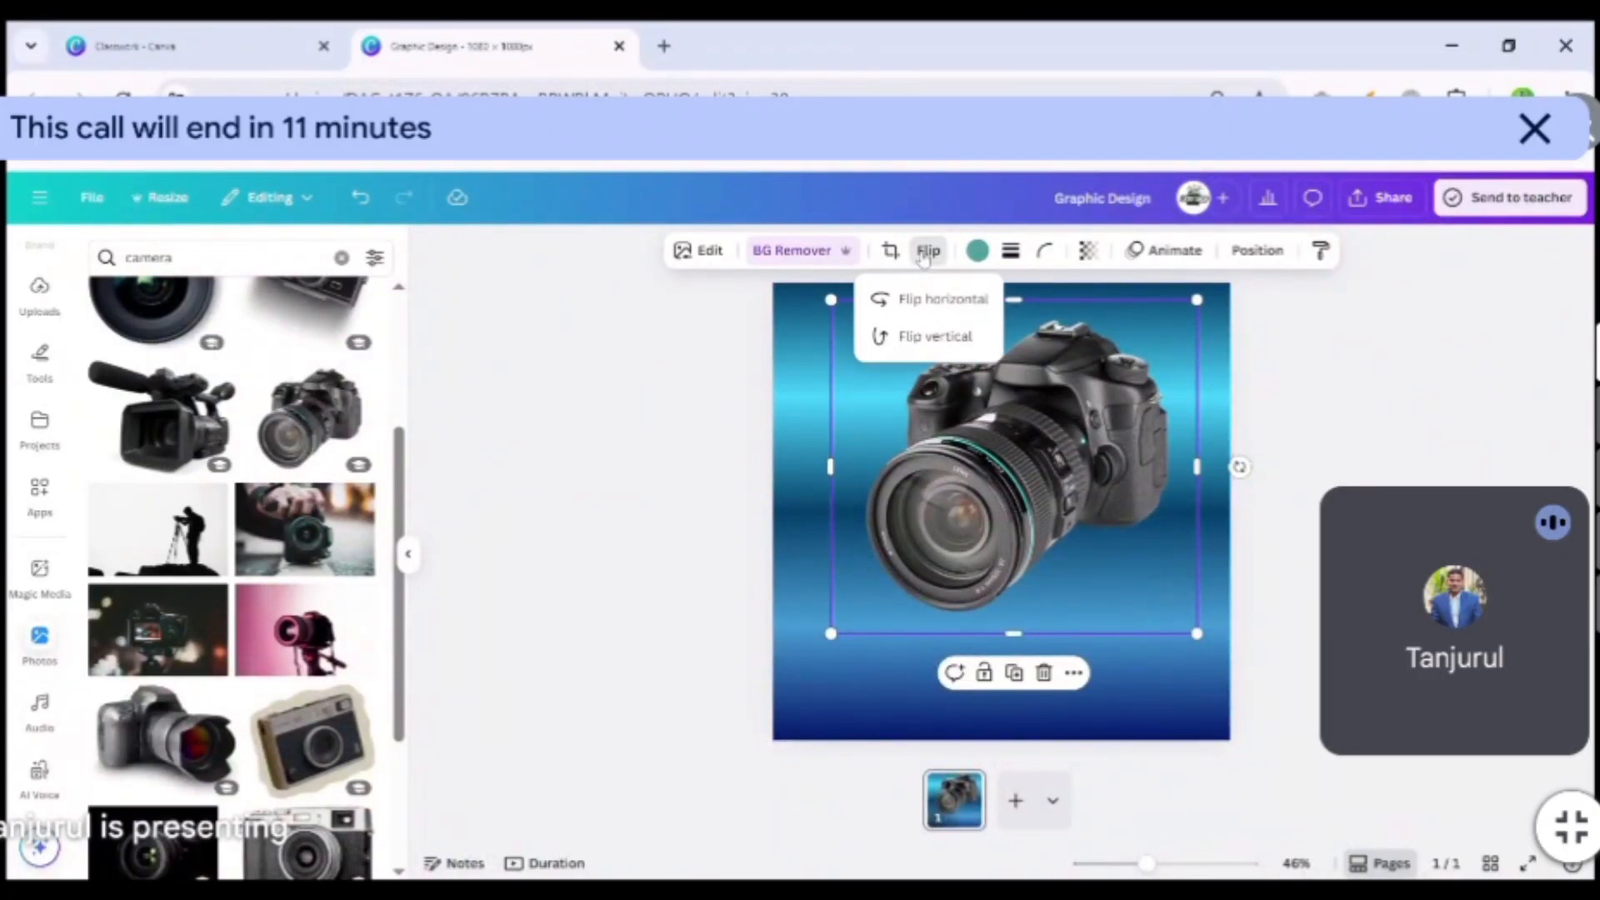
left_click(934, 336)
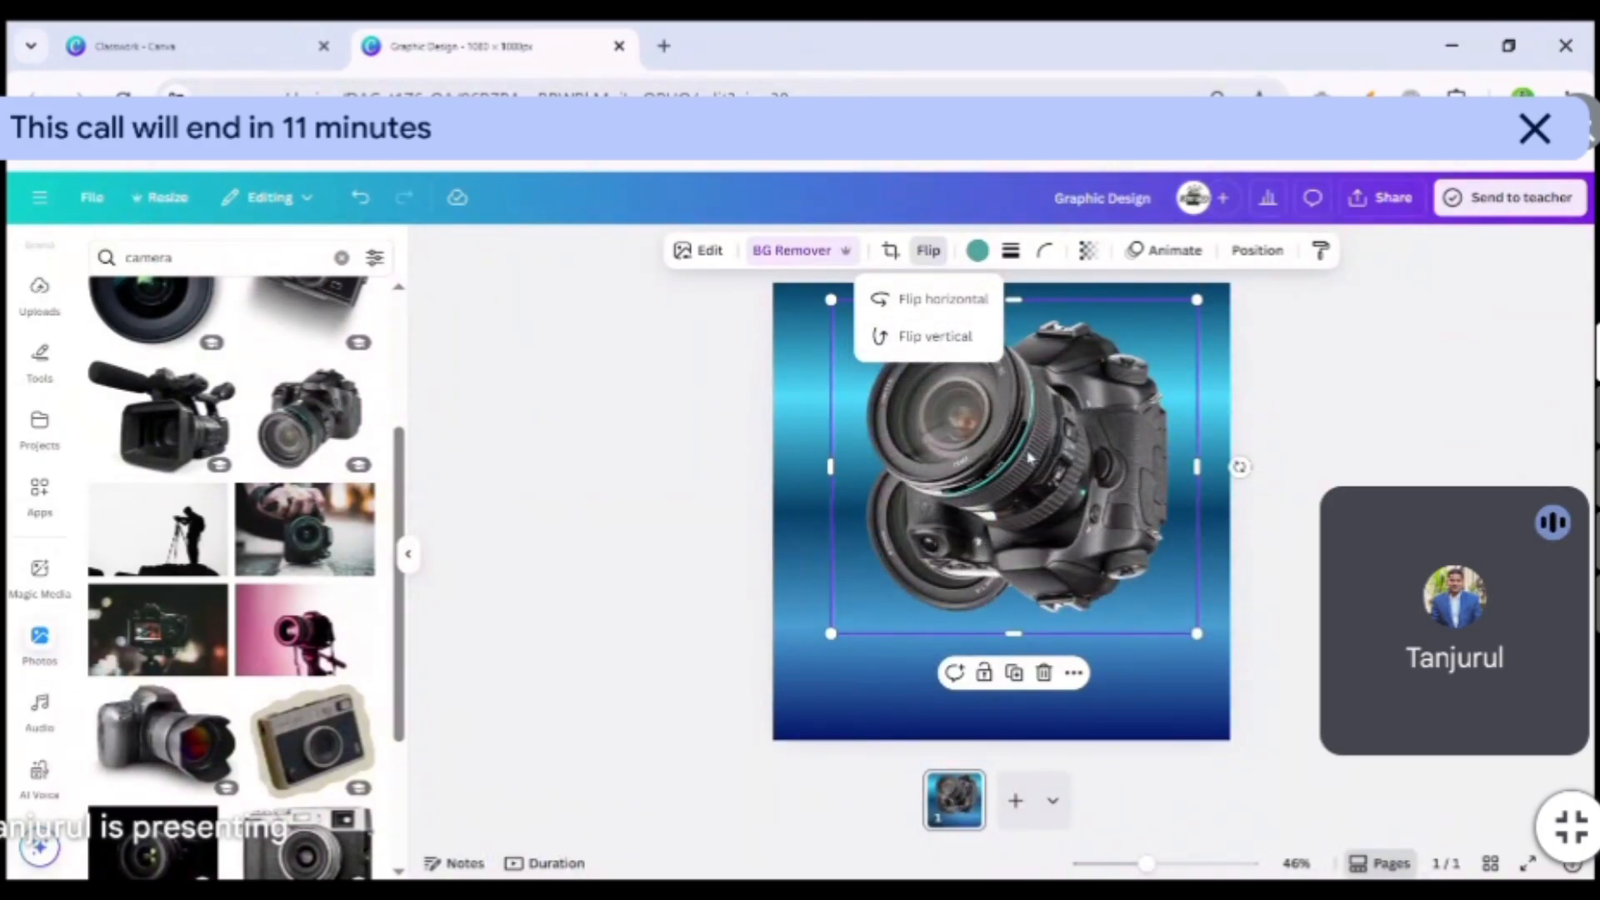
left_click(1303, 412)
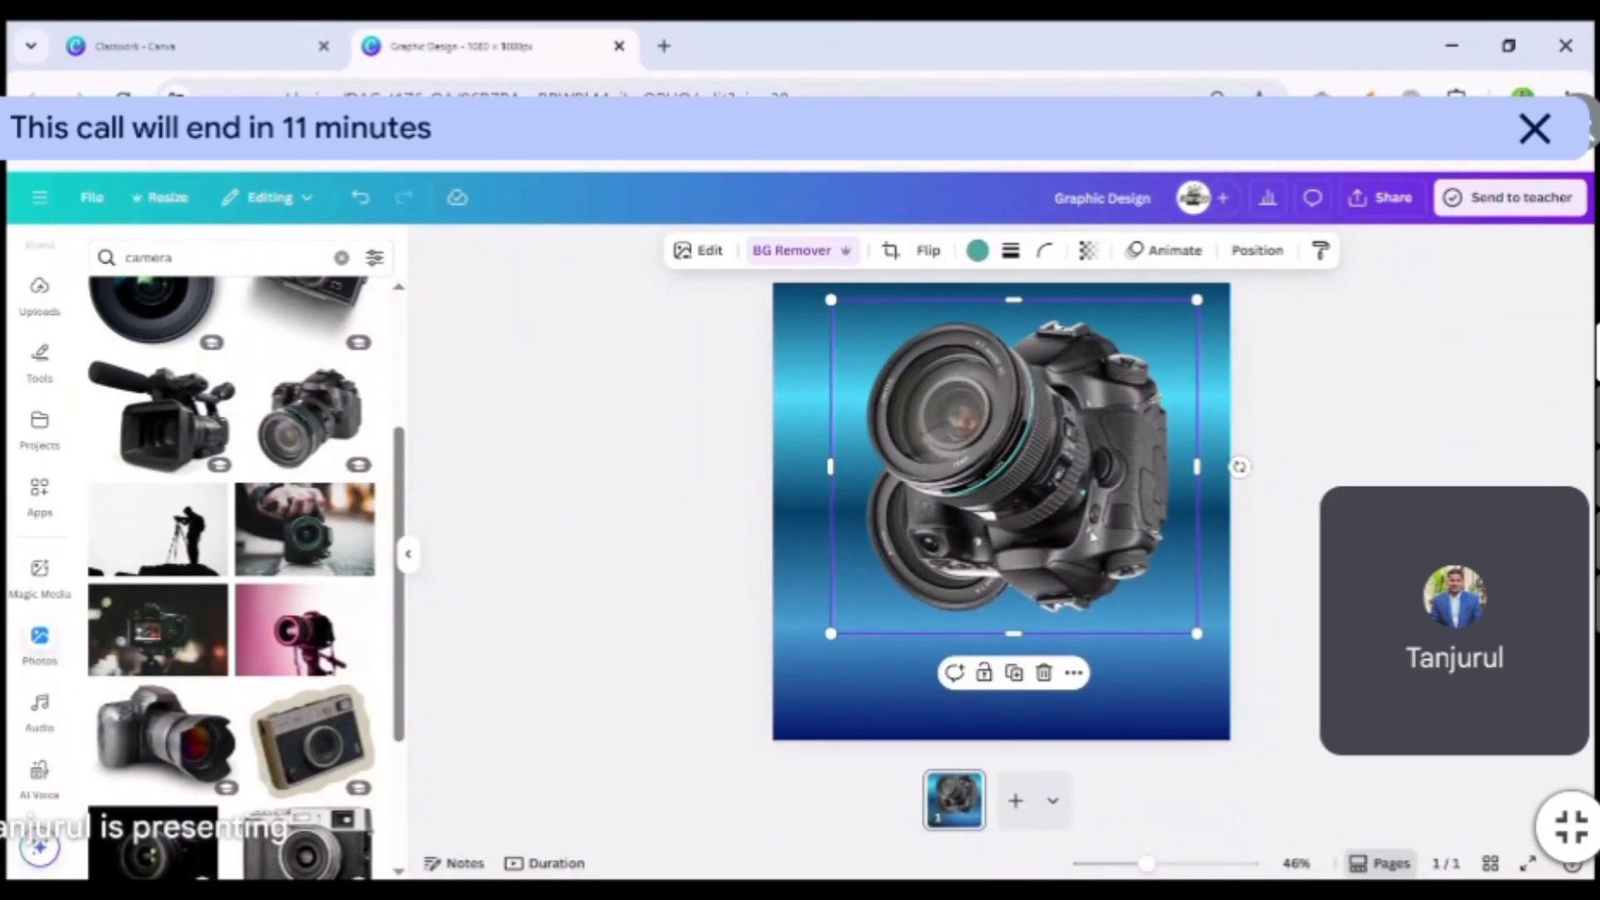
Nudge the flipped camera copy straight down until its lens nearly meets the original's lens, like a mirror reflection.
key("shift+Down")
key("shift+Down")
key("shift+Down")
key("shift+Down")
key("shift+Down")
key("shift+Down")
key("shift+Down")
key("shift+Down")
key("shift+Down")
key("shift+Down")
key("shift+Down")
key("shift+Down")
key("shift+Down")
key("shift+Down")
key("shift+Down")
key("shift+Down")
key("shift+Down")
key("shift+Down")
key("shift+Down")
key("shift+Down")
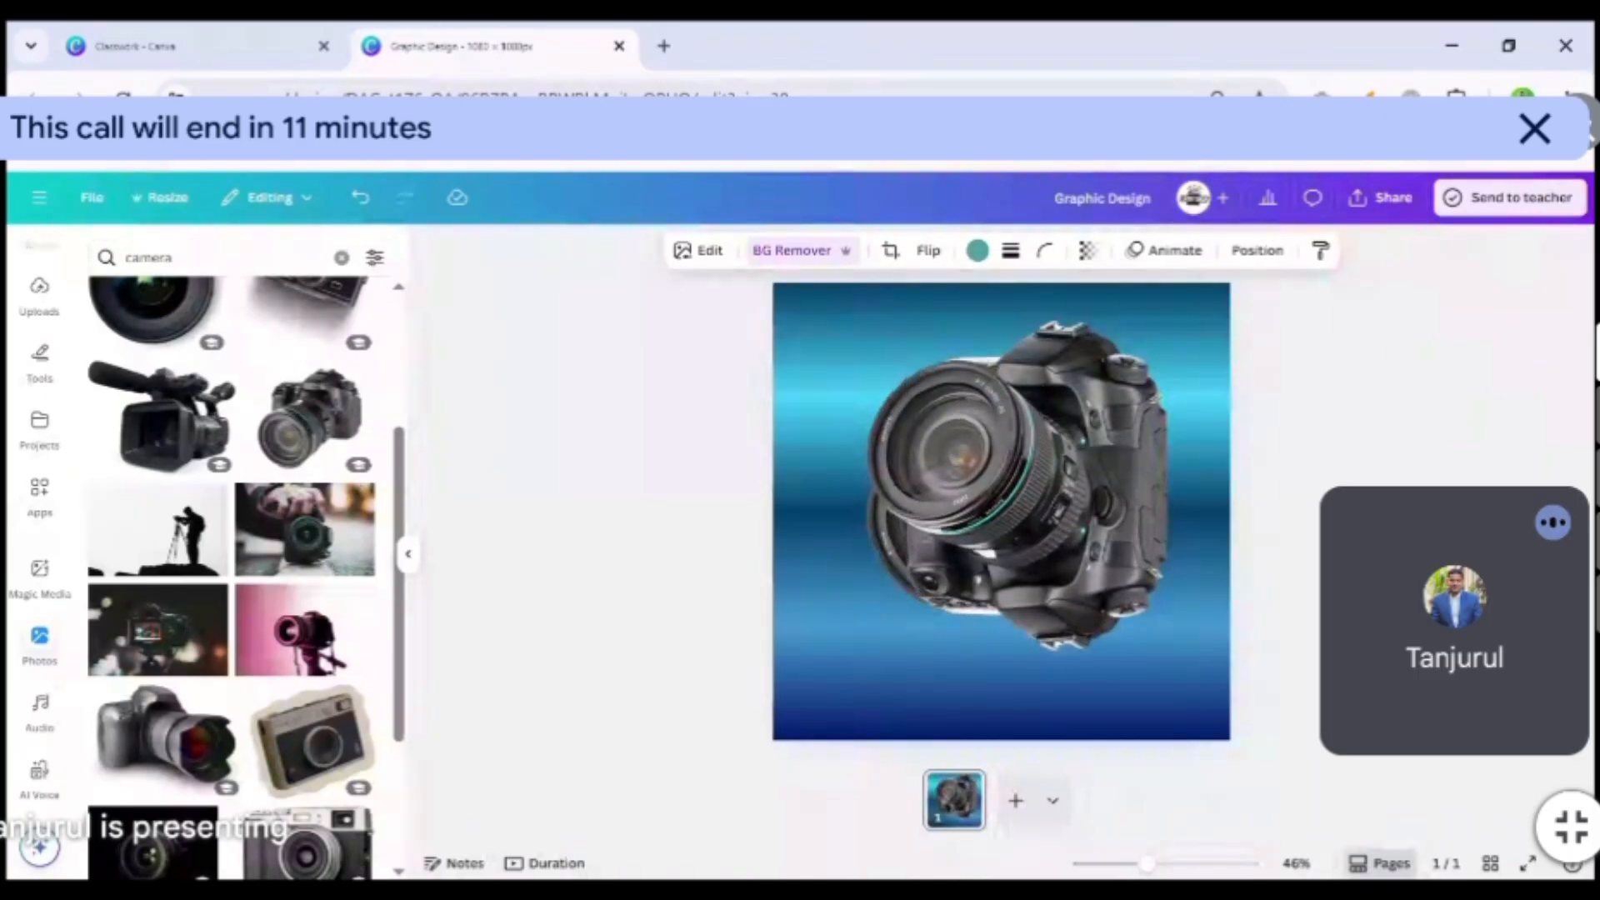
key("shift+Down")
key("shift+Down")
key("shift+Down")
key("shift+Down")
key("shift+Down")
key("shift+Down")
key("shift+Down")
key("shift+Down")
key("shift+Down")
key("shift+Down")
key("shift+Down")
key("shift+Down")
key("shift+Down")
key("shift+Down")
key("shift+Down")
key("shift+Down")
key("shift+Down")
key("shift+Down")
key("shift+Down")
key("shift+Down")
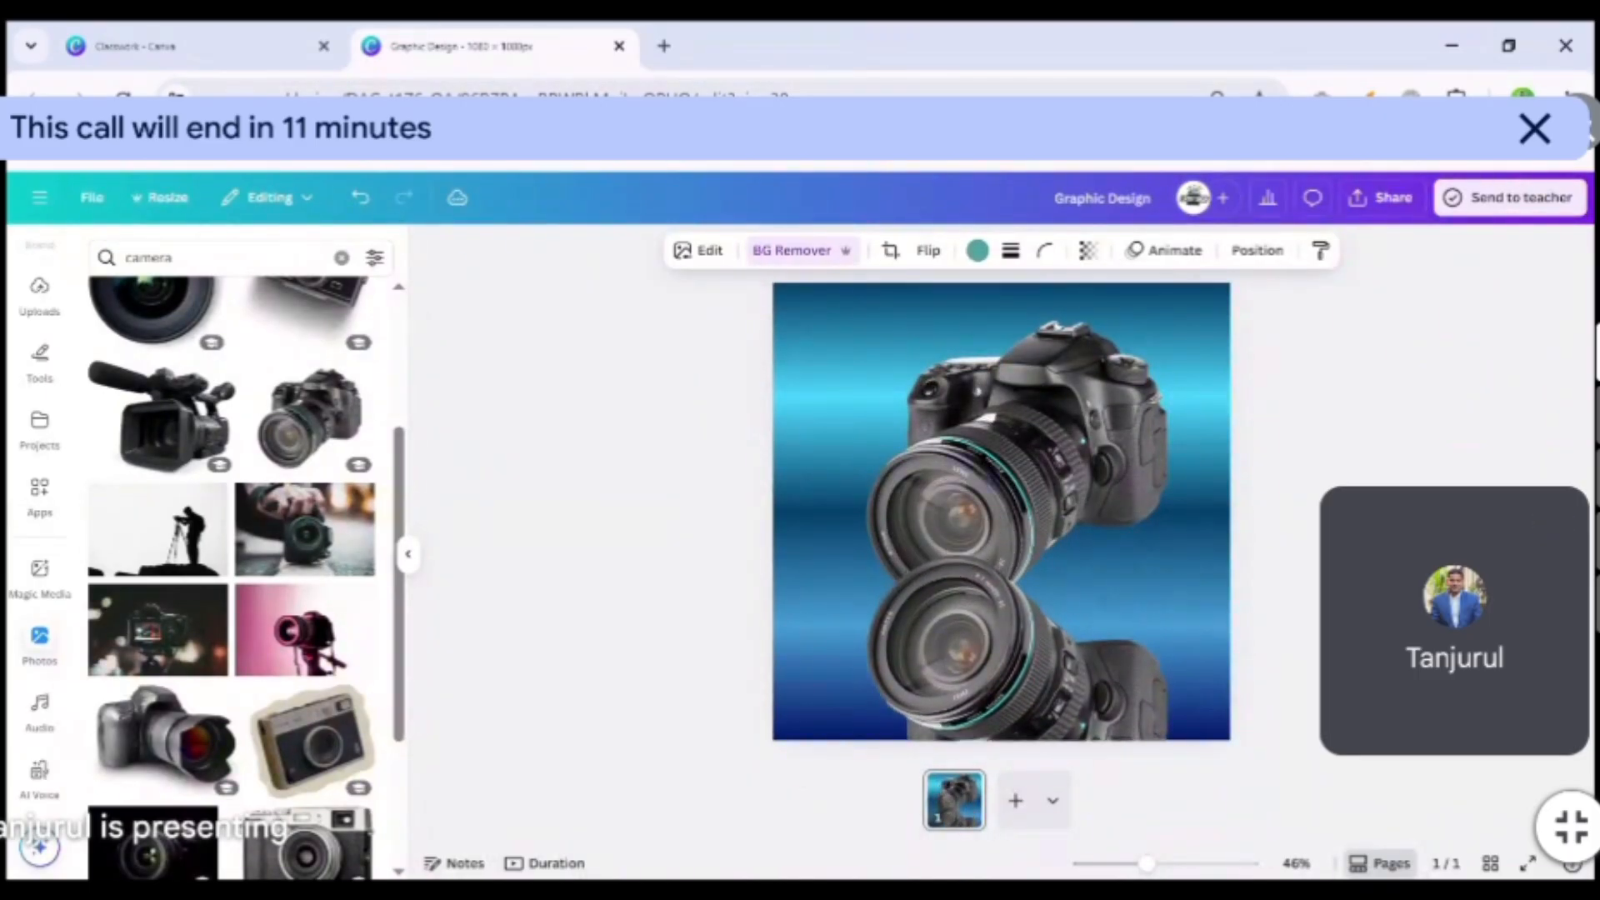
key("shift+Down")
key("shift+Down")
key("shift+Down")
key("shift+Down")
key("shift+Down")
key("shift+Down")
key("shift+Down")
key("shift+Down")
key("shift+Down")
key("shift+Down")
key("shift+Down")
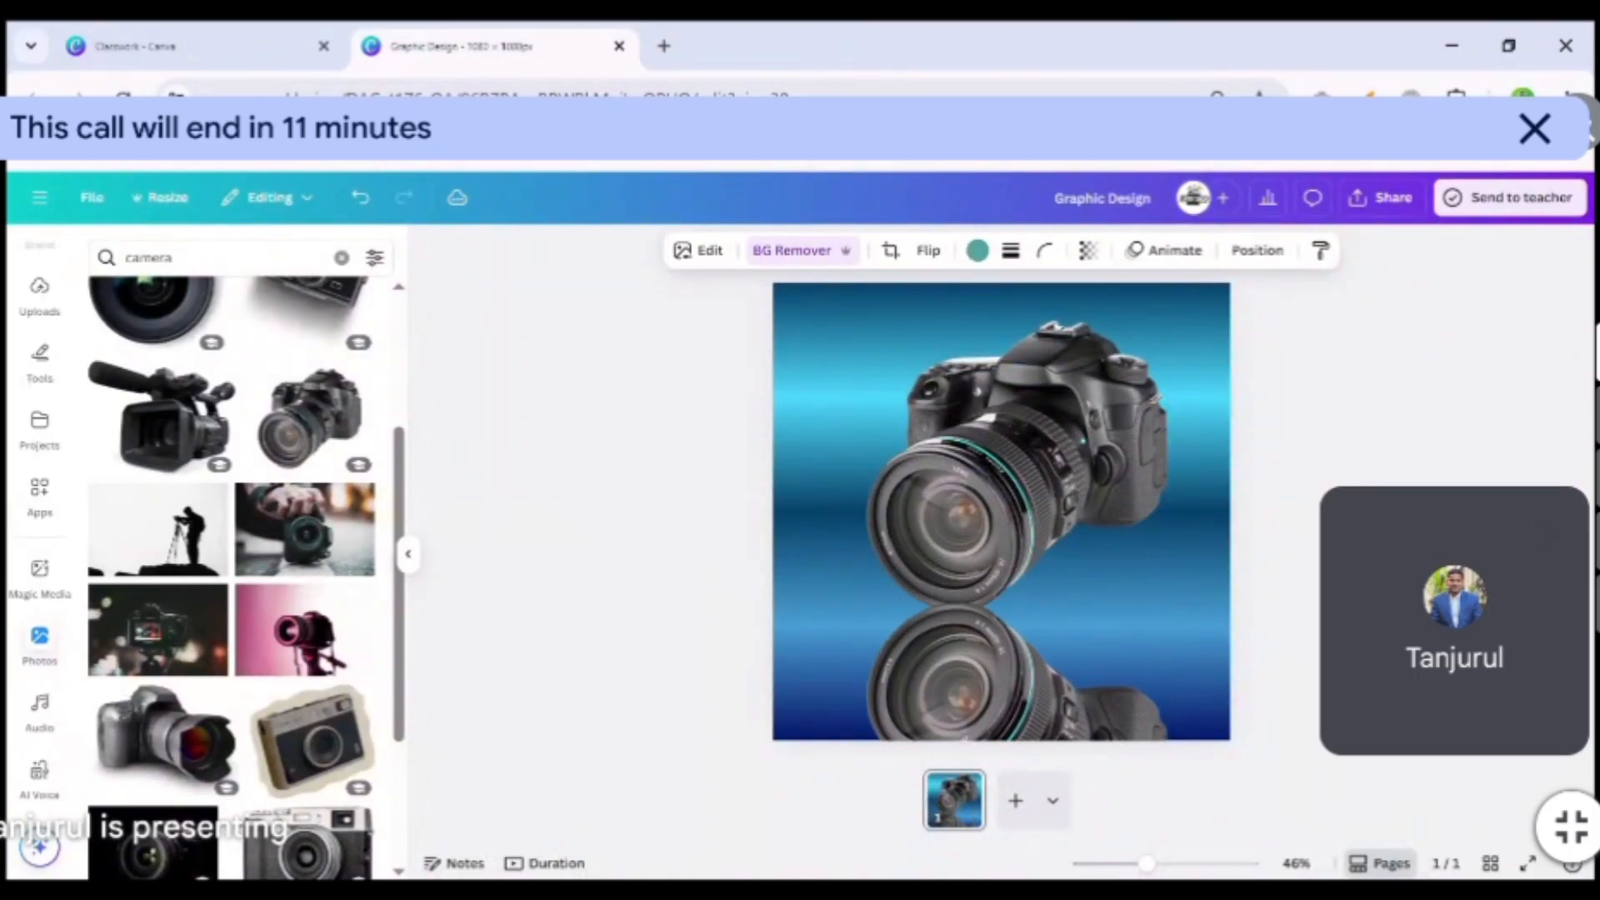
key("shift+Down")
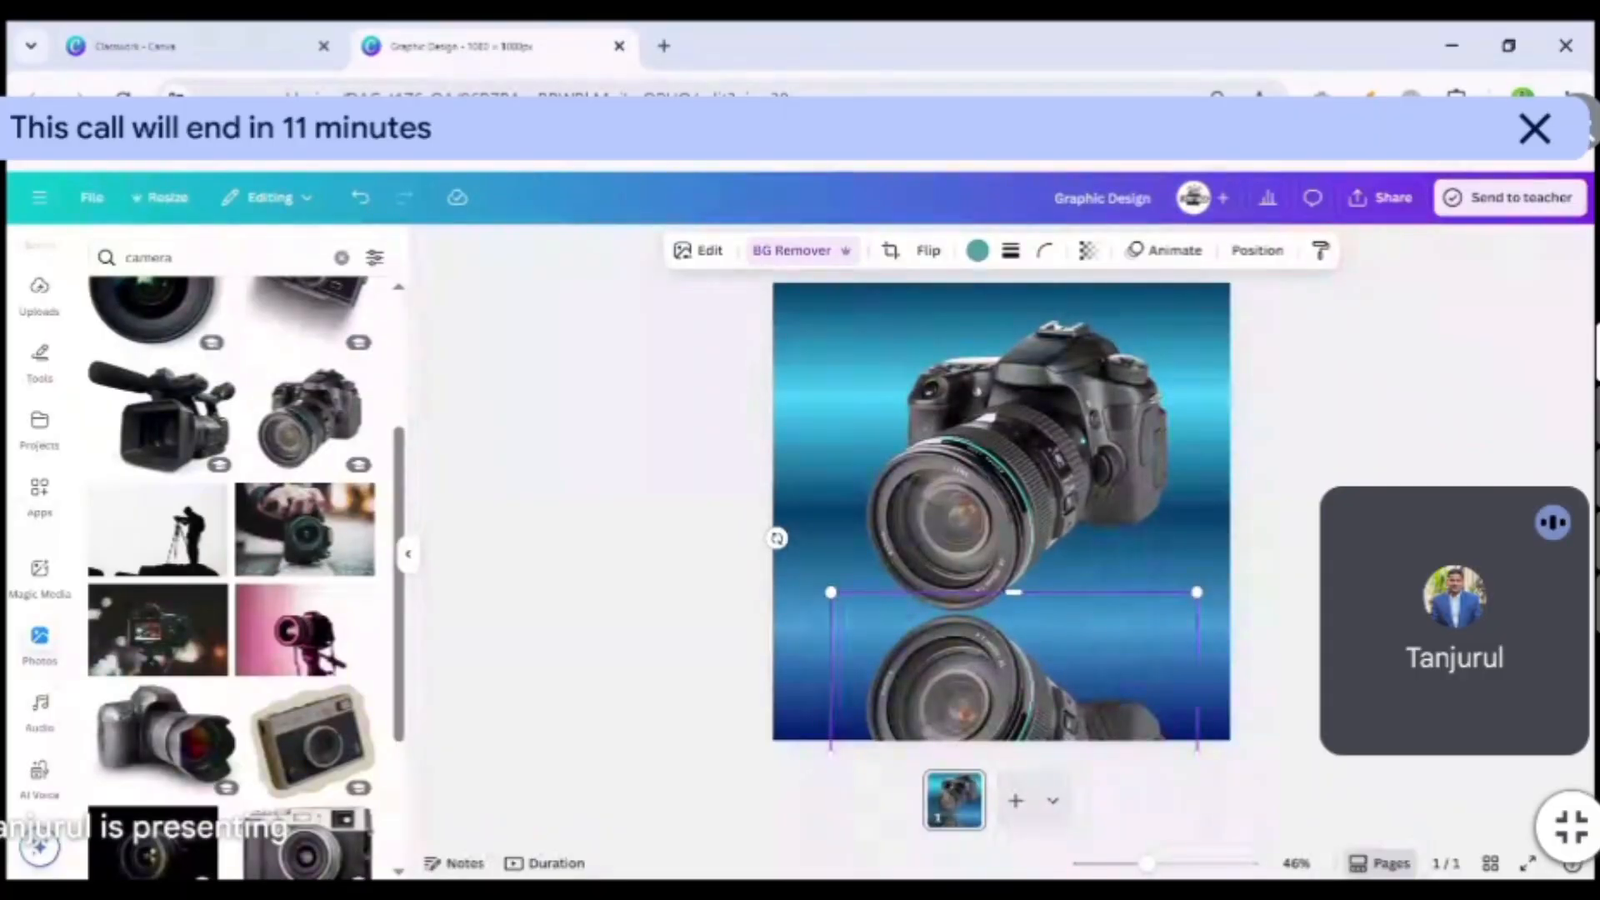
key("Up")
key("Up")
key("Up")
key("Up")
key("Up")
key("Up")
key("Up")
key("Up")
key("Up")
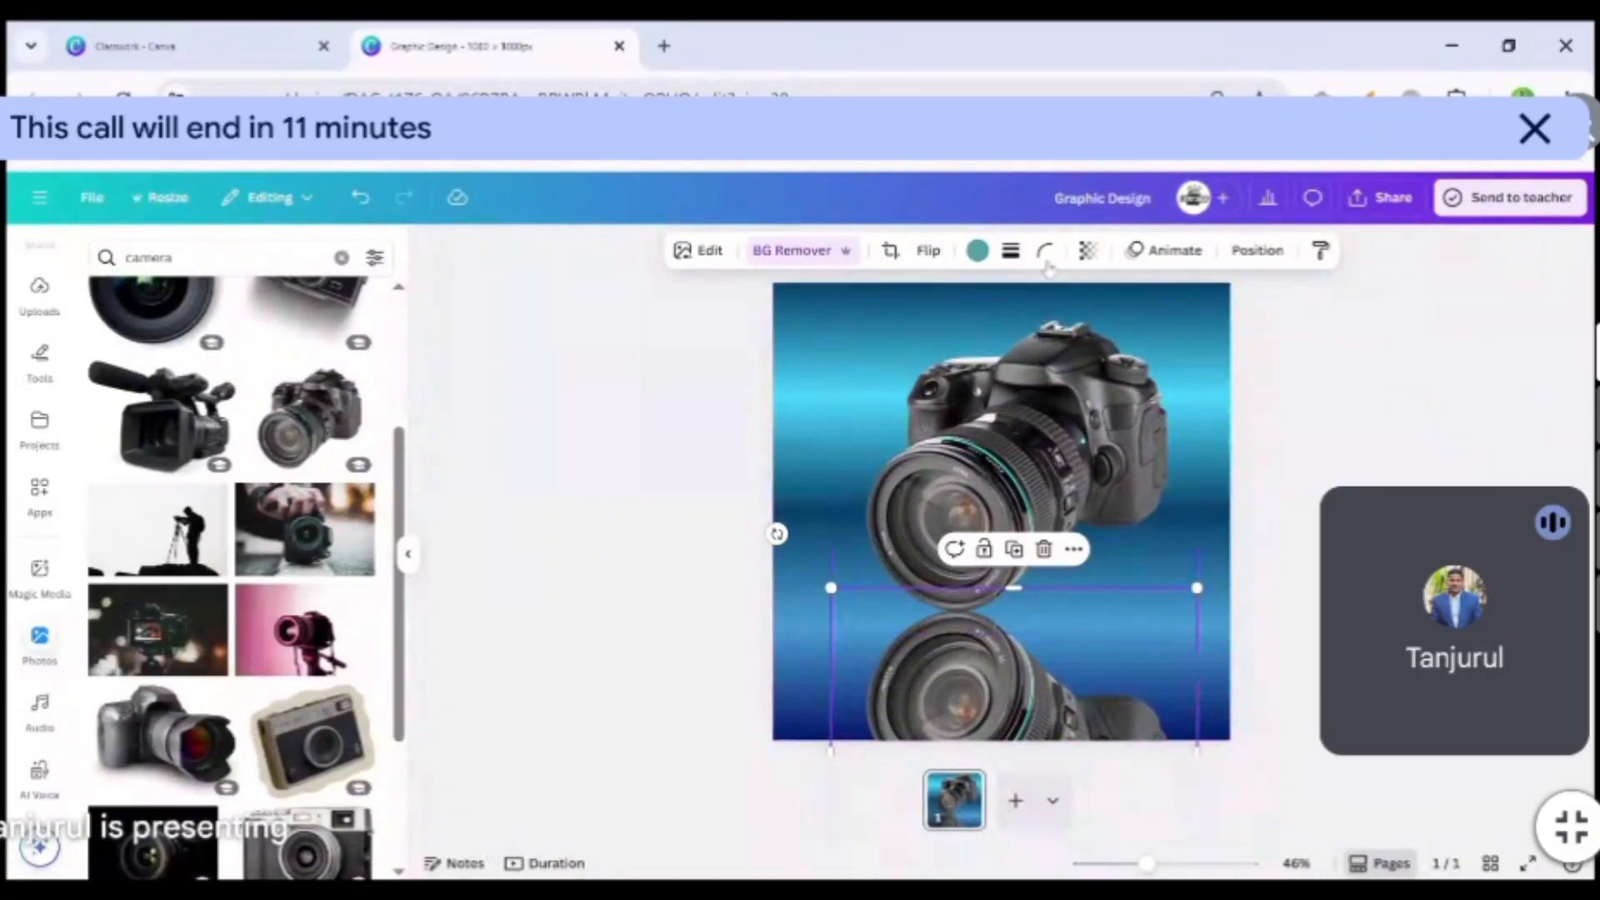
Lower the flipped camera copy's opacity so it looks like a faint reflection, and deselect it.
left_click(1088, 251)
left_click_drag(1129, 327, 1030, 343)
left_click(1431, 340)
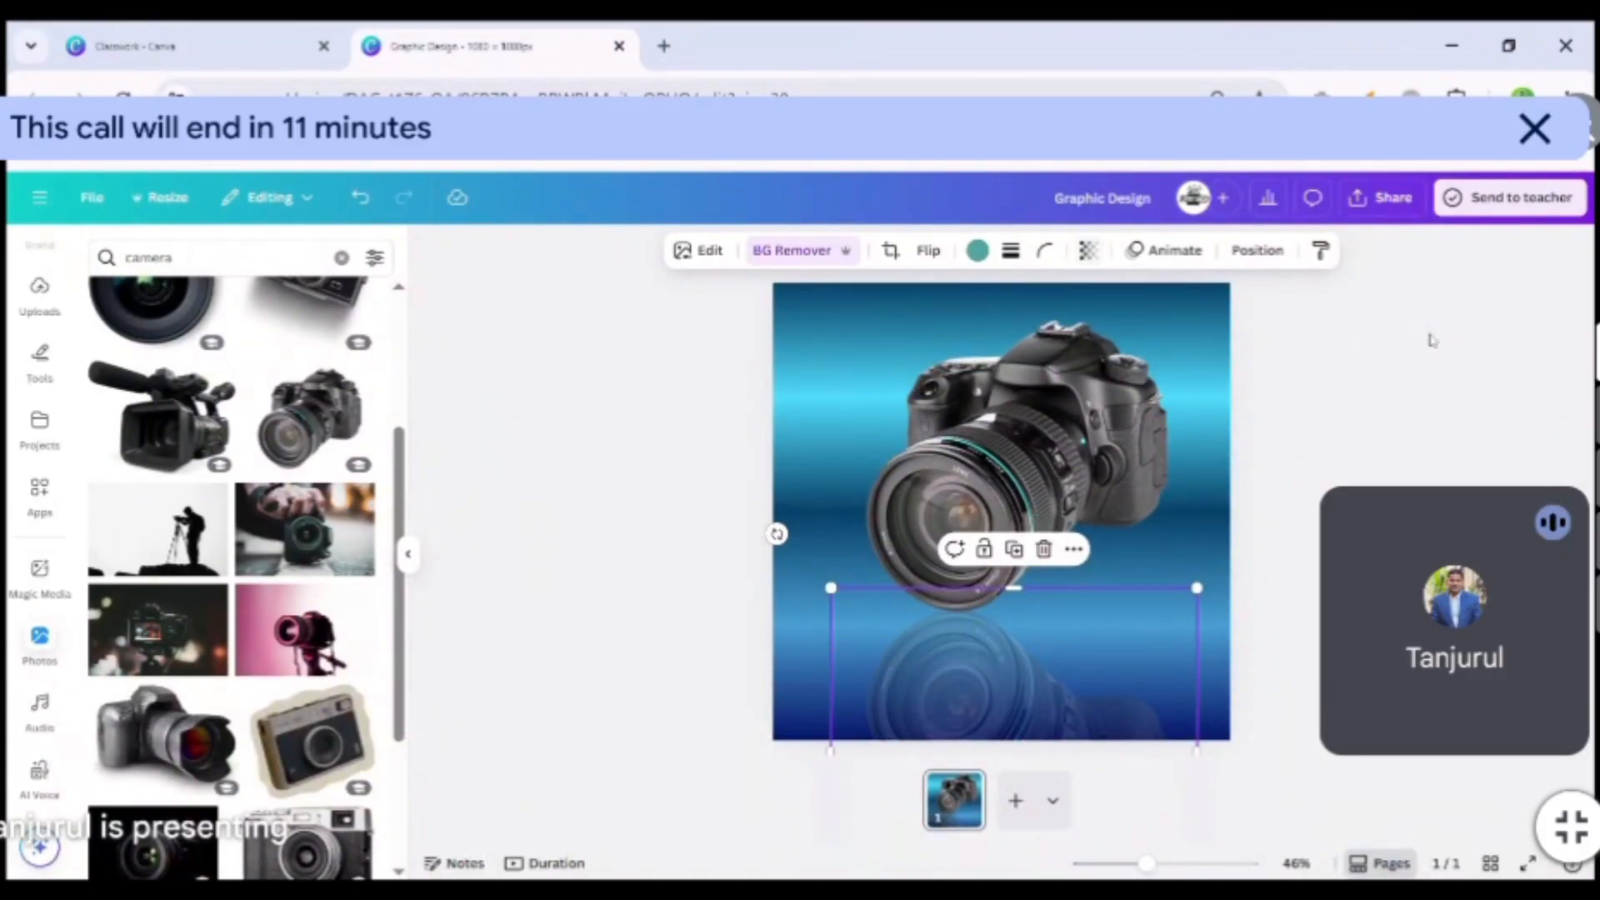
left_click(1430, 340)
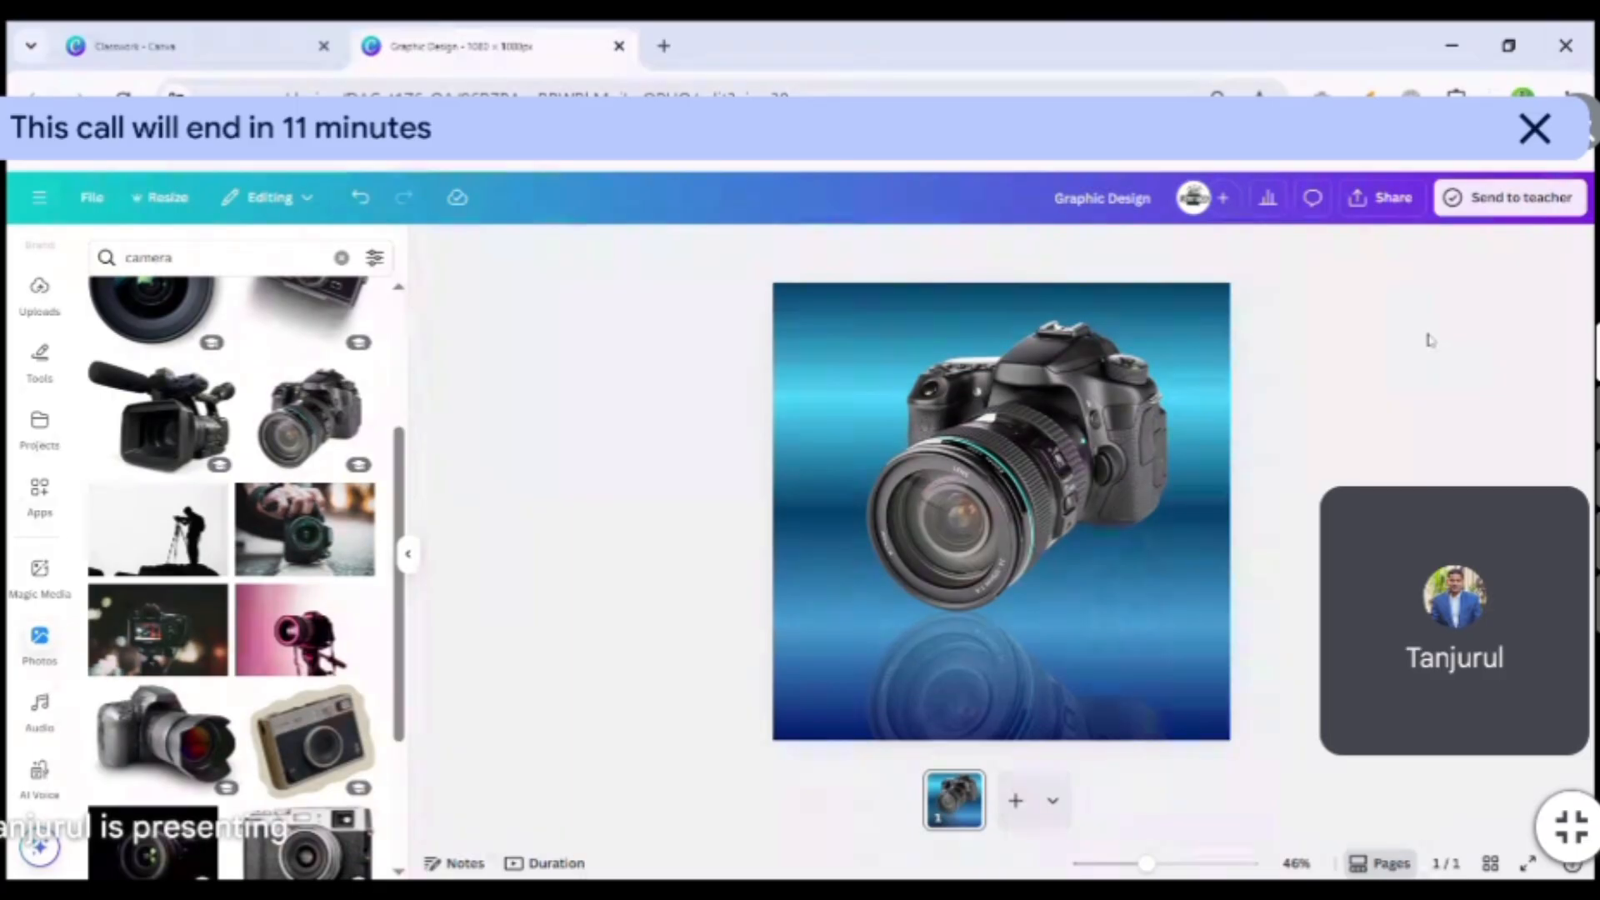
Delete the faint reflection copy and clear the "camera" photo search.
left_click(992, 697)
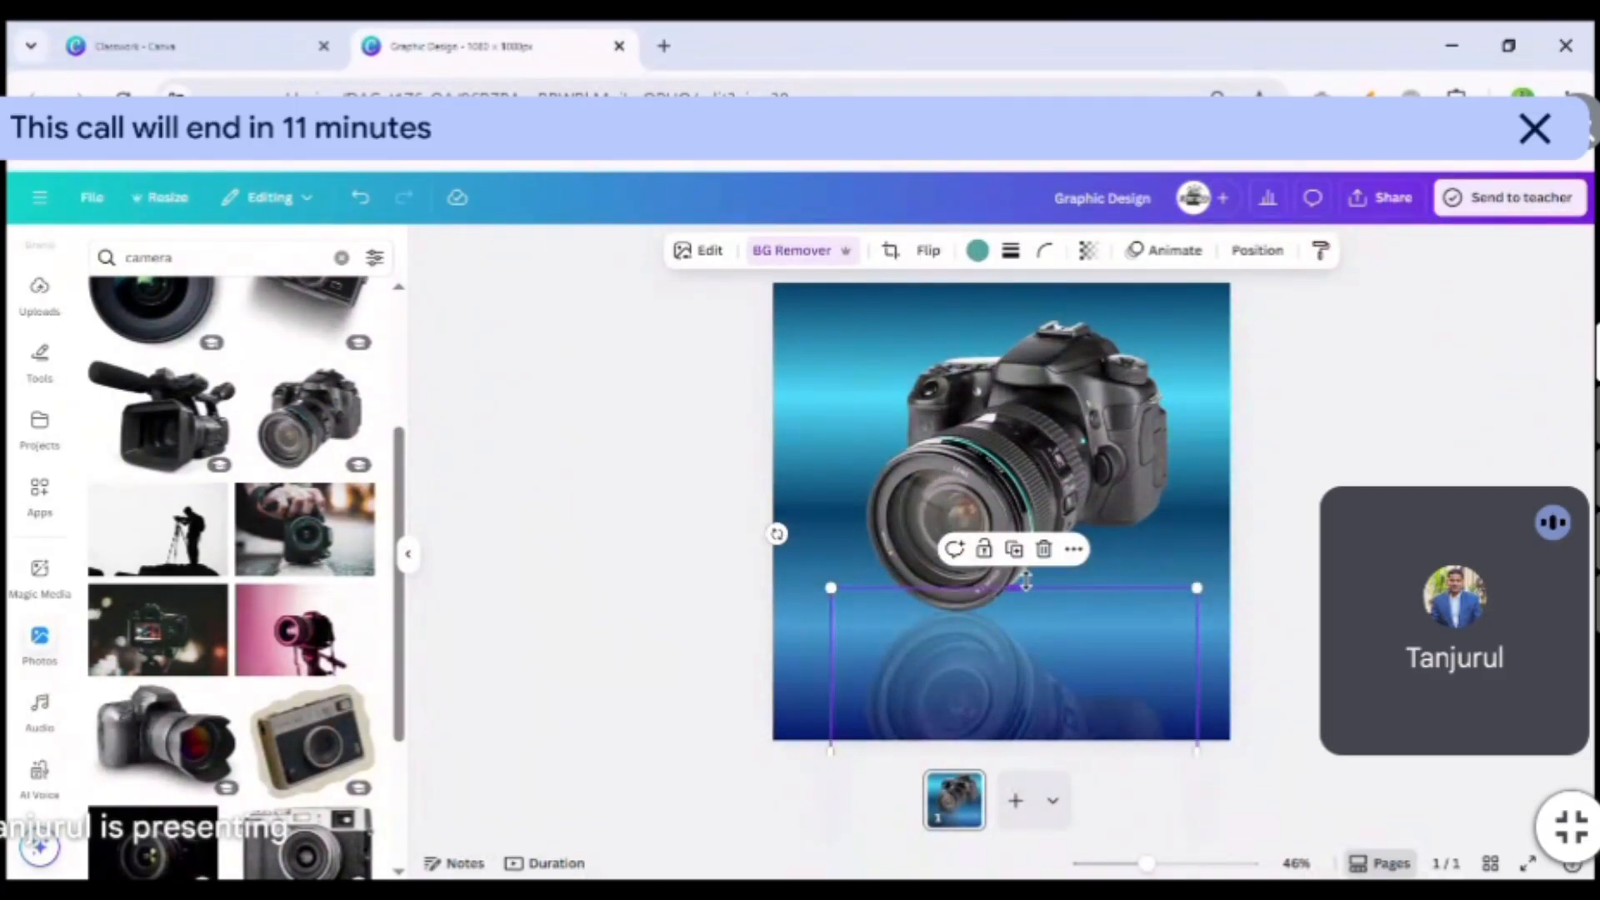
left_click(1043, 550)
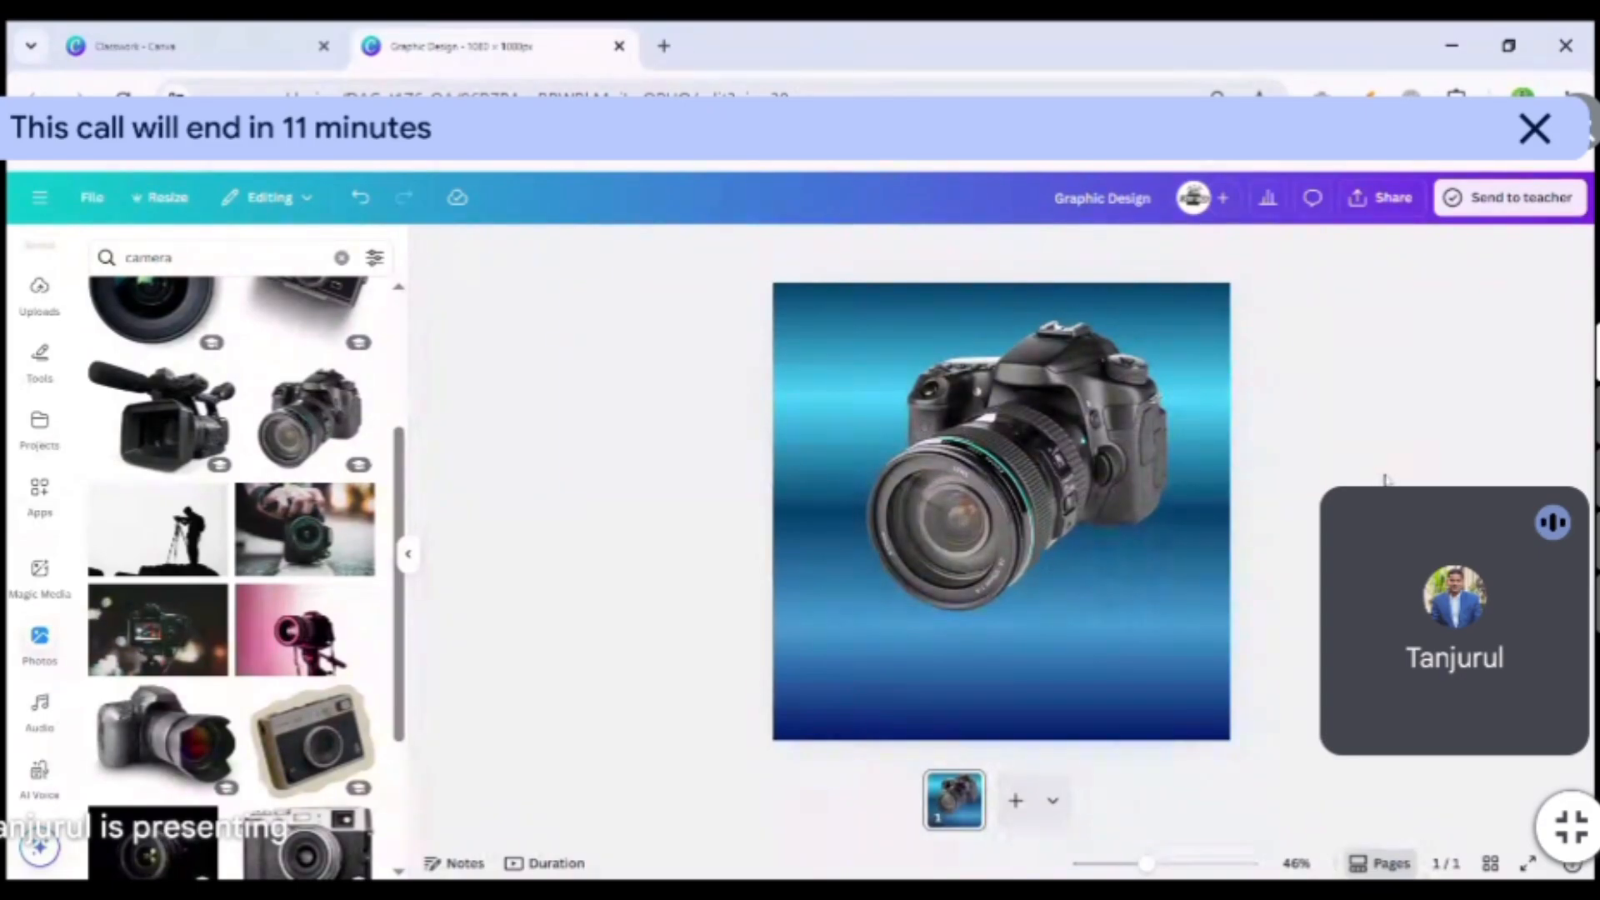
scroll(360, 496, "up", 3)
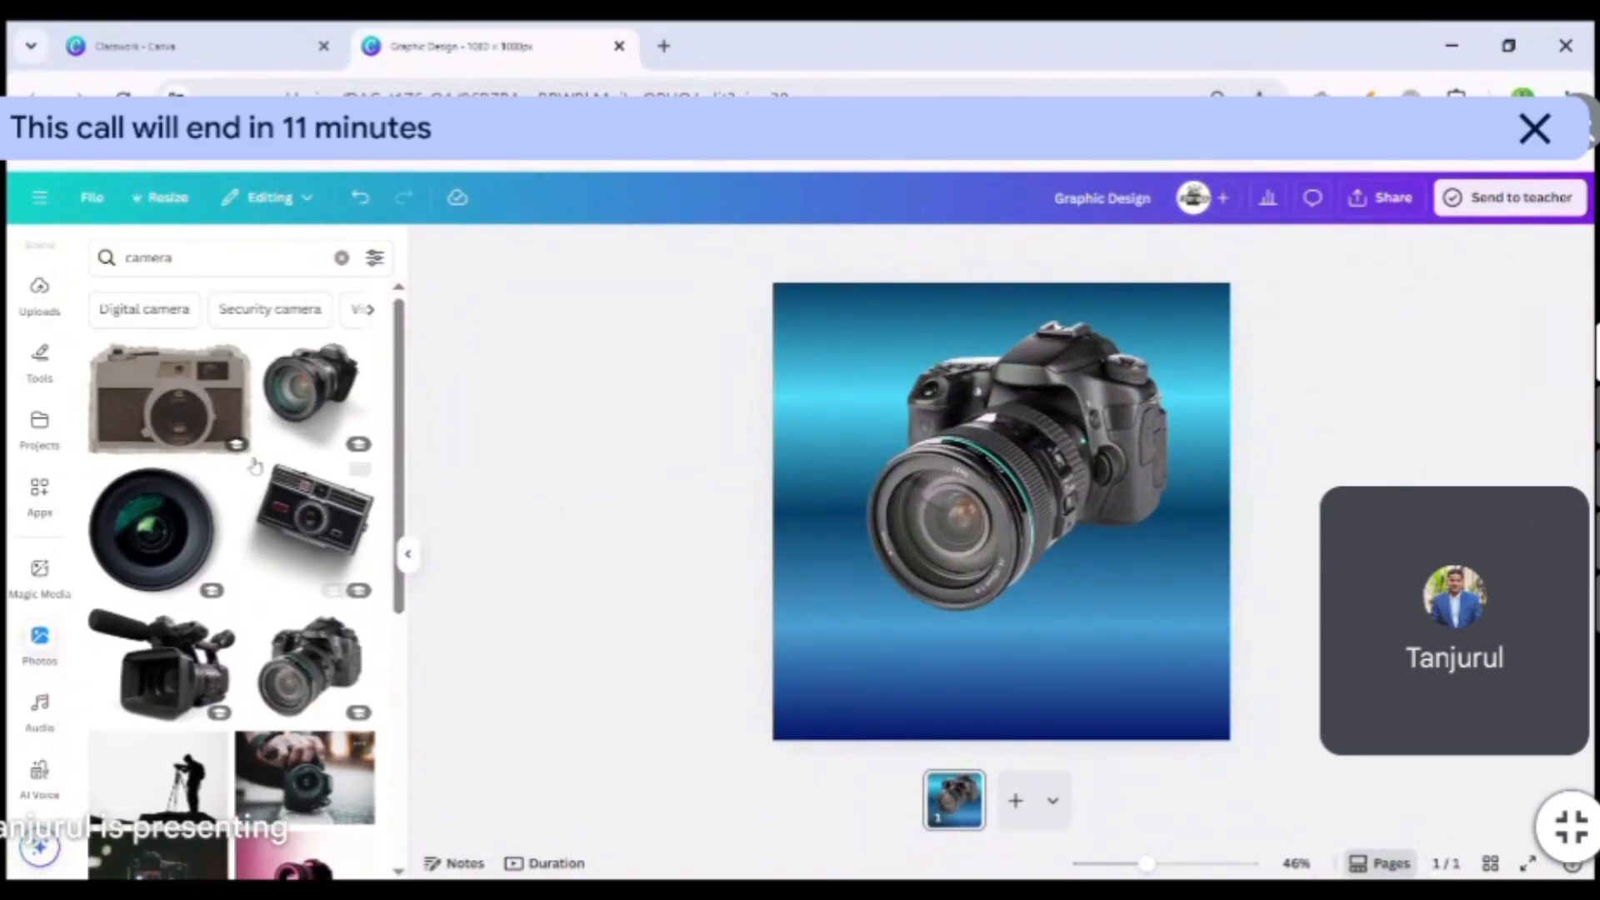
left_click(341, 257)
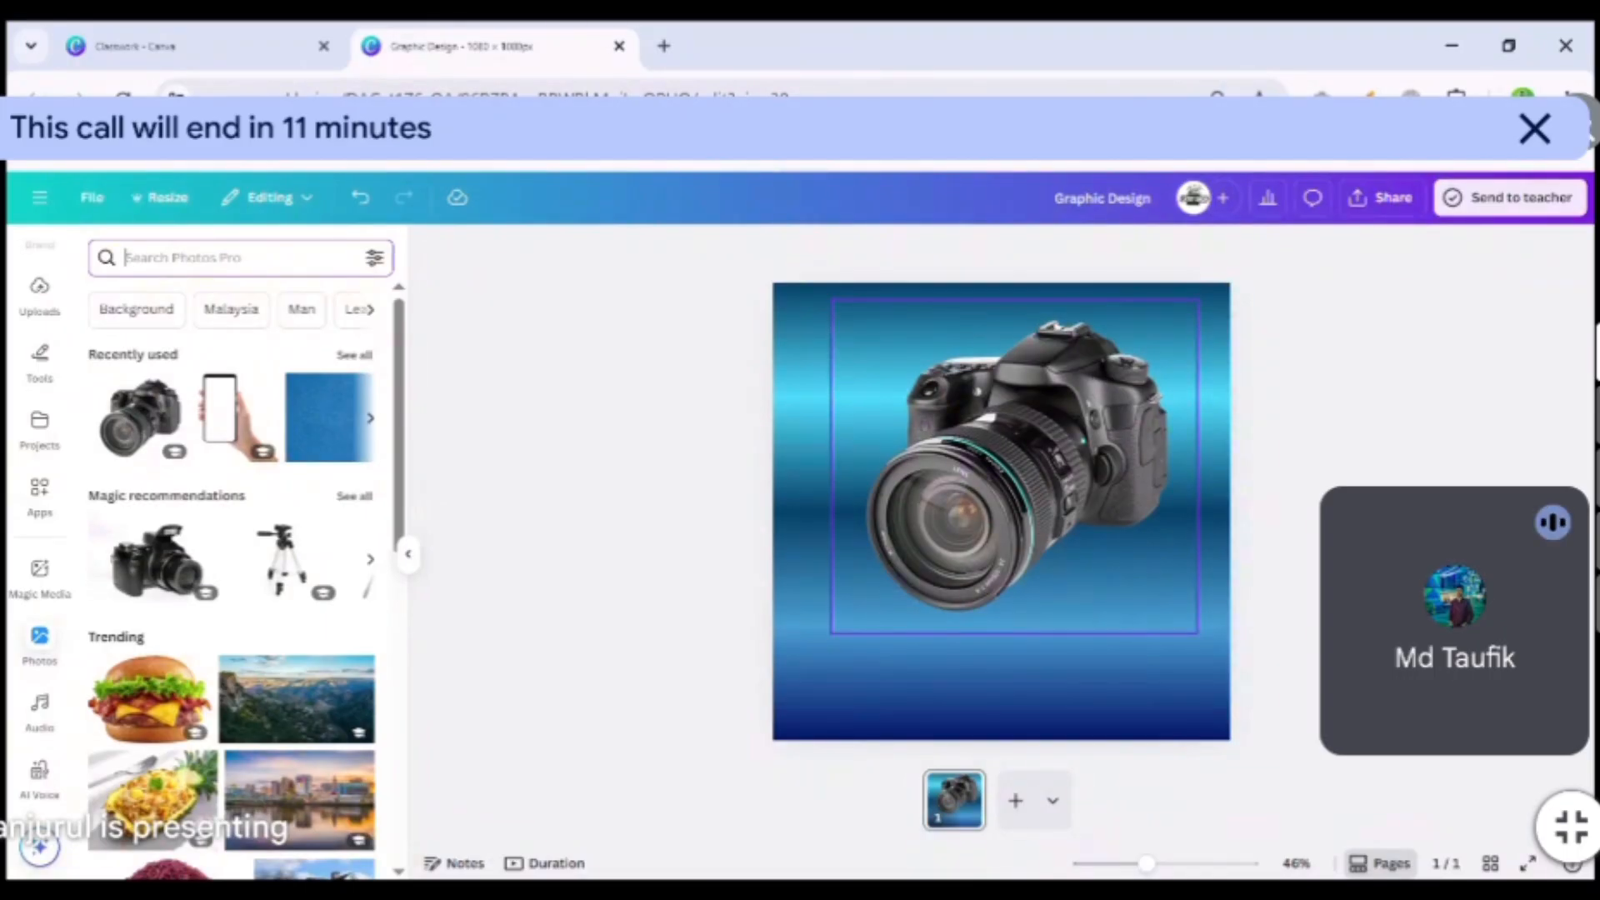
Shrink the camera to less than half its size and place a copy of it diagonally below and to its right.
left_click(1094, 540)
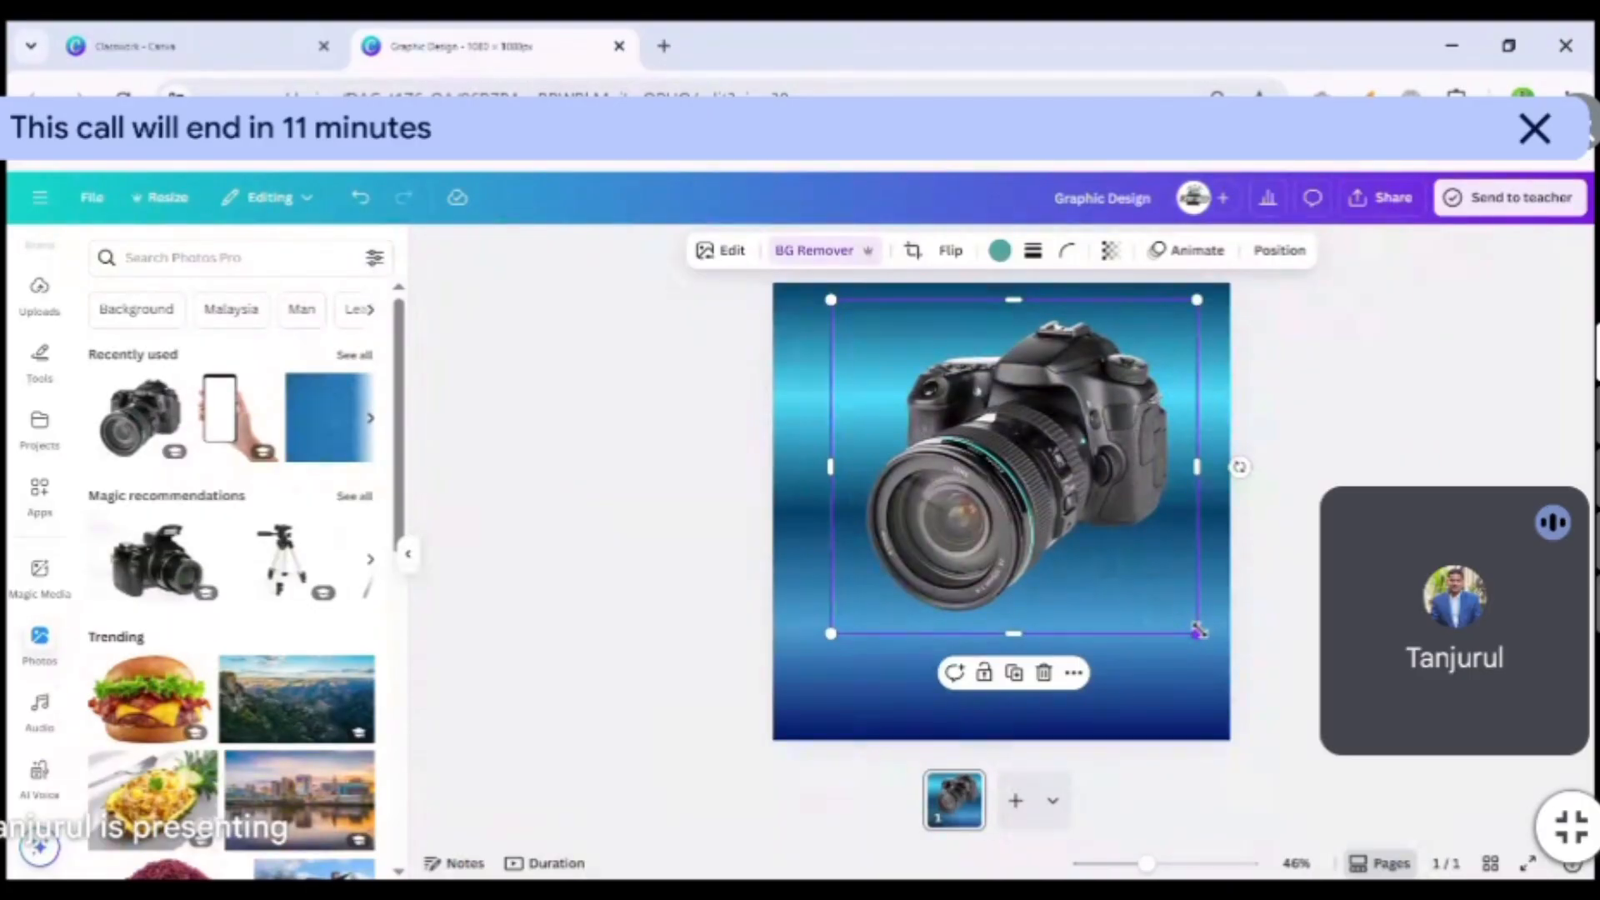
left_click_drag(1198, 631, 975, 466)
left_click_drag(939, 360, 1031, 478)
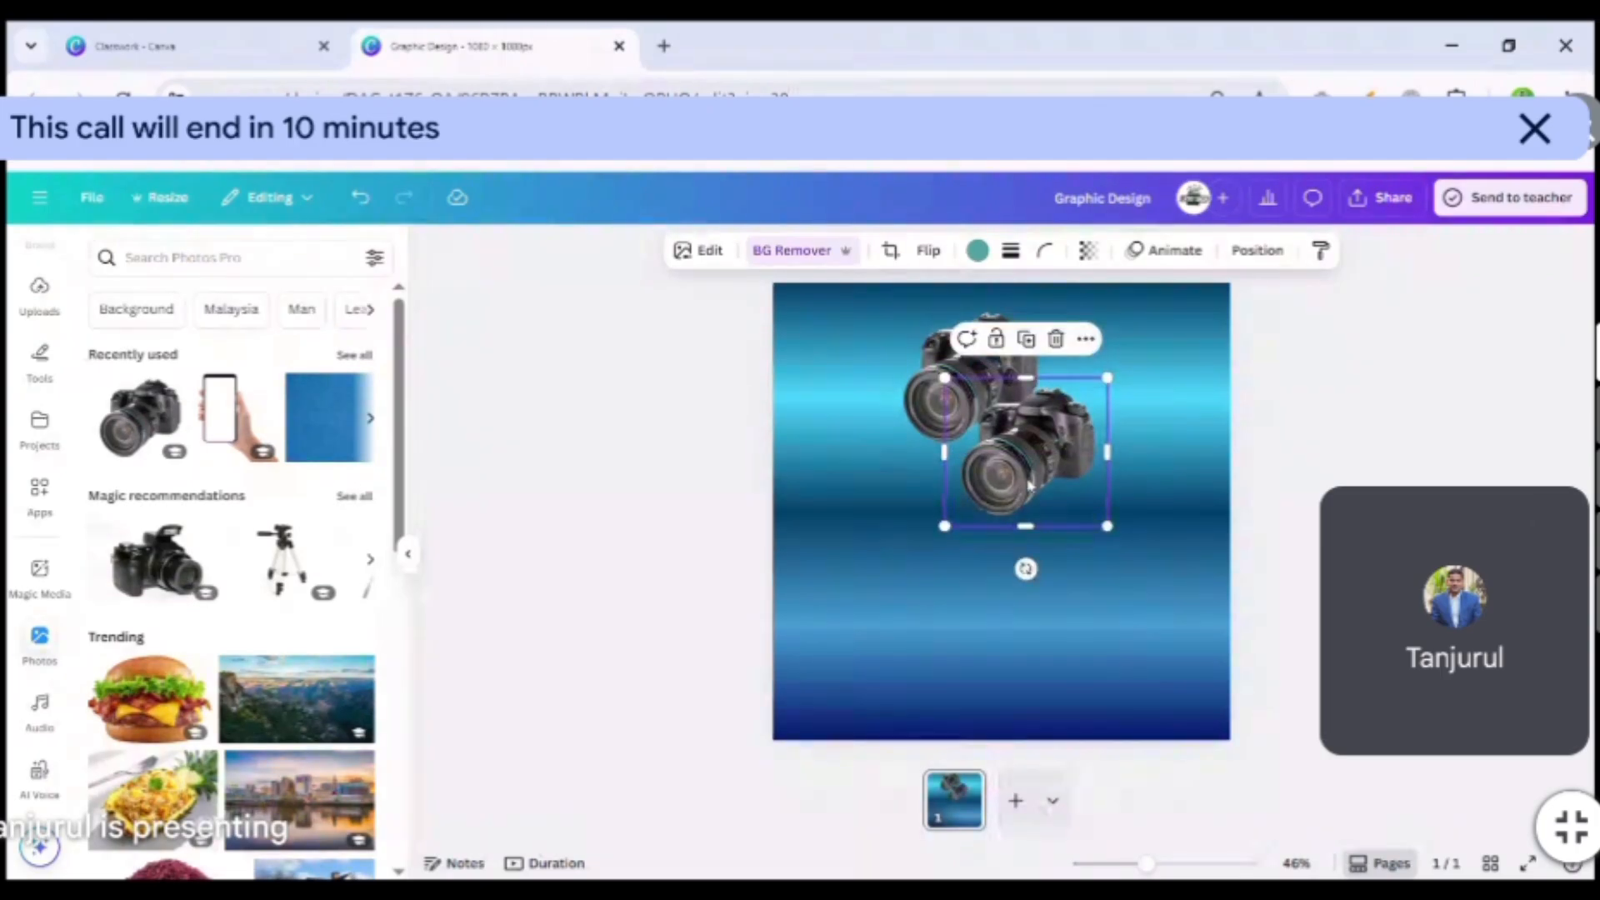
Replace the offset camera copy with a fresh duplicate aligned exactly over the original camera.
left_click(1054, 343)
left_click(986, 400)
left_click(969, 492)
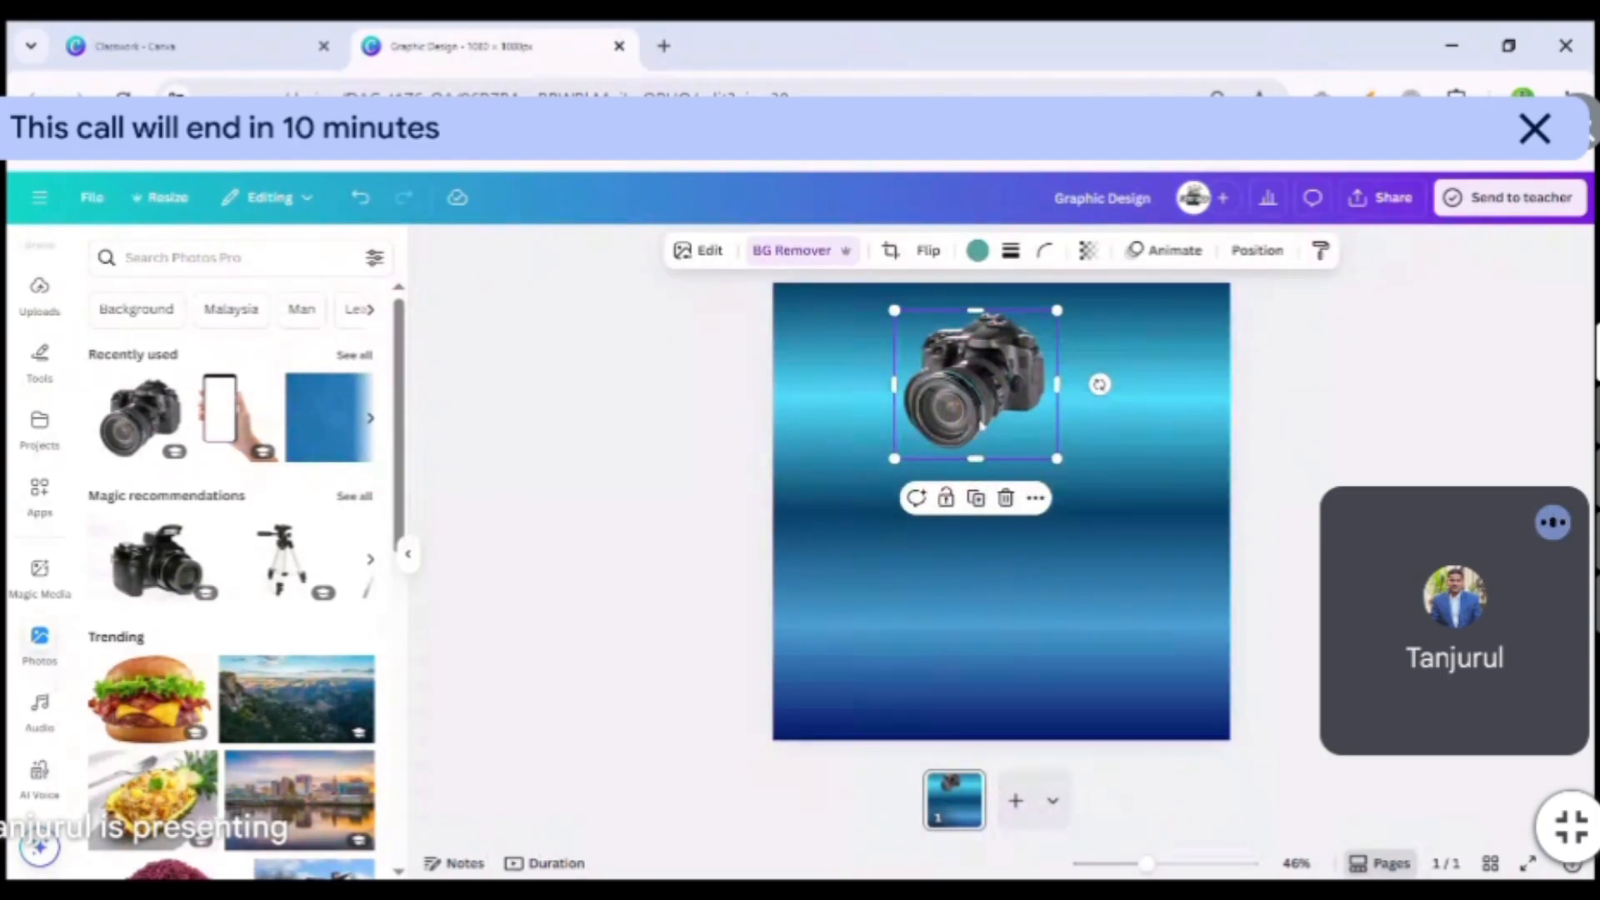
left_click_drag(981, 423, 956, 396)
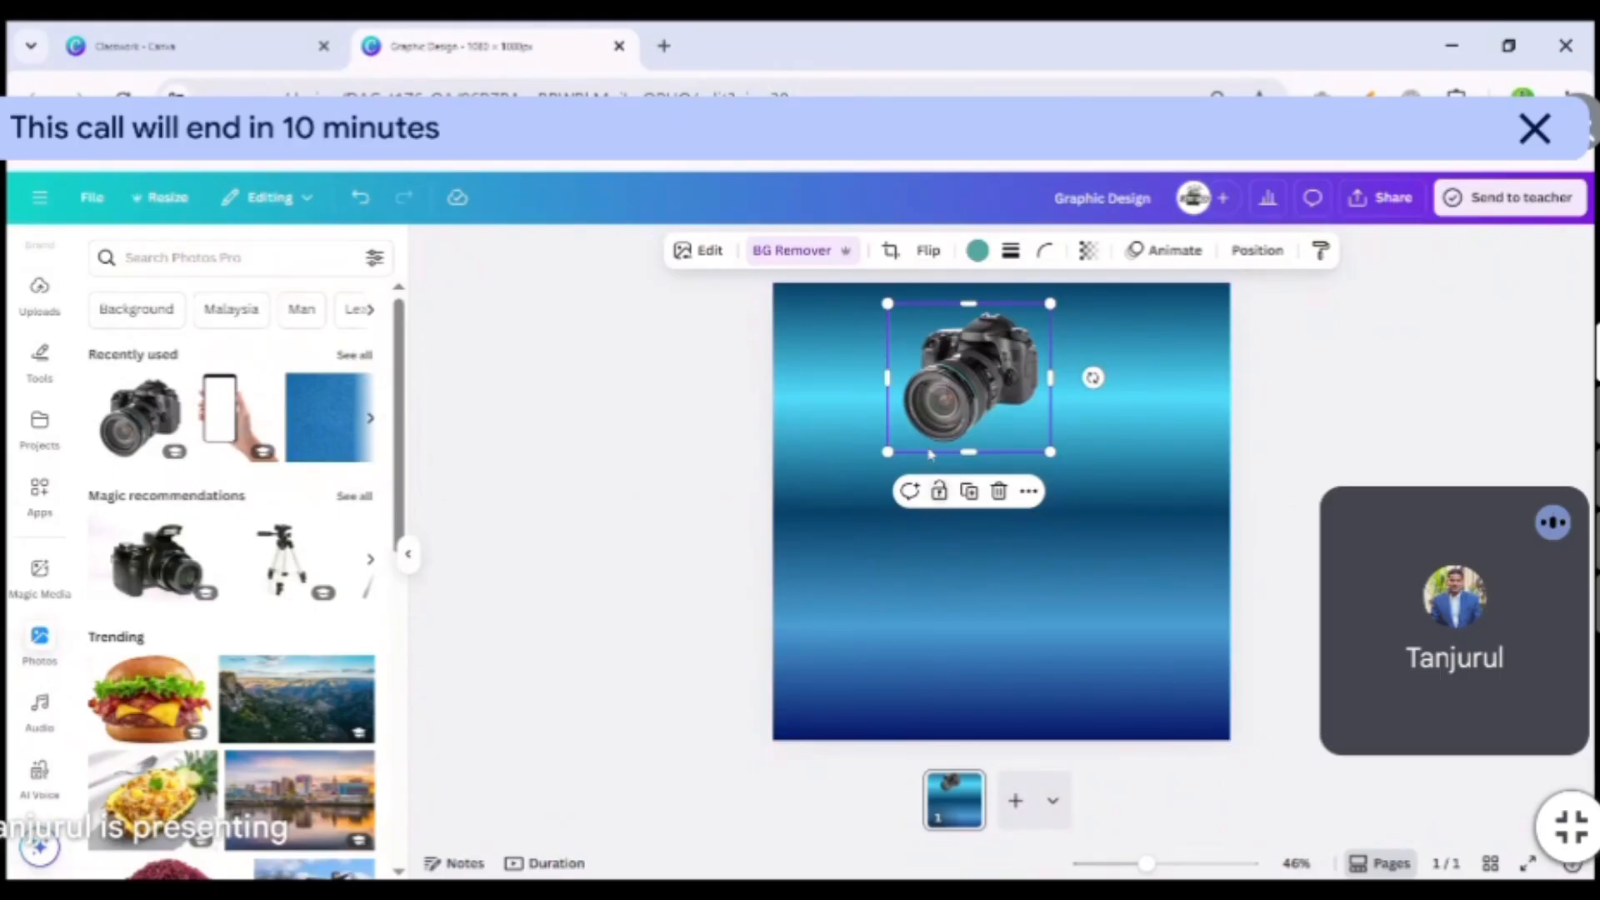
Flip the overlaid camera copy vertically and move it straight down until its lens almost touches the original's lens.
left_click(927, 251)
left_click(921, 350)
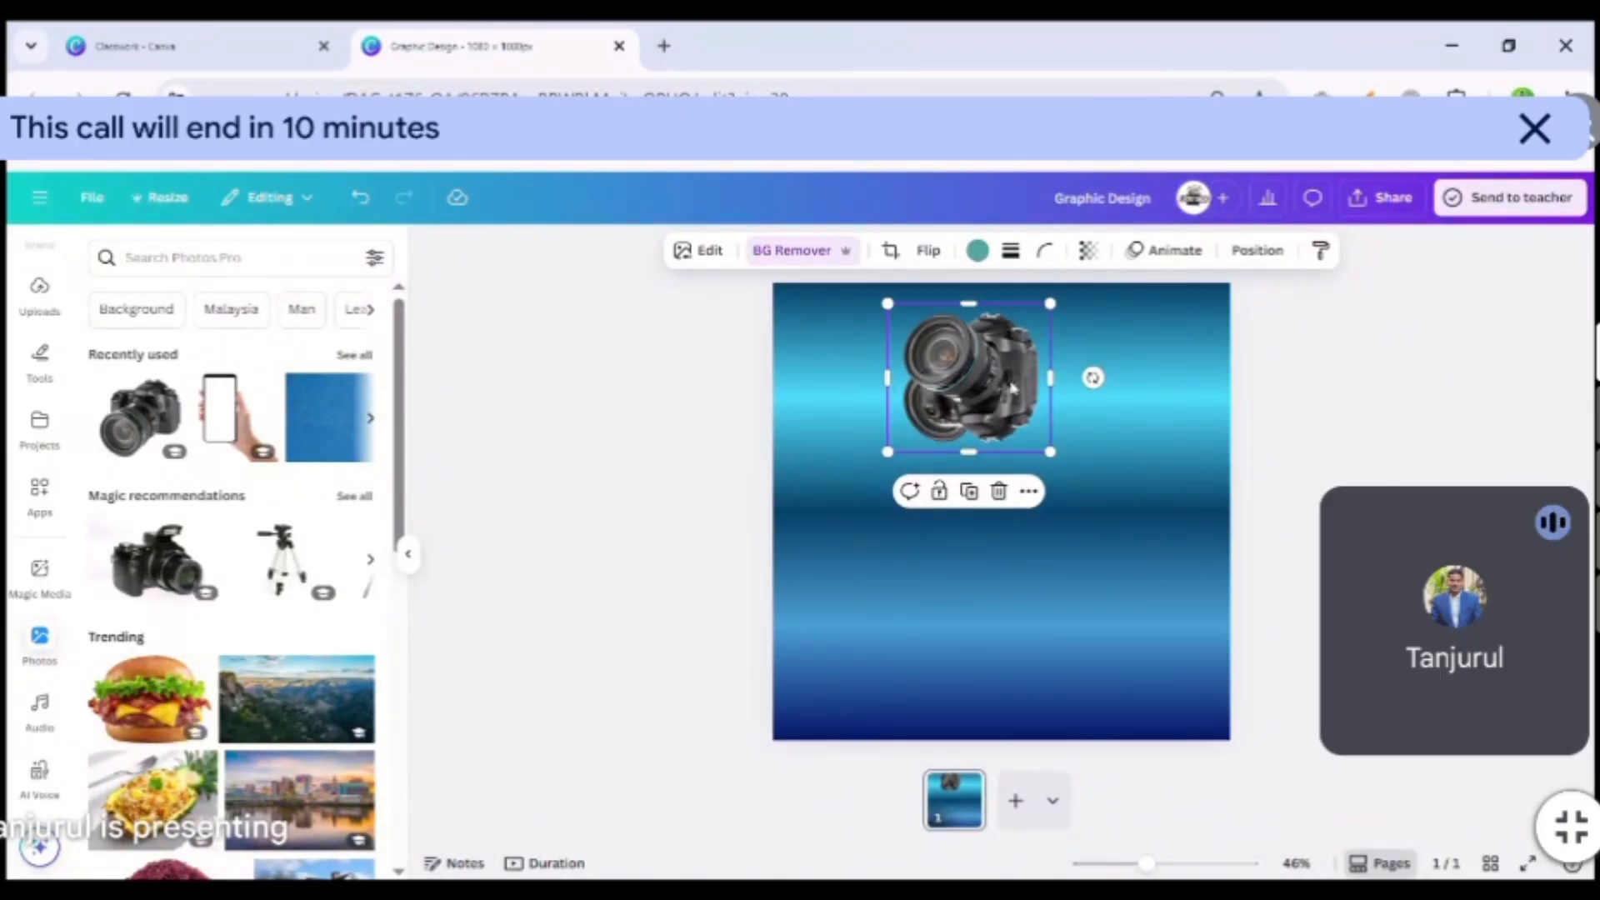
key("Down")
key("Down")
key("Down")
key("Down")
key("Down")
key("Down")
key("Down")
key("Down")
key("Down")
key("Down")
key("Down")
key("Down")
key("Down")
key("Down")
key("Down")
key("Down")
key("Down")
key("Down")
key("Down")
key("Down")
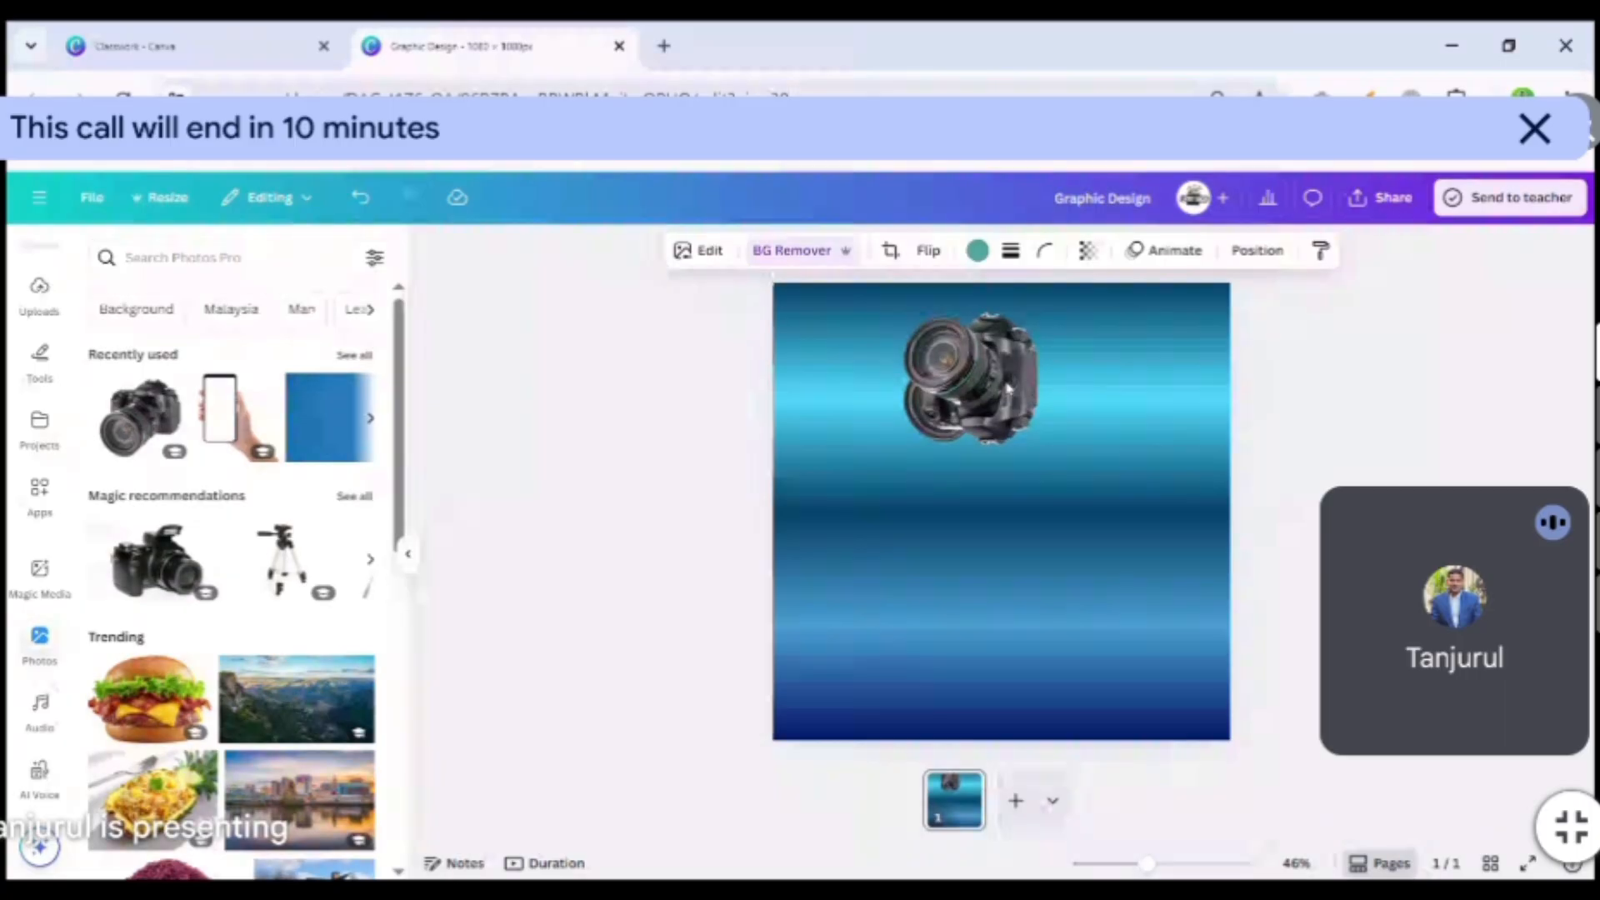
left_click_drag(970, 396, 971, 481)
key("shift+Down")
key("shift+Down")
key("shift+Down")
key("shift+Down")
key("shift+Down")
key("shift+Down")
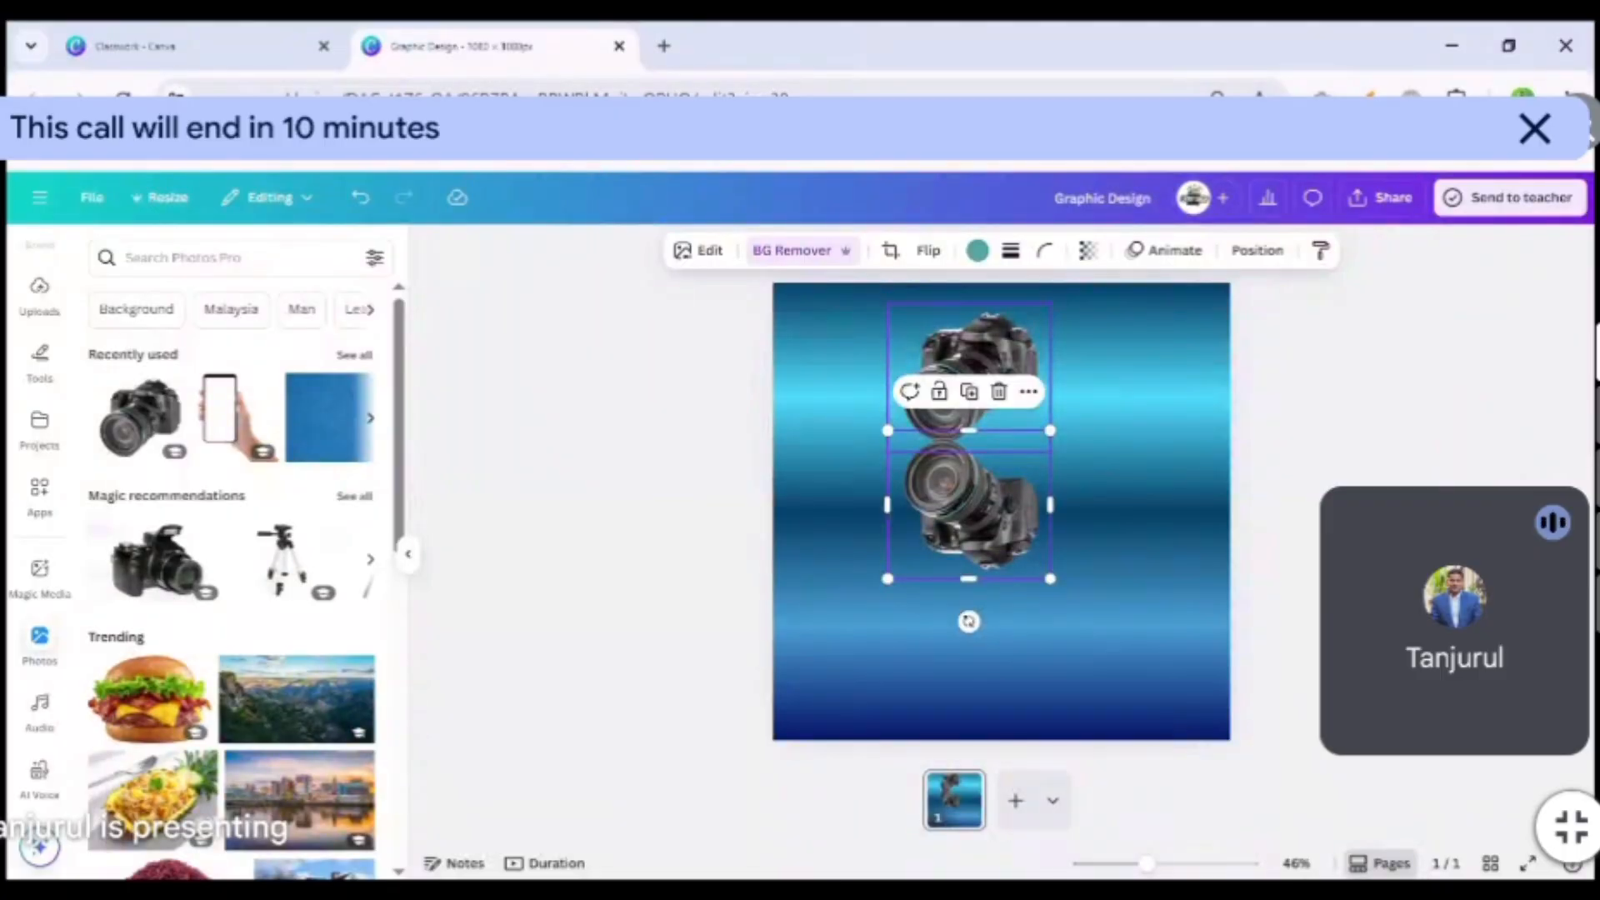
left_click(1428, 441)
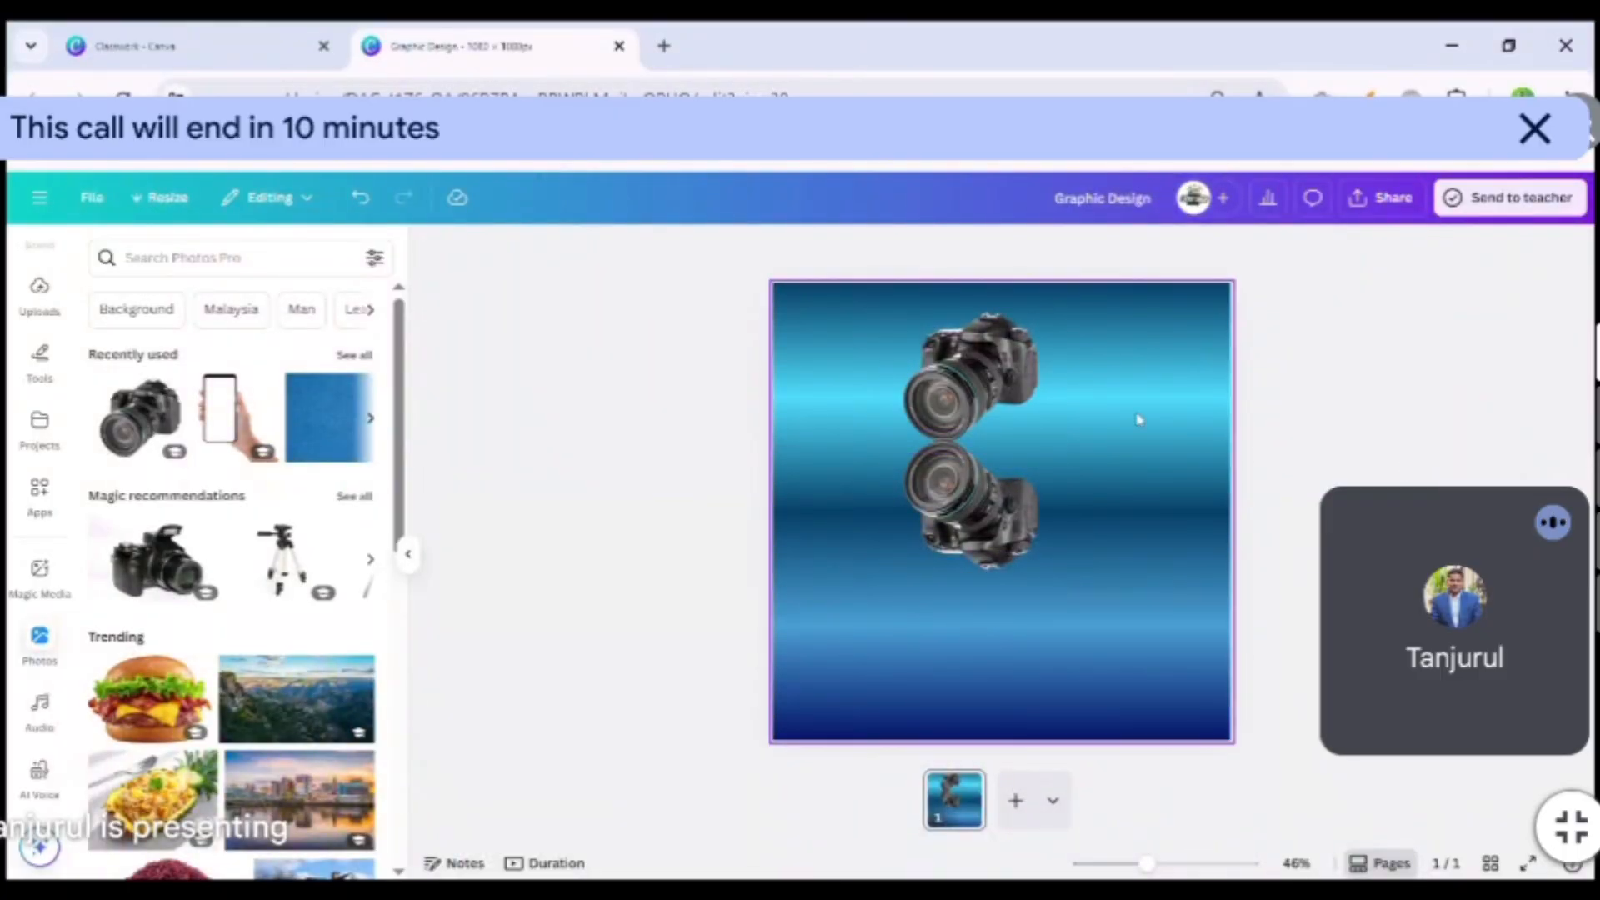
Reduce the opacity of the upside-down camera copy until it is a faint reflection, and deselect it.
left_click(970, 507)
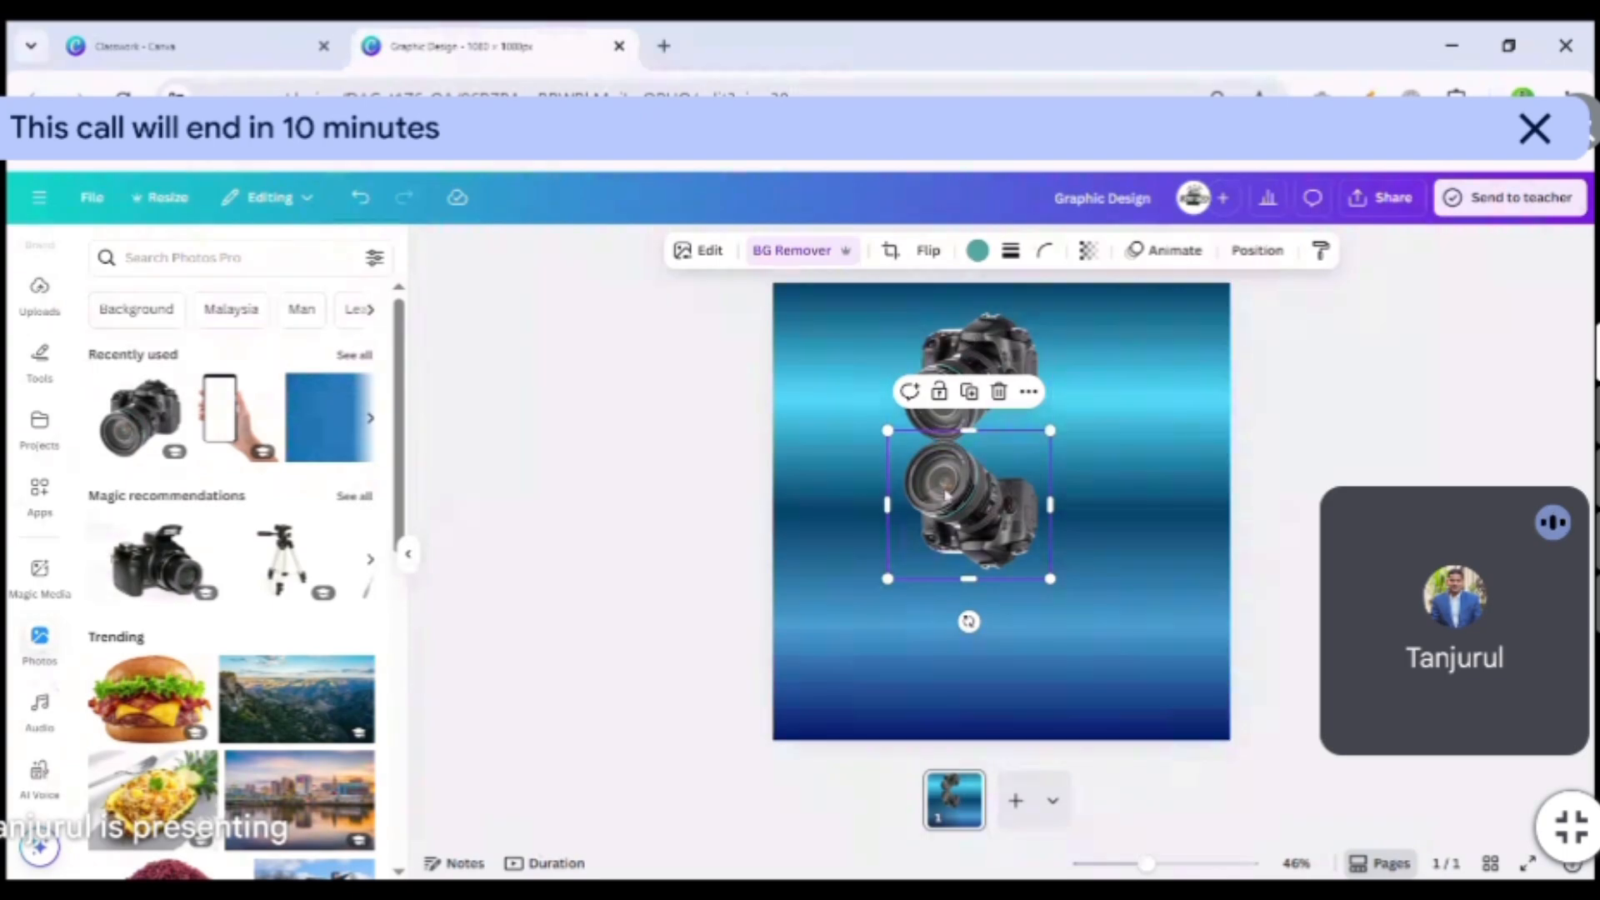
left_click(1086, 251)
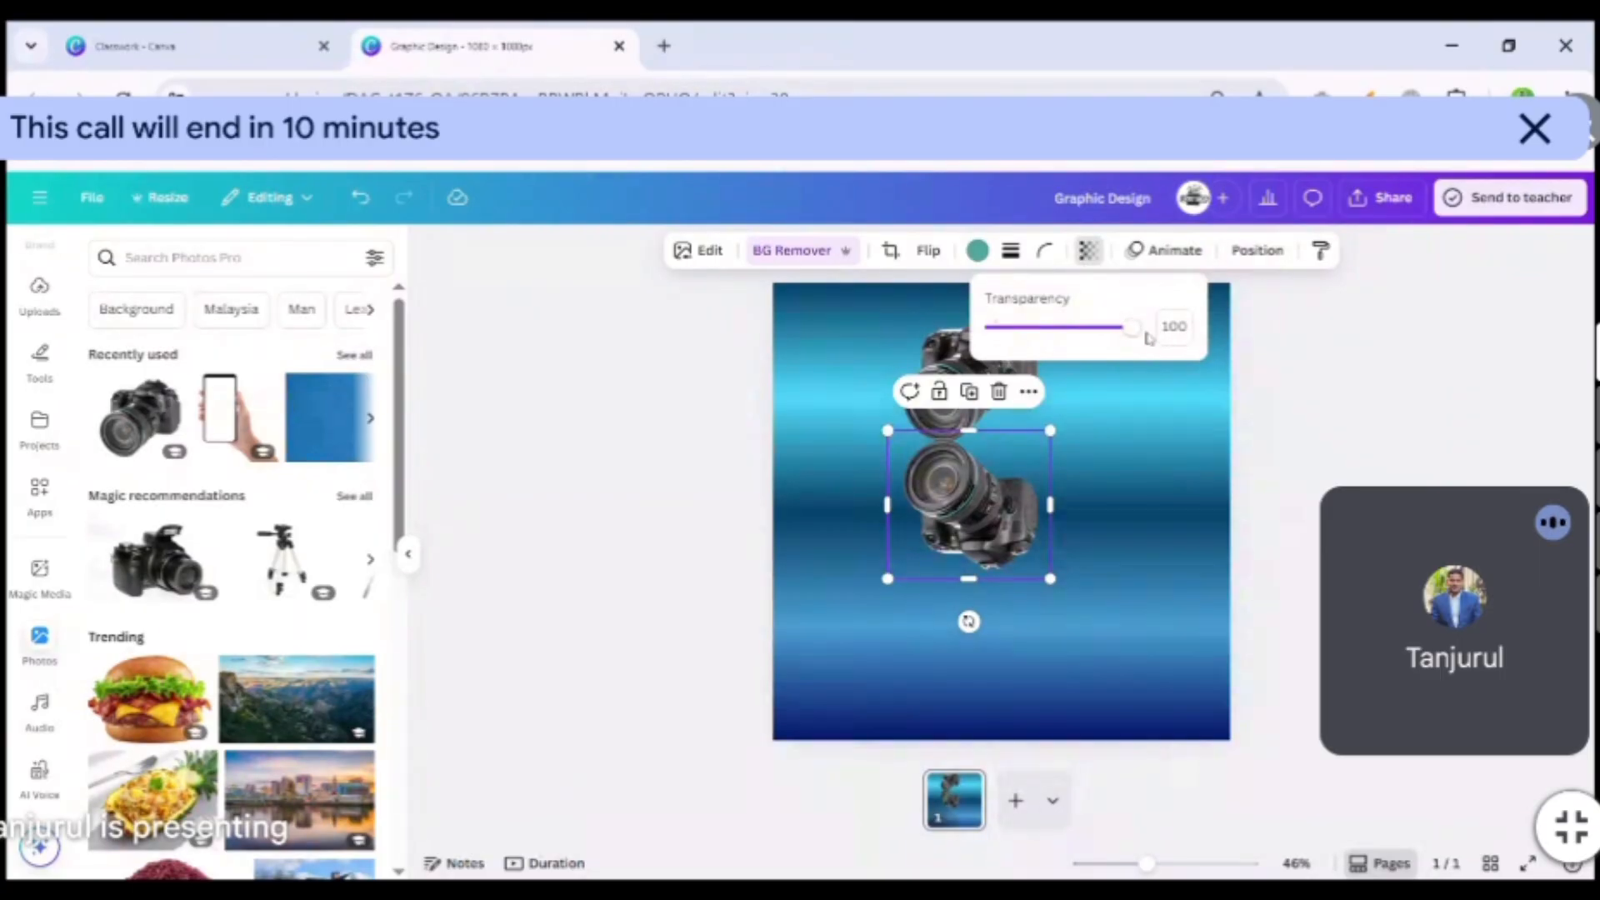
left_click_drag(1133, 329, 1046, 360)
left_click(1281, 391)
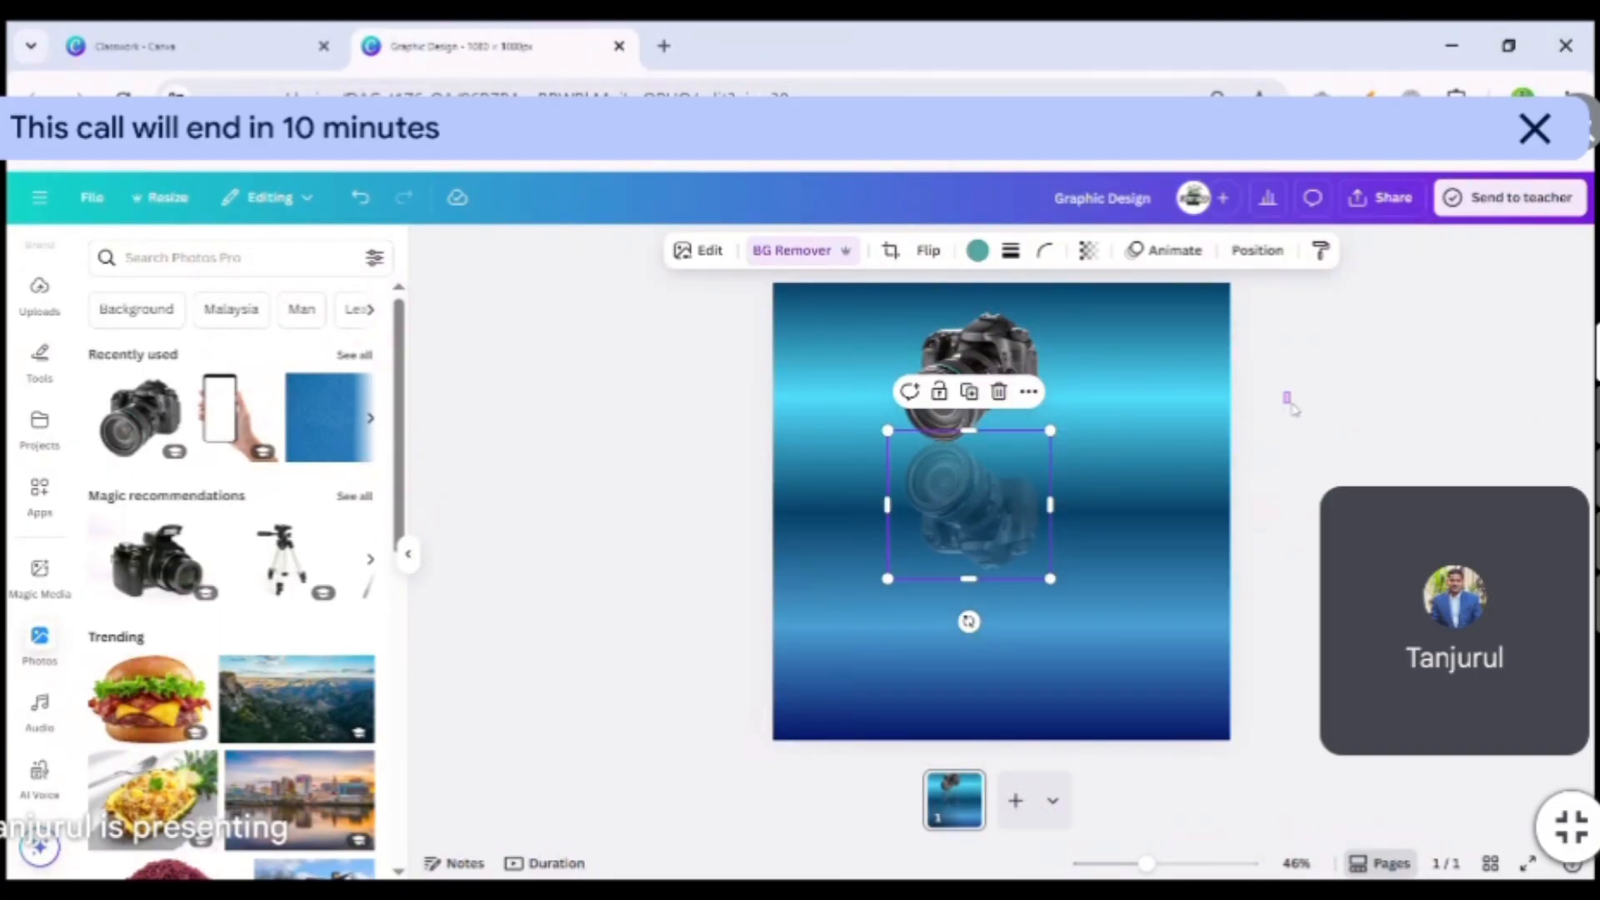
left_click(1291, 407)
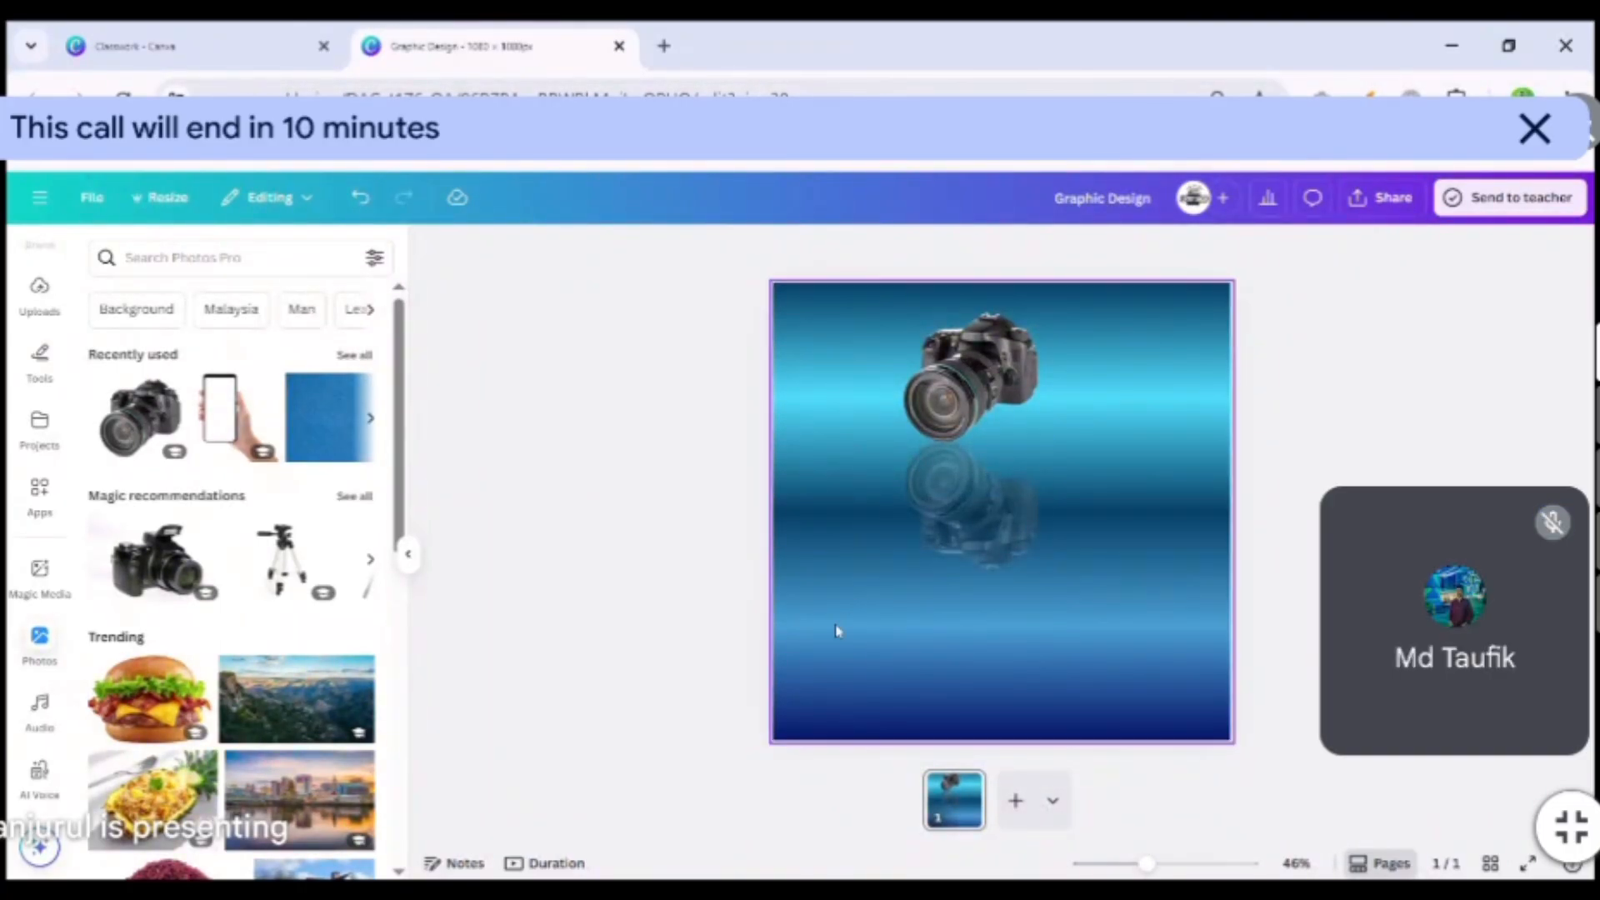
Delete the upright camera above the faint reflection.
left_click(971, 408)
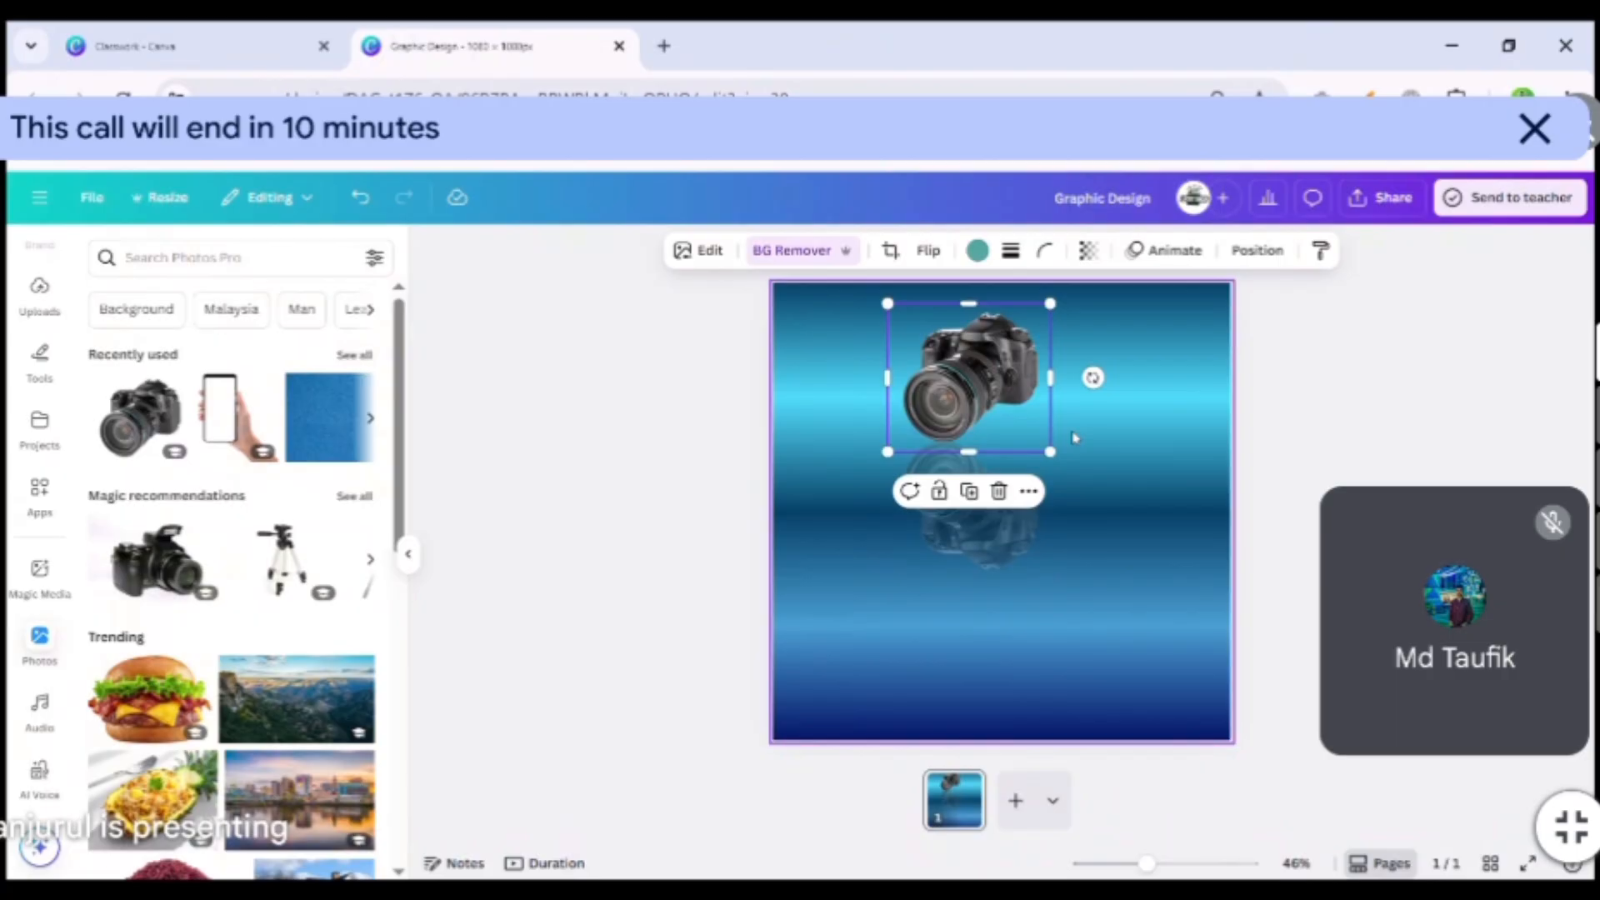
left_click(999, 492)
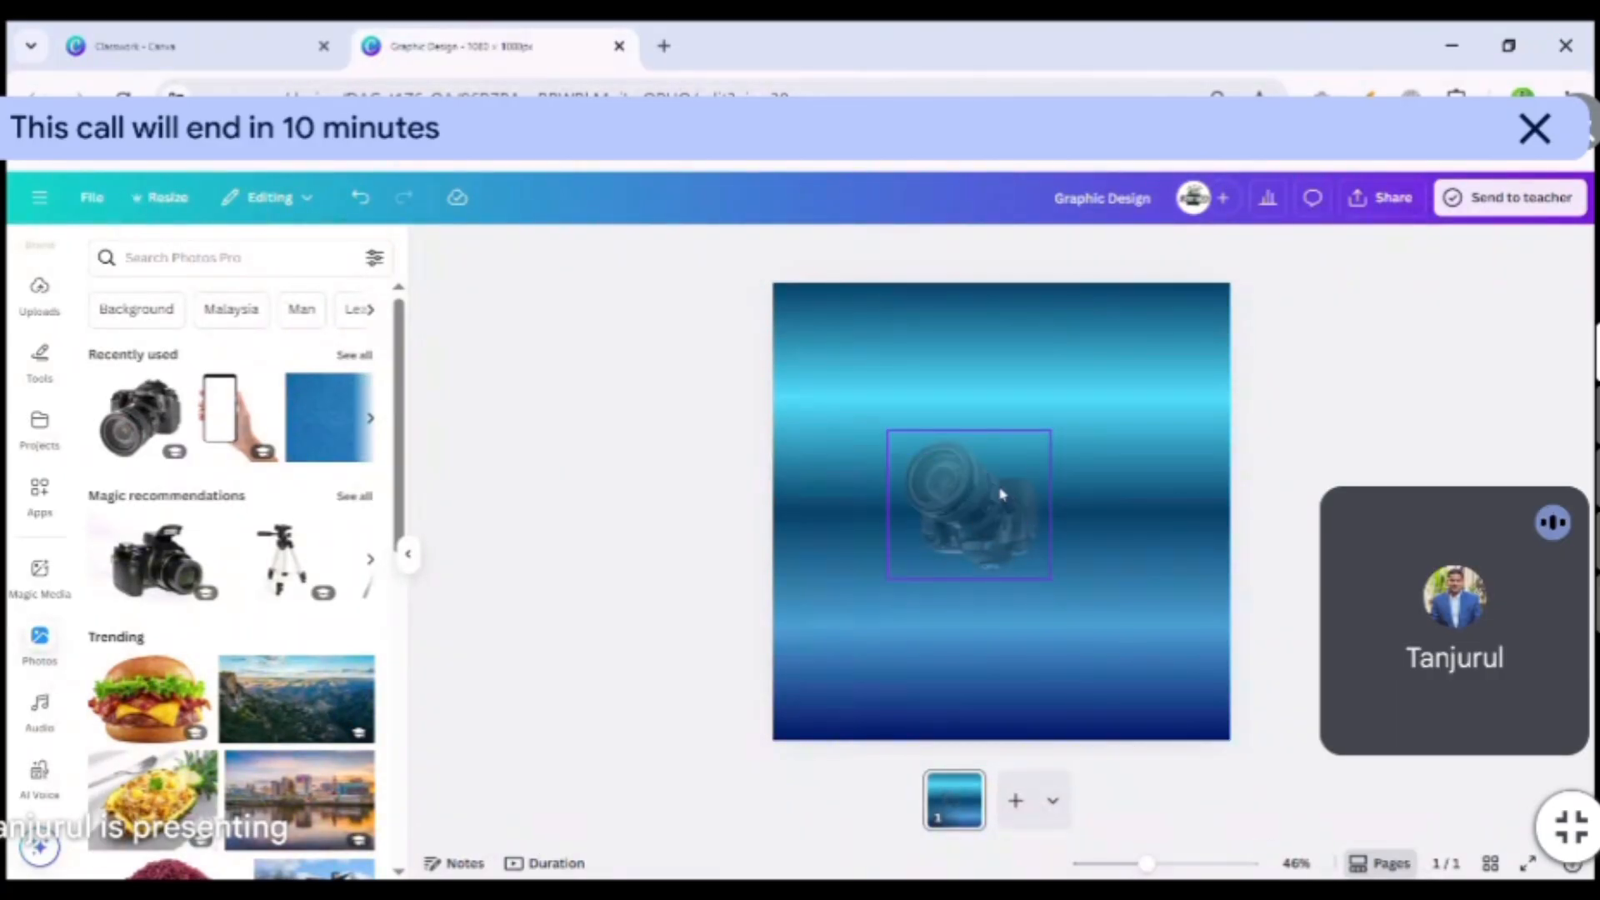